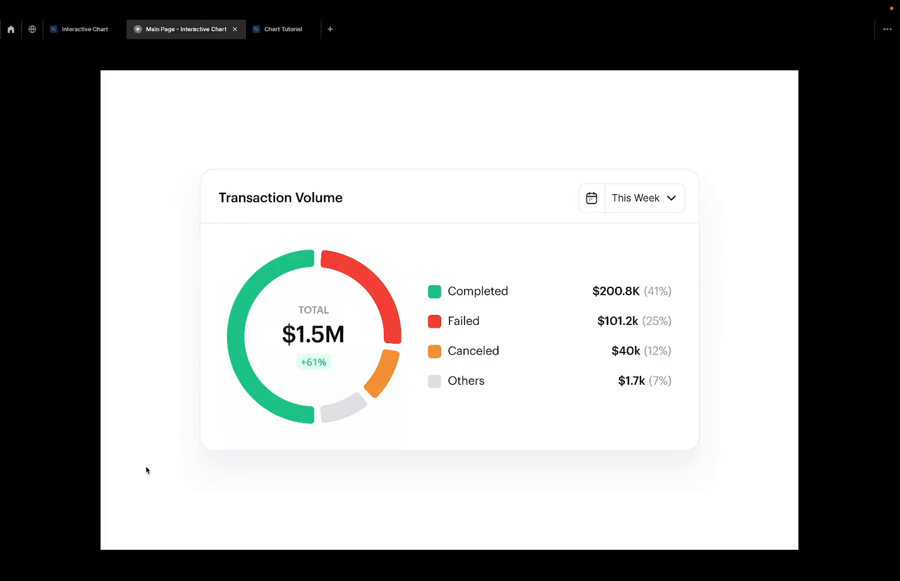
Check the segment highlights in the finished Transaction Volume prototype, and switch to the Chart Tutorial file
mouse_move(247, 372)
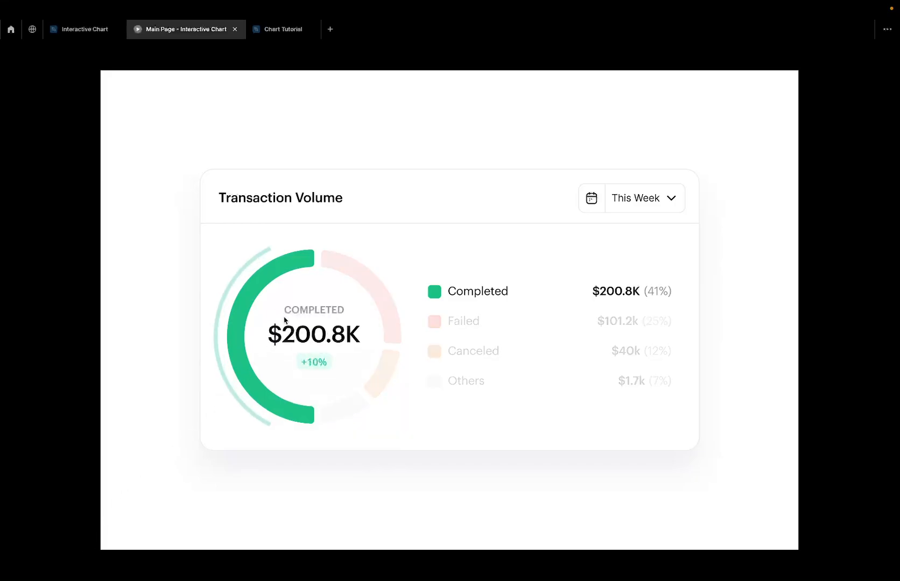
mouse_move(362, 256)
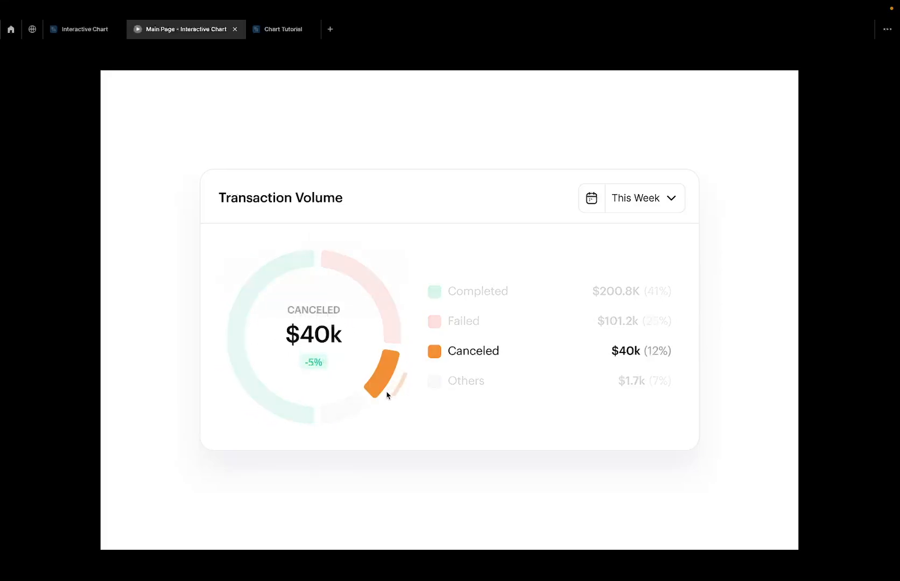
mouse_move(266, 34)
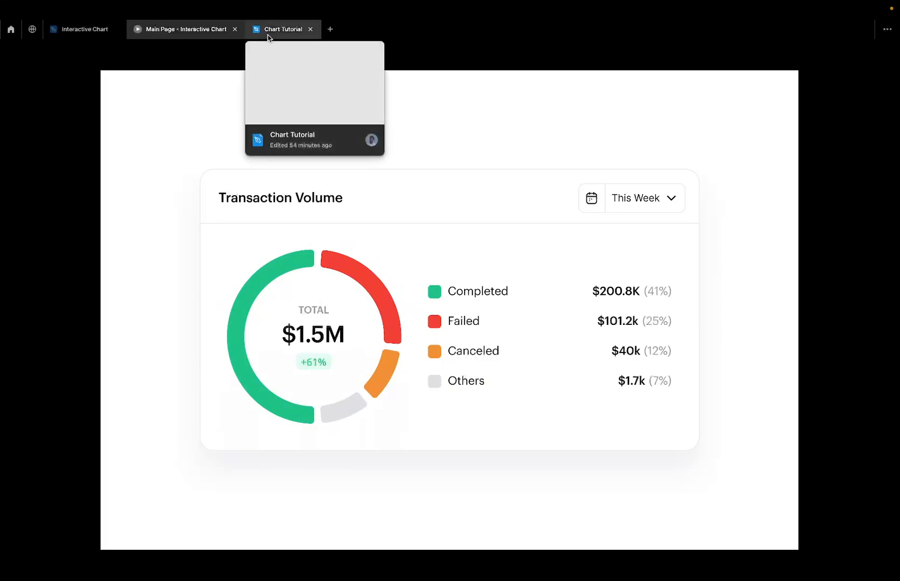
click(267, 33)
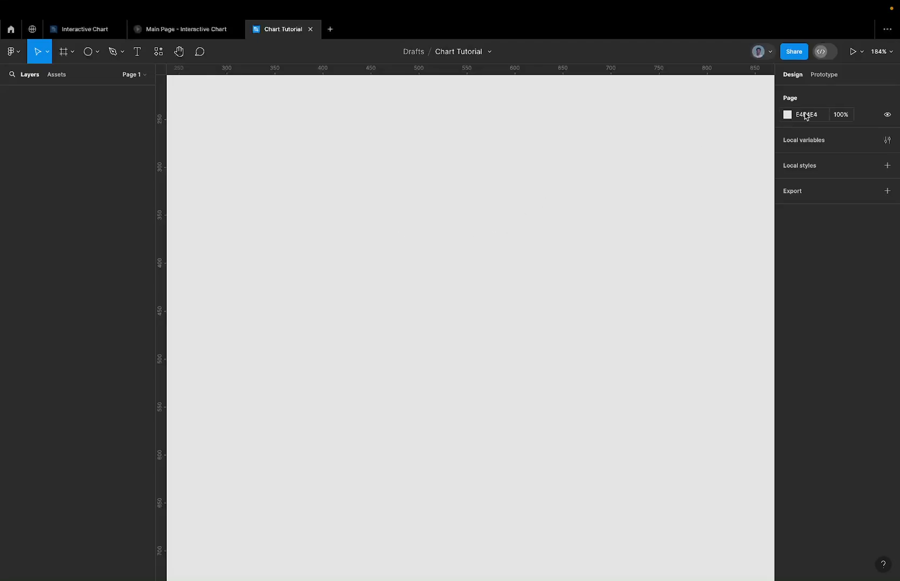
click(807, 117)
click(592, 212)
Place a circle on the empty canvas with the Ellipse tool and set its size to 200 × 200 with constrained proportions
key(o)
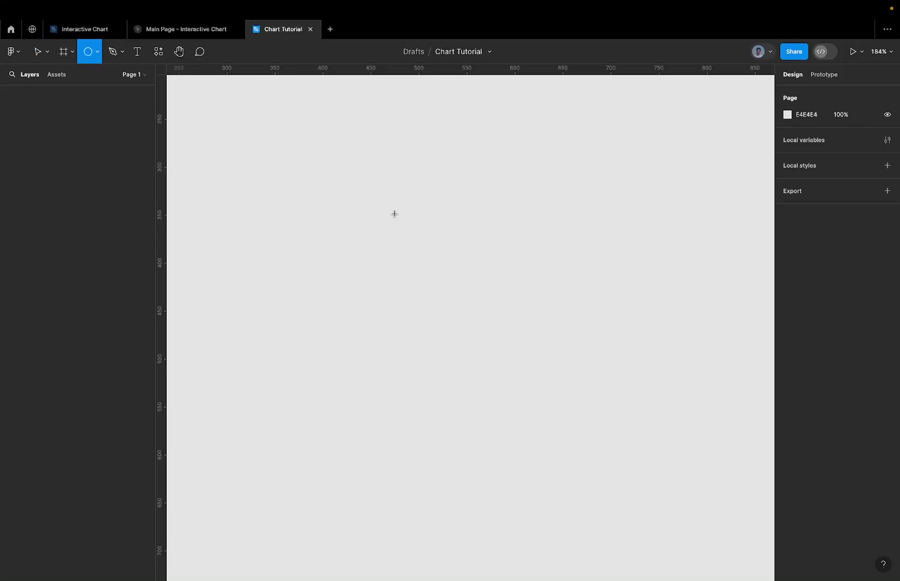
click(98, 52)
click(72, 118)
click(400, 238)
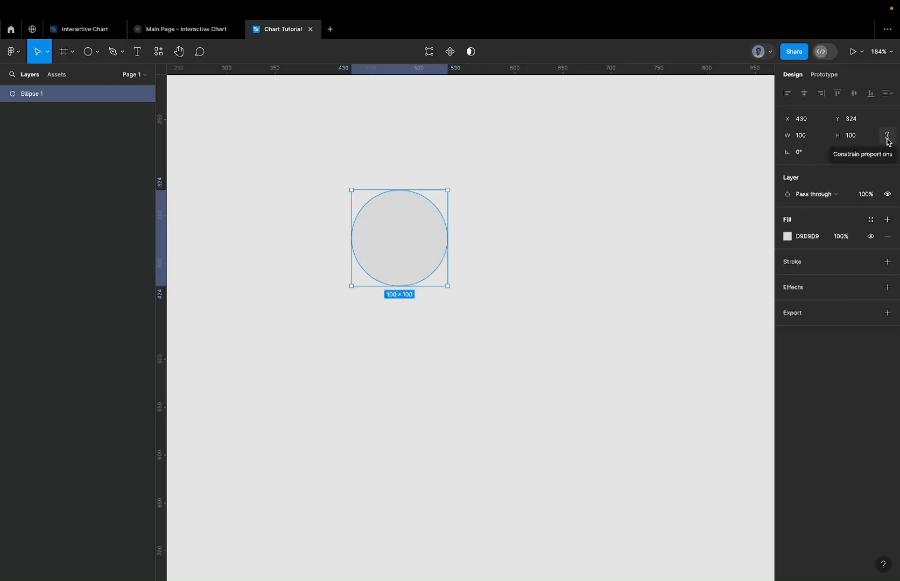
click(868, 138)
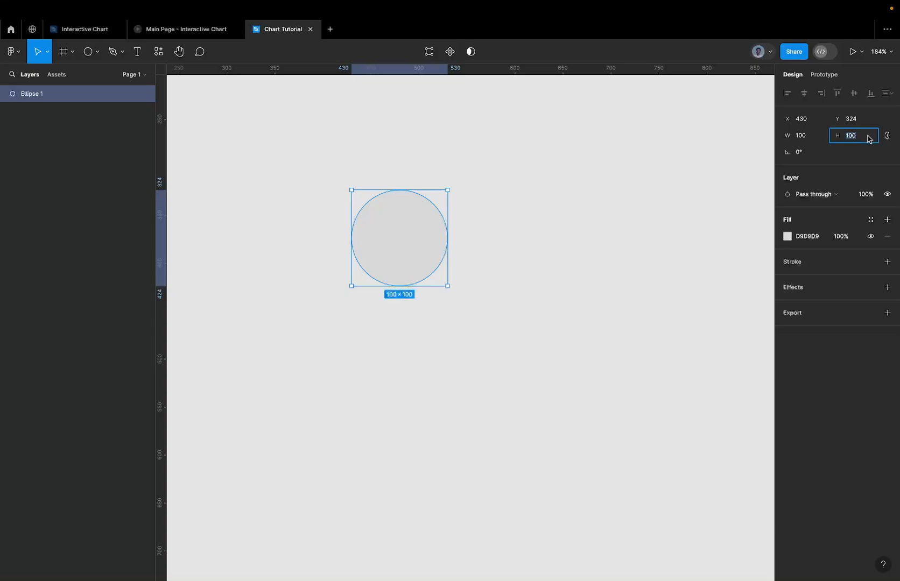
text(200)
key(Return)
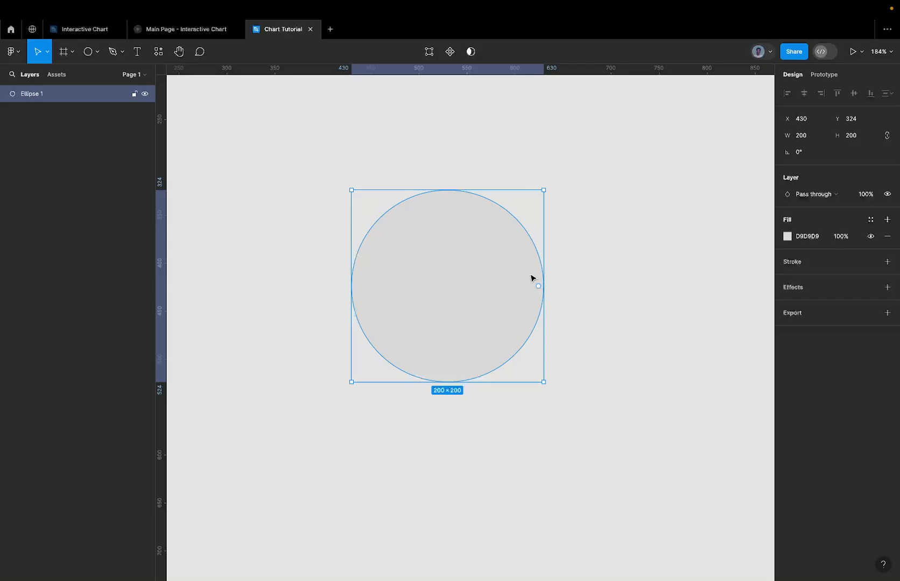
Try opening the circle into an arc with a sweep of about 84%, and undo it
scroll(531, 278, up, 5)
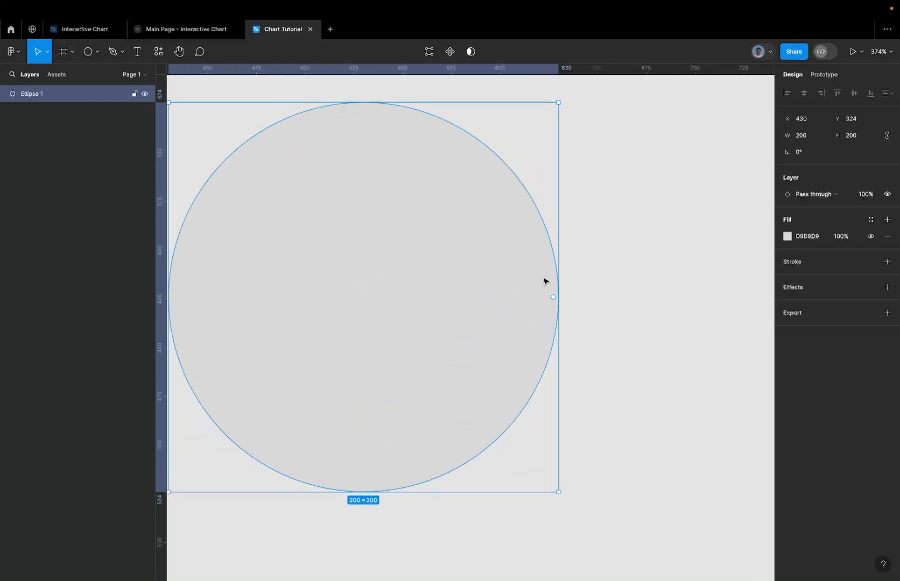
scroll(555, 280, left, 2)
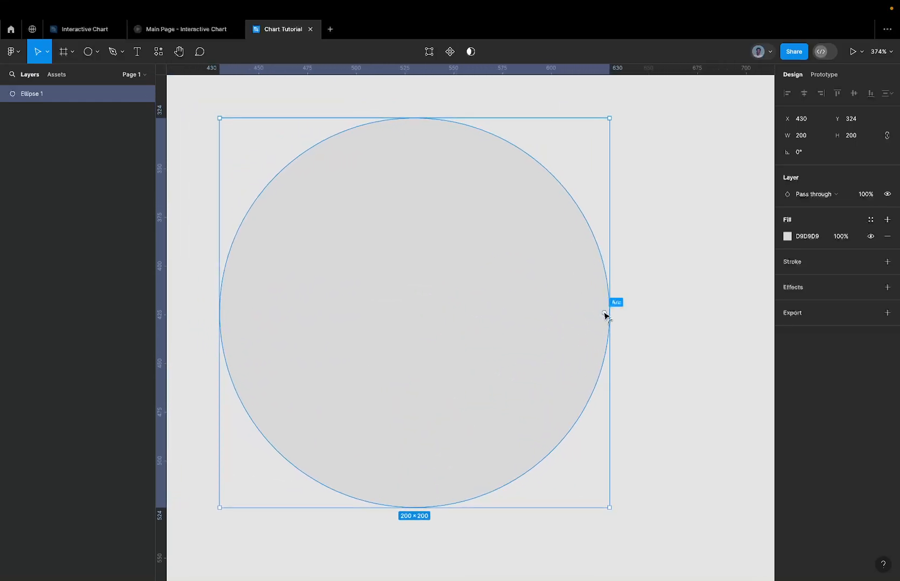
drag(604, 314, 493, 193)
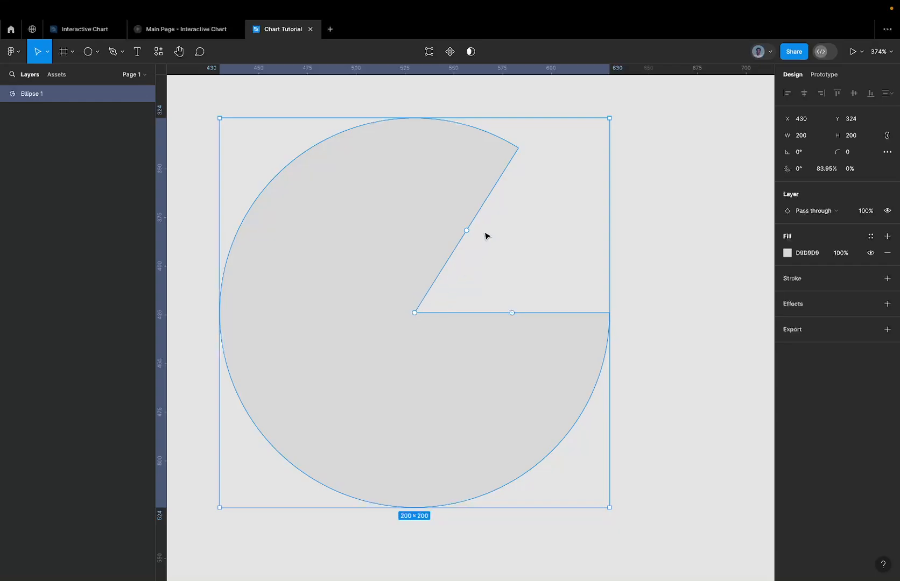
key(ctrl+z)
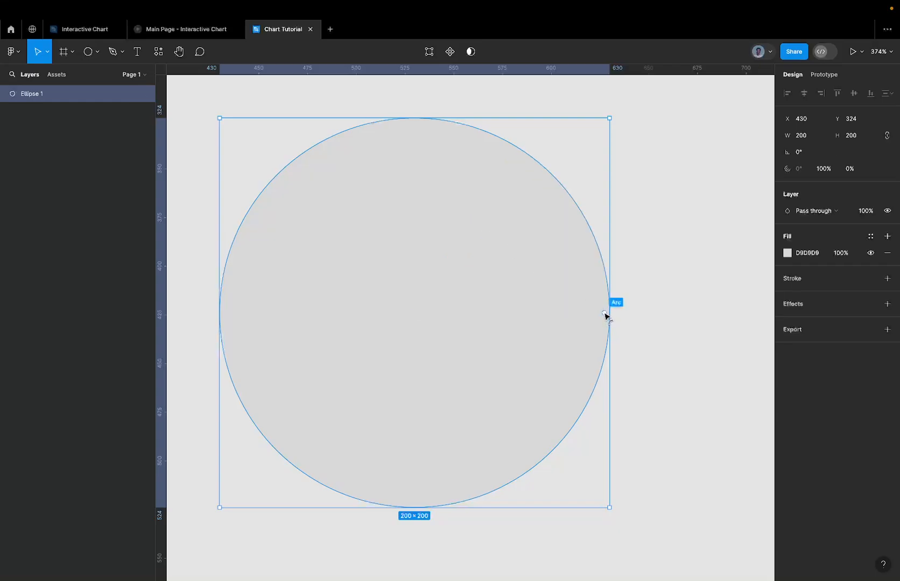
Open the circle into an arc with a sweep of about 94% and hollow it into a ring with an 80% ratio
drag(604, 315, 586, 248)
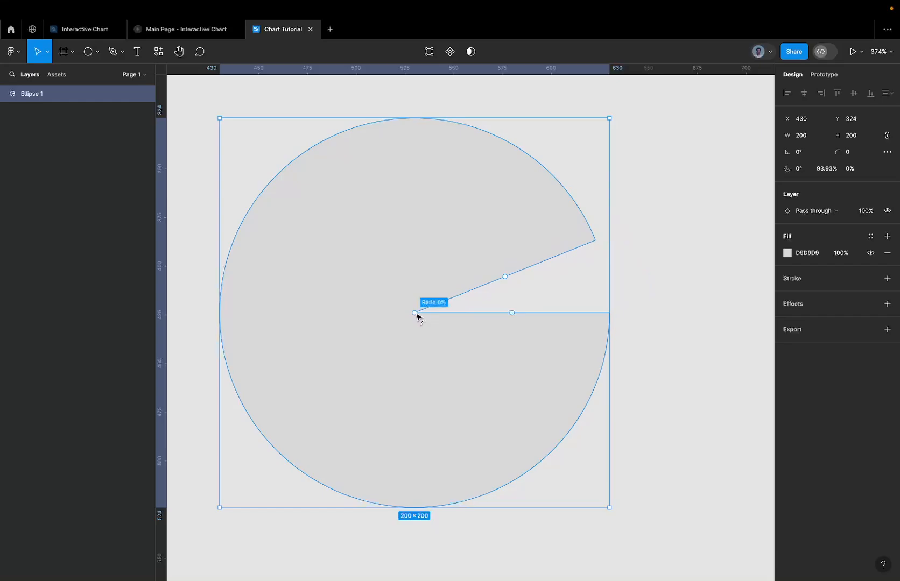
drag(415, 314, 315, 238)
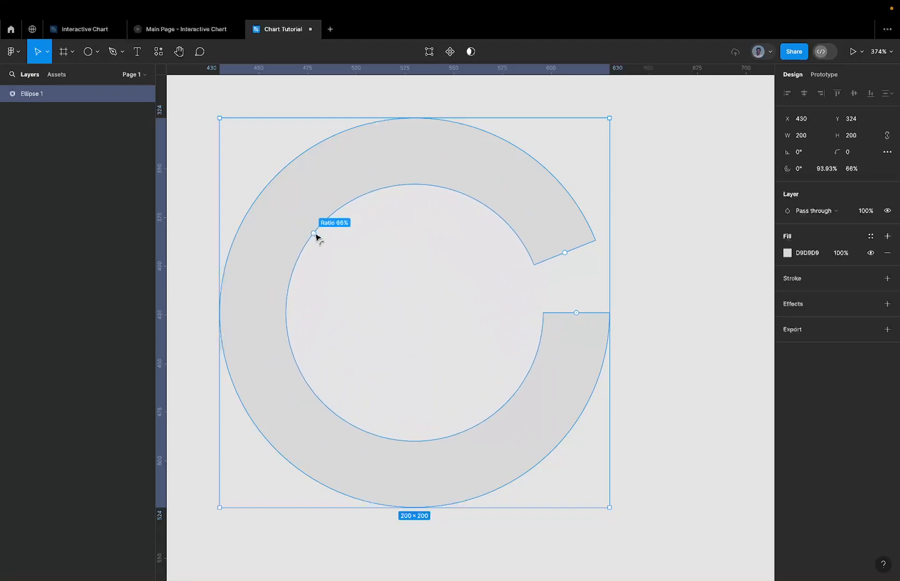
click(851, 171)
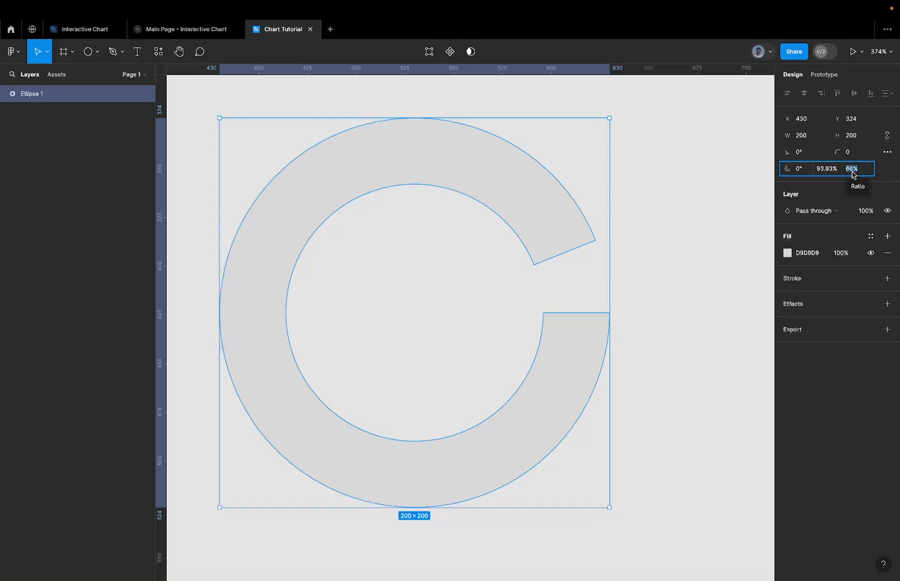
text(80)
key(Return)
Try reducing the ring's sweep to 75%, move its start and end points further around, and undo those last two moves
scroll(425, 263, down, 5)
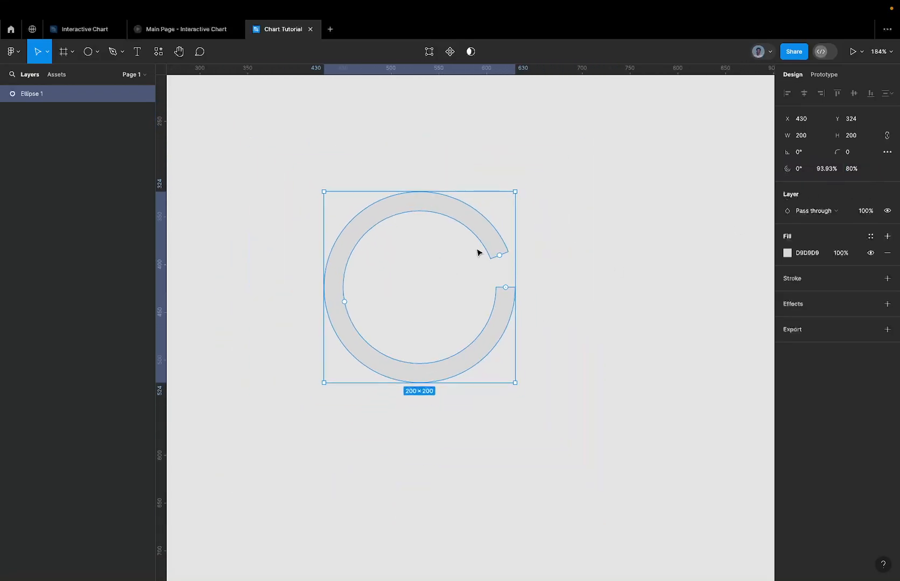
scroll(484, 235, left, 2)
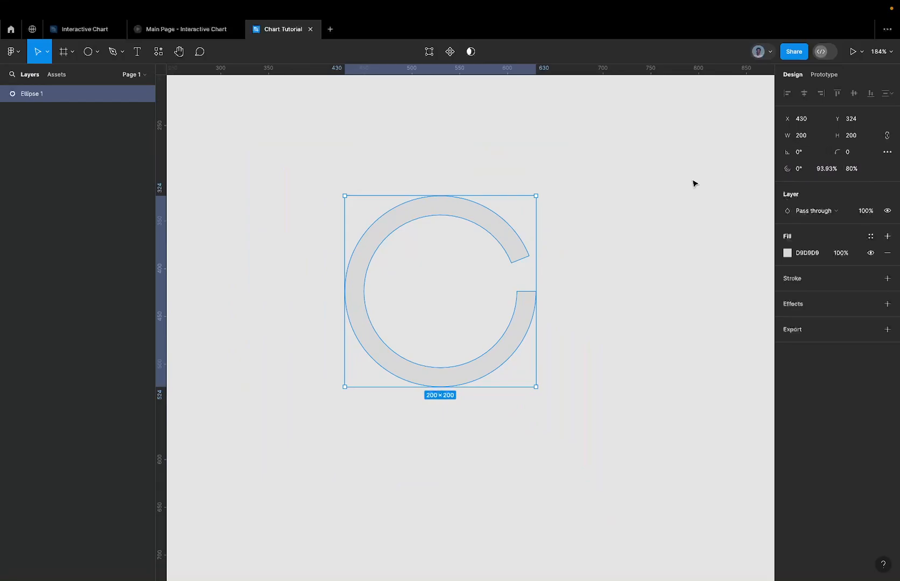
scroll(552, 231, up, 4)
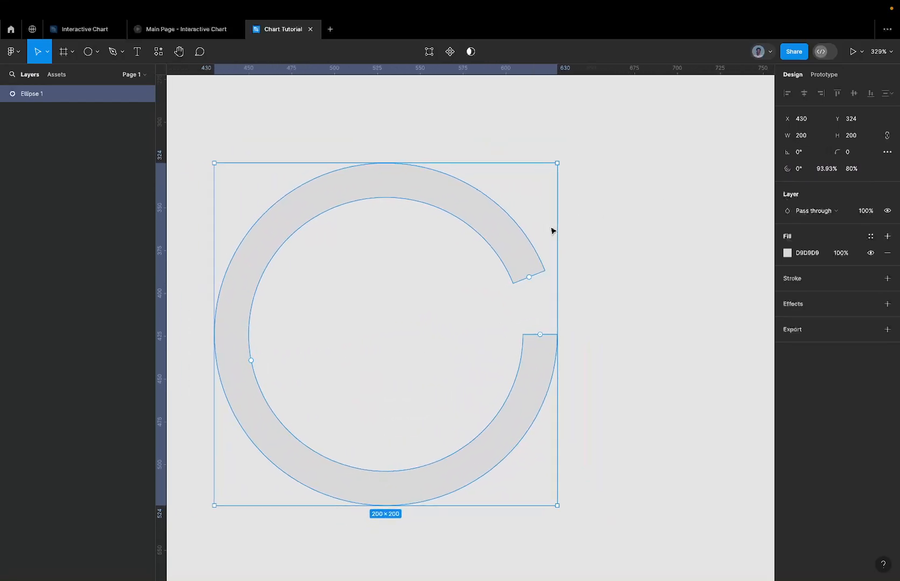
click(827, 168)
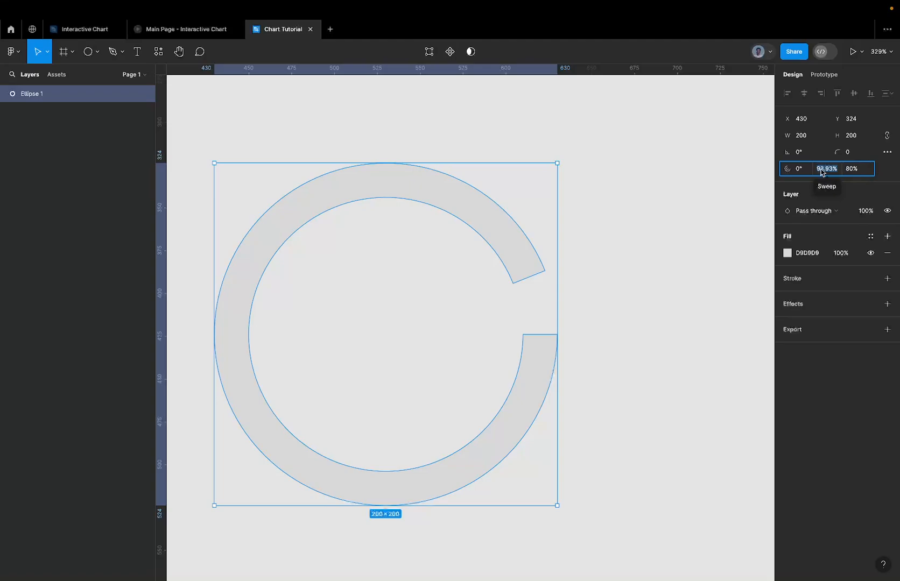
click(529, 278)
drag(529, 278, 402, 180)
drag(540, 334, 384, 479)
key(ctrl+z)
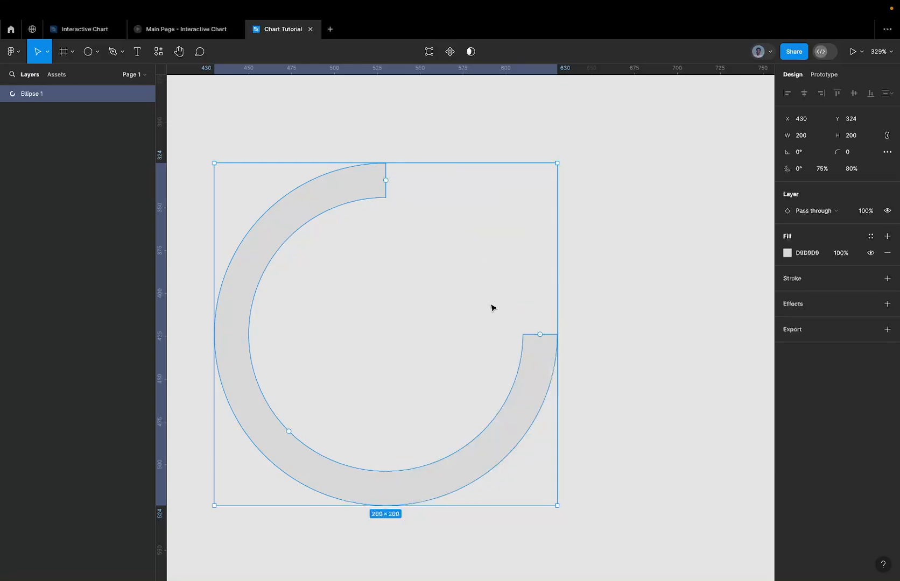
drag(389, 181, 240, 343)
key(ctrl+z)
Set the ring's sweep to 50% and its start angle to 90°
click(824, 175)
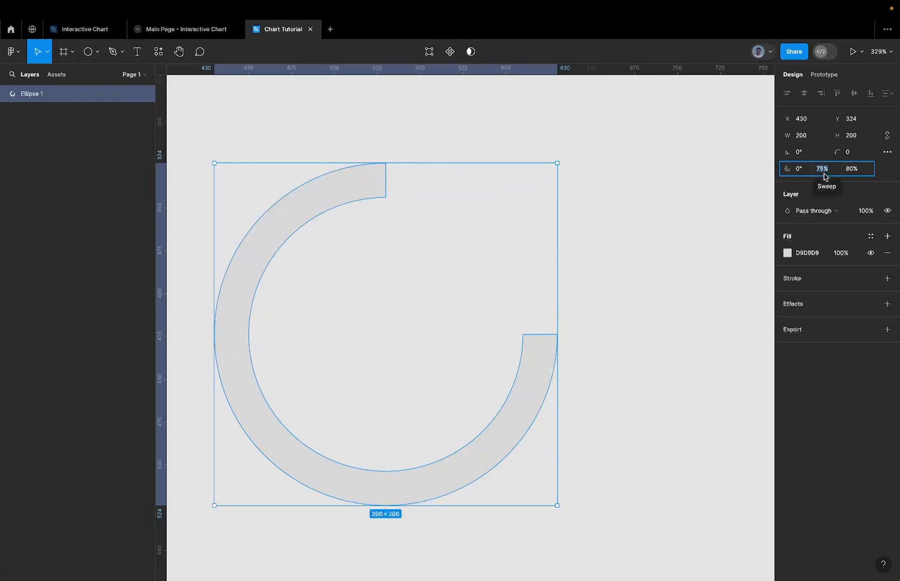
text(50)
key(Return)
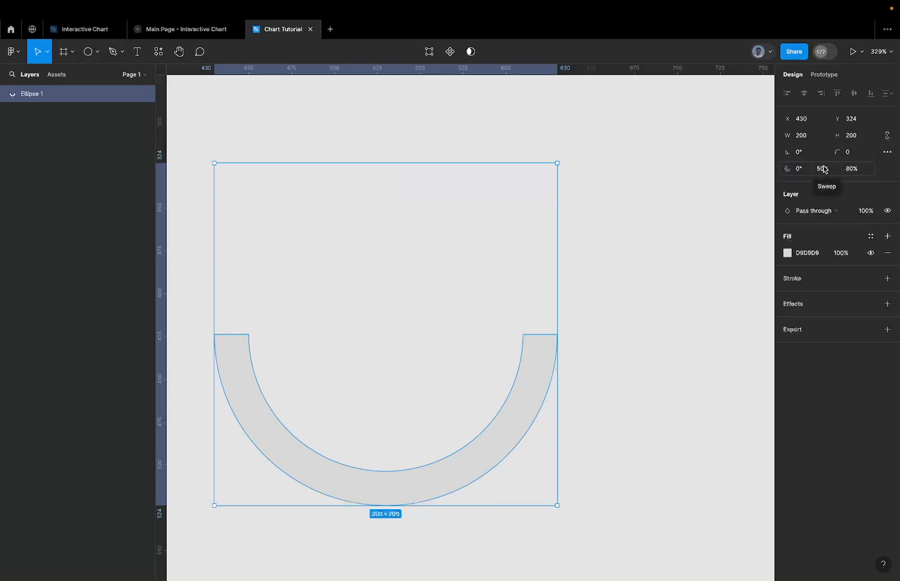
click(801, 169)
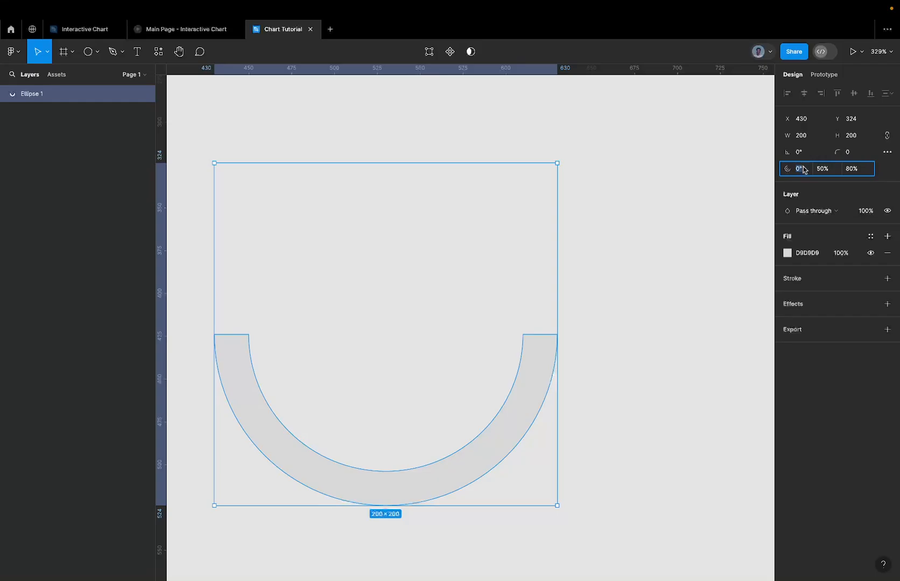
text(90)
key(Return)
Try a blue fill (3B82ED) and a bright green fill (3BED4D) on the half ring
scroll(398, 221, down, 5)
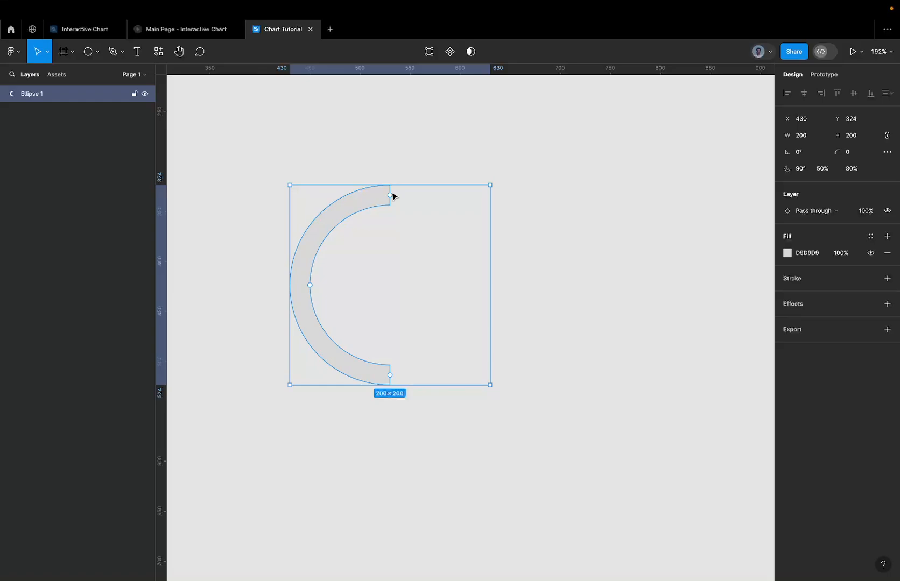
click(787, 253)
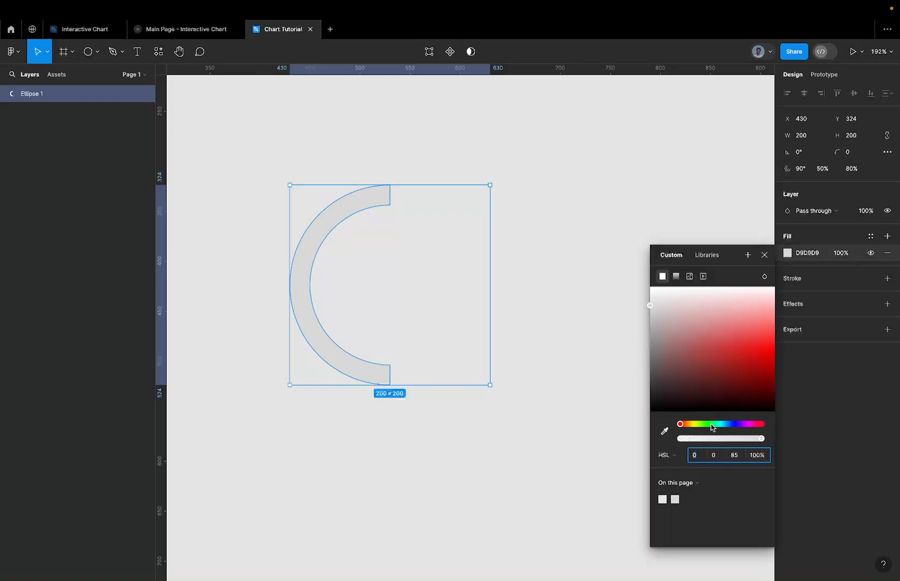
click(728, 424)
drag(735, 346, 754, 344)
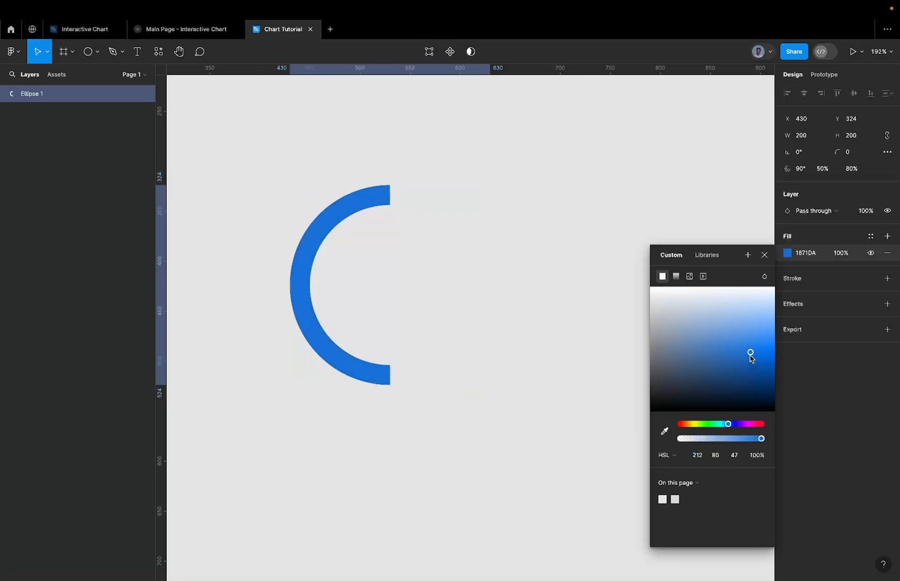
click(728, 425)
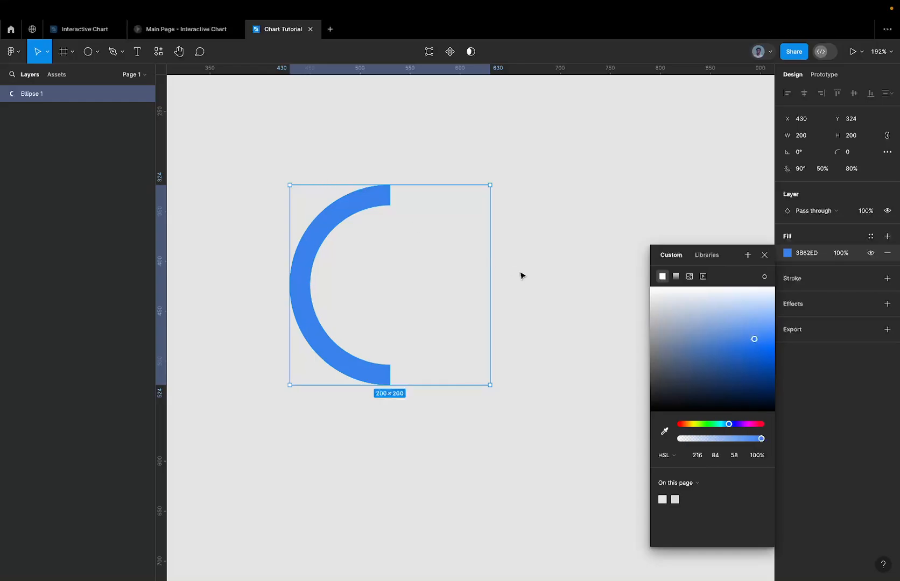
click(709, 424)
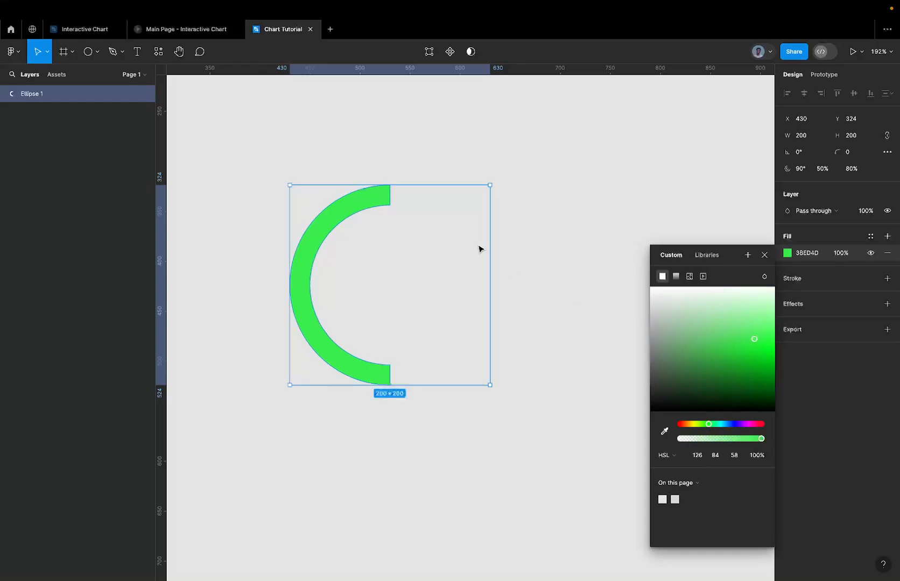
Copy the fill colour 1DC286 of the green Completed segment in the Interactive Chart file
click(99, 29)
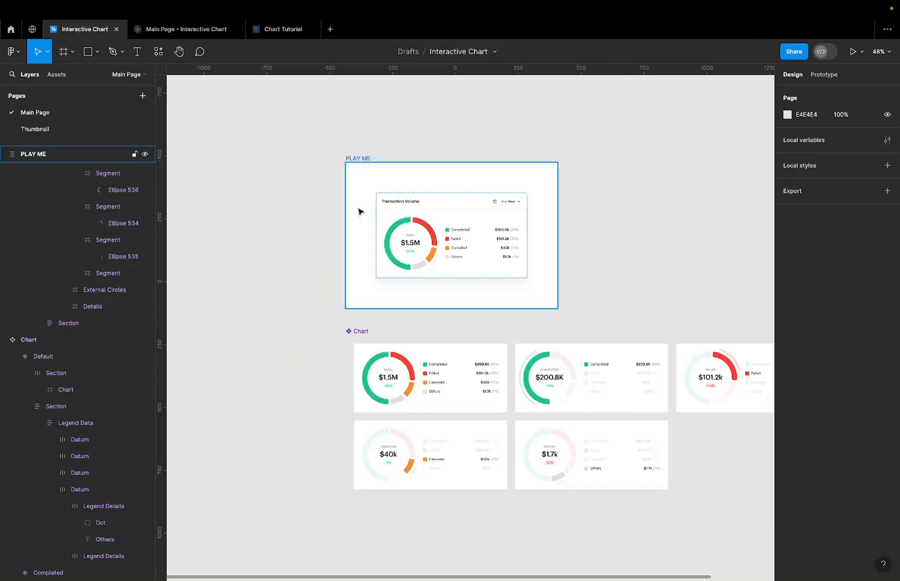
scroll(360, 212, up, 5)
click(430, 258)
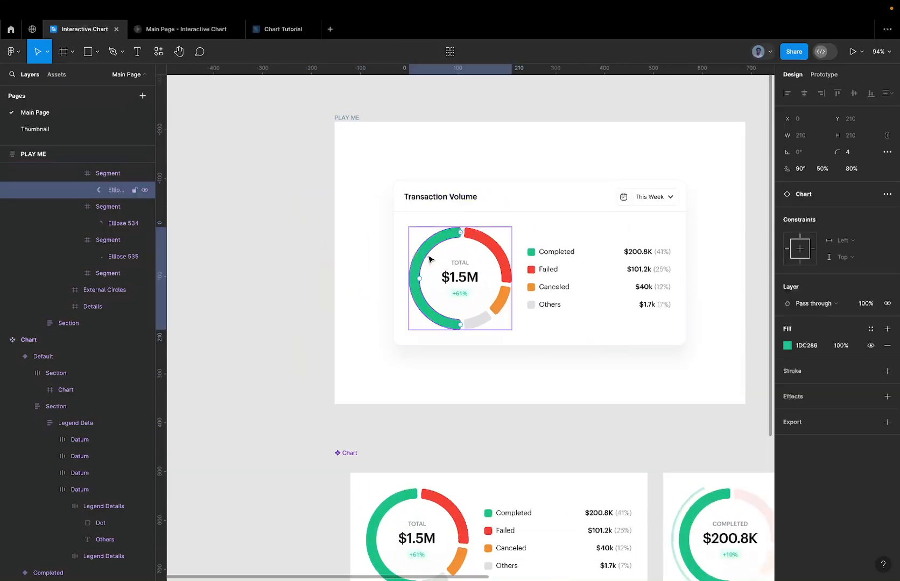
click(803, 348)
key(ctrl+c)
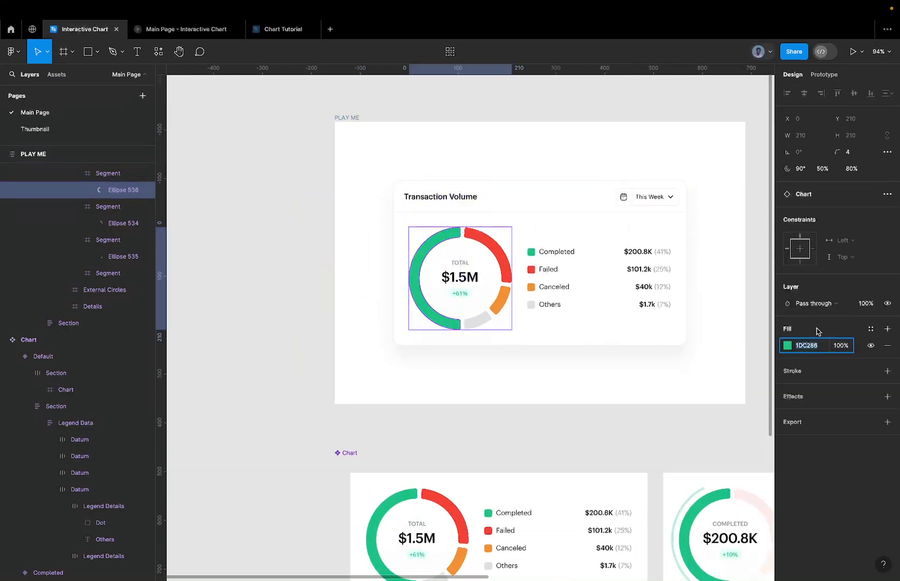
Return to the Chart Tutorial file, apply the copied colour 1DC286 as the half ring's fill, and leave the ring selected
click(285, 29)
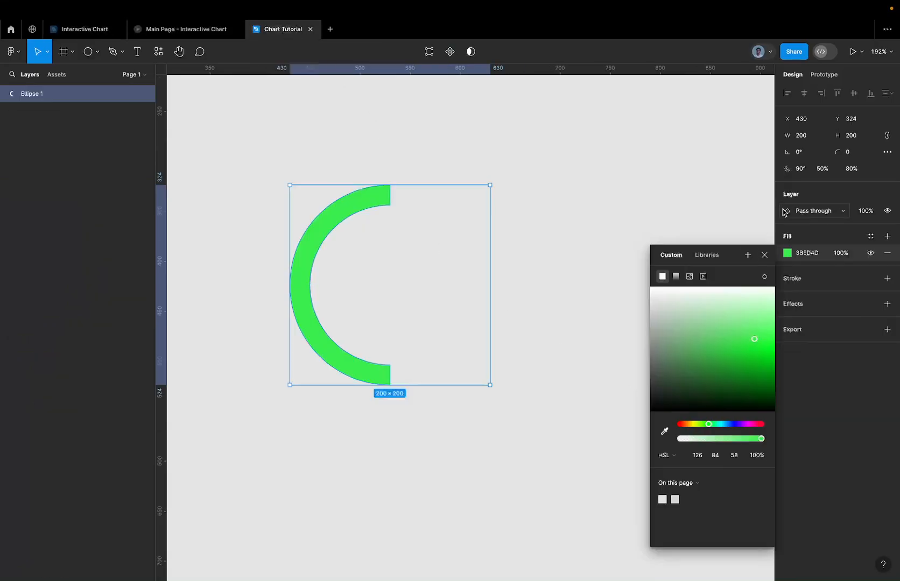
click(806, 253)
key(ctrl+v)
key(Return)
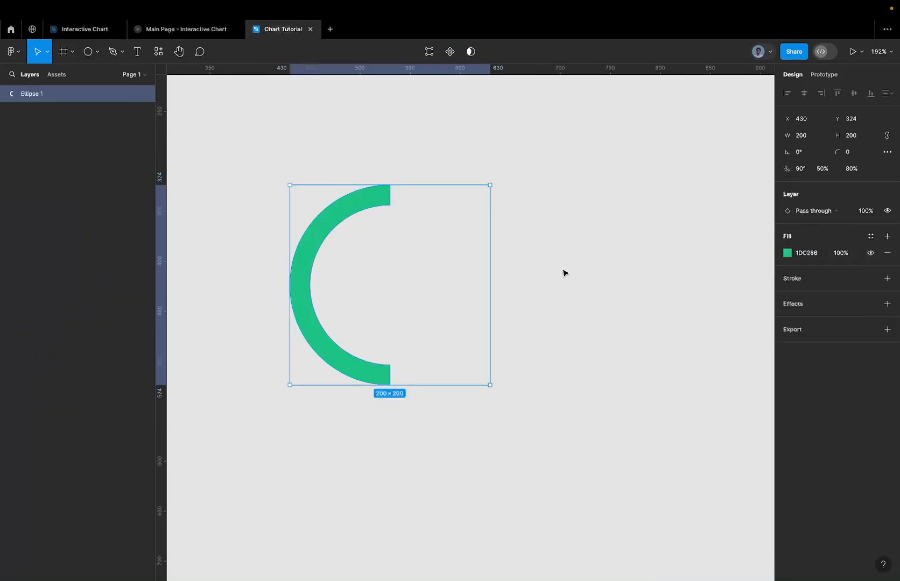
click(504, 195)
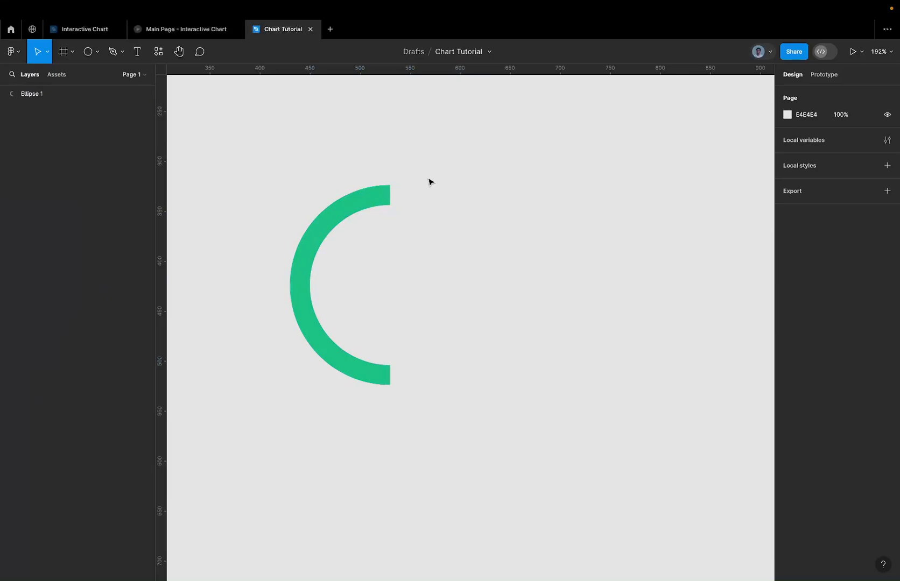
click(386, 186)
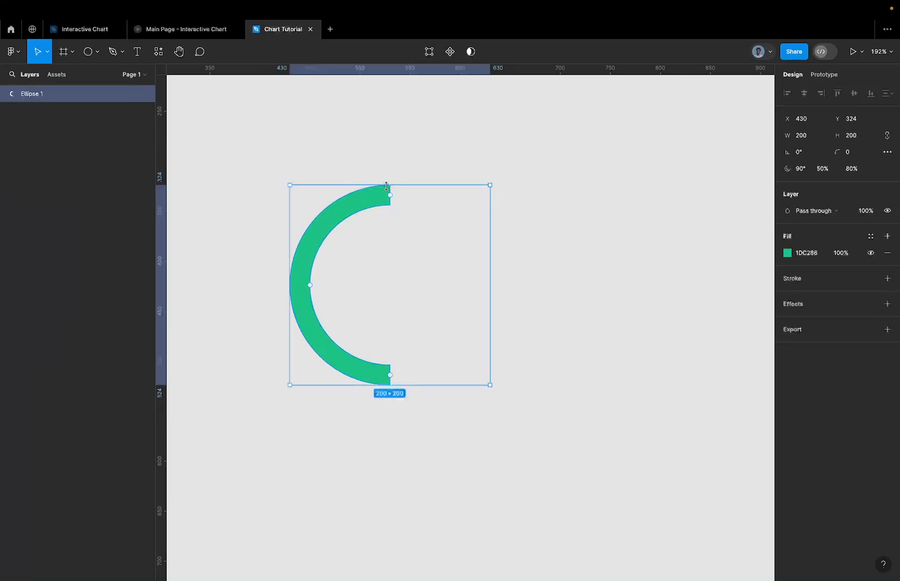
Rename the half ring's layer as Segment
double_click(36, 95)
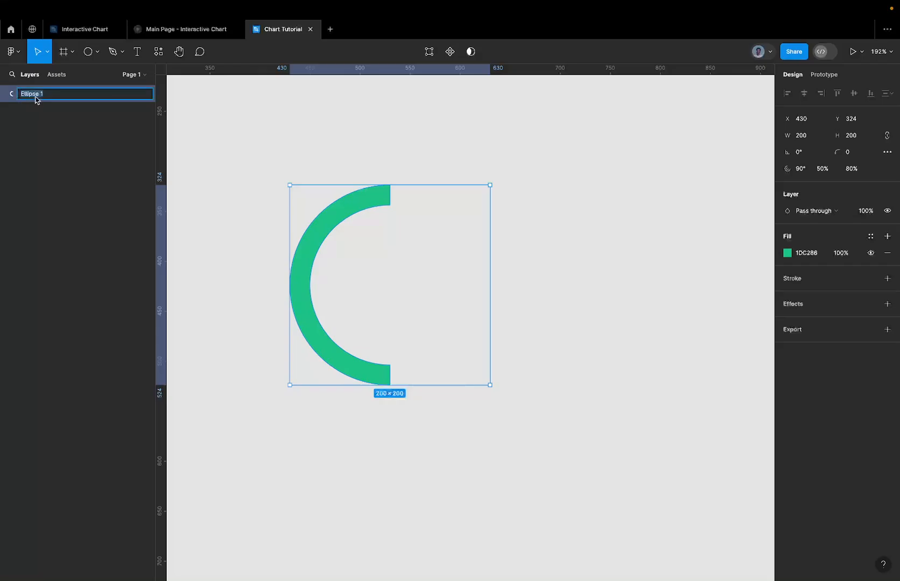
text(Sge)
text(ment)
key(Return)
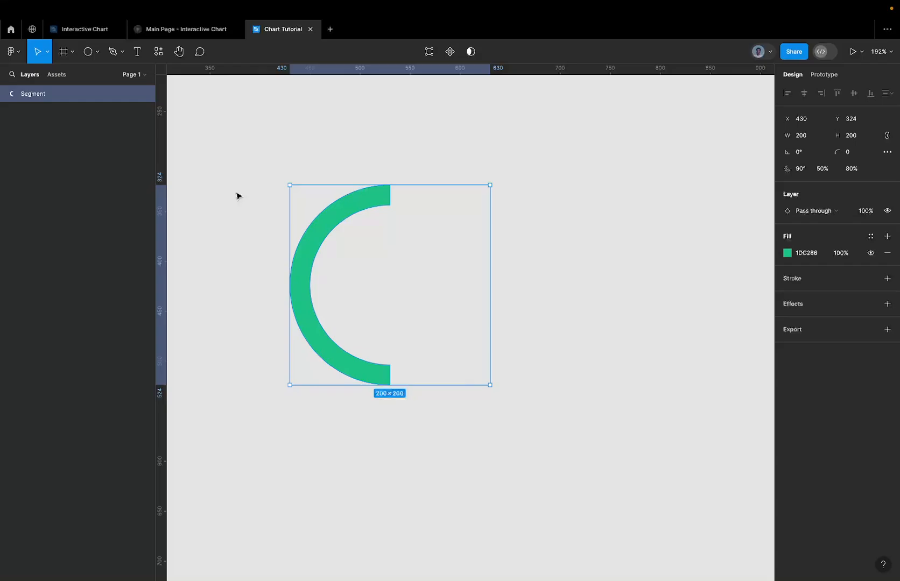
Duplicate the segment and turn the copy's start angle to -90° to complete the ring
key(ctrl+d)
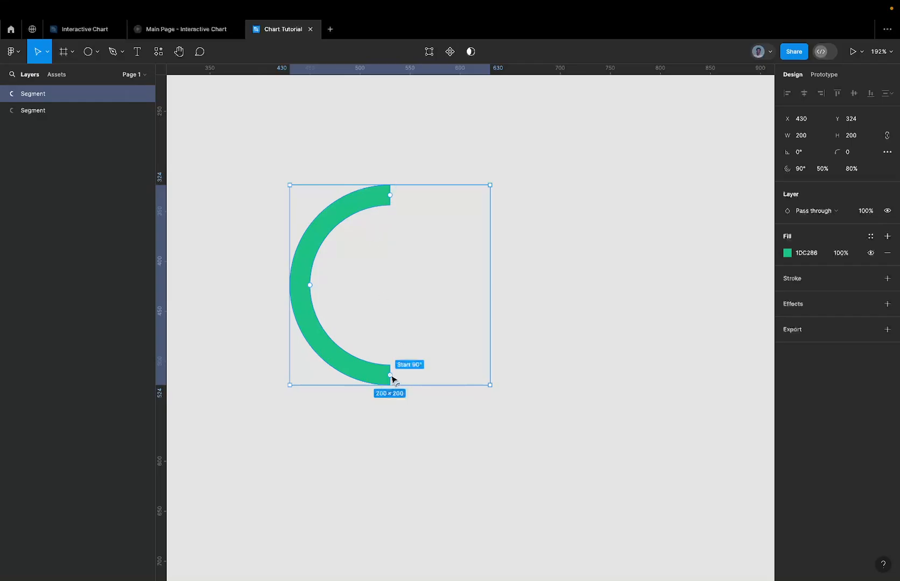
scroll(391, 379, up, 5)
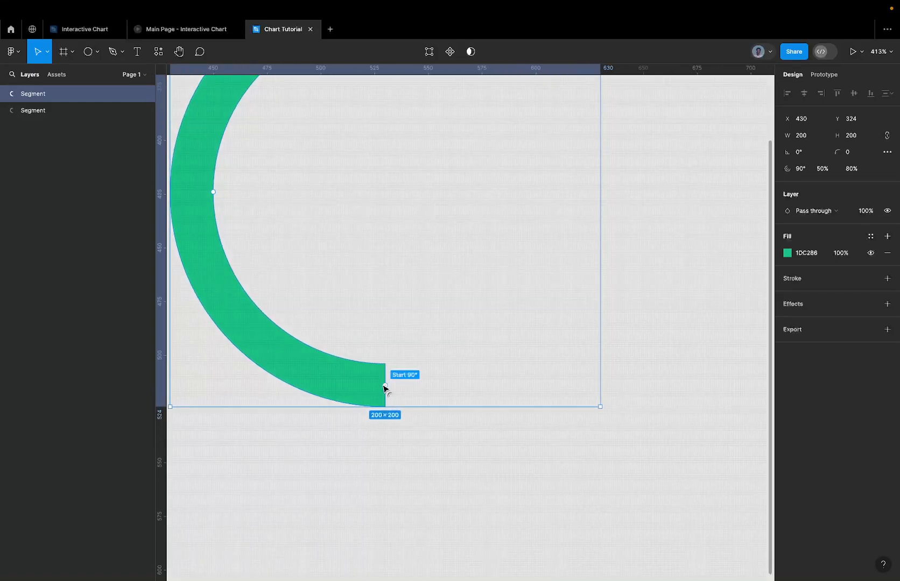
scroll(384, 387, down, 3)
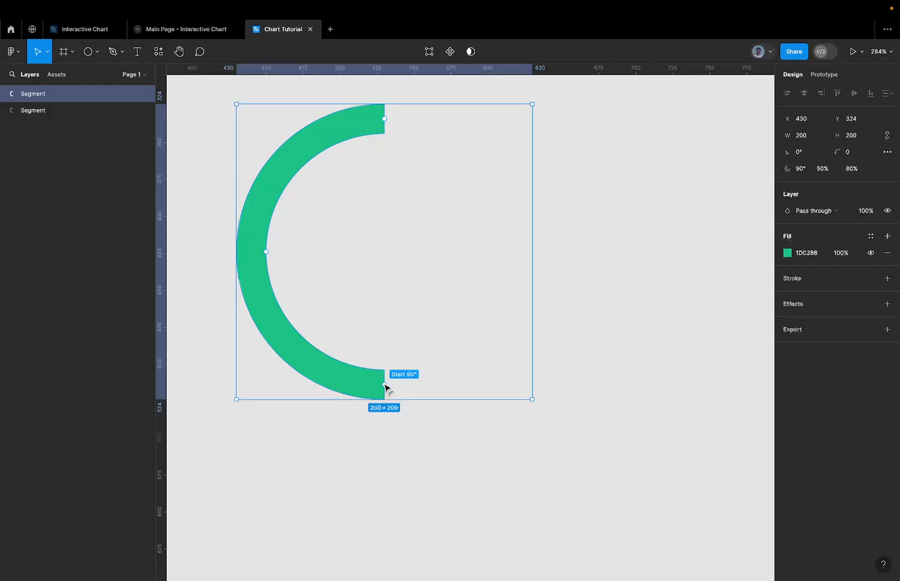
drag(385, 386, 394, 136)
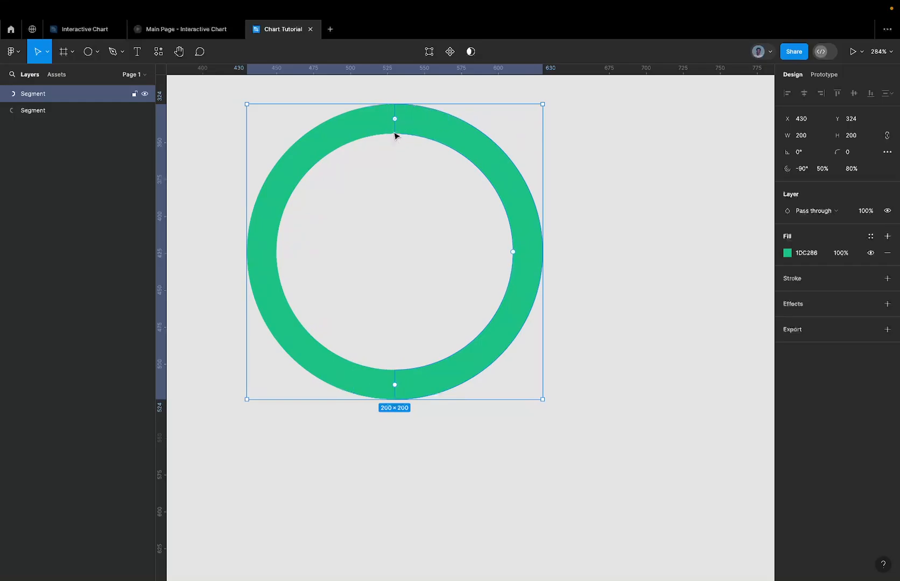
scroll(395, 119, up, 3)
scroll(396, 121, down, 3)
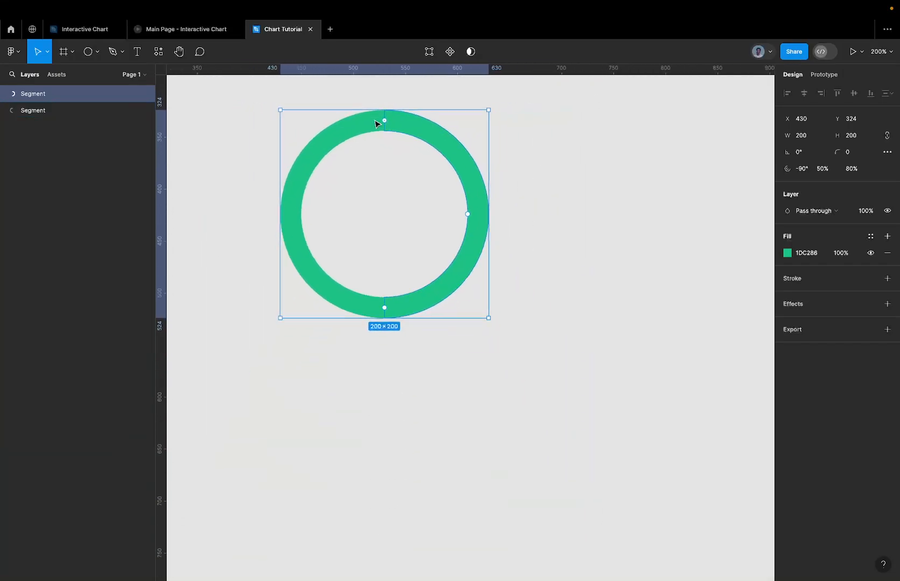
scroll(390, 112, up, 1)
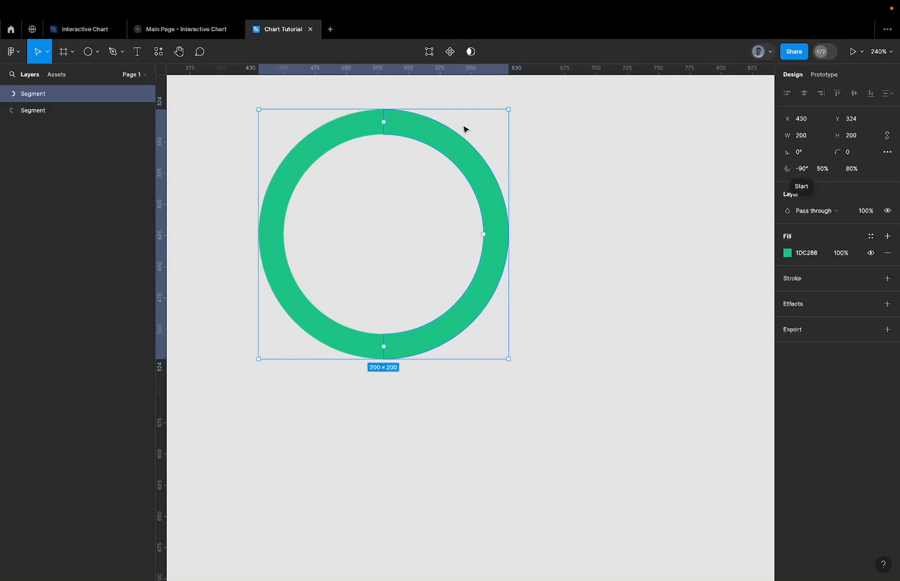
click(832, 170)
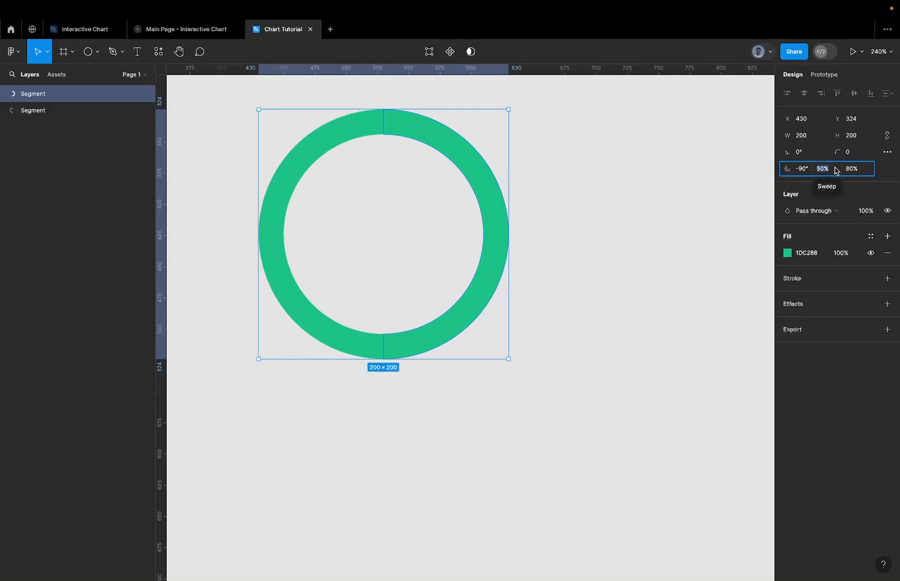
click(835, 171)
scroll(393, 109, up, 5)
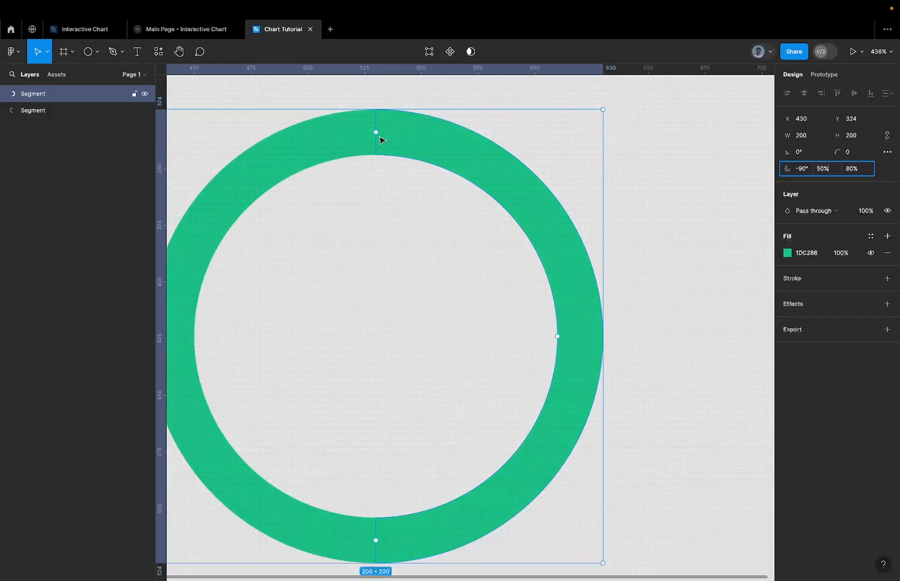
drag(377, 133, 388, 134)
key(ctrl+z)
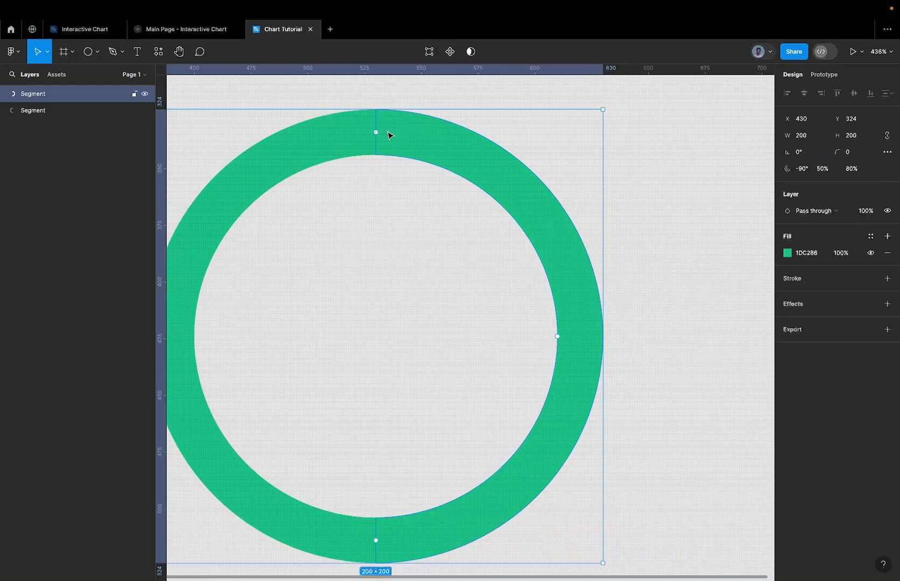
Try a start angle of -80° on the duplicated segment
click(822, 168)
click(850, 169)
click(802, 169)
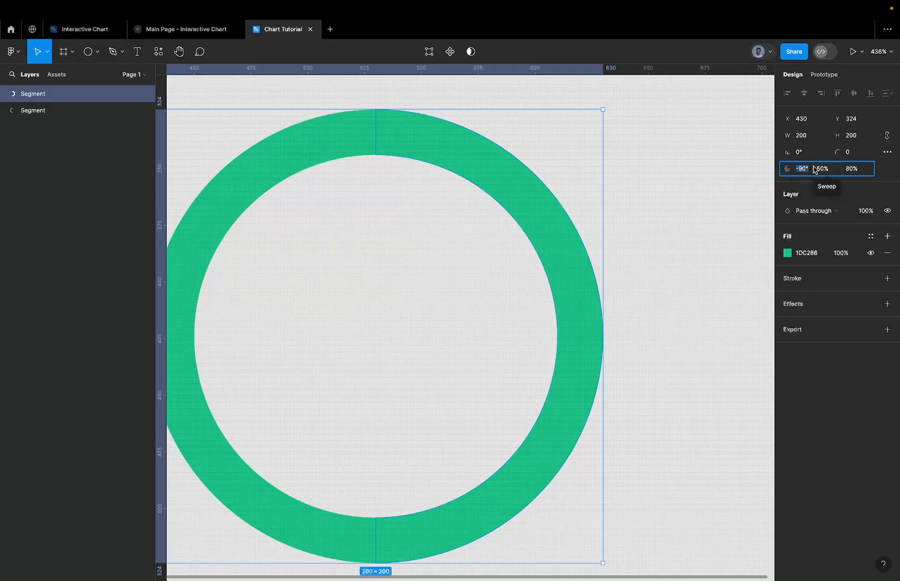
text(-)
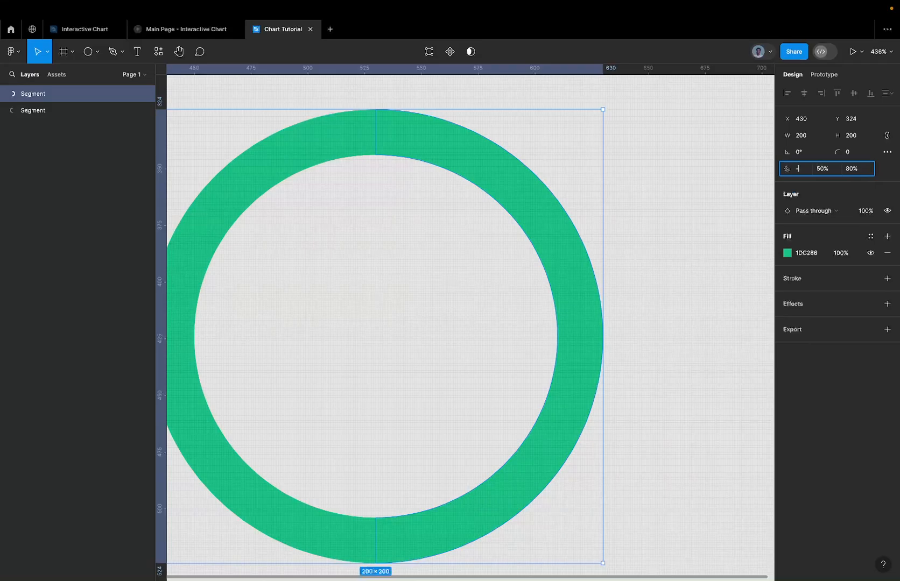
text(8)
text(5)
key(BackSpace)
key(BackSpace)
text(90)
key(Return)
key(Right)
text(-+10)
key(Return)
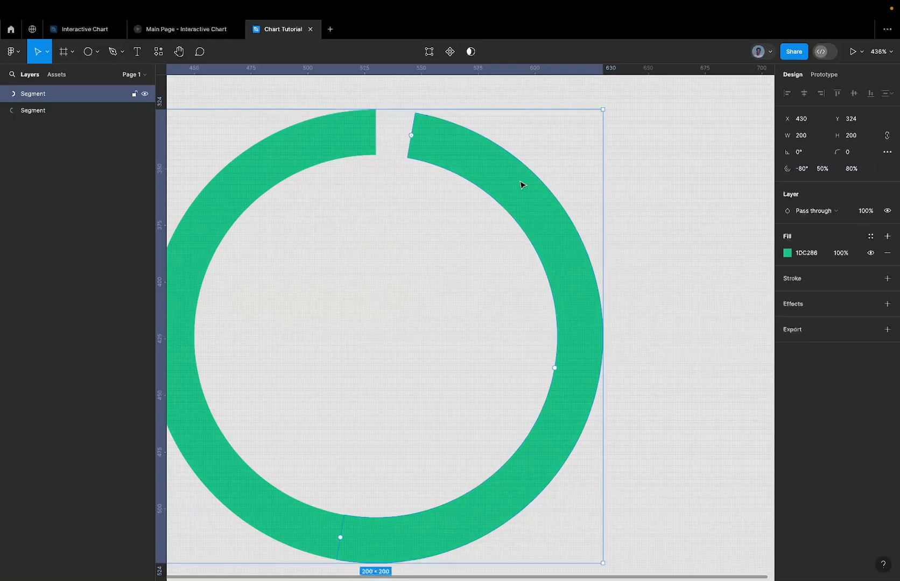
Inspect the gap and overlap between the two segments, and undo the last start angle change
scroll(522, 185, down, 3)
scroll(453, 147, up, 3)
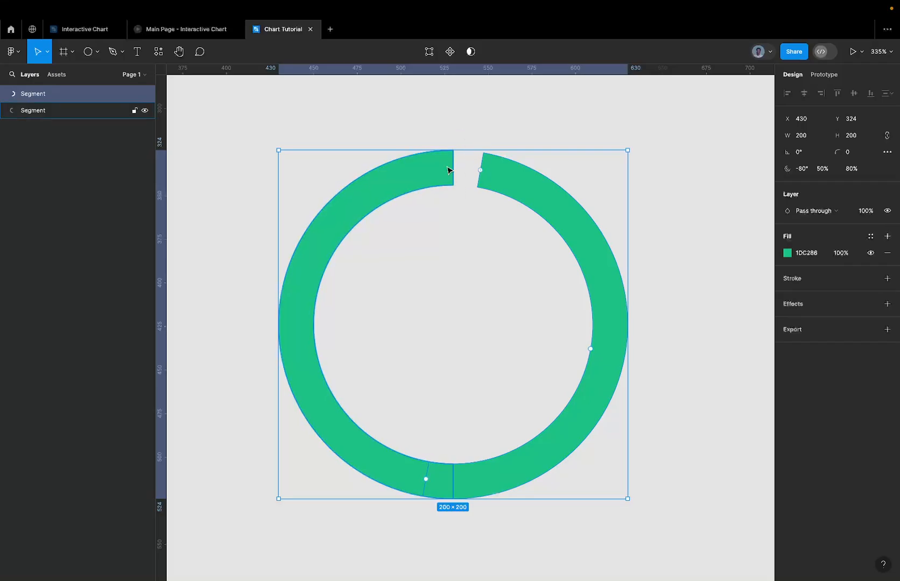
click(375, 470)
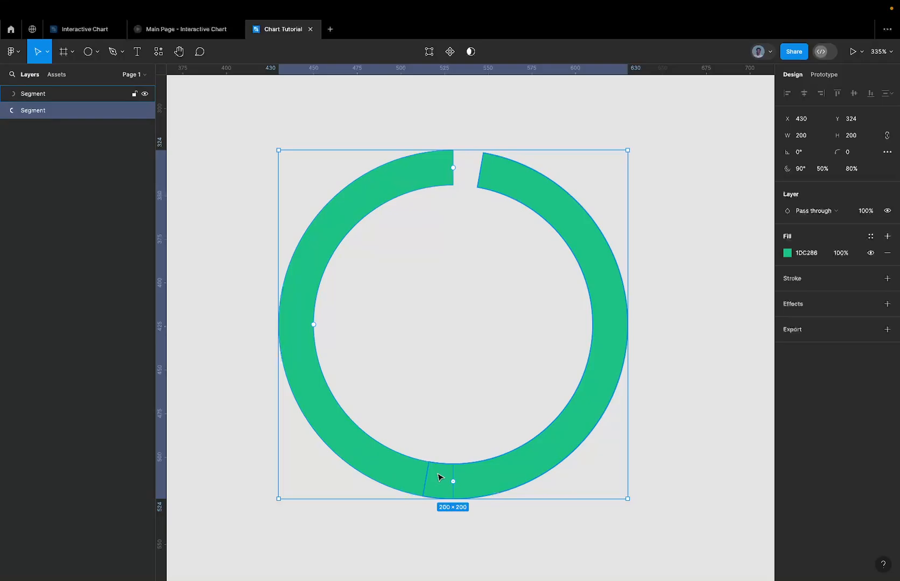
key(super+z)
key(super+z)
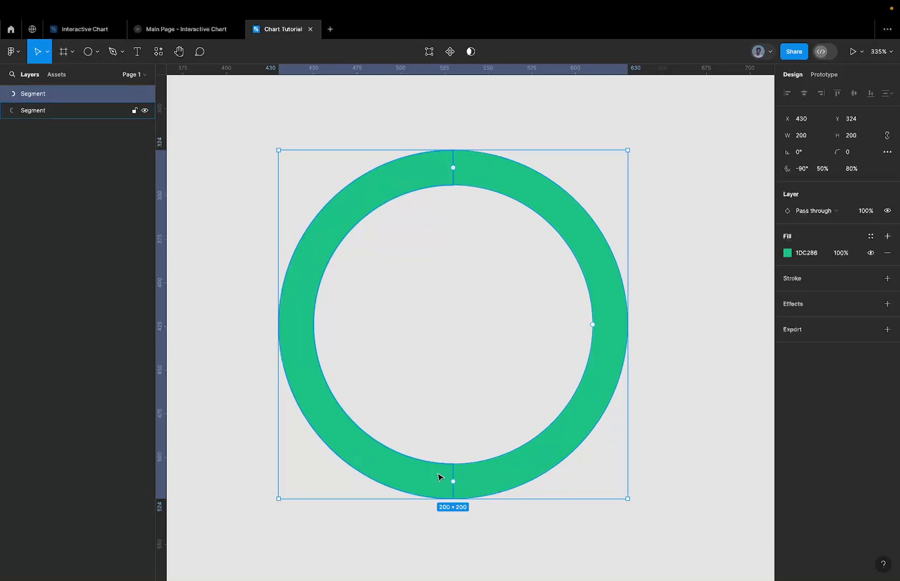
Set the duplicated segment's start angle to -85° by adding 5° to it
click(802, 169)
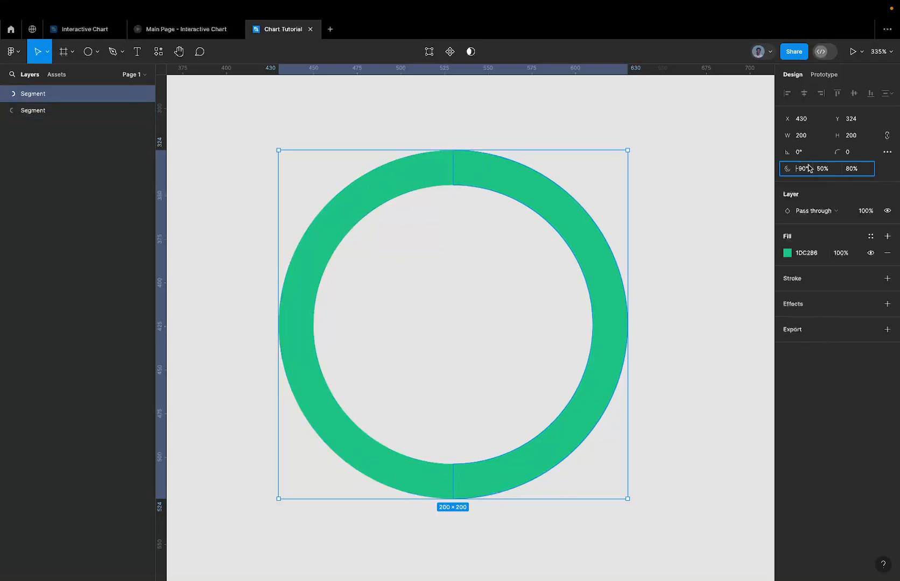
click(808, 168)
text(+5)
key(Return)
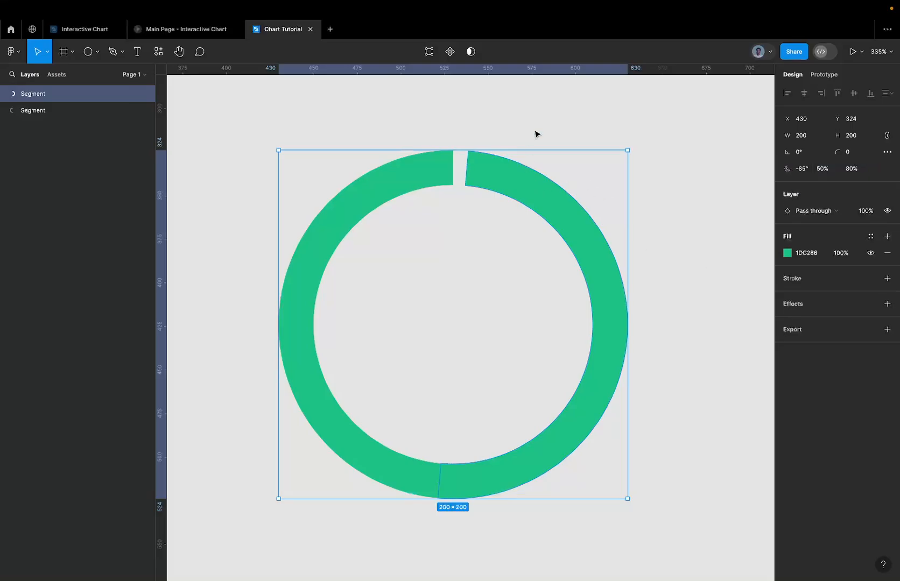
Compare the ring with and without the 5° start offset by undoing and redoing the last start angle change
click(552, 108)
scroll(553, 108, down, 4)
scroll(508, 144, up, 4)
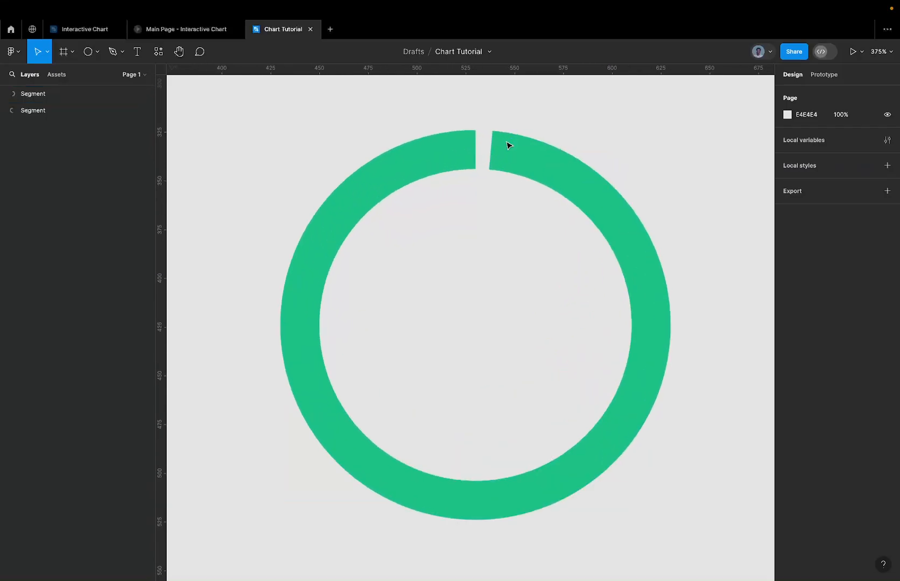
click(507, 144)
key(super+z)
key(super+z)
key(super+z)
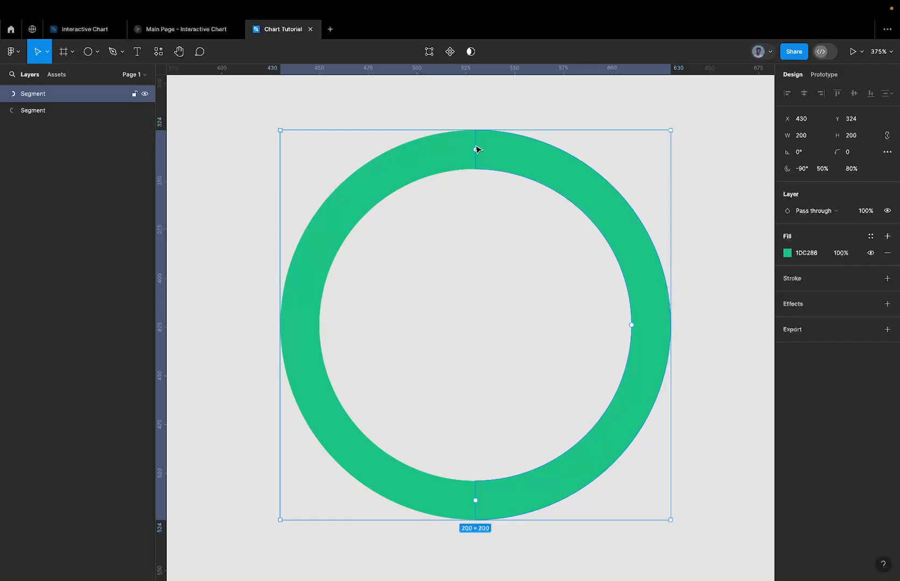
key(super+shift+z)
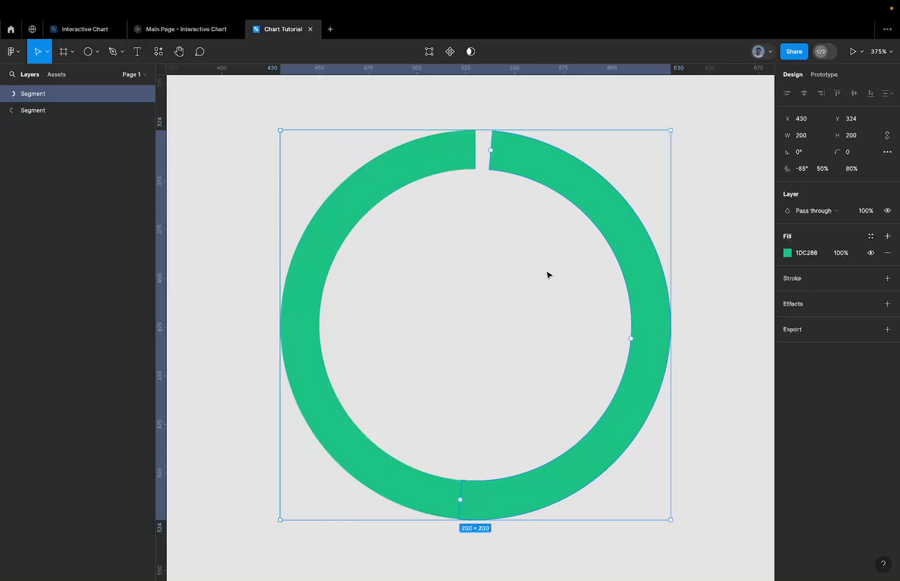
Try a sweep of 45% on the duplicated segment, and undo it to examine the overlap at the ring's base
click(830, 171)
click(832, 171)
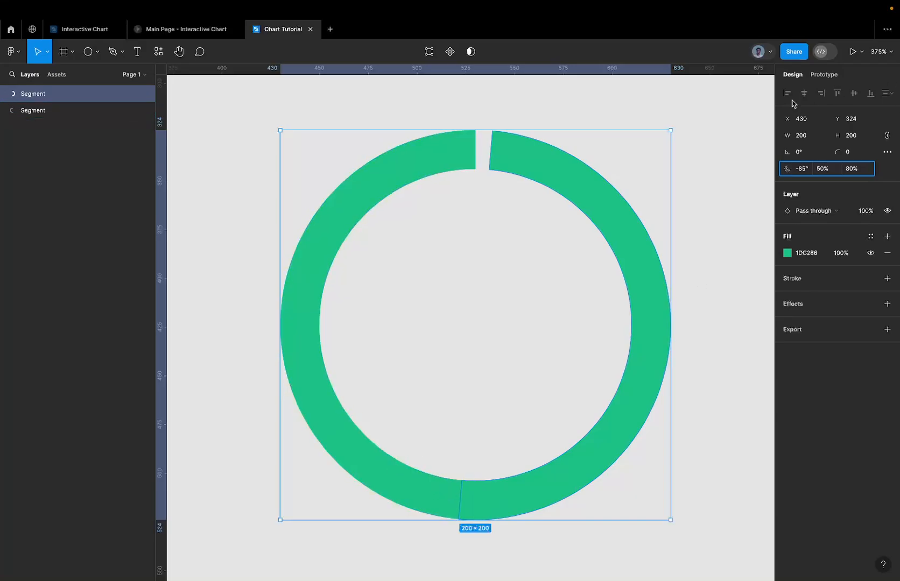
text(-5)
key(Return)
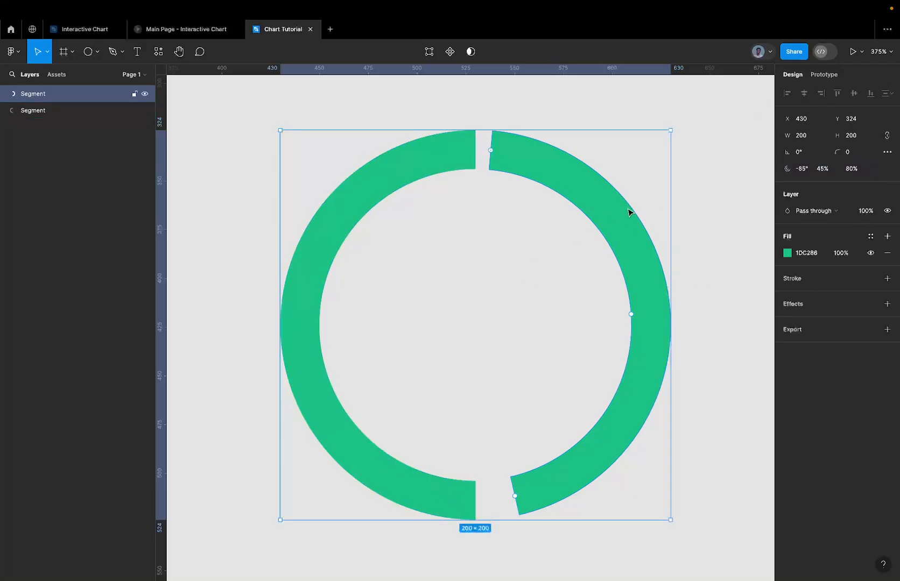
key(ctrl+z)
click(430, 495)
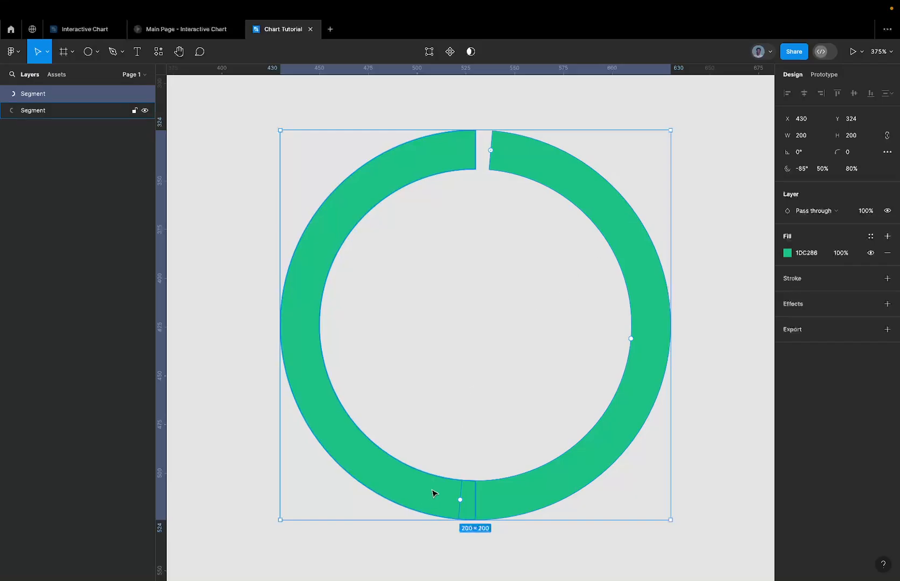
scroll(433, 493, down, 1)
scroll(432, 493, right, 1)
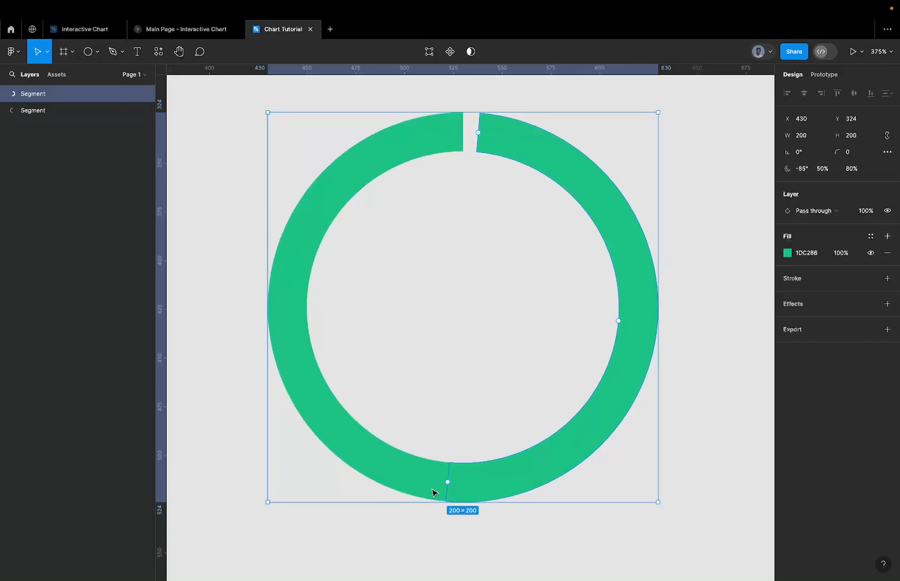
Try a sweep of 55% on the duplicated segment, and undo it
click(830, 176)
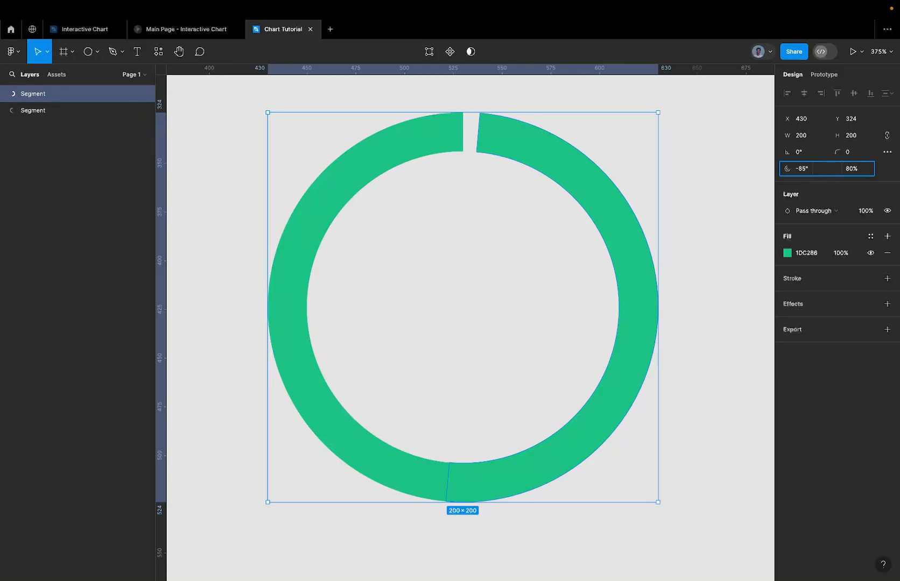
key(Return)
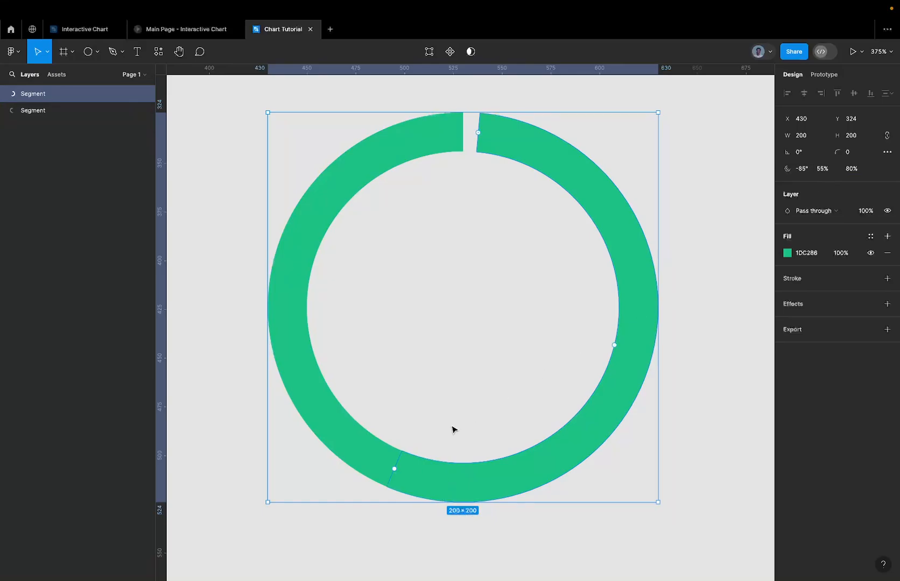
key(ctrl+z)
Set the duplicated segment's sweep to 45%
click(830, 170)
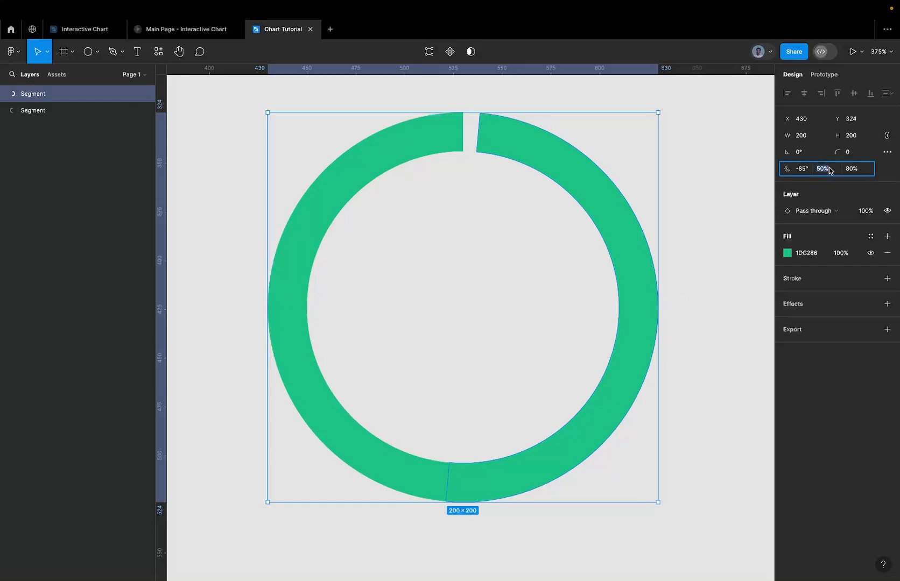
text(45)
key(Return)
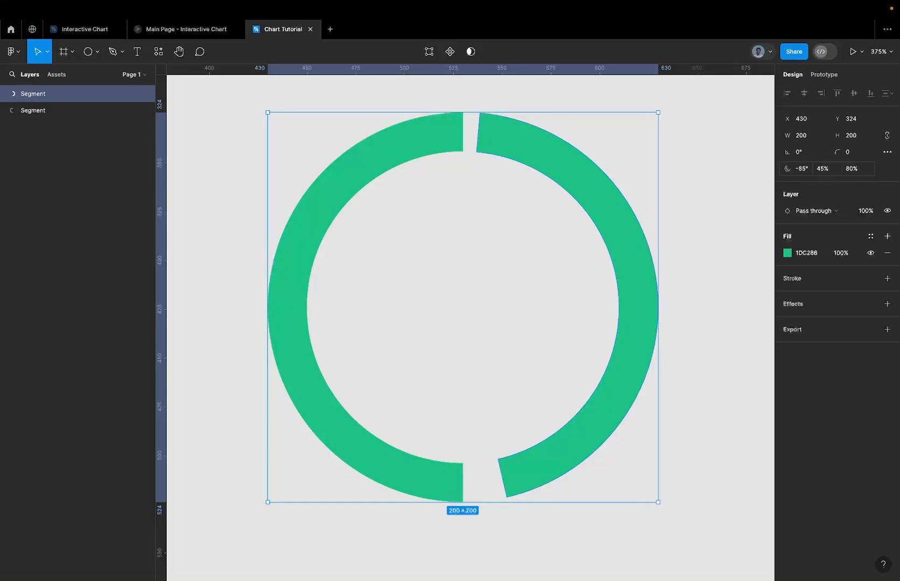
Shorten the duplicated segment by reducing its sweep to about 21%
scroll(676, 301, down, 5)
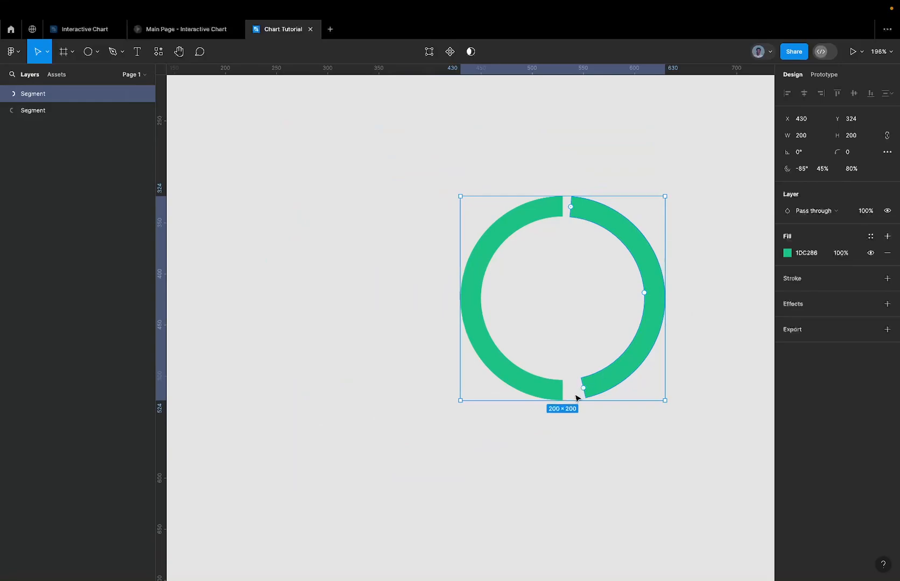
scroll(564, 378, up, 8)
scroll(564, 378, up, 1)
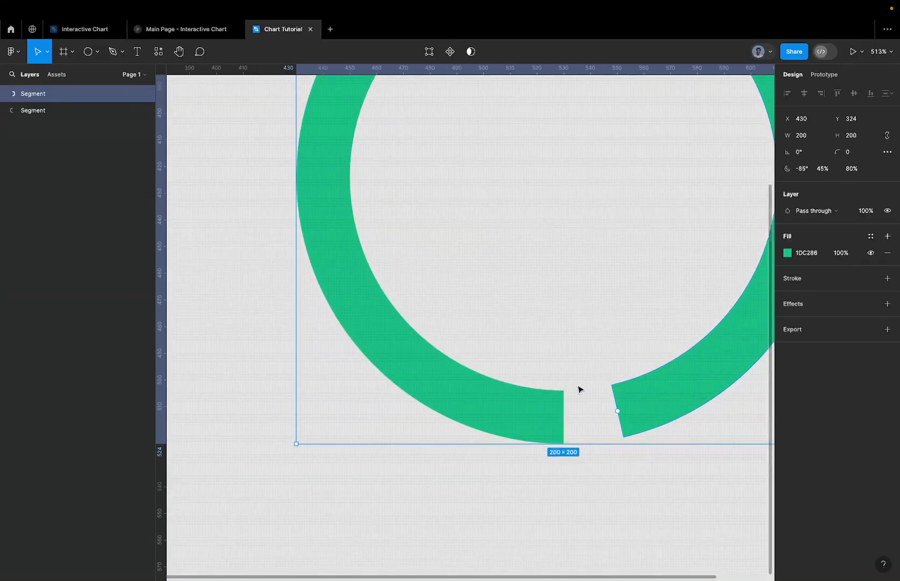
scroll(579, 393, down, 3)
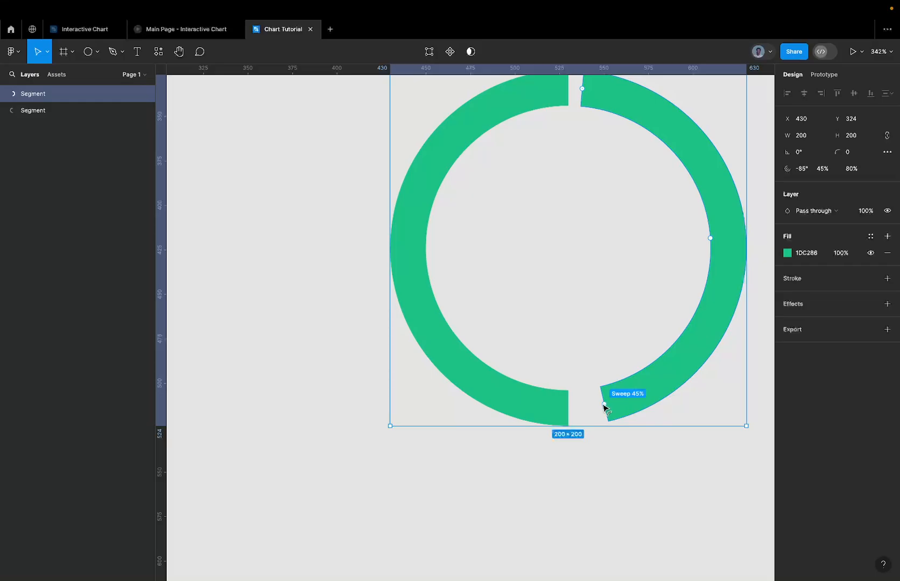
scroll(604, 408, down, 2)
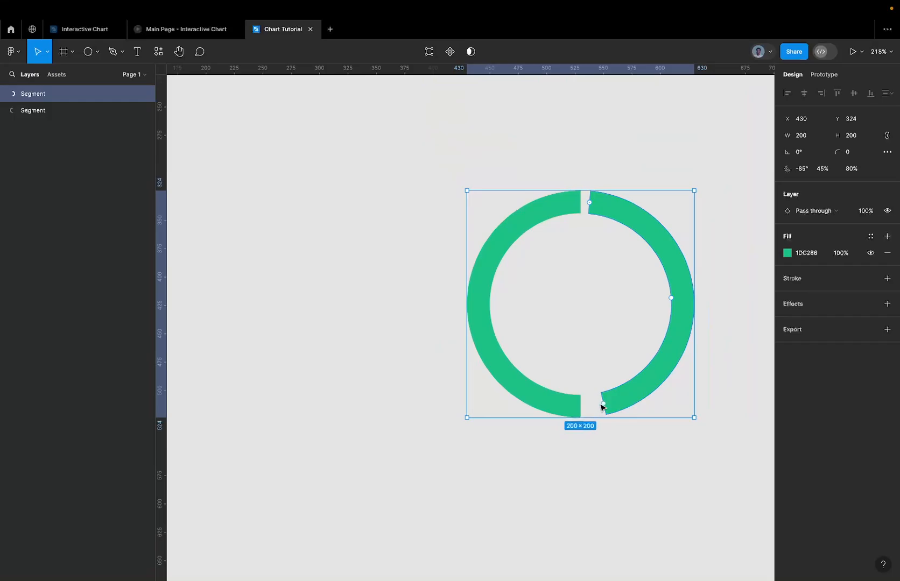
drag(603, 405, 691, 290)
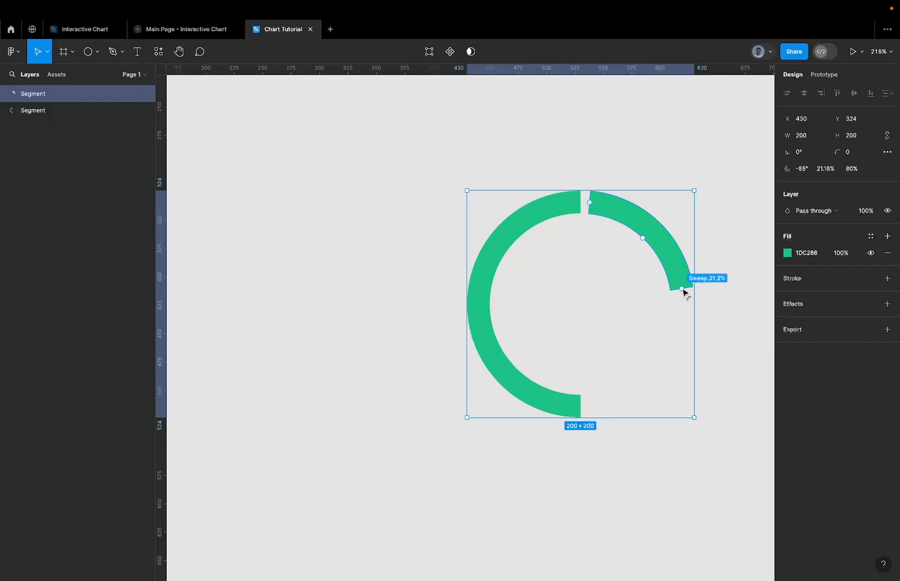
Extend the upper-right ring segment's sweep to about 23%
drag(684, 291, 691, 303)
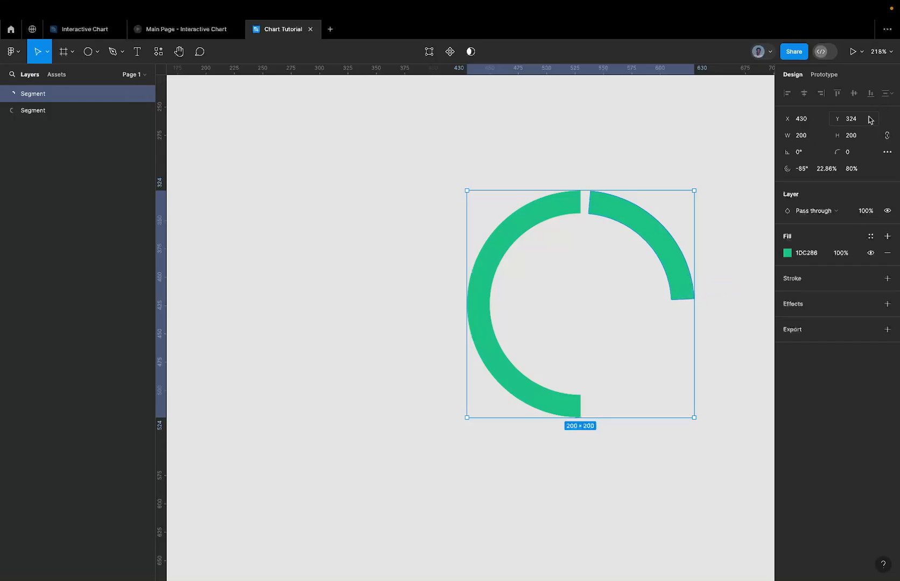
scroll(667, 300, up, 3)
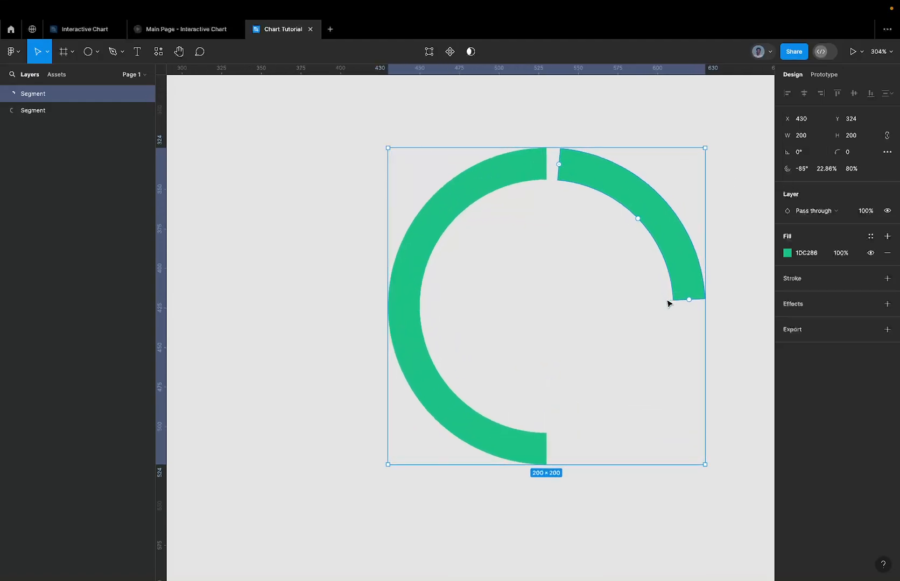
mouse_move(690, 303)
mouse_down()
mouse_move(689, 291)
mouse_move(698, 304)
mouse_up()
scroll(698, 305, down, 2)
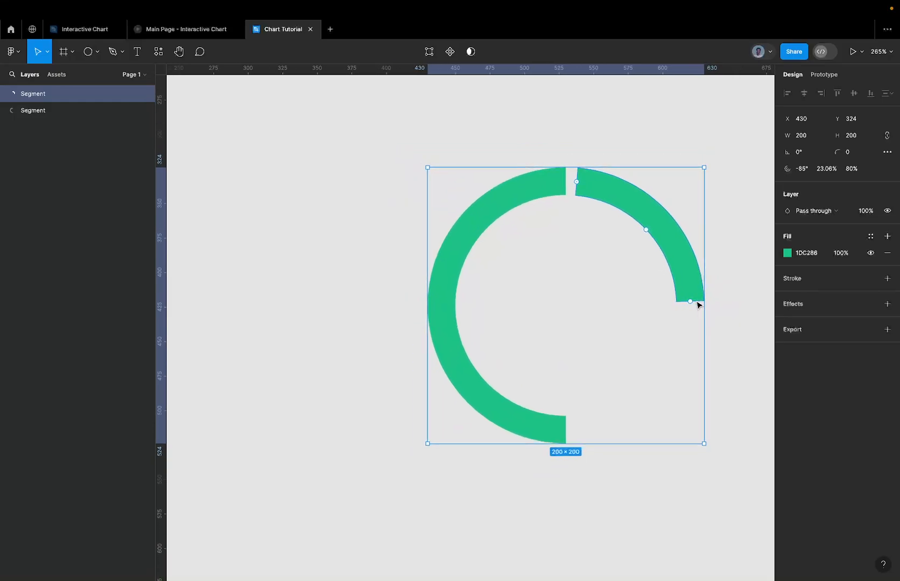
Extend the upper-right ring segment's sweep further, to 28%
key(super+d)
key(super+z)
mouse_move(690, 302)
drag(690, 303, 689, 342)
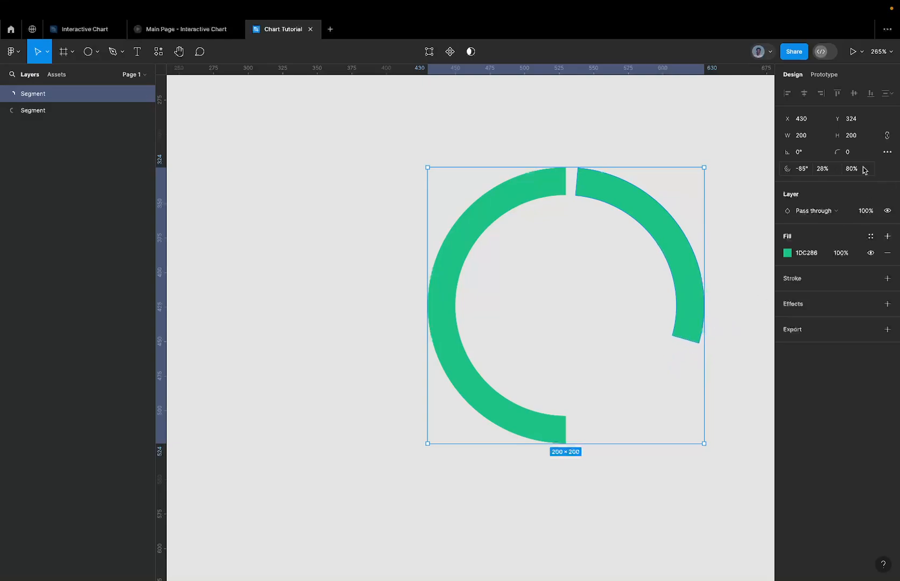
click(829, 167)
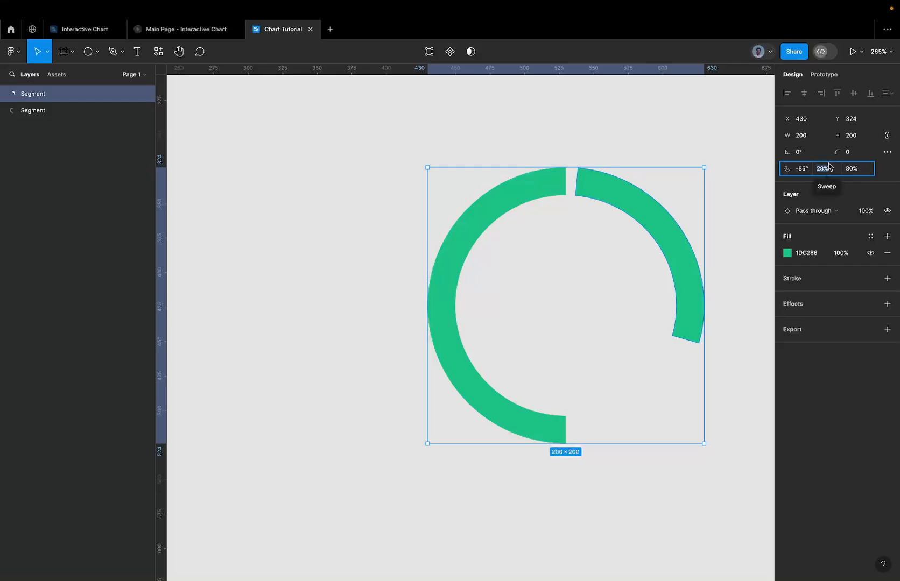
text(0)
key(Return)
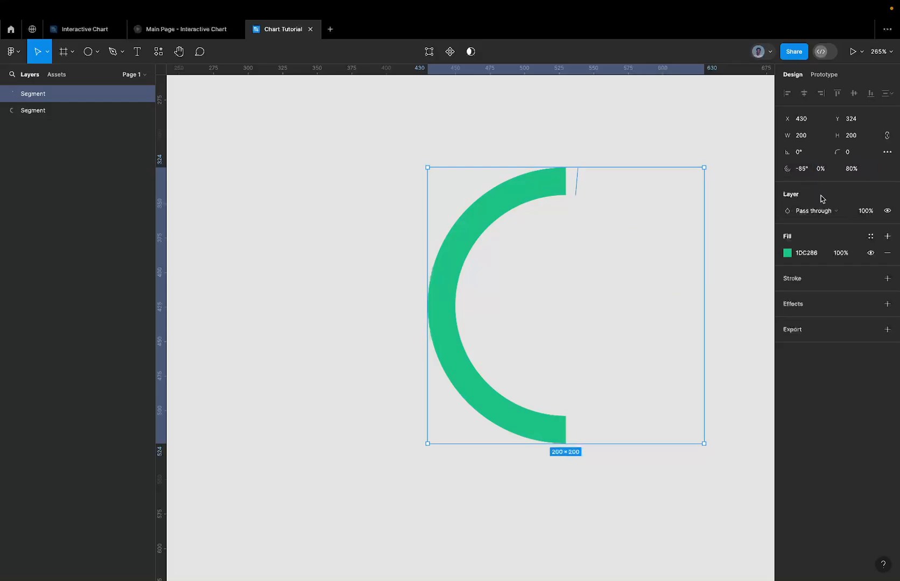
key(ctrl+z)
Set the upper-right ring segment's sweep to 30%
click(828, 170)
text(30)
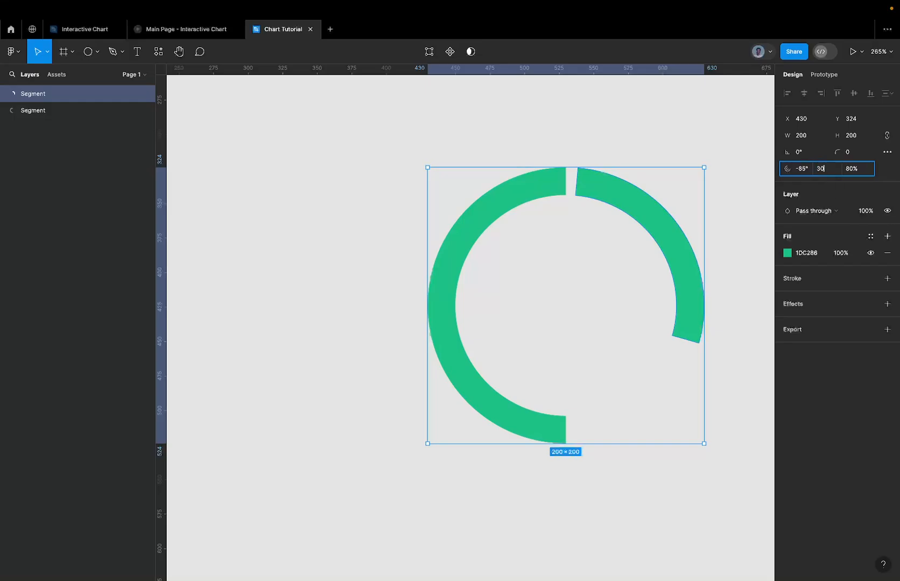
key(Return)
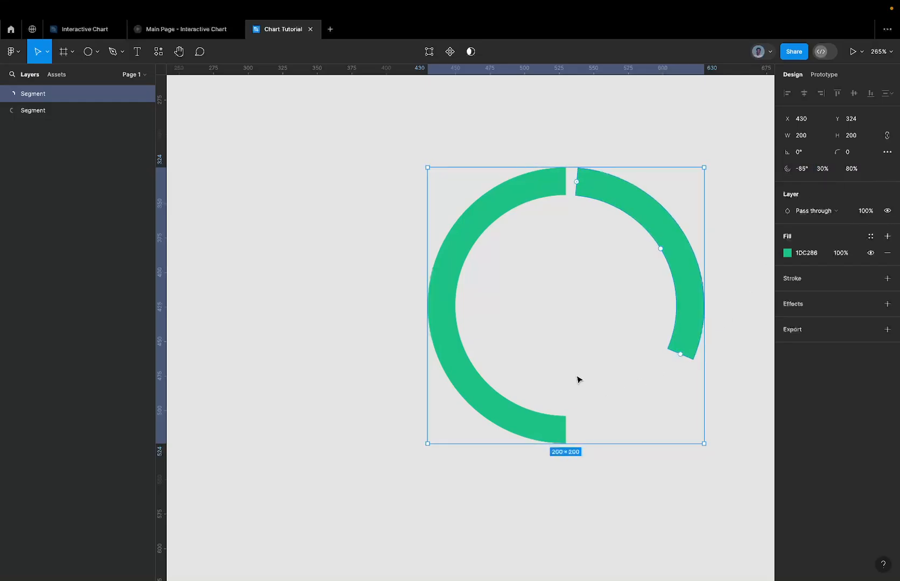
Duplicate the 30% segment, try rotating the copy to -30°, and undo the rotation
key(ctrl+d)
scroll(647, 136, down, 3)
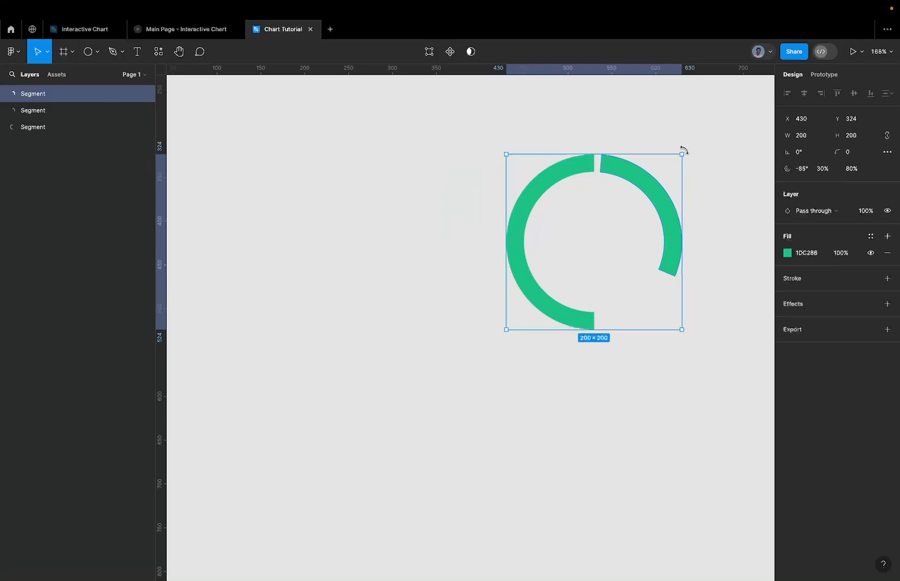
drag(683, 150, 722, 205)
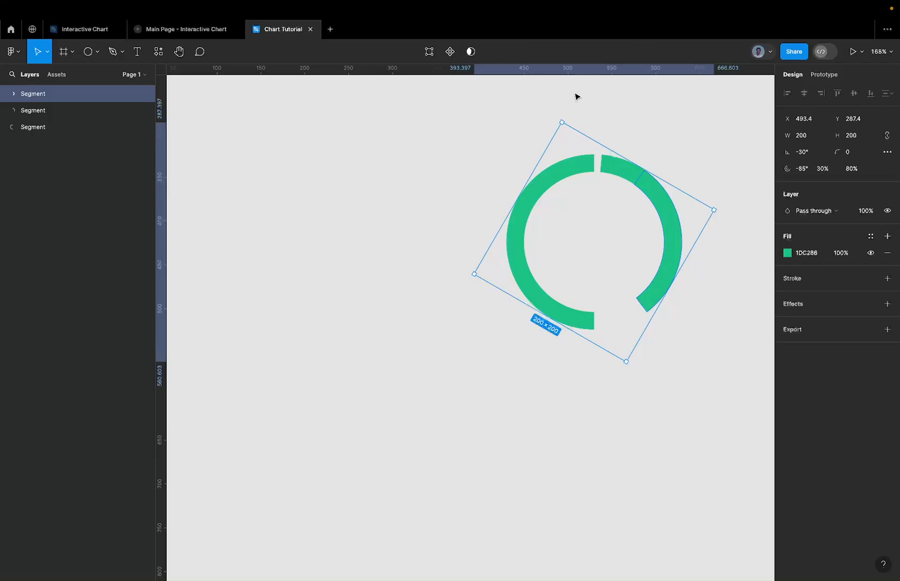
key(ctrl+z)
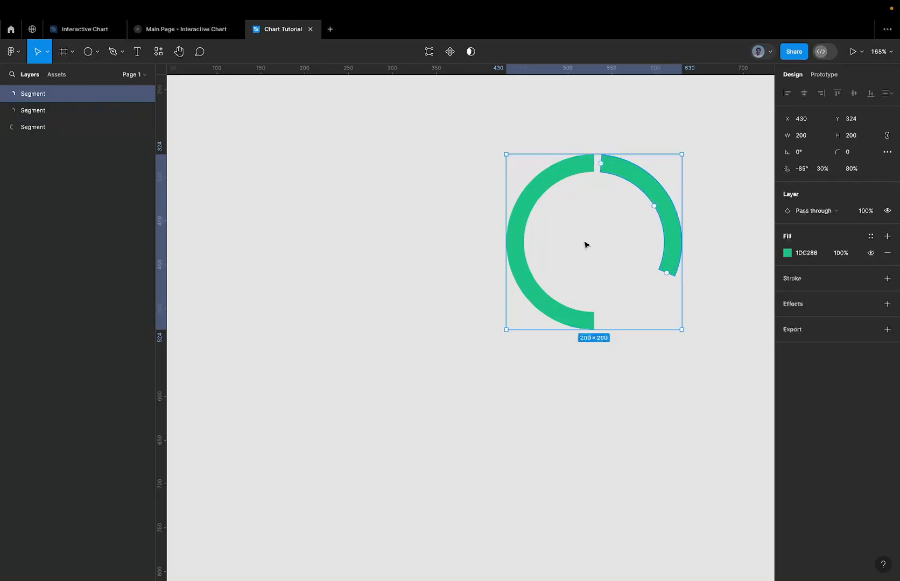
Move the copied segment's start angle to about 29° so it begins past the upper-right segment's end with a gap
scroll(675, 175, up, 2)
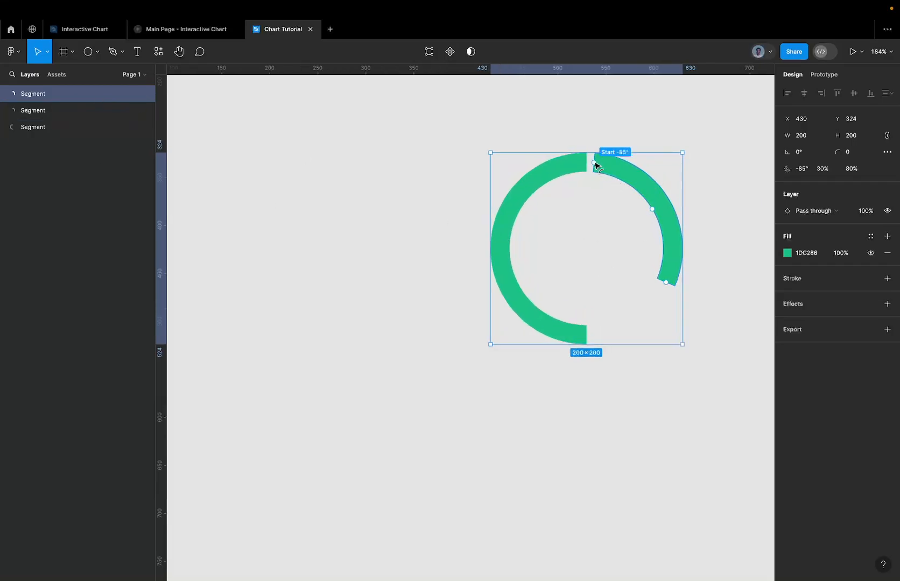
drag(595, 162, 679, 300)
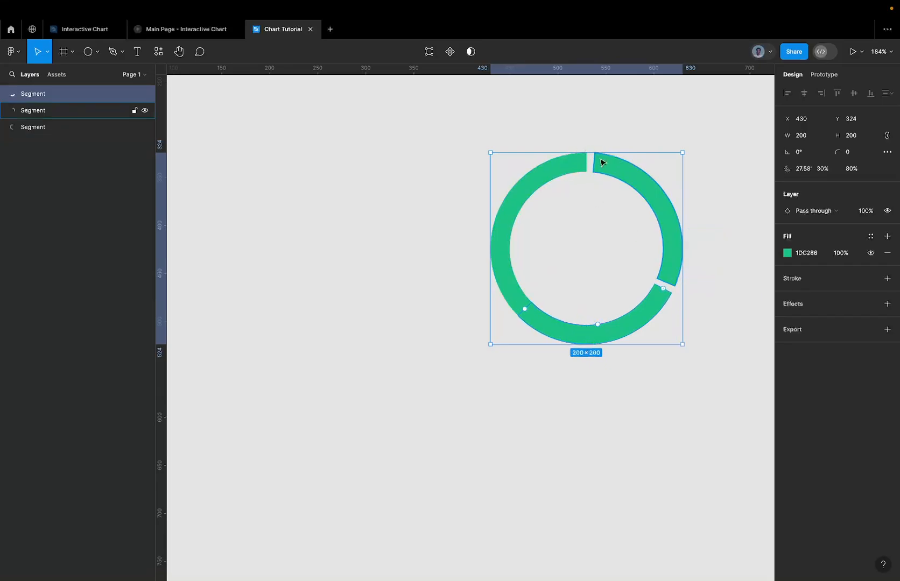
scroll(586, 162, up, 4)
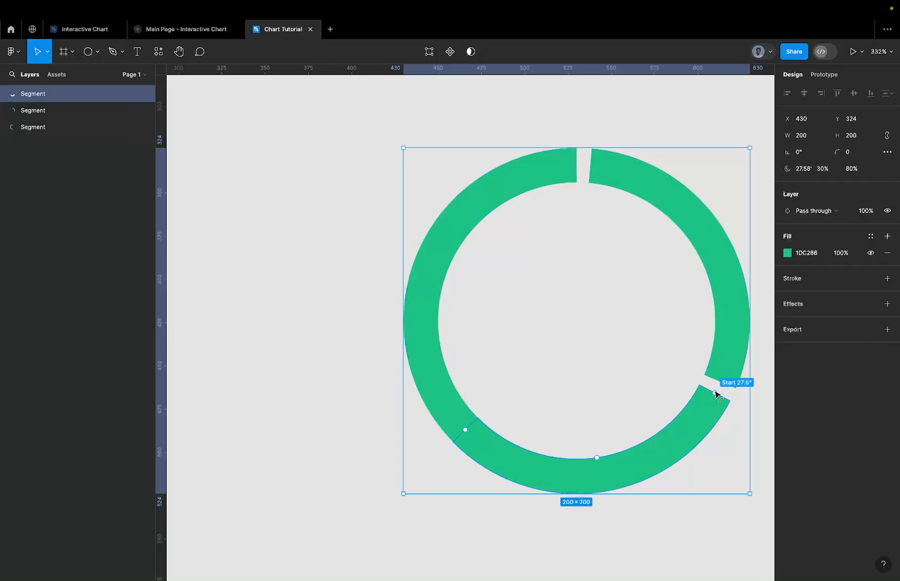
scroll(716, 393, right, 1)
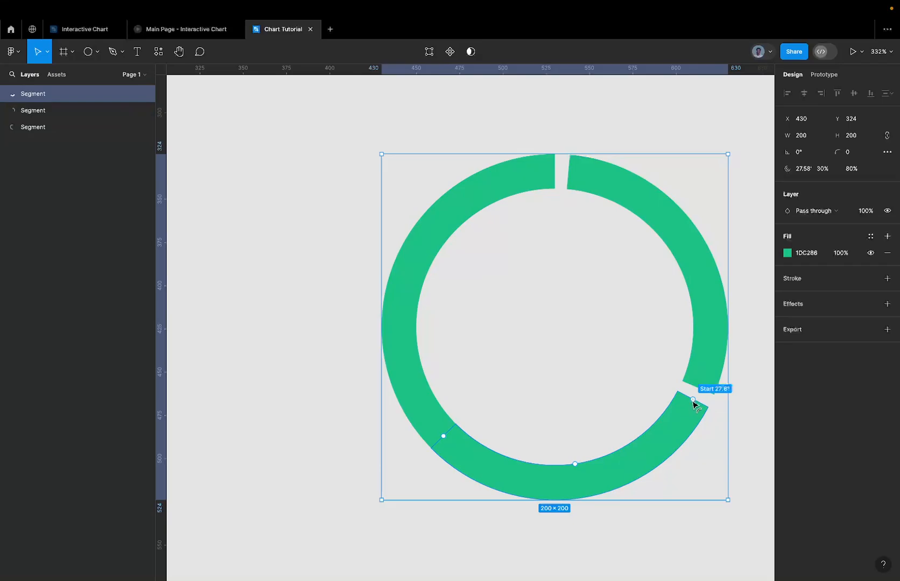
drag(692, 400, 696, 401)
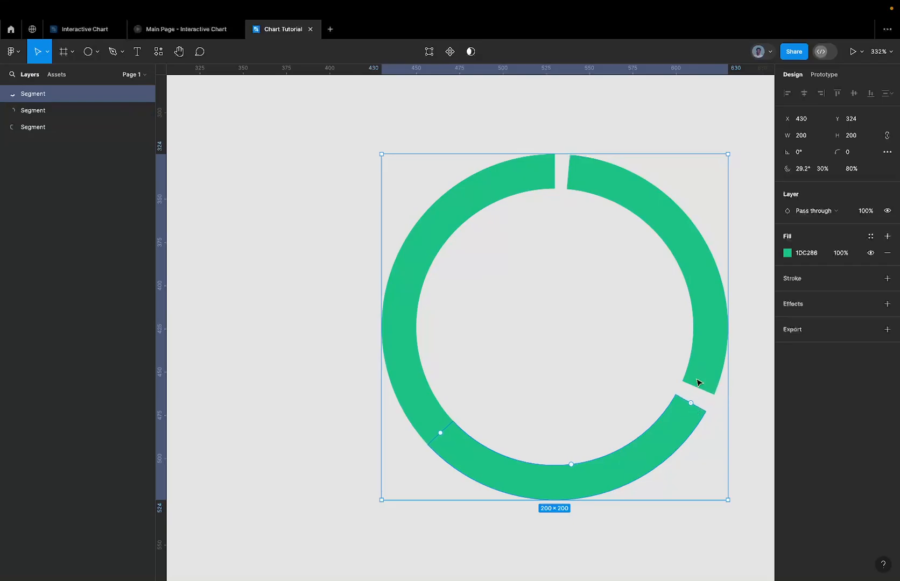
Set the copied segment's start angle to 30°
click(809, 169)
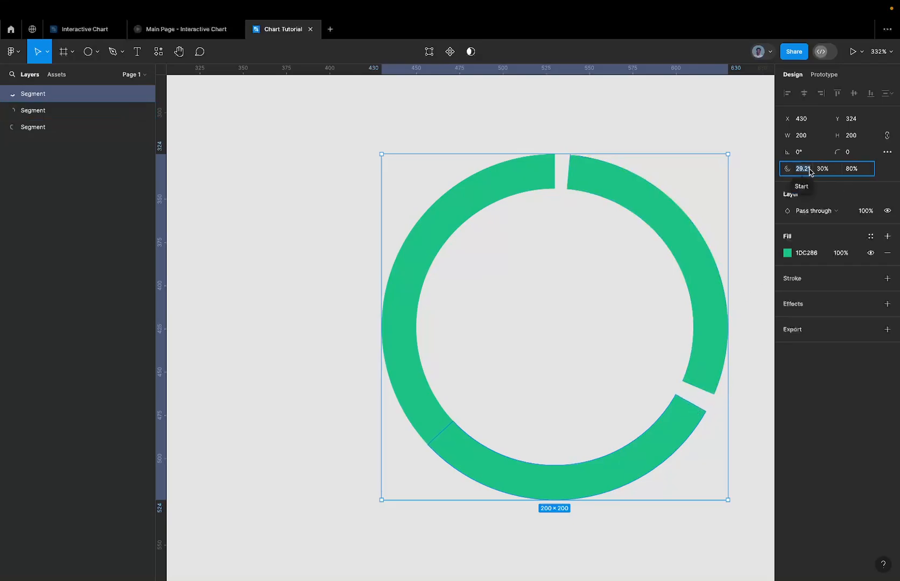
text(30)
key(Return)
scroll(721, 261, right, 3)
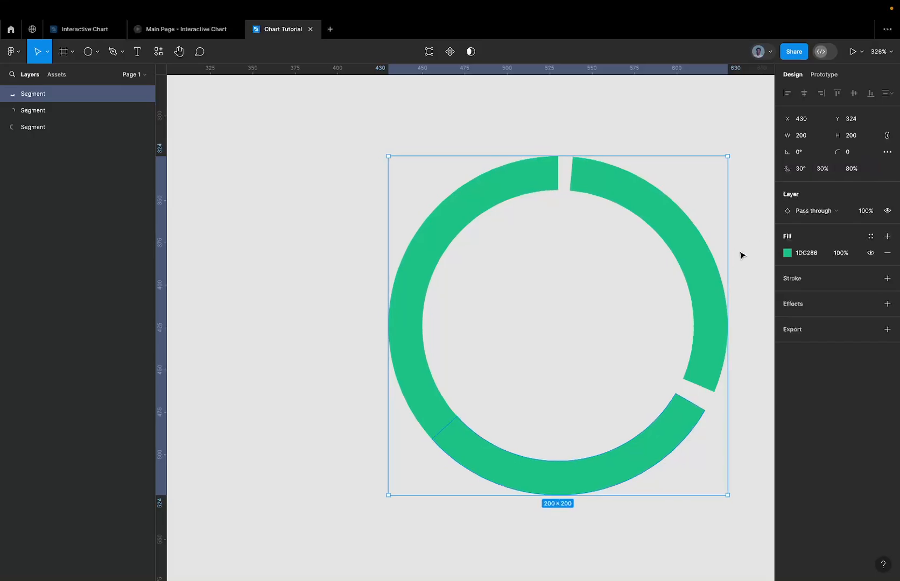
Narrow the gap after the upper-right segment by setting the copied segment's start angle to 28°
scroll(721, 259, right, 2)
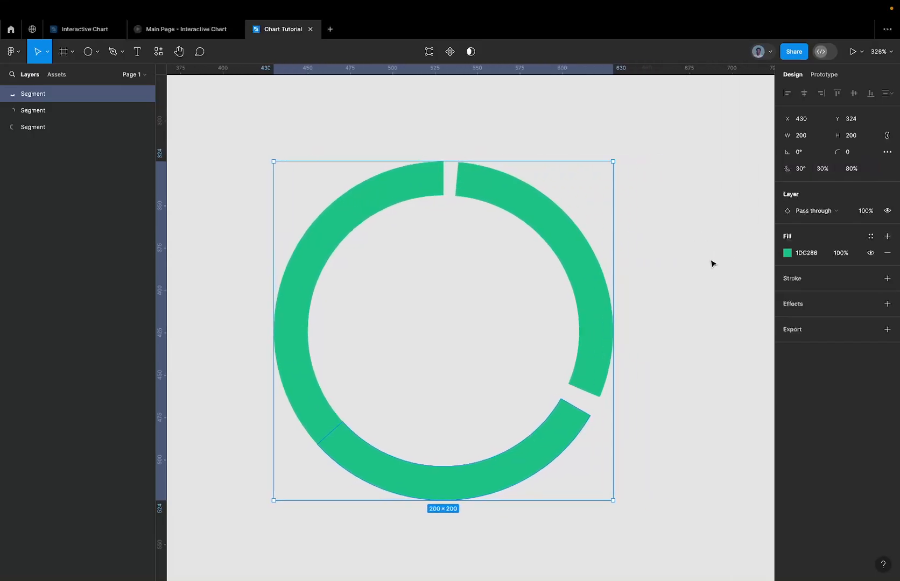
click(805, 169)
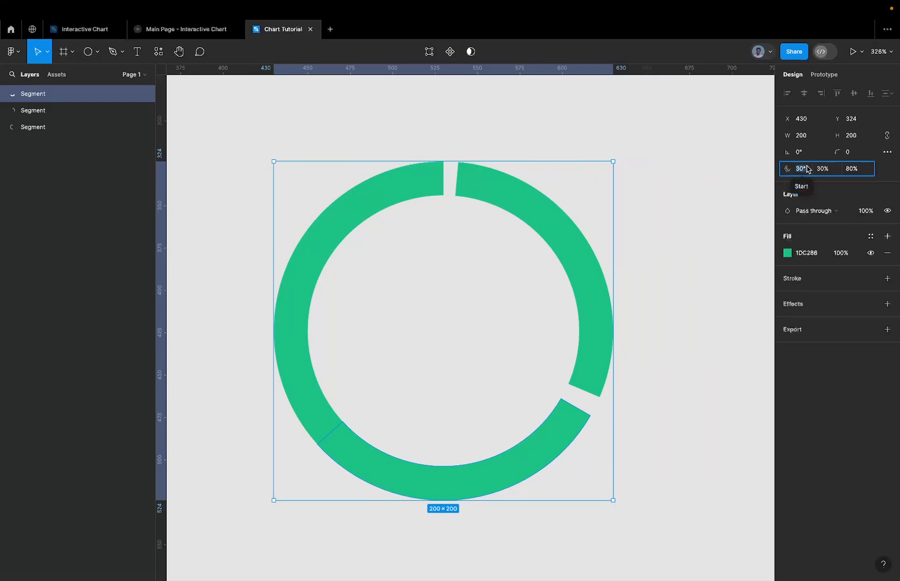
text(28)
key(Return)
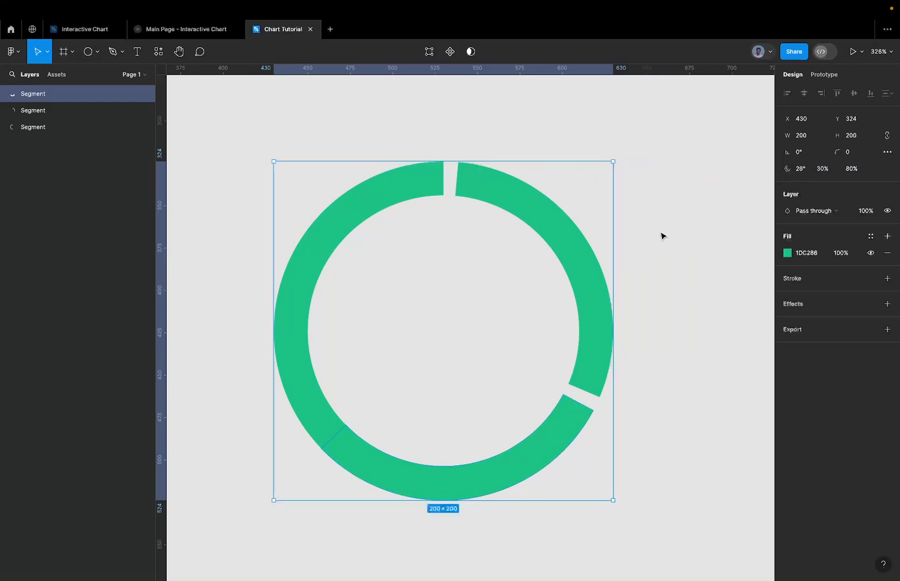
Shorten the copied segment to end just before the ring's base, with a sweep of 16%
scroll(659, 235, down, 3)
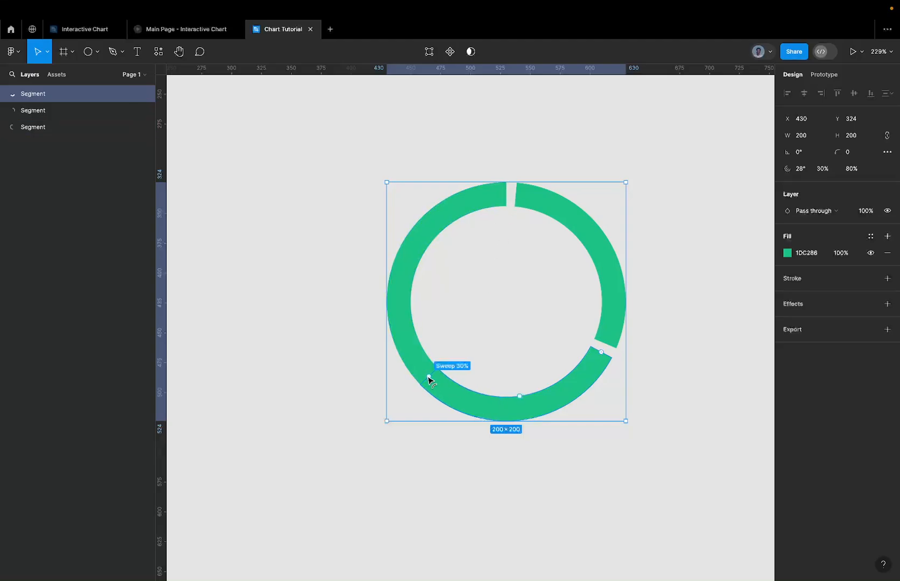
drag(429, 378, 514, 397)
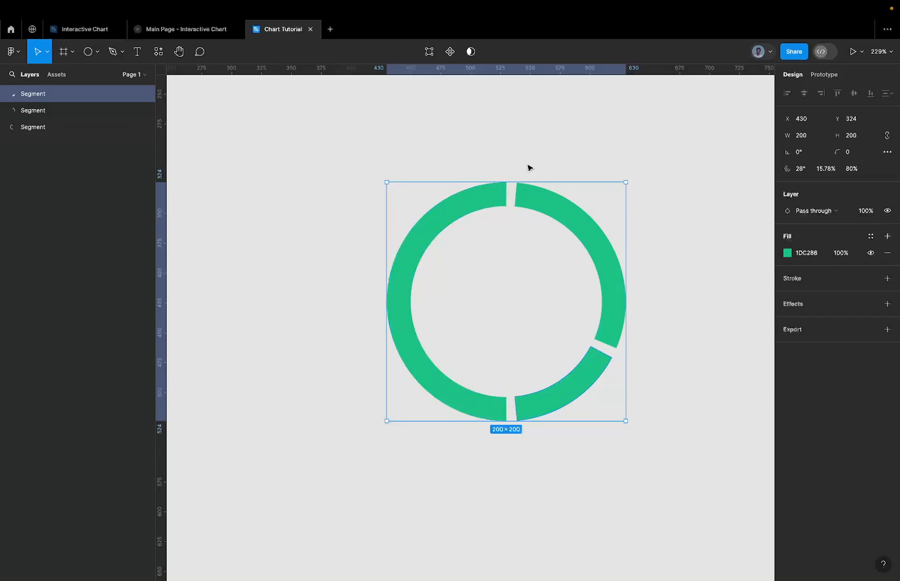
scroll(505, 397, up, 5)
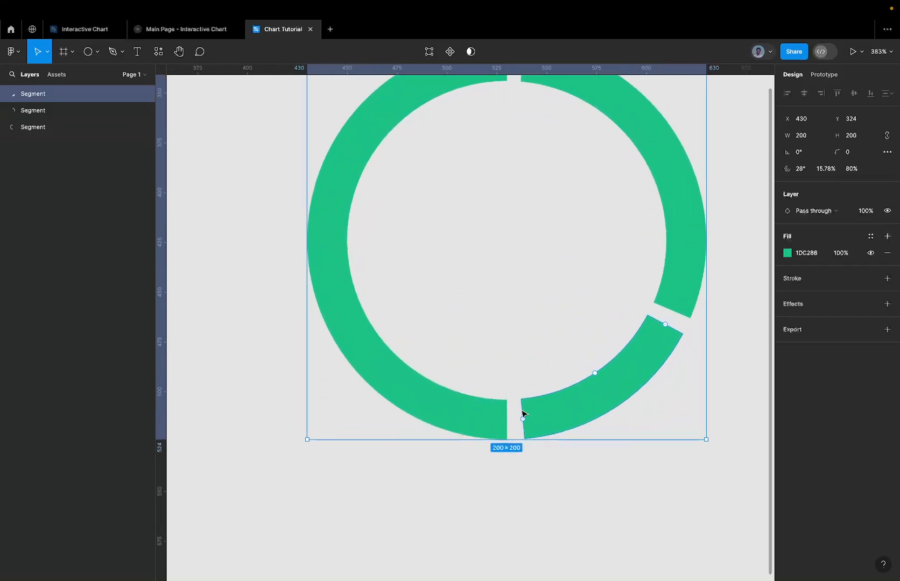
click(829, 171)
text(16)
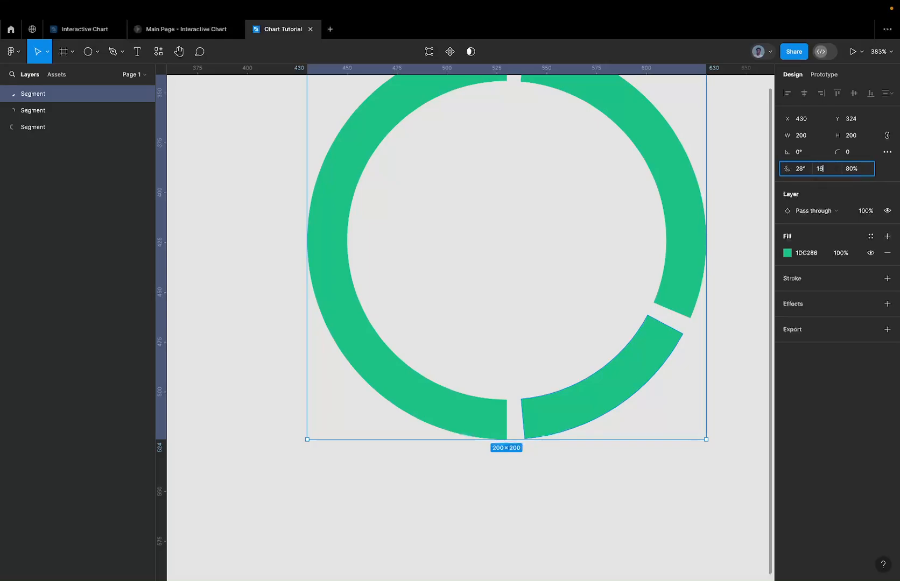
key(Return)
scroll(590, 355, down, 4)
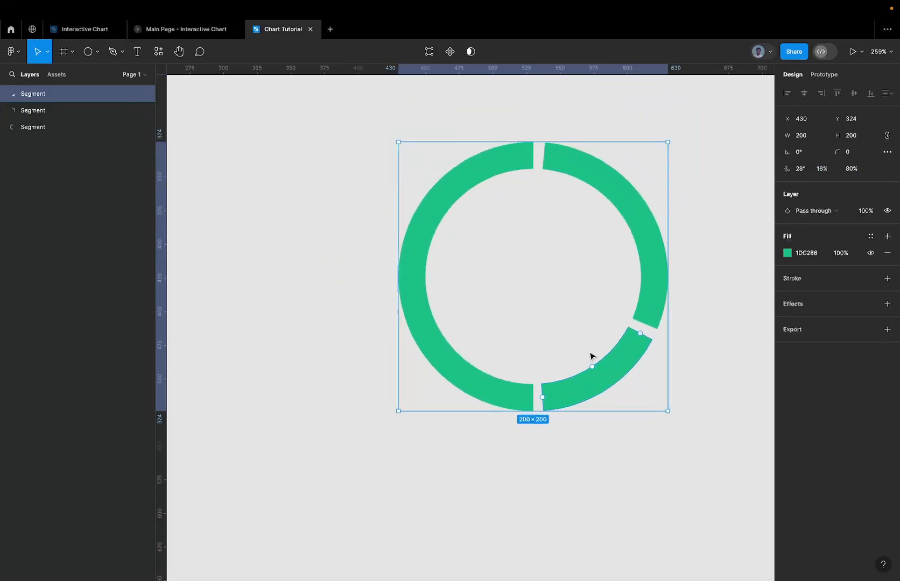
click(720, 355)
scroll(720, 355, right, 2)
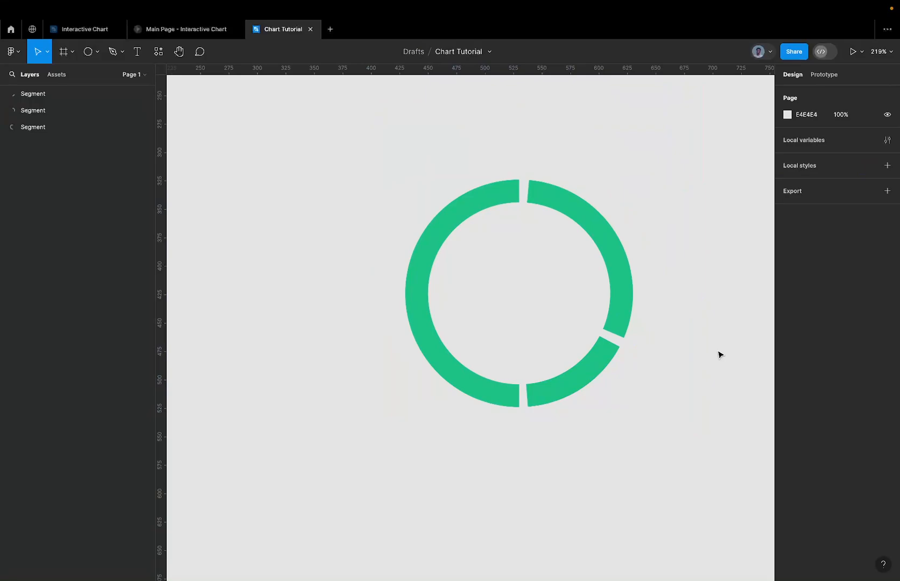
Widen the gap at the ring's base by setting the lower-right segment's sweep to 15%
click(534, 394)
scroll(534, 394, up, 5)
scroll(534, 394, down, 6)
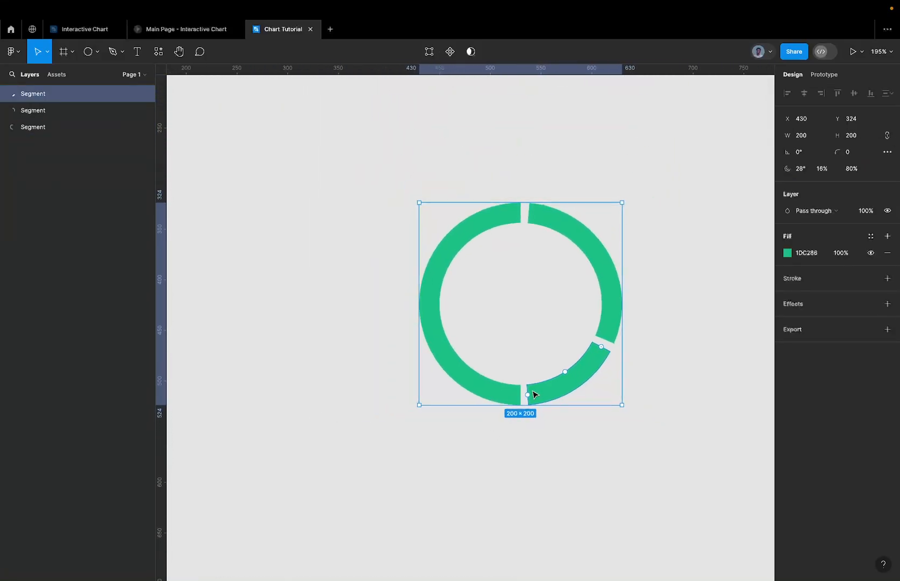
click(822, 168)
text(15)
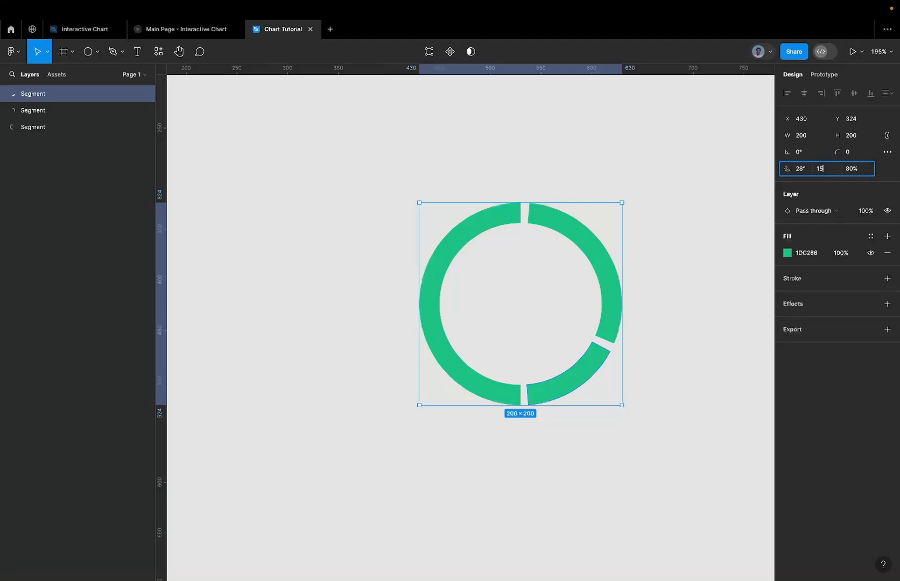
key(Return)
click(641, 370)
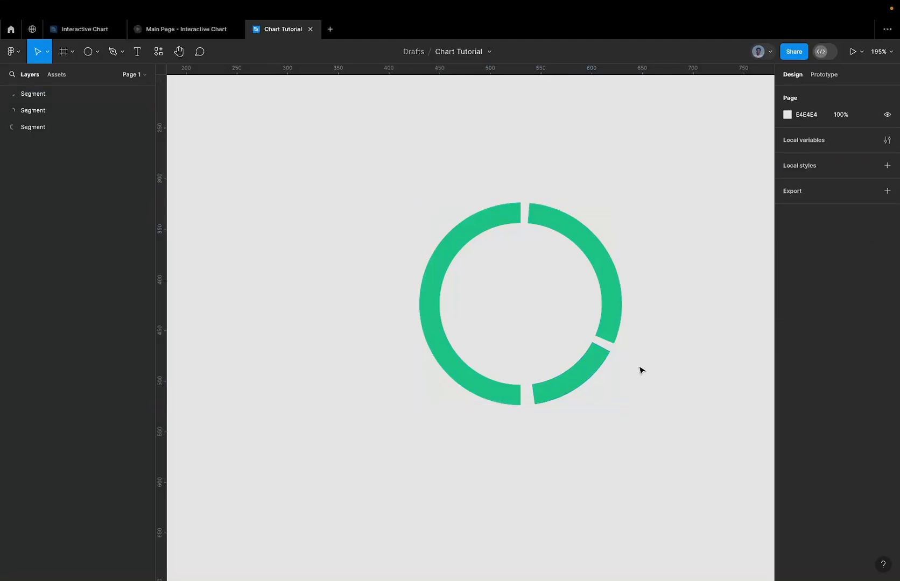
Set the lower-right segment's sweep to 15.5% and deselect it
key(super+z)
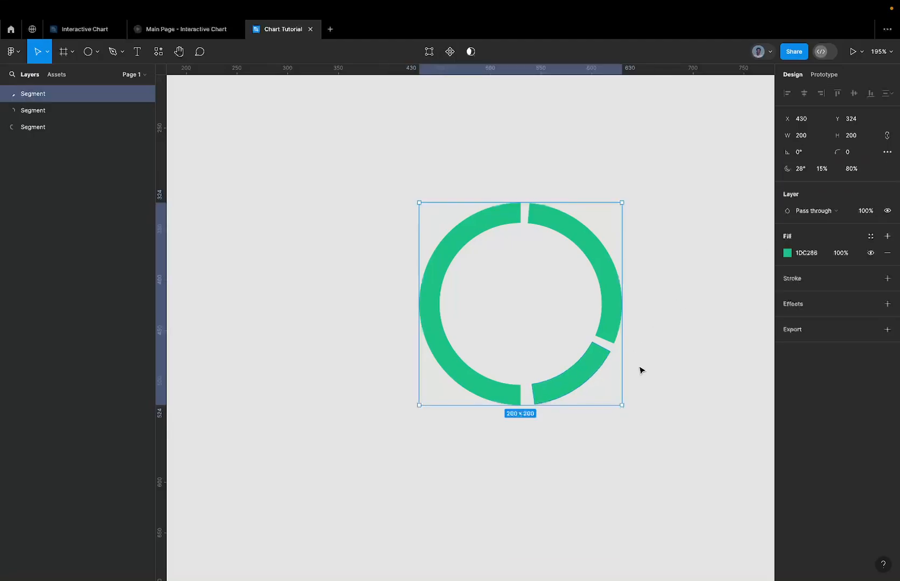
click(829, 170)
text(1)
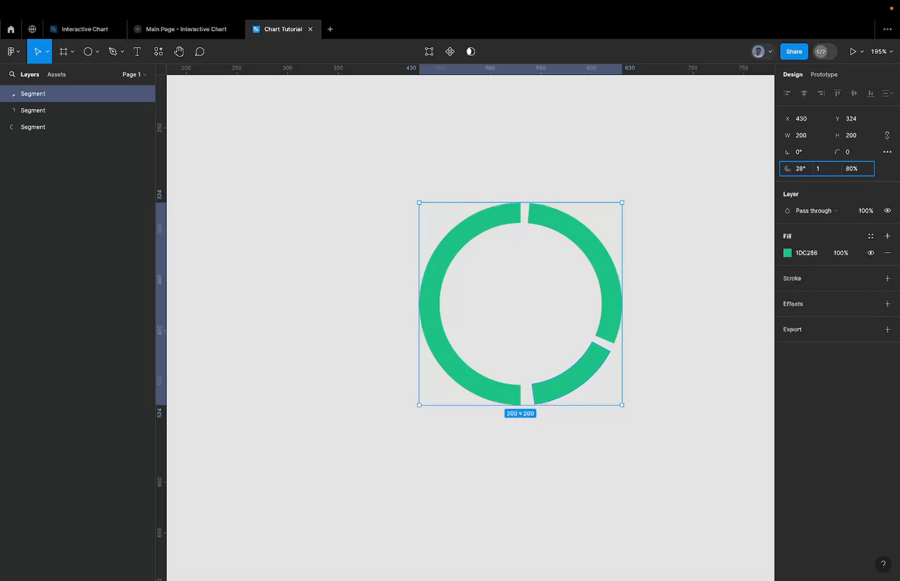
text(5.5)
key(Return)
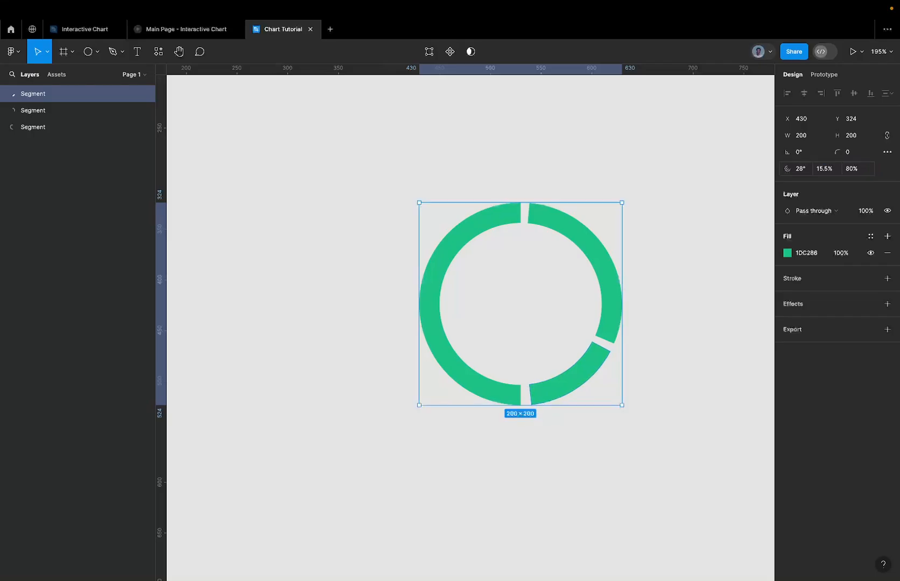
click(639, 326)
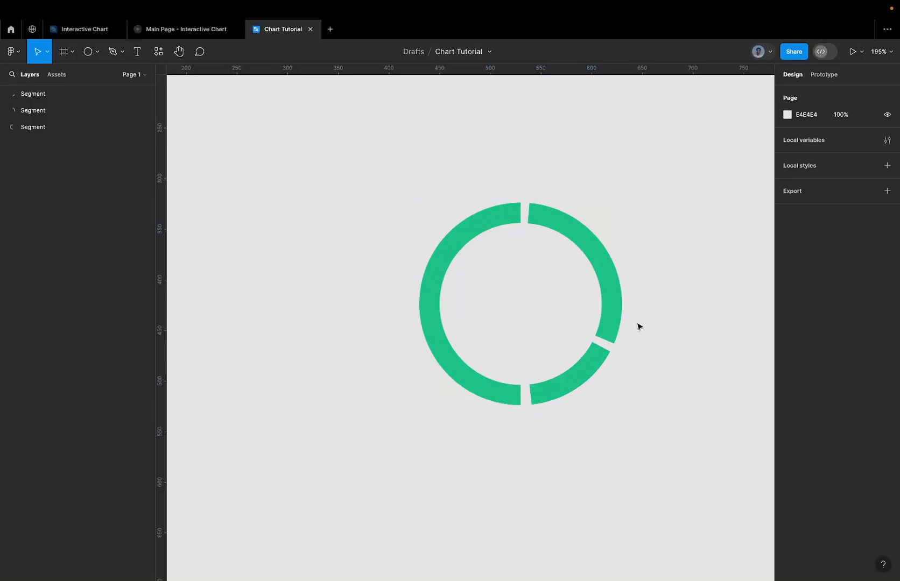
scroll(639, 327, down, 3)
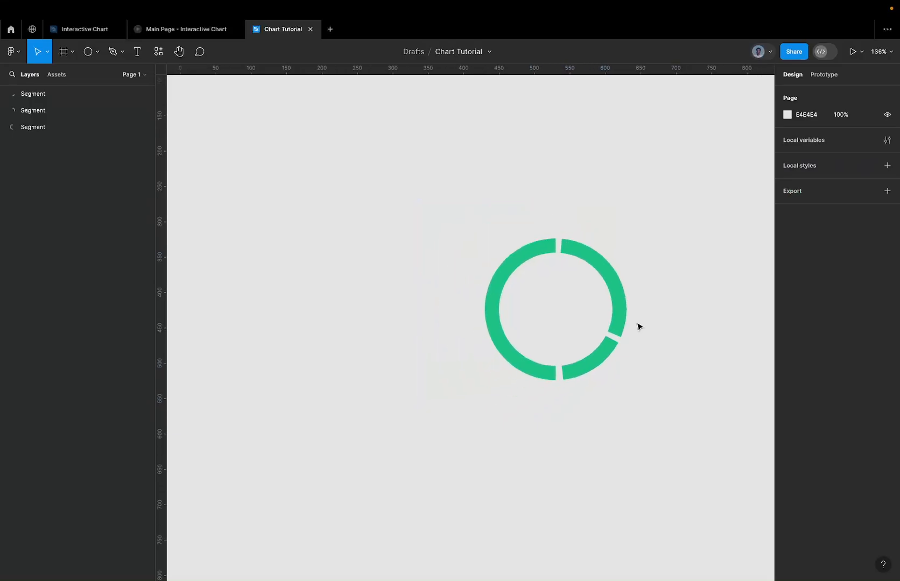
Examine the bounding boxes of the upper-right and lower-right ring segments
click(623, 328)
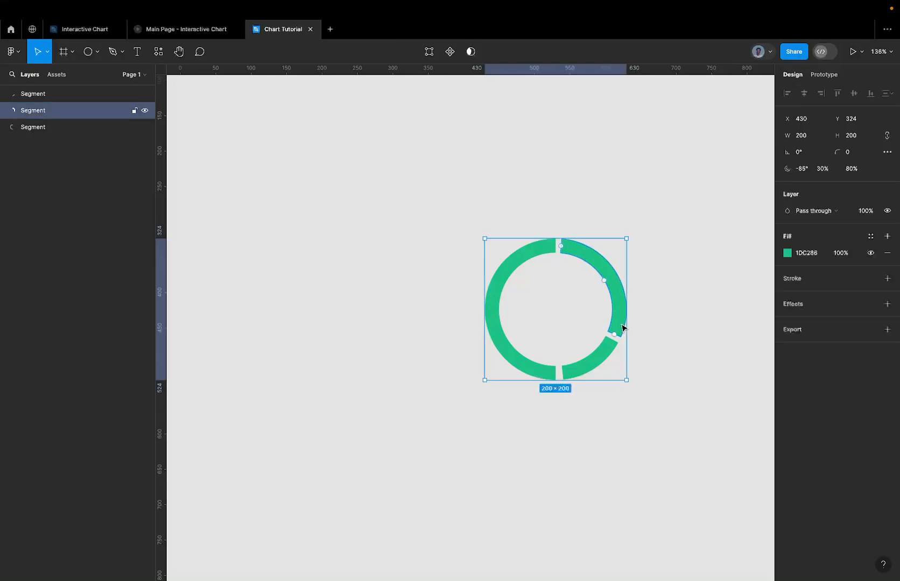
scroll(622, 328, up, 2)
click(594, 368)
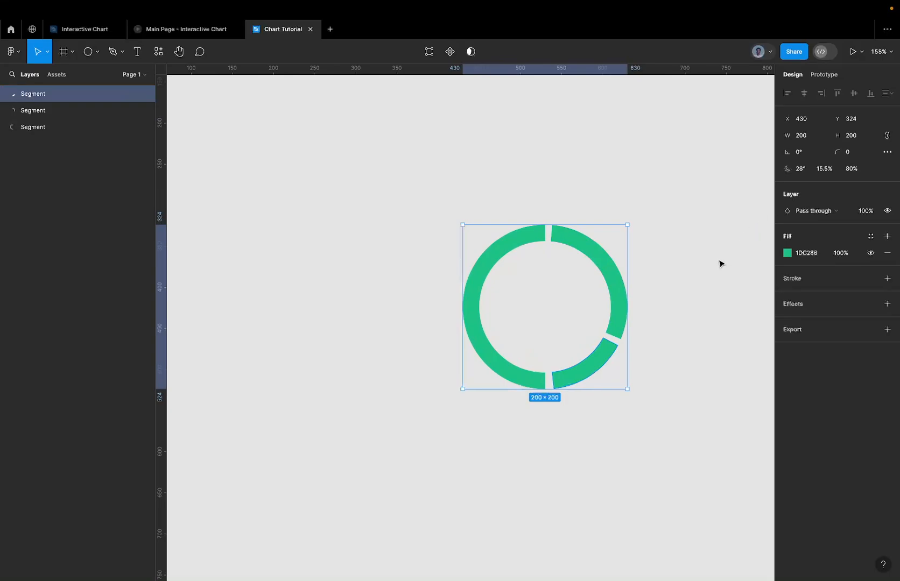
click(702, 285)
scroll(702, 285, right, 2)
scroll(702, 285, up, 1)
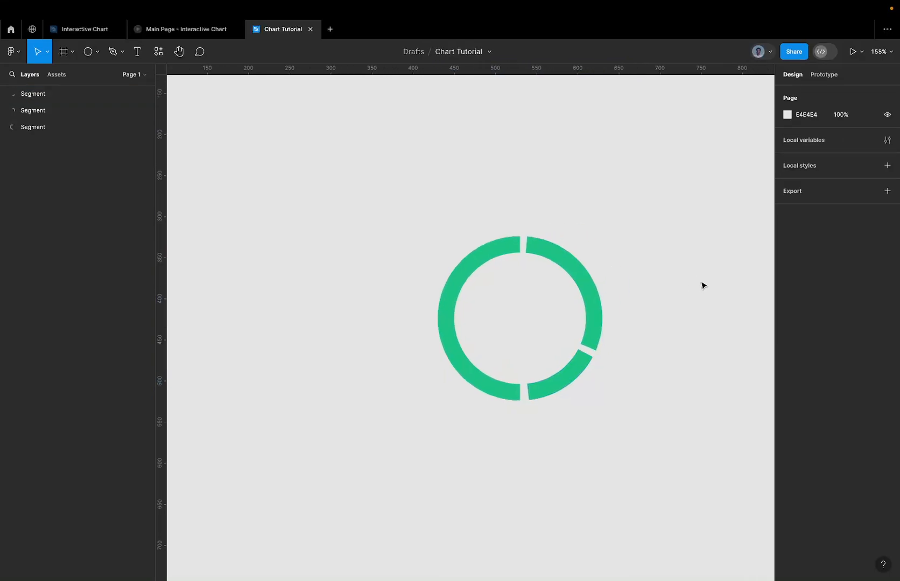
click(592, 284)
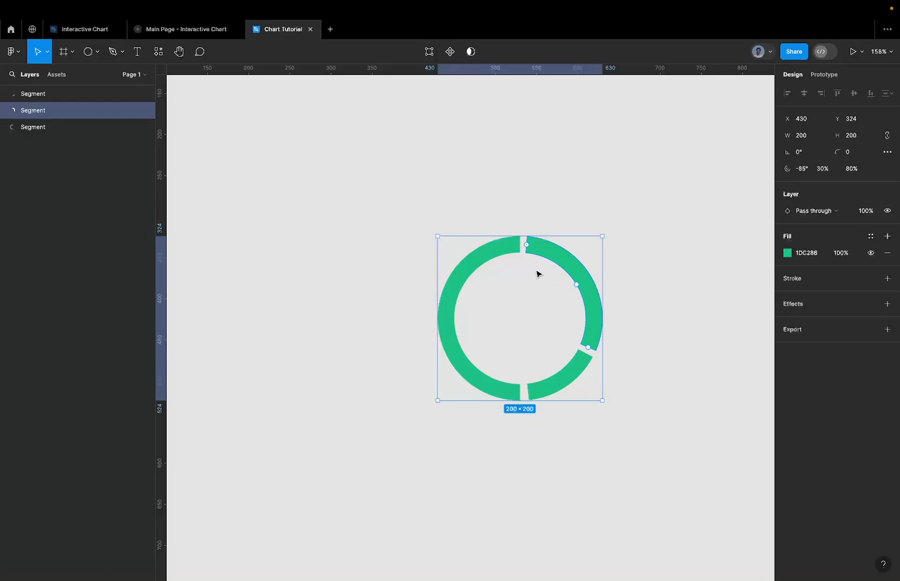
scroll(485, 222, up, 2)
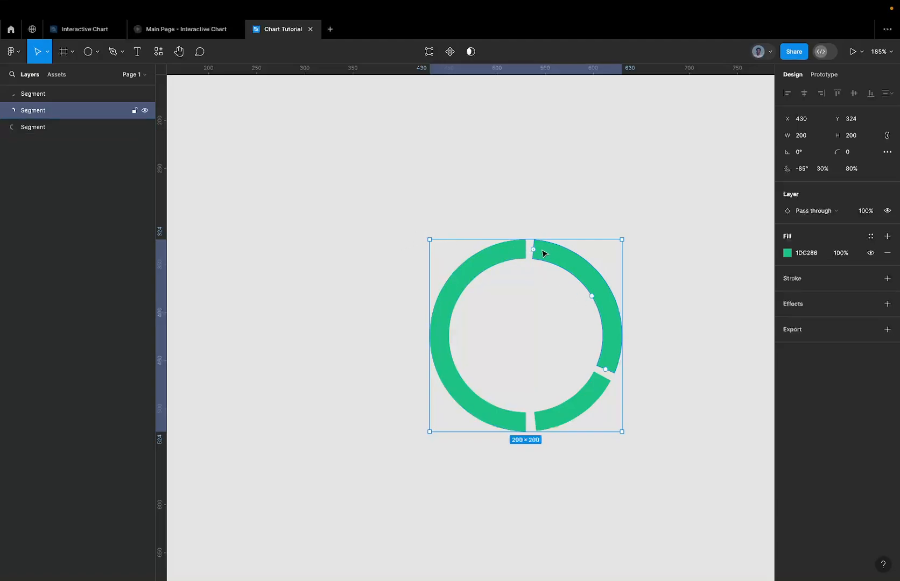
scroll(542, 252, down, 5)
scroll(548, 253, up, 3)
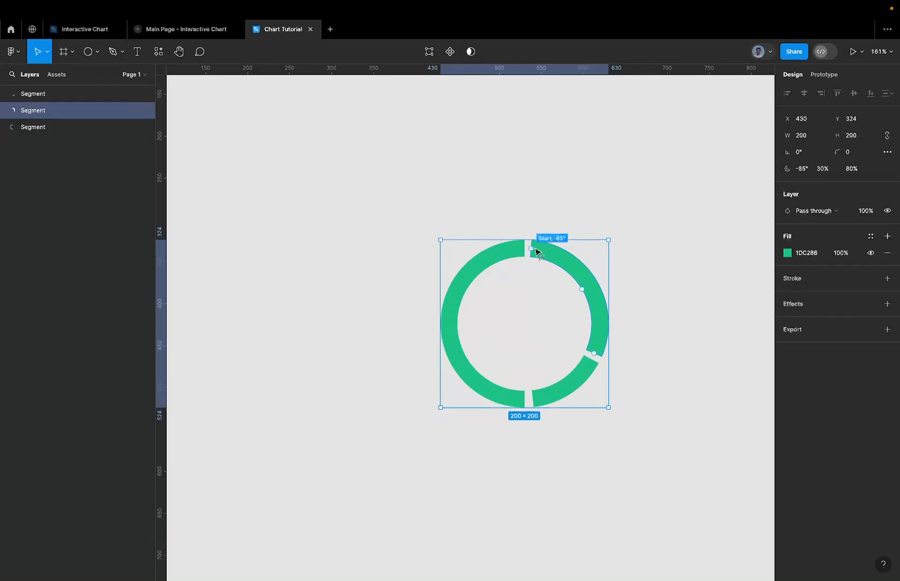
scroll(545, 253, up, 2)
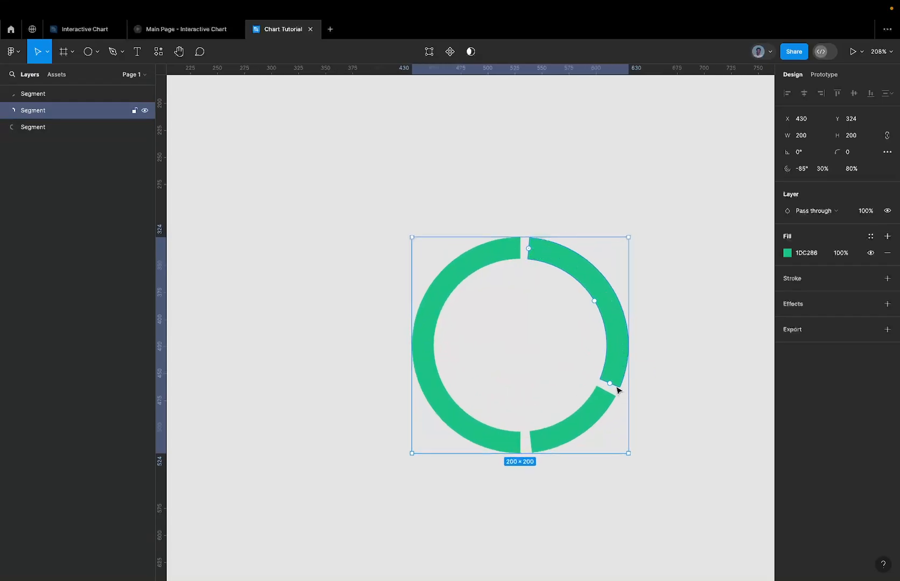
scroll(523, 249, down, 2)
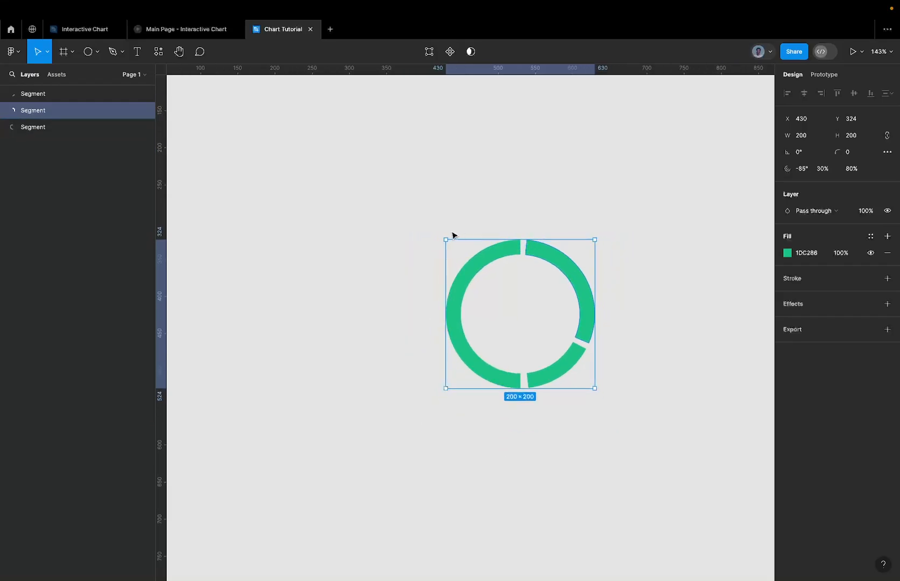
Try flattening the upper-right segment and compare its bounding box with that of the unflattened arc
right_click(554, 261)
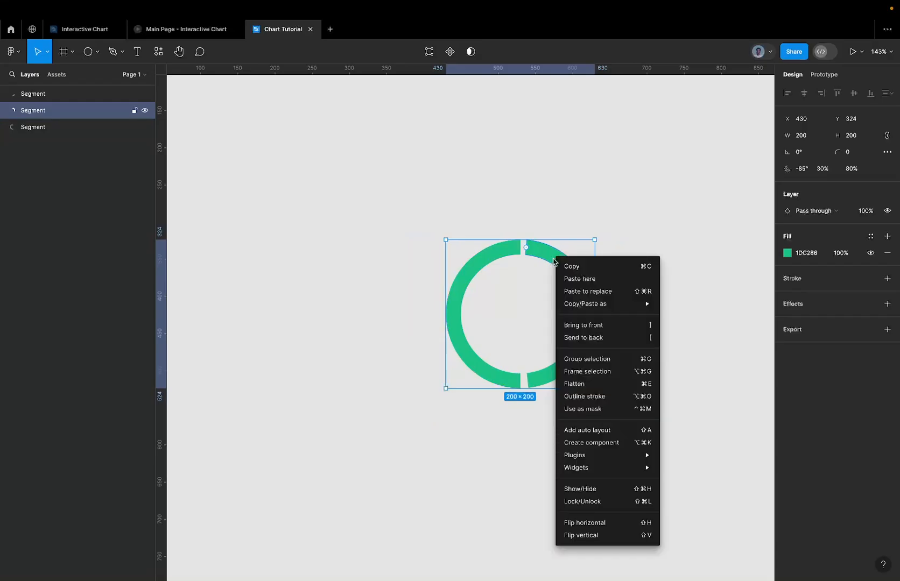
click(599, 384)
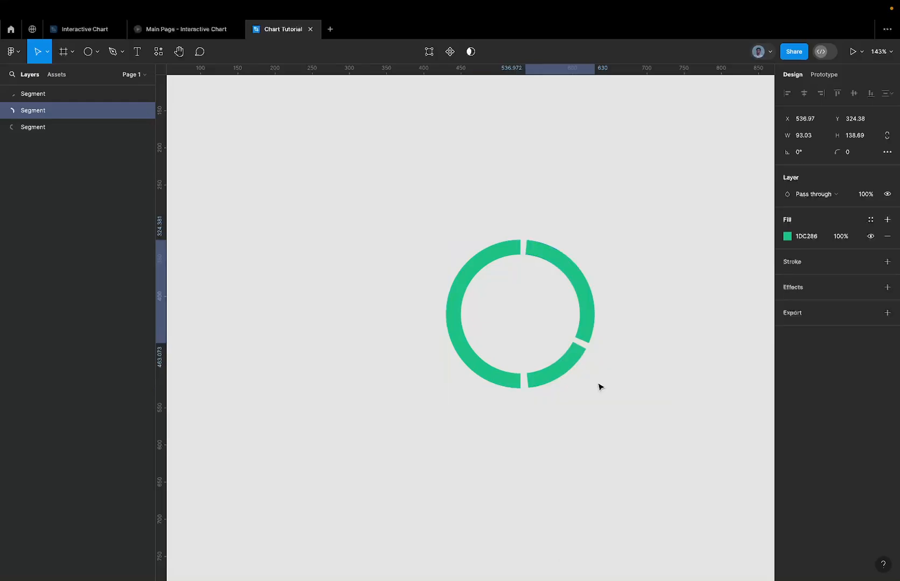
scroll(579, 269, up, 5)
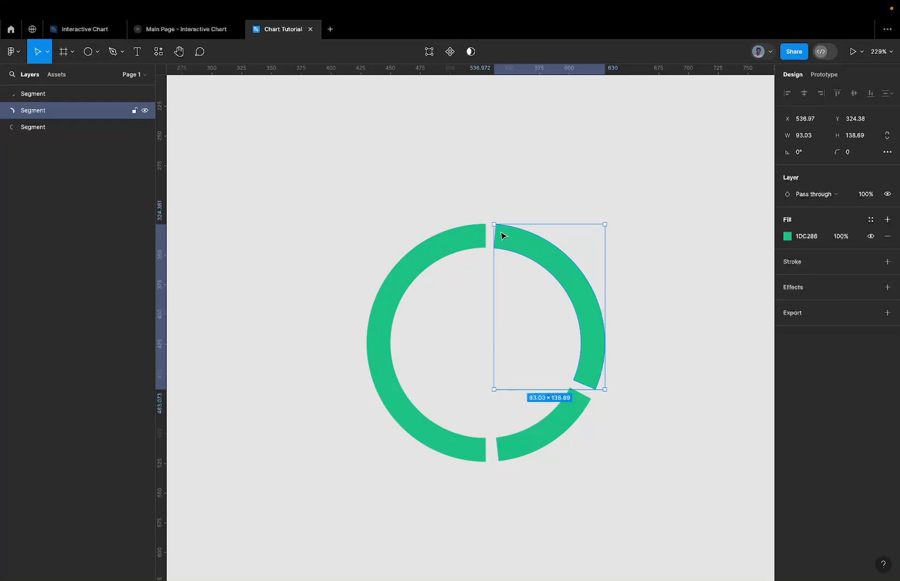
key(super+z)
key(super+shift+z)
key(super+z)
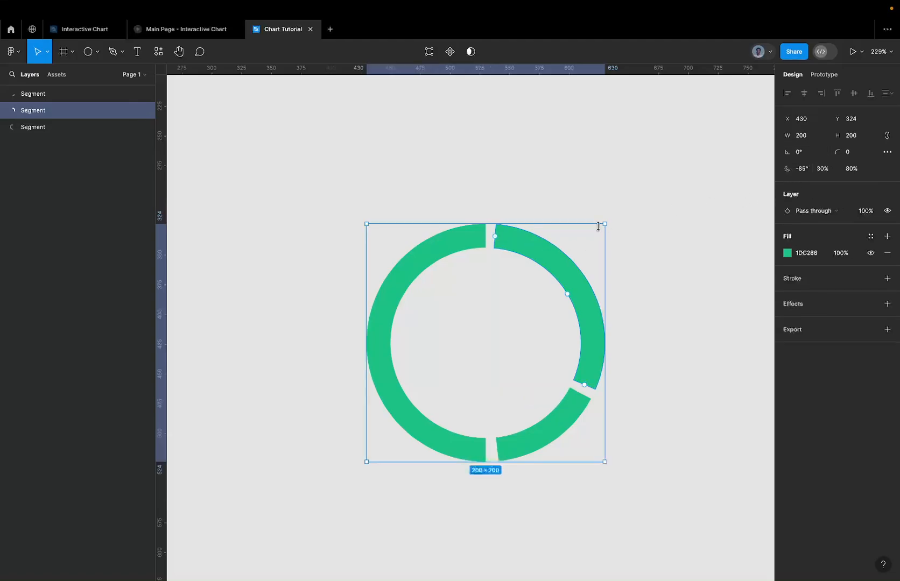
key(super+shift+z)
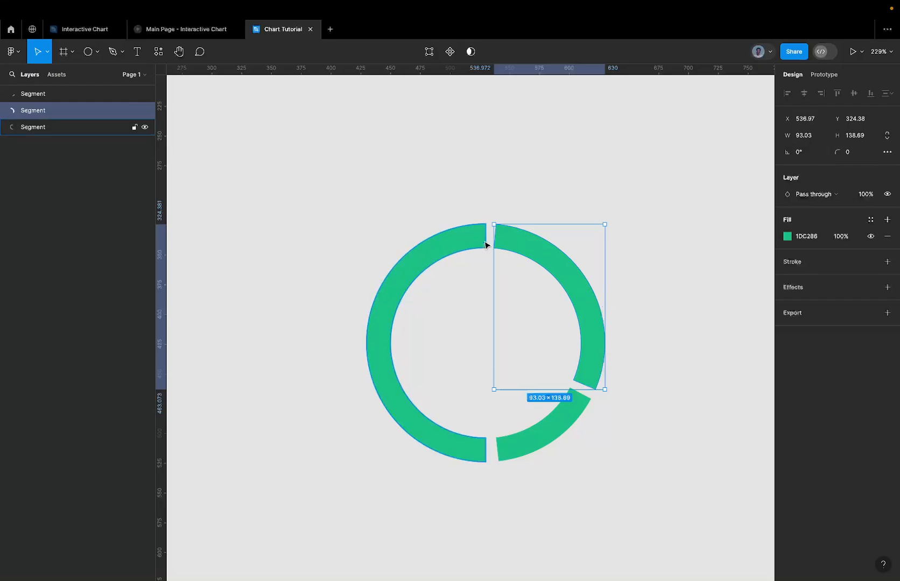
click(542, 257)
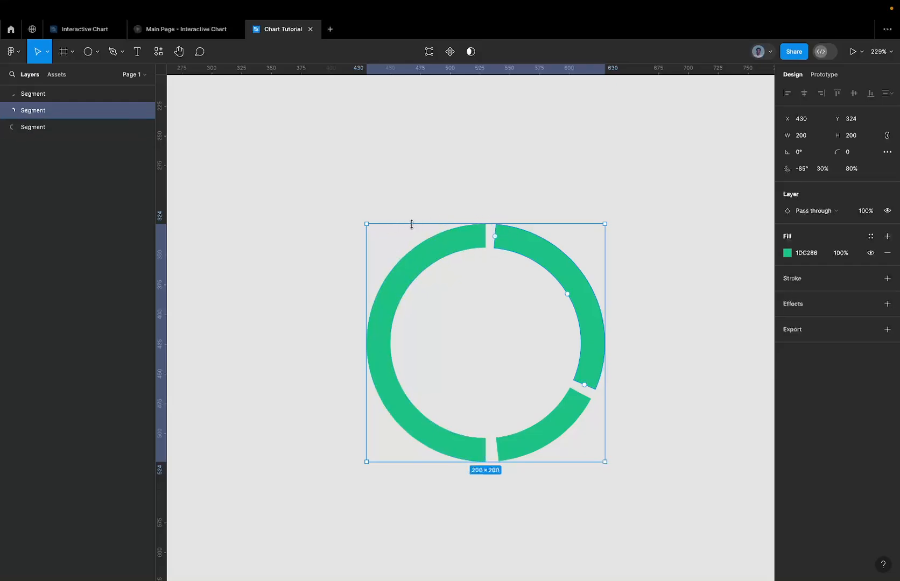
Wrap the upper-right ring segment in its own frame
click(456, 246)
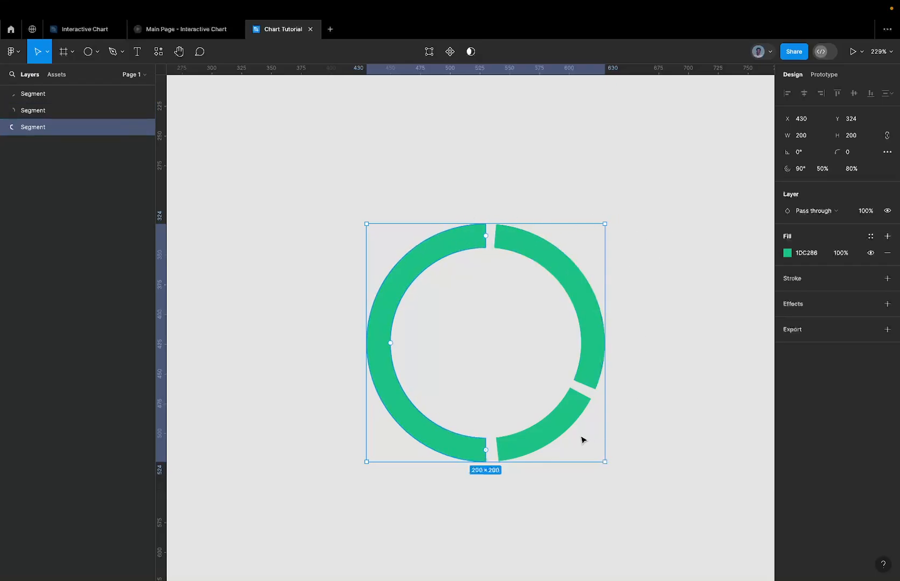
click(578, 327)
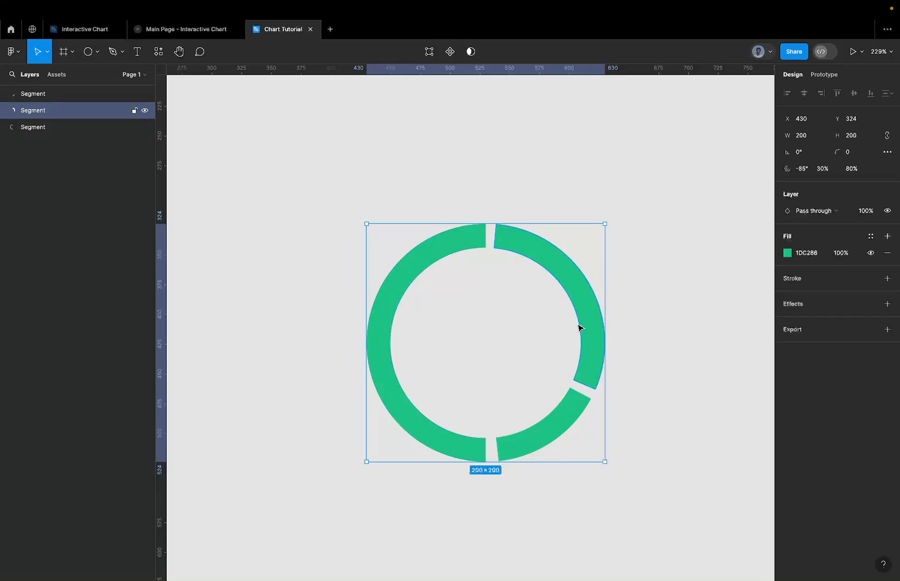
right_click(578, 327)
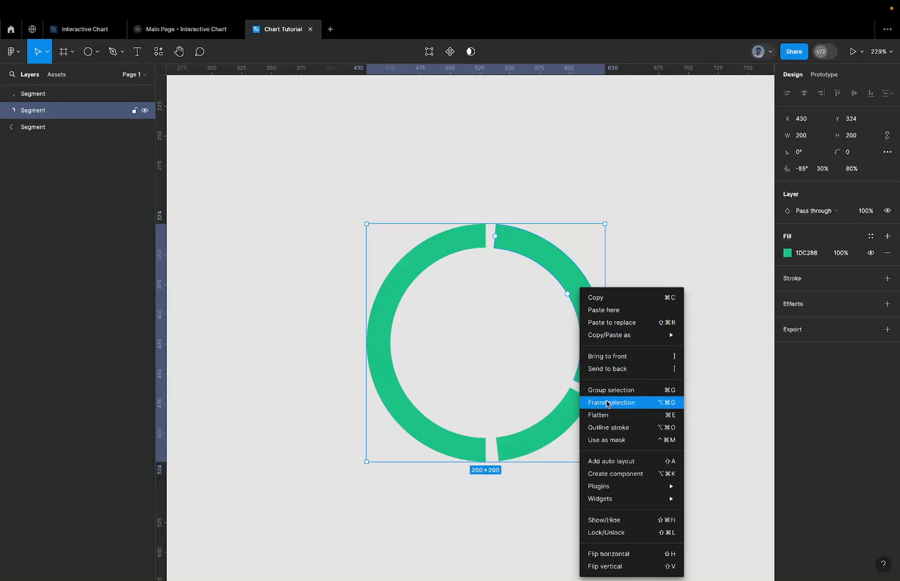
click(607, 403)
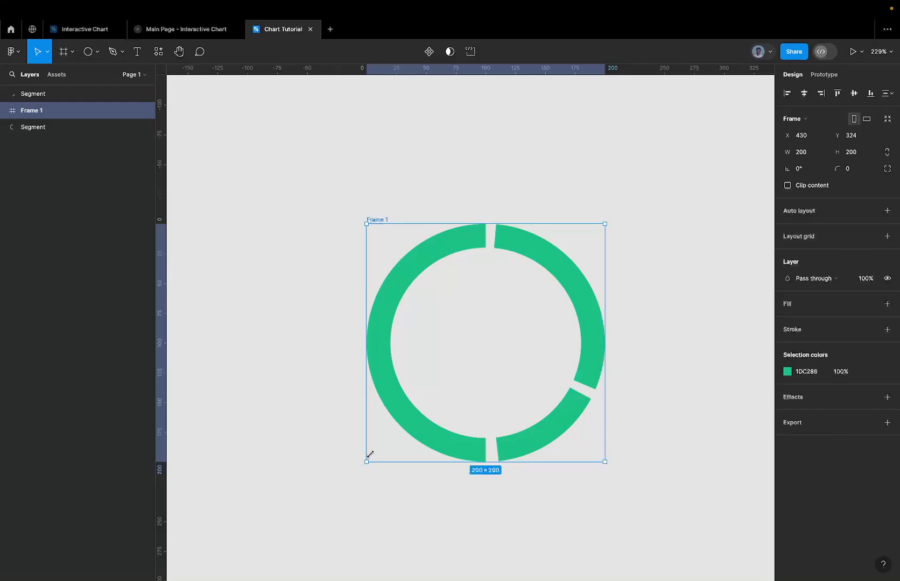
Shrink the new frame from its lower-left corner and align its left edge with the segment's start, at X 537 and width 93
drag(370, 454, 491, 353)
scroll(490, 249, up, 10)
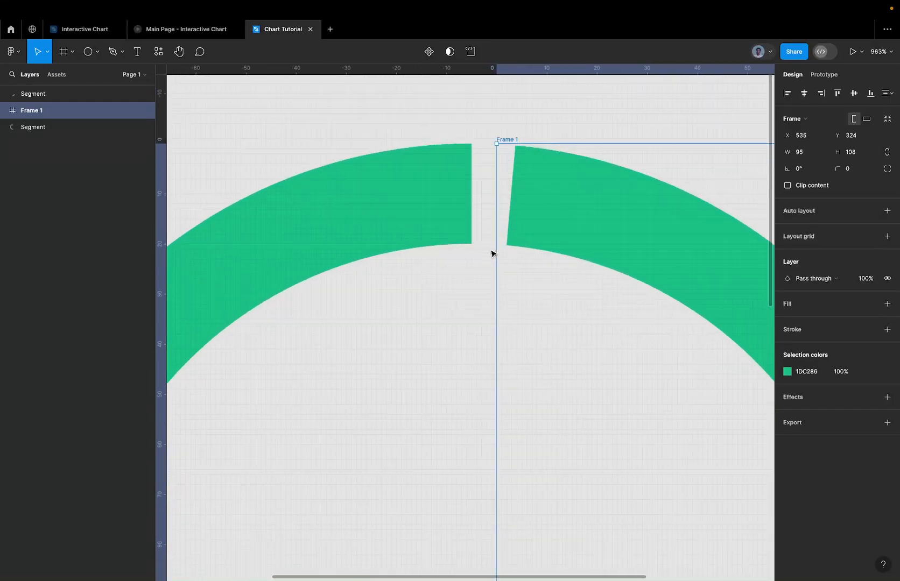
drag(493, 249, 501, 249)
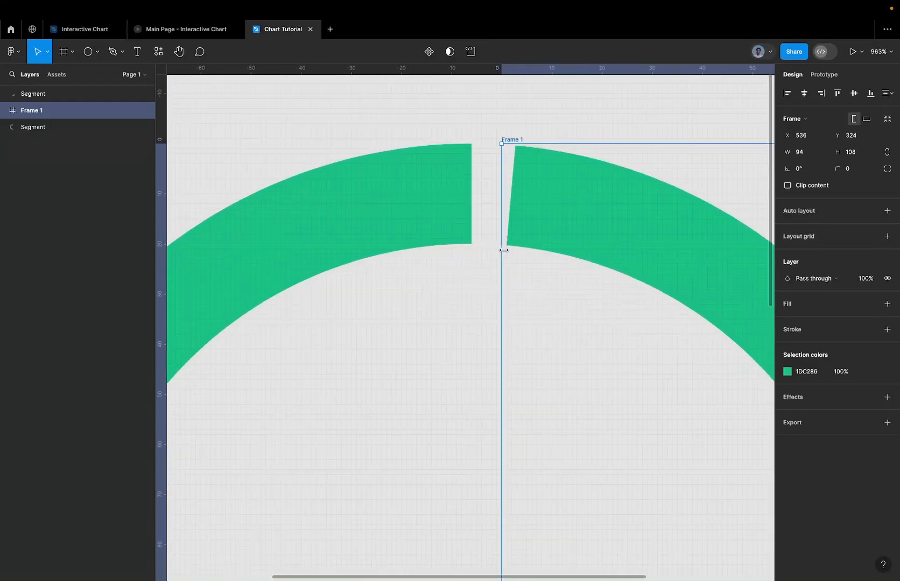
scroll(503, 251, up, 5)
scroll(502, 253, down, 3)
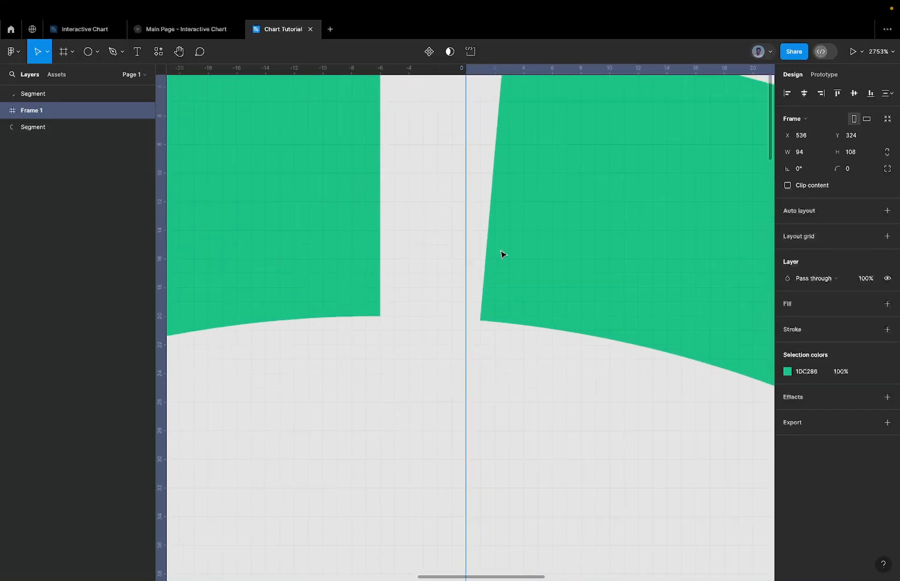
drag(453, 332, 455, 337)
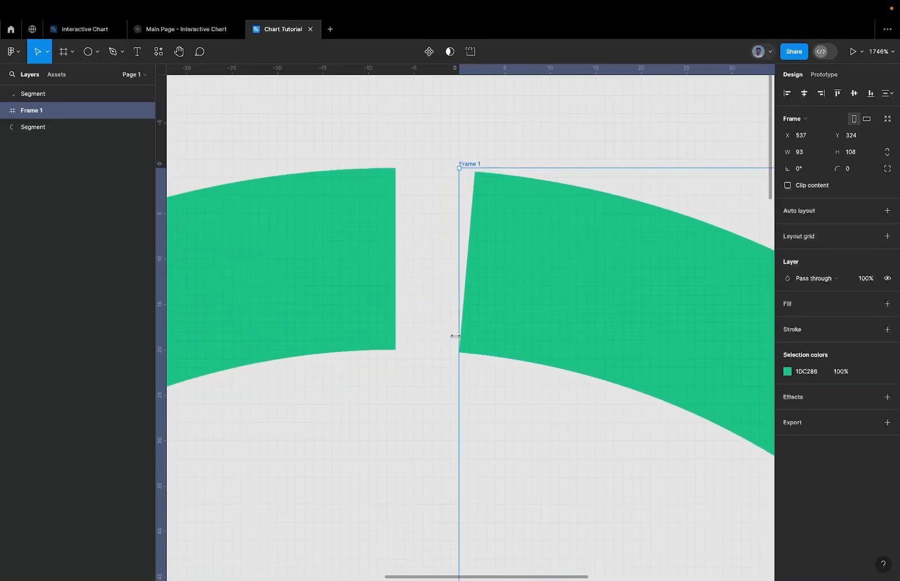
scroll(456, 337, down, 10)
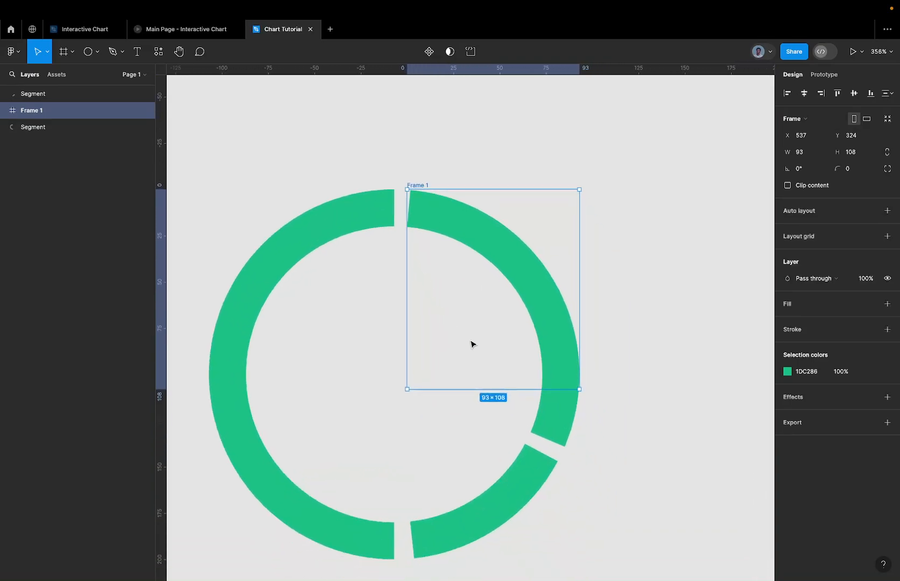
Extend the frame's lower edge to the end of the upper-right segment, making the frame 139 high
scroll(563, 393, up, 5)
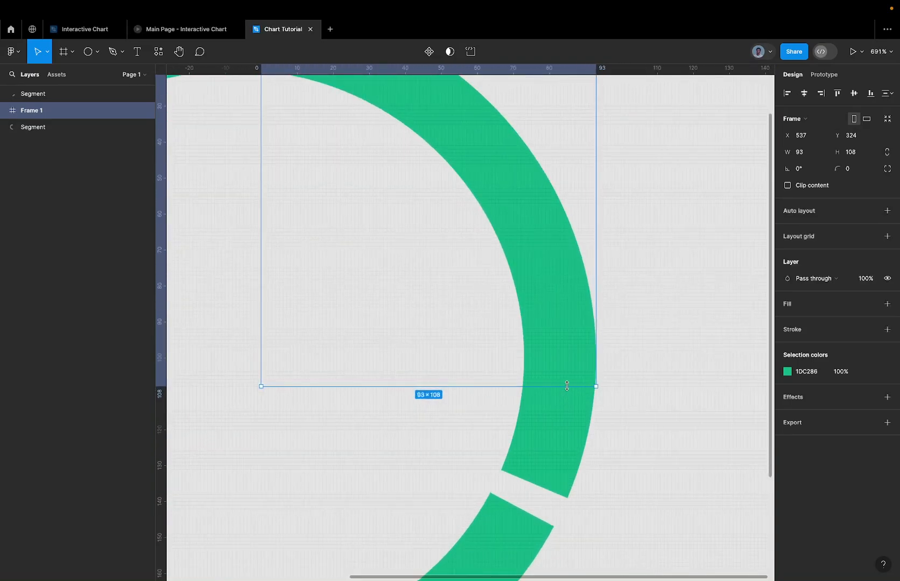
drag(566, 395, 566, 498)
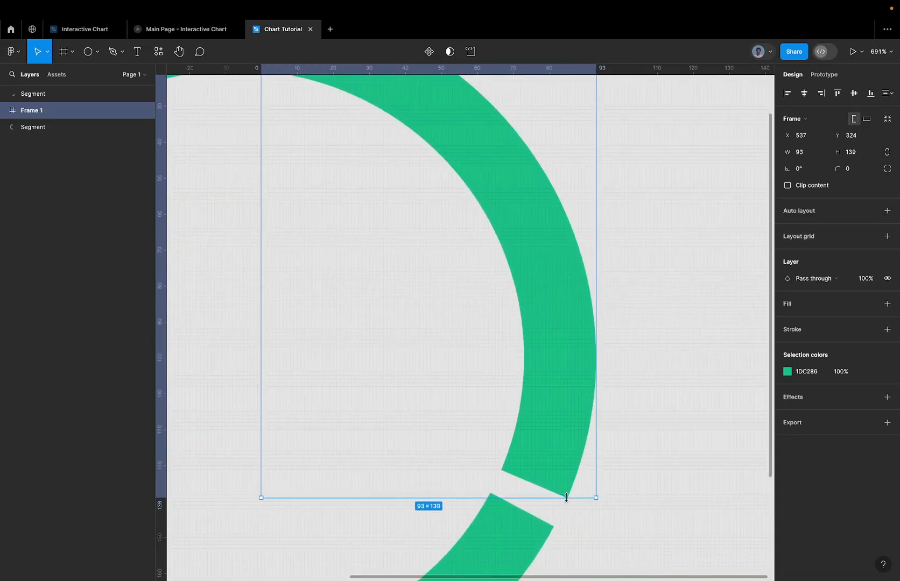
scroll(566, 498, up, 5)
scroll(525, 554, down, 5)
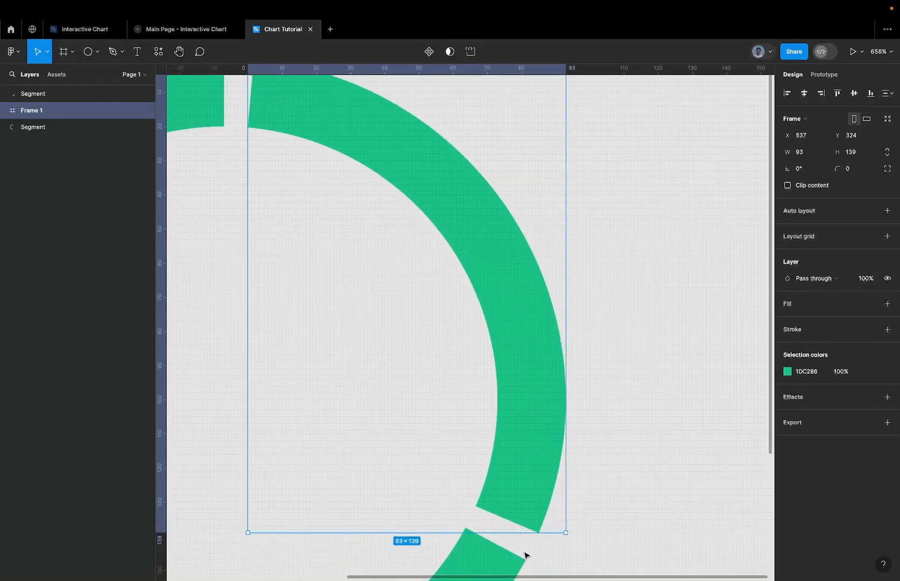
Try shortening the upper-right segment's frame to a height of 136
scroll(526, 540, up, 2)
scroll(528, 533, up, 1)
drag(536, 532, 535, 519)
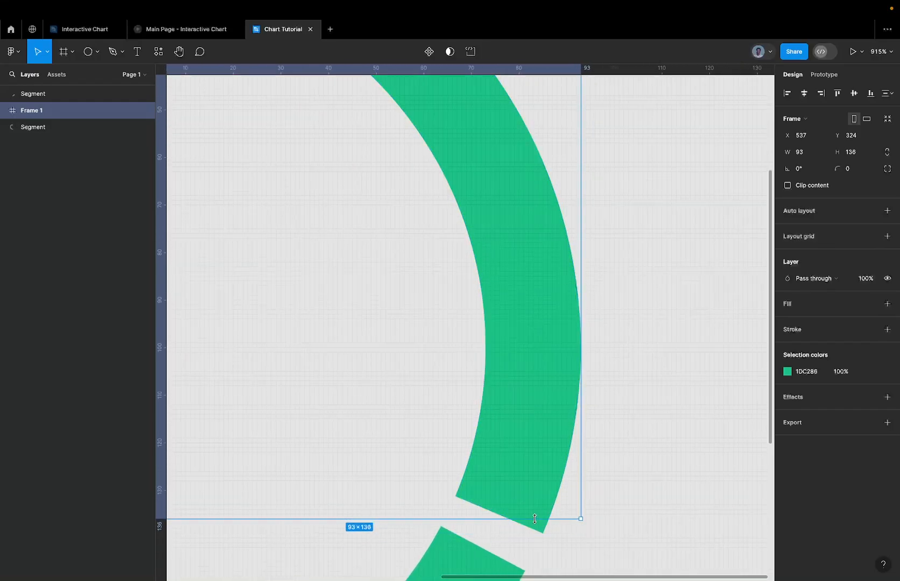
scroll(535, 518, down, 5)
key(super+z)
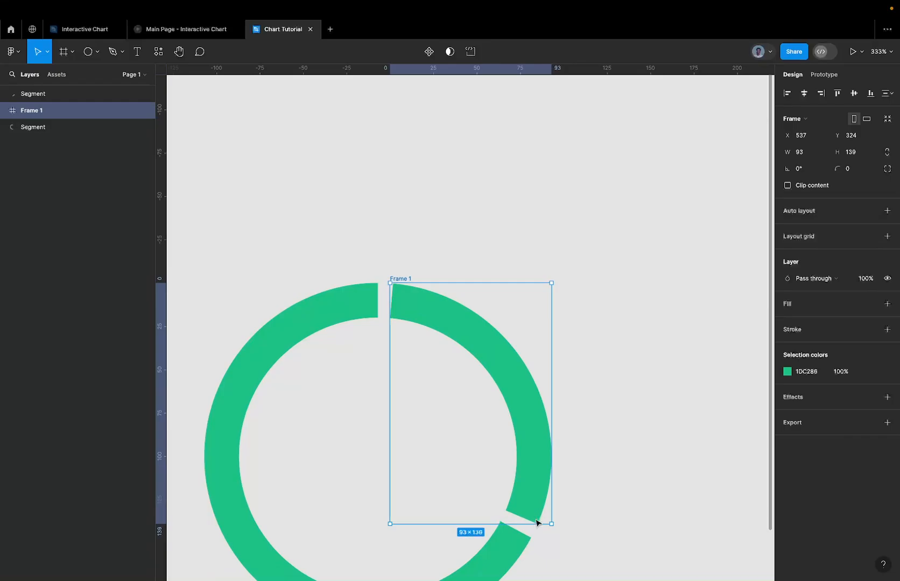
Wrap the two loose segments and the framed upper-right segment together in one outer frame
scroll(537, 522, down, 3)
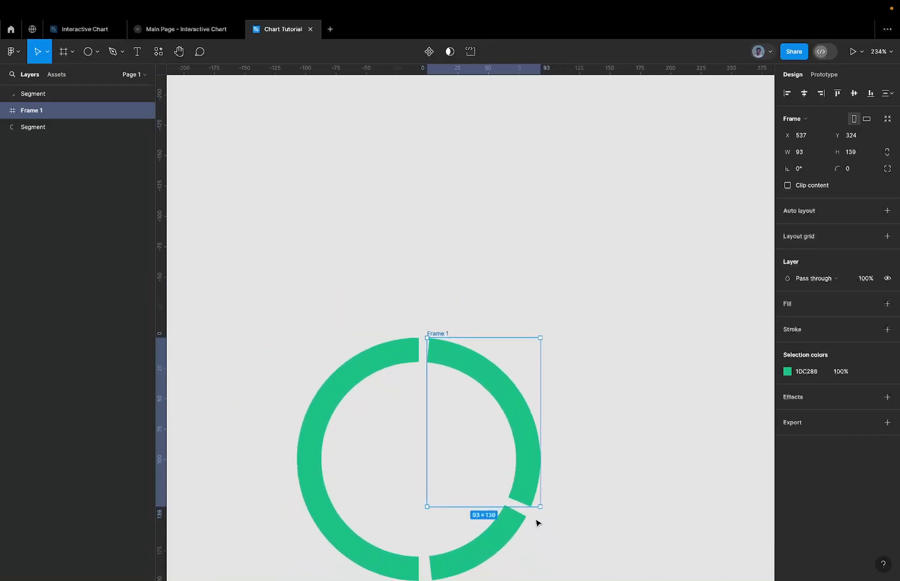
scroll(540, 508, down, 2)
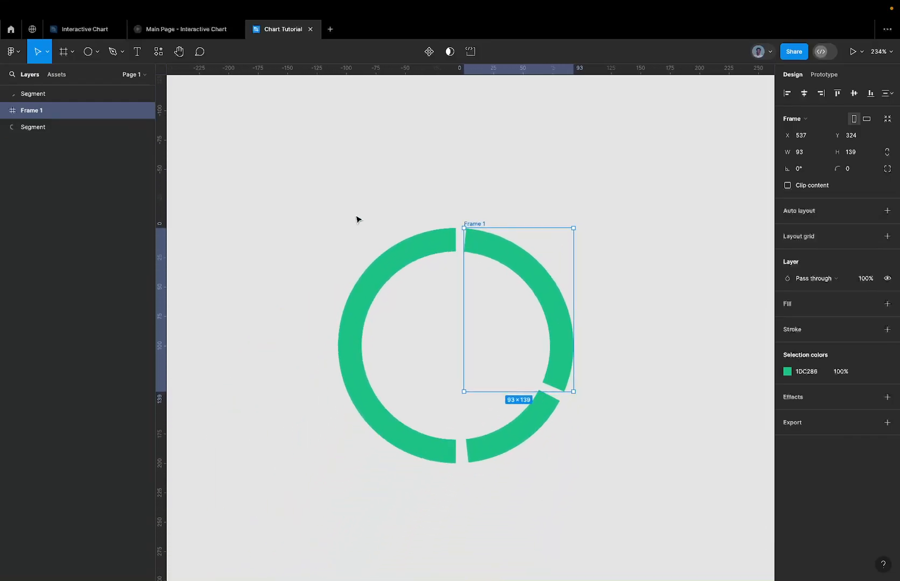
scroll(357, 219, down, 3)
drag(312, 179, 620, 429)
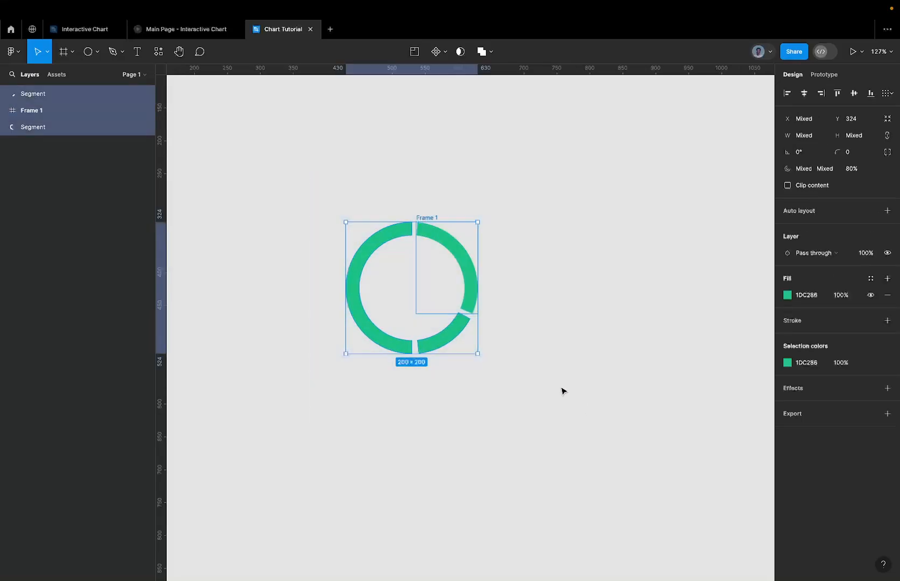
right_click(401, 254)
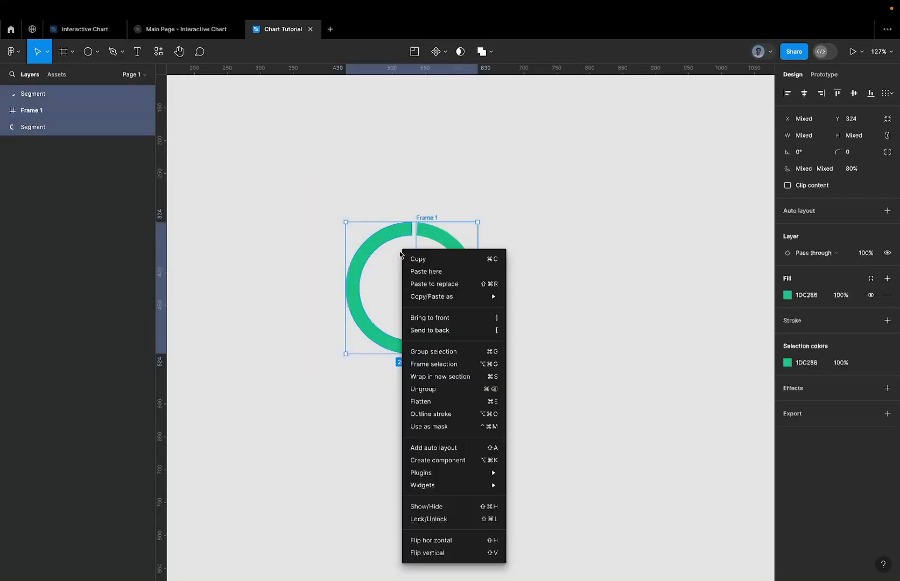
click(441, 369)
Rename the outer frame as Donut and select the upper-right segment's frame inside it
double_click(48, 102)
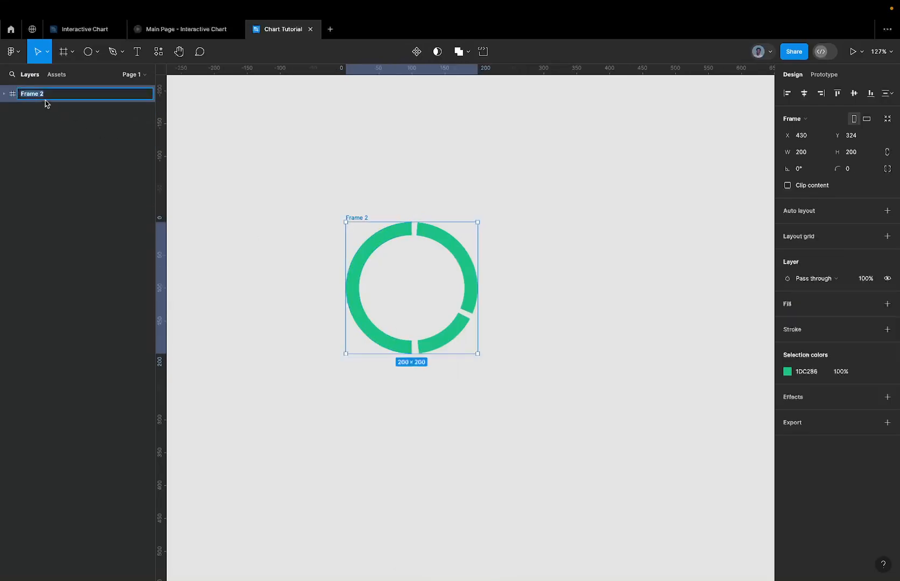
text(Donuty)
key(BackSpace)
key(Return)
key(Return)
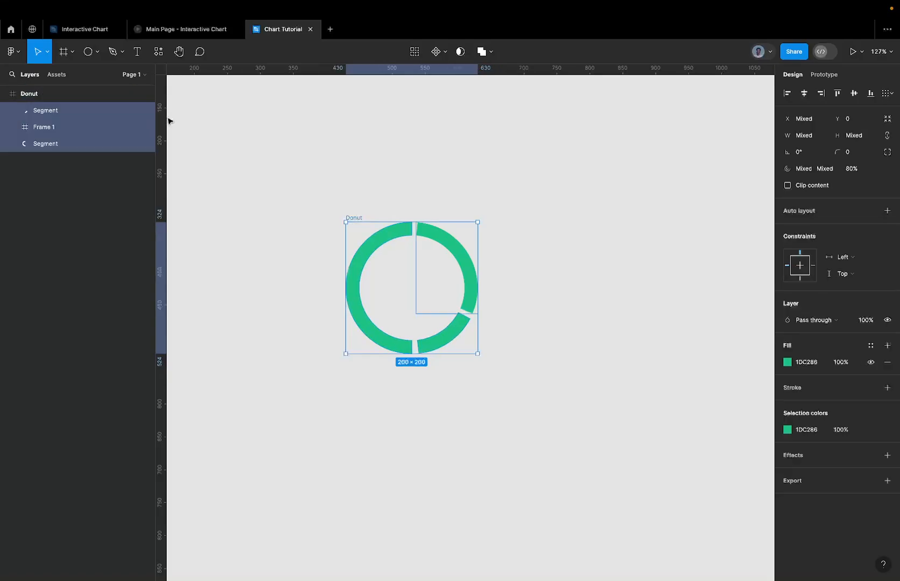
click(46, 127)
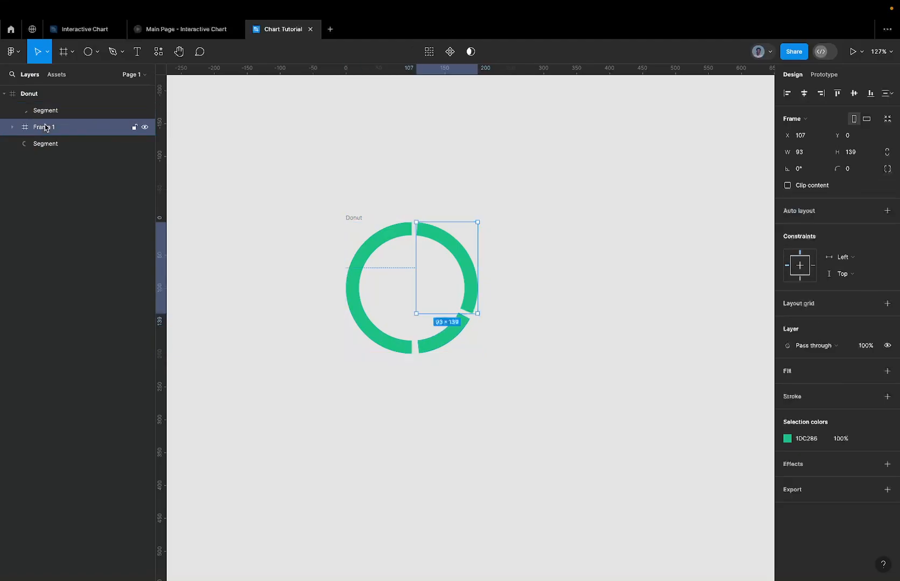
double_click(46, 127)
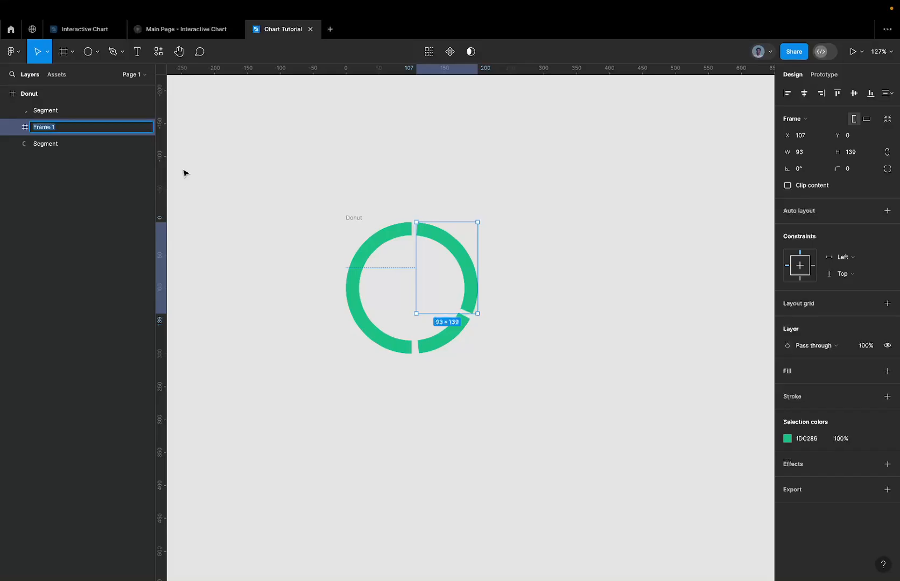
click(40, 146)
click(20, 127)
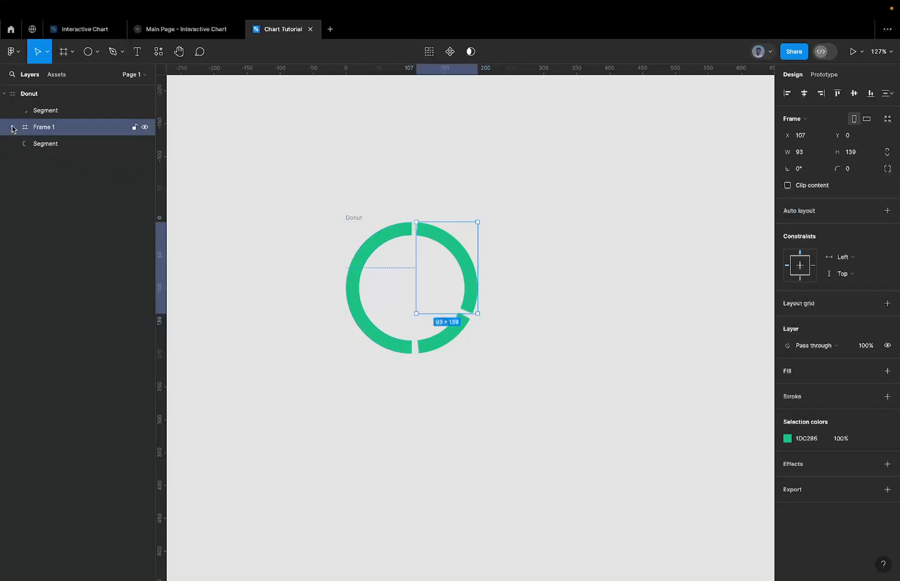
Wrap the large left ring segment in its own frame inside Donut
ctrl+scroll(436, 237, up, 5)
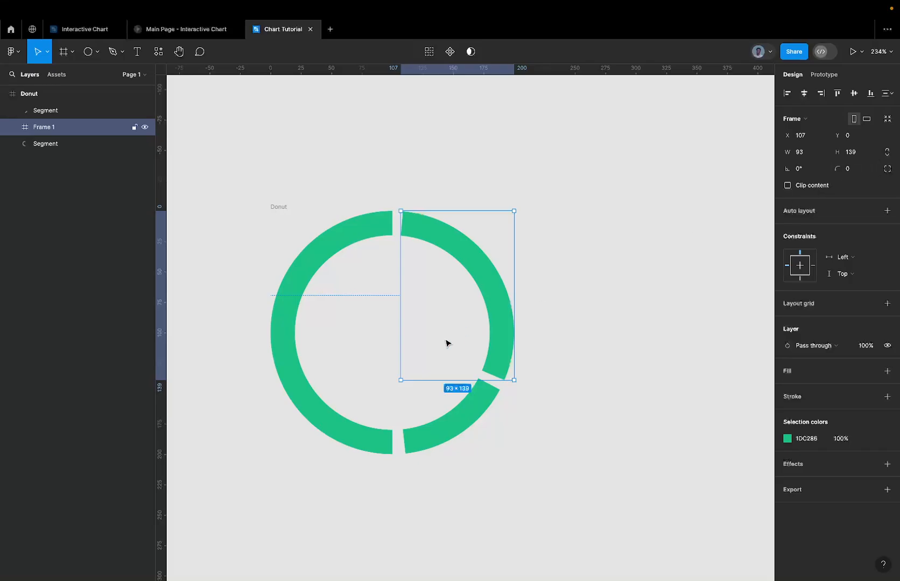
click(326, 251)
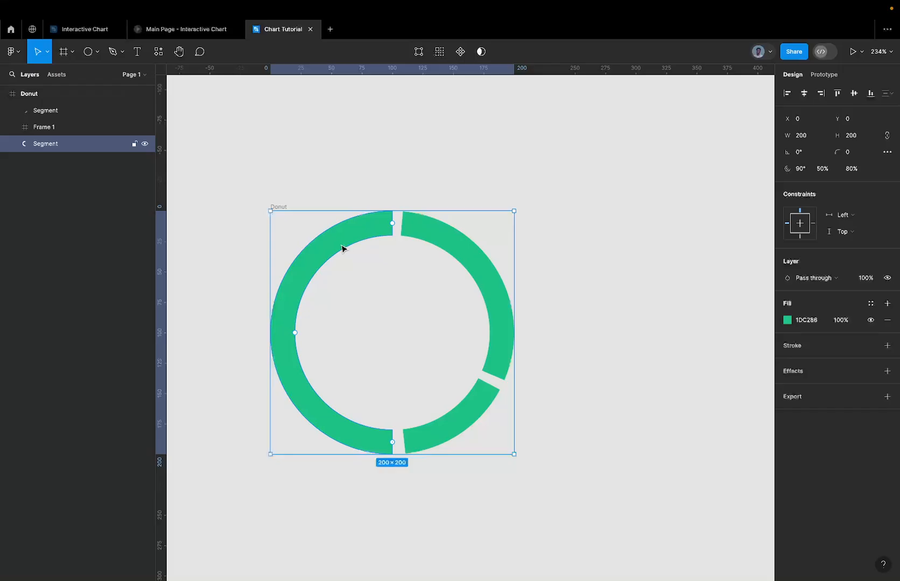
key(ctrl+alt+g)
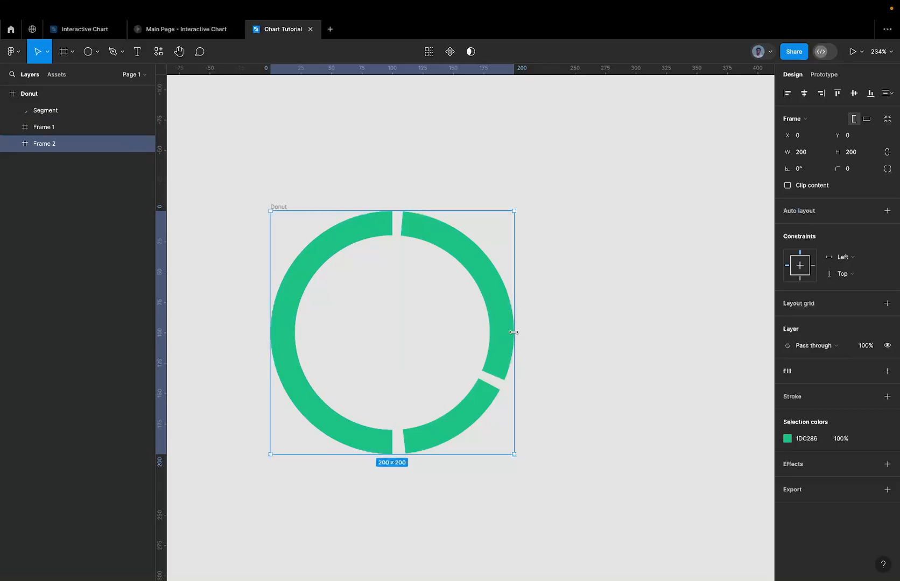
Try narrowing the left segment's frame to a width of 100, then undo the resize
drag(513, 332, 391, 330)
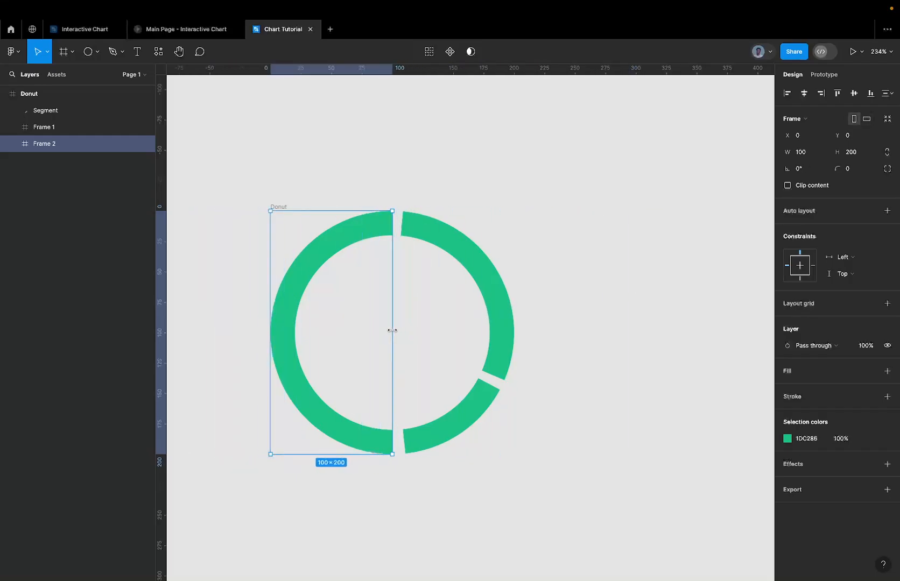
ctrl+scroll(392, 330, up, 5)
ctrl+scroll(389, 318, down, 2)
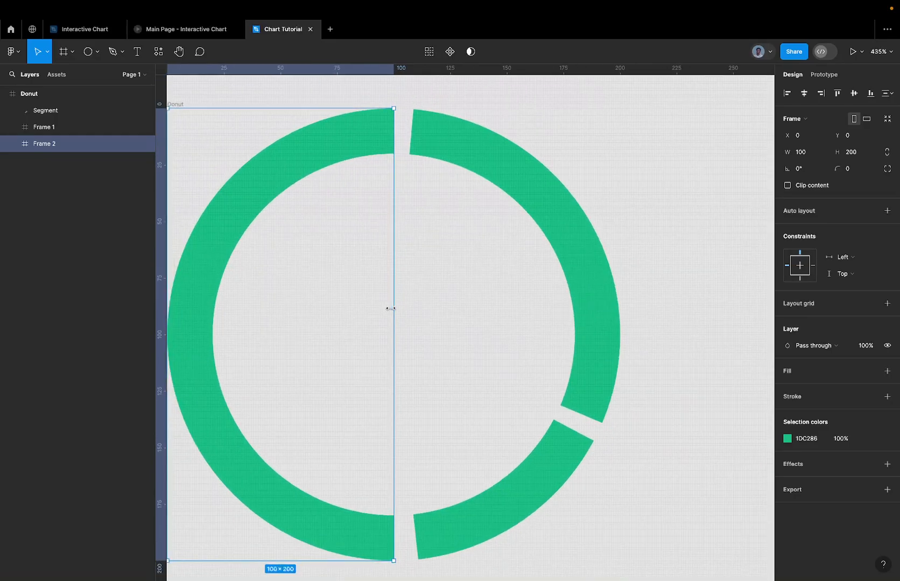
ctrl+scroll(349, 201, down, 5)
key(ctrl+z)
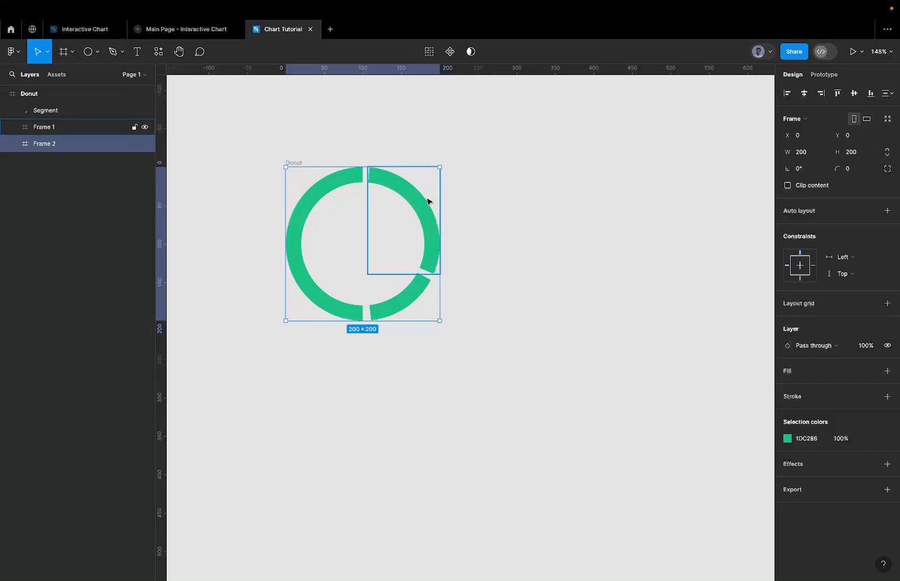
Try resizing the left segment's frame from its side edges, extending it to 210 wide, and undo the changes
drag(439, 203, 391, 227)
key(ctrl+z)
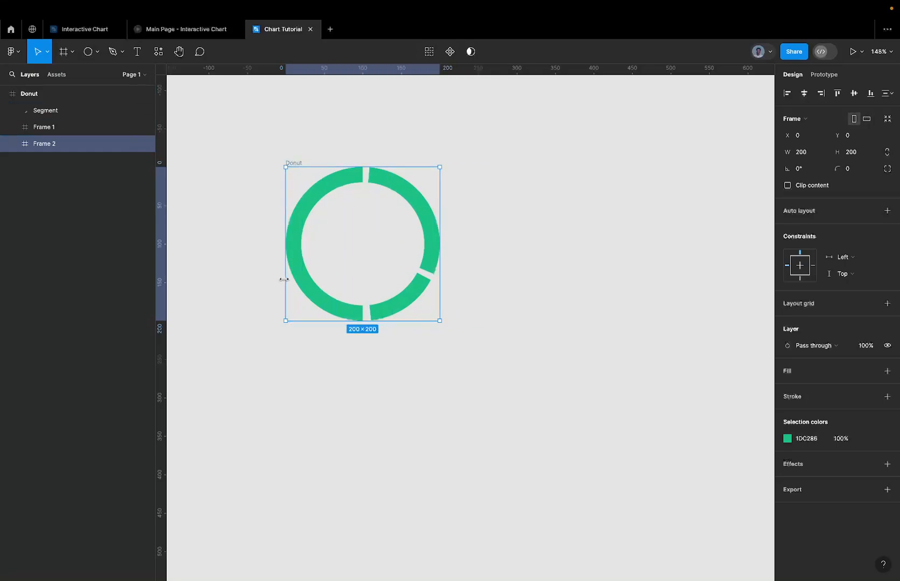
drag(285, 279, 208, 280)
drag(246, 306, 323, 343)
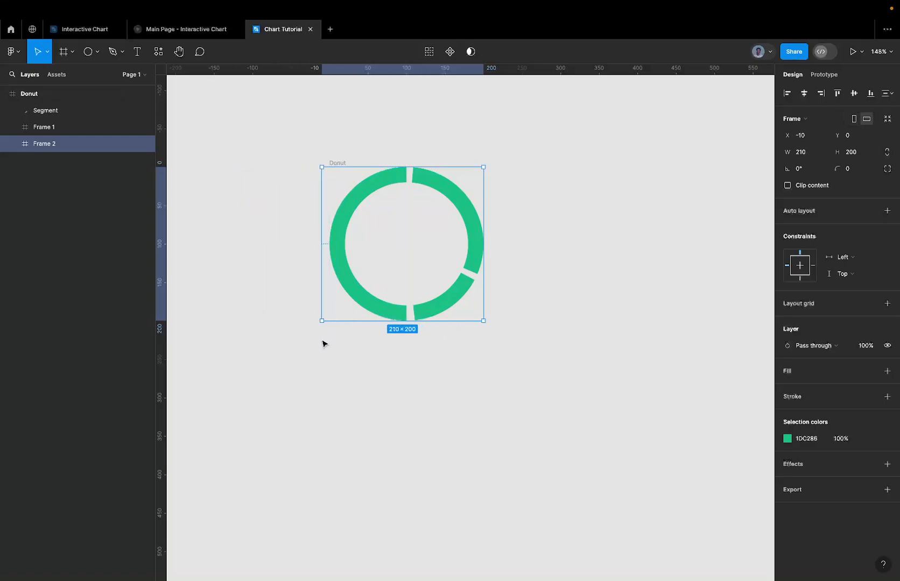
key(ctrl+z)
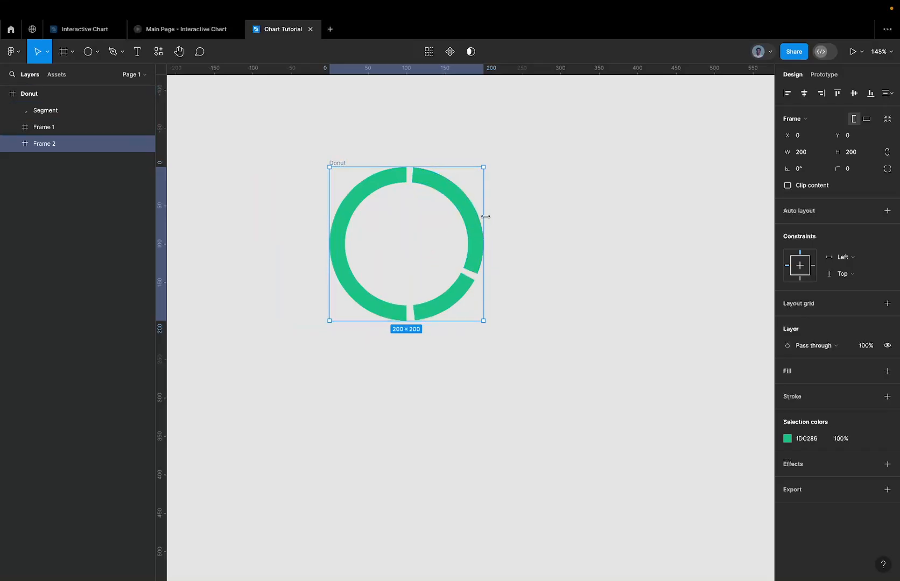
Narrow the left segment's frame from its right edge to a width of 97, keeping the height of 200
drag(485, 216, 394, 239)
scroll(411, 220, up, 5)
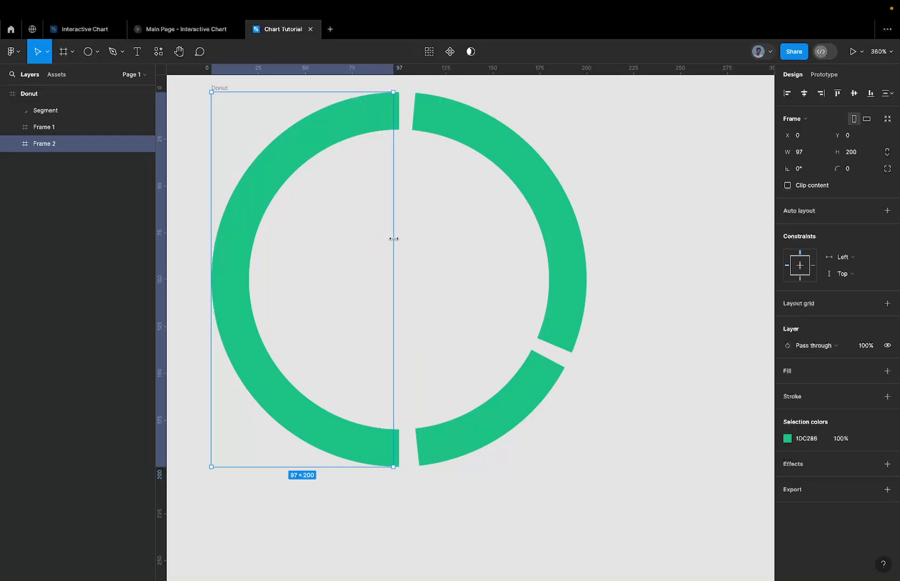
scroll(394, 131, up, 5)
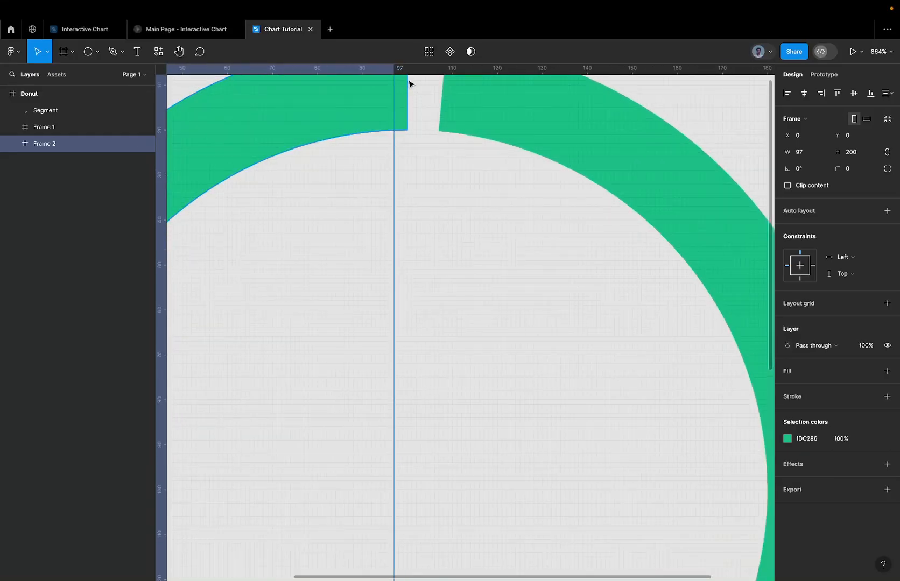
scroll(400, 103, down, 4)
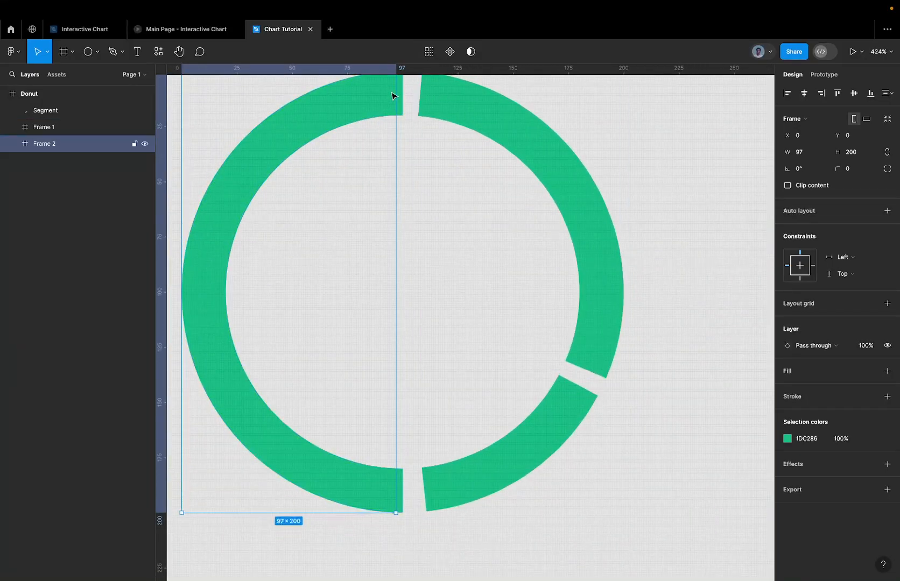
scroll(392, 96, down, 3)
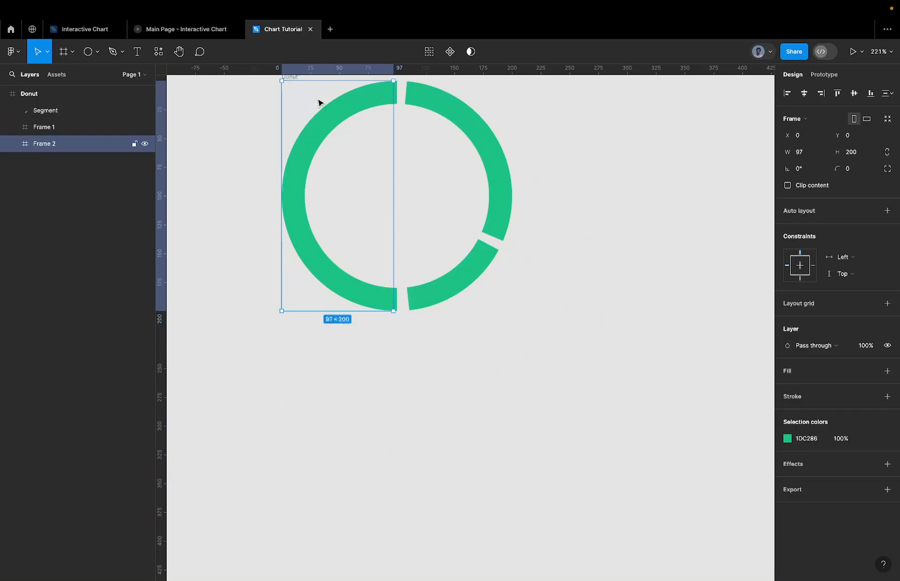
scroll(358, 113, up, 2)
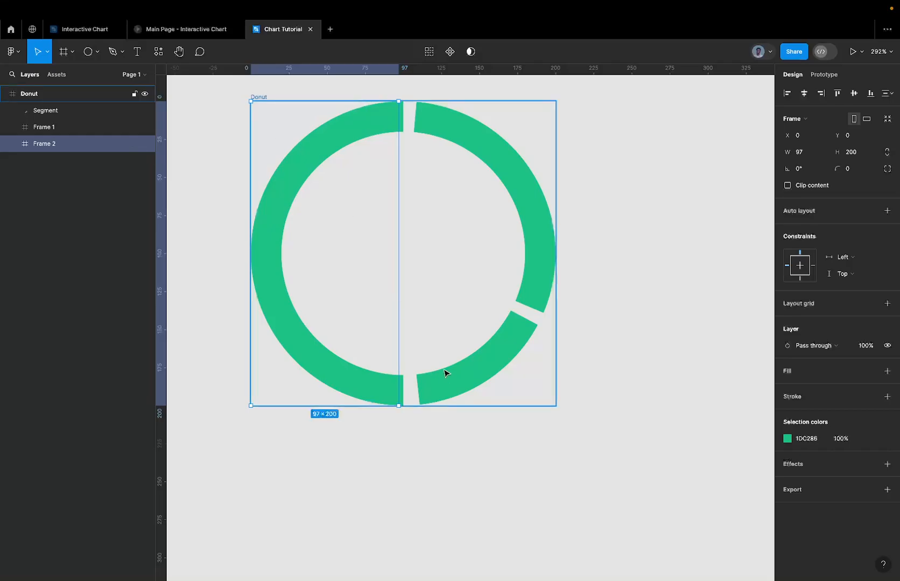
Wrap the lower-right segment in its own frame and shrink it from the upper-left corner to 93 × 61
click(472, 365)
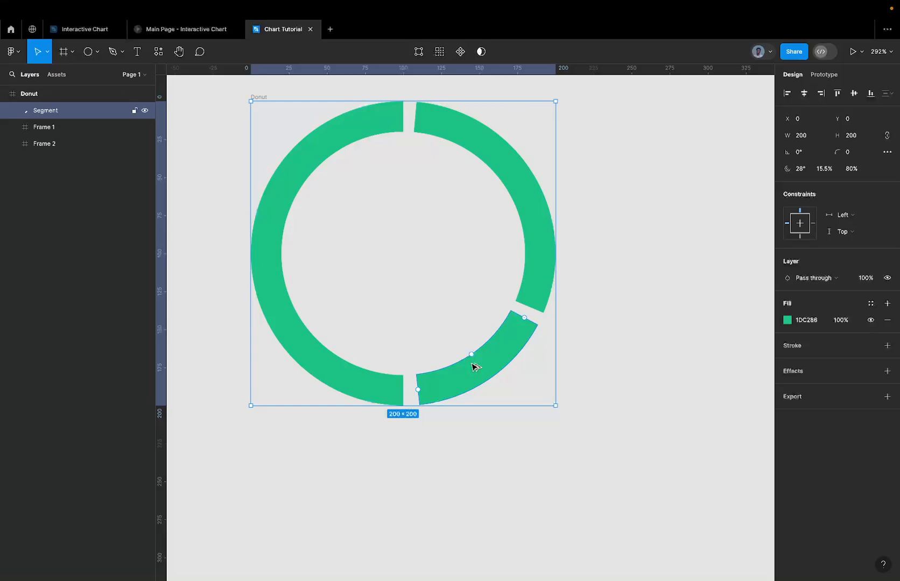
key(ctrl+alt+g)
scroll(471, 366, down, 5)
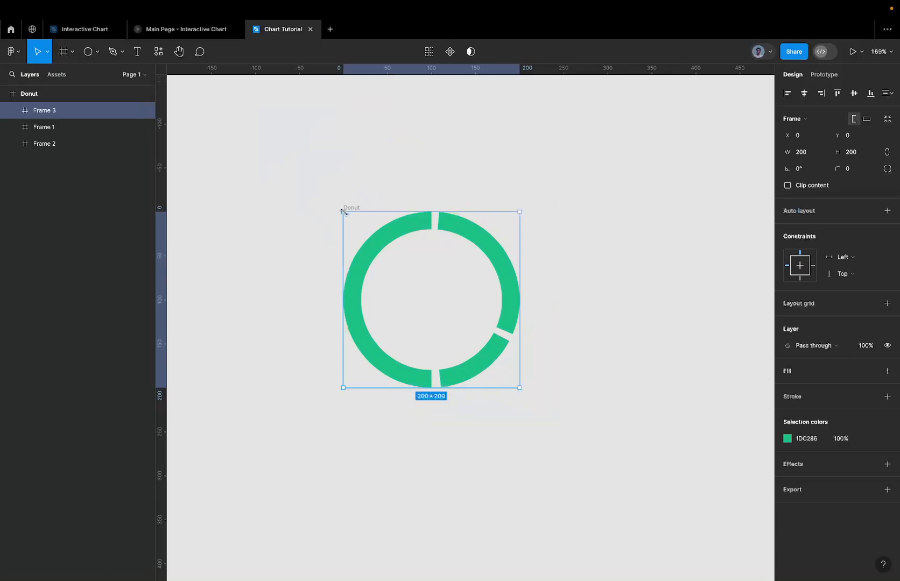
drag(344, 212, 437, 333)
scroll(438, 333, up, 5)
scroll(488, 350, up, 4)
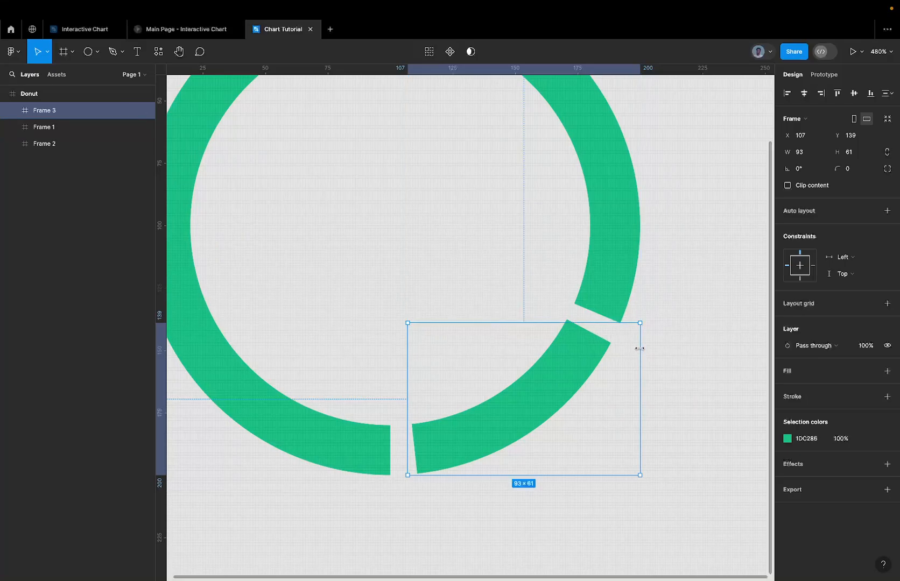
Pull in both side edges of the lower-right segment's frame to fit the segment, making it 77 wide
drag(639, 349, 611, 348)
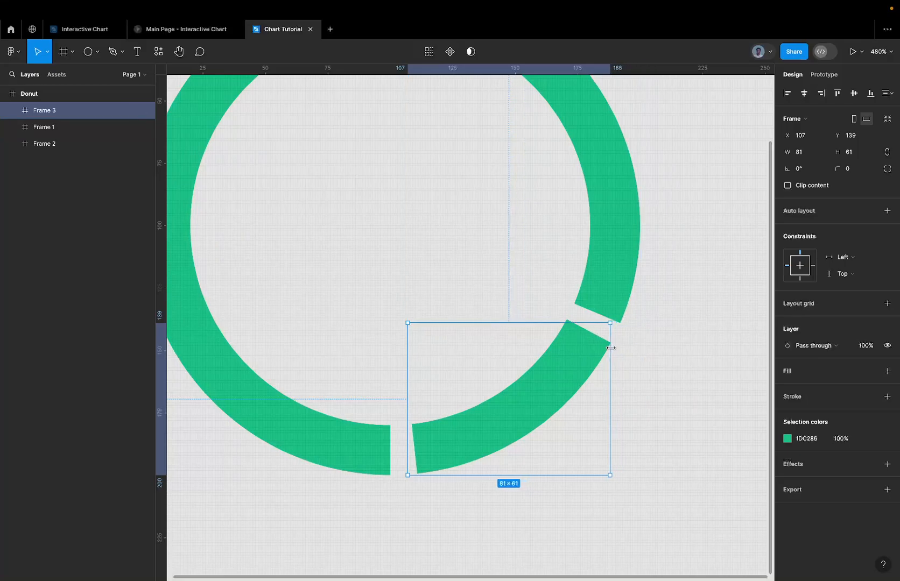
scroll(582, 321, up, 5)
scroll(582, 321, down, 4)
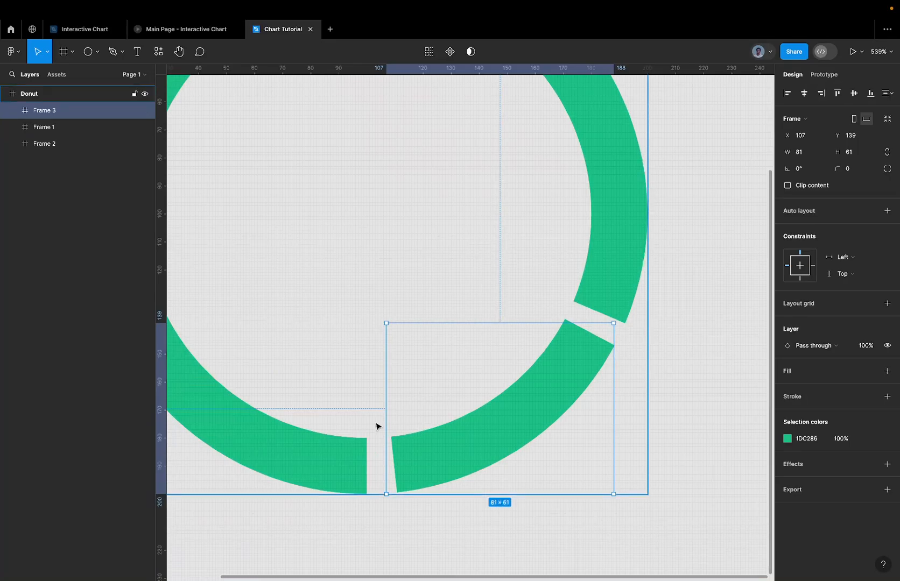
mouse_move(382, 418)
mouse_down()
mouse_move(413, 424)
mouse_move(398, 426)
mouse_up()
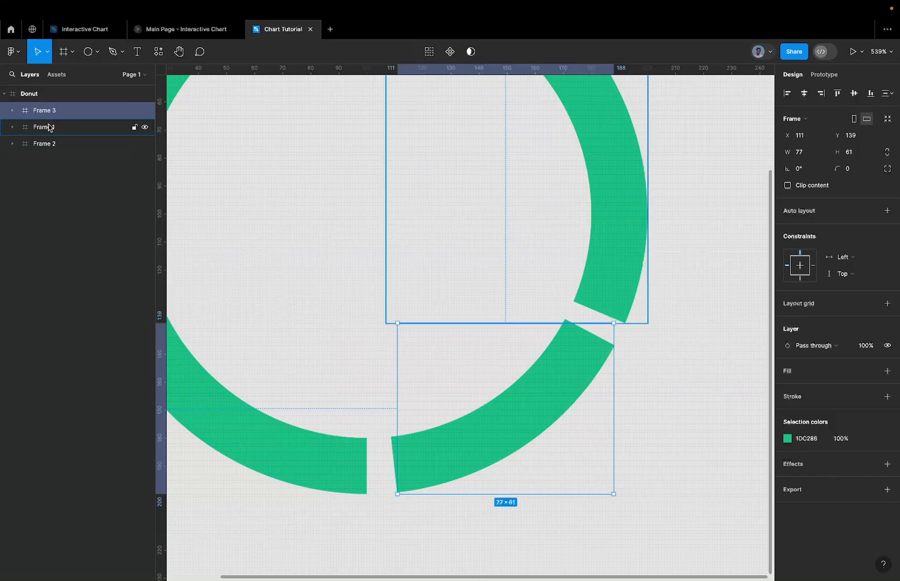
Batch-rename the three segment frames inside Donut as Trigger Area
click(43, 144)
shift+click(55, 115)
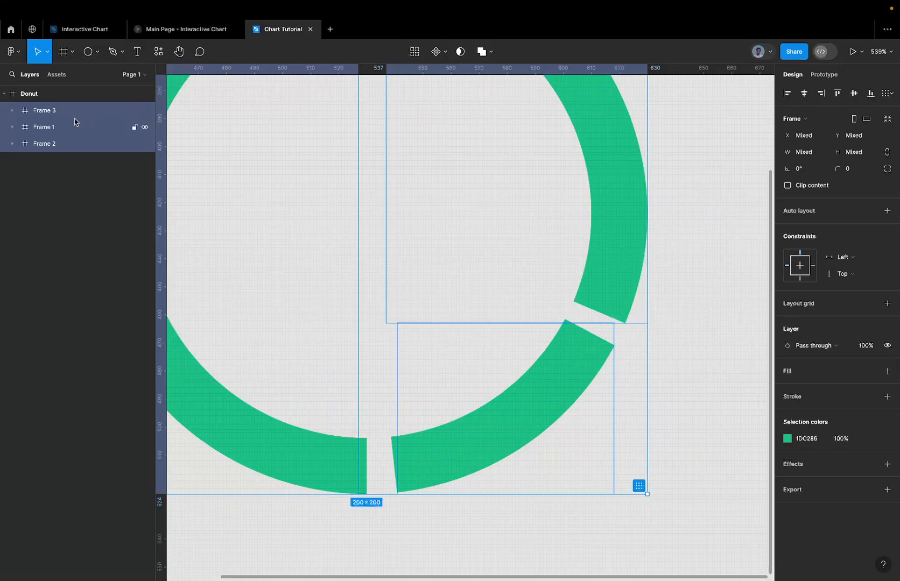
key(super+r)
key(super+t)
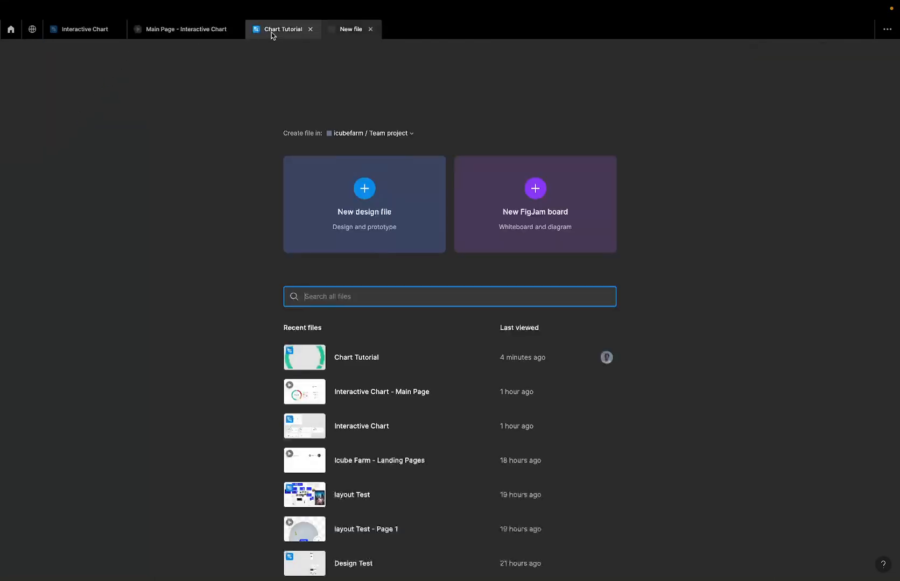
click(273, 35)
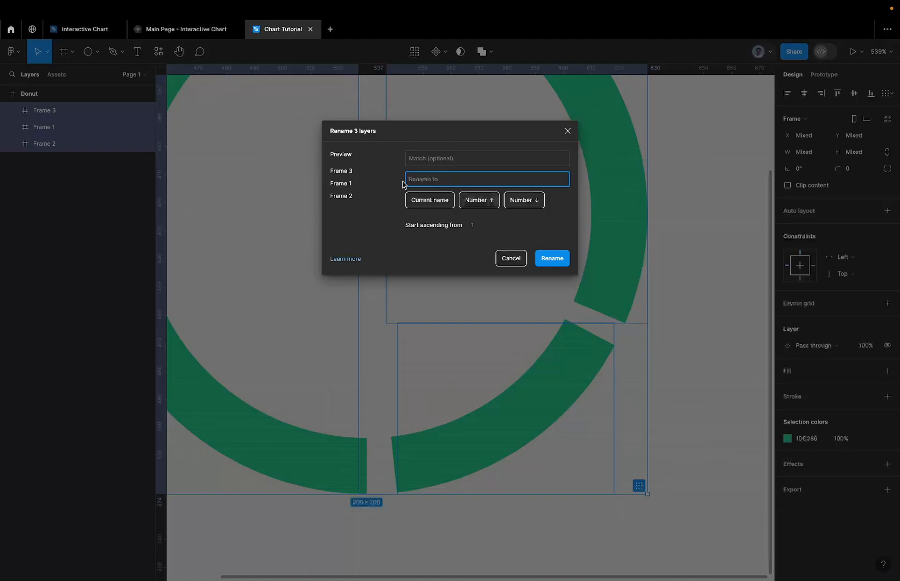
text(Mouse trigger)
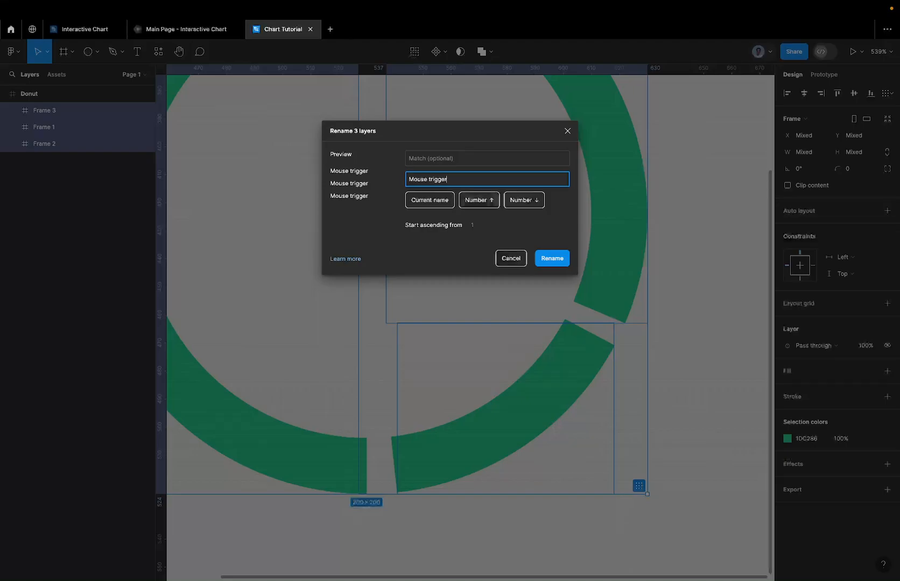
key(BackSpace)
key(BackSpace)
key(BackSpace)
key(BackSpace)
text(gger)
key(ctrl+a)
text(Trigger)
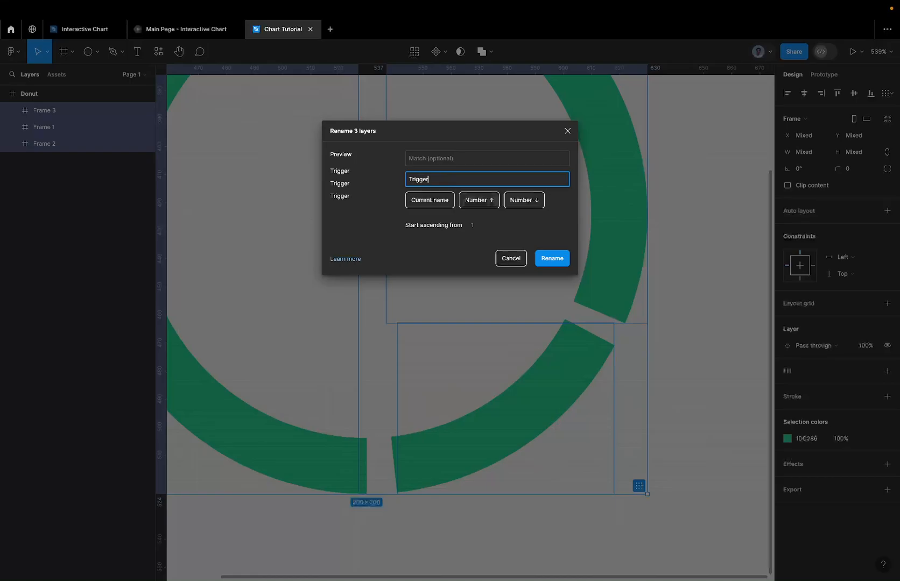
text( Area)
key(BackSpace)
click(549, 258)
Reveal the segments inside the three Trigger Area frames and move the Donut frame to about X 418, Y 311
scroll(549, 258, down, 5)
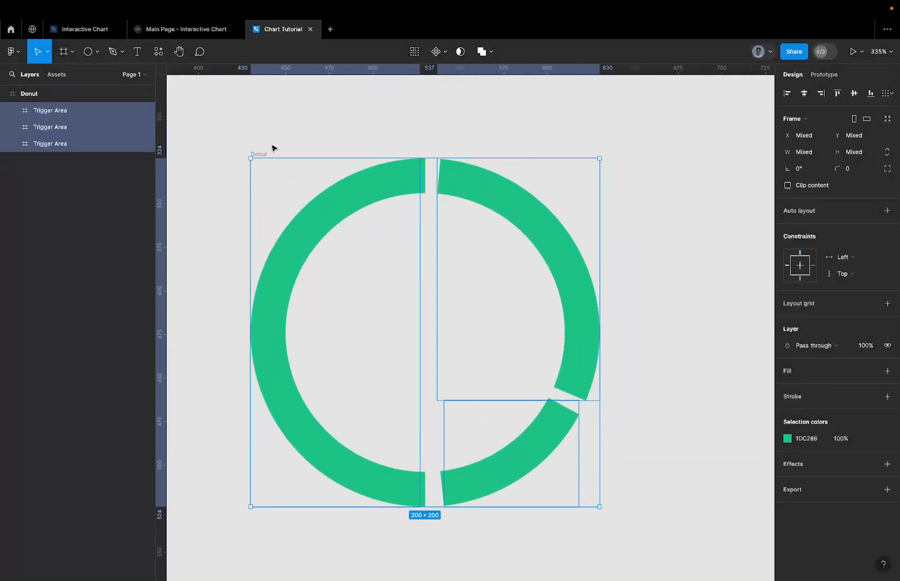
key(Return)
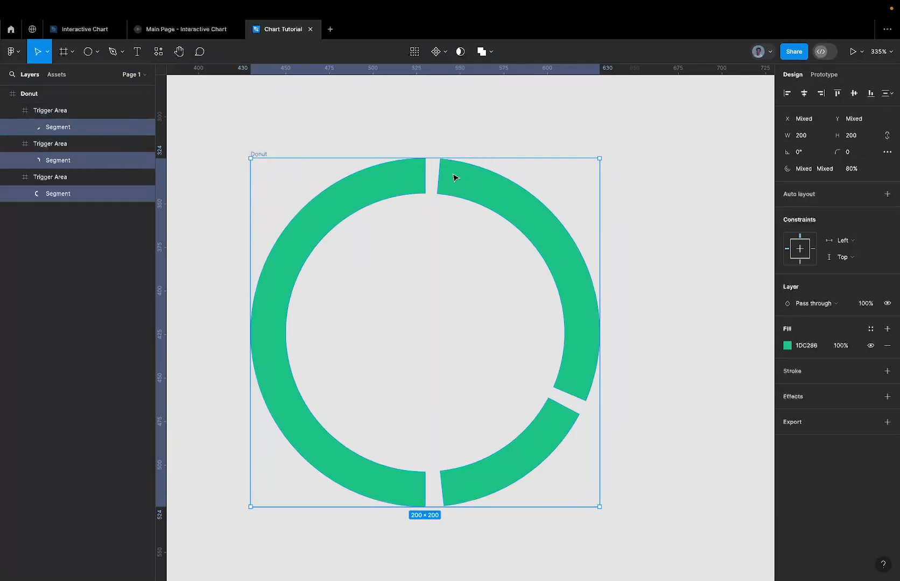
click(65, 95)
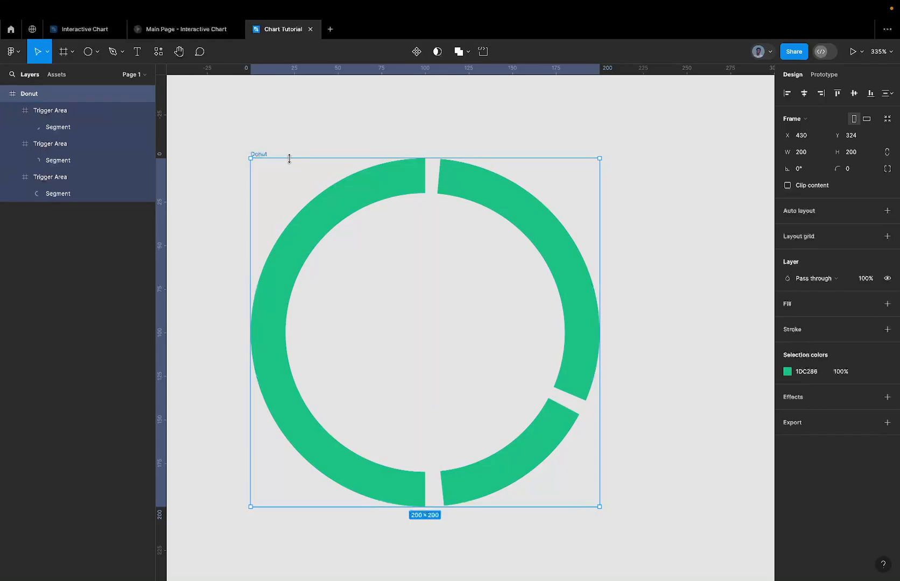
scroll(316, 142, down, 5)
mouse_move(294, 143)
mouse_down()
mouse_move(145, 252)
mouse_move(461, 245)
mouse_move(325, 131)
mouse_move(302, 143)
mouse_move(304, 135)
mouse_up()
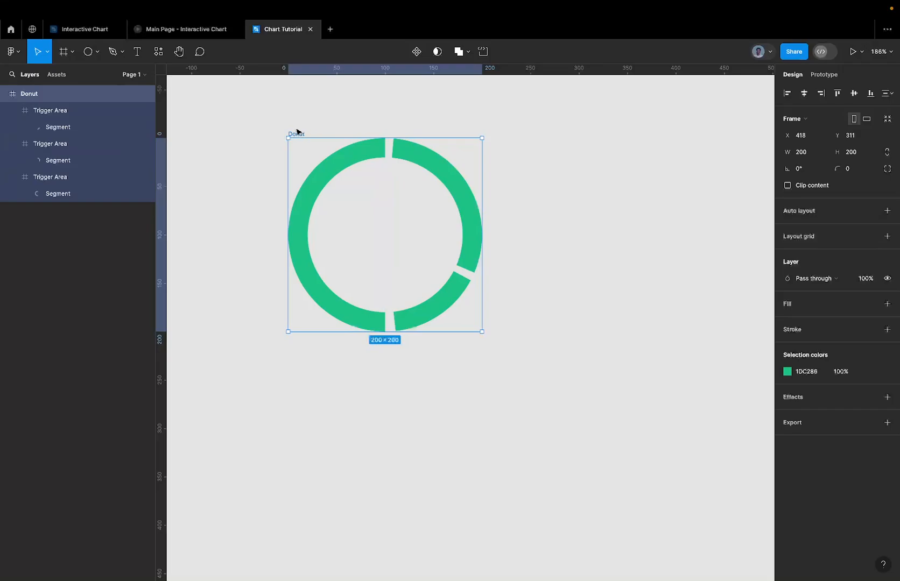
Add a text layer reading $200k below the donut
key(o)
key(t)
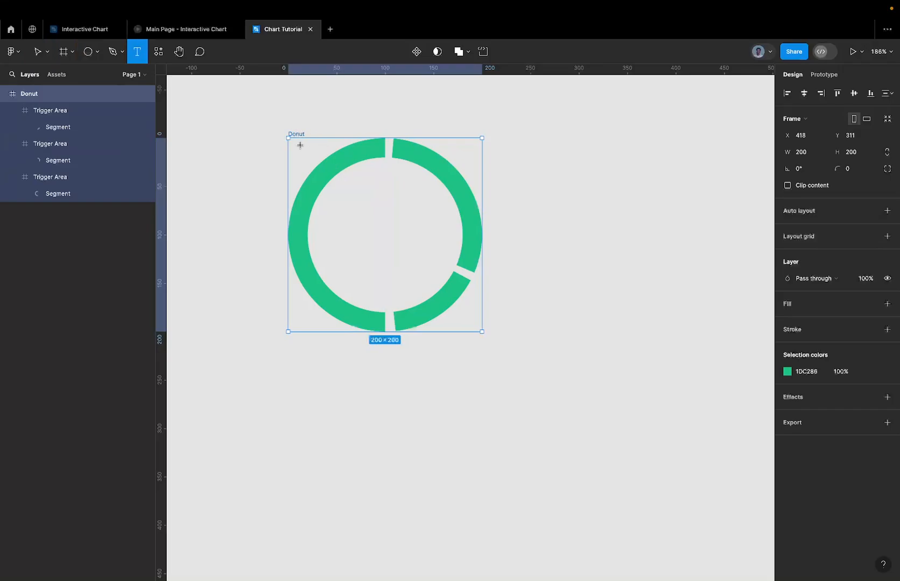
scroll(375, 227, down, 3)
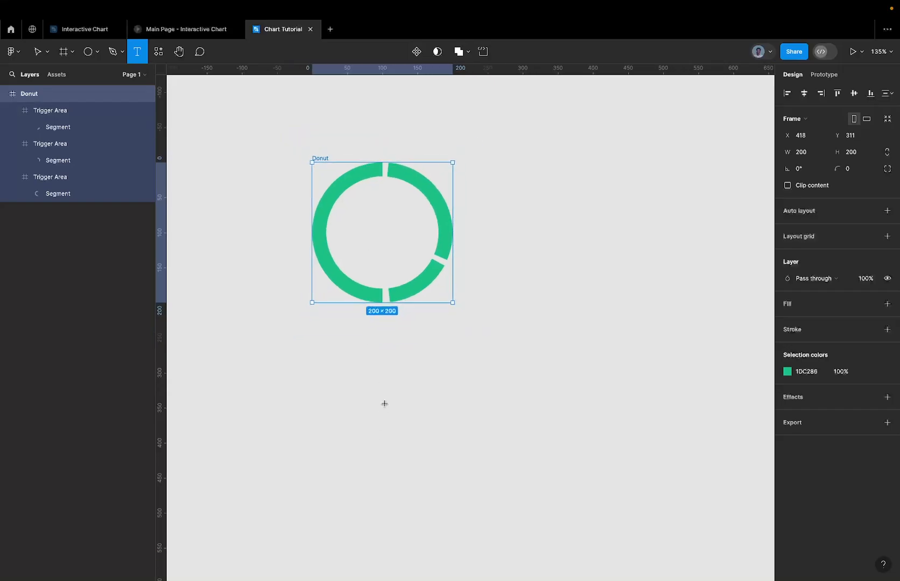
click(383, 365)
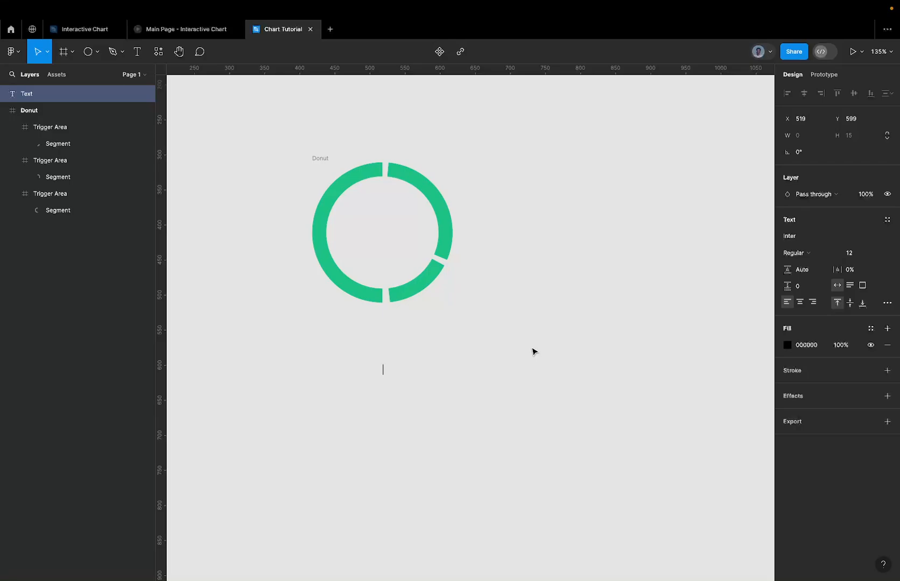
text(200)
key(BackSpace)
text(k)
key(ctrl+a)
text($200k)
key(Escape)
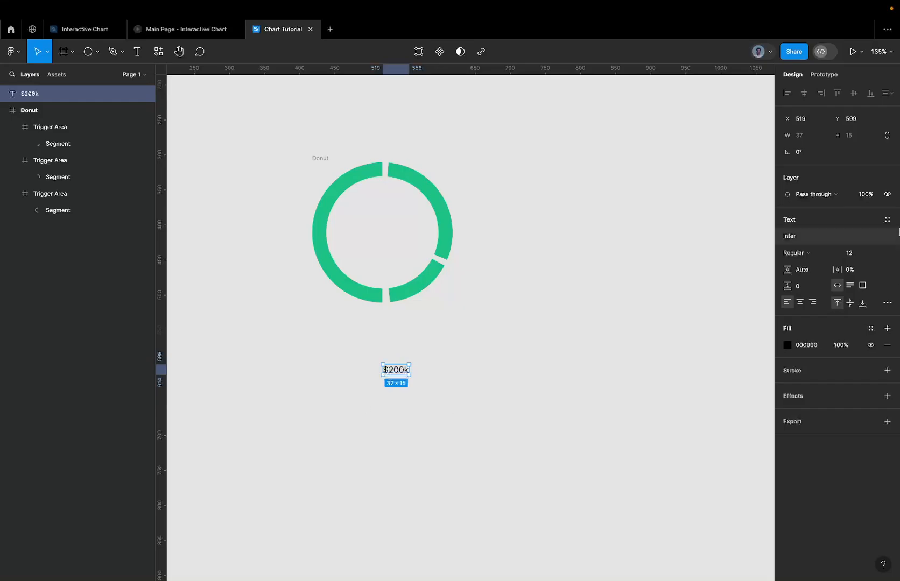
Make the $200k text Bold at size 40 and move it into the middle of the Donut frame
click(796, 253)
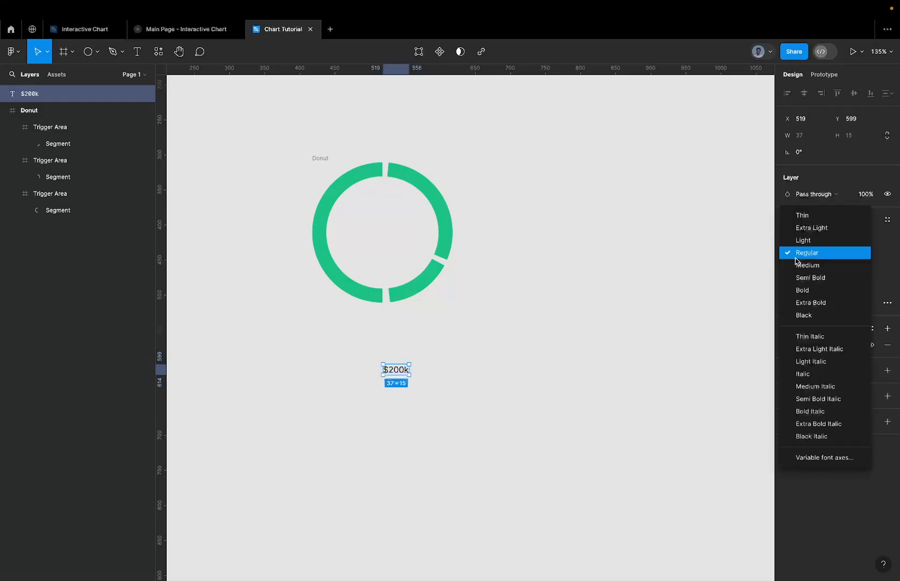
click(827, 278)
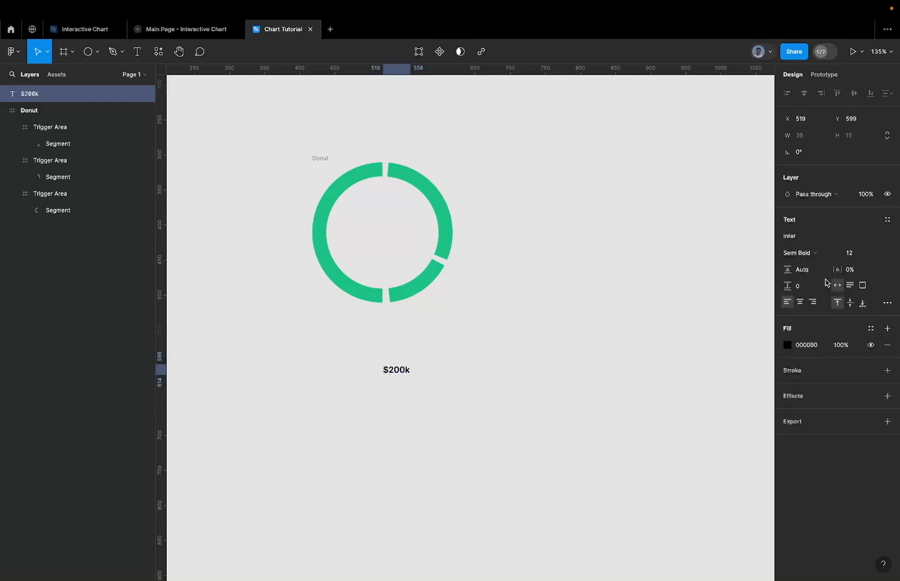
click(835, 254)
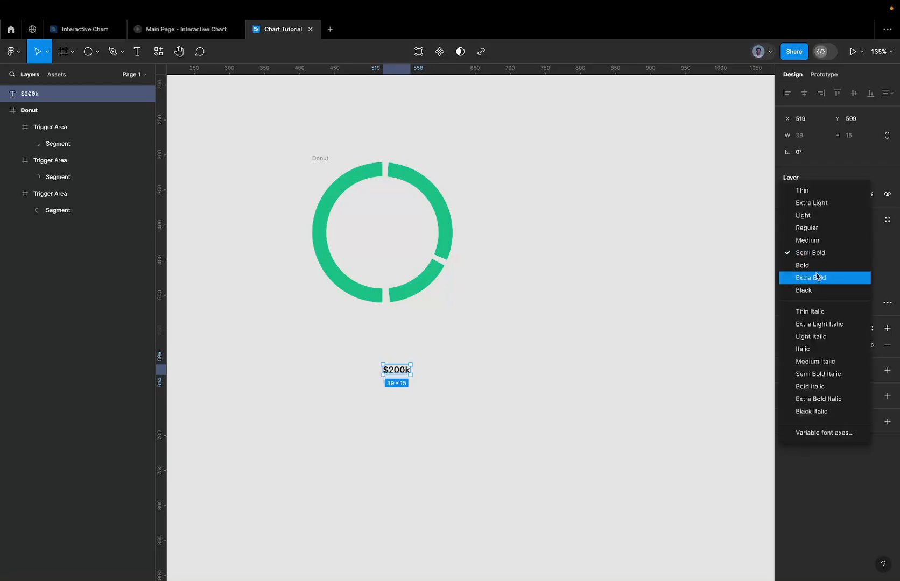
click(815, 263)
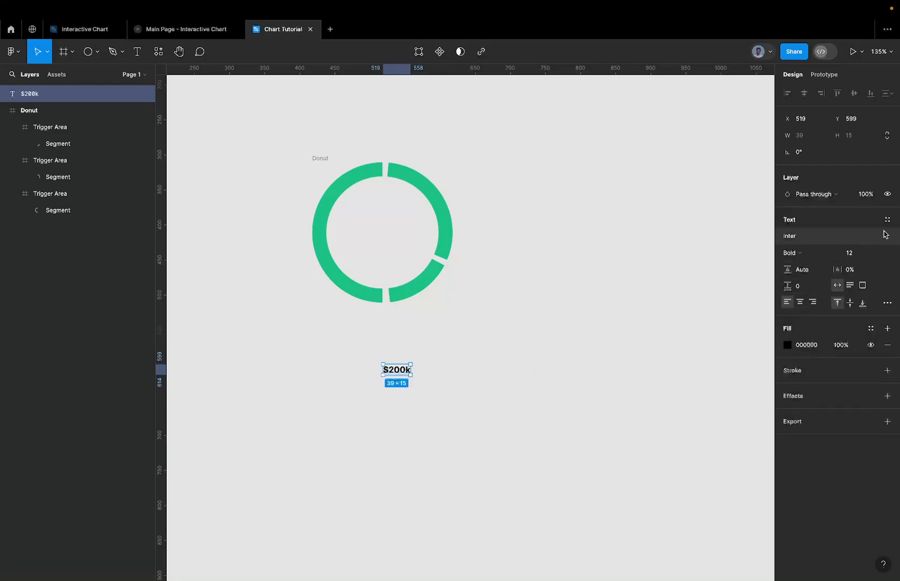
click(860, 256)
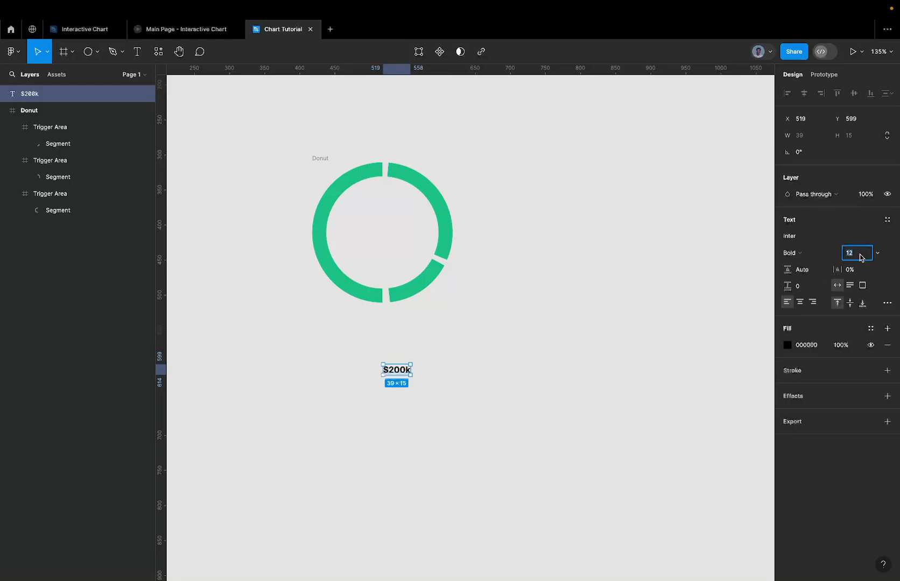
text(40)
key(Return)
drag(429, 388, 380, 234)
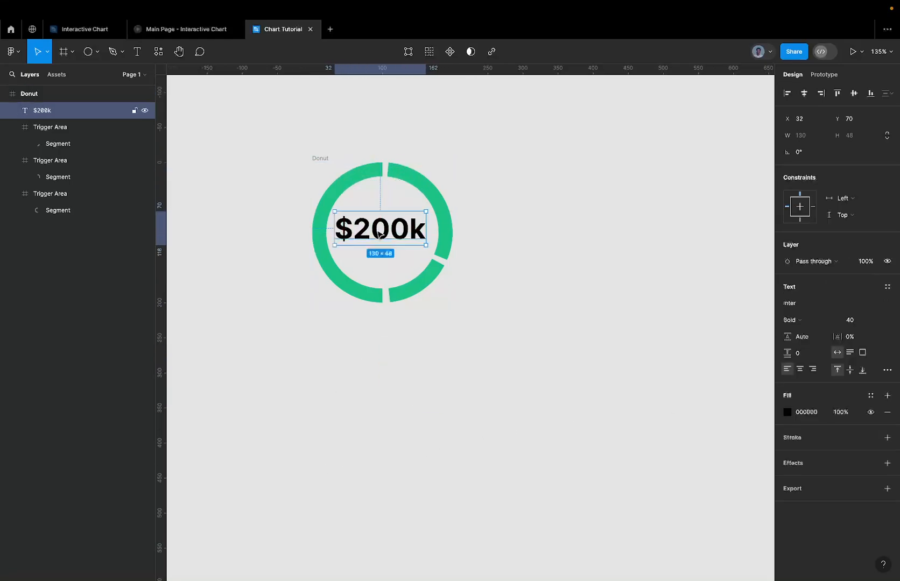
Set the $200k text size to 32 and center it horizontally and vertically within the Donut frame
scroll(379, 234, up, 5)
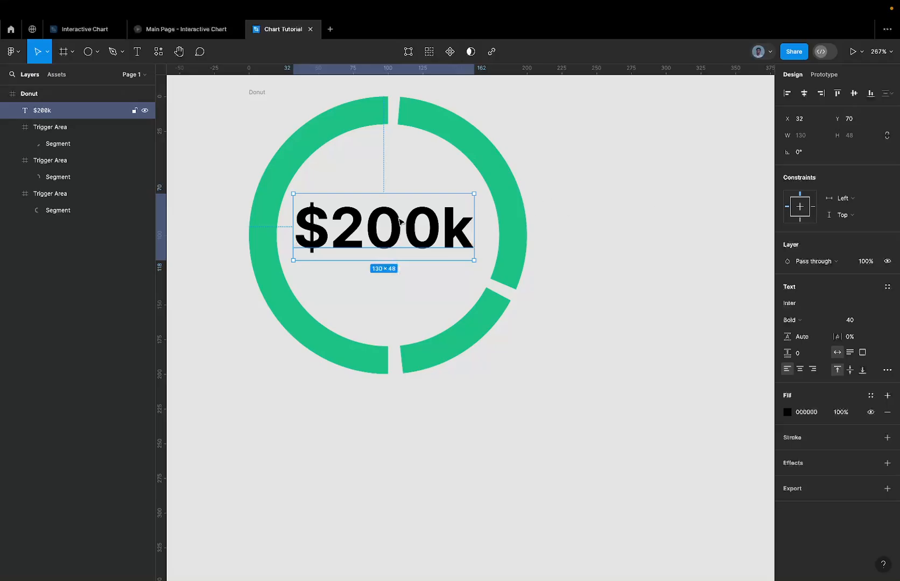
click(857, 323)
text(32)
key(Return)
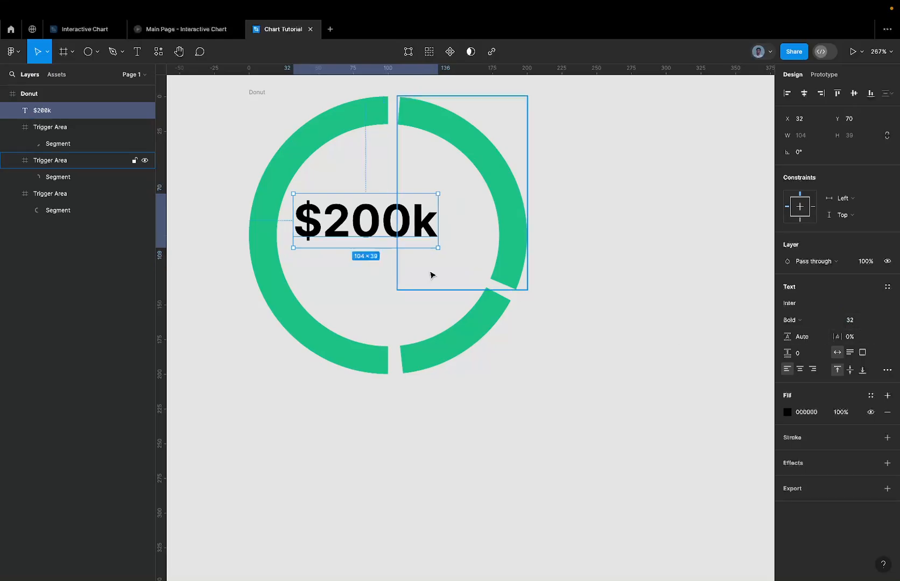
click(806, 95)
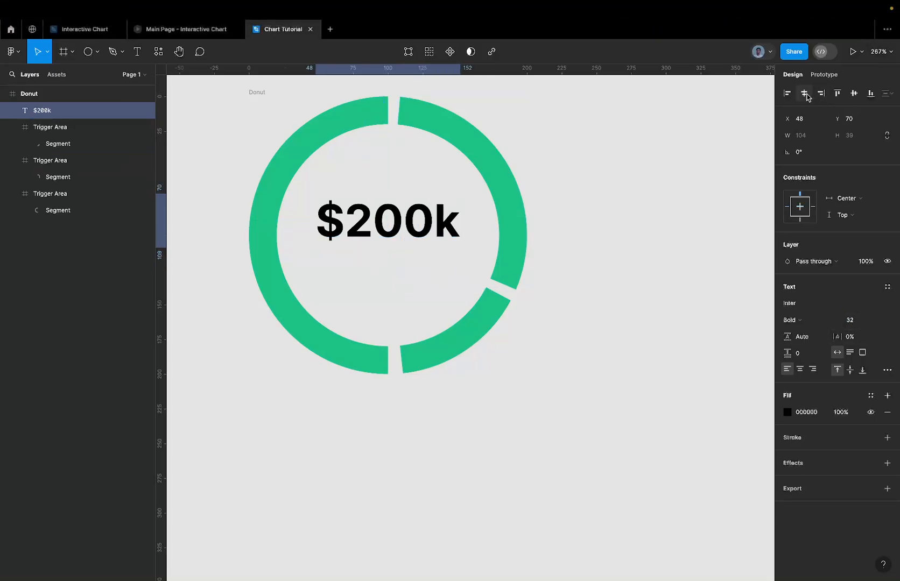
click(853, 94)
scroll(609, 202, down, 6)
click(608, 202)
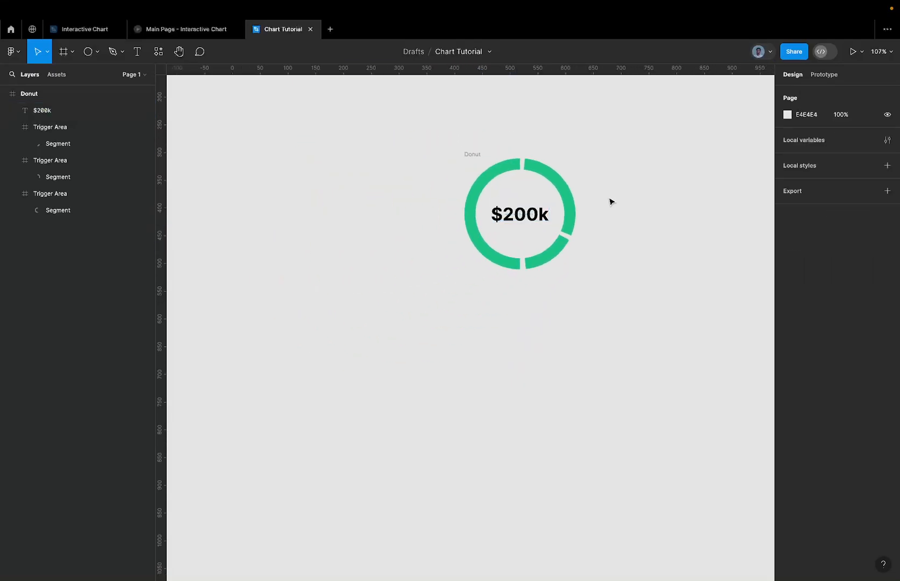
Change the $200k text weight to Semi Bold and recenter it horizontally in the Donut frame
scroll(586, 205, up, 1)
scroll(587, 205, right, 1)
click(496, 244)
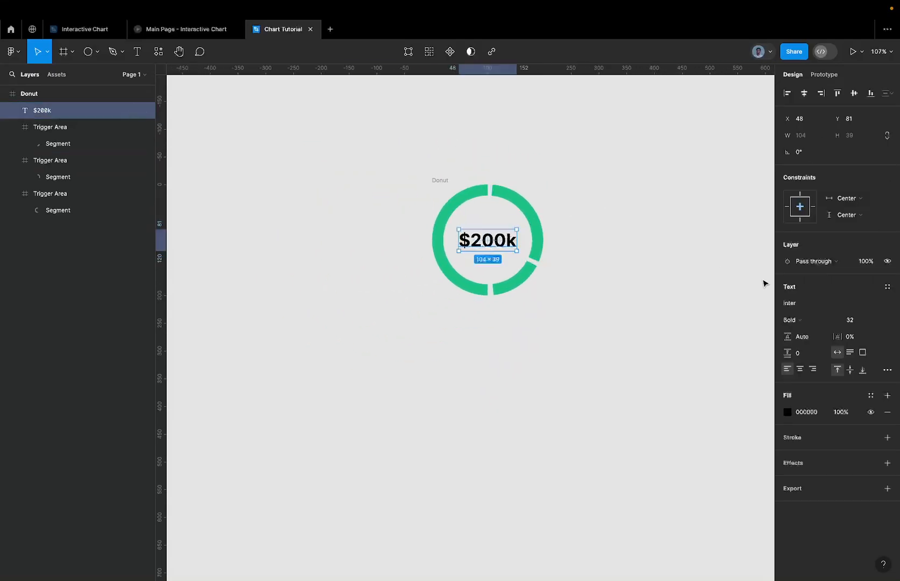
click(800, 319)
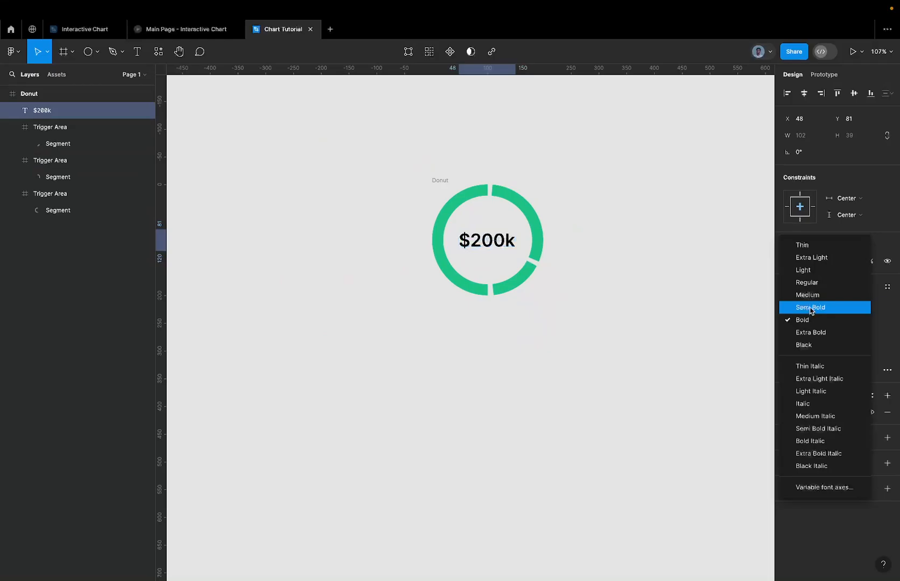
click(810, 310)
click(804, 93)
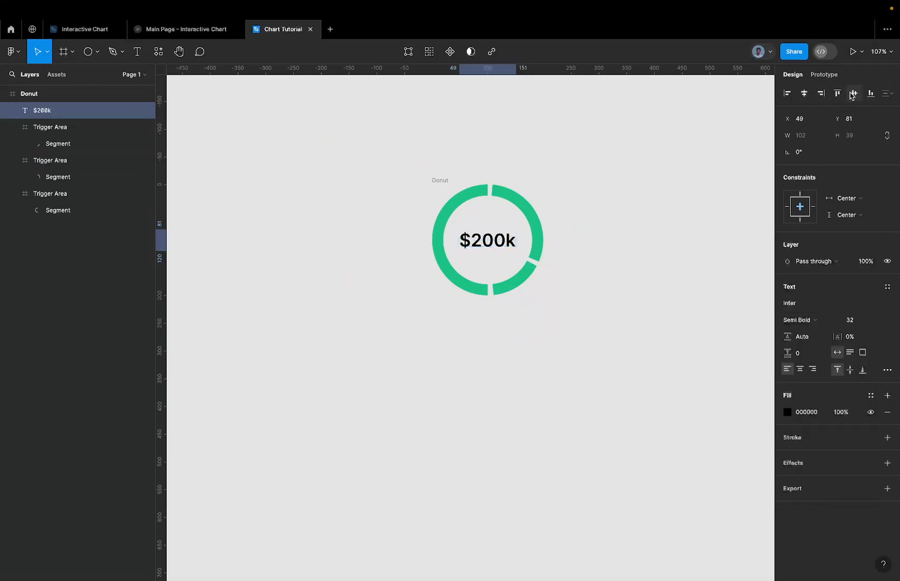
scroll(501, 217, up, 3)
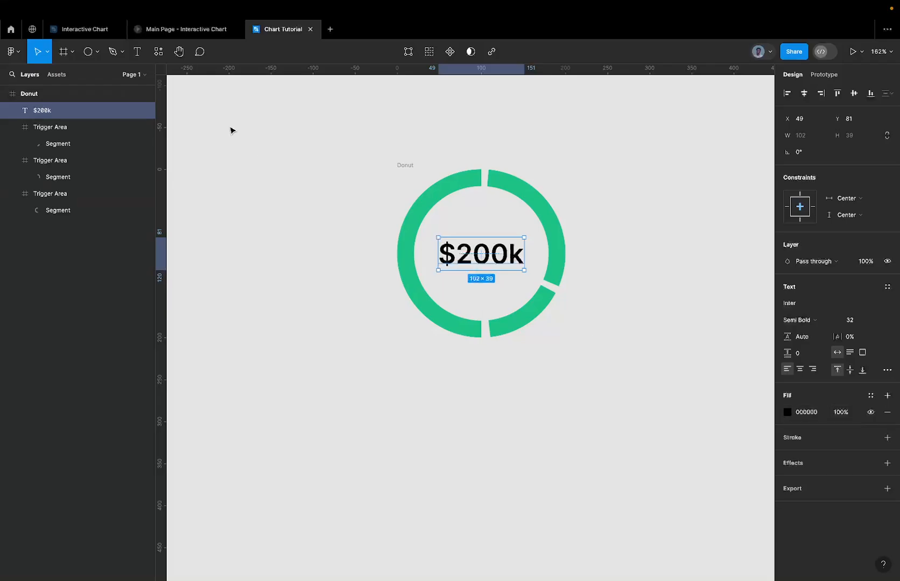
Copy the fill colour 02050A from the $1.5M text in the Interactive Chart file and apply it to $200k in Chart Tutorial
click(81, 30)
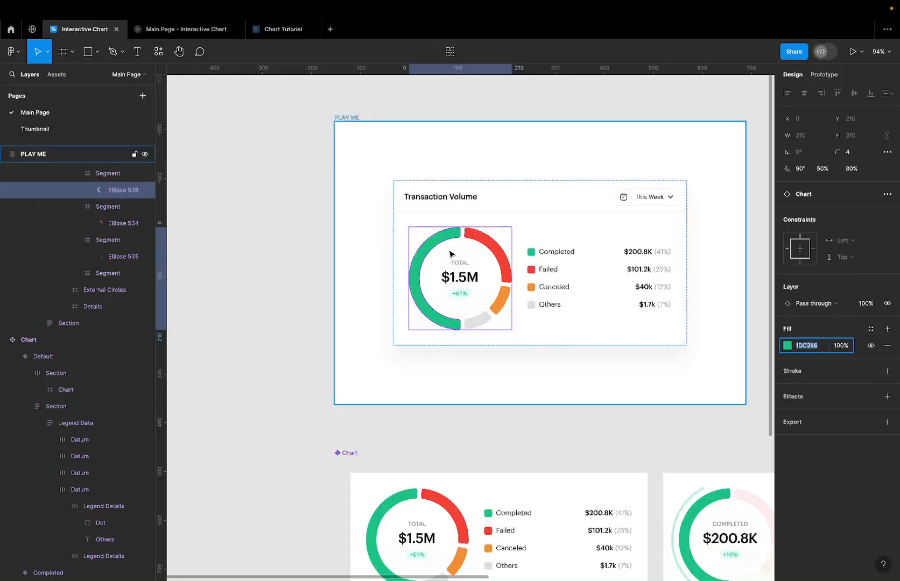
click(459, 278)
click(806, 392)
key(ctrl+c)
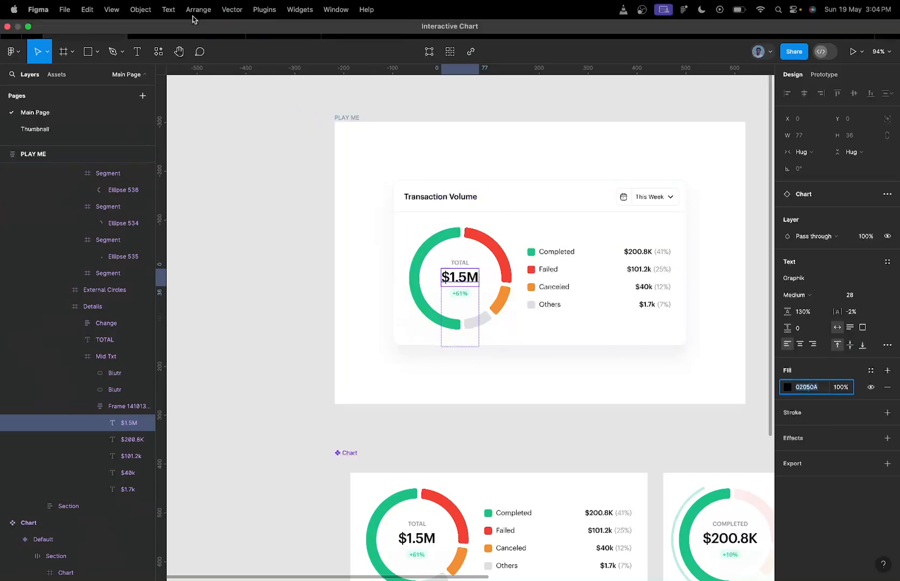
click(274, 36)
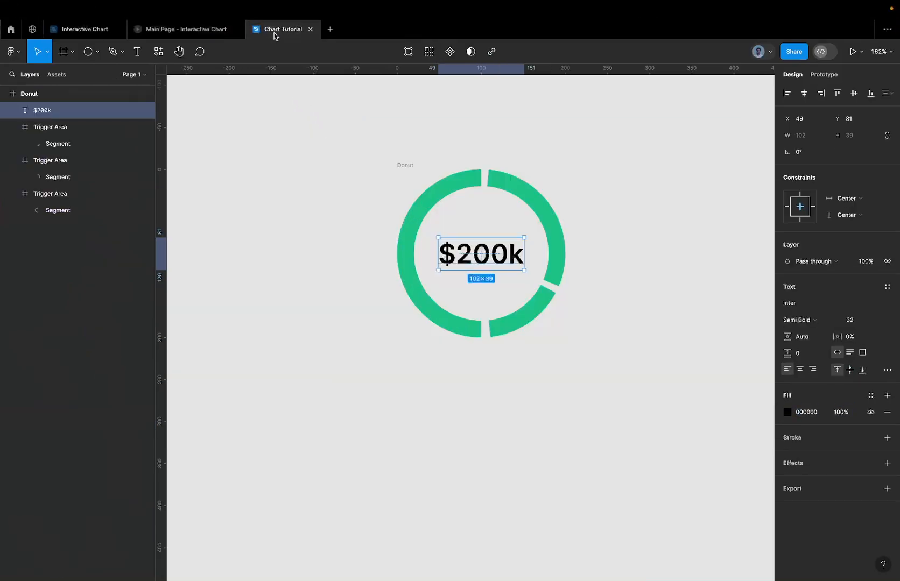
click(807, 412)
key(ctrl+v)
key(Return)
click(651, 341)
scroll(651, 342, right, 5)
scroll(651, 342, up, 2)
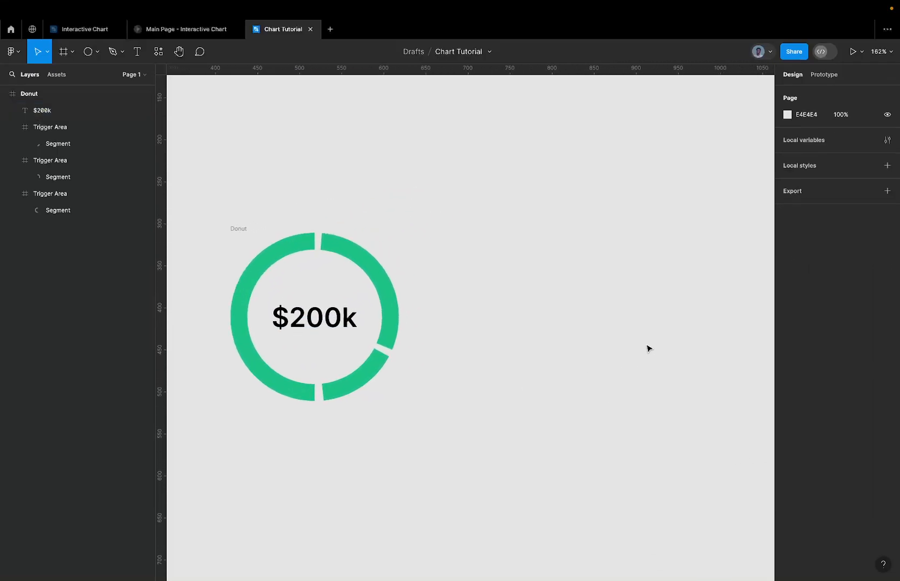
double_click(373, 279)
scroll(373, 280, left, 5)
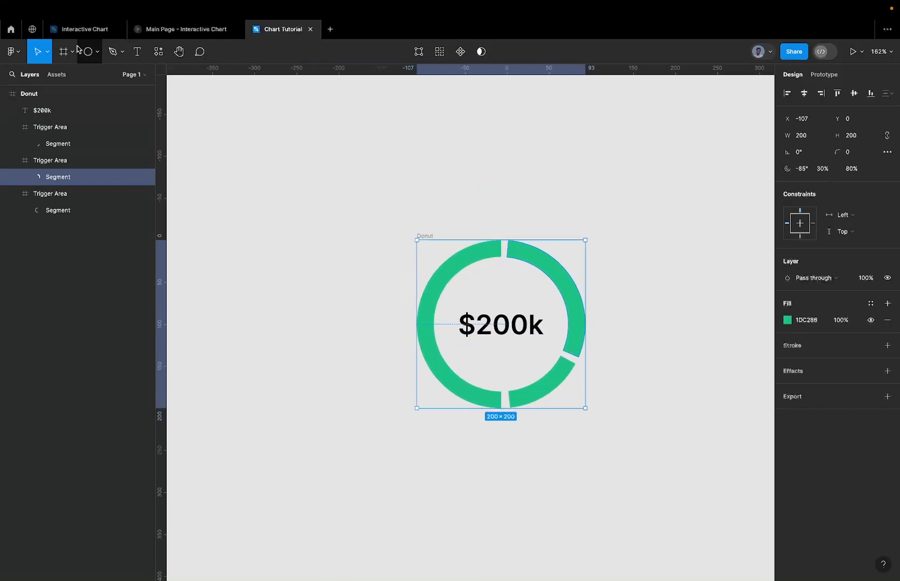
click(57, 30)
click(498, 245)
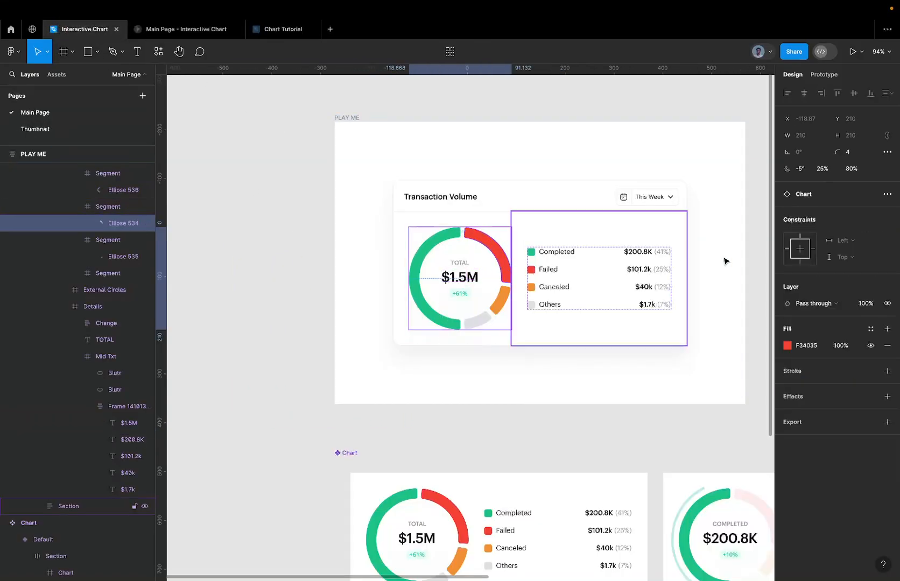
click(817, 345)
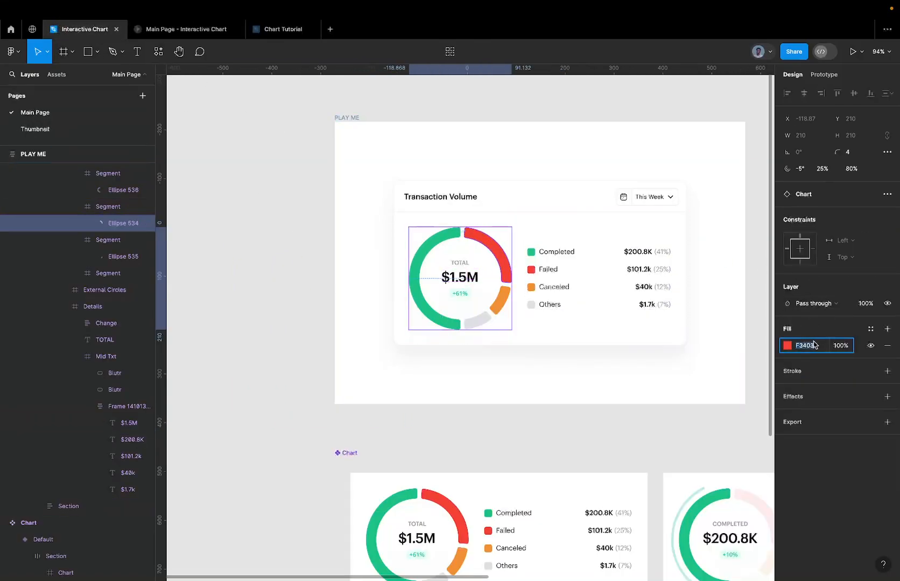
click(283, 29)
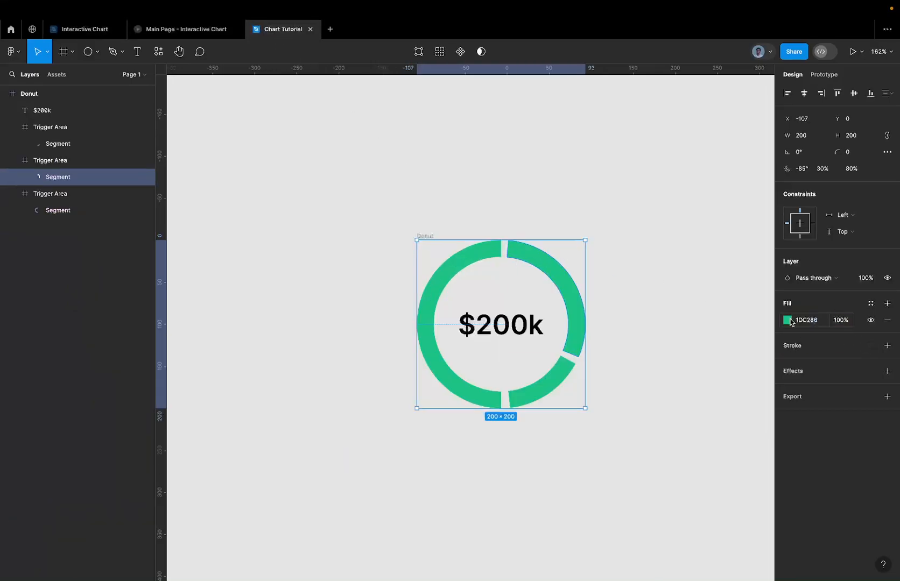
click(558, 193)
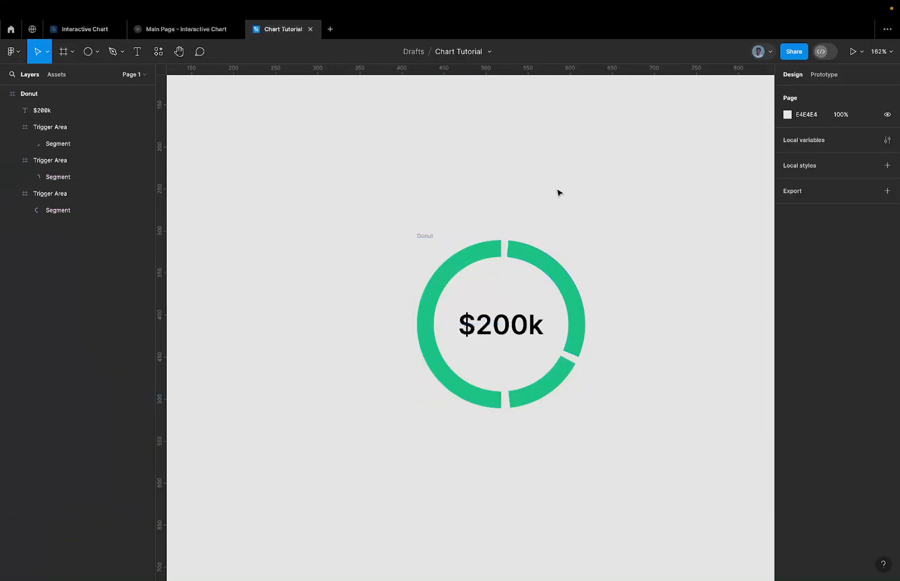
Try shifting the left segment's fill hue to red, C21D1D, and undo the colour change
click(473, 255)
ctrl+scroll(471, 264, up, 5)
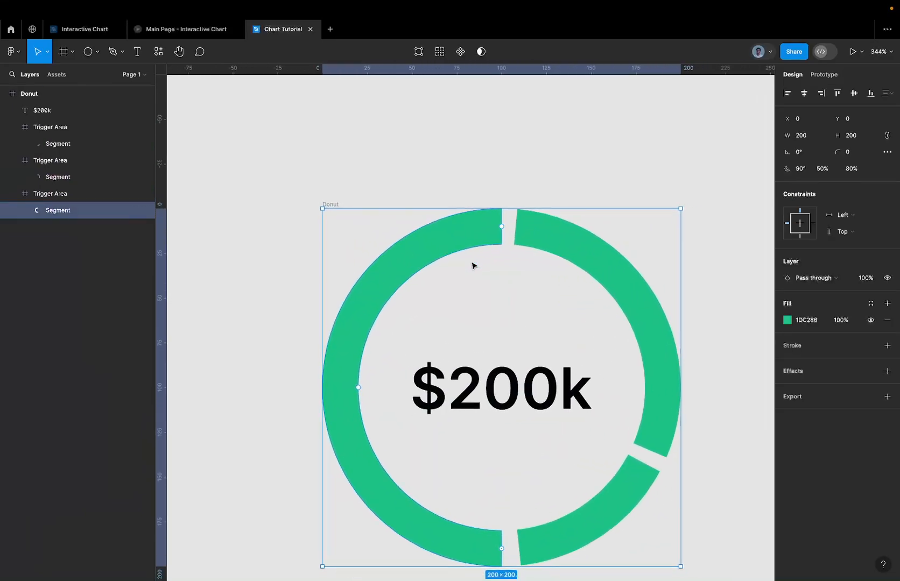
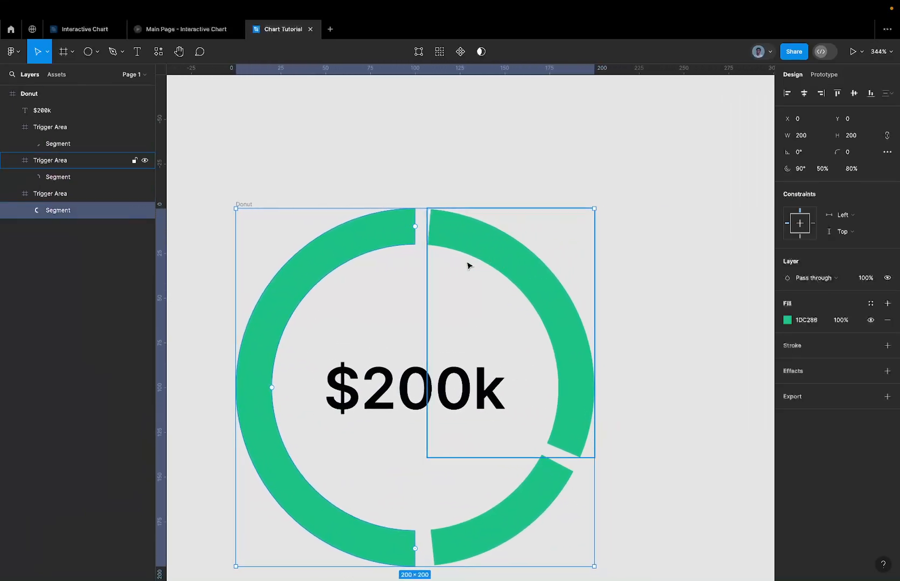
click(787, 320)
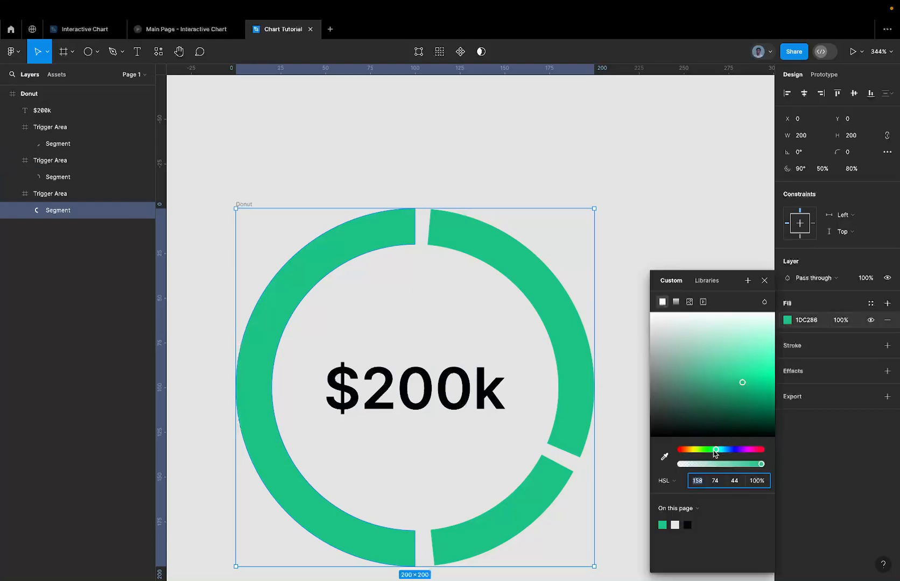
drag(714, 453, 675, 457)
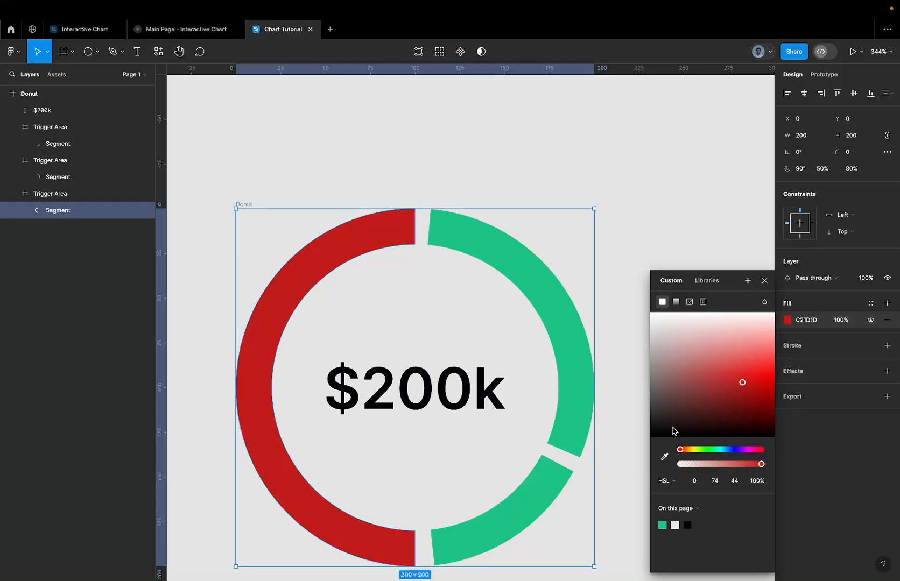
key(ctrl+z)
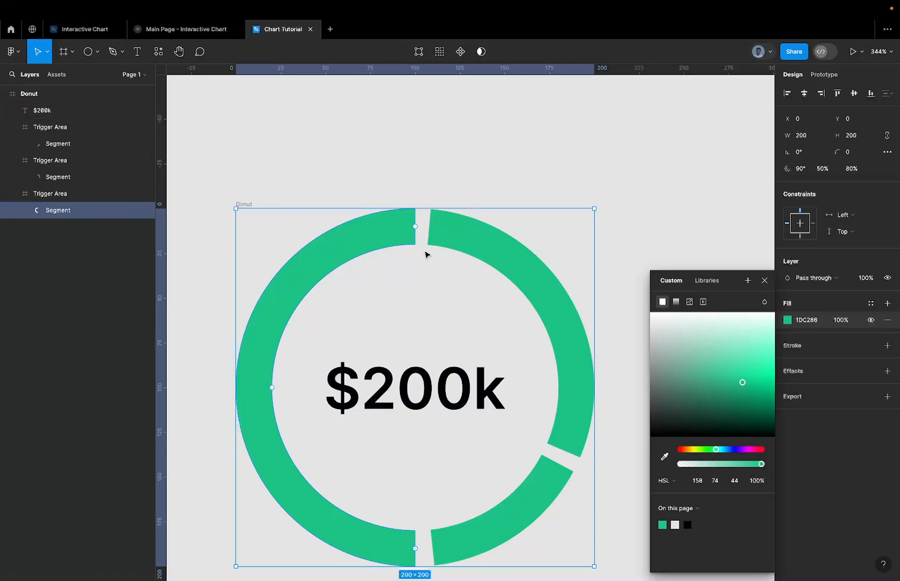
Shift the upper-right segment's fill hue to 36 for a dark orange, C2801D
click(502, 255)
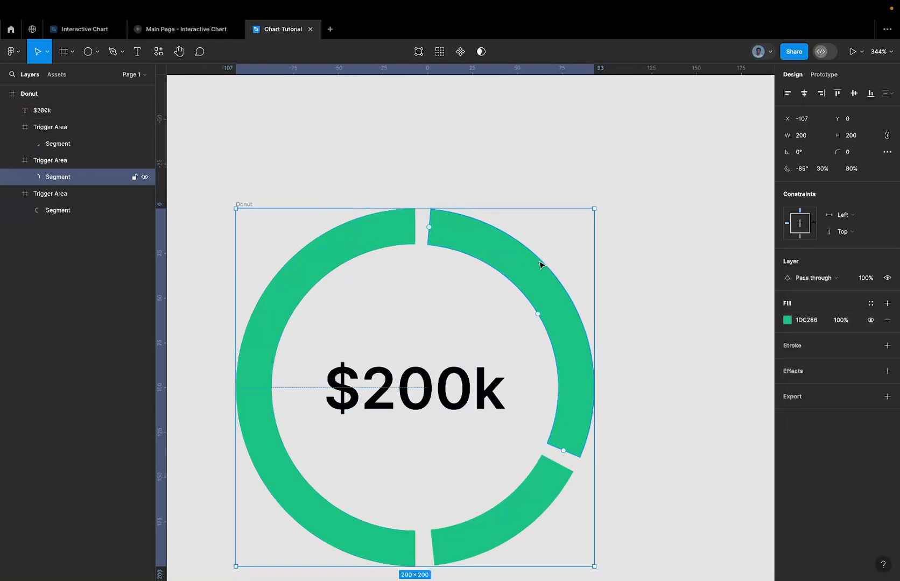
click(787, 320)
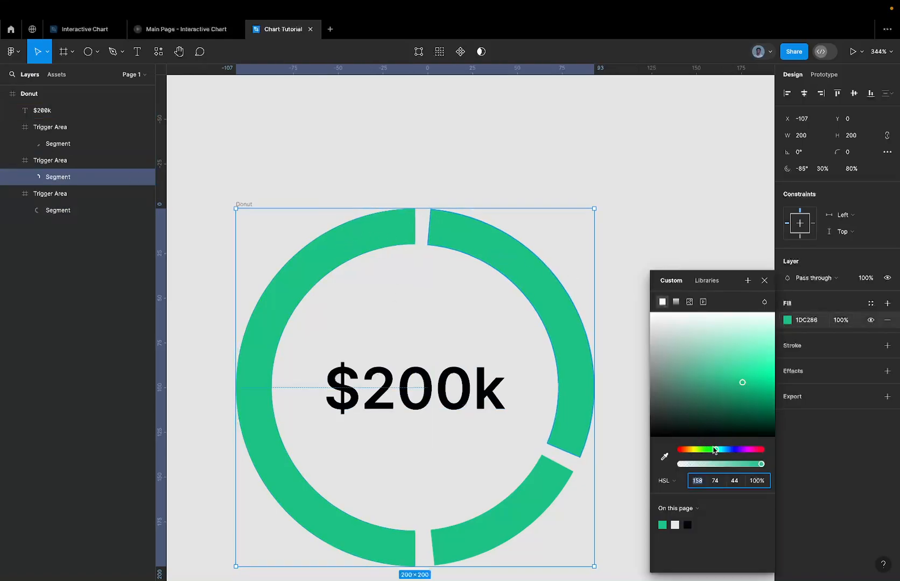
drag(714, 450, 689, 453)
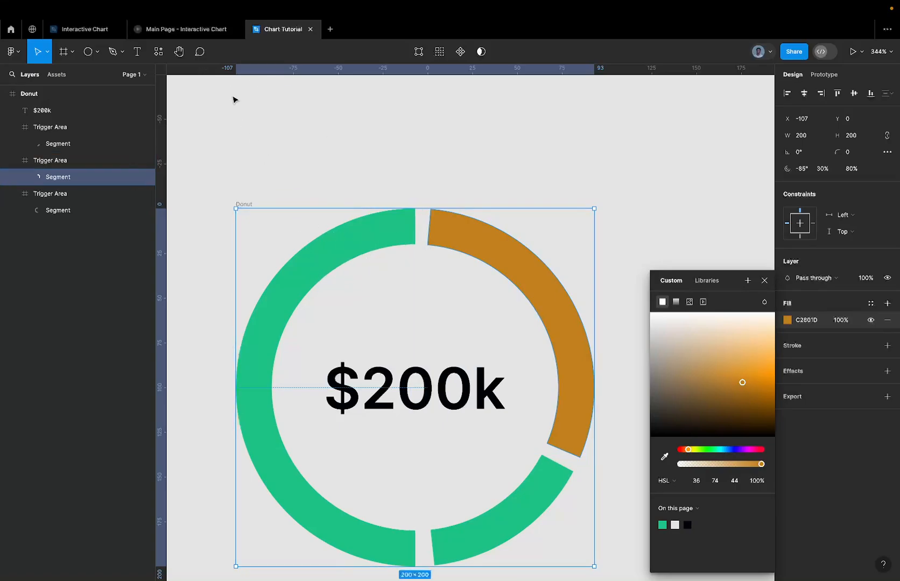
Copy the orange fill F39035 from the Canceled segment in the Interactive Chart file and apply it to Chart Tutorial's upper-right segment
click(85, 37)
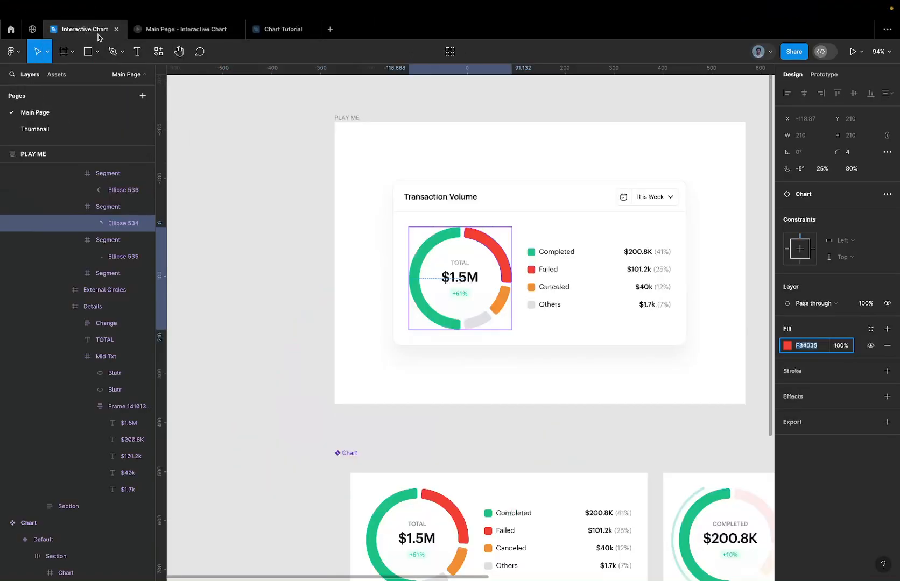
click(497, 301)
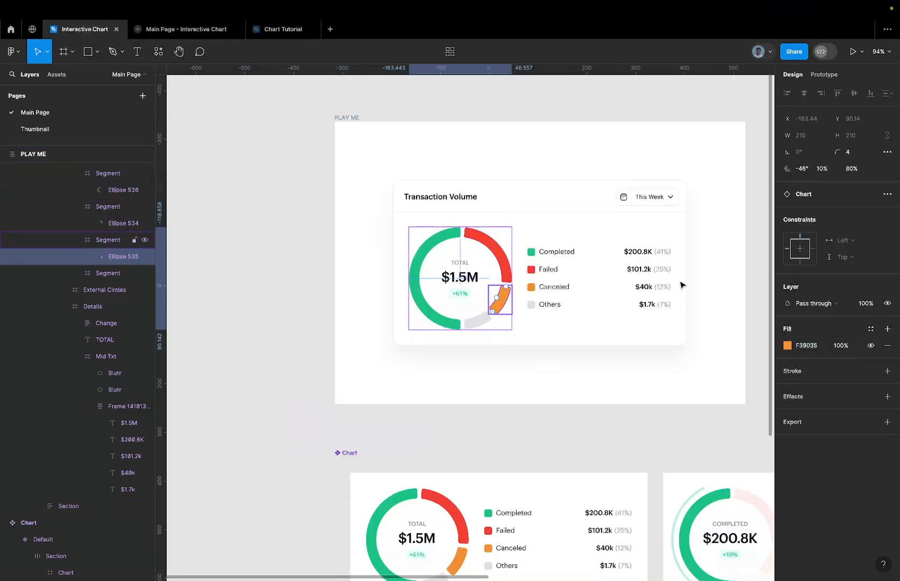
click(817, 348)
click(275, 33)
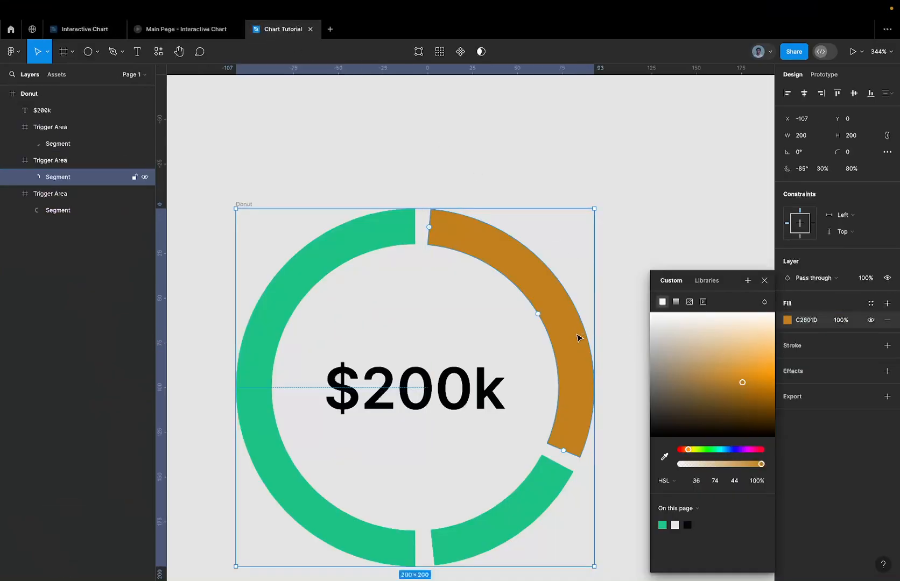
click(801, 321)
text(F39035)
key(Return)
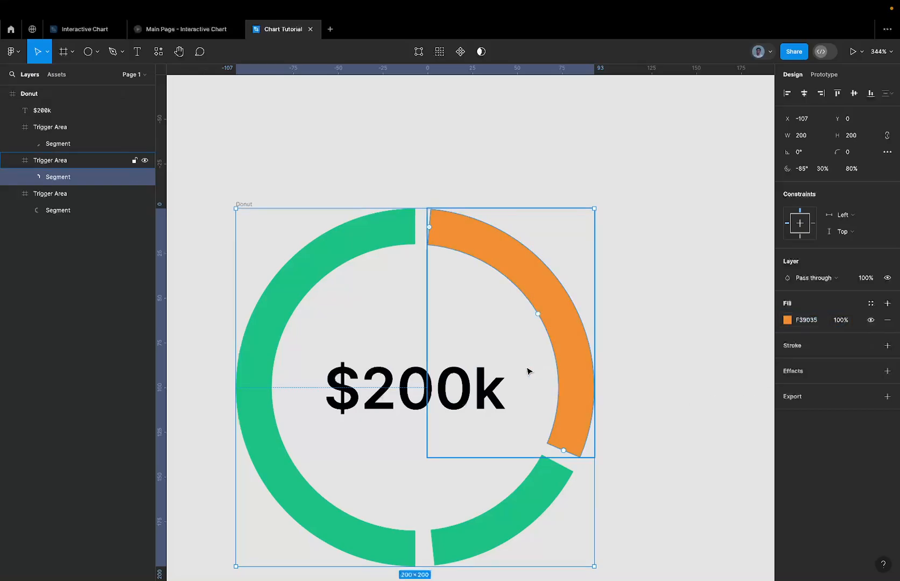
Copy the red fill F34035 from the Failed segment of the Transaction Volume donut in the Interactive Chart file
scroll(527, 371, right, 3)
scroll(528, 371, down, 2)
click(438, 458)
scroll(437, 458, down, 3)
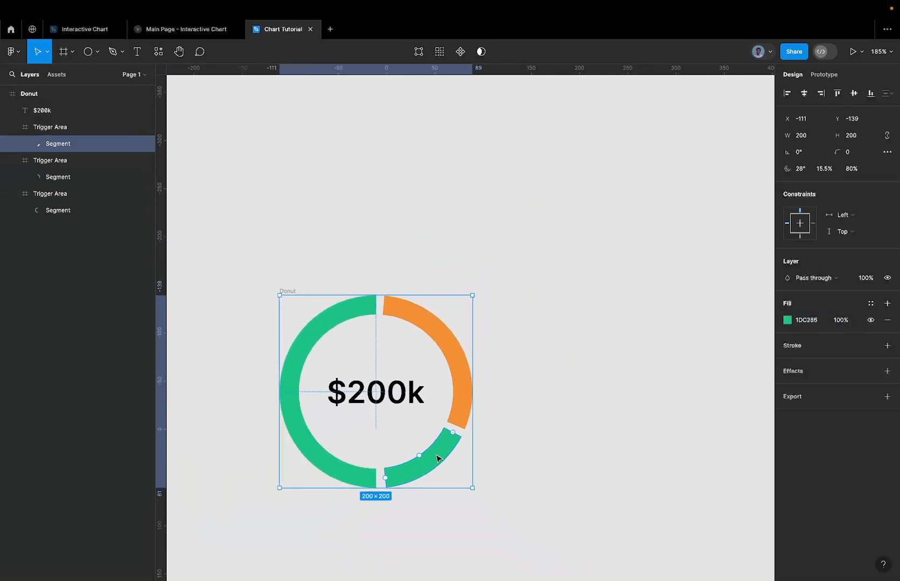
click(84, 29)
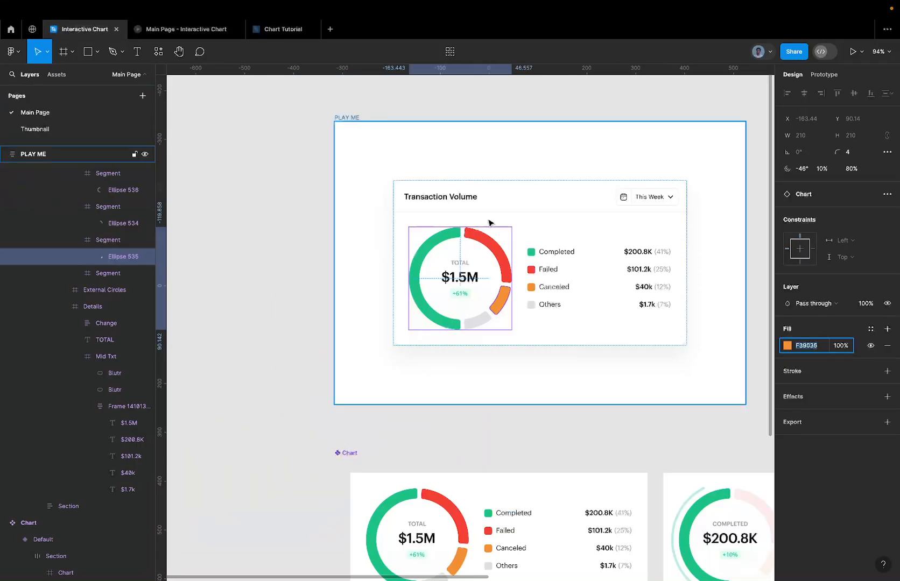
click(477, 320)
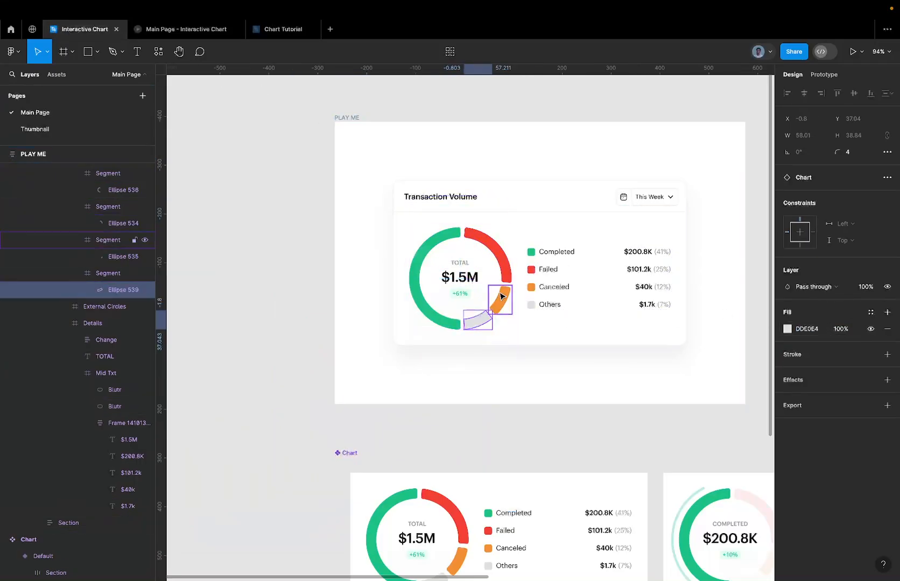
click(798, 333)
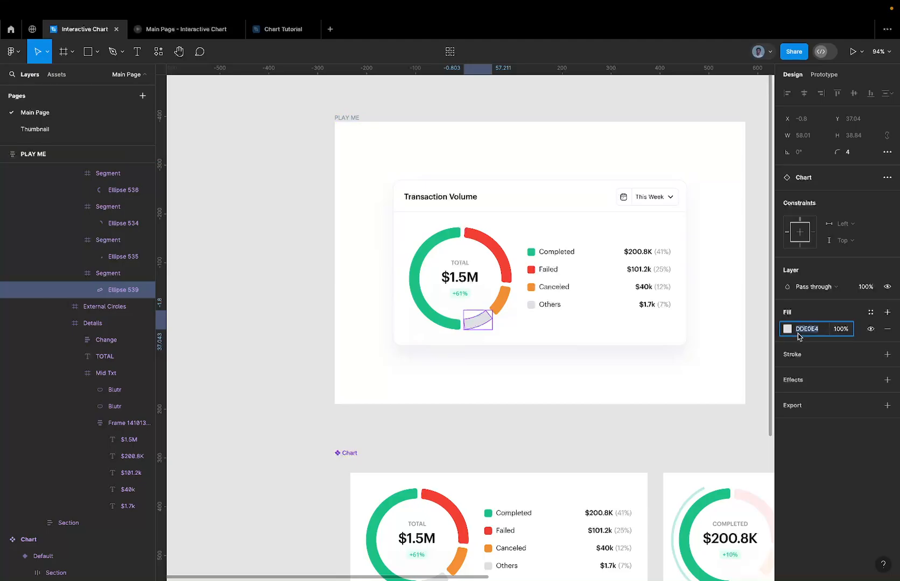
click(132, 222)
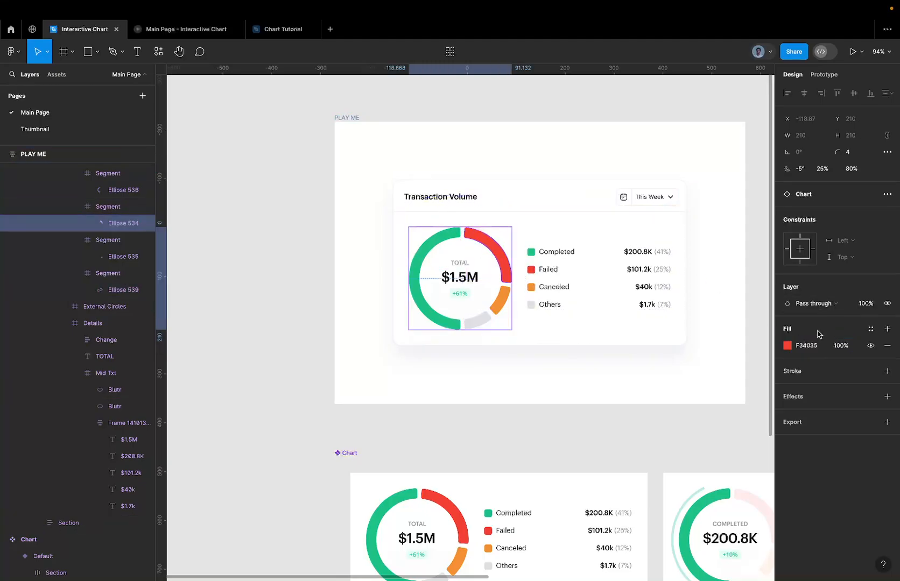
click(807, 346)
key(ctrl+c)
Switch to the Chart Tutorial file and apply the copied fill F34035 to the donut's lower-right segment
click(283, 29)
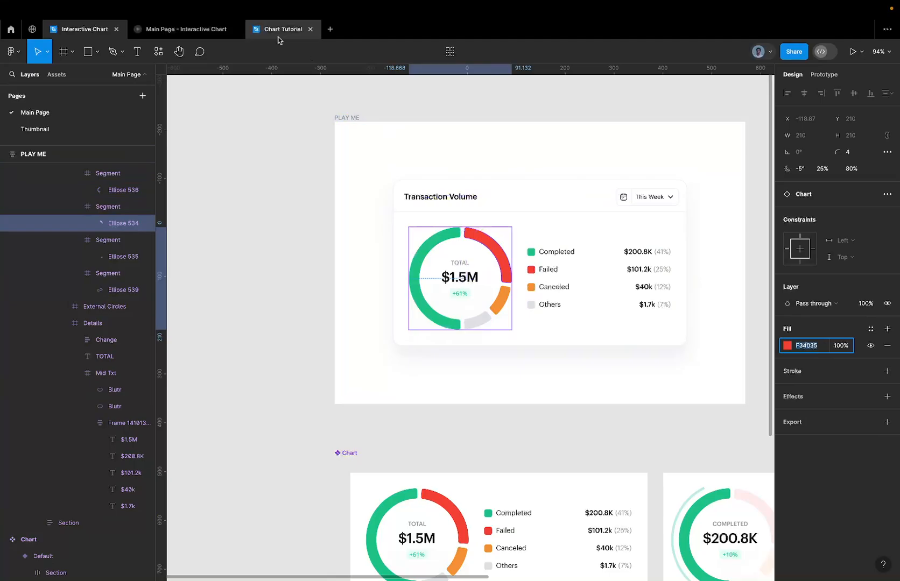
click(429, 445)
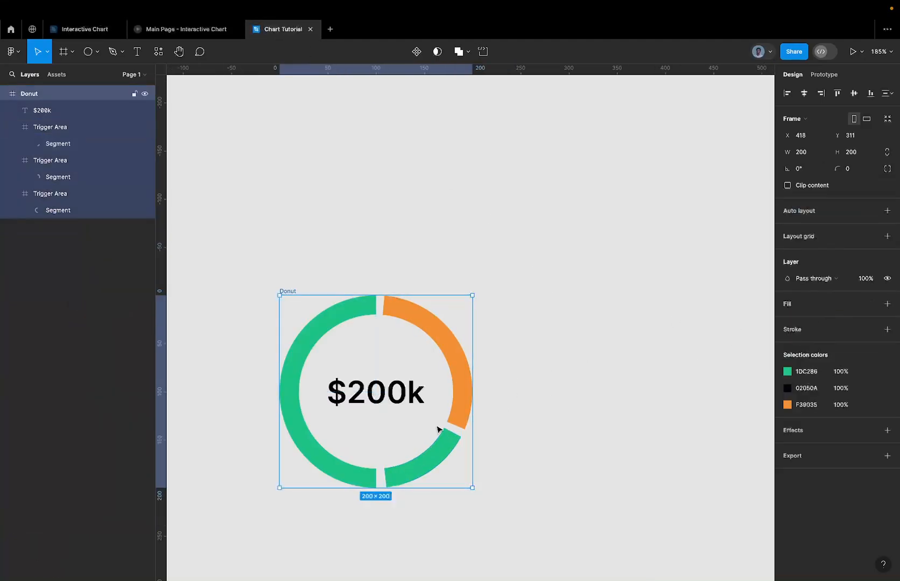
super+click(428, 449)
click(807, 320)
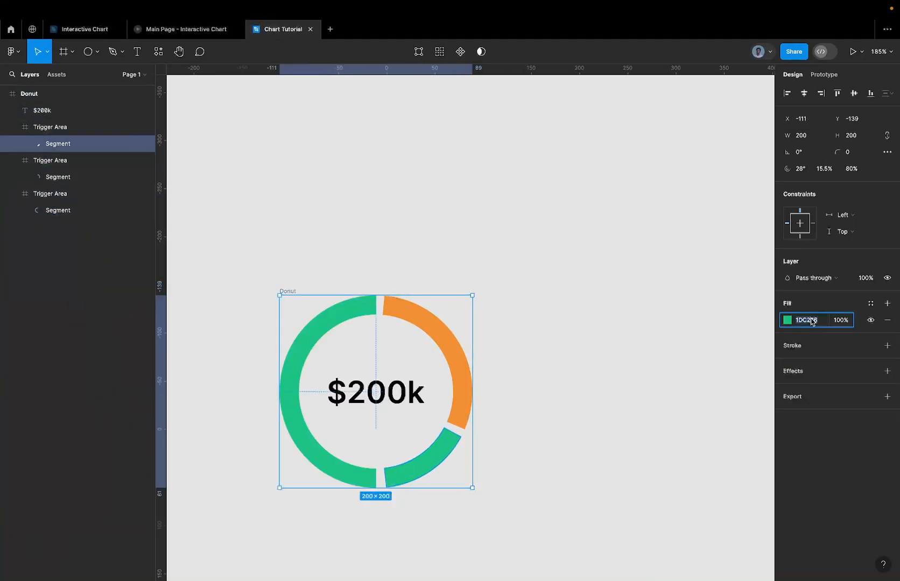
key(ctrl+v)
key(Return)
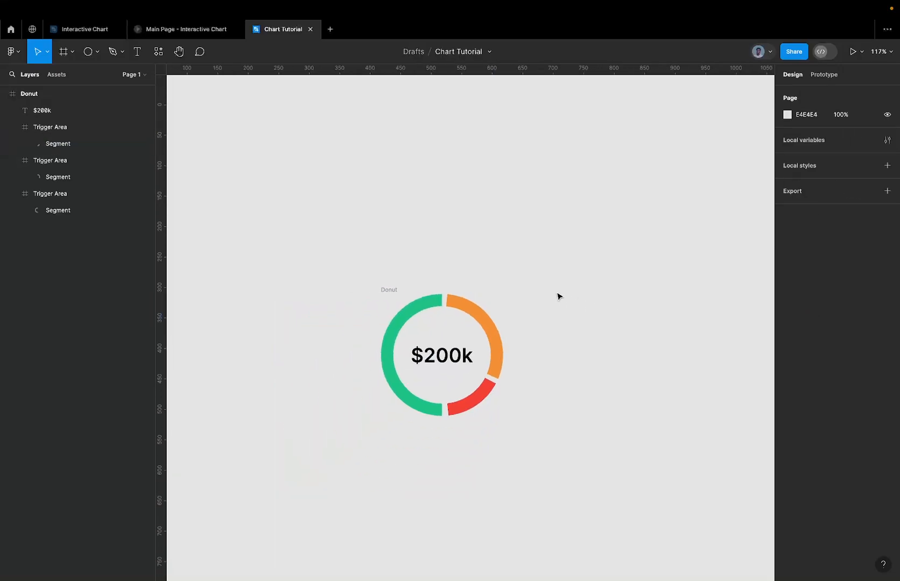
Round all three donut segments inside the Trigger Area frames with a corner radius of 4
click(479, 322)
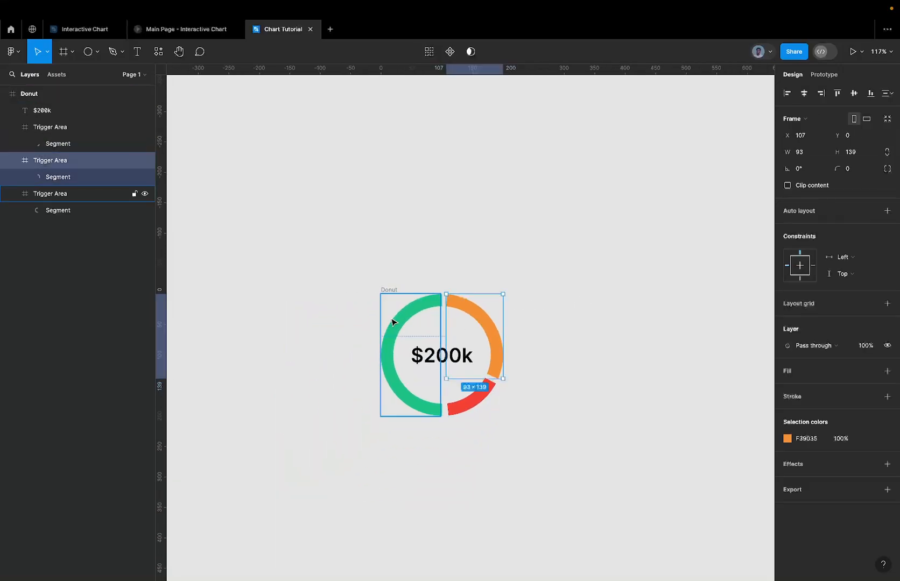
click(76, 127)
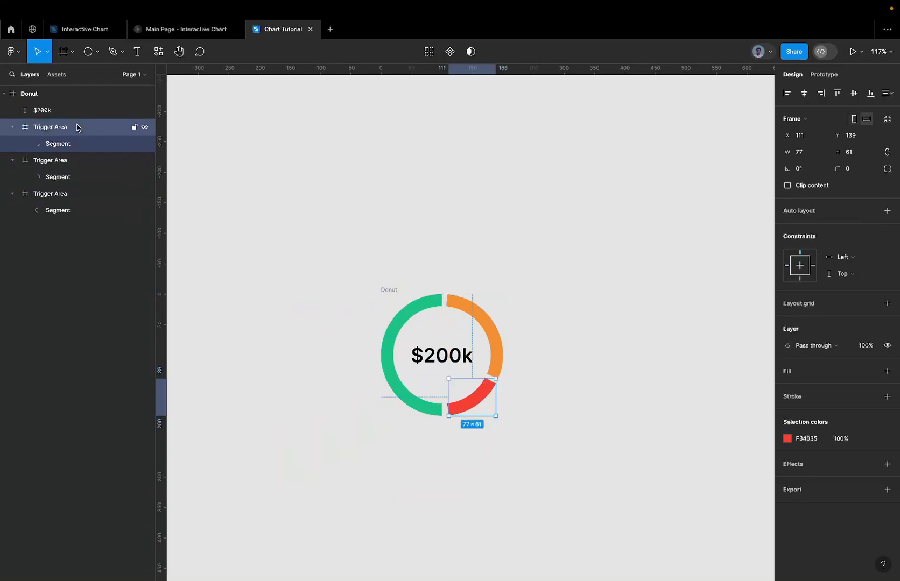
key(ctrl+a)
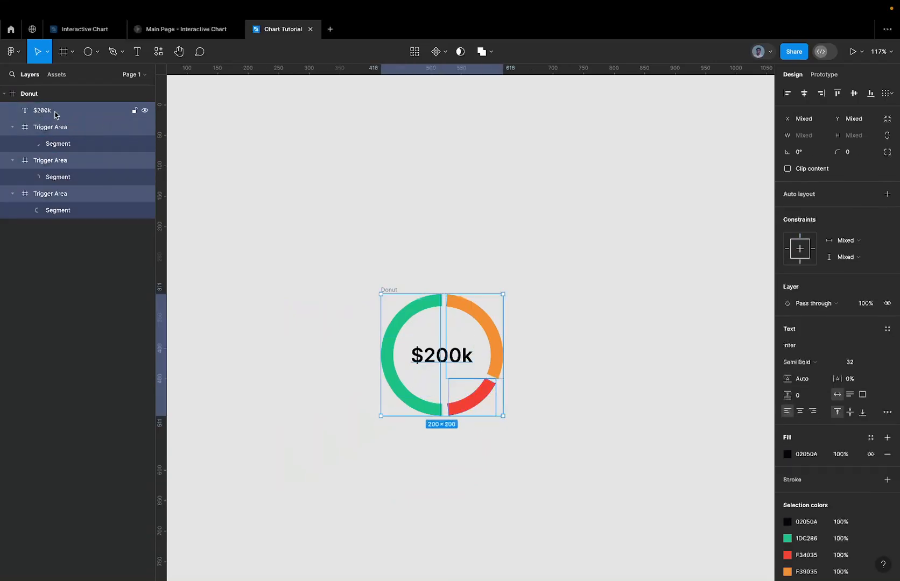
shift+click(55, 114)
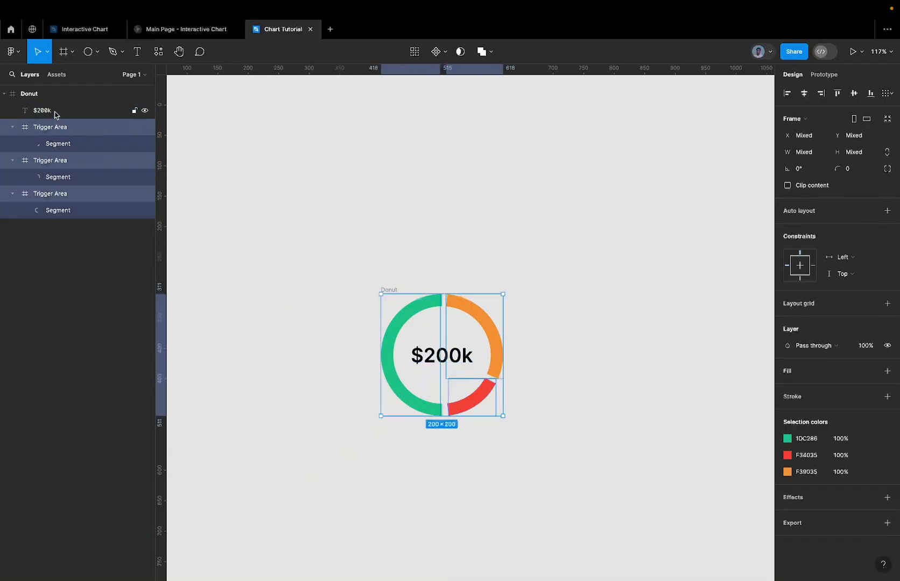
key(Return)
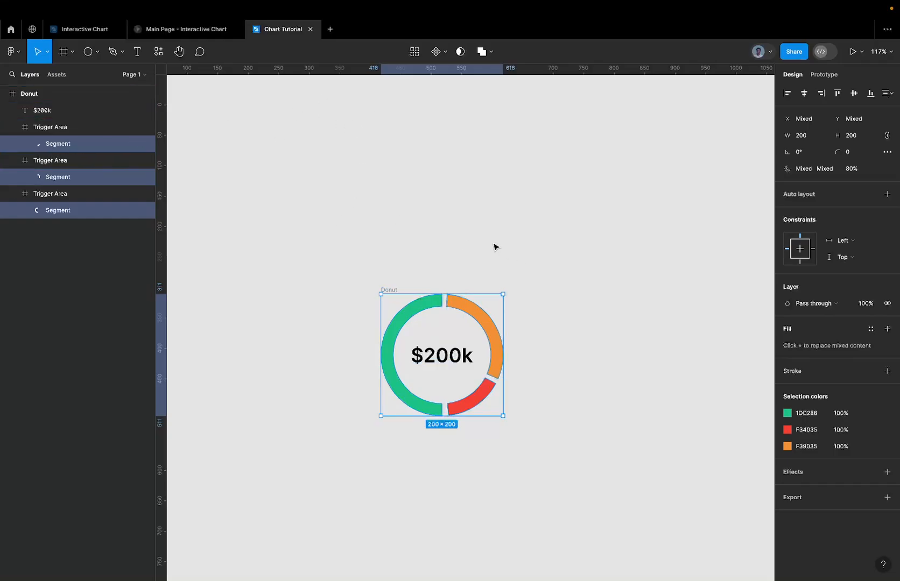
scroll(451, 288, up, 5)
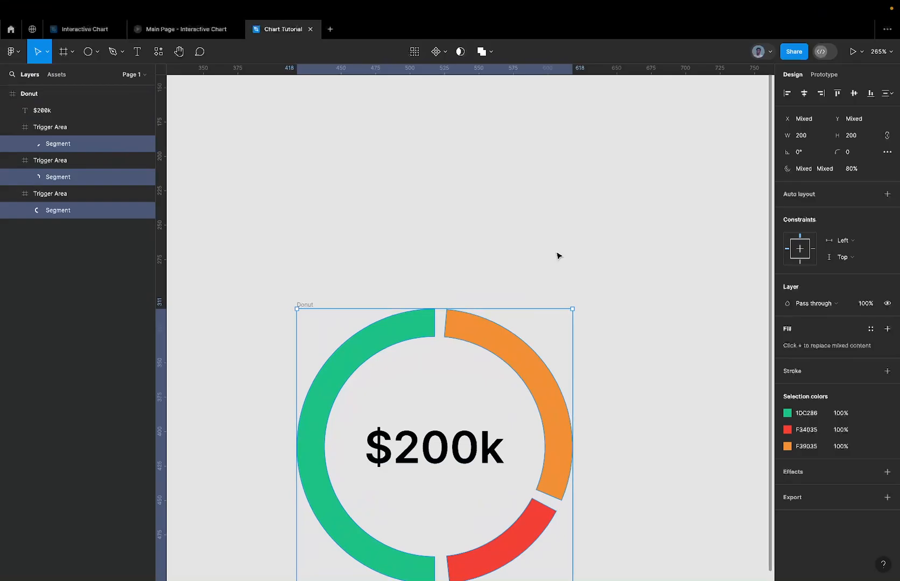
click(855, 153)
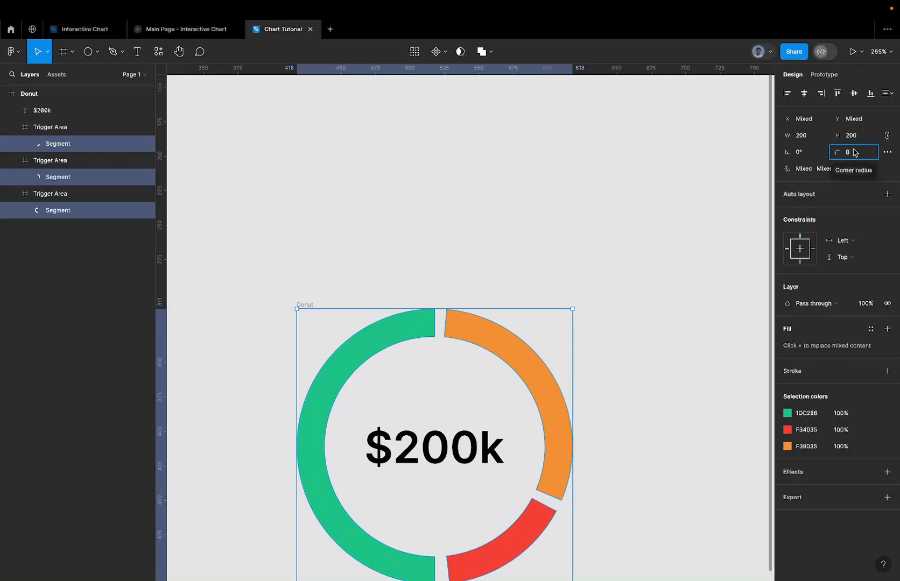
text(4)
key(Return)
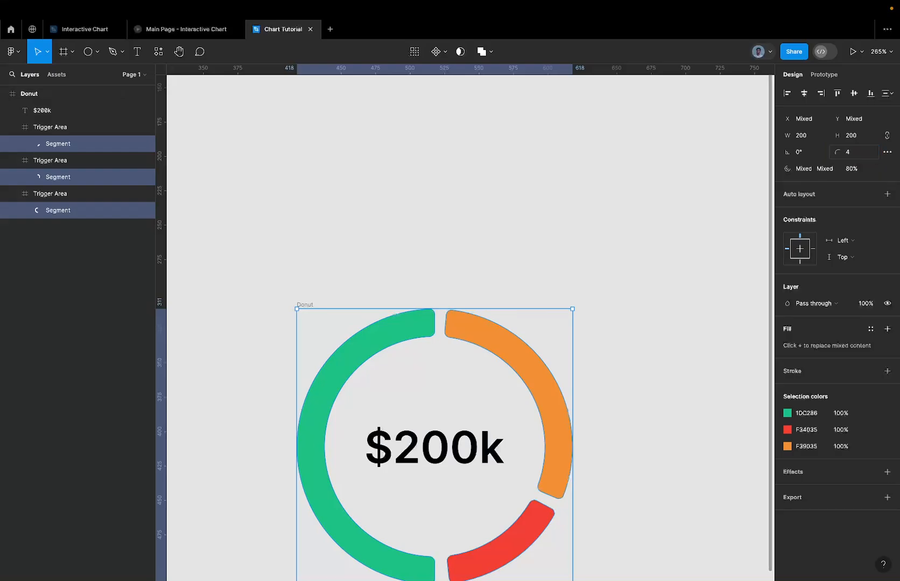
scroll(558, 272, down, 5)
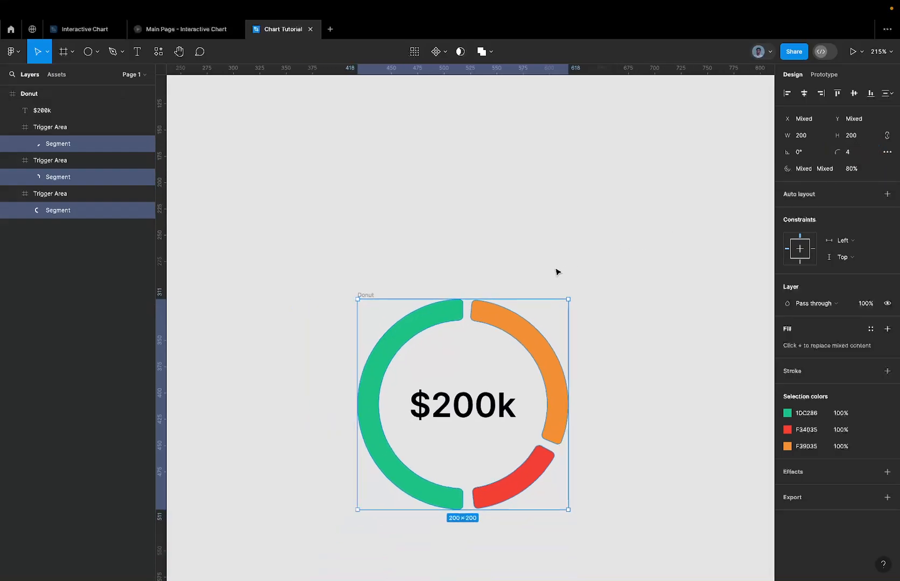
click(616, 233)
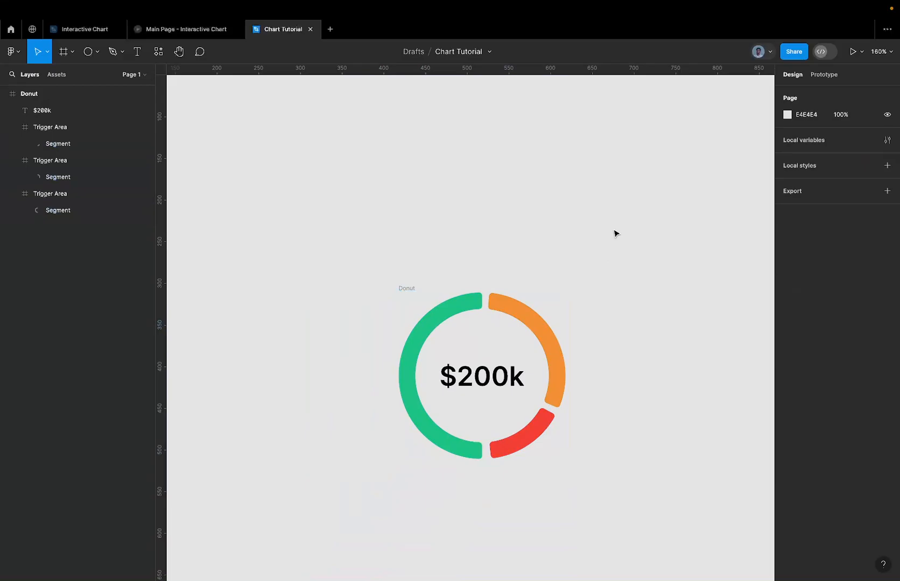
Try moving the $200k label out of the donut onto the empty canvas, and undo the move
click(472, 388)
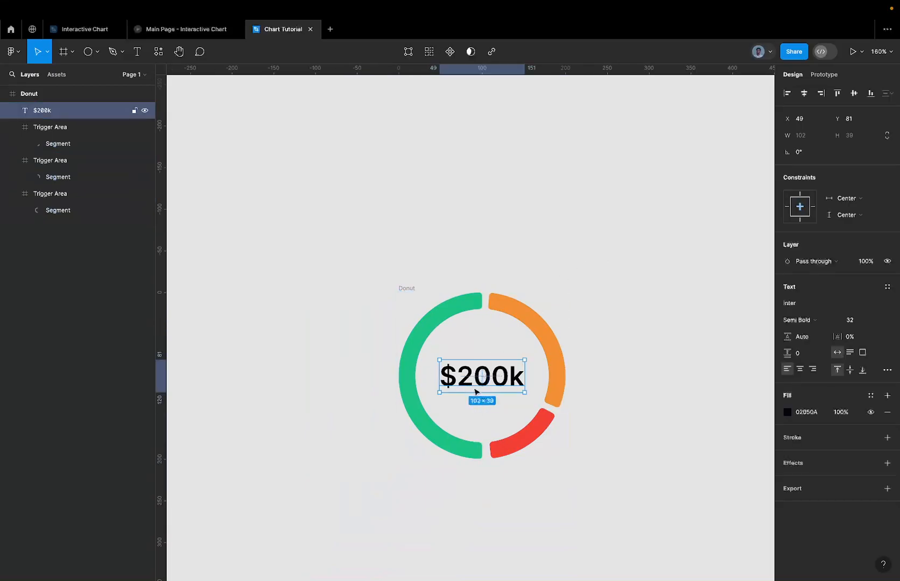
drag(476, 392, 256, 260)
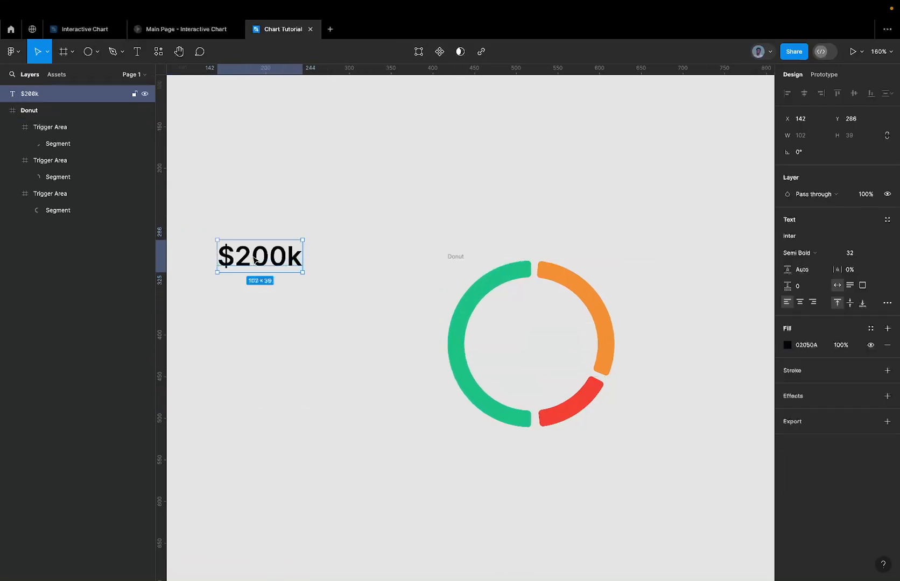
scroll(287, 255, left, 4)
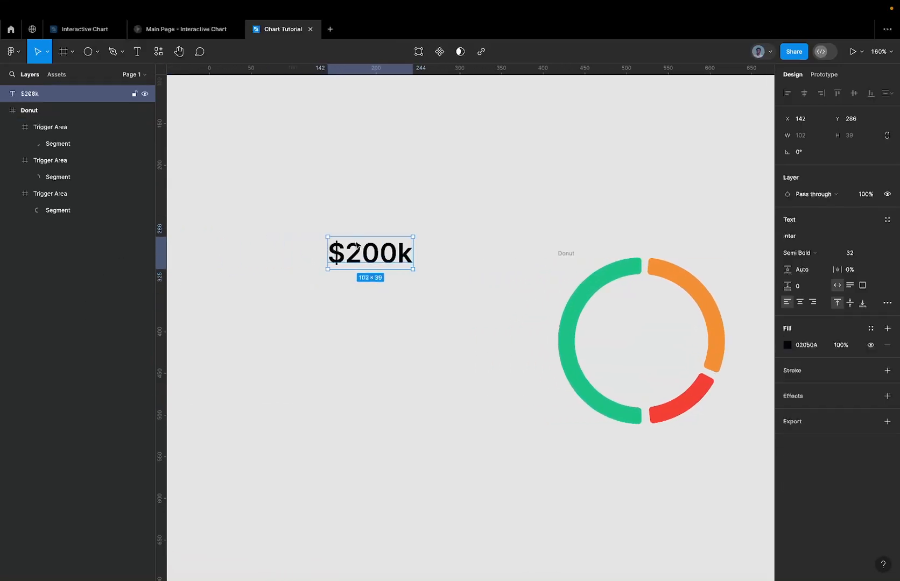
key(ctrl+z)
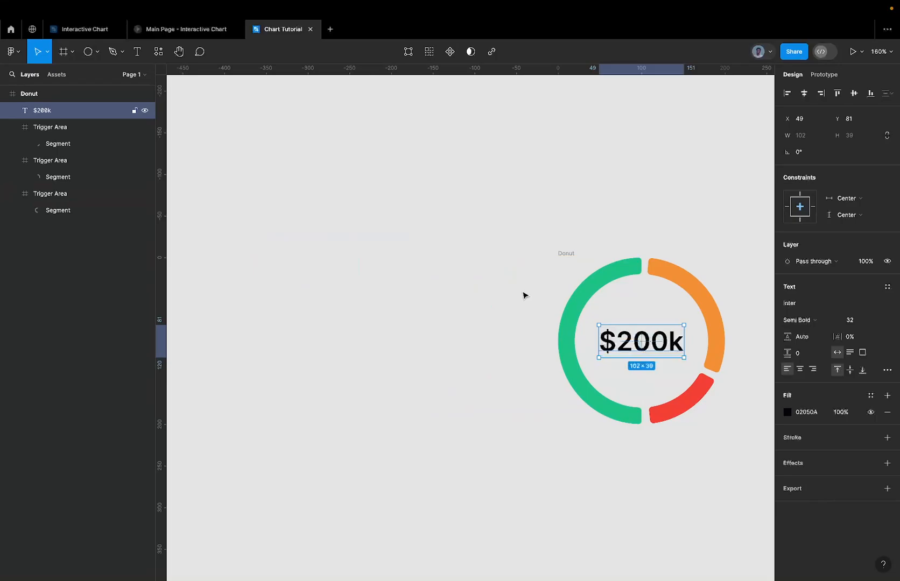
Set the $200k label's font size to 28, matching the $1.5M text in the Interactive Chart file, and center the label vertically
click(86, 30)
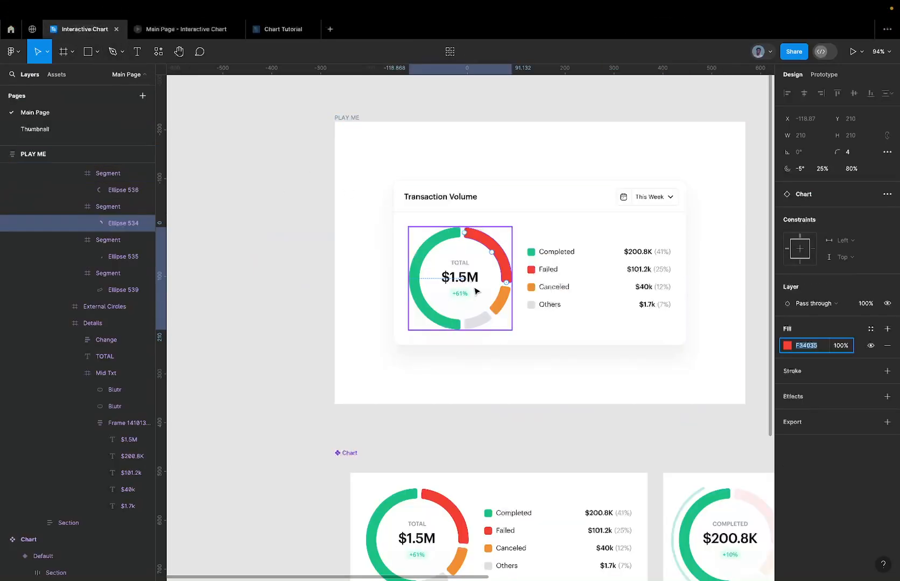
click(459, 277)
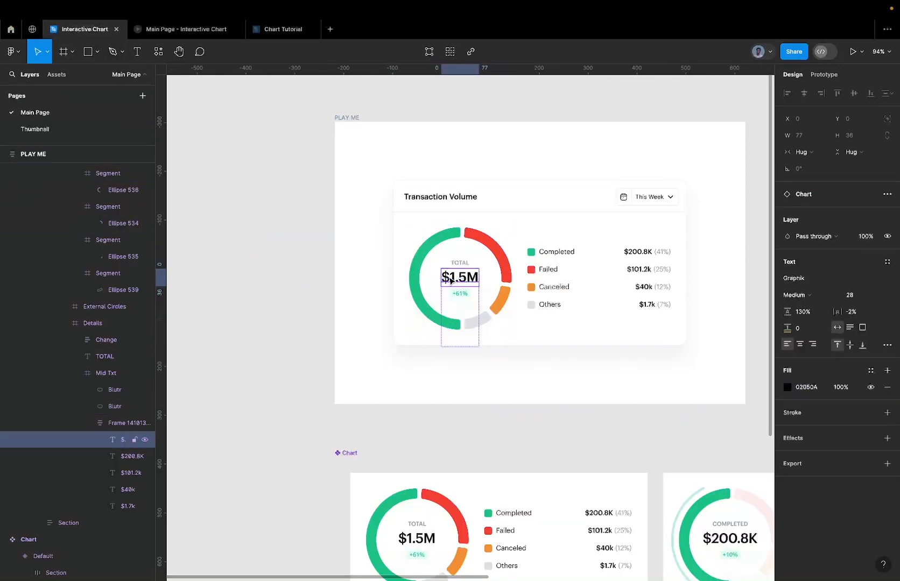
click(290, 30)
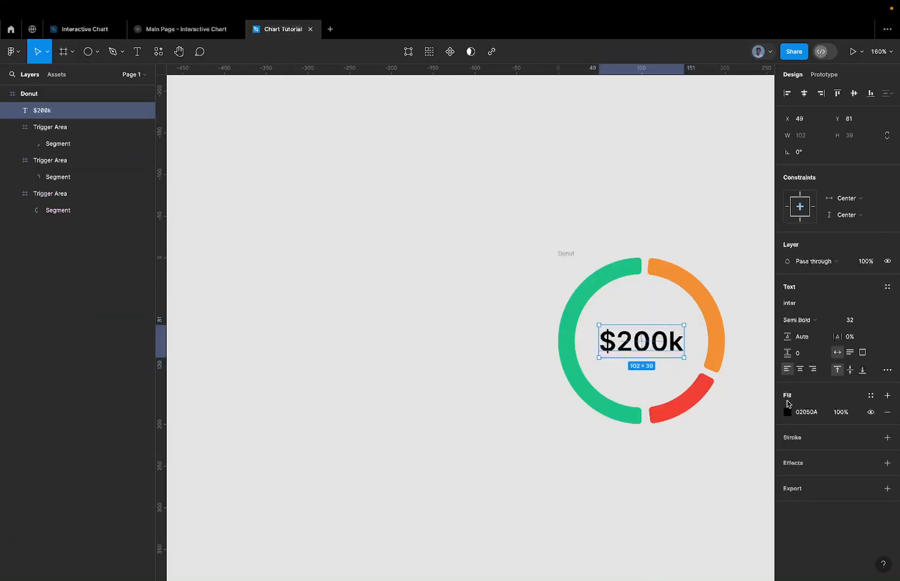
click(855, 322)
key(Return)
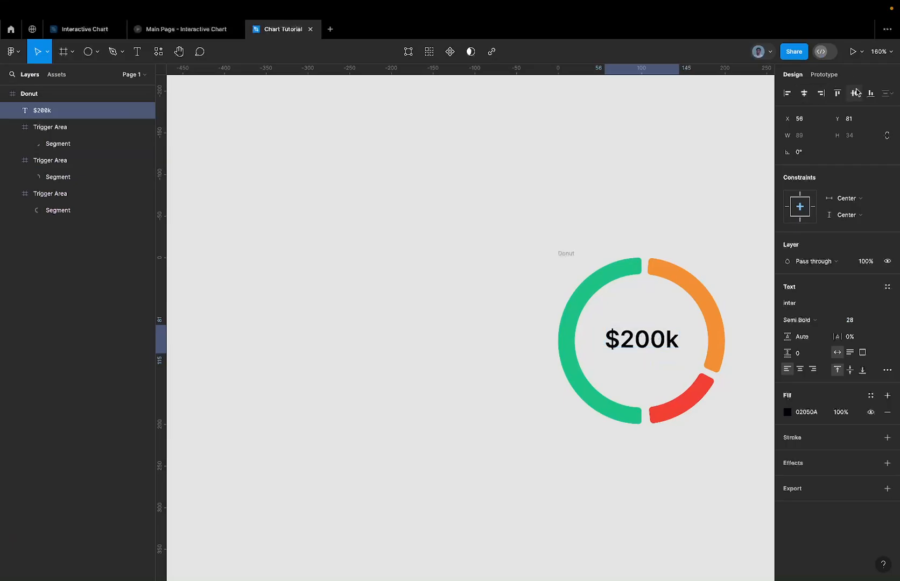
click(856, 92)
scroll(635, 342, up, 3)
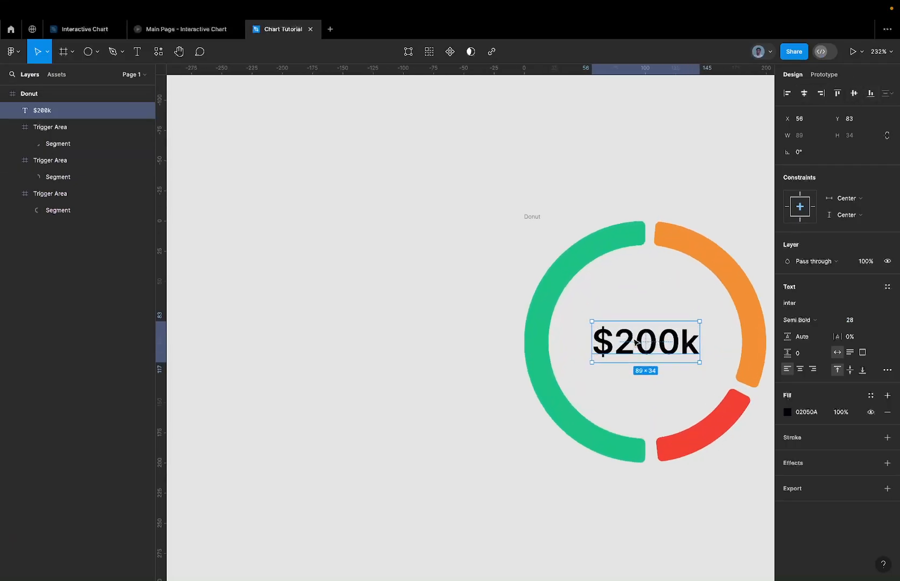
Set the $200k label's vertical trim to Cap height to baseline, undoing and reapplying it to compare the text bounds
click(887, 370)
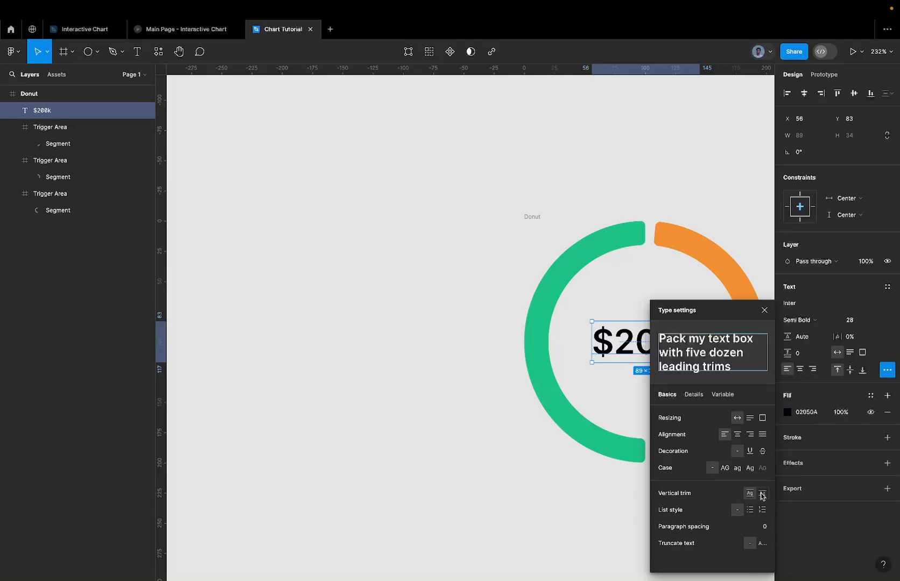
scroll(508, 357, right, 5)
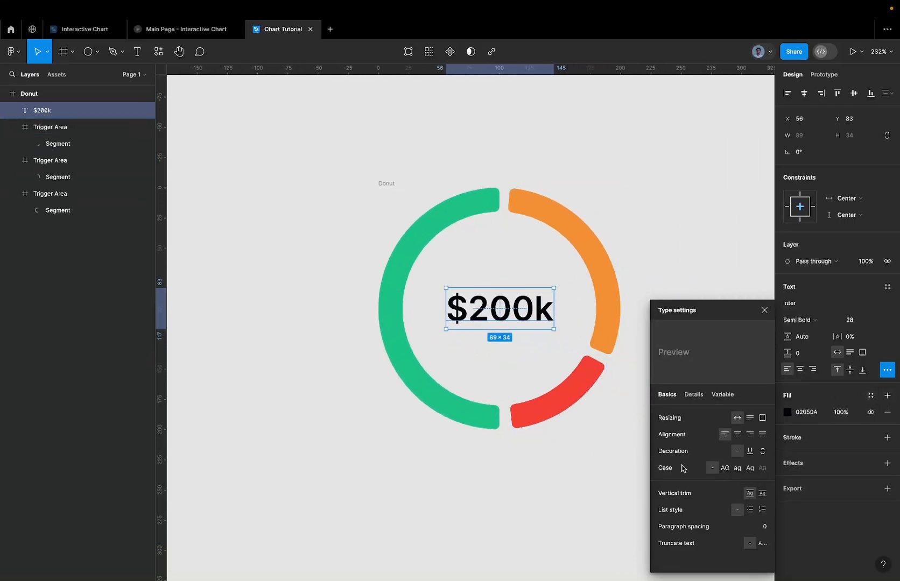
click(763, 500)
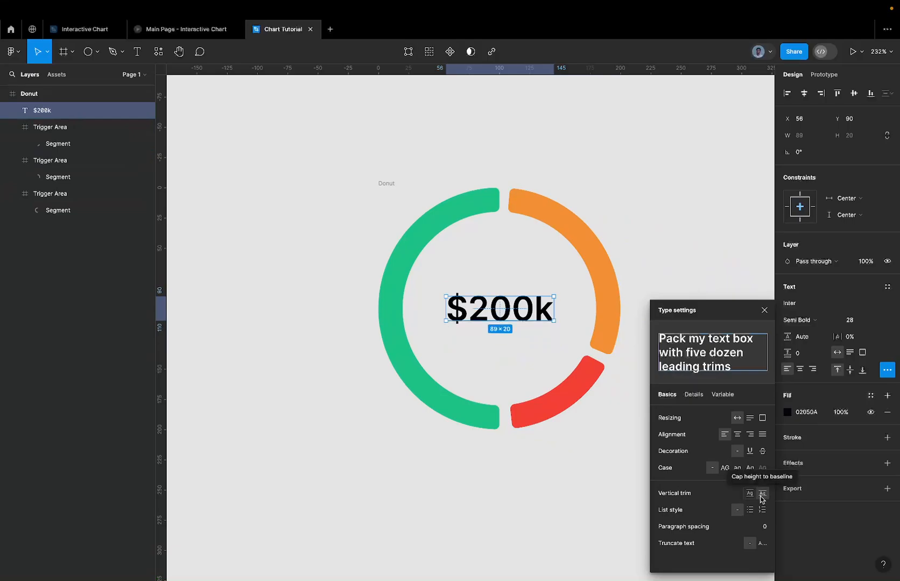
scroll(487, 306, up, 3)
key(ctrl+z)
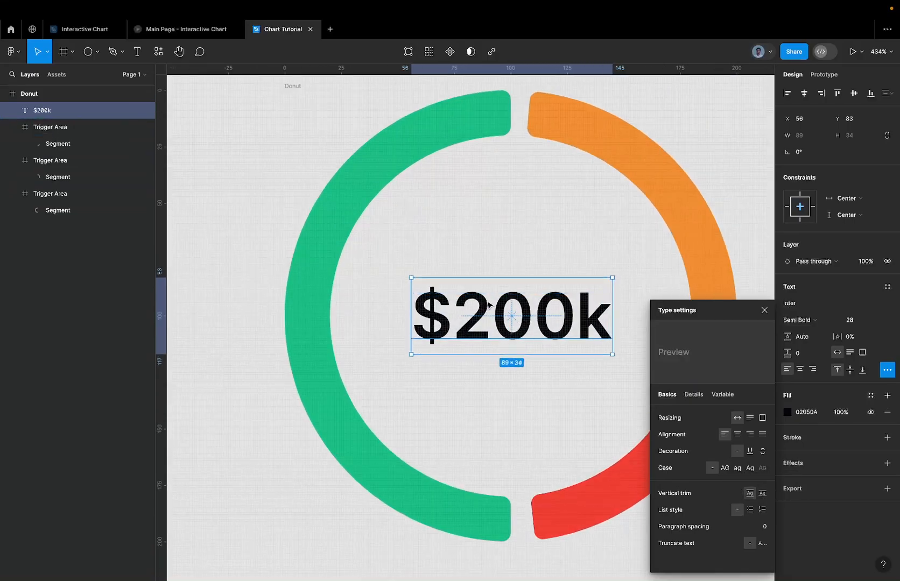
scroll(487, 305, up, 5)
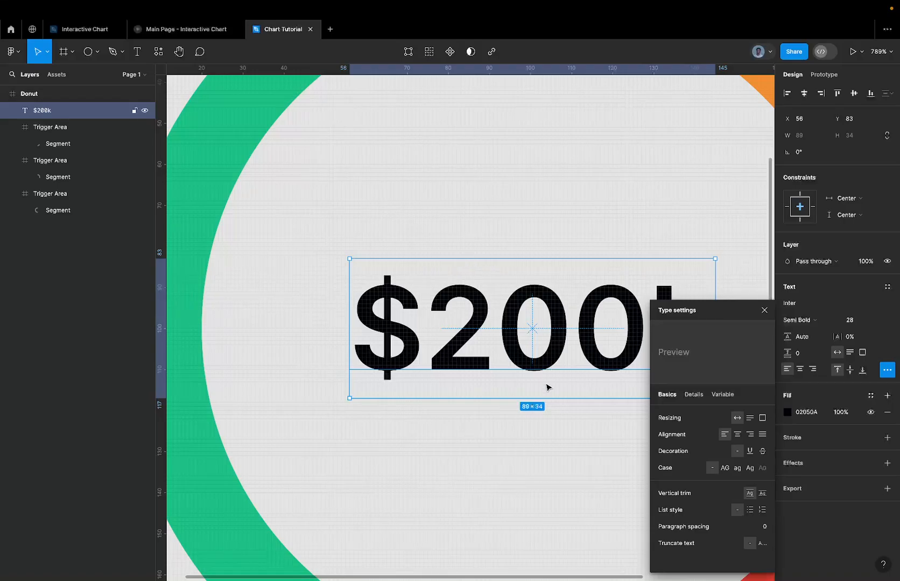
click(762, 493)
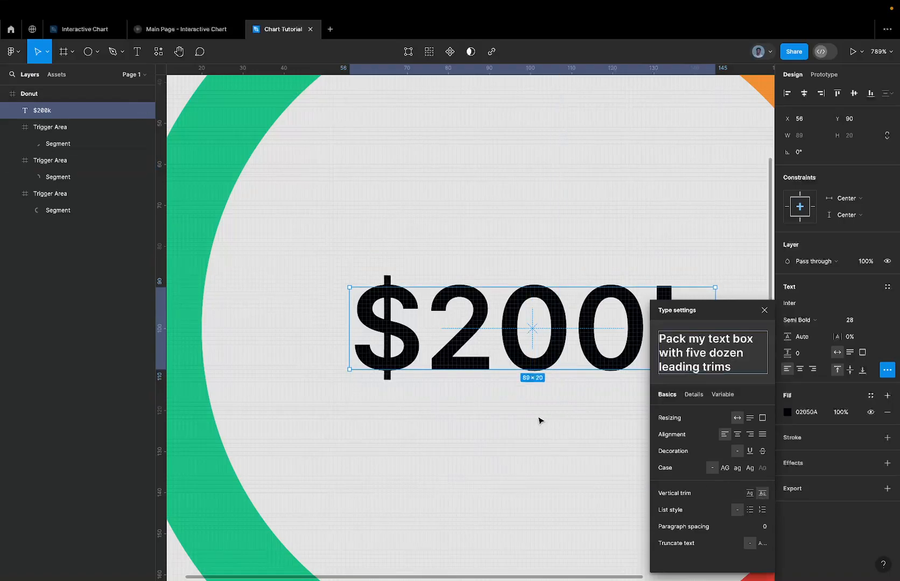
scroll(540, 421, right, 2)
scroll(539, 420, down, 1)
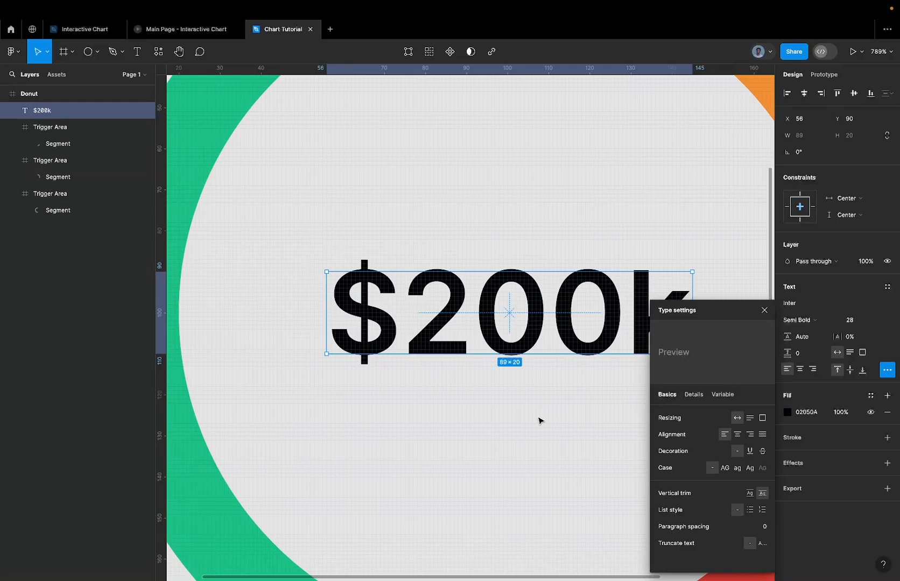
Undo the $200k label's cap-height vertical trim and close its type settings
key(super+z)
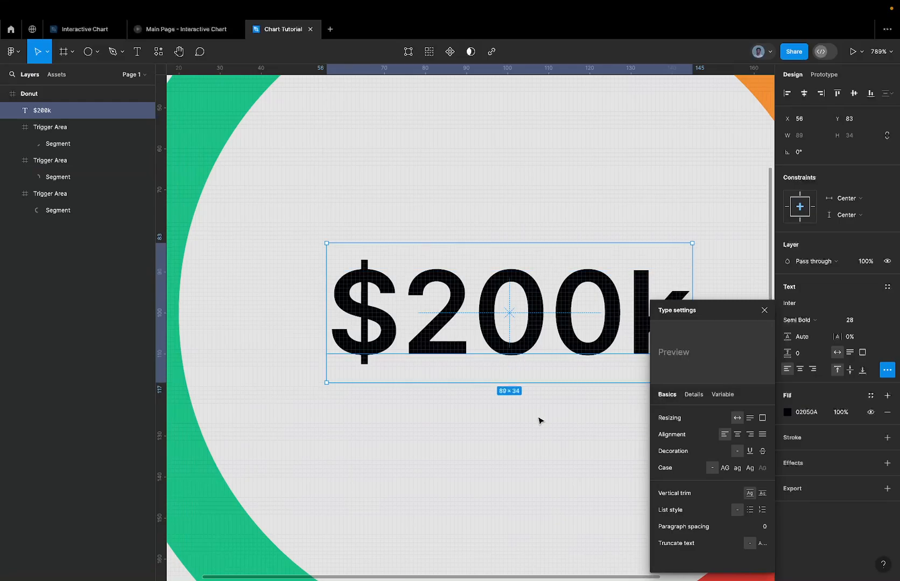
scroll(476, 358, down, 5)
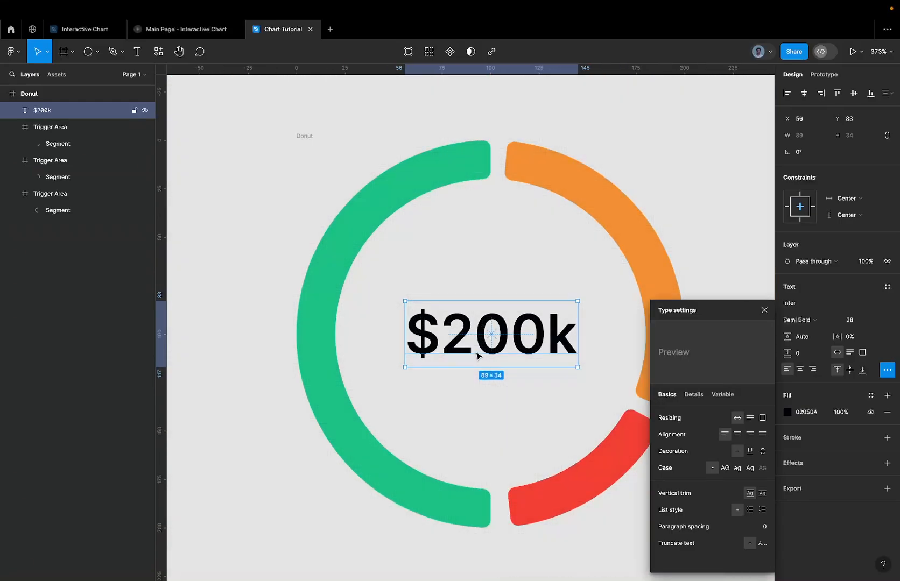
click(764, 310)
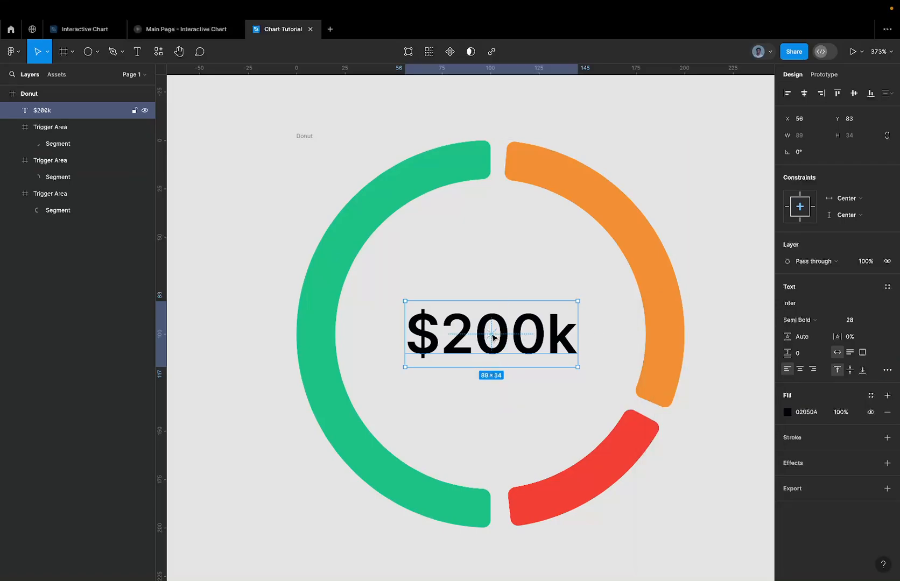
Duplicate the $200k label directly above itself and change the copy's text to TOTAL
alt+drag(493, 336, 494, 272)
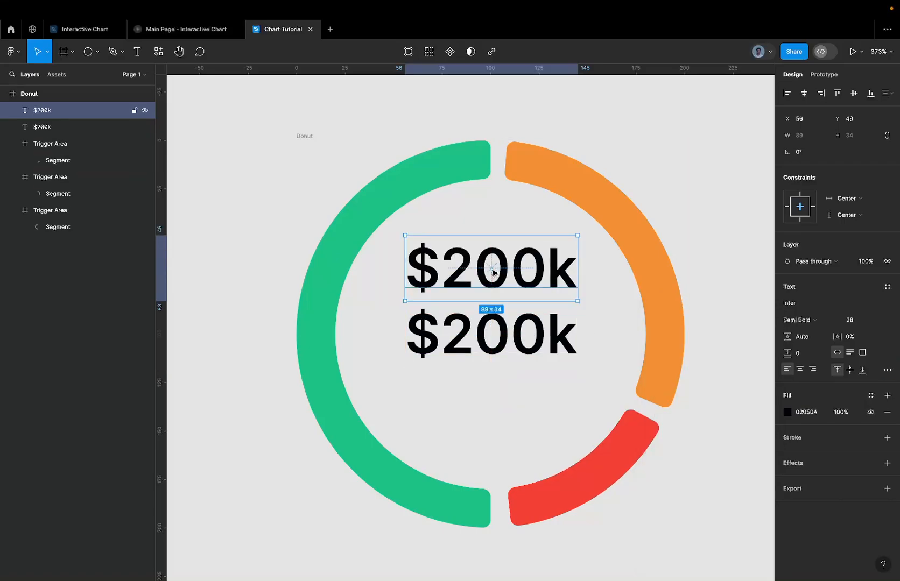
double_click(493, 271)
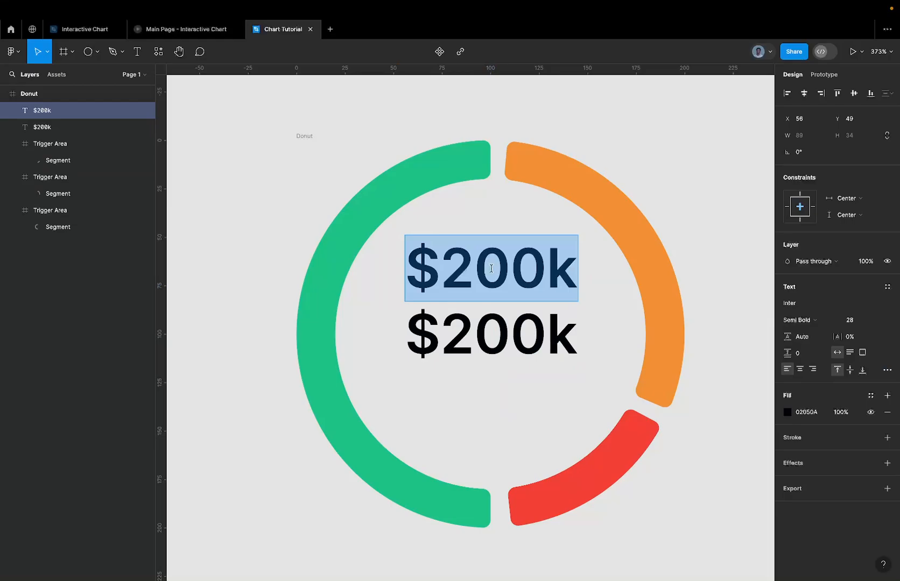
text(Total)
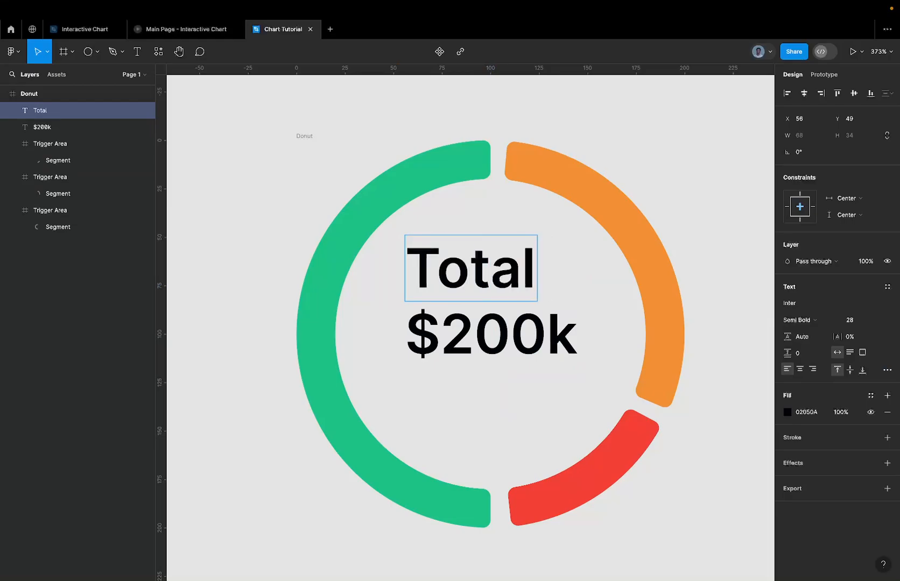
key(ctrl+a)
text(TOTAL)
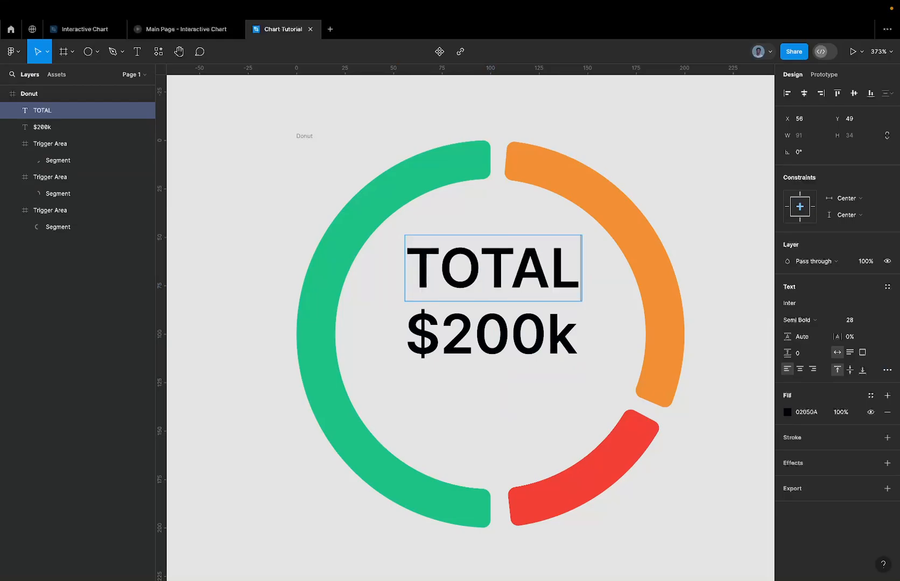
key(Escape)
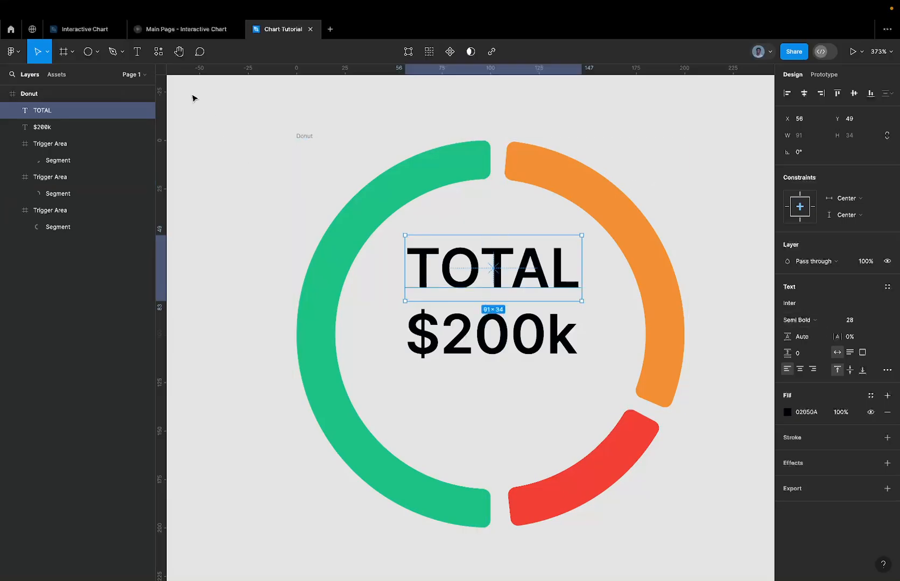
Give the TOTAL label the grey fill 91979E copied from the Interactive Chart file's TOTAL text, and set its font size to 12
click(84, 30)
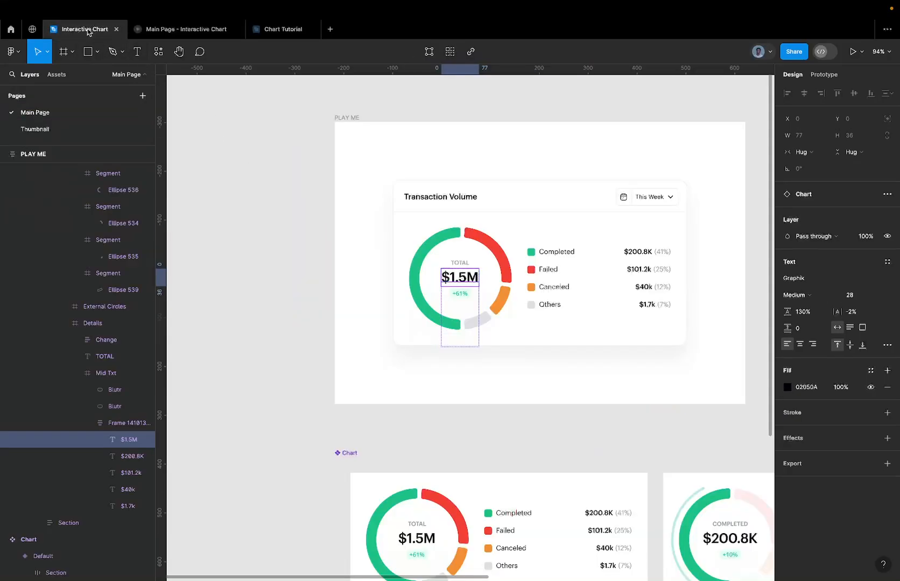
click(457, 262)
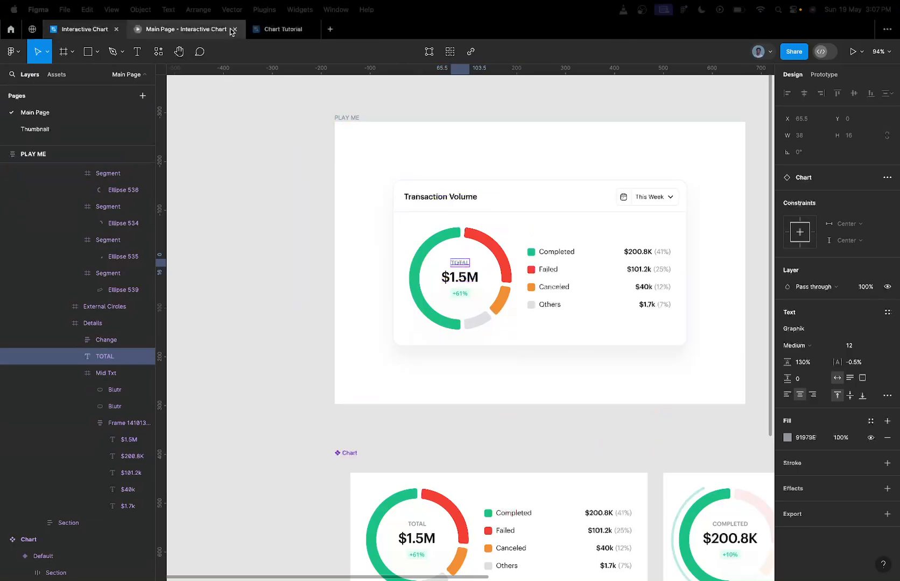
click(801, 436)
key(ctrl+c)
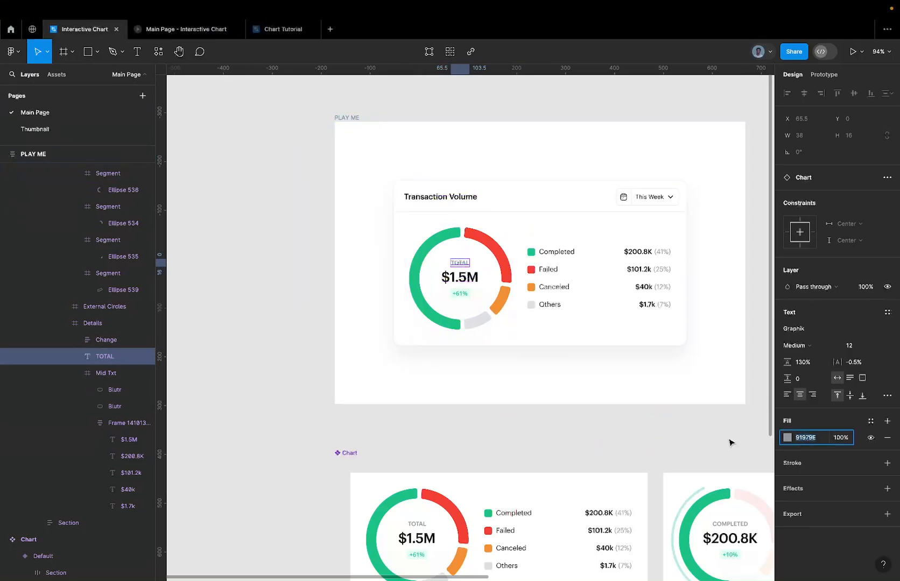
click(283, 29)
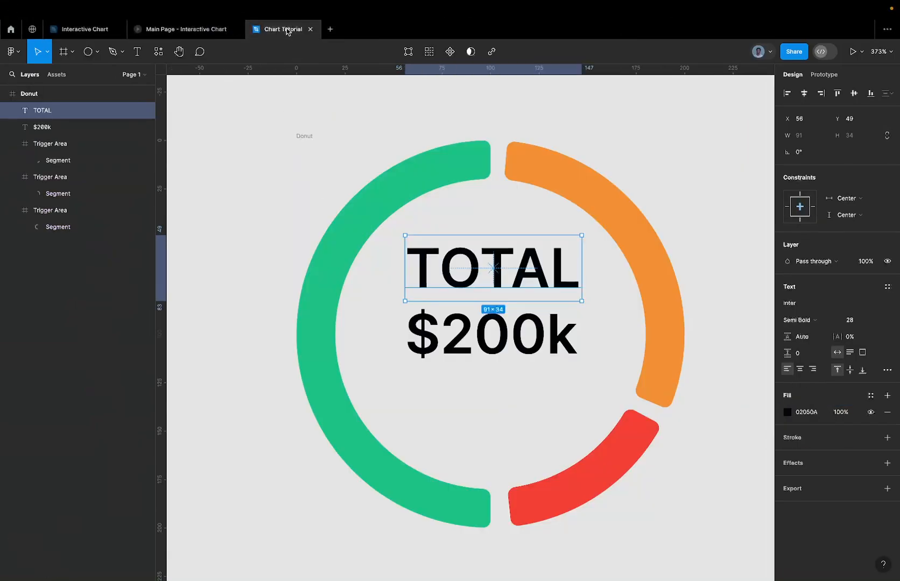
click(813, 414)
key(ctrl+v)
key(Return)
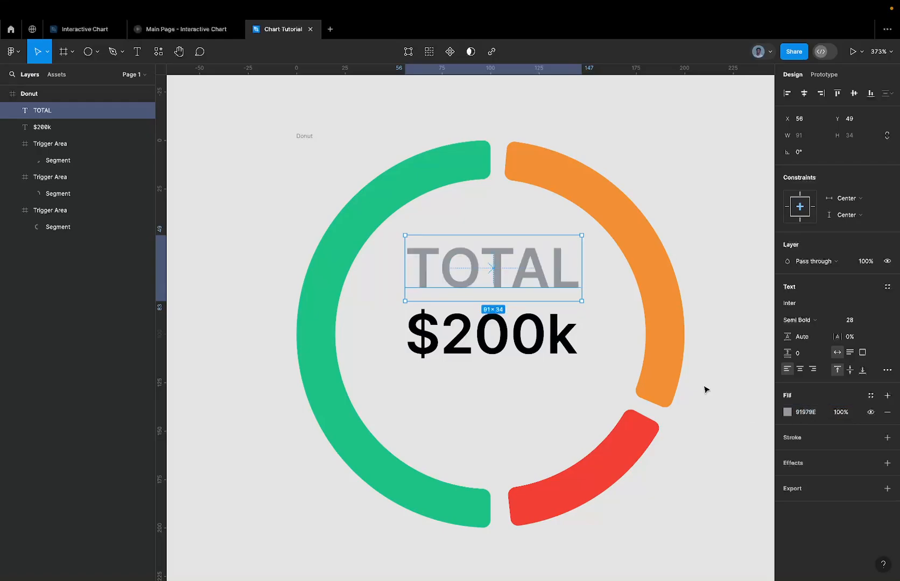
click(856, 321)
key(Return)
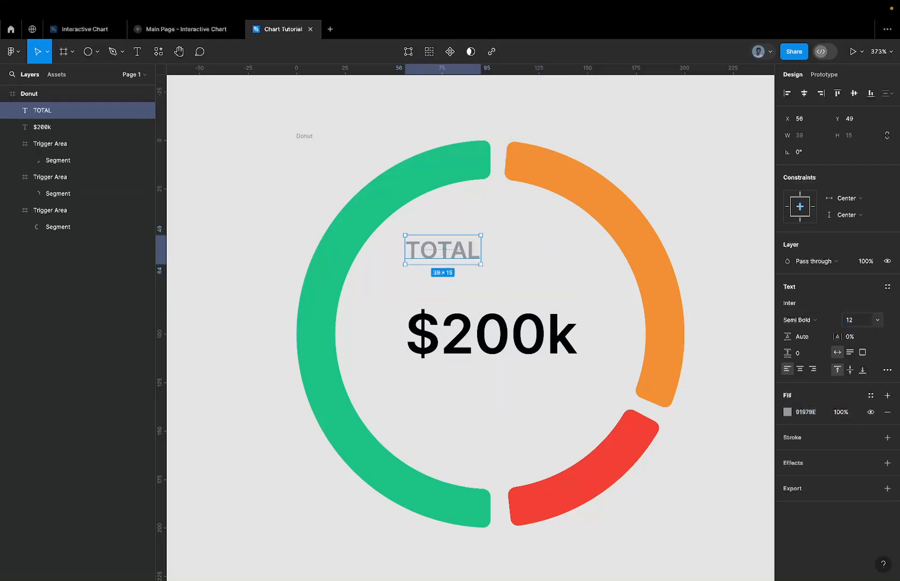
Center the TOTAL label in the Donut frame and move it up to Y 71, just above $200k
click(853, 93)
click(803, 93)
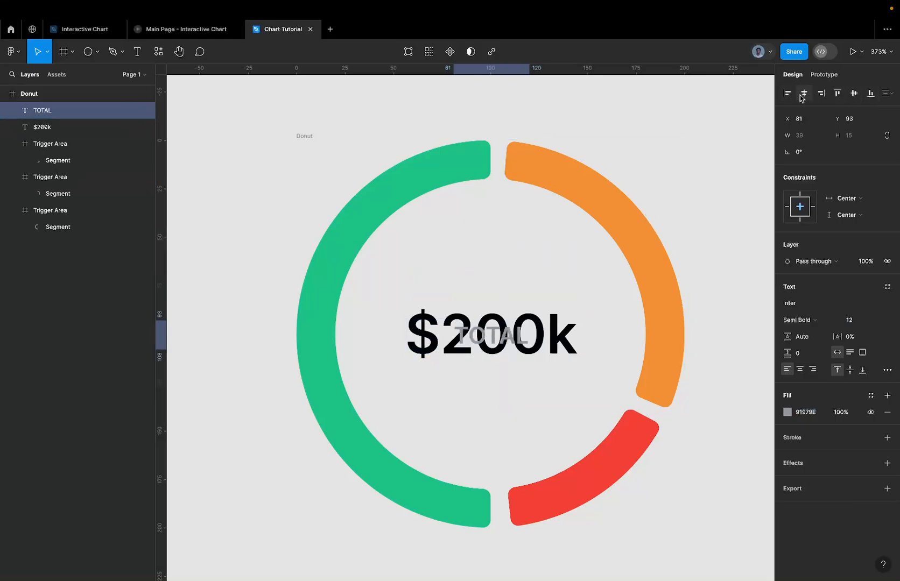
key(shift+Up)
key(shift+Up)
key(Up)
key(Up)
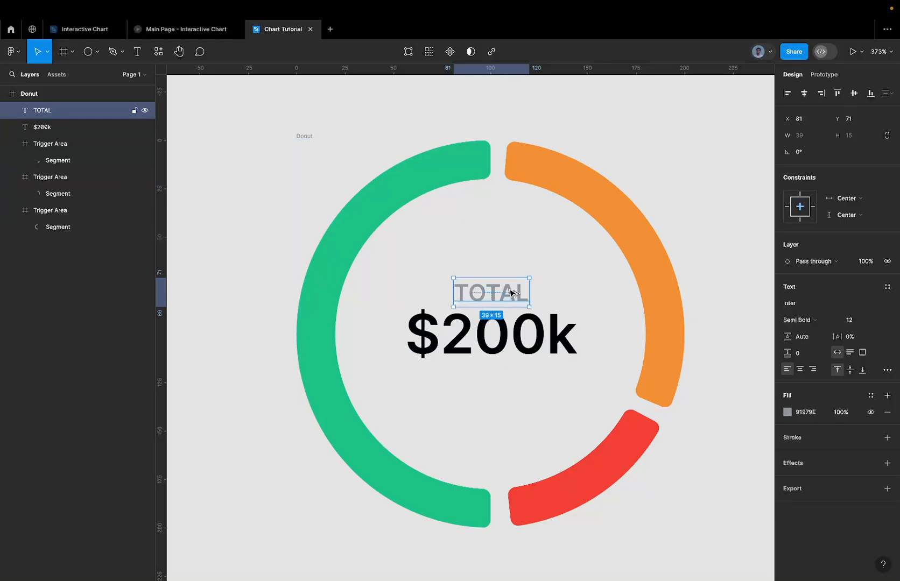
Duplicate the TOTAL label below $200k at Y 117, and inspect the +61% badge in the Interactive Chart file for reference
alt+drag(511, 292, 509, 380)
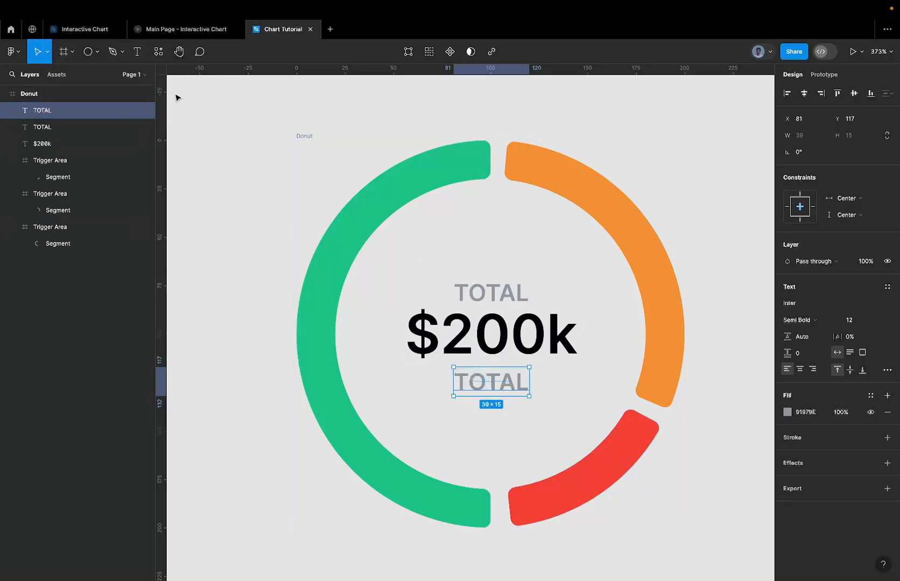
click(85, 29)
double_click(458, 296)
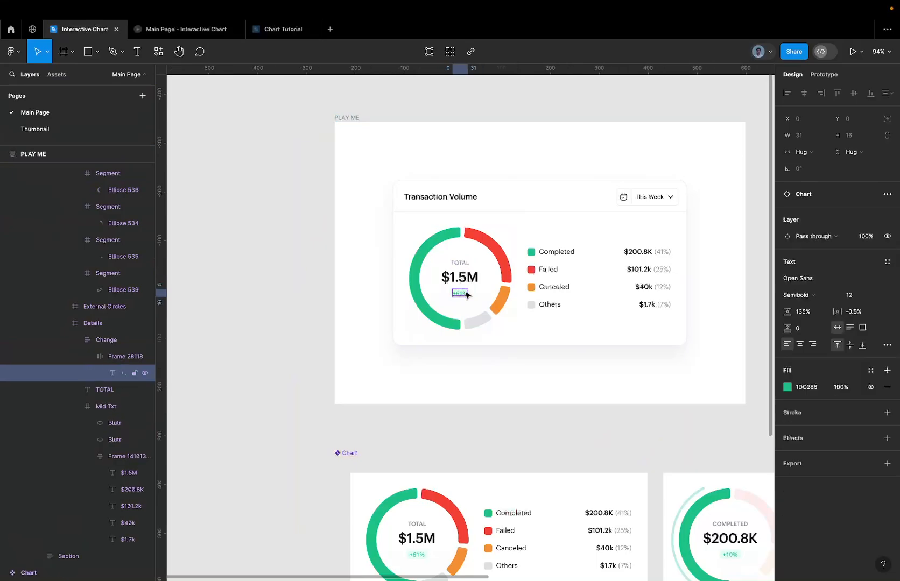
scroll(458, 297, up, 5)
click(457, 264)
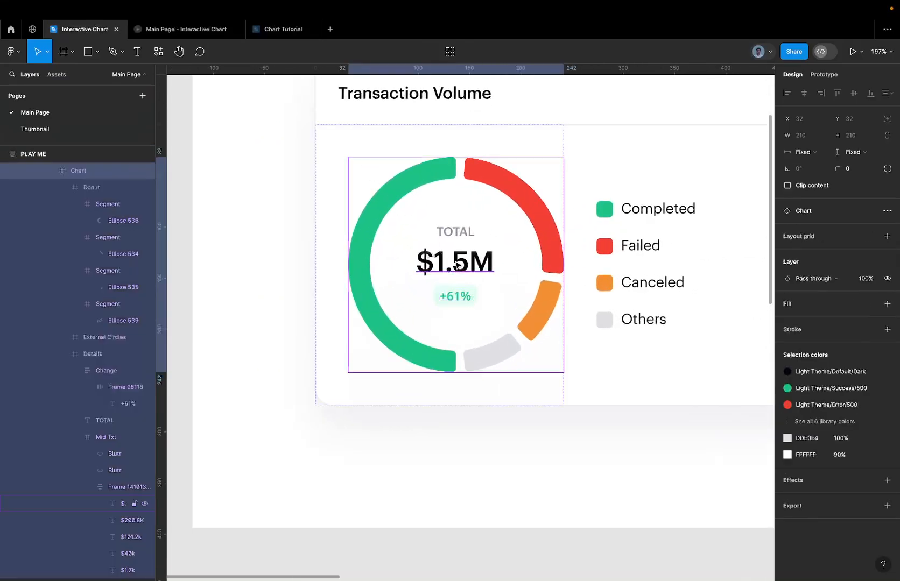
super+click(457, 264)
click(457, 302)
click(282, 29)
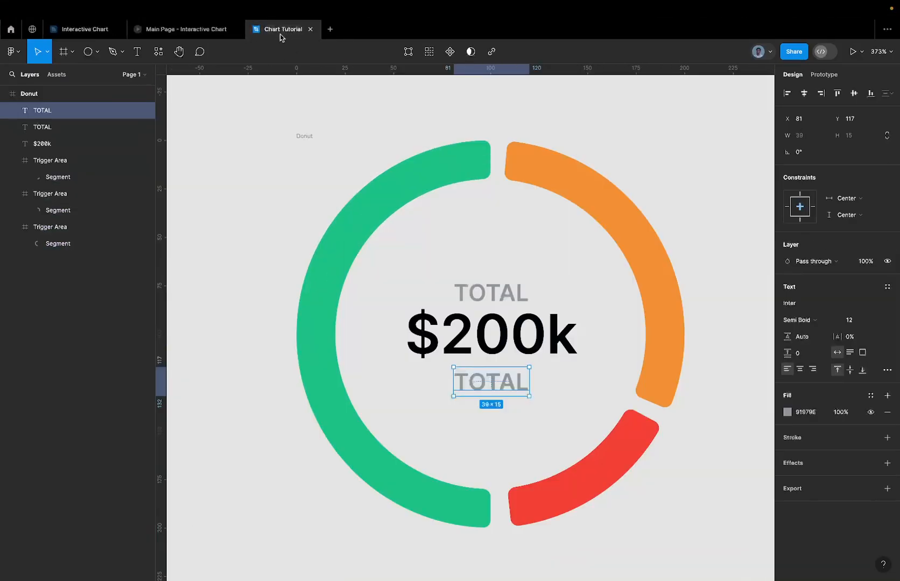
Change the lower TOTAL copy's text to +20% and set its font weight to Medium
key(Return)
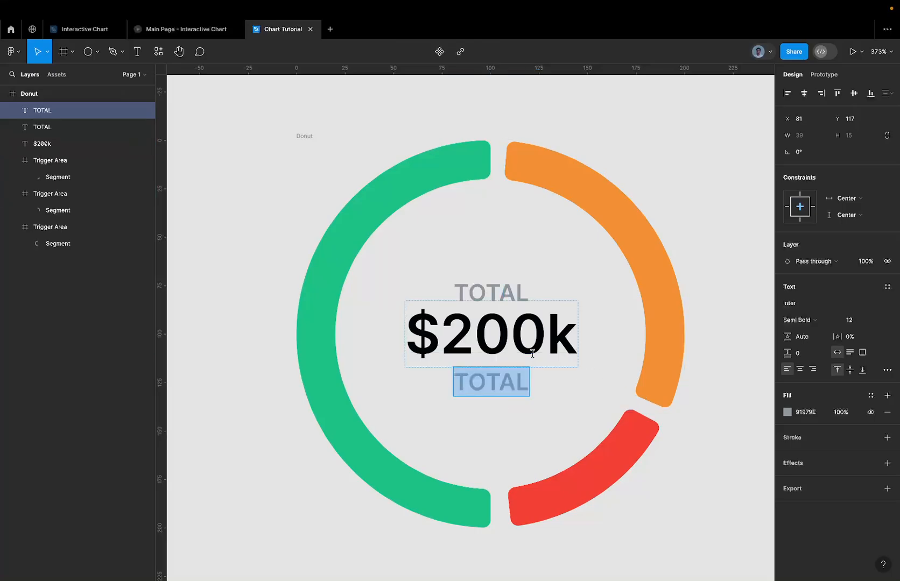
text(-)
key(BackSpace)
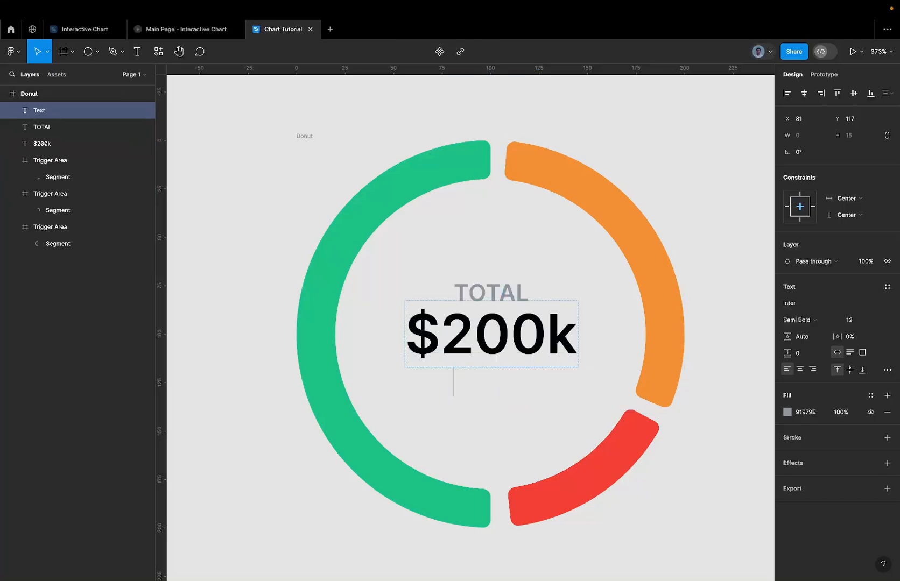
text(+20%)
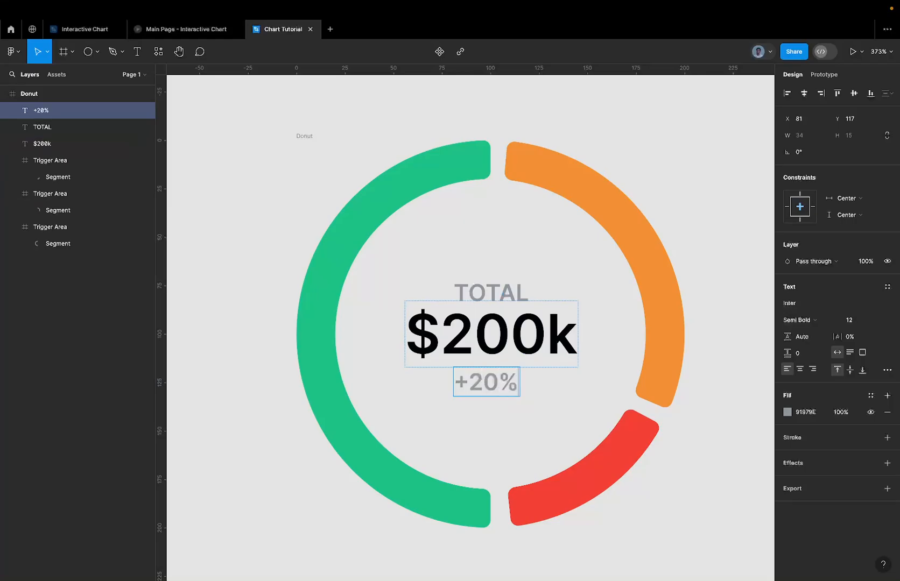
key(Escape)
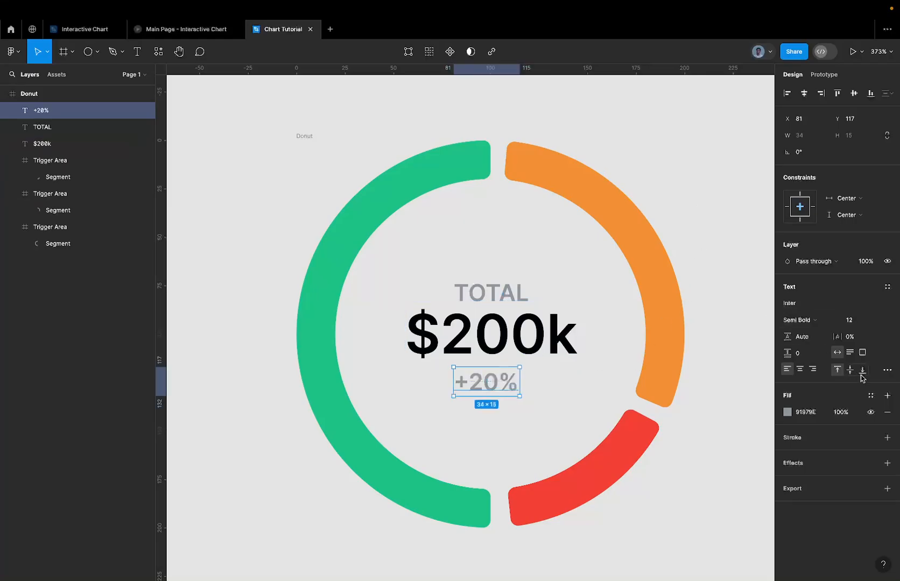
click(801, 320)
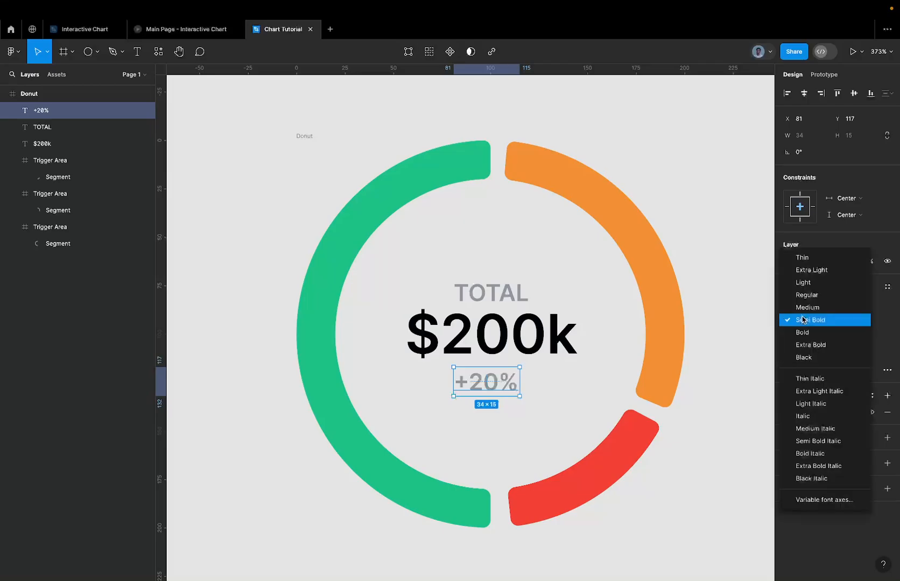
click(810, 308)
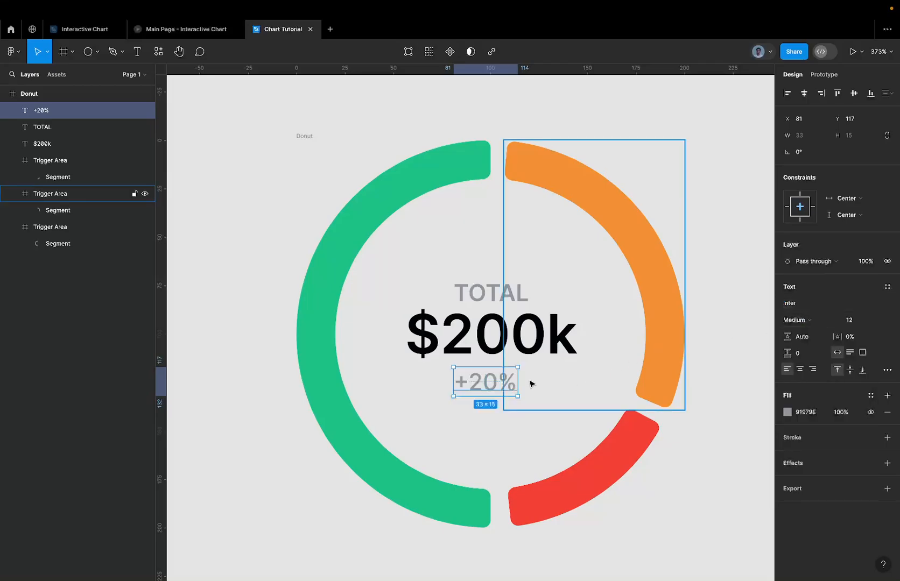
Wrap the +20% label in an auto layout frame, undoing and reapplying it once
key(shift+a)
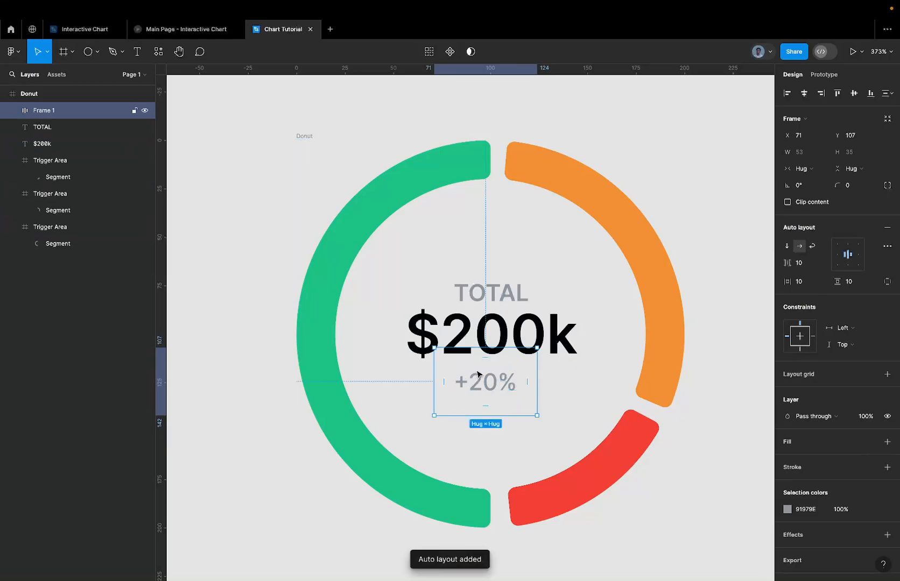
key(ctrl+z)
scroll(475, 371, up, 5)
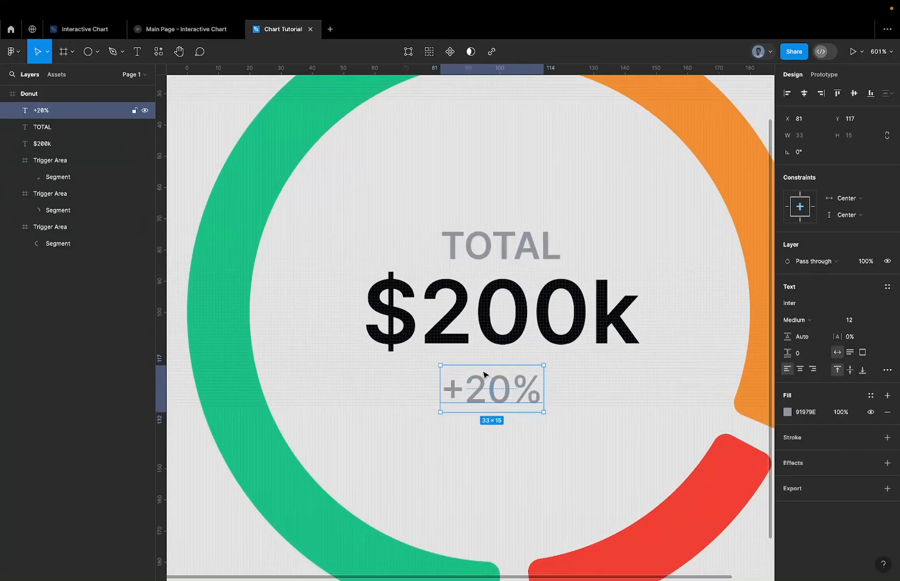
key(shift+a)
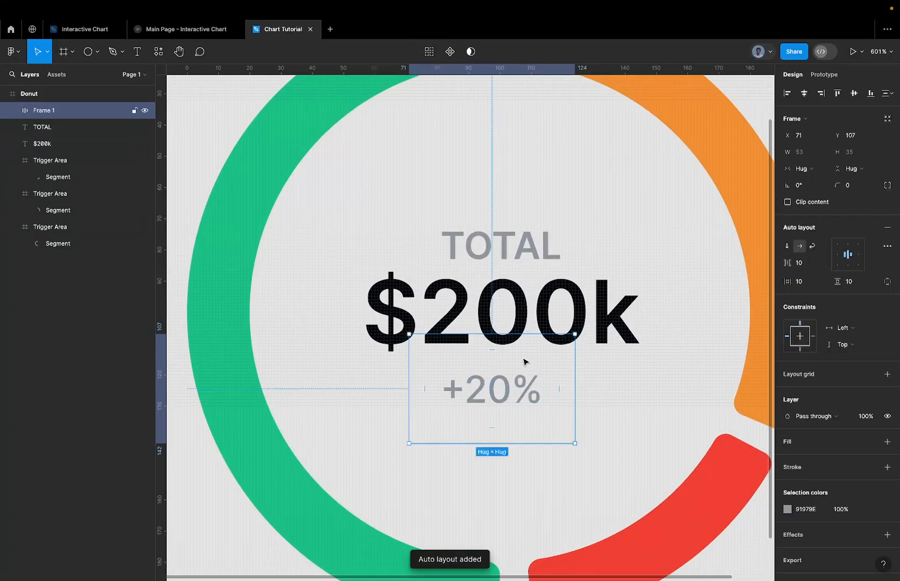
scroll(541, 339, down, 3)
scroll(541, 339, down, 1)
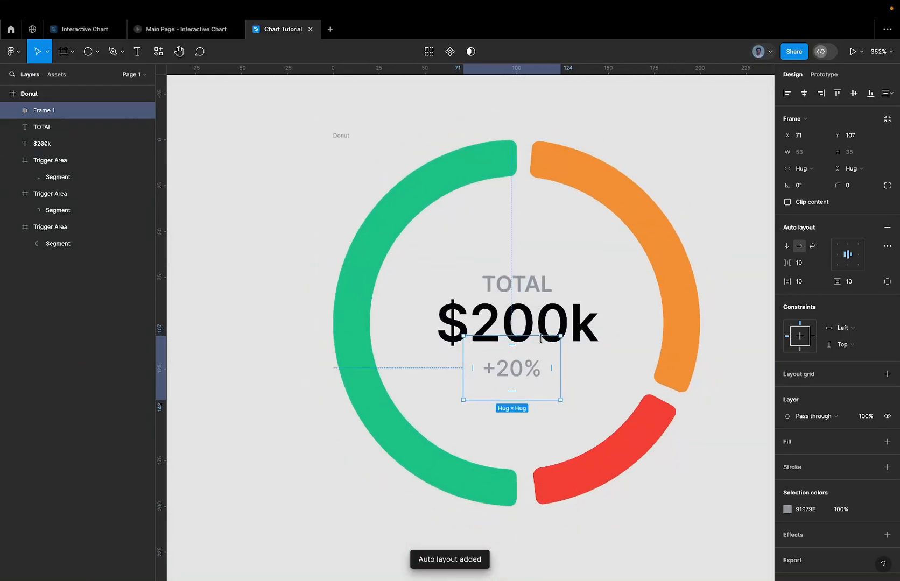
Try filling the +20% frame with green 1DC286 sampled from the donut segment and lightening the shade, and undo the fill
key(i)
click(379, 227)
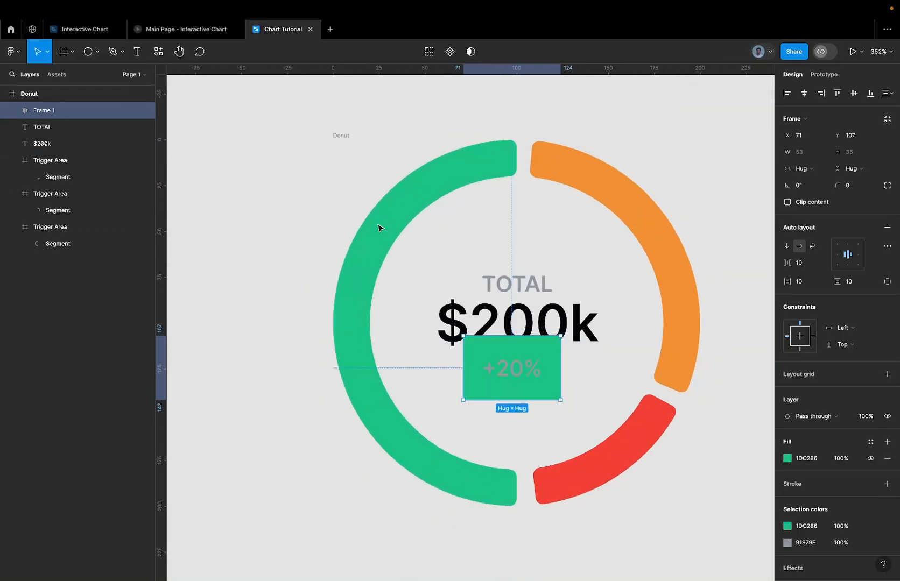
click(787, 459)
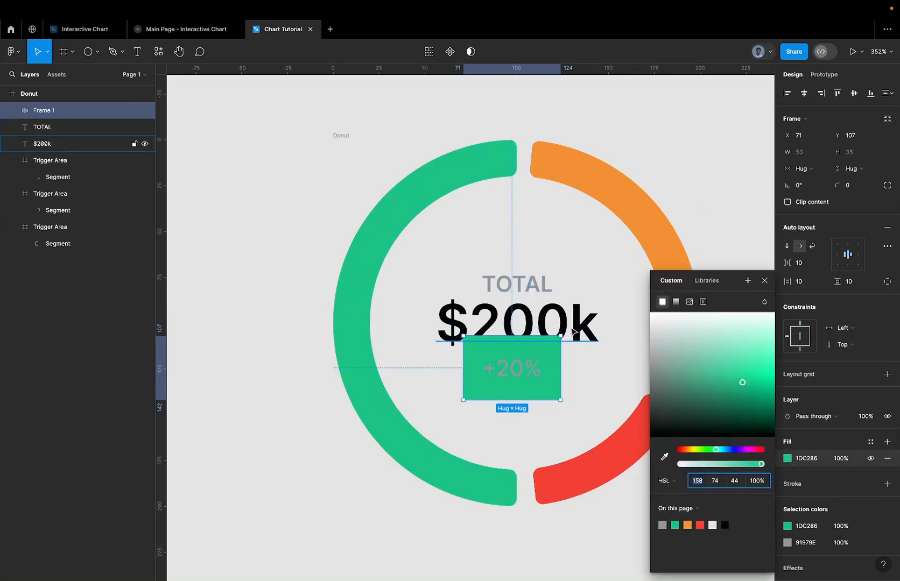
key(super+z)
key(super+shift+z)
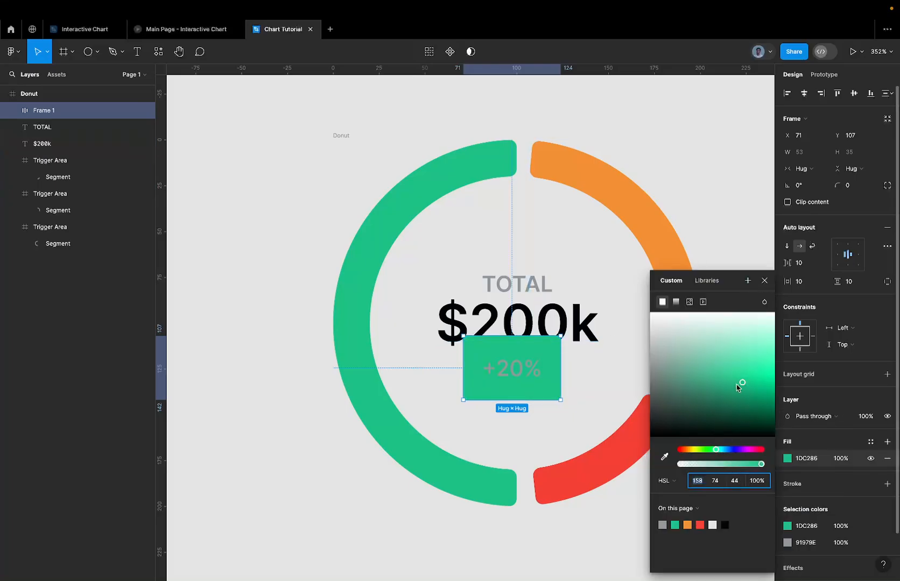
drag(744, 383, 699, 338)
key(super+z)
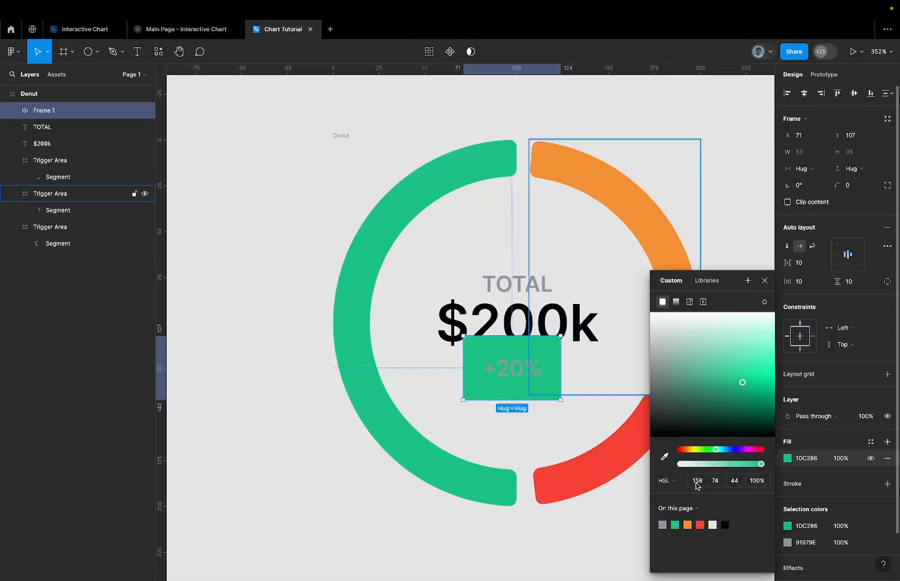
key(super+z)
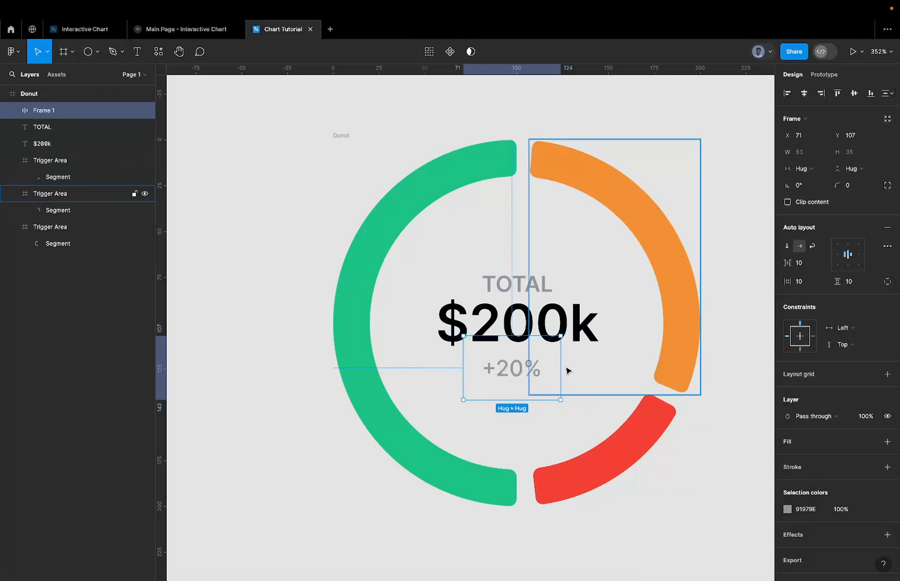
Copy the light green fill code E2FCF2 from the +61% badge in the Interactive Chart file
click(94, 29)
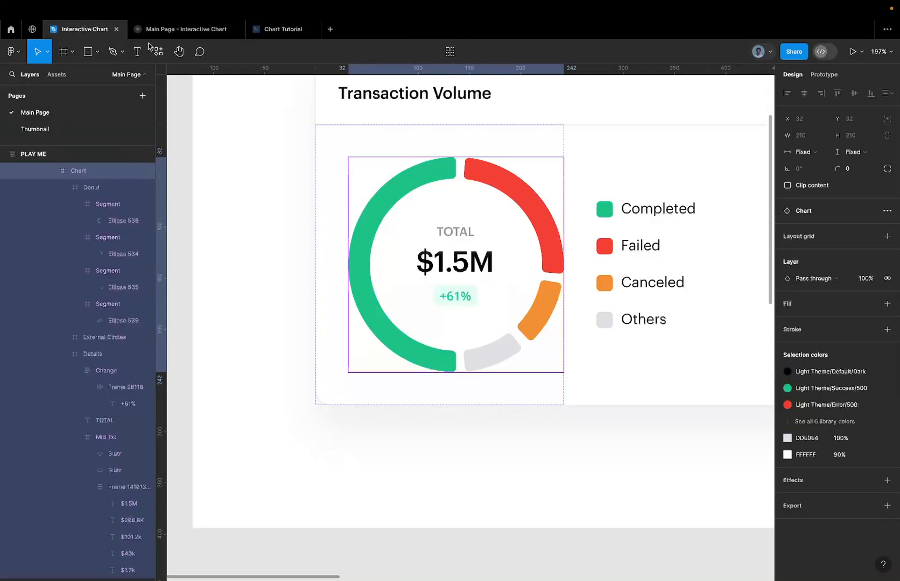
click(467, 269)
click(466, 296)
super+click(466, 296)
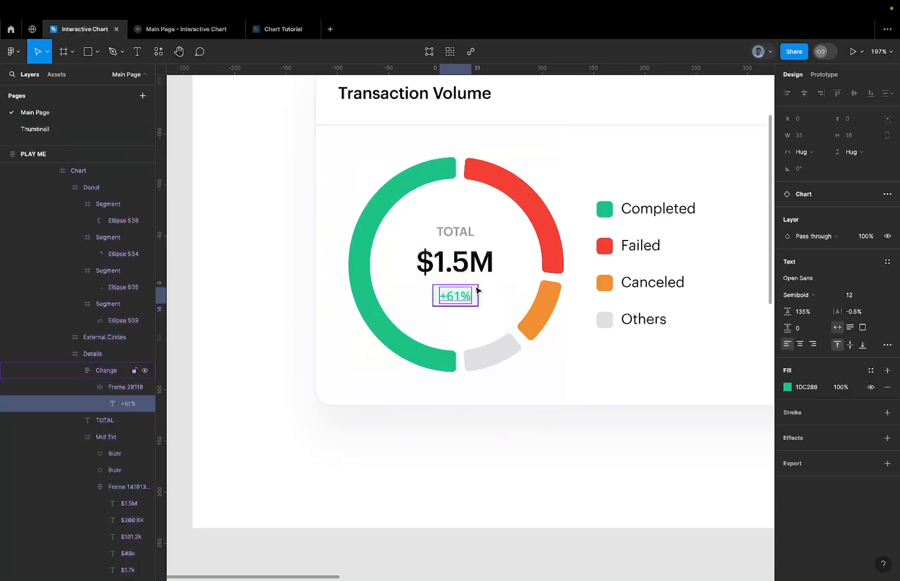
super+click(476, 289)
click(806, 467)
key(super+c)
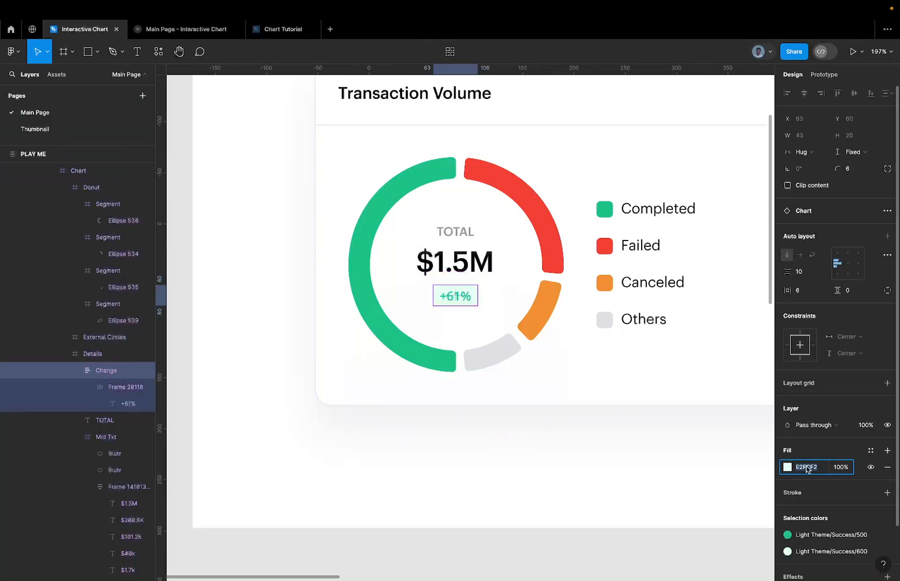
Add a fill to the +20% frame in the Chart Tutorial file and set its color to E2FCF2
click(271, 31)
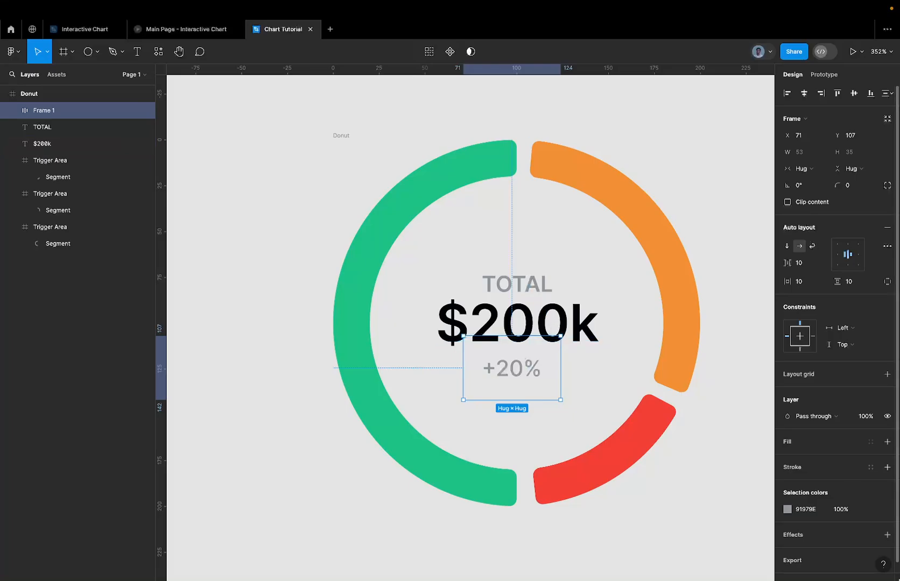
click(886, 441)
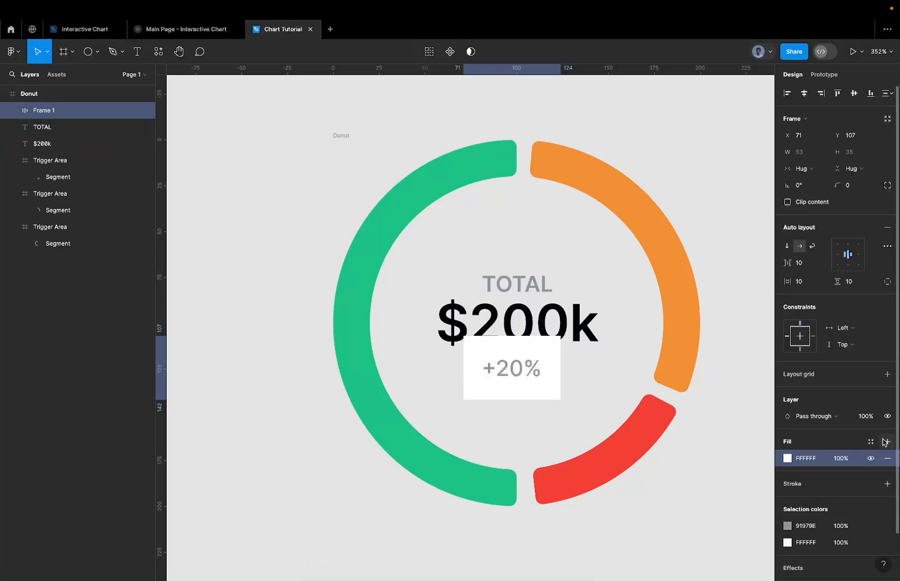
click(810, 458)
key(super+v)
key(Return)
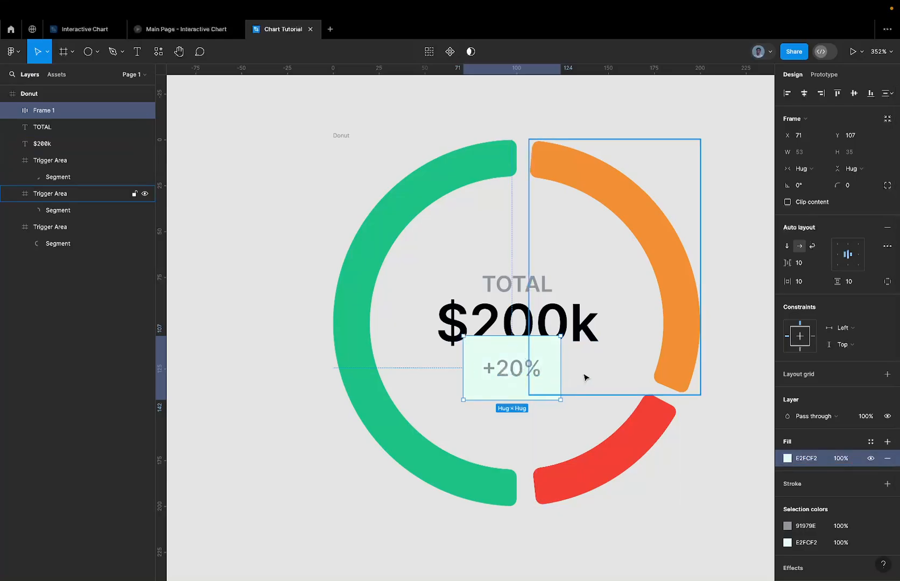
Color the +20% text green 1DC286 by sampling the green donut segment
double_click(538, 371)
key(i)
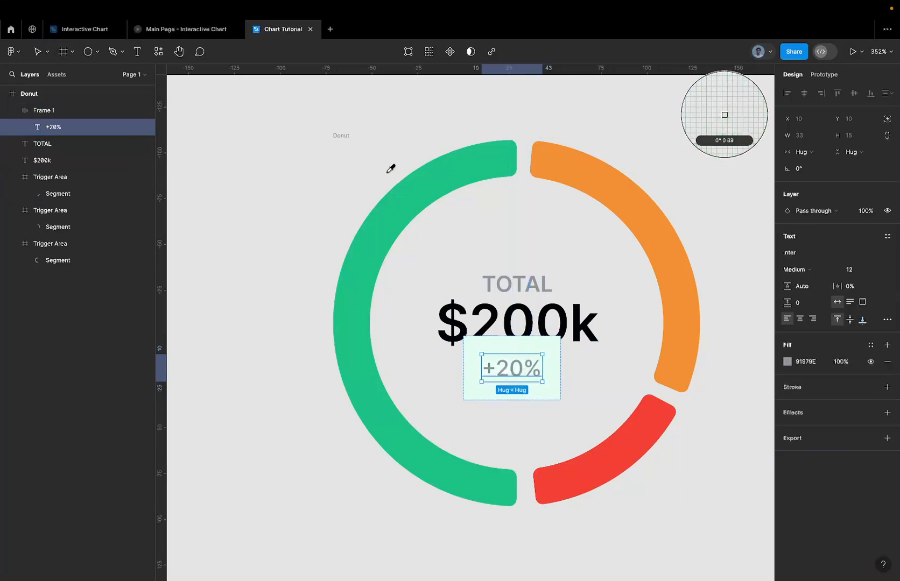
click(402, 214)
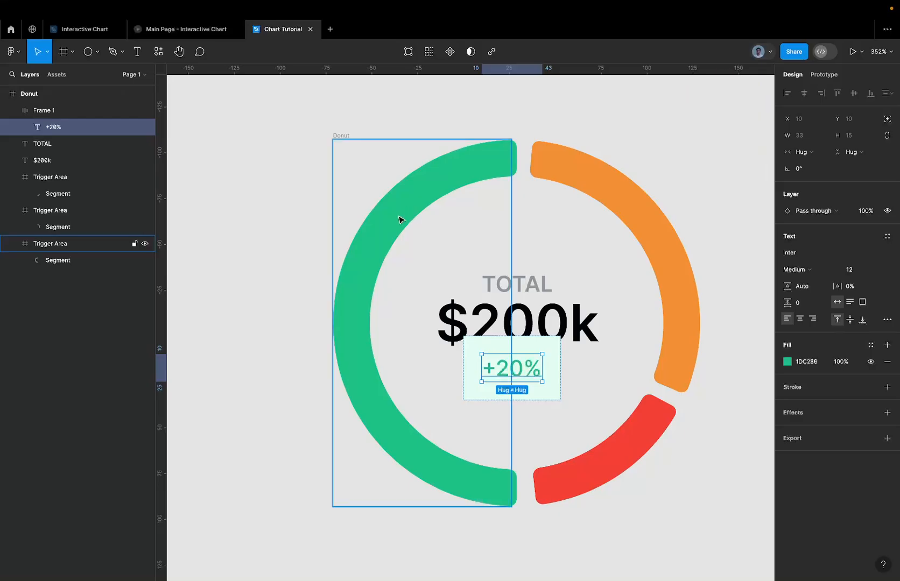
Set the +20% badge frame's corner radius to 999
click(546, 348)
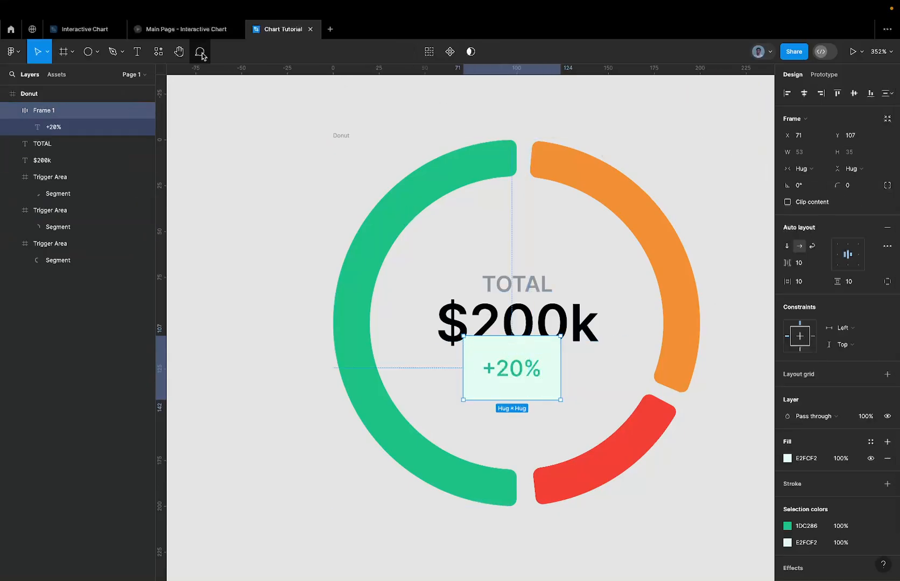
click(857, 185)
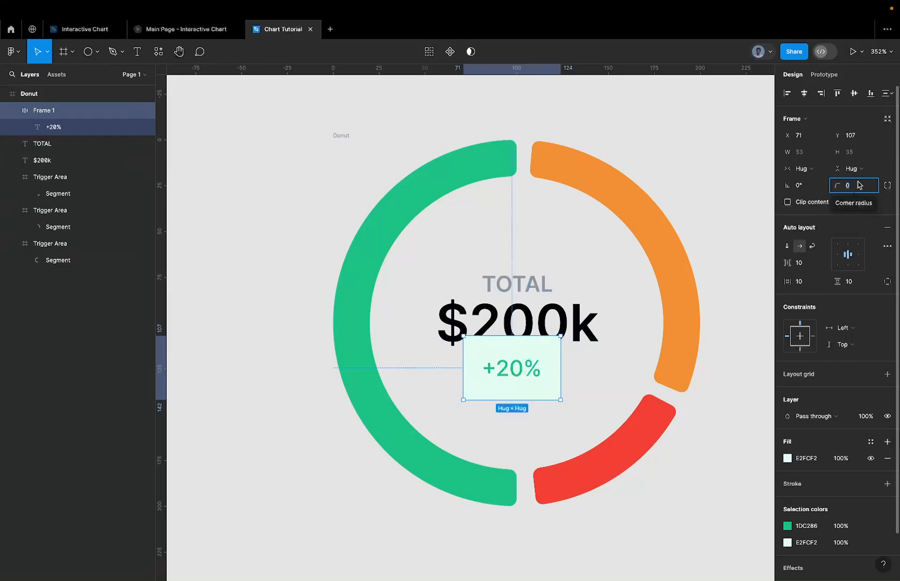
text(999)
key(Return)
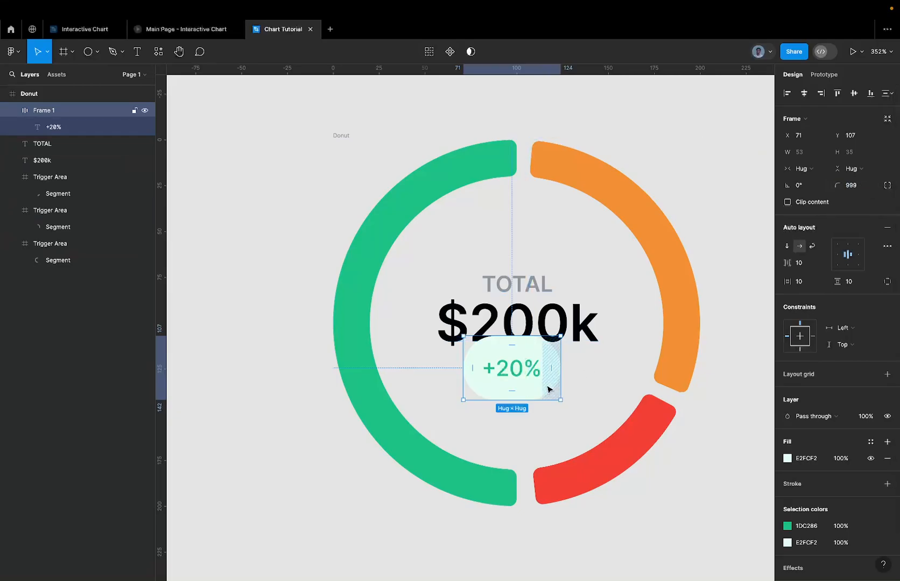
Set the +20% badge's height to 14
click(857, 156)
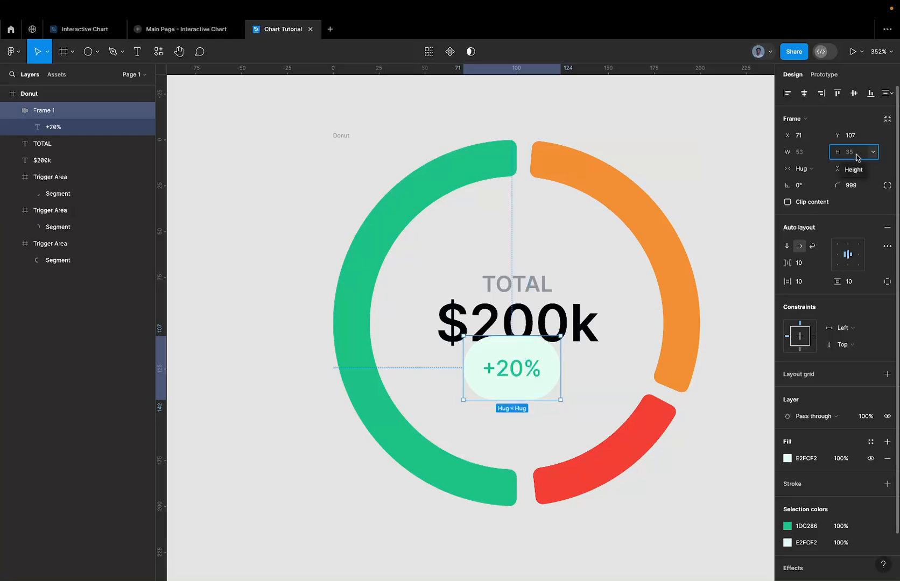
text(13)
key(Return)
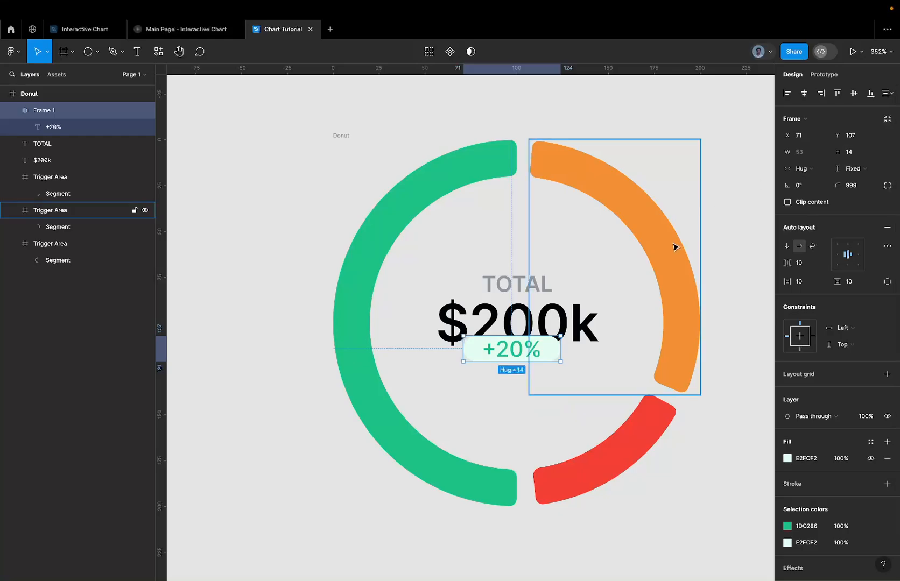
Set the +20% badge's horizontal padding to 6, trying 4 first
click(799, 281)
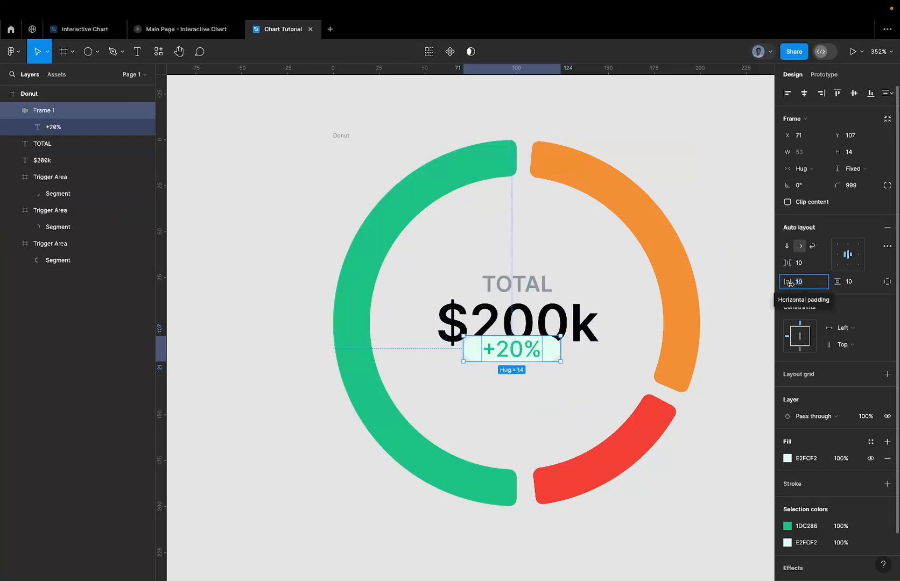
text(4)
key(Return)
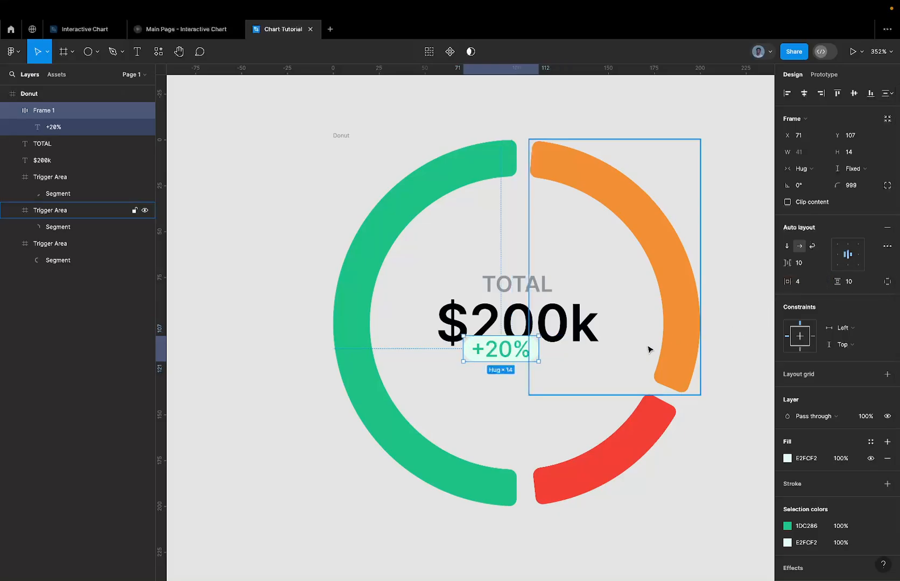
click(799, 284)
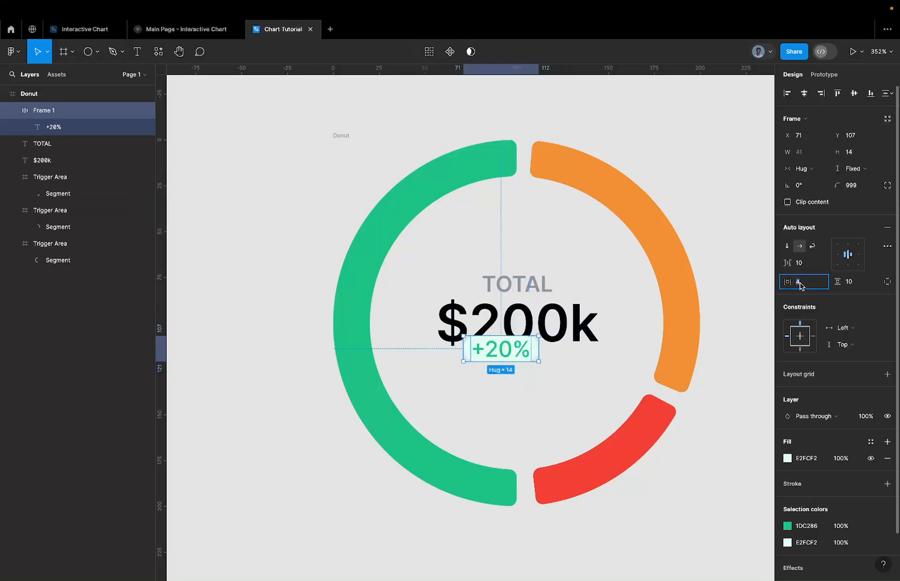
text(6)
key(Return)
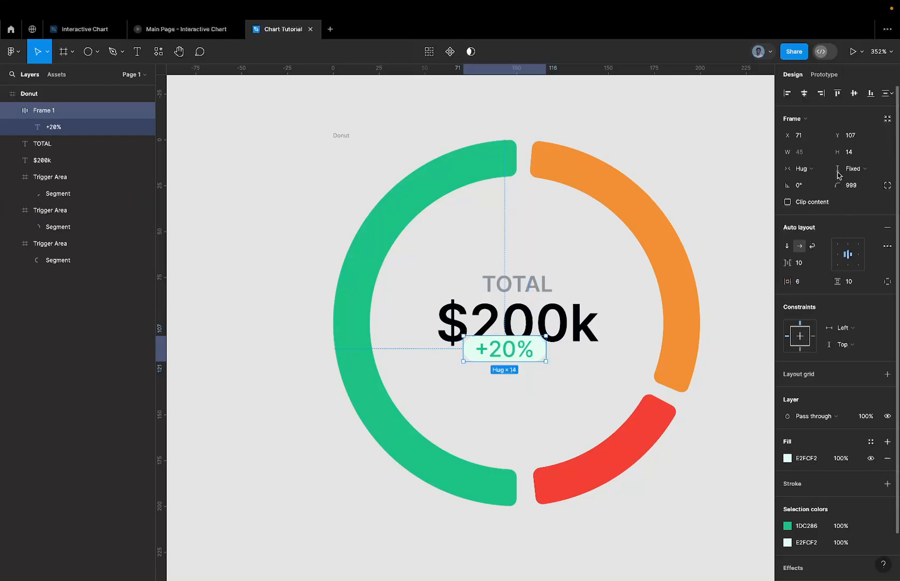
Set the +20% badge's height to 24
click(853, 153)
text(24)
key(Return)
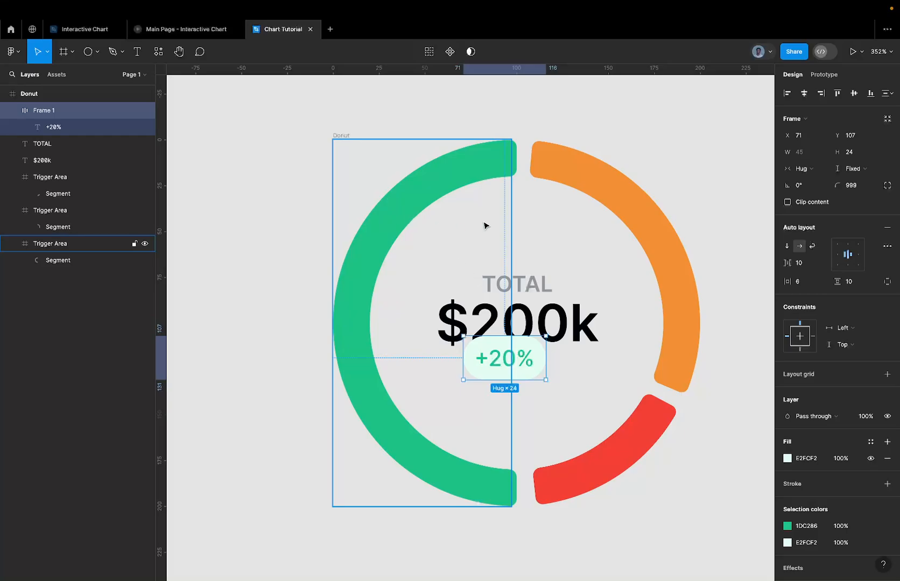
Nudge the +20% badge below the $200k value to X 77, Y 114
key(Down)
key(Down)
key(Down)
key(Down)
key(Down)
key(Down)
key(Down)
key(Right)
key(Right)
key(Right)
key(Right)
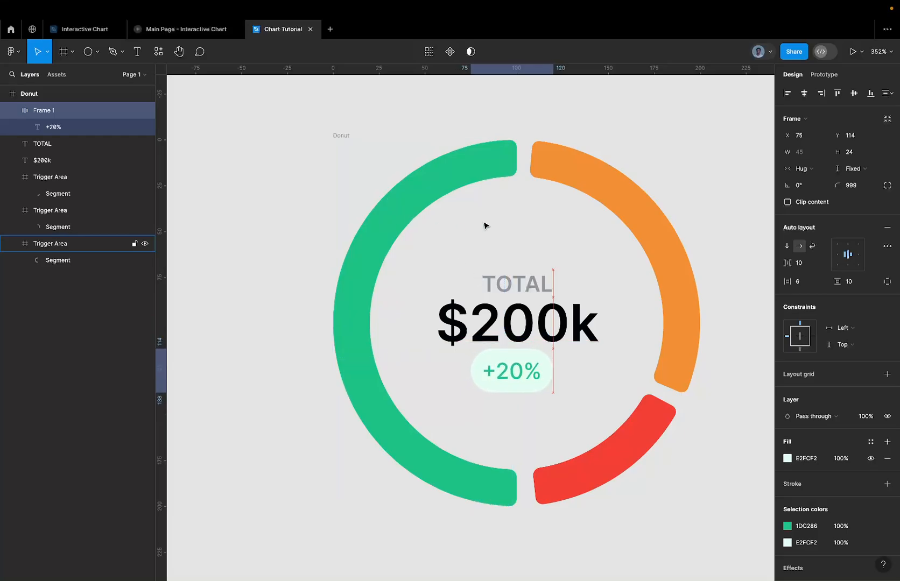
key(Right)
key(Right)
Wrap TOTAL, $200k and the +20% badge in one auto layout frame with vertical direction and centered alignment
scroll(743, 191, down, 3)
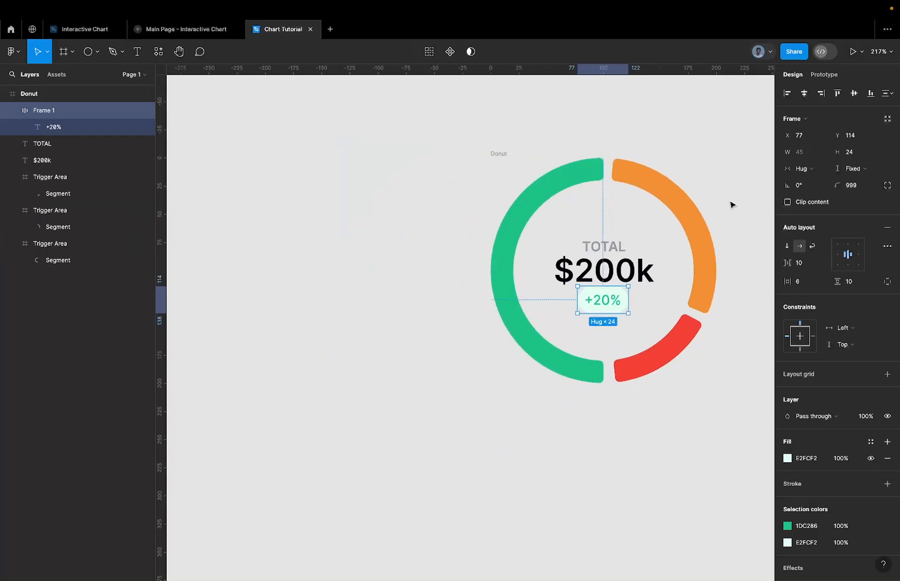
click(612, 274)
shift+click(612, 301)
shift+click(610, 248)
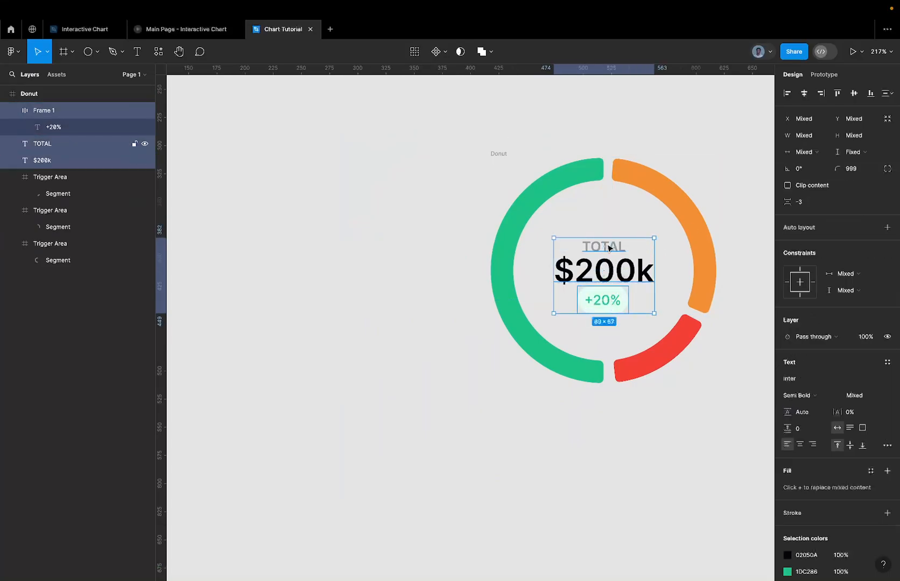
key(shift+a)
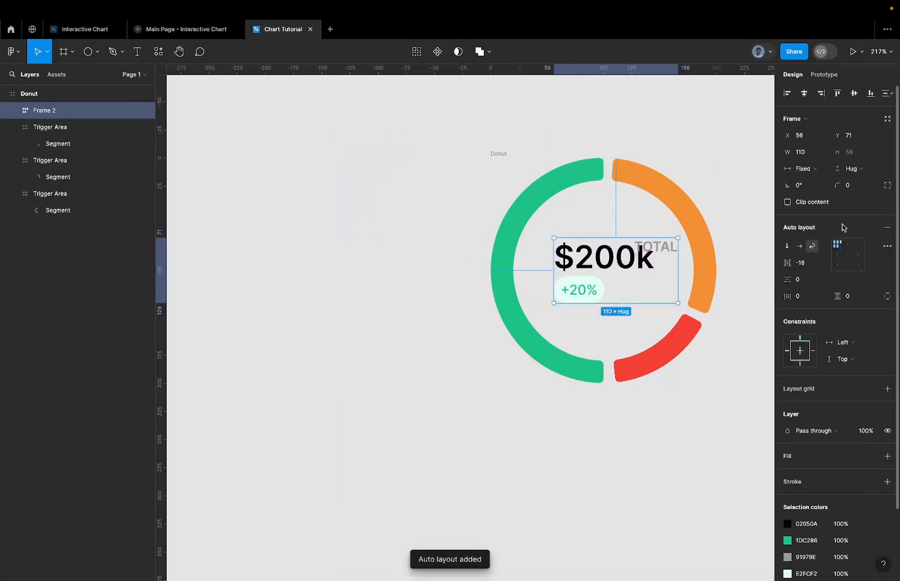
click(850, 257)
click(787, 248)
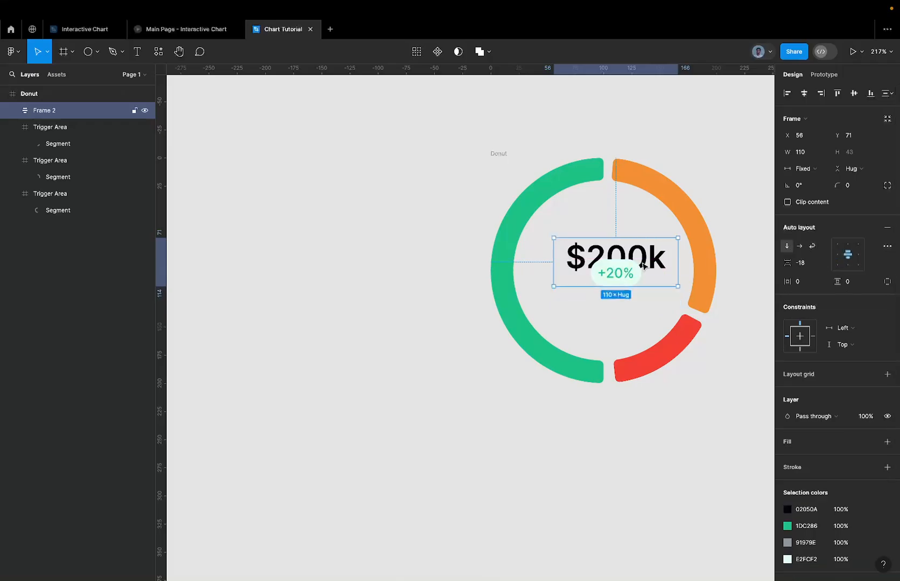
Check the child layers of the new text stack and set its vertical item spacing to 0
key(Return)
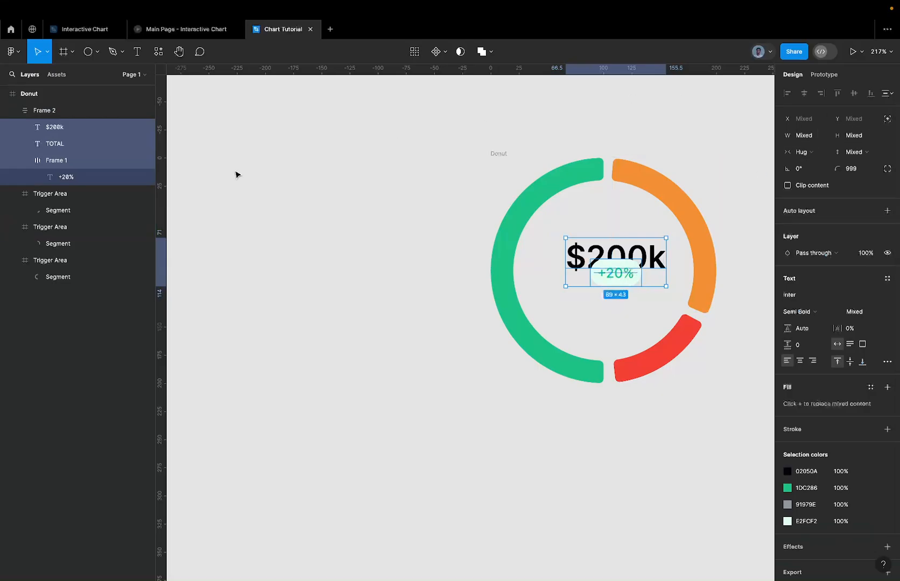
click(95, 161)
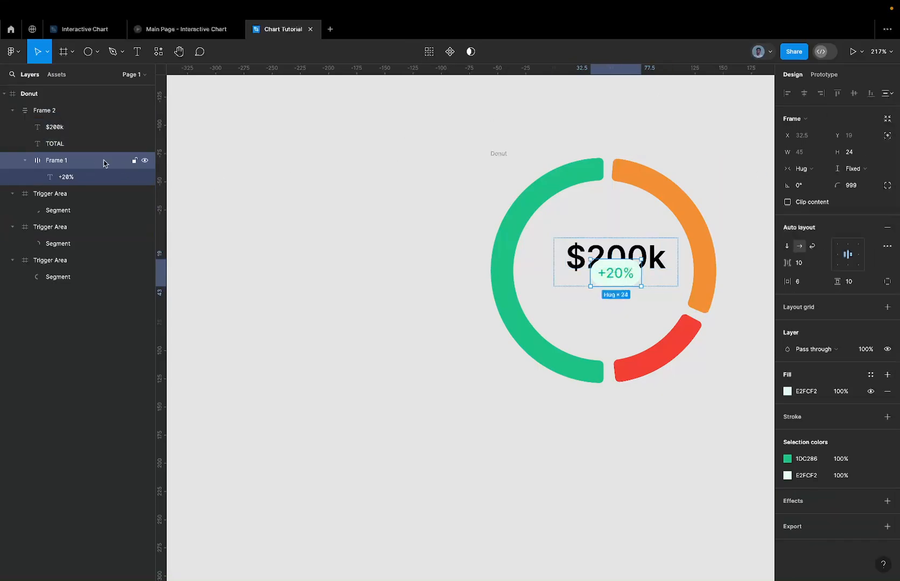
click(75, 142)
click(69, 129)
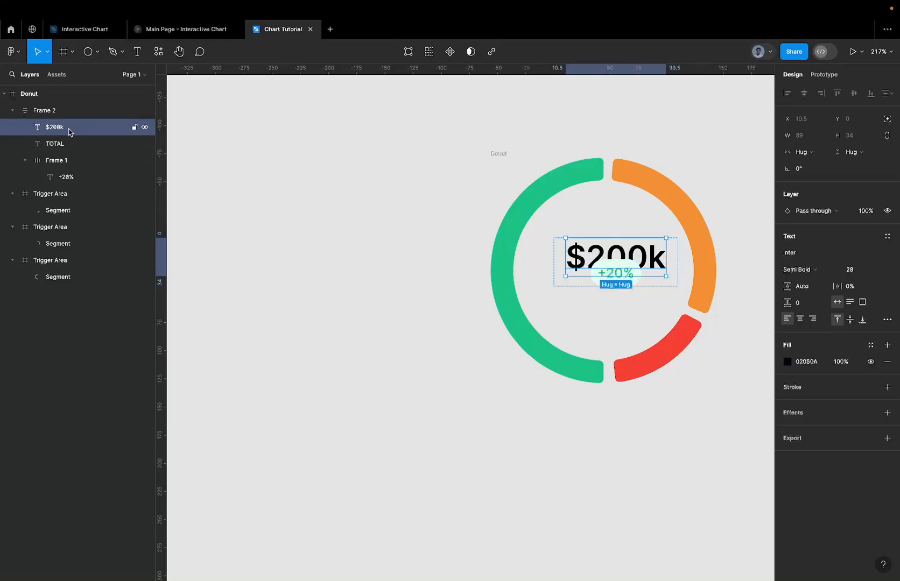
click(70, 143)
key(shift+Return)
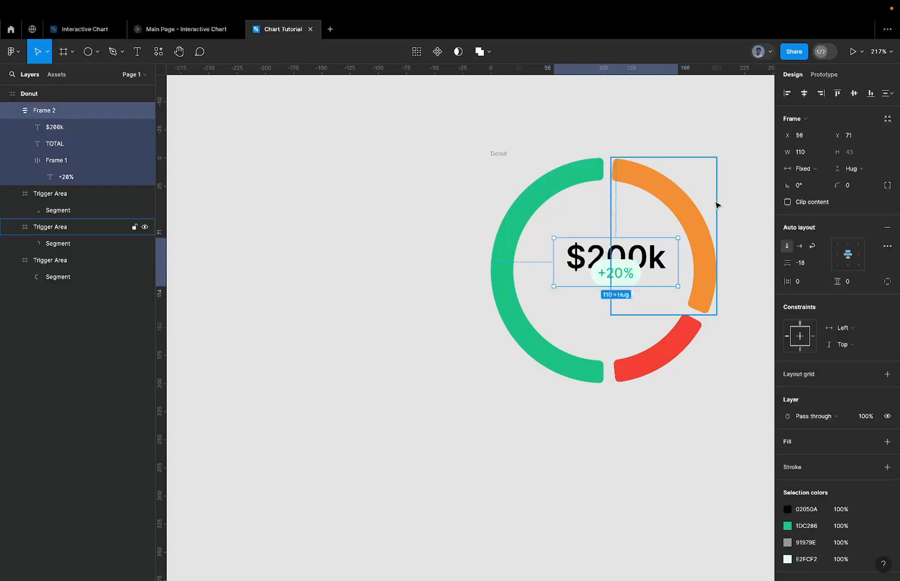
click(810, 262)
text(0)
key(Return)
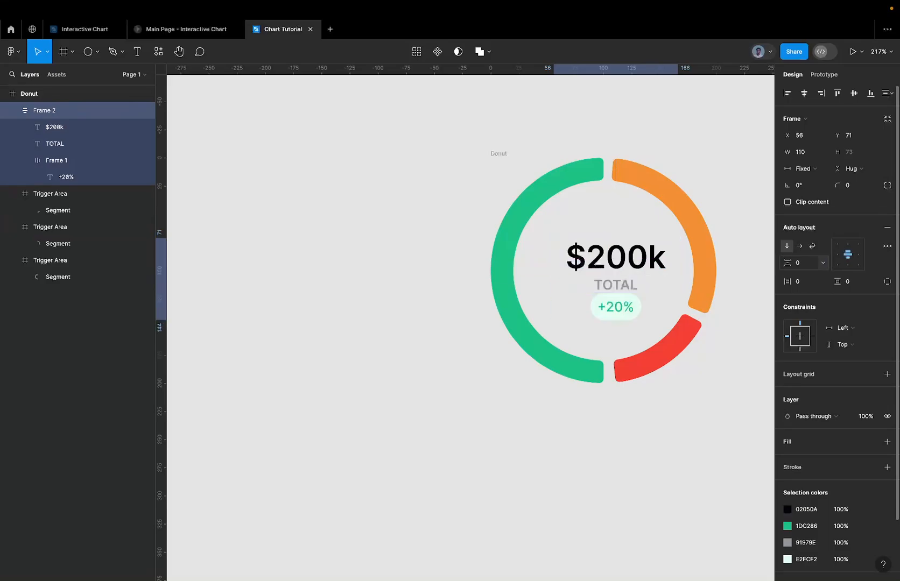
Reorder the text stack so that $200k sits between TOTAL and the +20% badge
double_click(603, 263)
key(Down)
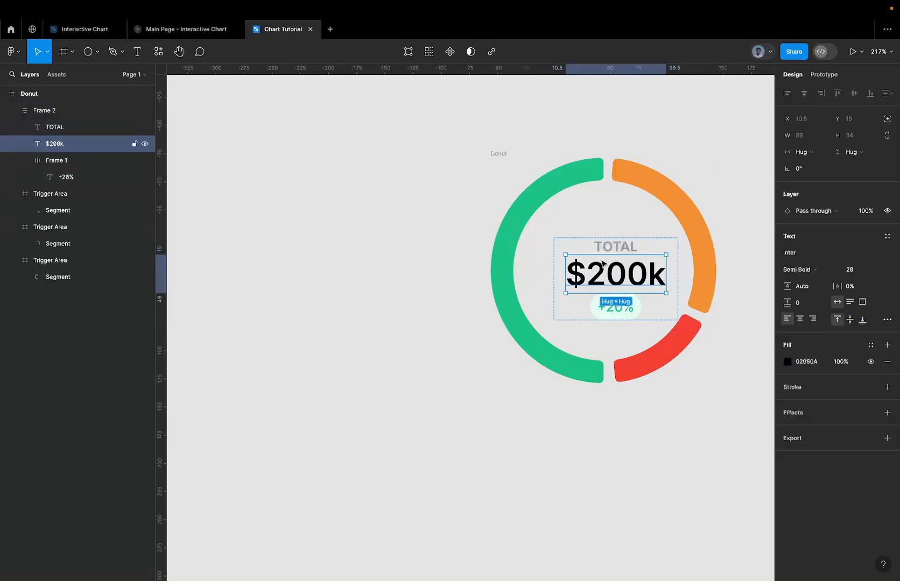
scroll(602, 264, right, 2)
click(611, 233)
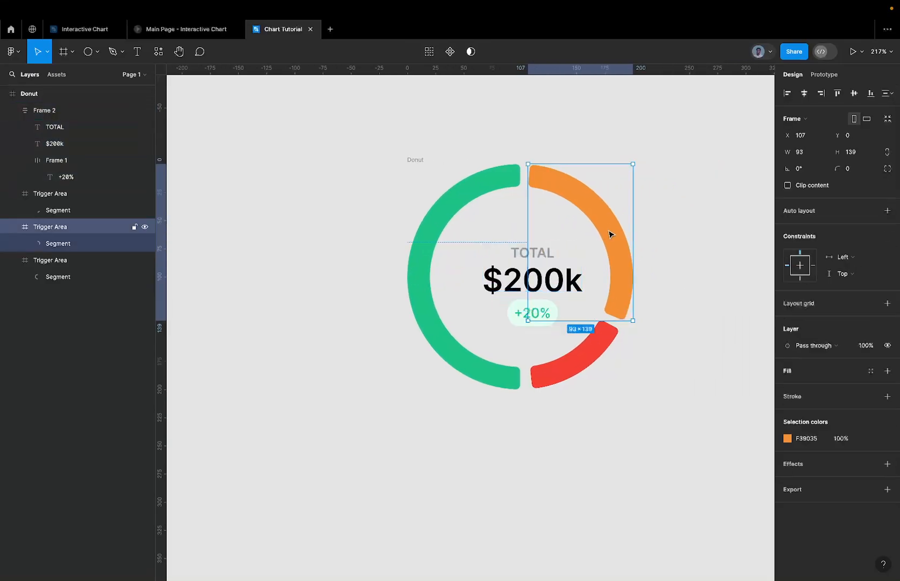
Move the text stack to X 45, Y 66 so that it is horizontally centered in the donut
click(508, 276)
scroll(508, 276, down, 3)
drag(504, 275, 500, 274)
scroll(511, 277, up, 5)
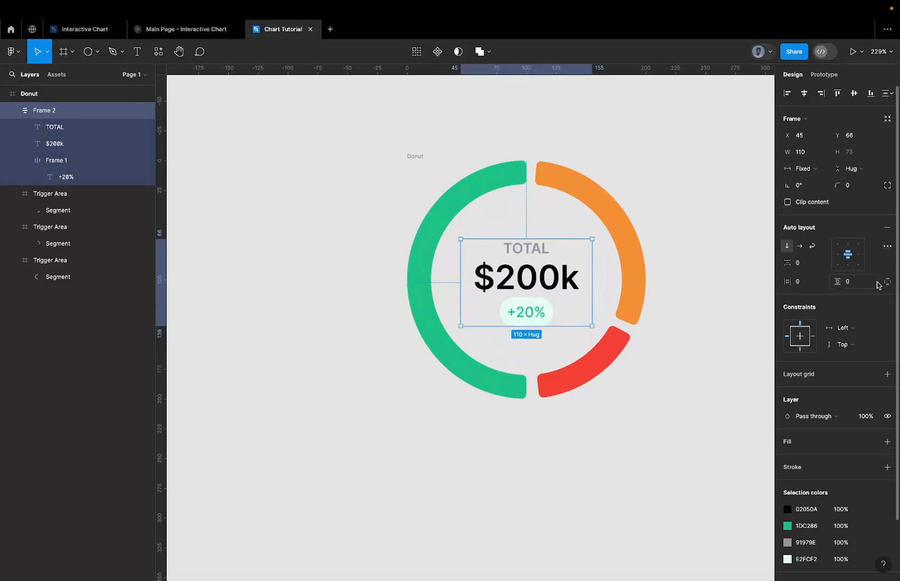
Examine the $200k value and the +20% badge up close inside the donut
click(528, 281)
scroll(527, 281, up, 3)
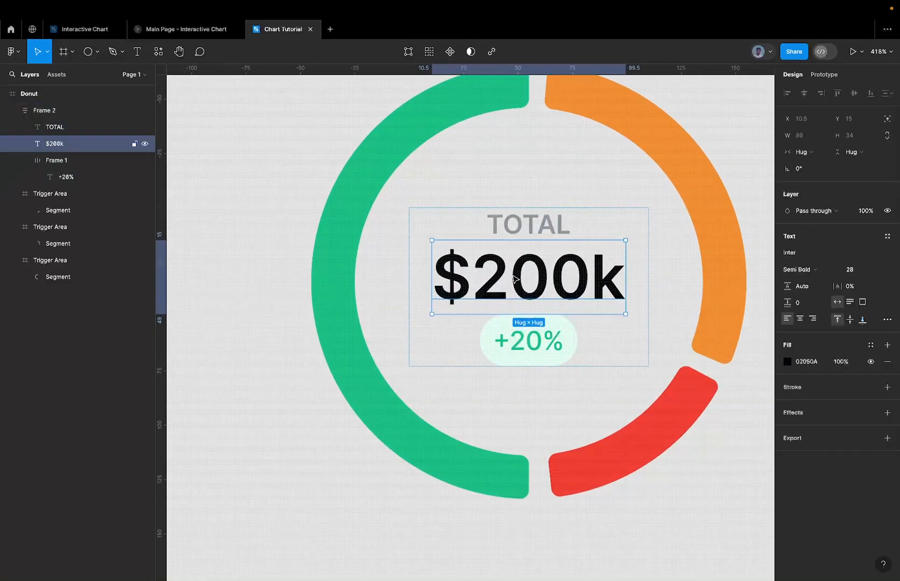
scroll(532, 235, up, 4)
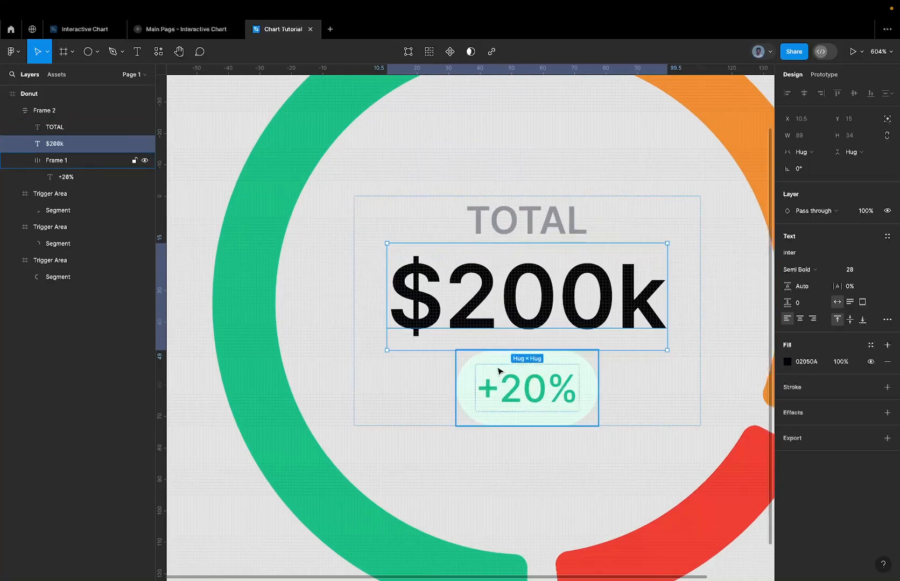
scroll(513, 373, down, 3)
click(519, 379)
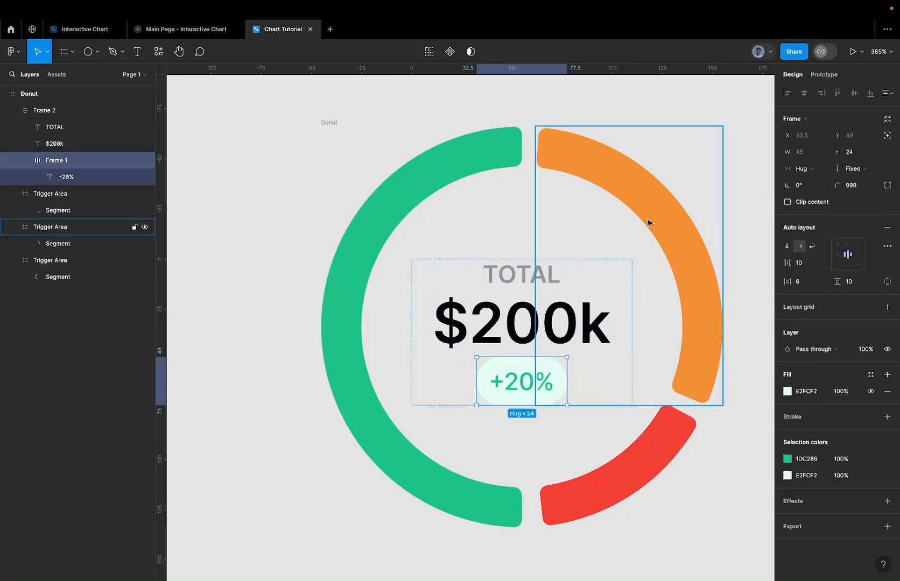
scroll(648, 223, down, 3)
click(588, 271)
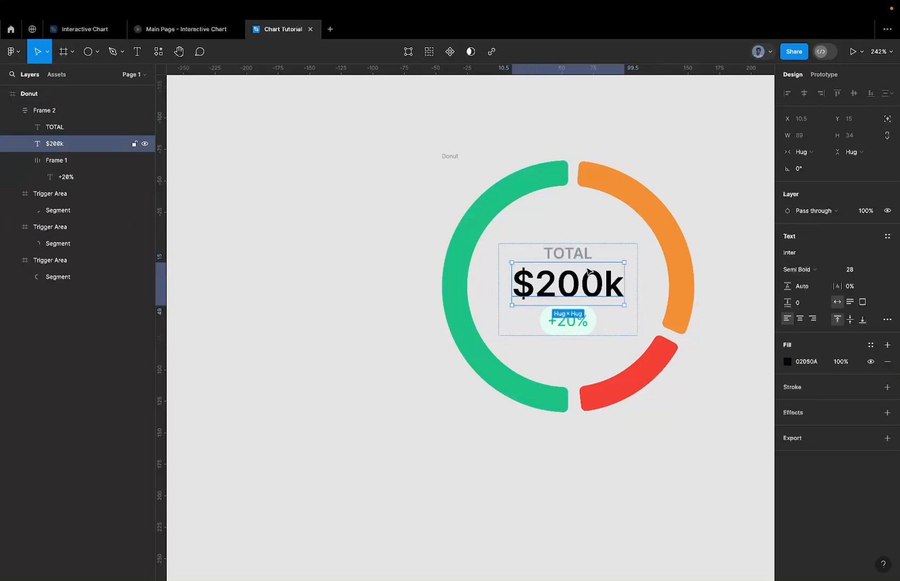
Examine the hover states of the Completed, Failed and Canceled segments in the Interactive Chart prototype, and return to the Chart Tutorial file
key(Escape)
scroll(588, 272, down, 3)
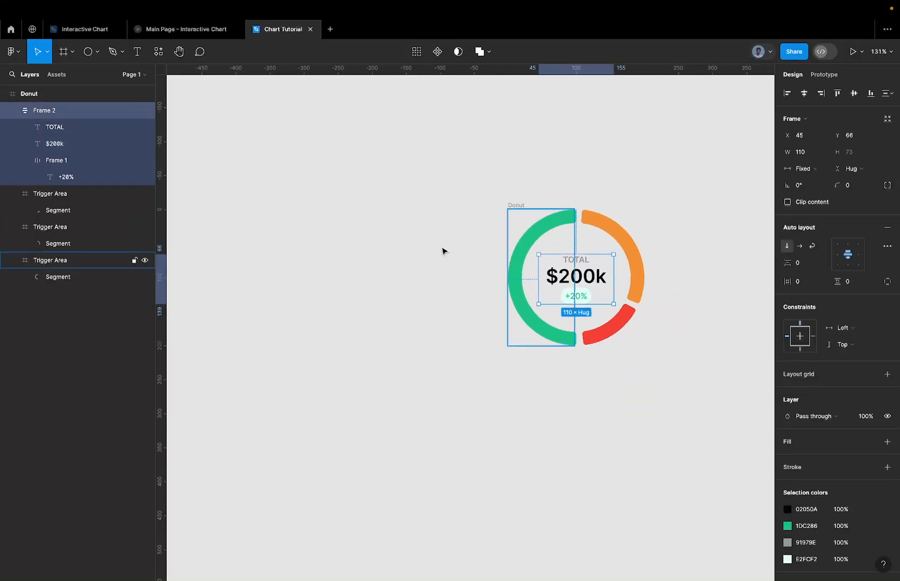
click(186, 29)
mouse_move(242, 307)
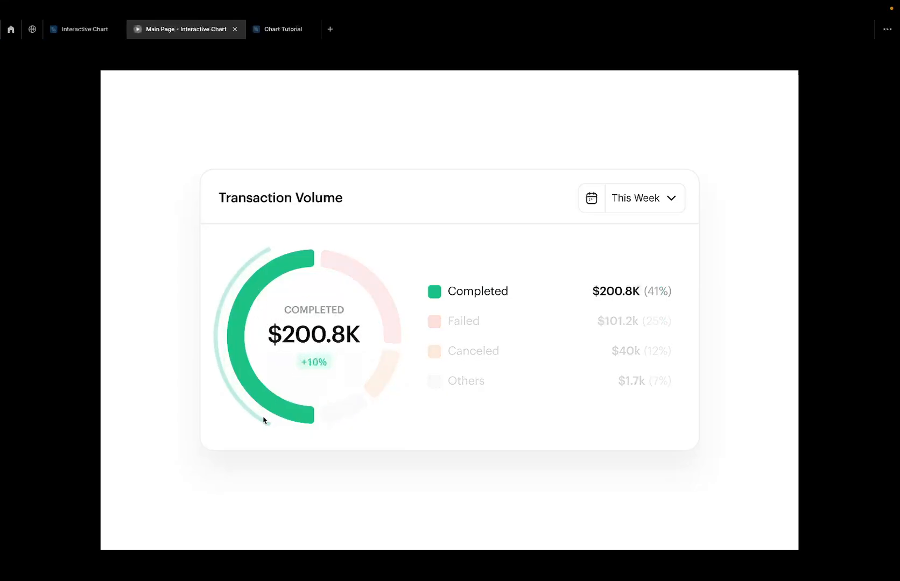
mouse_move(353, 262)
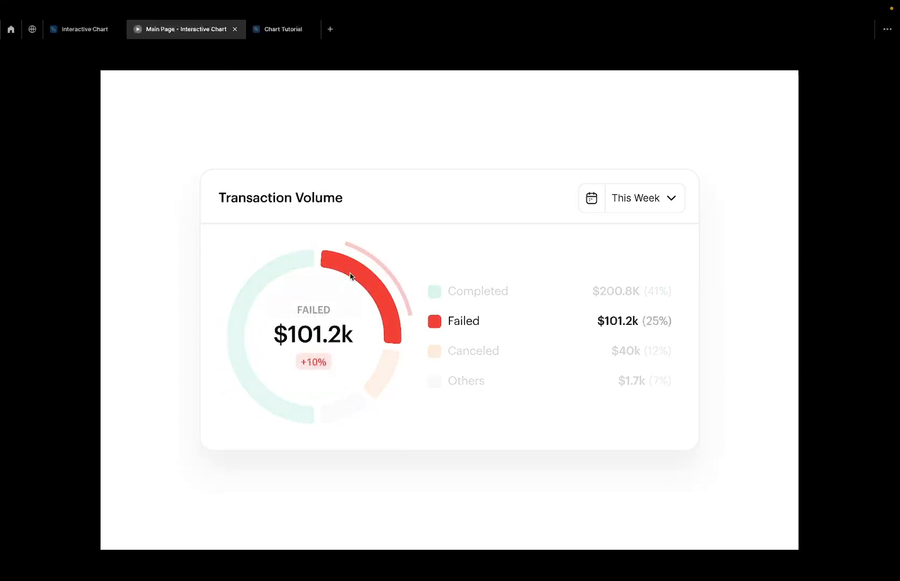
mouse_move(380, 366)
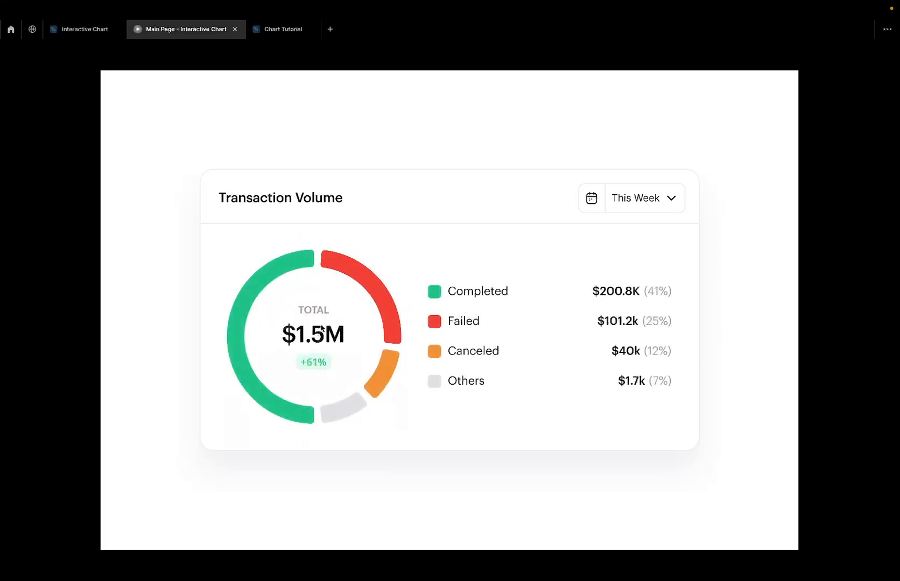
mouse_move(308, 277)
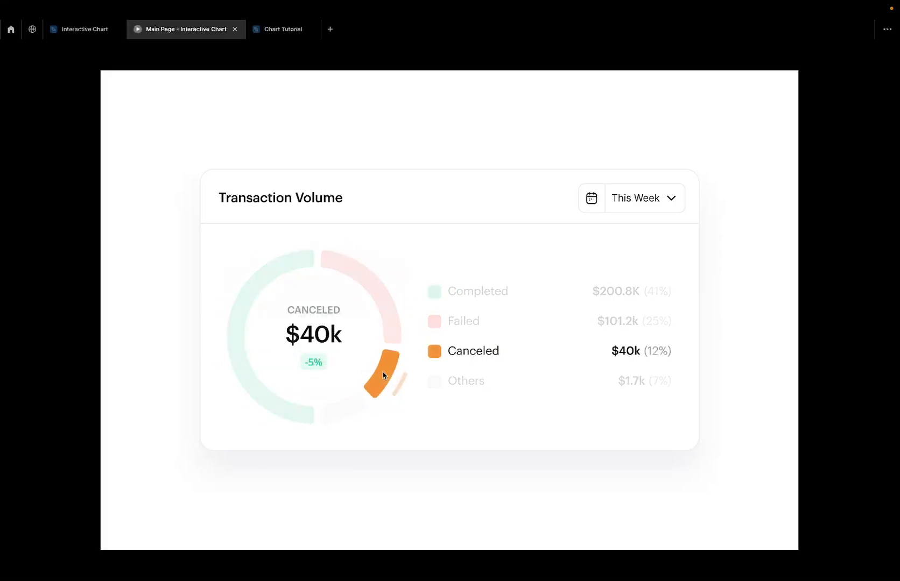
mouse_move(283, 407)
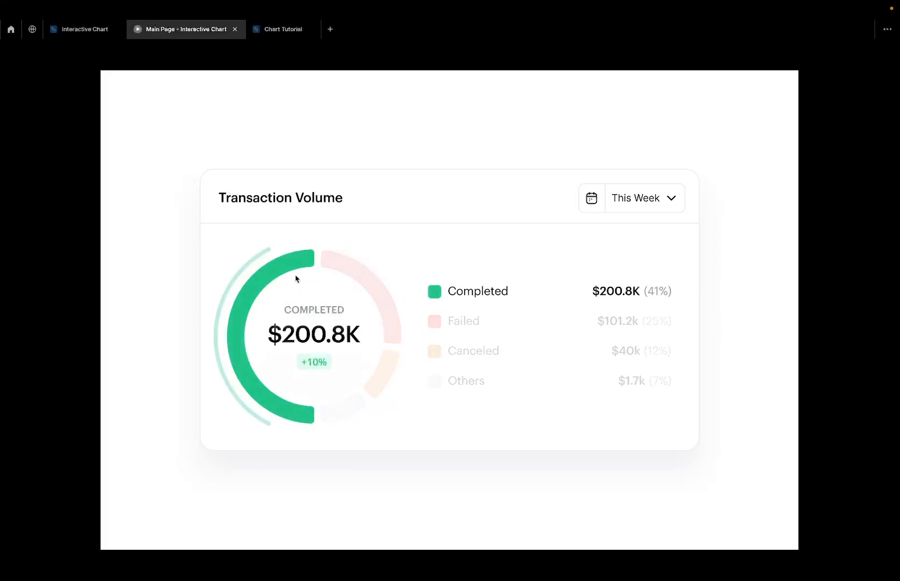
click(264, 29)
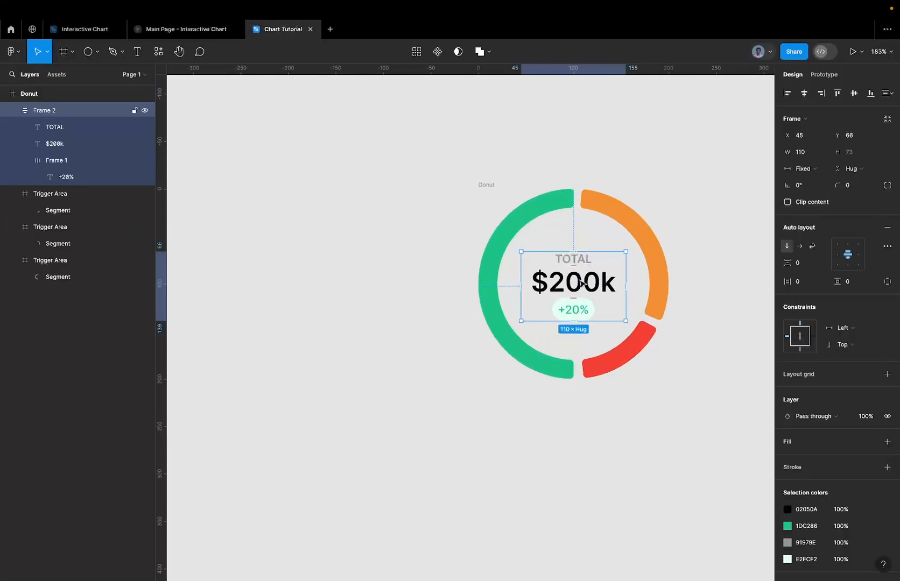
Place a copy of the text stack outside the donut, below and to its left, and convert the copy into a component
drag(582, 283, 324, 450)
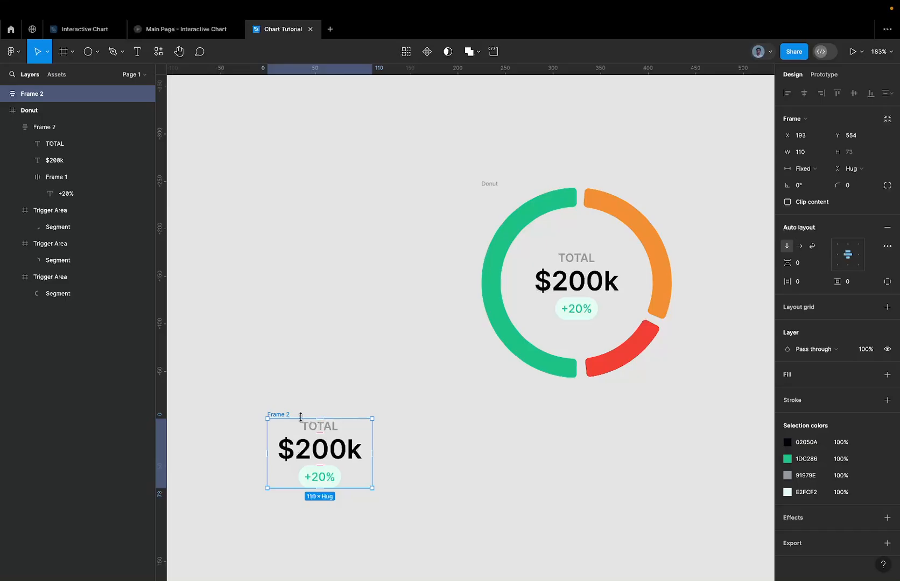
scroll(300, 418, left, 2)
scroll(300, 417, down, 1)
click(335, 431)
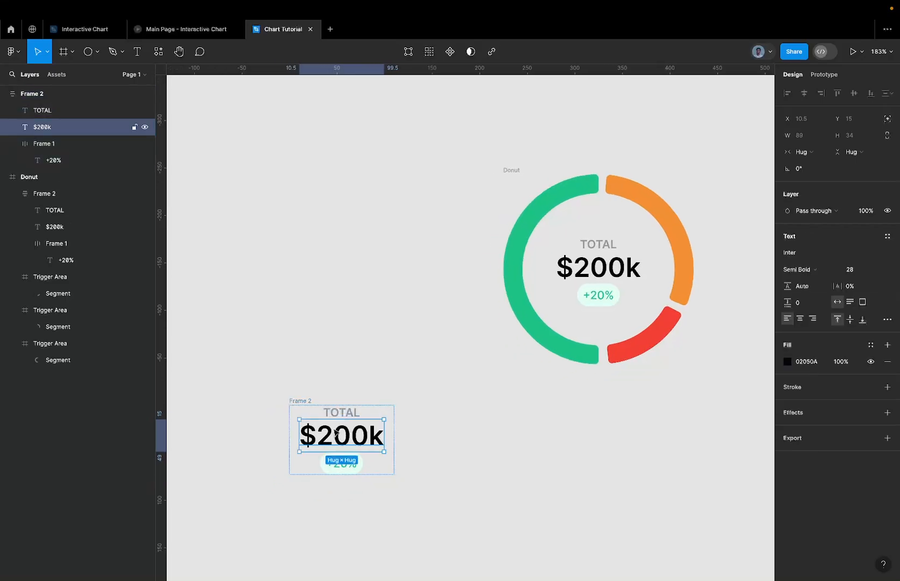
click(304, 403)
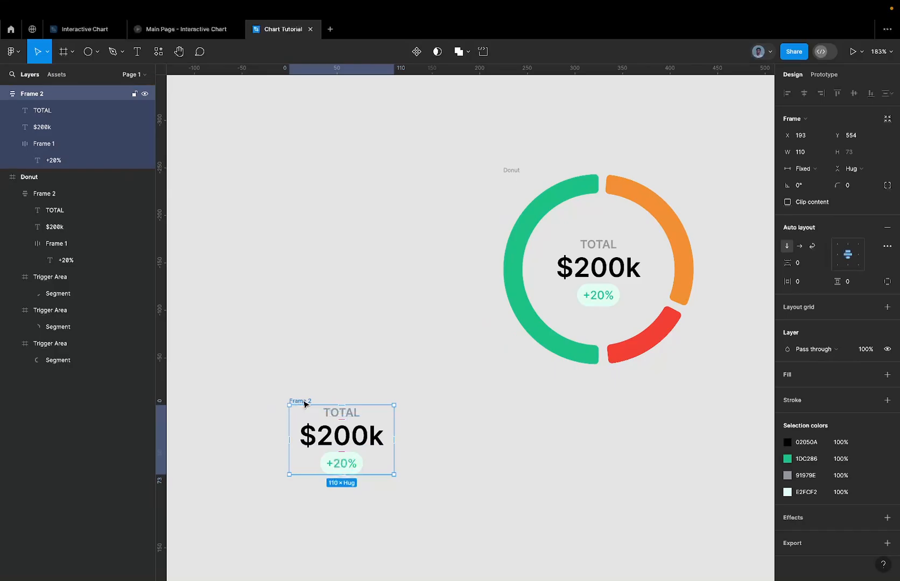
click(416, 52)
Rename the new text stack component as Data
double_click(39, 94)
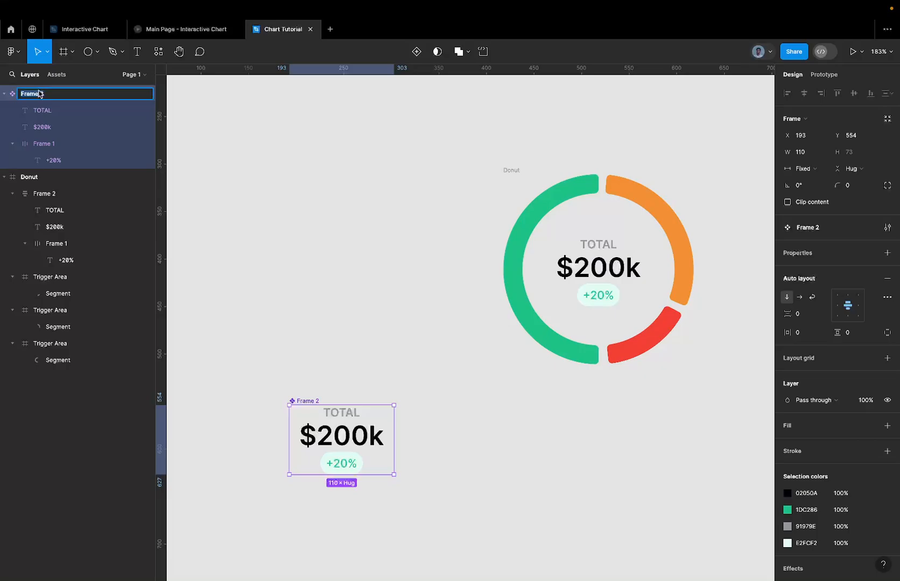
text(Midd)
key(BackSpace)
key(BackSpace)
key(BackSpace)
key(BackSpace)
text(text)
text(Data)
key(Return)
Rename the +20% badge frame inside the Data component as Growth
click(50, 144)
double_click(52, 143)
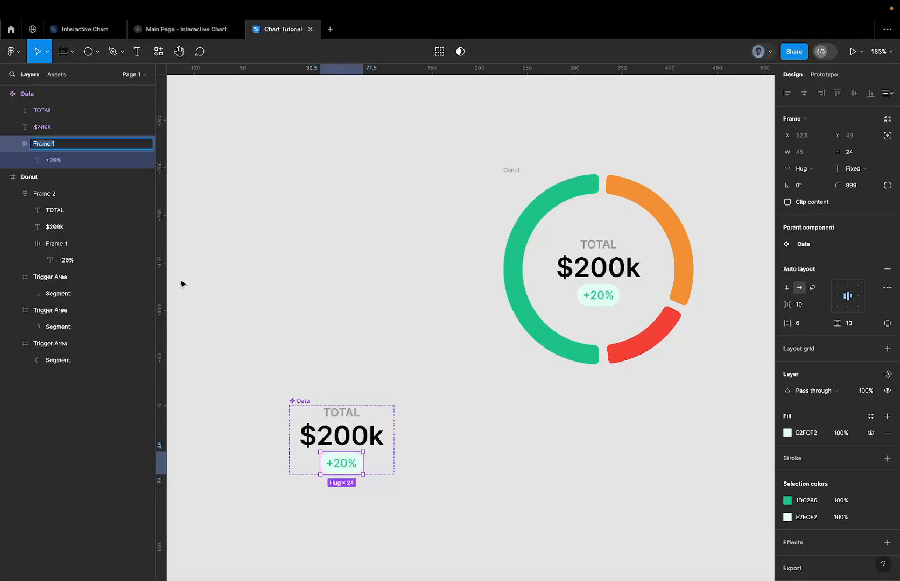
text(Growth)
key(Return)
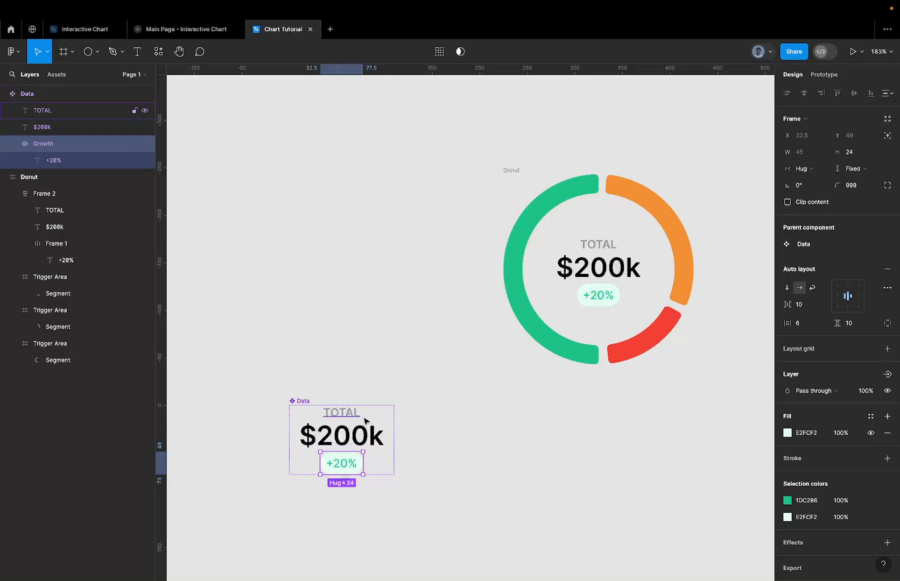
Replace the original text stack inside the donut with an instance of the Data component using Paste to replace
click(620, 268)
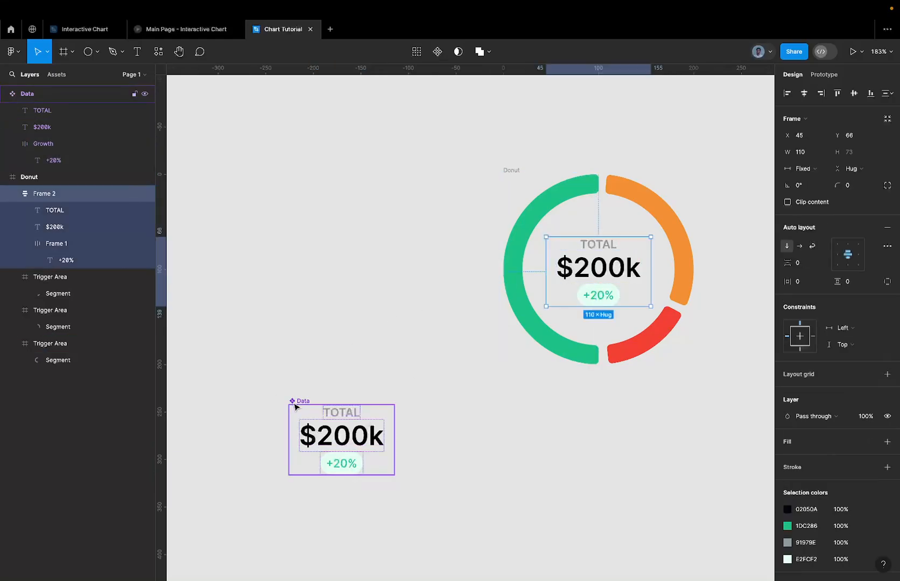
click(295, 406)
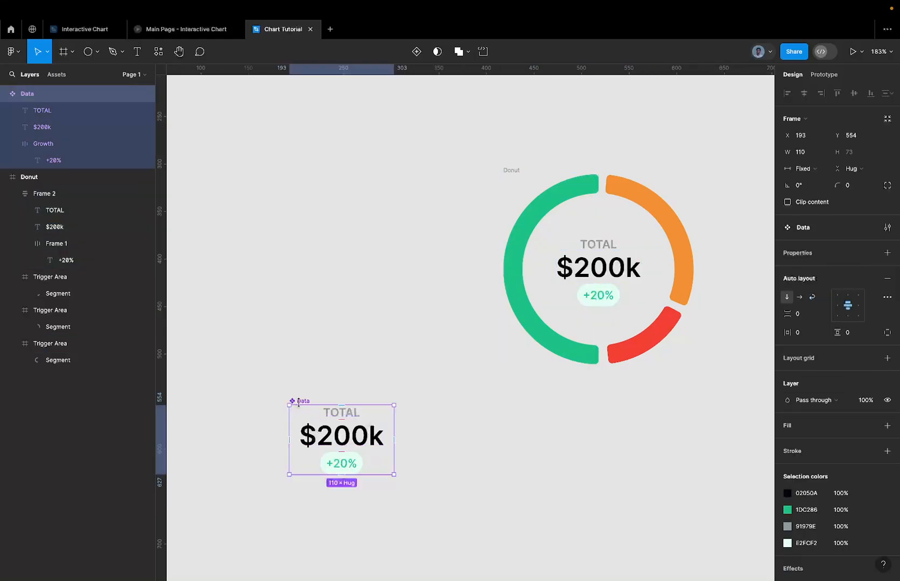
click(615, 284)
right_click(615, 281)
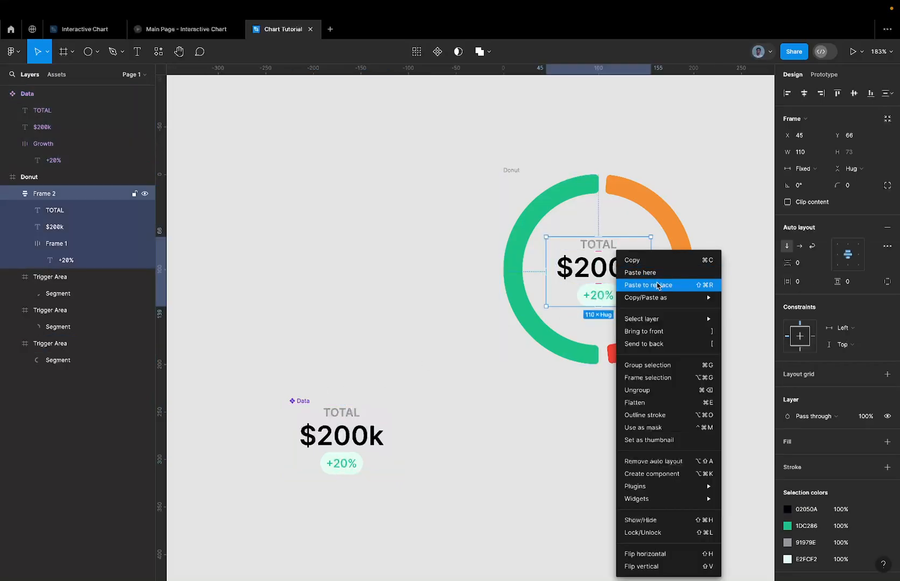
click(659, 286)
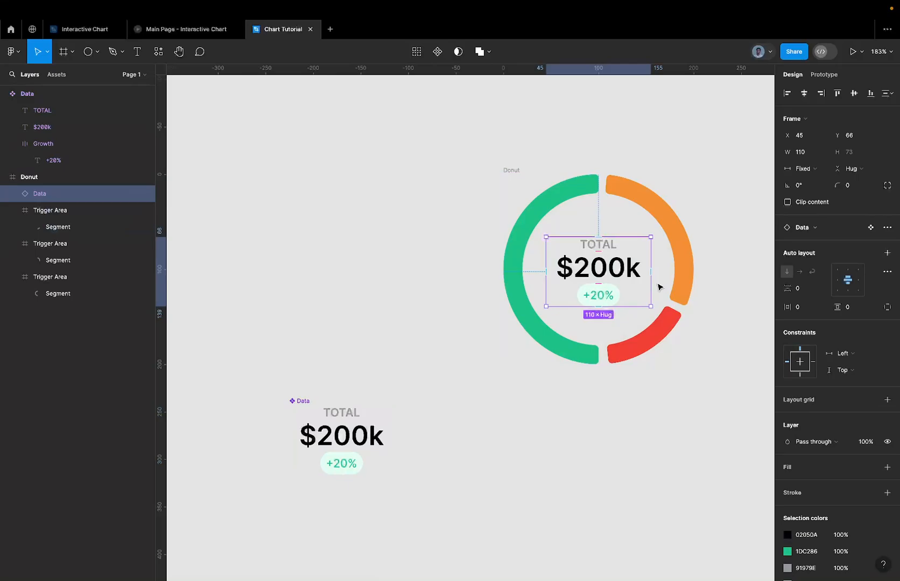
Examine the Donut frame's layers, checking the Data instance, each Trigger Area and the segments they hold
click(507, 171)
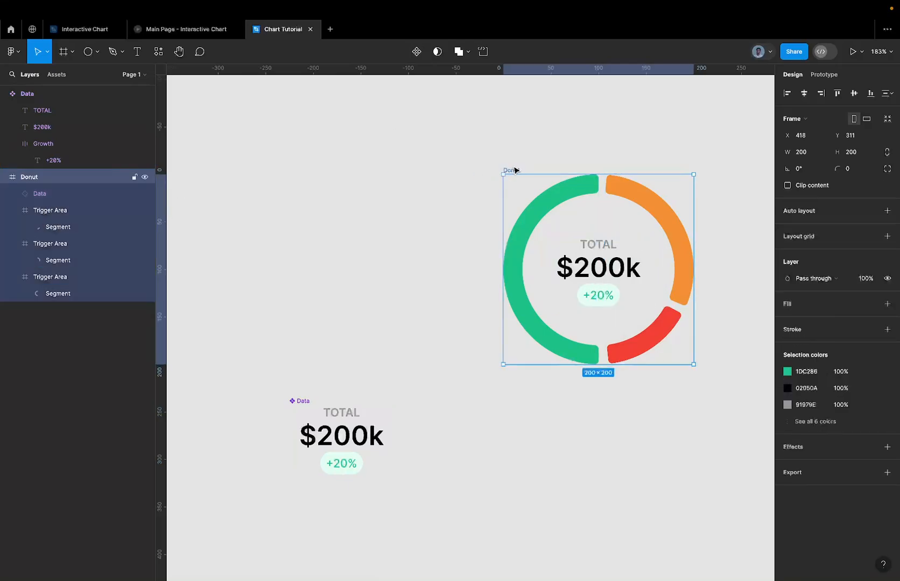
click(75, 197)
click(84, 215)
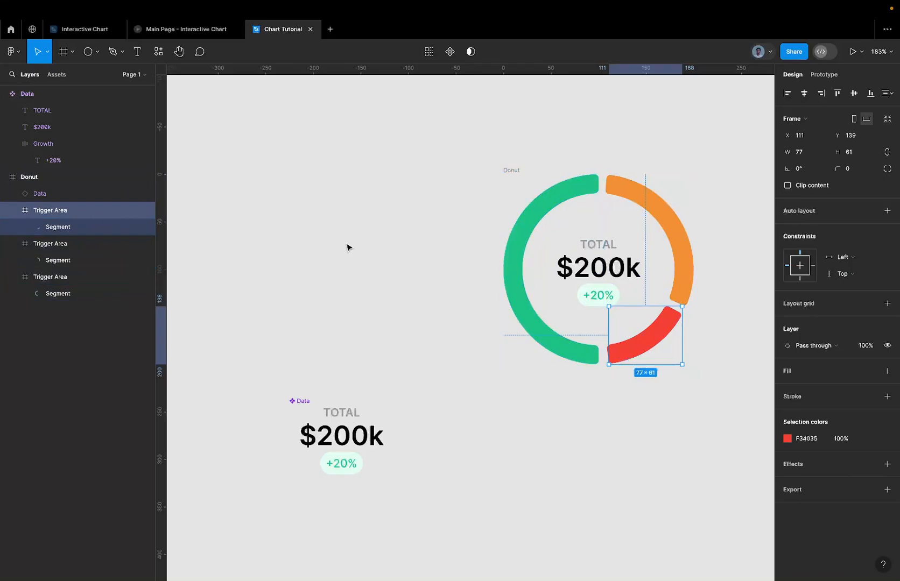
click(579, 192)
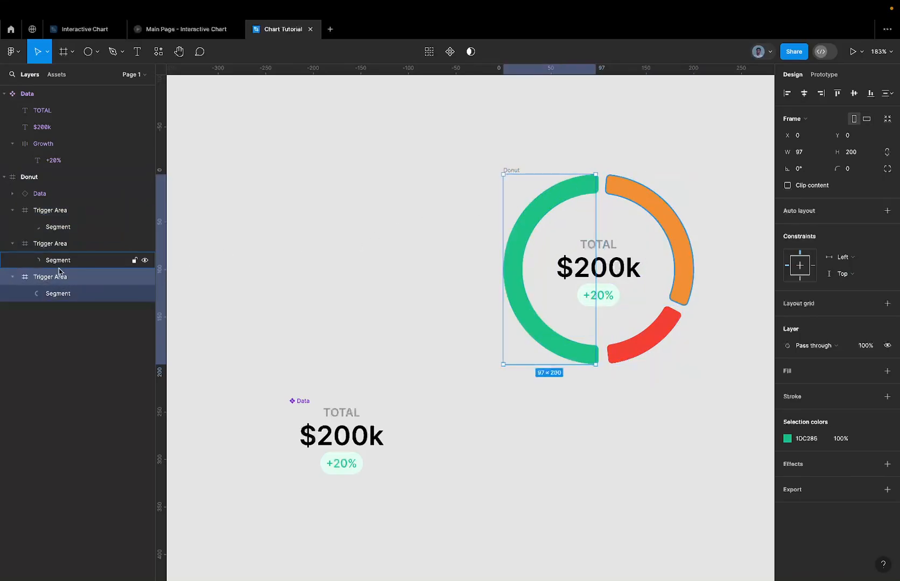
click(60, 292)
click(58, 260)
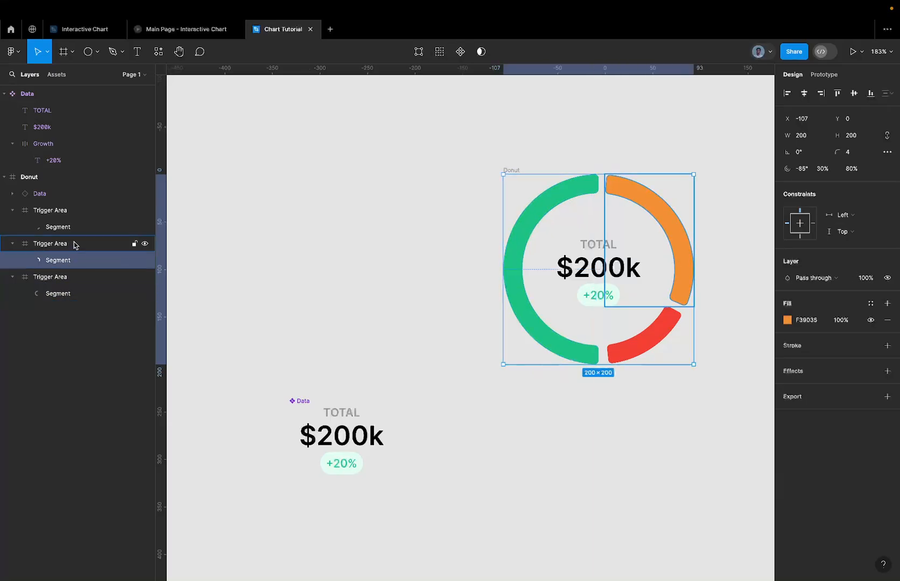
click(50, 243)
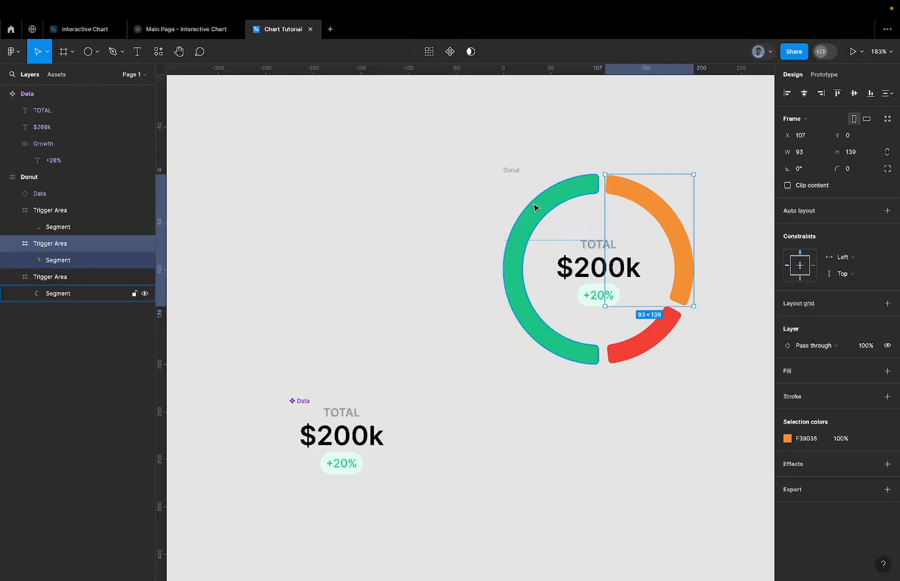
Wrap the three Trigger Area layers of the donut together in one new frame
click(67, 210)
shift+click(71, 244)
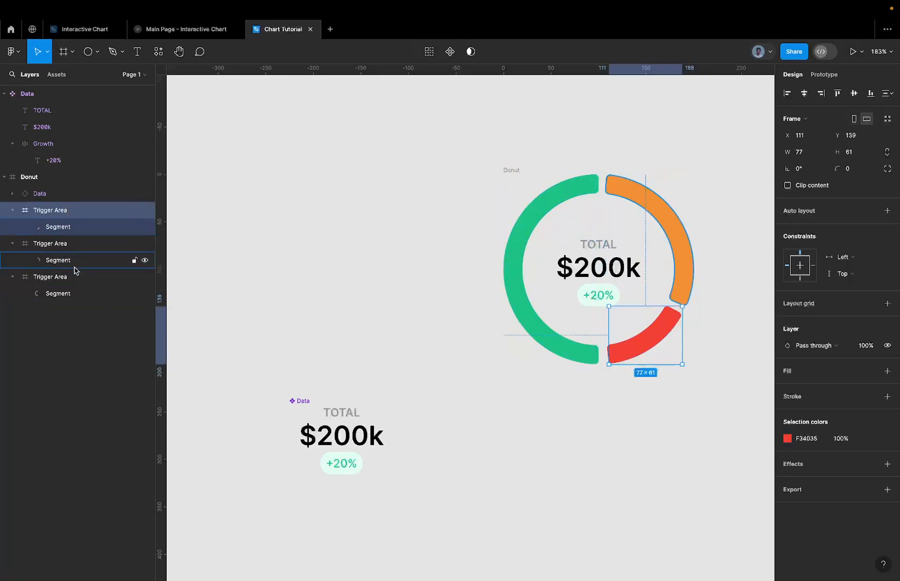
shift+click(75, 276)
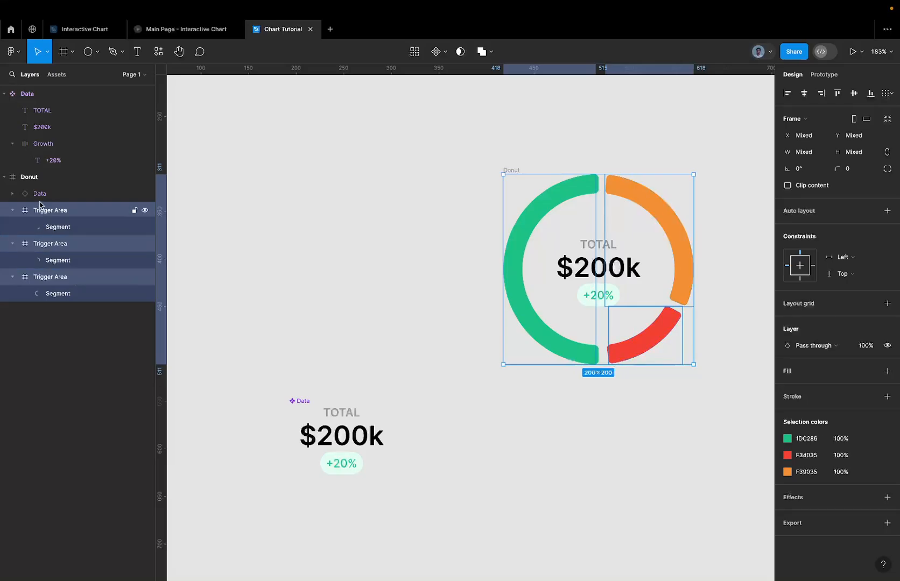
click(71, 211)
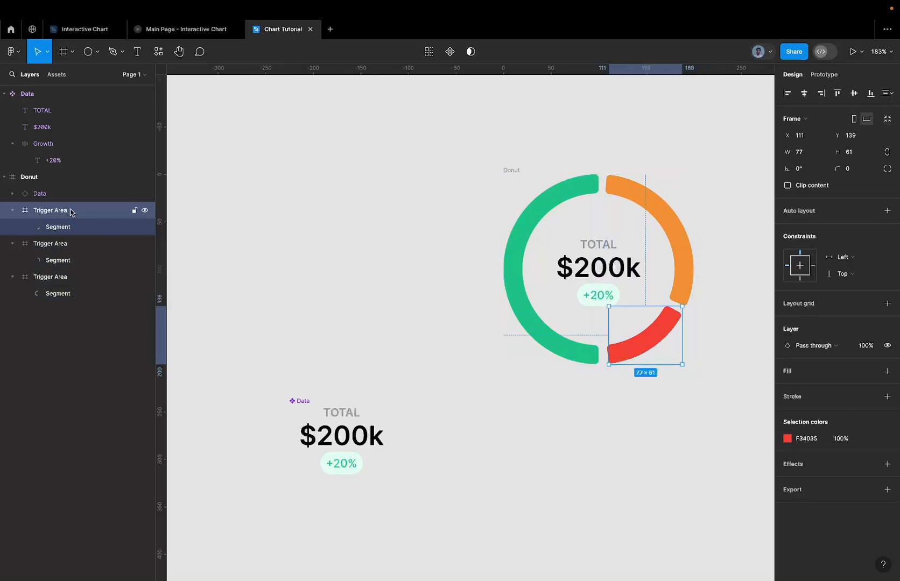
key(super+z)
right_click(72, 211)
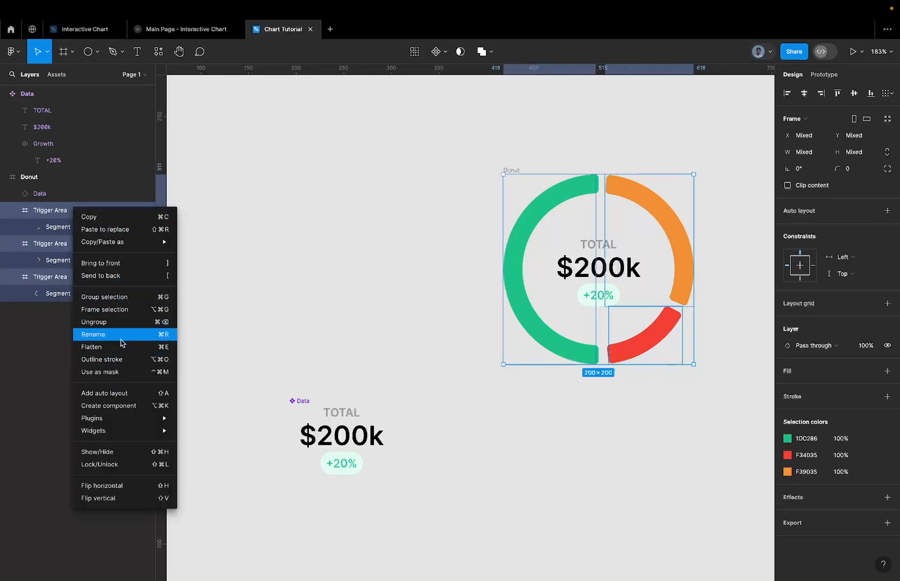
click(125, 309)
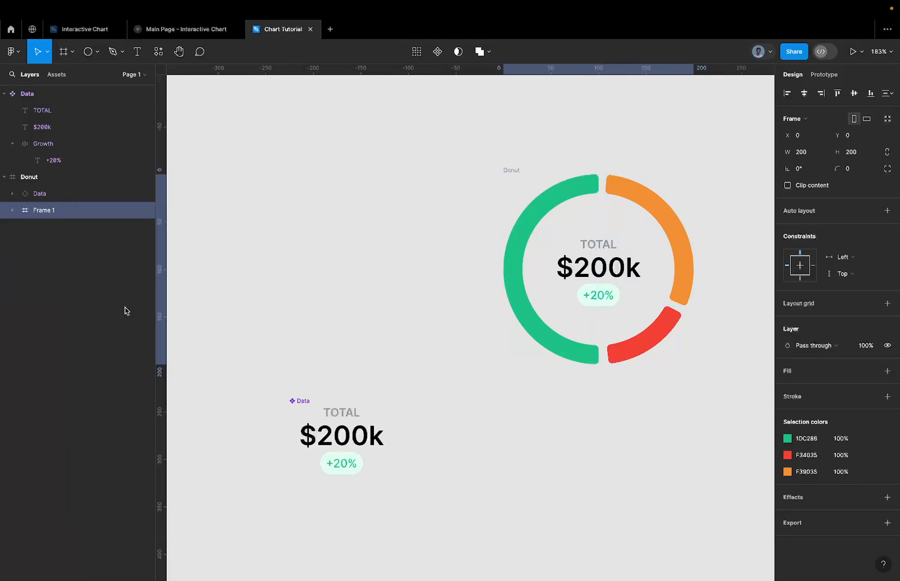
Rename the frame around the trigger areas as Segments and duplicate it in place
double_click(49, 211)
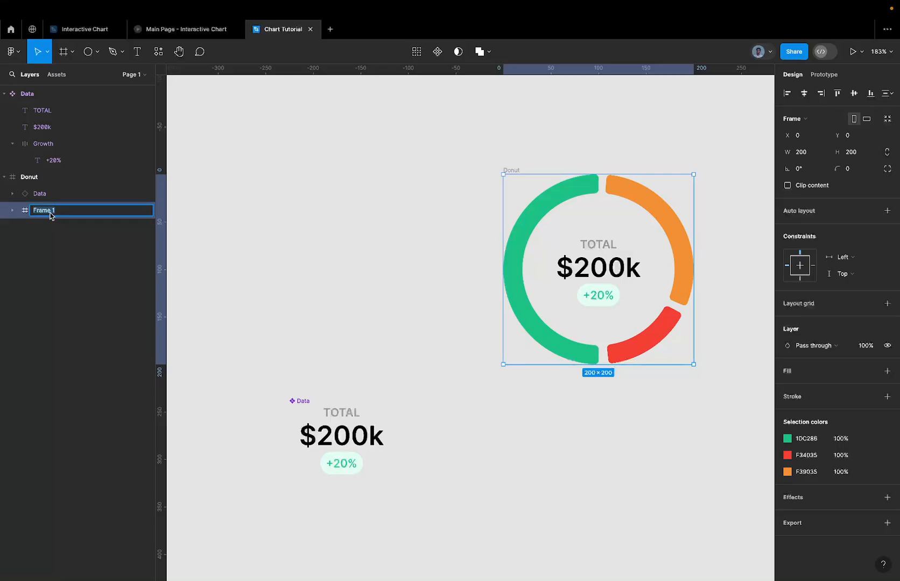
text(Sge)
key(BackSpace)
key(BackSpace)
text(egmt)
key(BackSpace)
text(ents)
key(Return)
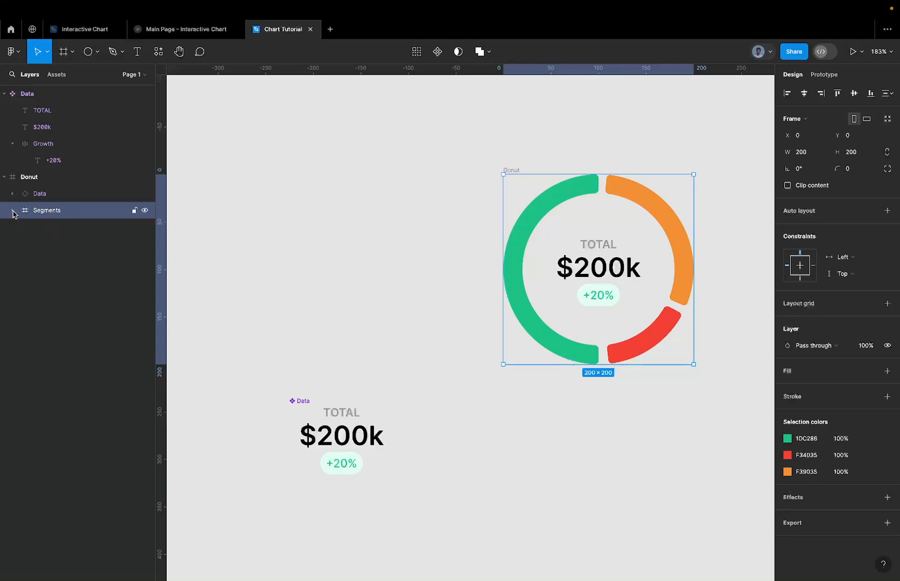
key(super+d)
Check the thin outer arc of the Completed segment in the Interactive Chart prototype, and return to the Chart Tutorial file
mouse_move(148, 14)
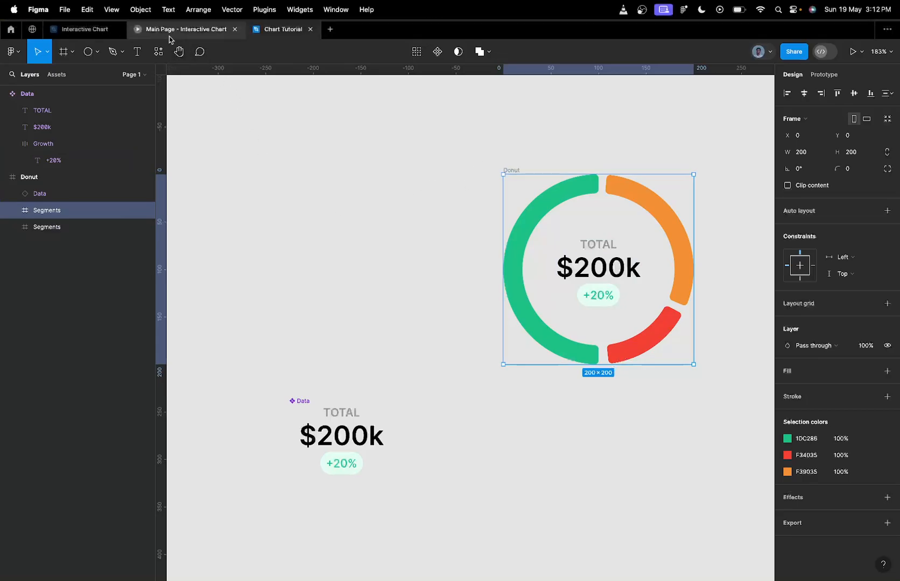
click(178, 30)
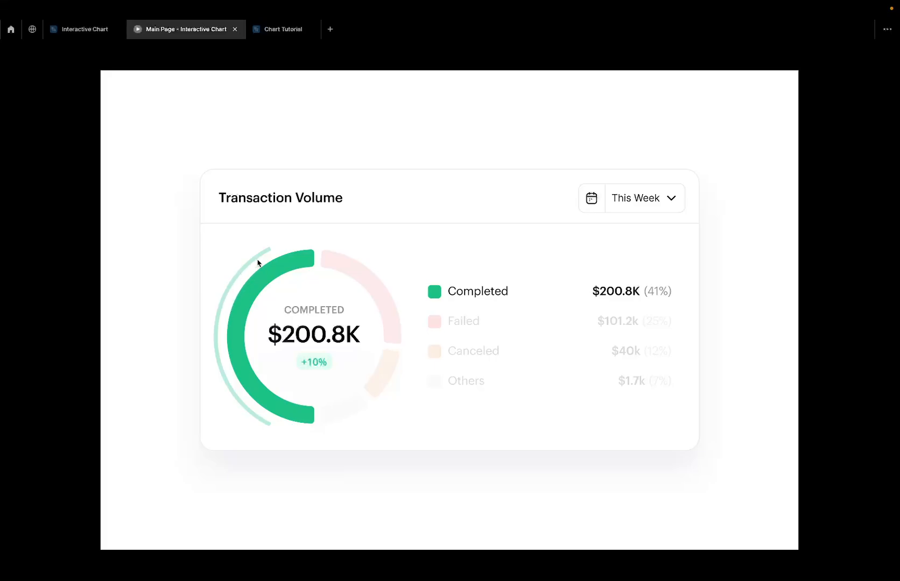
click(282, 30)
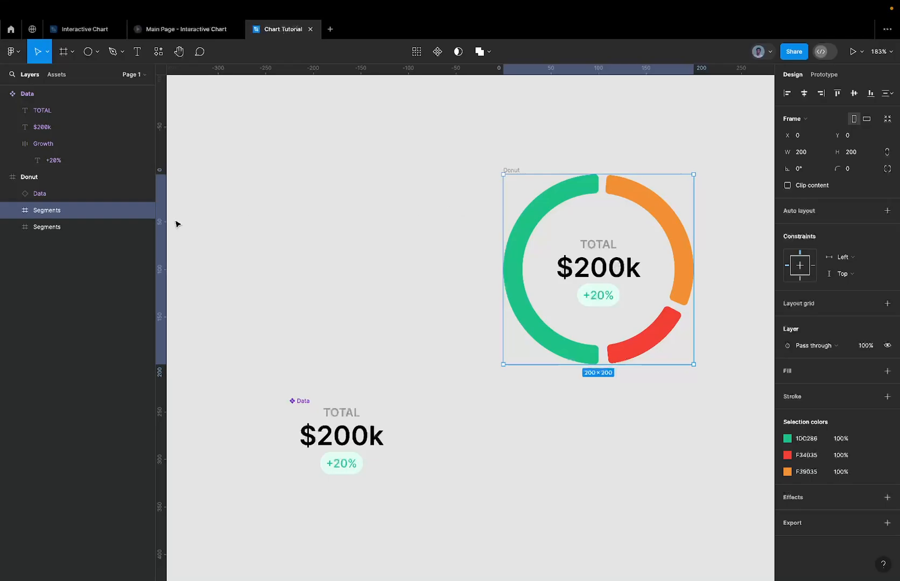
click(74, 227)
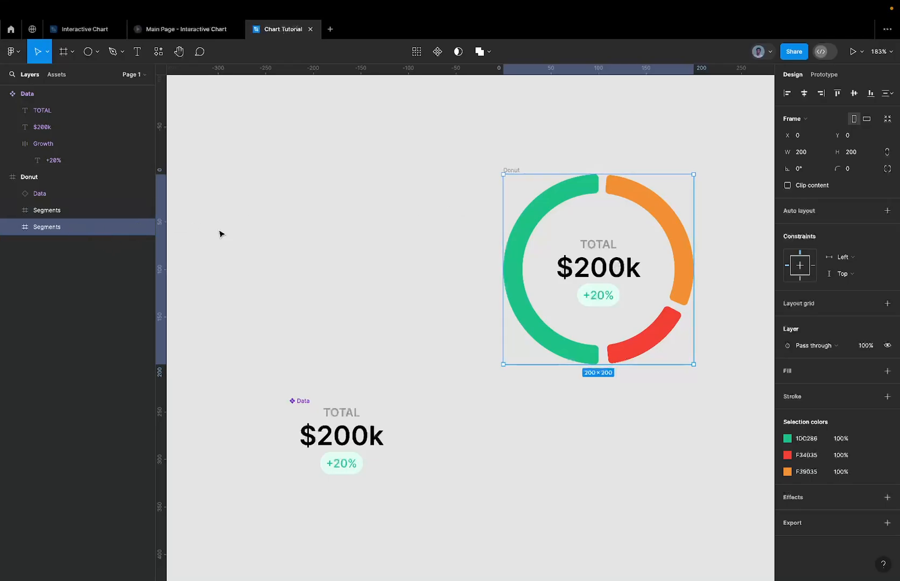
key(Return)
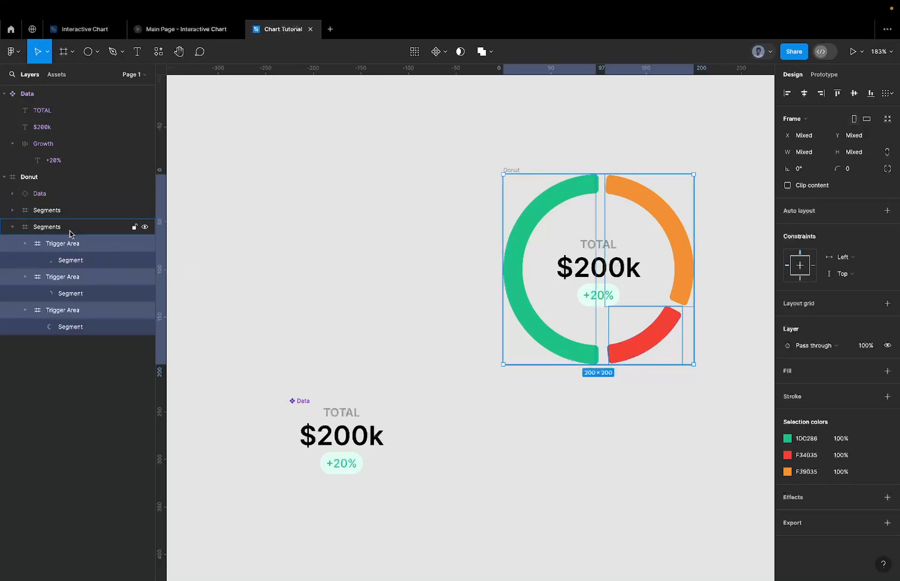
click(70, 259)
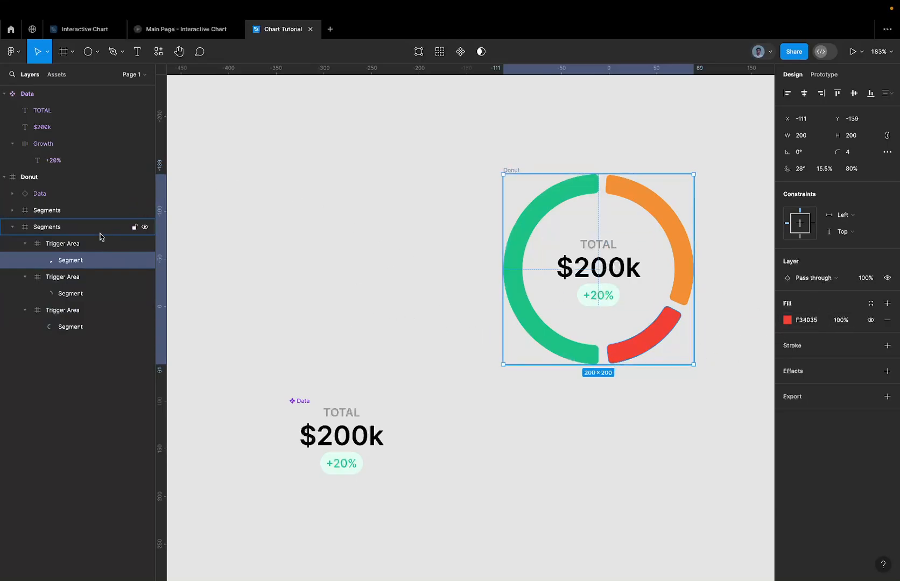
shift+click(78, 295)
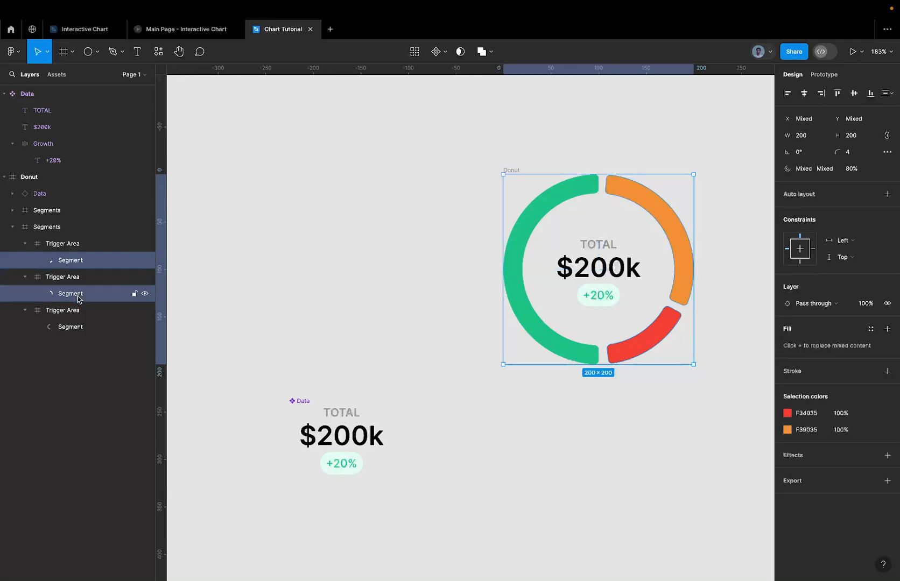
click(74, 243)
Rename the lower of the two Segments frames in the Donut as Outer Segments
click(58, 227)
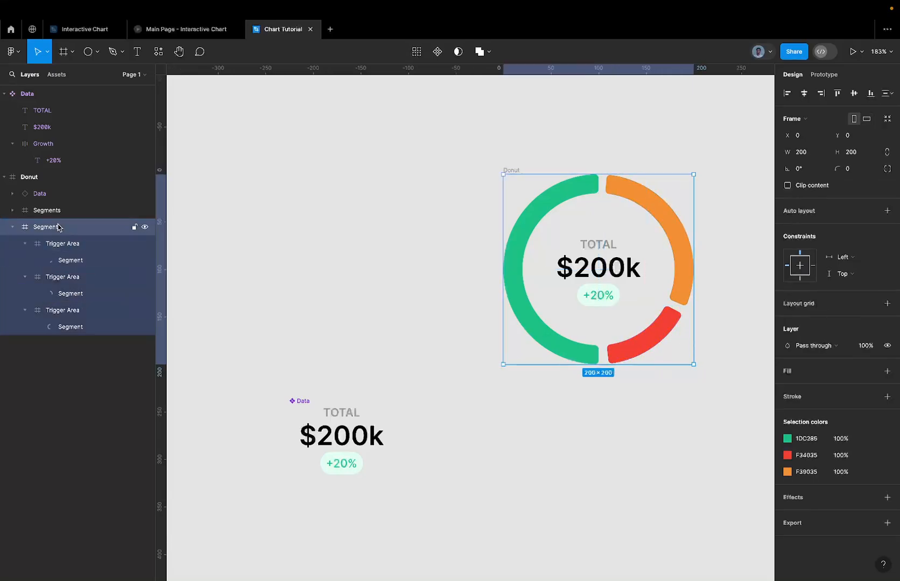
double_click(48, 231)
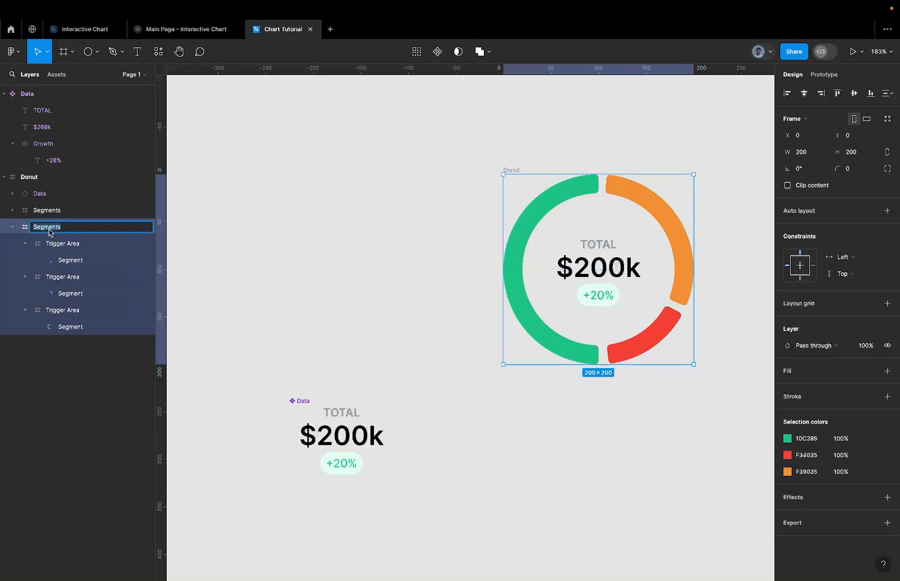
key(Left)
text(c)
key(BackSpace)
text(Ouer)
key(BackSpace)
key(BackSpace)
text(ter)
key(Return)
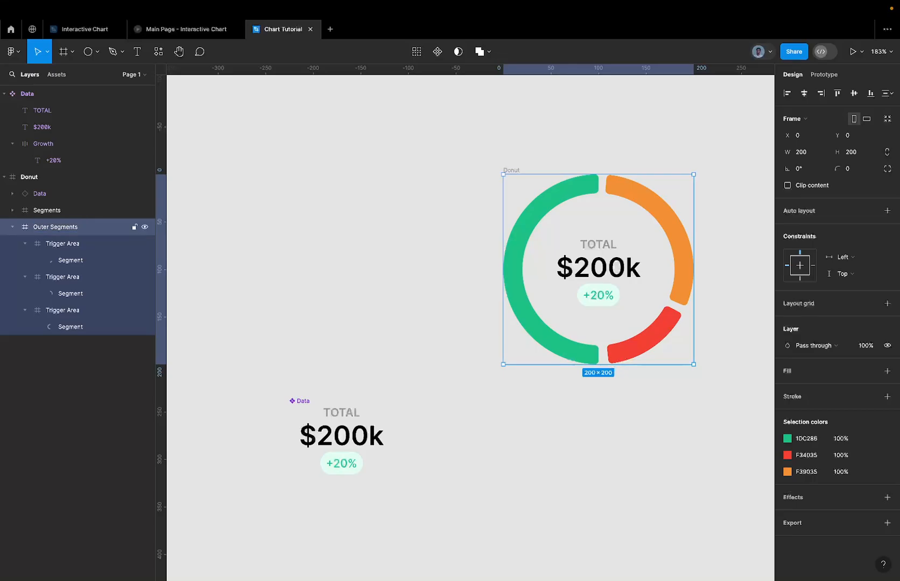
Scale the three Segment shapes inside Outer Segments together from their center to a height of 240
click(70, 243)
click(69, 232)
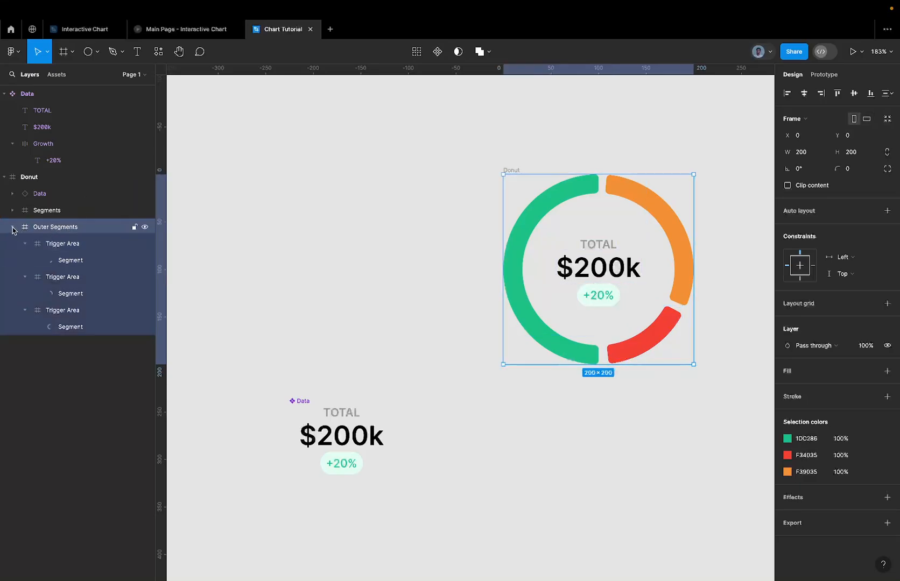
key(Return)
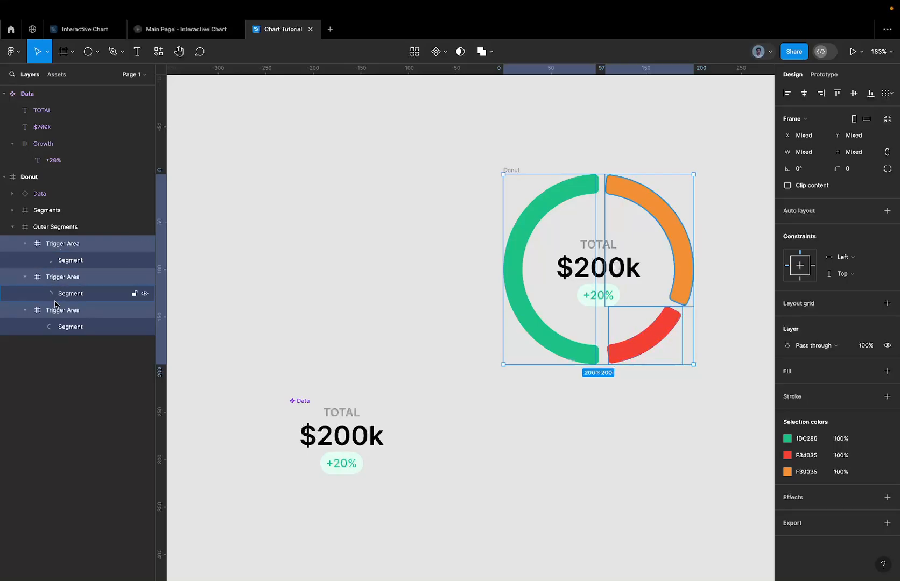
key(Return)
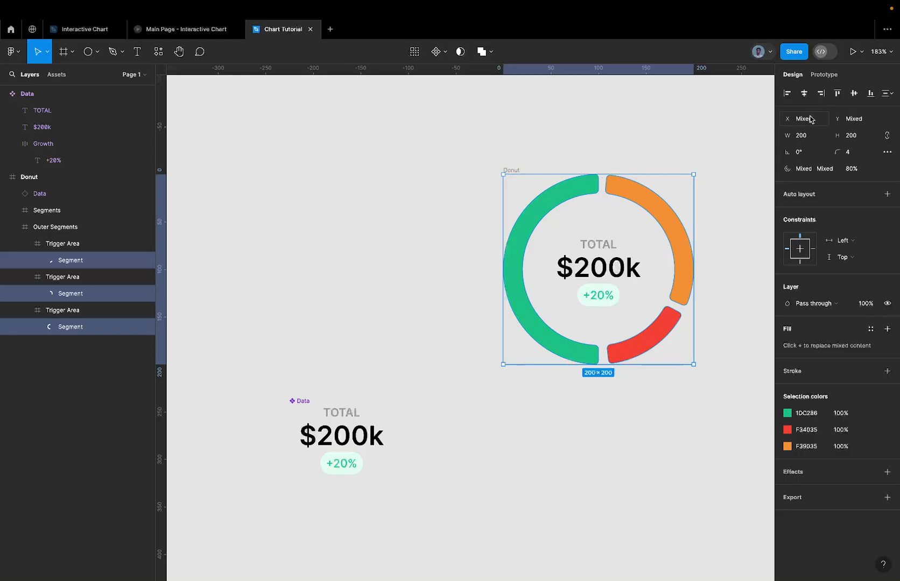
key(k)
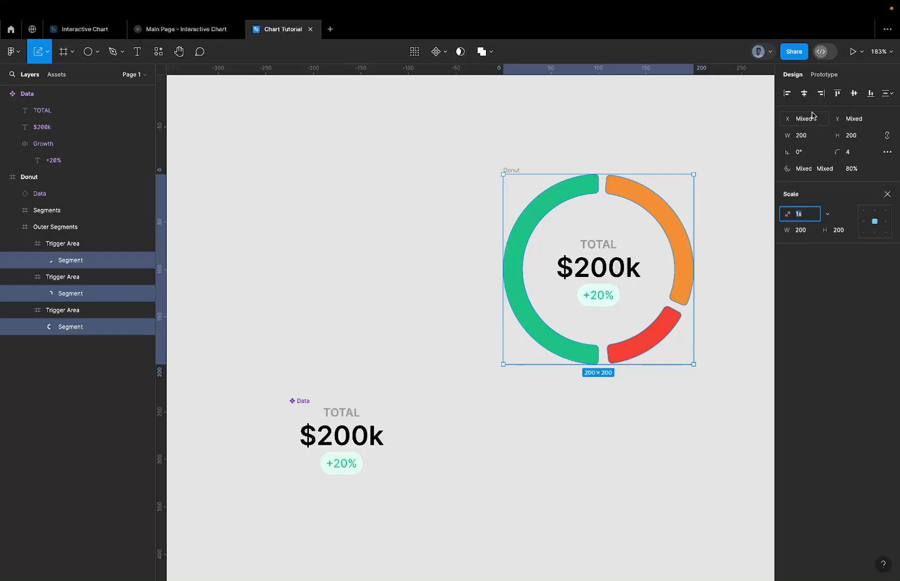
click(844, 233)
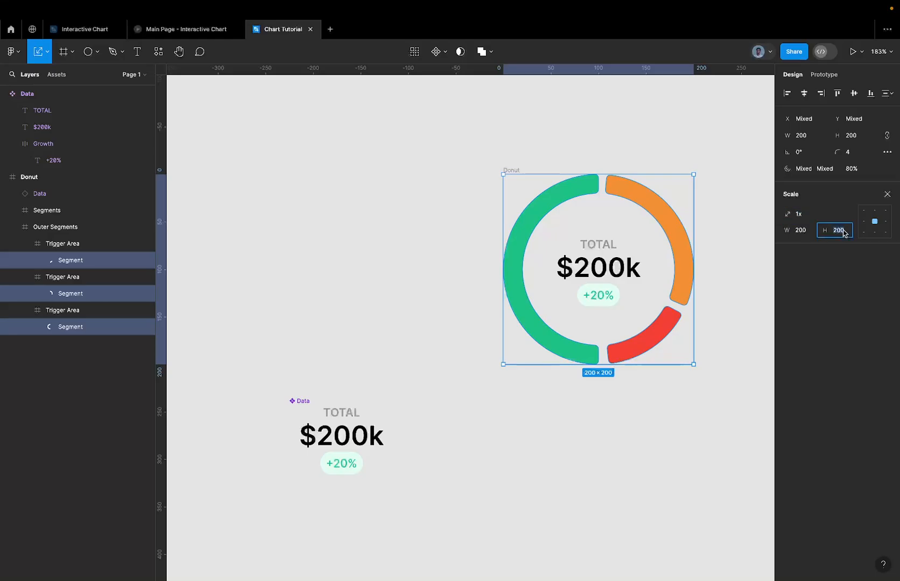
text(240)
key(Return)
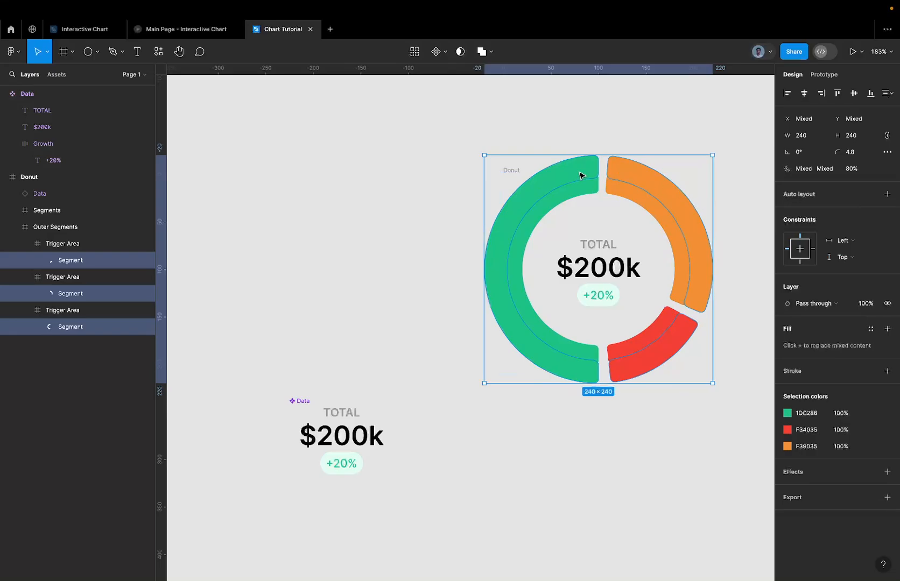
Open the inner radius ratio of the three enlarged outer segments for editing
click(856, 173)
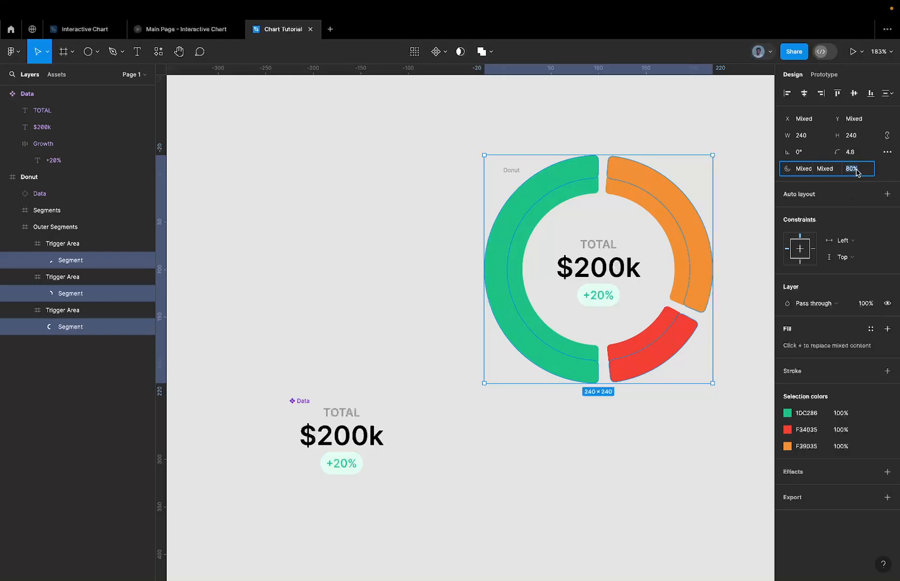
Set the inner ratio of the three selected outer segments to 96% so they become thin arcs
text(96)
key(Return)
scroll(713, 201, up, 3)
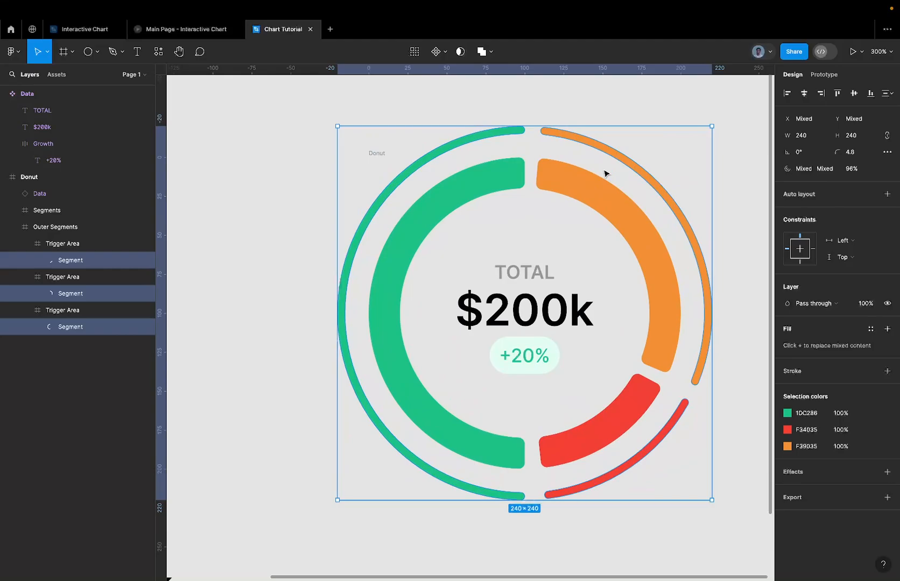
scroll(531, 197, down, 5)
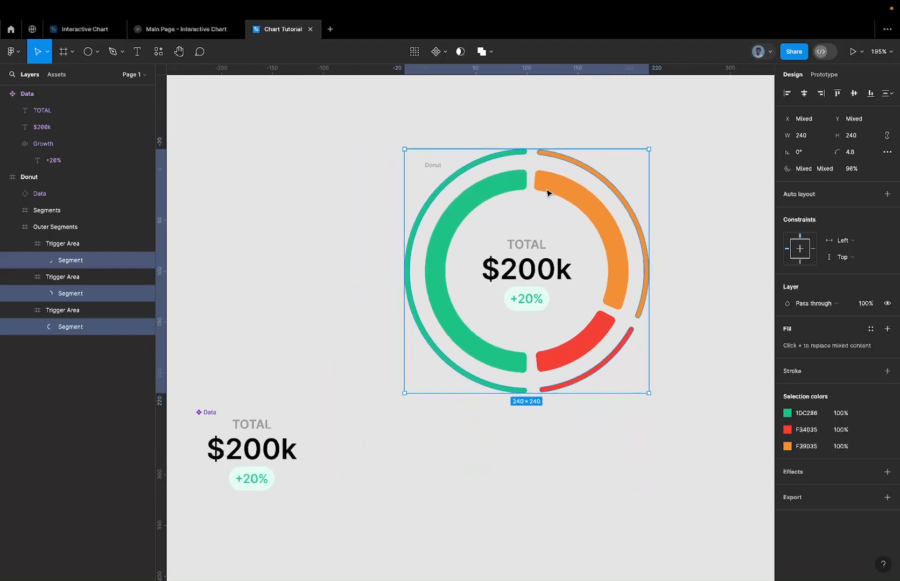
Scale the three outer segments to a height of 220 from their centre with the Scale tool
key(k)
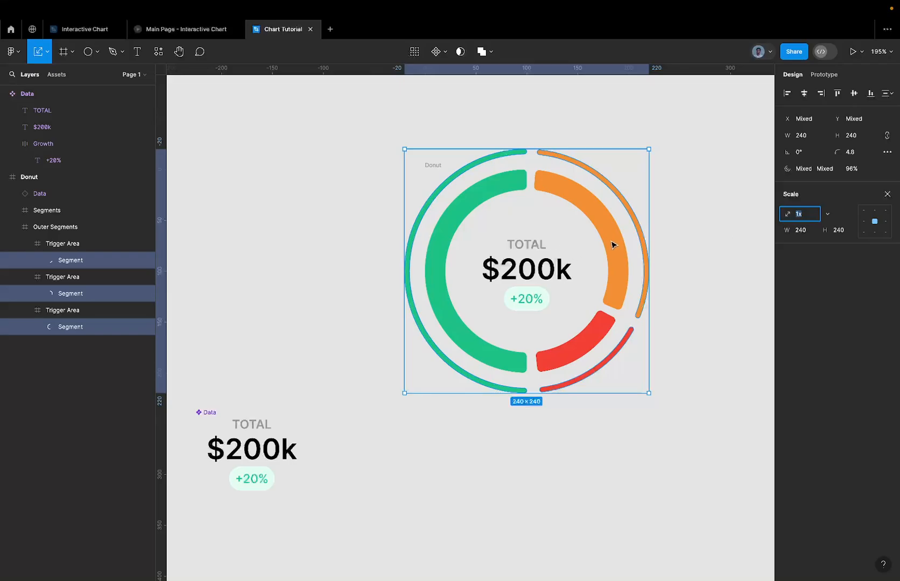
click(843, 235)
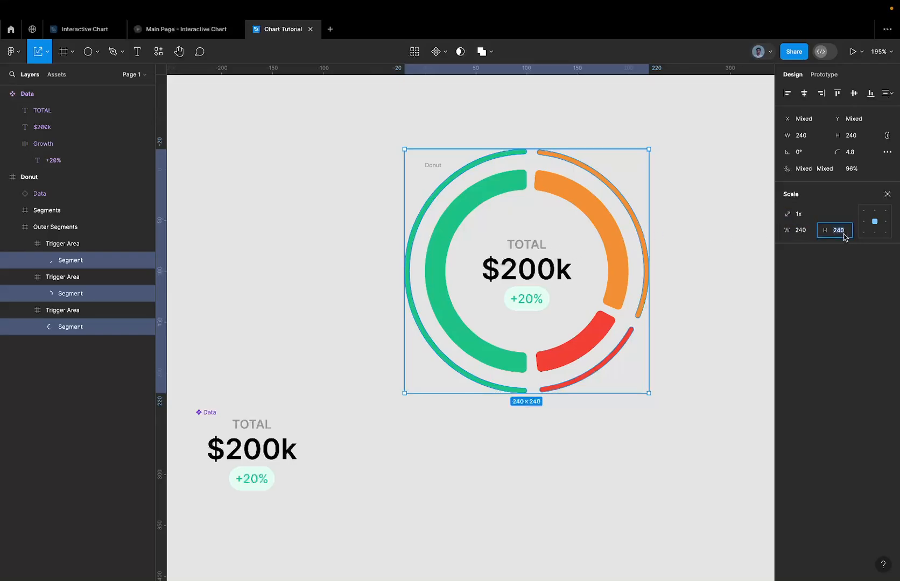
text(220)
key(Return)
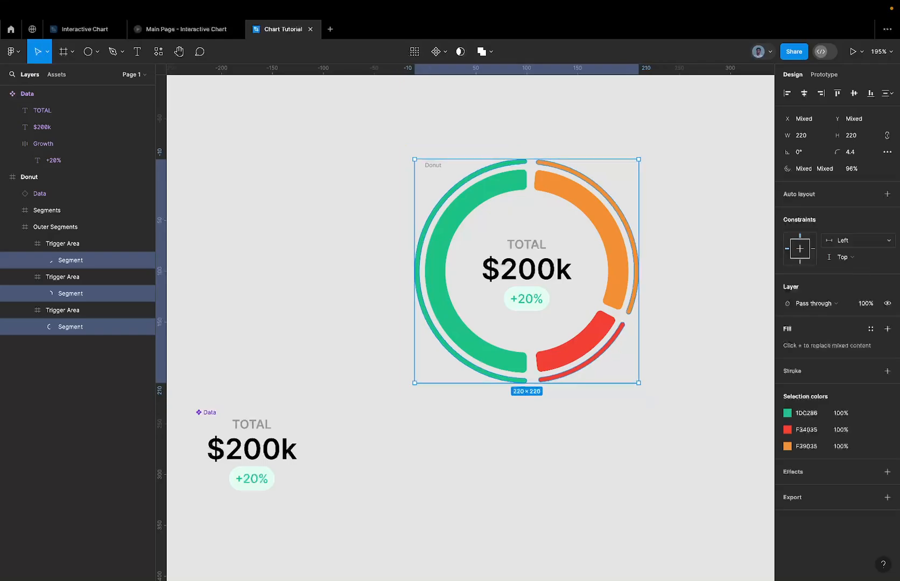
scroll(664, 287, up, 5)
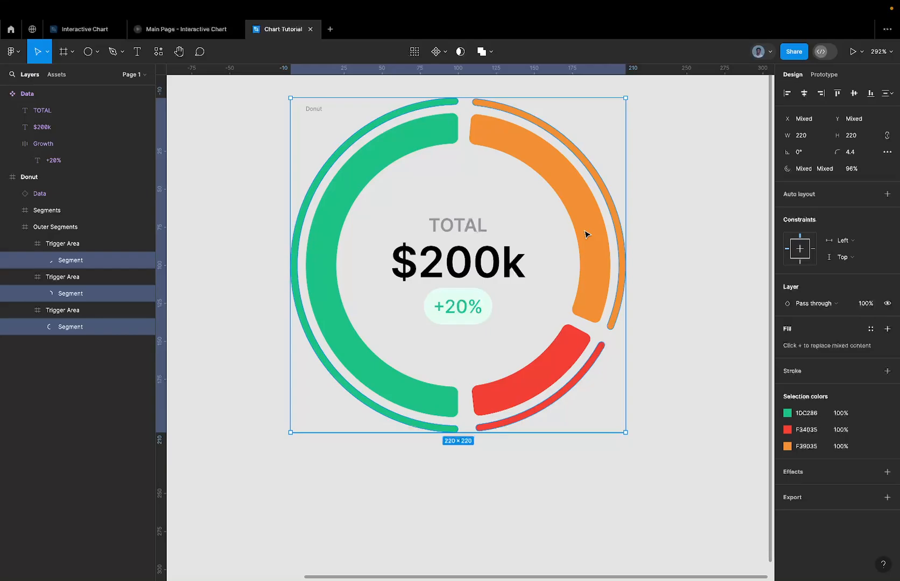
Set the corner radius of the three outer segments to 1 and clear the selection
click(855, 153)
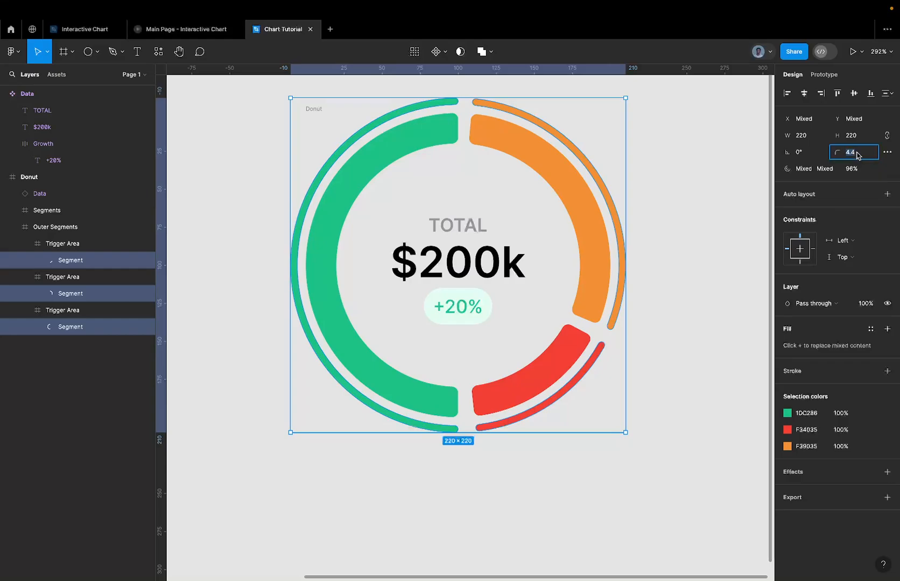
text(1)
key(Return)
scroll(462, 79, up, 5)
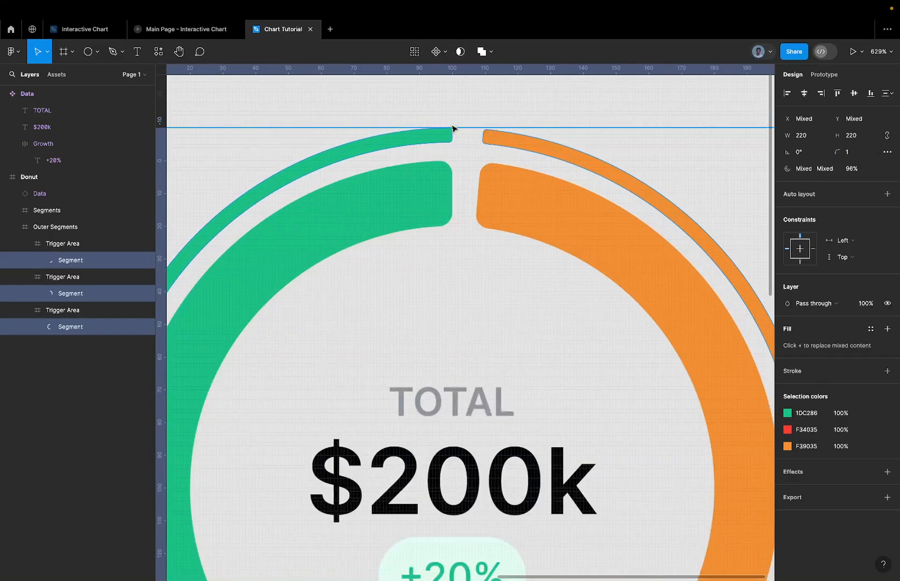
scroll(441, 159, down, 2)
scroll(440, 162, down, 4)
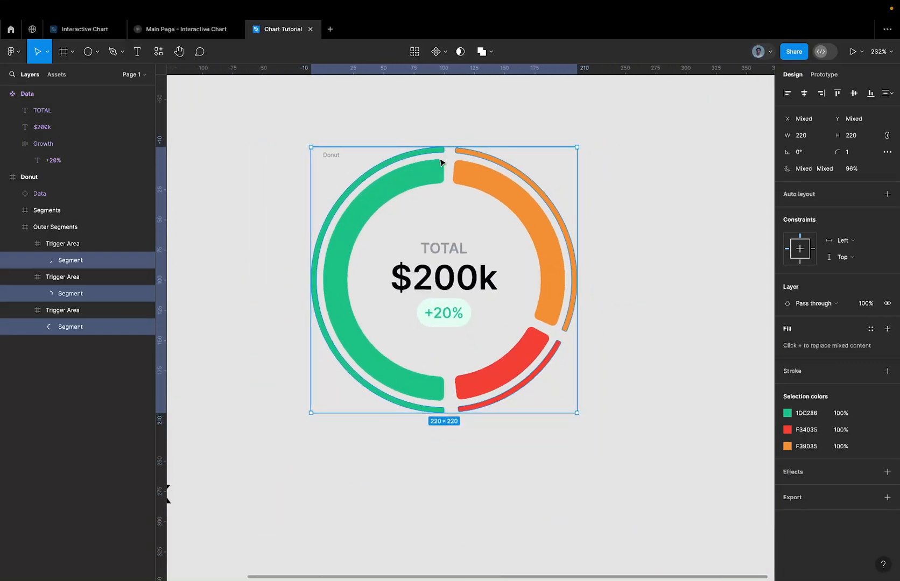
click(636, 208)
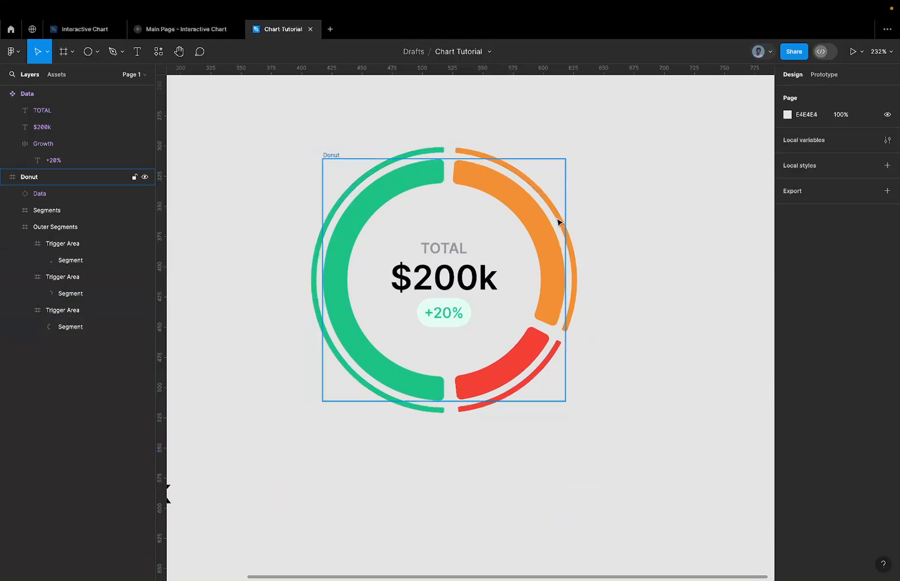
Compare the orange outer segment with the outer arc of the hovered Failed segment in the Main Page prototype
scroll(554, 215, up, 5)
ctrl+click(546, 190)
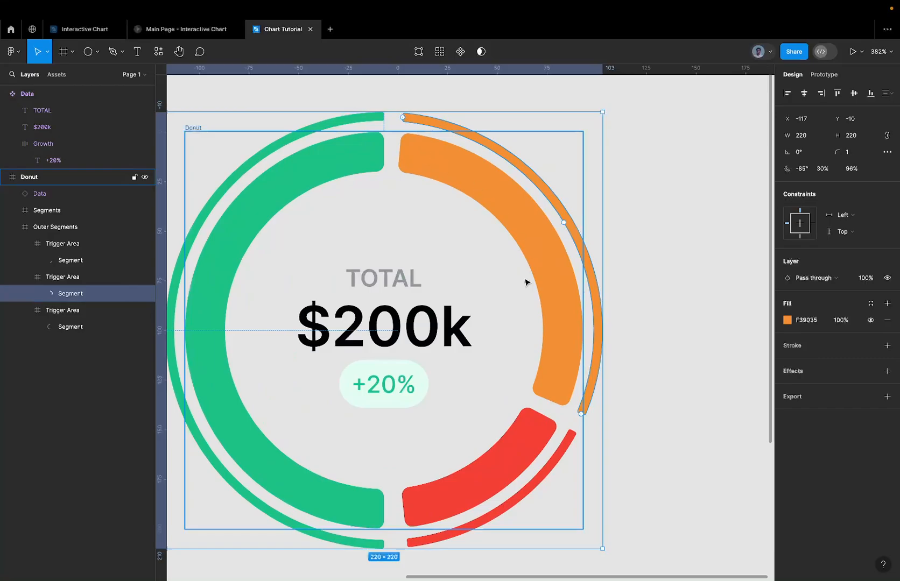
scroll(526, 282, down, 3)
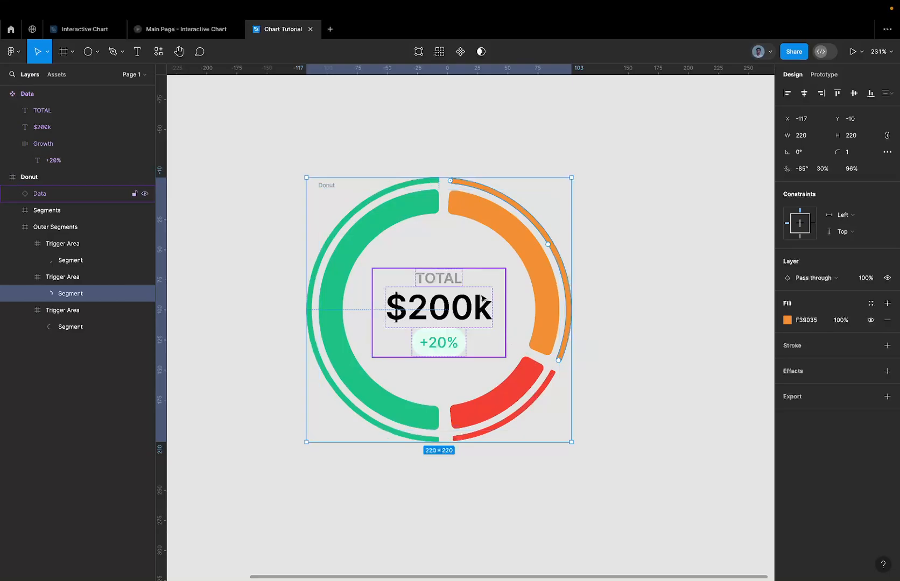
click(853, 153)
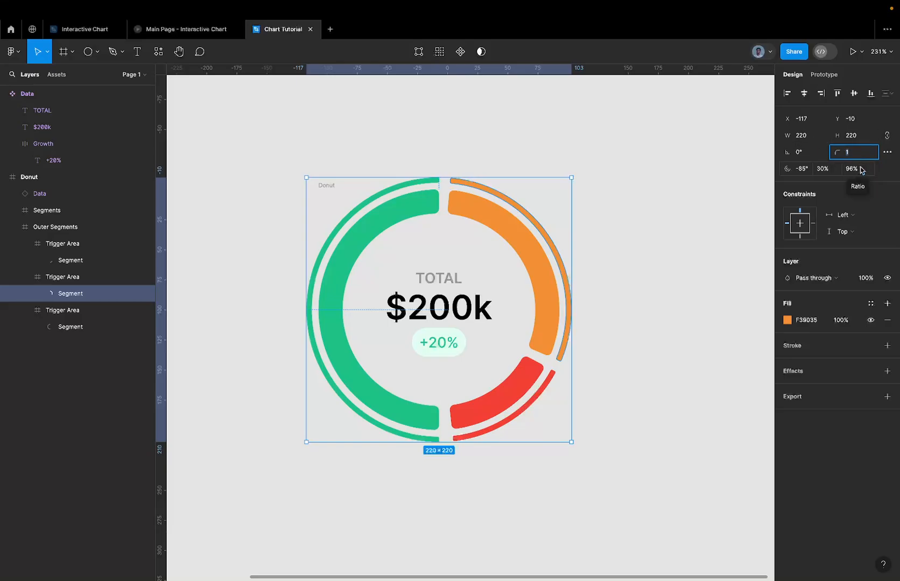
click(192, 36)
mouse_move(354, 297)
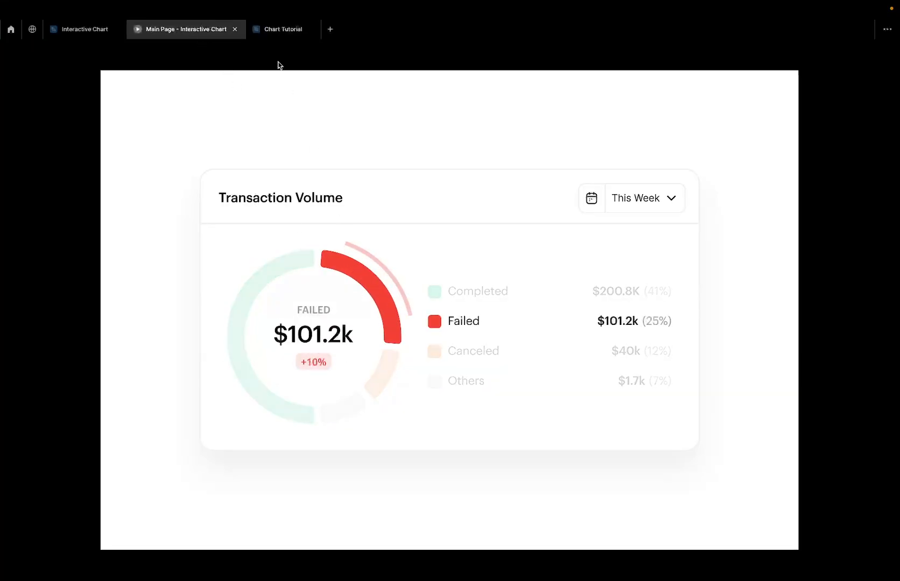
click(282, 30)
Try shortening the orange outer arc at both ends, starting it at about -55.8°, and undo both changes
click(492, 188)
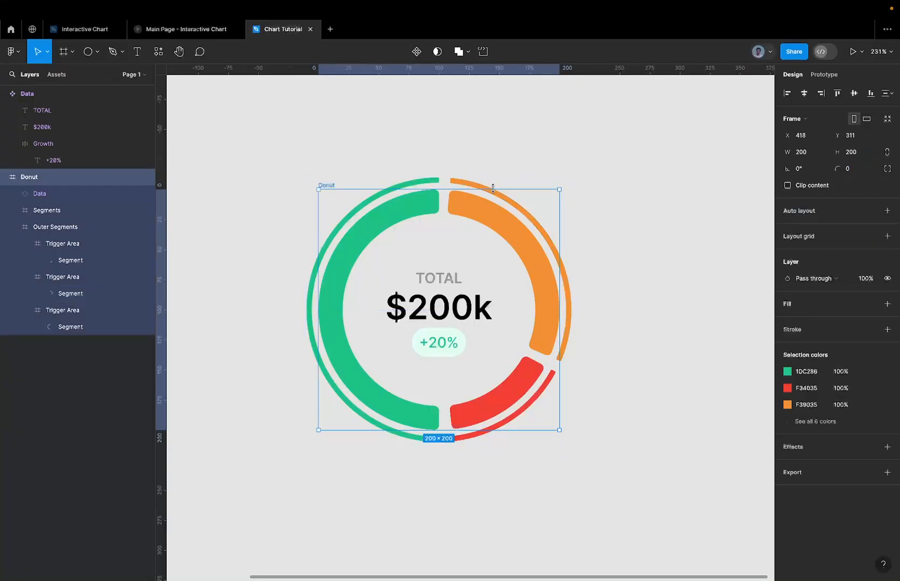
ctrl+scroll(492, 187, up, 5)
ctrl+click(516, 207)
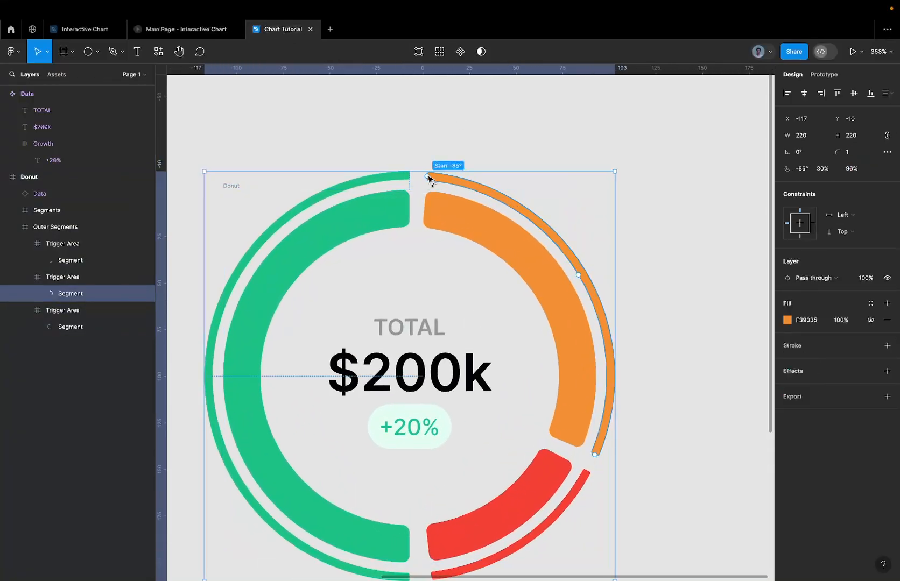
drag(429, 178, 522, 211)
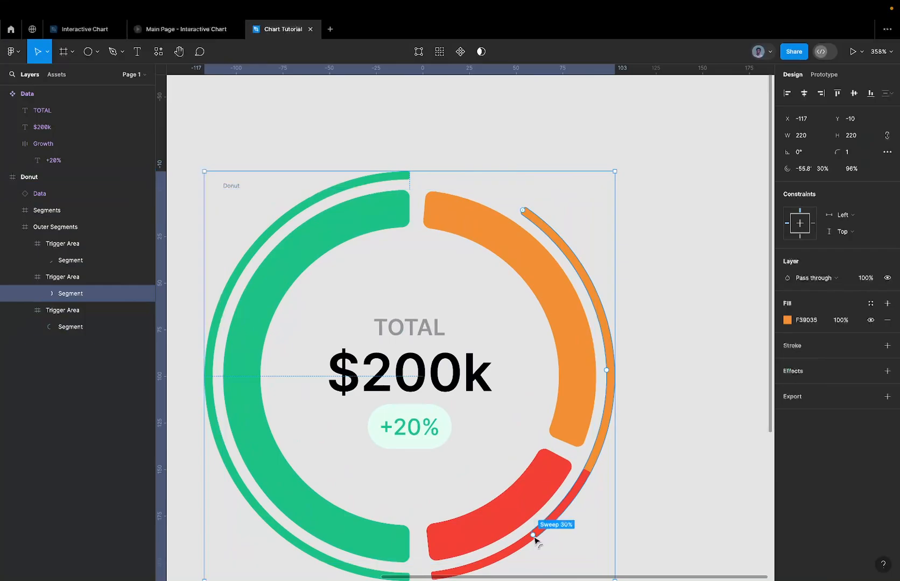
drag(536, 540, 605, 401)
key(ctrl+z)
key(ctrl+z)
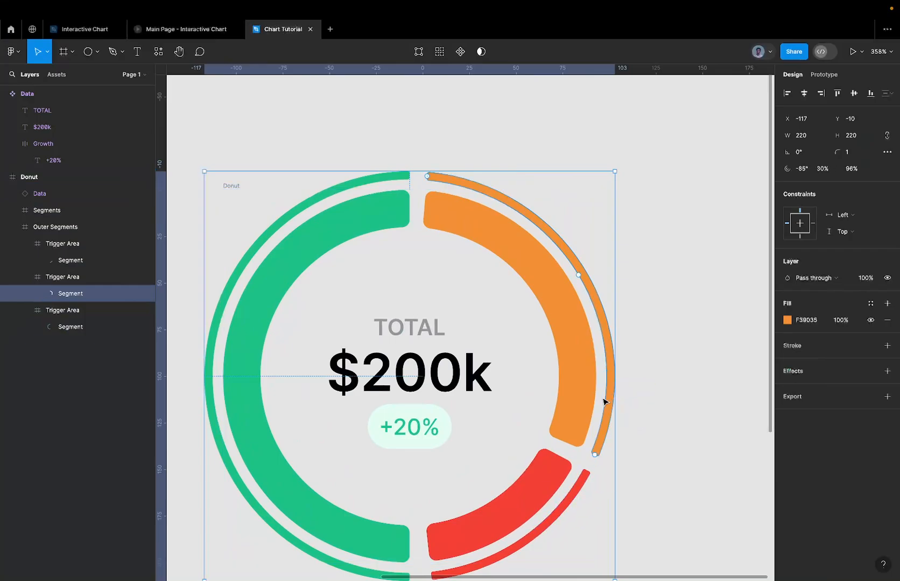
Undo the recent selection changes until all three outer segments are selected again
ctrl+scroll(604, 401, down, 5)
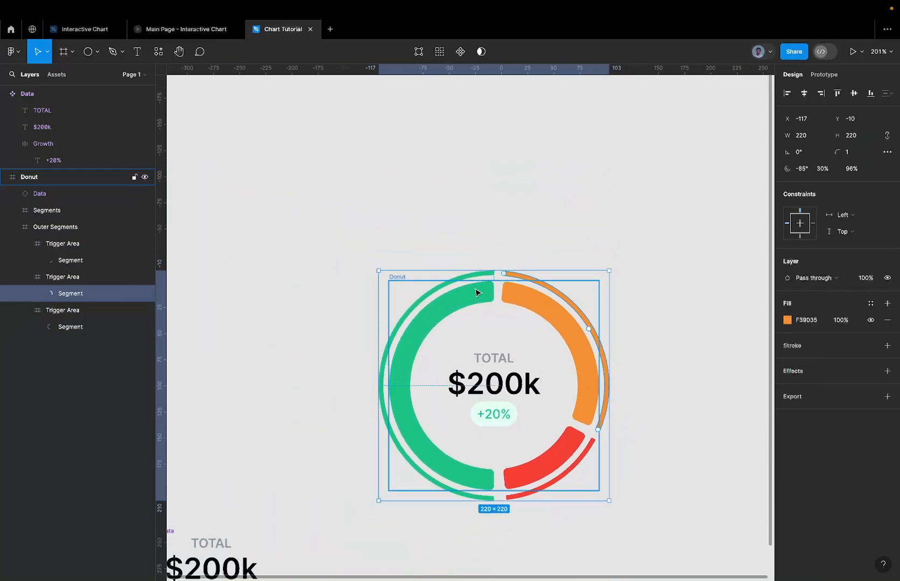
key(ctrl+z)
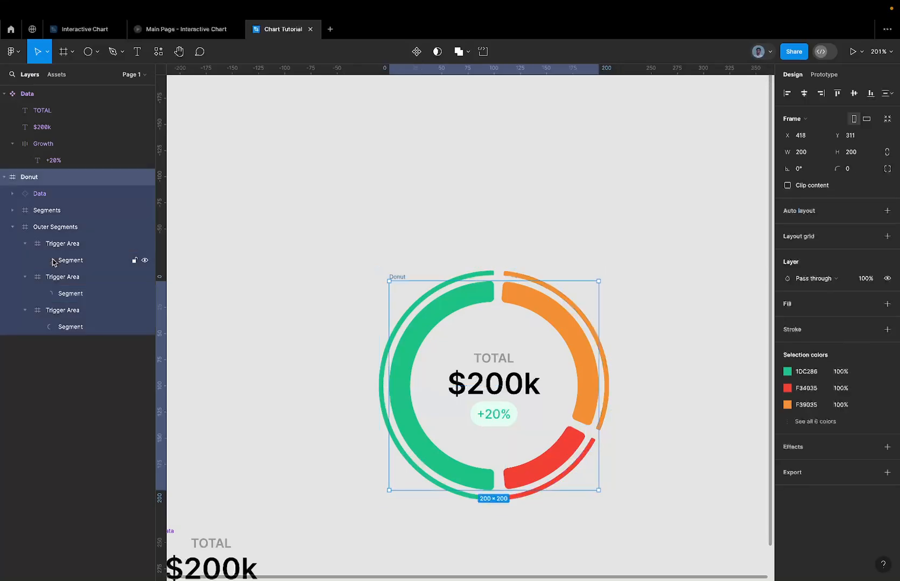
key(ctrl+z)
key(ctrl+z)
key(ctrl+z)
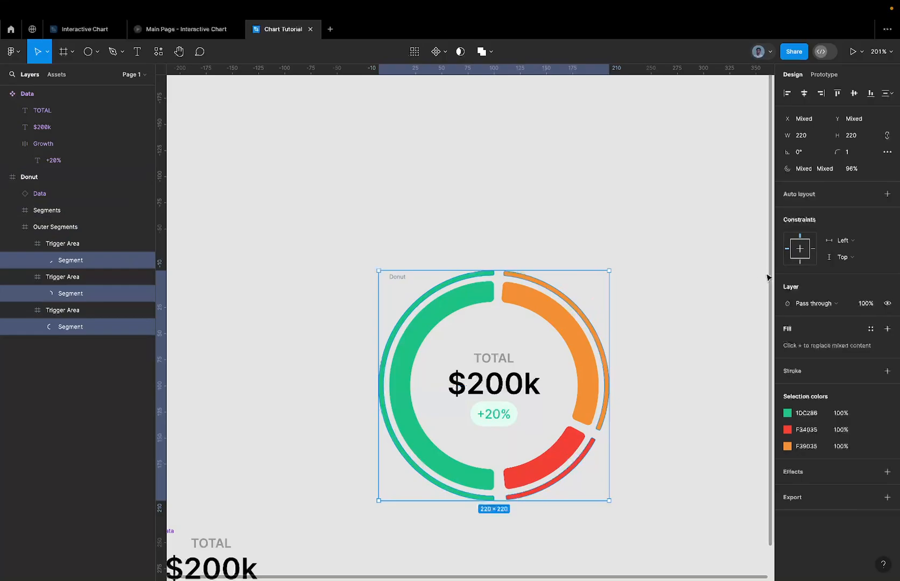
Set the layer opacity of the three outer segments to 10% and deselect them
click(865, 304)
text(10)
key(Return)
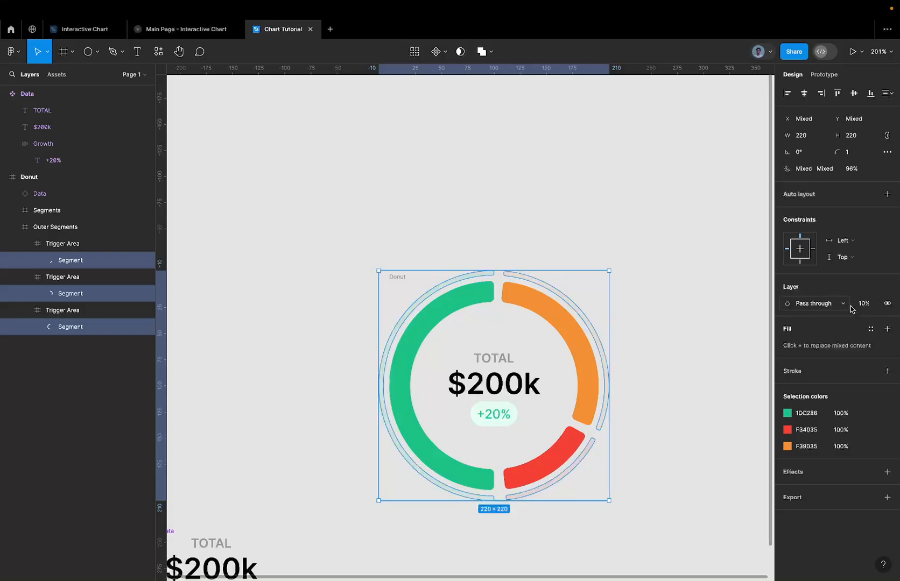
click(711, 259)
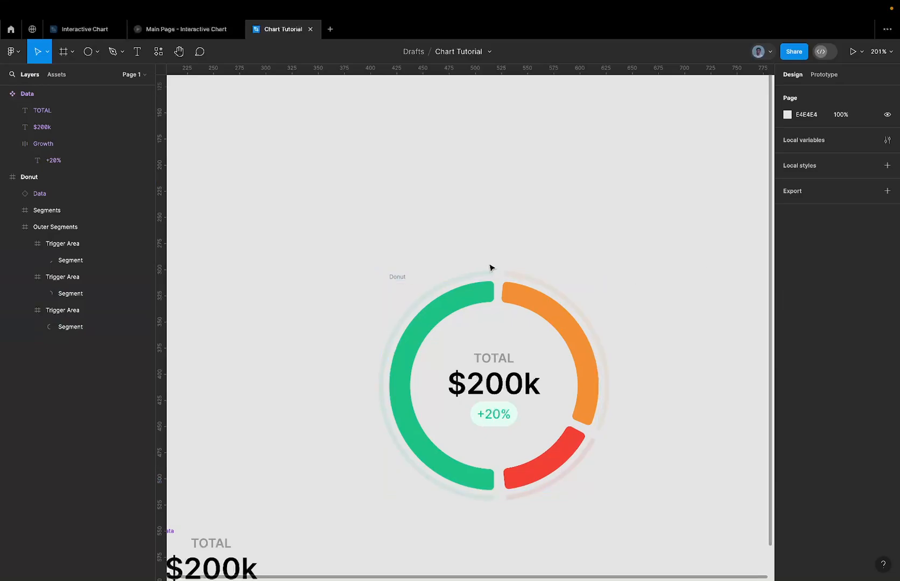
Try a white FFFFFF page background, then undo back to the selection of the three outer segments
click(808, 115)
text(F)
key(Return)
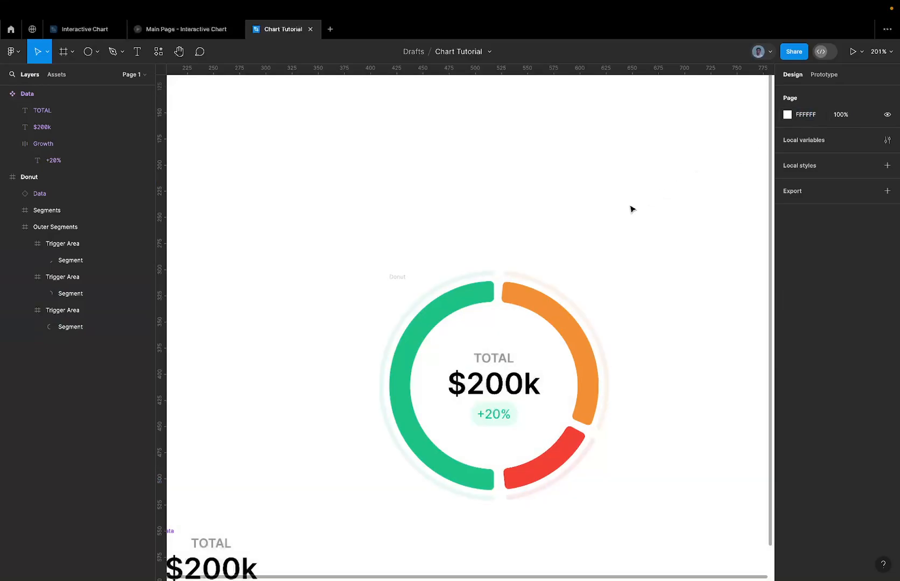
key(ctrl+z)
key(ctrl+z)
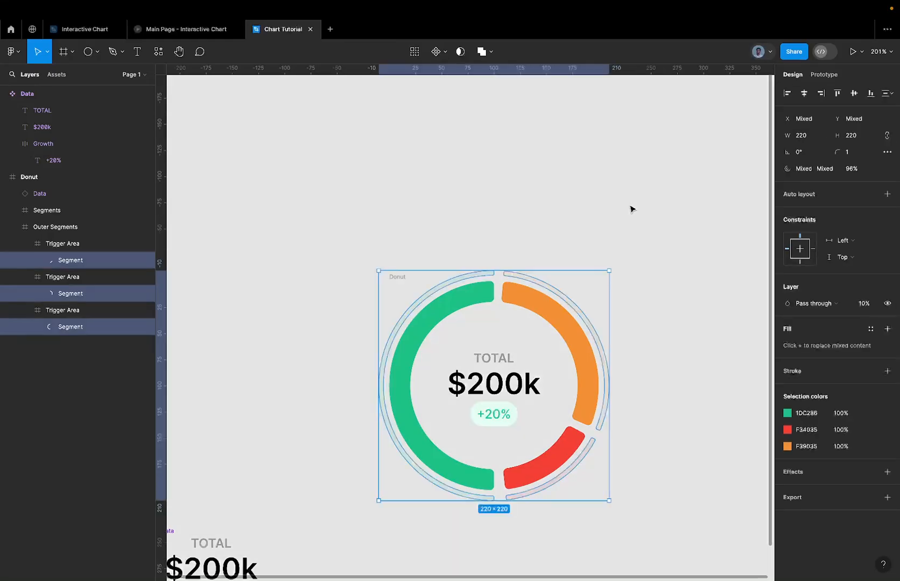
Set the layer opacity of the three outer segments to 15%
click(863, 305)
text(15)
key(Return)
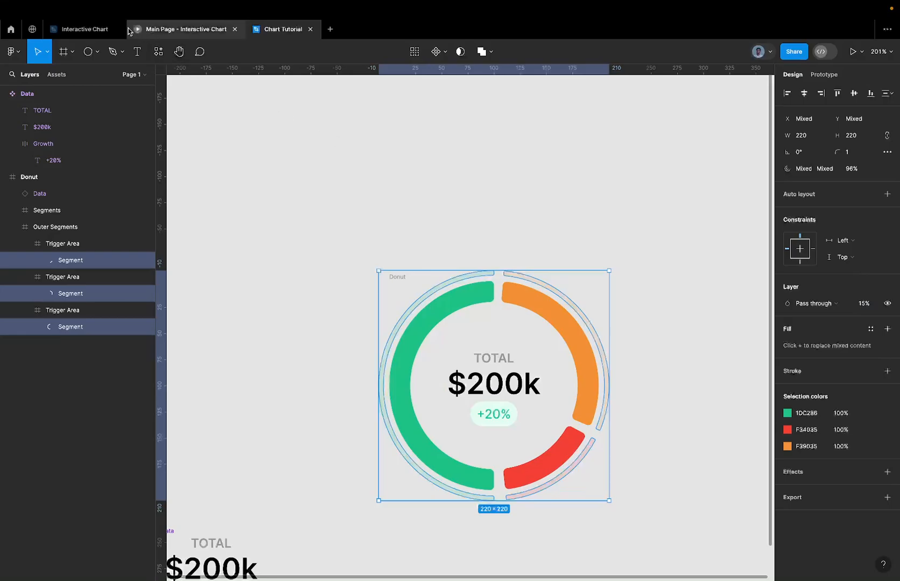
Check the opacity of the green external arc in the Completed variant of the Interactive Chart file
click(97, 29)
scroll(518, 168, down, 10)
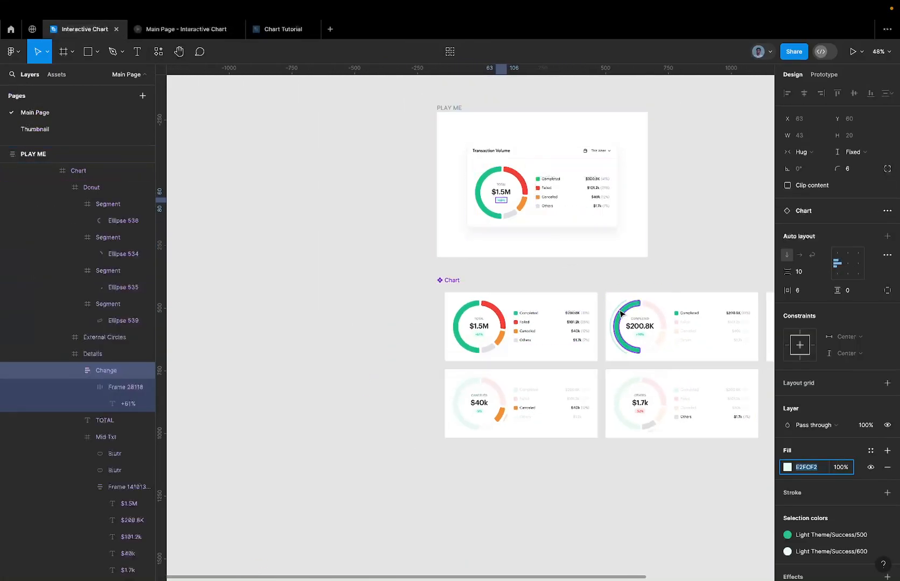
click(620, 312)
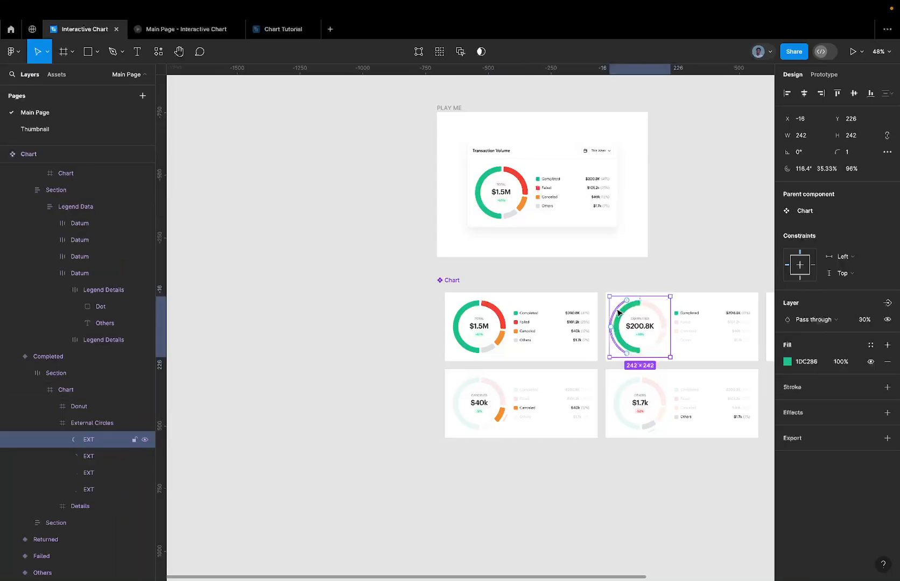
key(super+z)
key(super+z)
key(super+z)
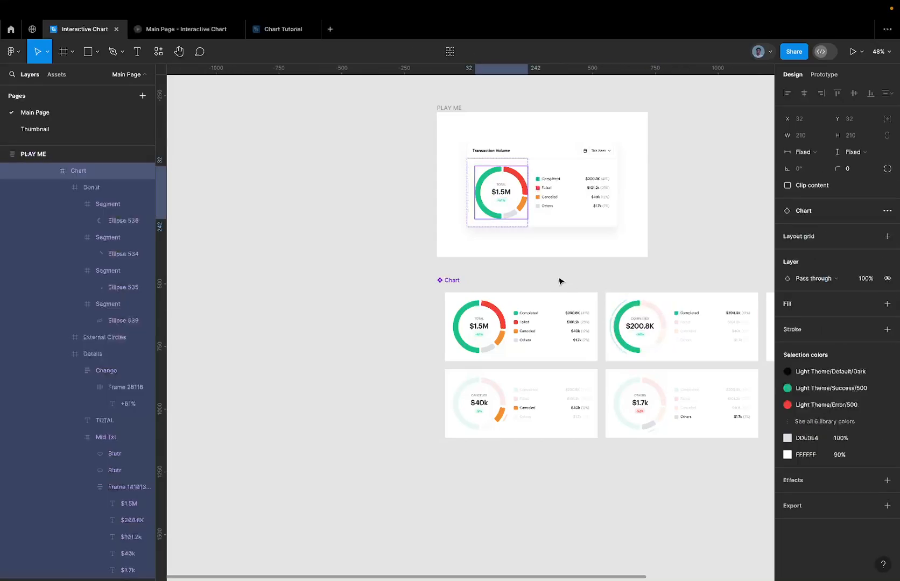
key(super+z)
key(super+z)
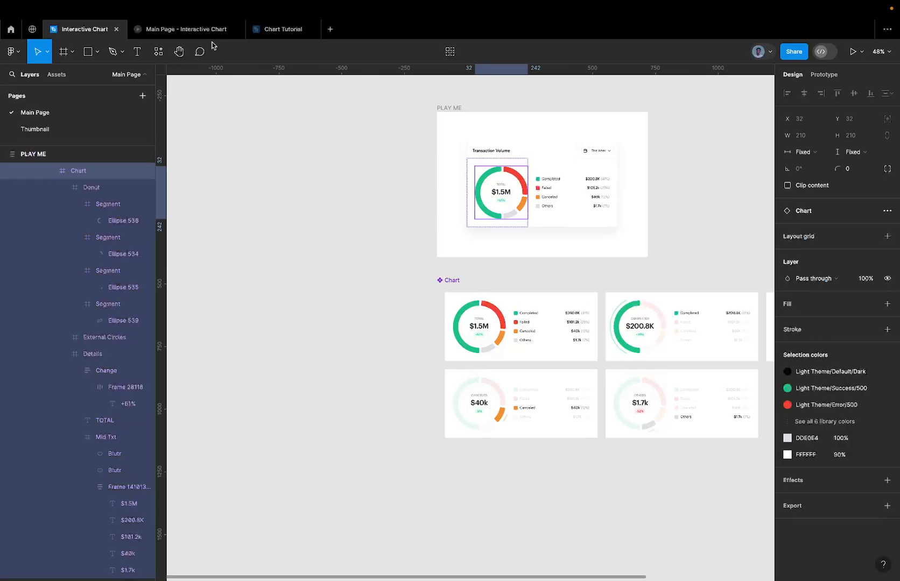
Back in the Chart Tutorial file, set the three outer segments' layer opacity to 30% and deselect them
click(275, 31)
click(868, 304)
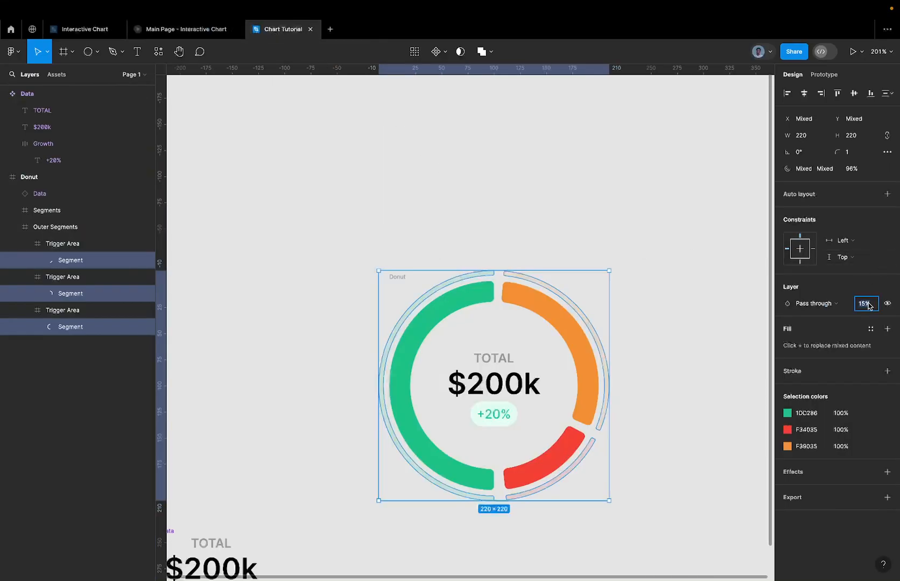
text(30)
key(Return)
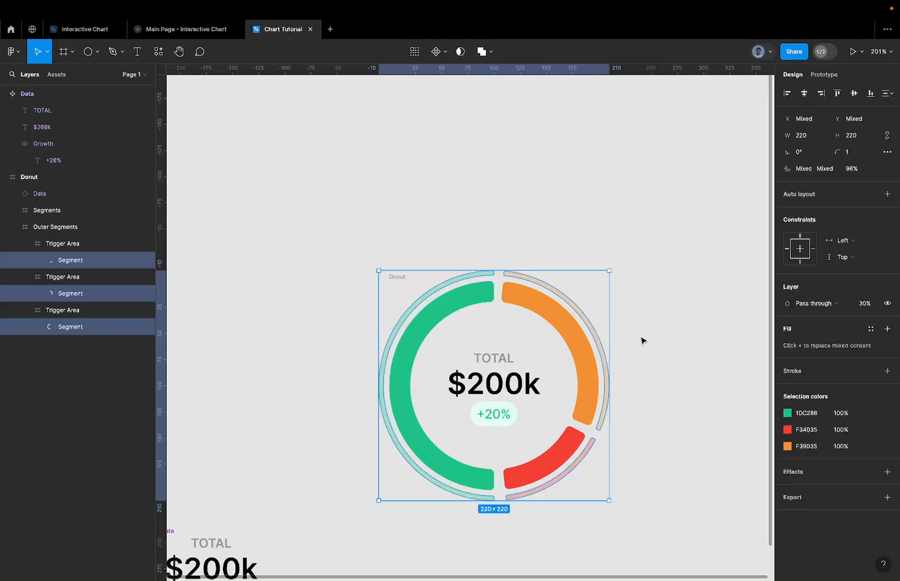
click(655, 321)
scroll(655, 321, down, 3)
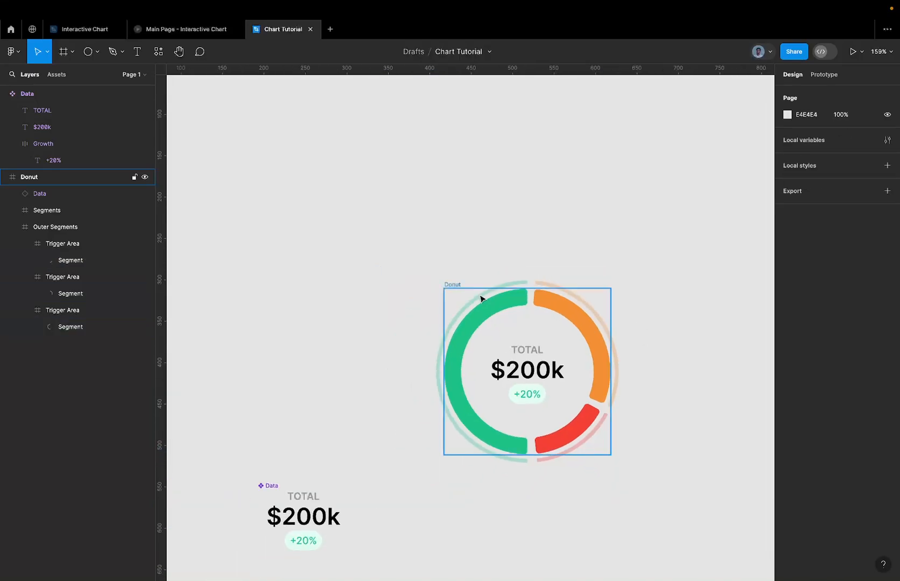
Collapse the Outer Segments layer and place a duplicate of the Donut frame directly above the original
click(452, 287)
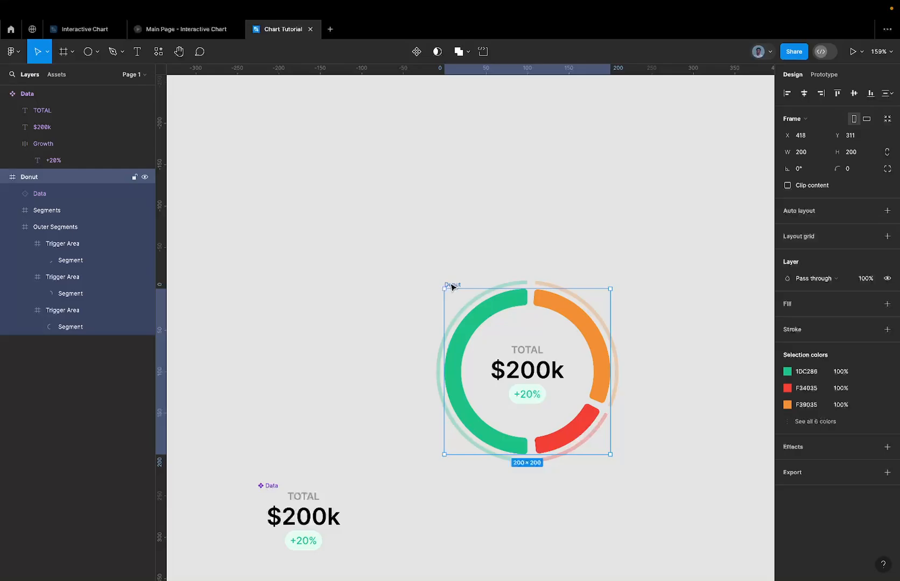
click(80, 229)
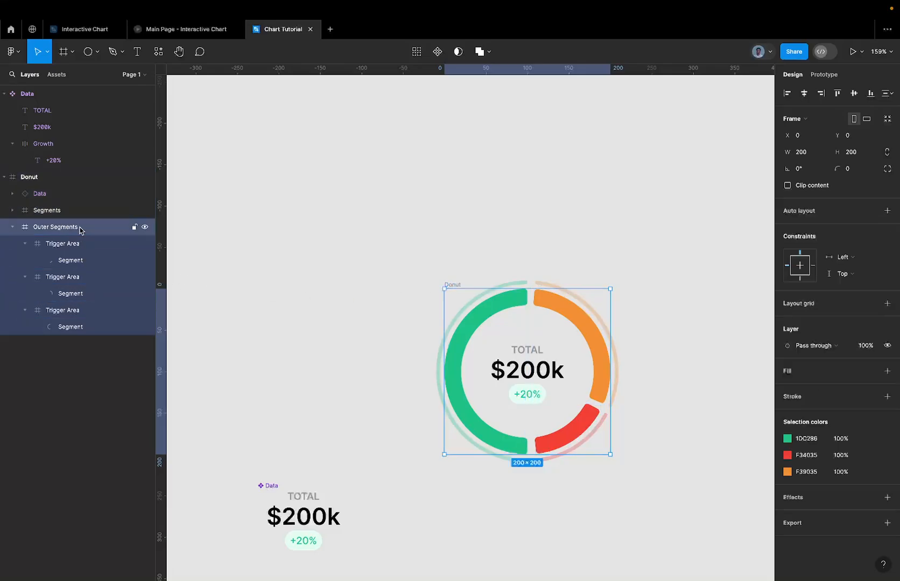
click(13, 226)
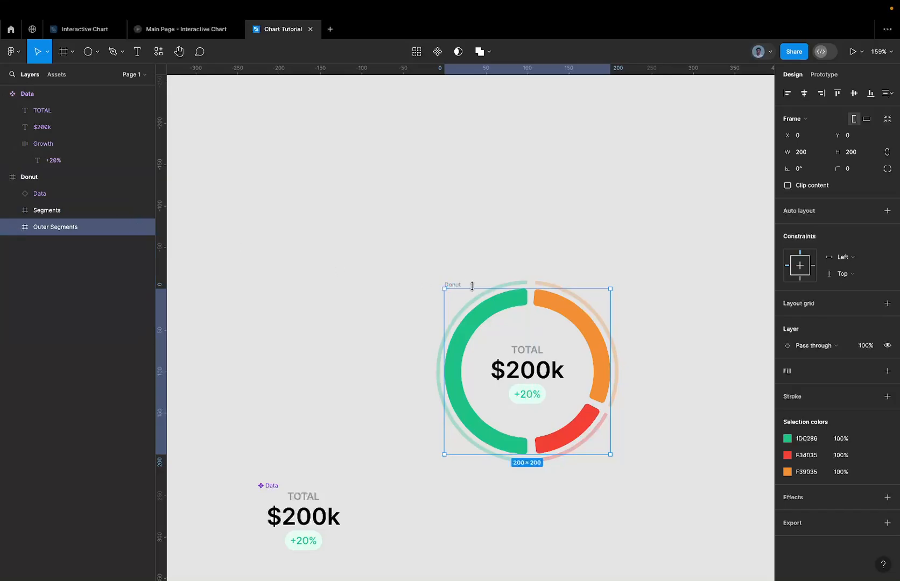
scroll(459, 286, down, 2)
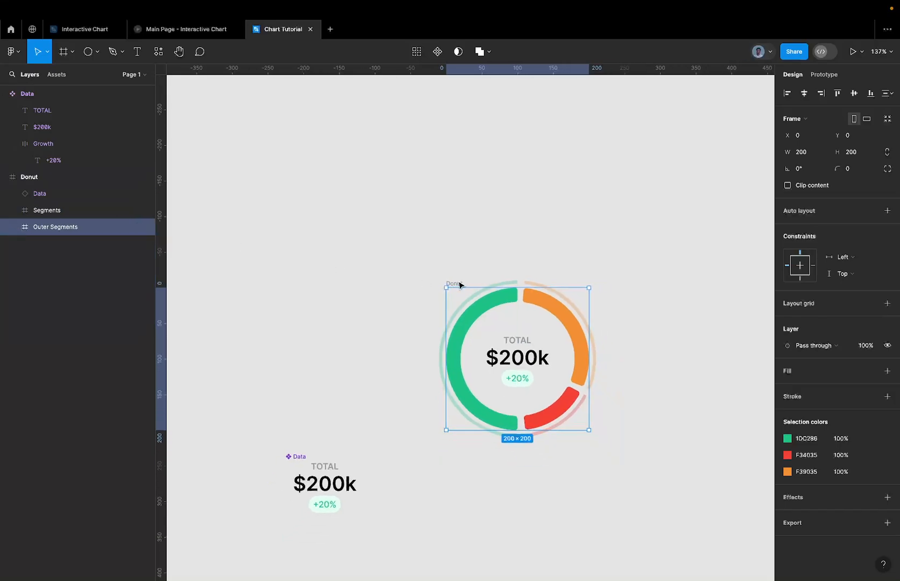
drag(460, 283, 472, 90)
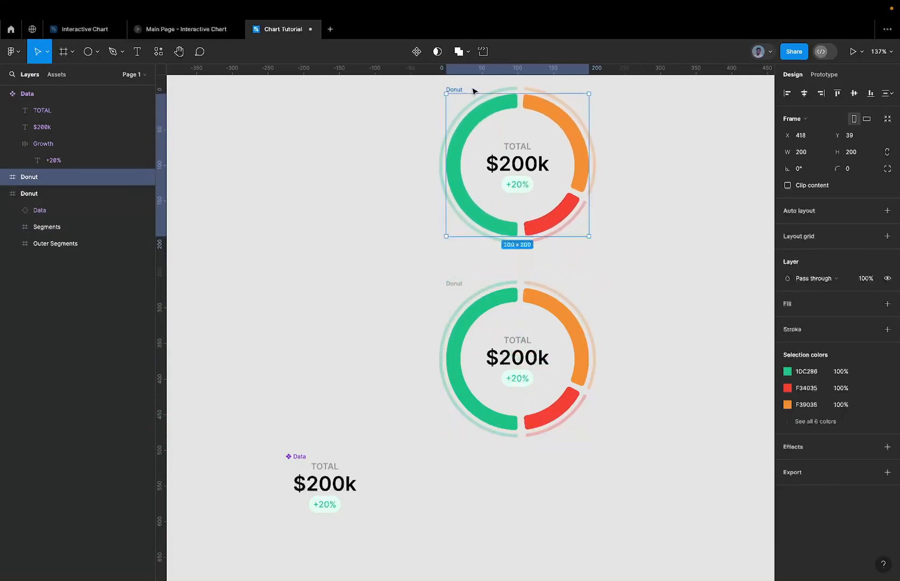
Select all three outer Segment arcs inside the Outer Segments frame of the upper Donut copy
scroll(474, 91, up, 3)
scroll(454, 193, up, 4)
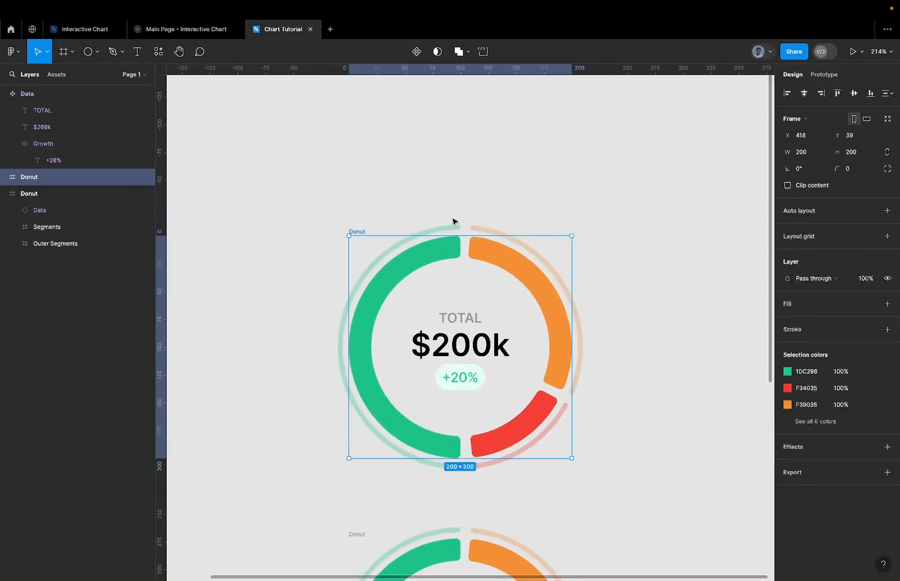
ctrl+click(455, 226)
scroll(456, 224, up, 3)
scroll(455, 225, down, 3)
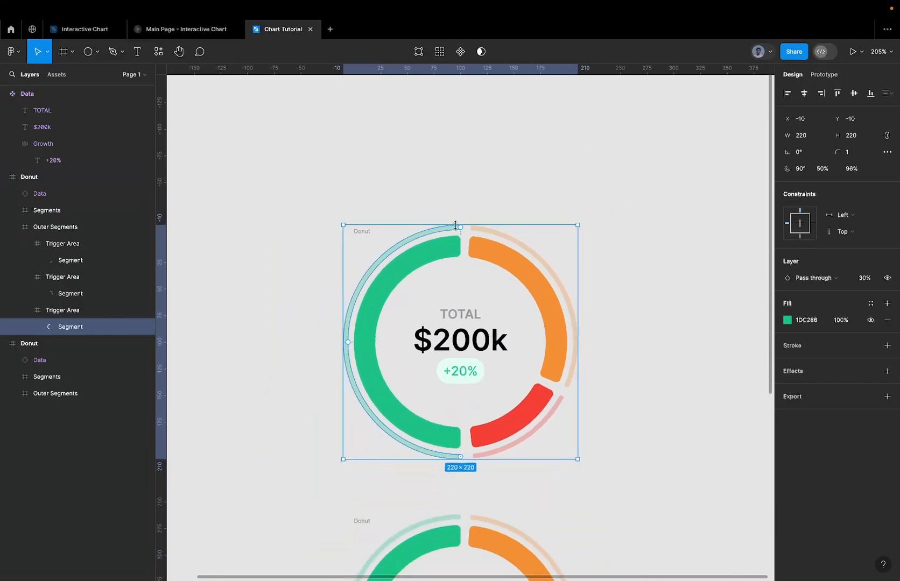
shift+click(97, 293)
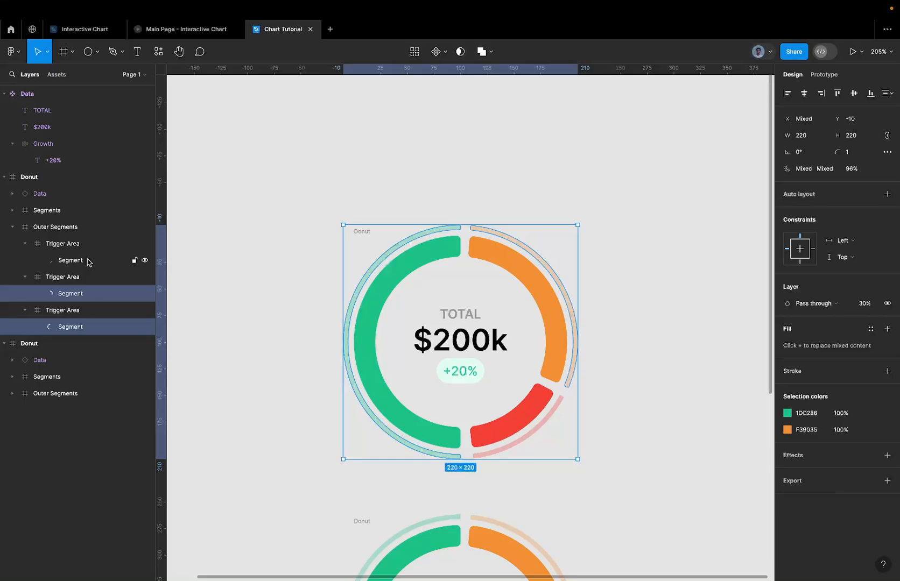
shift+click(88, 262)
click(74, 229)
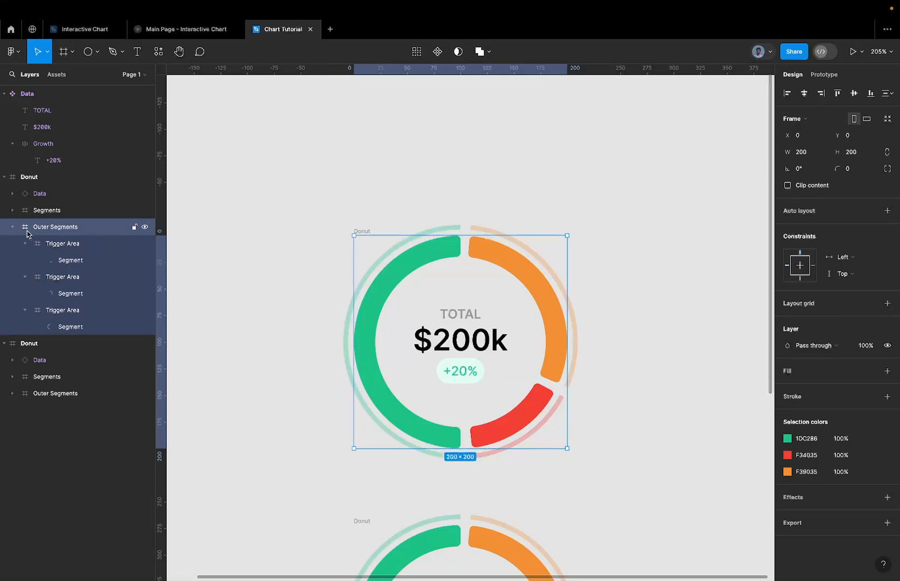
key(Return)
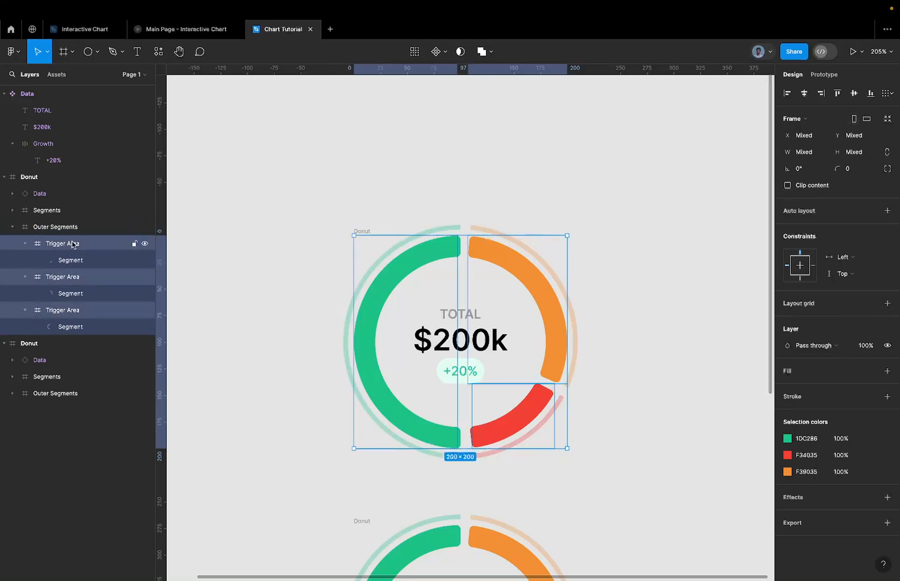
key(Return)
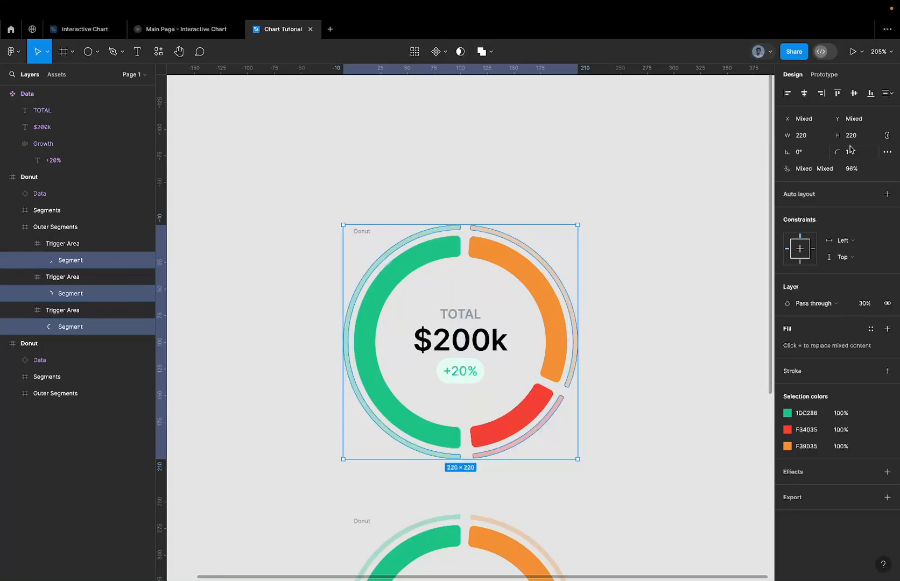
click(860, 135)
key(Return)
key(ctrl+z)
Scale the three selected arcs proportionally to a height of 180 and measure their spacing from the Donut frame
key(k)
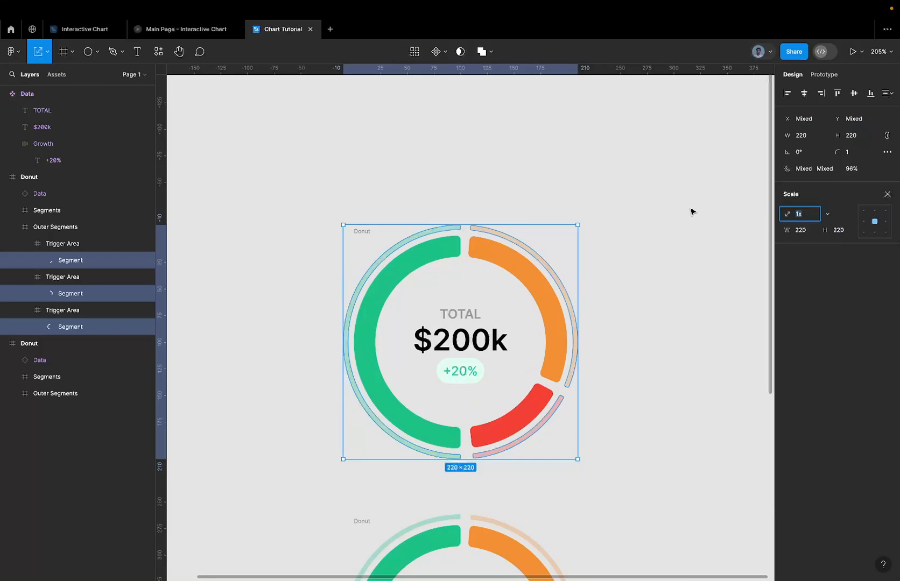
click(849, 233)
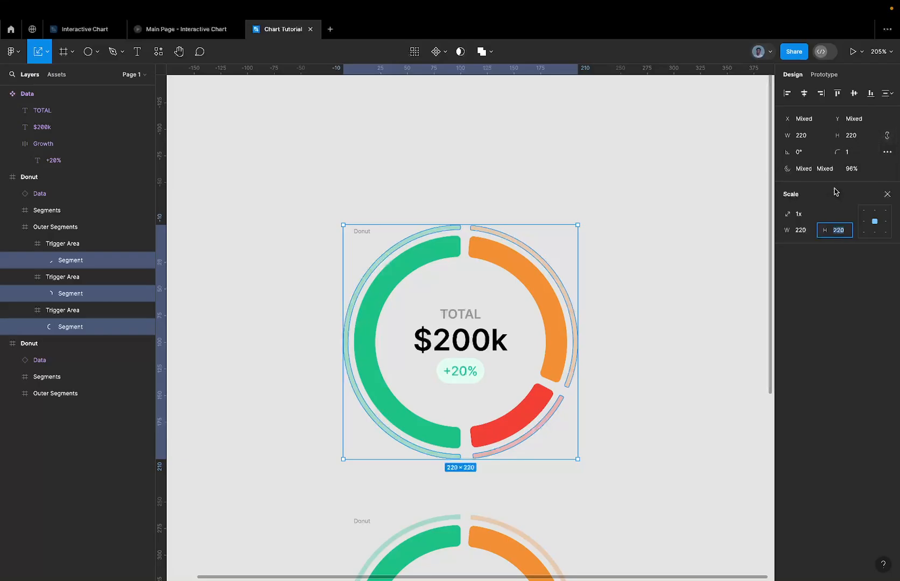
text(180)
key(Return)
scroll(480, 251, up, 3)
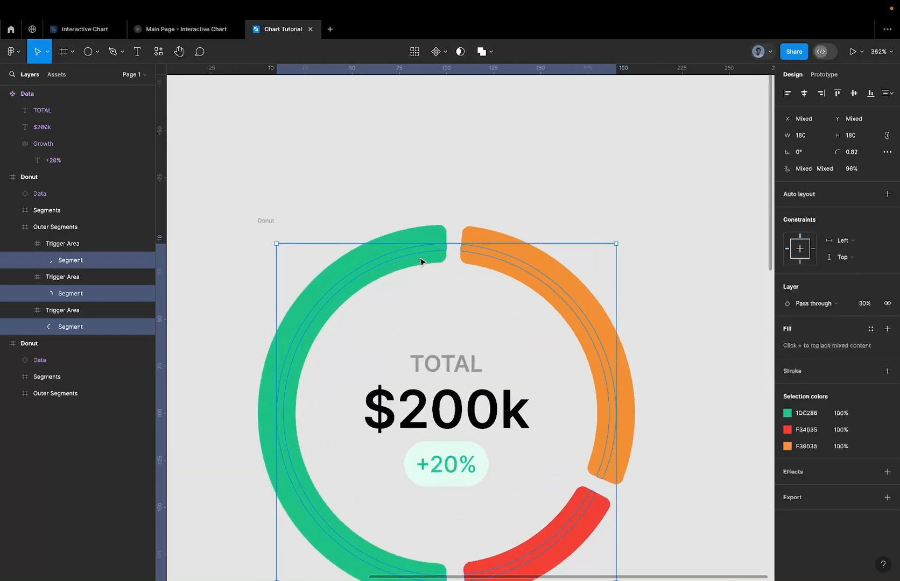
key(alt)
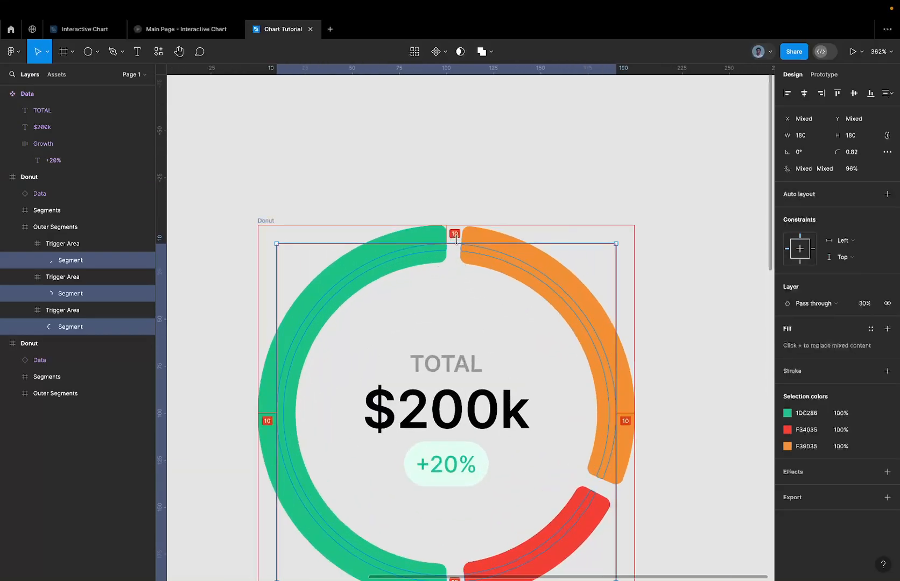
scroll(458, 237, down, 6)
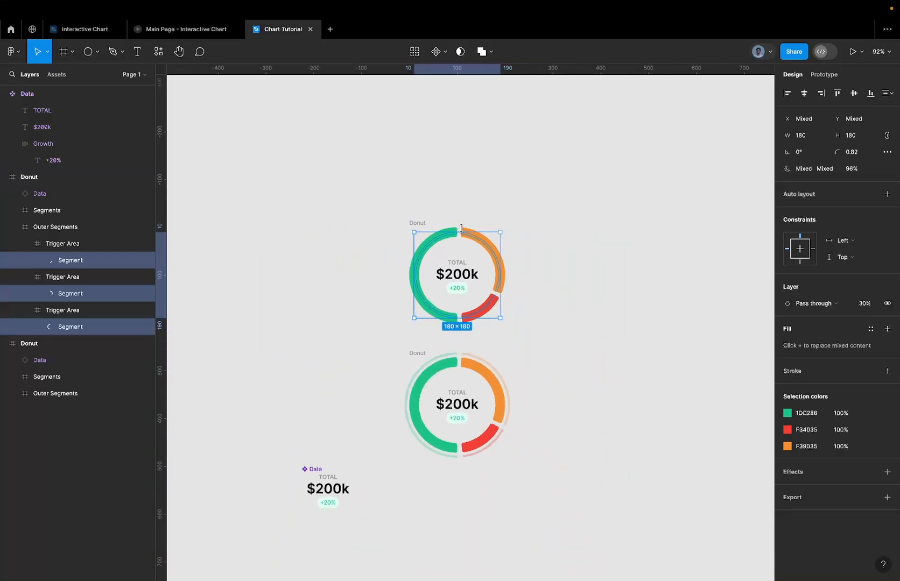
Try moving the Donut copy beside the original, then undo back to the selection of its three outer arcs
drag(428, 223, 315, 355)
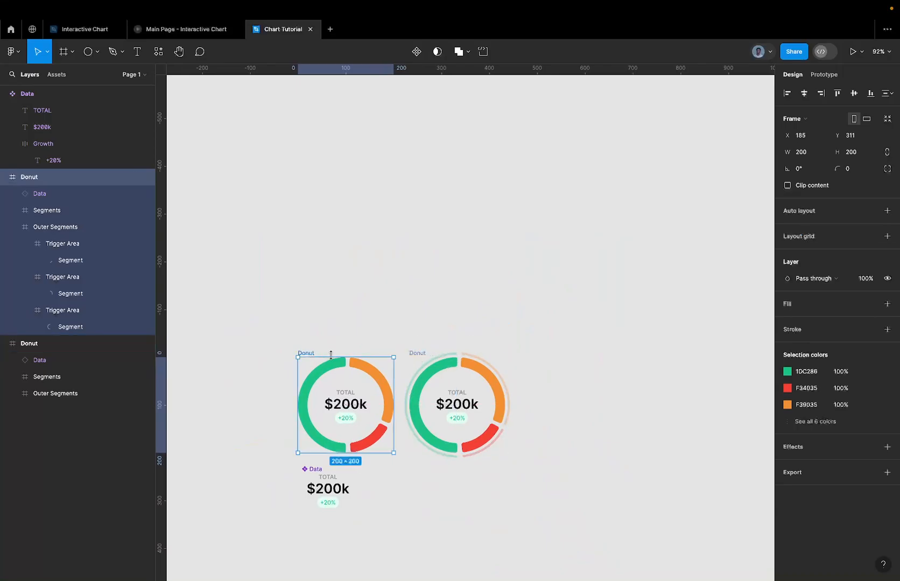
key(ctrl+z)
key(ctrl+z)
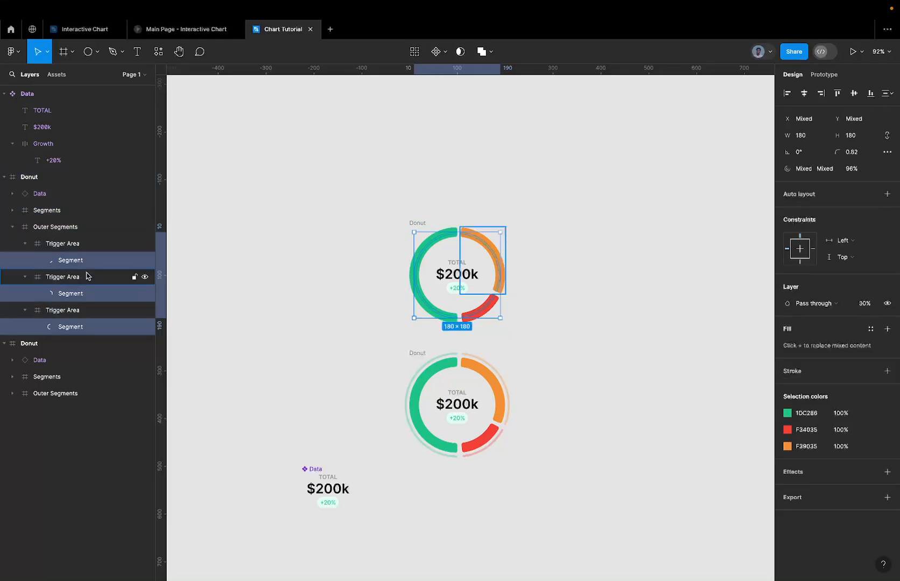
Set the layer opacity of the Donut copy's three outer arcs to 0%
scroll(434, 211, up, 4)
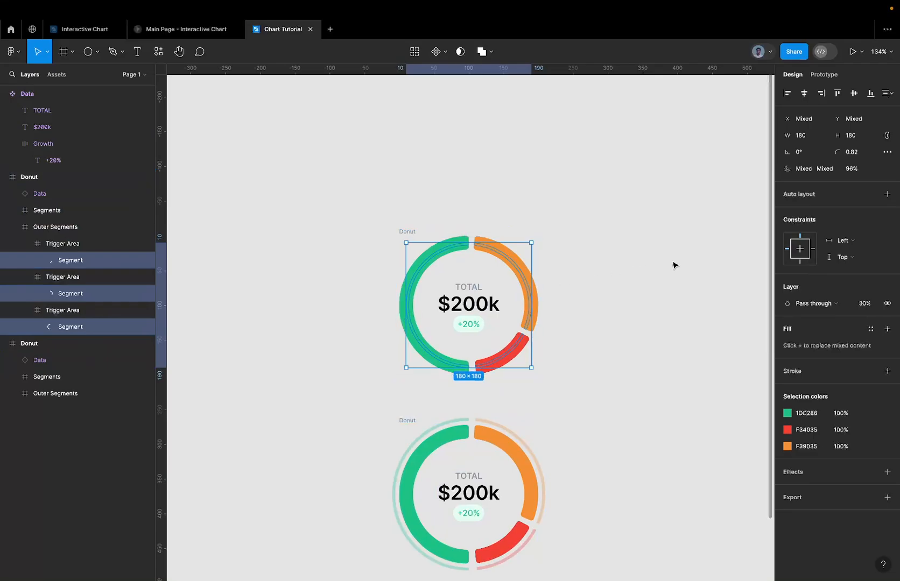
click(863, 303)
text(0)
key(Return)
Arrange the two Donut frames side by side, the copy at about X 164, Y 177 and the original at about X 434, Y 177
click(408, 232)
drag(408, 231, 227, 327)
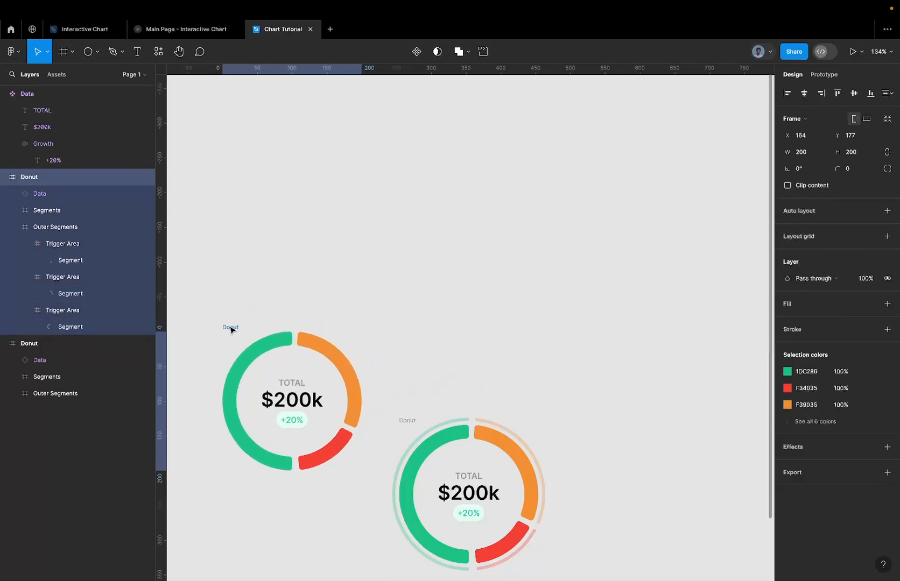
scroll(233, 327, down, 3)
scroll(233, 327, left, 2)
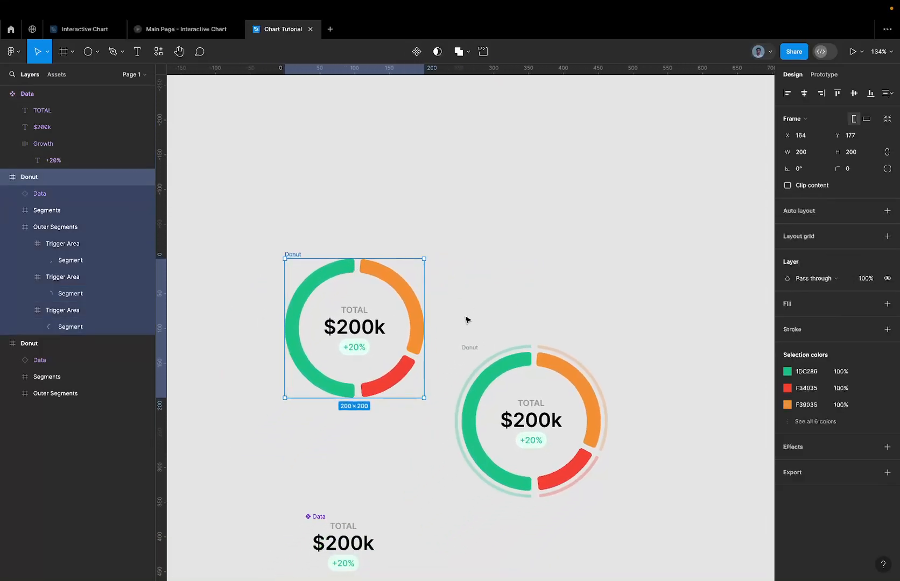
drag(466, 348, 477, 255)
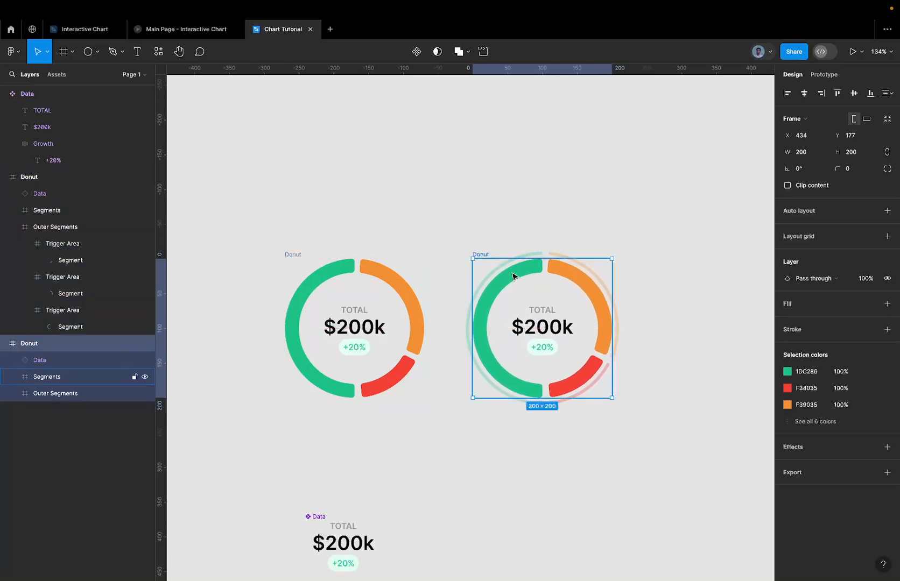
click(542, 249)
key(shift+1)
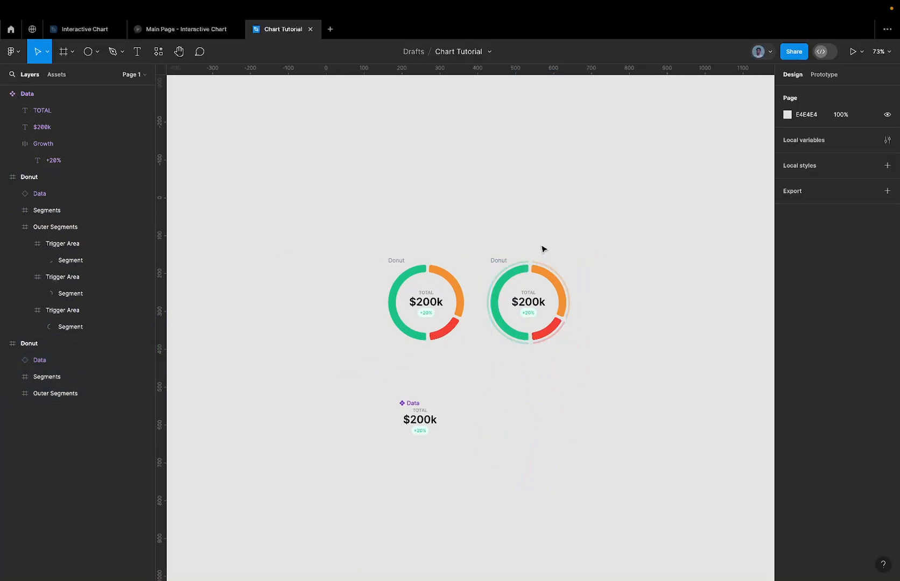
scroll(543, 250, right, 3)
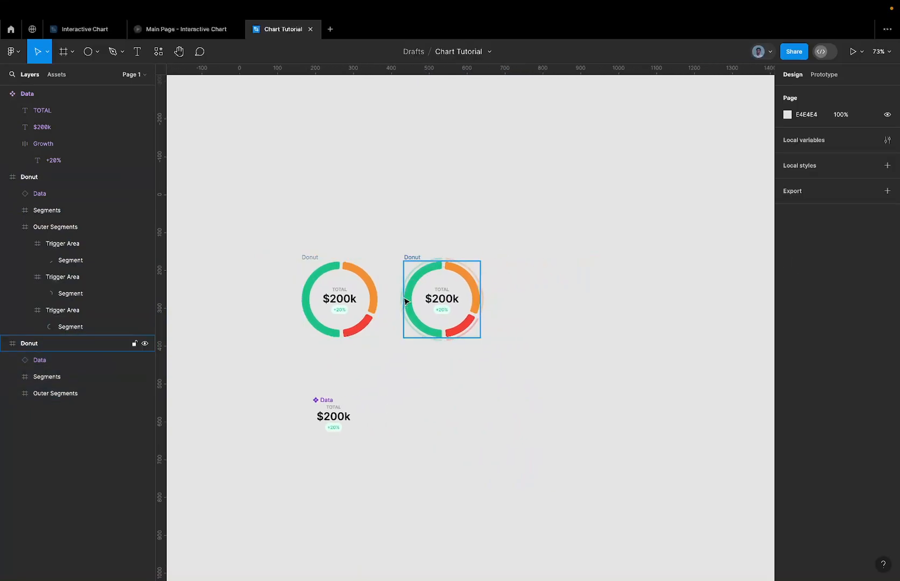
Review the legend in the Main Page prototype, then copy the Legend Data frame from the Interactive Chart file's Transaction Volume card
click(221, 31)
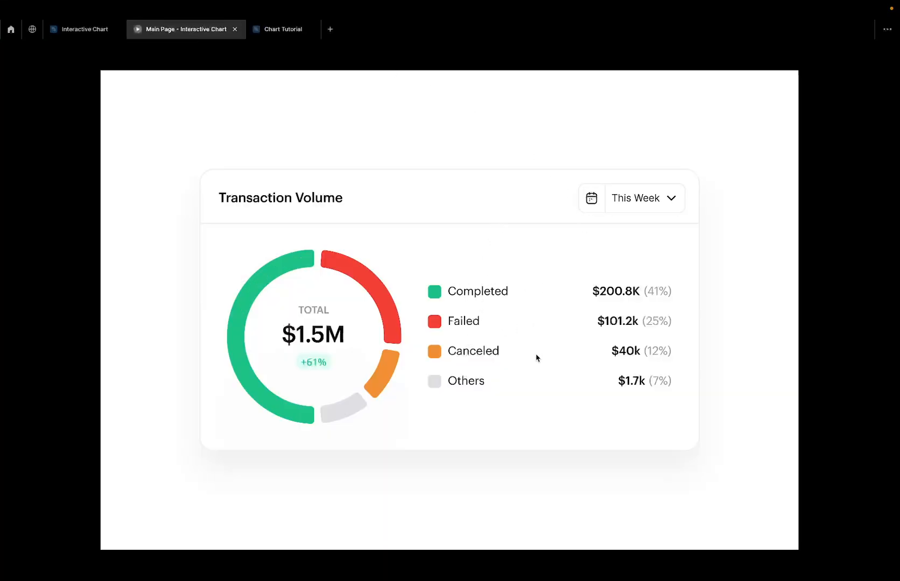
click(275, 31)
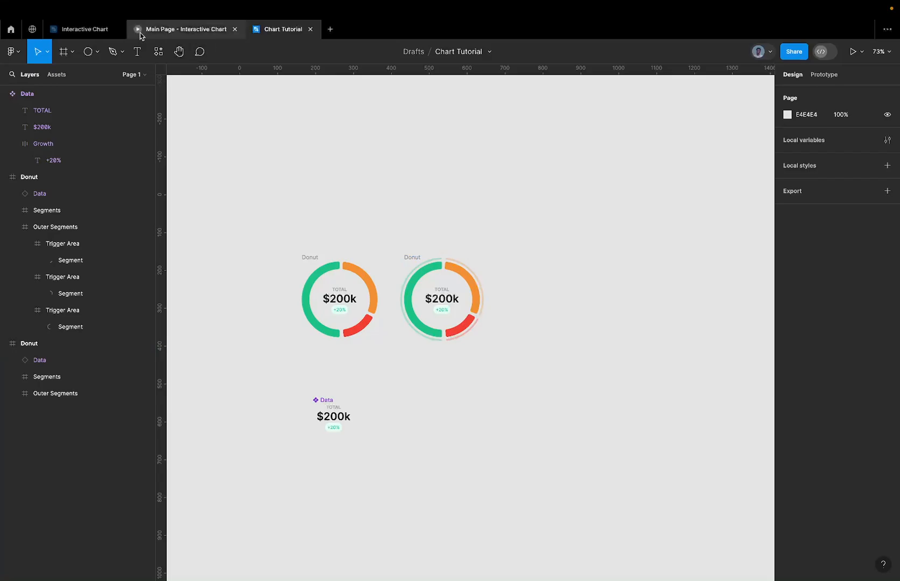
click(81, 29)
scroll(533, 167, up, 5)
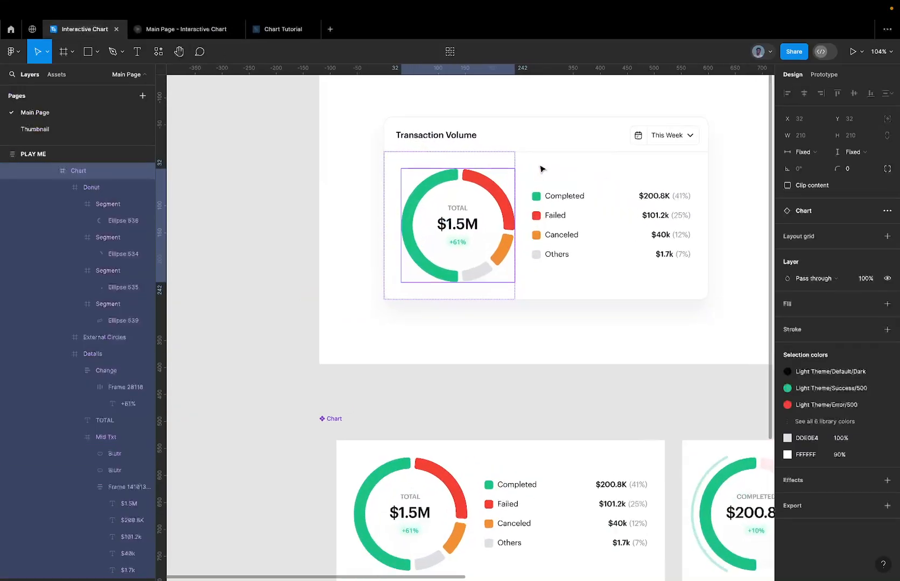
super+click(554, 216)
click(560, 197)
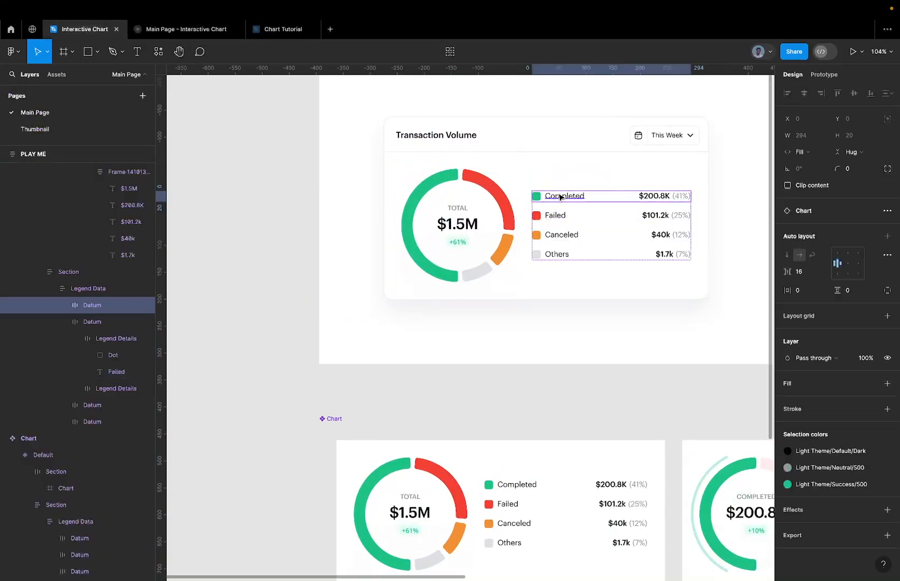
click(503, 227)
double_click(574, 227)
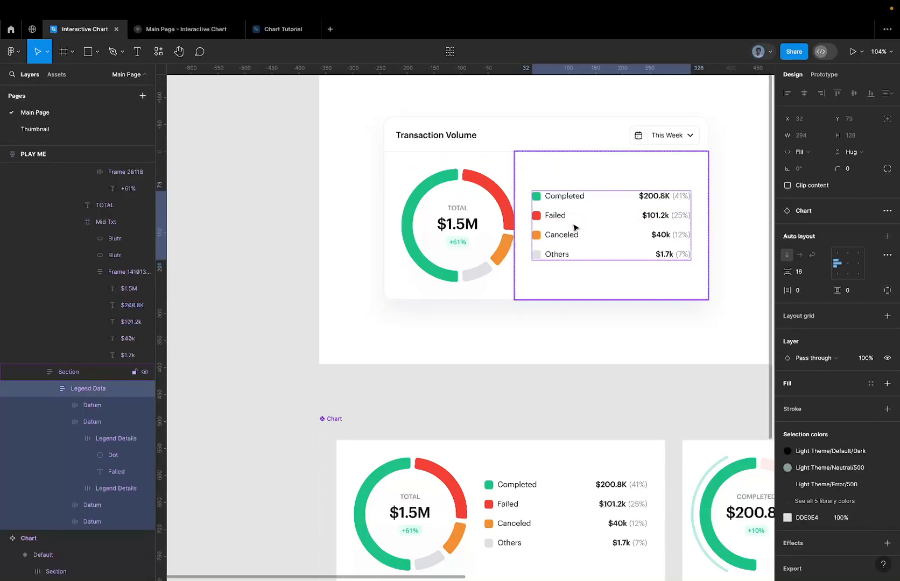
Paste the Legend Data frame into the Chart Tutorial file and move it closer to the donuts, at about X 683, Y -36
click(272, 29)
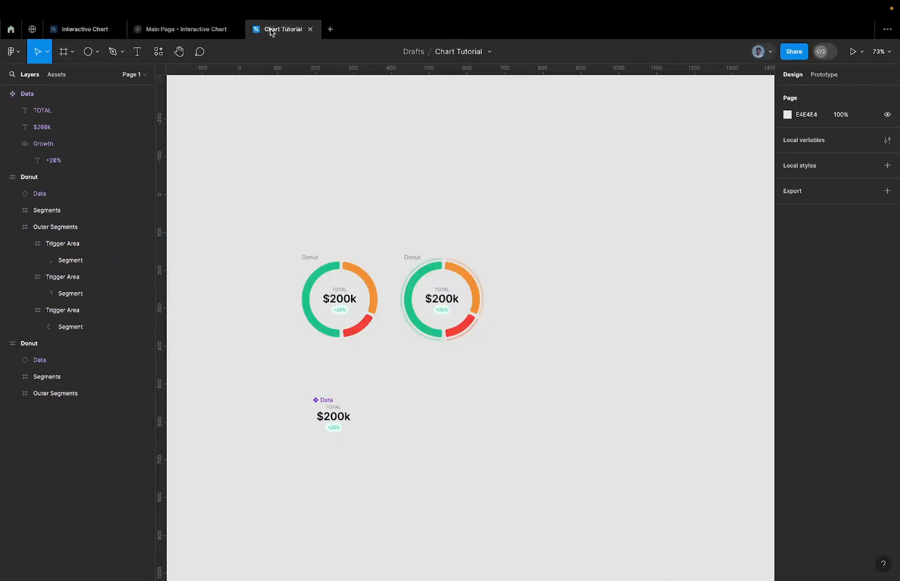
right_click(591, 184)
click(598, 188)
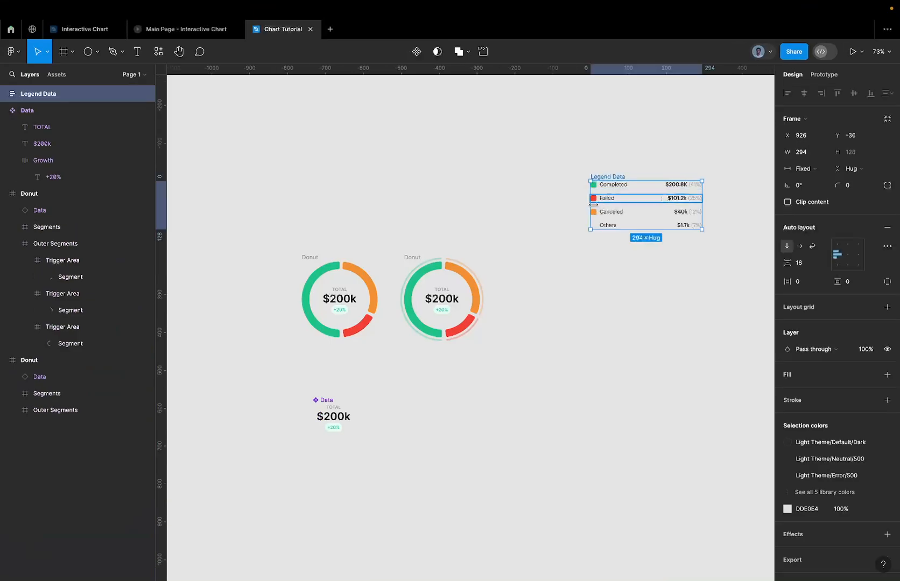
drag(614, 178, 523, 178)
Check the text settings of the Completed and Failed legend labels, then clear the selection
scroll(524, 178, up, 5)
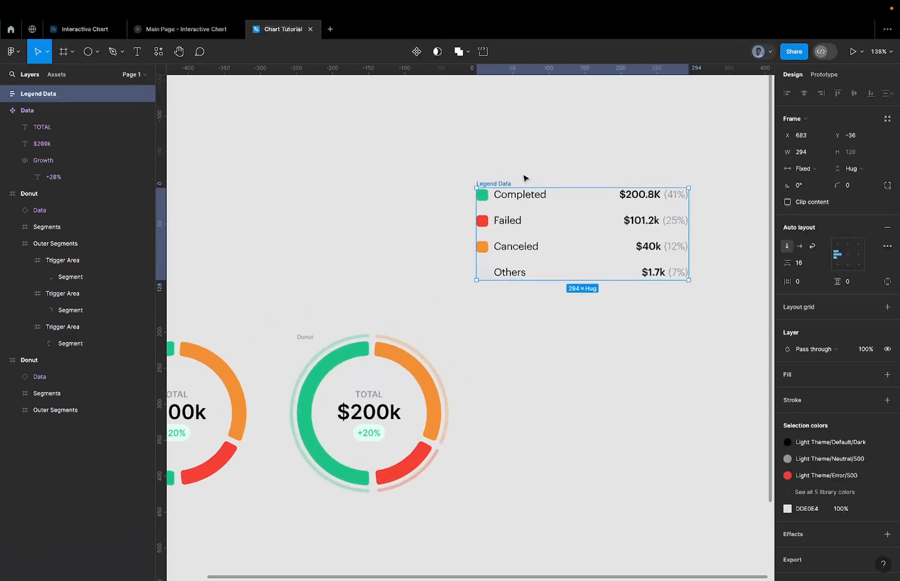
super+click(526, 199)
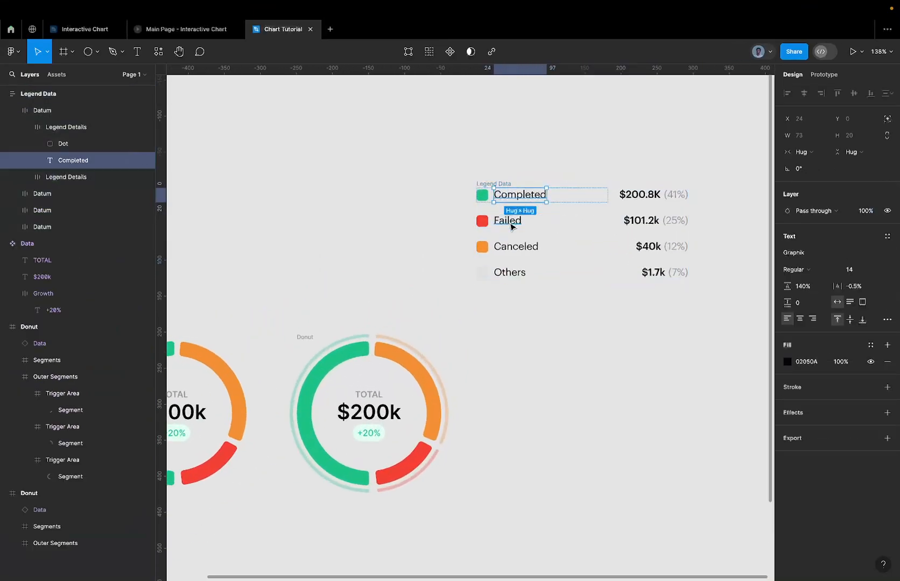
shift+super+click(510, 220)
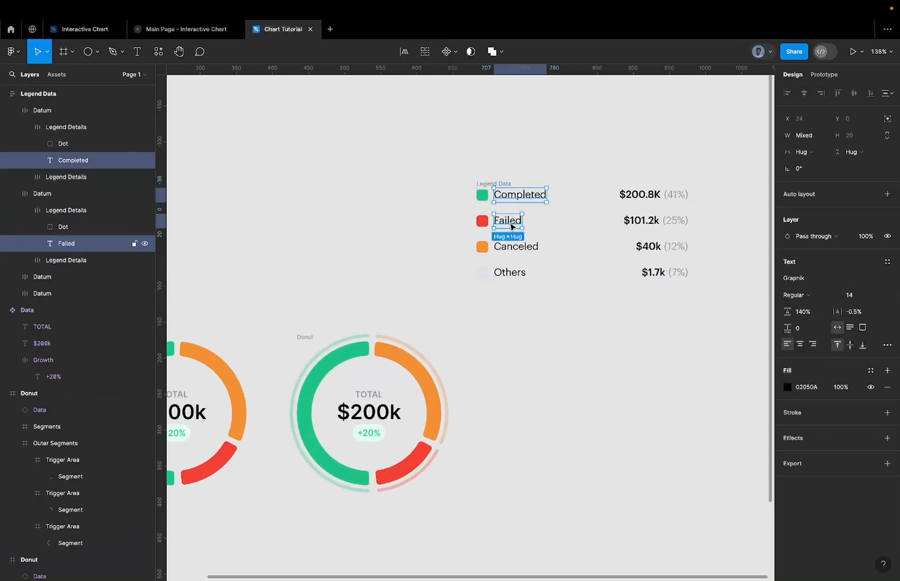
click(500, 179)
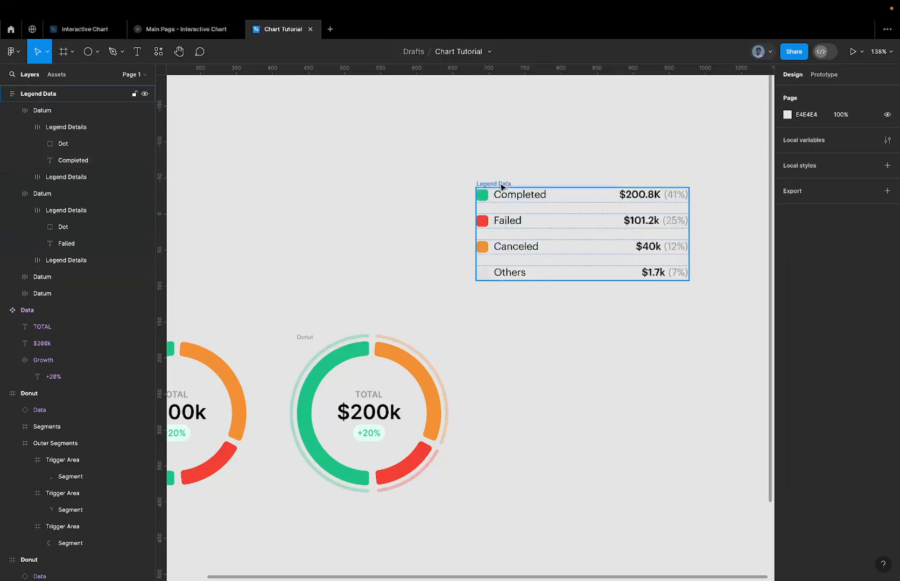
click(501, 186)
key(Delete)
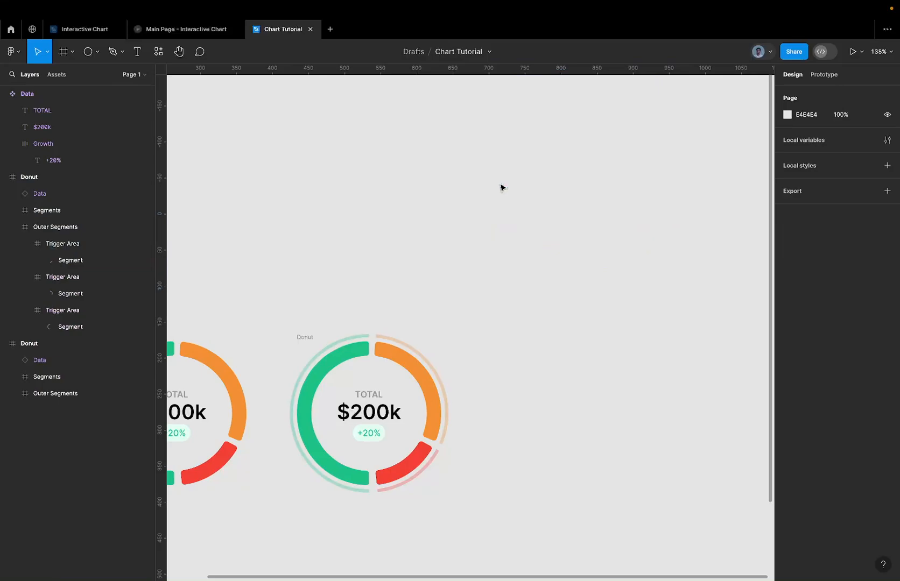
key(r)
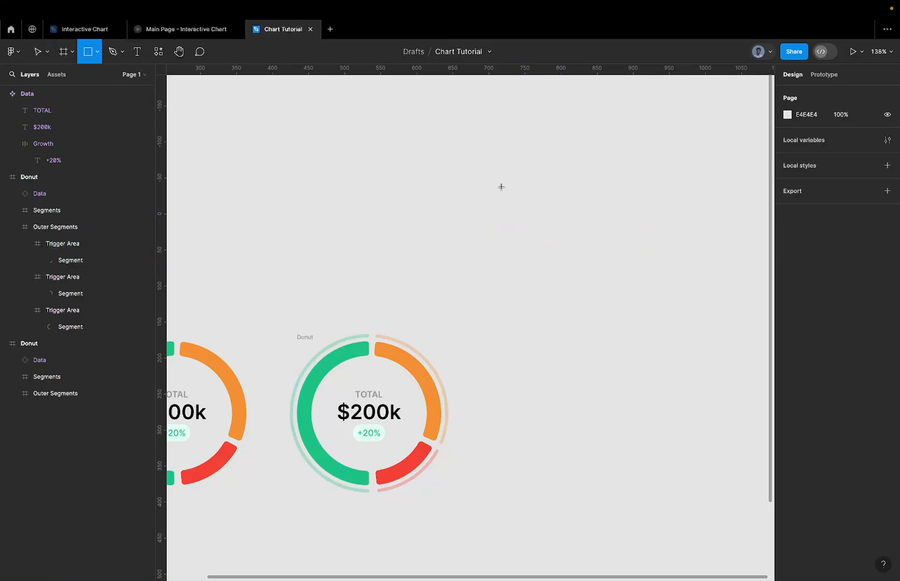
click(472, 349)
scroll(473, 349, up, 5)
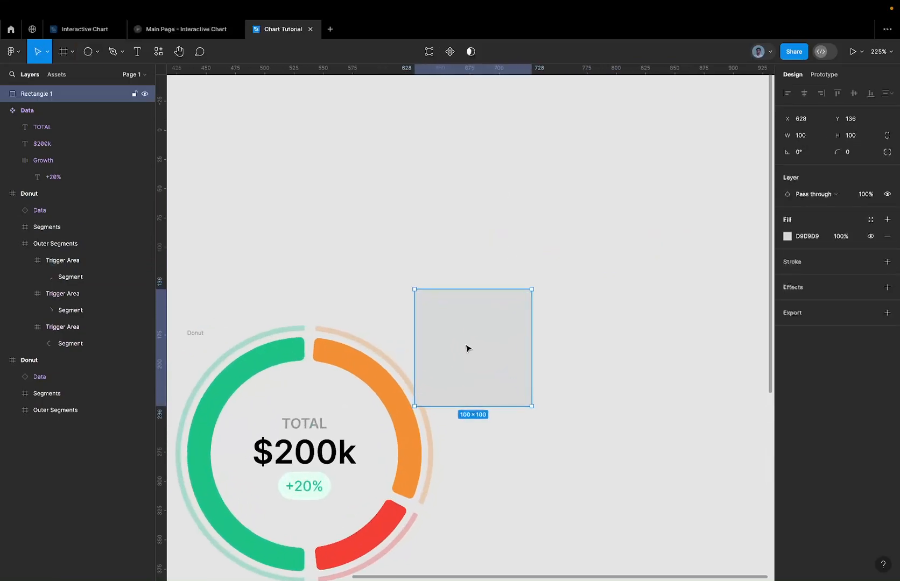
drag(466, 348, 532, 358)
click(809, 237)
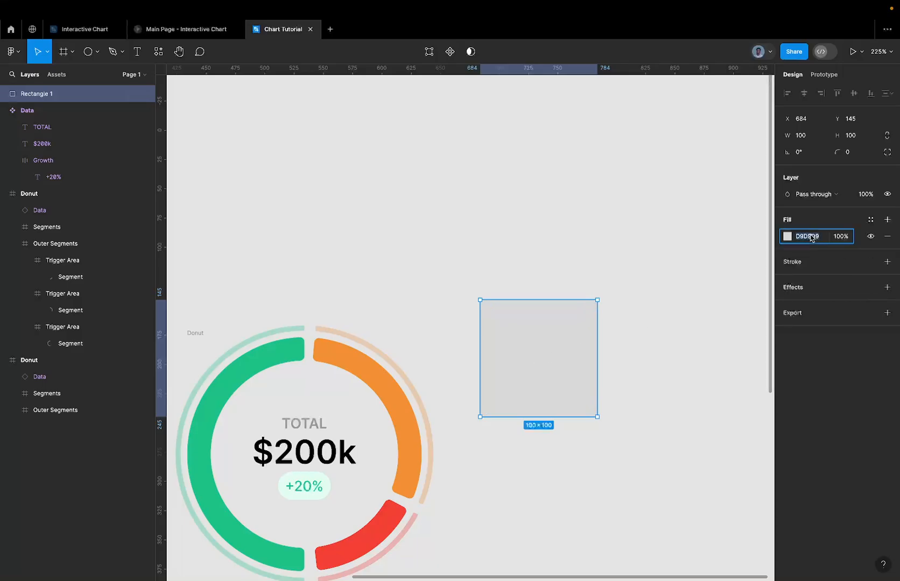
key(super+z)
key(super+z)
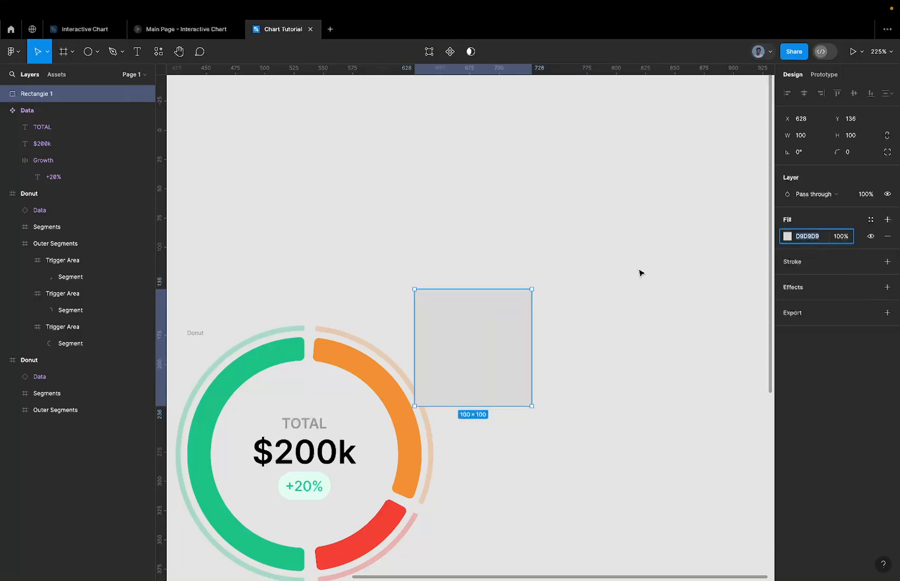
scroll(641, 273, down, 4)
key(super+z)
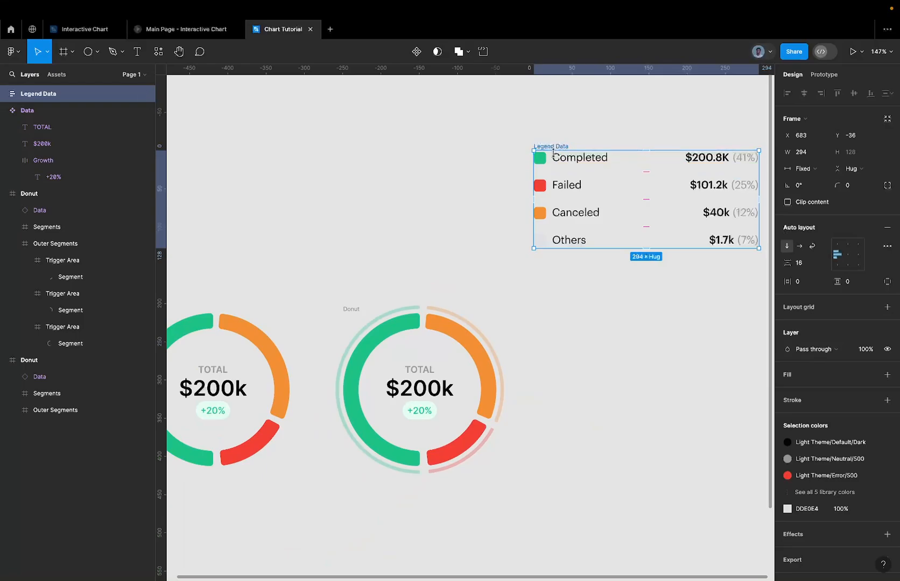
Check the size and corner radius of the green dot beside the Completed legend label, then clear the selection
scroll(554, 161, up, 1)
scroll(555, 162, right, 1)
super+click(558, 187)
click(520, 183)
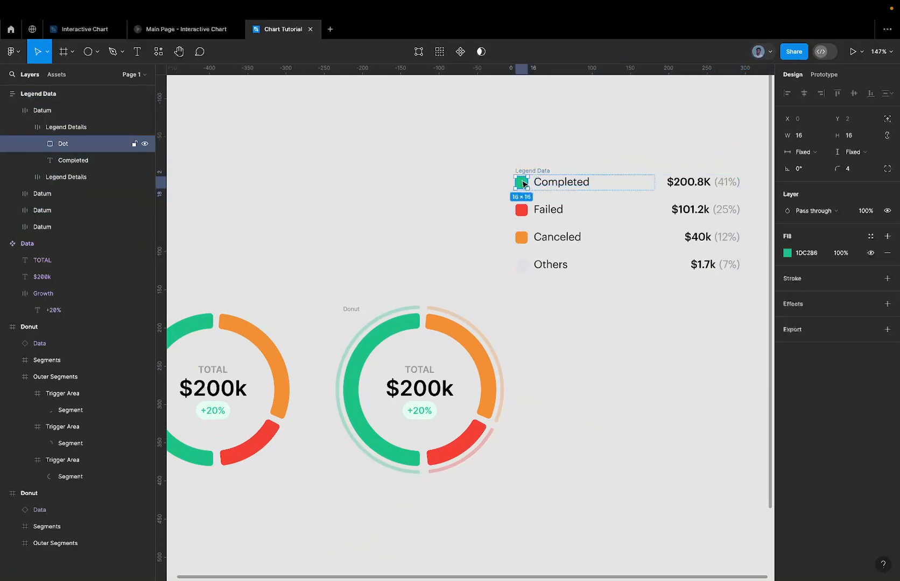
click(552, 326)
Place a 100 × 100 square beside the expanded donut at about X 670, Y 156, and fill it with the donut's green, 1DC286
key(r)
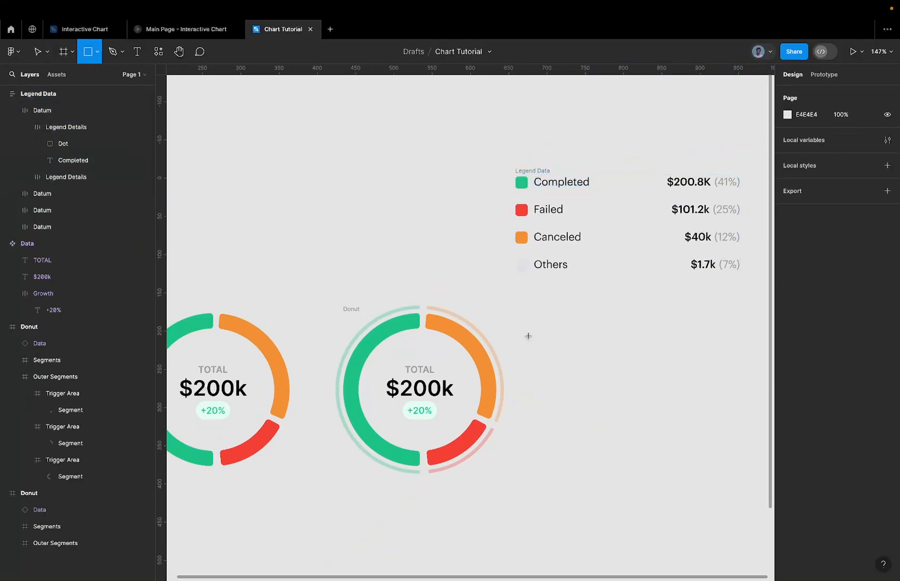
click(528, 336)
drag(512, 332, 545, 342)
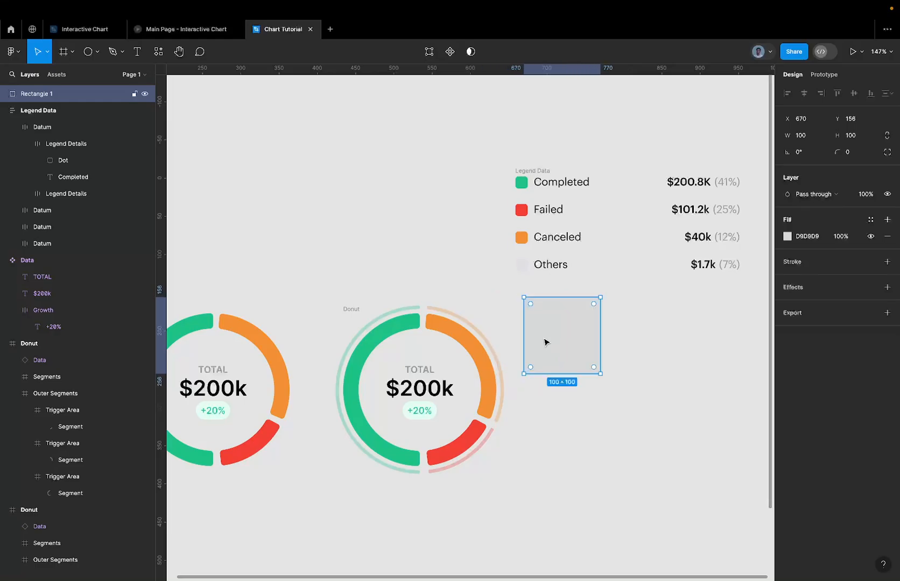
key(i)
click(375, 335)
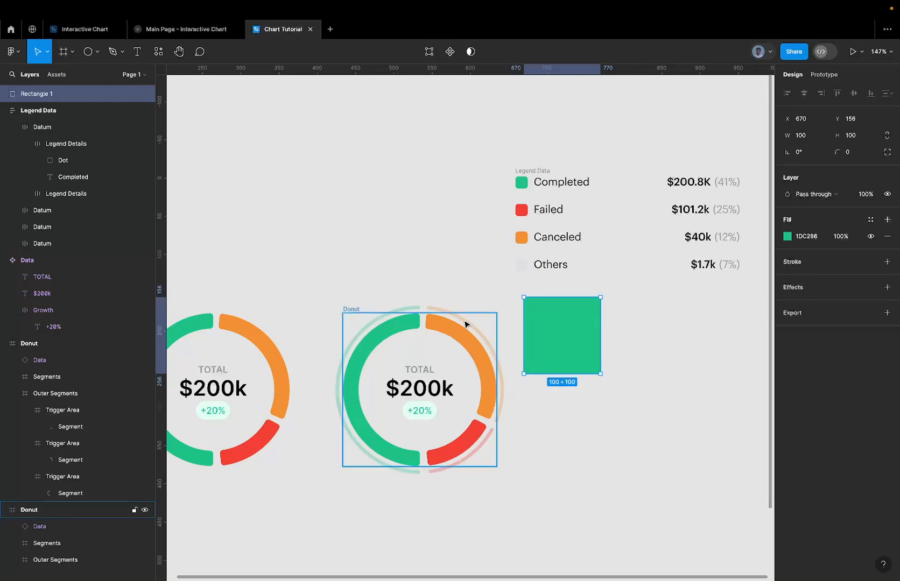
Resize the green square proportionally to 16 × 16 and give it a corner radius of 4
ctrl+scroll(519, 326, up, 1)
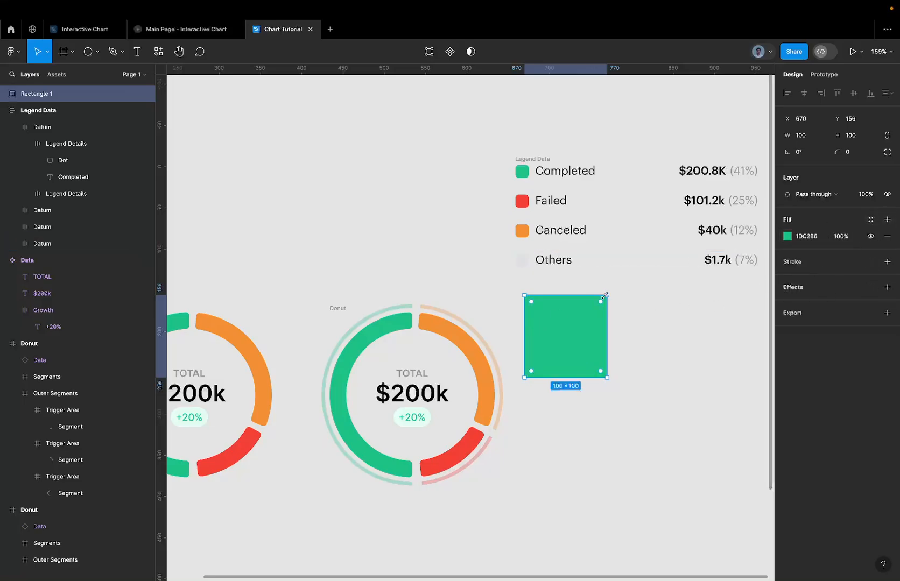
ctrl+scroll(604, 295, up, 3)
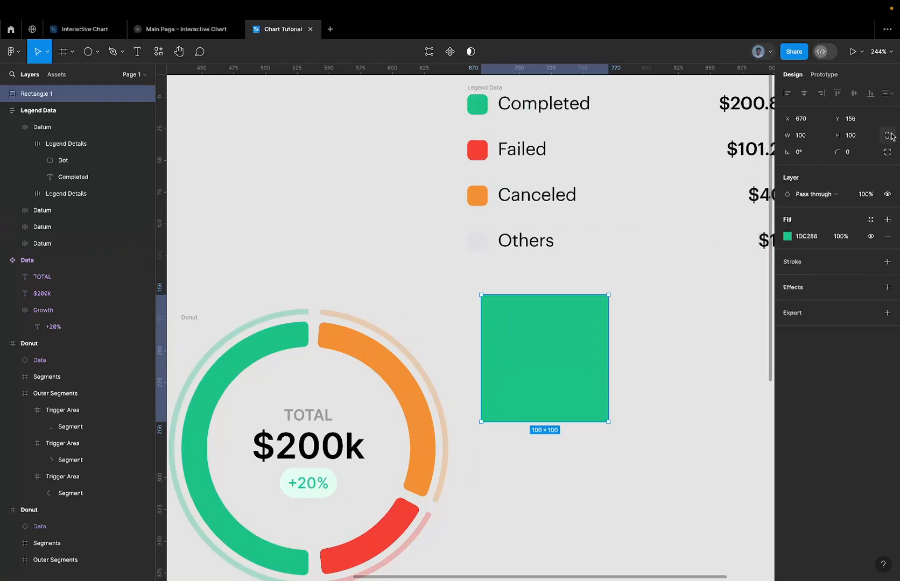
click(867, 136)
text(16)
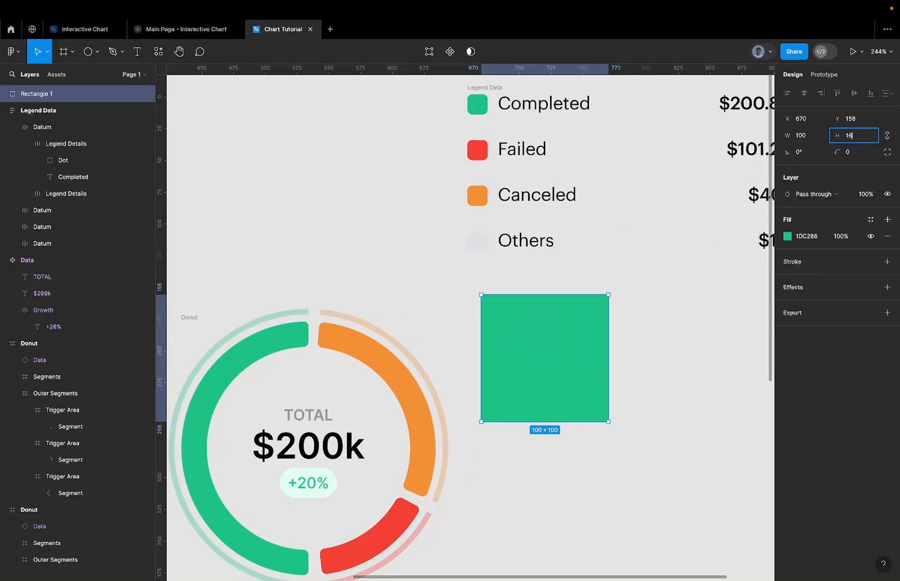
key(Return)
click(858, 155)
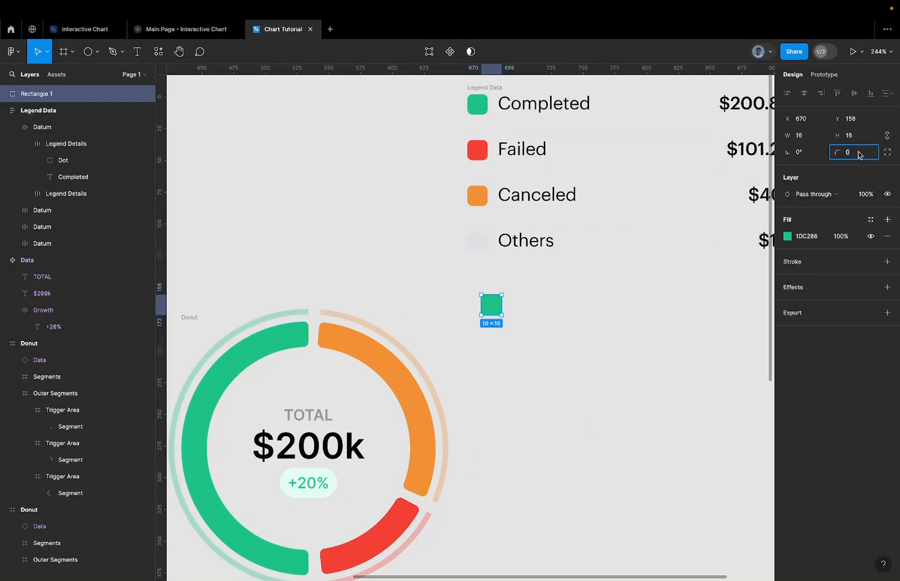
text(4)
key(Return)
click(579, 322)
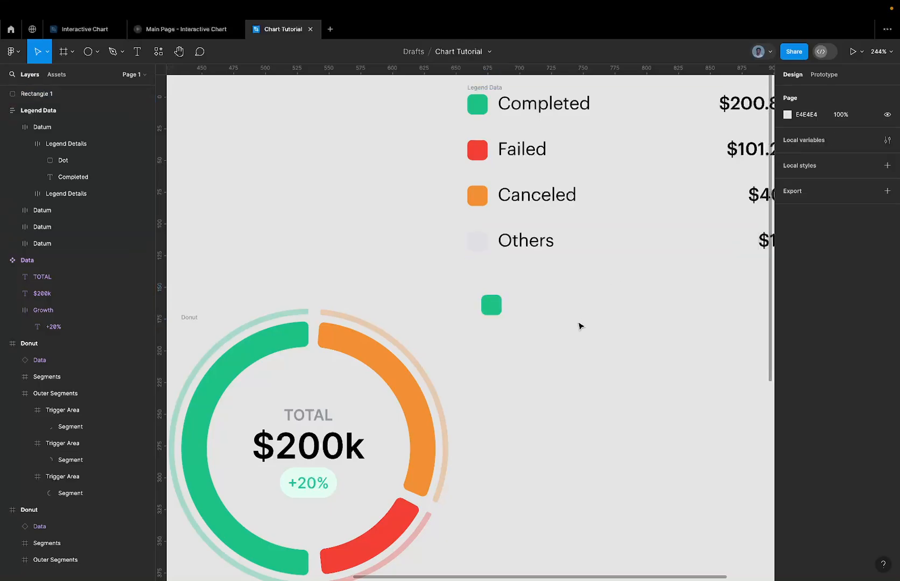
Move the small green square to about X 682, Y 210, and check the corner radius of the donut's green segment
drag(499, 309, 515, 376)
scroll(334, 364, up, 3)
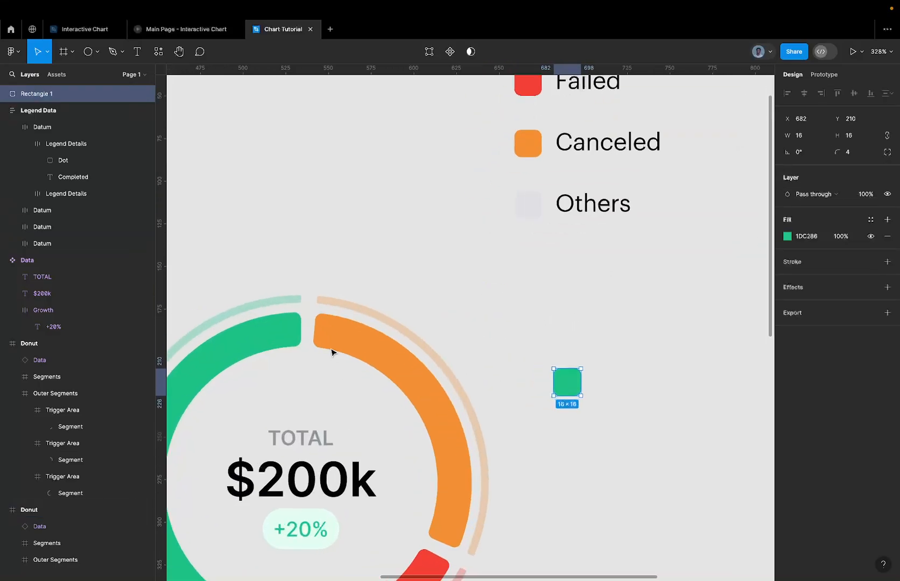
click(292, 335)
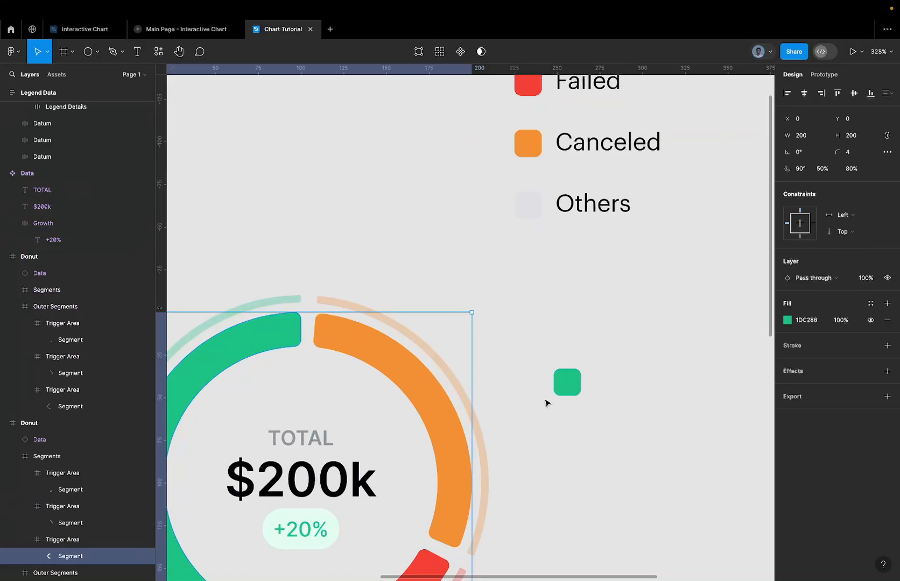
Try a corner radius of 4 on the +20% Growth badge in the main Data component
scroll(544, 401, down, 5)
scroll(543, 401, left, 3)
scroll(541, 402, down, 1)
scroll(496, 322, down, 5)
super+click(467, 317)
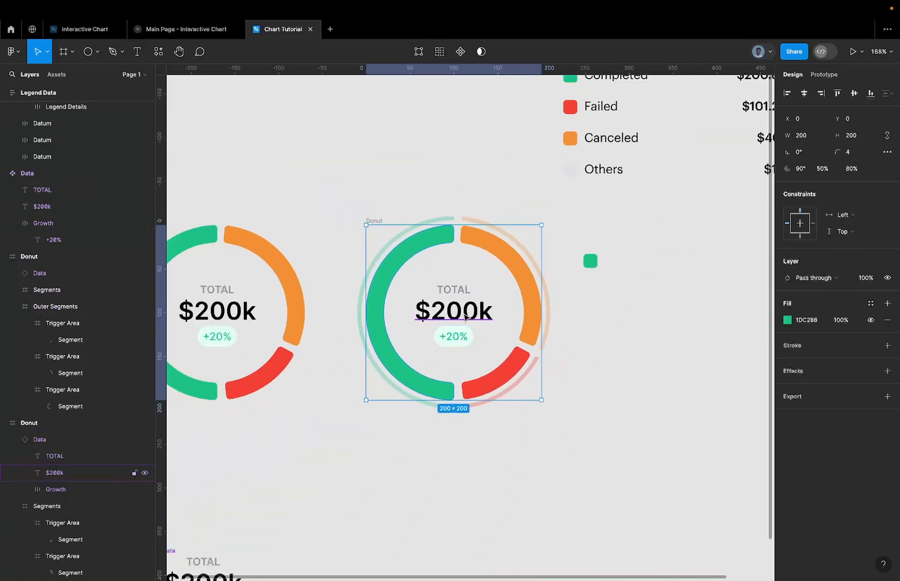
scroll(467, 334, left, 6)
scroll(467, 334, down, 3)
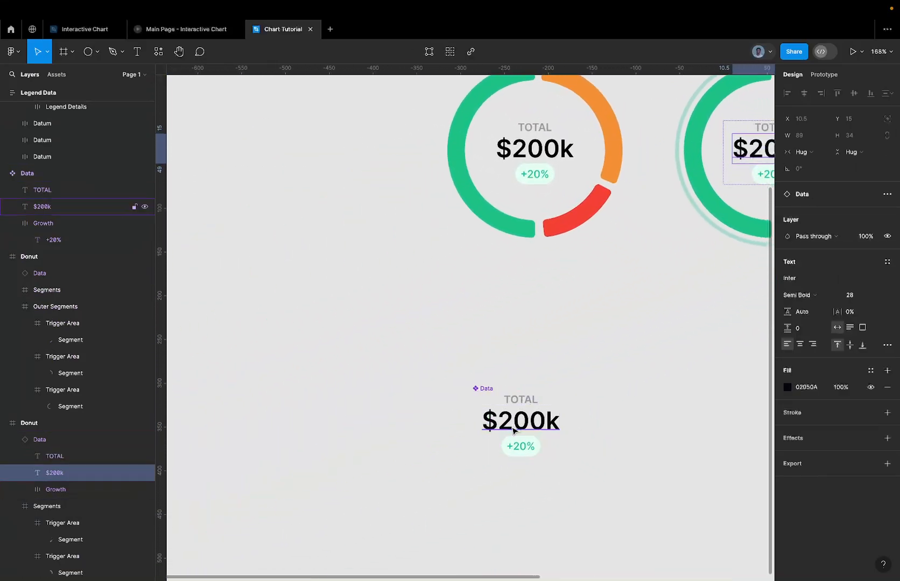
super+click(520, 420)
click(534, 446)
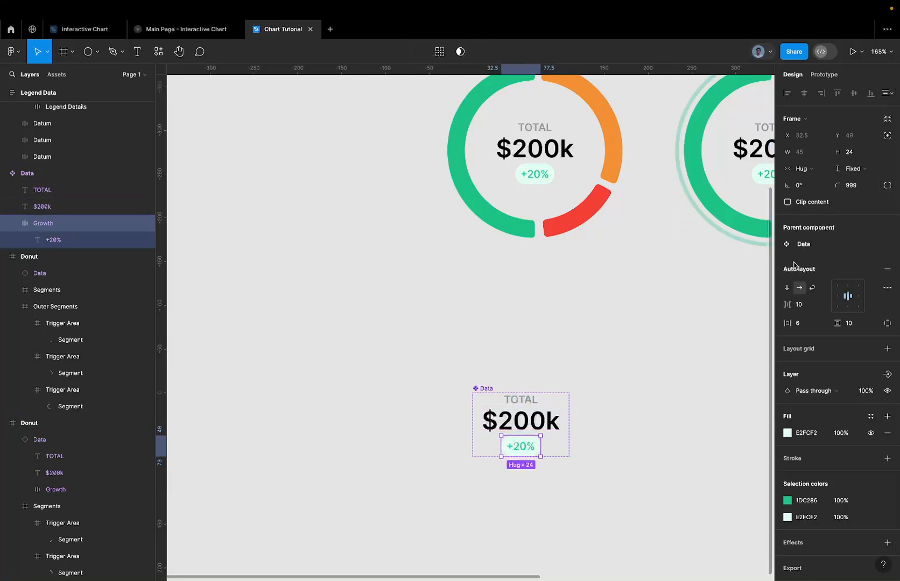
click(862, 187)
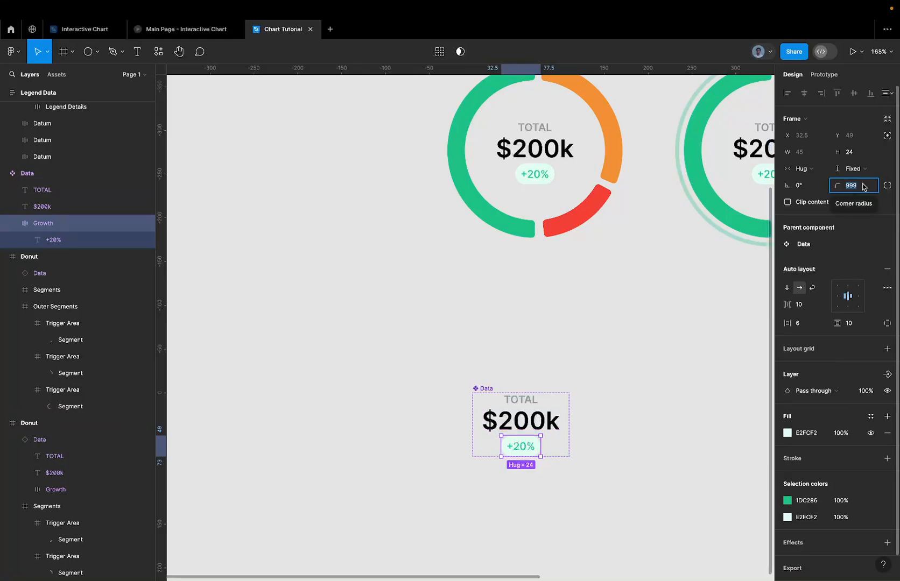
text(4)
key(Return)
Try a corner radius of 6 on the Growth badge and compare it in both donuts
scroll(540, 448, up, 5)
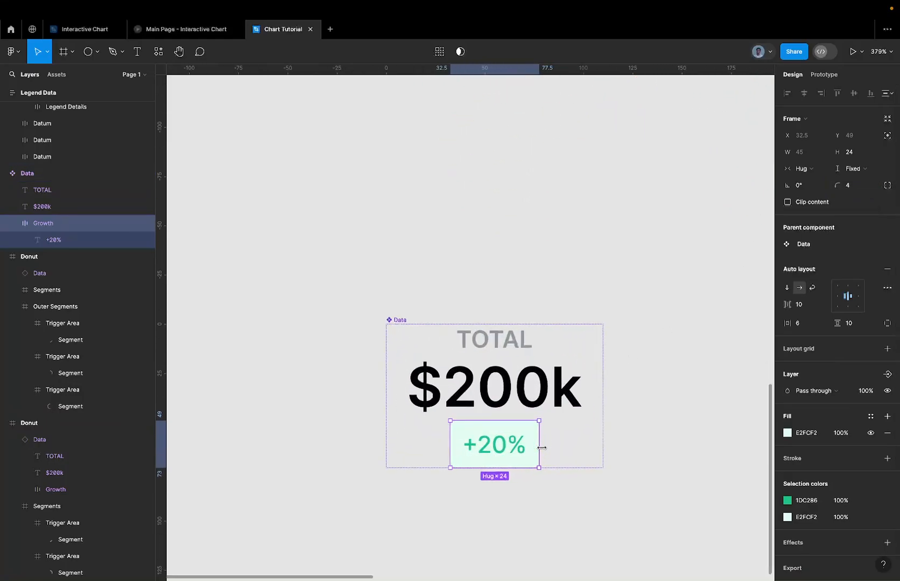
click(852, 186)
text(6)
key(Return)
click(710, 328)
scroll(709, 329, down, 5)
scroll(709, 329, up, 3)
scroll(709, 329, right, 4)
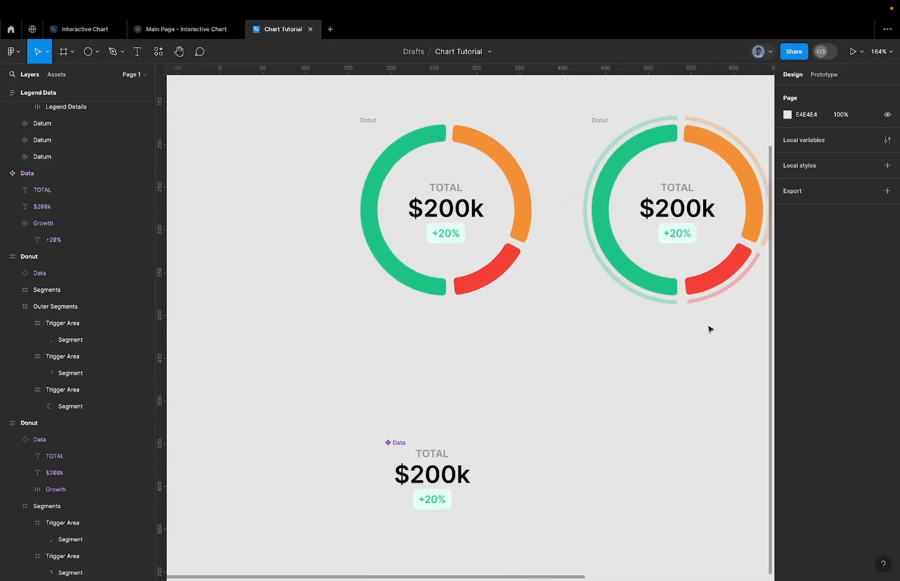
Set the corner radius of the Growth badge in the Data component to 8
click(400, 504)
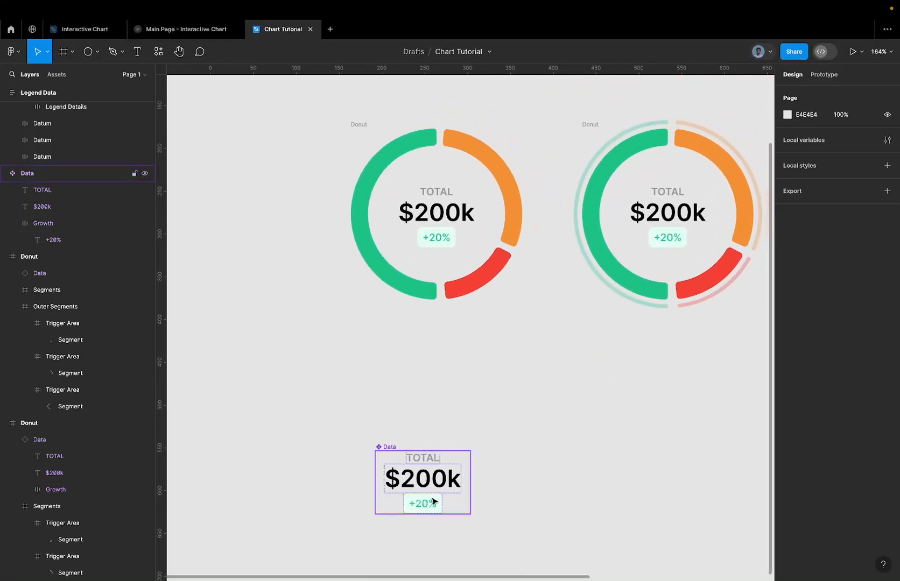
click(440, 484)
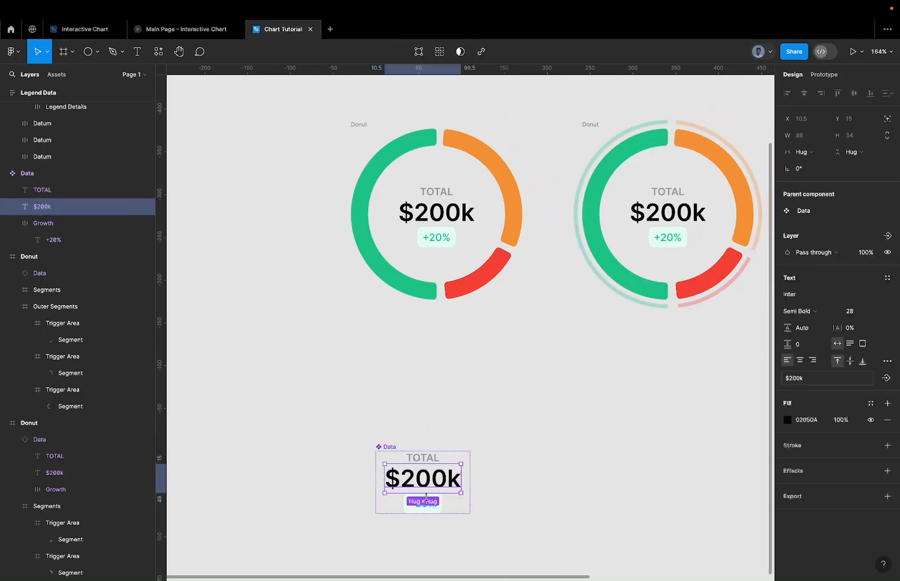
click(423, 504)
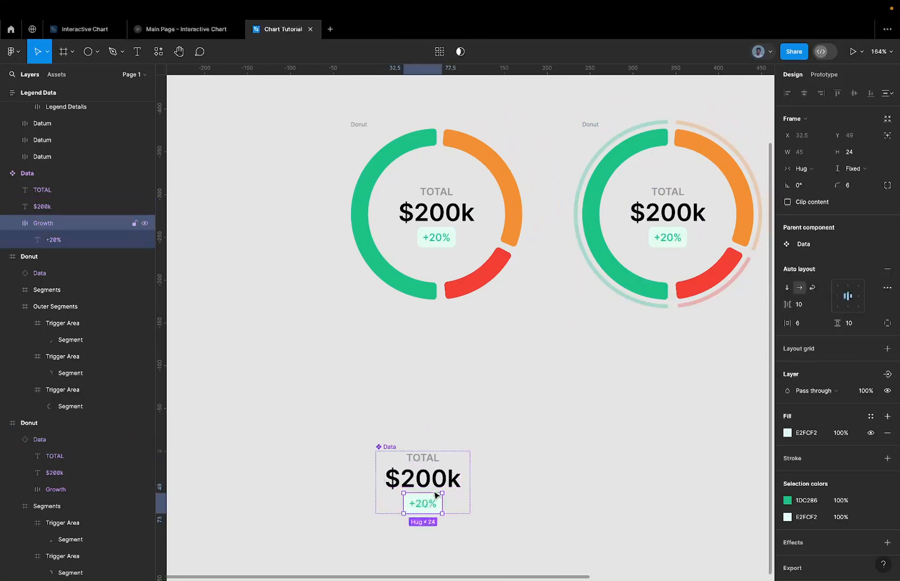
click(863, 191)
text(8)
key(Return)
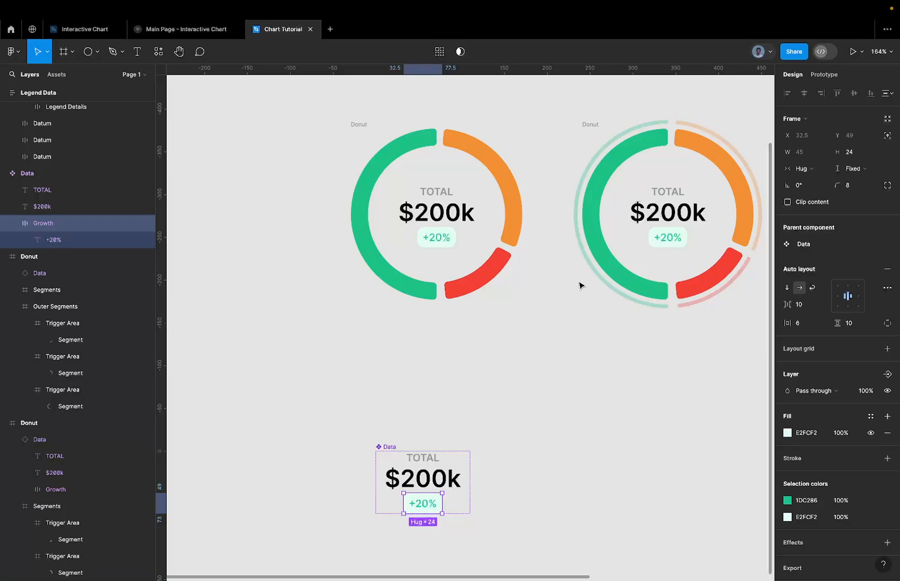
Copy the Completed label out of the Legend Data frame and place it beside the small green square, at about X 701, Y 209
scroll(579, 285, right, 5)
scroll(579, 285, up, 3)
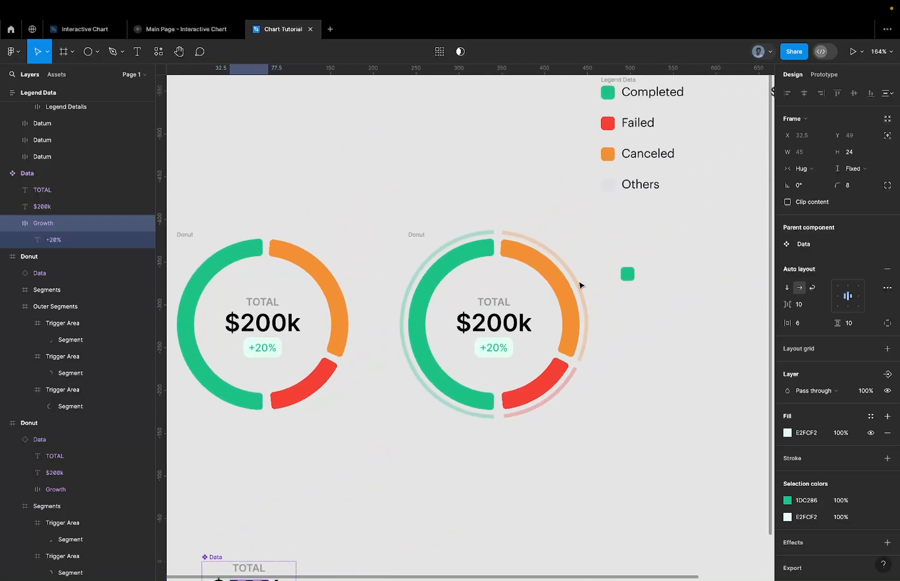
scroll(637, 268, up, 5)
click(624, 280)
scroll(622, 283, right, 3)
scroll(621, 283, up, 3)
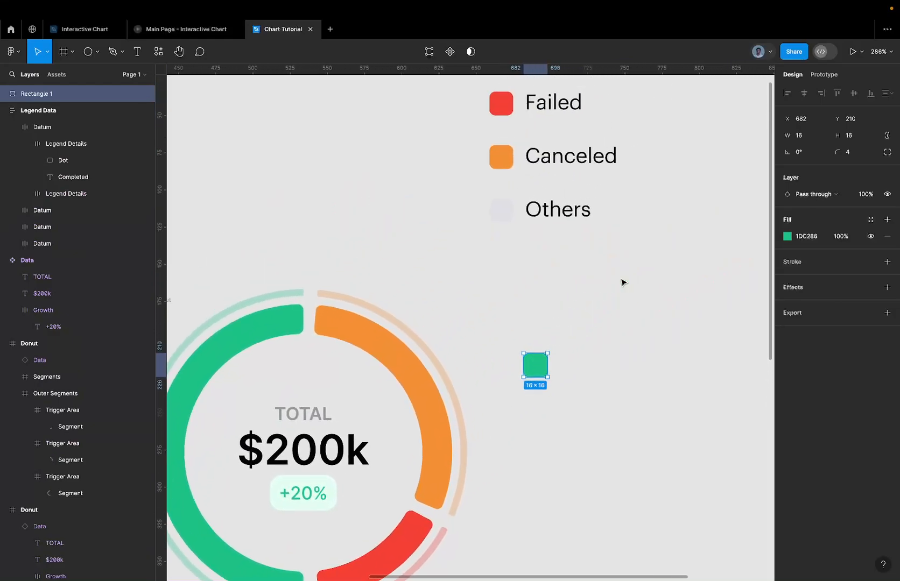
scroll(622, 283, down, 5)
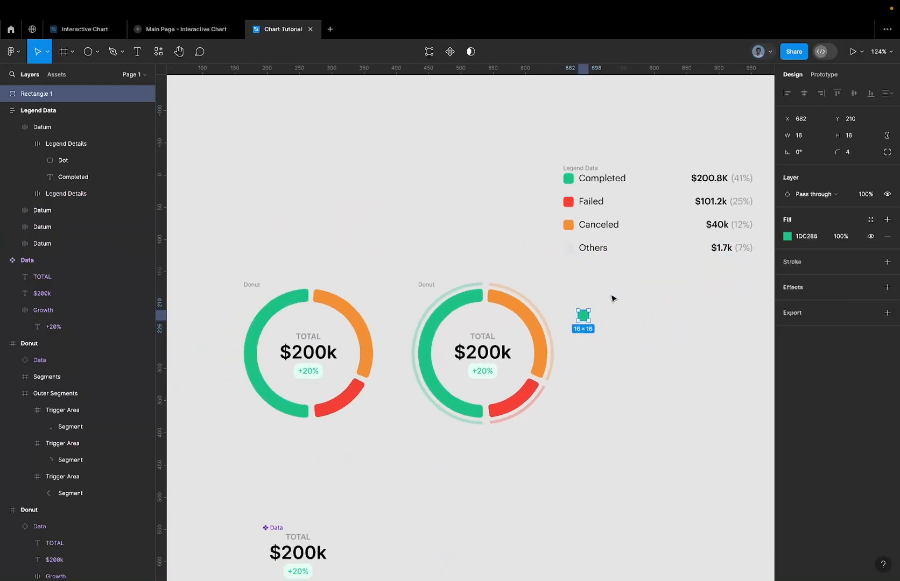
ctrl+click(604, 180)
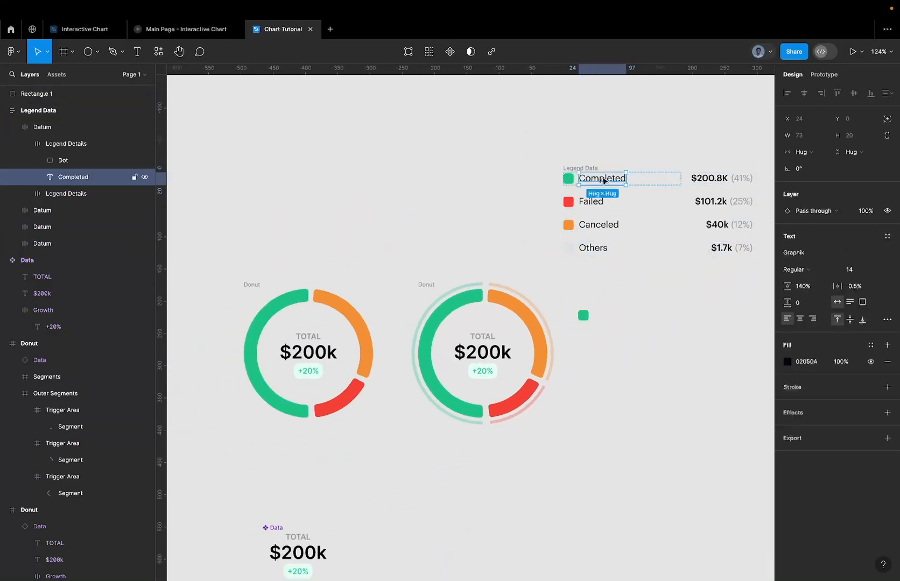
drag(609, 182, 622, 310)
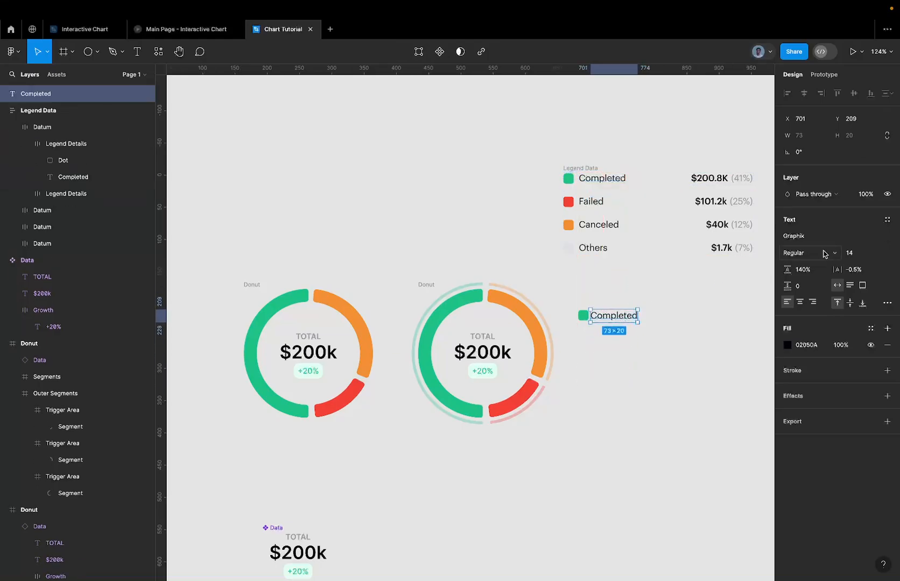
Set the font of the copied Completed label beside the green square to Inter
click(857, 253)
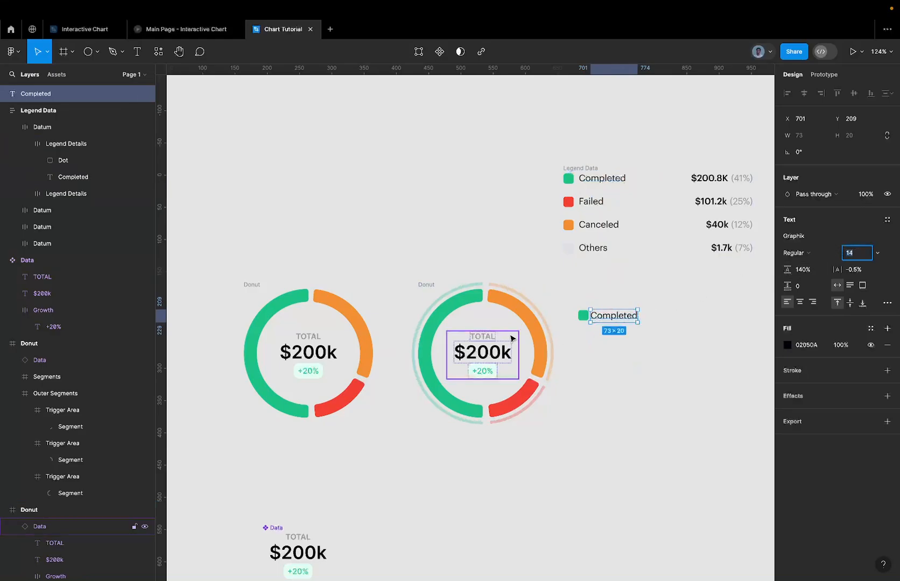
scroll(622, 306, up, 3)
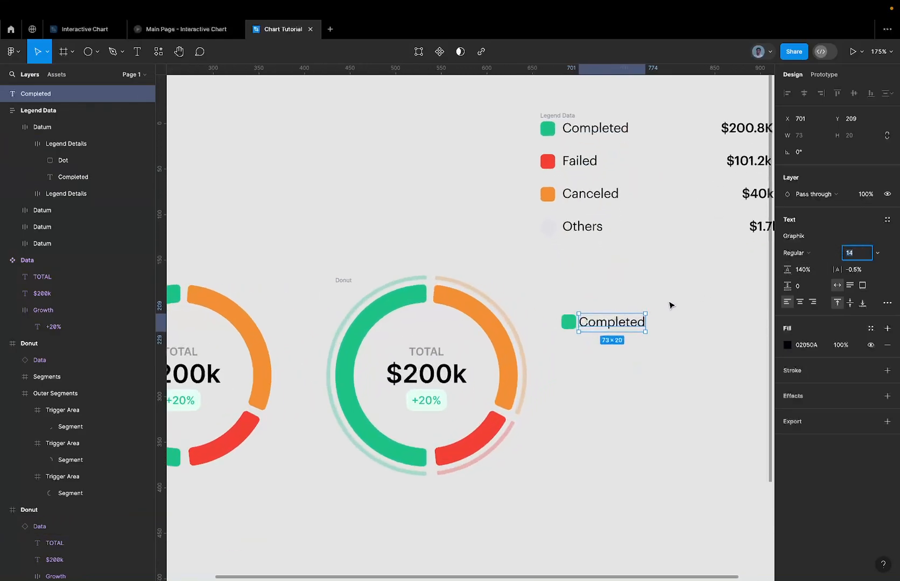
click(798, 237)
text(Inte)
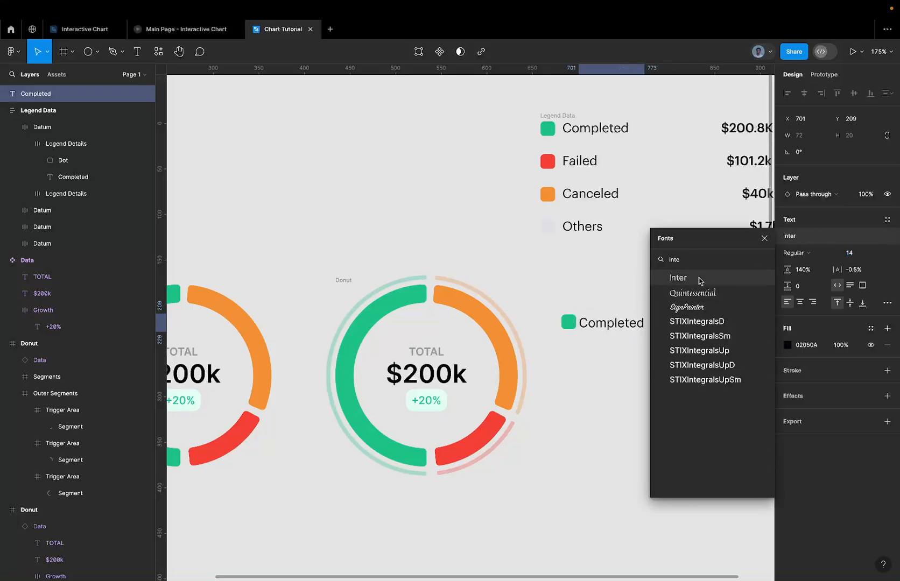
click(699, 279)
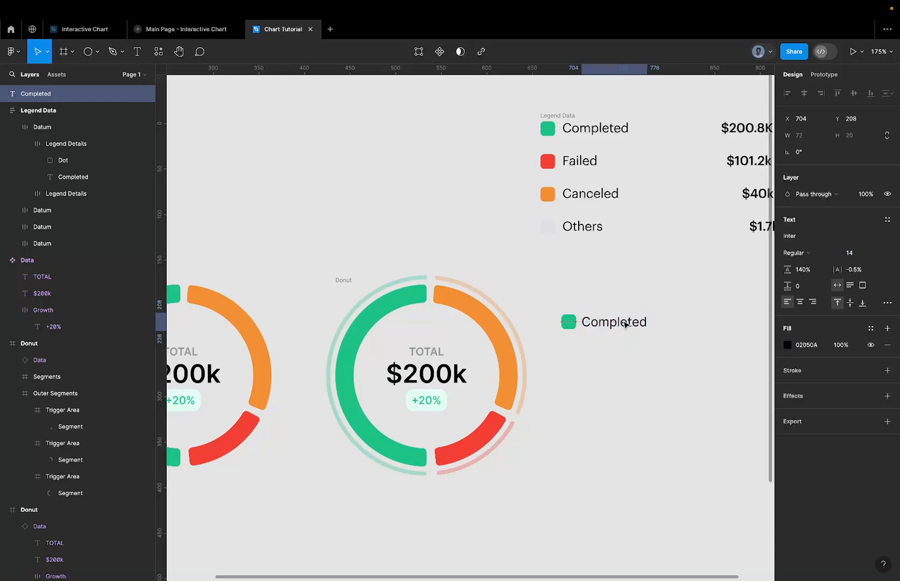
Wrap the green square and its Completed label in a horizontal auto layout with left, vertically centred alignment
drag(550, 304, 735, 371)
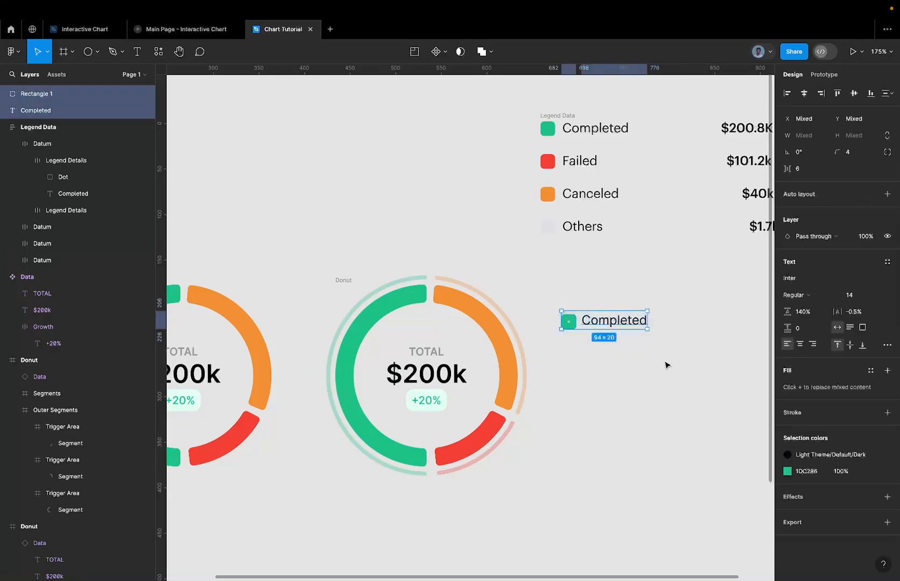
key(shift+a)
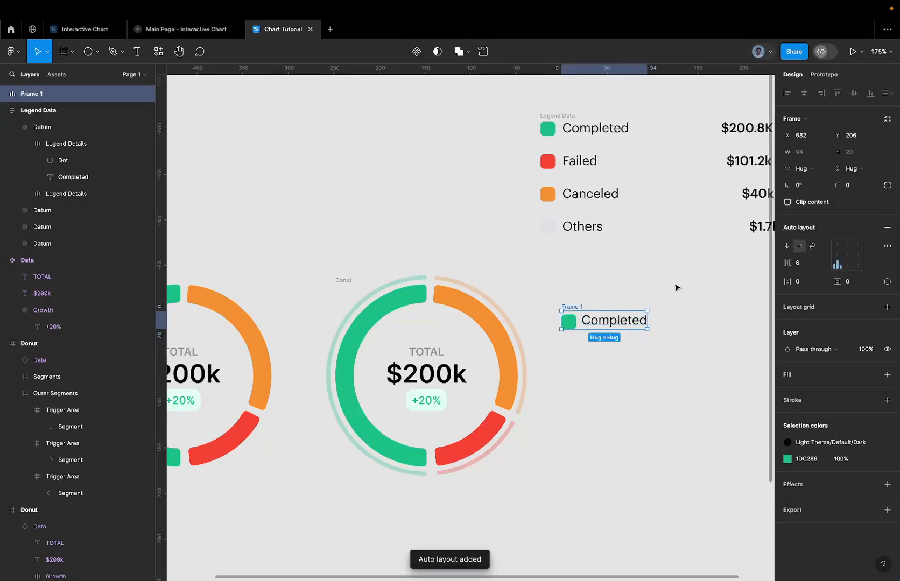
click(837, 257)
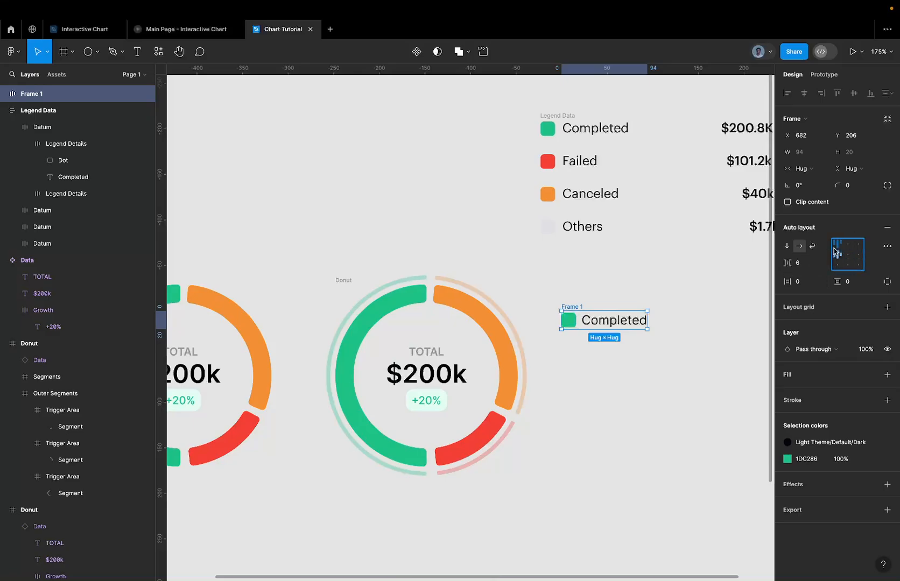
Try a spacing of 4 between the green square and the Completed label
click(802, 264)
text(4)
key(Return)
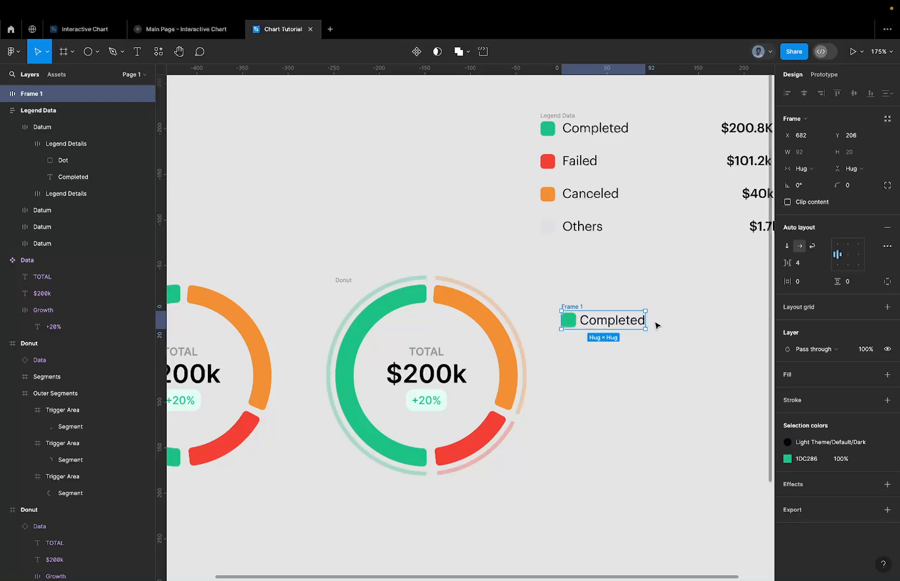
Check the dot-to-label gap in the reference legend and set the new auto layout frame's spacing to 8
click(571, 129)
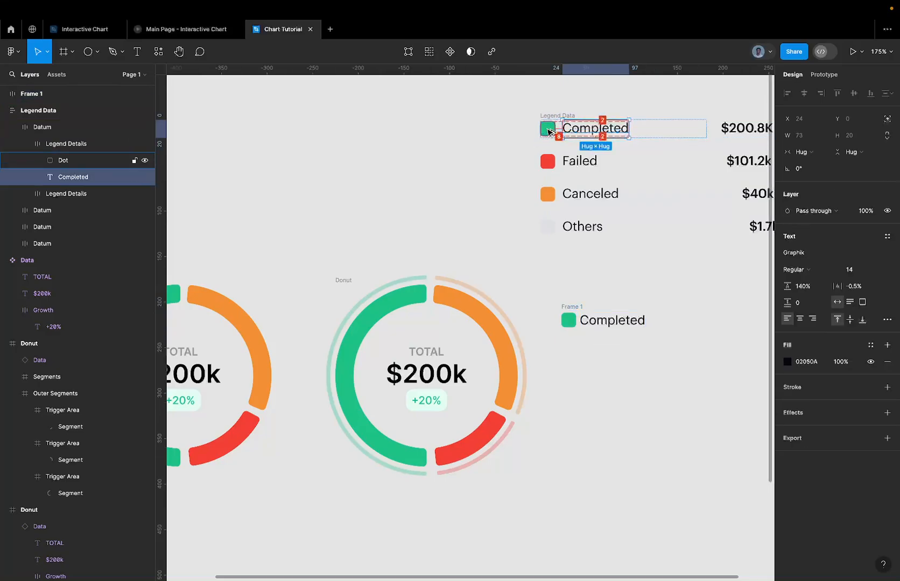
scroll(549, 131, up, 3)
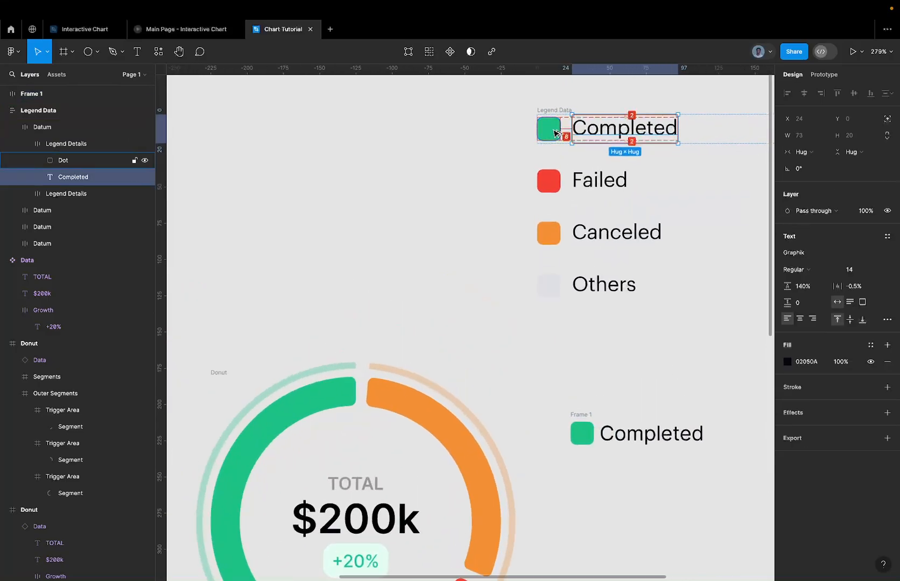
click(585, 414)
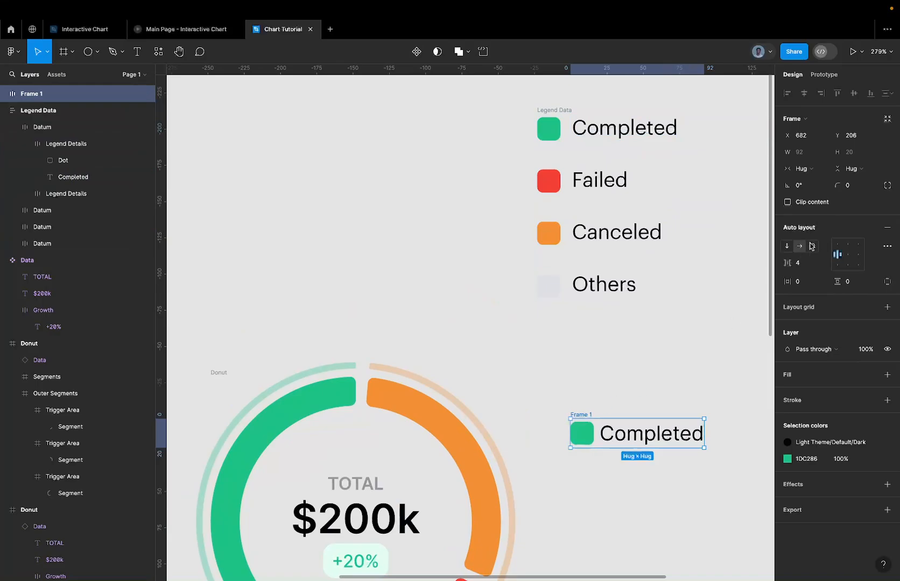
click(804, 262)
key(Return)
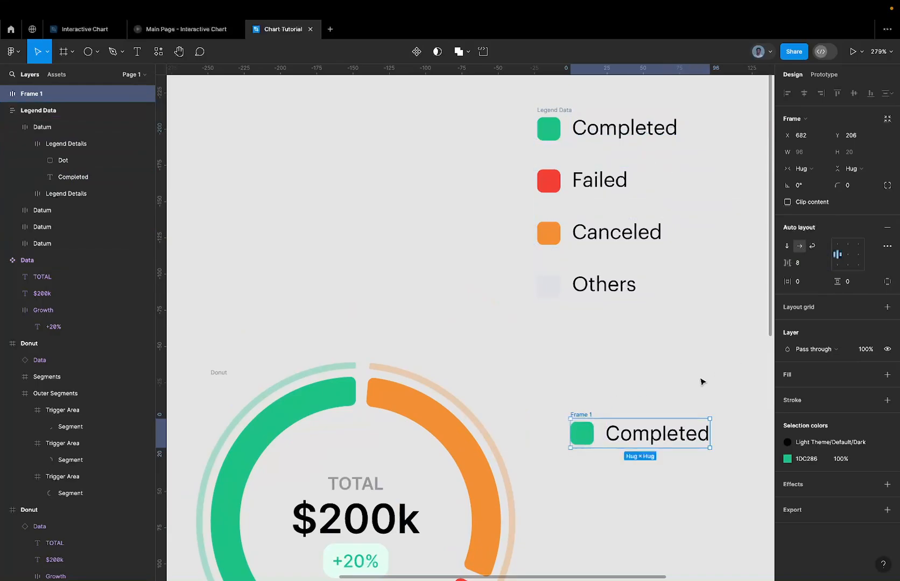
Copy the $200.8K (41%) frame out of Legend Data and place it beside the new Completed row, at about X 857, Y 202
scroll(569, 389, down, 3)
scroll(554, 394, right, 4)
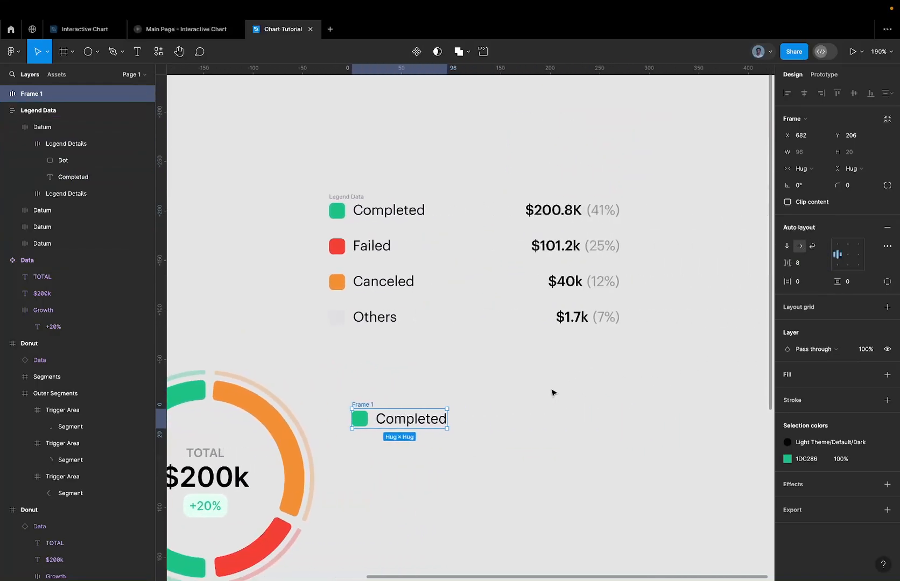
click(390, 420)
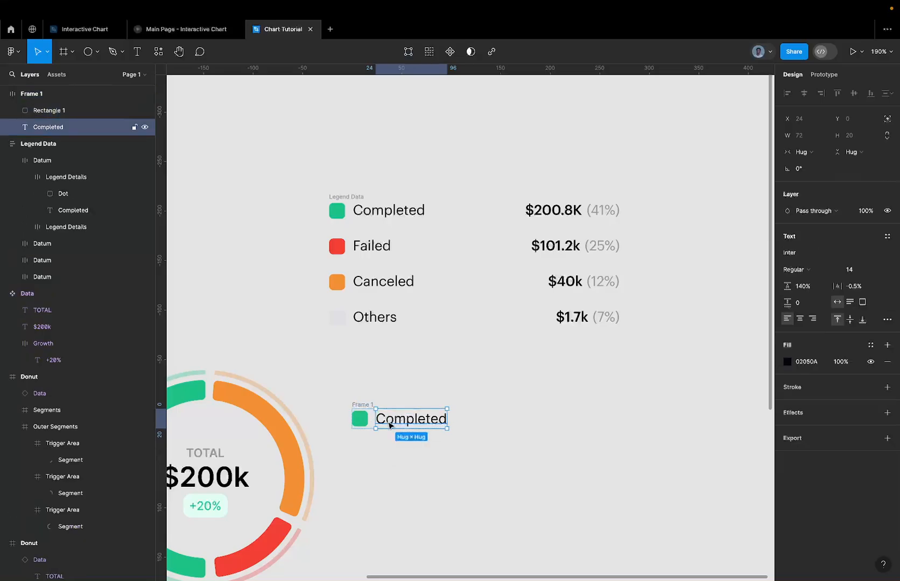
click(543, 215)
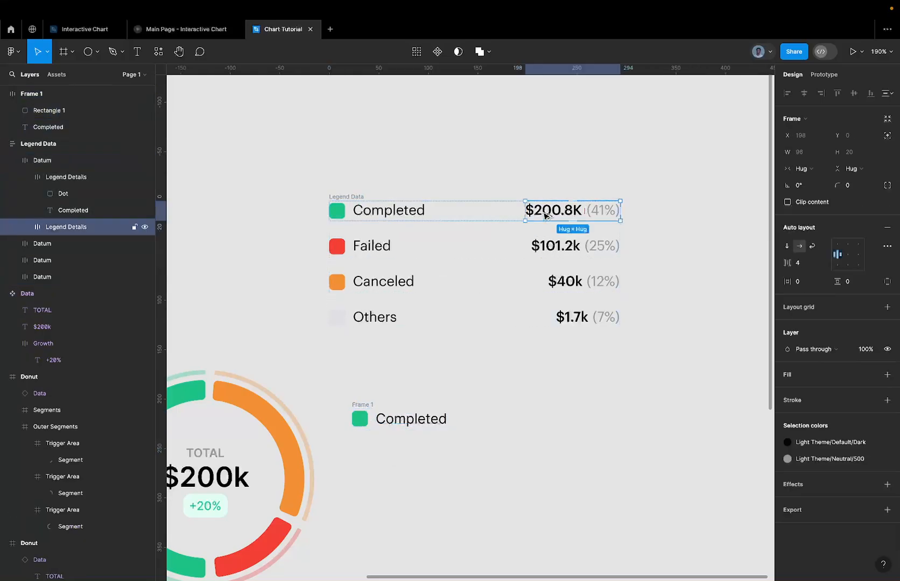
drag(545, 215, 544, 421)
scroll(558, 420, up, 5)
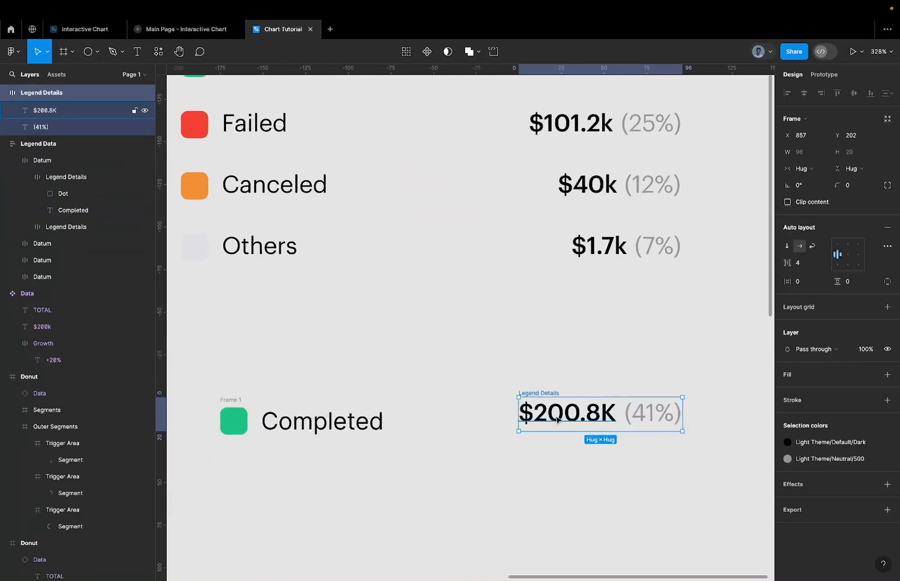
Change the font of the copied $200.8K and (41%) texts to Inter
click(558, 420)
shift+click(652, 420)
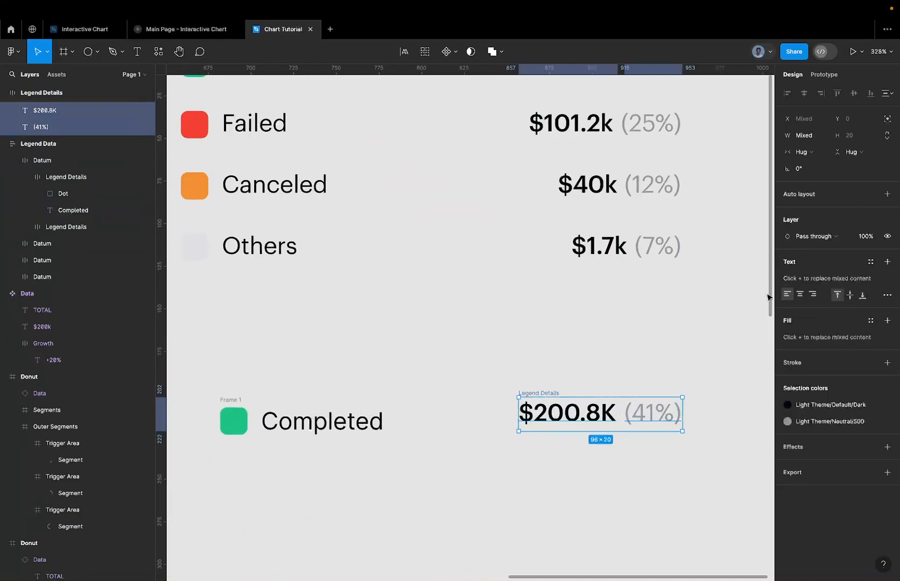
click(580, 411)
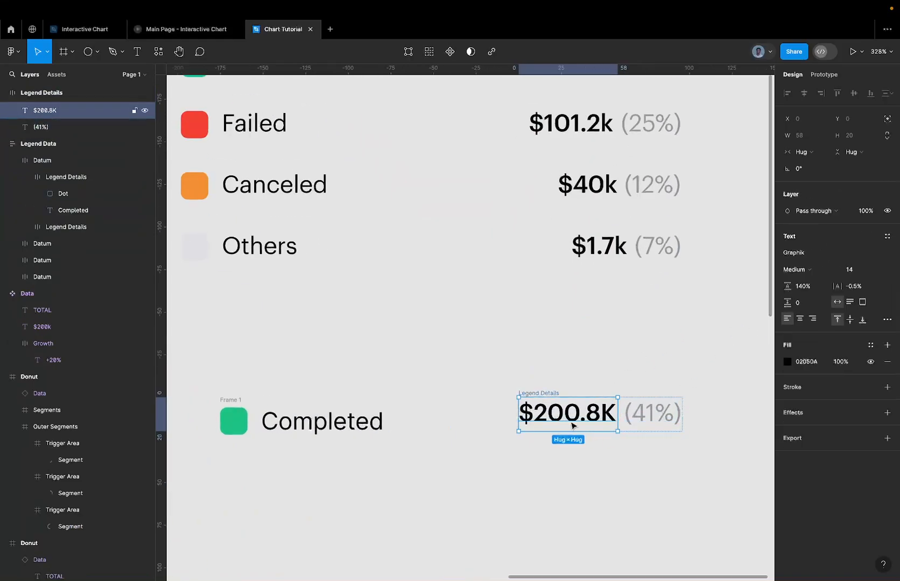
click(811, 253)
text(inter)
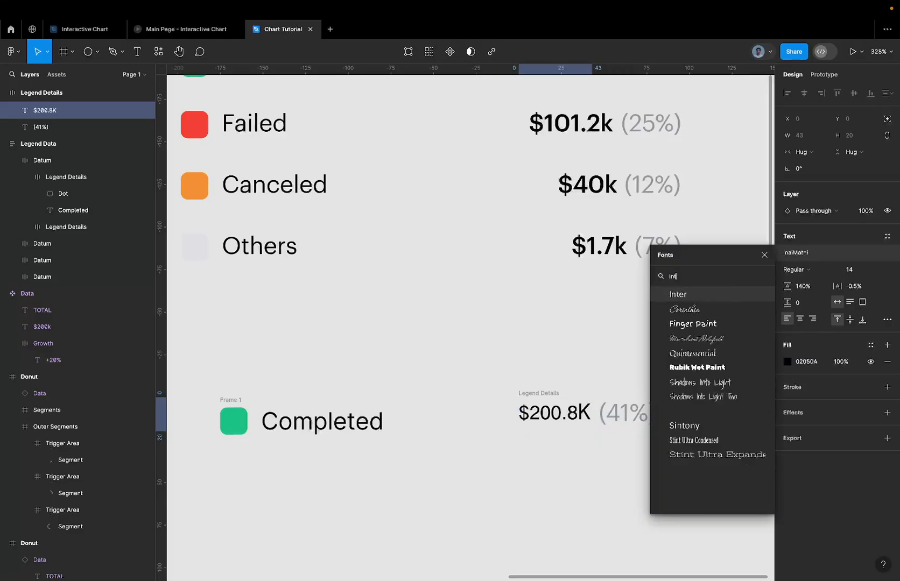
click(731, 298)
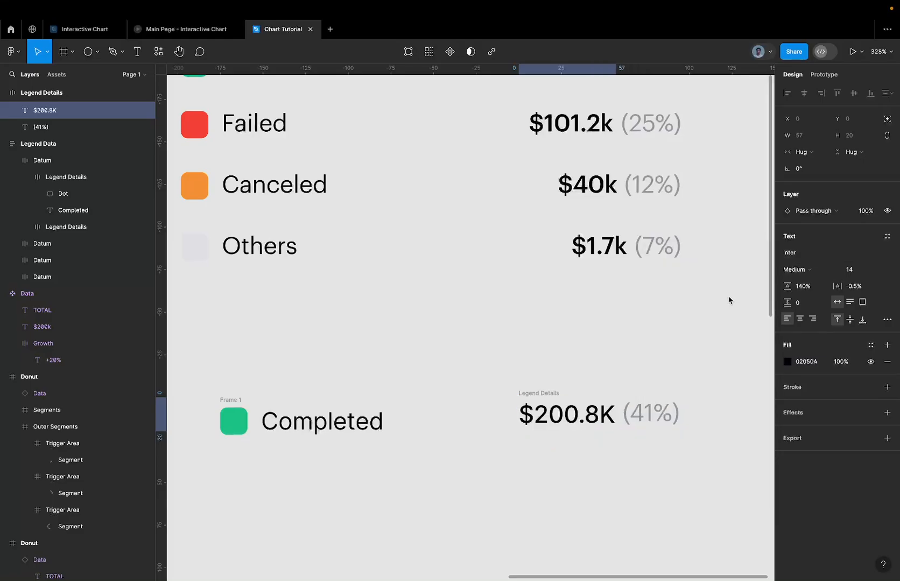
click(645, 412)
text(inter)
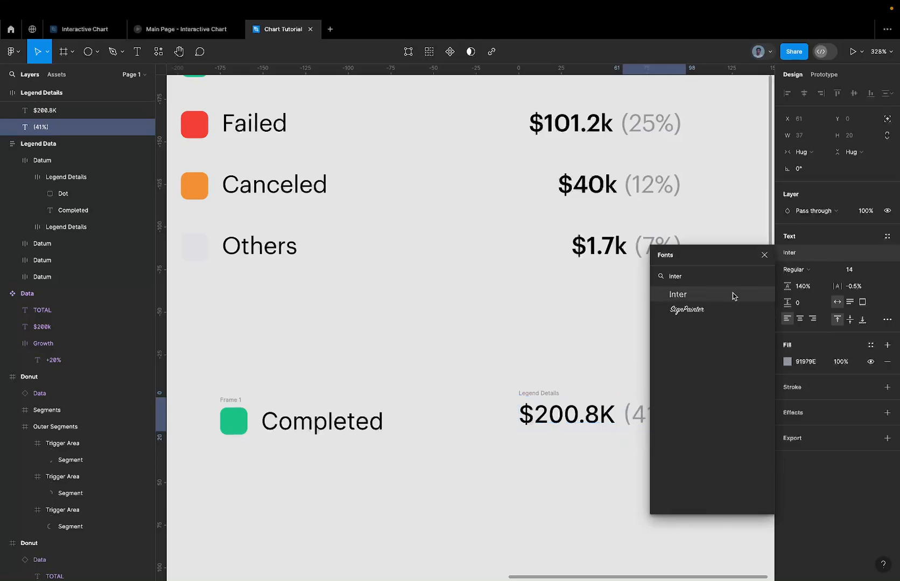
click(733, 295)
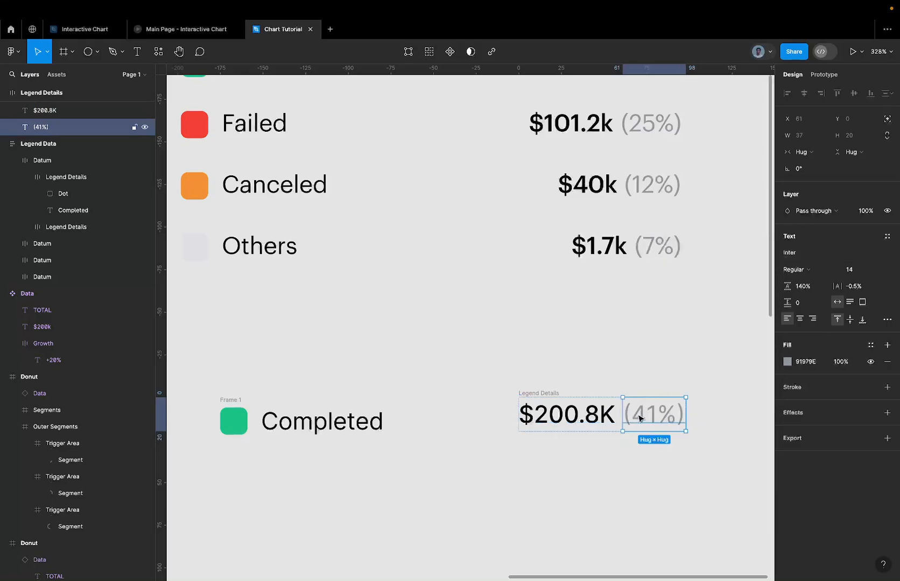
Examine the copied amount and percentage against the reference legend rows and the donuts
ctrl+scroll(643, 412, down, 5)
ctrl+scroll(635, 403, up, 6)
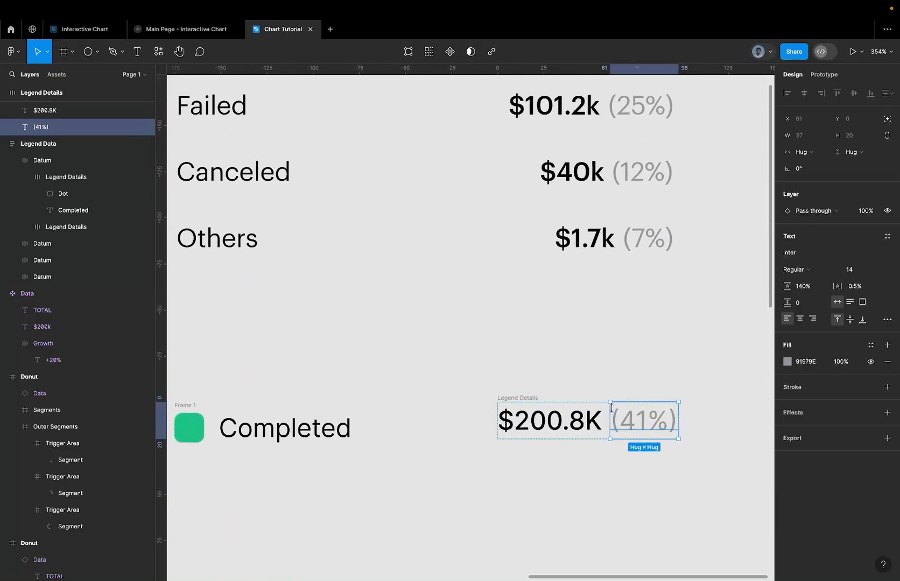
click(610, 410)
ctrl+scroll(596, 415, down, 3)
click(636, 418)
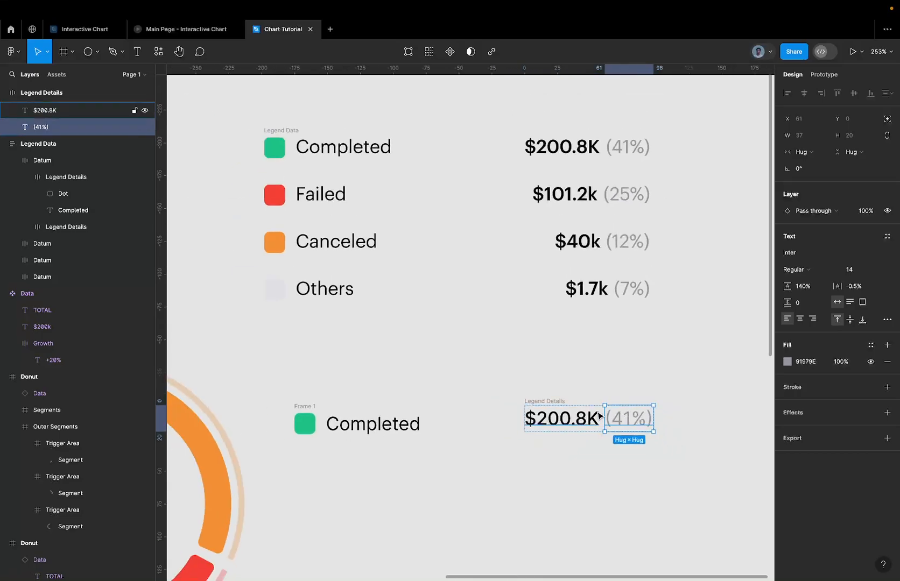
ctrl+scroll(599, 416, down, 5)
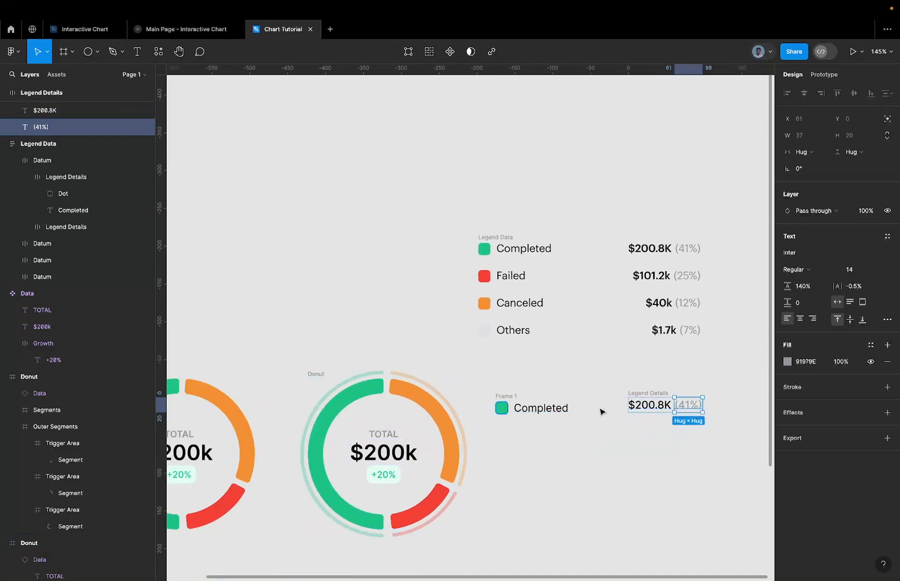
ctrl+scroll(633, 410, up, 6)
ctrl+scroll(676, 407, down, 7)
Change the total amount in the main Data component to $2.4M
scroll(676, 407, down, 4)
scroll(675, 408, left, 4)
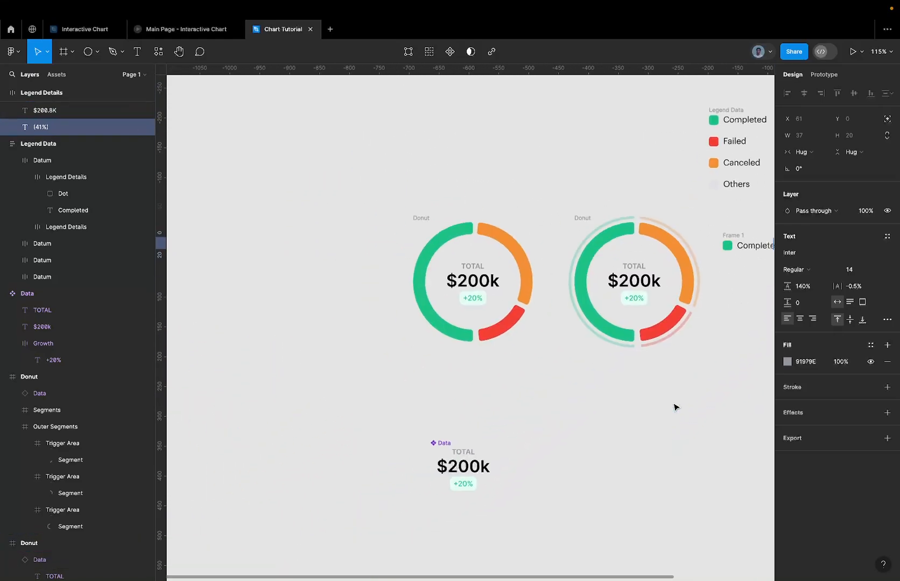
click(538, 415)
ctrl+scroll(538, 415, up, 5)
double_click(496, 416)
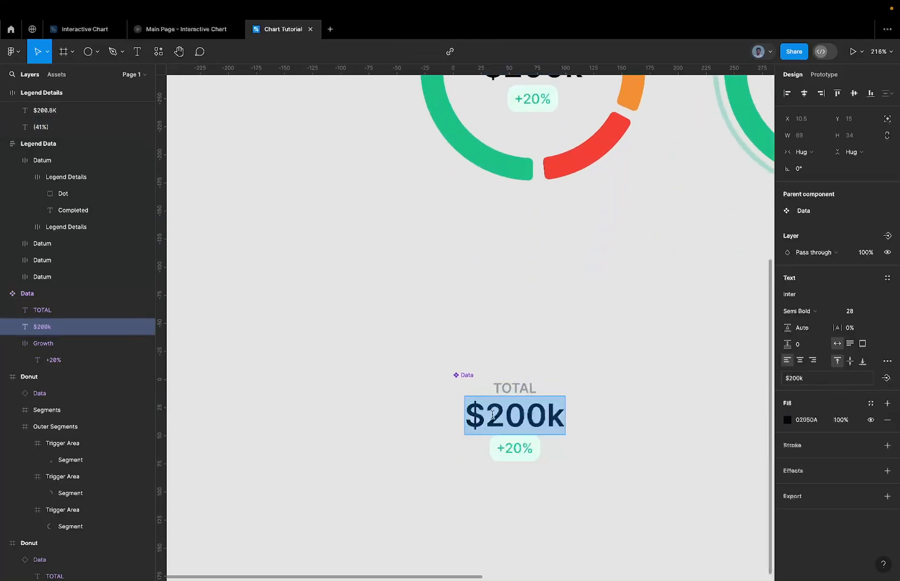
drag(487, 414, 568, 419)
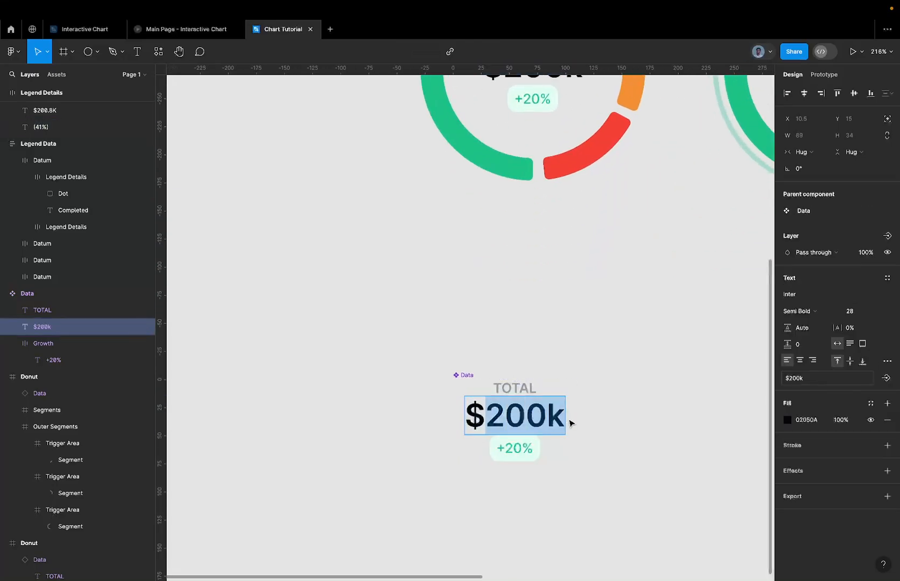
text(2.4)
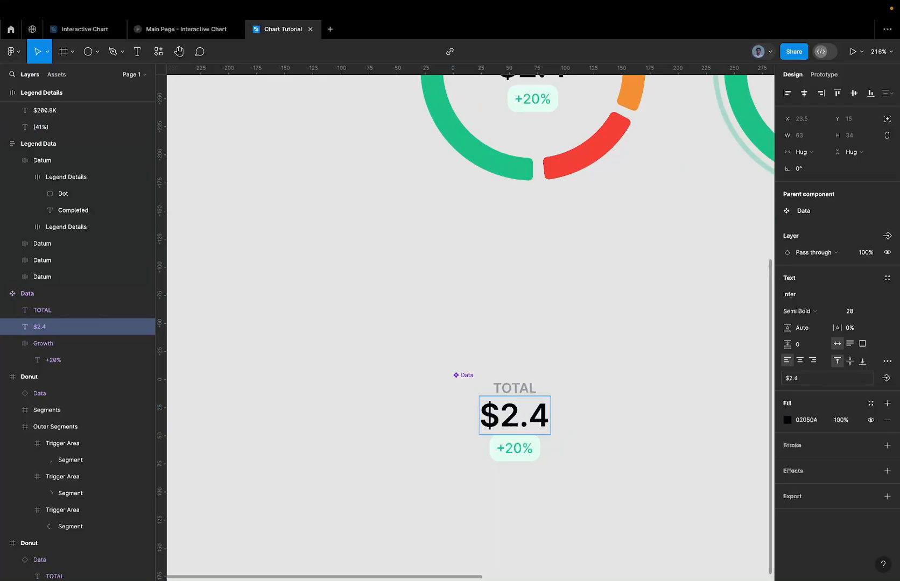
text(M)
Rename the frame holding the green square and Completed label to Legend Details
scroll(601, 366, right, 5)
scroll(602, 366, down, 3)
scroll(596, 370, right, 5)
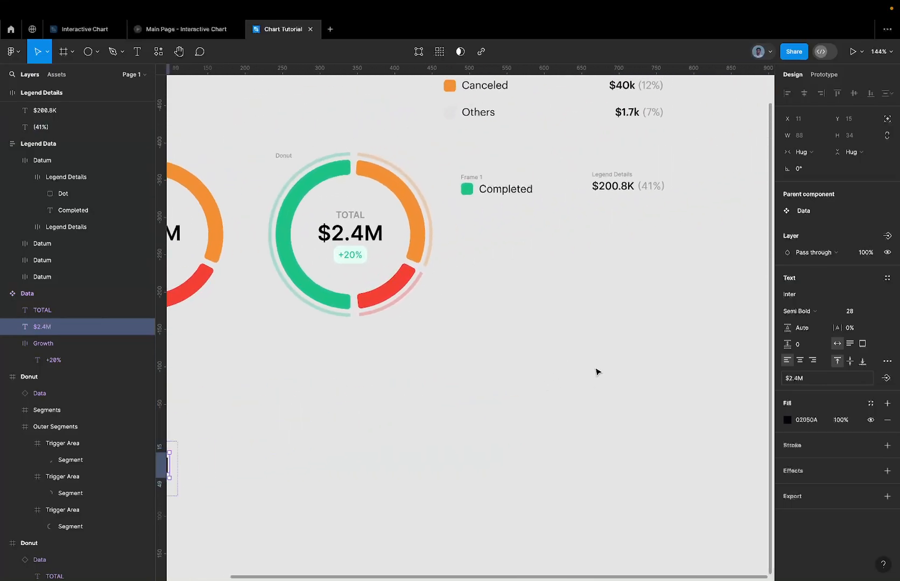
scroll(597, 370, up, 5)
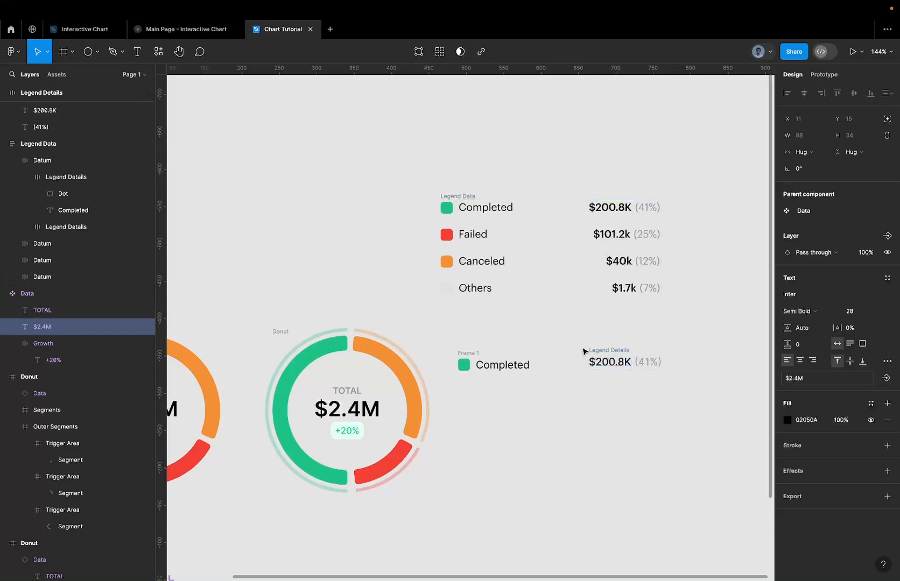
click(606, 356)
scroll(607, 355, up, 3)
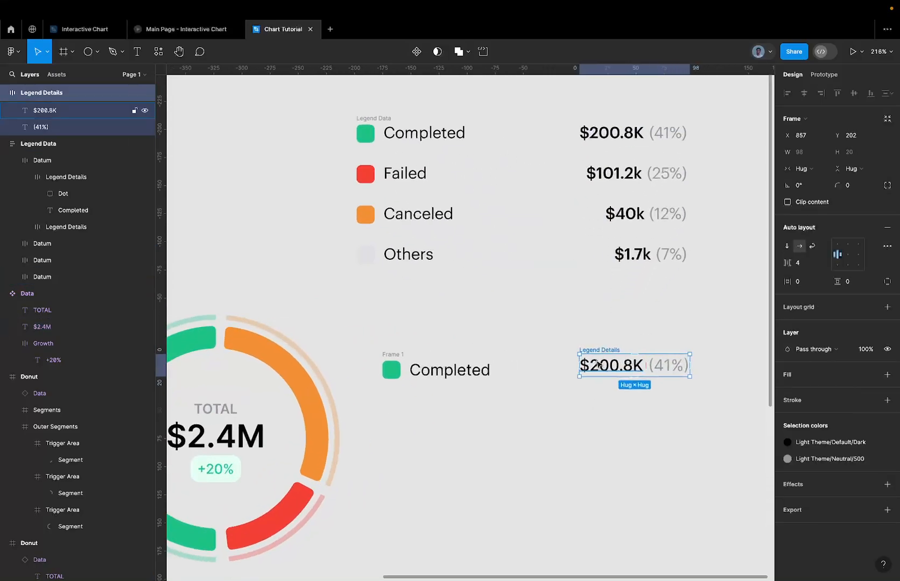
click(402, 354)
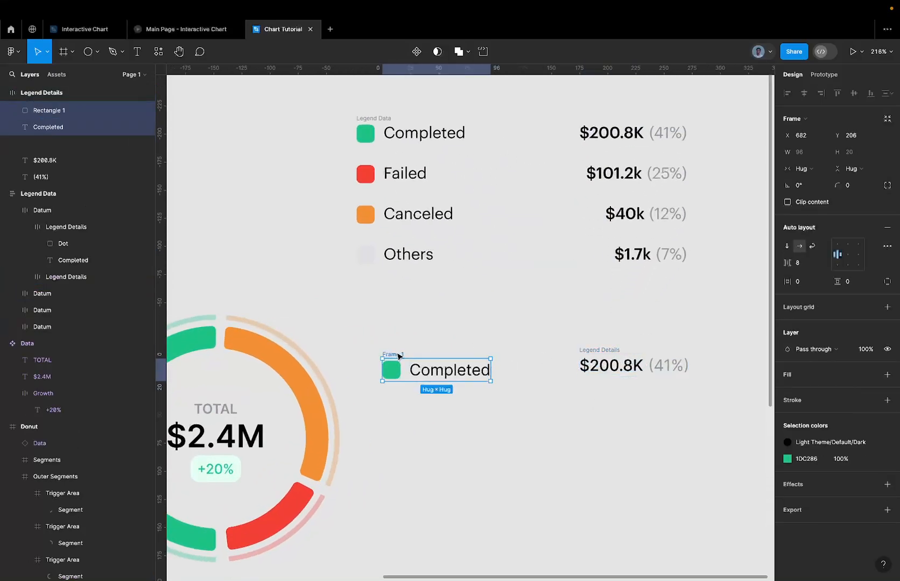
double_click(389, 131)
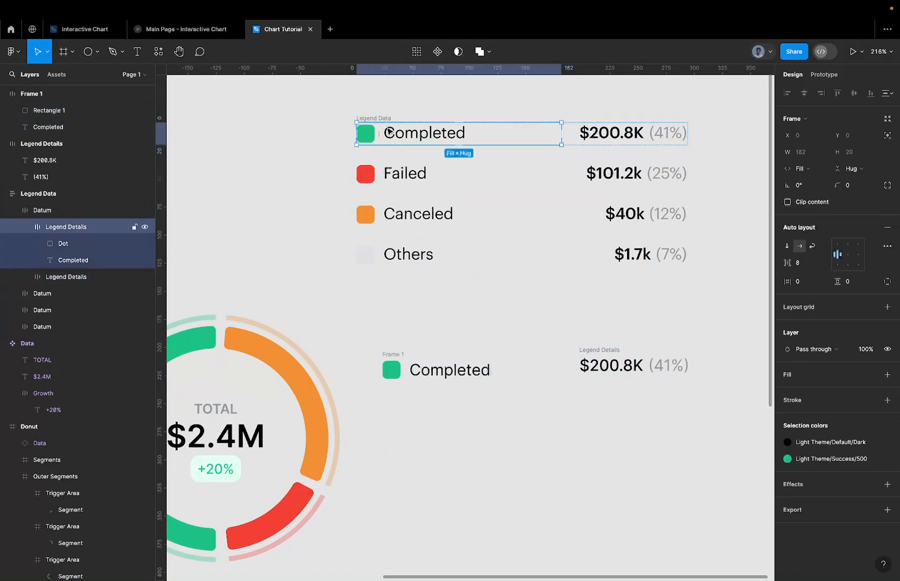
click(389, 354)
text(Legen)
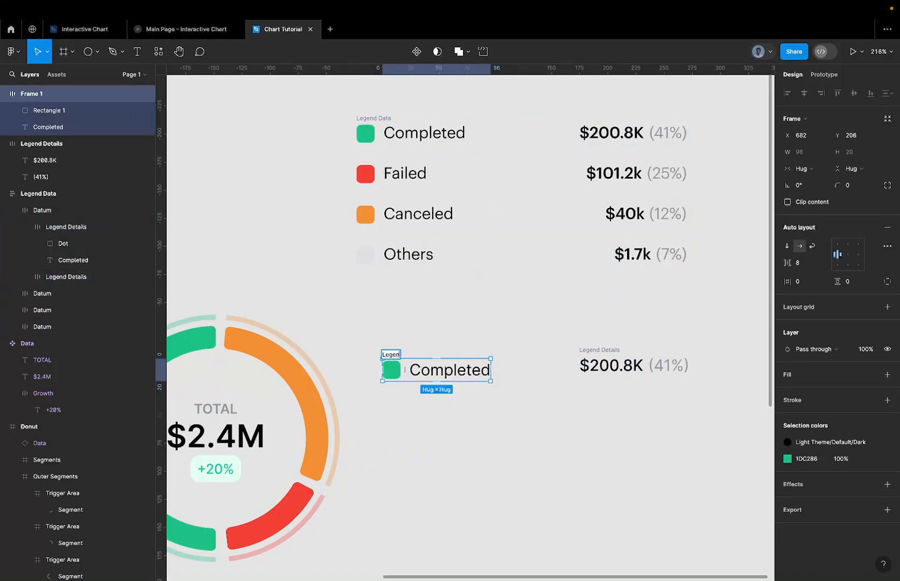
text(d Details)
key(Return)
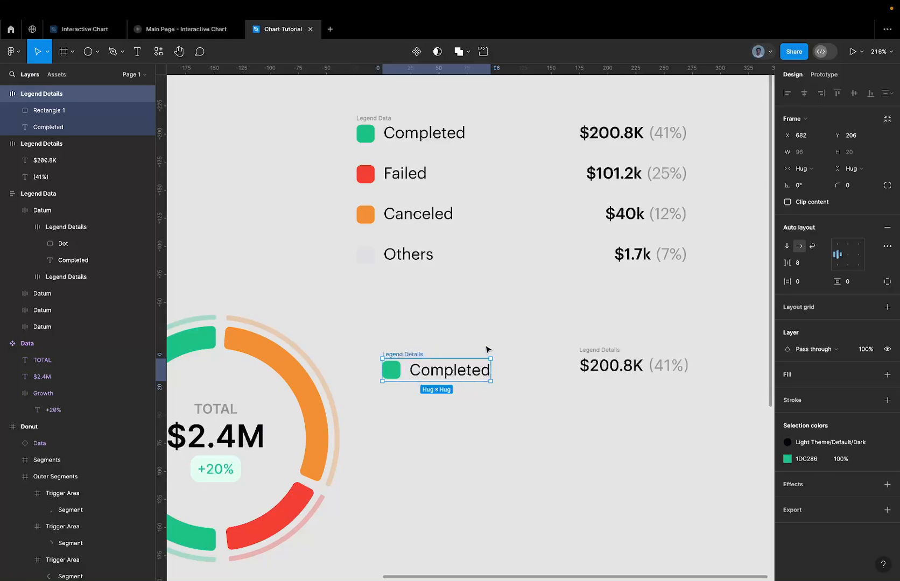
Set the font weight of the new row's $200.8K amount to Semi Bold, then compare the (41%) and TOTAL text styles
scroll(493, 330, down, 3)
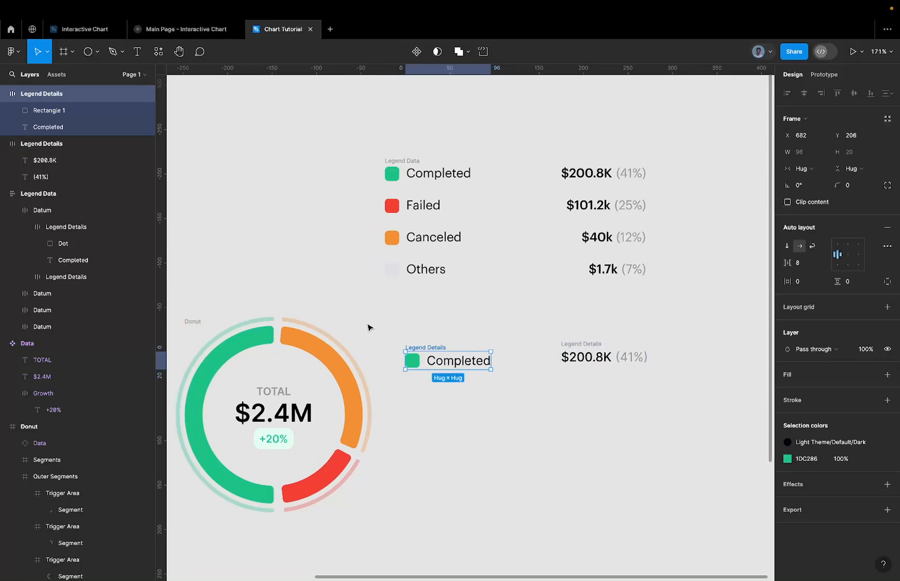
drag(368, 327, 737, 377)
click(679, 396)
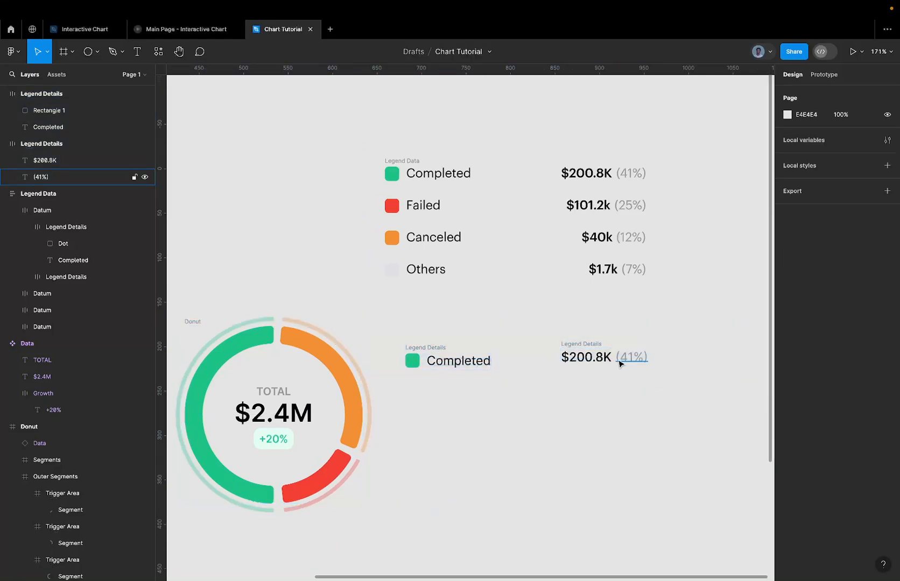
click(582, 358)
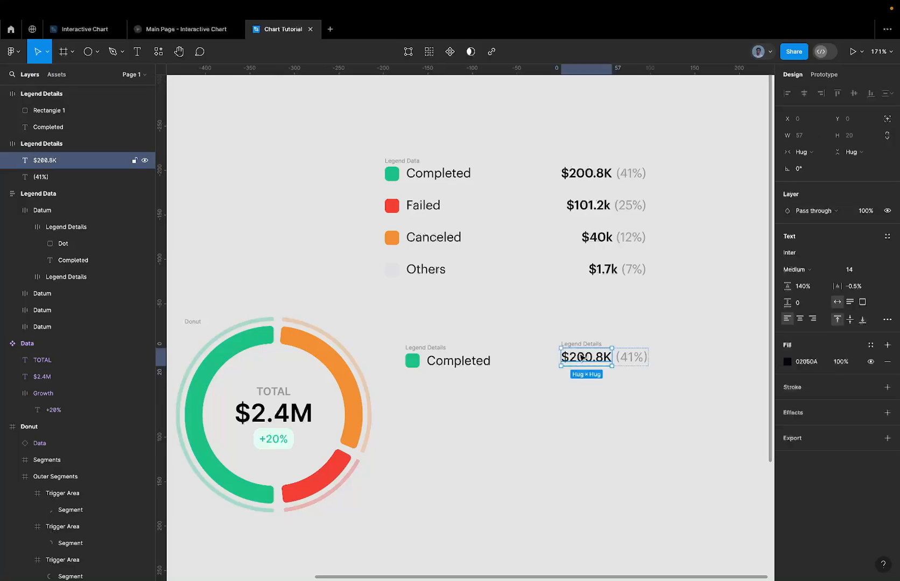
click(798, 269)
click(806, 279)
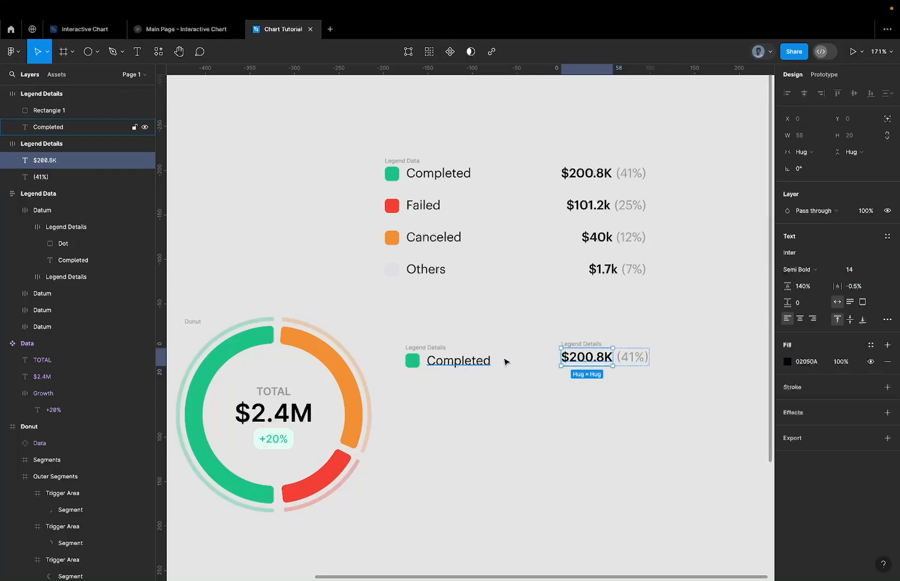
click(635, 360)
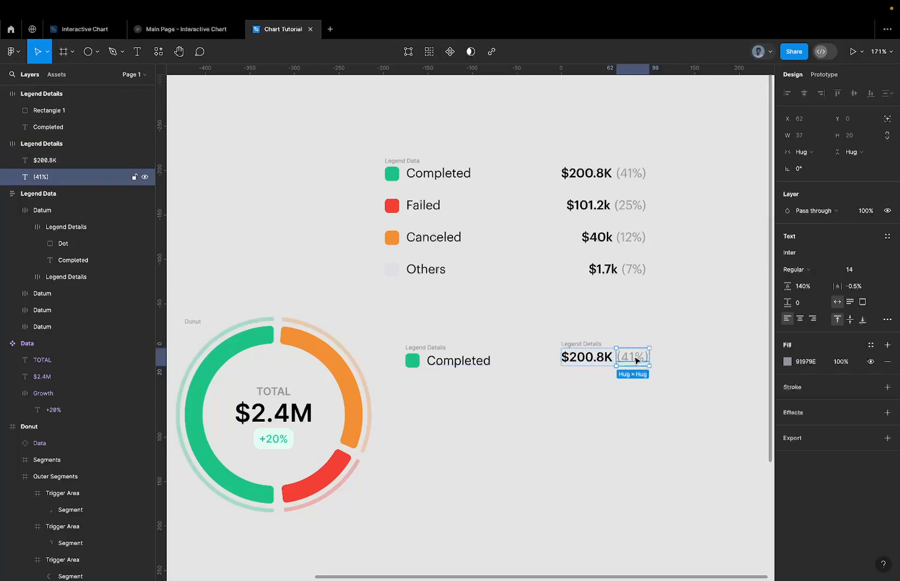
scroll(402, 428, left, 8)
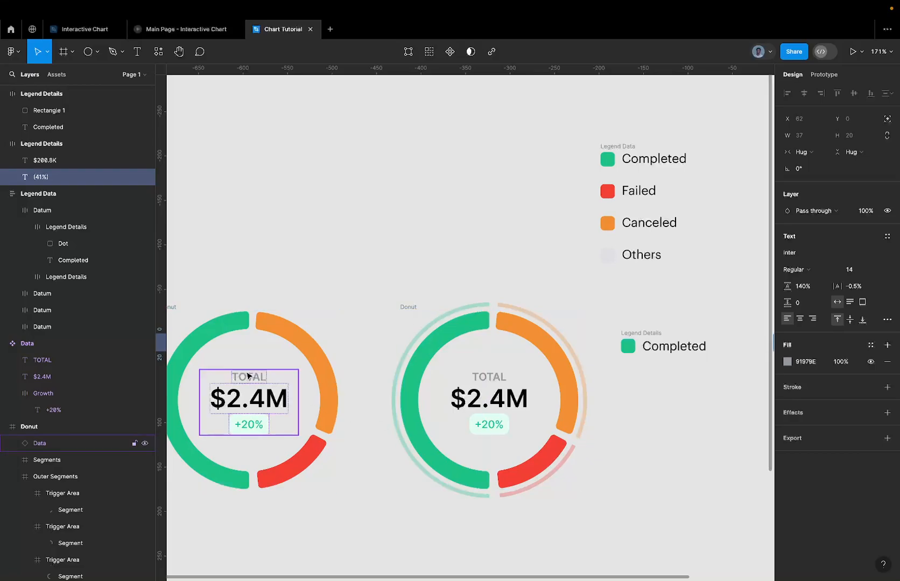
double_click(248, 376)
scroll(247, 376, right, 10)
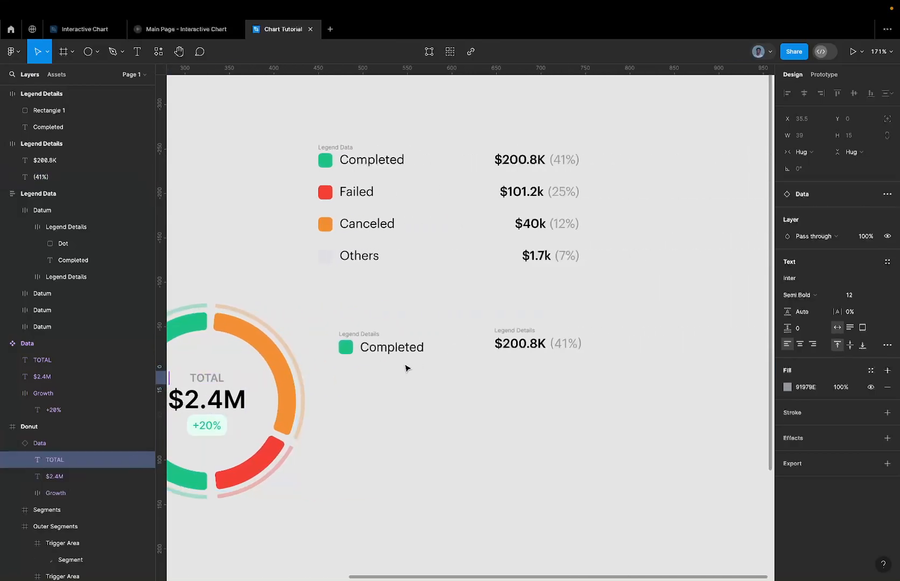
Combine the Completed label frame and the $200.8K (41%) frame into one horizontal auto layout row
drag(323, 312, 641, 398)
key(shift+a)
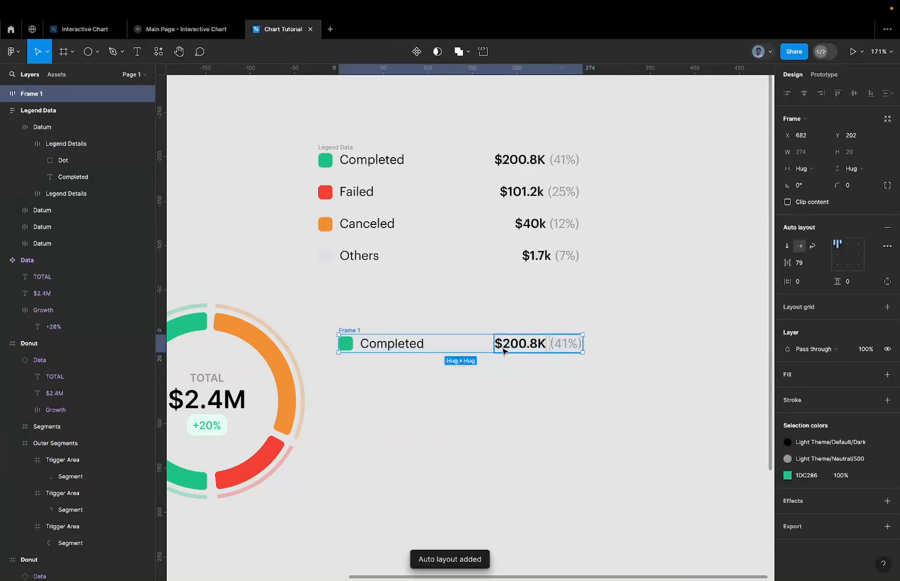
click(805, 264)
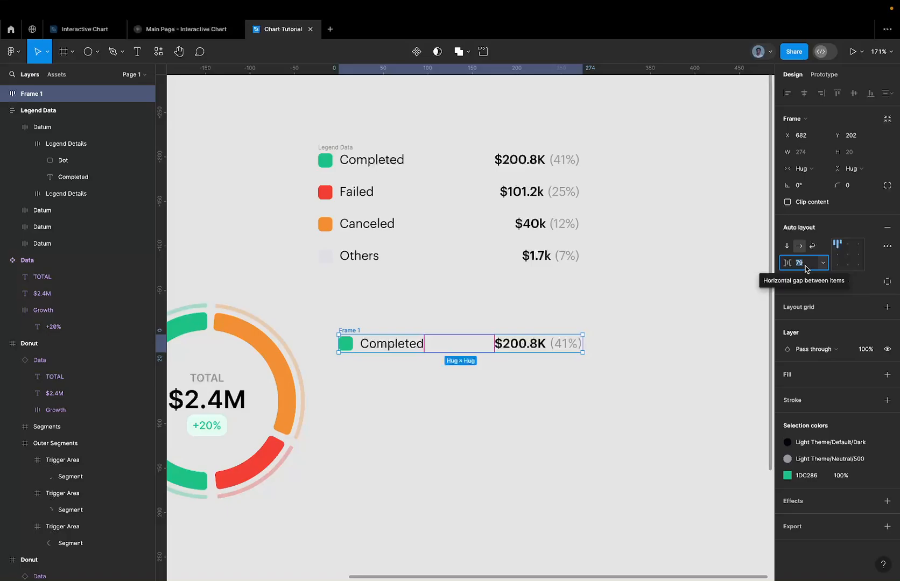
click(608, 370)
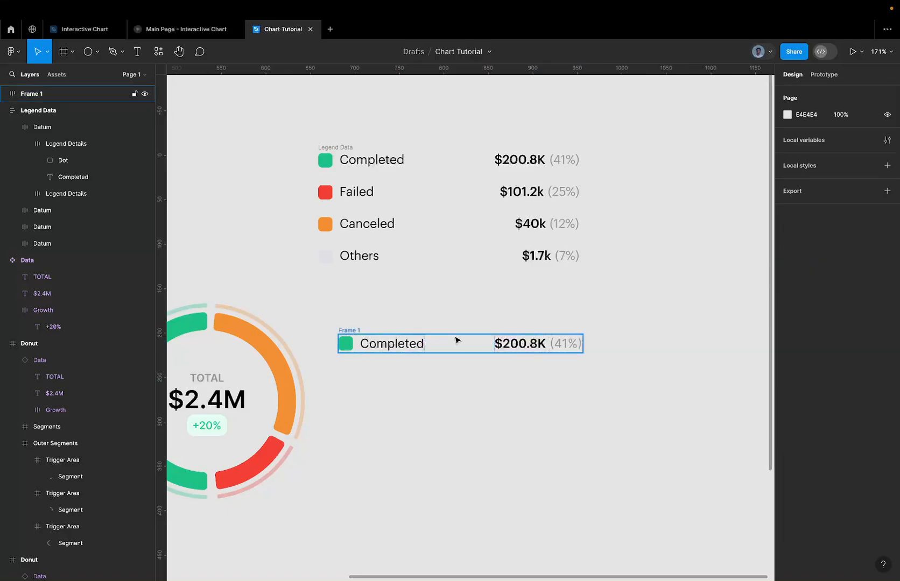
Set the new row's auto layout alignment to center
click(354, 329)
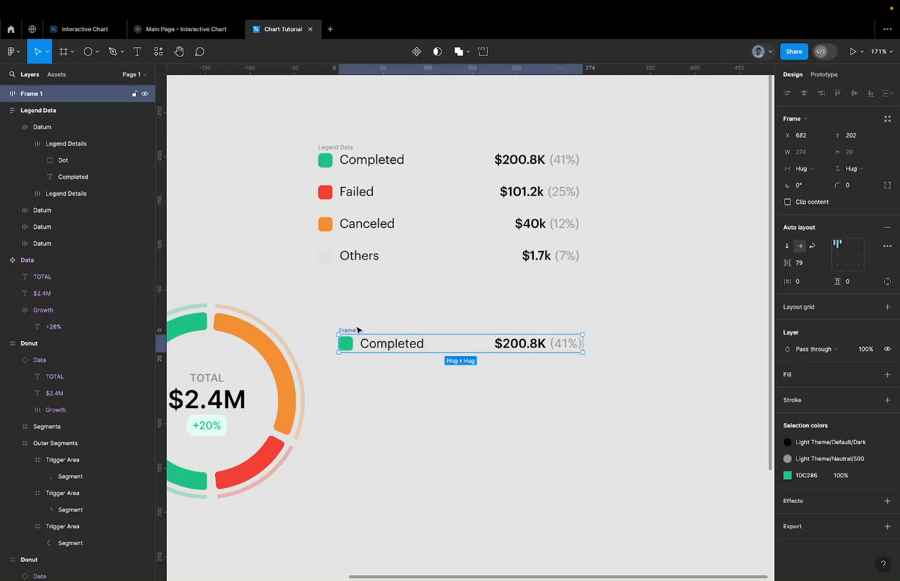
click(850, 259)
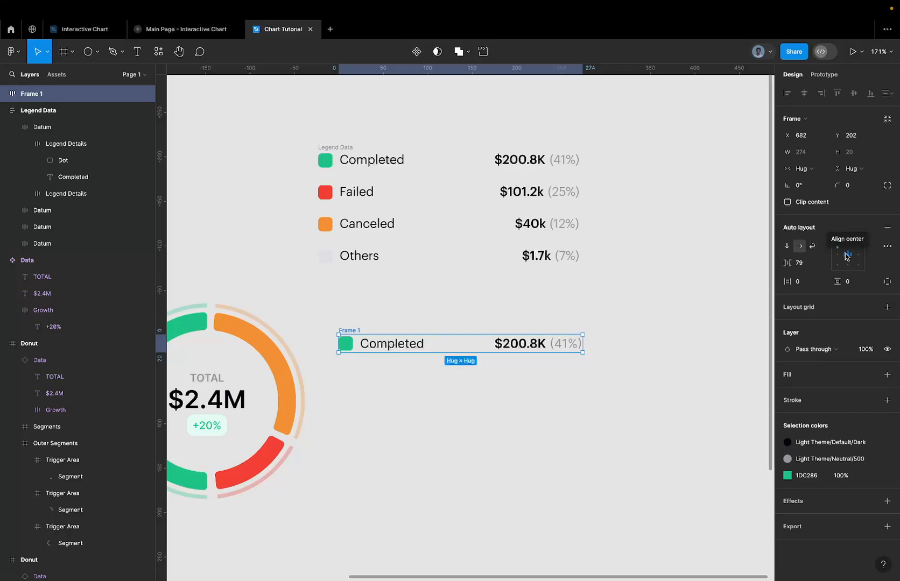
click(847, 257)
double_click(847, 256)
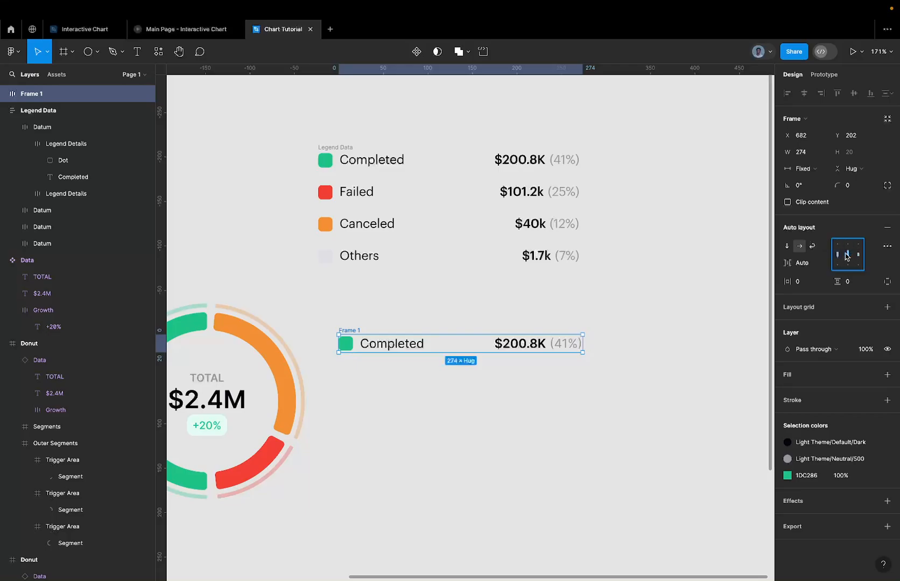
key(ctrl+z)
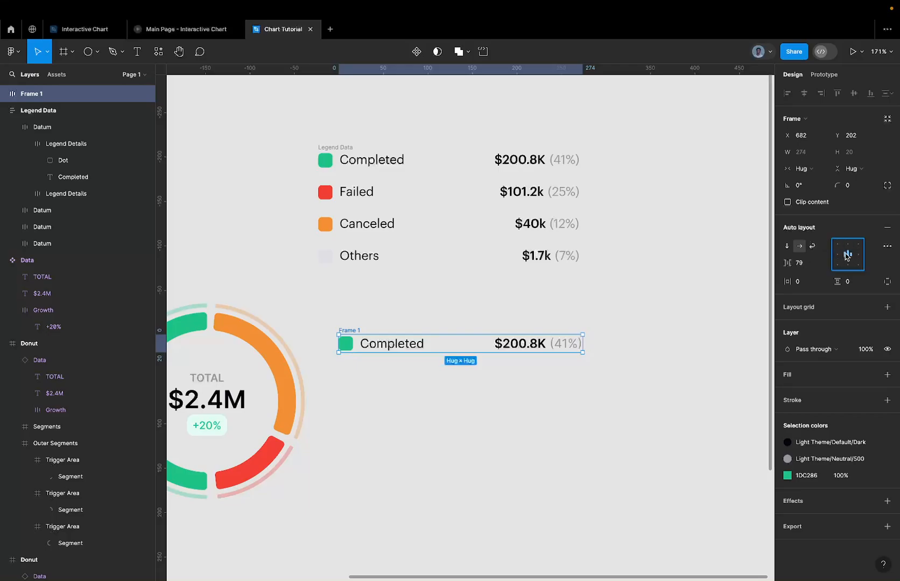
Set the row's horizontal gap between items to Auto and widen the row to 332
click(813, 263)
text(Auto)
key(Return)
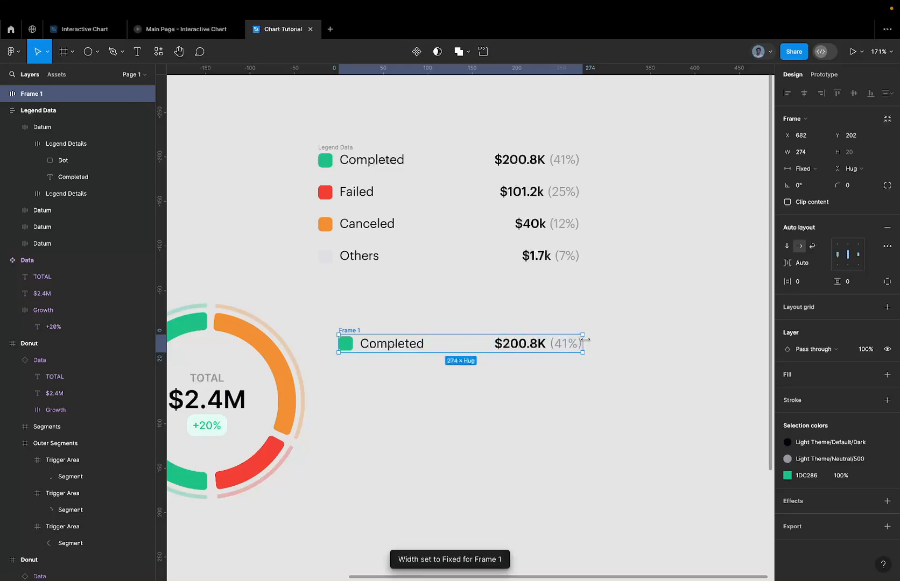
drag(585, 340, 623, 406)
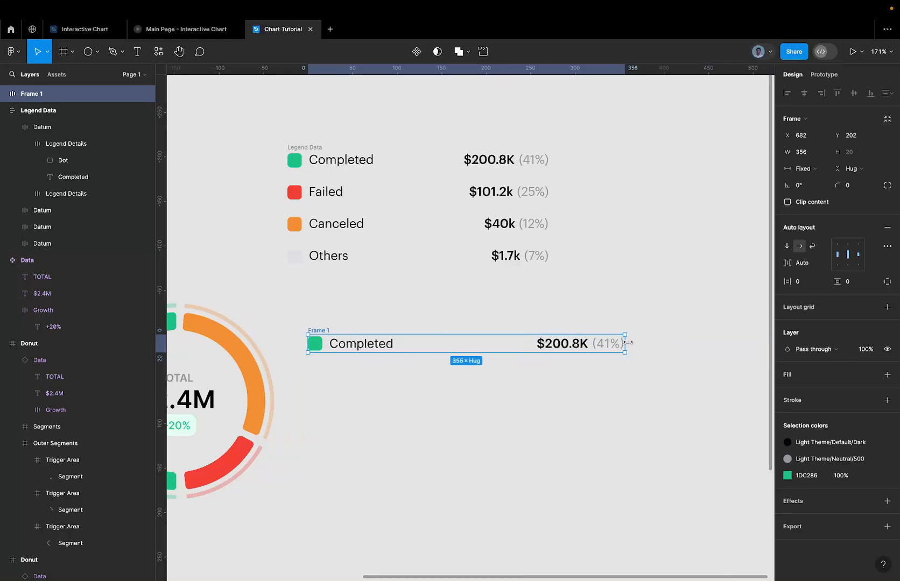
drag(629, 342, 612, 369)
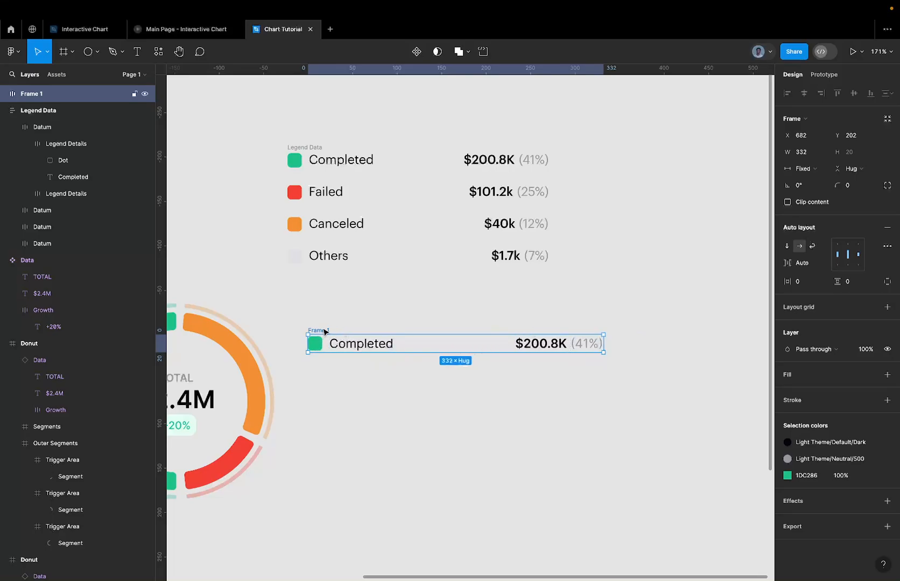
Duplicate the Completed row twice below the original and color the copies' squares with the donut's sampled orange and red
drag(324, 332, 326, 414)
scroll(325, 414, left, 5)
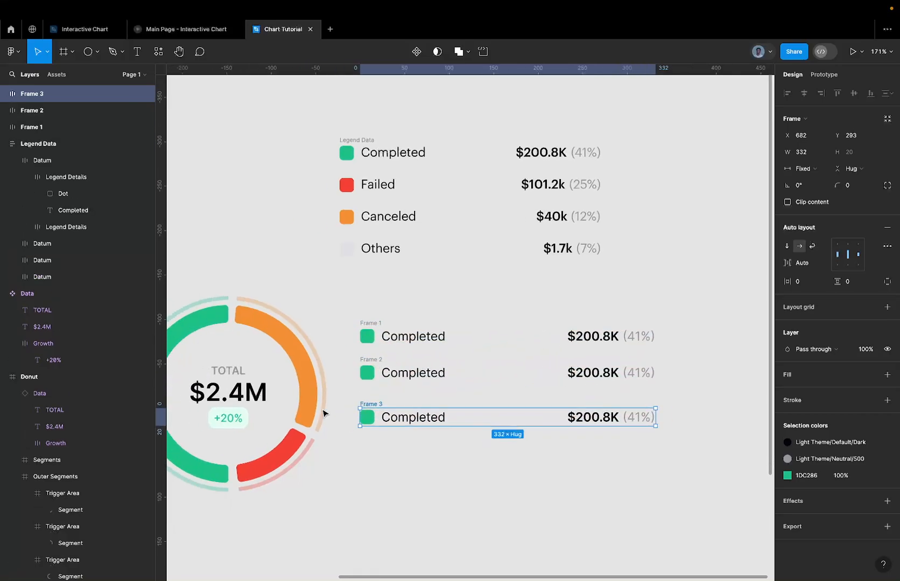
ctrl+click(502, 372)
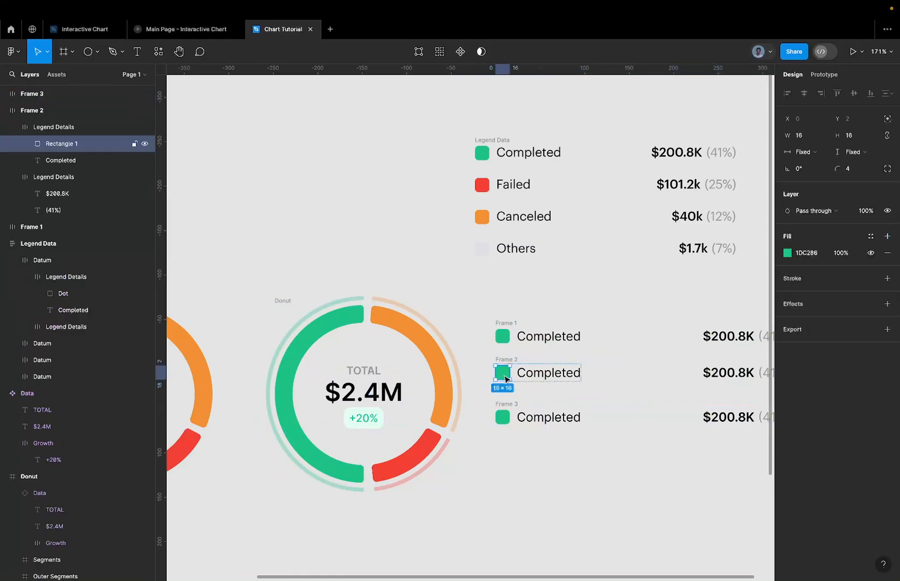
key(i)
click(441, 346)
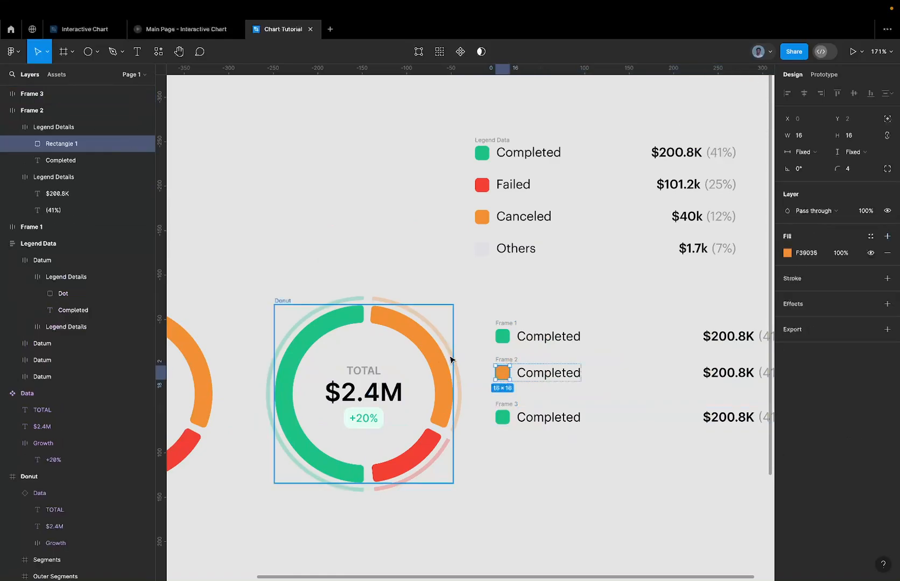
ctrl+click(503, 414)
key(i)
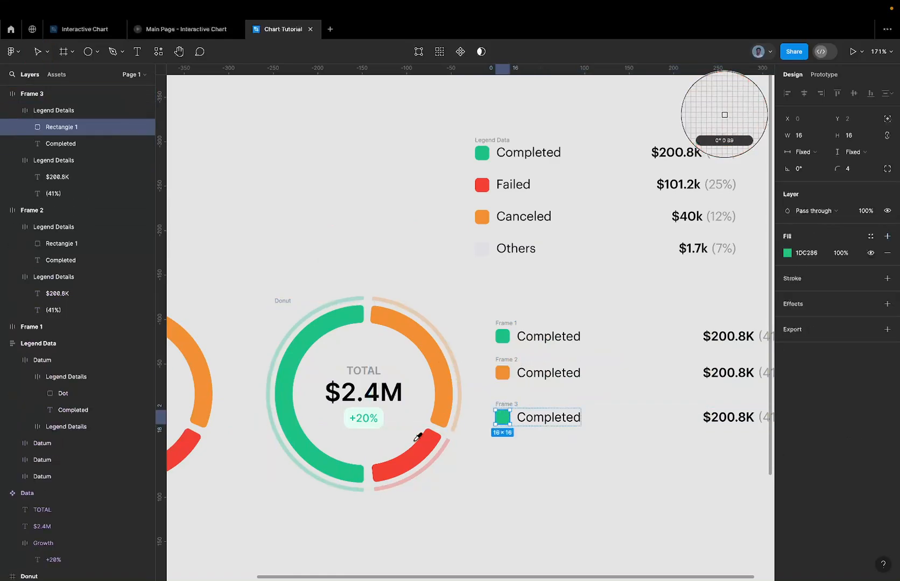
click(419, 437)
Change the label of the row with the red square to Failed
scroll(419, 451, right, 2)
scroll(418, 451, down, 1)
click(510, 410)
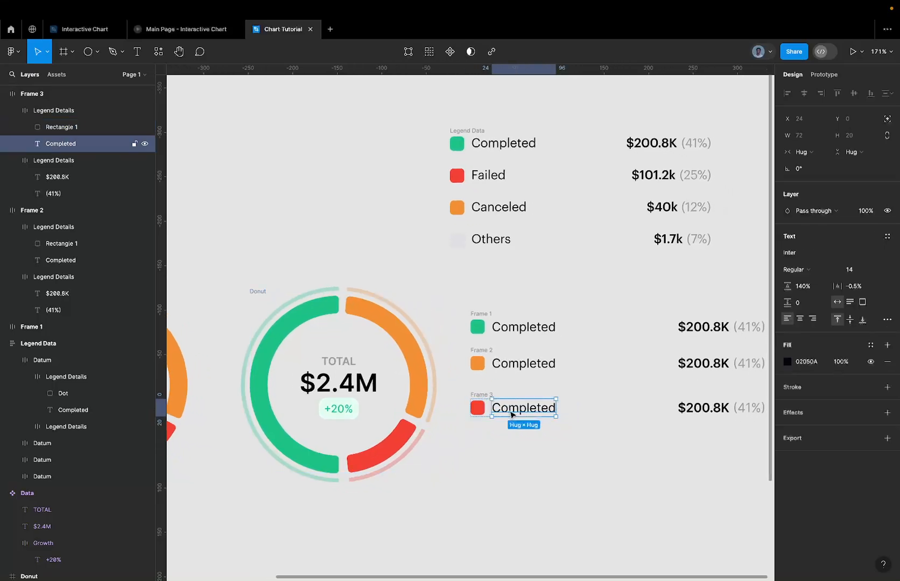
key(Return)
text(failed)
key(ctrl+a)
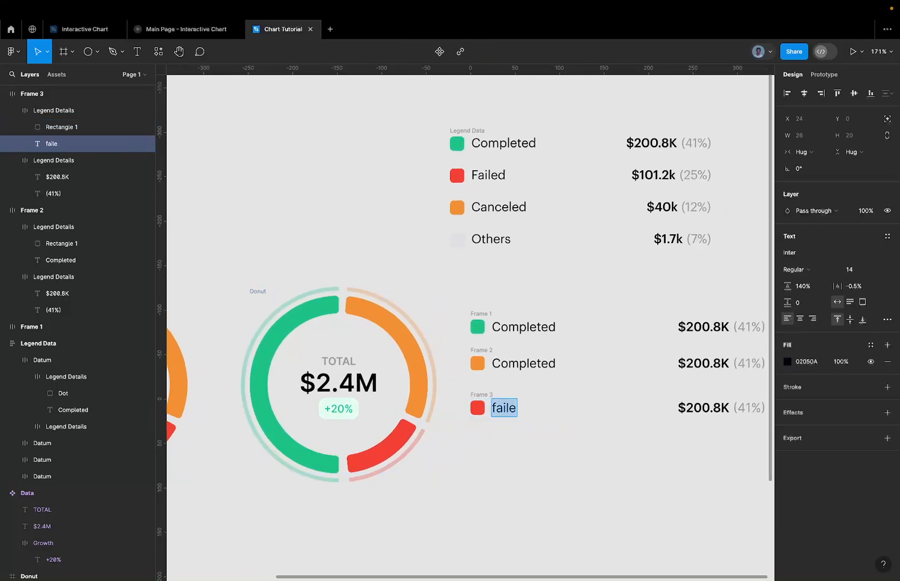
text(Faiuled)
key(BackSpace)
key(BackSpace)
key(BackSpace)
key(BackSpace)
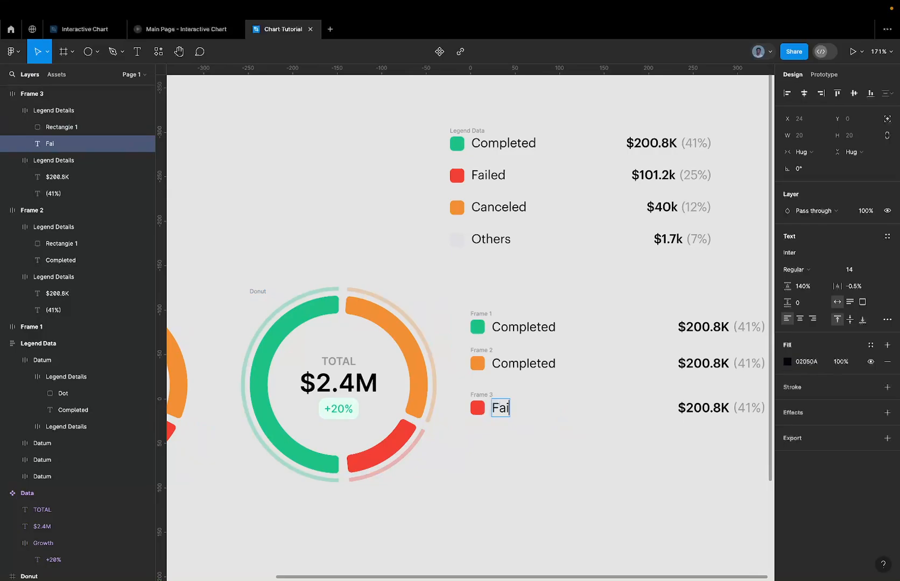
text(led)
Change the label of the row with the orange square to Canceled
double_click(529, 364)
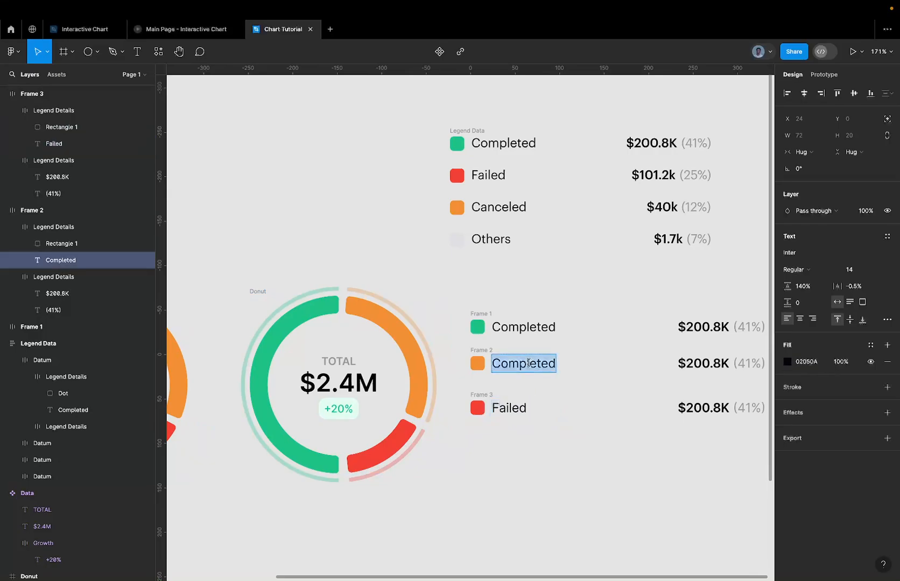
text(Canceled)
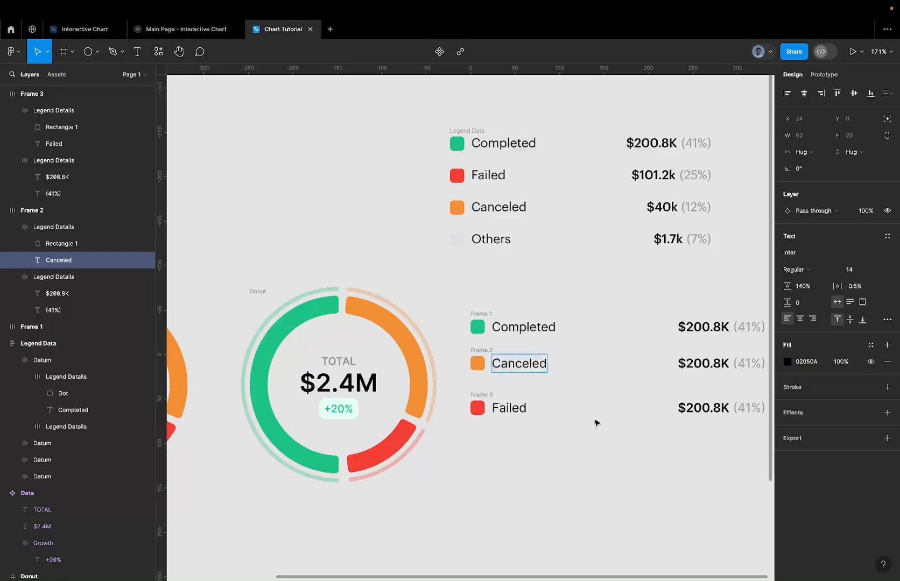
key(Escape)
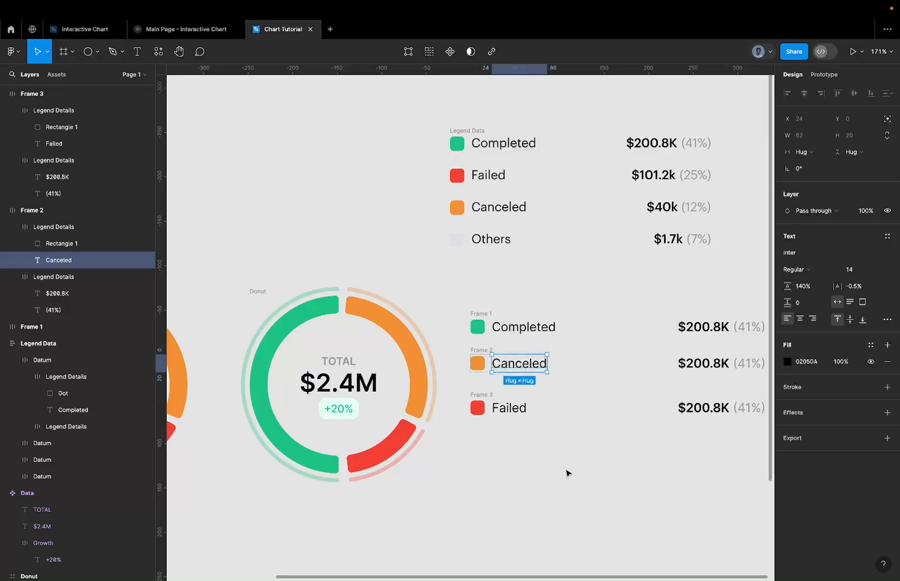
double_click(511, 366)
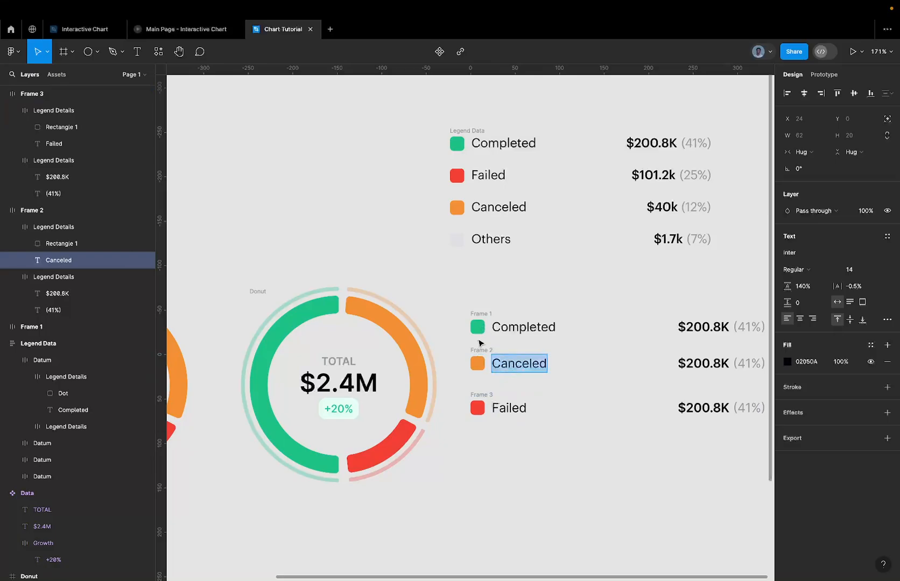
Change the label of the row with the orange square to Returned
text(Returend)
key(BackSpace)
key(BackSpace)
key(BackSpace)
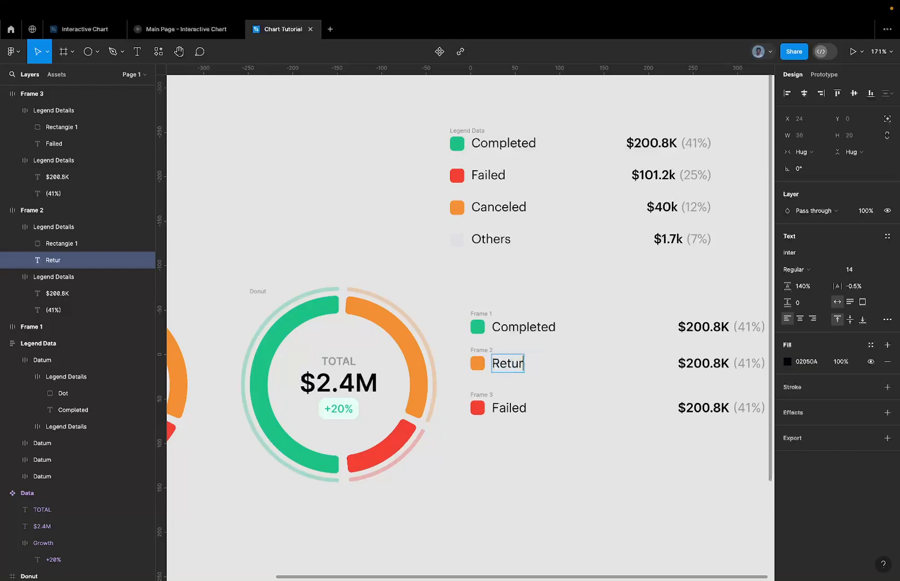
text(ned)
key(Escape)
click(505, 460)
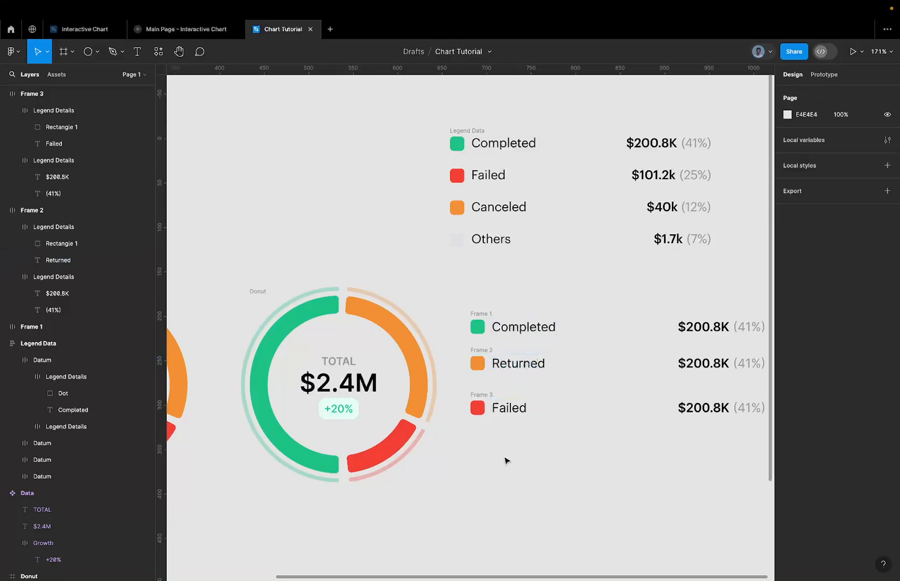
Replace the Returned row's amount with $101.2k, copied from the Failed row of the reference legend
scroll(505, 460, right, 3)
click(564, 188)
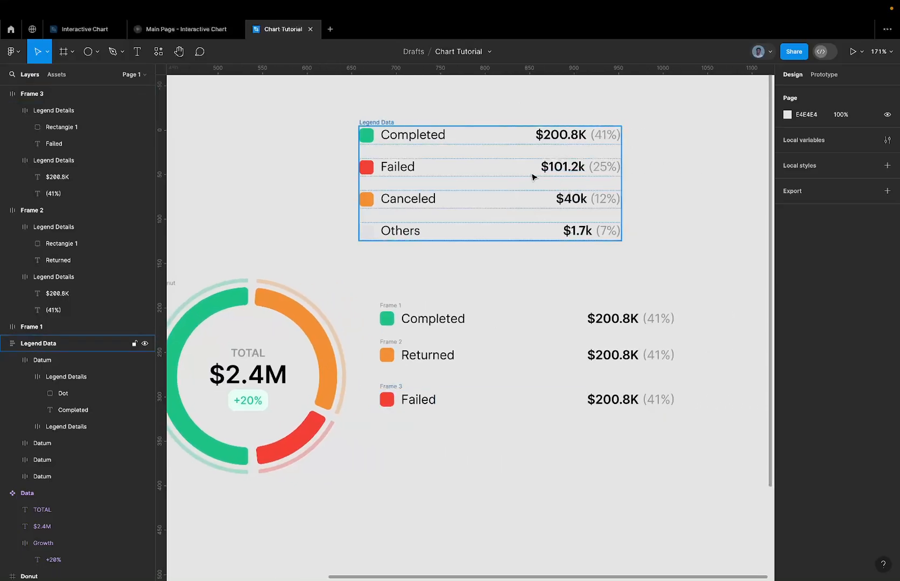
double_click(558, 171)
click(428, 173)
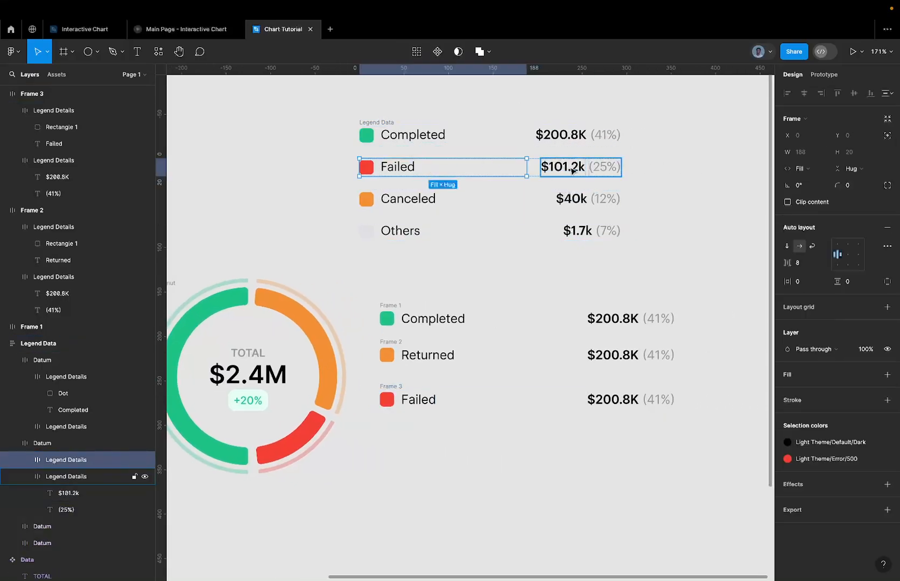
click(571, 171)
key(ctrl+c)
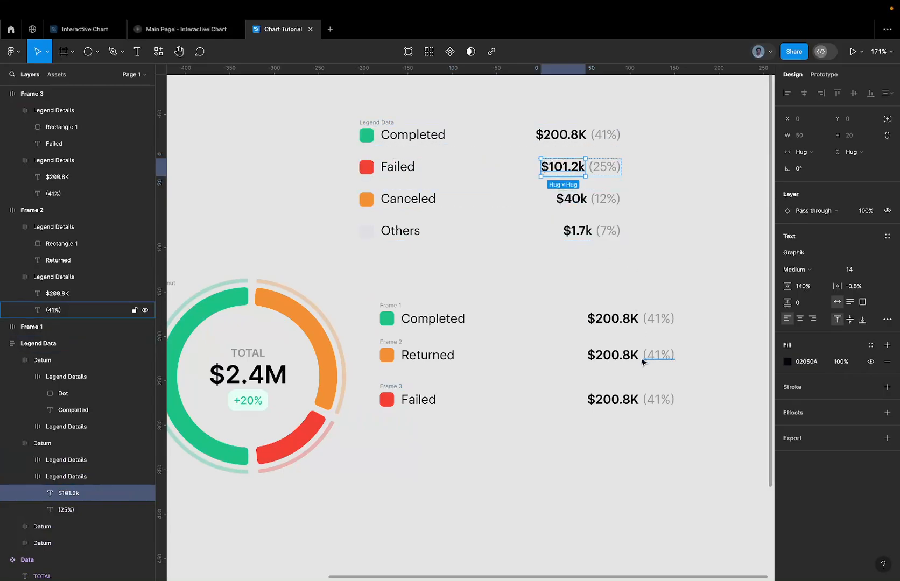
click(635, 358)
key(Return)
key(ctrl+v)
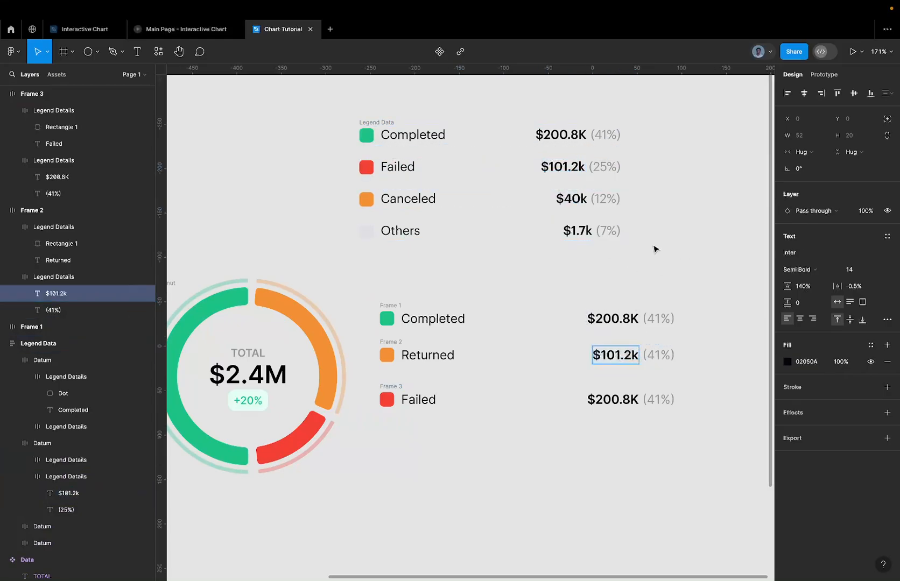
Replace the Returned row's percentage with (25%), copied from the reference legend's Failed row
key(Escape)
click(604, 166)
key(ctrl+c)
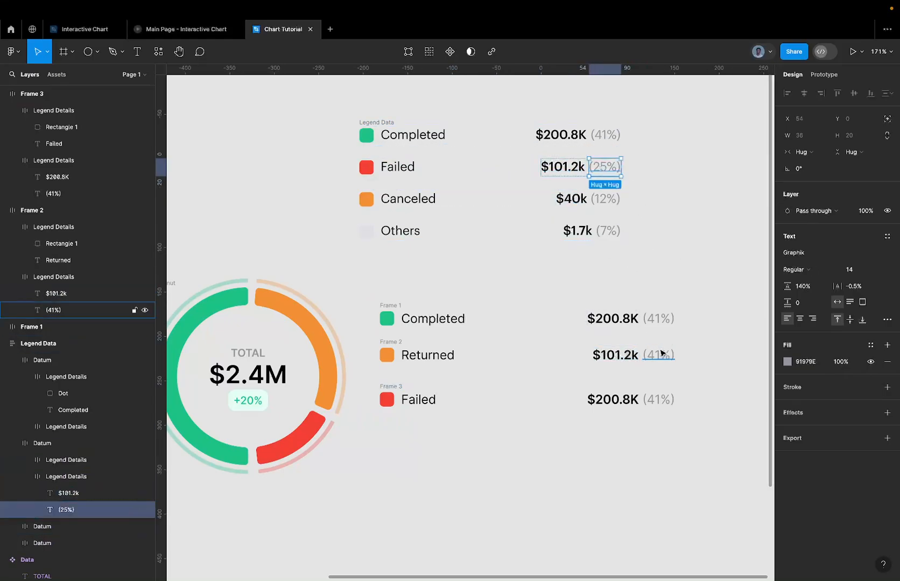
click(661, 354)
key(Return)
key(ctrl+v)
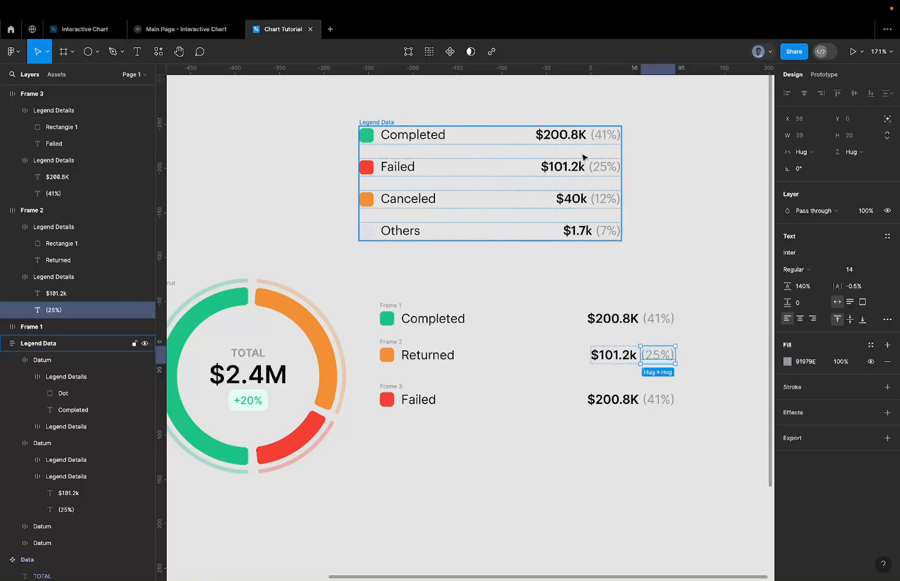
Replace the new Failed row's amount with $40k, copied from the reference legend's Canceled row
click(566, 199)
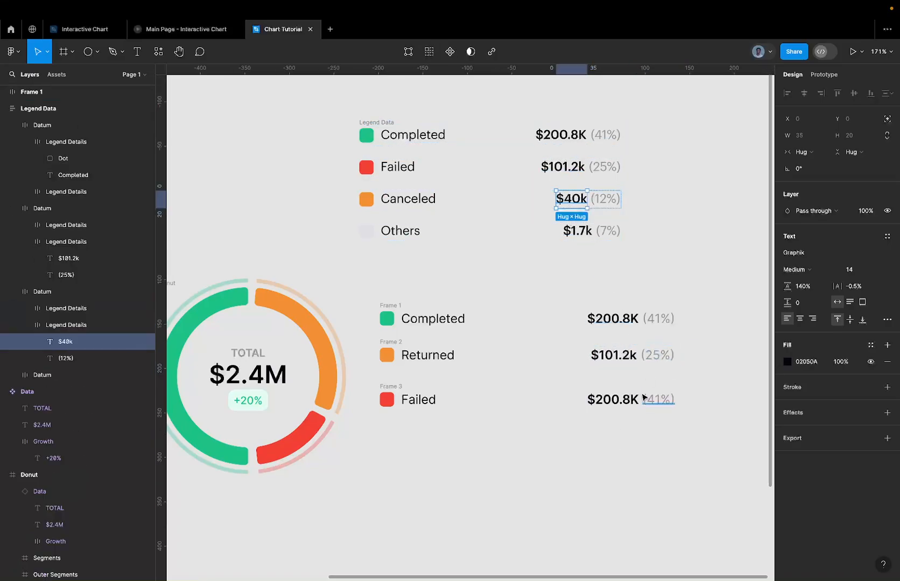
click(615, 405)
key(Return)
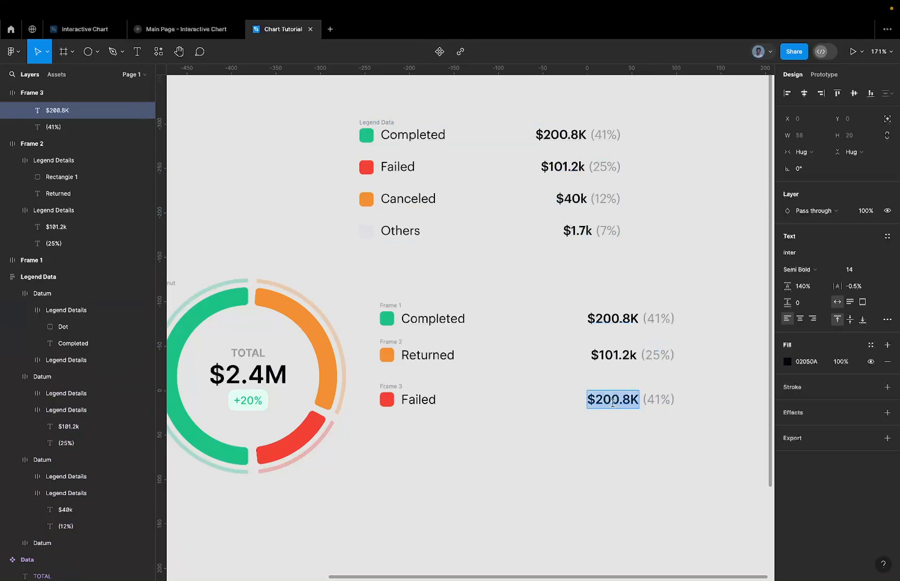
key(ctrl+v)
key(Escape)
Replace the new Failed row's percentage with (12%), taken from the reference legend's Canceled row
click(608, 231)
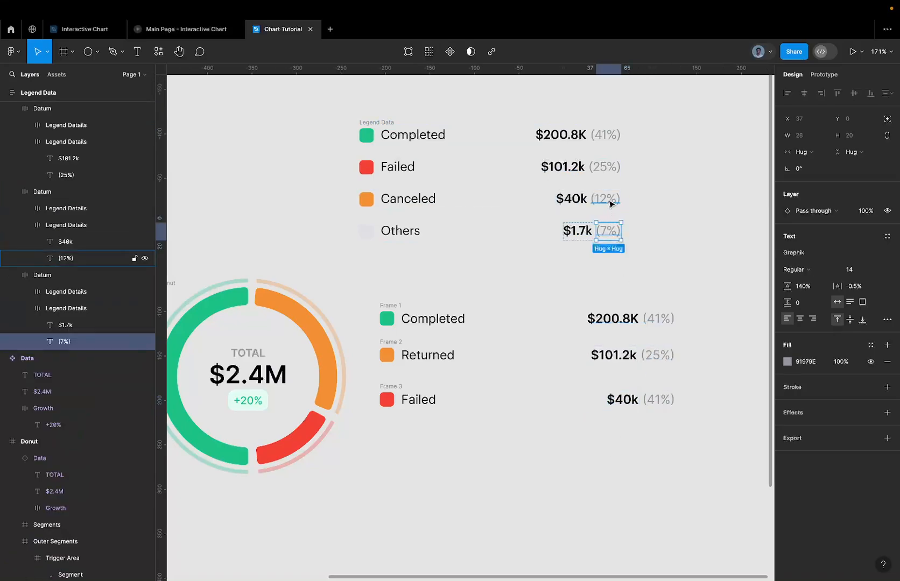
click(609, 202)
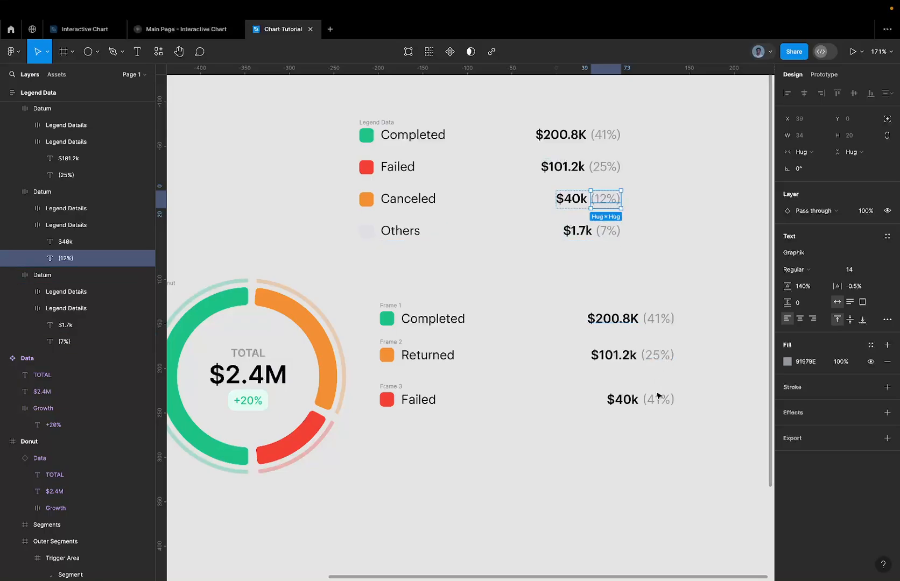
click(655, 415)
double_click(656, 399)
text((12%))
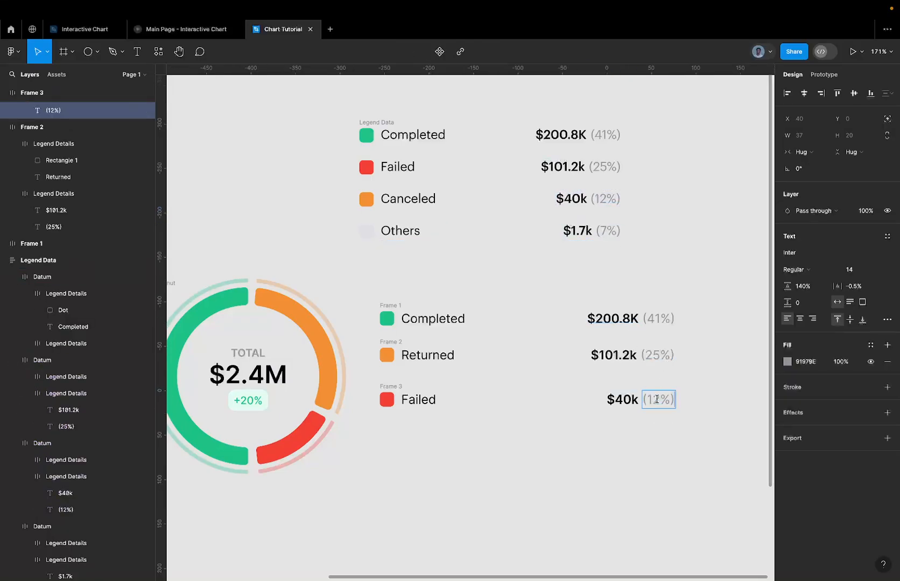
key(Escape)
Rename the Completed, Returned and Failed row frames beside the donut together as "Legend data"
scroll(670, 445, down, 5)
click(601, 456)
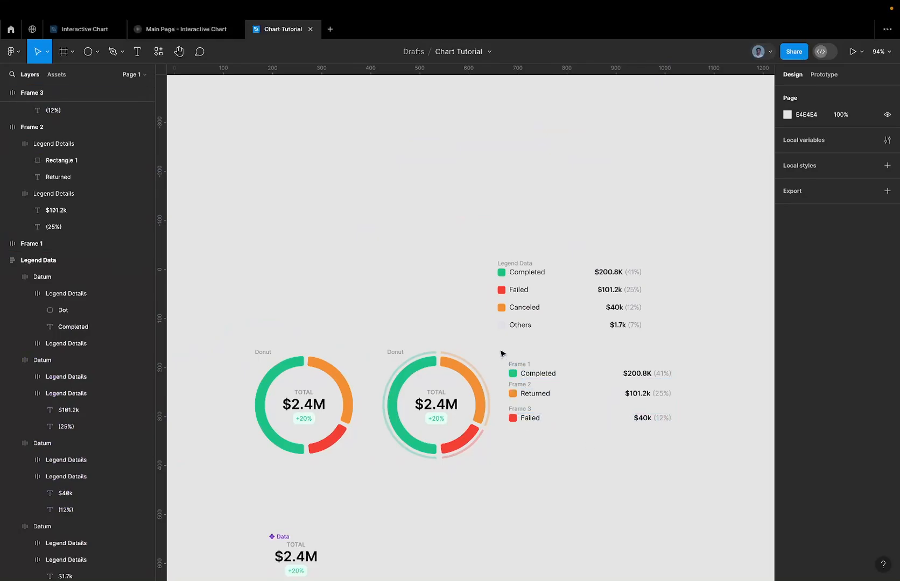
drag(500, 353, 721, 482)
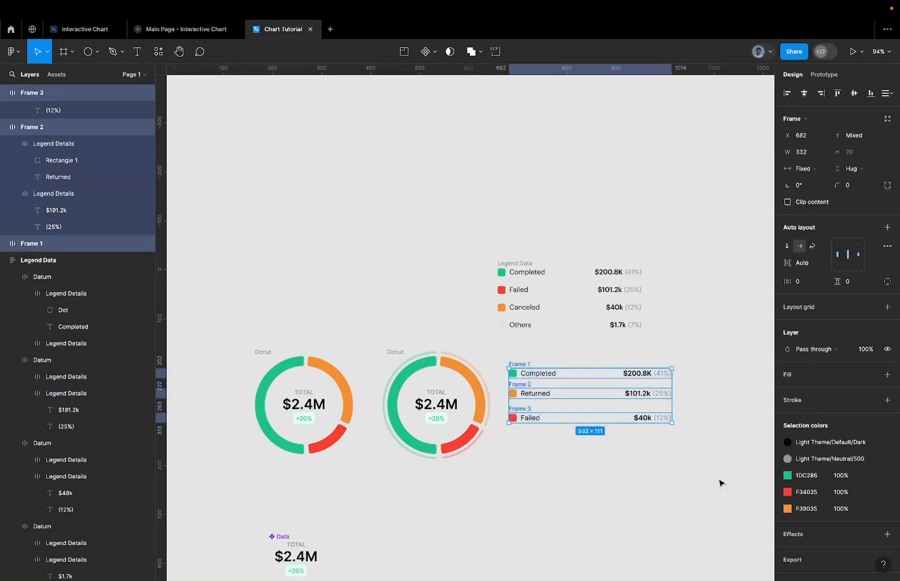
key(ctrl+r)
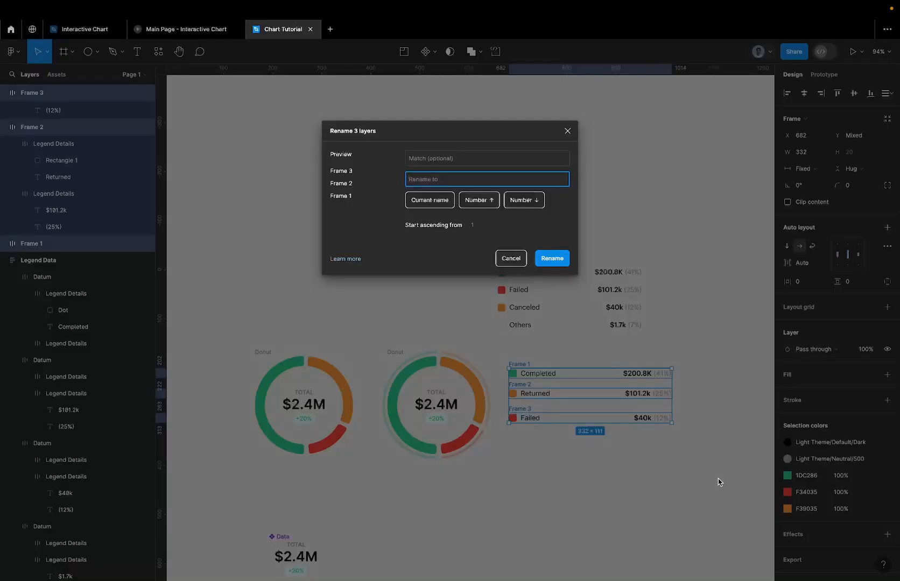
text(d Data)
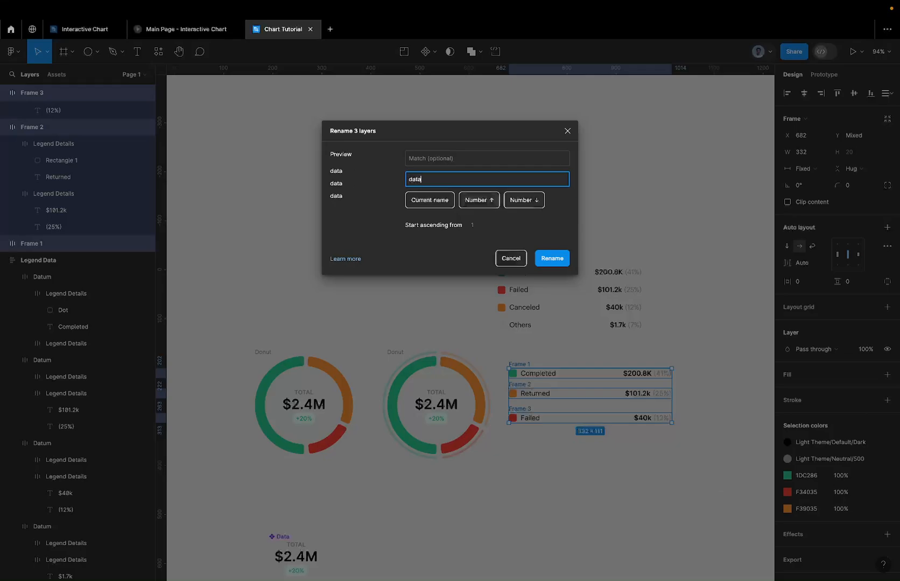
key(super+a)
text(legen)
key(super+a)
text(Legend dfata)
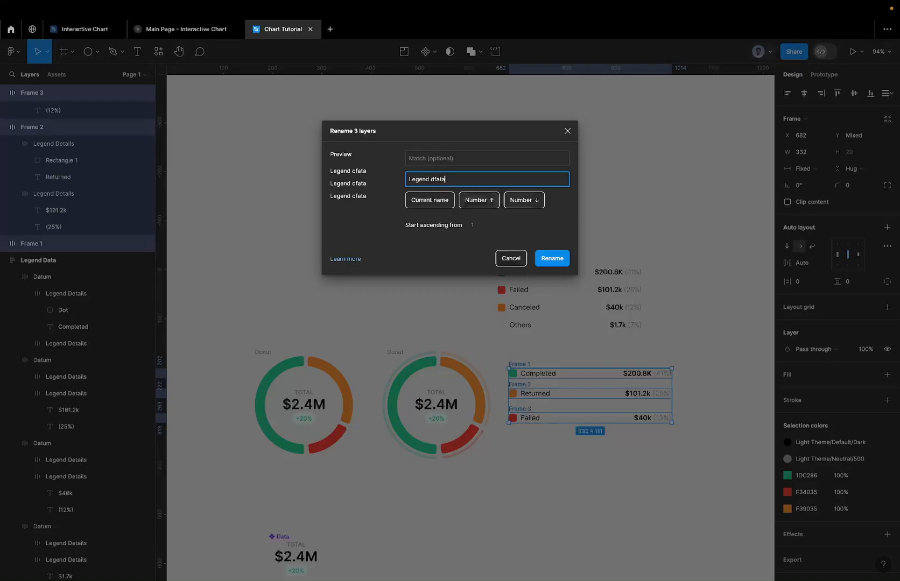
key(BackSpace)
key(BackSpace)
key(BackSpace)
text(data)
key(Return)
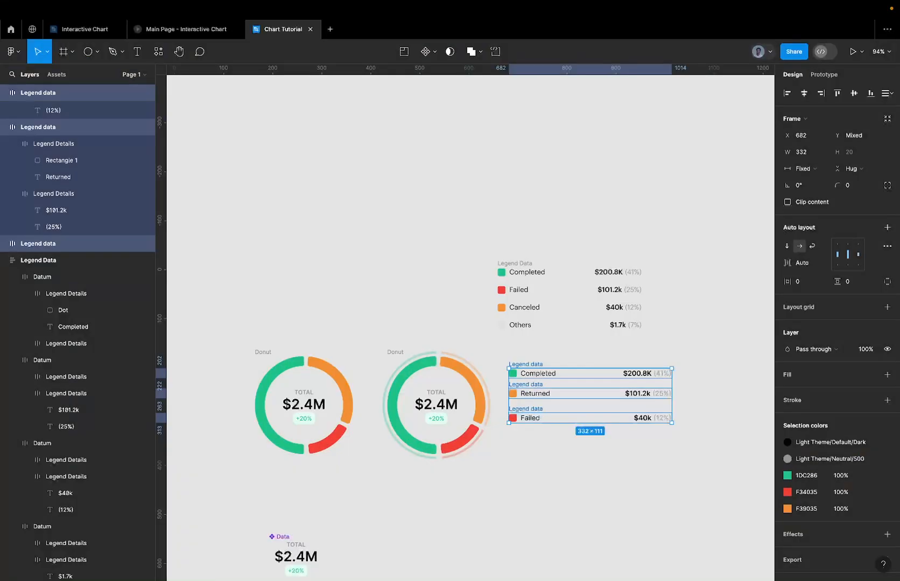
Wrap the three Legend data rows in a vertical auto layout frame and name it Legend
key(shift+a)
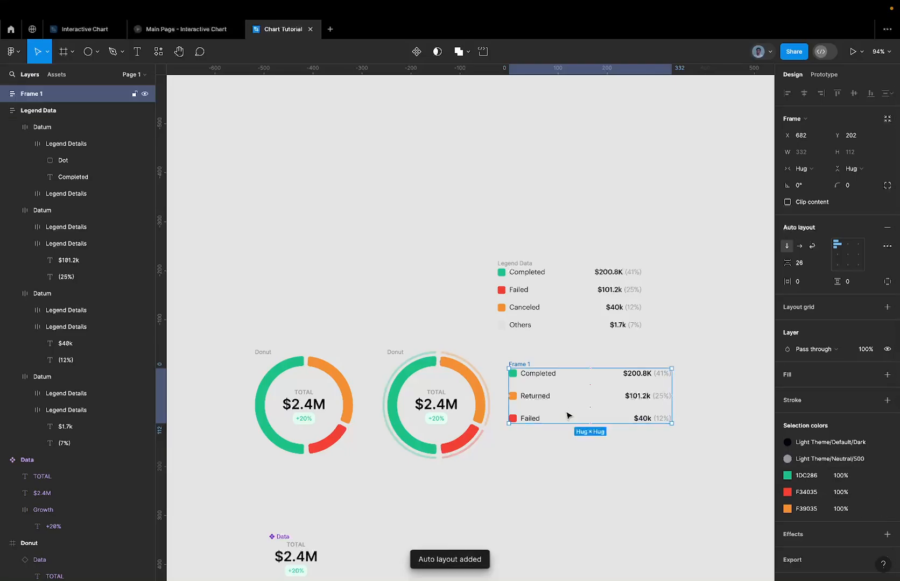
key(ctrl+r)
text(Le)
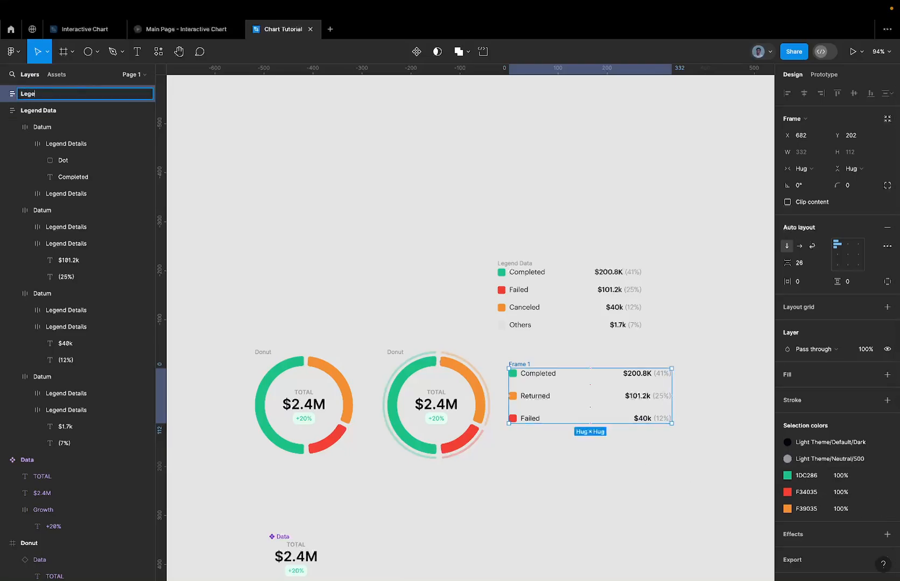
text(gend)
key(Return)
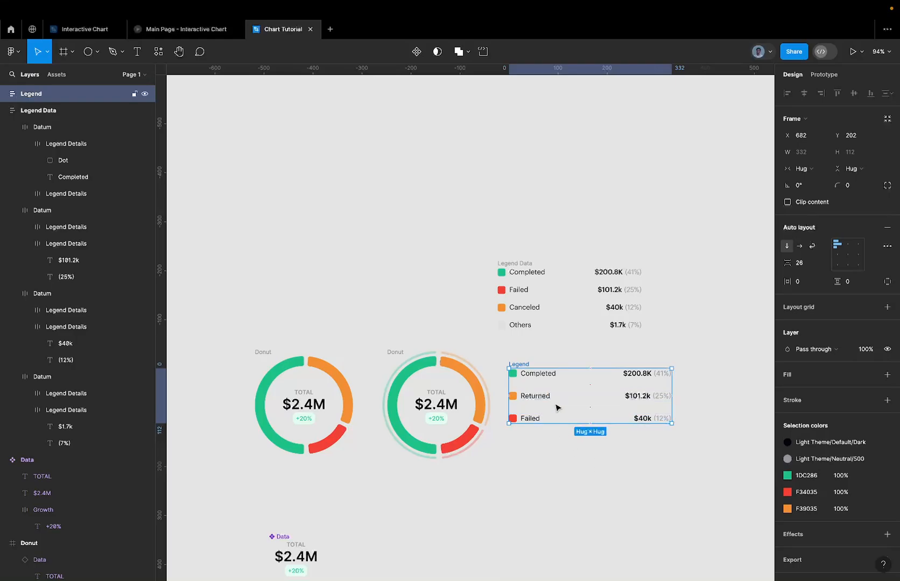
Try vertical gaps of 24 and 16 between the rows of the Legend frame
scroll(578, 384, up, 5)
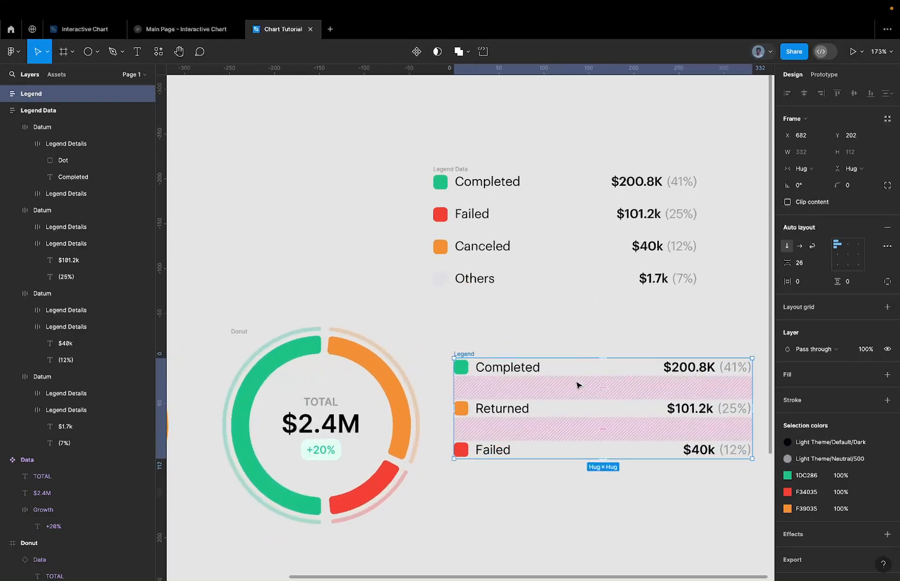
click(616, 390)
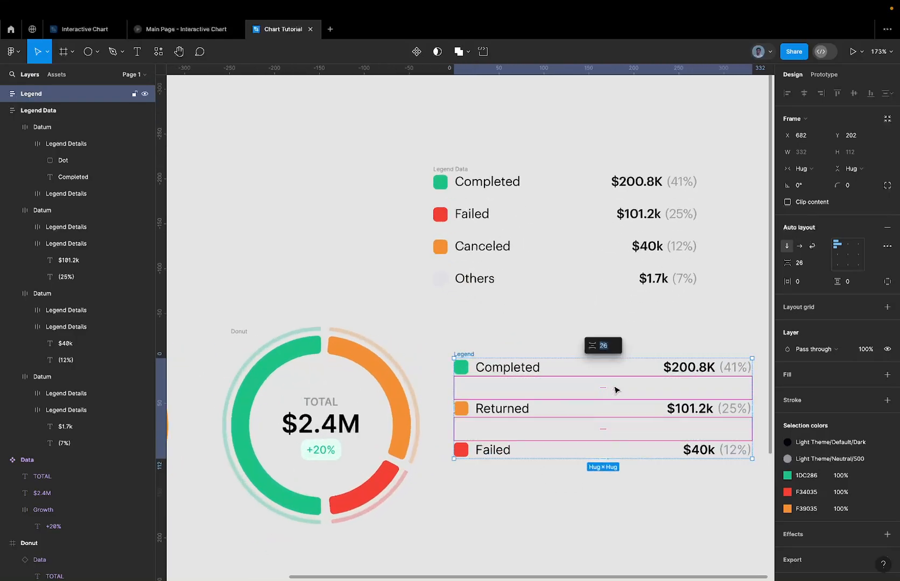
text(24)
key(Return)
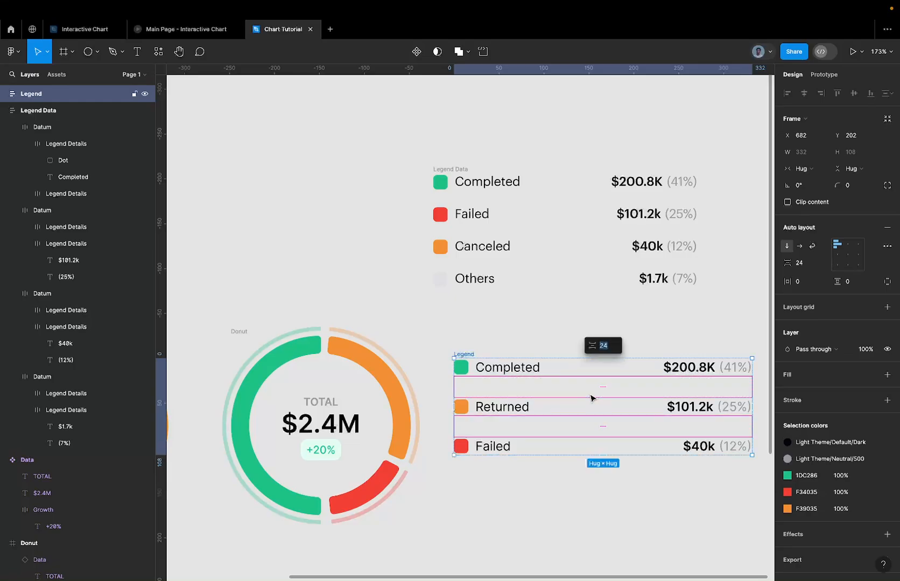
text(16)
key(Return)
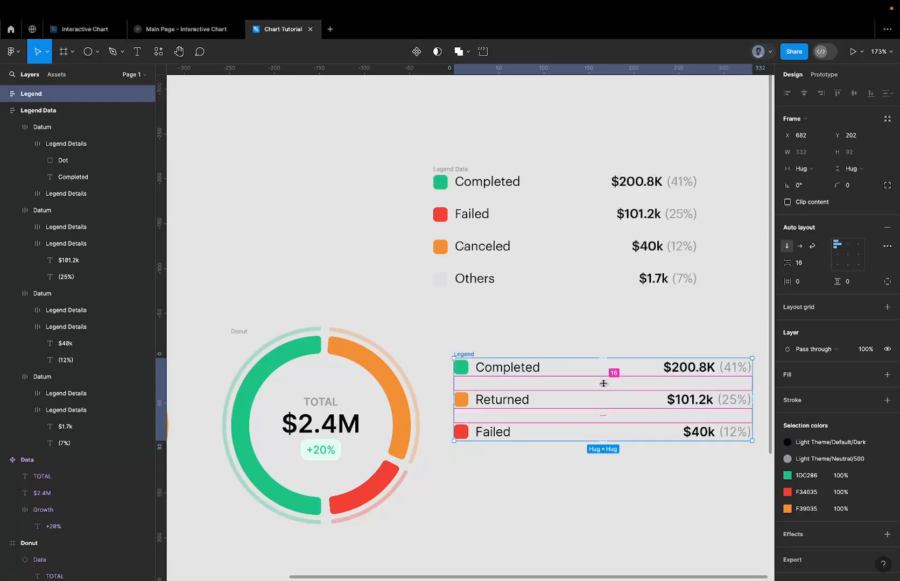
Set the vertical gap between the Legend frame's rows to 20
click(603, 383)
text(20)
scroll(604, 391, down, 5)
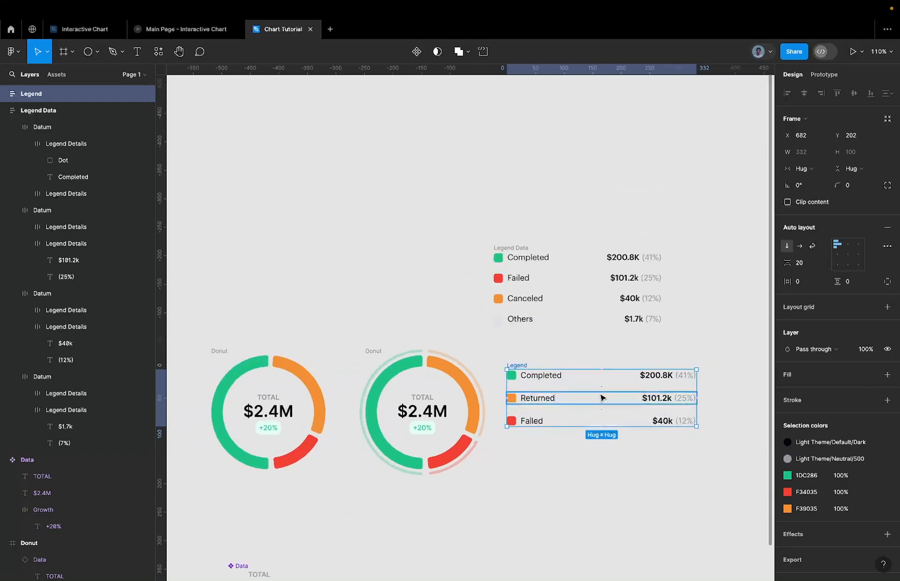
scroll(600, 397, right, 1)
scroll(566, 394, up, 5)
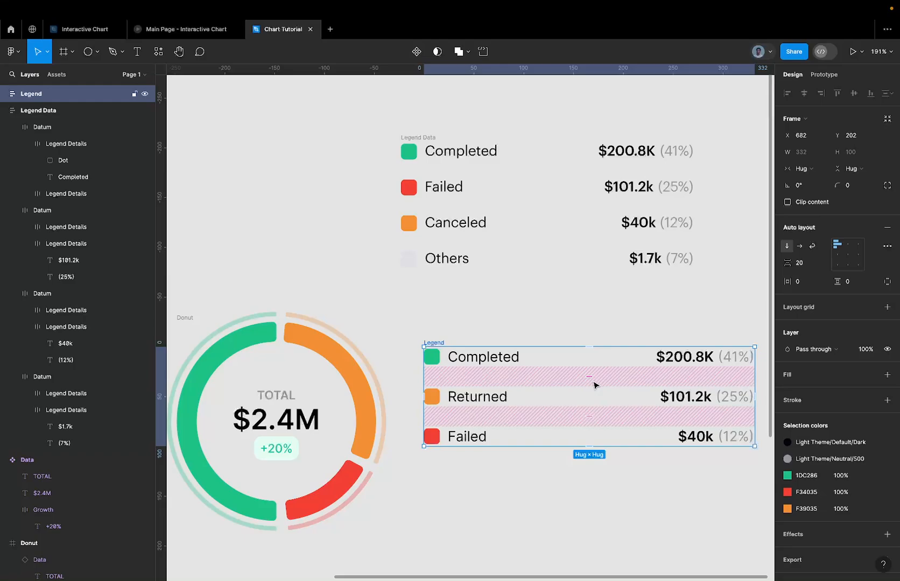
scroll(593, 385, right, 3)
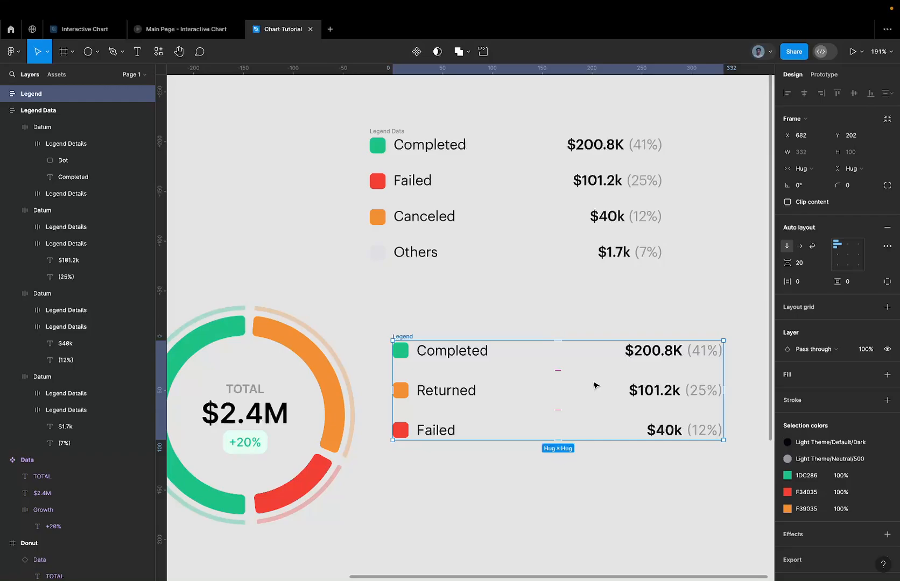
scroll(594, 385, down, 5)
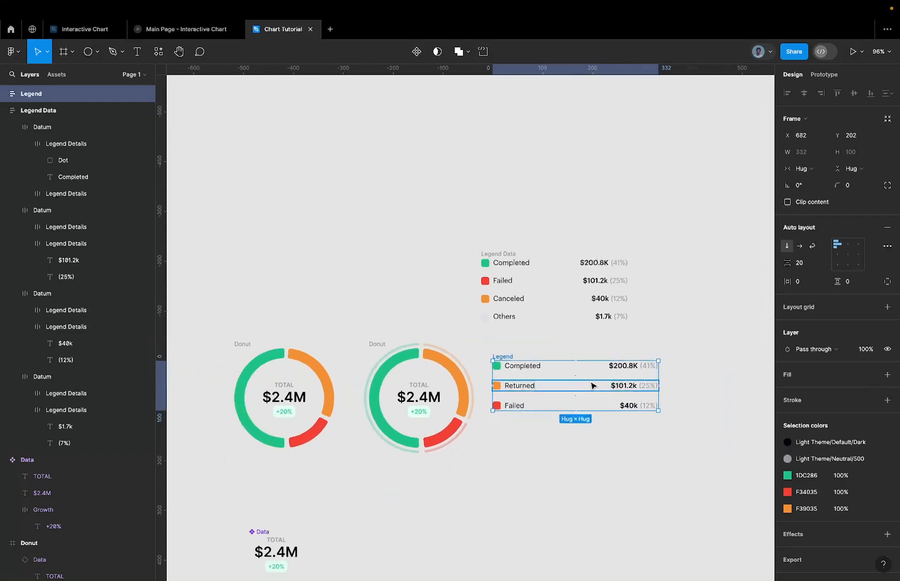
Set the horizontal resizing of all three Legend data rows in the Legend frame to Fill container
click(634, 370)
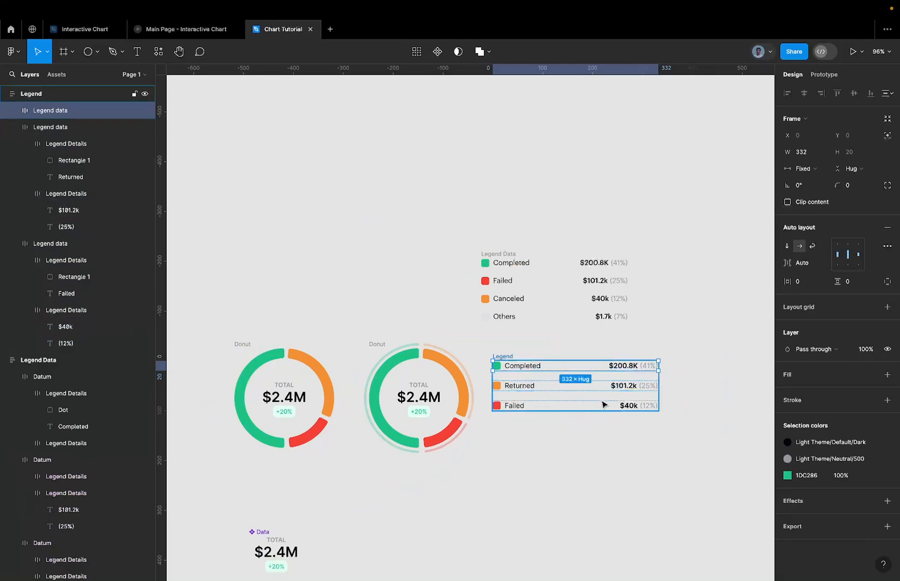
click(618, 387)
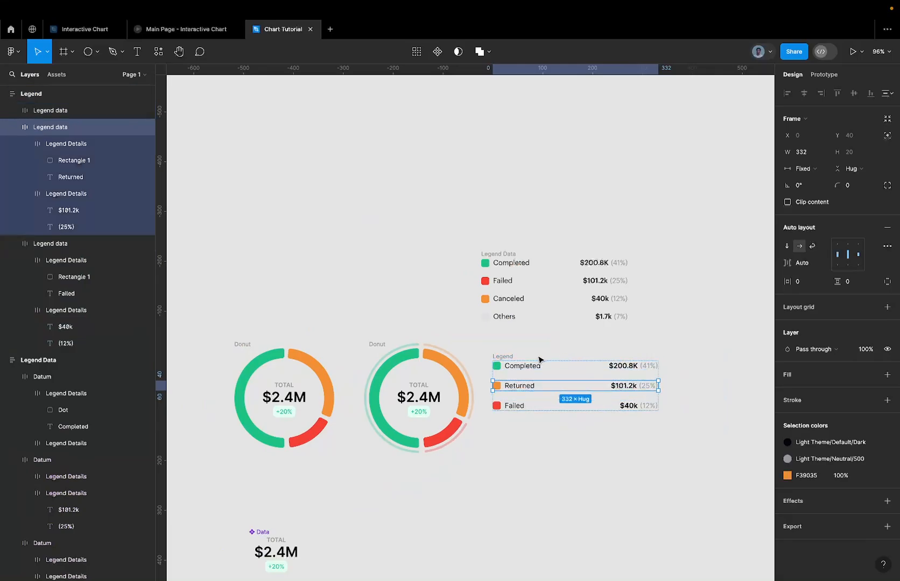
click(500, 357)
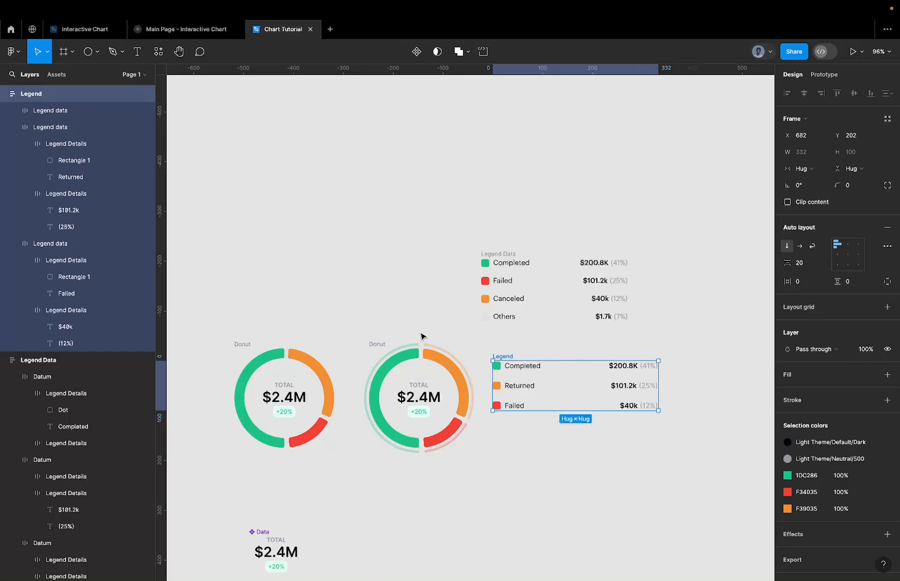
key(Return)
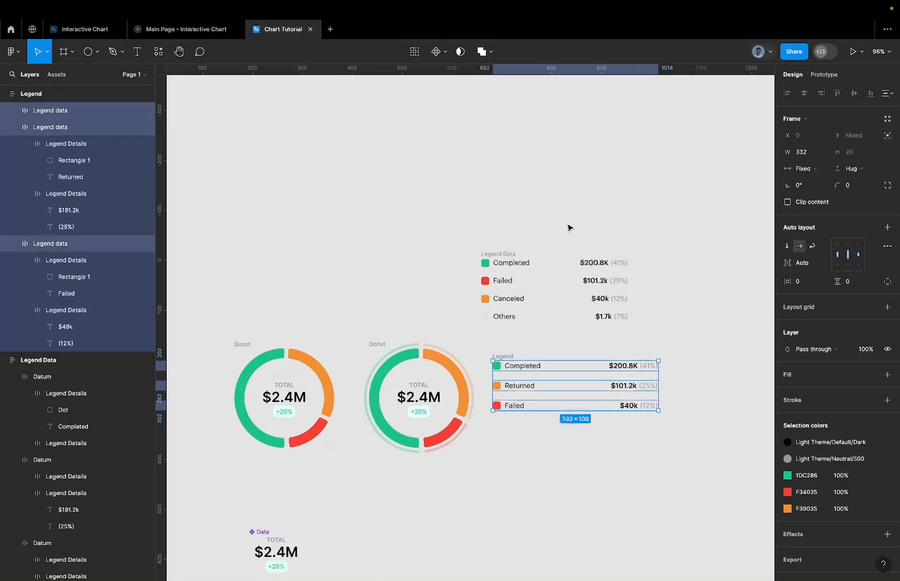
click(803, 169)
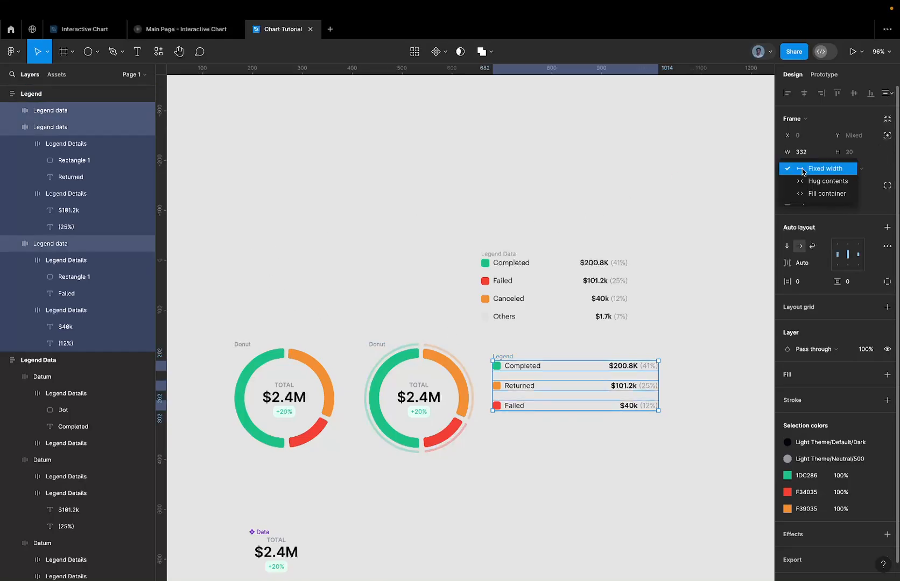
click(812, 195)
Widen the Legend frame to 290
click(572, 329)
click(509, 358)
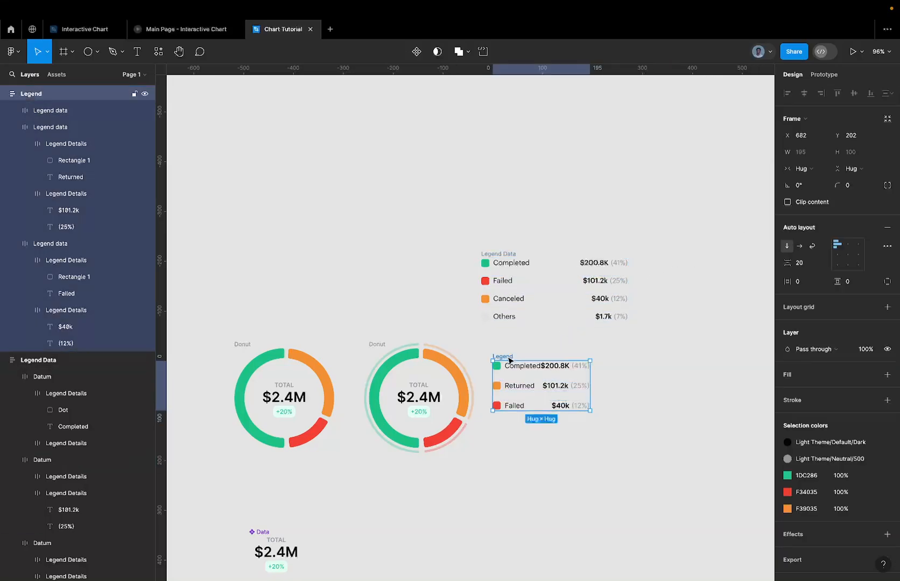
drag(590, 383, 615, 389)
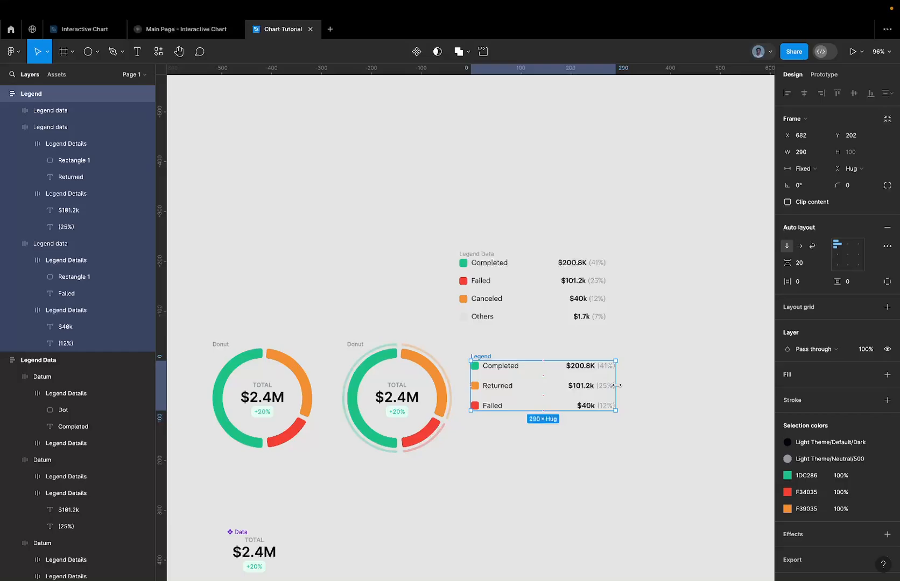
Try widening the Legend frame to 492, inspect how the Completed row stretches, and undo the resize
drag(617, 386, 717, 385)
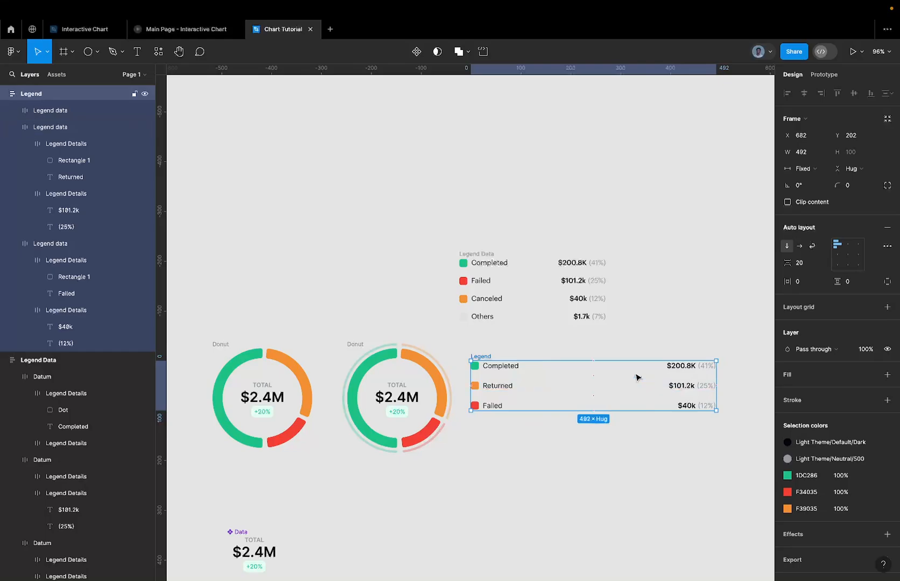
click(590, 369)
scroll(591, 370, up, 3)
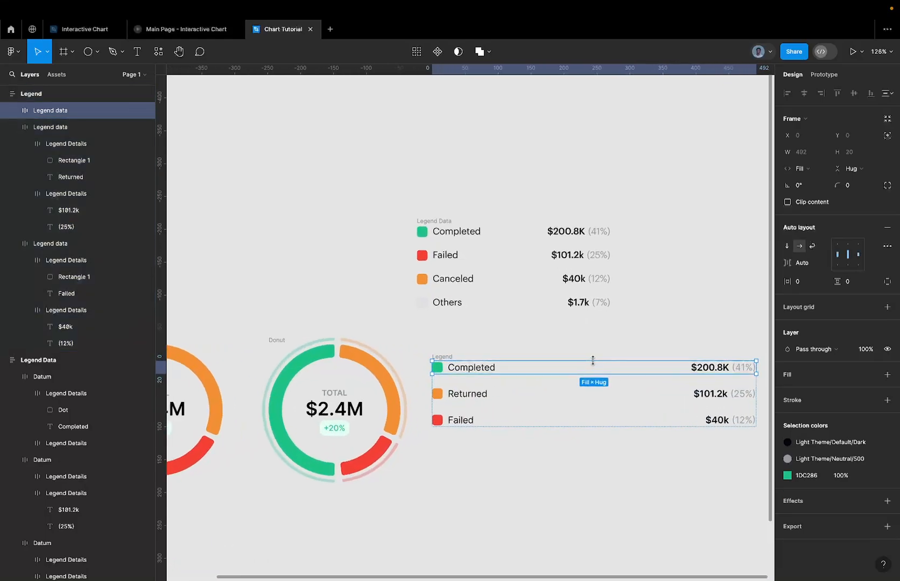
scroll(586, 371, up, 3)
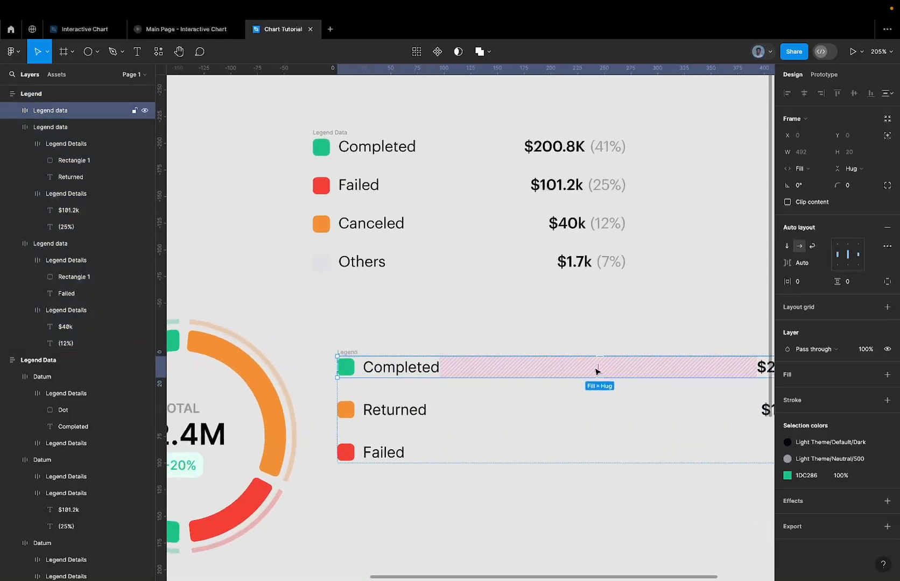
scroll(595, 372, down, 4)
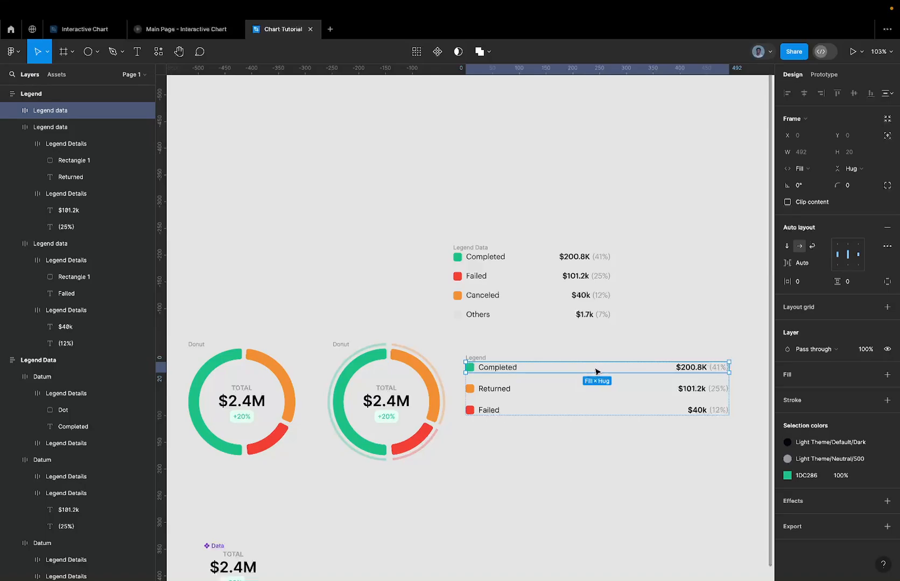
key(super+z)
key(super+z)
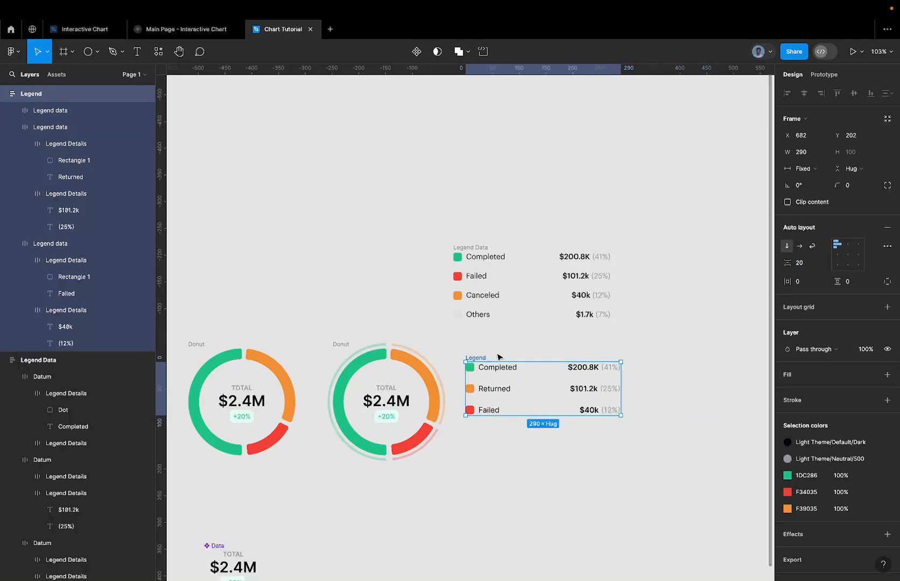
Move the expanded-arc donut below the others and place the default donut beside the Legend frame
scroll(456, 357, down, 5)
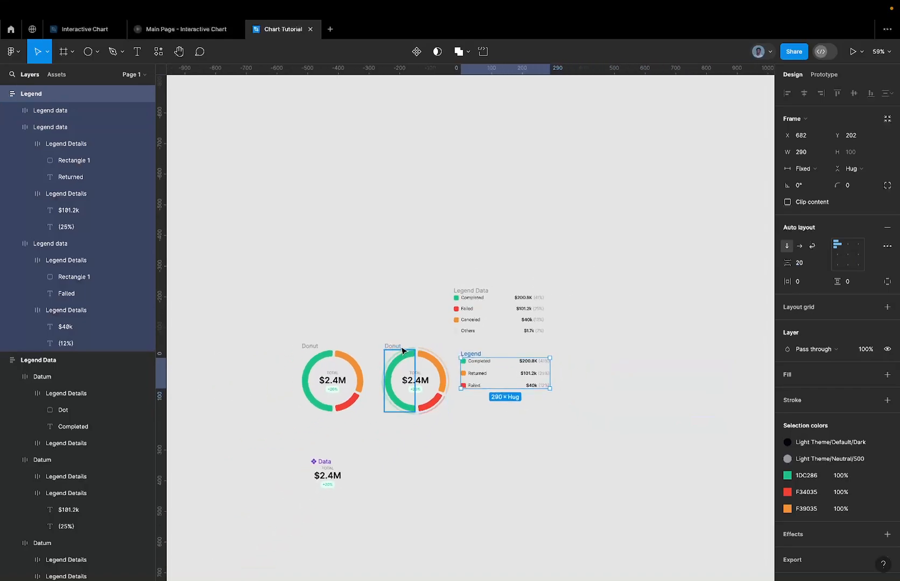
drag(403, 348, 397, 453)
click(311, 345)
drag(312, 348, 399, 339)
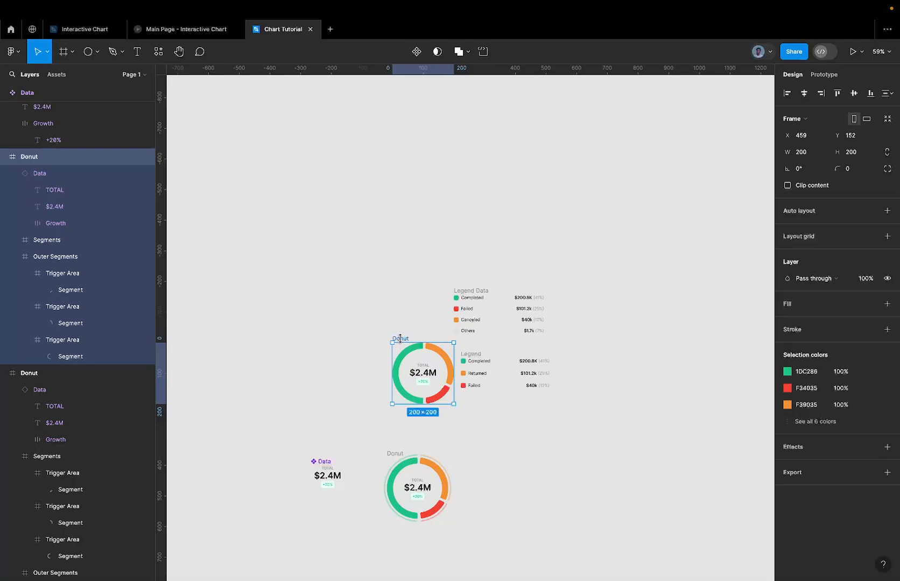
scroll(399, 338, up, 5)
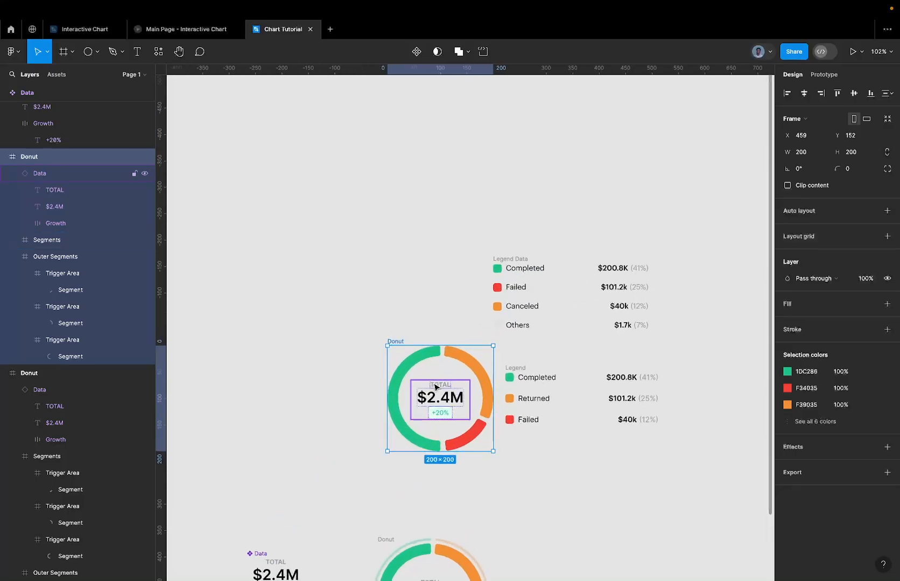
scroll(435, 388, down, 6)
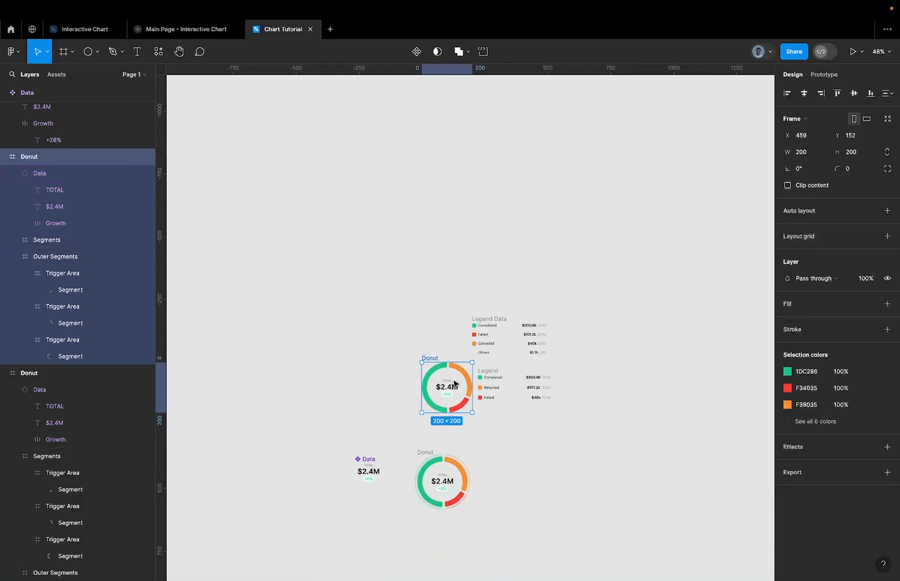
Pull the Data instances out of both Donut frames and delete them
click(431, 381)
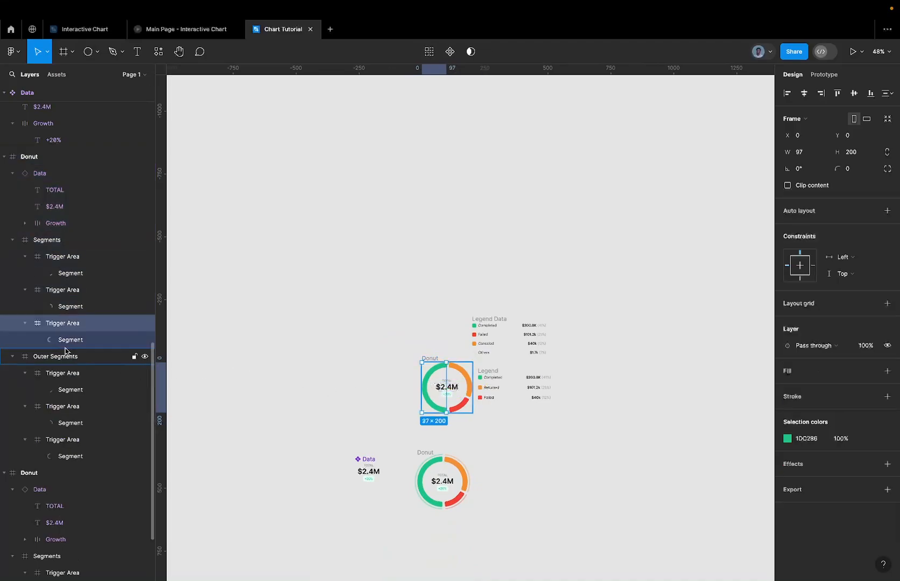
click(455, 389)
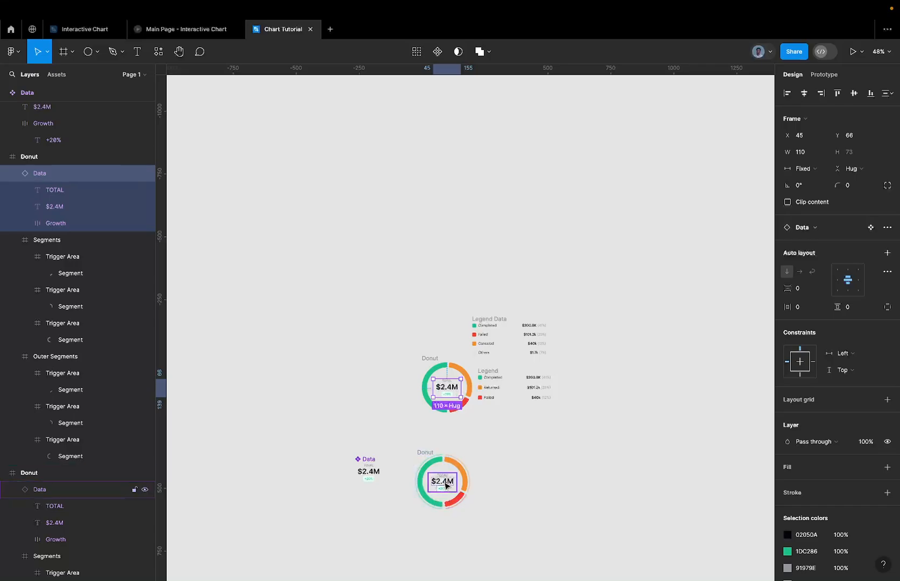
shift+click(440, 487)
drag(441, 487, 259, 408)
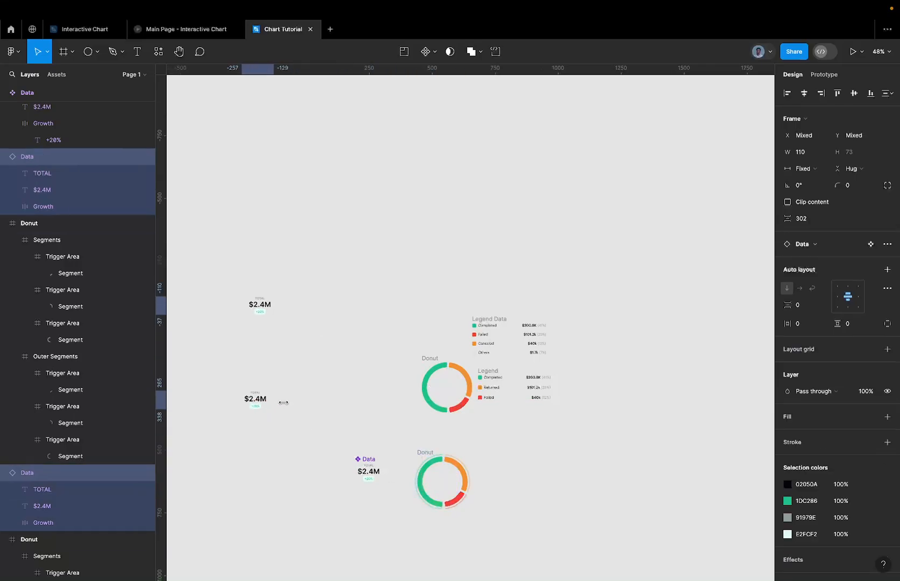
key(Delete)
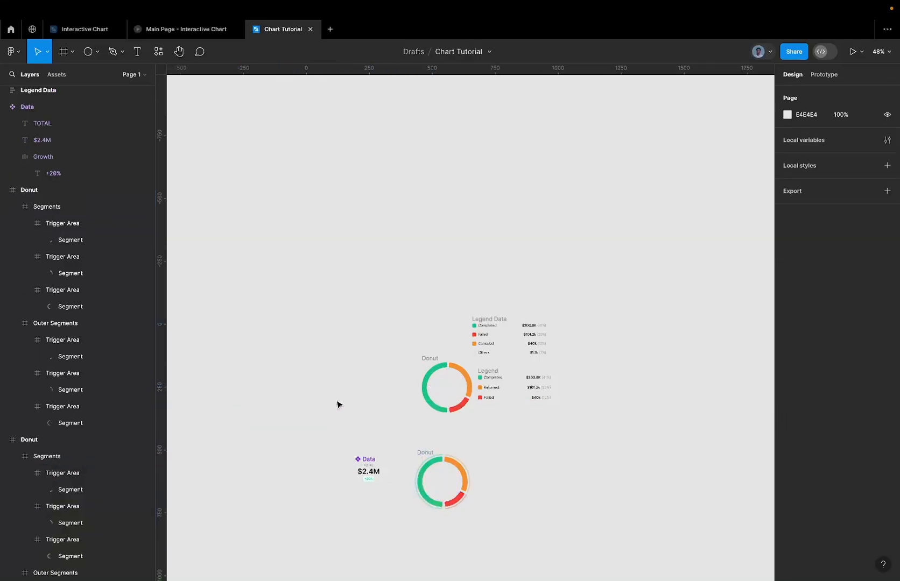
Collapse the default donut's segment frames in the layer list and rename its Segments frame to "Main Segments"
click(434, 359)
key(Return)
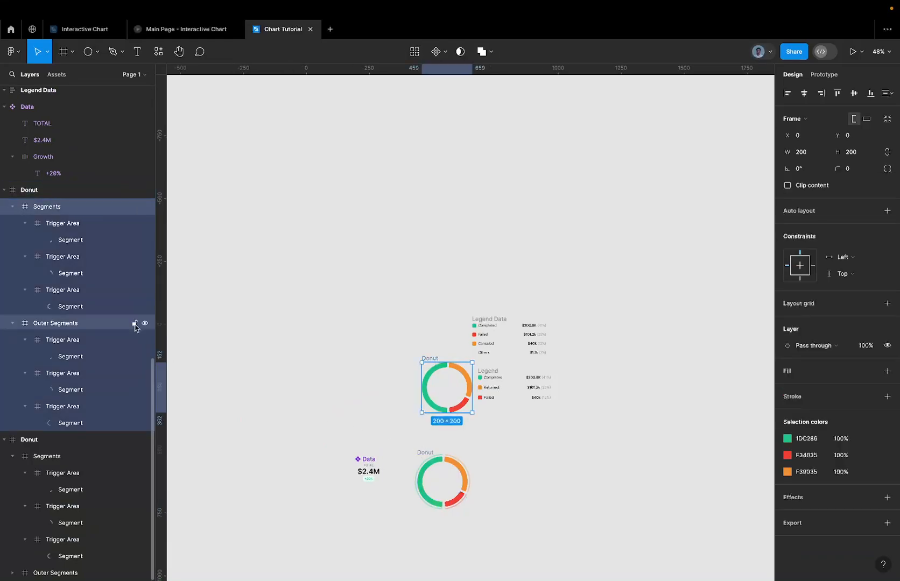
click(12, 324)
click(11, 207)
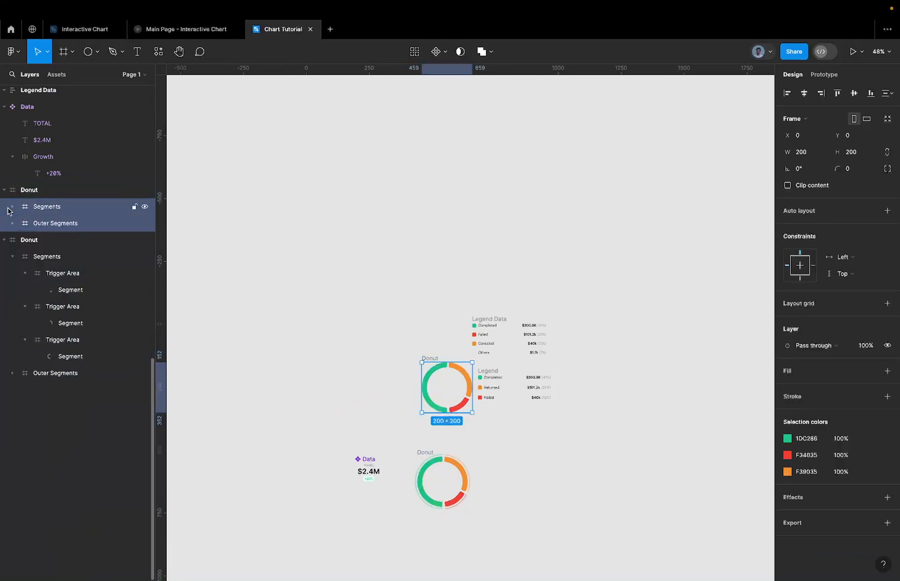
click(43, 207)
double_click(42, 208)
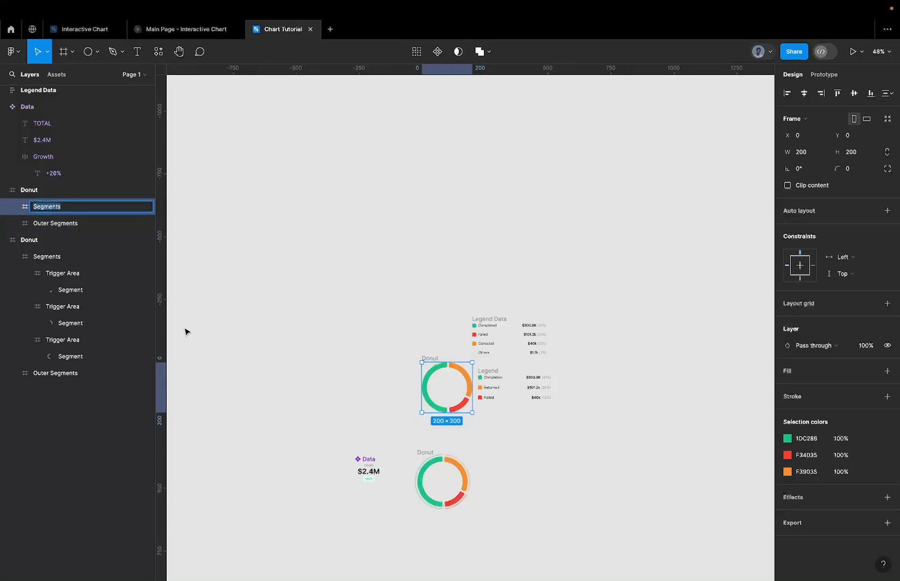
key(Left)
text(Main)
key(Return)
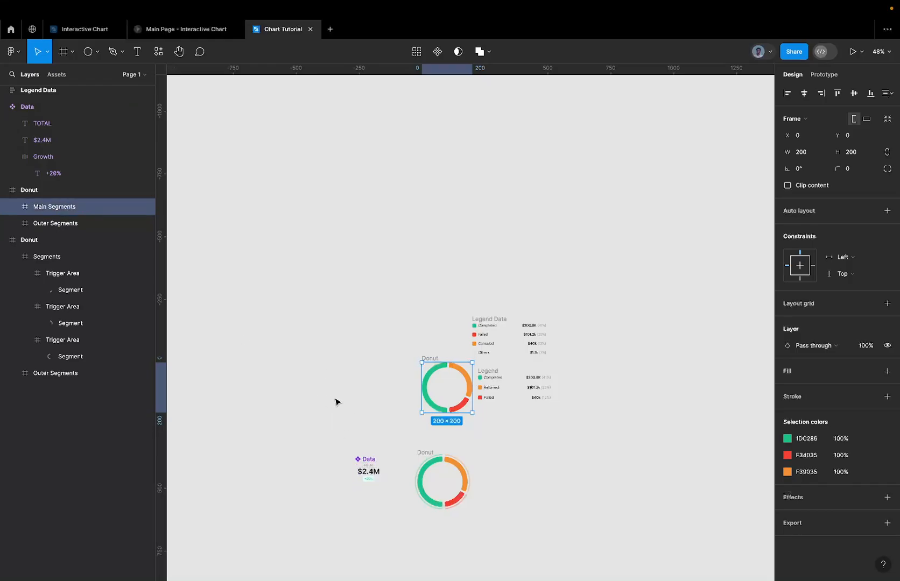
Move the Legend frame farther from the default donut and delete the old four-row Legend Data list
scroll(440, 476, up, 5)
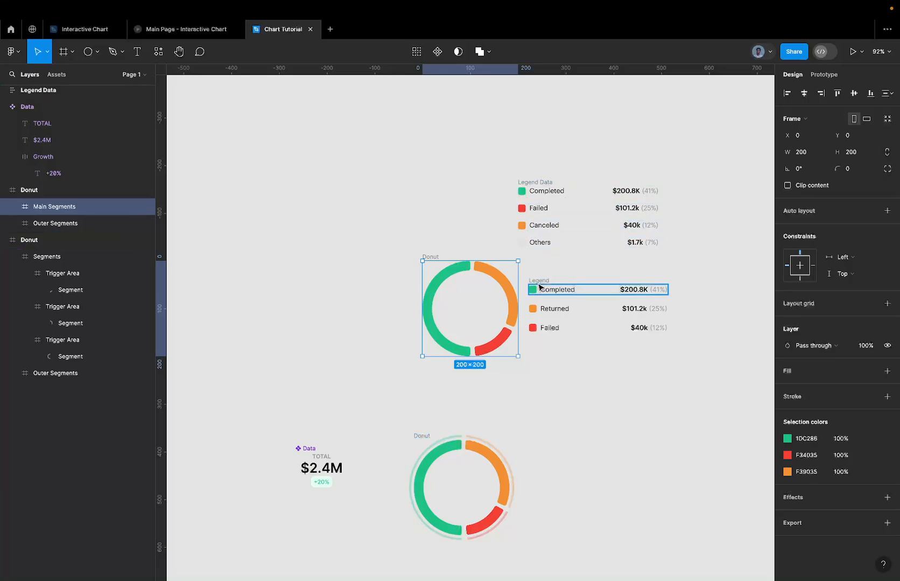
drag(545, 280, 579, 274)
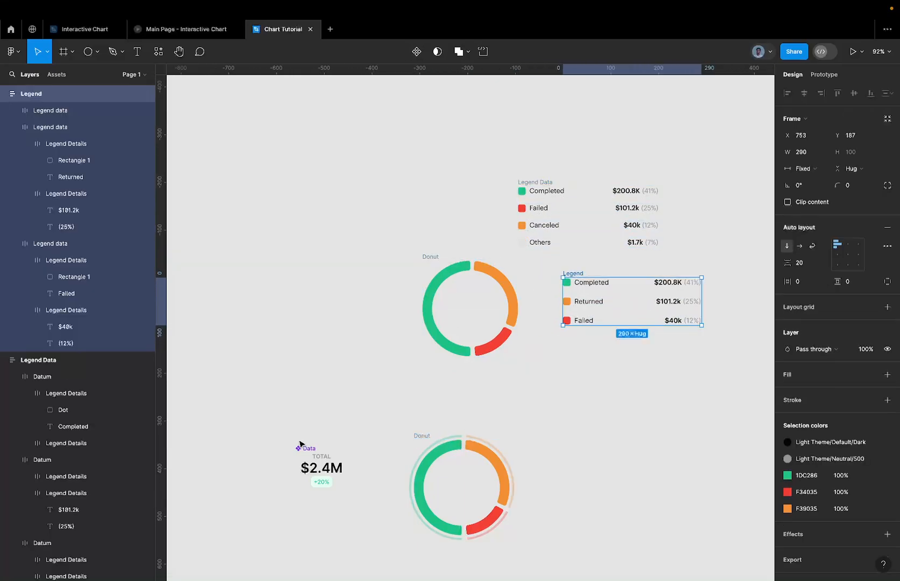
click(427, 436)
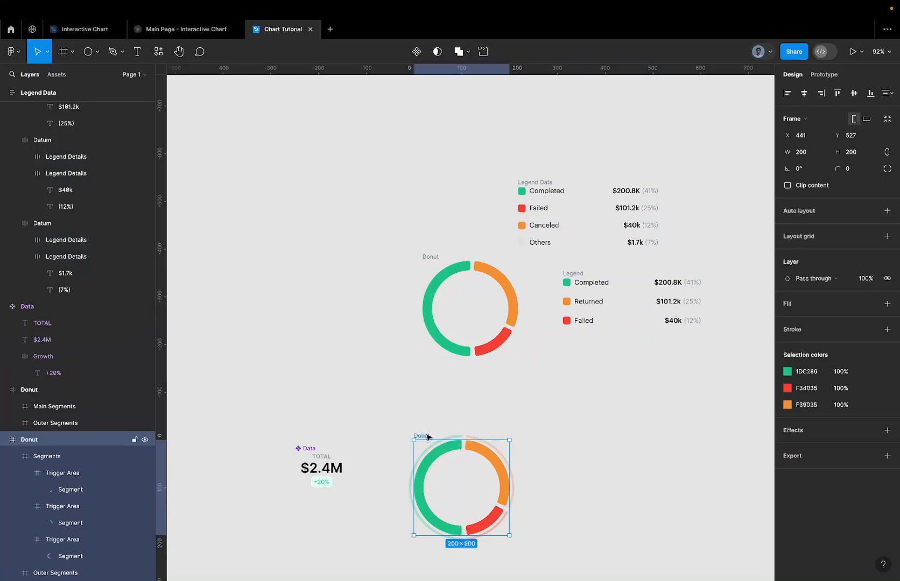
click(536, 183)
key(Delete)
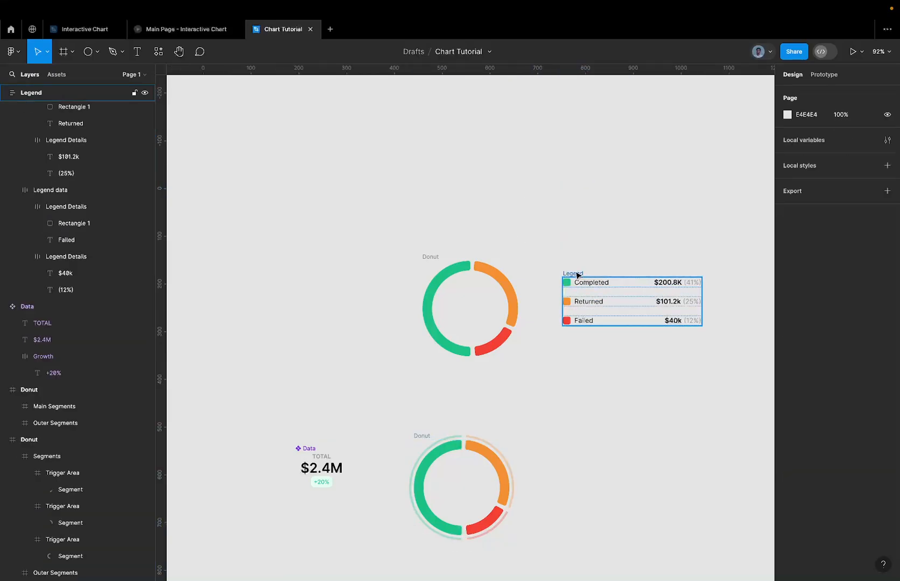
click(575, 276)
Rename both Donut frames together as "Donut Chart"
click(433, 265)
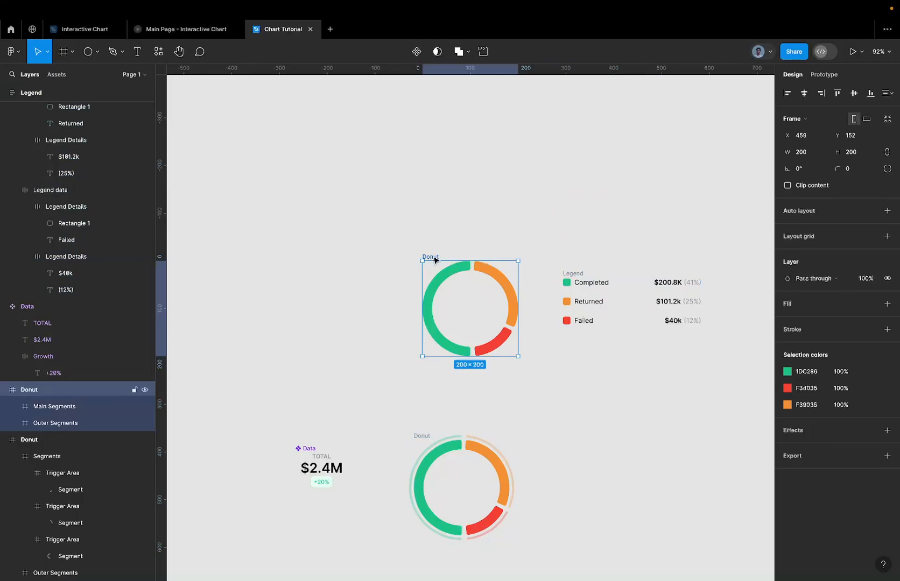
shift+click(423, 439)
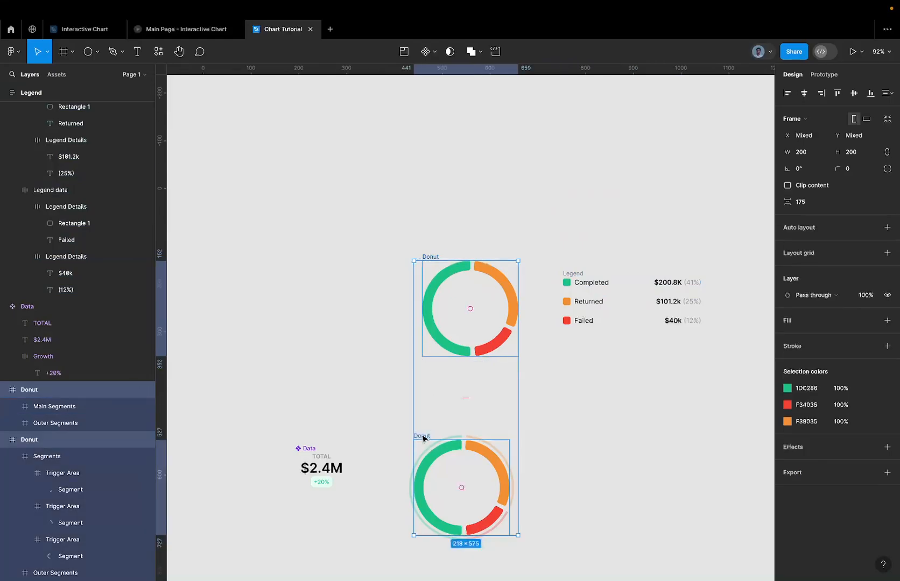
key(ctrl+r)
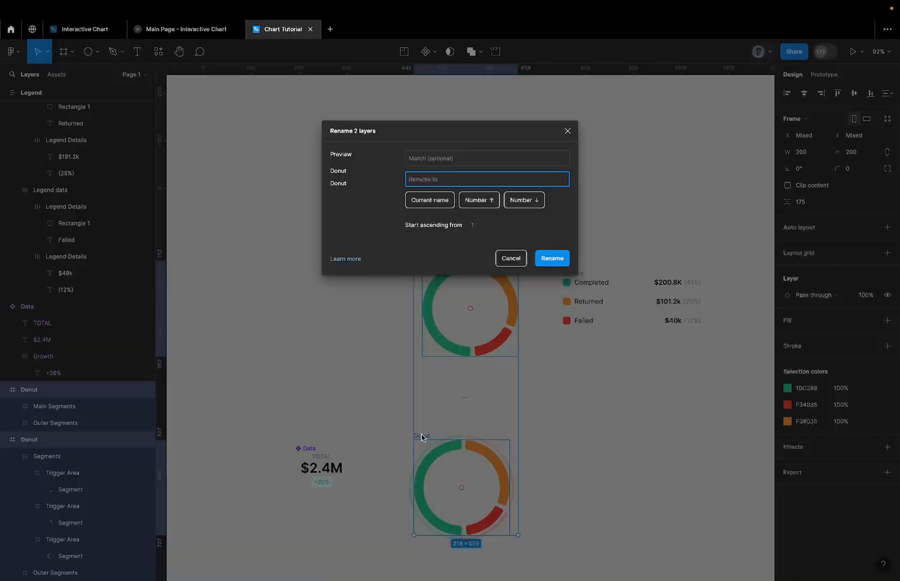
text(Donut Chart)
key(Return)
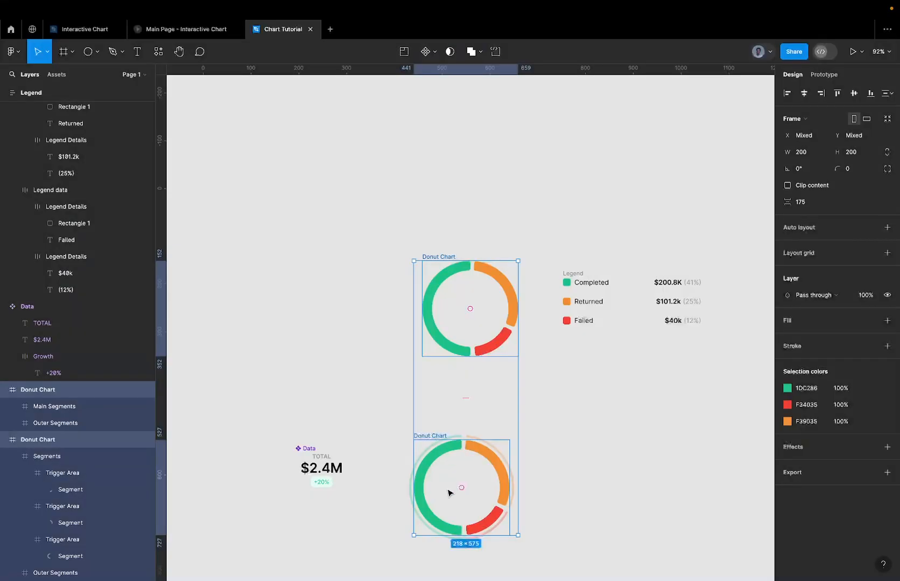
Move the expanded-arc Donut Chart closer beneath the default donut, to about X 539, Y 447
click(75, 416)
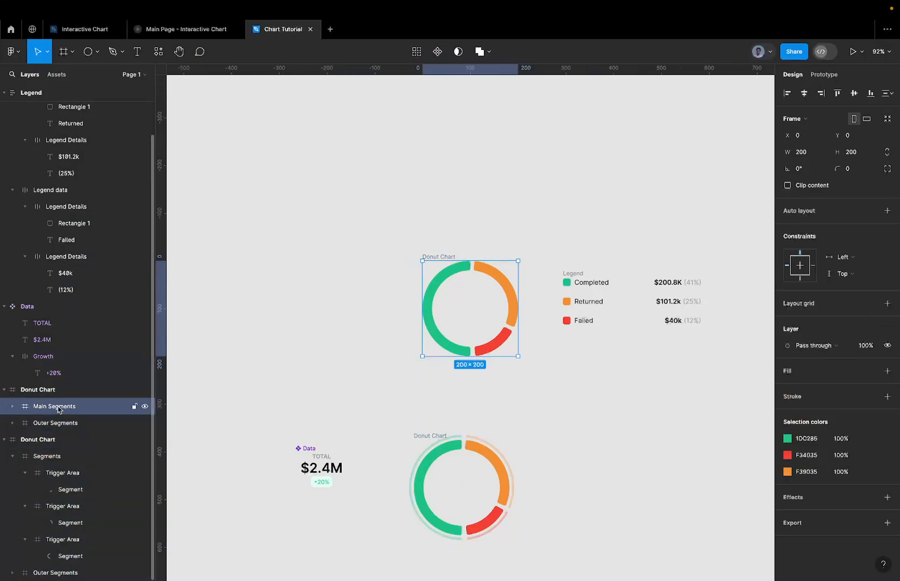
double_click(60, 408)
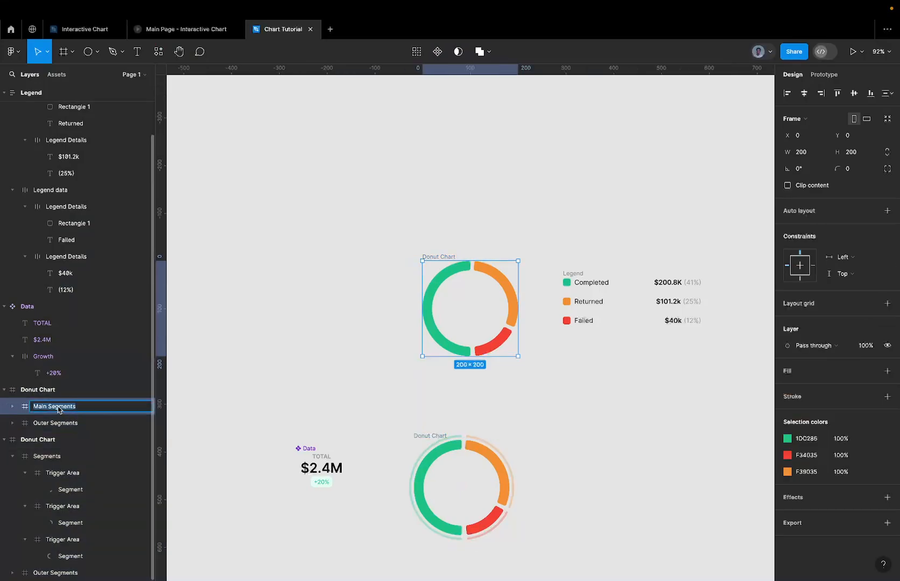
click(435, 470)
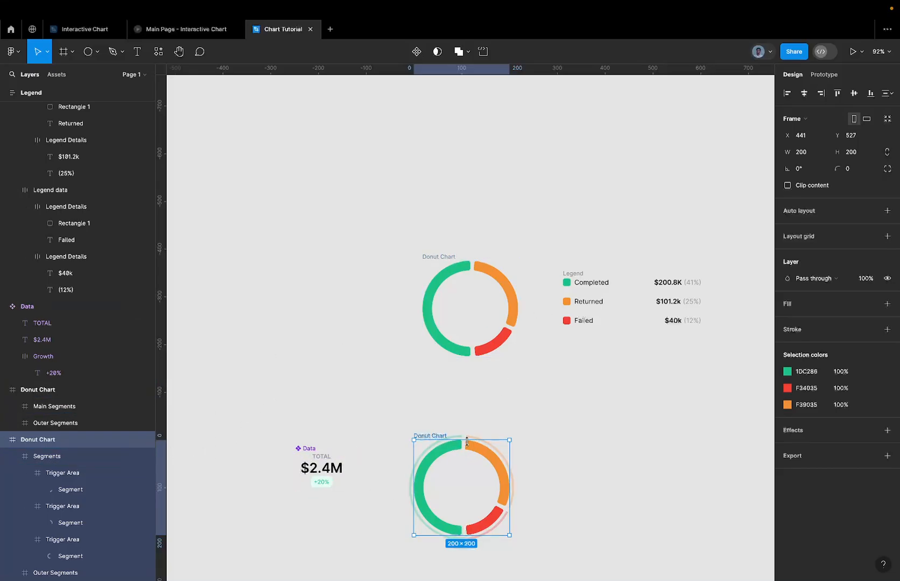
drag(428, 438, 475, 400)
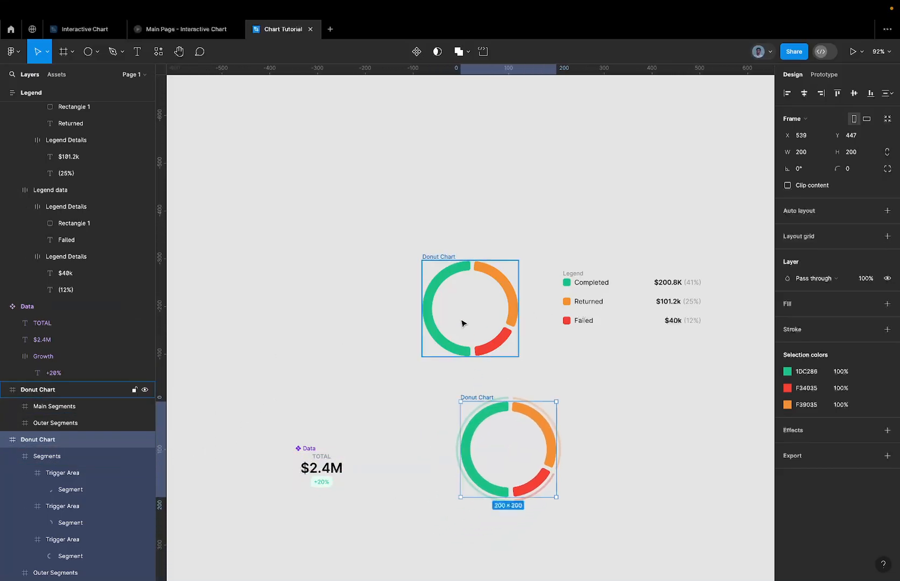
Try to pull the Main Segments frame out of the default Donut Chart, and undo the move
click(444, 262)
click(101, 406)
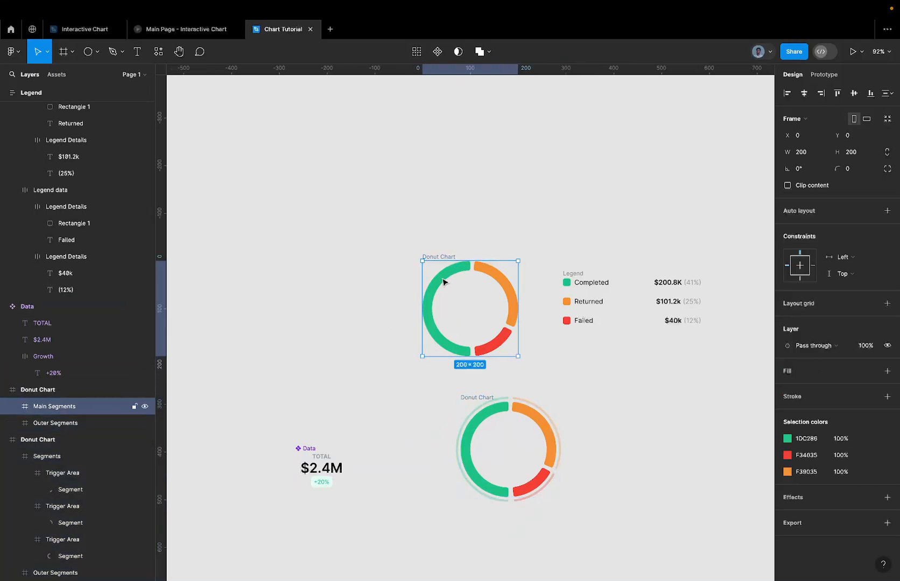
drag(452, 279, 304, 306)
key(ctrl+z)
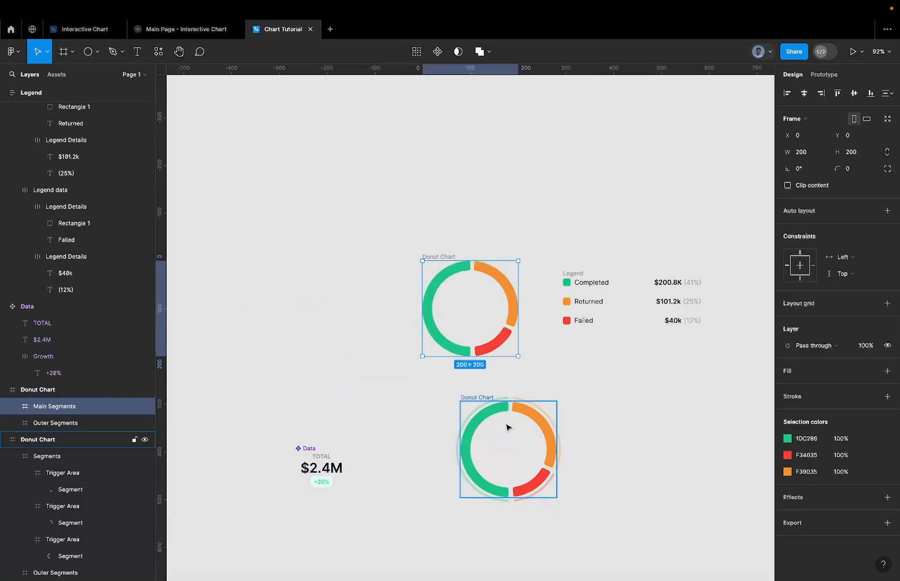
scroll(507, 424, up, 5)
ctrl+click(456, 399)
key(ctrl+z)
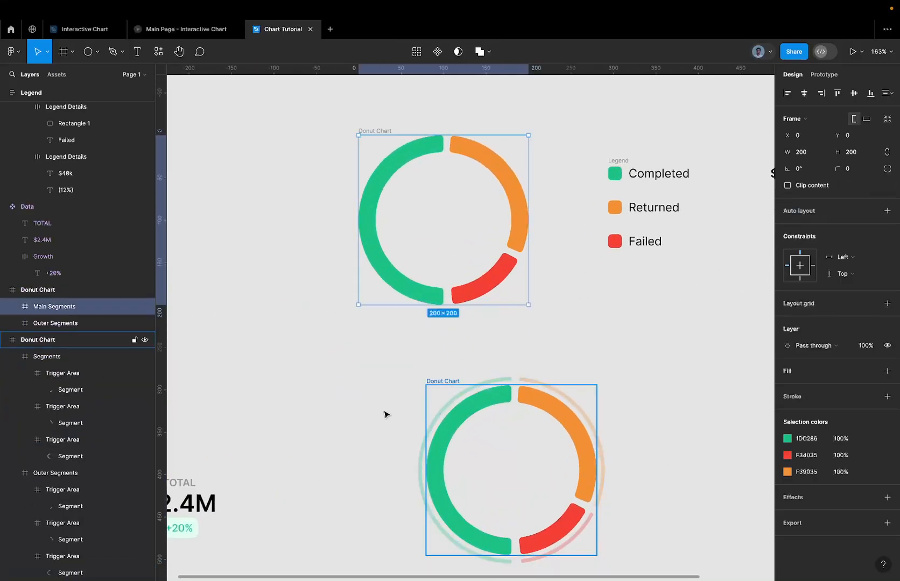
Rename the expanded-arc donut's Segments frame as "Main Segments" and collapse both of its segment frames in the layer list
click(93, 325)
click(62, 357)
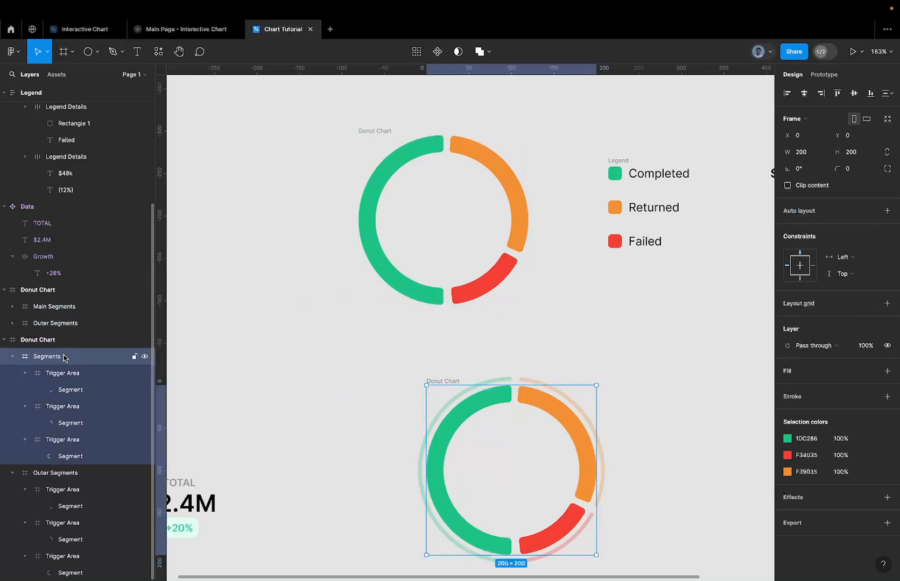
double_click(39, 358)
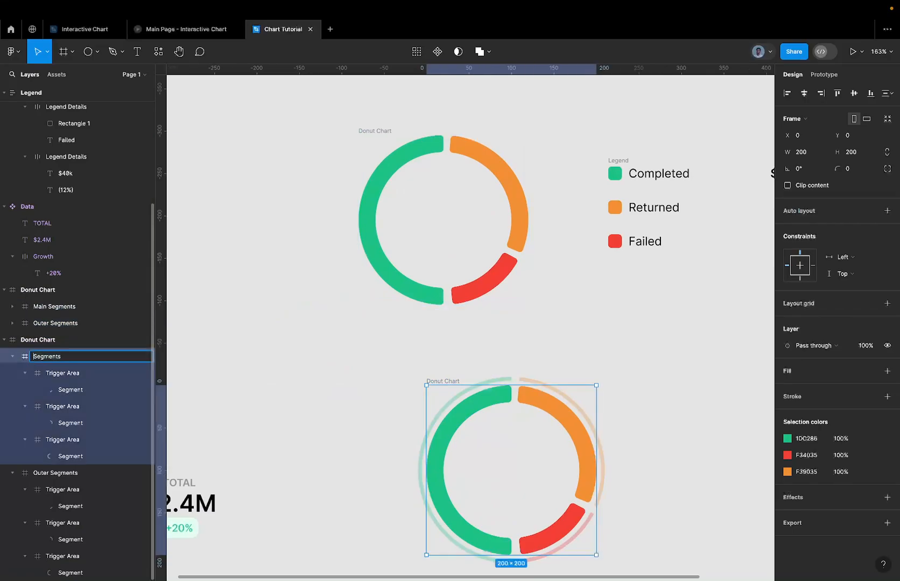
text(Main Segments)
key(shift+End)
key(Delete)
click(461, 366)
scroll(461, 366, down, 5)
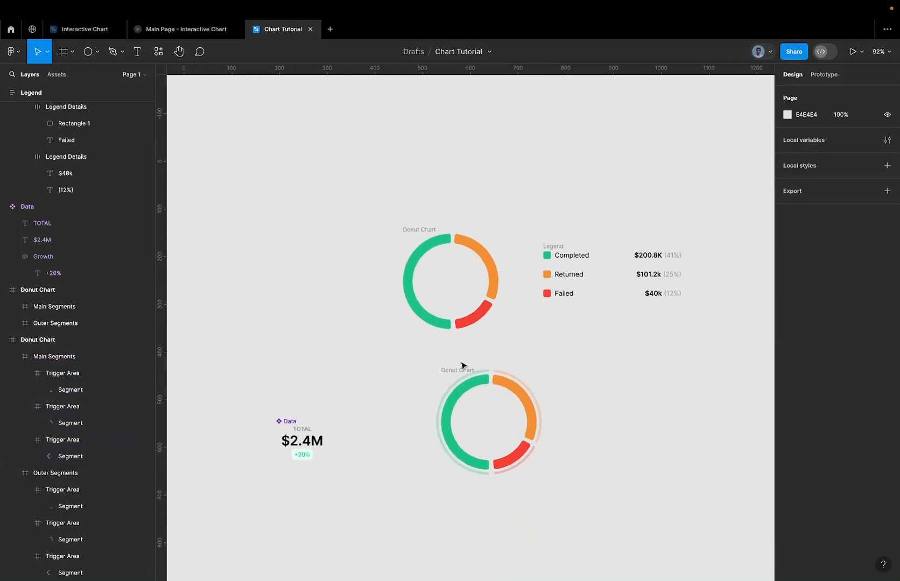
click(458, 370)
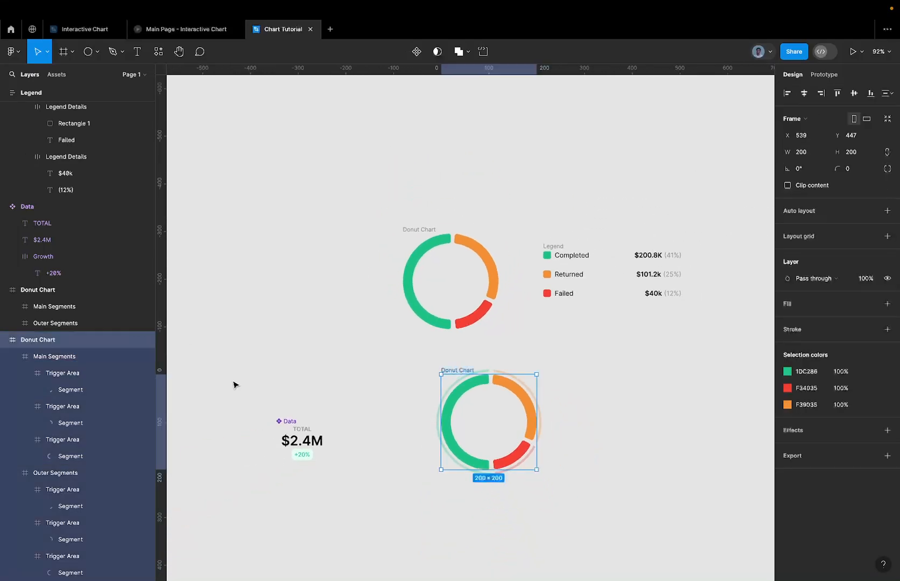
click(12, 473)
click(12, 356)
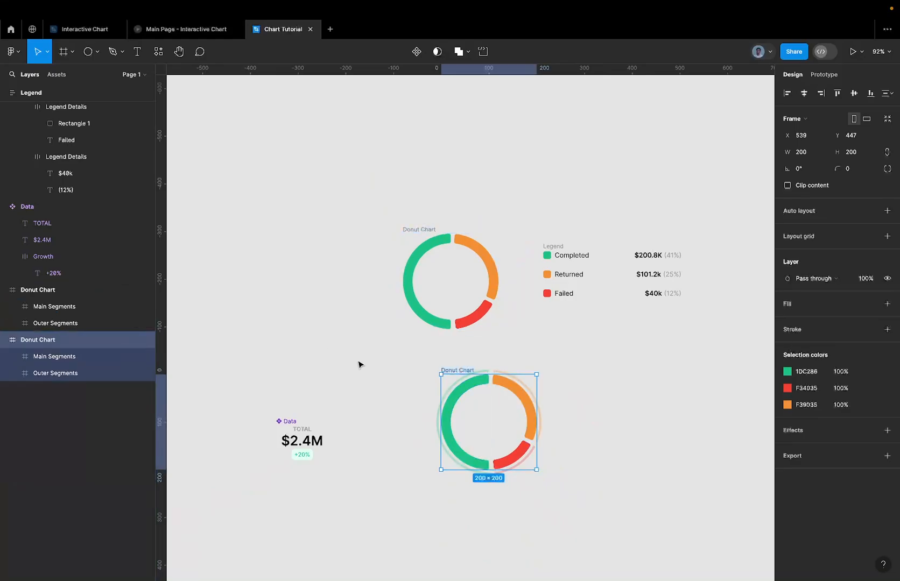
Move the default Donut Chart into the free area below the Data component, at about X 377, Y 712
click(414, 233)
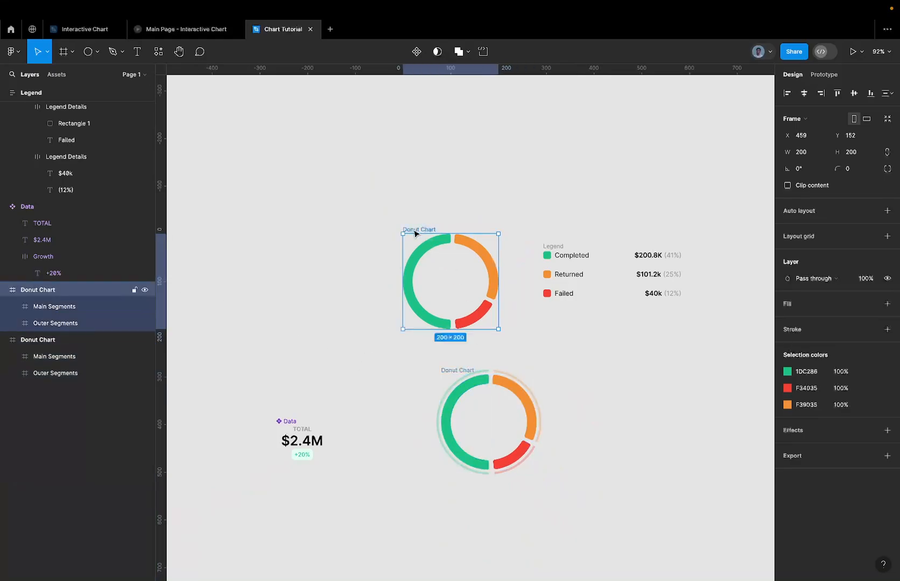
drag(414, 233, 375, 495)
scroll(384, 487, down, 3)
scroll(383, 487, right, 2)
scroll(383, 487, left, 1)
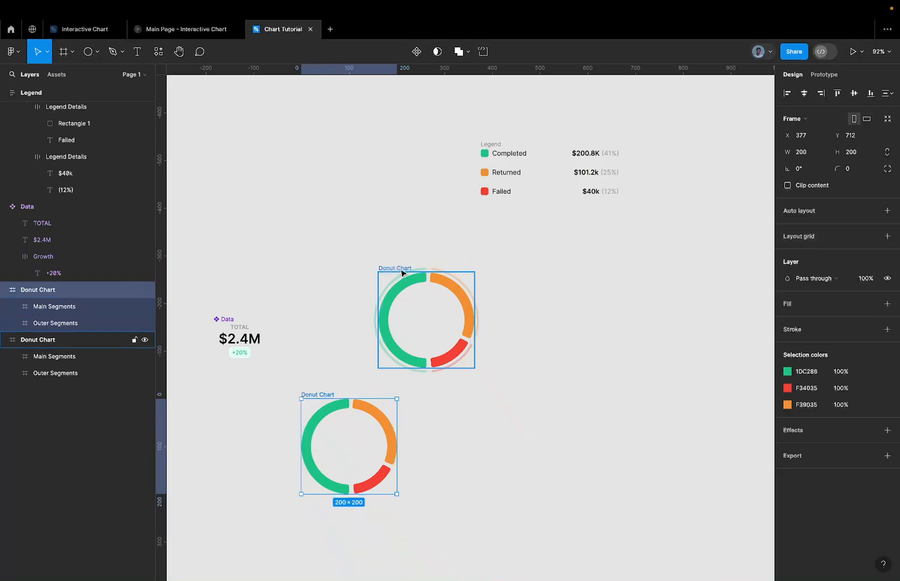
Park the expanded-arc donut above the default one at about X 477, Y 363, and place a default donut duplicate beside the original at X 653, Y 712
drag(402, 274, 457, 396)
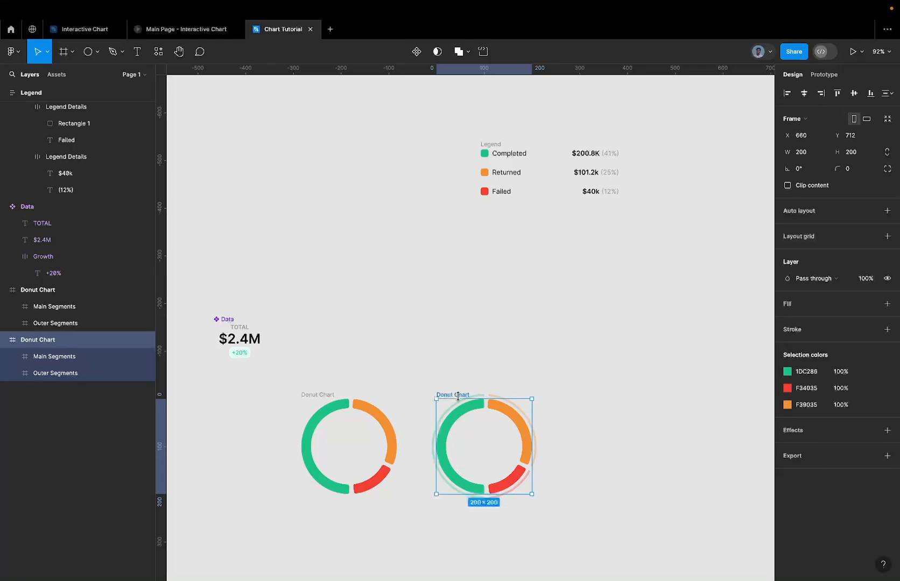
scroll(464, 393, down, 5)
drag(466, 392, 411, 285)
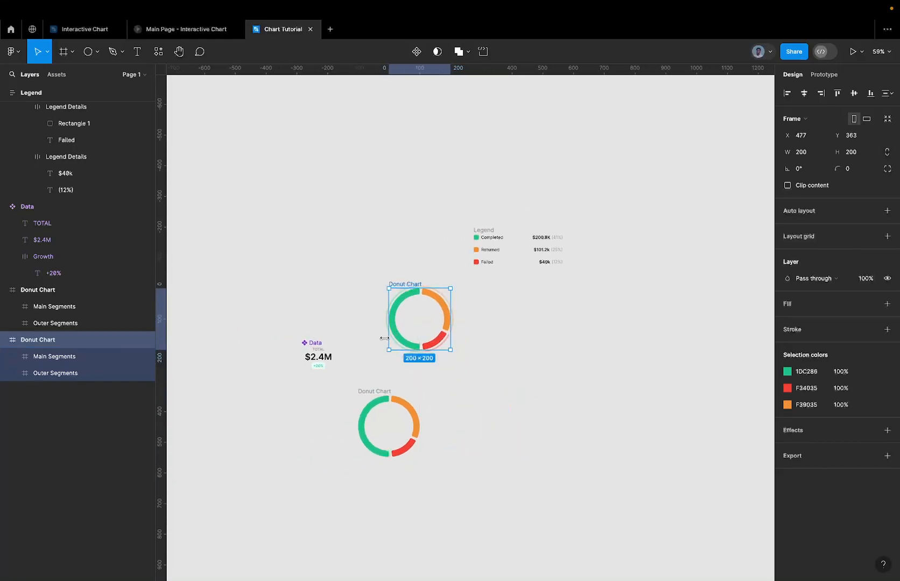
drag(378, 392, 462, 393)
scroll(461, 395, up, 4)
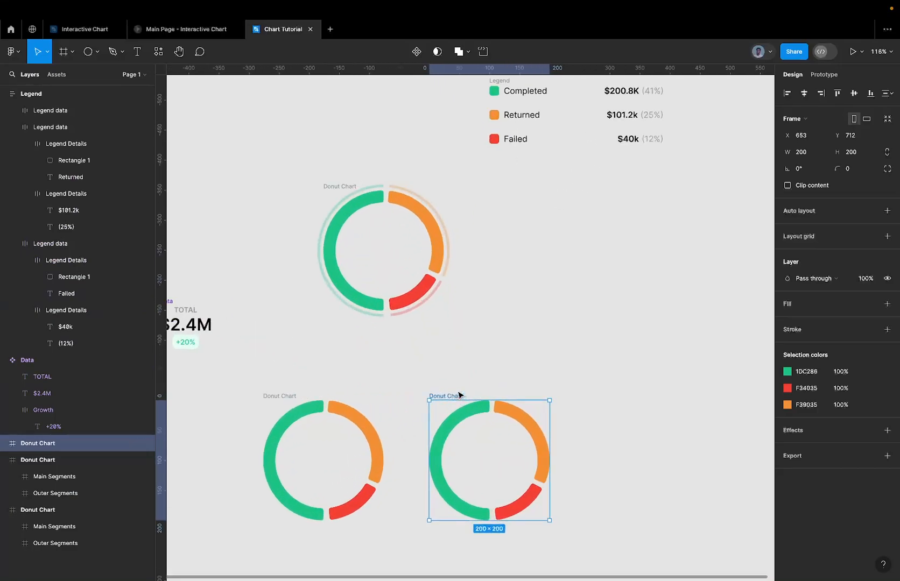
ctrl+click(530, 417)
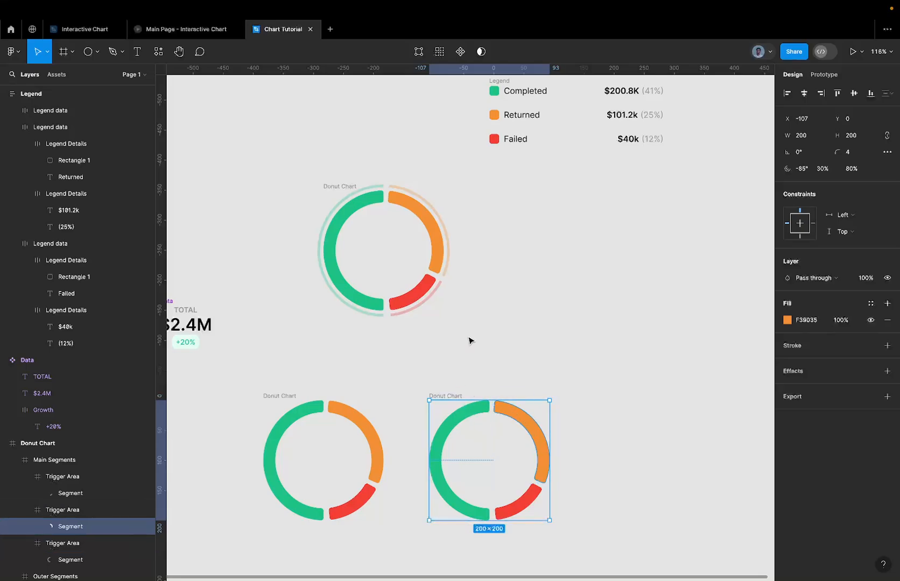
click(470, 417)
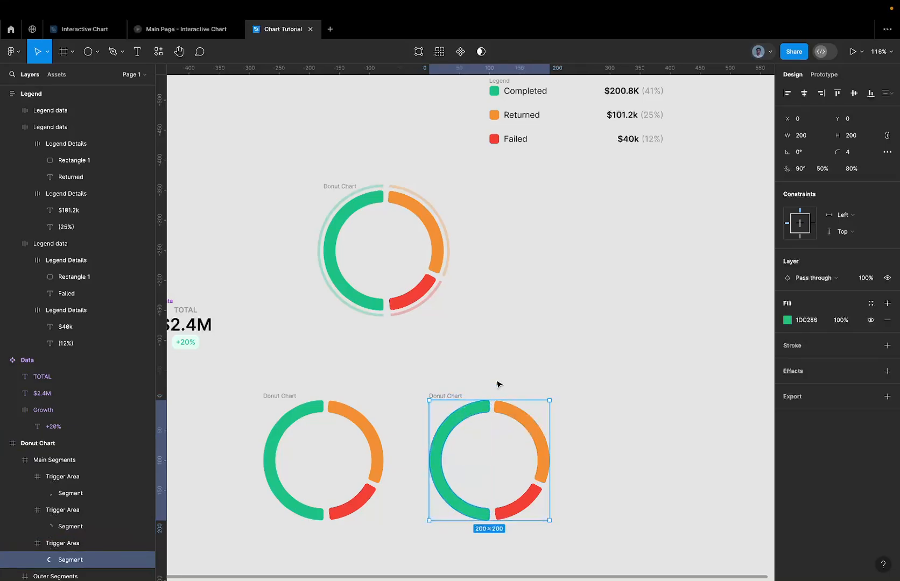
key(Escape)
click(460, 395)
click(456, 420)
double_click(456, 419)
double_click(492, 379)
click(489, 380)
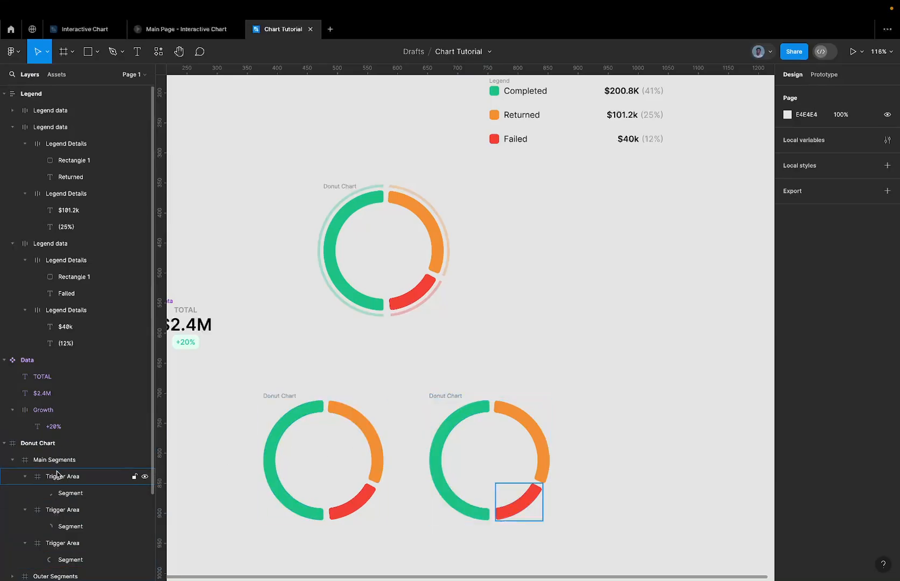
ctrl+click(459, 429)
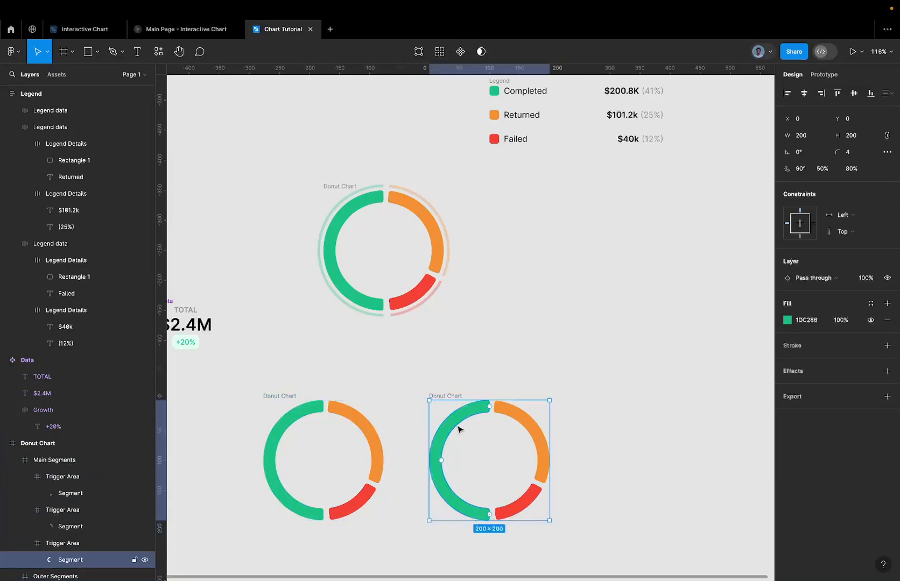
click(491, 378)
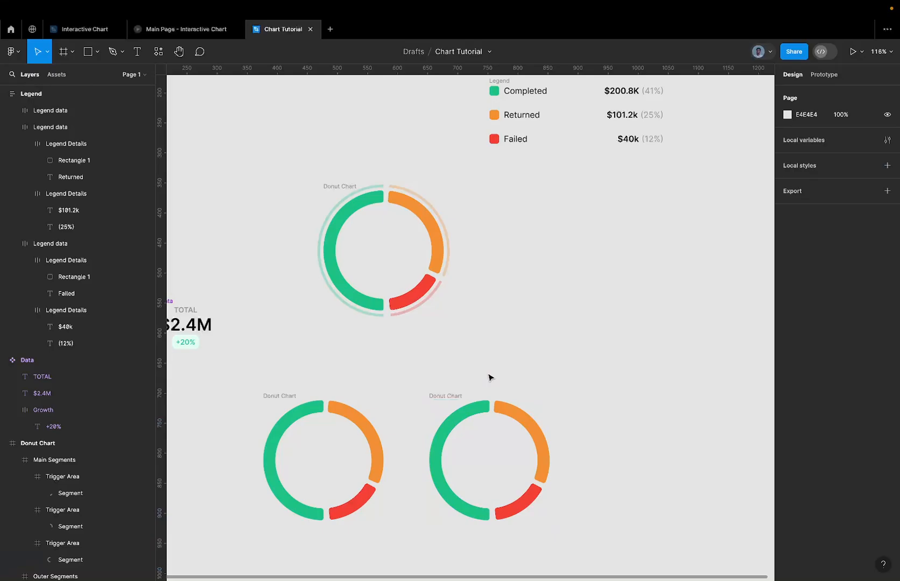
ctrl+click(466, 412)
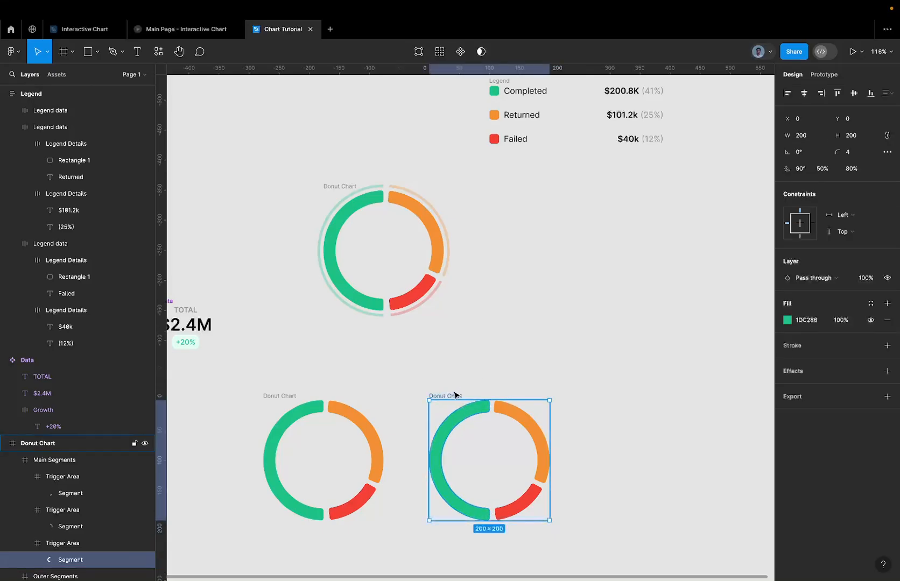
click(455, 396)
click(458, 407)
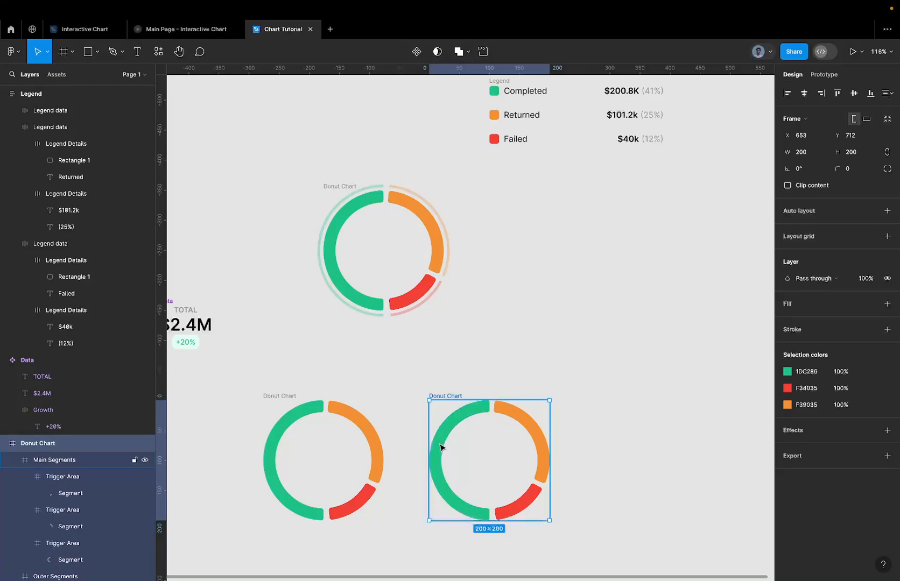
Set the layer opacity of the orange and red segments in the duplicated Donut Chart to 10%
click(538, 428)
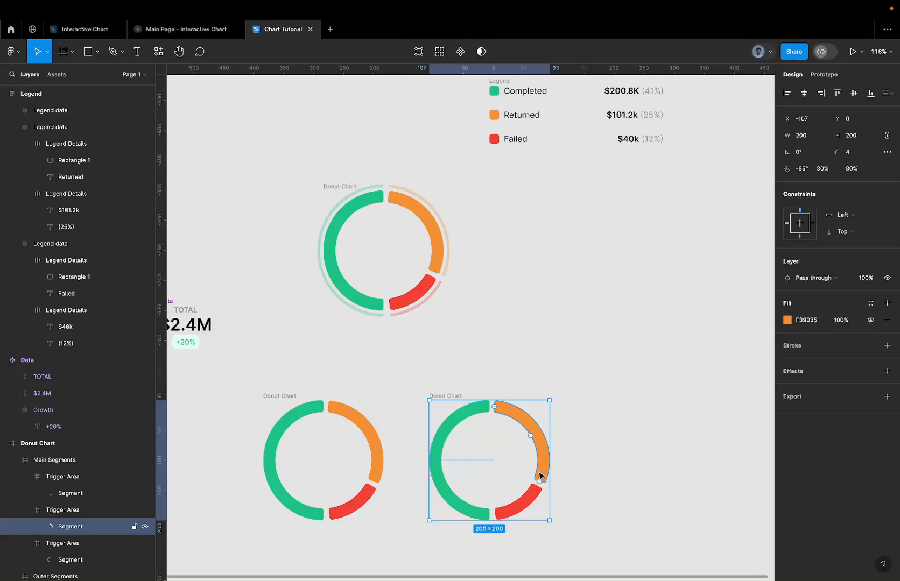
shift+click(525, 501)
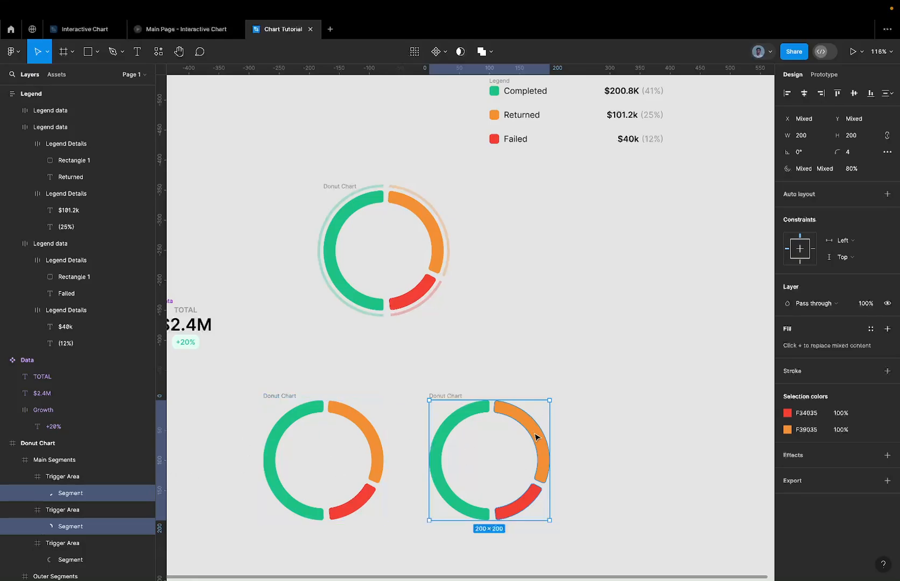
key(1)
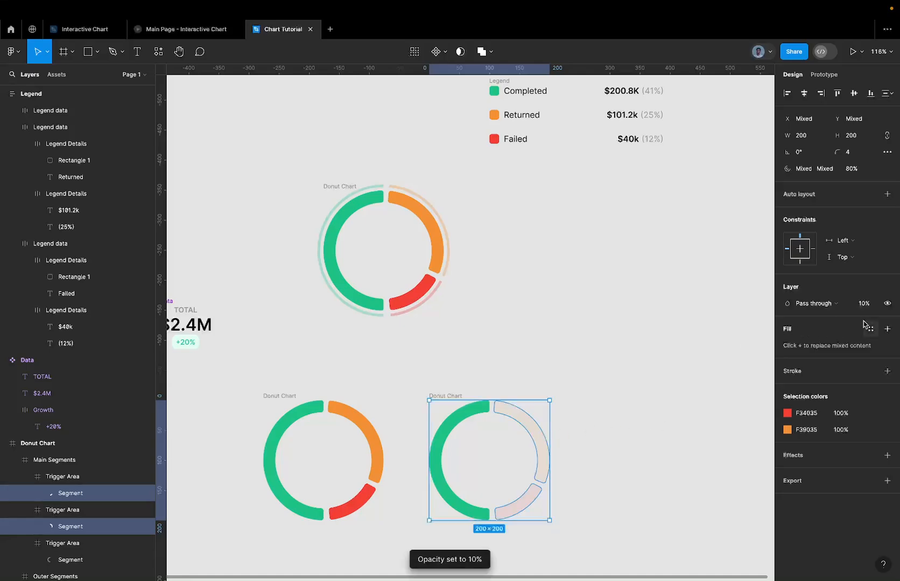
key(0)
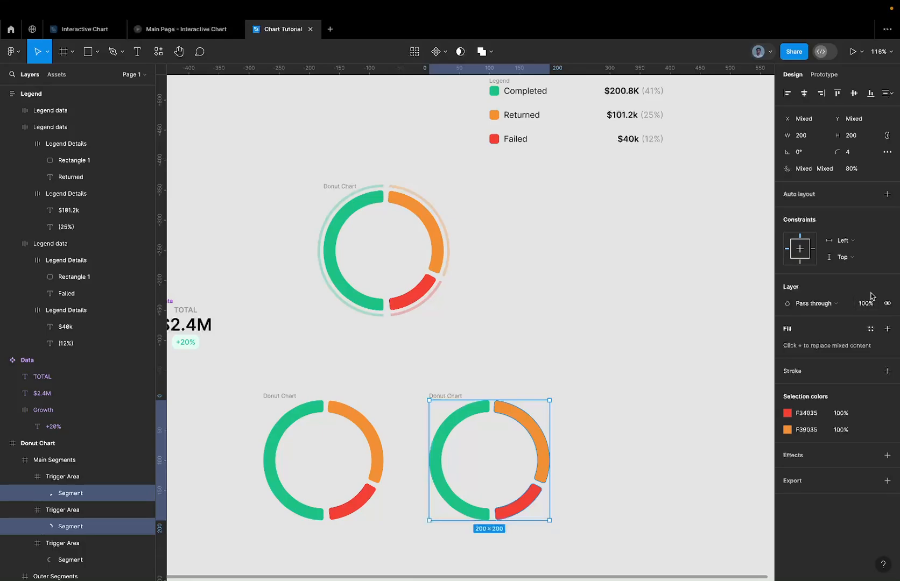
click(867, 305)
text(10)
key(Return)
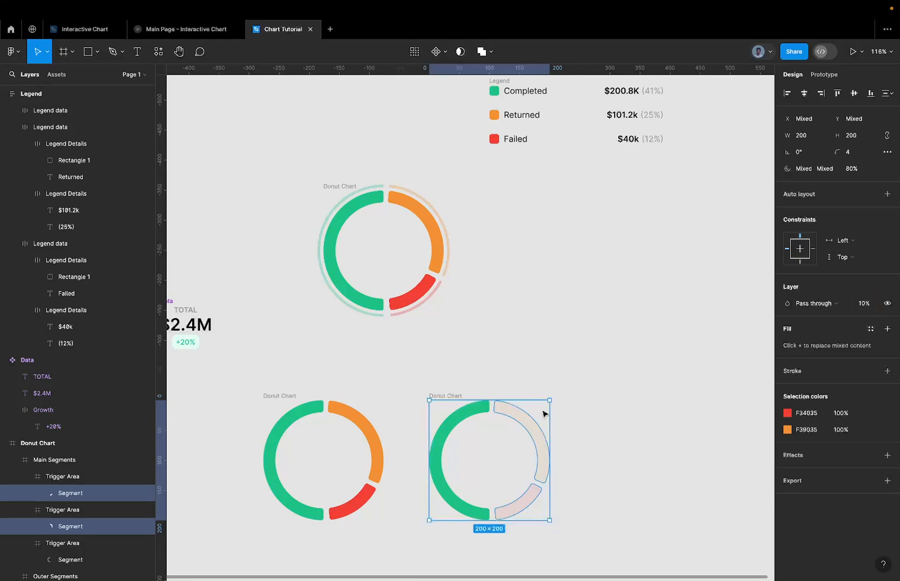
Check the green outer arc of the expanded-arc Donut Chart up close, and delete that whole chart frame
click(375, 189)
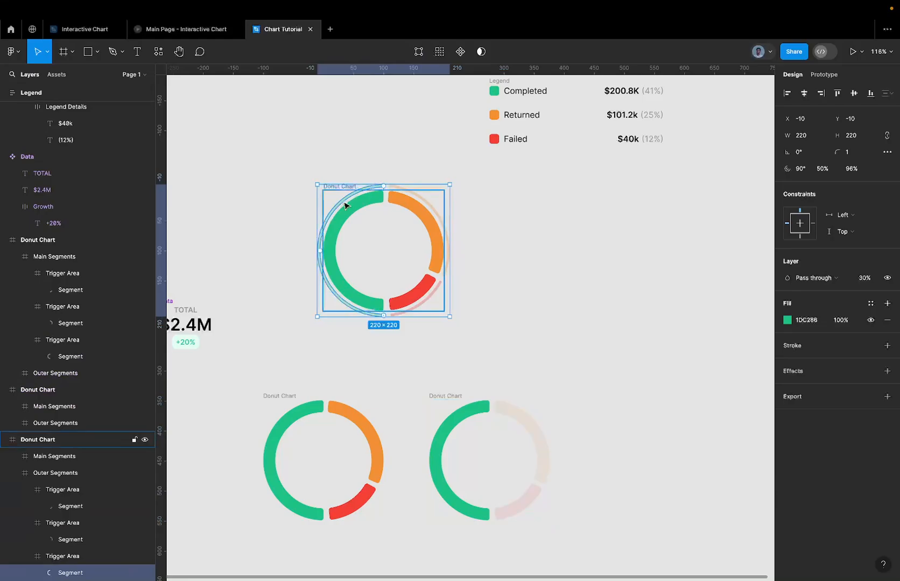
scroll(346, 201, up, 5)
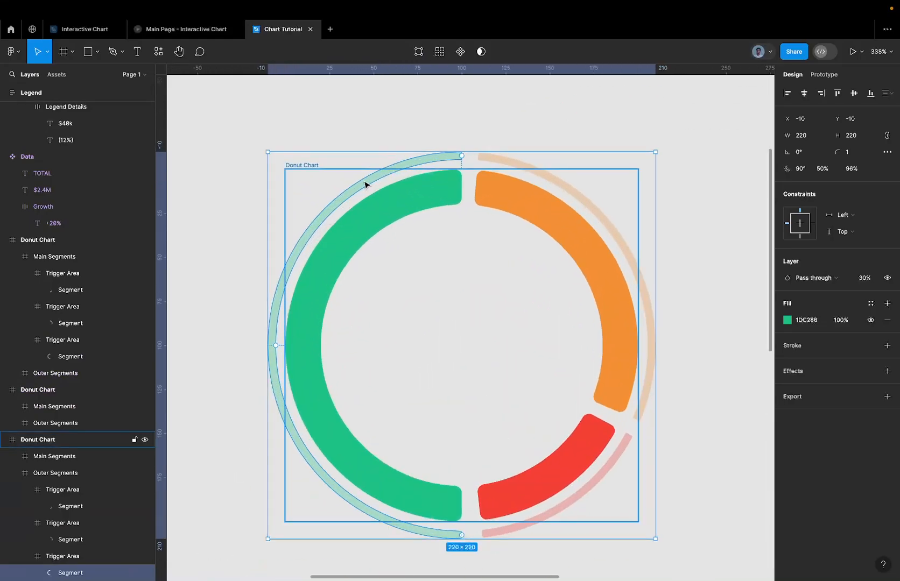
scroll(355, 193, down, 5)
scroll(364, 188, down, 2)
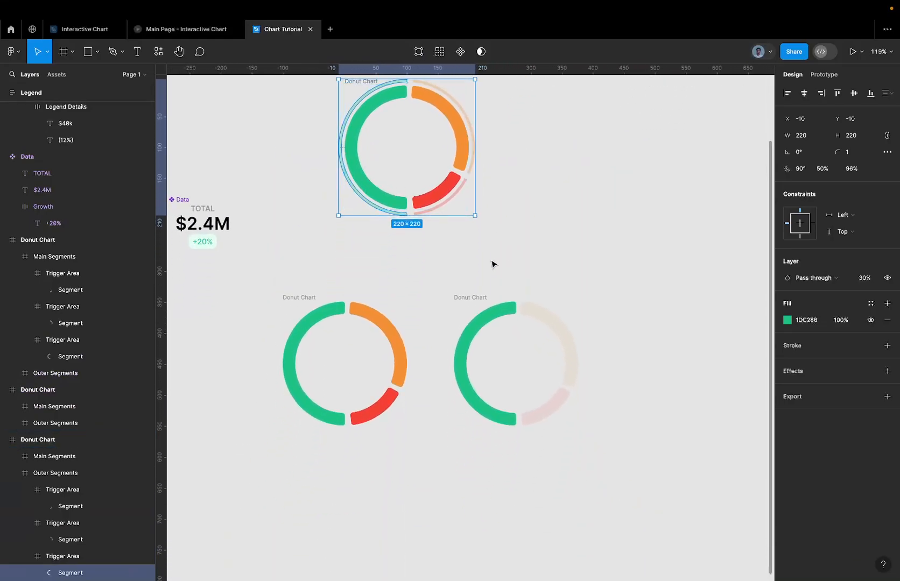
scroll(427, 135, up, 1)
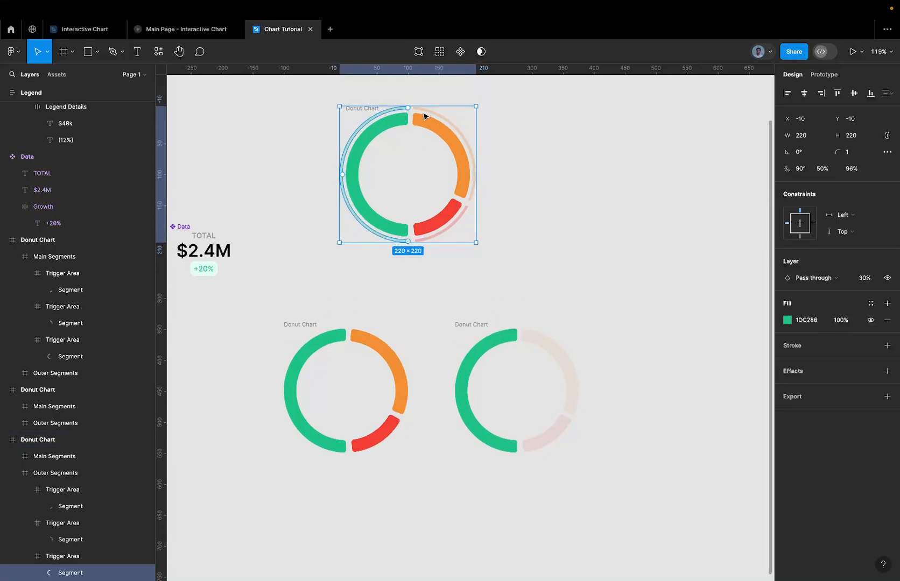
click(369, 101)
click(369, 108)
key(Delete)
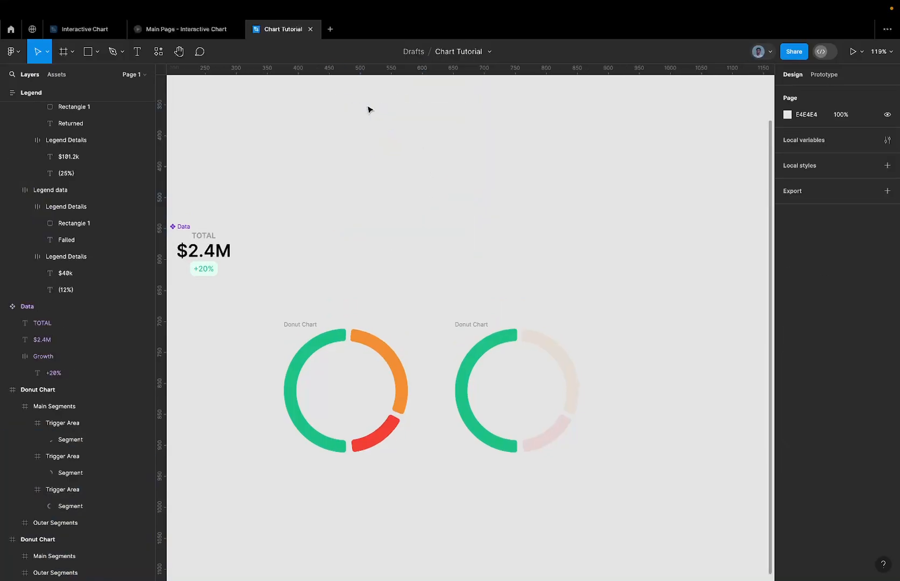
Scale the green outer segment of the second Donut Chart to 220 × 220 and set its layer opacity to 30%
ctrl+click(480, 344)
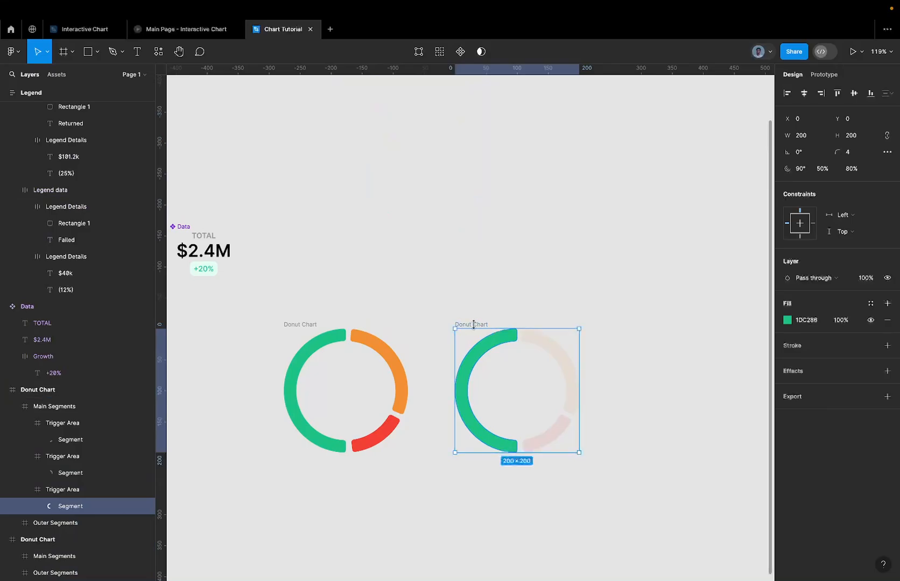
click(476, 325)
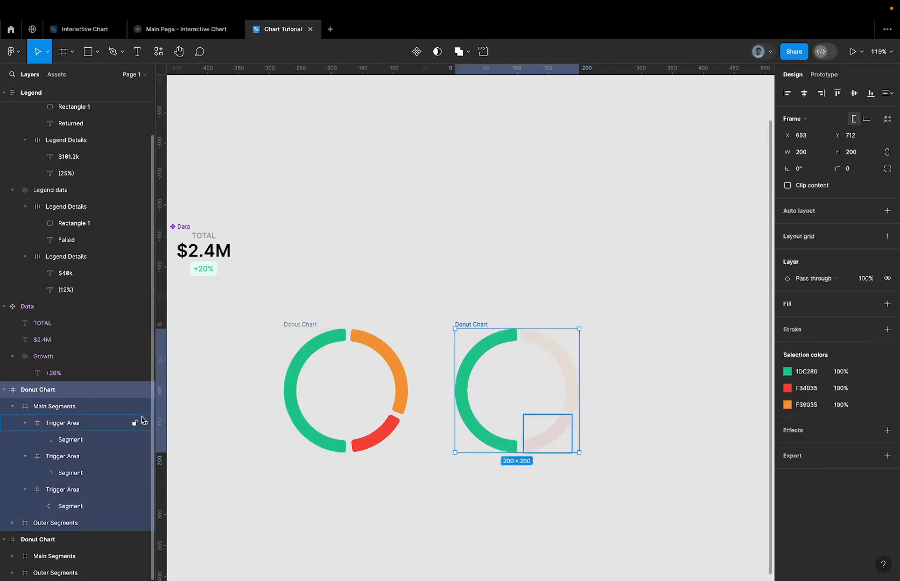
click(12, 407)
click(13, 423)
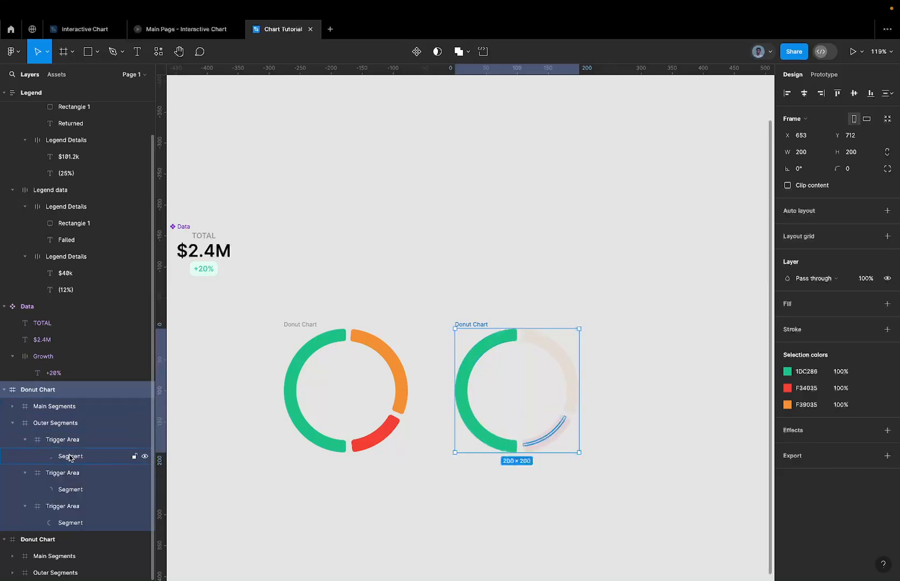
click(61, 520)
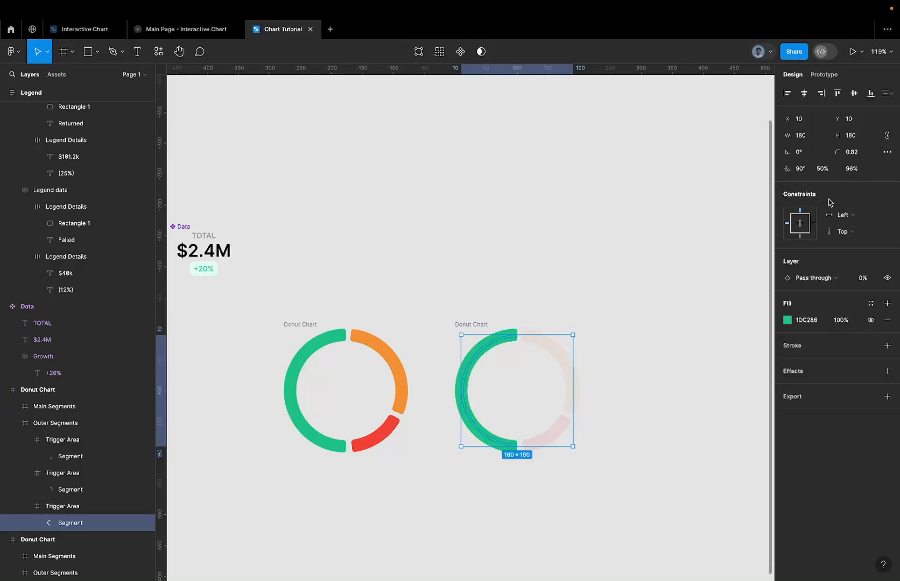
key(k)
click(842, 235)
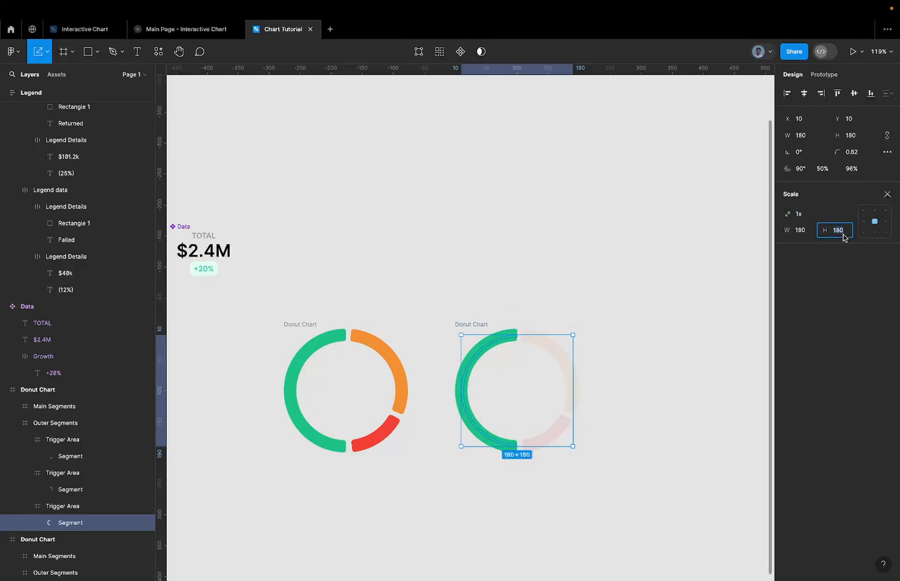
text(220)
key(Return)
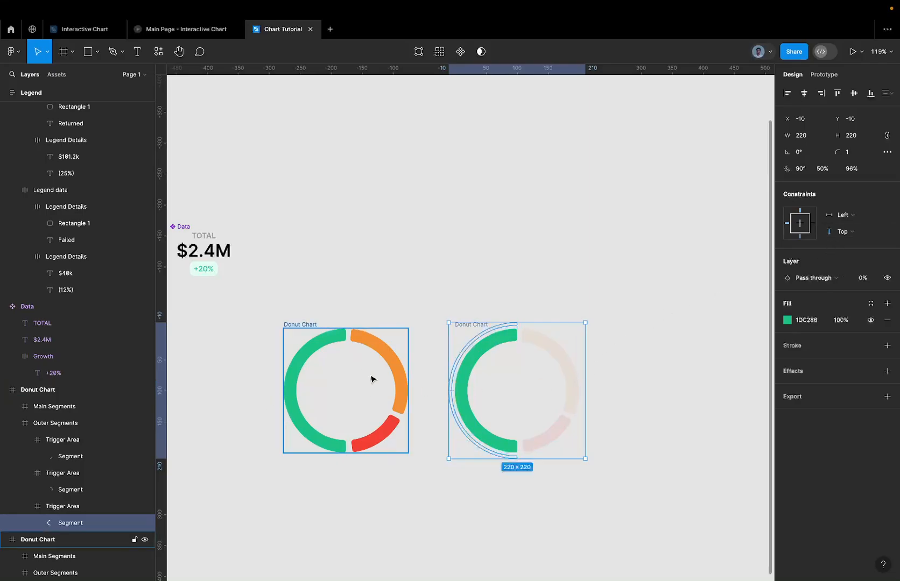
key(3)
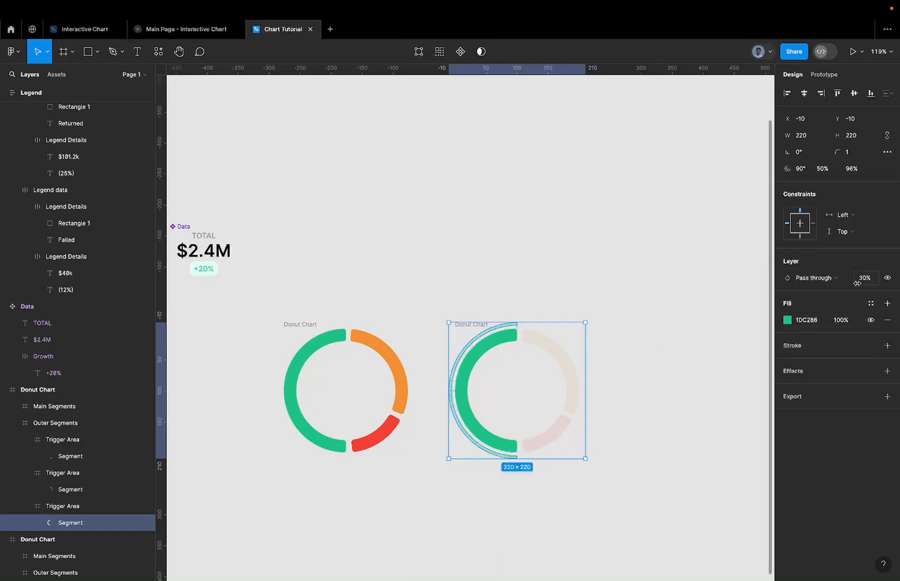
click(646, 333)
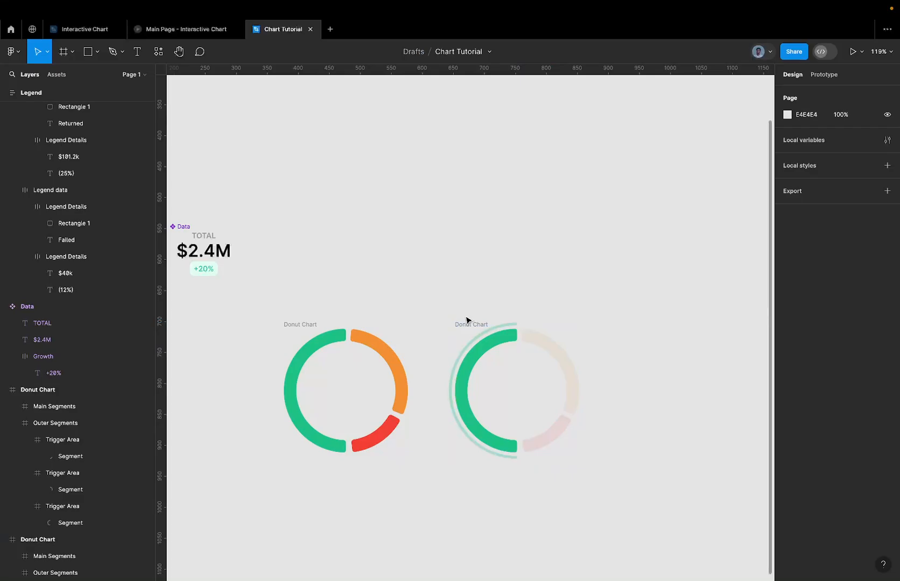
Place a duplicate of the default Donut Chart in the same row, beside the green highlight state, at X 929, Y 712
scroll(466, 320, down, 5)
click(377, 321)
drag(377, 321, 587, 320)
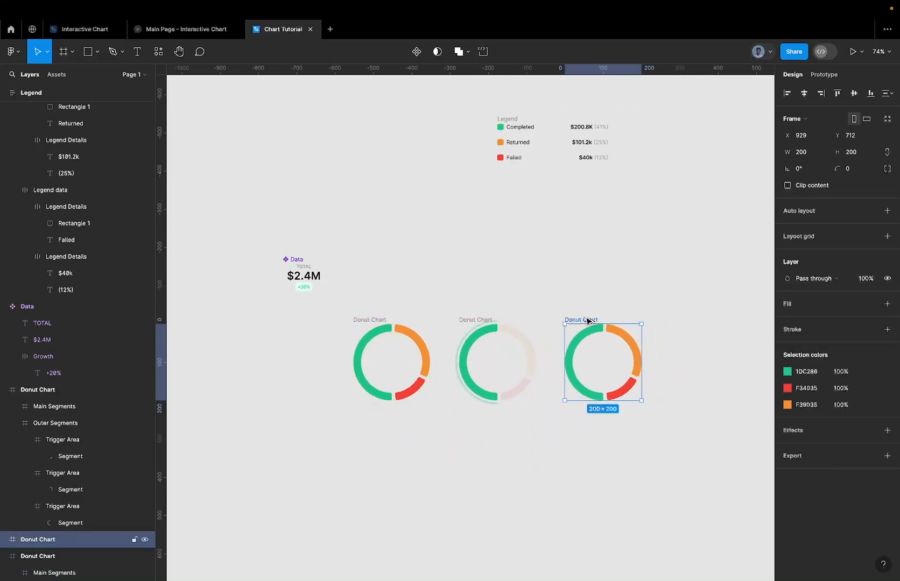
Set the layer opacity of the green and red main segments in the third Donut Chart to 10%
scroll(603, 324, up, 5)
ctrl+click(587, 341)
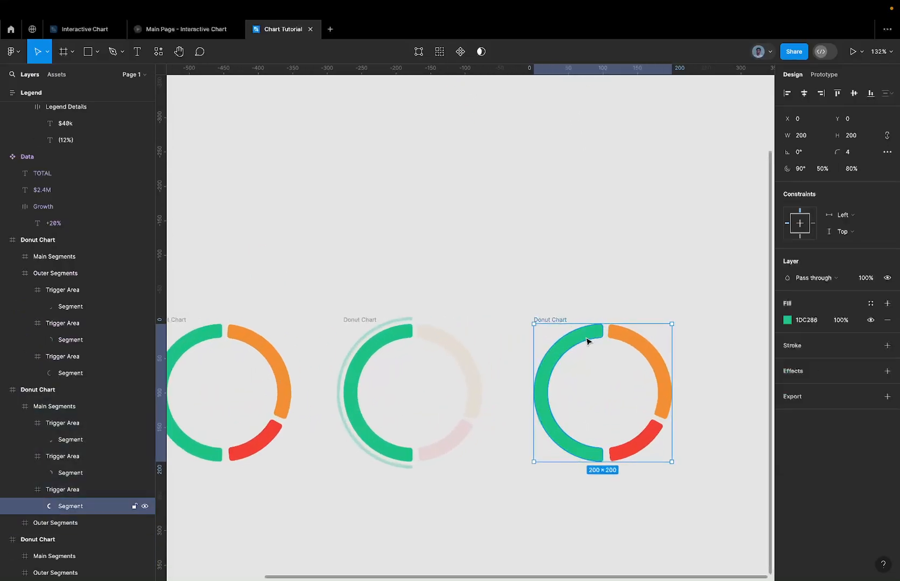
ctrl+shift+click(636, 453)
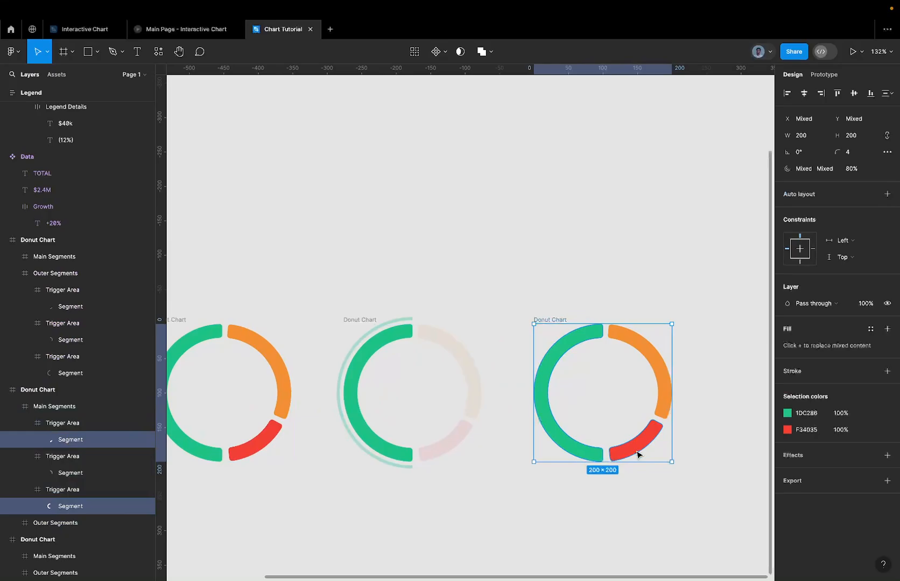
key(1)
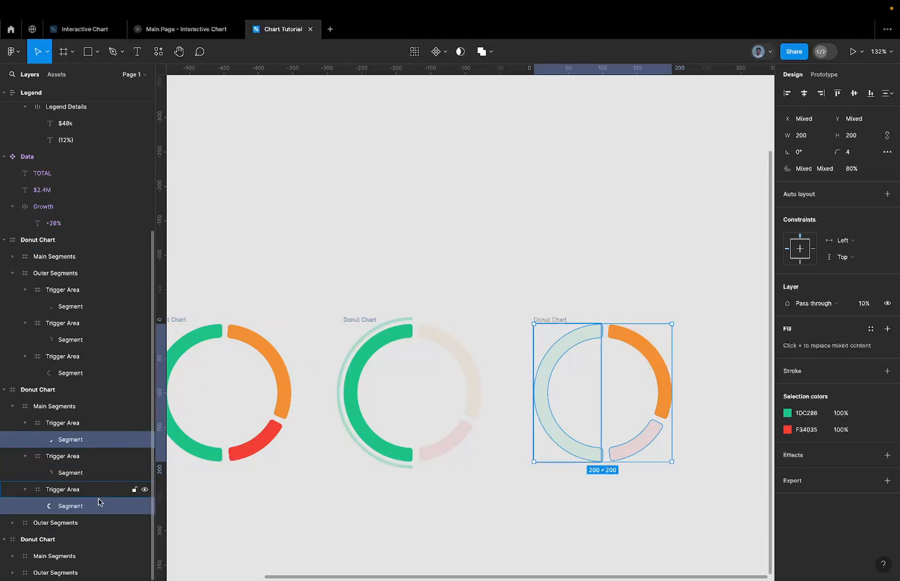
Expand the Outer Segments frame of the third Donut Chart and select its orange segment
click(12, 523)
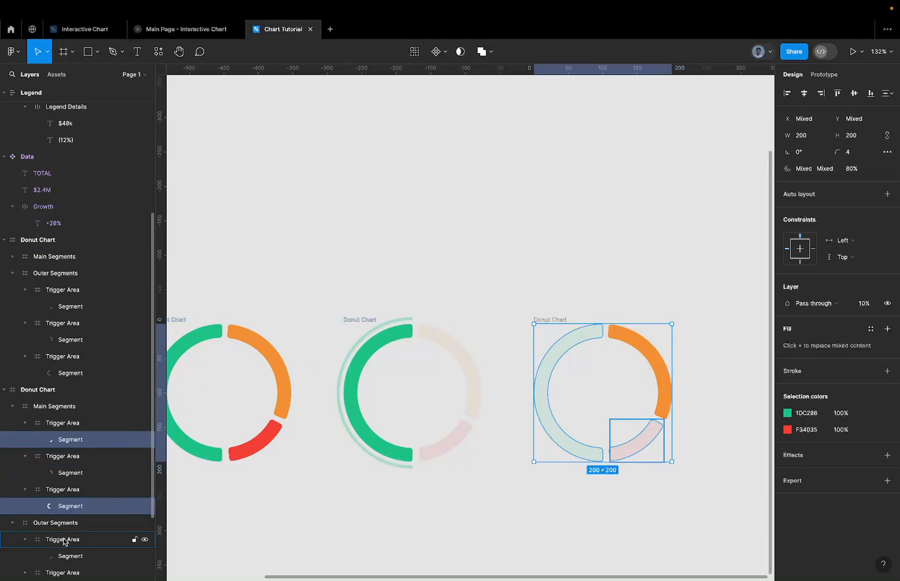
scroll(63, 540, down, 1)
scroll(63, 538, down, 1)
click(67, 513)
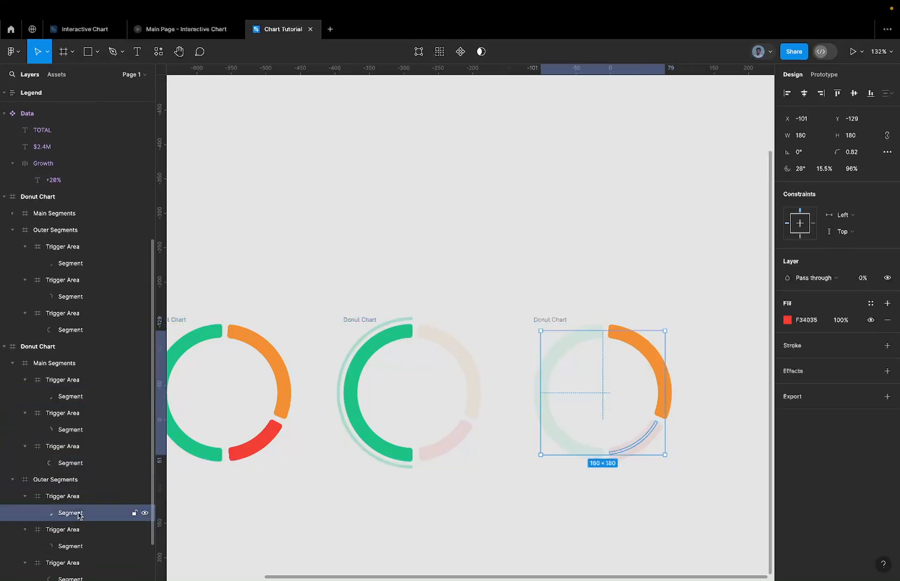
click(75, 547)
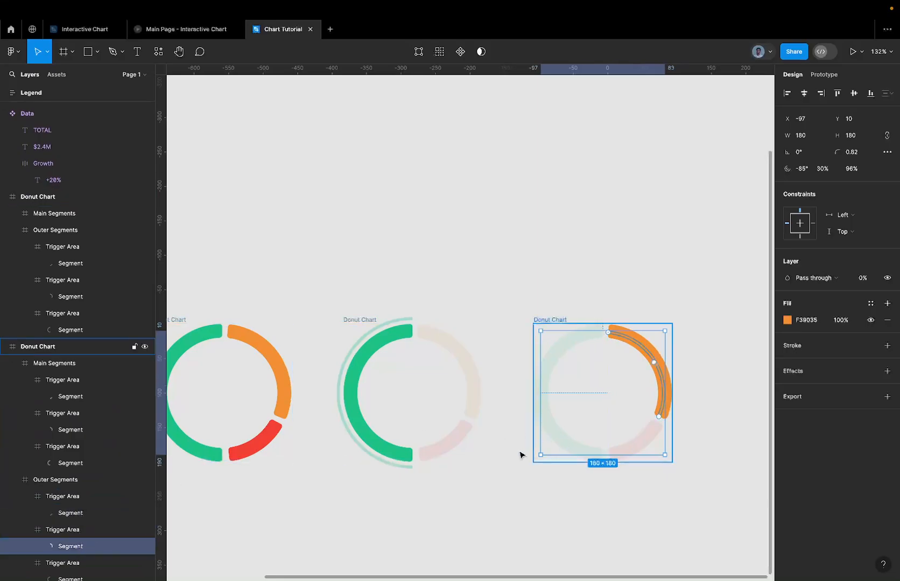
click(864, 139)
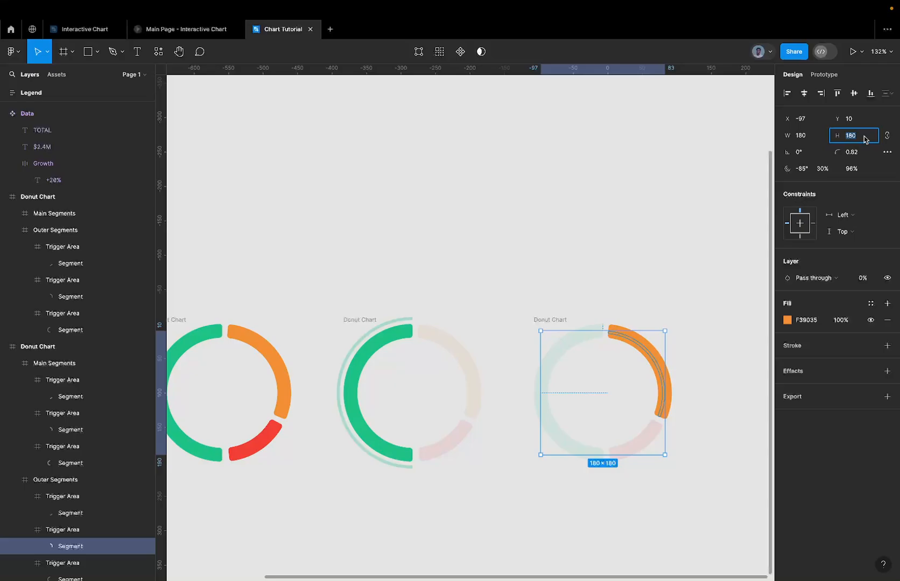
text(220)
key(Escape)
Scale the orange outer segment proportionally to 220 × 220 and set its layer opacity to 30%
key(k)
click(843, 230)
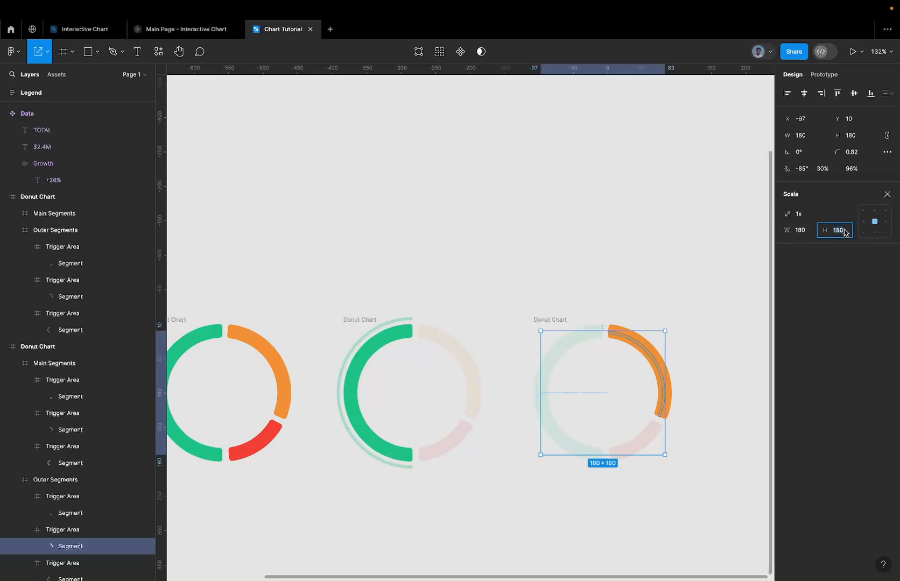
text(220)
key(Return)
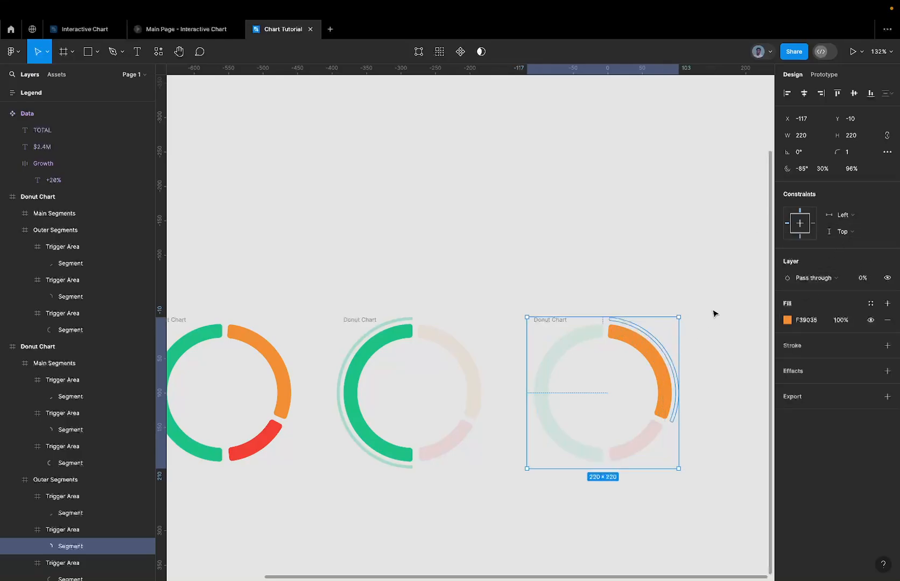
key(3)
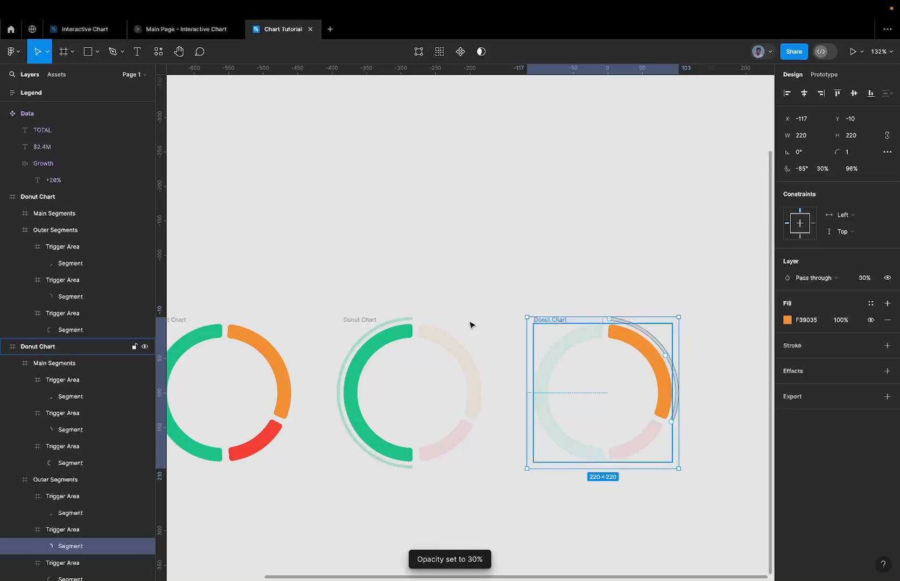
scroll(414, 319, up, 5)
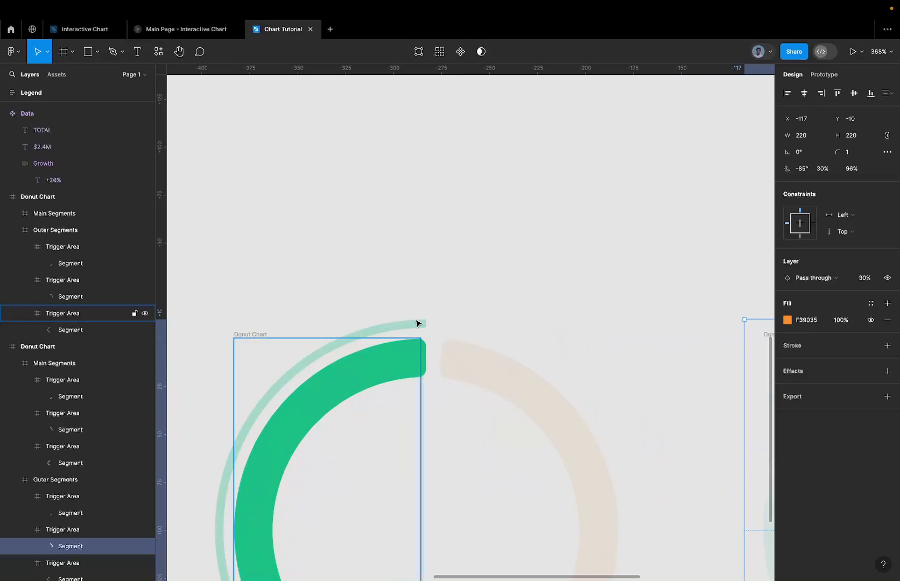
scroll(415, 323, down, 5)
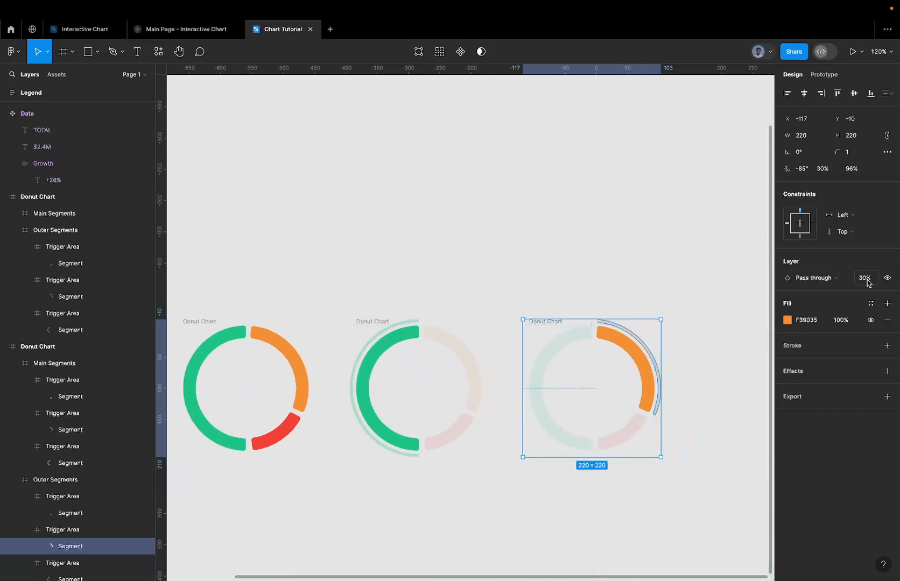
Place another duplicate of the default Donut Chart at the end of the row, at X 1205, Y 712
scroll(686, 380, down, 3)
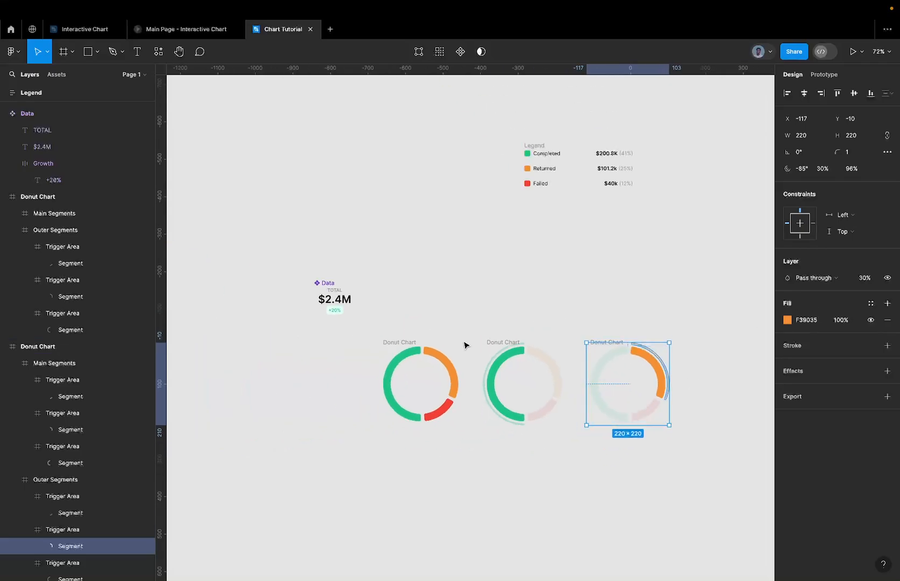
click(406, 342)
drag(405, 342, 715, 350)
scroll(716, 349, right, 3)
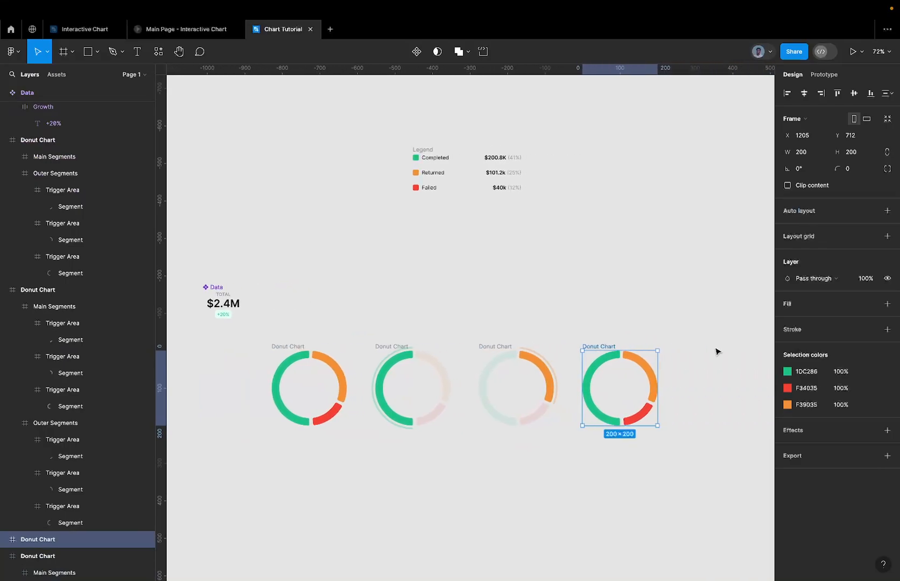
Set the layer opacity of the green and orange main segments in the fourth Donut Chart to 10%
ctrl+click(587, 361)
shift+click(651, 367)
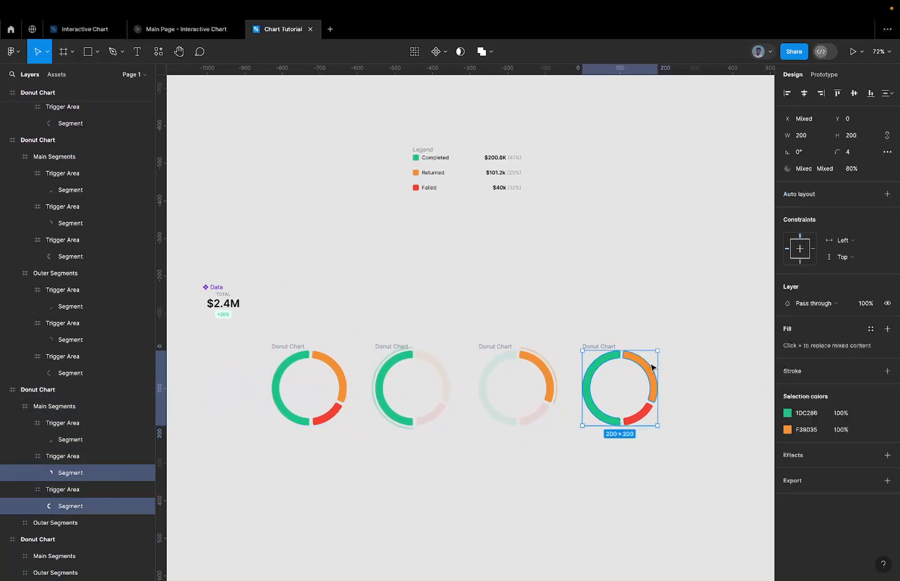
key(1)
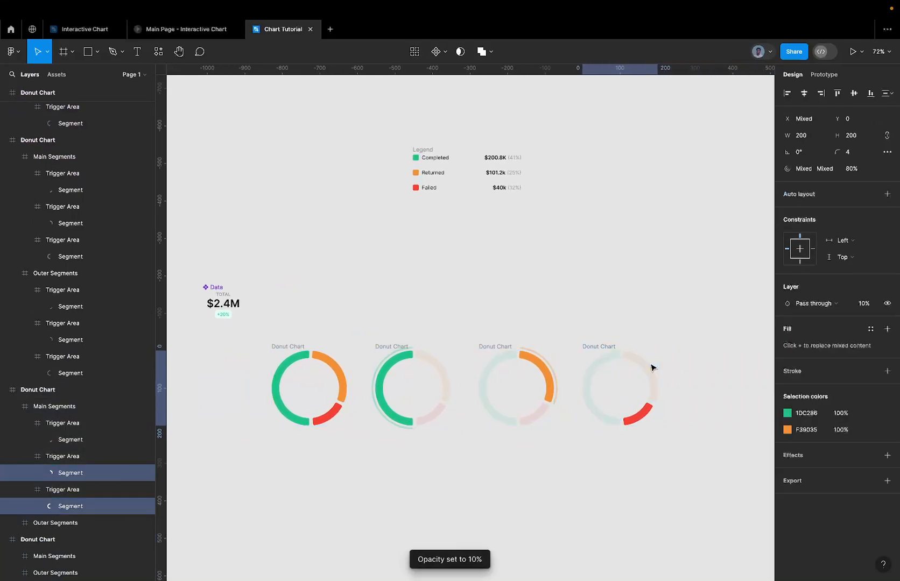
Scale the red outer segment of the fourth Donut Chart to 220 × 220 and set its layer opacity to 30%
scroll(651, 368, up, 3)
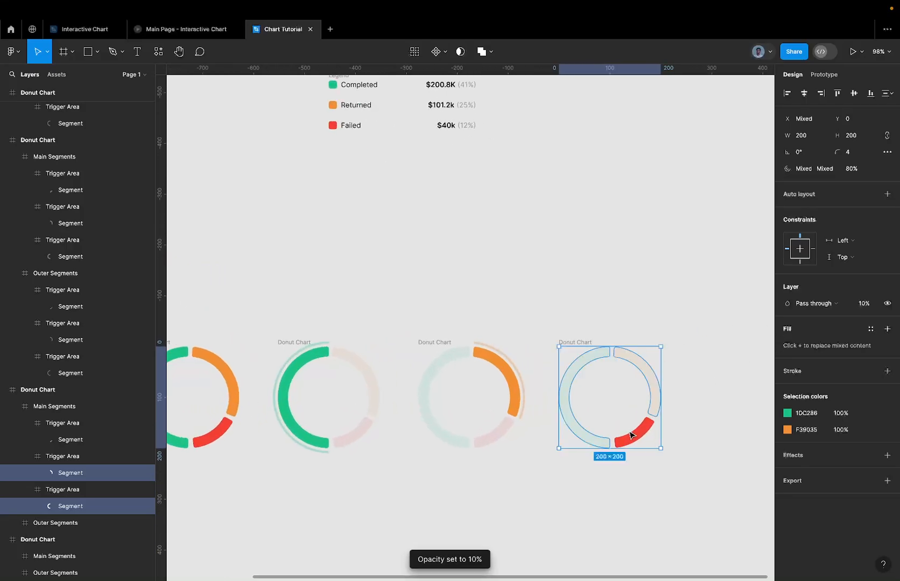
click(12, 523)
scroll(54, 512, down, 3)
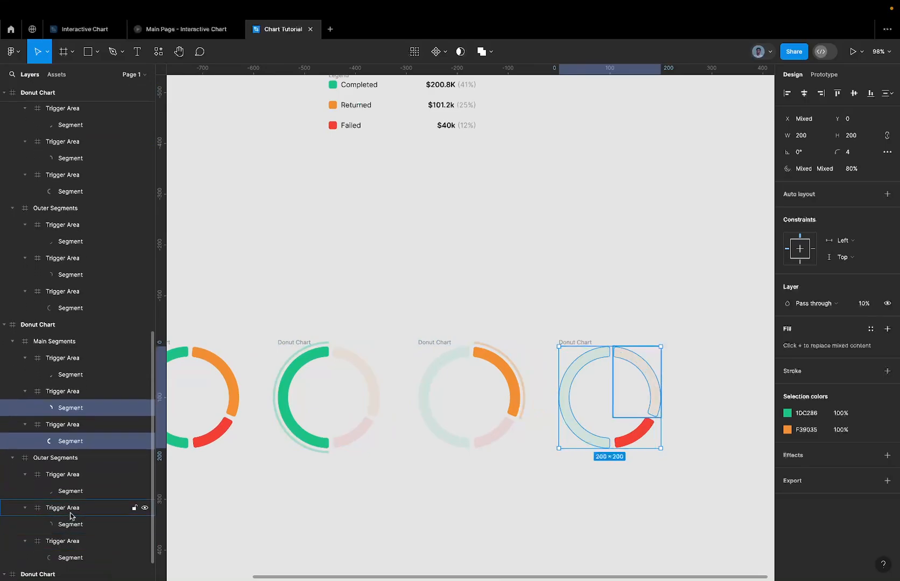
click(81, 496)
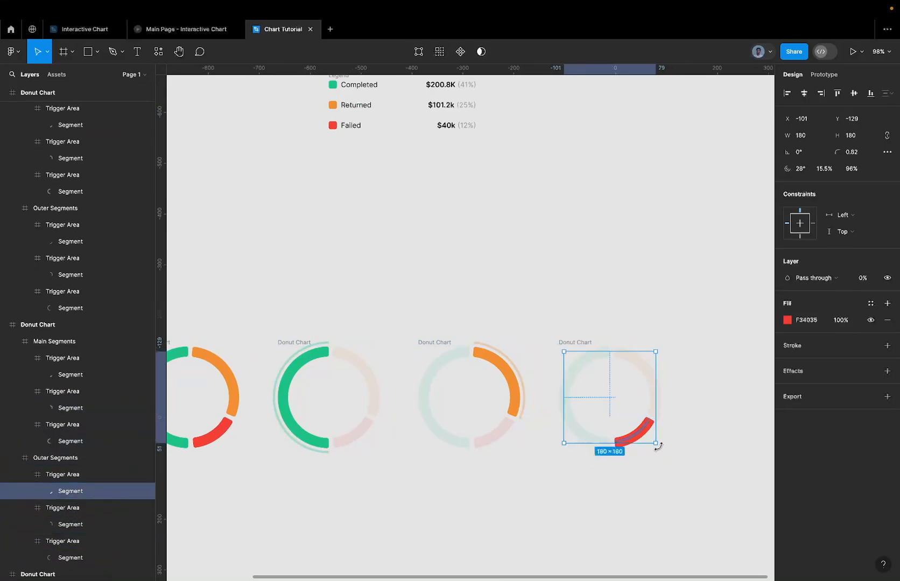
scroll(661, 450, up, 3)
key(alt)
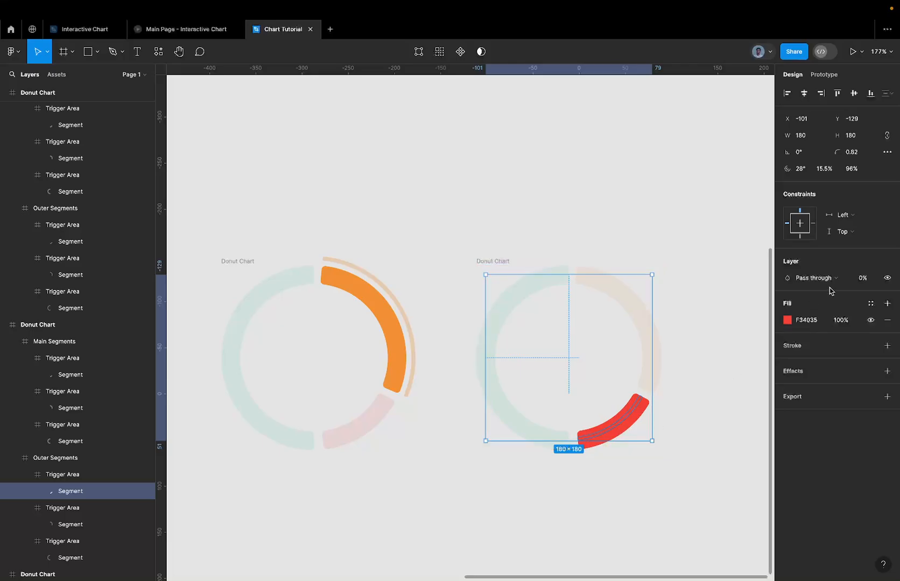
key(k)
click(843, 236)
text(2)
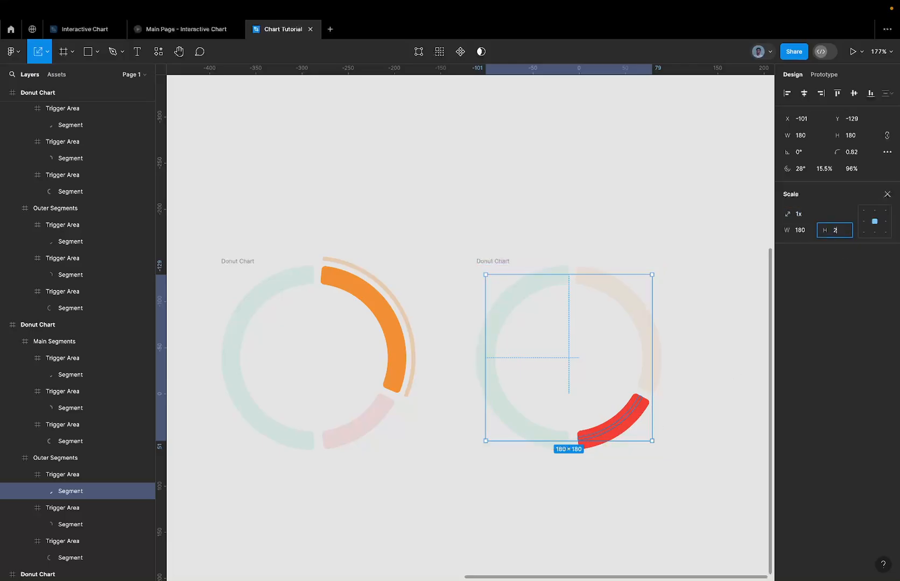
text(20)
key(Return)
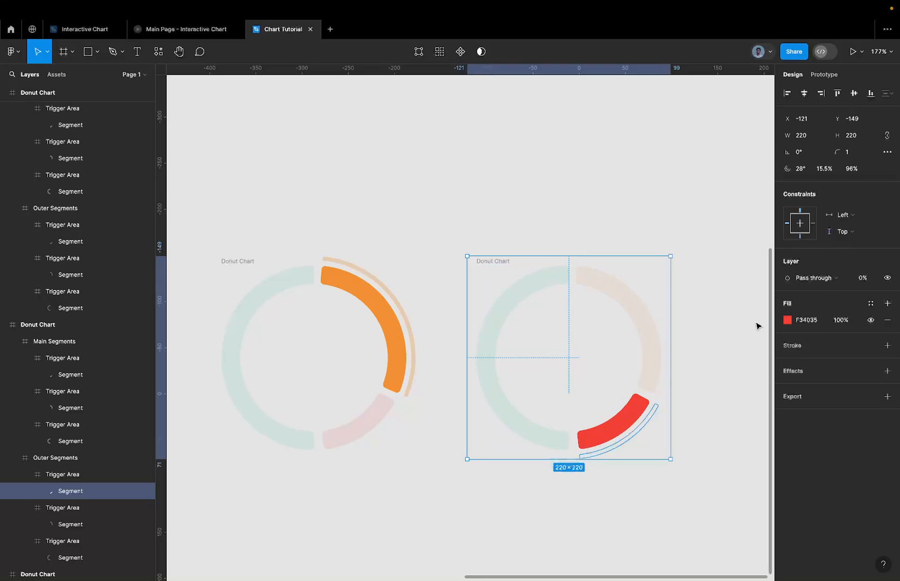
key(3)
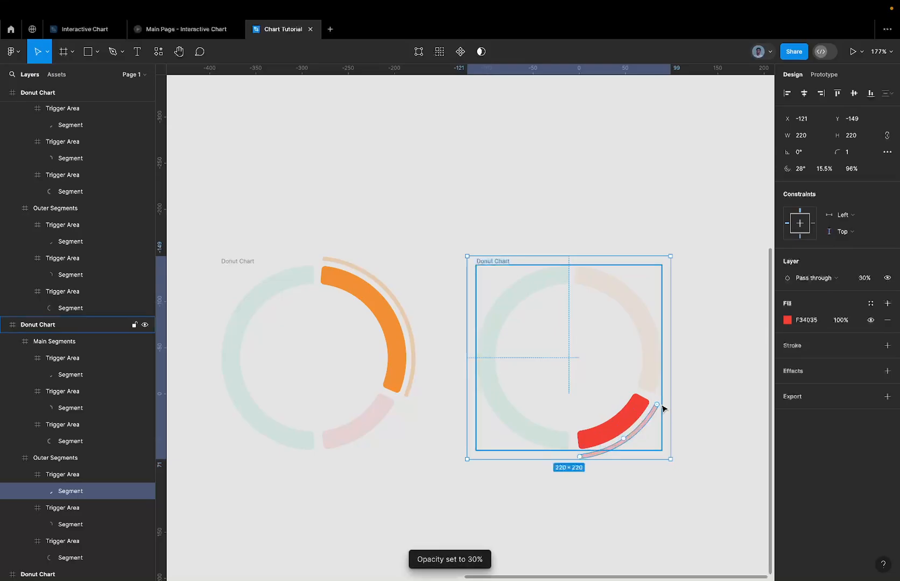
scroll(664, 297, down, 5)
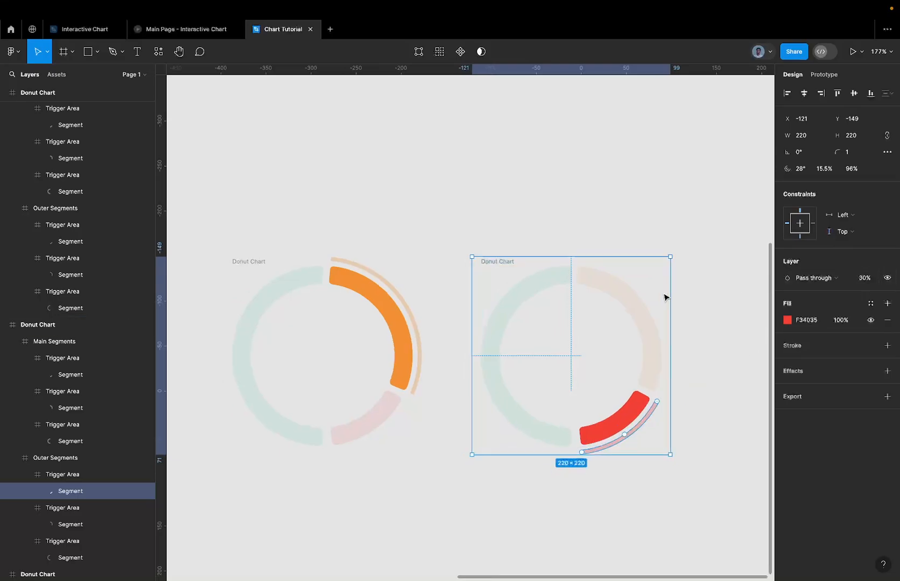
Combine the four Donut Chart frames into a single component set
click(650, 200)
scroll(650, 201, down, 4)
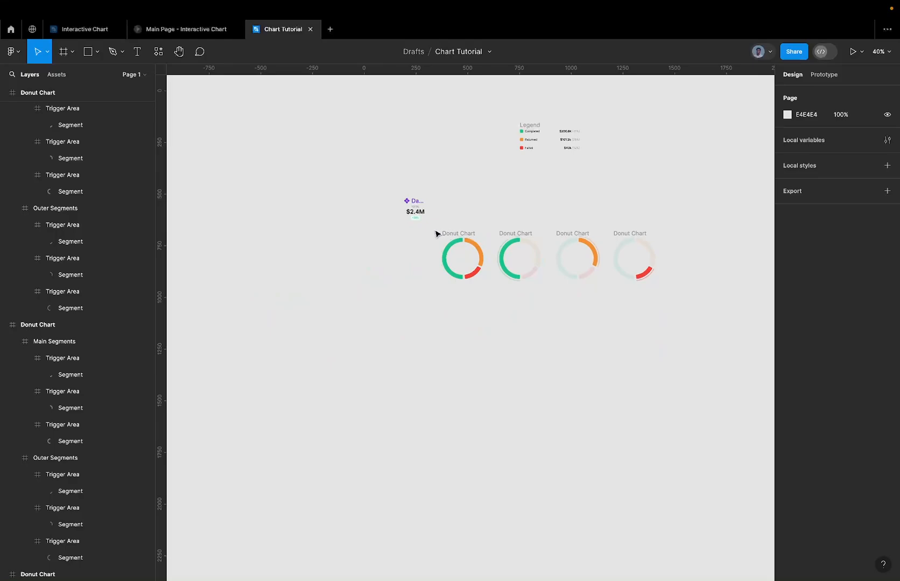
drag(435, 228, 730, 303)
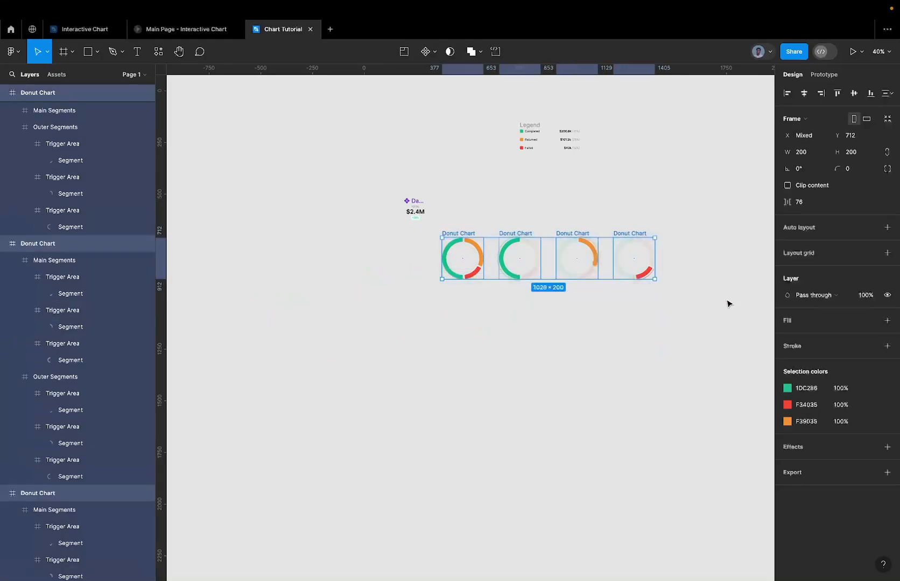
click(435, 52)
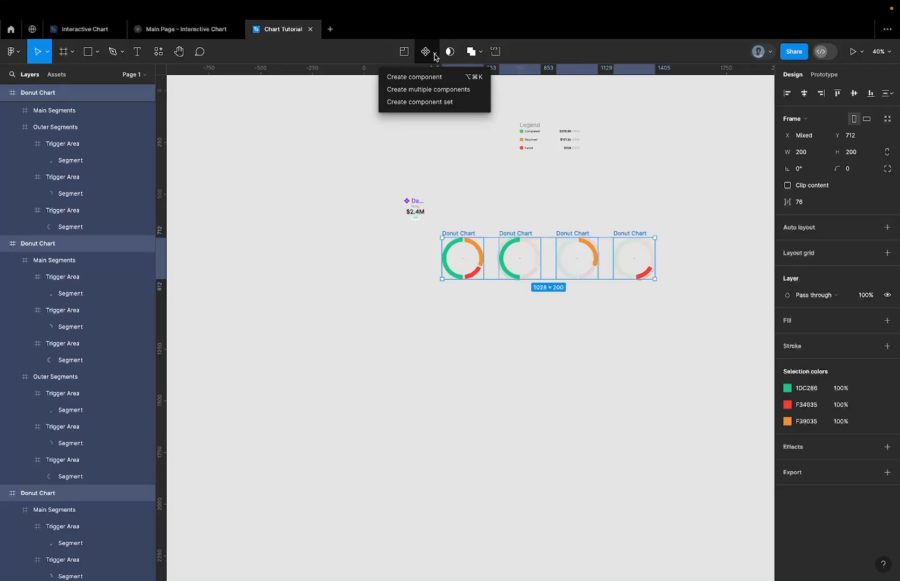
click(434, 103)
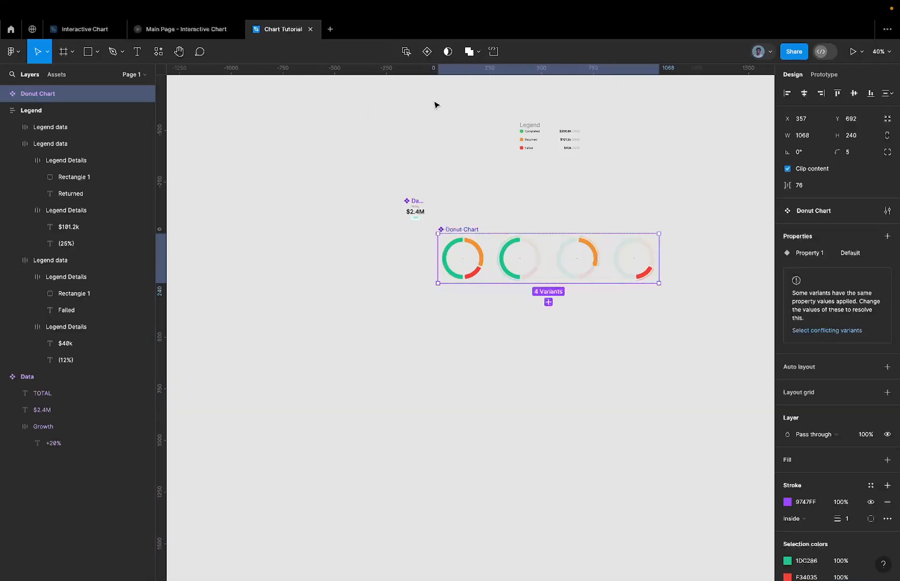
Rename the Donut Chart component set's variant property to State
click(507, 265)
click(482, 261)
click(537, 256)
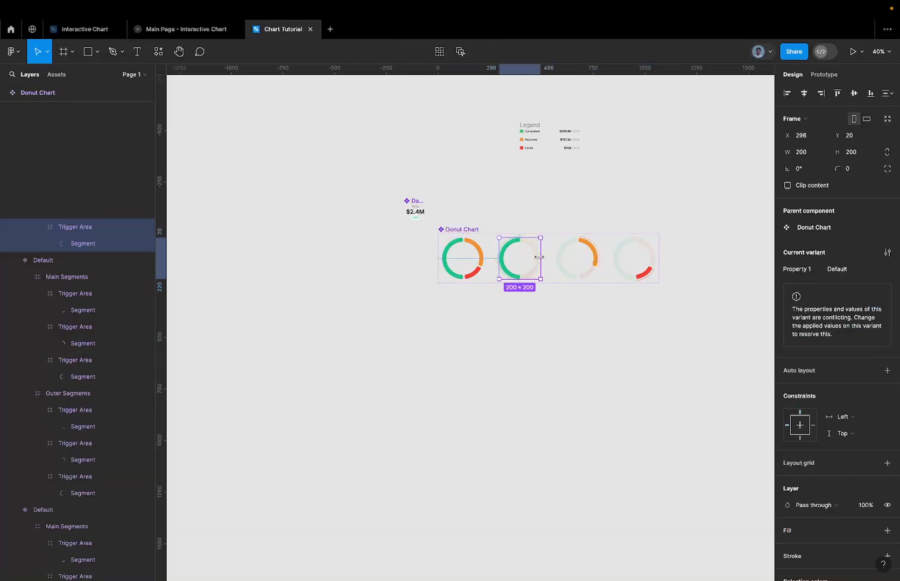
click(477, 254)
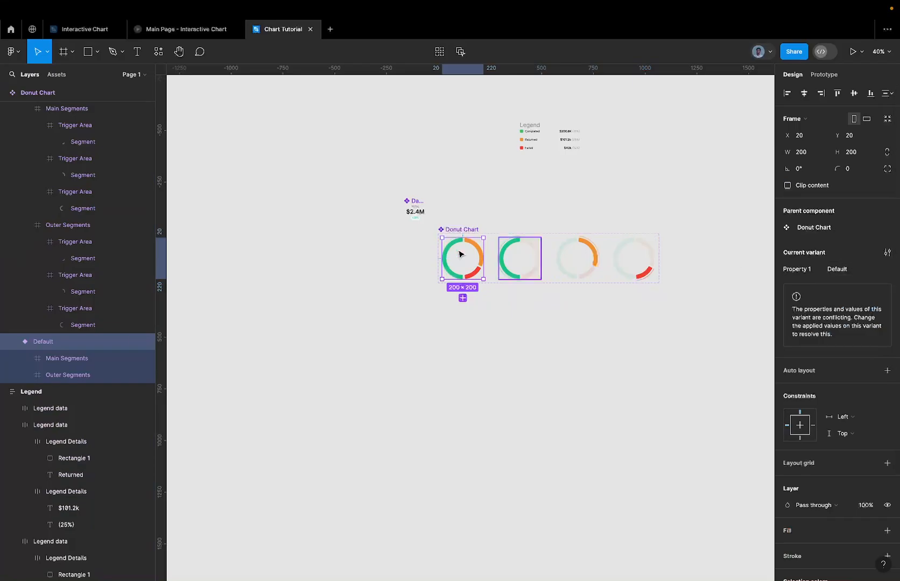
click(500, 260)
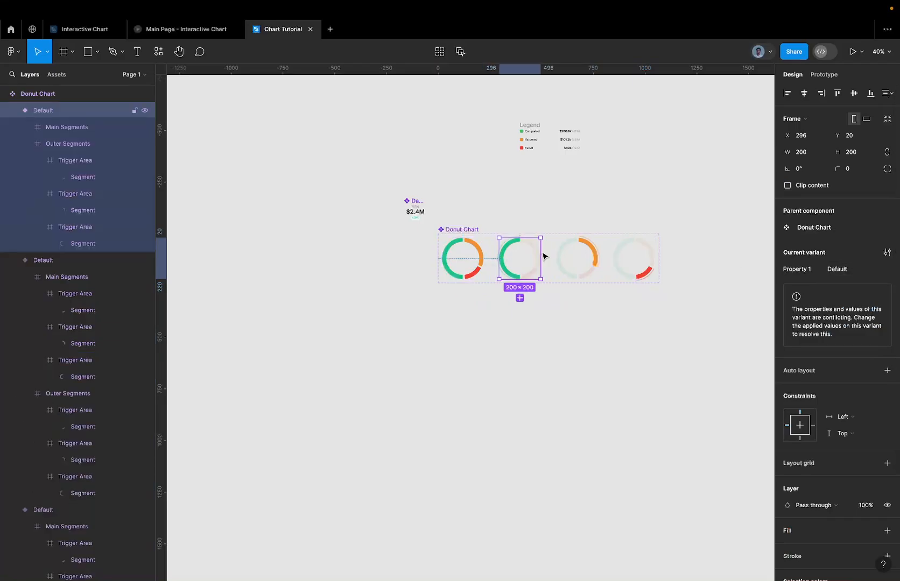
click(473, 247)
click(472, 230)
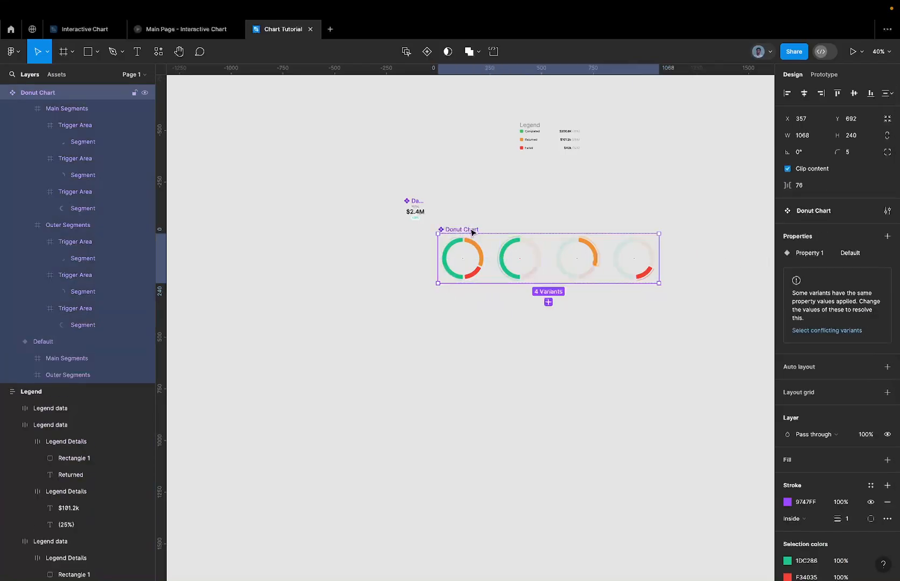
double_click(817, 254)
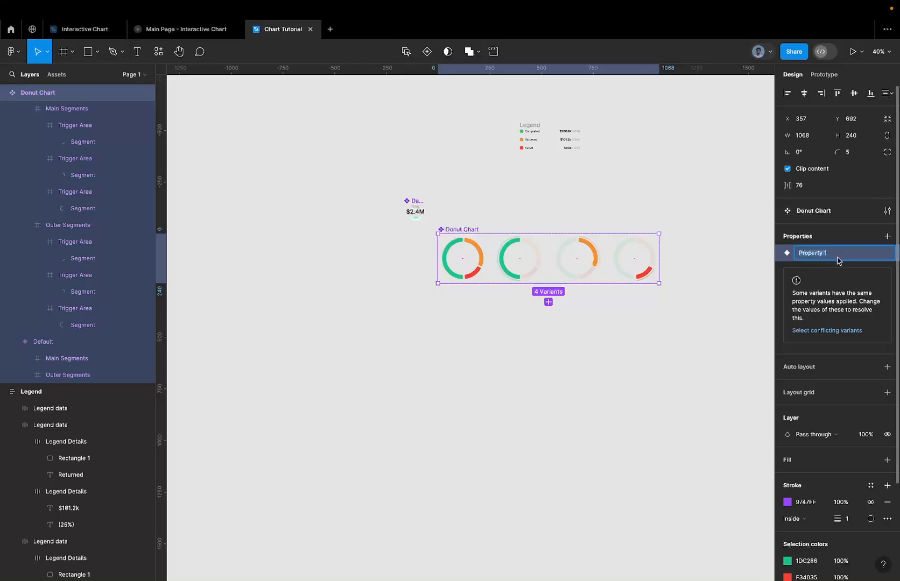
text(State)
key(Return)
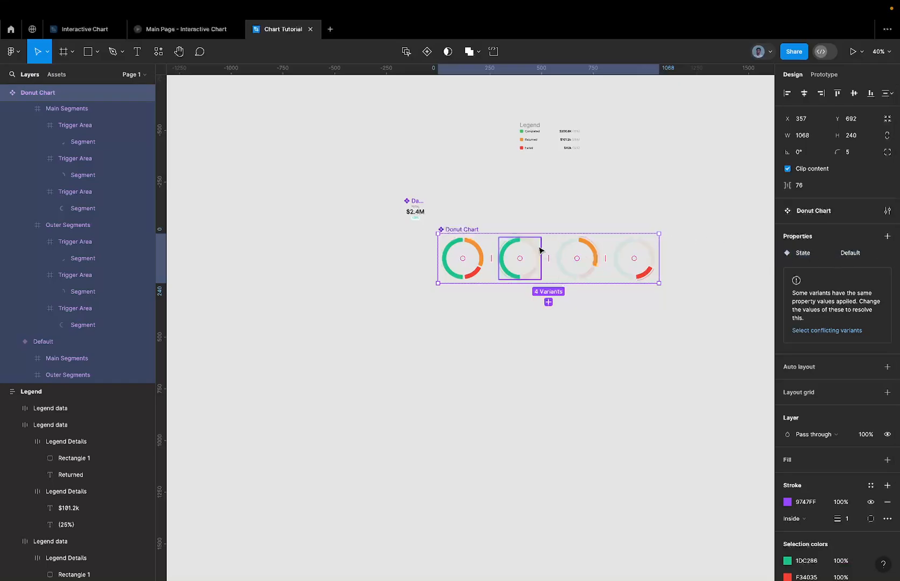
Set the State of the second Donut Chart variant, with the green segment highlighted, to Completed
click(481, 250)
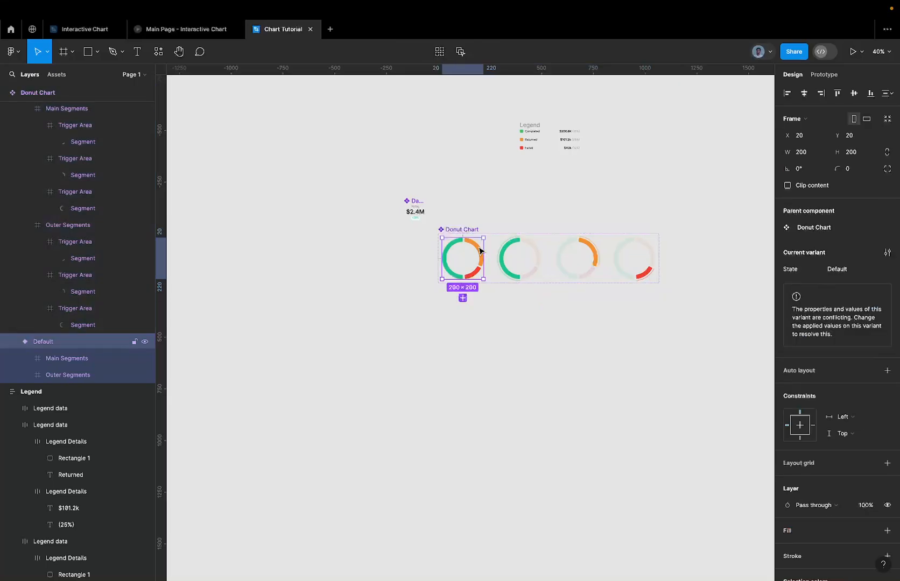
click(507, 251)
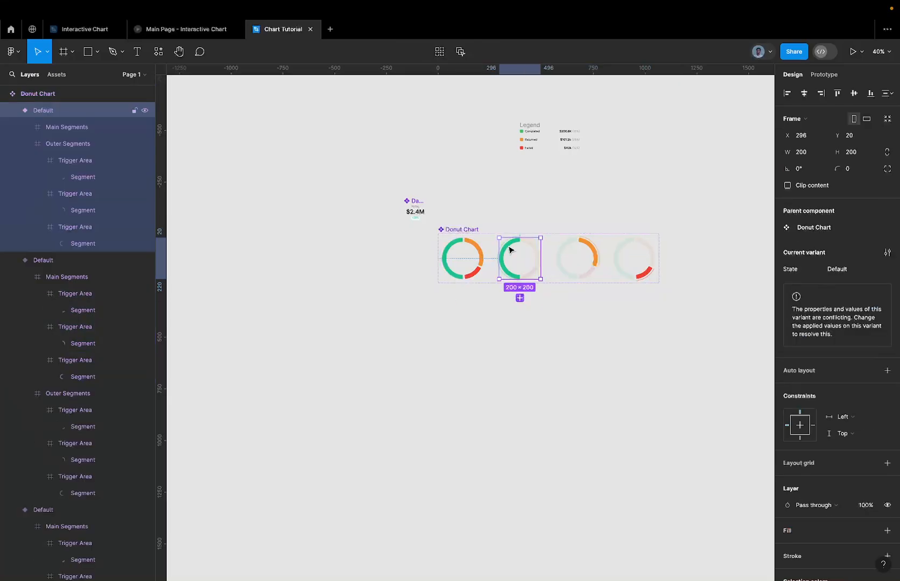
click(855, 274)
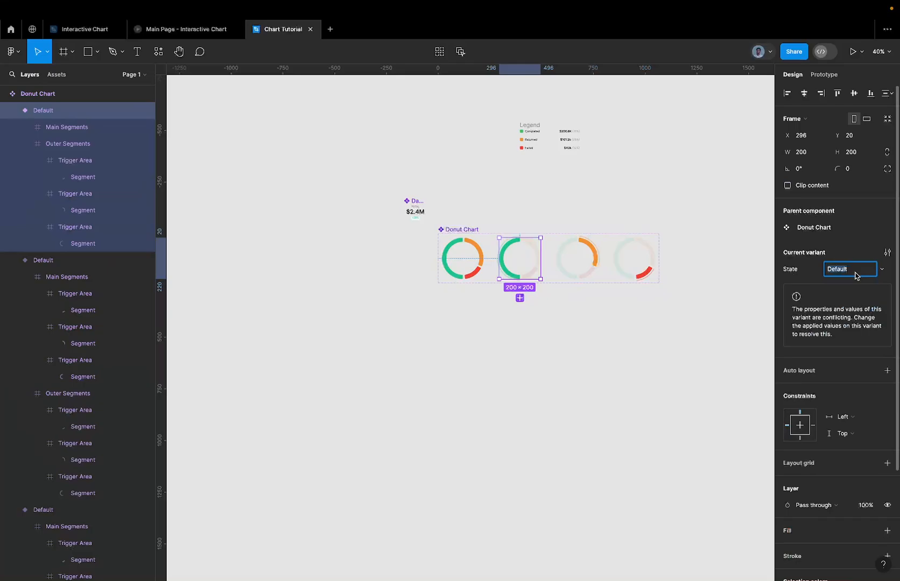
text(Completed)
key(Return)
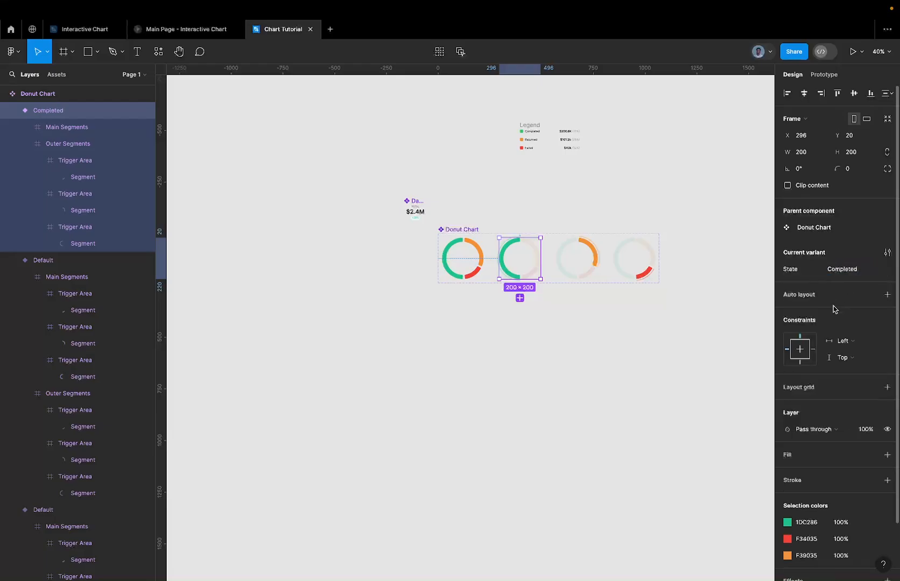
Set the State of the third Donut Chart variant, with the orange segment highlighted, to Returned
click(582, 253)
click(845, 273)
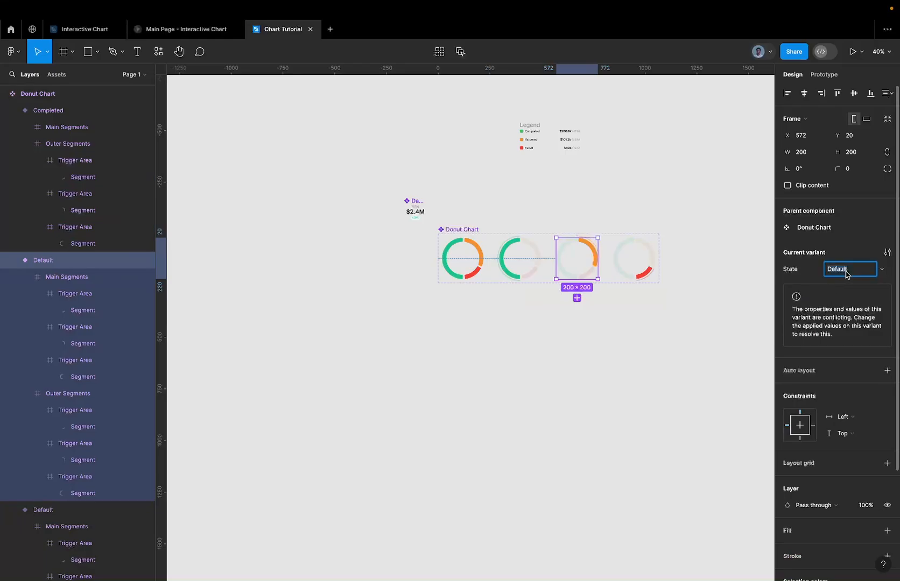
text(Ret)
text(urmned)
key(BackSpace)
text(ned)
key(Return)
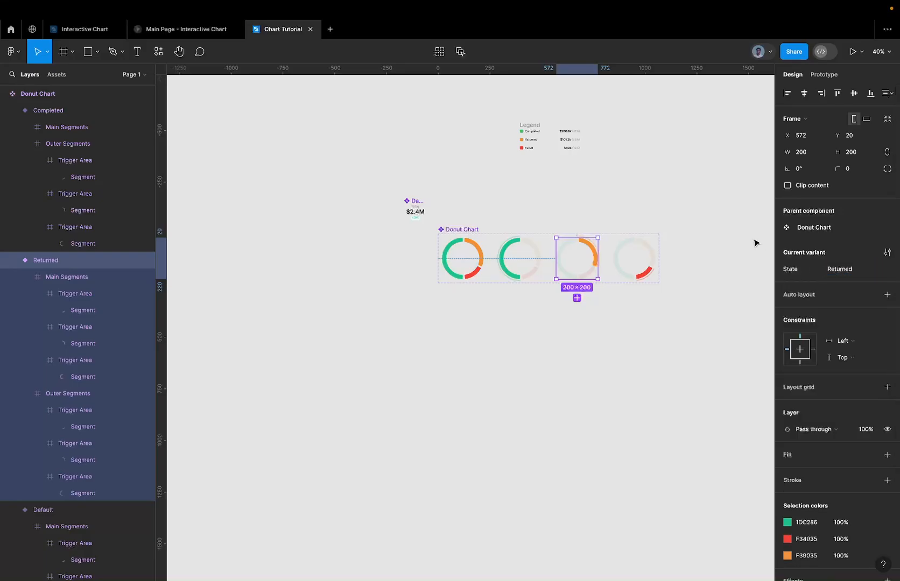
Set the State of the fourth Donut Chart variant, with the red segment highlighted, to Failed
scroll(697, 252, up, 2)
scroll(695, 251, up, 4)
click(528, 275)
click(852, 269)
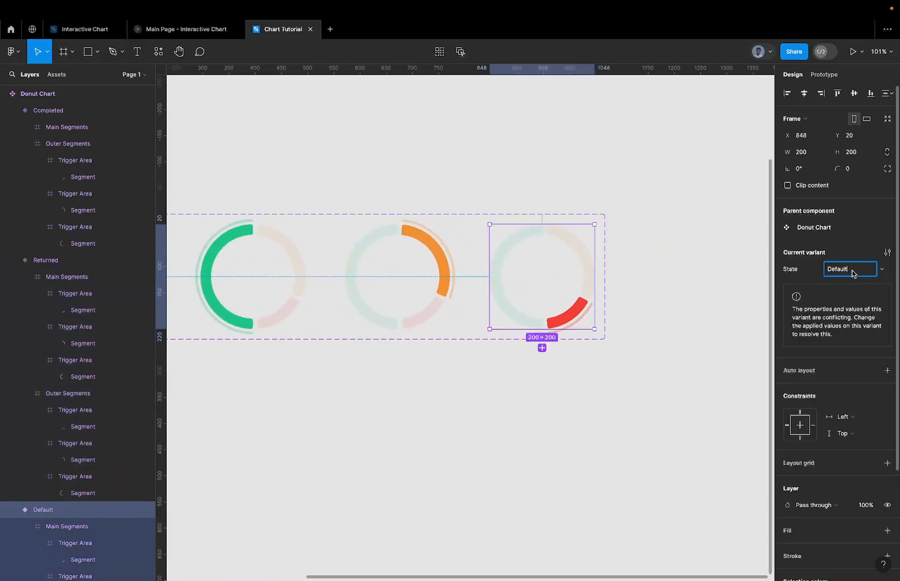
text(Failed)
key(Return)
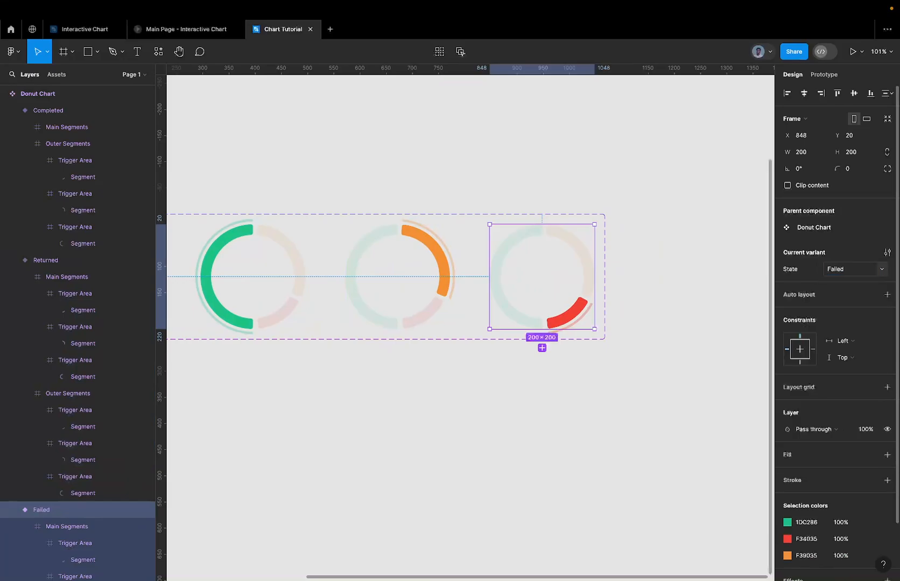
Move the Donut Chart component set down to about X 364, Y 826
scroll(566, 325, down, 1)
scroll(618, 304, down, 4)
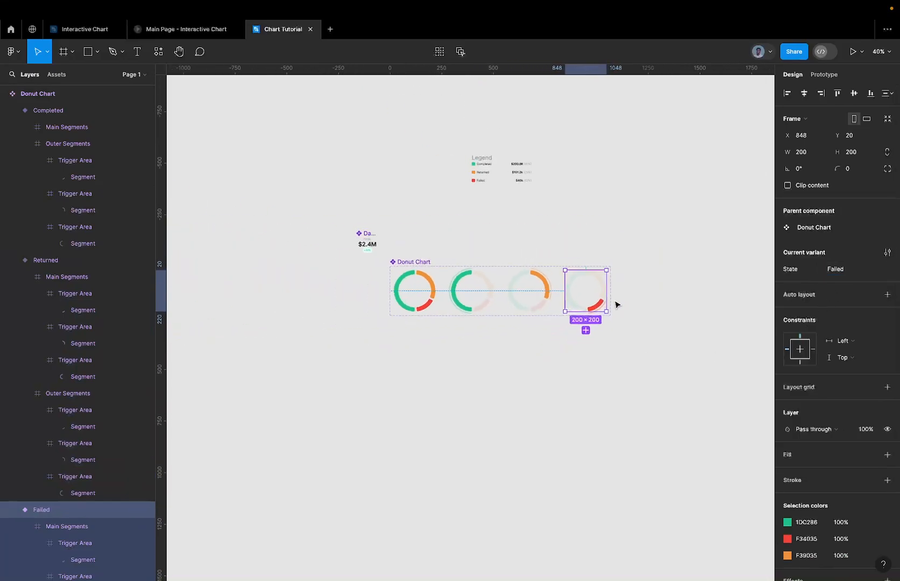
click(427, 265)
drag(427, 266, 428, 295)
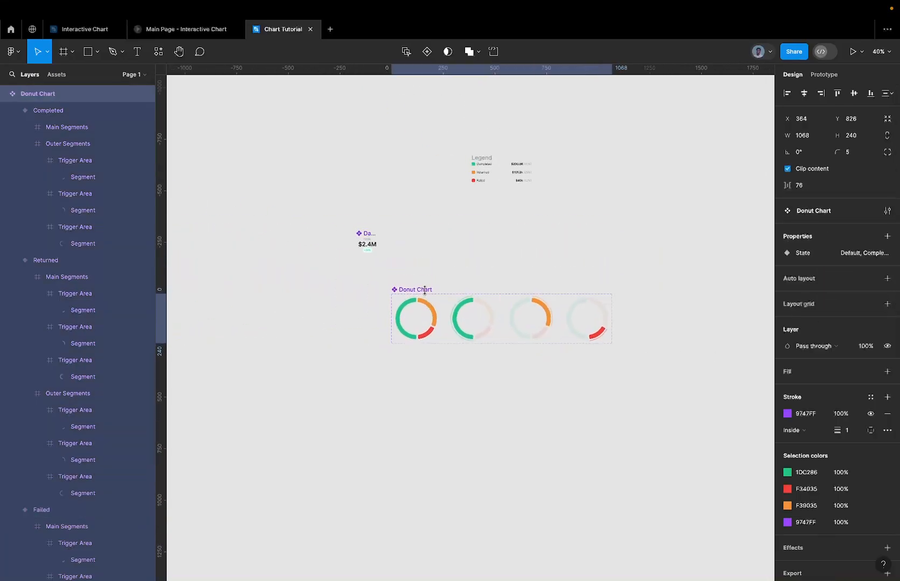
Duplicate the Legend frame three times in a row beside the original, at X 1096, 1420 and 1751, Y 187
scroll(452, 154, up, 3)
click(507, 165)
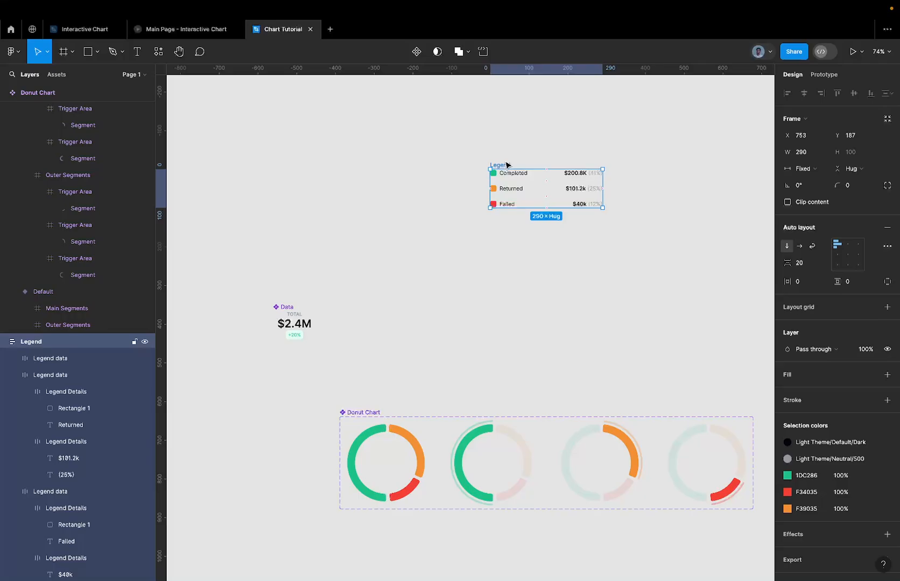
drag(505, 164, 639, 170)
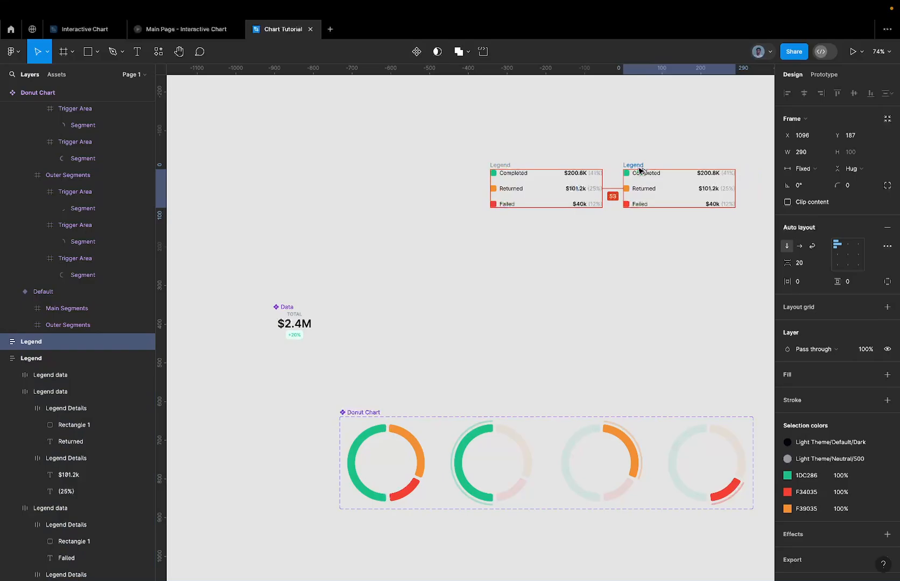
click(501, 165)
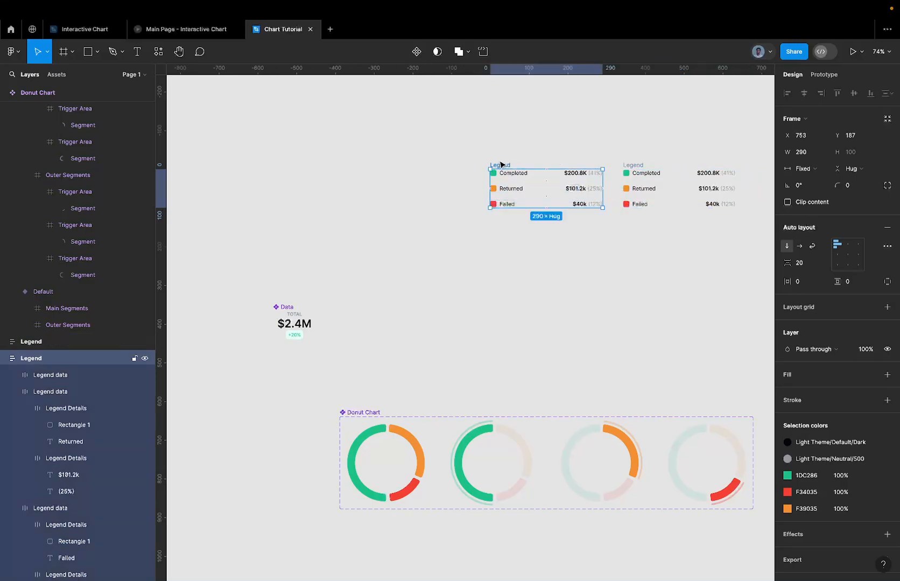
scroll(501, 165, right, 2)
drag(569, 172, 696, 177)
scroll(697, 176, right, 3)
scroll(697, 176, up, 1)
drag(579, 185, 703, 185)
Set the layer opacity of the Returned and Failed rows in the second Legend to 10%
double_click(504, 202)
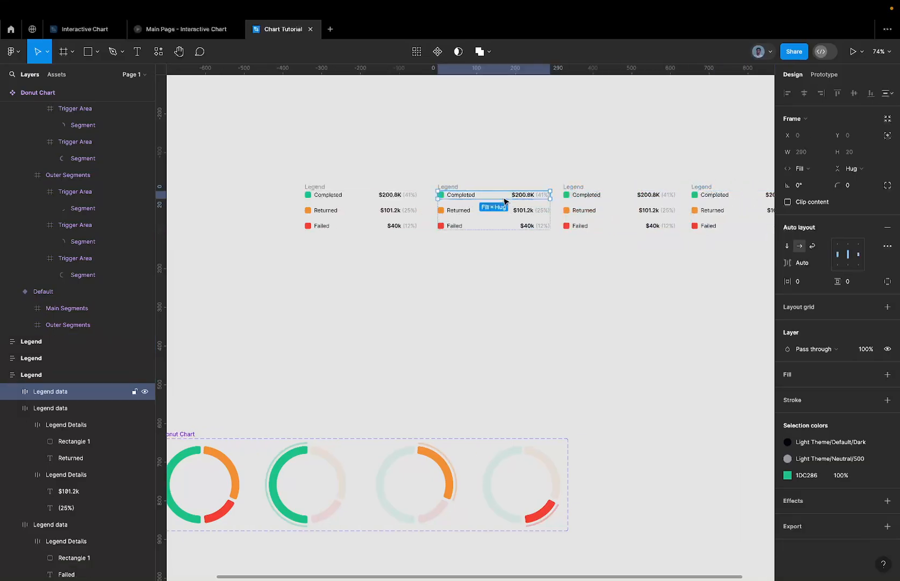
scroll(504, 202, up, 3)
click(492, 215)
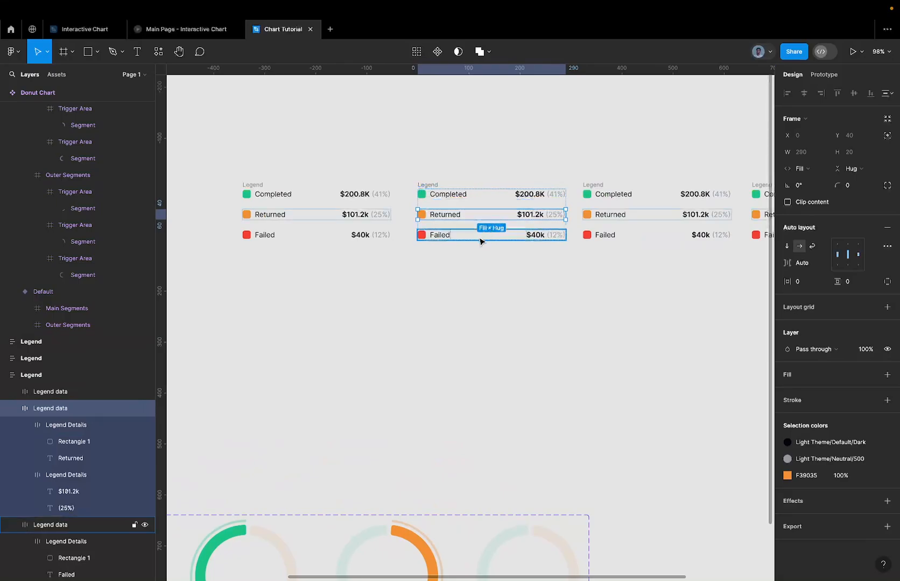
shift+click(478, 237)
key(0)
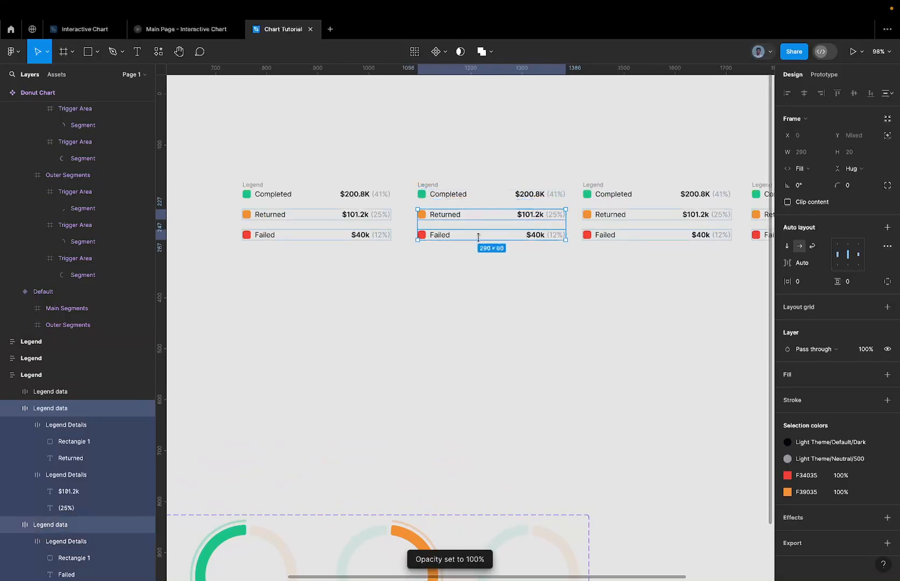
scroll(466, 209, up, 3)
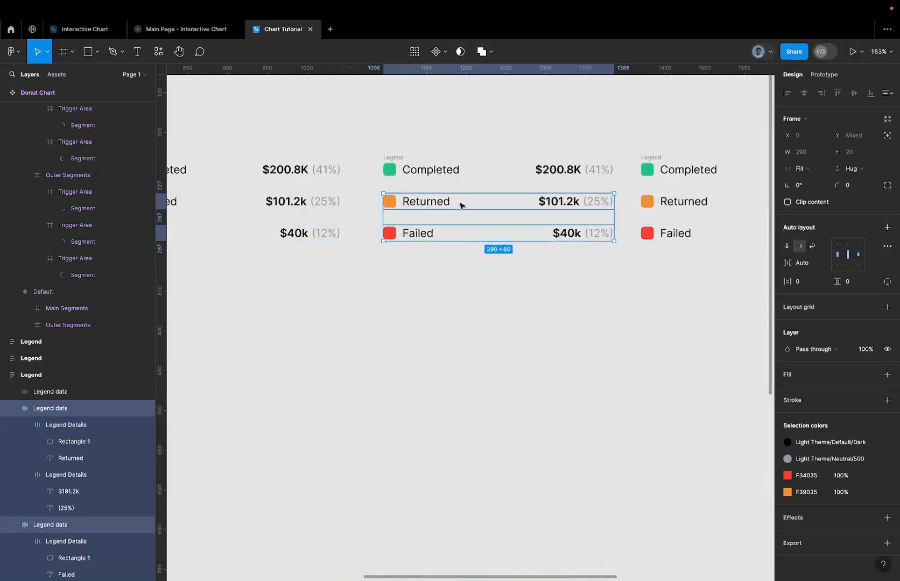
key(1)
Set the layer opacity of the Completed and Failed rows in the third Legend to 10%
scroll(460, 203, right, 5)
scroll(460, 203, up, 2)
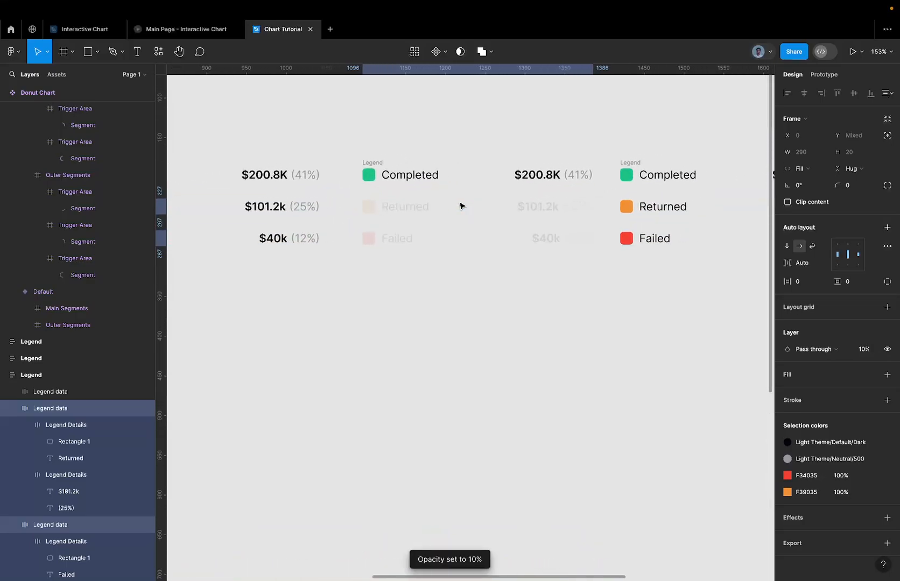
click(565, 212)
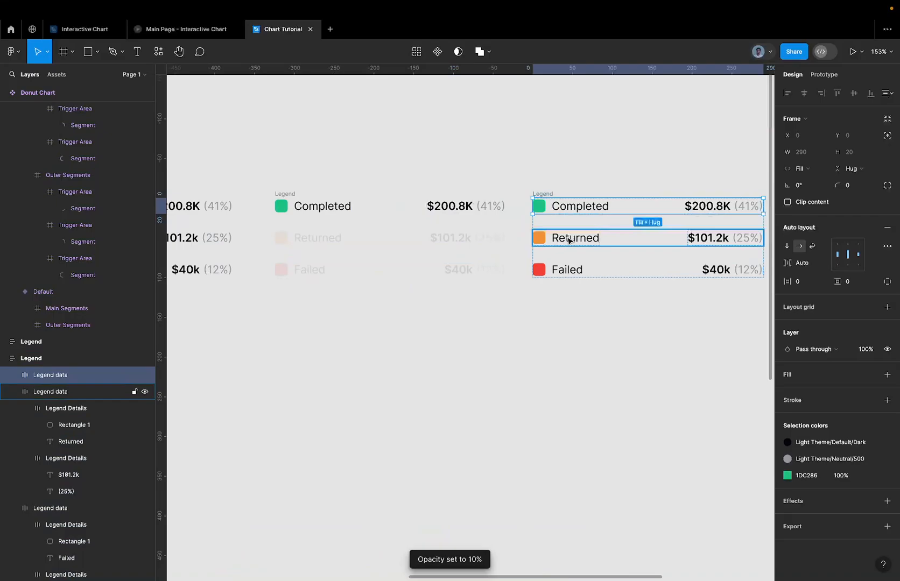
shift+click(566, 271)
key(1)
Set the layer opacity of the Completed and Returned rows in the fourth Legend to 10%
scroll(567, 270, right, 5)
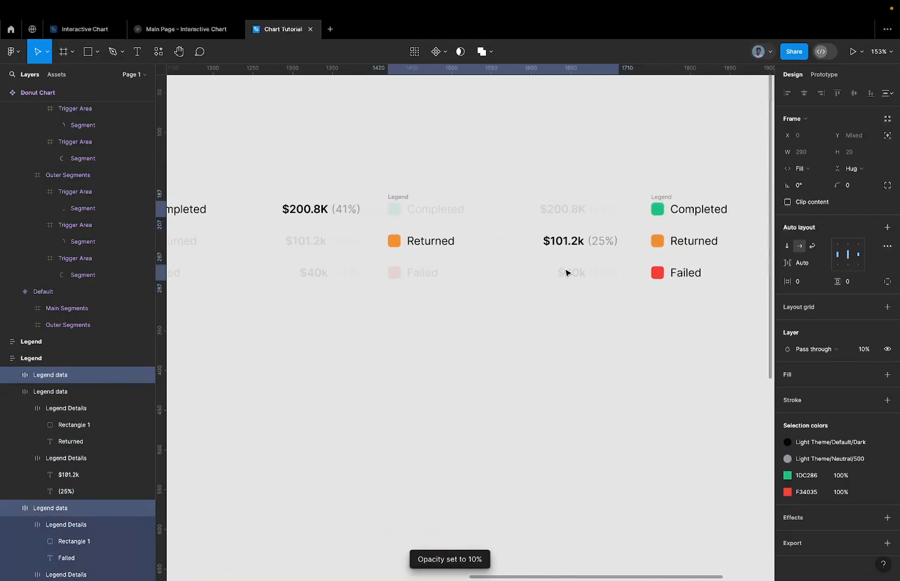
click(549, 249)
shift+click(558, 209)
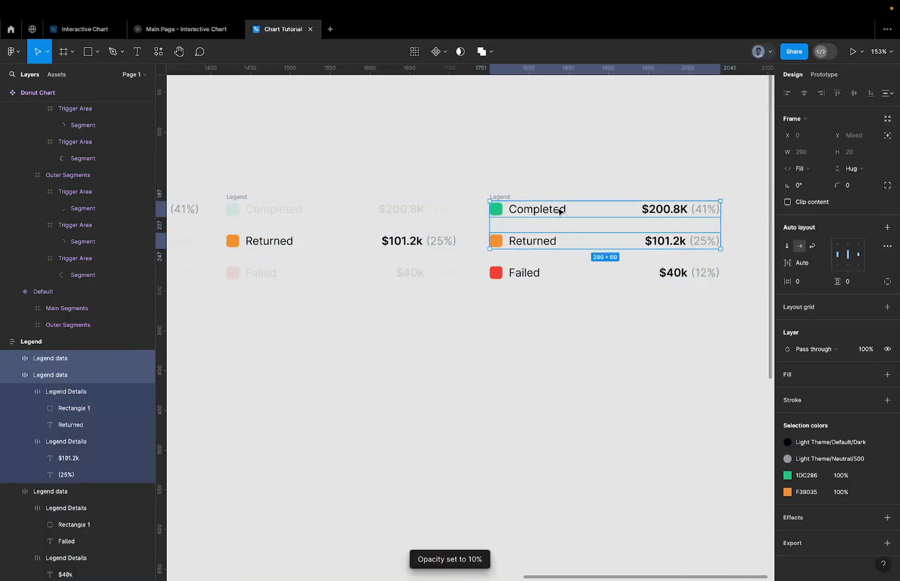
key(1)
Combine the four Legend frames into a single component set
scroll(558, 211, down, 5)
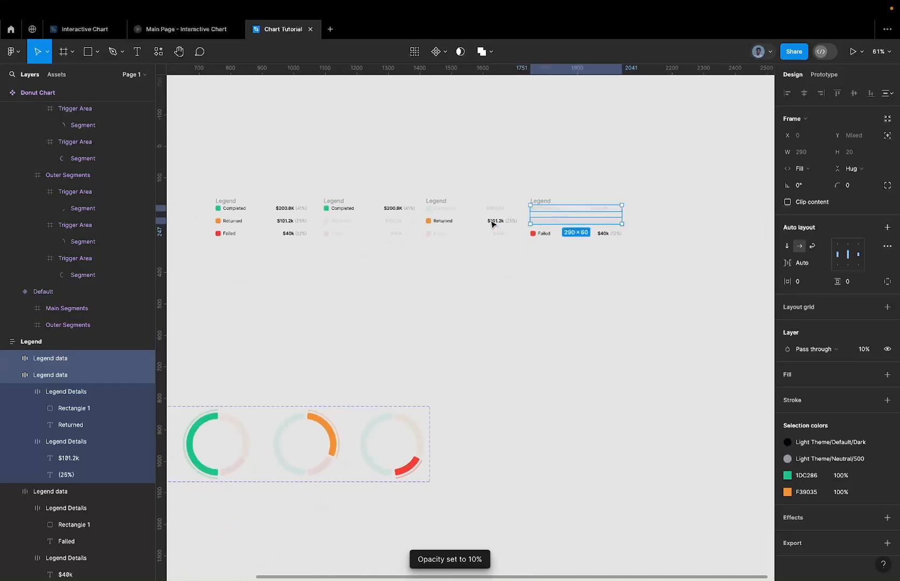
scroll(357, 214, left, 3)
click(300, 173)
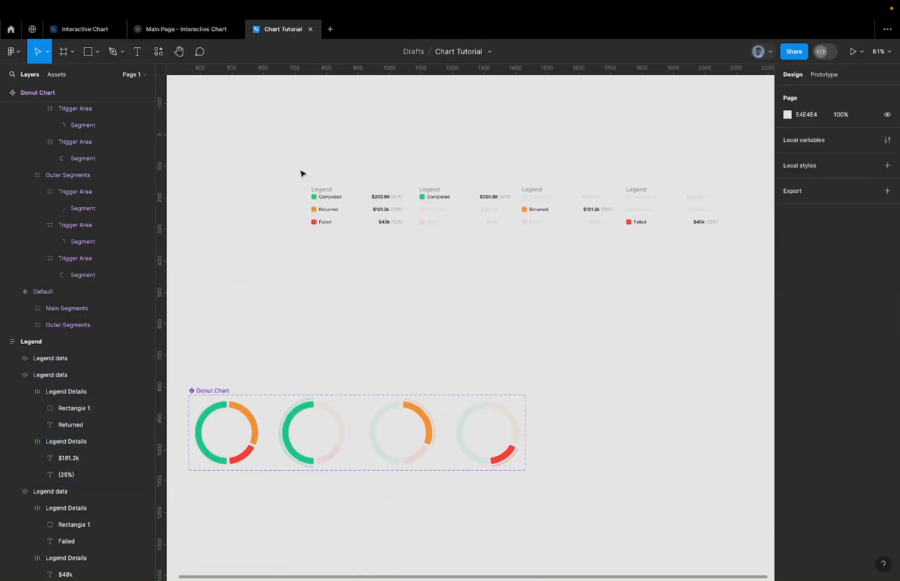
drag(301, 173, 727, 248)
click(435, 51)
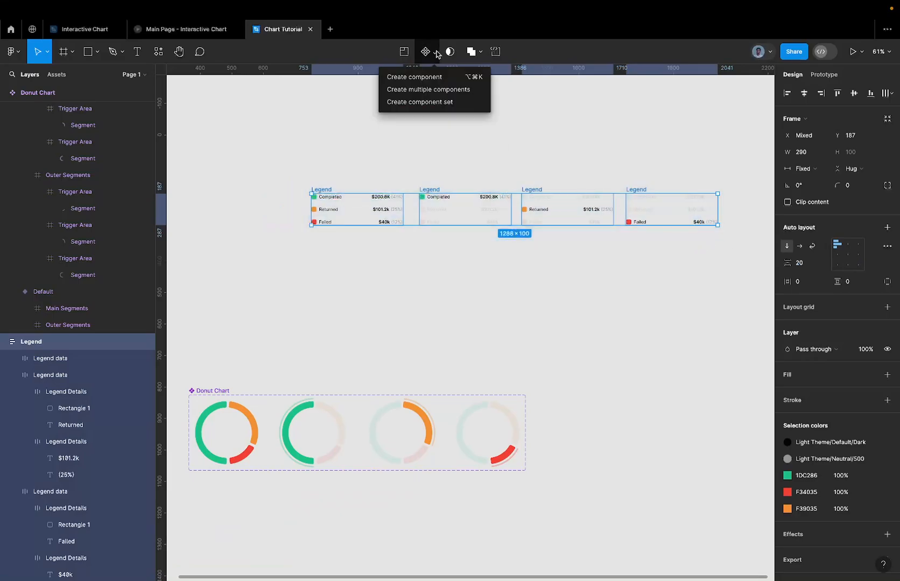
click(436, 102)
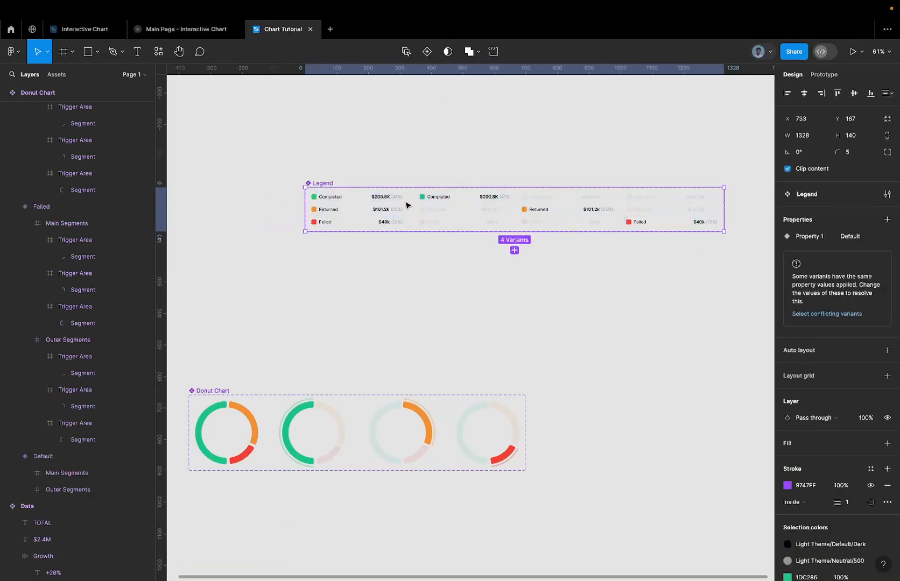
Set Property 1 of the Legend variant that highlights the Completed row to Completed
click(353, 205)
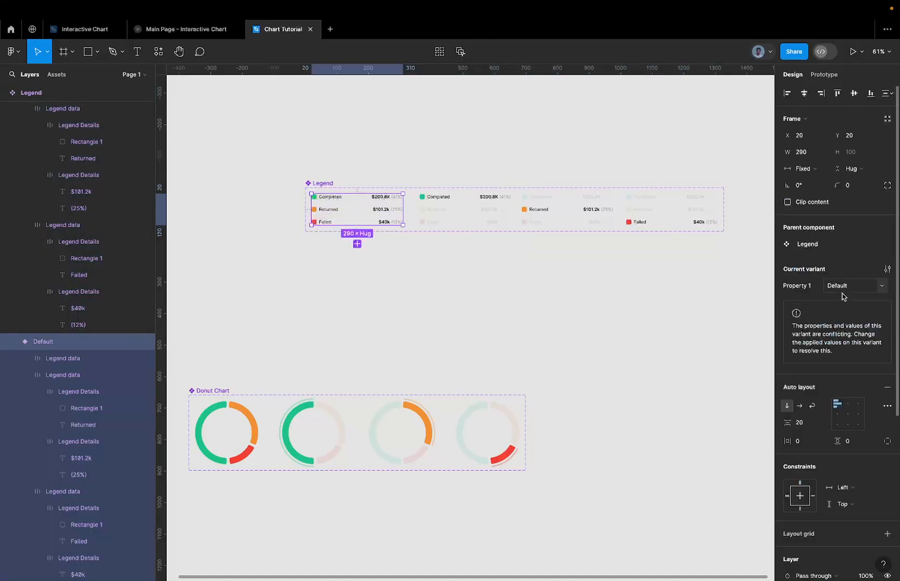
click(431, 211)
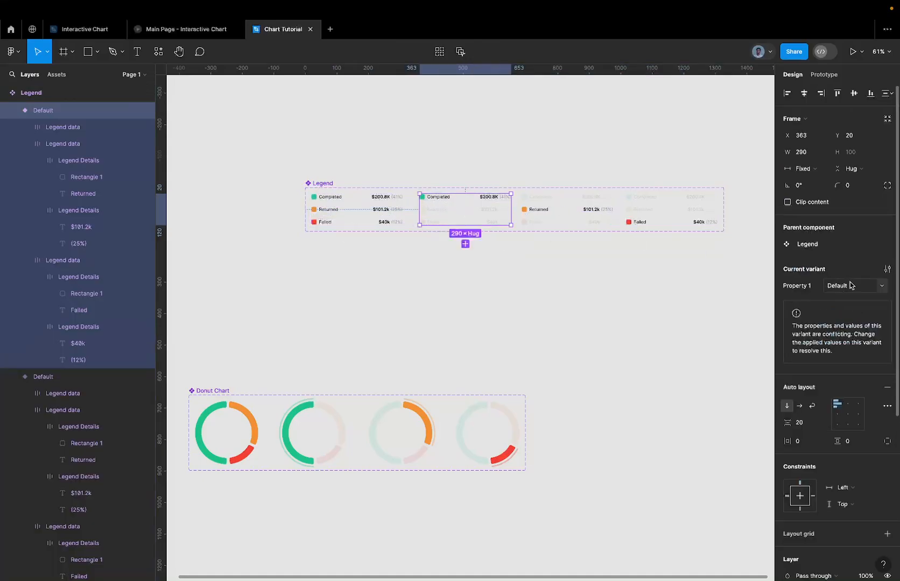
click(849, 285)
text(Completed)
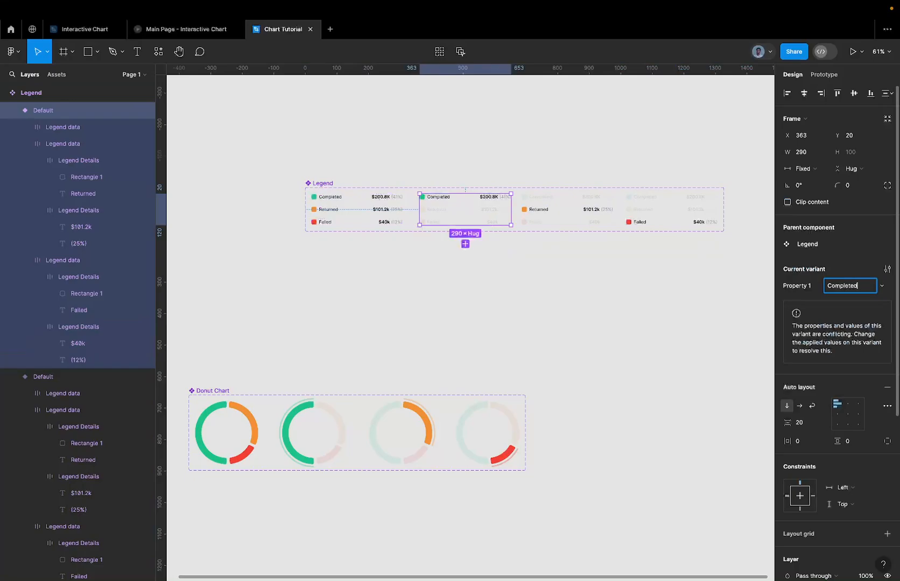
key(Return)
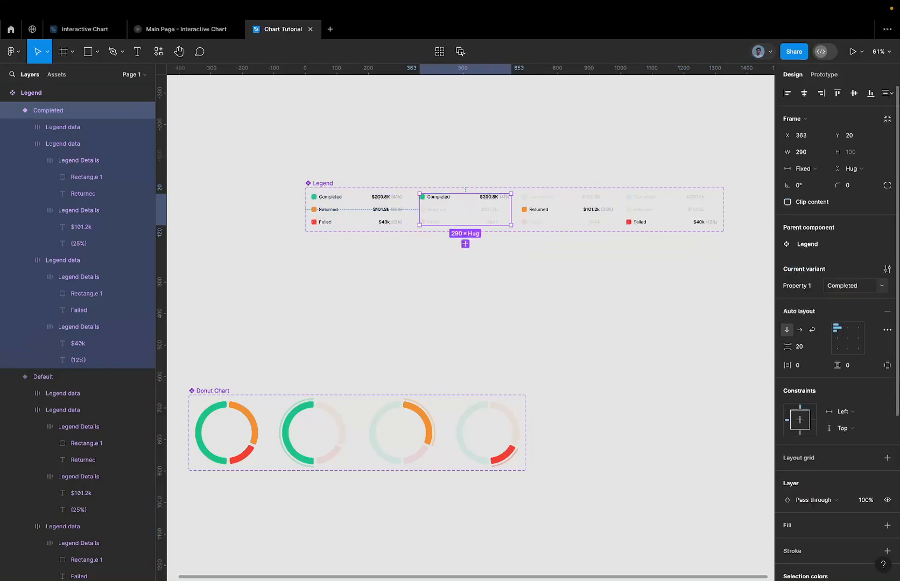
Set Property 1 of the Legend variant that highlights the Returned row to Returned
click(541, 202)
click(843, 289)
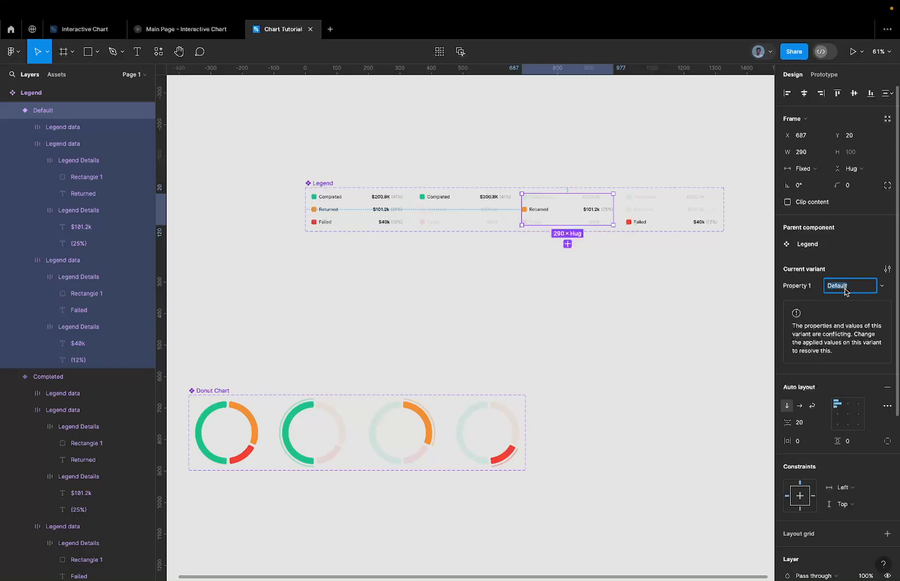
text(Returen)
key(Return)
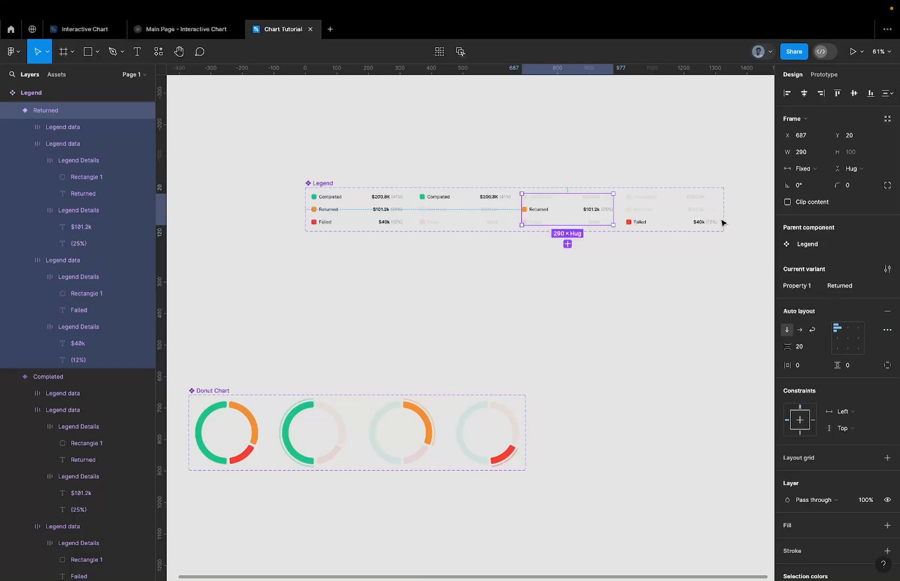
key(Escape)
Set Property 1 of the Legend variant that highlights the Failed row to Failed
click(704, 217)
click(838, 286)
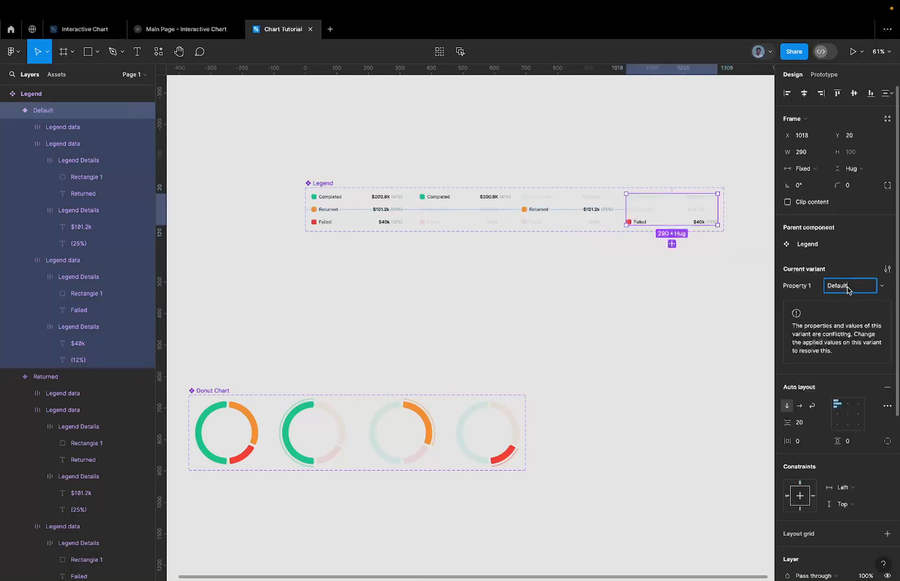
text(Failed)
key(Return)
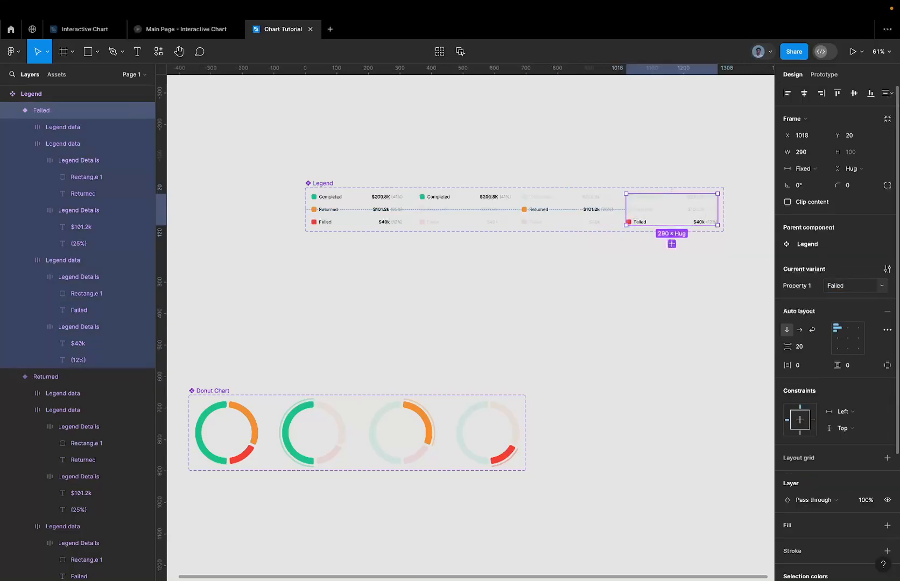
Move the Legend component set to just below the Donut Chart component set
scroll(588, 254, down, 5)
scroll(588, 253, up, 3)
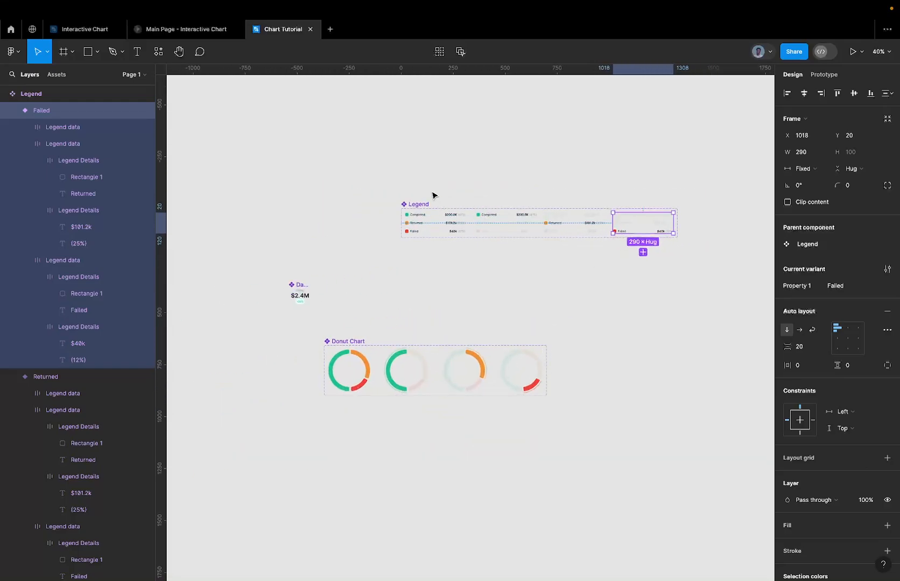
drag(424, 205, 347, 410)
Try to wrap the $2.4M text of the Data component in a plain frame
scroll(280, 237, up, 4)
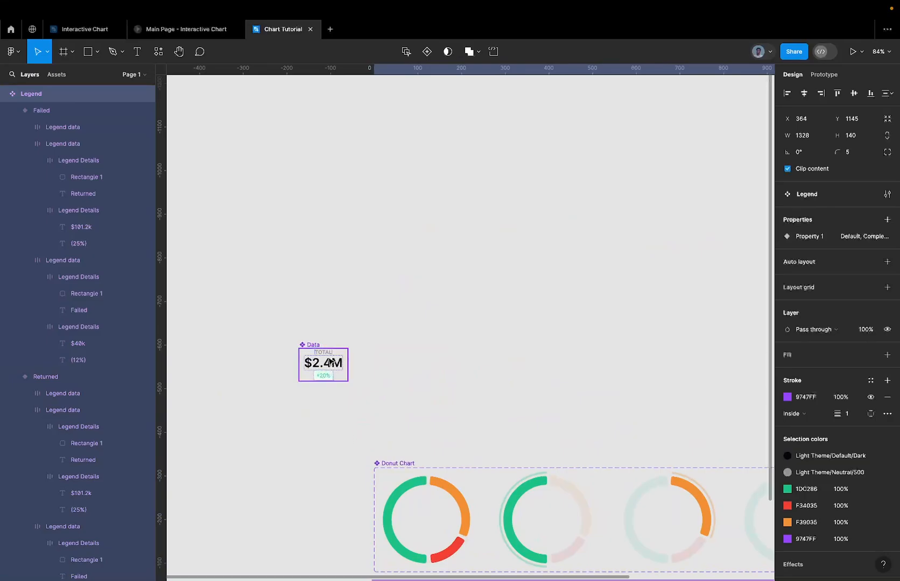
click(314, 346)
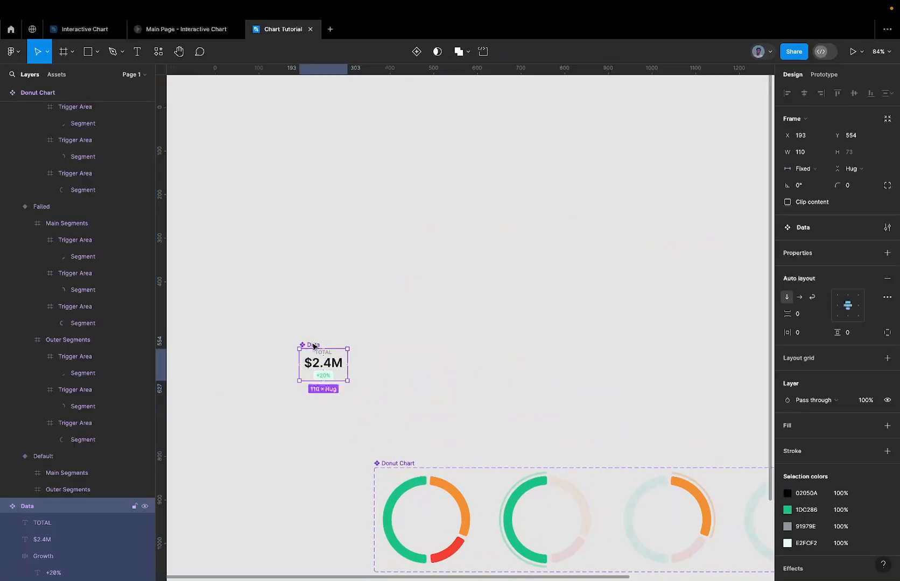
scroll(322, 370, up, 2)
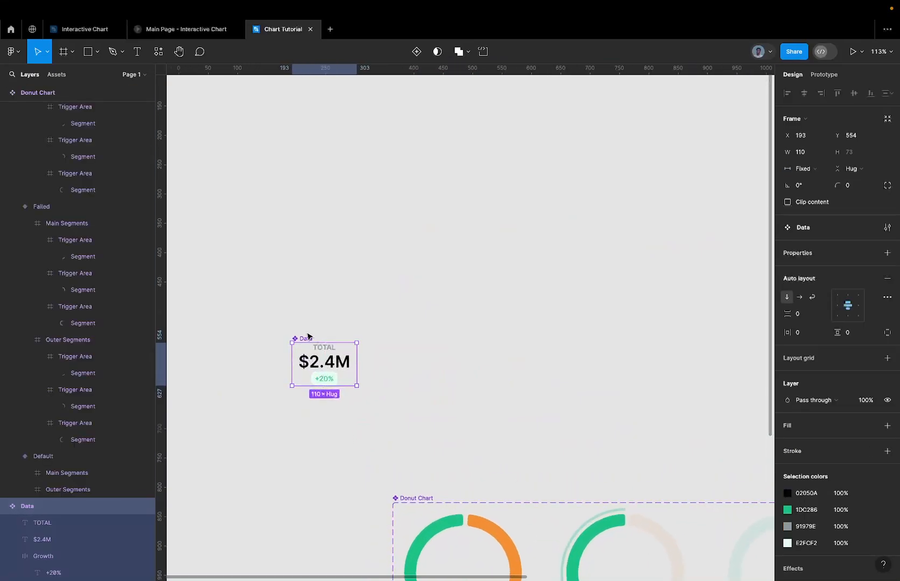
scroll(308, 338, up, 3)
click(332, 375)
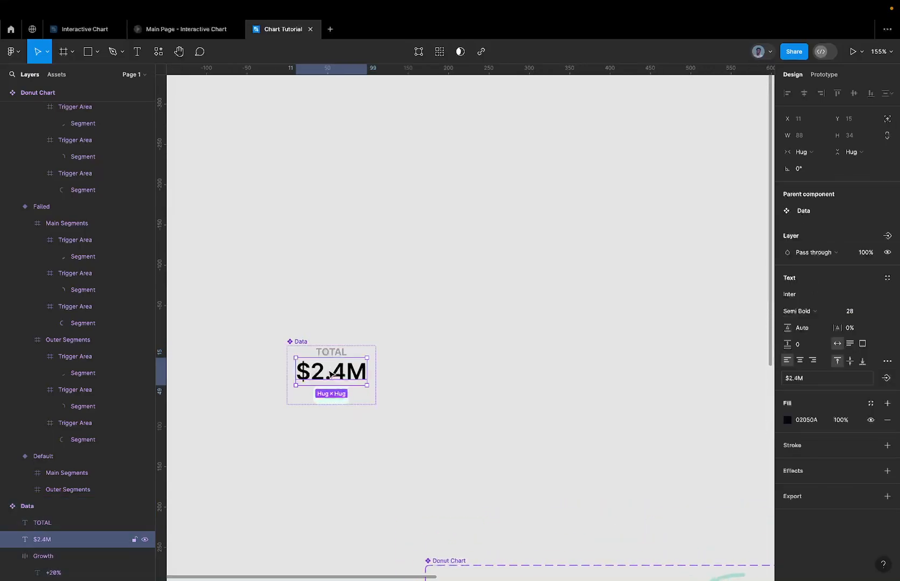
scroll(332, 375, left, 3)
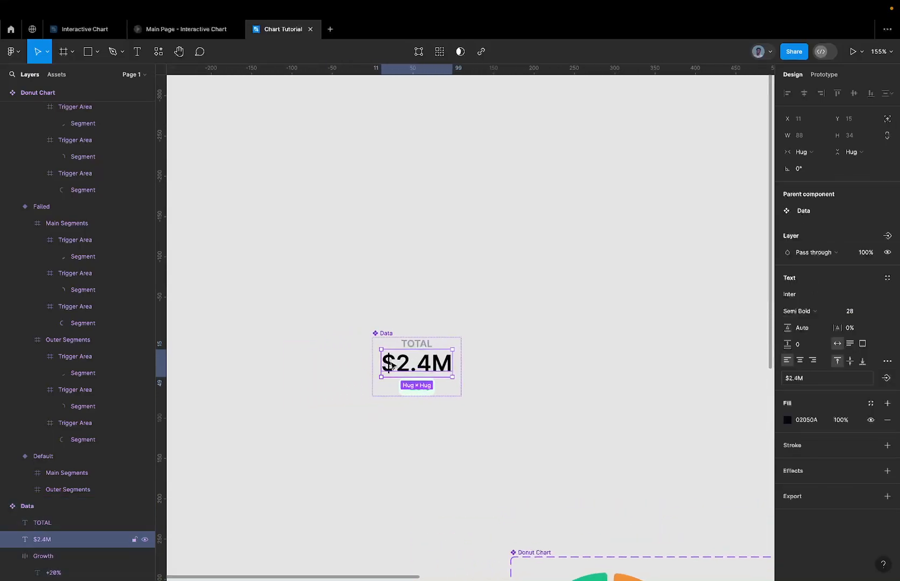
click(425, 345)
click(422, 360)
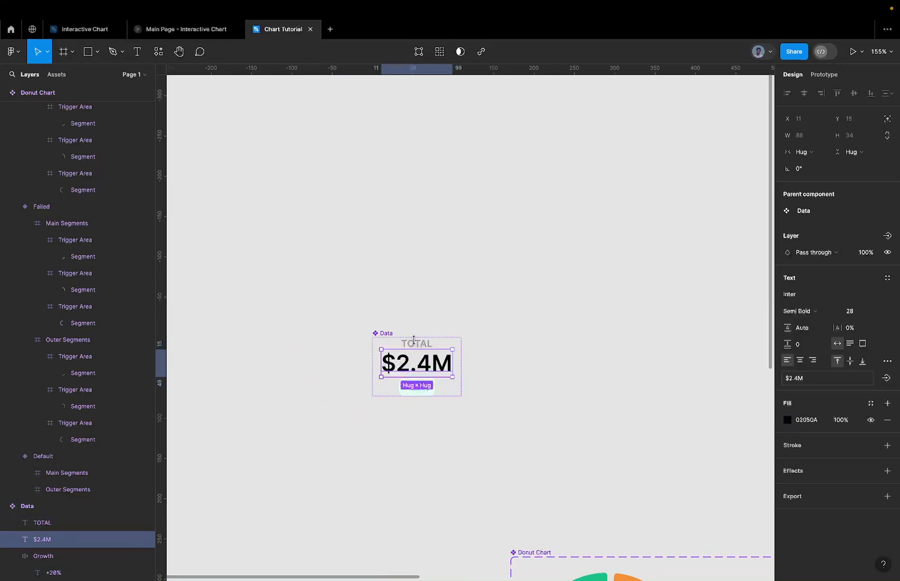
right_click(409, 370)
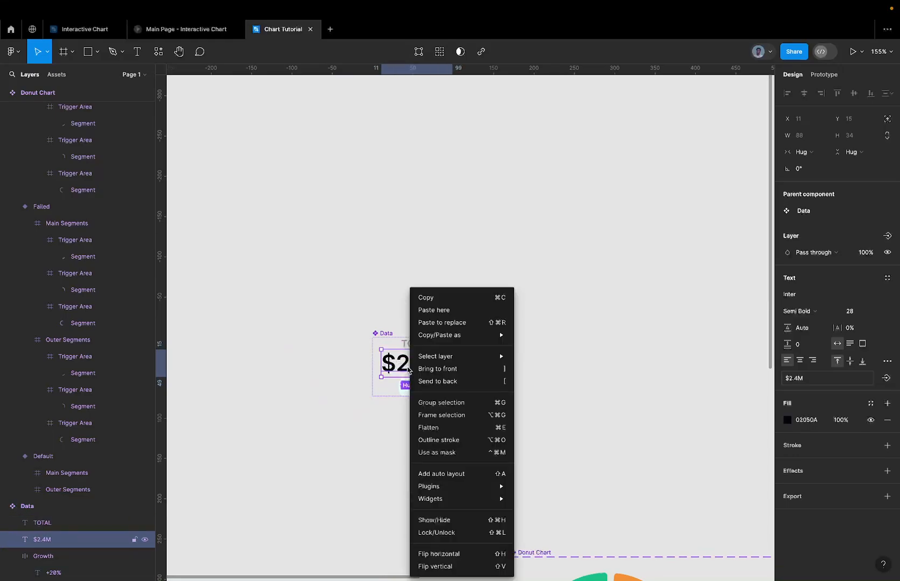
click(446, 415)
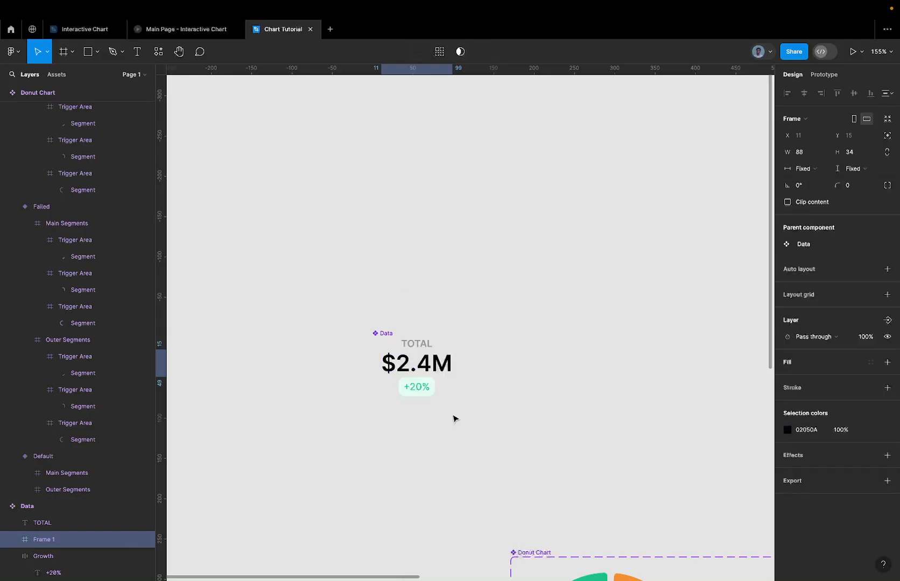
key(ctrl+z)
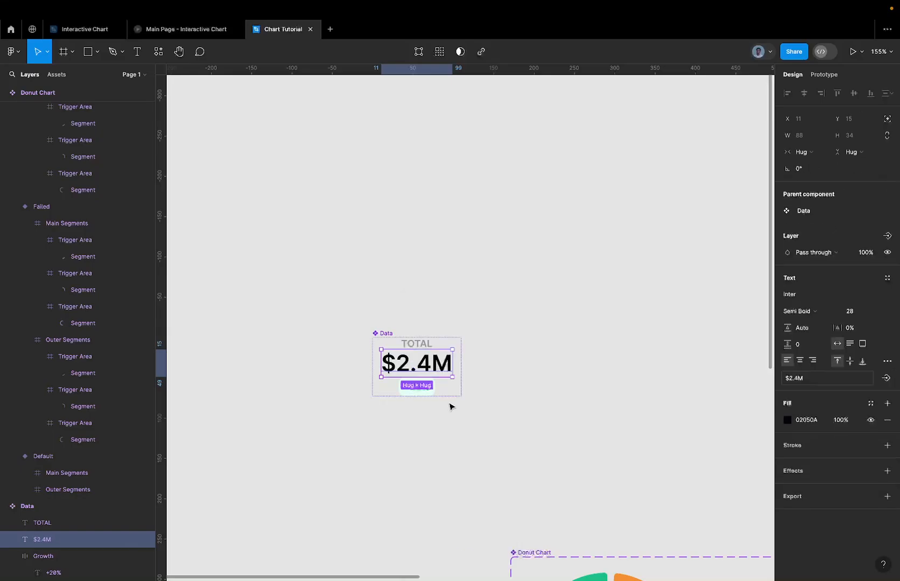
Wrap the Data component's $2.4M text in an auto layout frame with fixed height and fill-container width
right_click(430, 371)
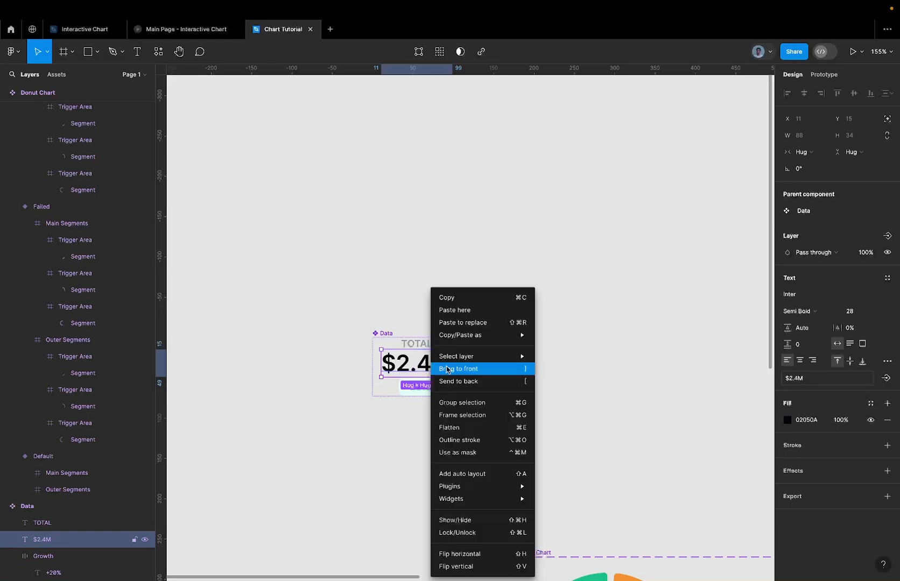
click(407, 369)
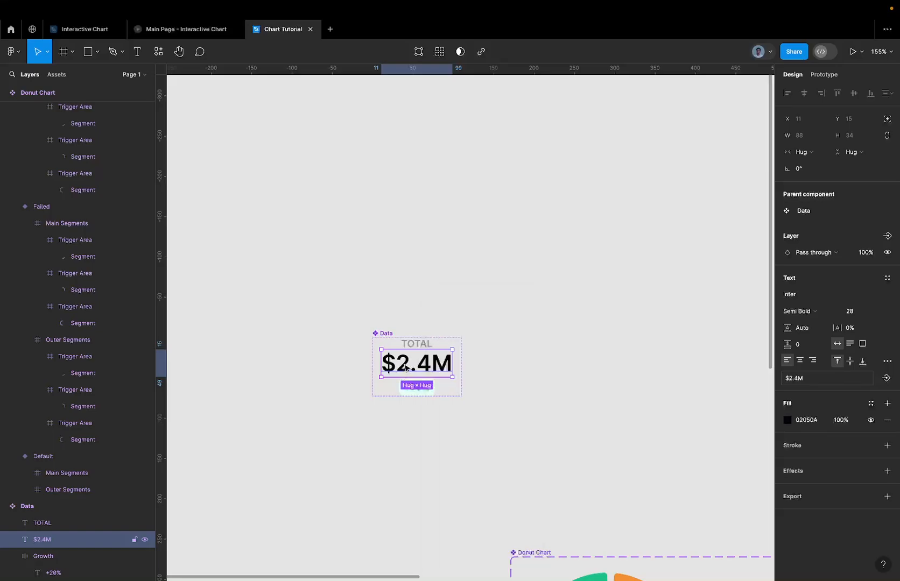
right_click(406, 368)
key(Escape)
key(shift+a)
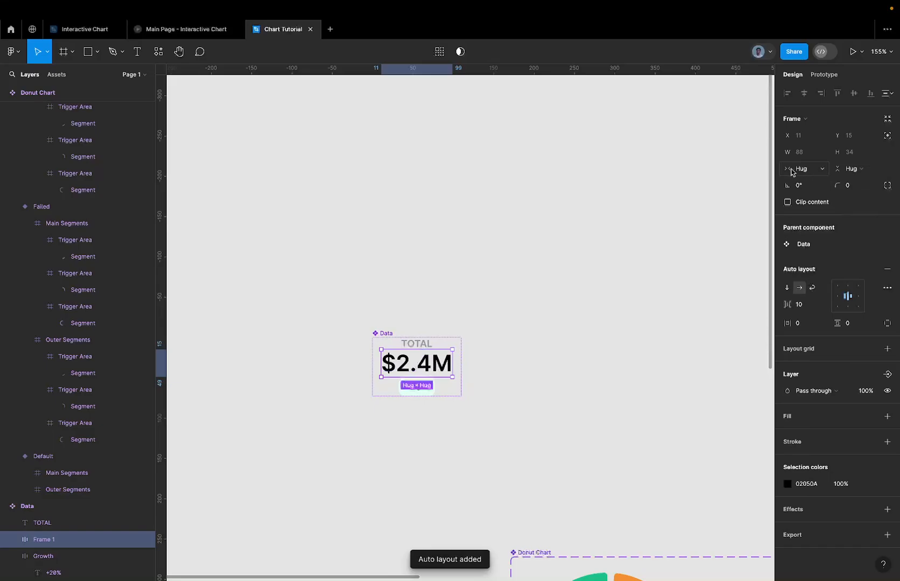
click(858, 169)
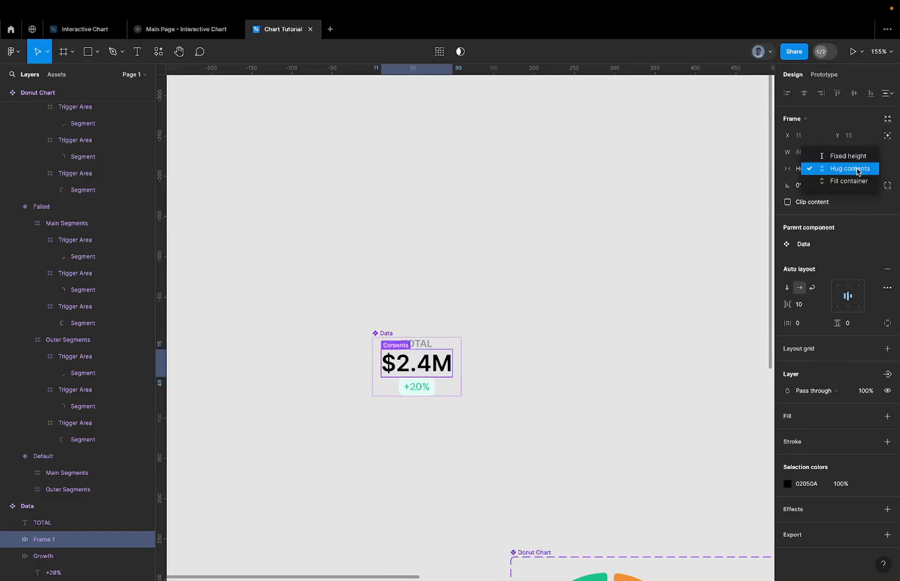
click(853, 157)
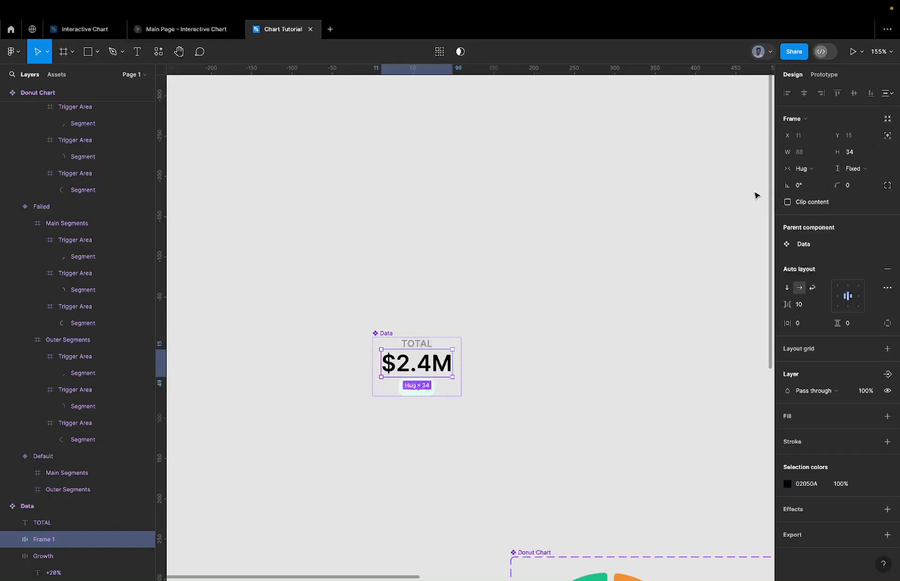
click(801, 169)
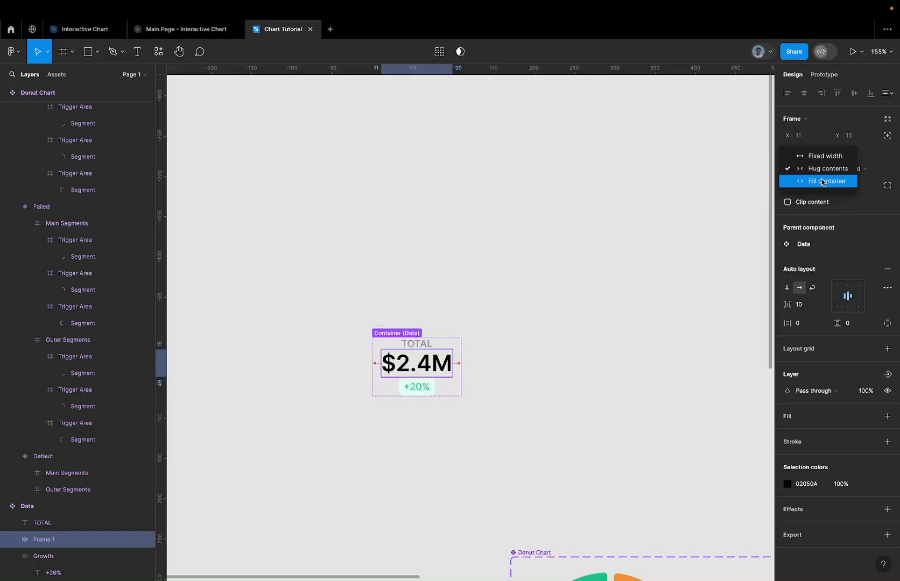
click(822, 182)
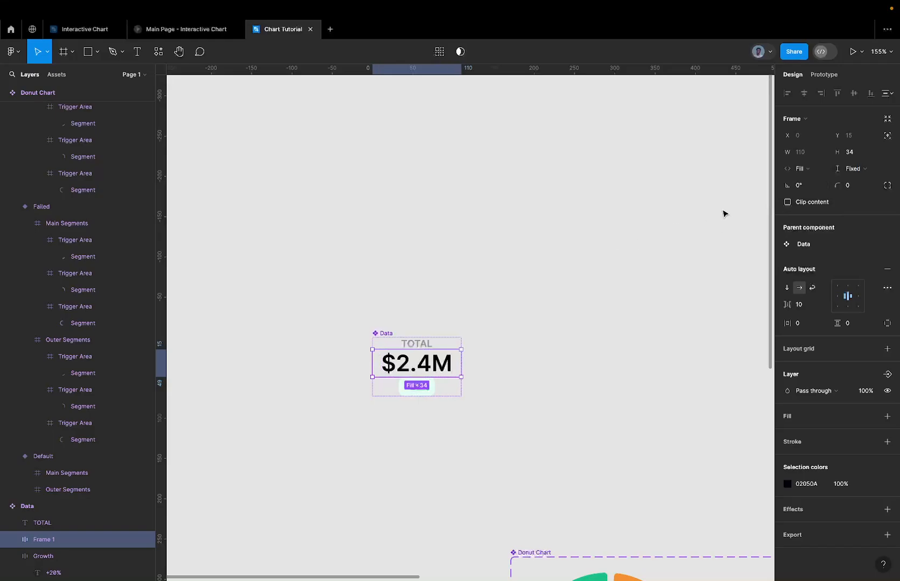
Try to duplicate the Data component beside the original
click(409, 345)
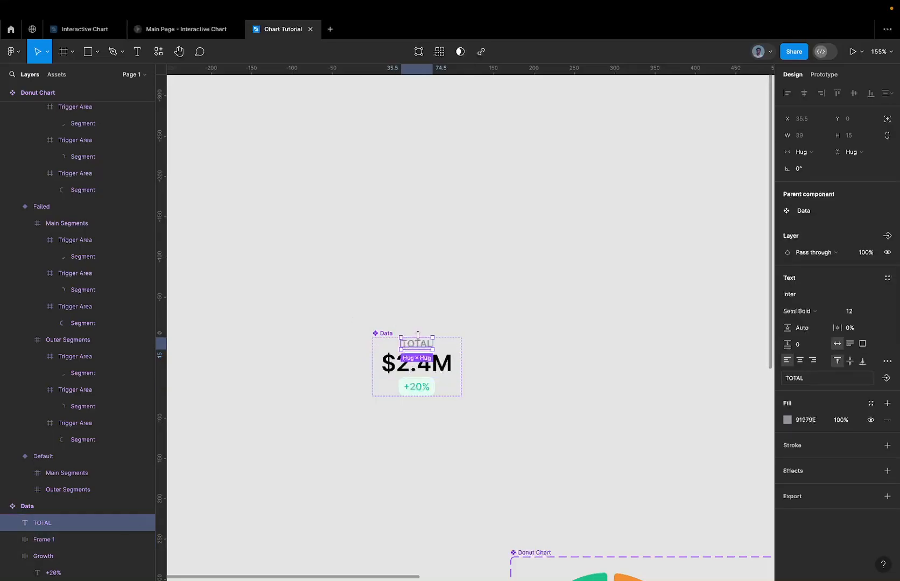
click(407, 384)
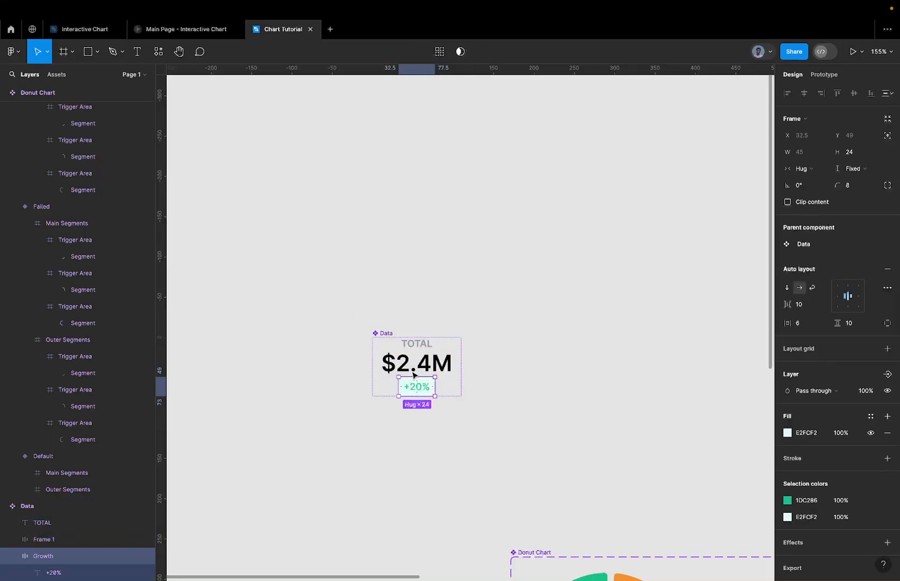
click(383, 333)
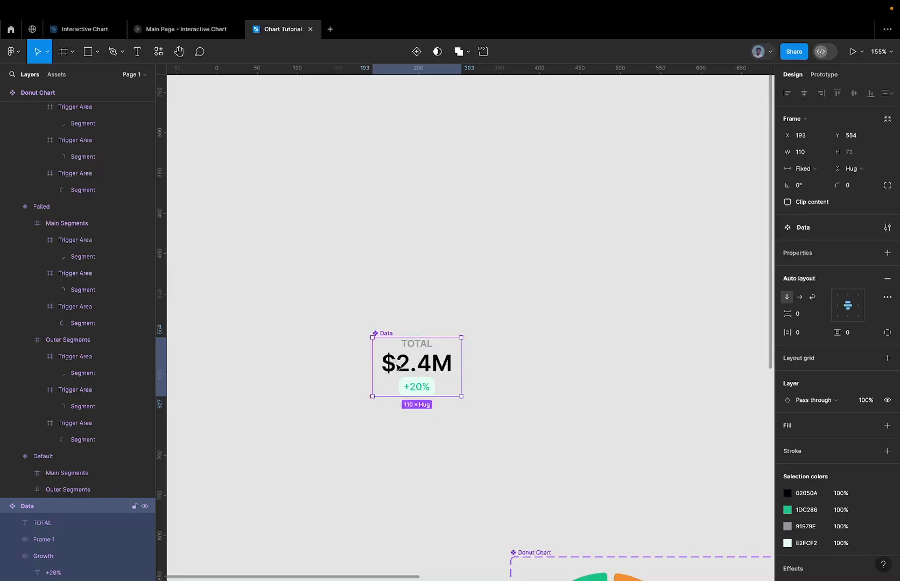
drag(389, 333, 509, 338)
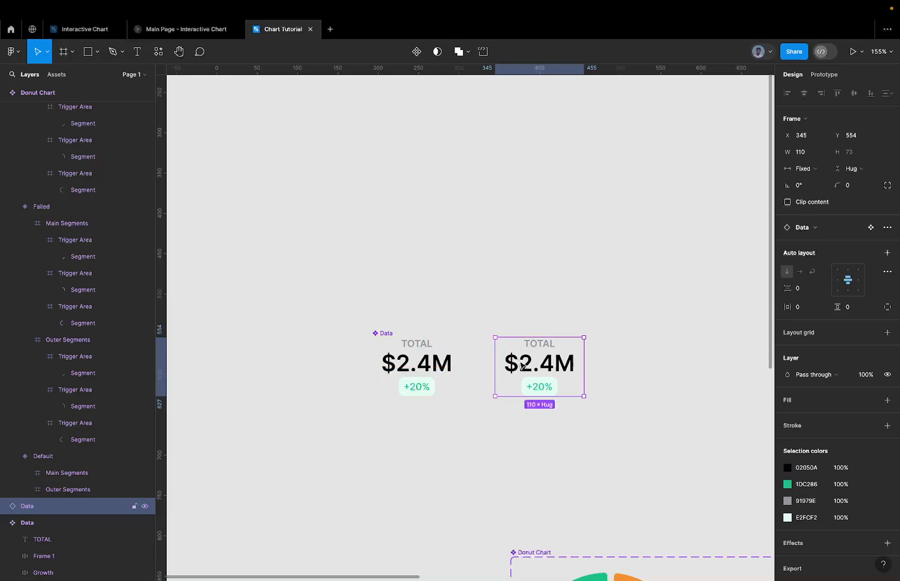
click(389, 334)
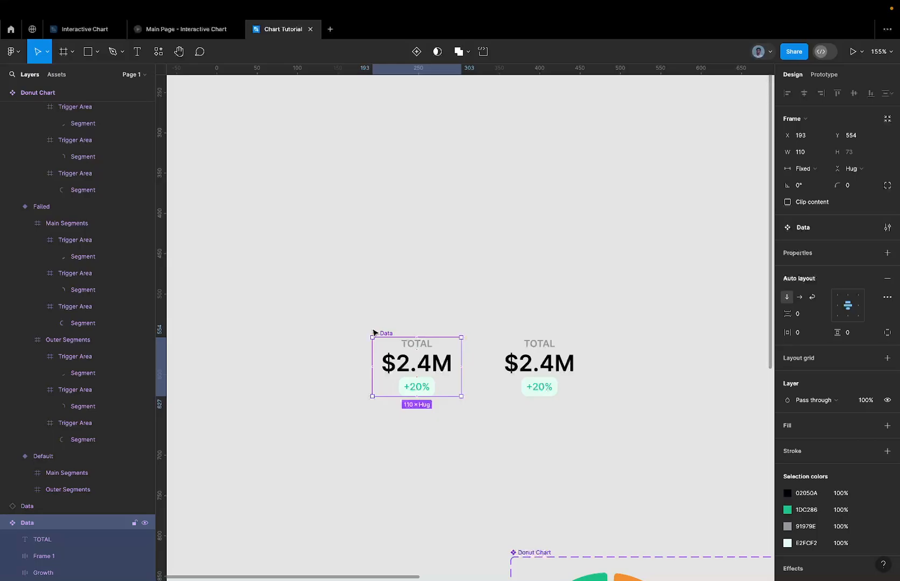
key(super+z)
key(super+z)
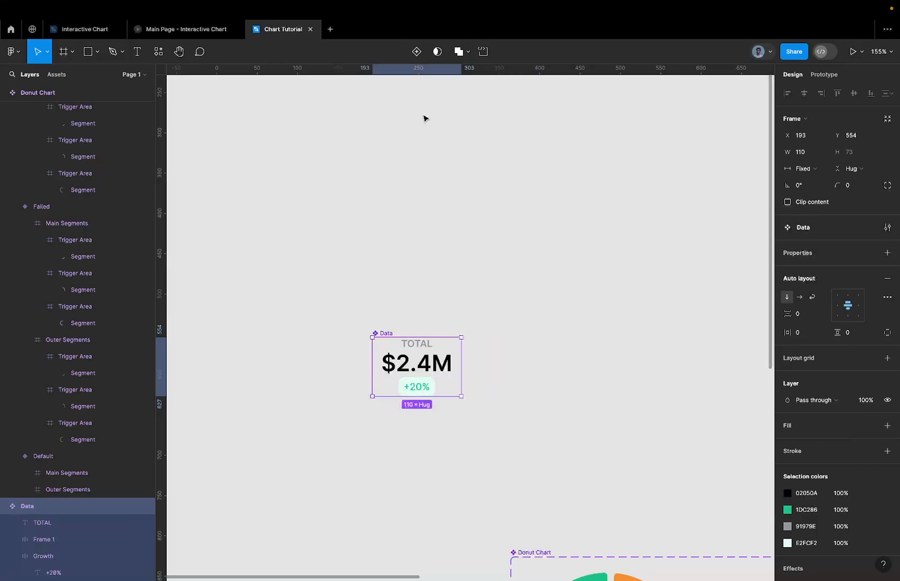
Add a second variant to the Data component and select the whole Data component set
click(417, 52)
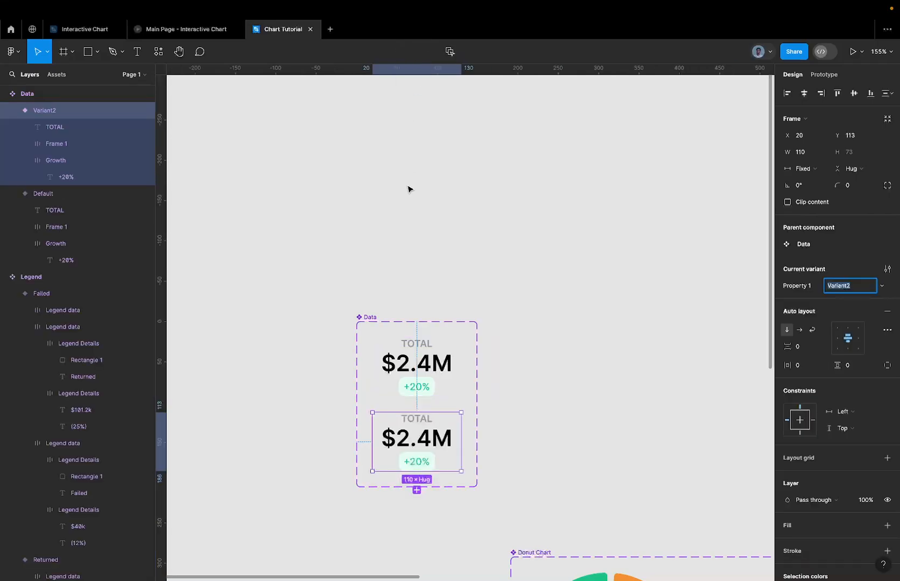
scroll(409, 189, down, 5)
scroll(410, 189, right, 3)
click(307, 188)
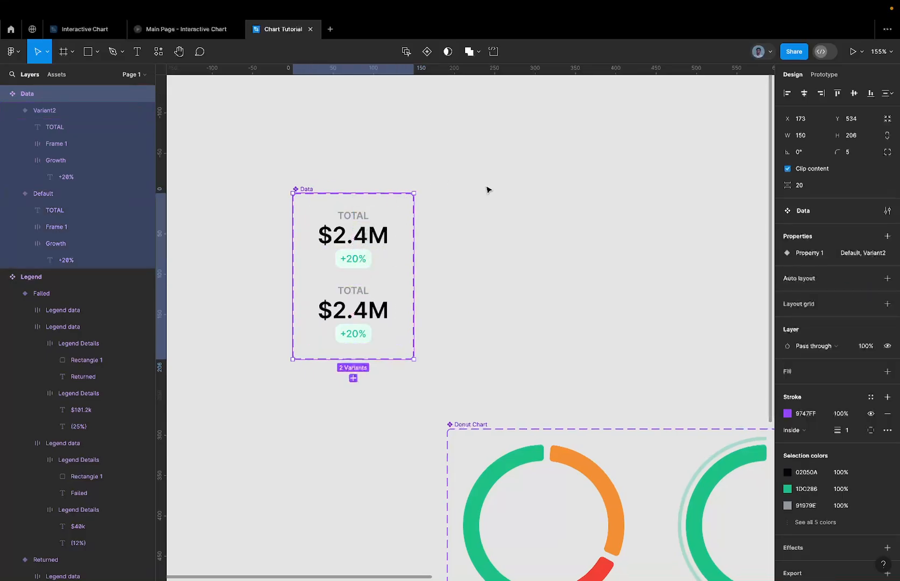
Give the Data component set a horizontal auto layout and change the second variant's label to COMPLETED
key(shift+a)
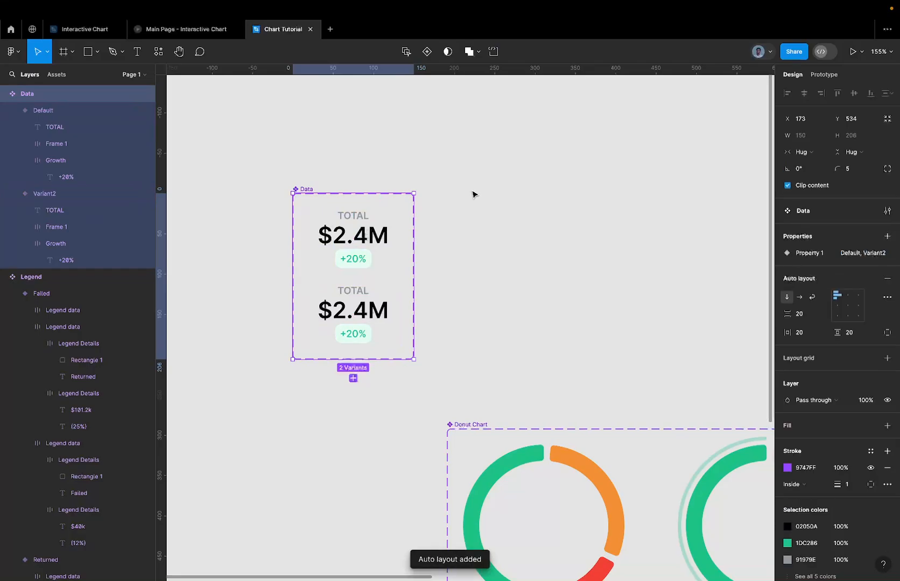
click(799, 296)
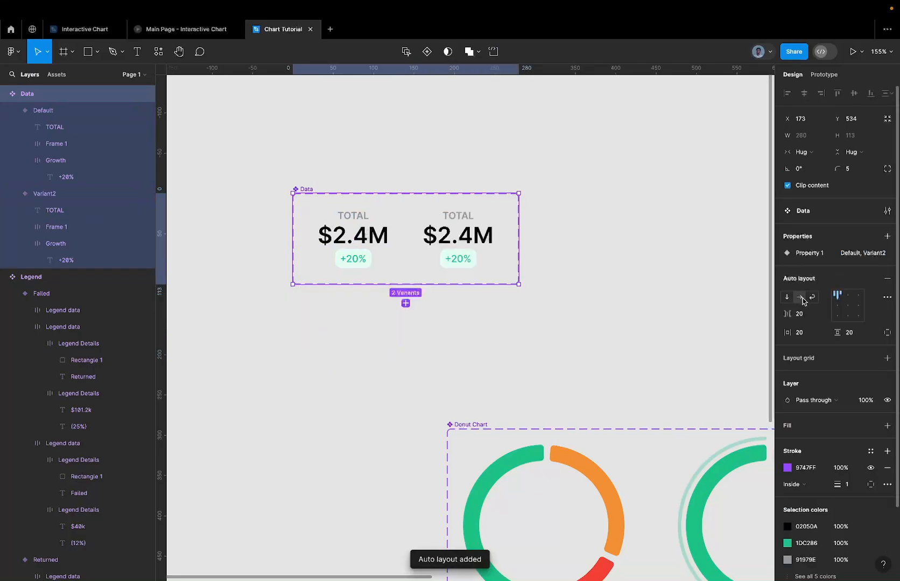
ctrl+scroll(458, 220, up, 2)
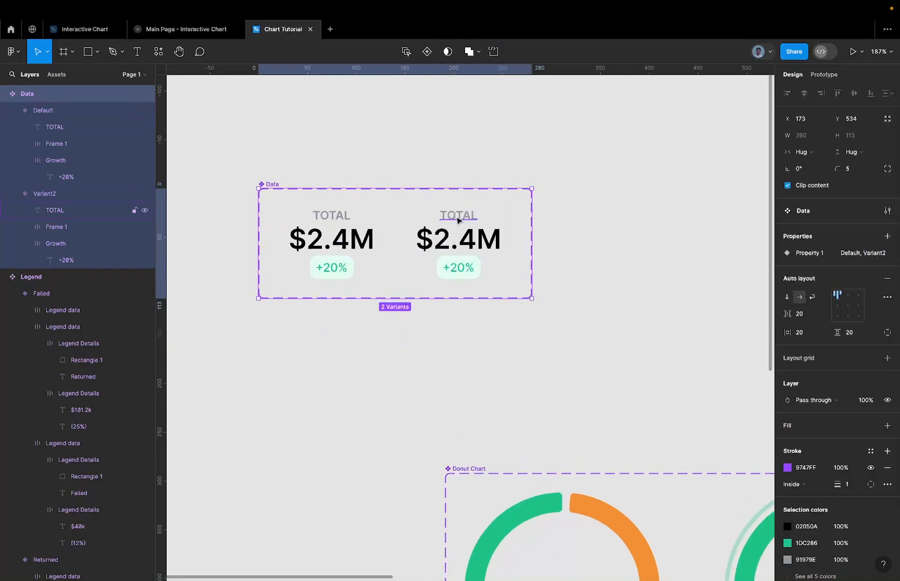
double_click(455, 217)
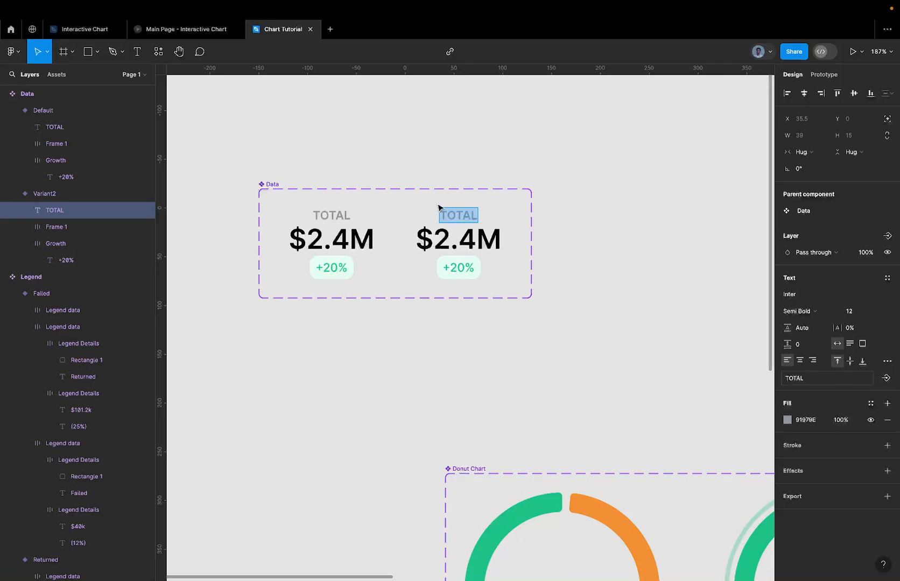
text(COm)
key(BackSpace)
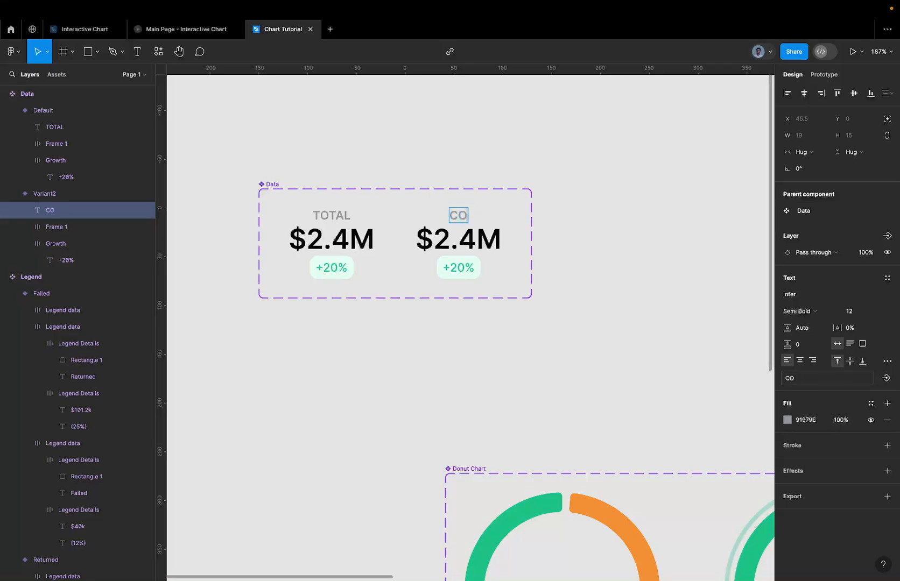
text(MPLETED)
key(Escape)
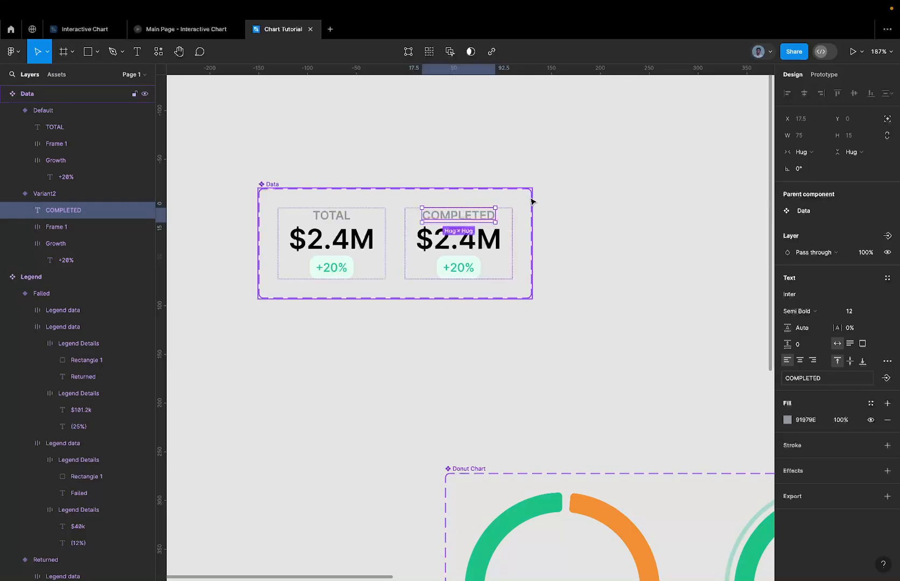
double_click(481, 250)
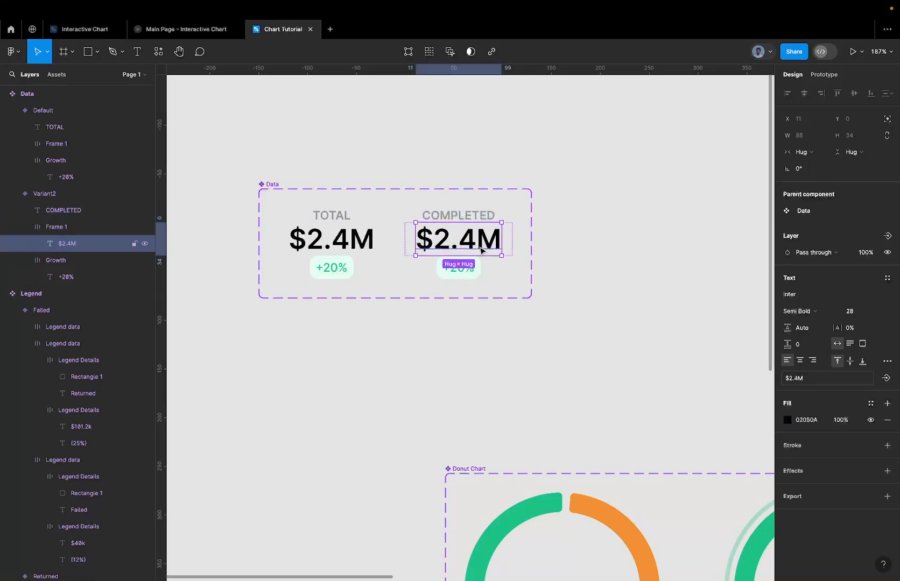
click(503, 208)
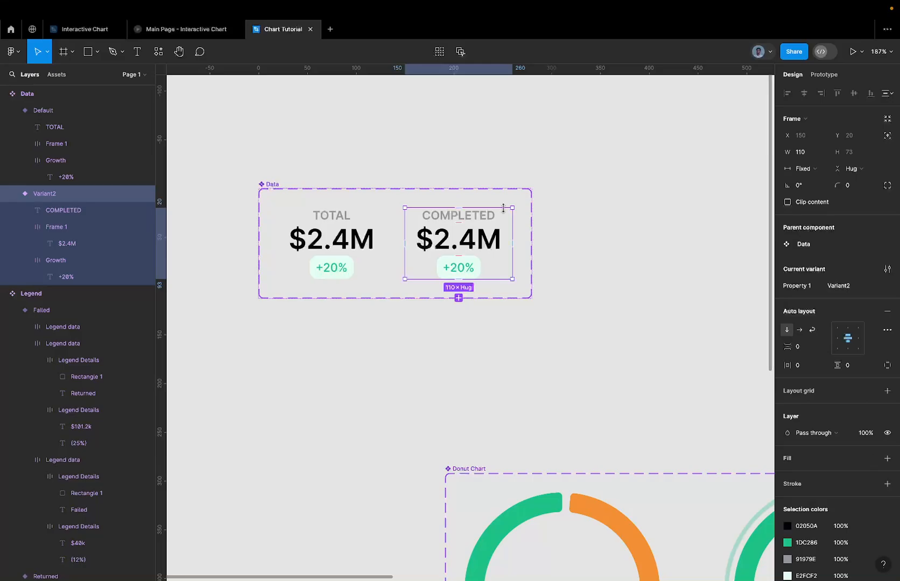
double_click(351, 233)
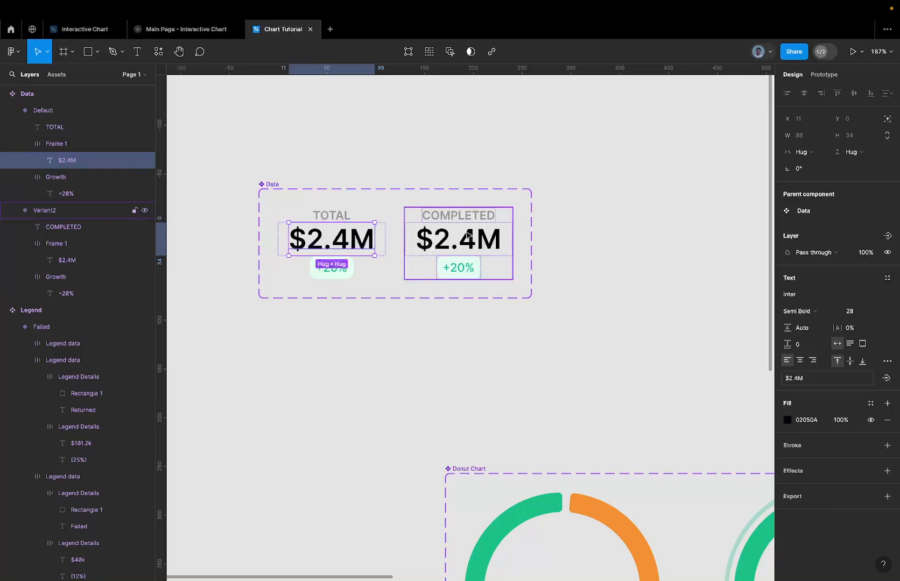
click(498, 246)
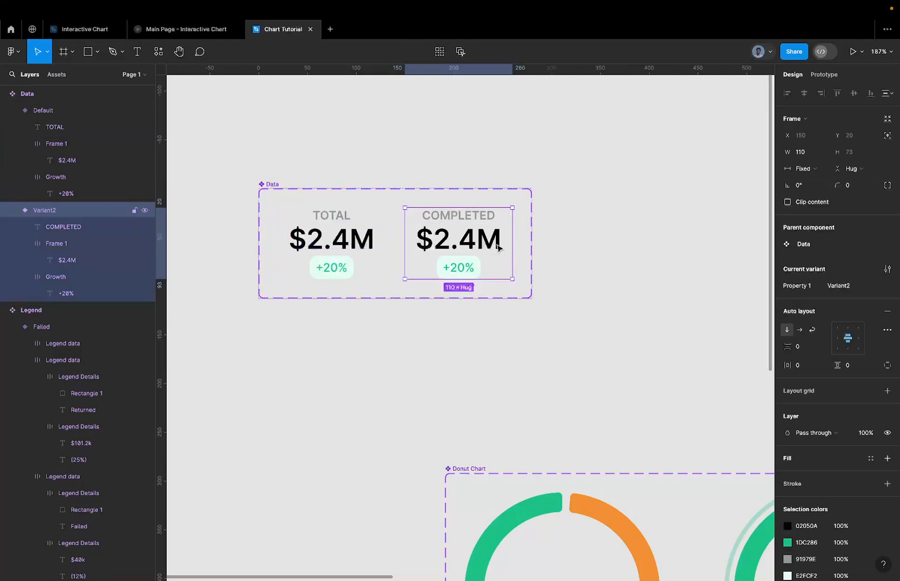
Duplicate the $2.4M value text in the TOTAL variant twice inside its frame
double_click(344, 242)
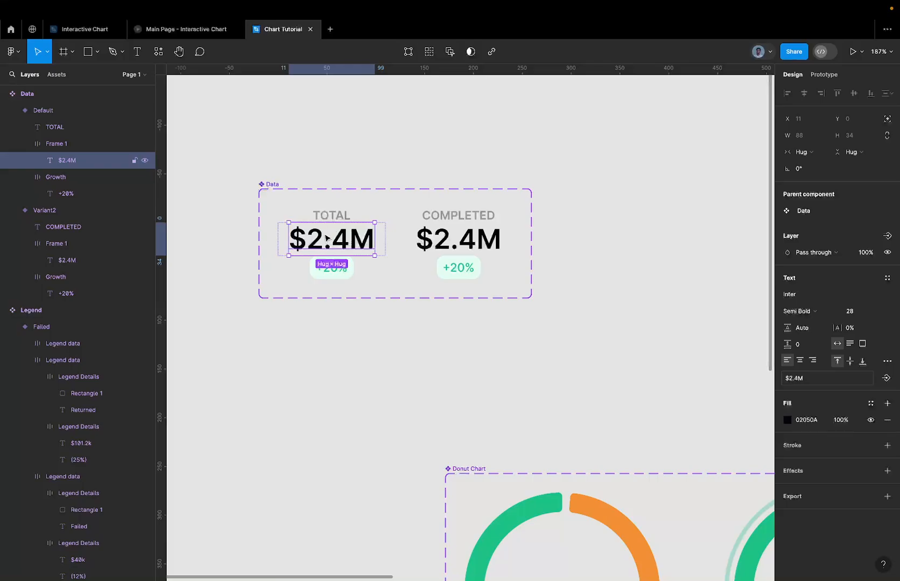
key(ctrl+d)
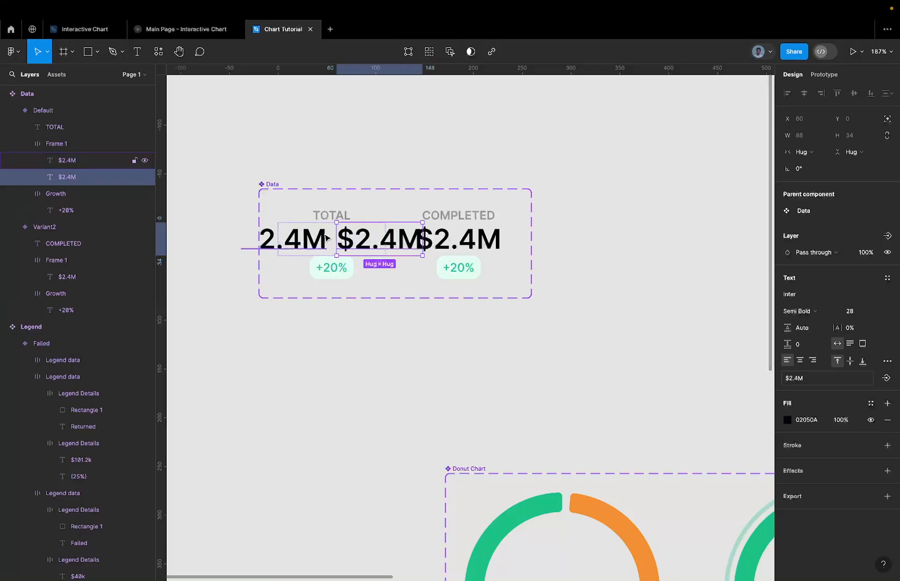
key(ctrl+d)
click(469, 217)
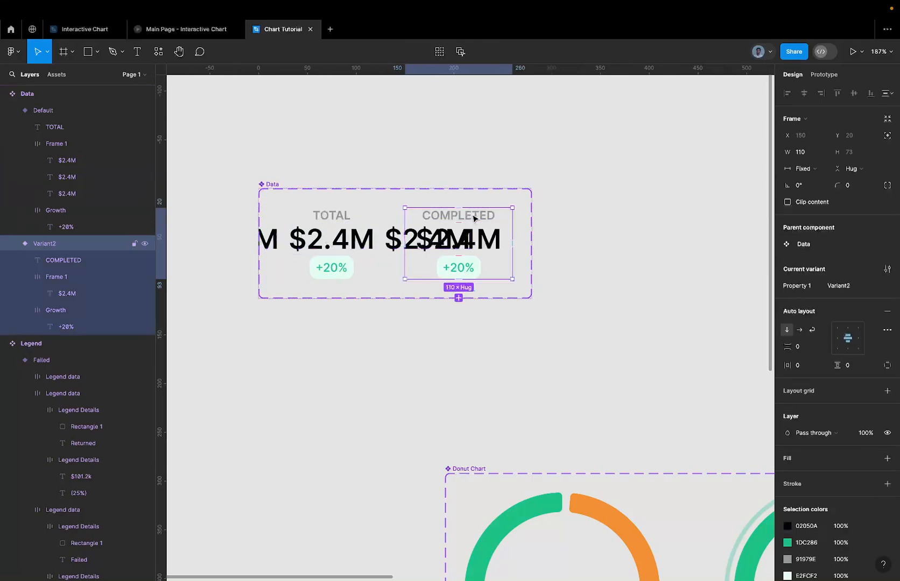
key(Delete)
double_click(341, 215)
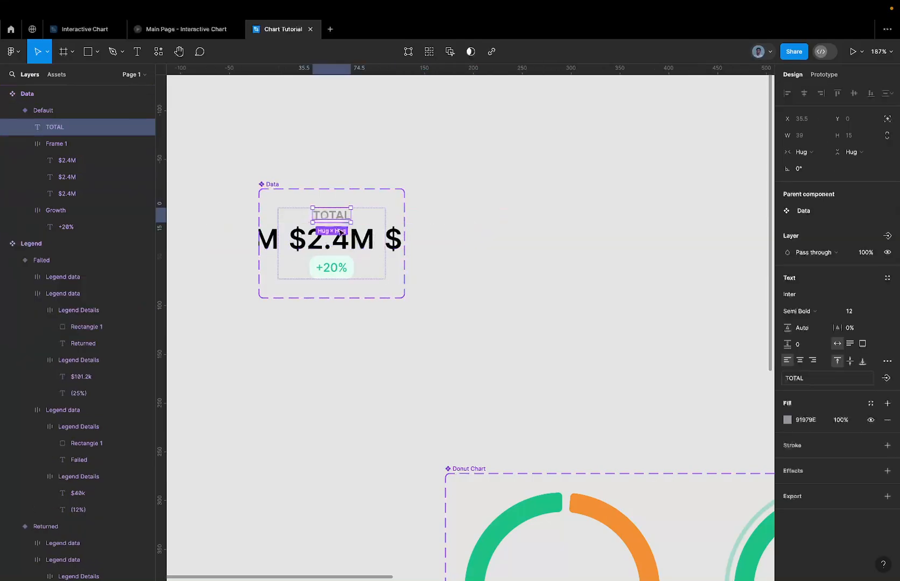
click(342, 242)
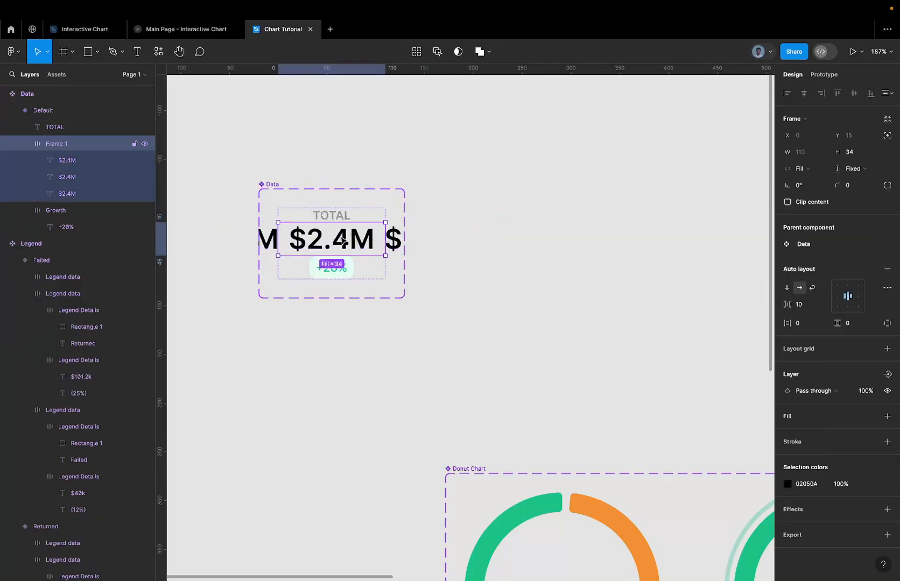
key(ctrl+z)
key(ctrl+z)
key(ctrl+z)
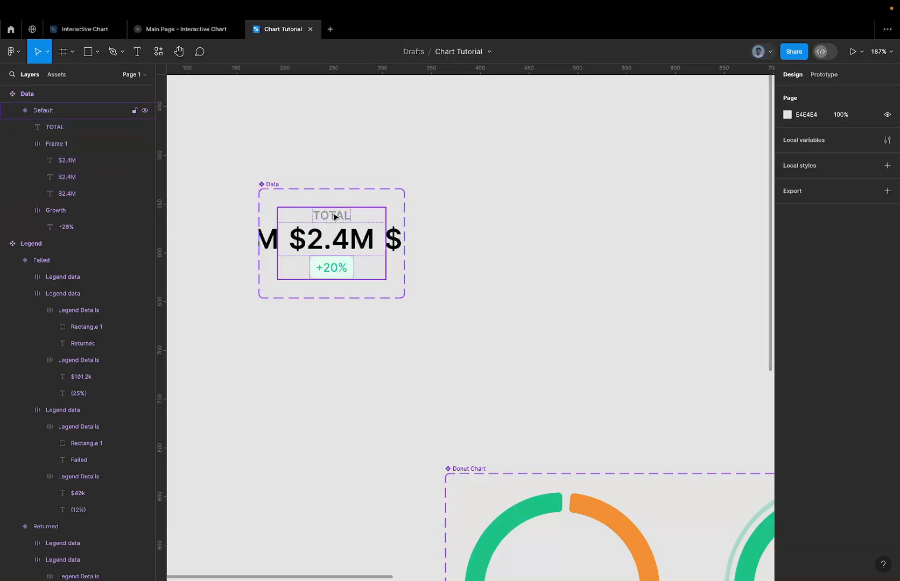
click(335, 221)
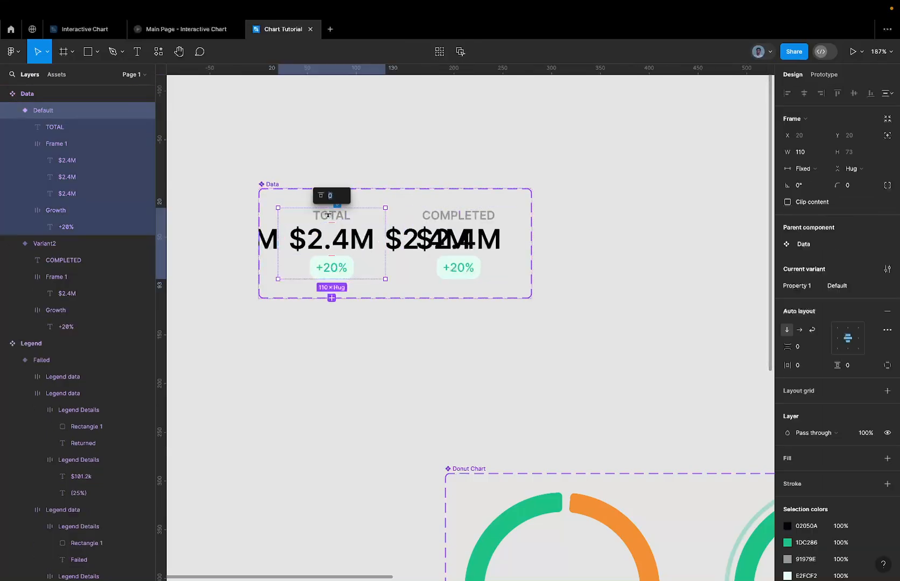
Open the Main Page prototype and examine how the central figures change for the Completed, Failed and Canceled chart segments
scroll(331, 215, down, 3)
click(205, 27)
mouse_move(276, 271)
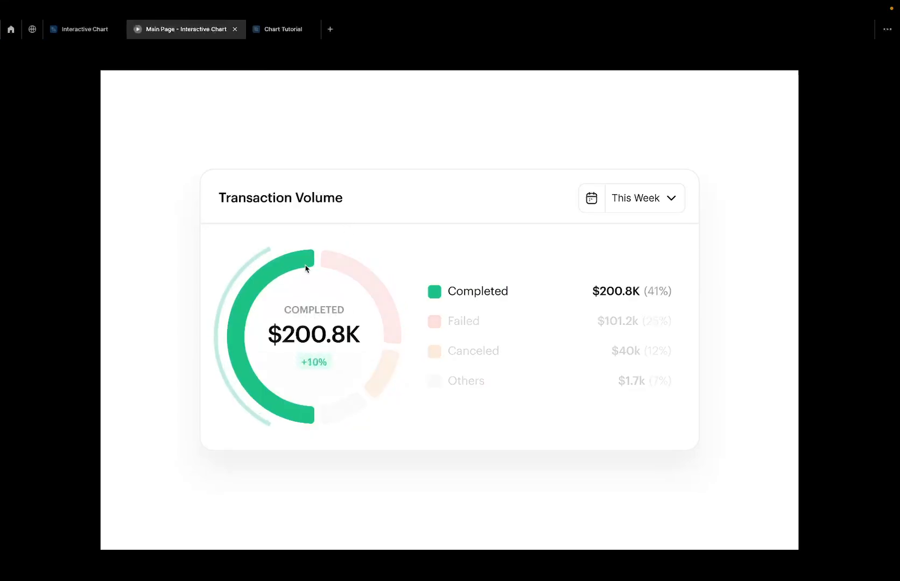
mouse_move(347, 277)
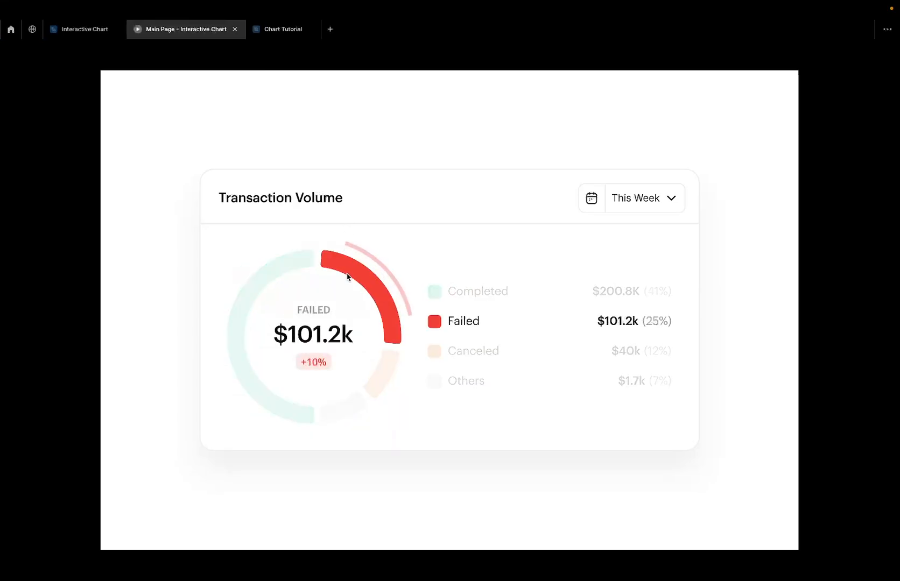
mouse_move(373, 386)
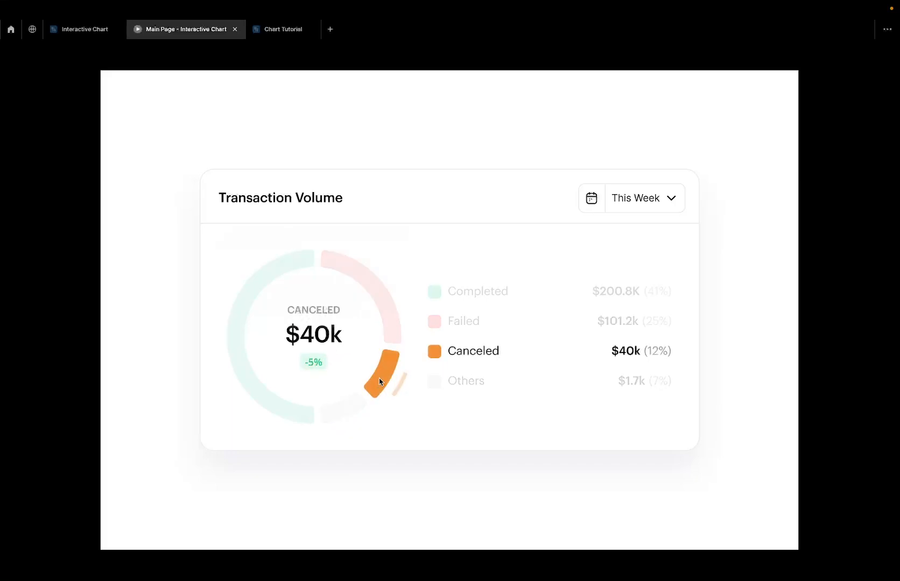
Return to the Chart Tutorial file and place a copy of the TOTAL variant's three-value frame above the Data component set
click(266, 32)
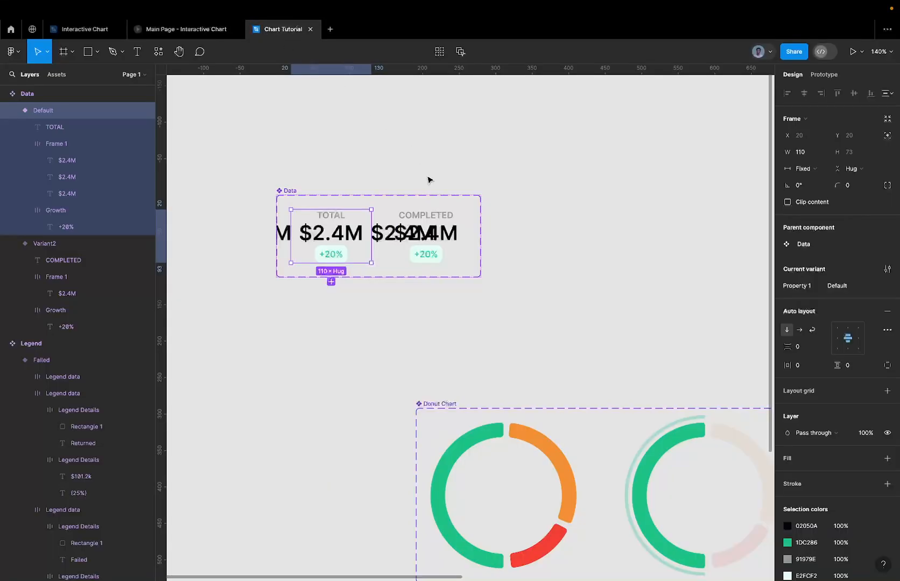
scroll(329, 233, up, 3)
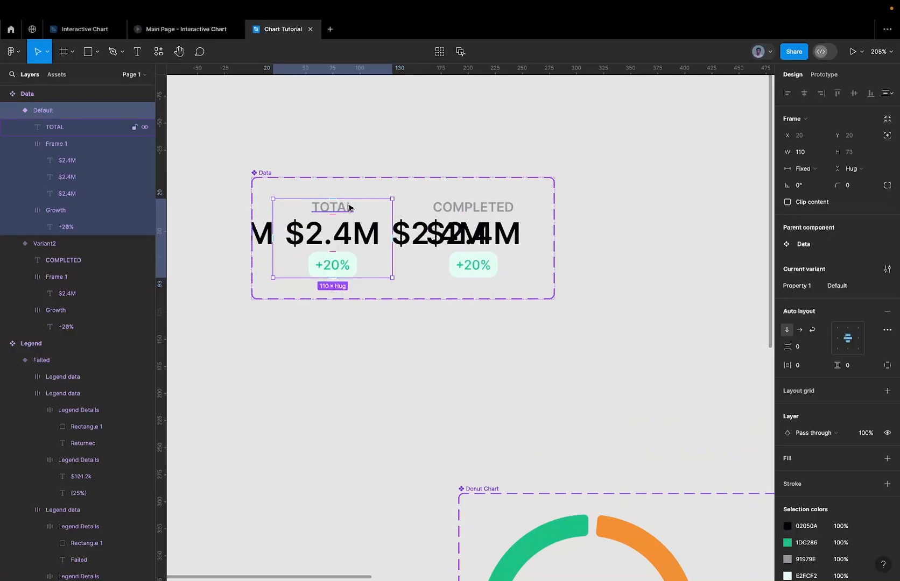
click(349, 208)
click(355, 236)
scroll(355, 236, down, 3)
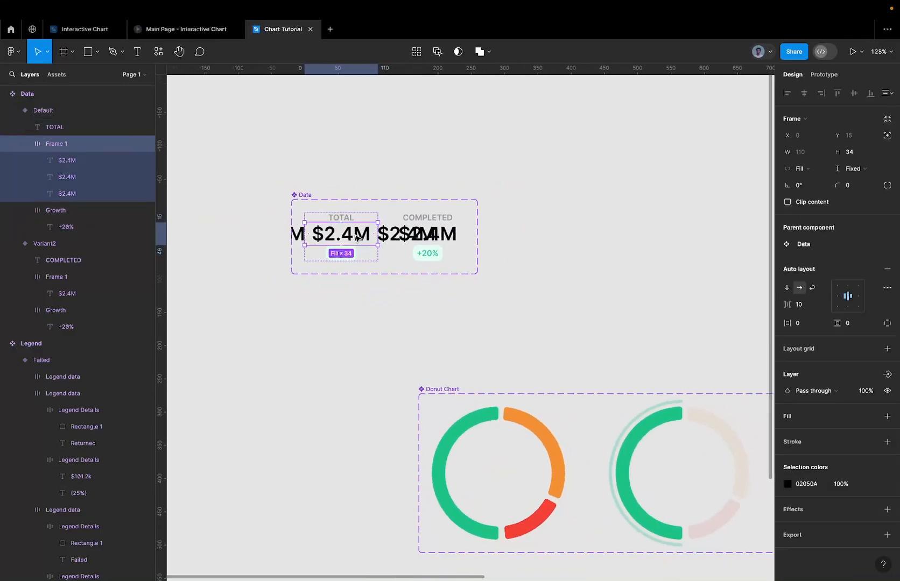
click(850, 169)
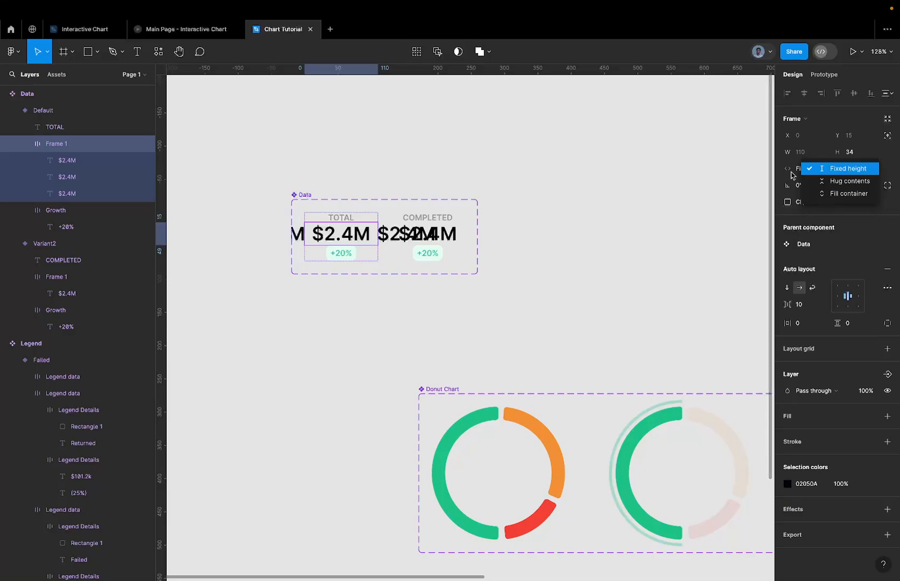
click(363, 229)
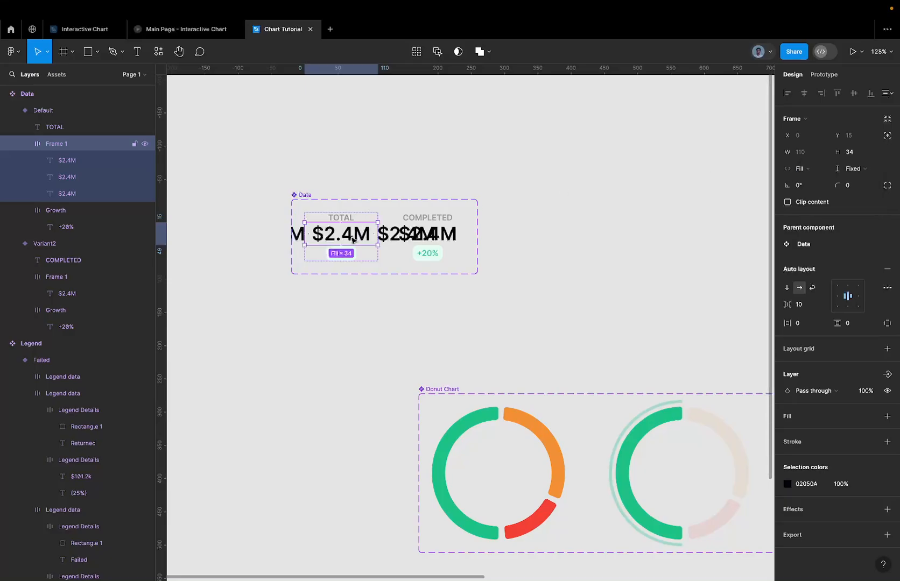
drag(352, 240, 321, 101)
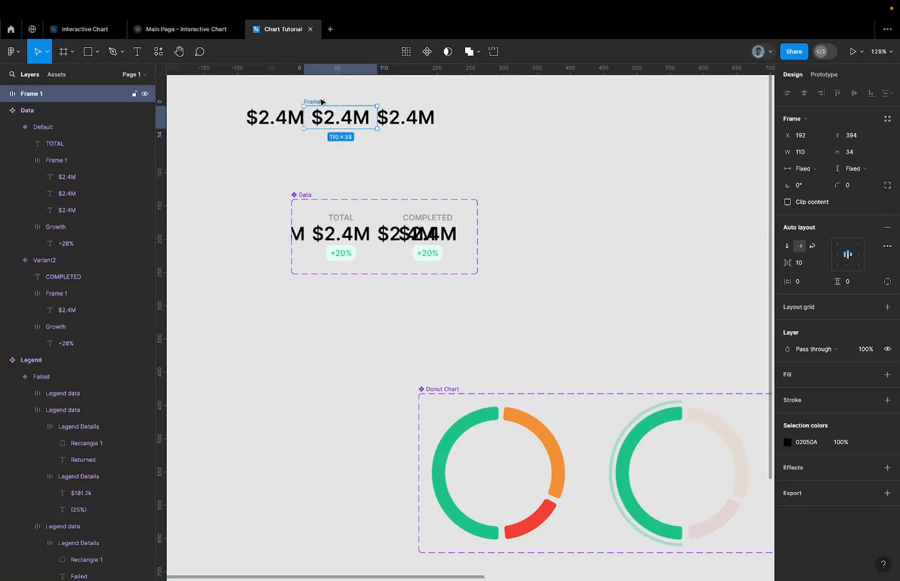
Rename the copied frame of $2.4M values as Main Value
click(318, 99)
click(314, 99)
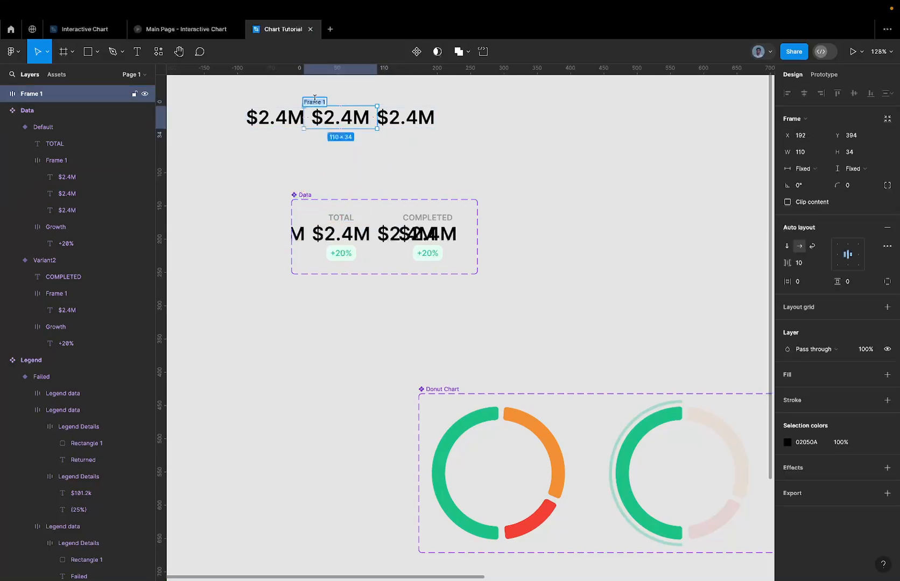
text(Mai)
text(n valu)
text( Value)
scroll(296, 76, up, 3)
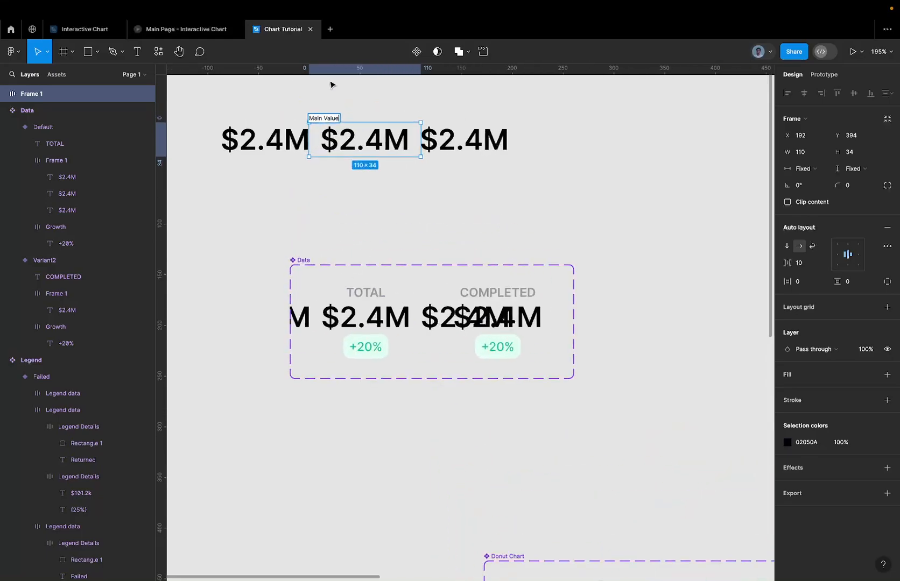
click(348, 110)
click(332, 117)
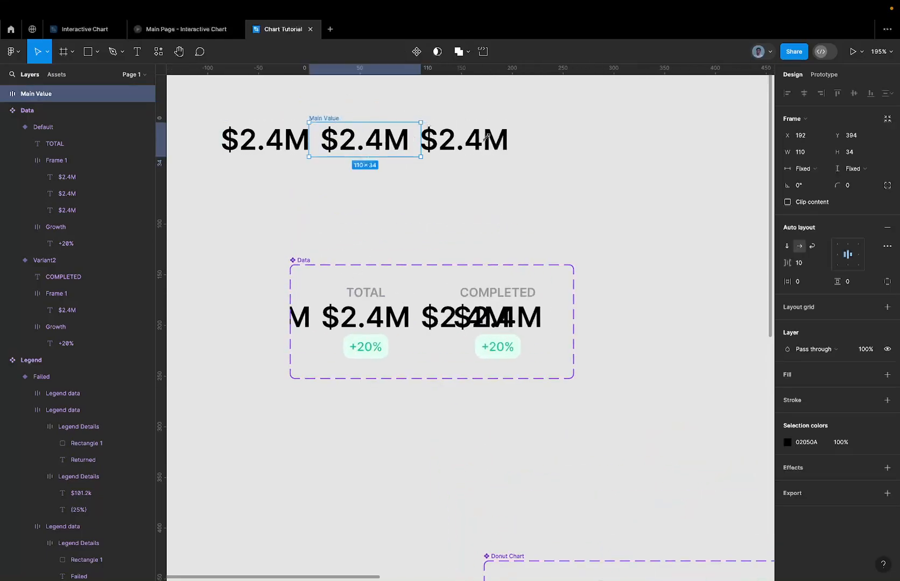
Set the Main Value frame's auto layout to vertical with top-center alignment, and move the frame left of the Data component set
click(787, 246)
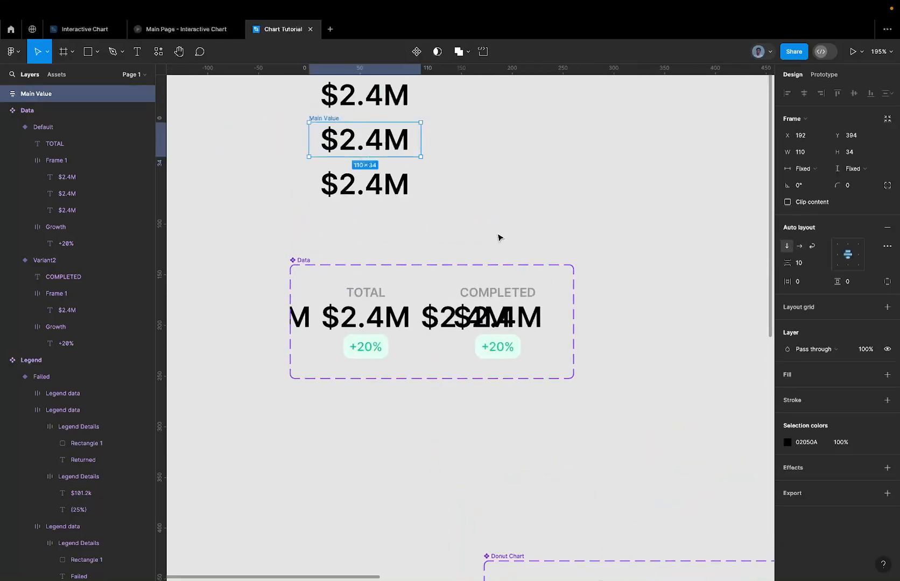
scroll(497, 237, left, 1)
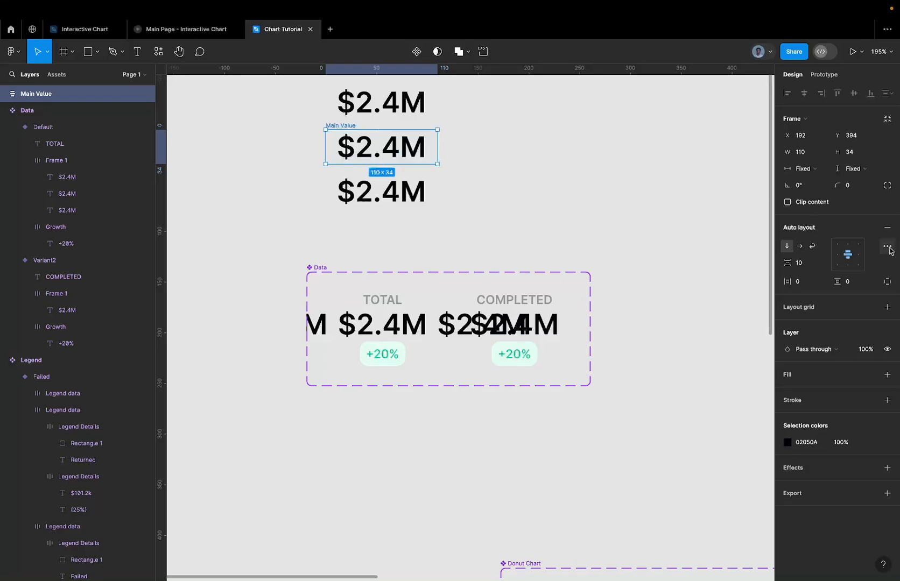
click(843, 247)
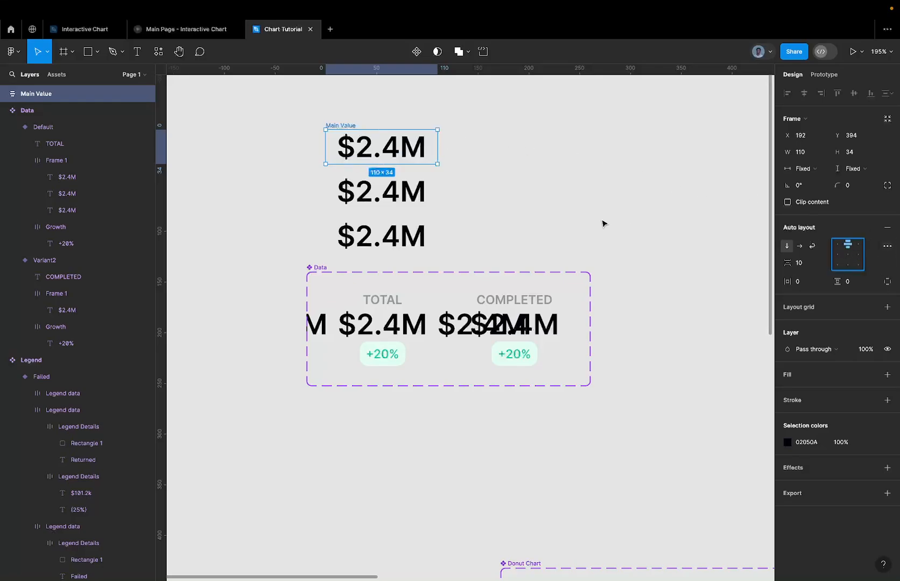
drag(343, 126, 227, 197)
click(279, 216)
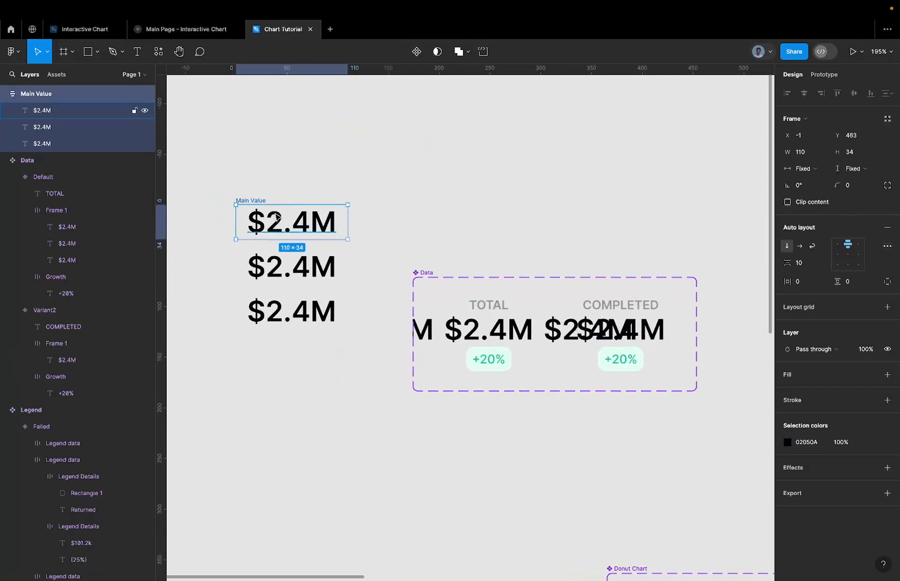
click(286, 275)
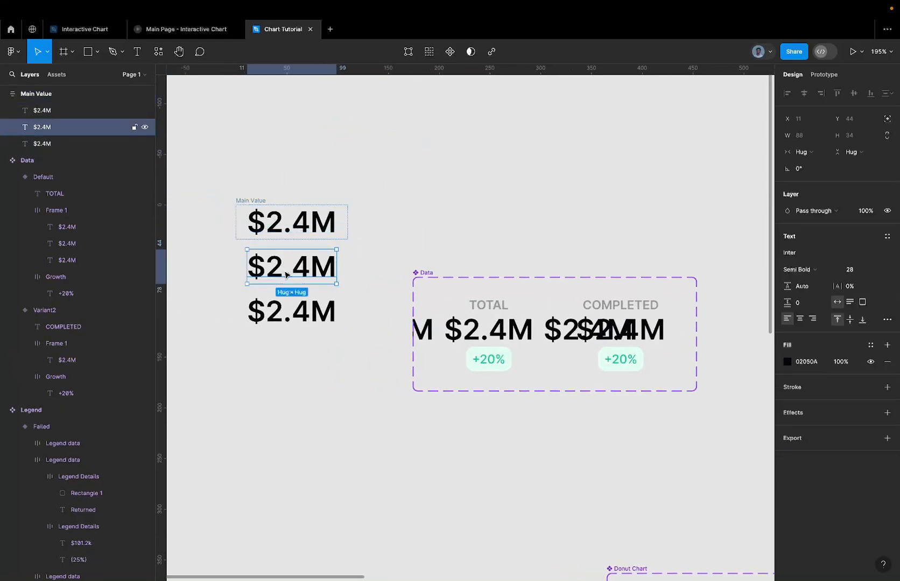
click(303, 316)
scroll(303, 318, down, 3)
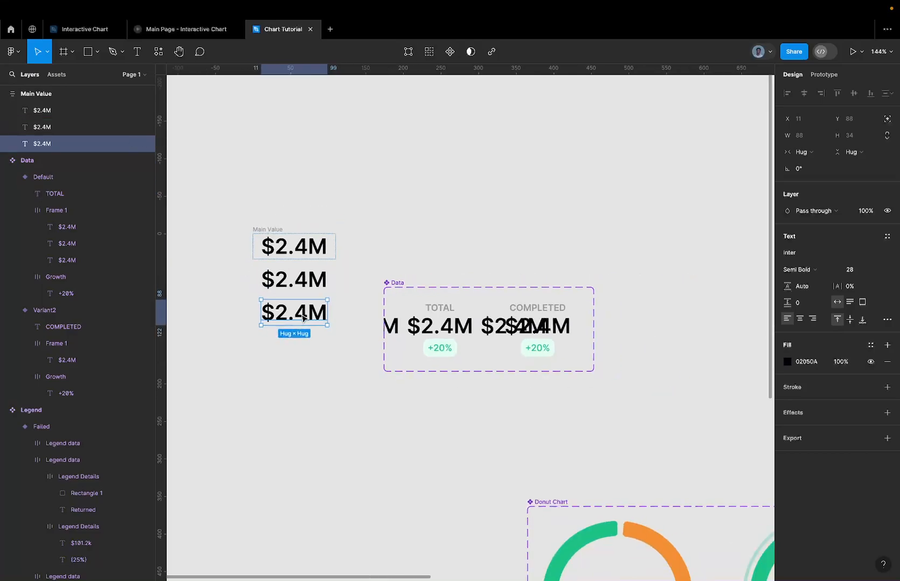
Duplicate the bottom $2.4M value in the Main Value frame and change the frame's second value to $200.8K
key(ctrl+d)
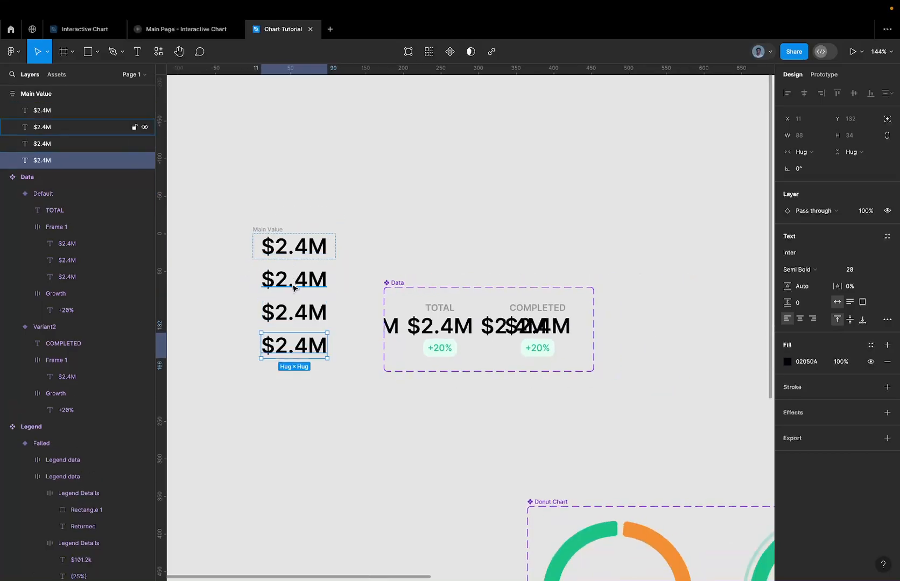
scroll(293, 287, down, 3)
scroll(293, 288, down, 4)
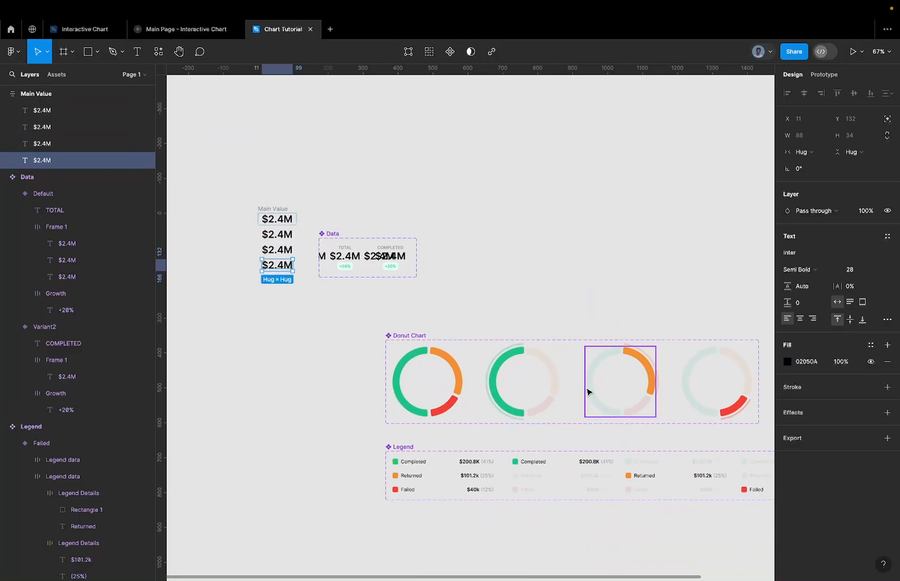
scroll(588, 392, right, 1)
ctrl+click(499, 468)
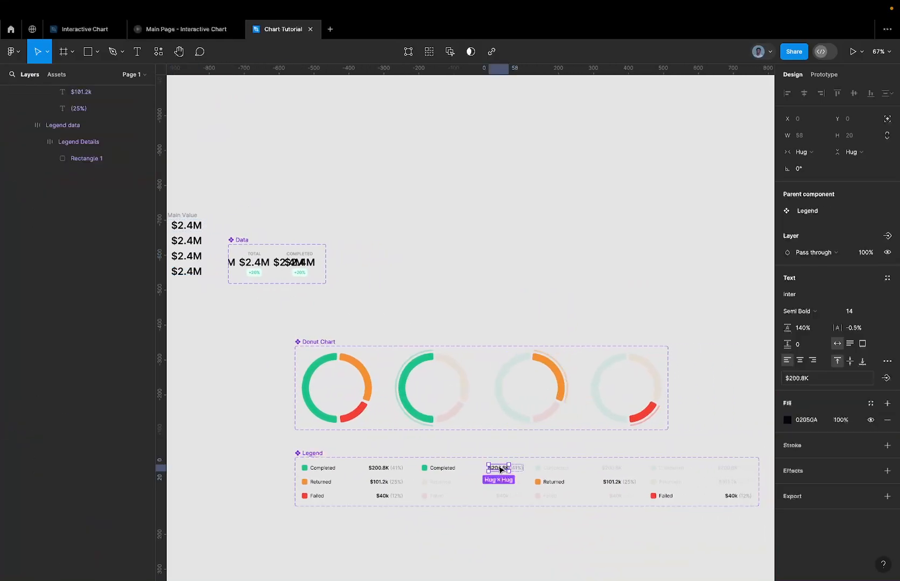
scroll(464, 434, left, 6)
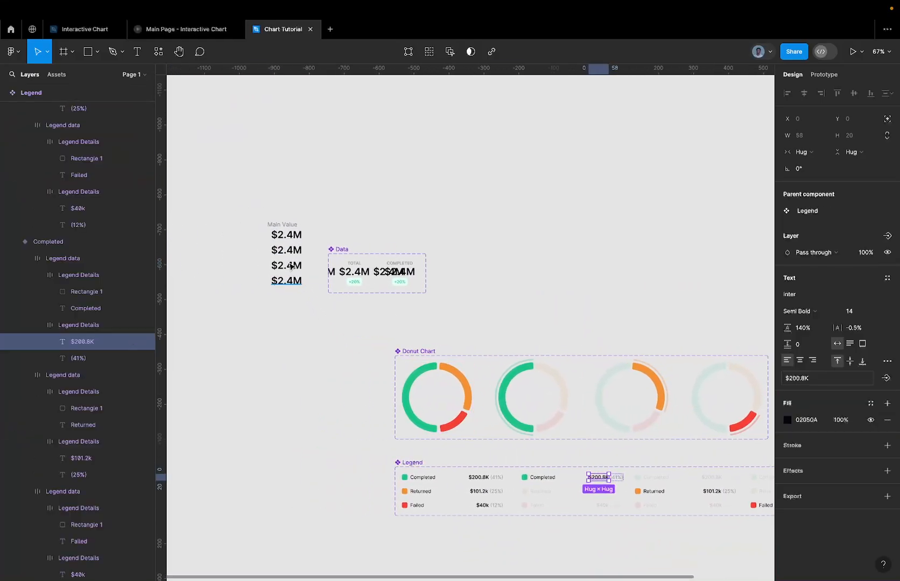
click(284, 249)
double_click(285, 250)
text($200.8K)
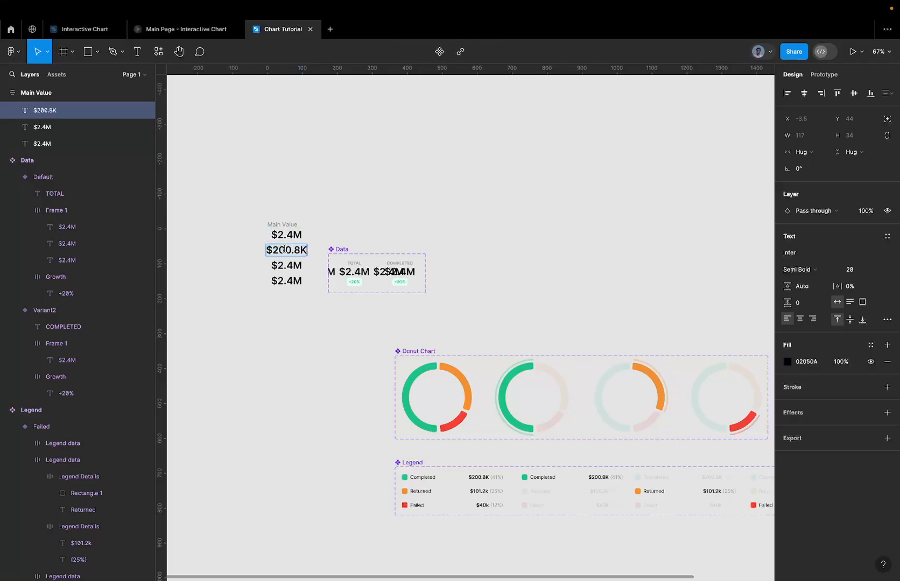
key(Escape)
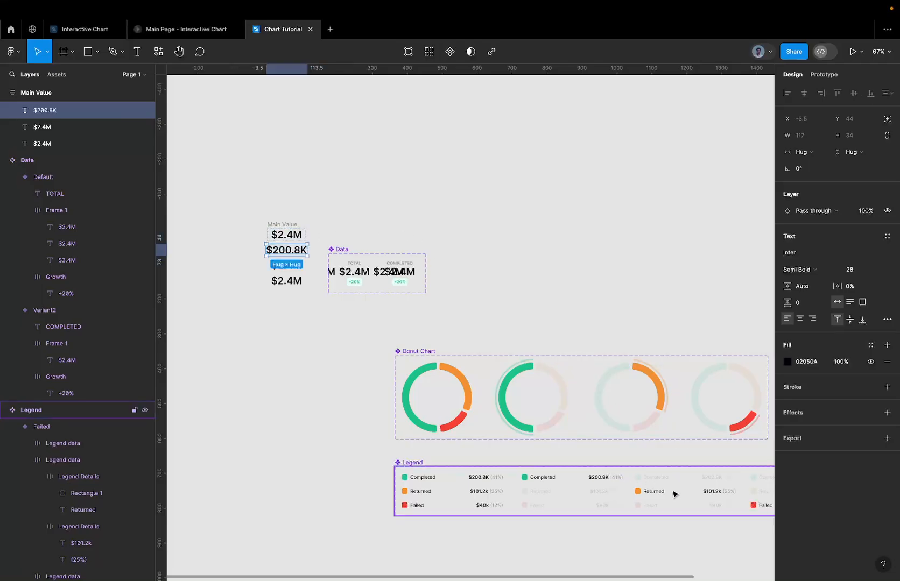
Change the third value in the Main Value frame to $101.2k, matching the Returned amount in the legend
ctrl+click(709, 493)
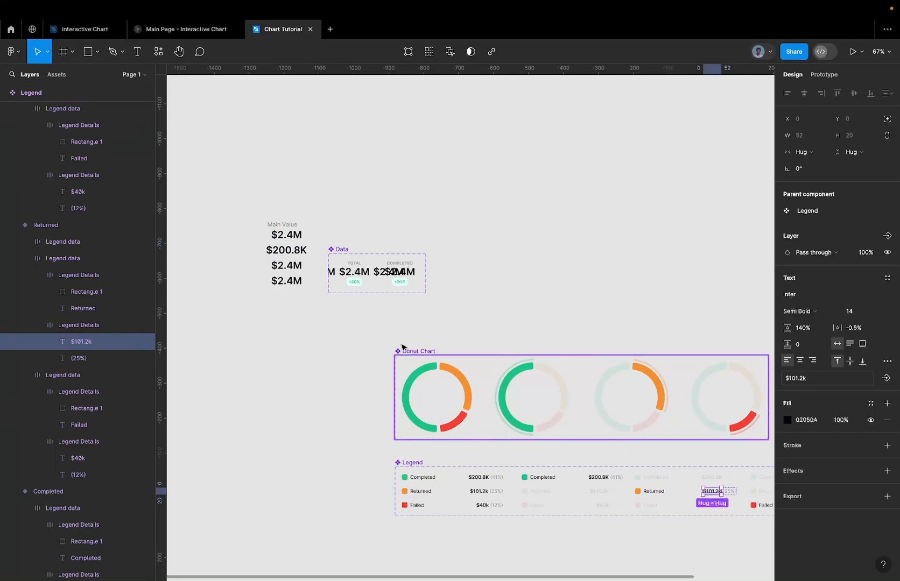
click(280, 265)
double_click(280, 264)
text($101.2k)
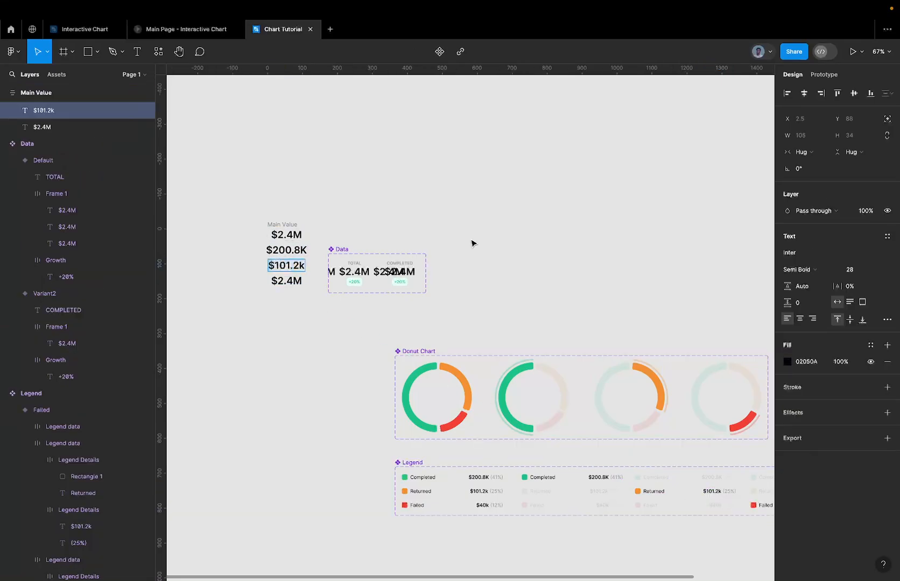
key(Escape)
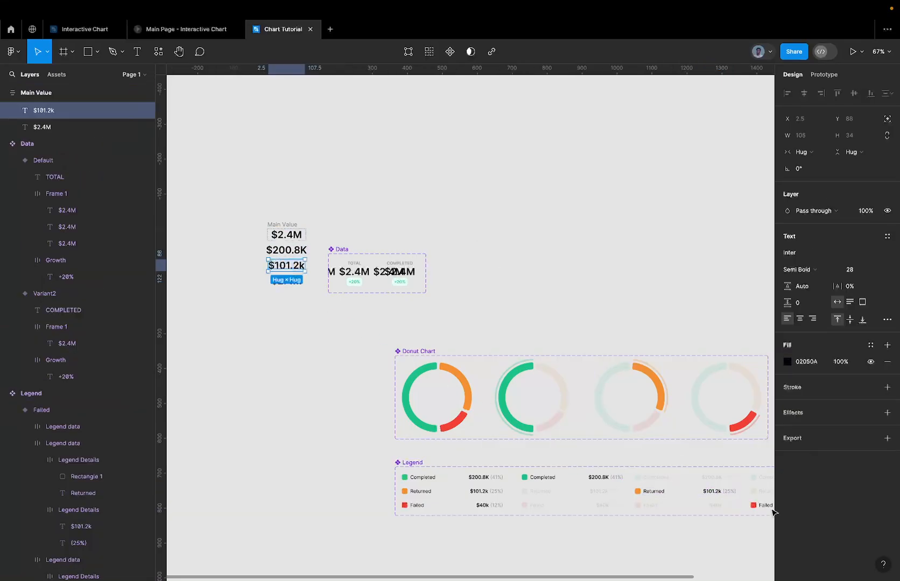
Change the fourth value in the Main Value frame to $40k, matching the Failed amount in the legend
scroll(747, 503, right, 5)
ctrl+click(714, 514)
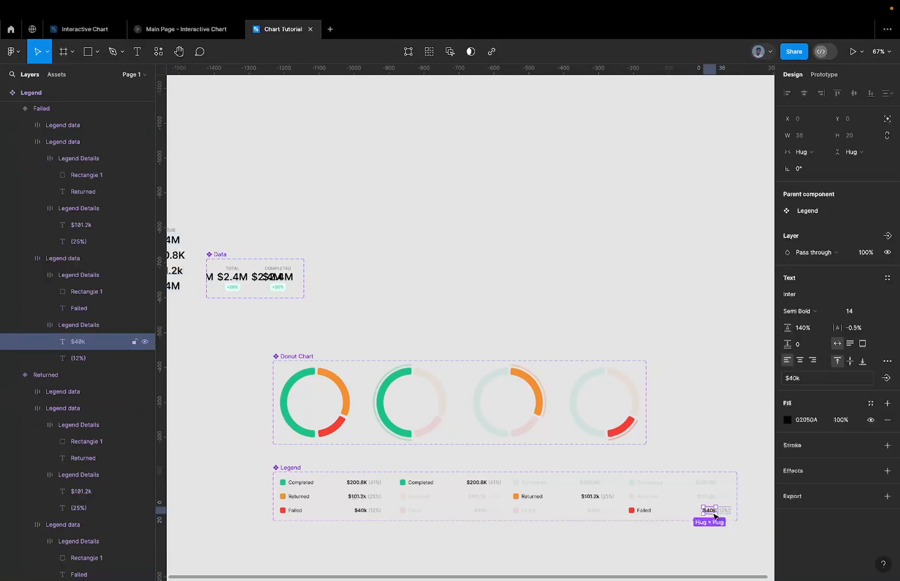
scroll(715, 516, left, 12)
click(462, 293)
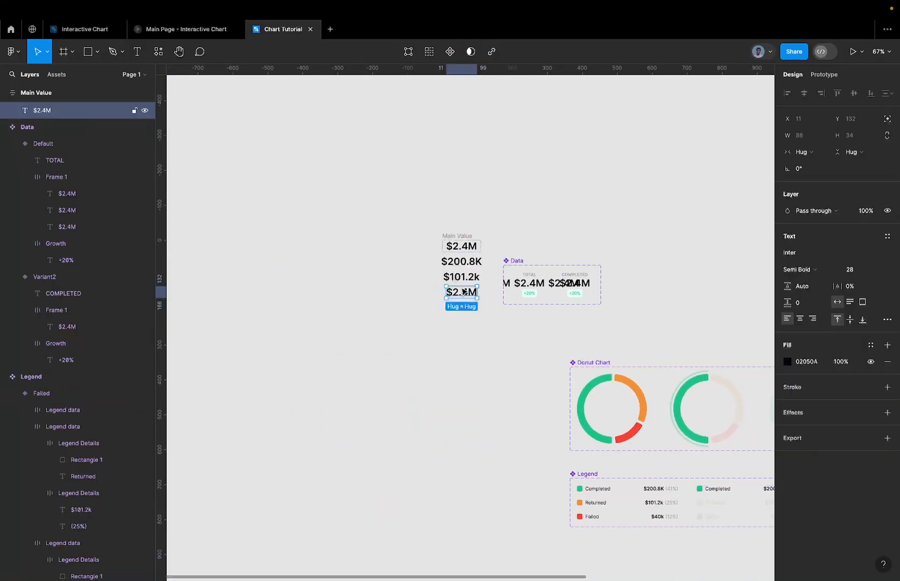
double_click(462, 294)
text($40k)
scroll(462, 293, up, 5)
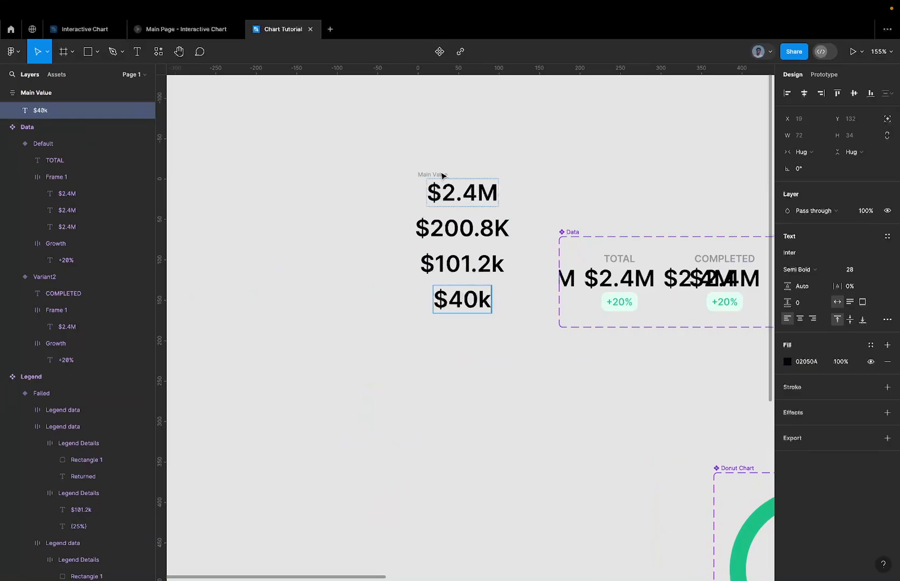
Check the Completed figure in the Main Page prototype, and set the $200.8K, $101.2k and $40k values in Chart Tutorial to font size 12
click(442, 175)
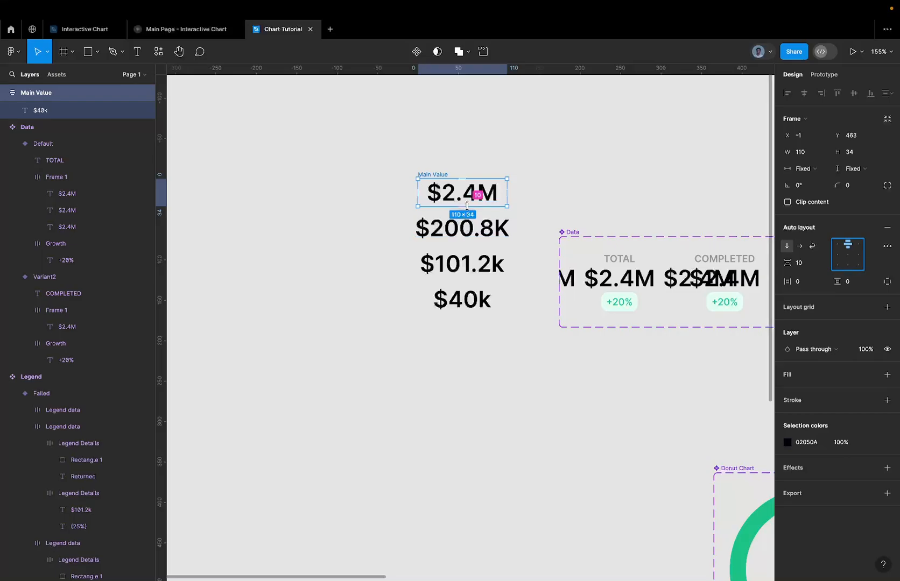
click(474, 229)
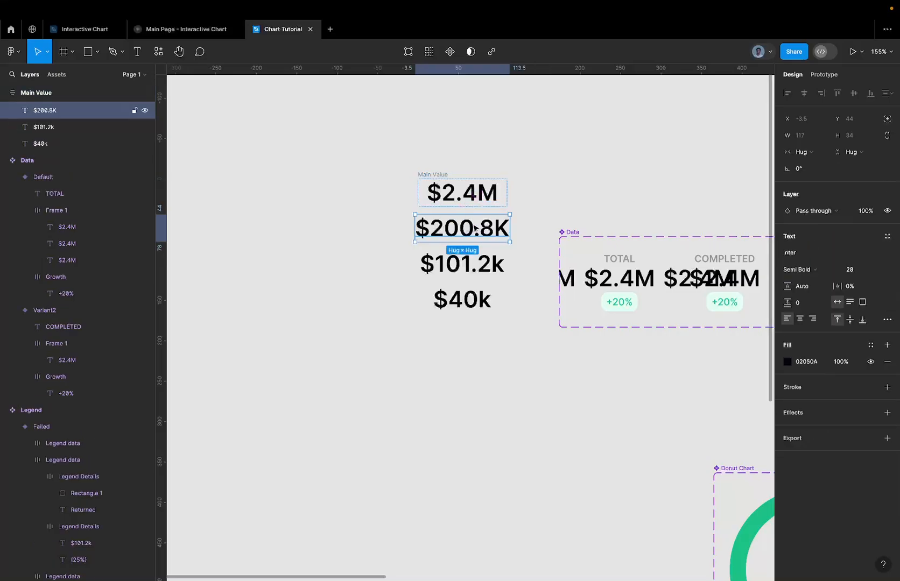
shift+click(467, 263)
shift+click(474, 300)
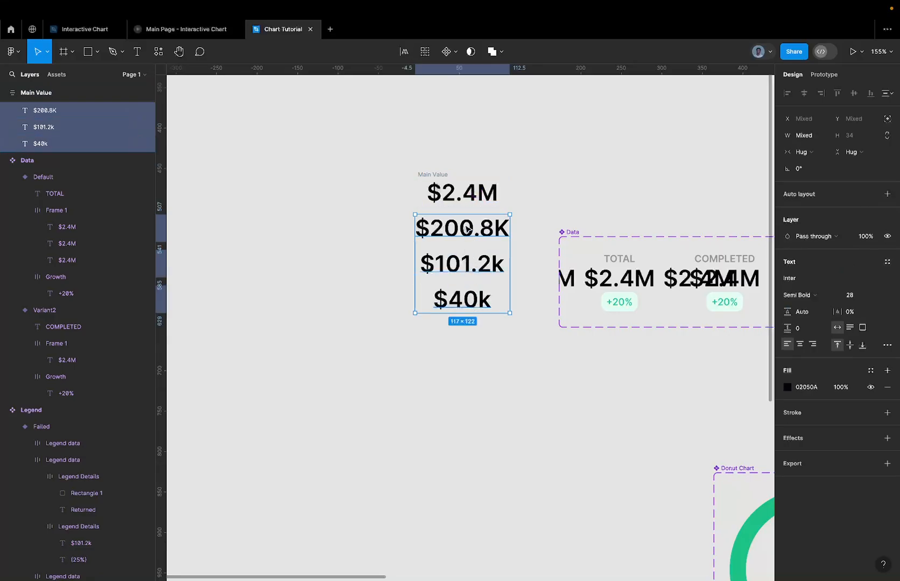
scroll(466, 229, up, 5)
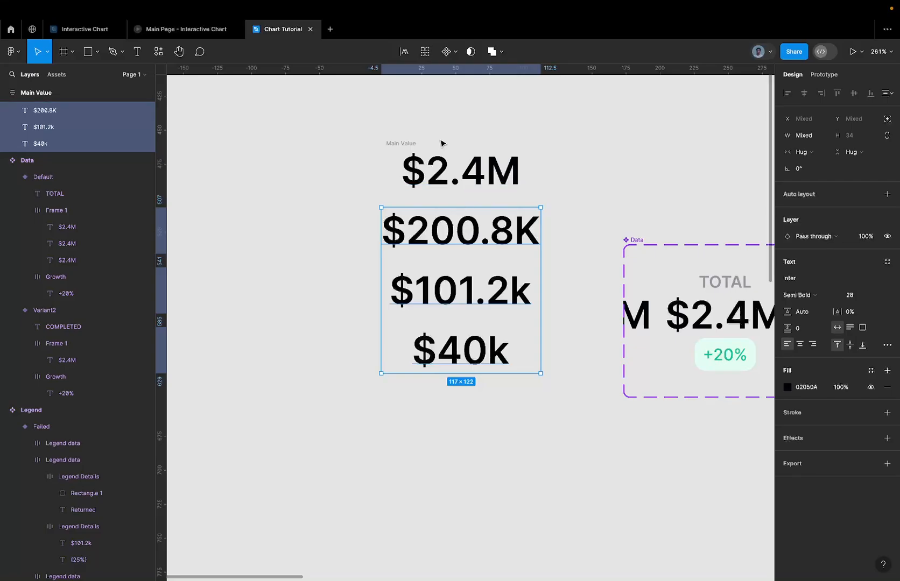
click(215, 31)
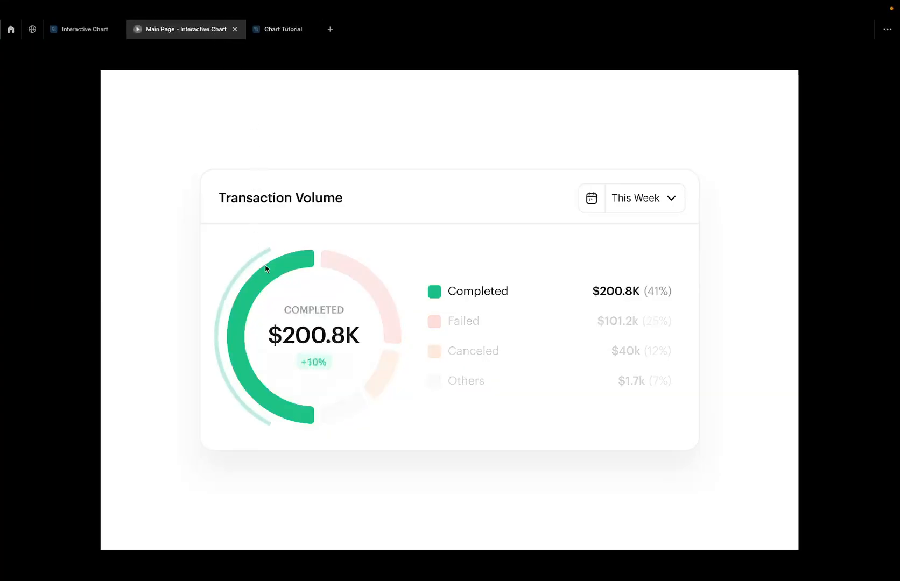
mouse_move(335, 260)
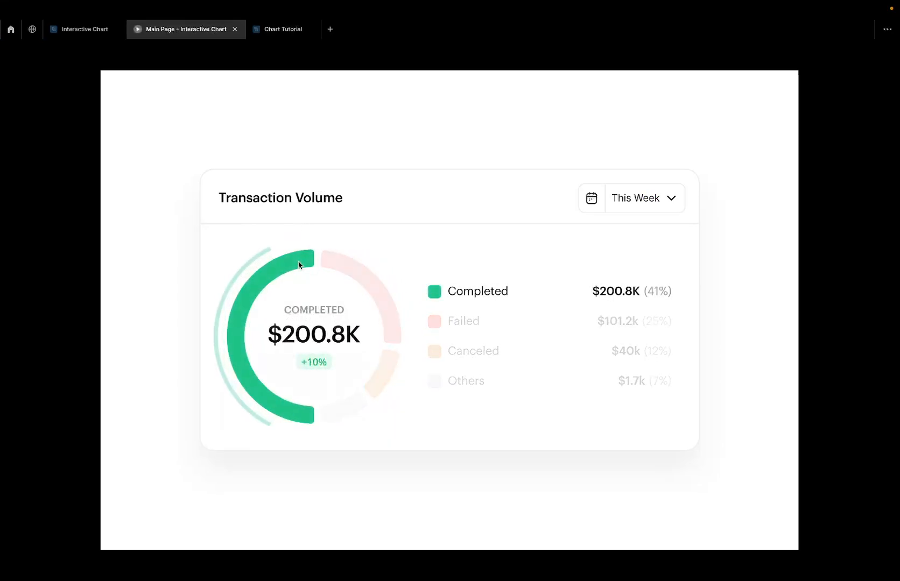
click(271, 34)
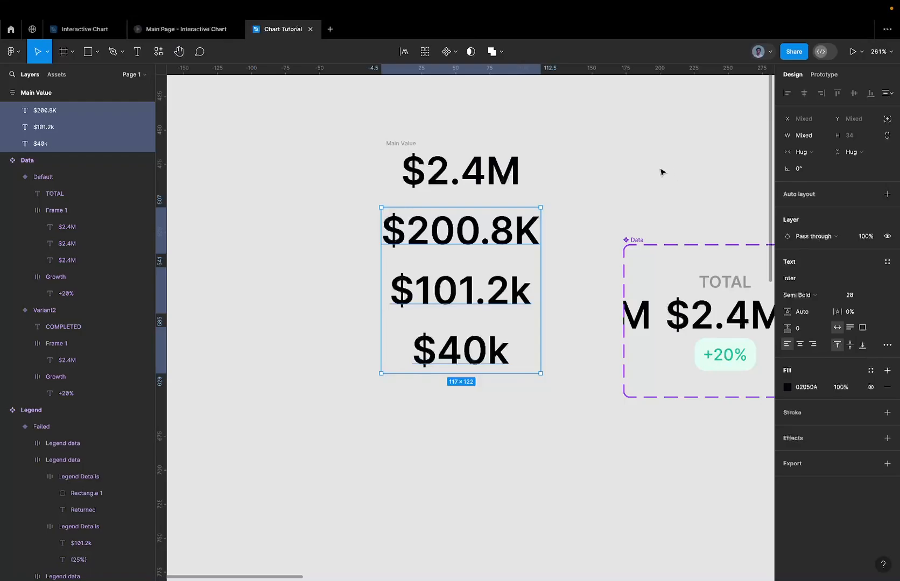
click(851, 295)
text(16)
key(Return)
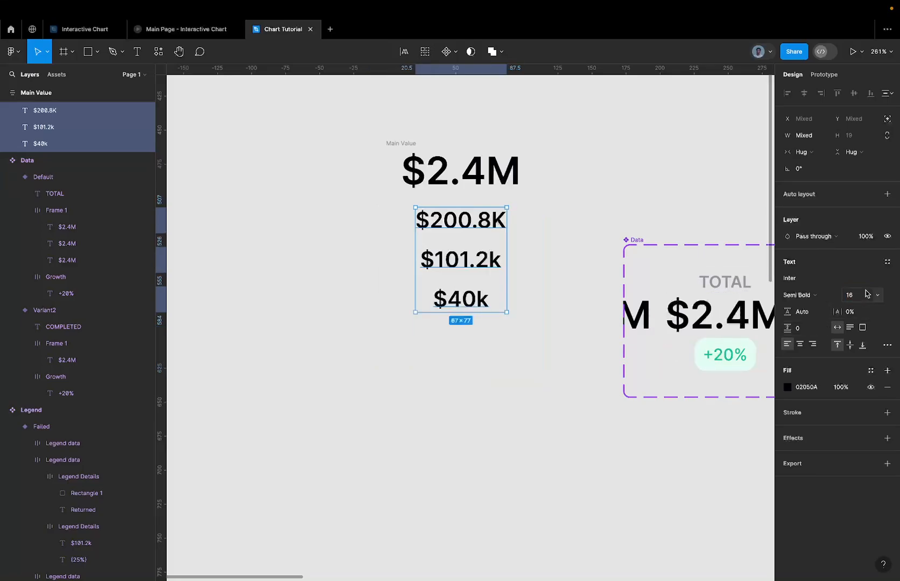
text(12)
key(Return)
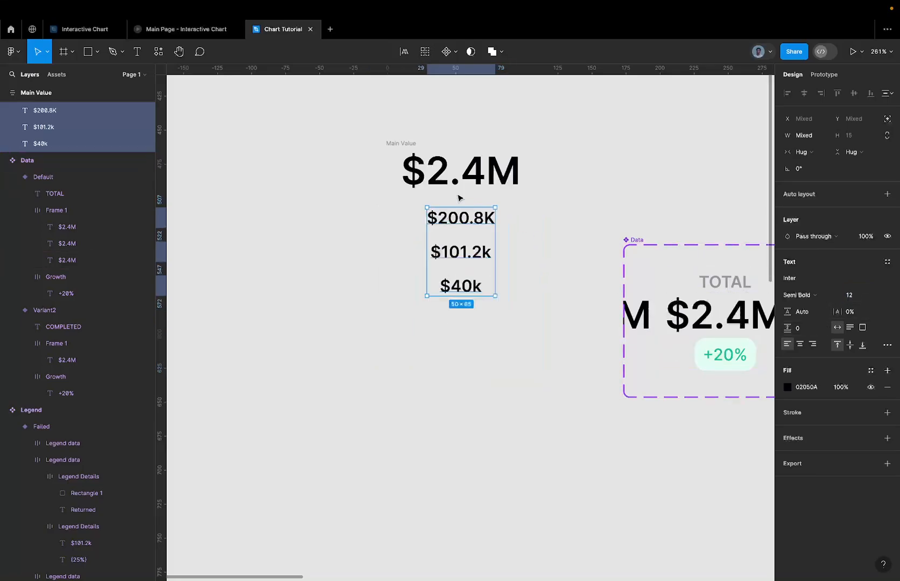
Move the Main Value frame farther left of the Data component set, to about X -170, Y 487
click(410, 152)
click(400, 142)
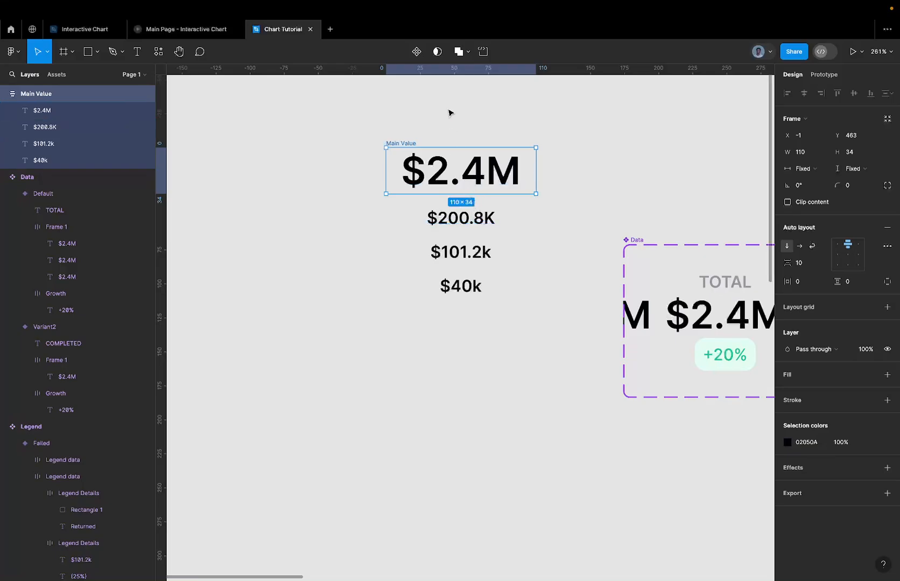
scroll(401, 136, down, 3)
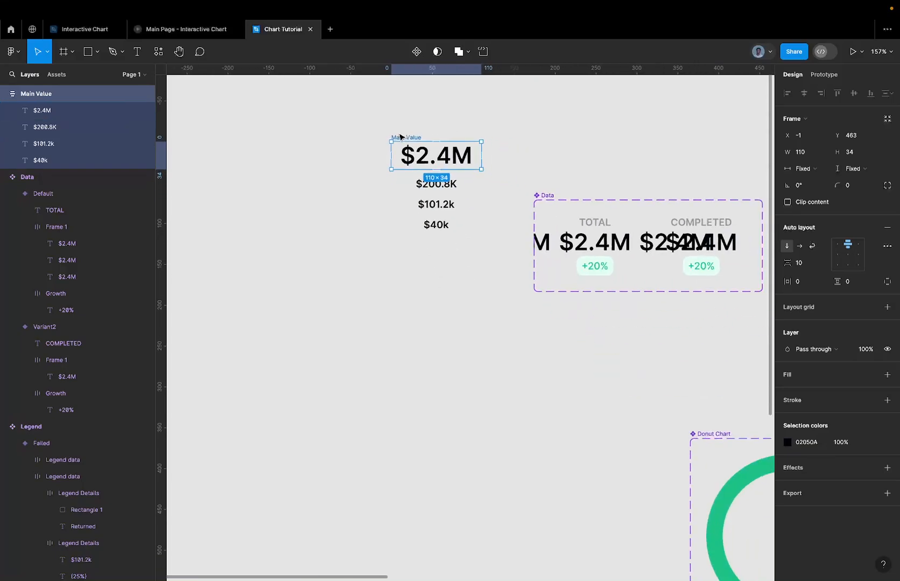
drag(400, 137, 261, 156)
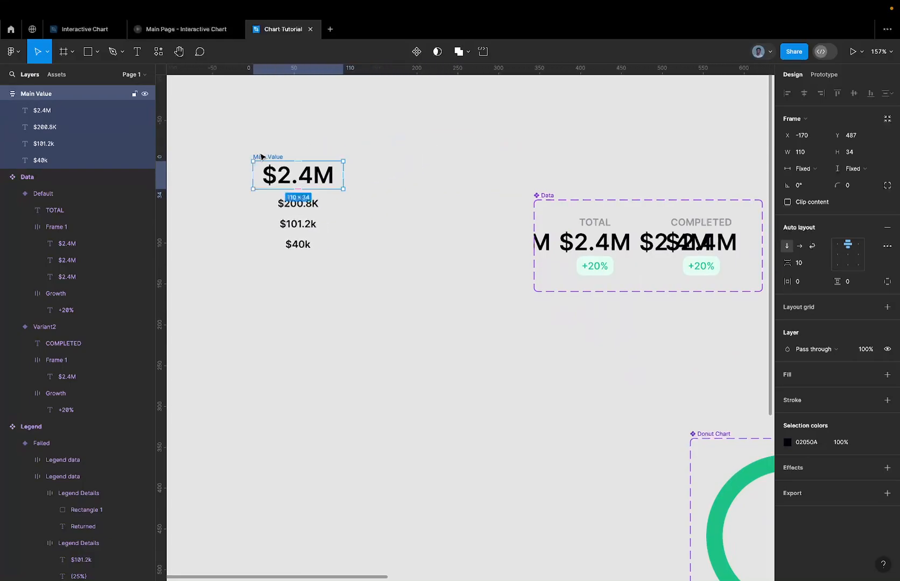
Place a copy of the Main Value frame to the right of the original, with a gap of about 12
right_click(261, 156)
click(390, 135)
click(390, 134)
click(279, 157)
drag(278, 157, 378, 157)
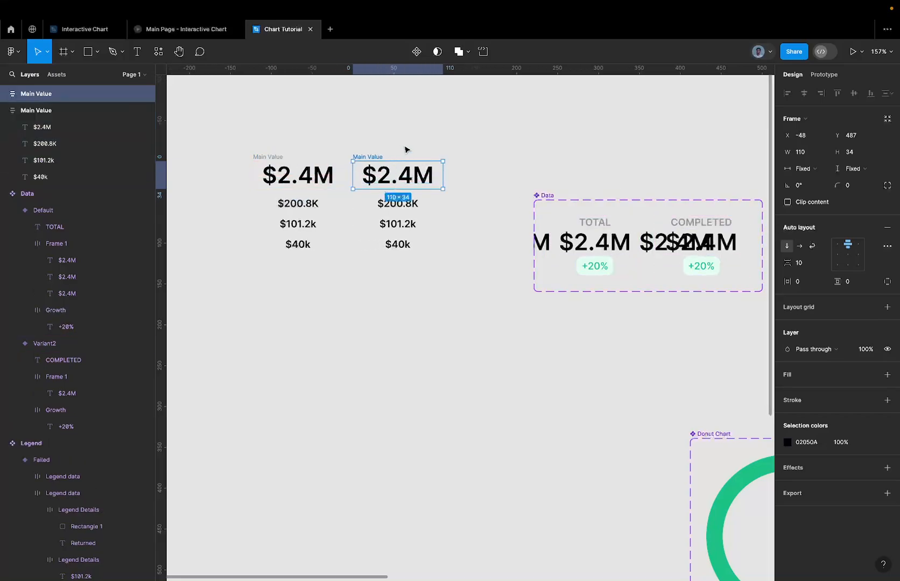
shift+click(274, 157)
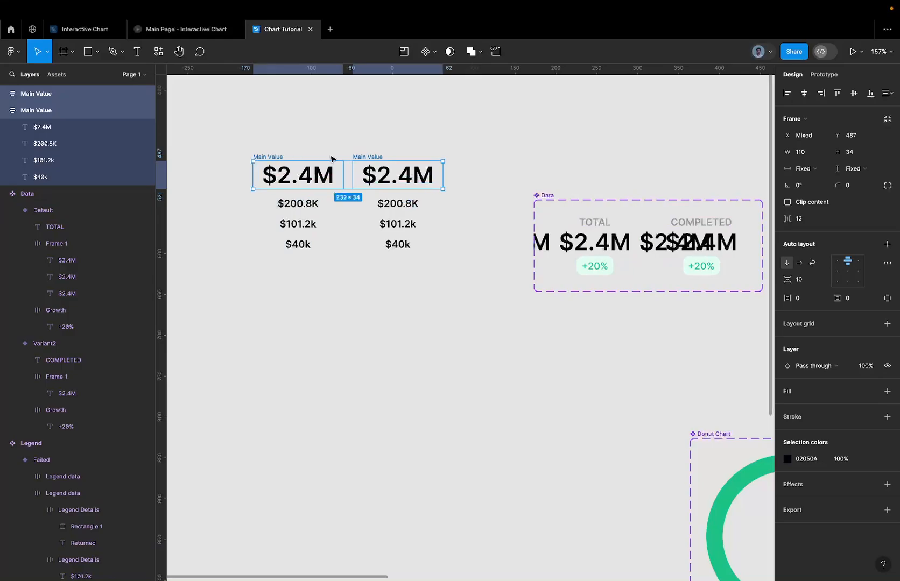
Set the $2.4M value in the copied Main Value frame to font size 12
click(375, 160)
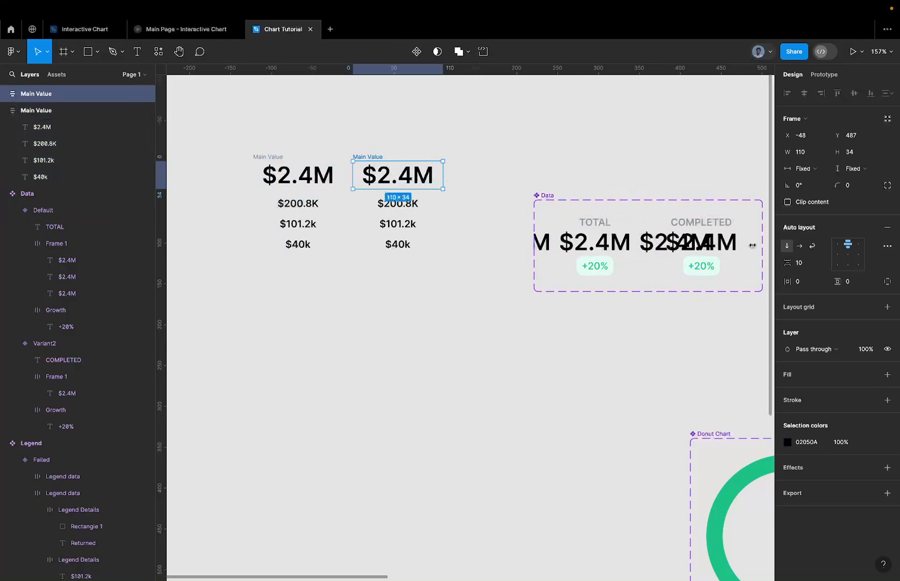
double_click(410, 183)
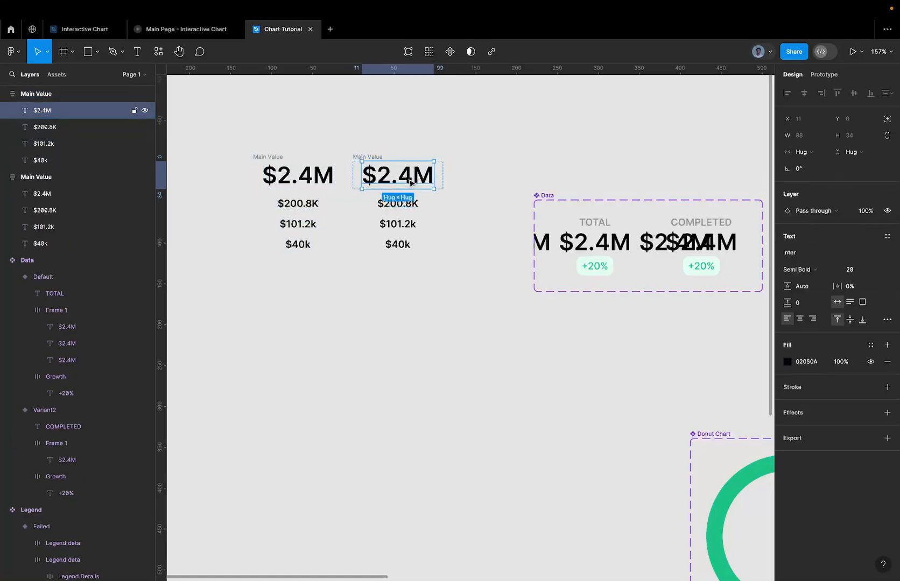
scroll(408, 179, up, 3)
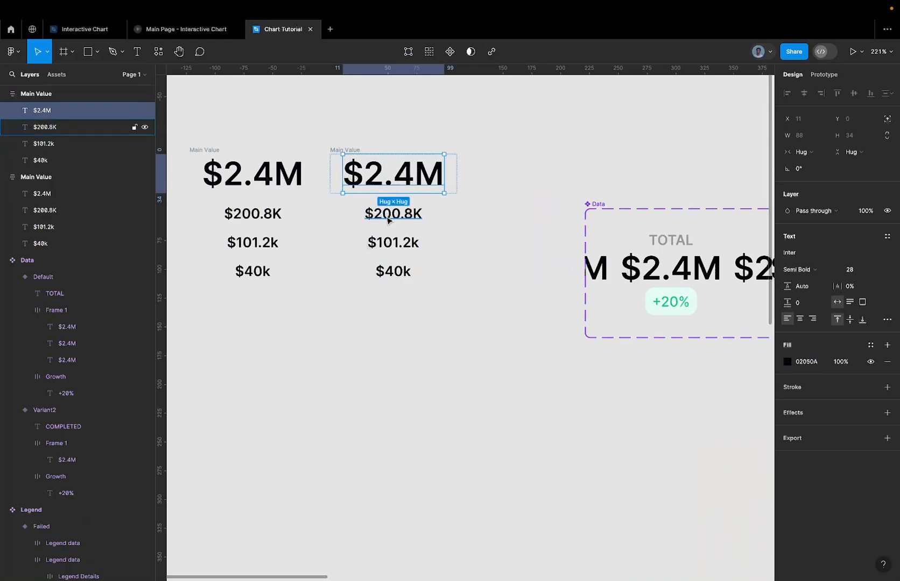
click(854, 267)
text(12)
key(Return)
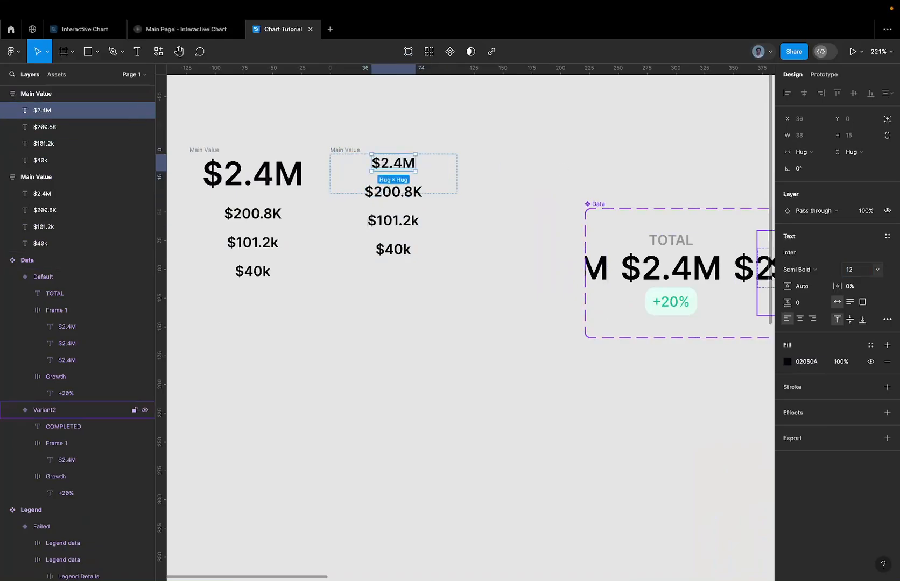
Set the $200.8K value in the copied Main Value frame to font size 28, matching the original frame's $2.4M
click(413, 193)
click(264, 180)
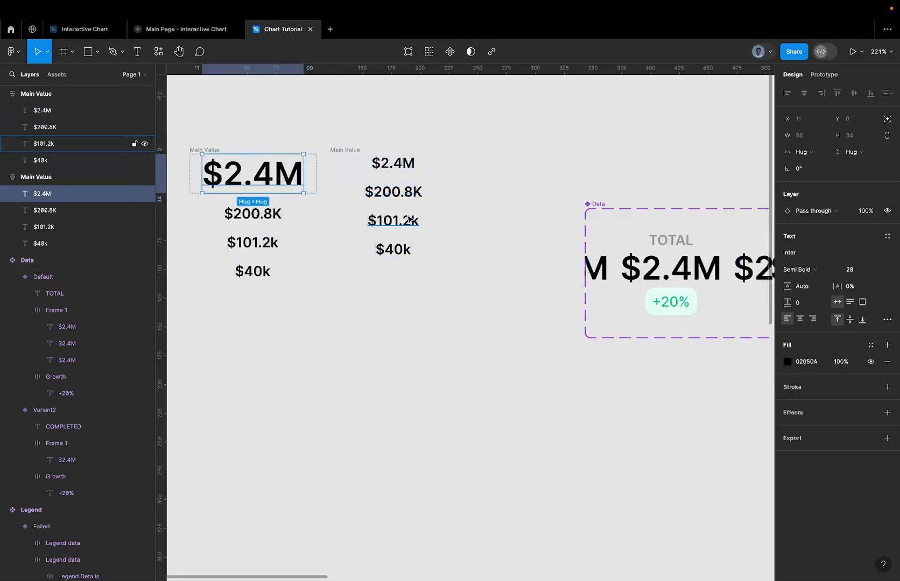
click(45, 127)
click(855, 269)
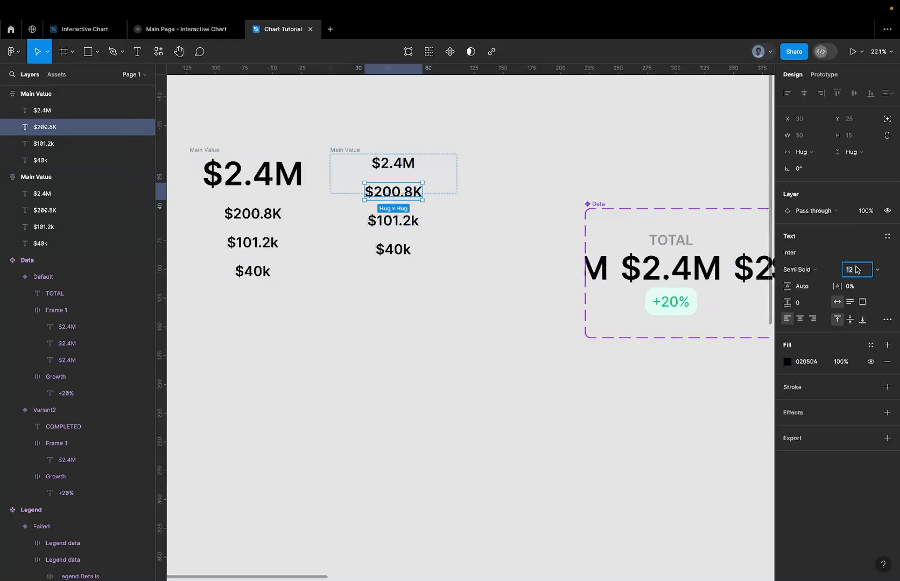
key(Return)
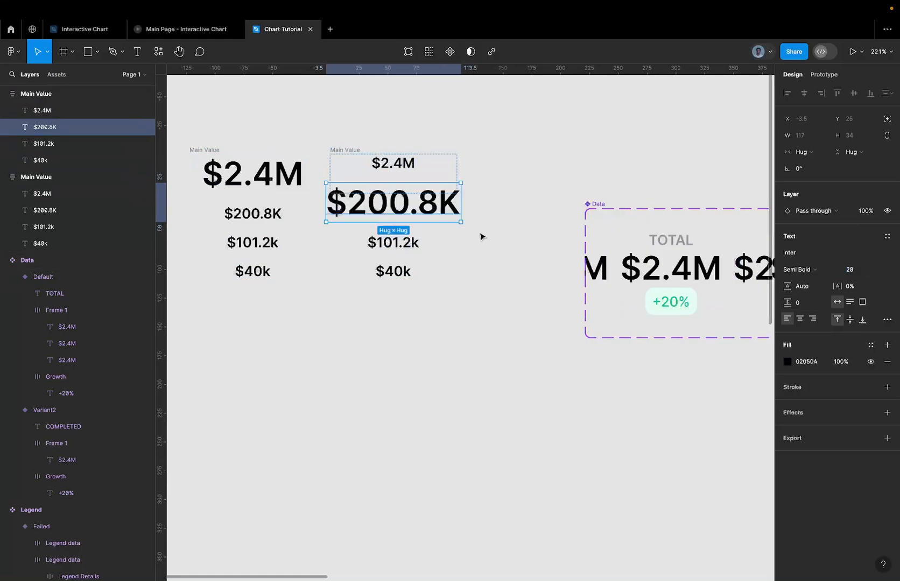
Give both Main Value frames a solid red fill (FF0000)
click(426, 168)
scroll(328, 150, left, 1)
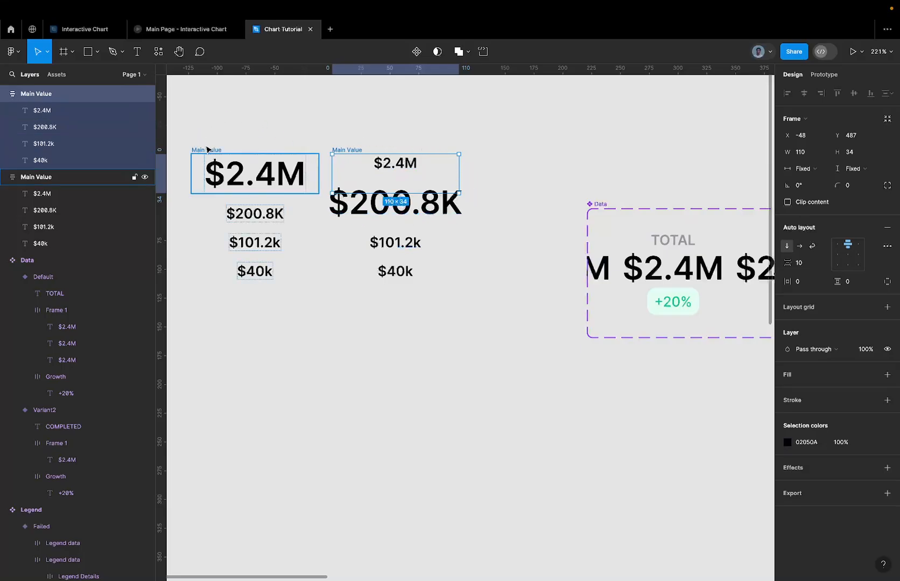
shift+click(207, 149)
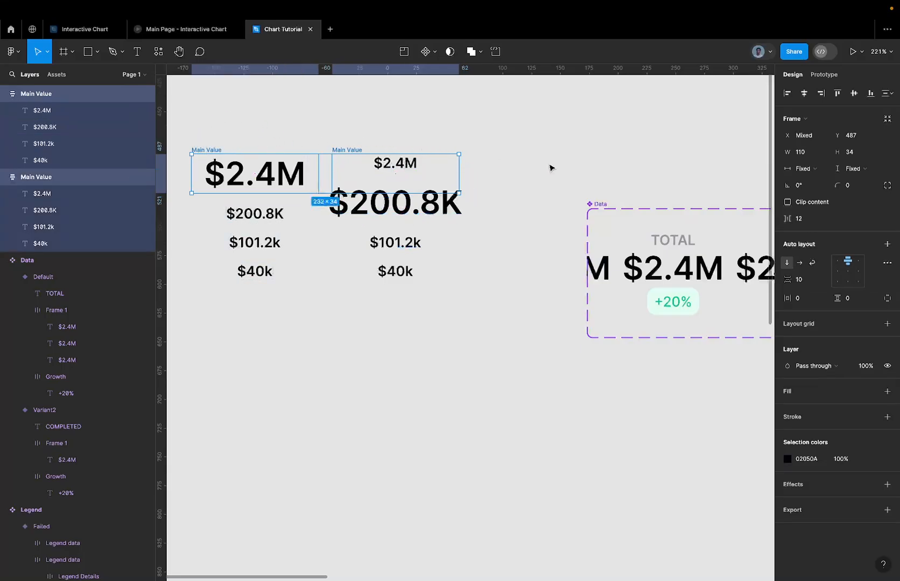
click(887, 392)
click(814, 408)
text(red)
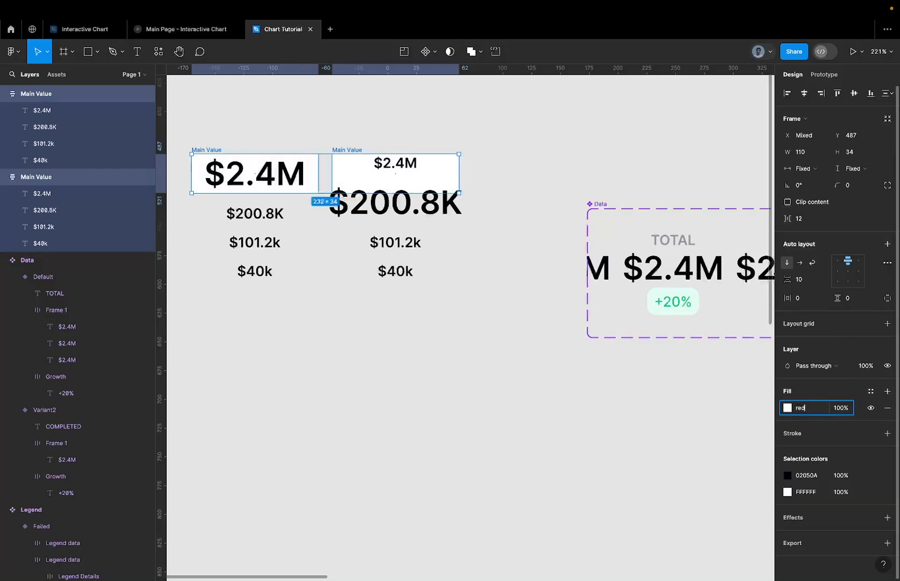
key(Return)
scroll(532, 249, up, 2)
scroll(531, 248, left, 1)
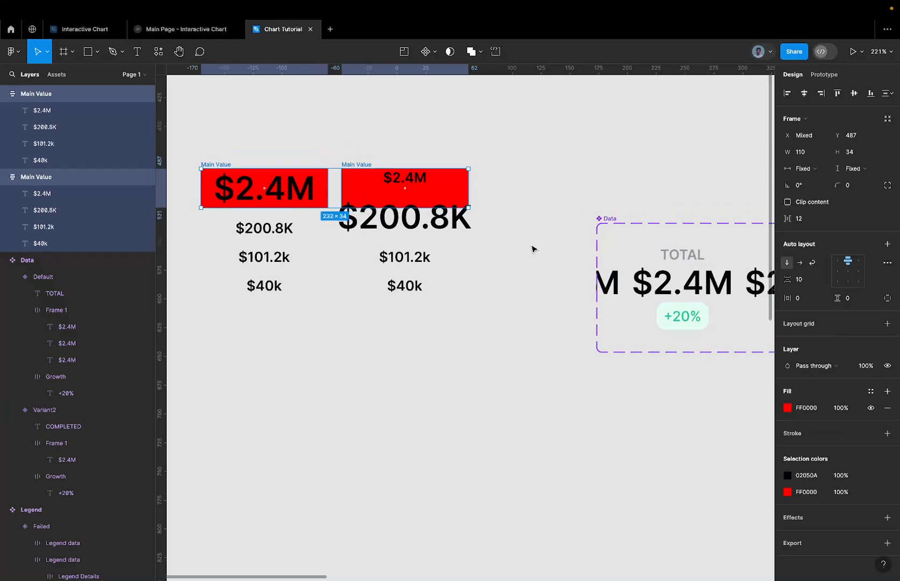
click(532, 238)
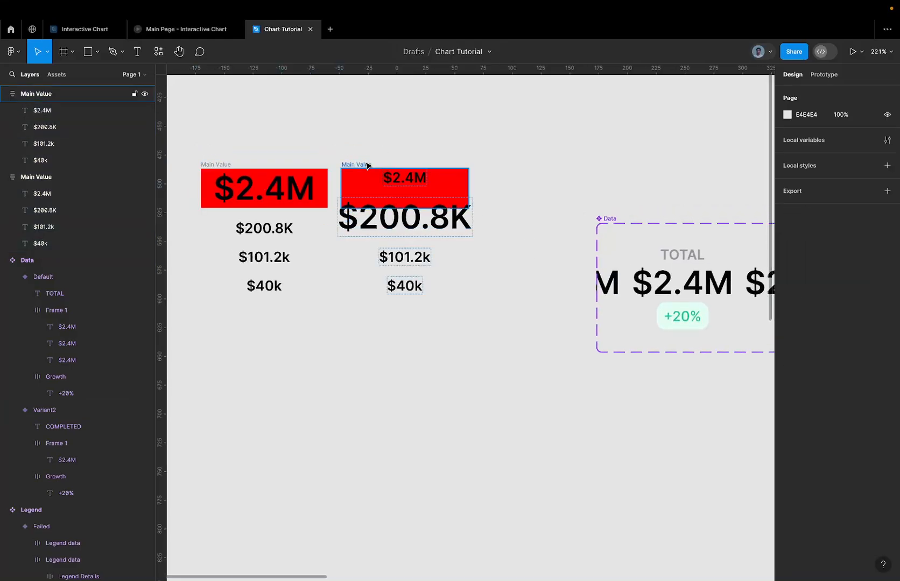
Remove auto layout from both the copied and the original Main Value frames
click(367, 158)
shift+click(224, 161)
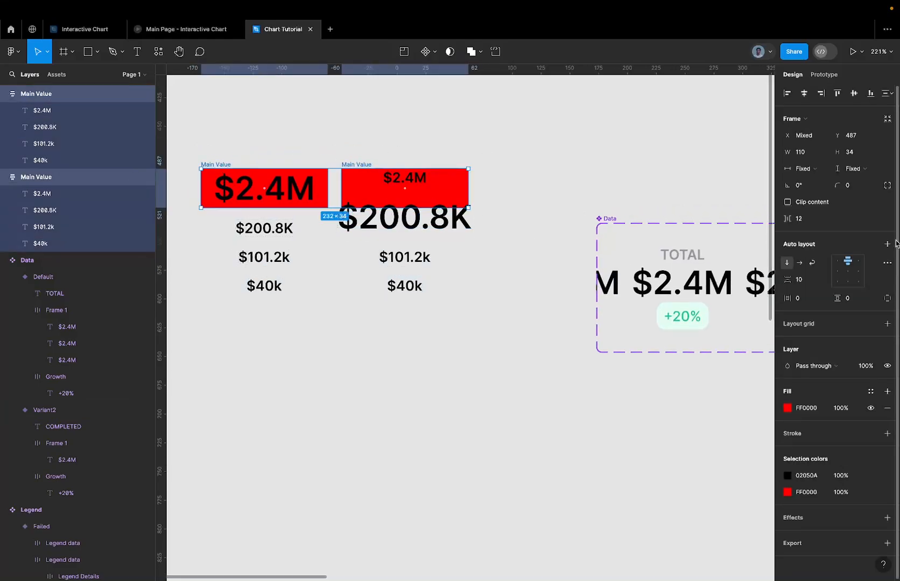
click(364, 165)
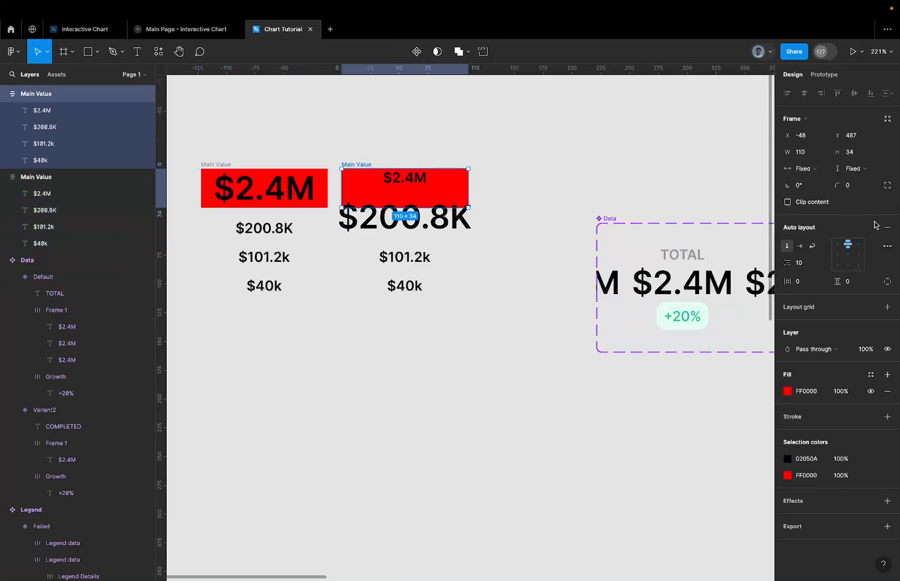
click(887, 228)
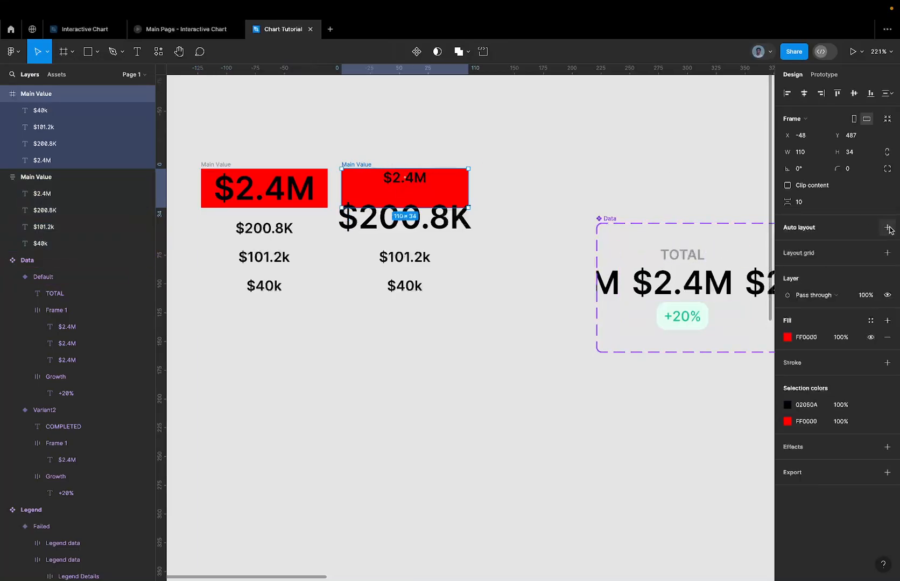
click(219, 166)
click(888, 228)
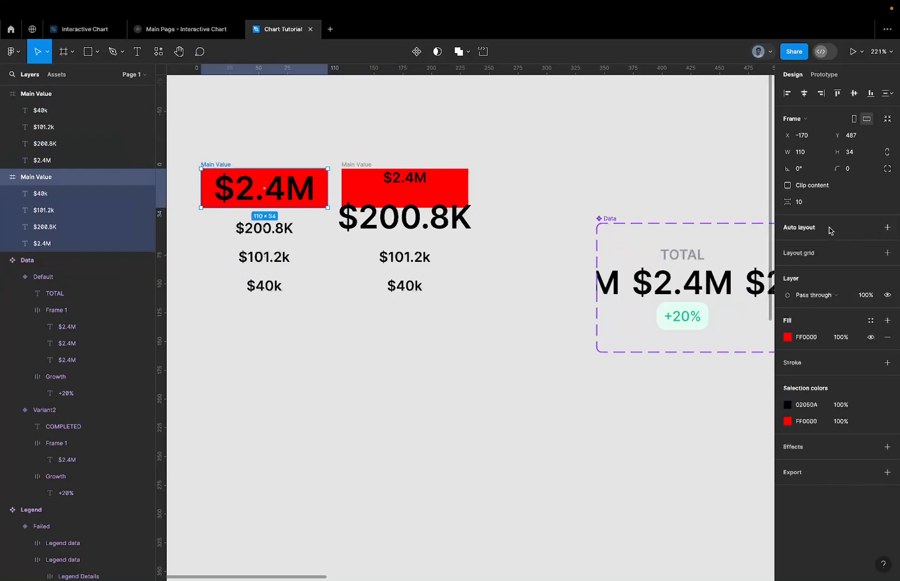
Try restoring auto layout on the original Main Value frame
key(shift+a)
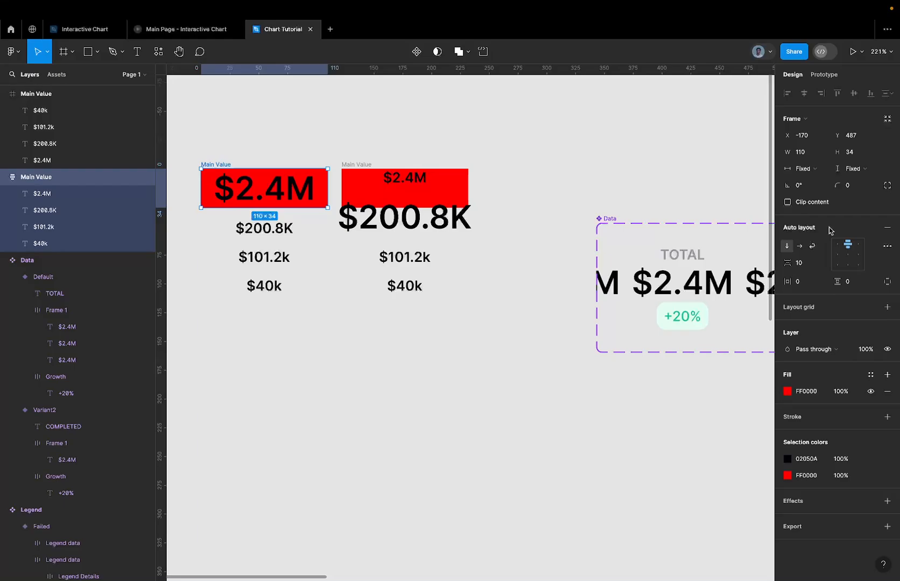
key(Tab)
key(super+z)
key(super+z)
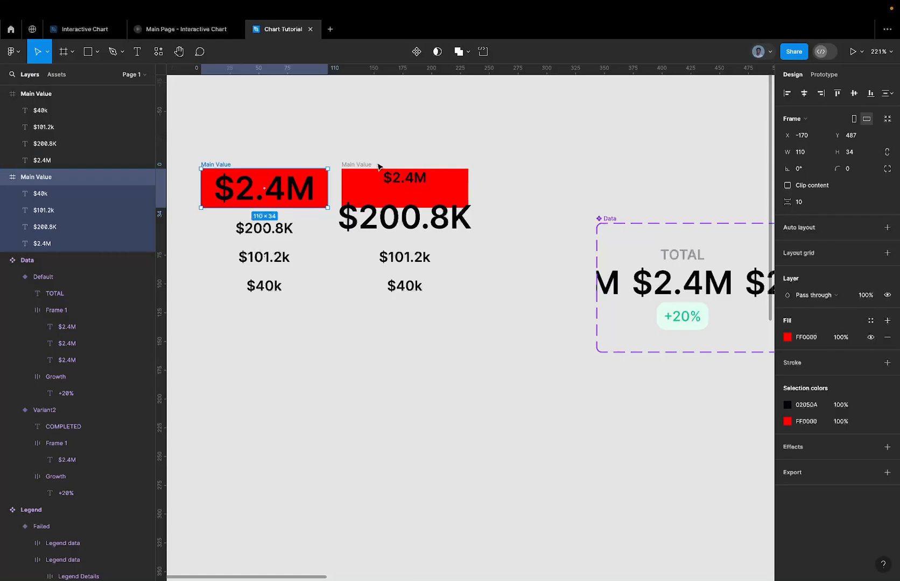
Duplicate the second Main Value frame to its right at about X 86, Y 487, and move the Data component set farther right, clear of the copy
click(355, 165)
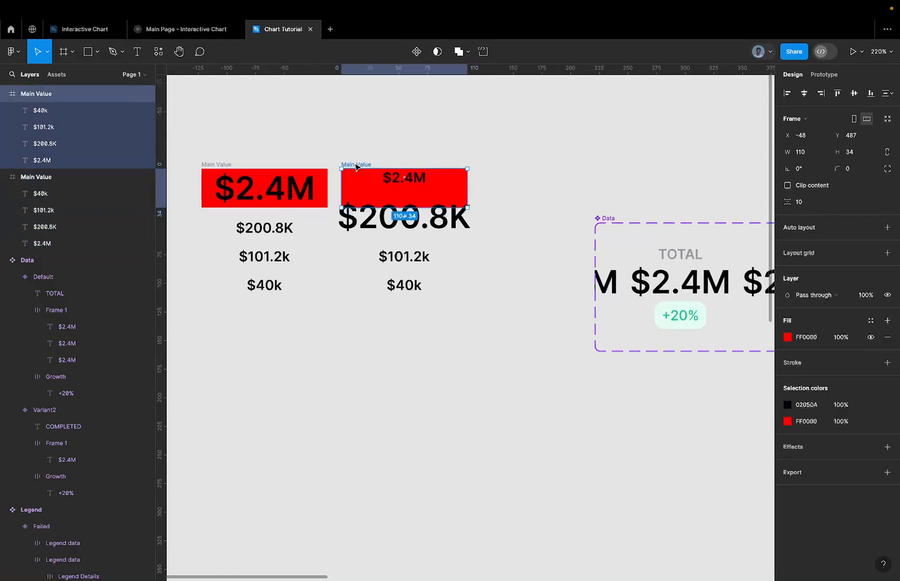
scroll(355, 166, down, 3)
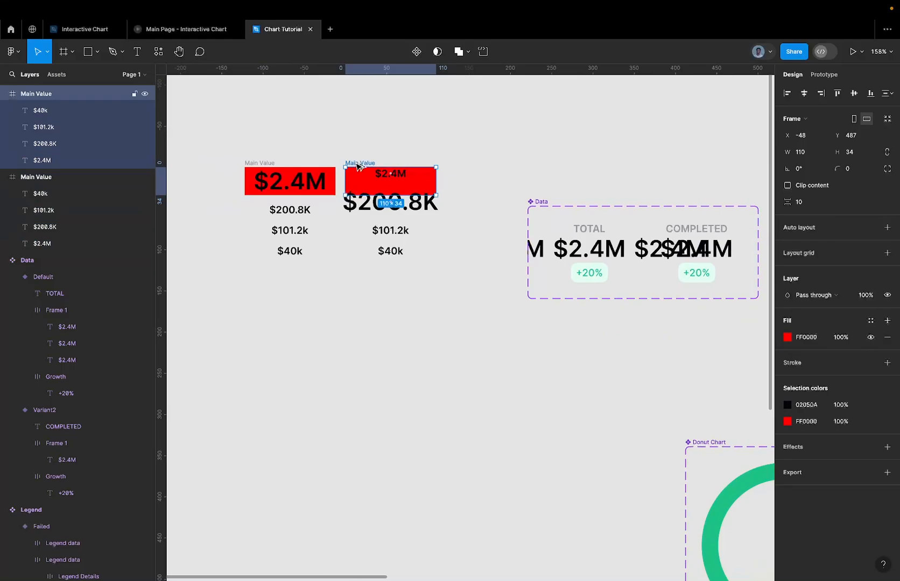
alt+drag(356, 167, 470, 167)
scroll(468, 167, right, 5)
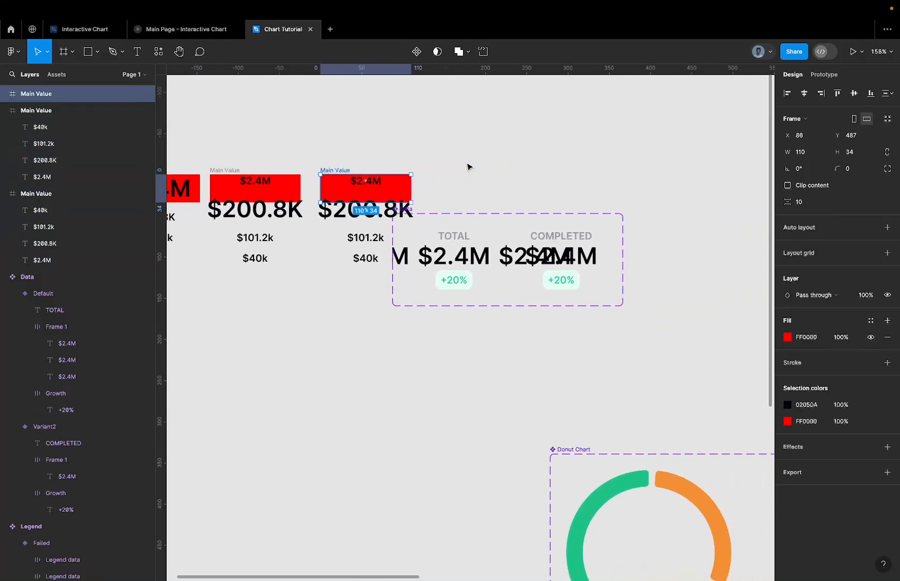
scroll(468, 167, right, 1)
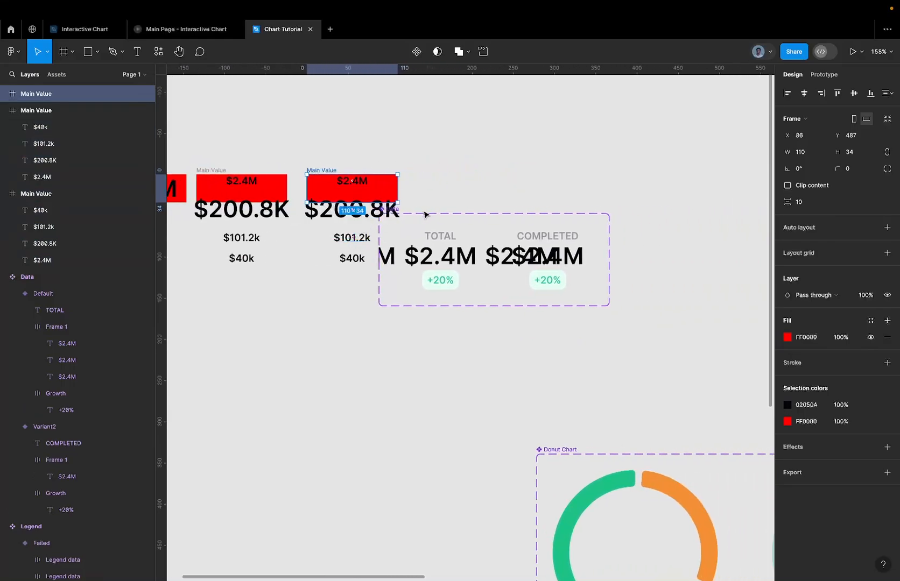
click(406, 213)
drag(487, 222, 685, 236)
Try setting the $101.2k value in the third Main Value frame to font size 28
click(353, 239)
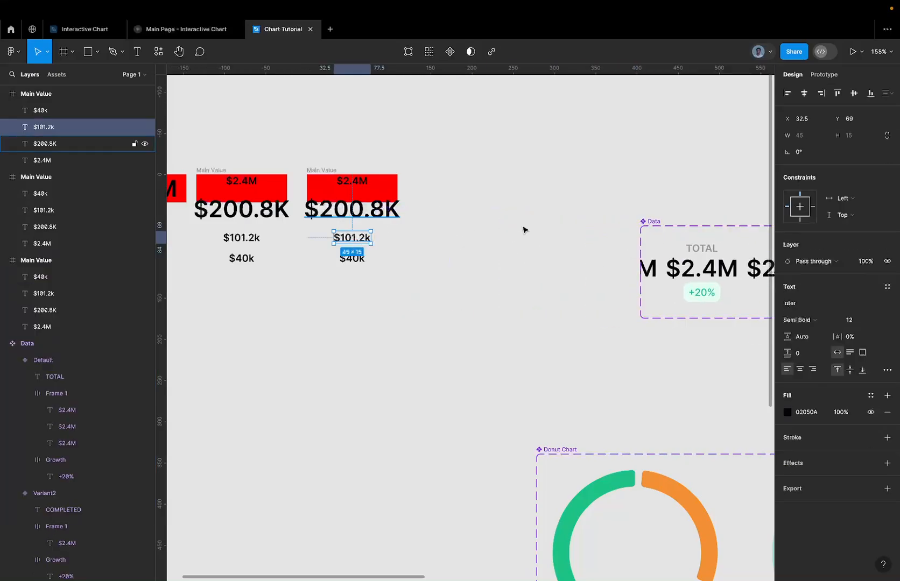
click(851, 320)
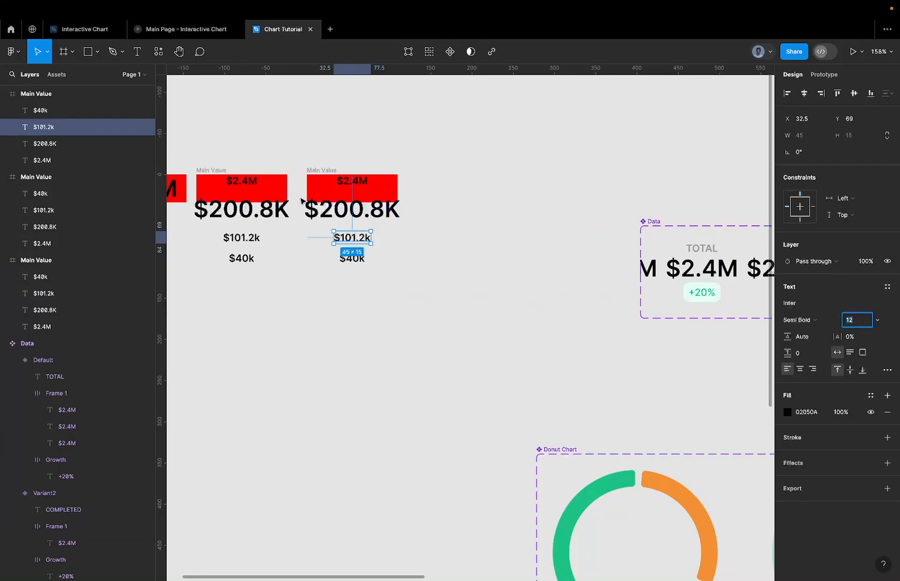
click(281, 215)
click(342, 237)
click(361, 215)
click(362, 236)
click(369, 219)
click(369, 237)
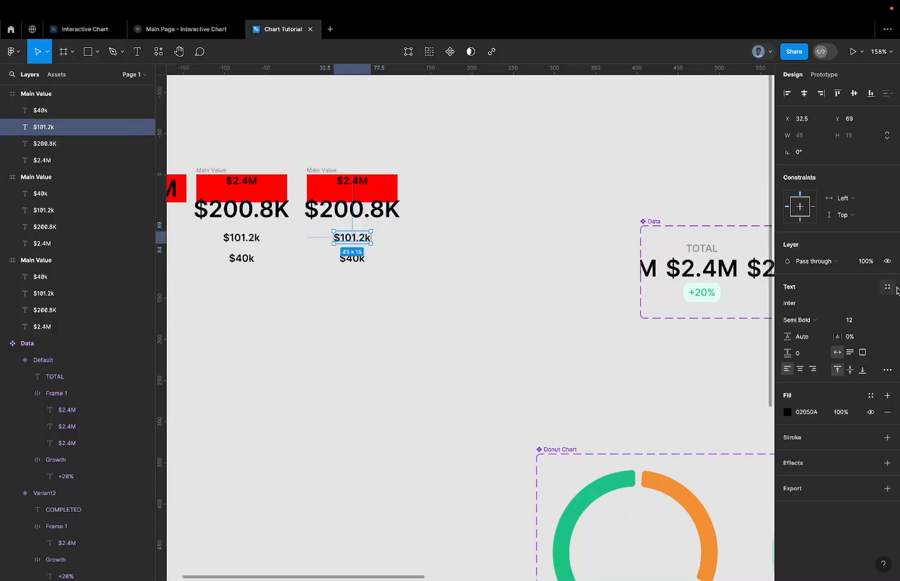
click(858, 320)
text(28)
key(Return)
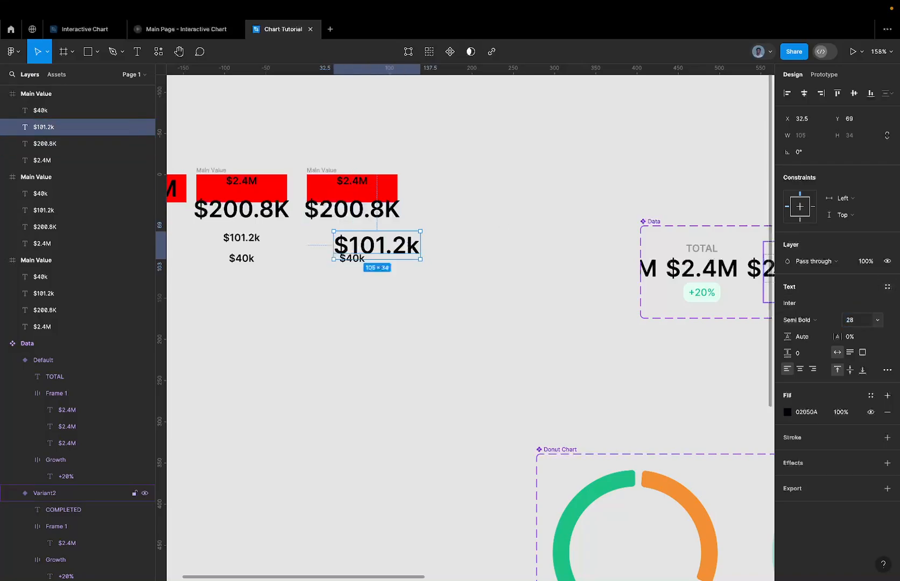
key(ctrl+z)
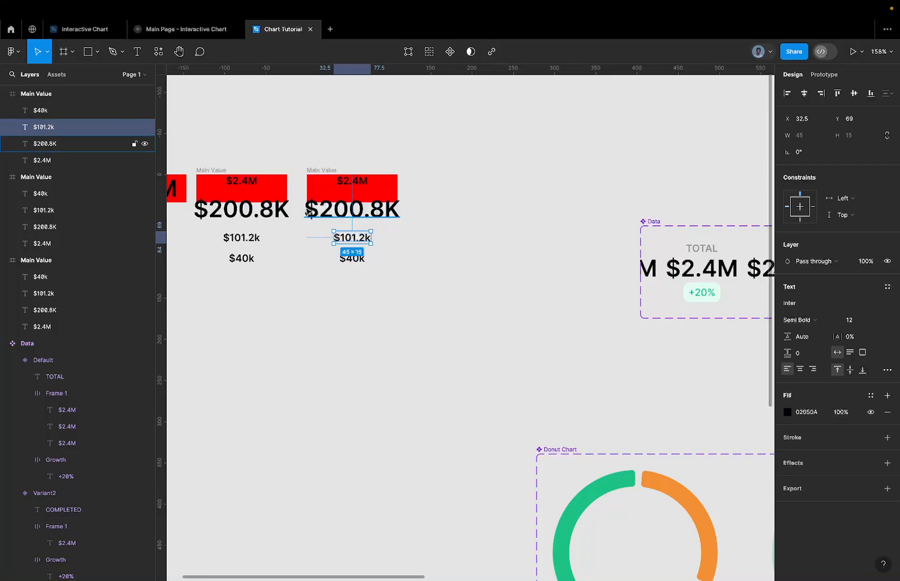
Try enlarging the third Main Value frame's $101.2k value to font size 28 and centering it horizontally in the frame
click(323, 175)
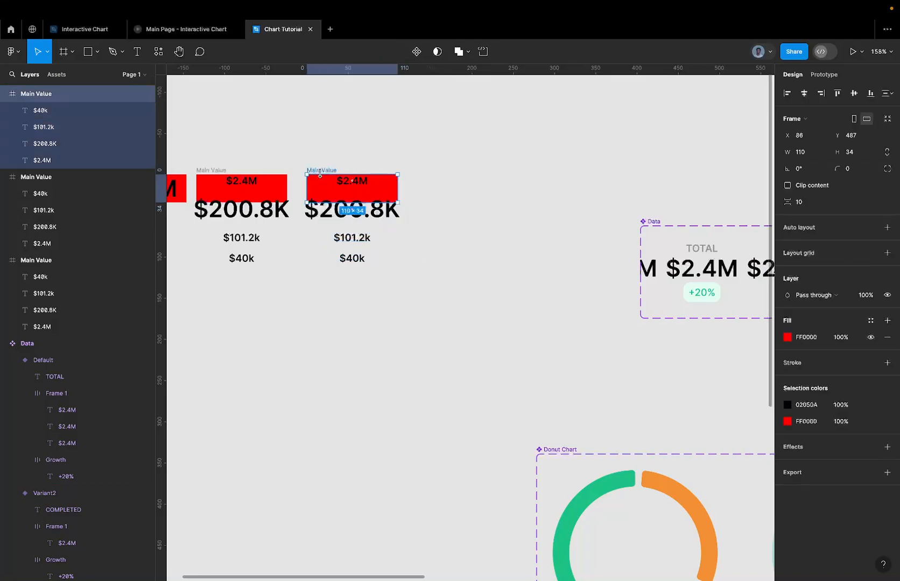
click(370, 237)
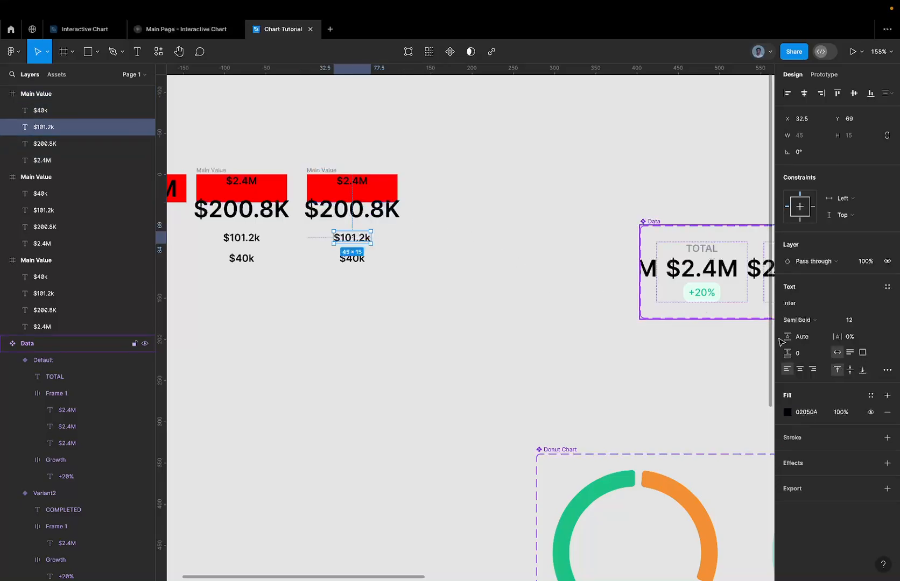
click(850, 317)
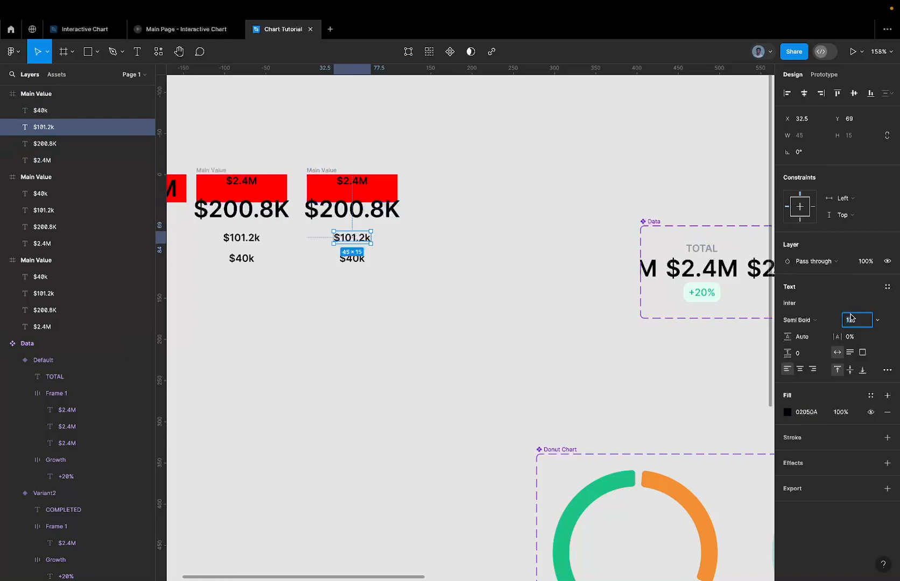
key(Return)
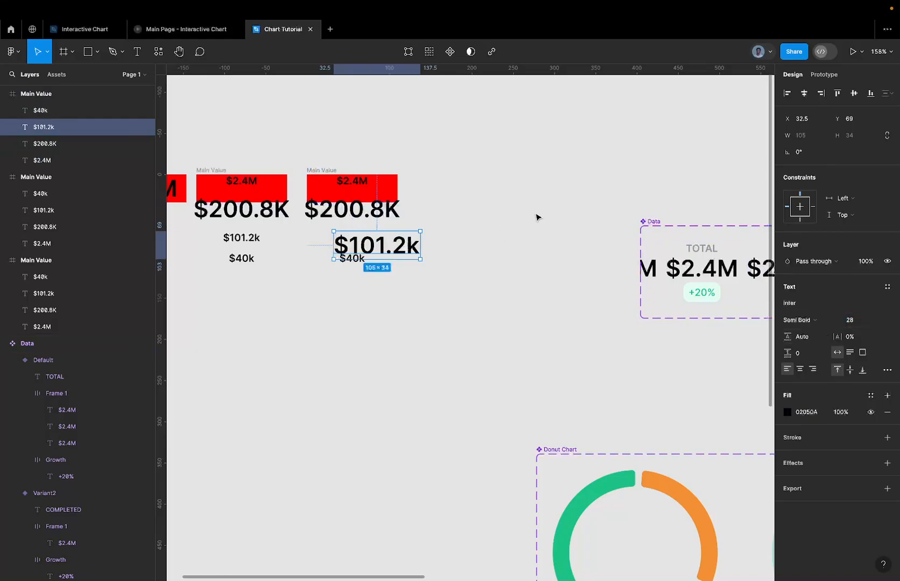
click(804, 92)
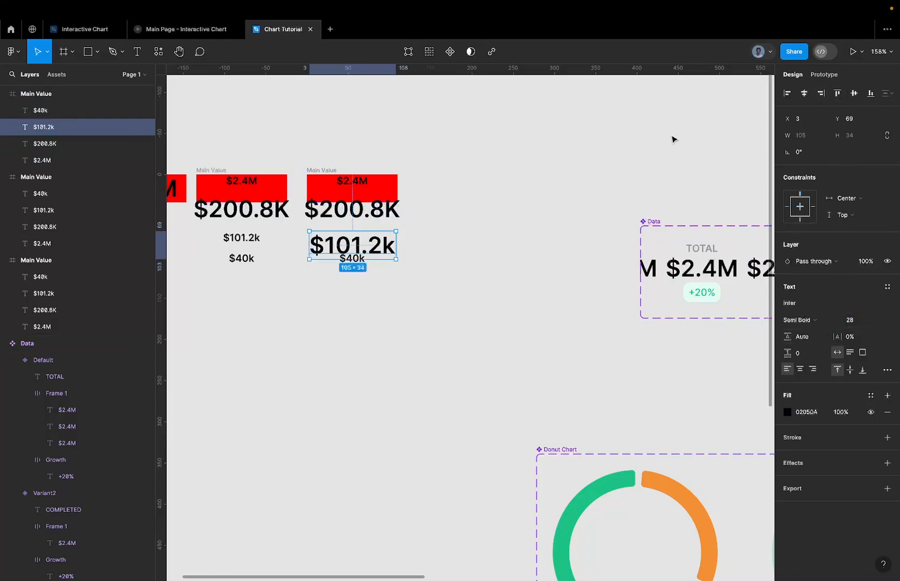
key(ctrl+z)
key(ctrl+z)
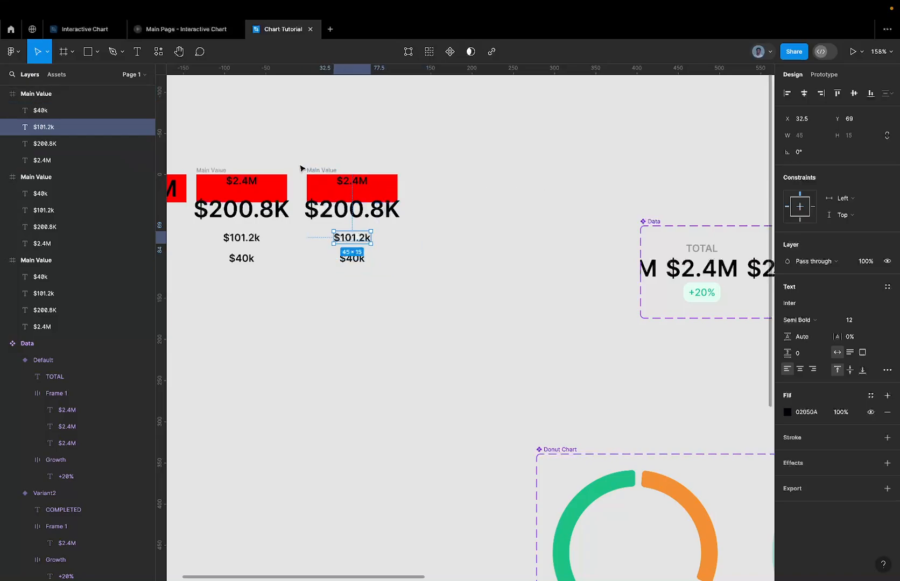
Apply vertical auto layout with a spacing of 10 to the third Main Value frame
click(330, 169)
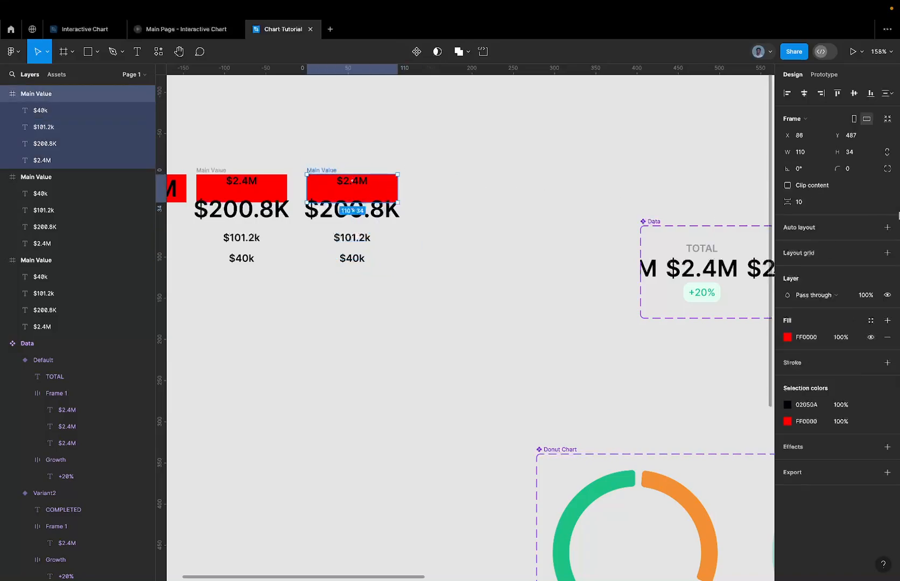
click(886, 227)
key(ctrl+z)
click(886, 227)
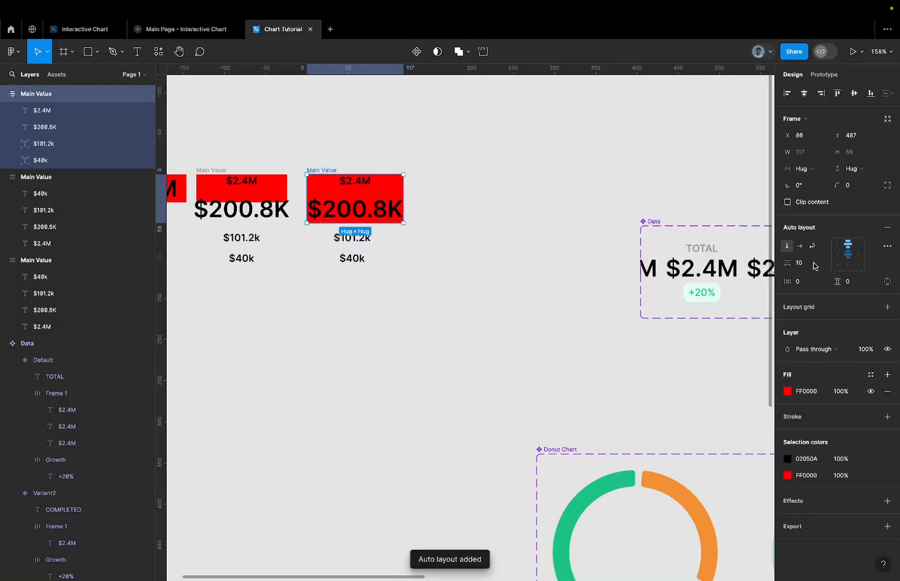
Compare the sizes and layout settings of the three Main Value frames and the positions of their enlarged values
scroll(280, 190, left, 5)
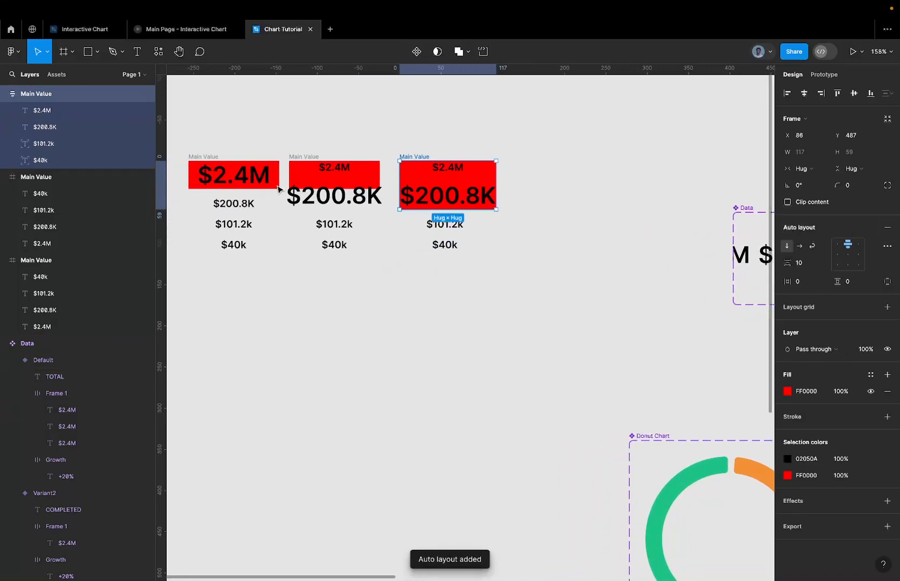
click(310, 157)
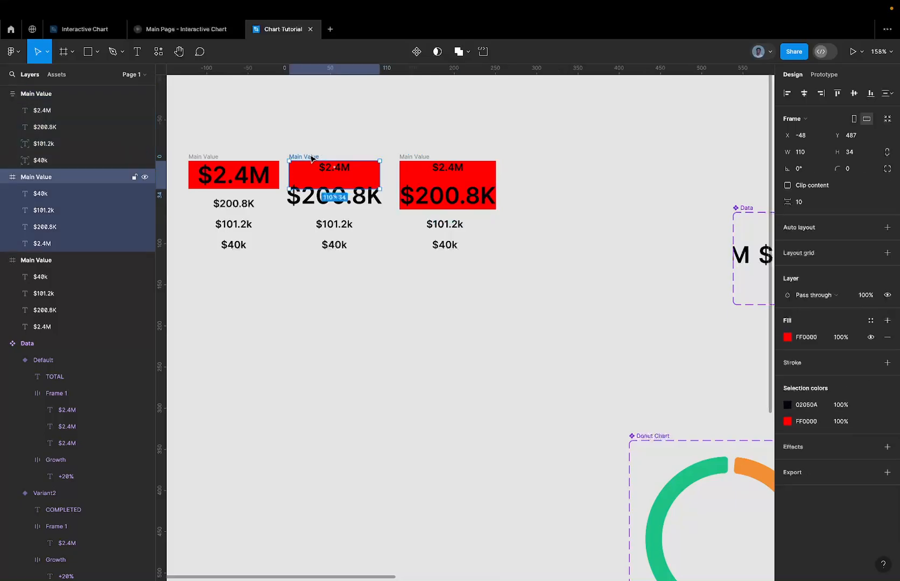
scroll(306, 156, up, 5)
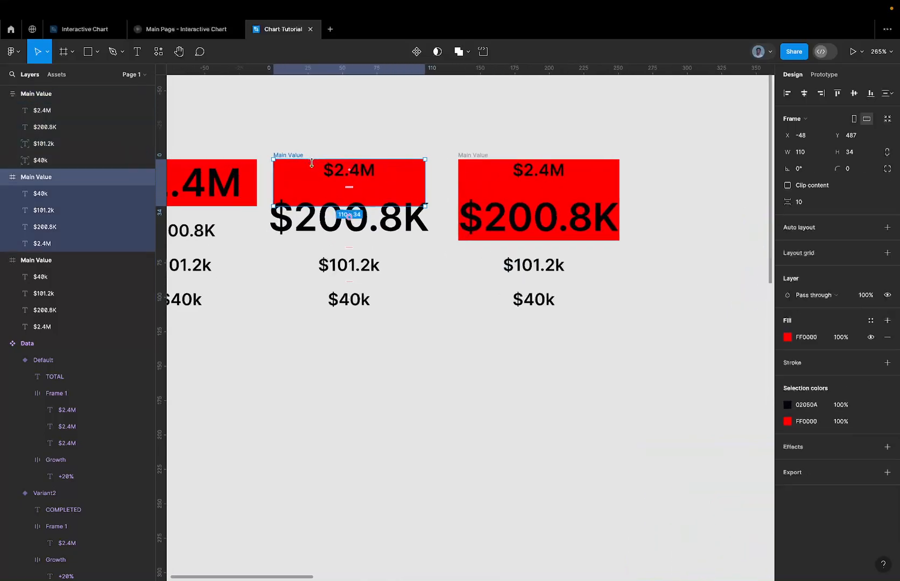
click(307, 210)
scroll(253, 190, left, 3)
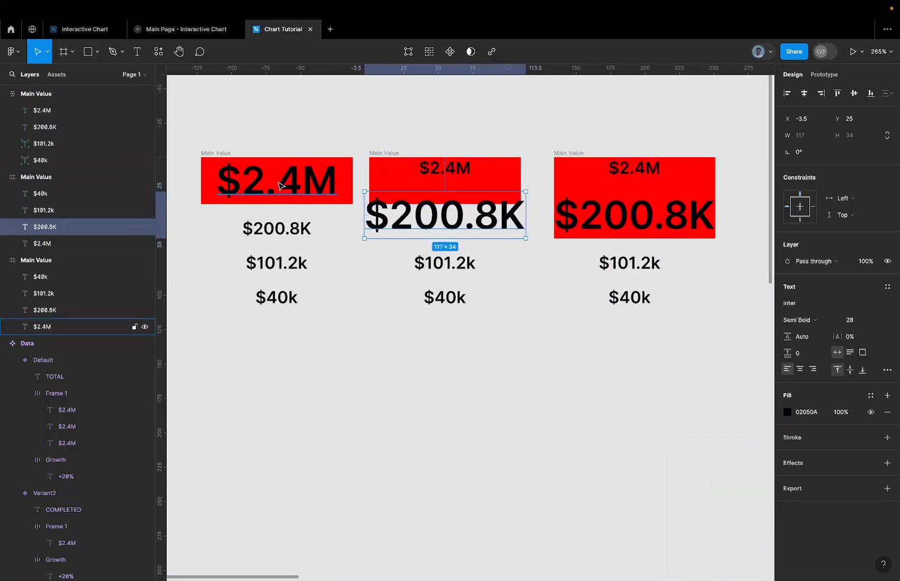
click(267, 189)
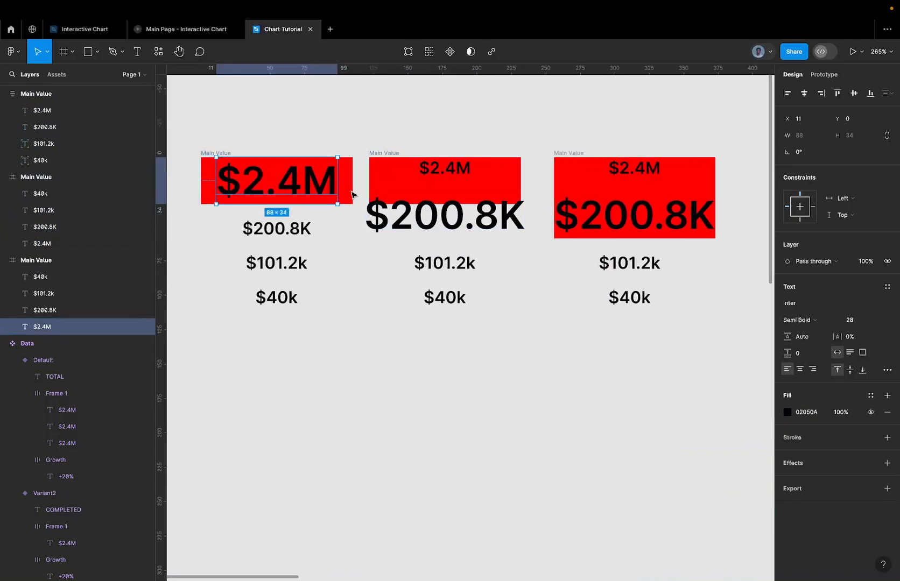
click(210, 154)
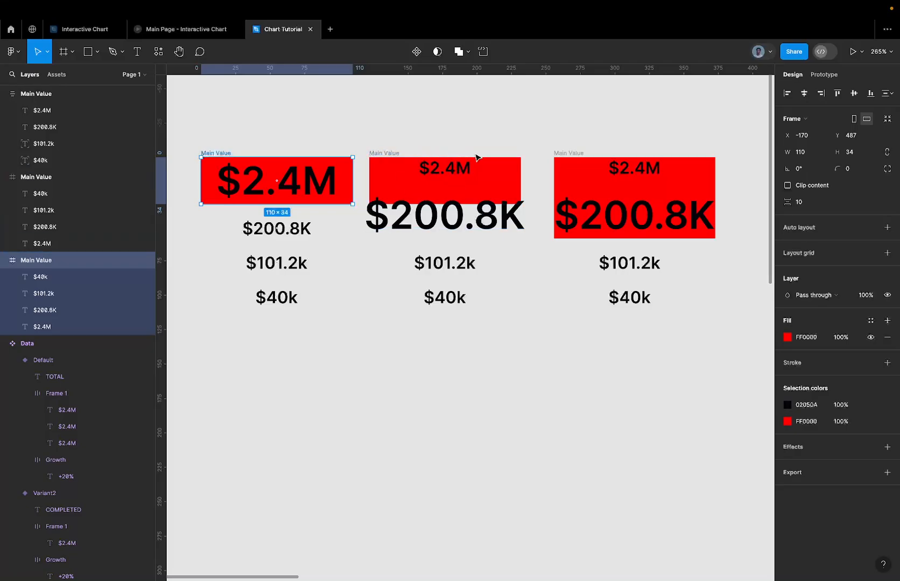
click(568, 155)
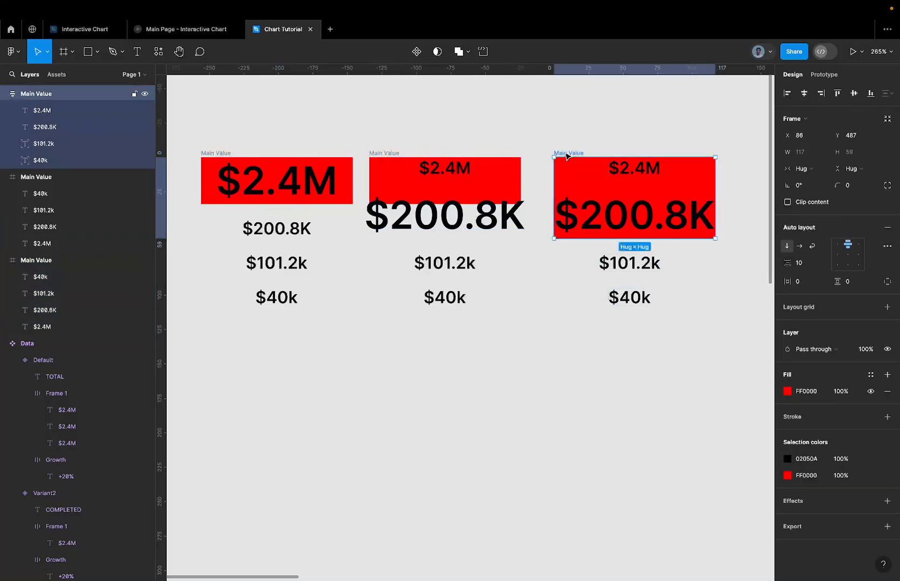
Set the third Main Value frame's height to a fixed 34
click(857, 153)
text(3)
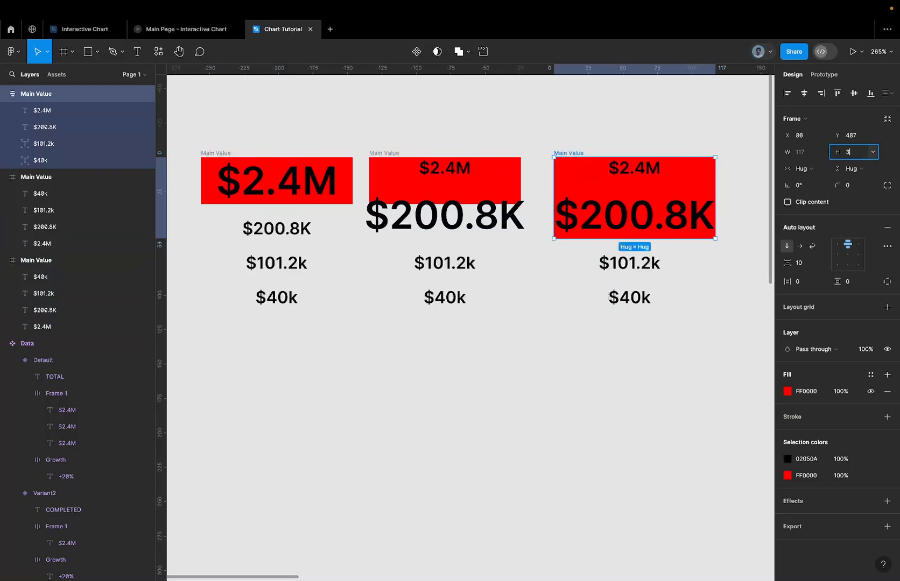
text(4)
key(Return)
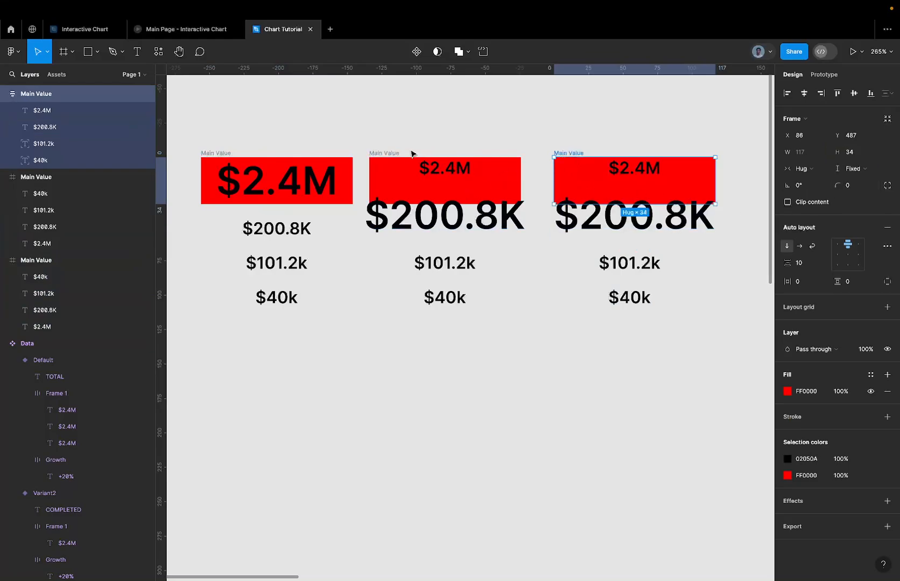
click(393, 154)
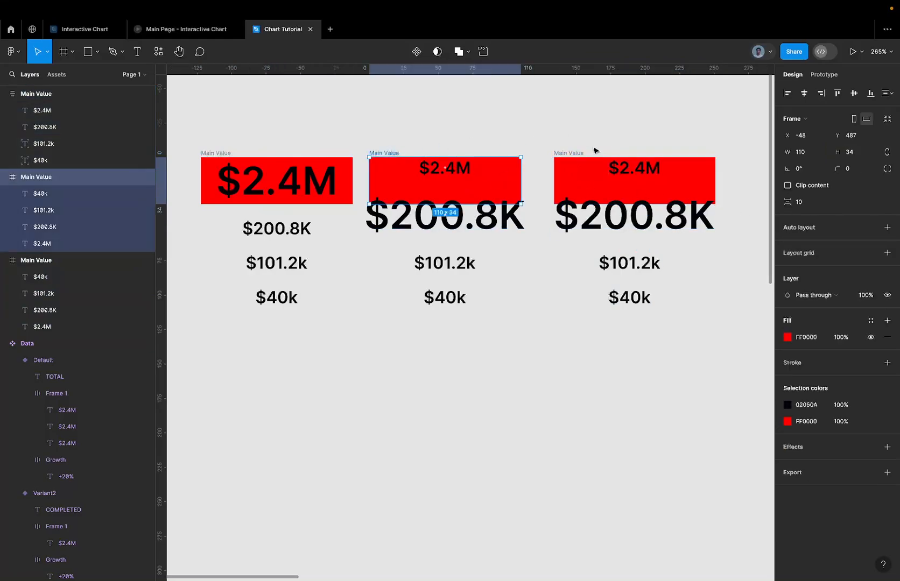
click(594, 161)
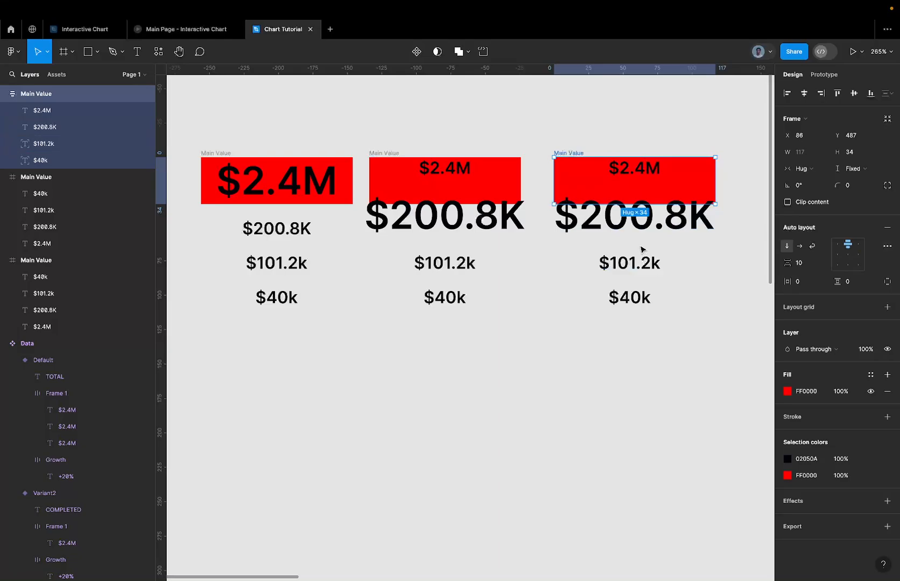
Set the $101.2k value in the third Main Value frame to font size 28
click(629, 262)
click(856, 338)
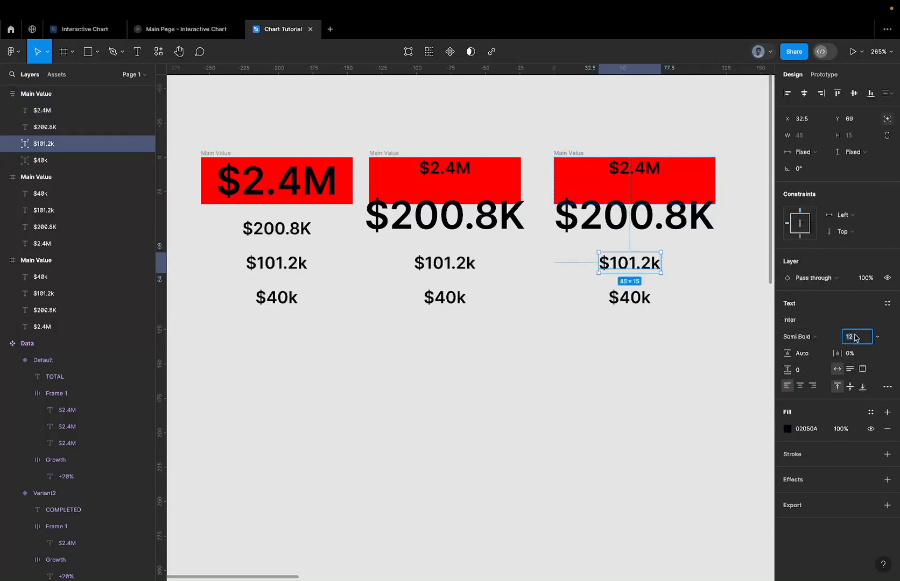
text(200.8)
key(Return)
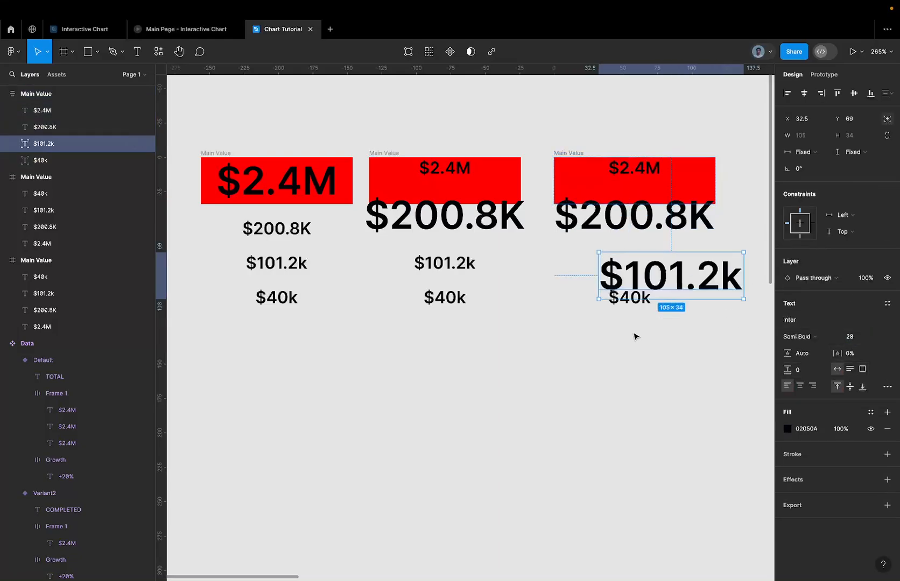
click(627, 300)
click(634, 273)
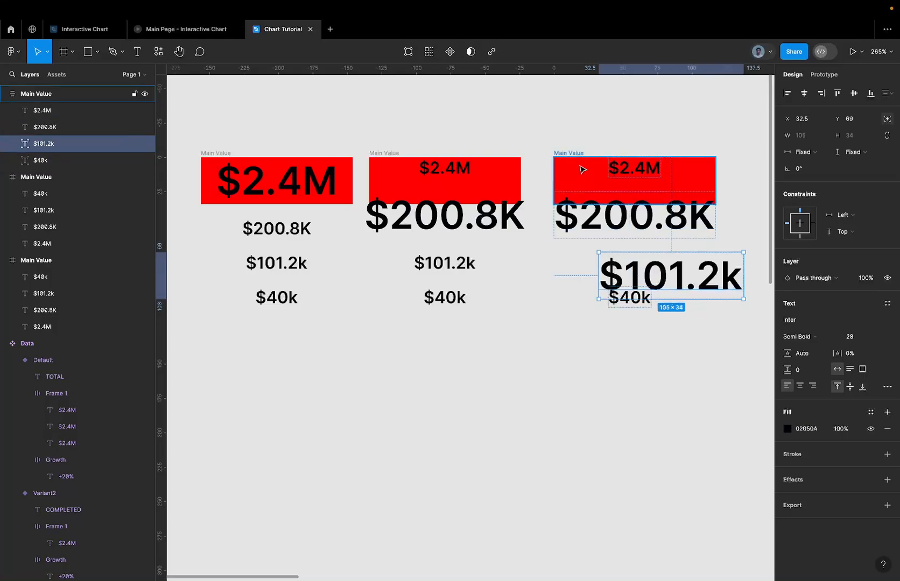
click(582, 165)
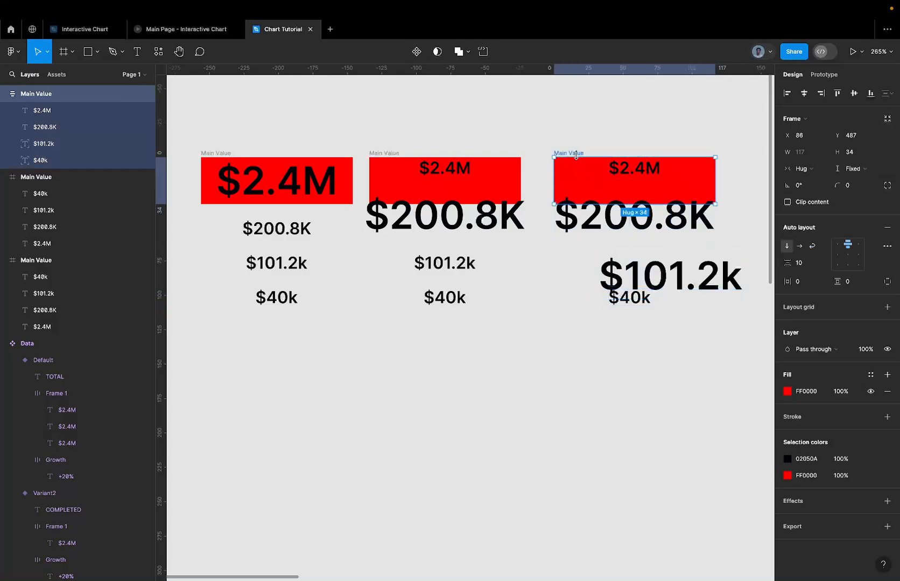
Turn off absolute positioning for the third Main Value frame's $101.2k and $40k values so they follow the auto layout
click(661, 266)
click(888, 119)
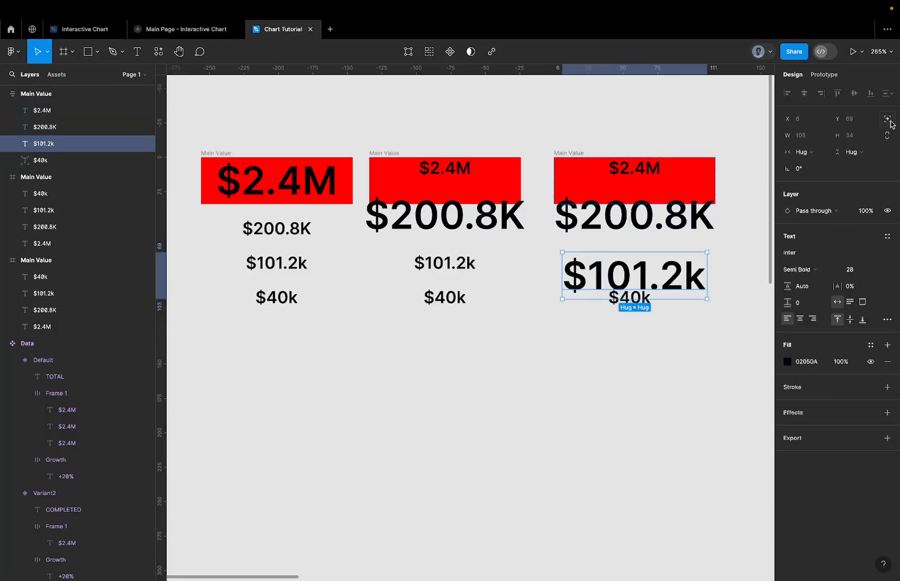
click(629, 304)
click(887, 119)
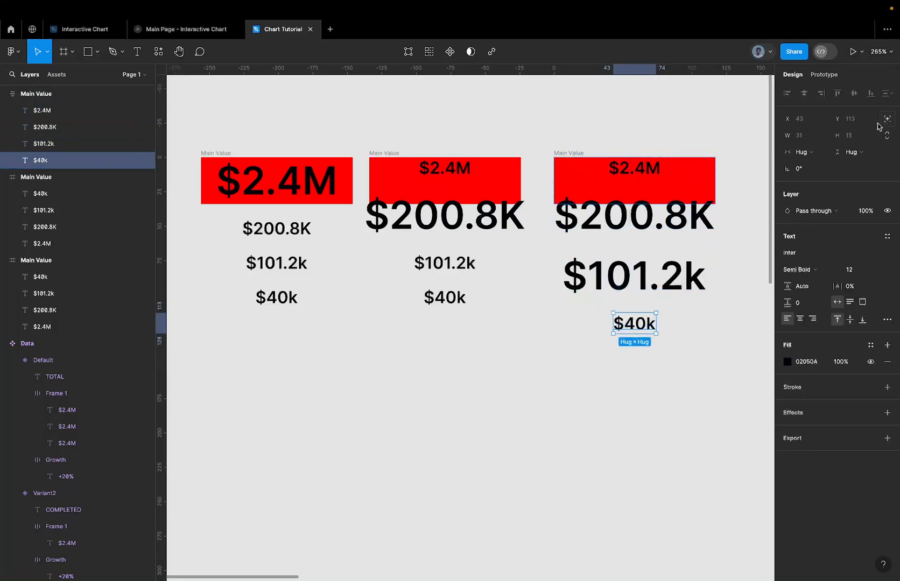
Set the $200.8K value in the third Main Value frame to font size 12
click(666, 218)
click(628, 265)
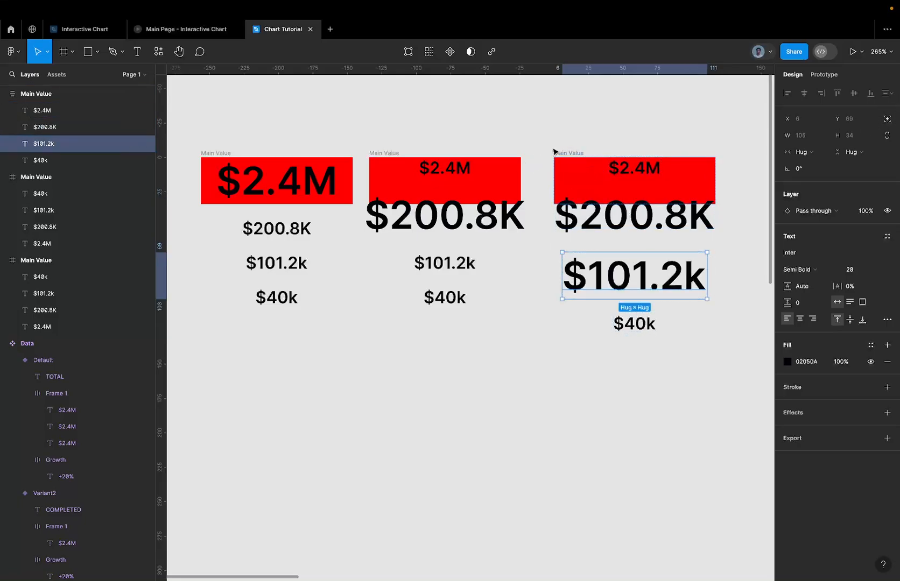
click(569, 154)
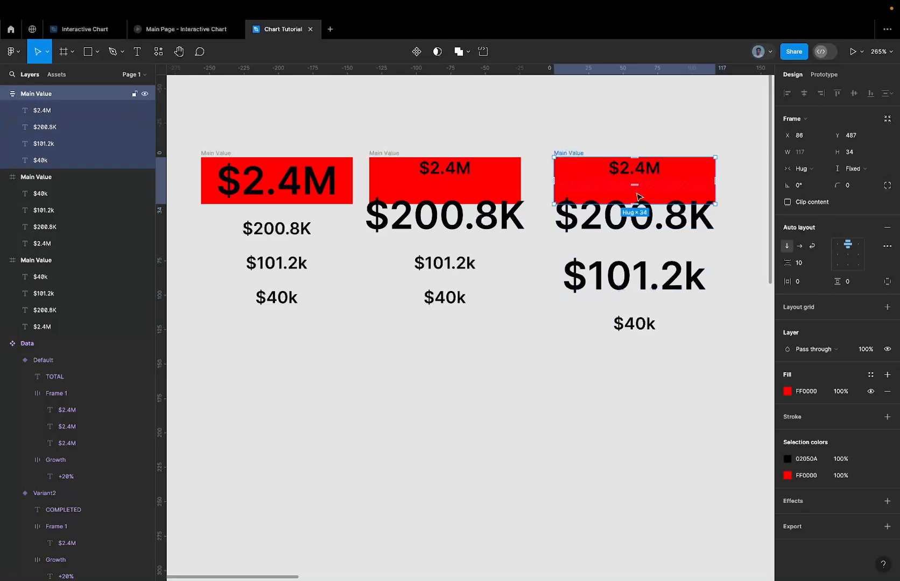
click(644, 224)
click(637, 172)
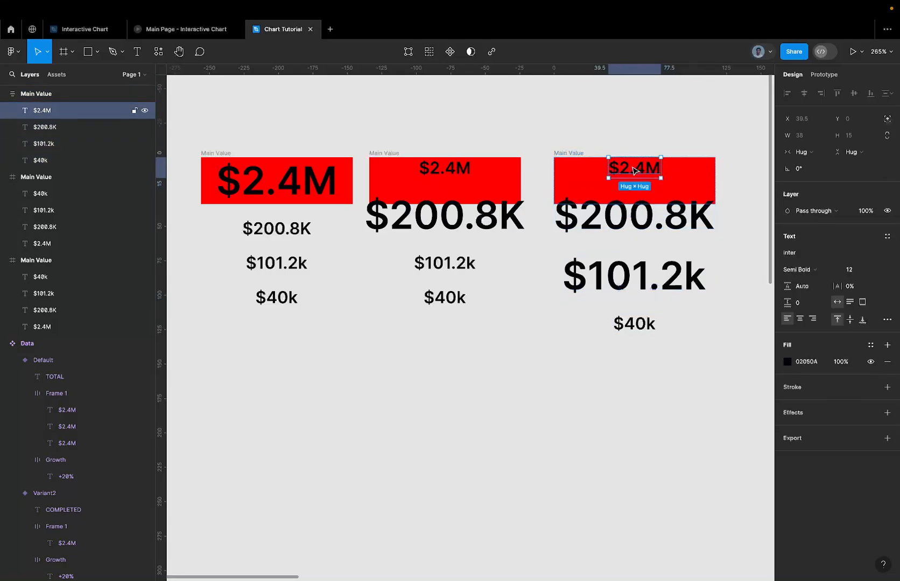
click(636, 219)
click(850, 269)
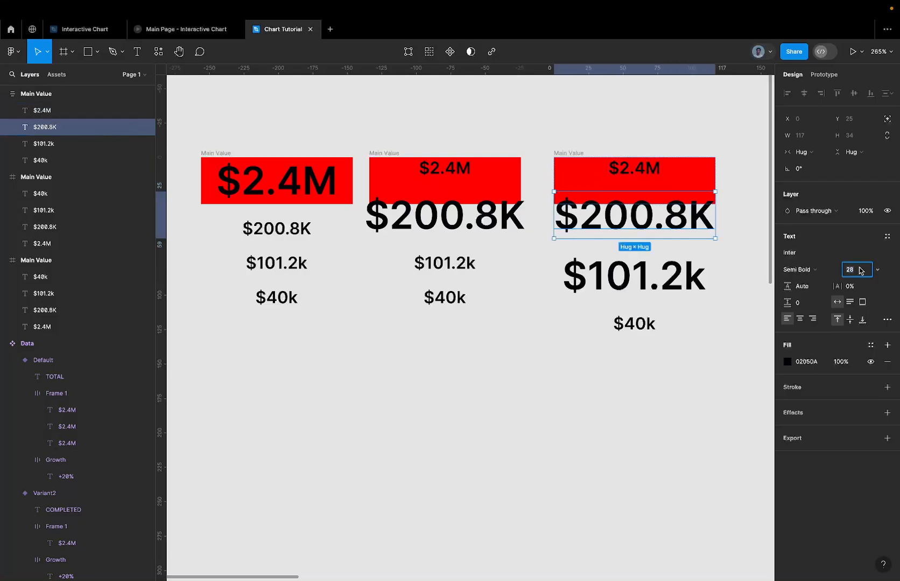
text(12)
key(Return)
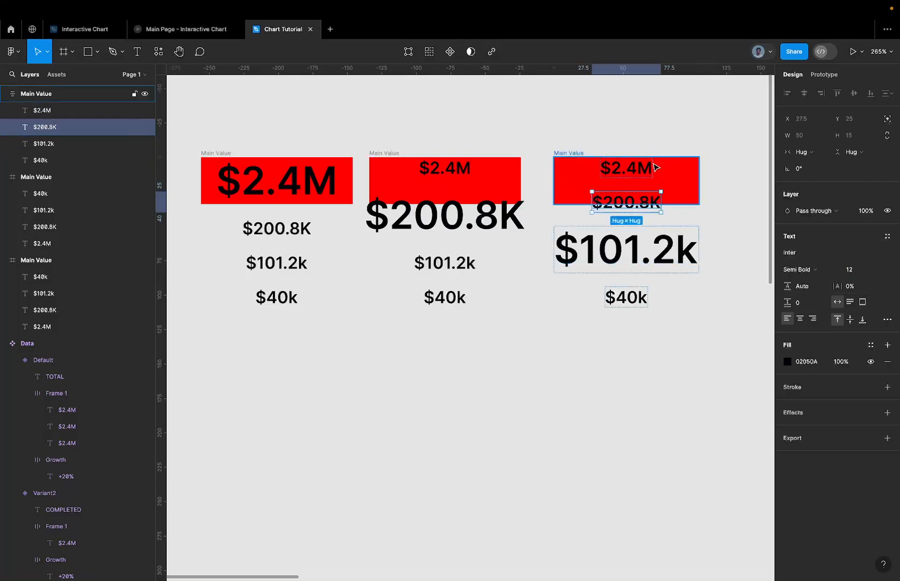
click(661, 251)
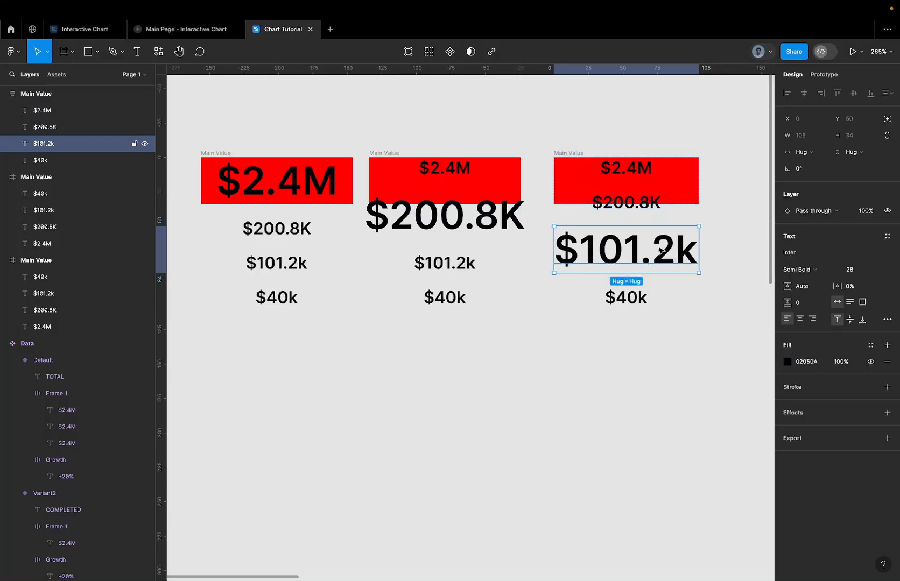
Duplicate the third Main Value frame beside the original and set the copy's $40k value to font size 28
click(575, 152)
drag(575, 153, 729, 154)
scroll(691, 183, right, 5)
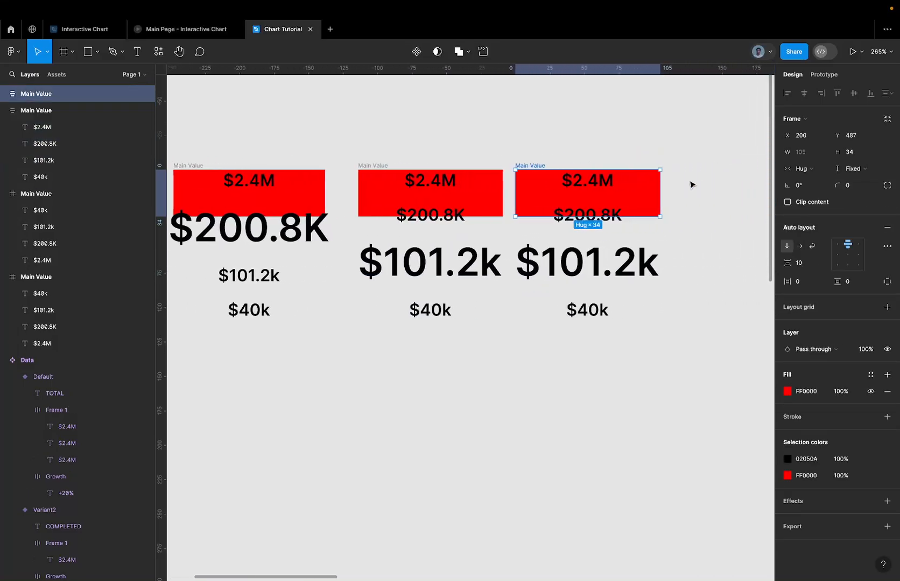
click(585, 317)
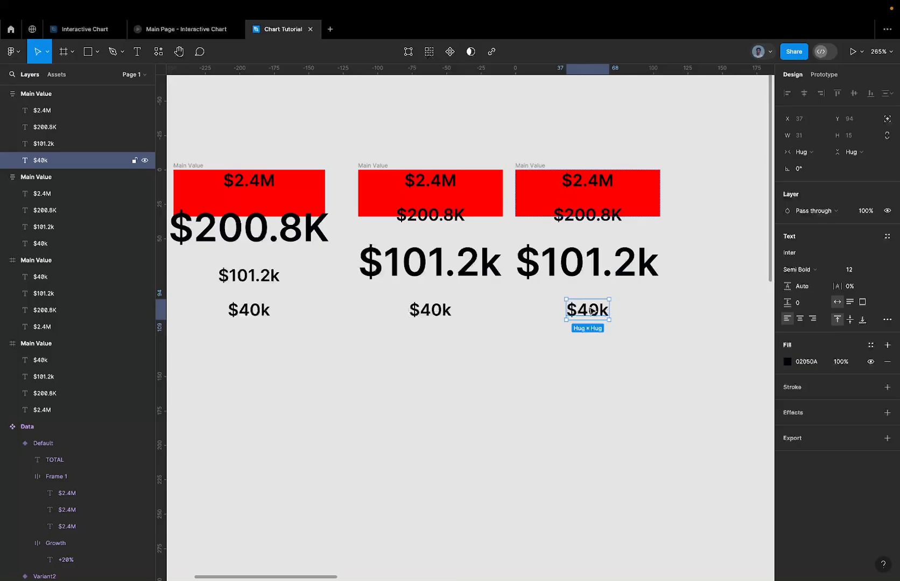
click(863, 271)
text(28)
key(Return)
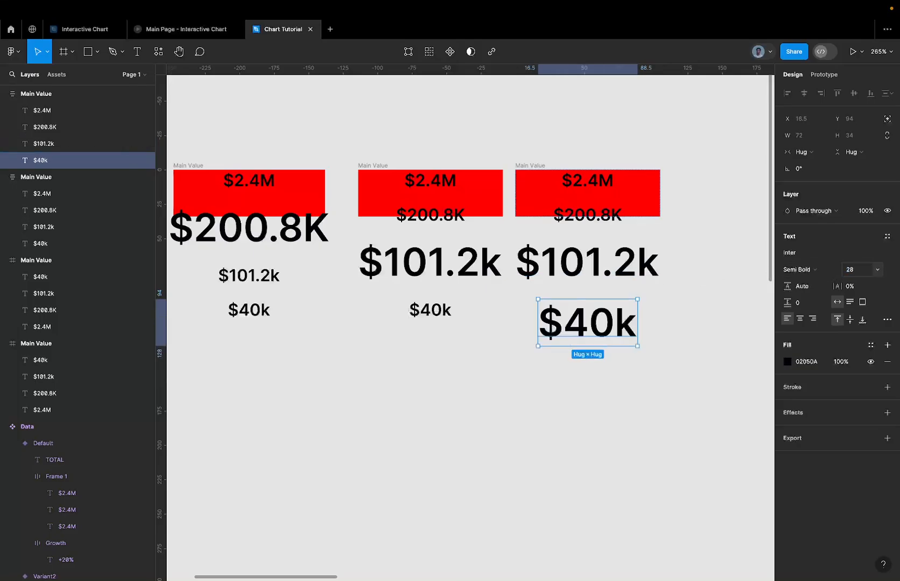
Set the fourth Main Value frame's $101.2k value to font size 12 and move the frame further right to X 250
click(96, 143)
click(856, 273)
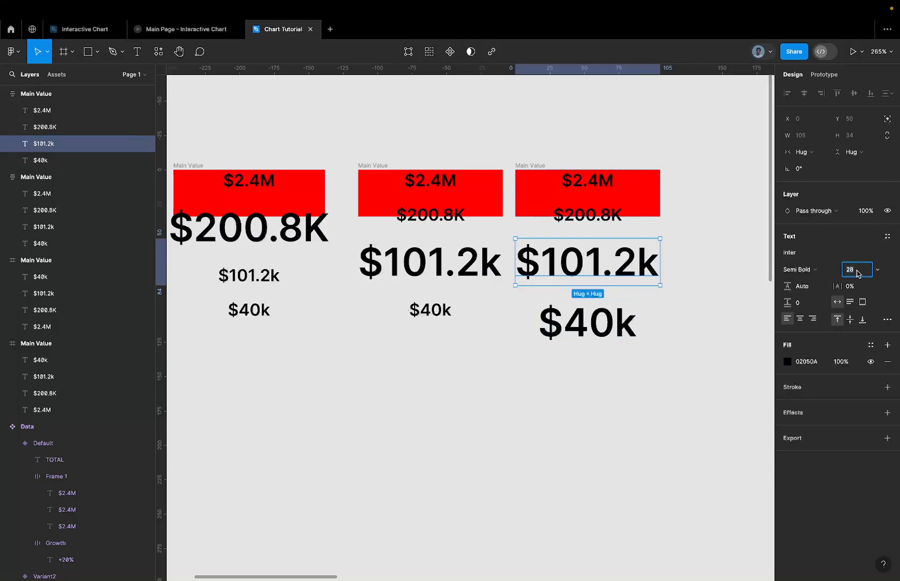
key(Return)
click(567, 223)
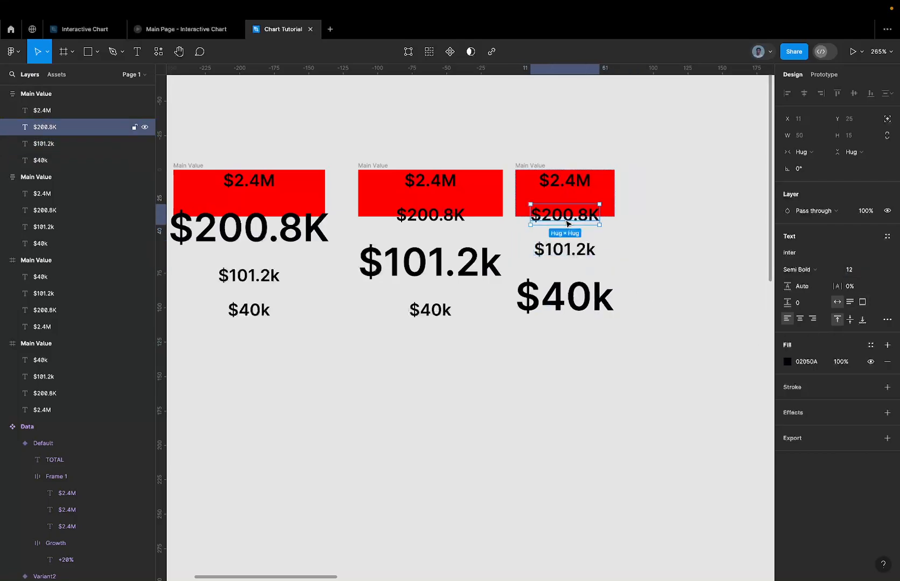
click(570, 252)
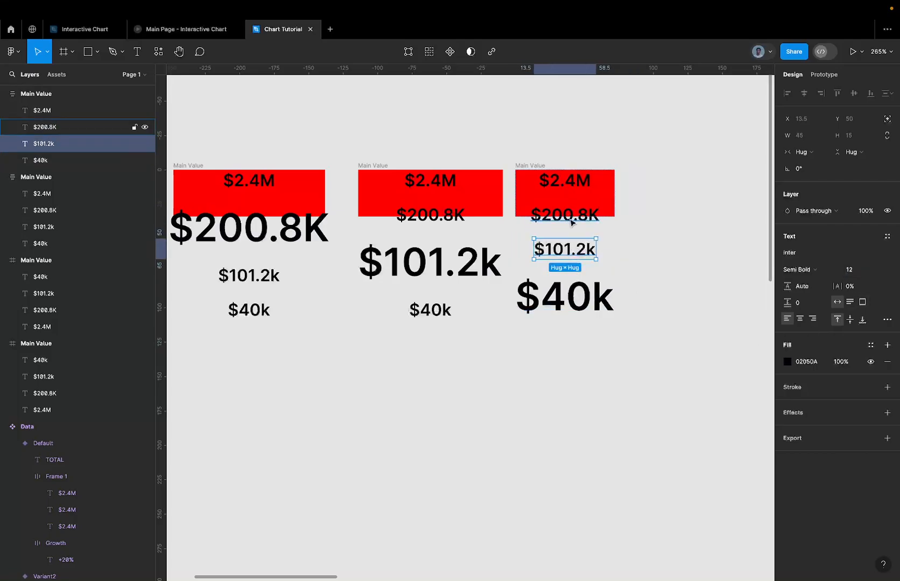
drag(537, 168, 603, 168)
Remove the auto layout from the third and fourth Main Value frames, matching the first two frames
scroll(504, 165, down, 5)
drag(281, 132, 626, 198)
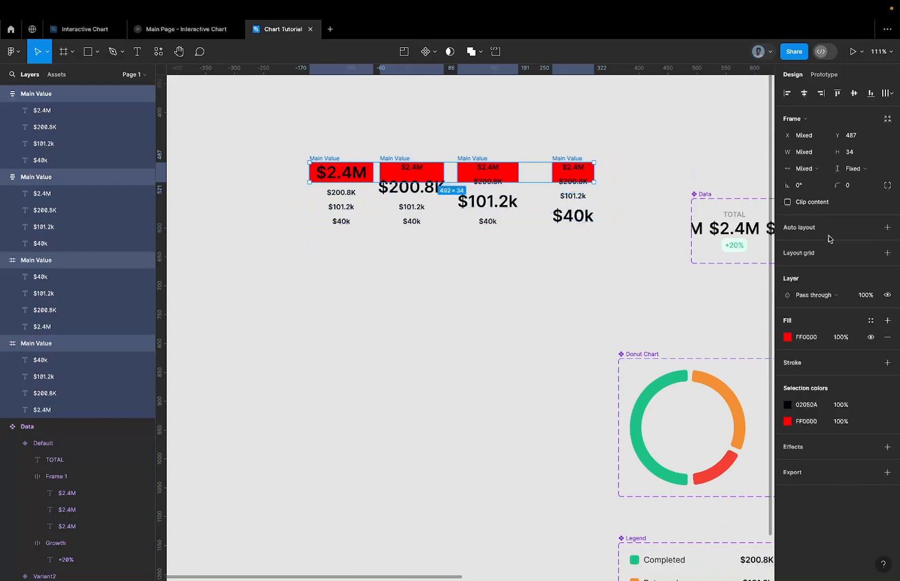
click(574, 160)
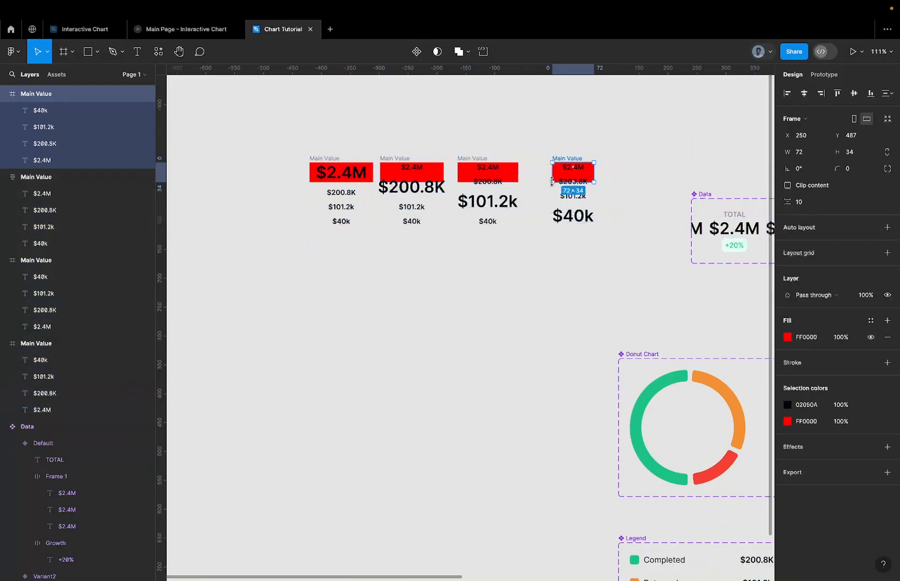
click(487, 172)
click(883, 228)
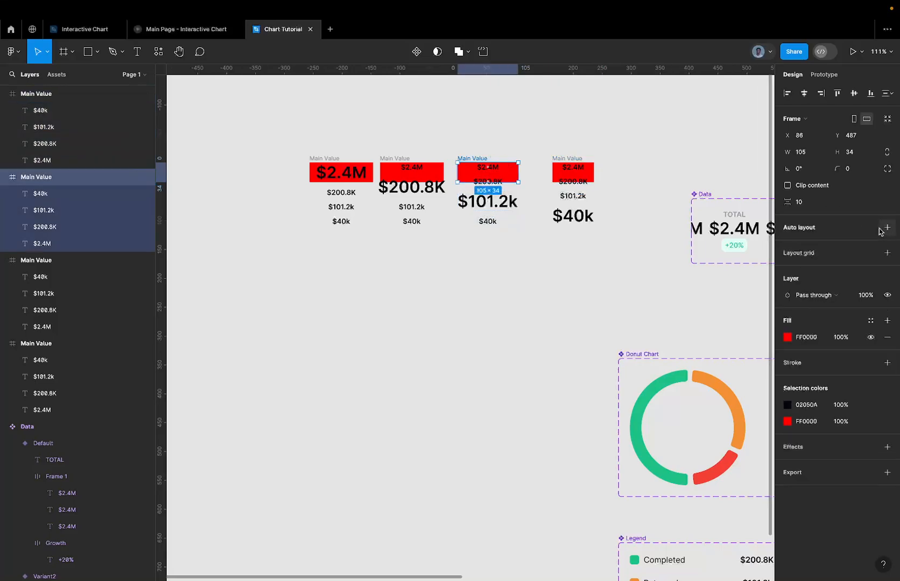
click(395, 157)
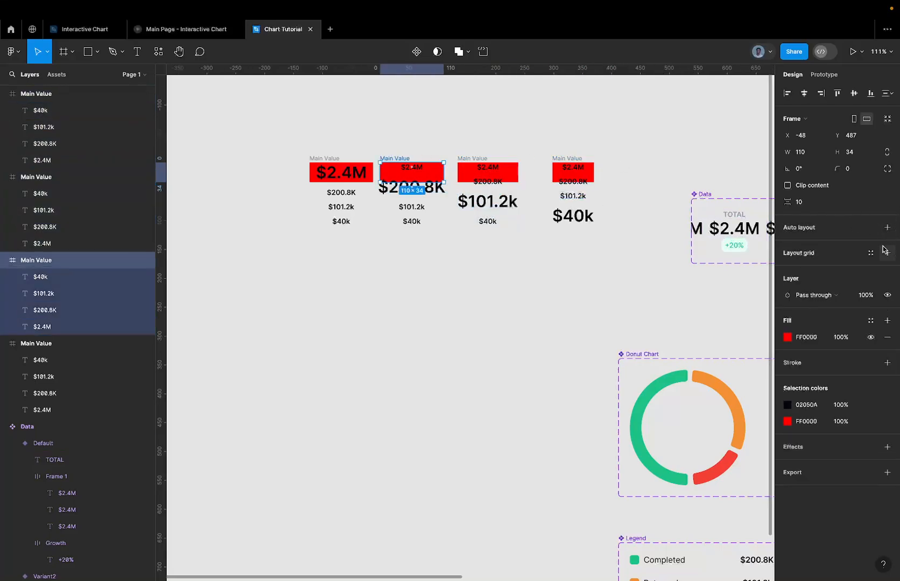
click(332, 159)
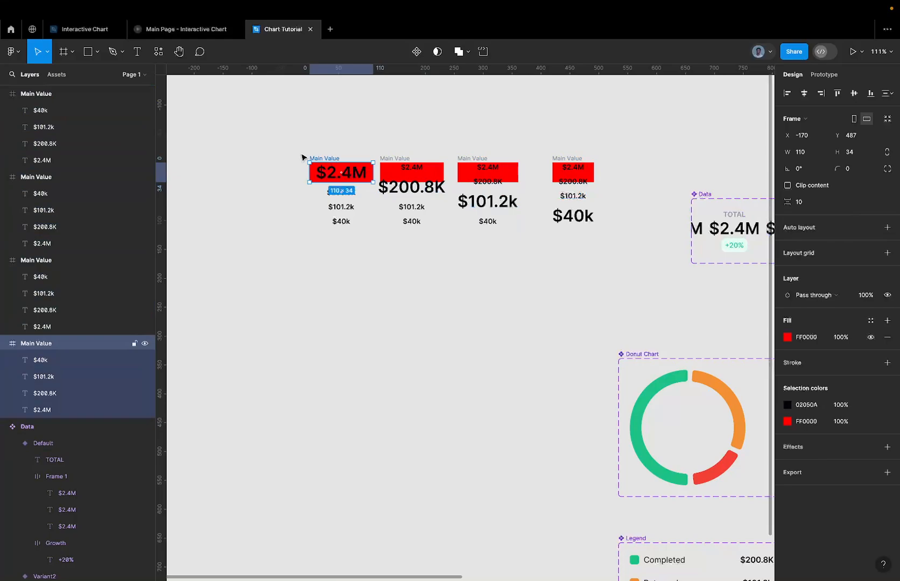
click(267, 147)
Move all four values in the second Main Value frame up by 15 so that $200.8K sits at Y 0
scroll(388, 156, up, 5)
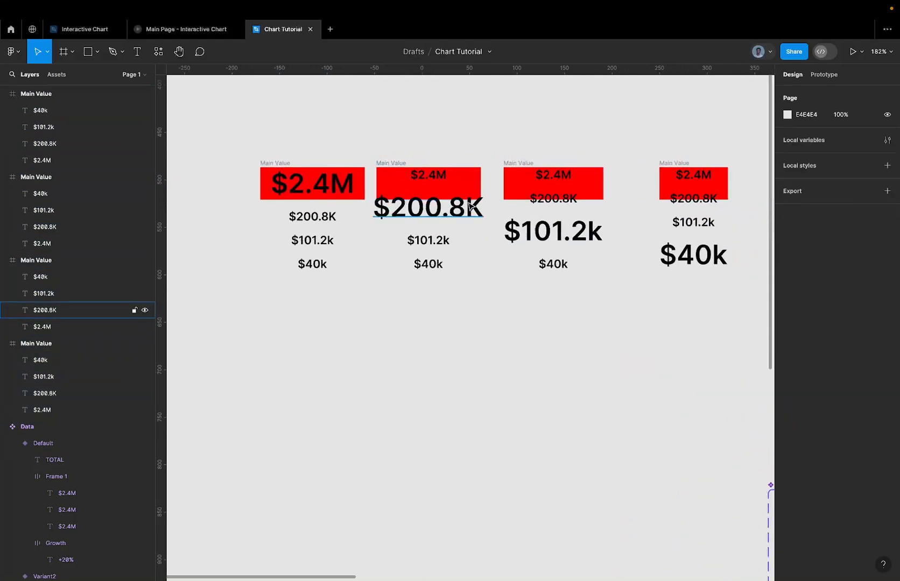
scroll(452, 209, up, 3)
click(370, 147)
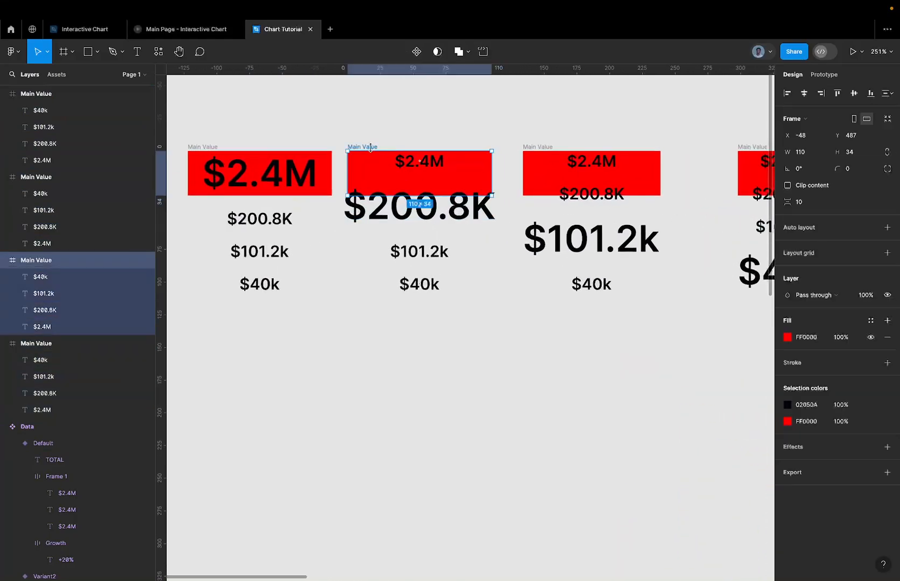
key(Return)
key(shift+Up)
key(shift+Up)
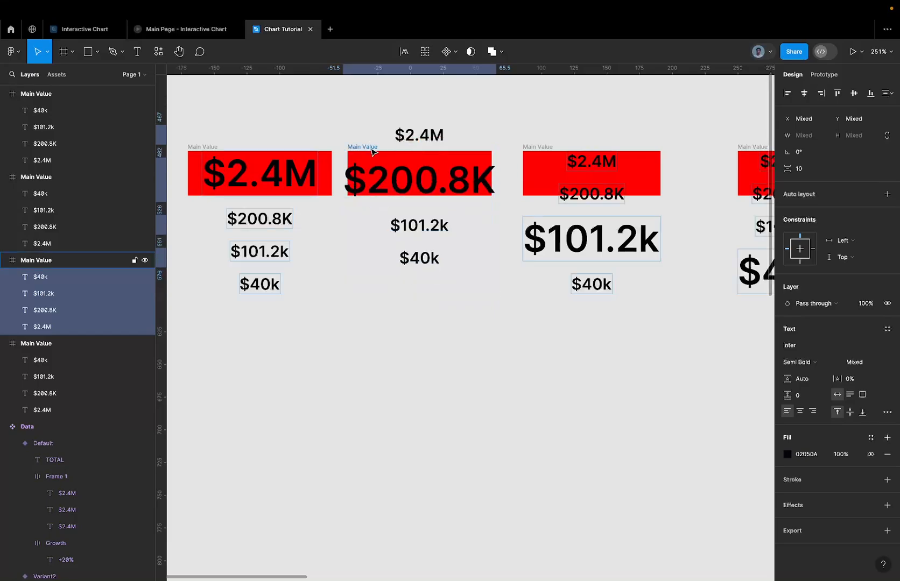
scroll(369, 159, up, 5)
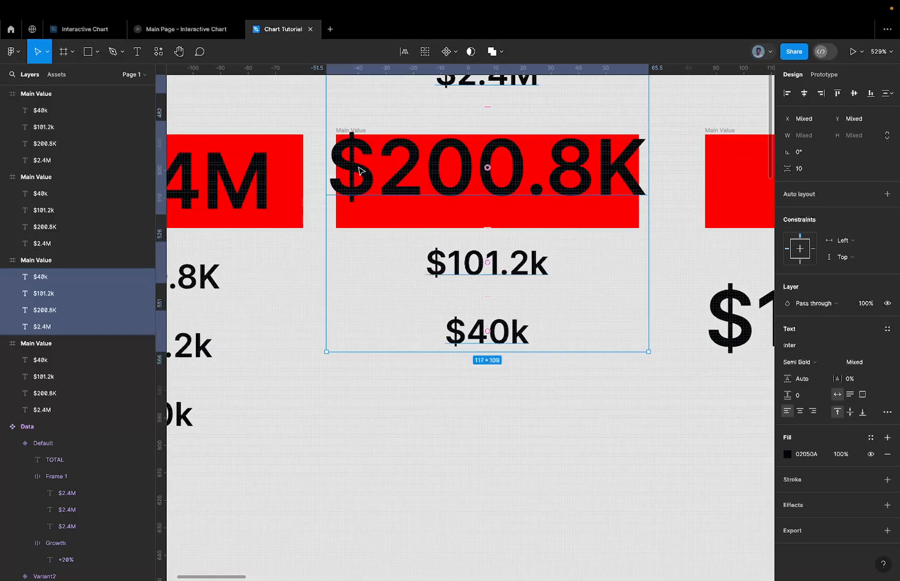
key(Down)
key(Down)
key(Down)
key(Down)
key(Down)
Check the enlarged $200.8K value's bounds against the left and right edges of the second Main Value frame
click(401, 165)
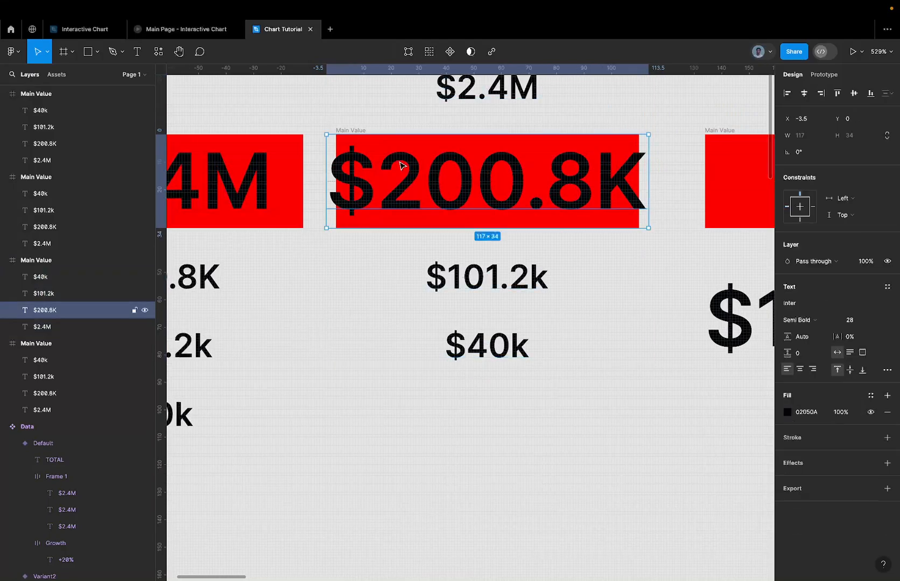
scroll(401, 165, up, 3)
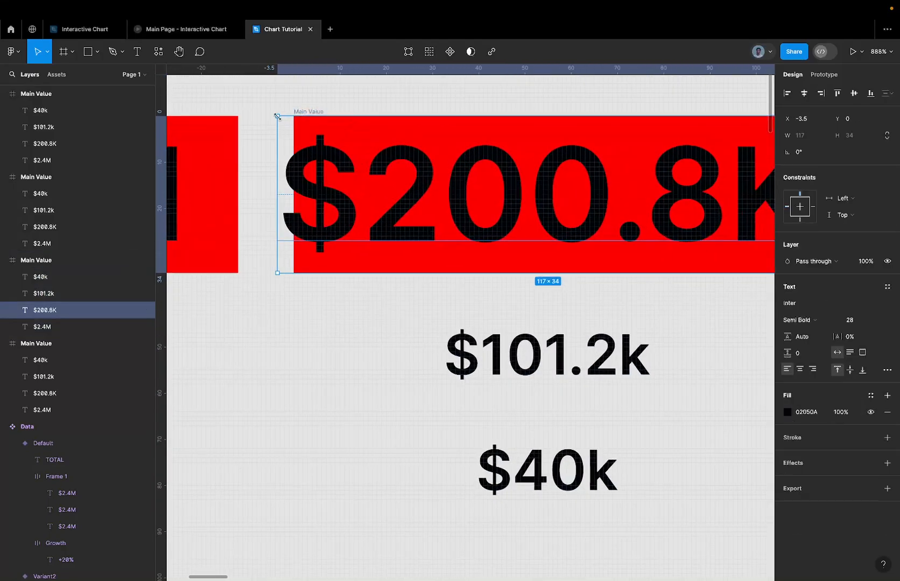
scroll(277, 115, up, 2)
scroll(346, 115, down, 4)
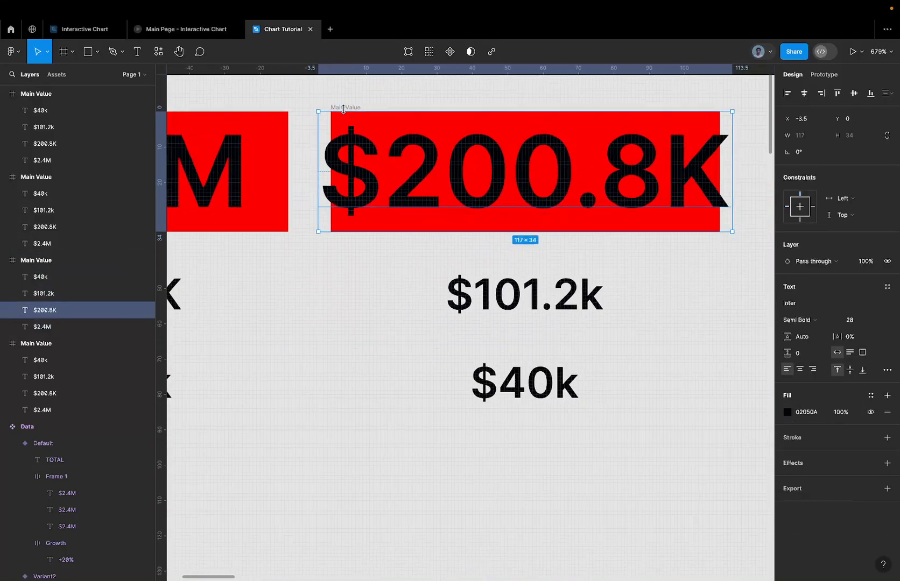
scroll(345, 113, up, 2)
scroll(345, 113, right, 3)
scroll(347, 113, right, 3)
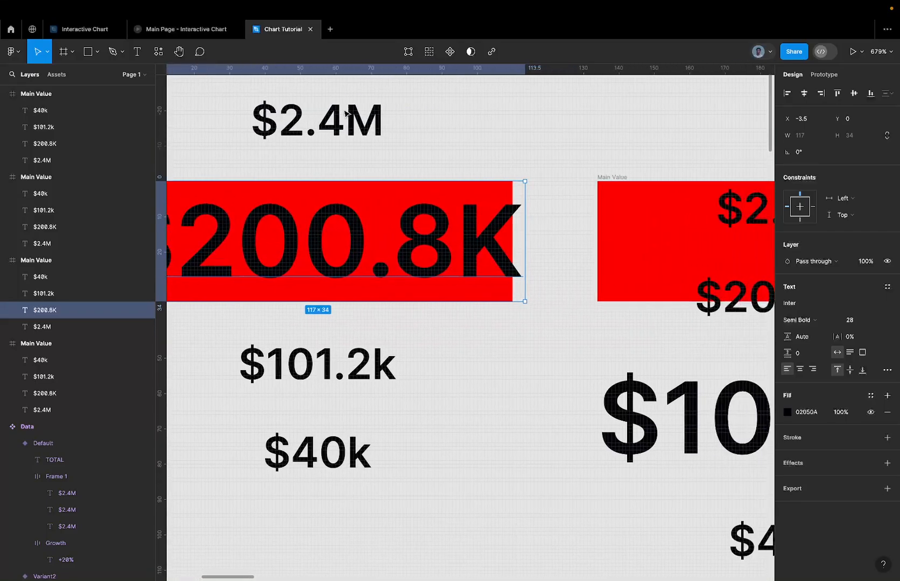
Move all four values in the third Main Value frame up by 50 so that $101.2k sits at Y 0
scroll(346, 113, down, 3)
click(459, 150)
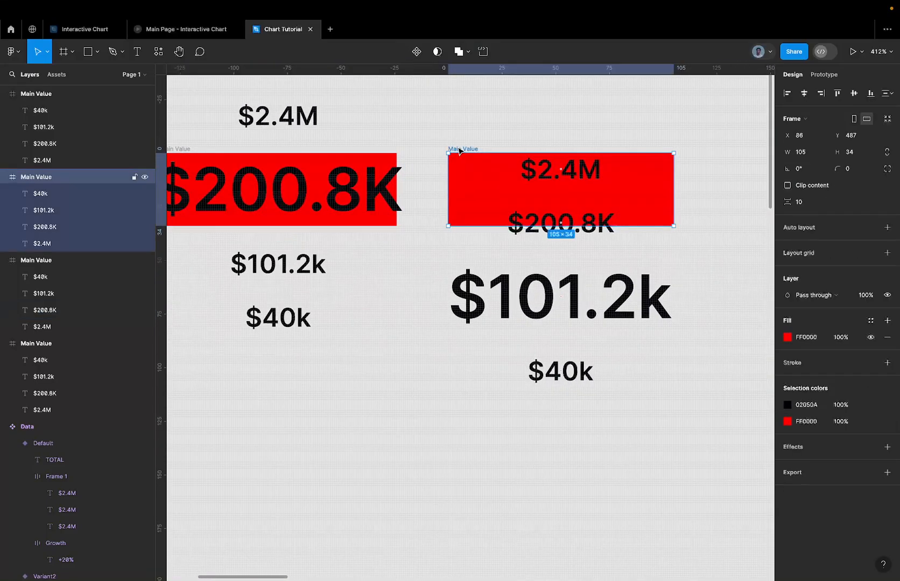
key(Return)
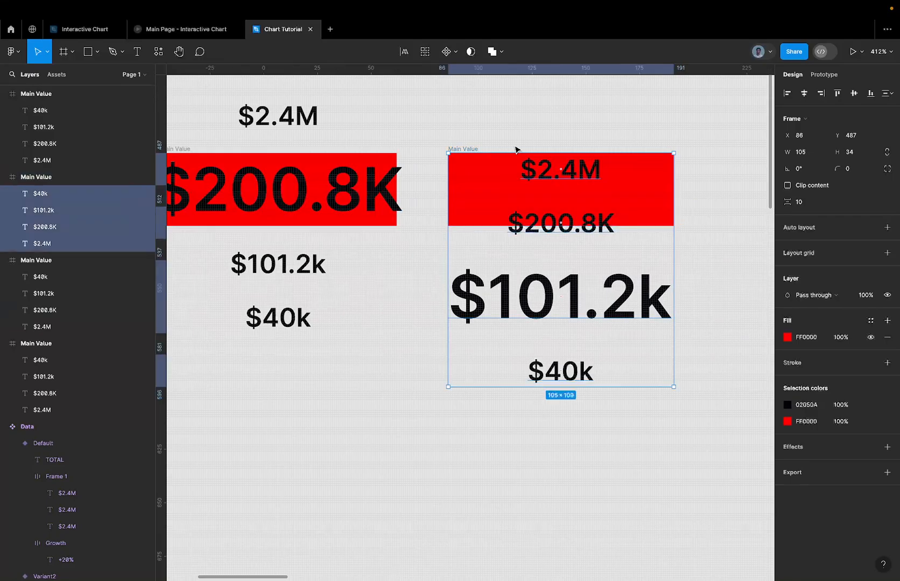
key(shift+Up)
key(shift+Up)
key(shift+Up)
key(shift+Up)
key(shift+Up)
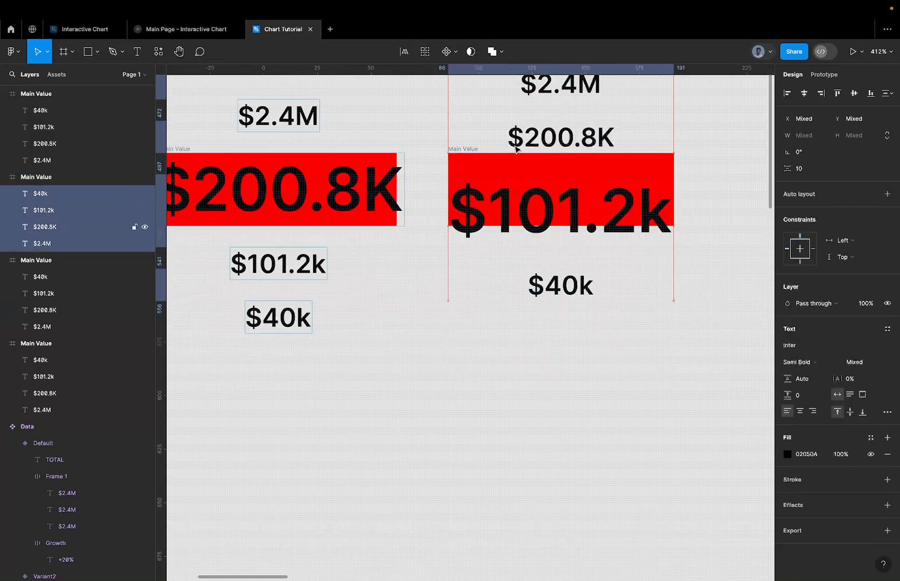
click(490, 185)
Move all four values in the fourth Main Value frame up so that the enlarged $40k sits at Y 0
scroll(466, 150, right, 5)
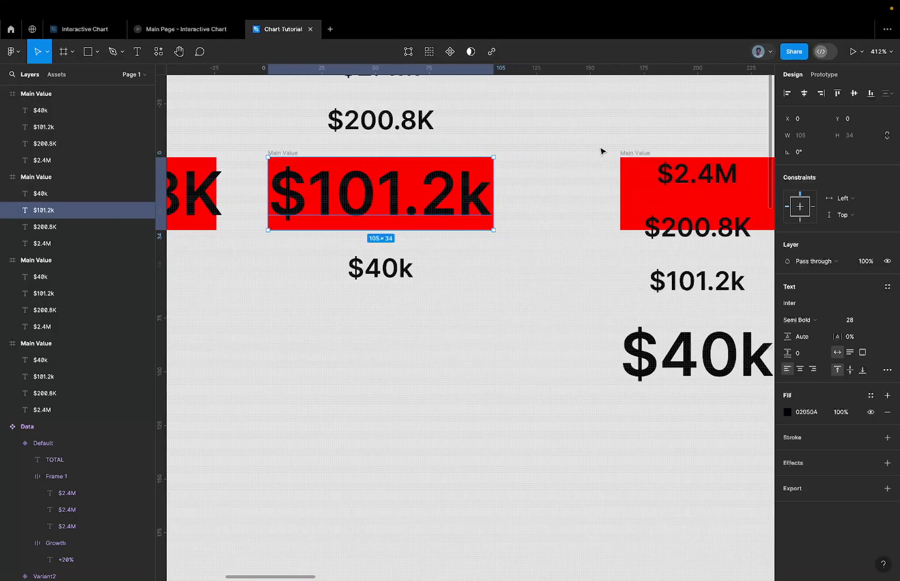
click(631, 154)
key(Return)
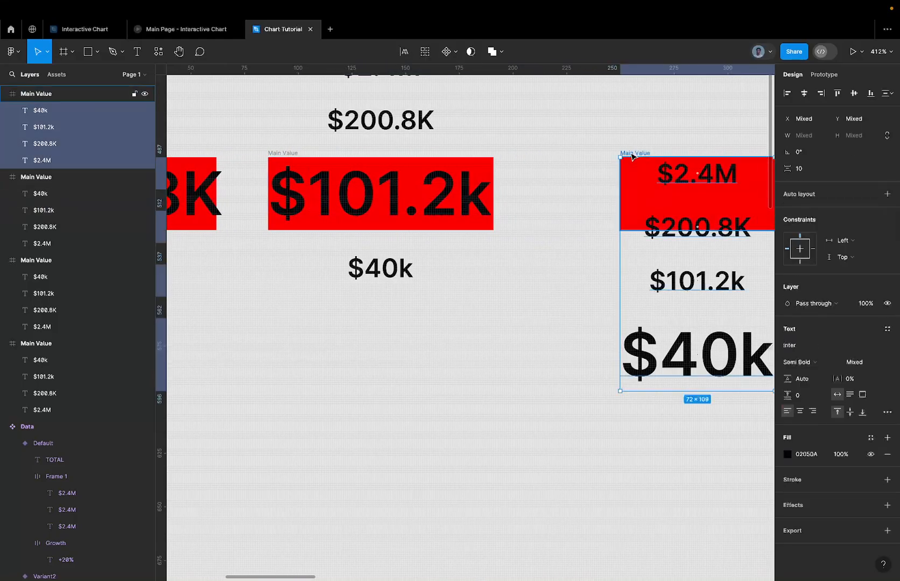
scroll(632, 156, right, 8)
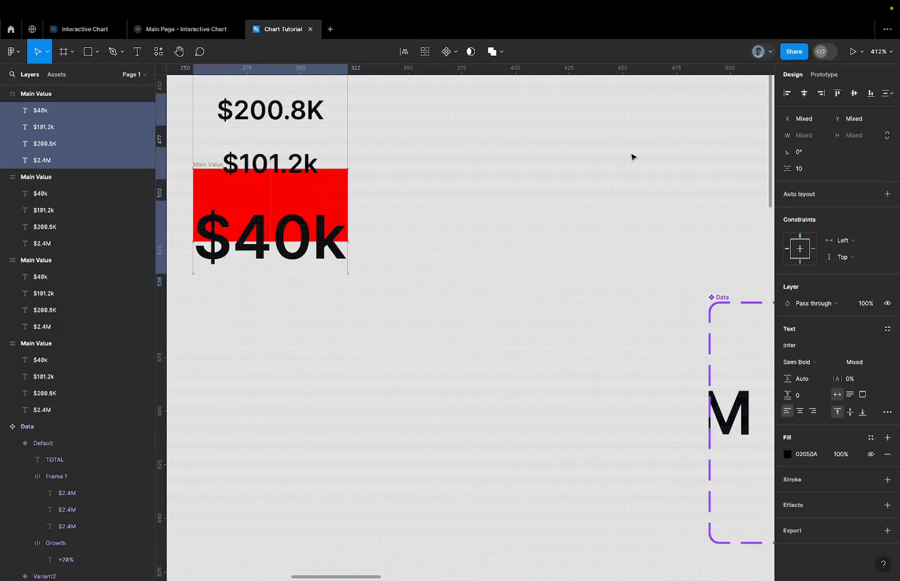
key(shift+Up)
key(shift+Up)
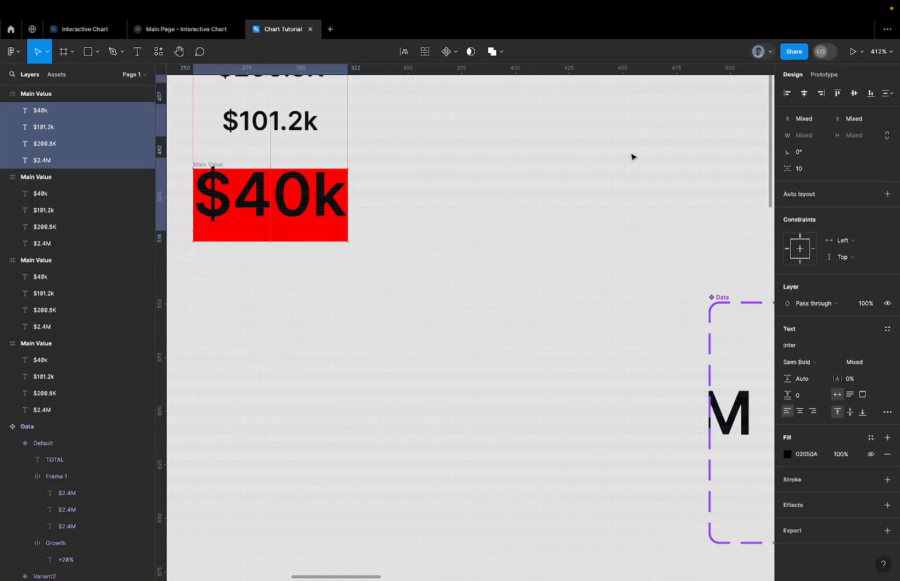
key(Down)
key(Down)
key(Down)
key(Down)
key(Down)
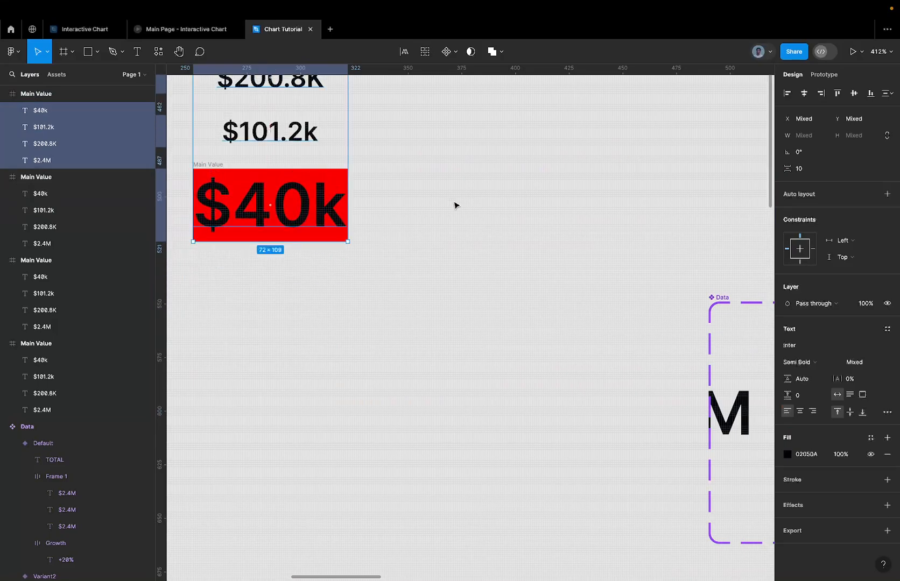
scroll(331, 227, left, 4)
click(380, 188)
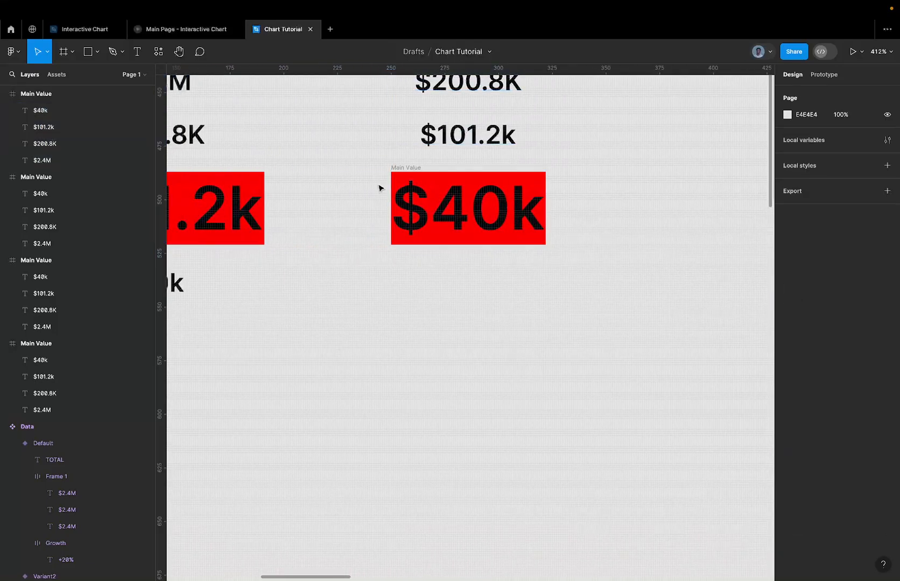
Move the fourth Main Value frame closer to the third one, to X 215, keeping it level with the other frames
scroll(379, 187, down, 5)
scroll(379, 188, left, 3)
click(436, 184)
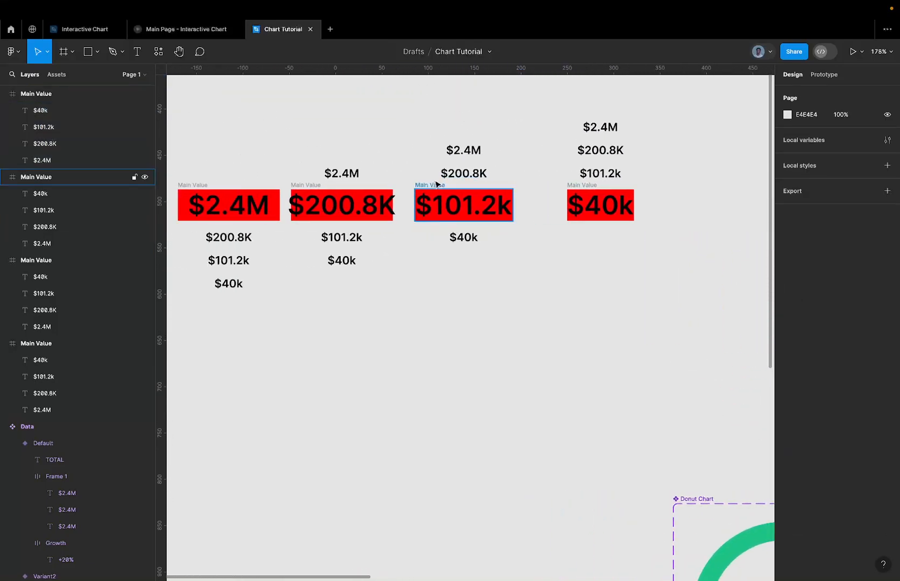
scroll(426, 187, left, 3)
click(274, 186)
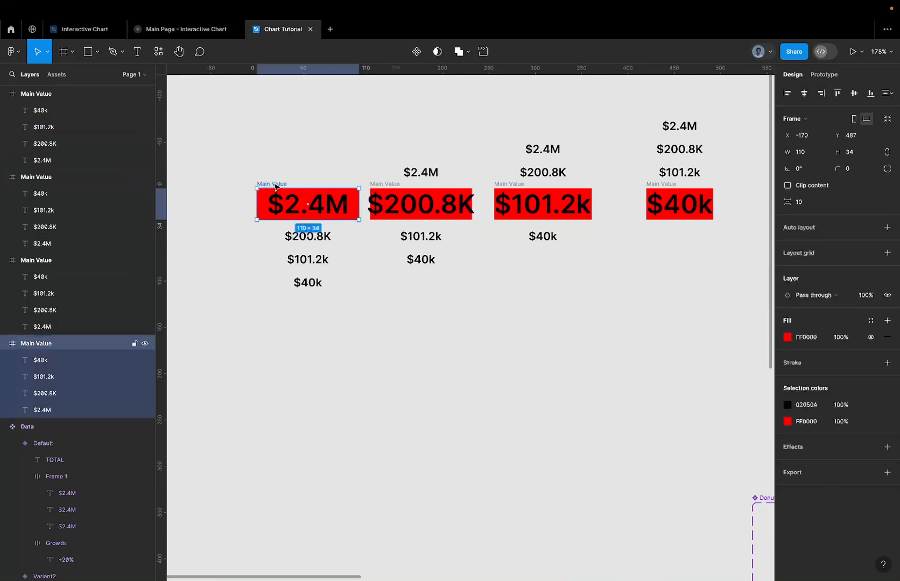
click(383, 189)
click(515, 184)
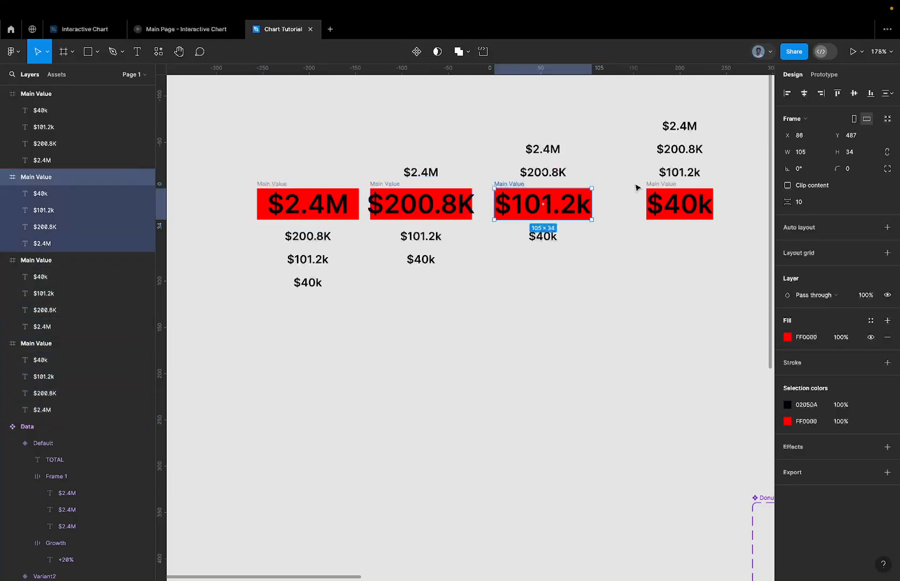
drag(653, 187, 621, 188)
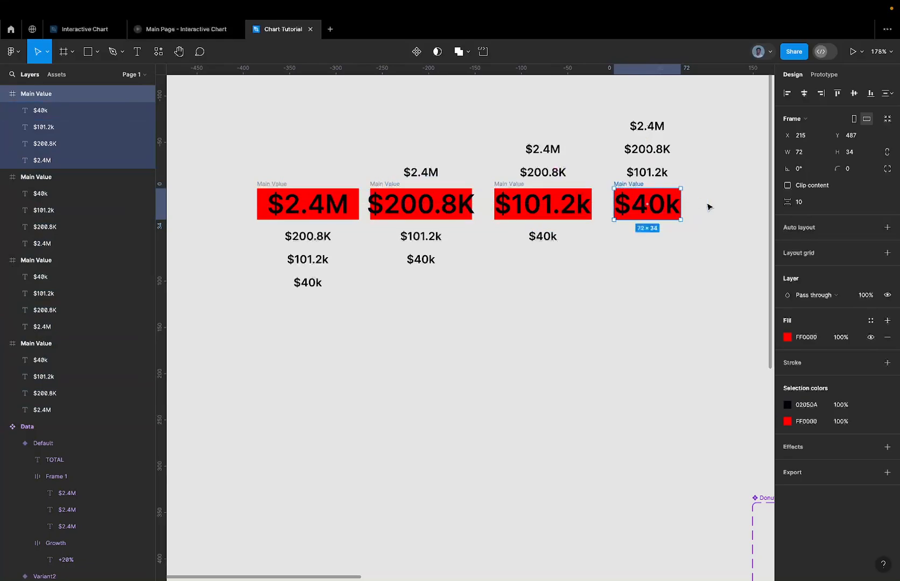
Turn on content clipping for all four Main Value frames so only the enlarged amounts show
drag(714, 207, 227, 209)
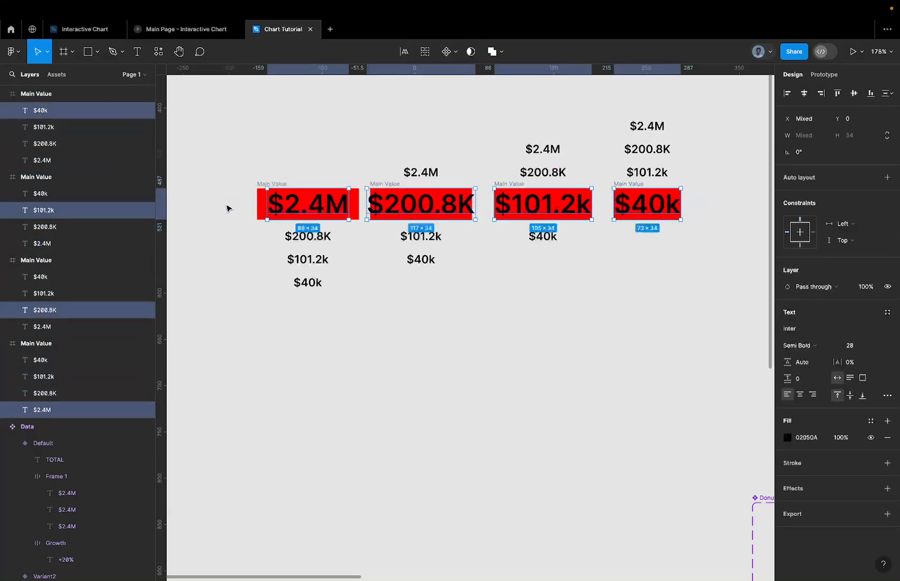
key(shift+Return)
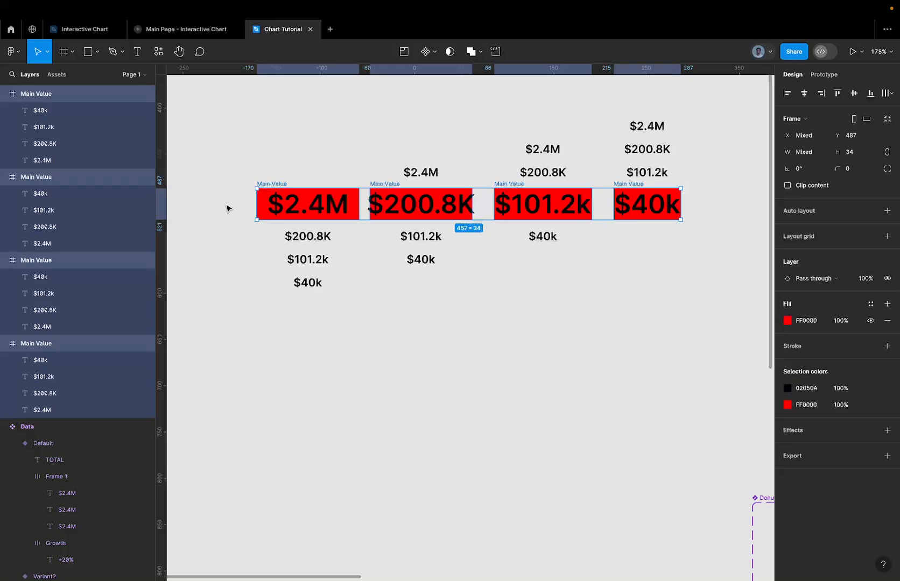
click(785, 185)
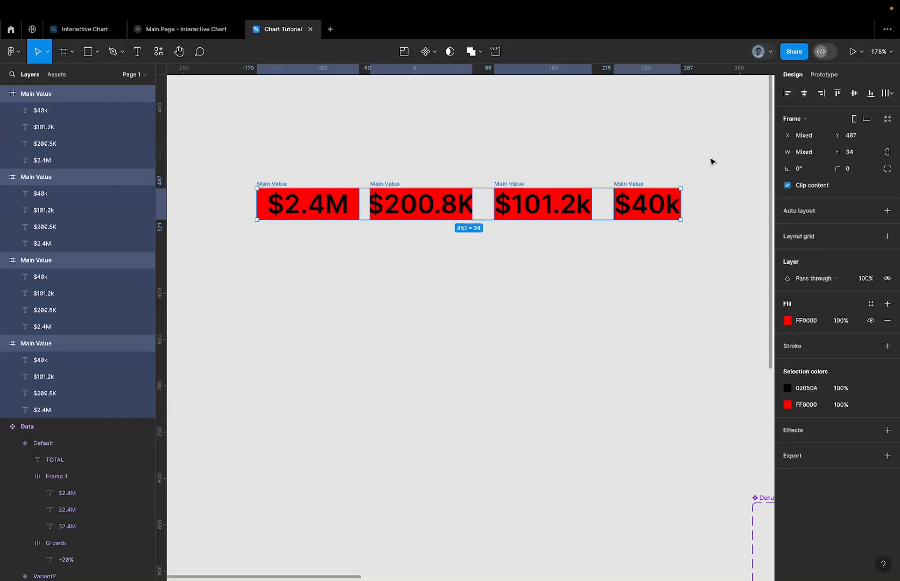
Try resizing the four Main Value frames to fit their contents, and undo the resize
scroll(665, 171, down, 5)
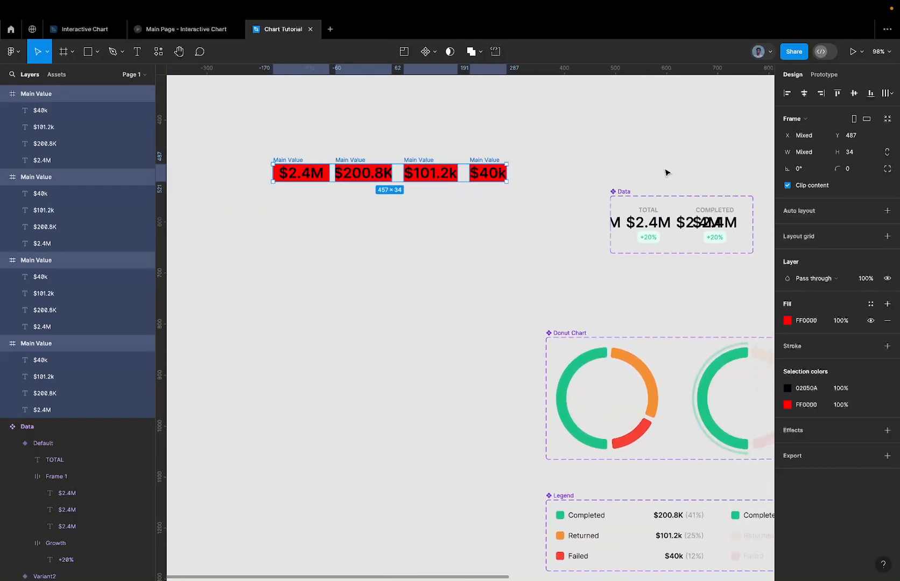
scroll(591, 221, left, 5)
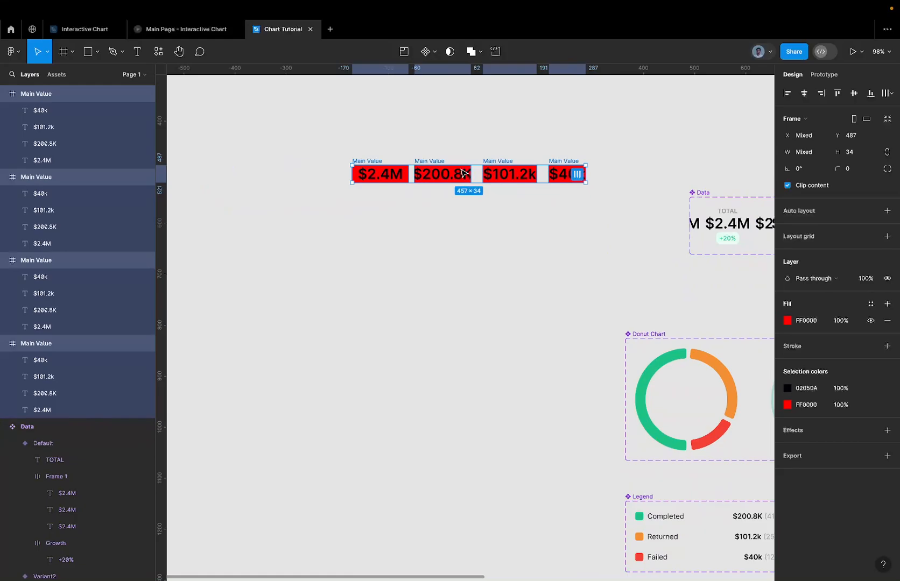
scroll(703, 239, right, 5)
scroll(703, 239, up, 2)
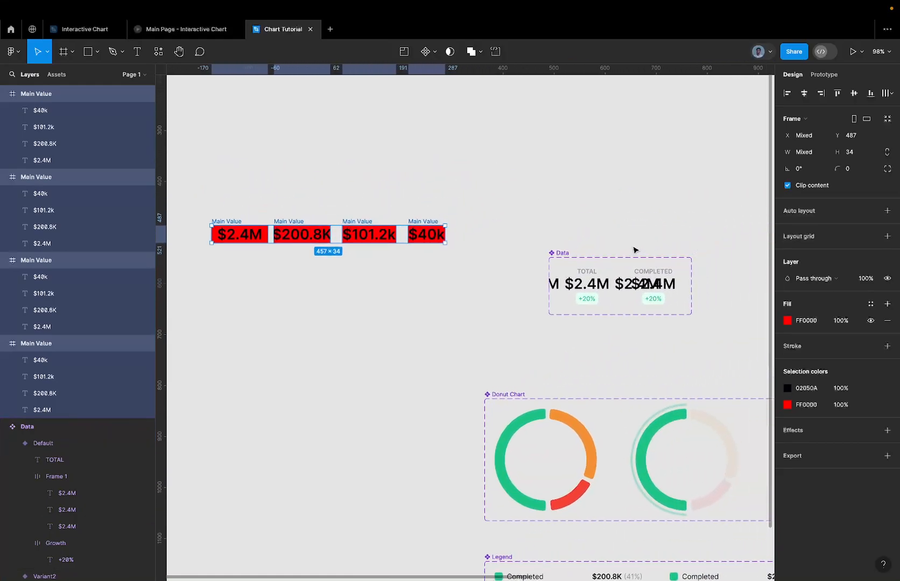
scroll(621, 249, left, 3)
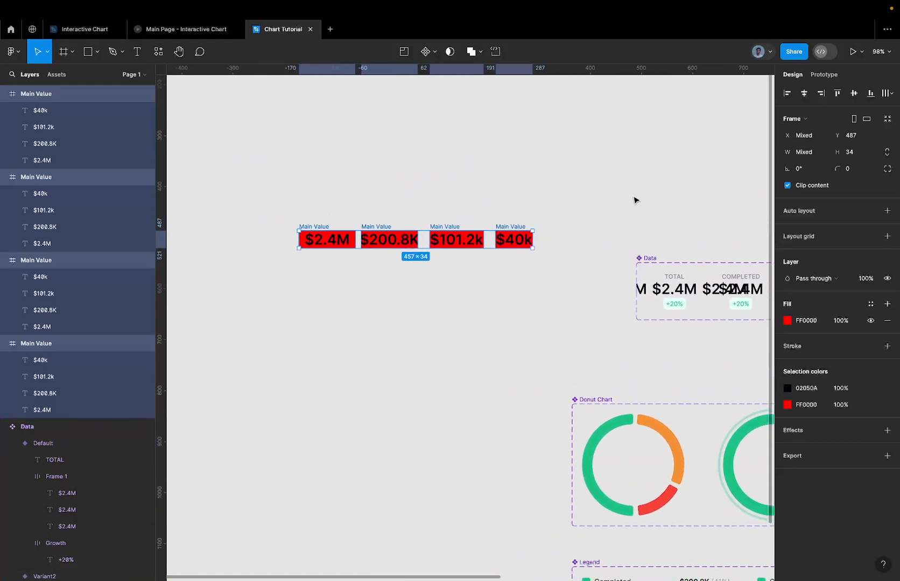
click(887, 119)
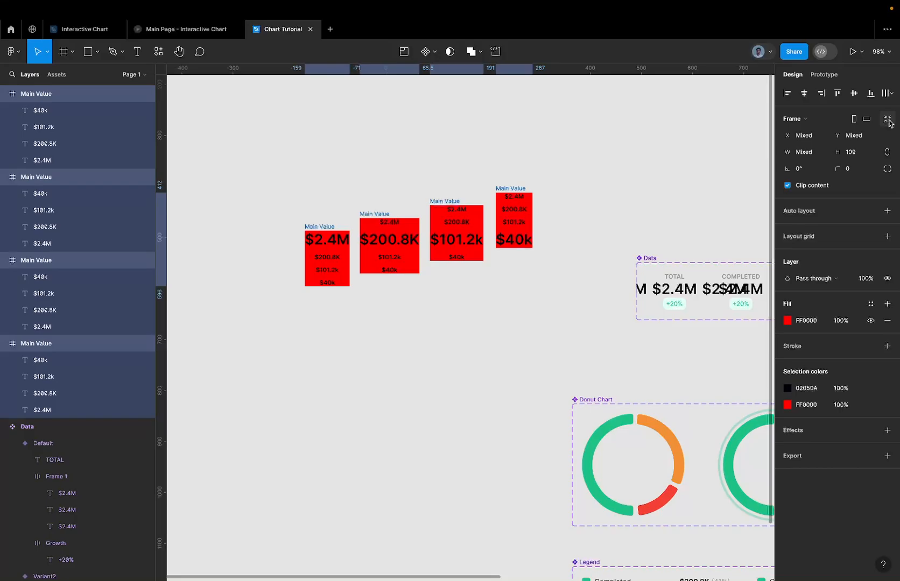
key(super+z)
Inspect the clipped edges of $200.8K and compare the four Main Value frames with and without content clipping
scroll(508, 211, up, 5)
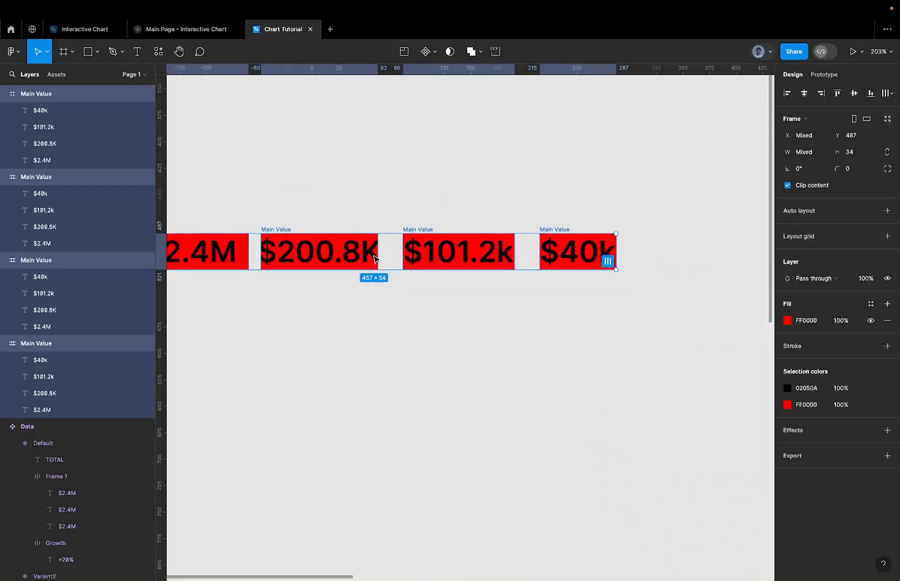
scroll(285, 256, left, 3)
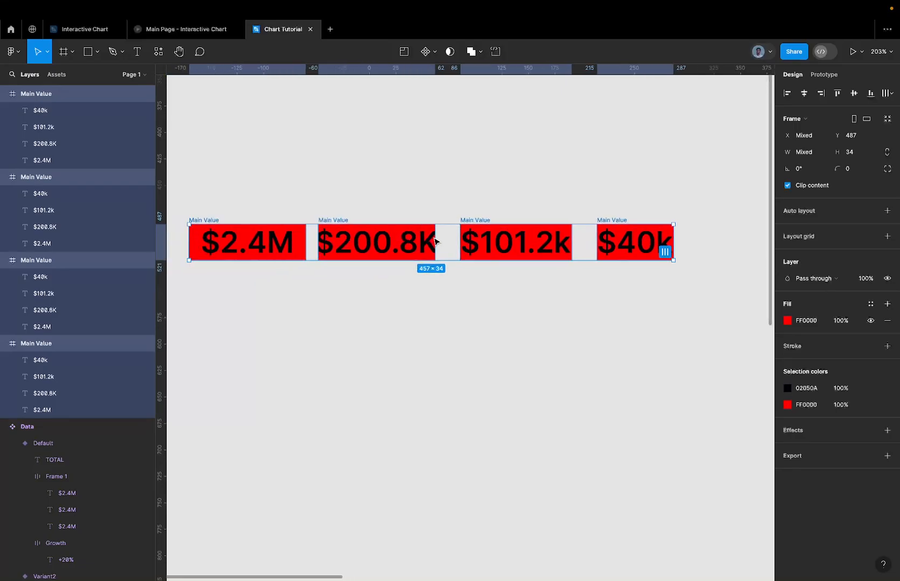
scroll(322, 247, up, 5)
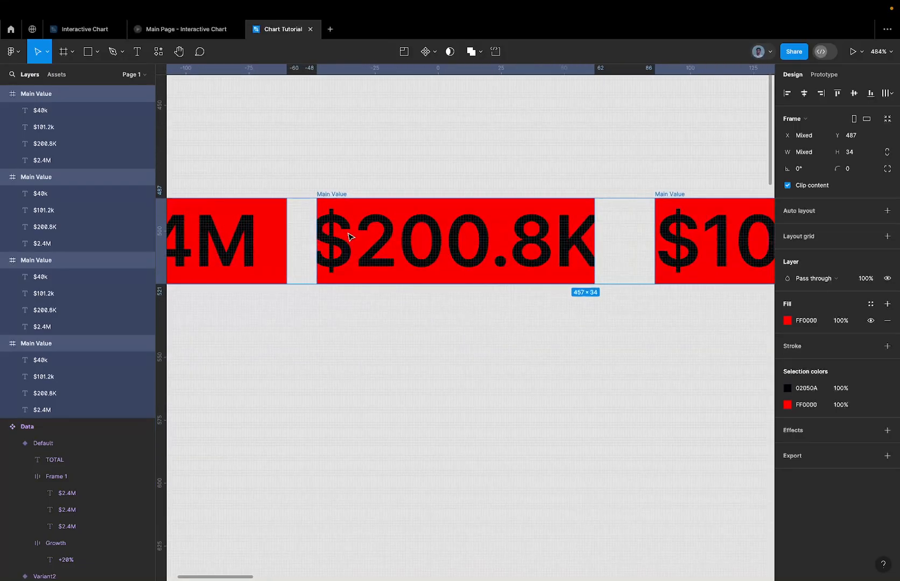
scroll(336, 253, down, 5)
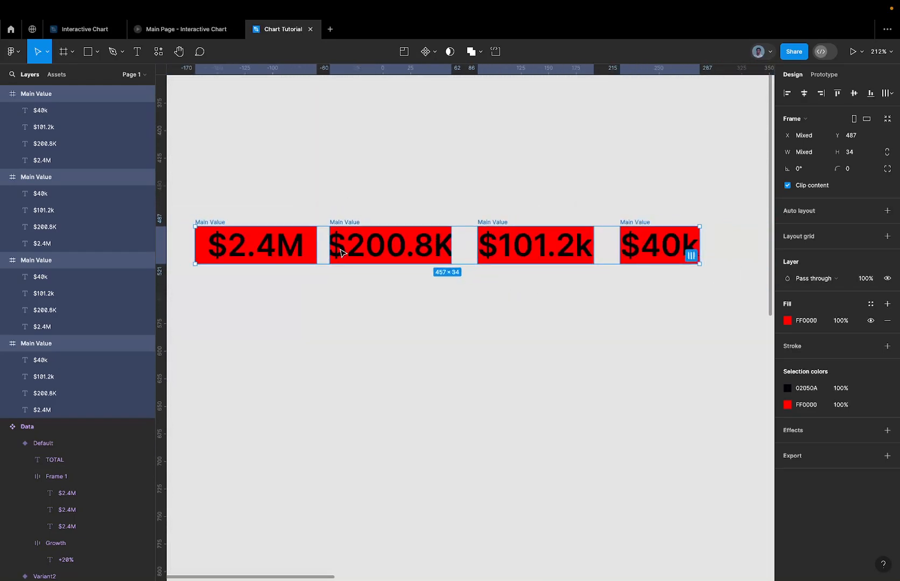
key(super+z)
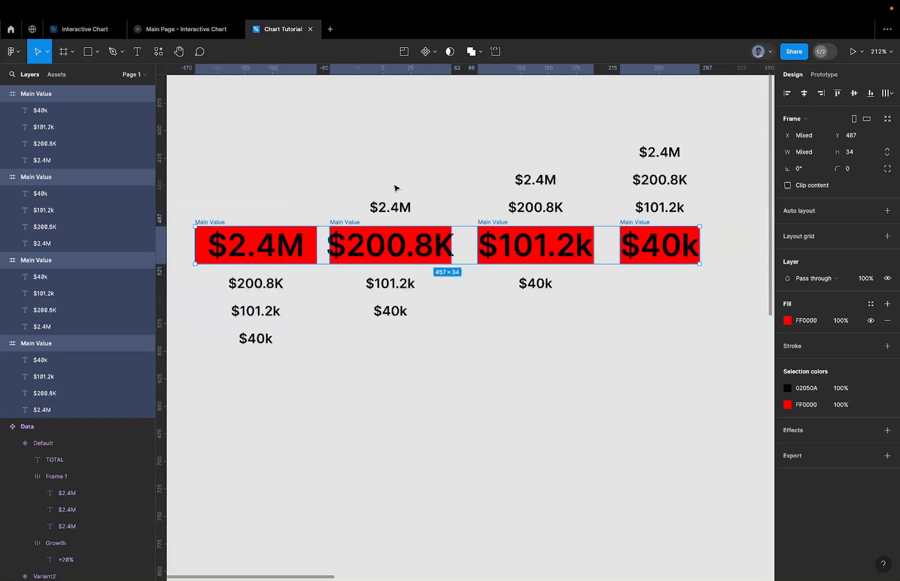
key(super+shift+z)
scroll(395, 188, left, 2)
scroll(374, 192, right, 5)
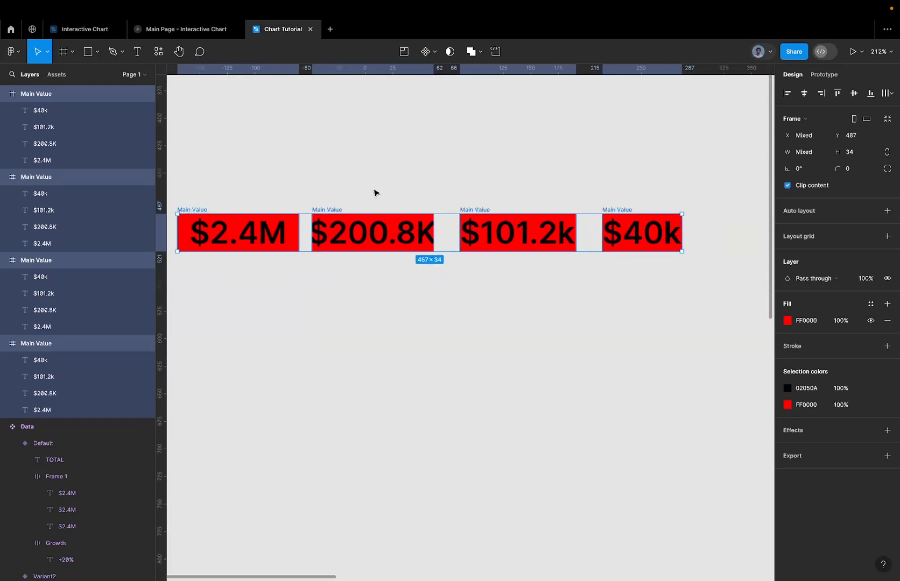
Remove the red fill from the four Main Value frames and combine them into a component set
scroll(417, 286, down, 5)
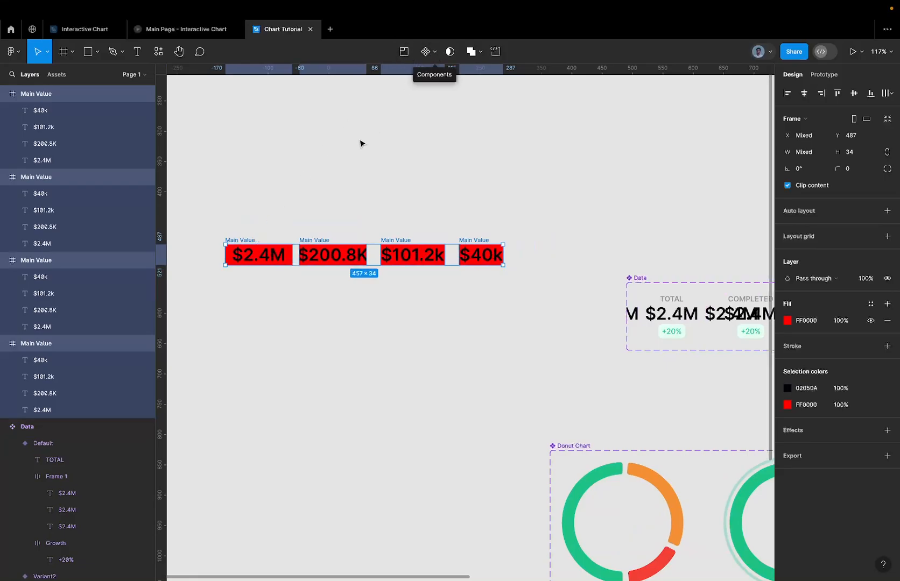
click(887, 320)
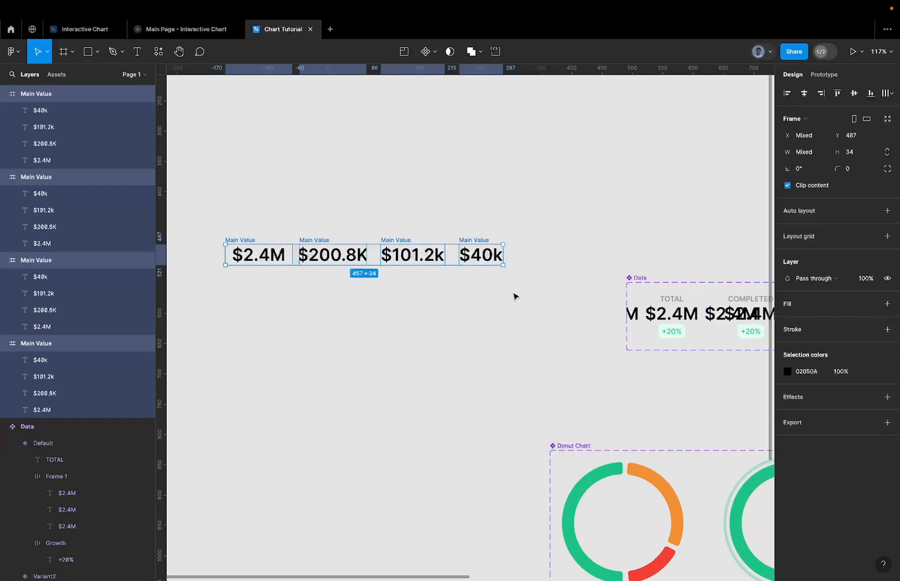
click(241, 244)
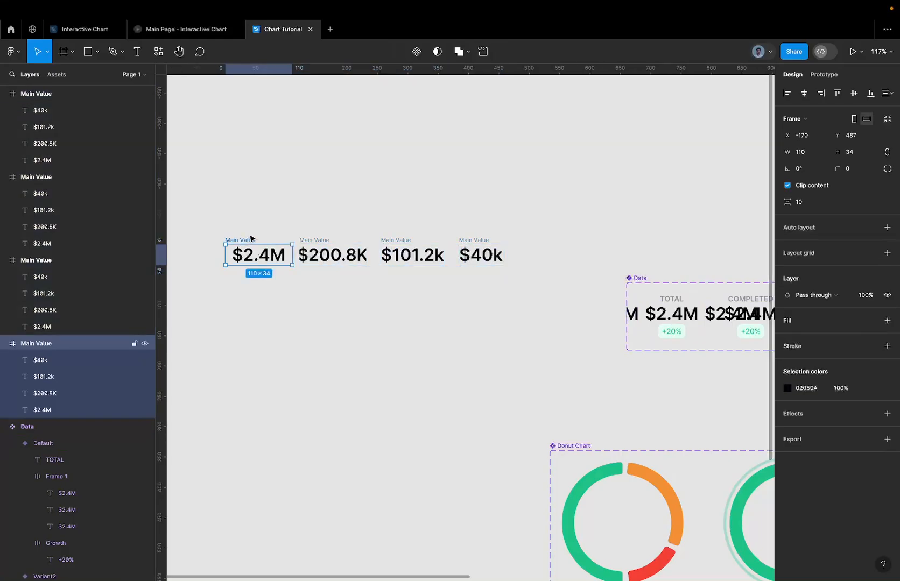
key(super+z)
click(436, 57)
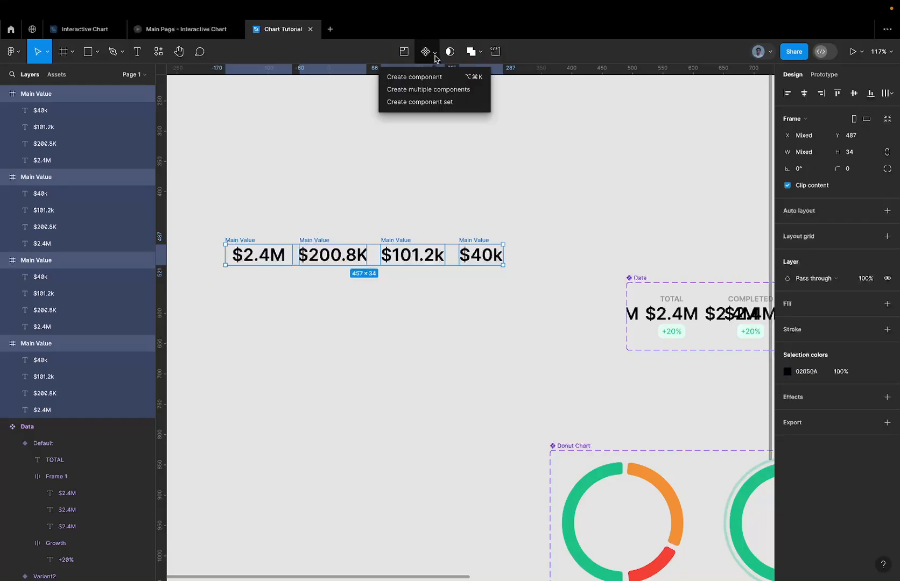
click(423, 102)
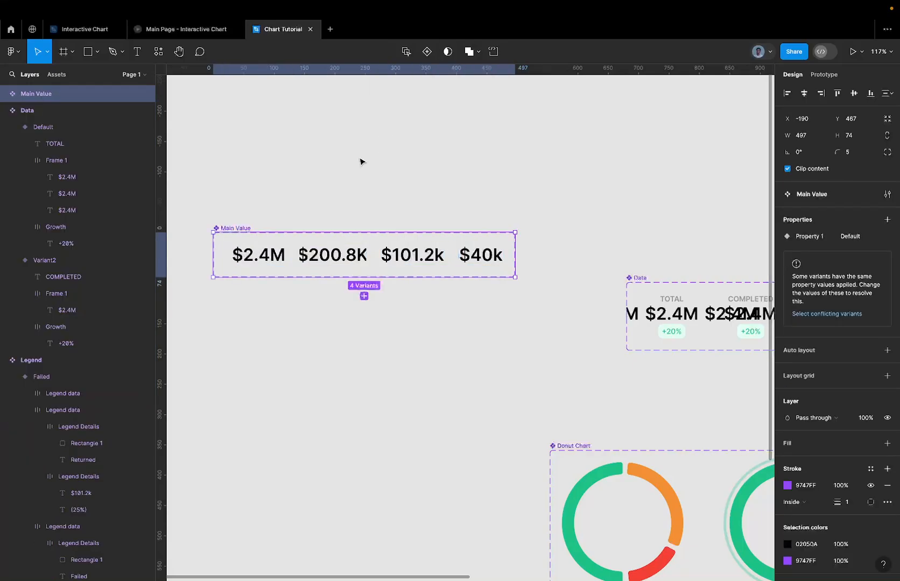
Name the $200.8K variant of the Main Value component set Completed
click(259, 254)
click(813, 243)
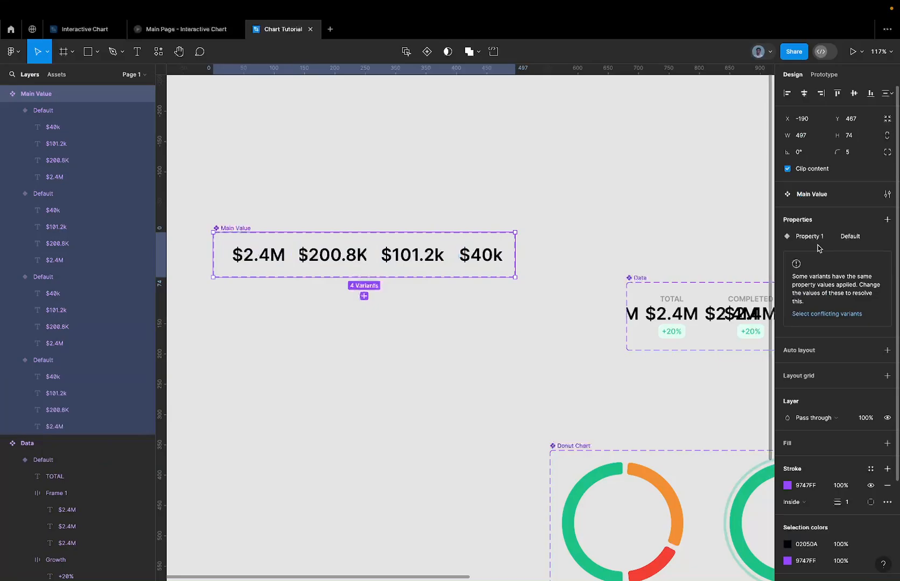
click(334, 254)
click(852, 290)
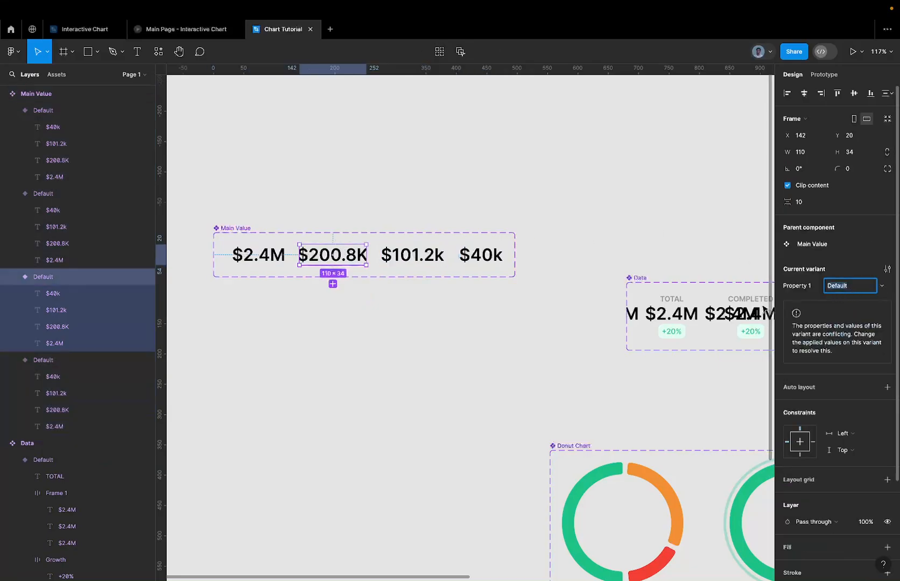
text(Comple)
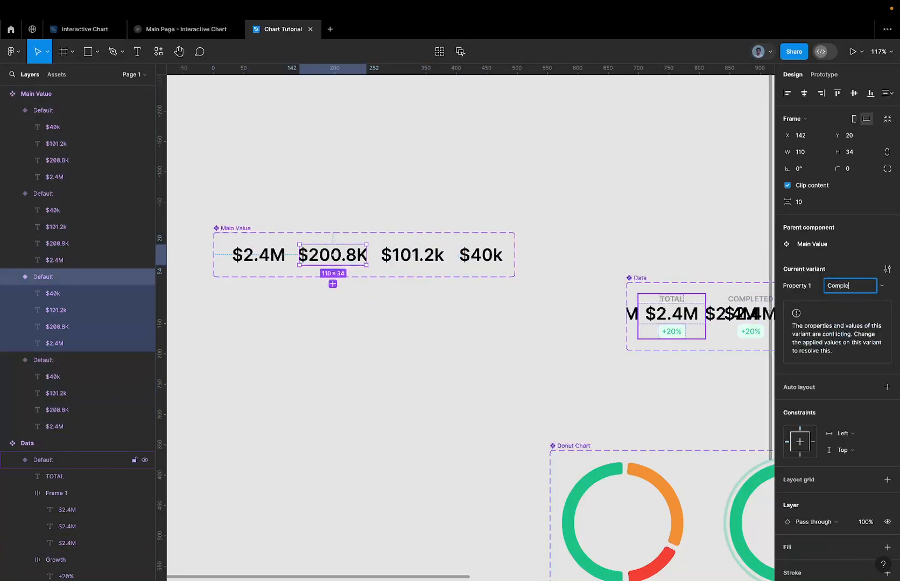
text(ted)
key(Return)
key(Tab)
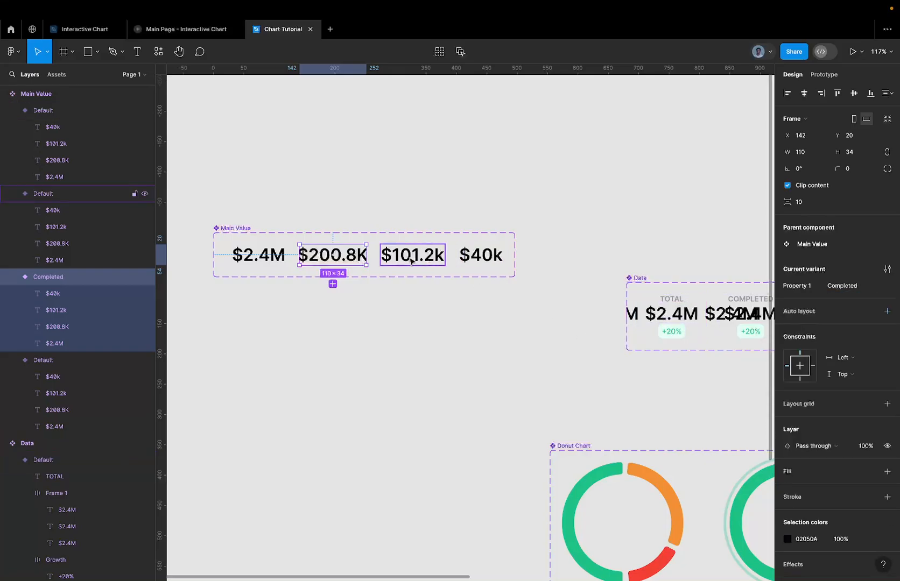
Name the $101.2k variant of Main Value Returned and the $40k variant Failed
click(856, 286)
text(re)
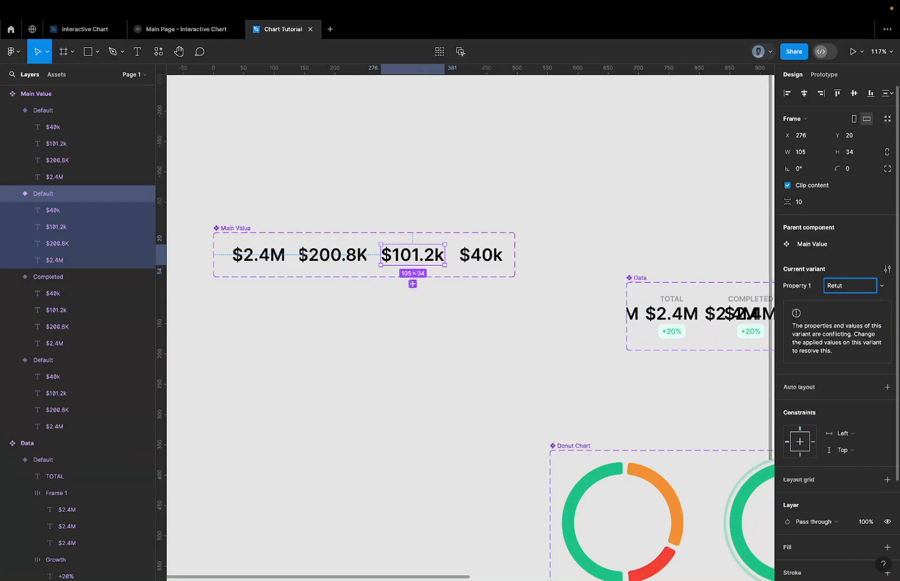
text(turned)
key(Return)
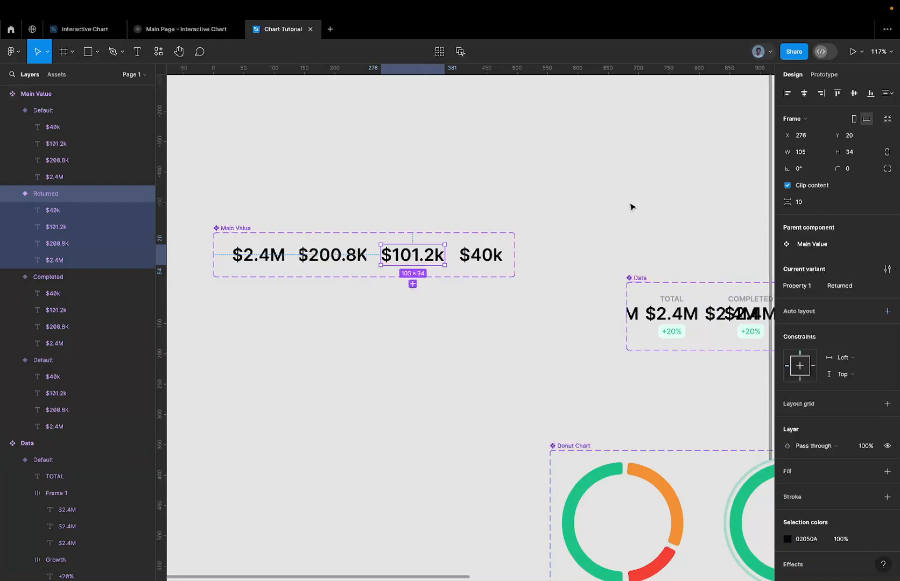
key(Tab)
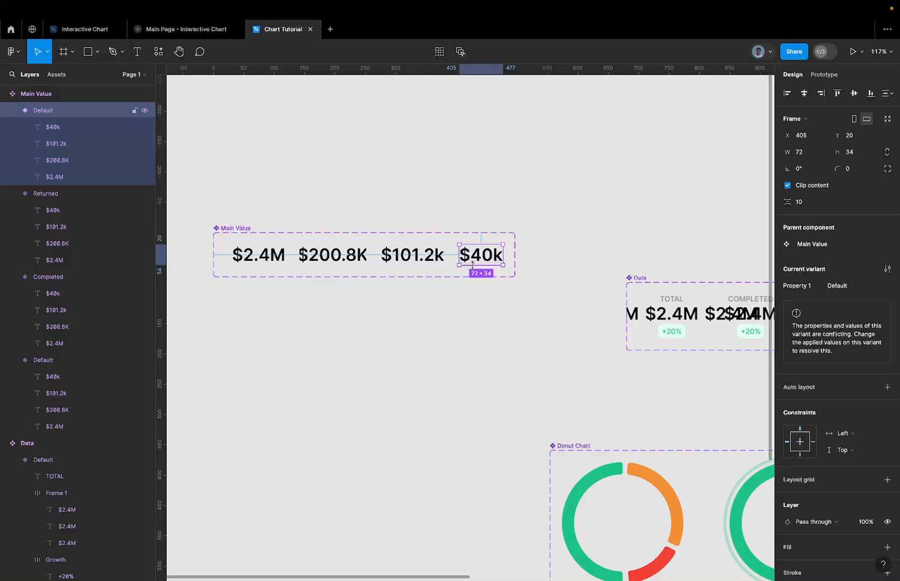
click(850, 291)
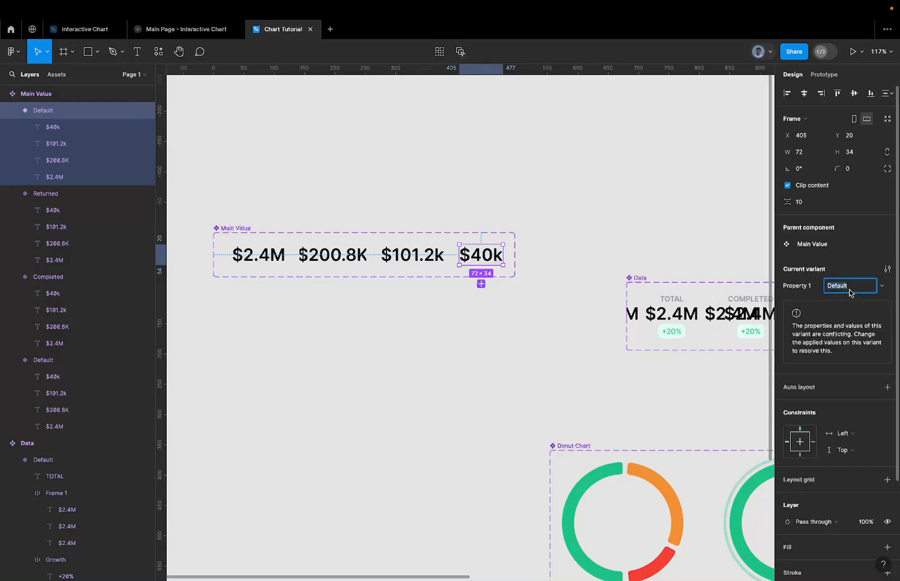
text(Failed)
key(Return)
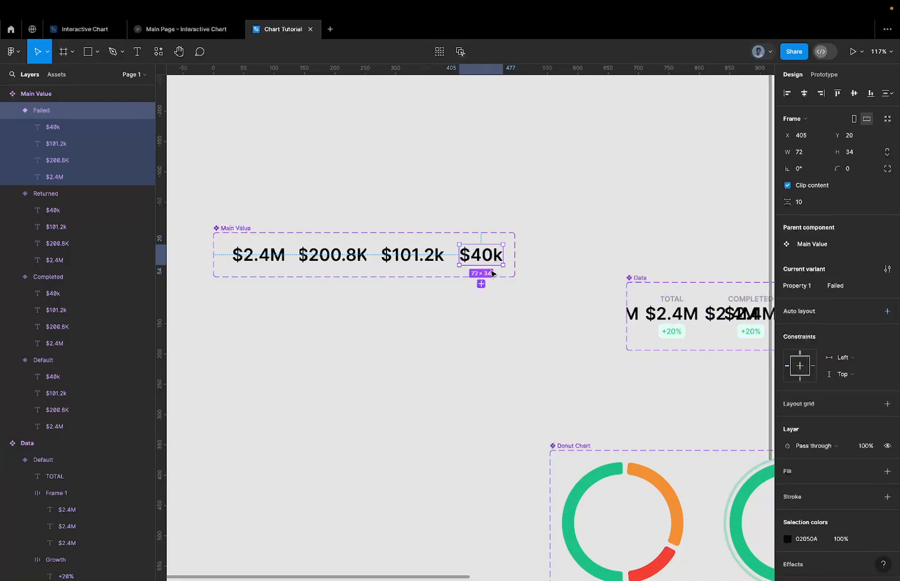
Copy the $2.4M Main Value variant and paste it to replace Frame 1 in the Data set's TOTAL variant
click(431, 248)
click(320, 253)
click(249, 260)
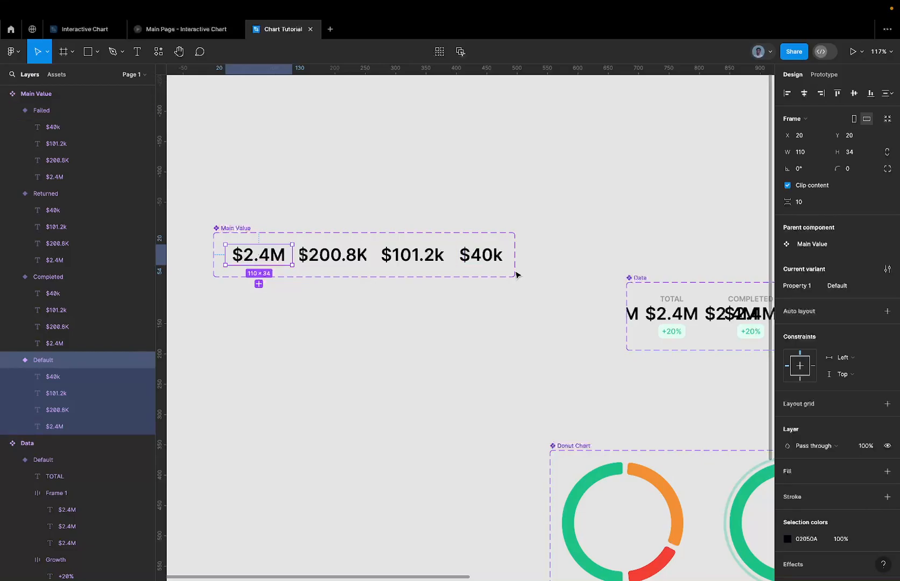
scroll(533, 285, right, 3)
click(586, 312)
double_click(512, 322)
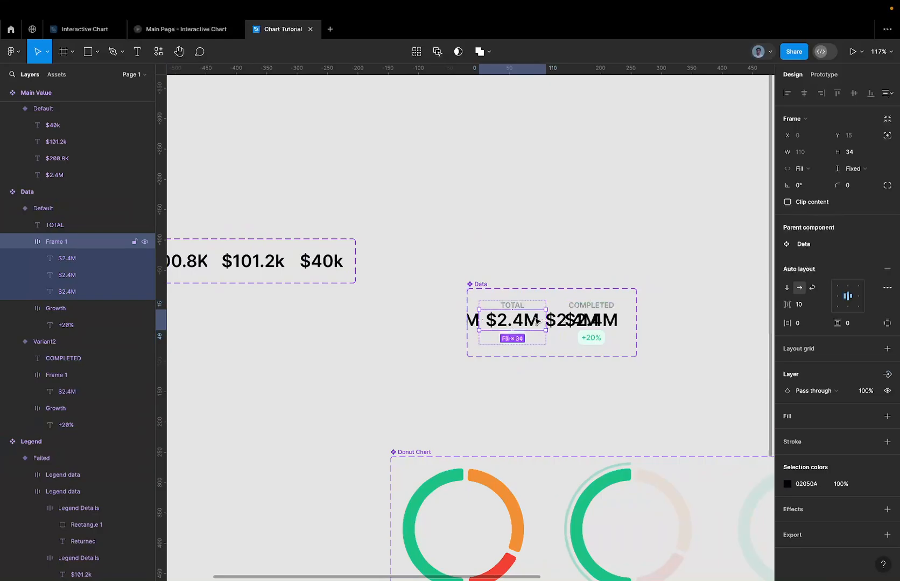
click(587, 320)
click(519, 320)
double_click(518, 320)
right_click(519, 321)
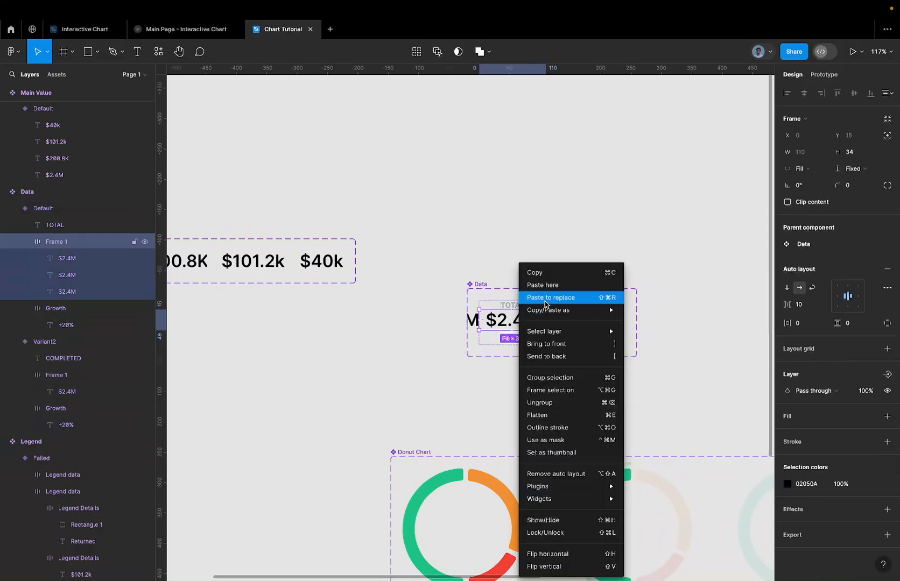
click(545, 298)
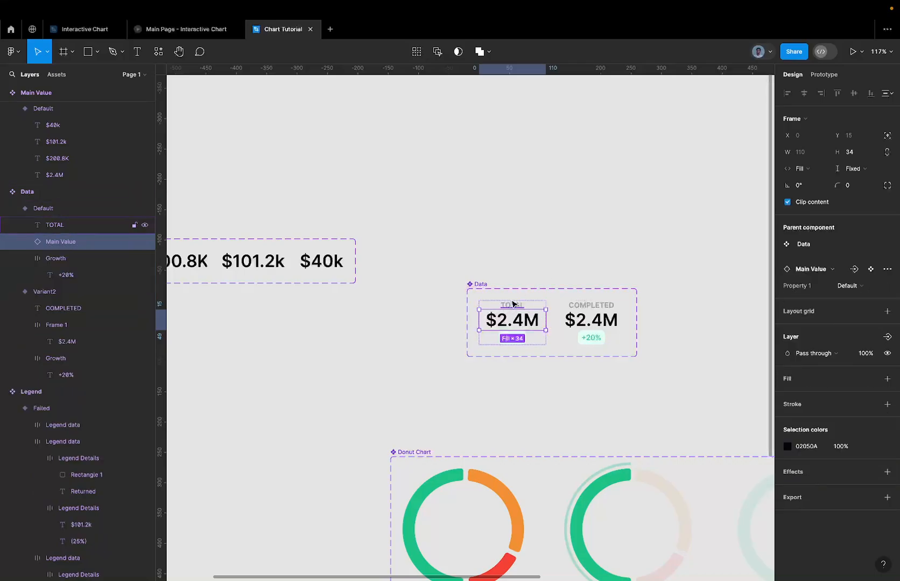
Add a duplicate of the TOTAL variant to the Data set and delete the old COMPLETED variant
scroll(504, 316, up, 5)
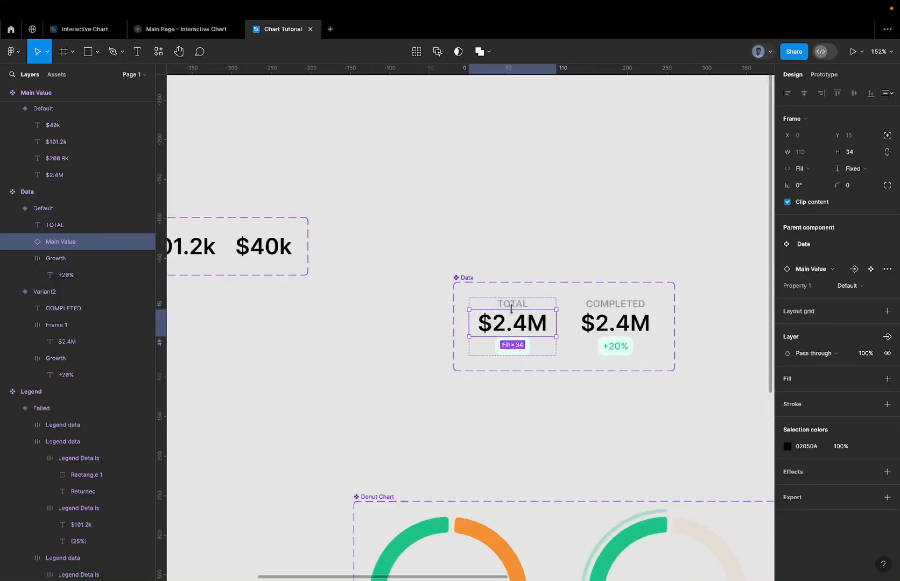
click(592, 330)
click(565, 327)
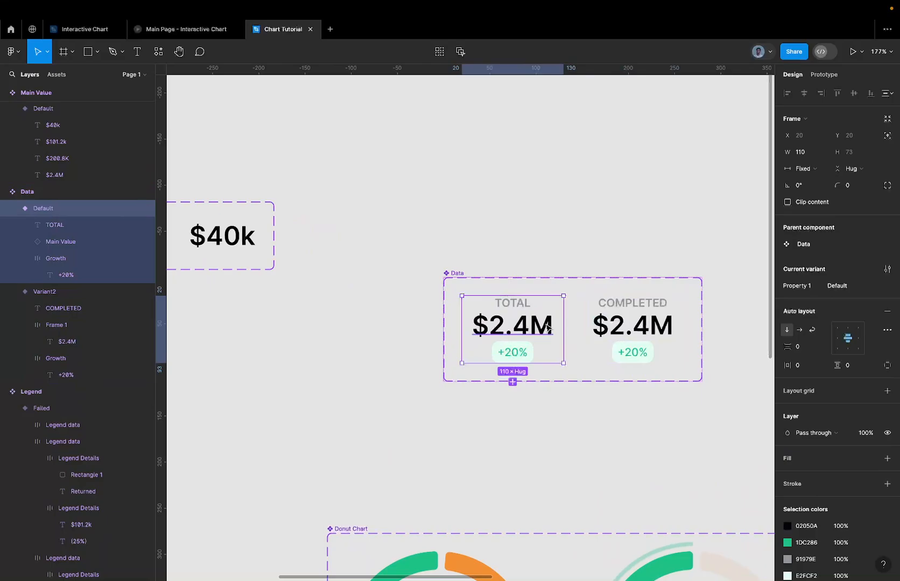
key(ctrl+d)
scroll(566, 319, right, 4)
click(624, 312)
key(Delete)
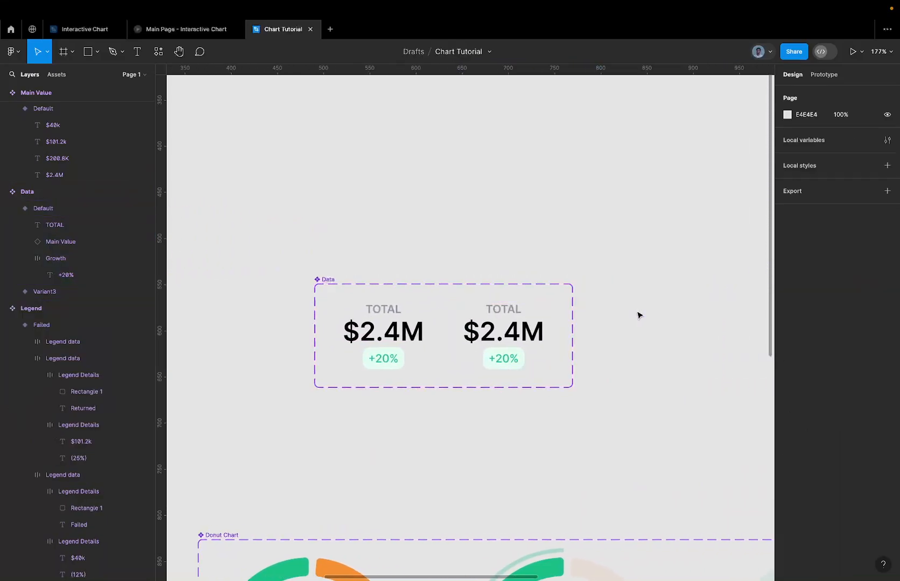
scroll(395, 304, down, 3)
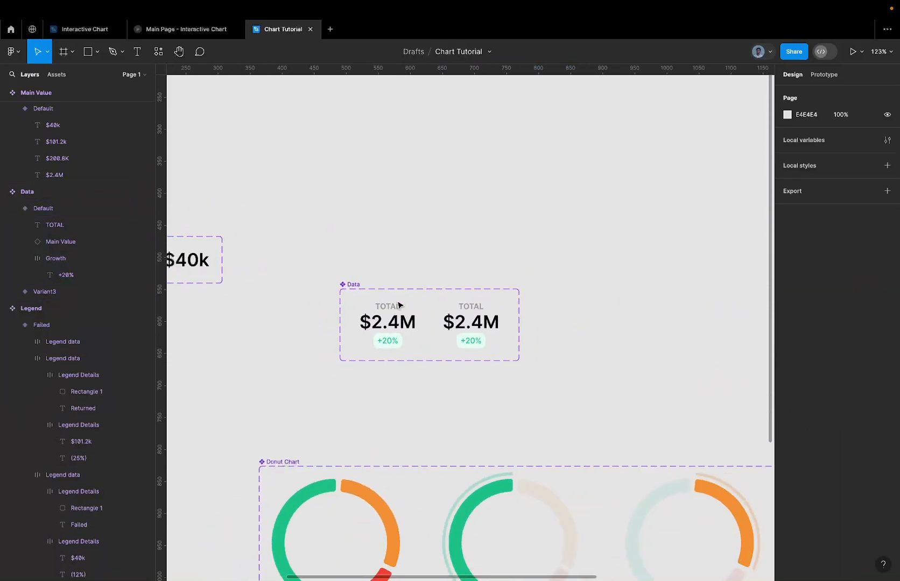
Switch the Main Value instance in the duplicated Data variant to Completed
click(479, 325)
click(479, 324)
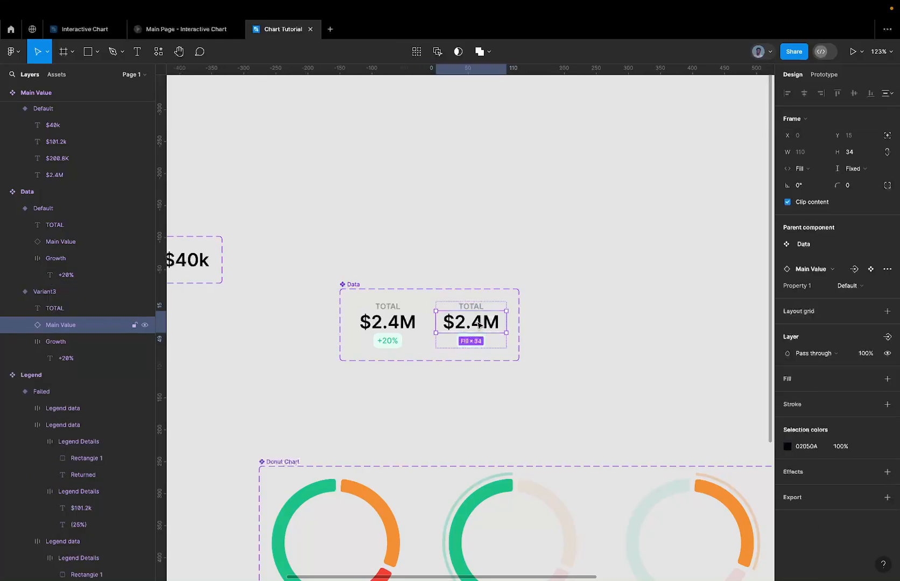
click(862, 286)
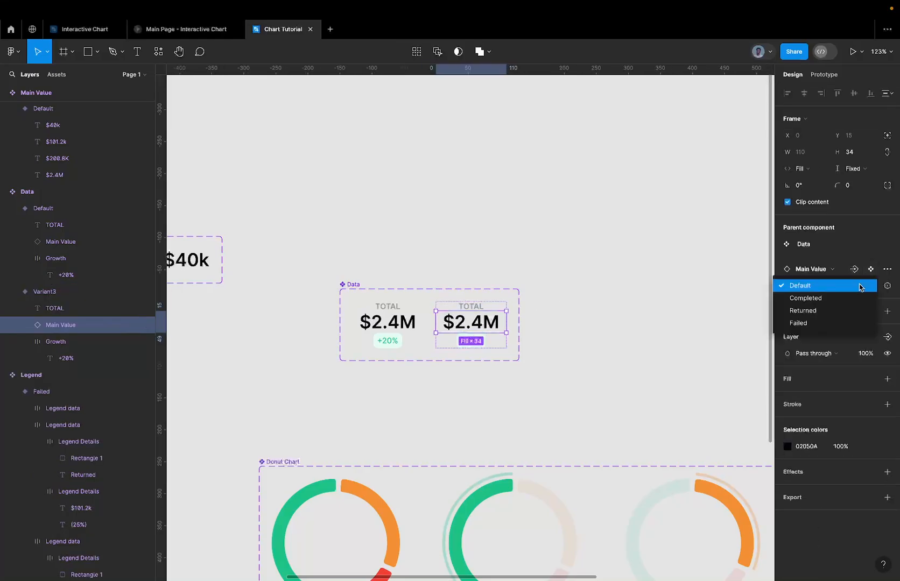
click(841, 296)
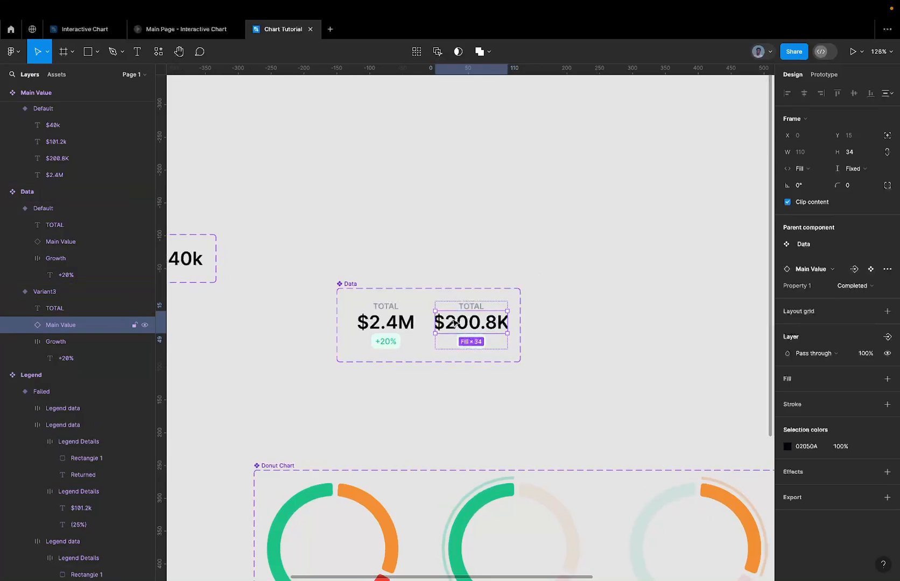
Check the horizontal sizing options of the $200.8K Main Value instance, keeping Fill container
scroll(444, 323, up, 5)
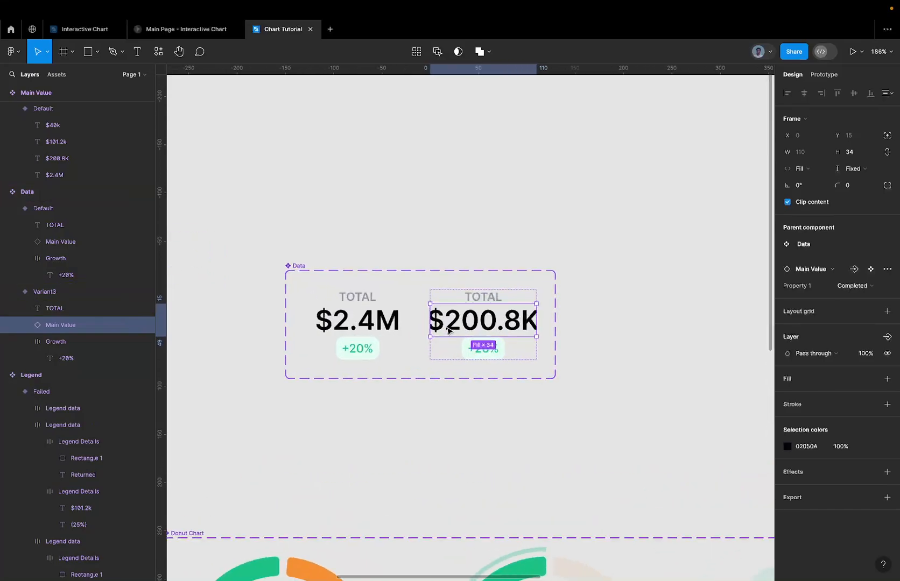
click(800, 168)
click(800, 169)
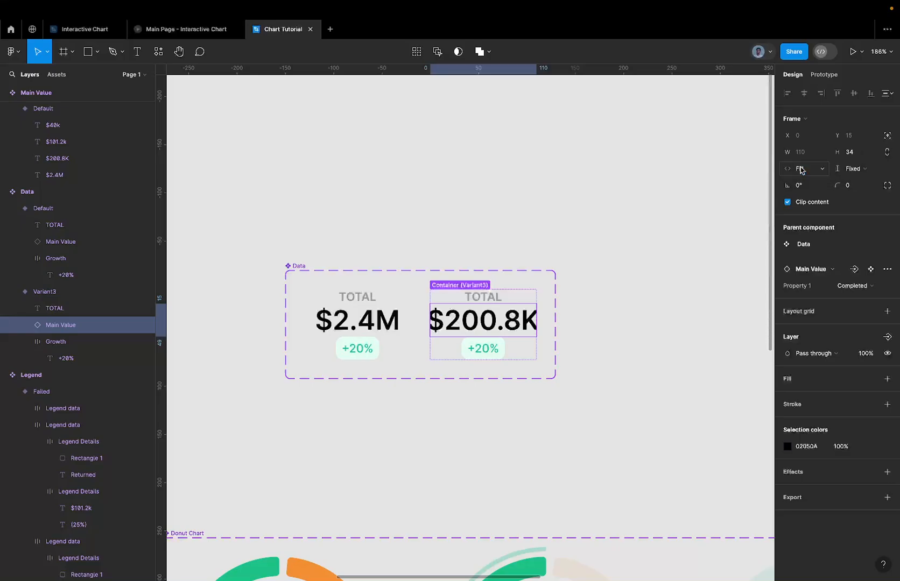
click(797, 169)
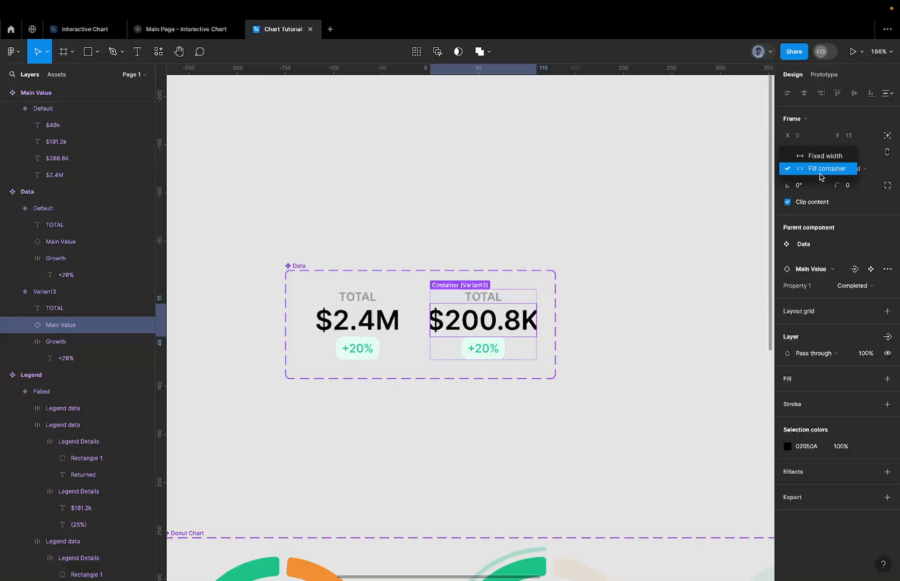
click(820, 177)
click(816, 169)
click(827, 169)
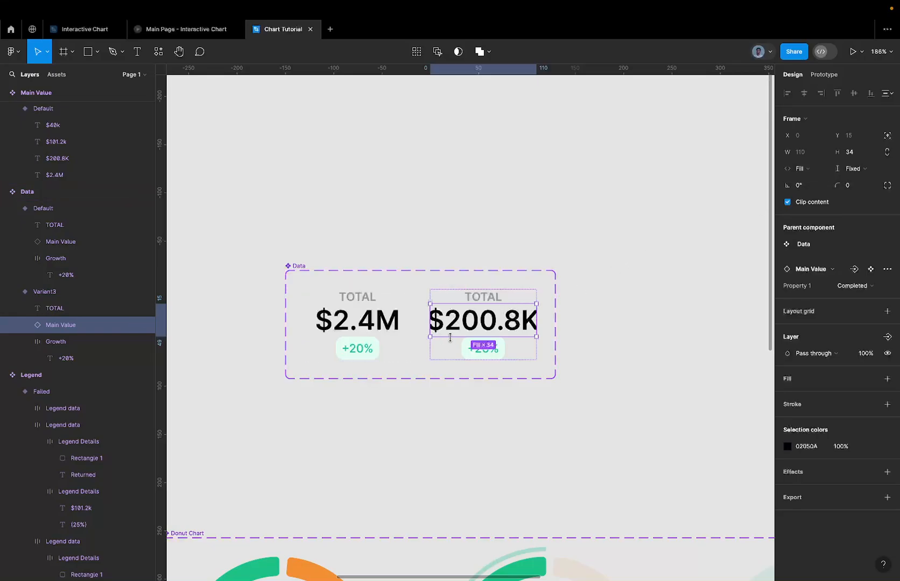
click(479, 349)
scroll(479, 350, up, 5)
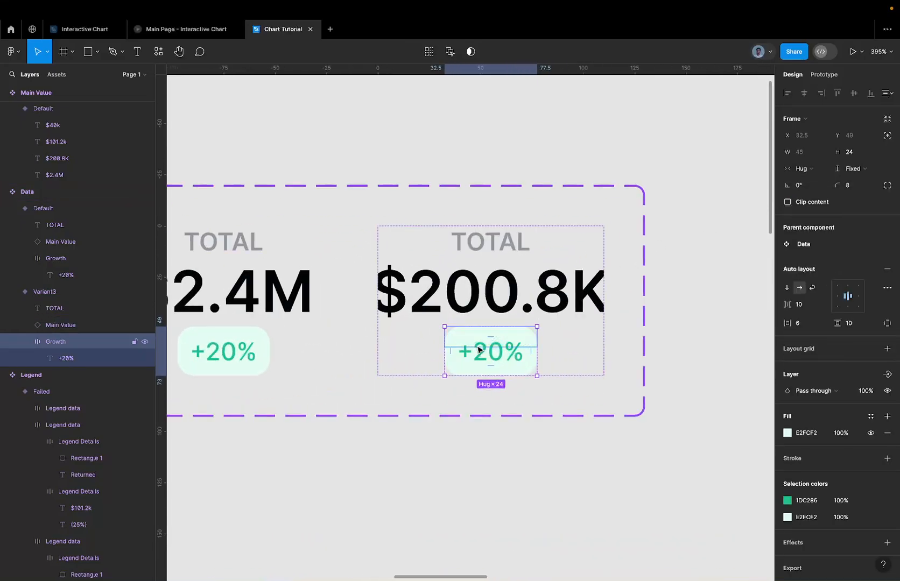
double_click(476, 347)
double_click(476, 347)
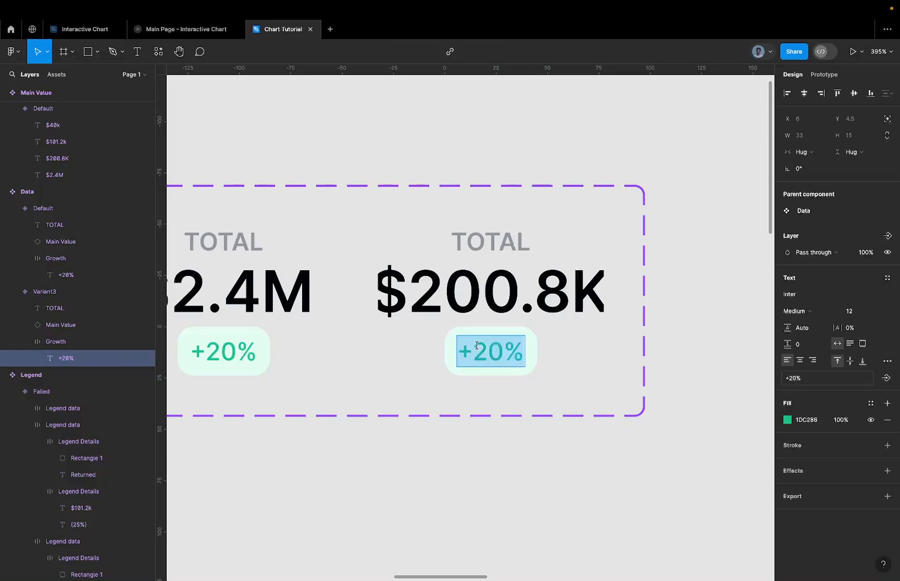
Change the TOTAL label above $200.8K to COMPLETED
click(490, 241)
double_click(491, 242)
text(Coim)
key(BackSpace)
key(BackSpace)
key(BackSpace)
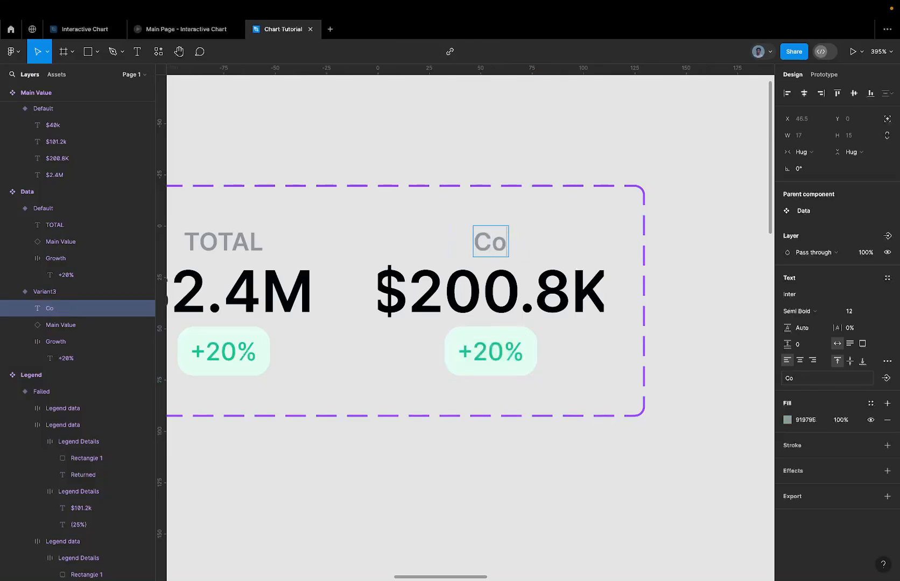
text(OMPLET)
text(ETE)
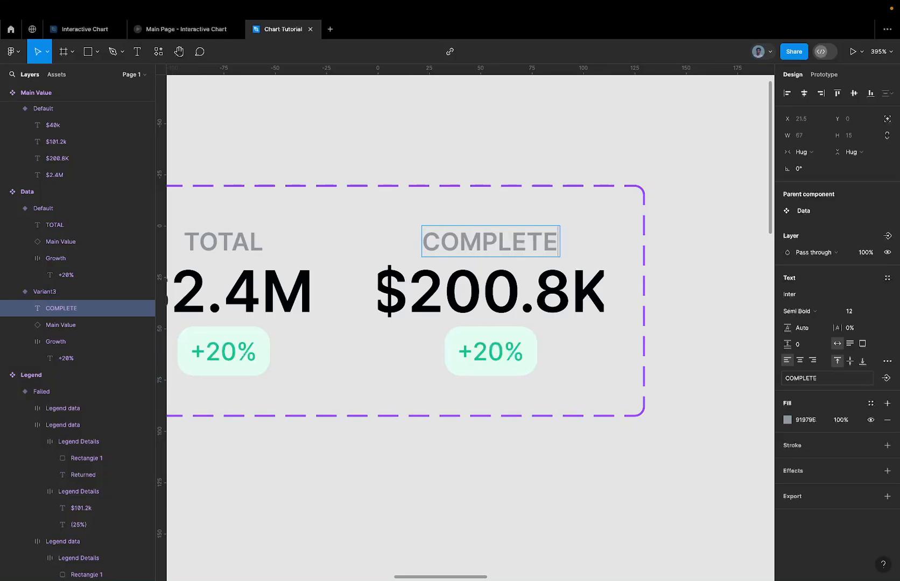
text(D)
Change the growth text below $200.8K to -10% and select its Growth badge
click(512, 353)
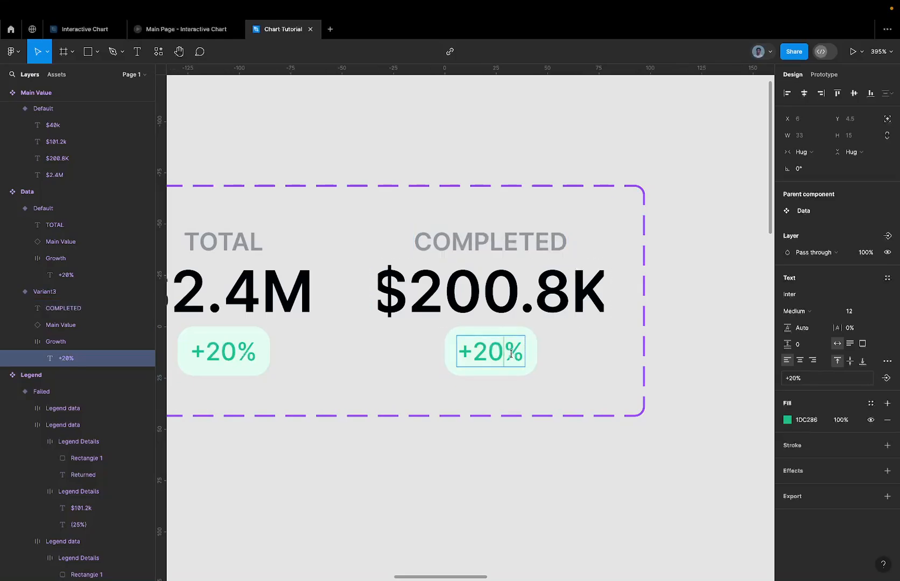
double_click(511, 354)
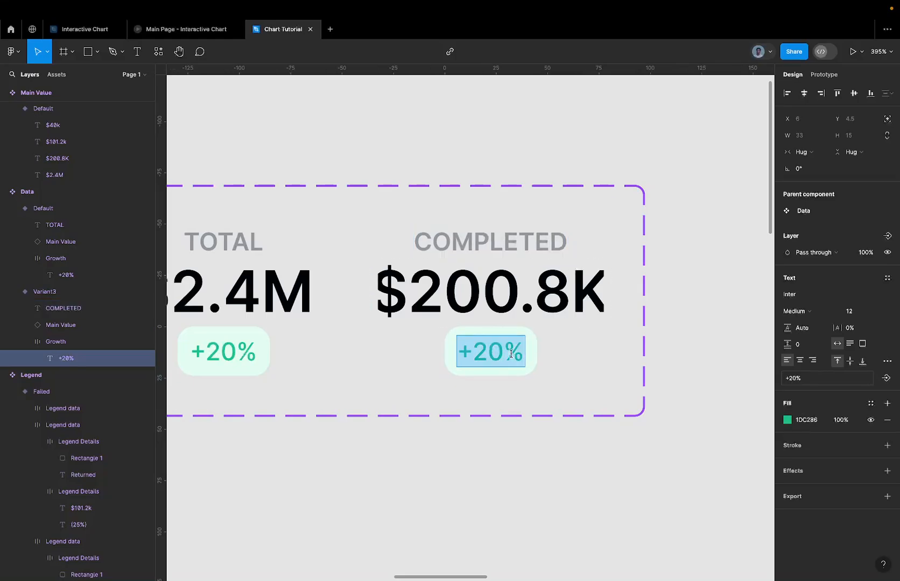
text(-)
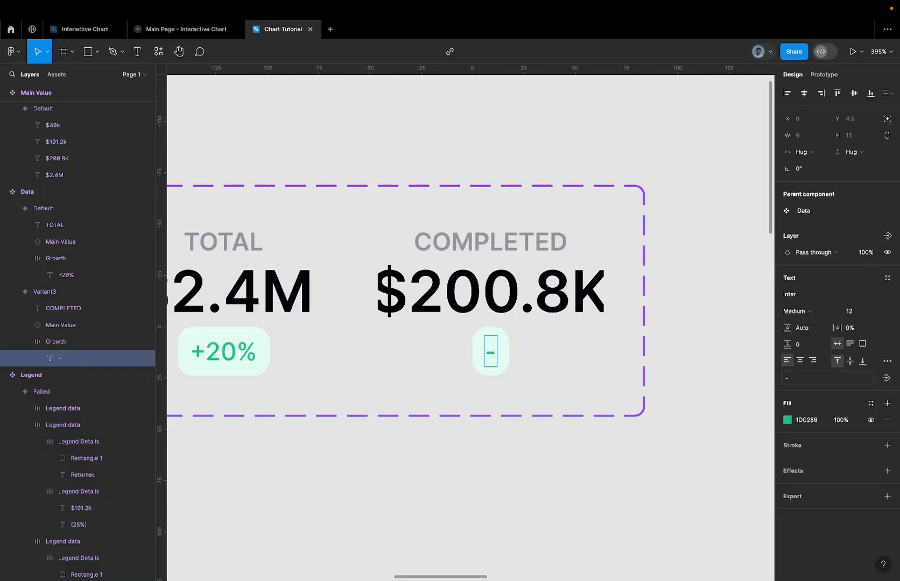
text(10%)
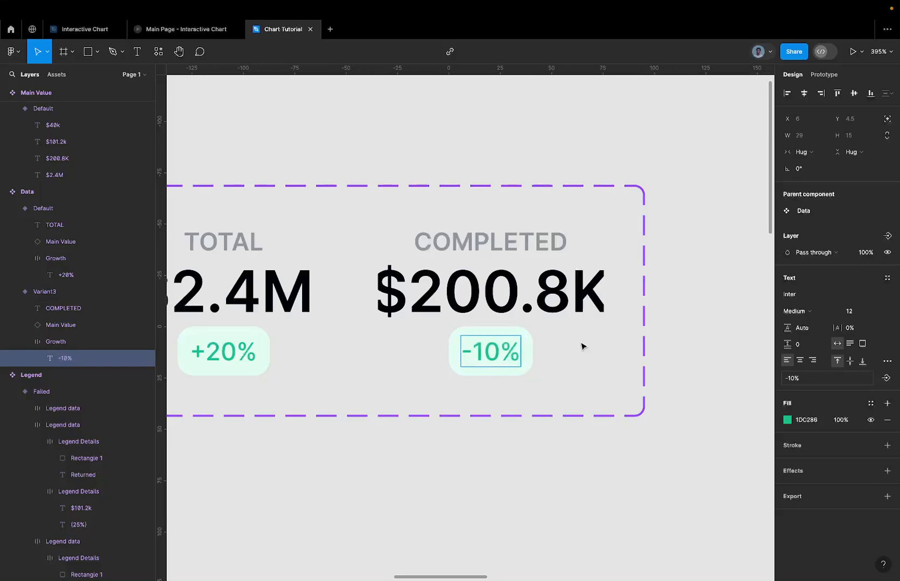
key(Escape)
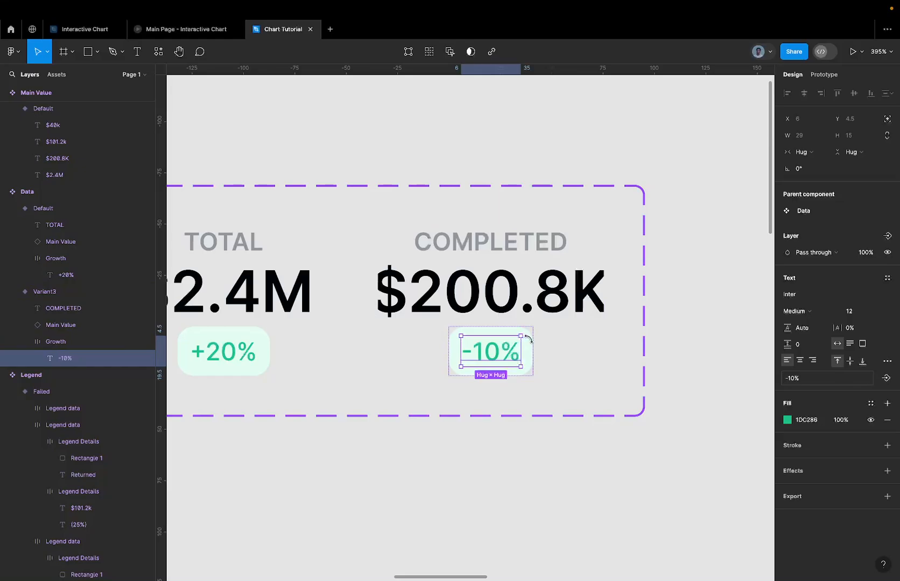
scroll(528, 339, down, 5)
click(536, 341)
click(528, 345)
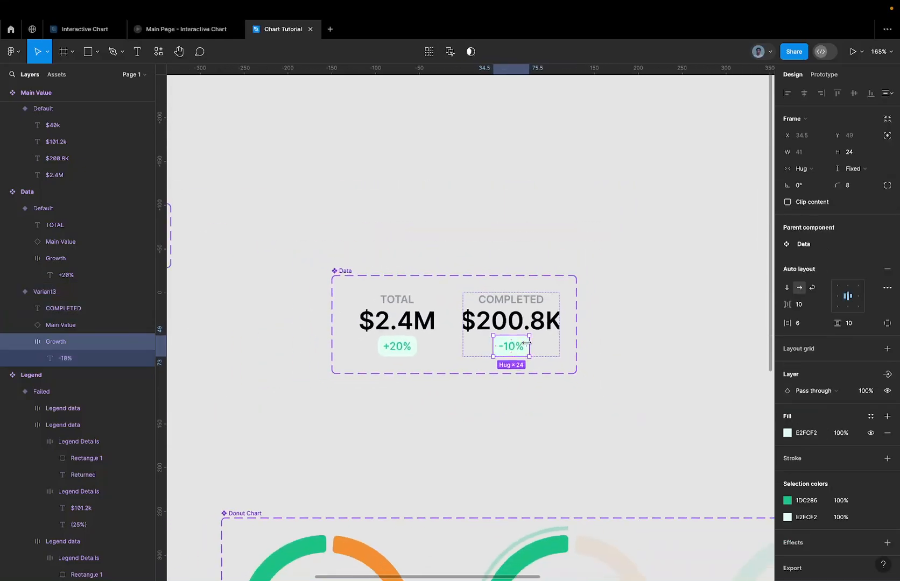
scroll(526, 342, down, 3)
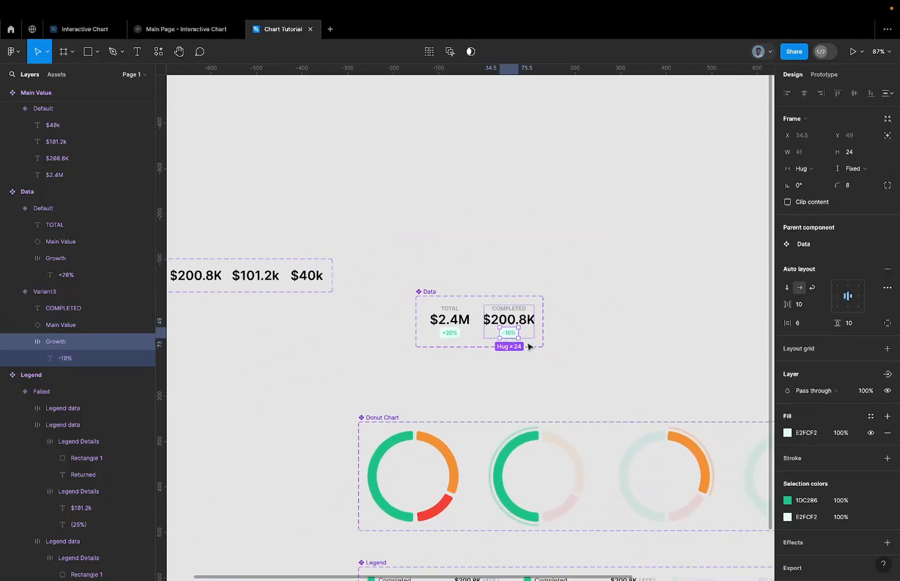
In the Interactive Chart file, copy the fill color FEE6E4 from the growth badge of the FAILED chart variant
click(86, 29)
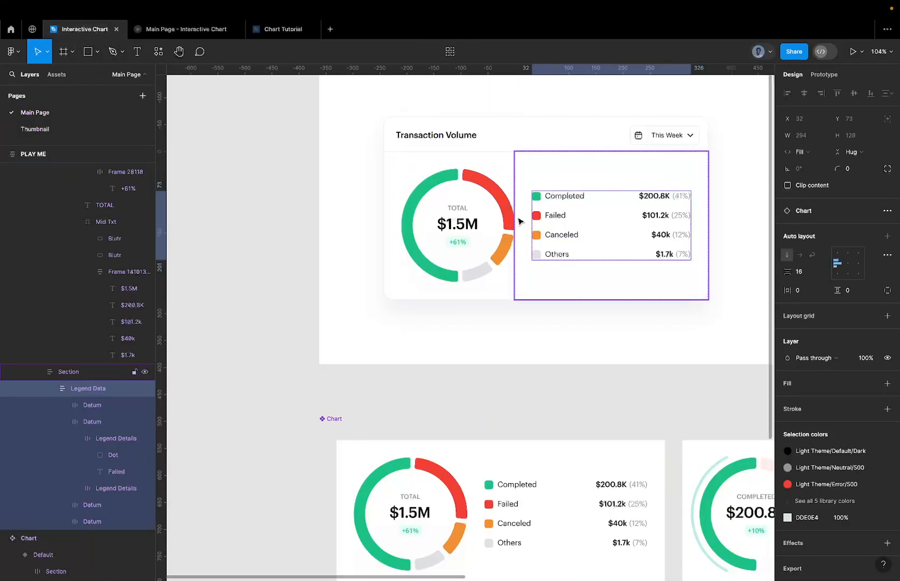
scroll(520, 222, right, 1)
scroll(519, 222, down, 5)
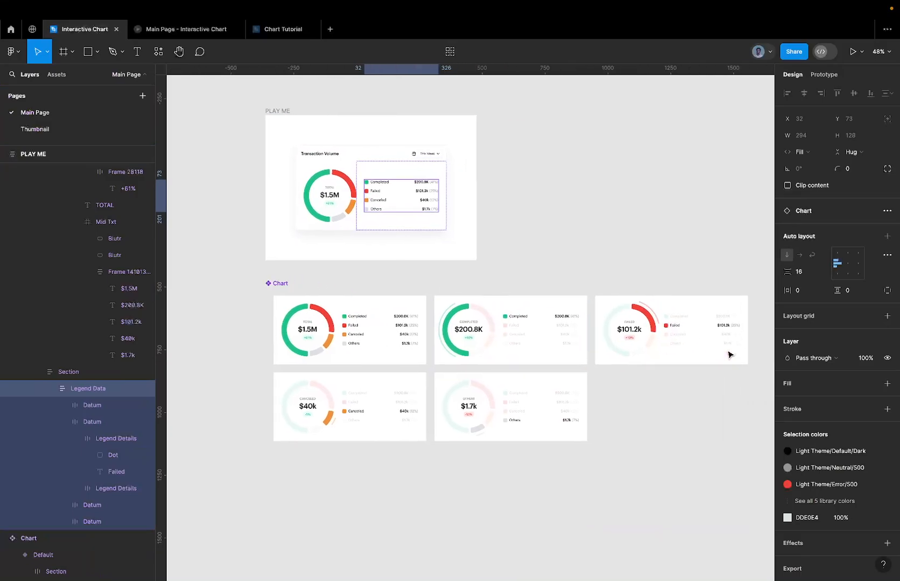
scroll(533, 322, up, 5)
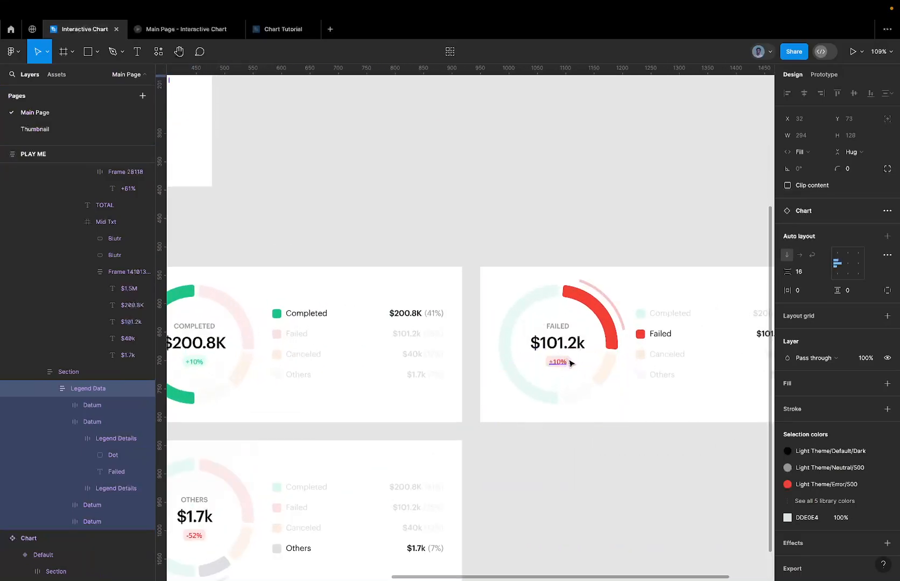
click(571, 362)
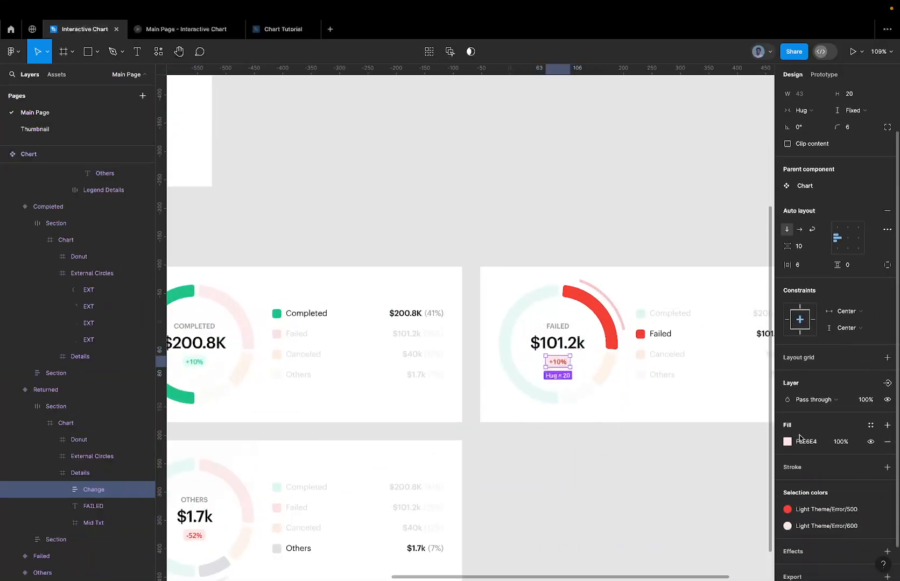
scroll(807, 425, down, 1)
click(807, 407)
key(super+c)
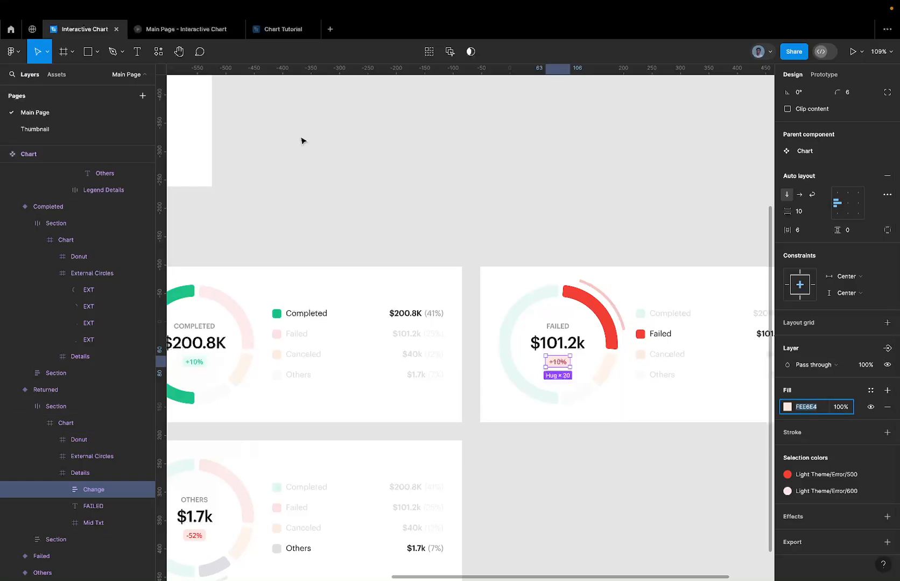
Back in the Chart Tutorial file, set the -10% Growth badge's fill to the copied color FEE6E4
click(273, 26)
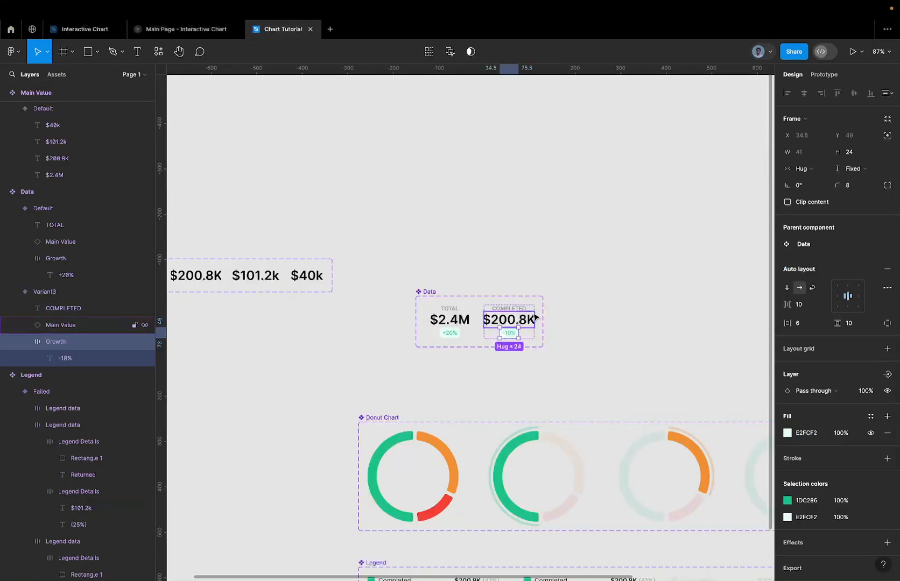
click(813, 434)
key(super+v)
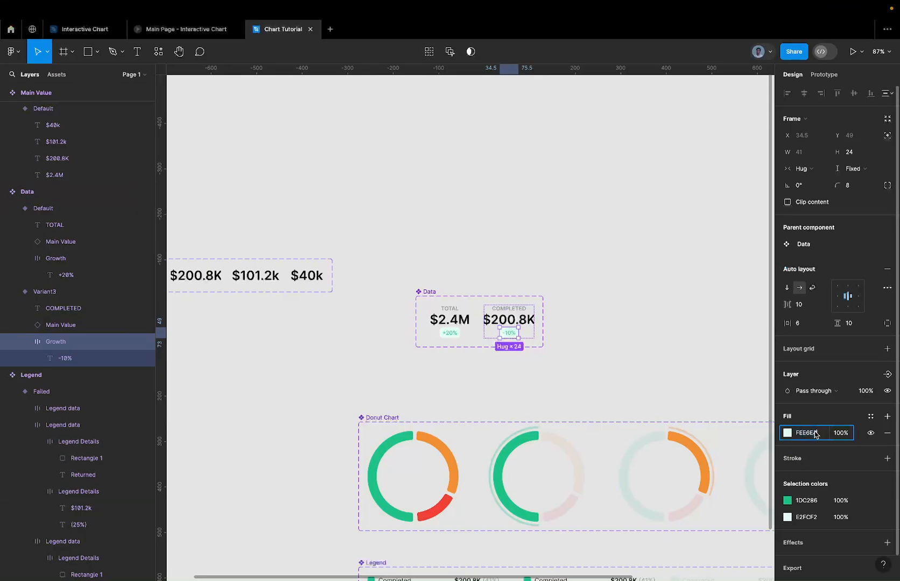
key(Return)
Recolor the -10% growth text to the page's red, F34035
scroll(528, 320, up, 5)
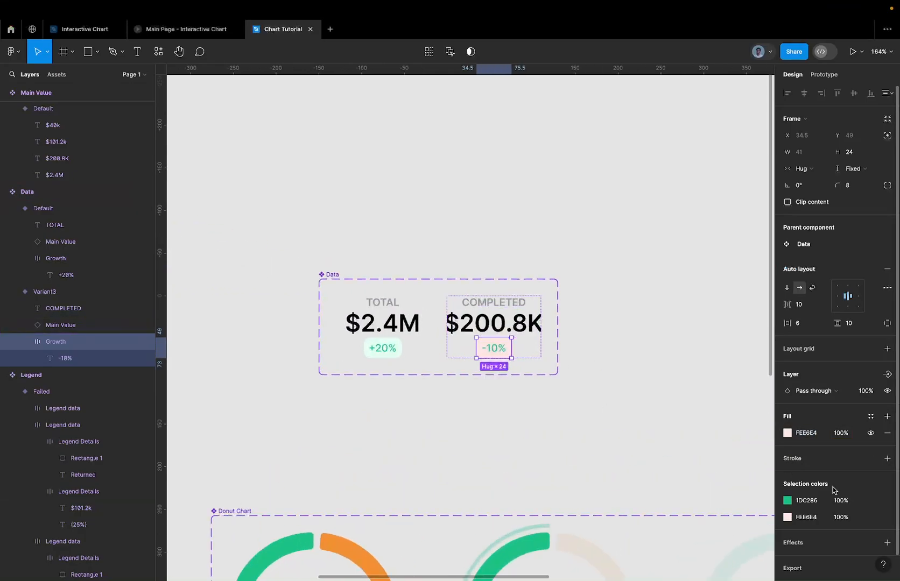
click(794, 502)
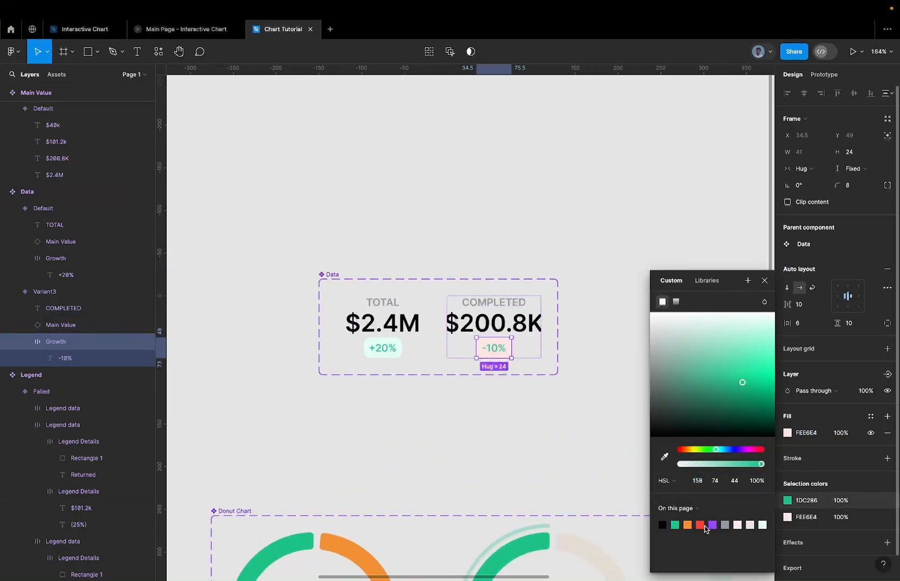
click(700, 525)
click(541, 455)
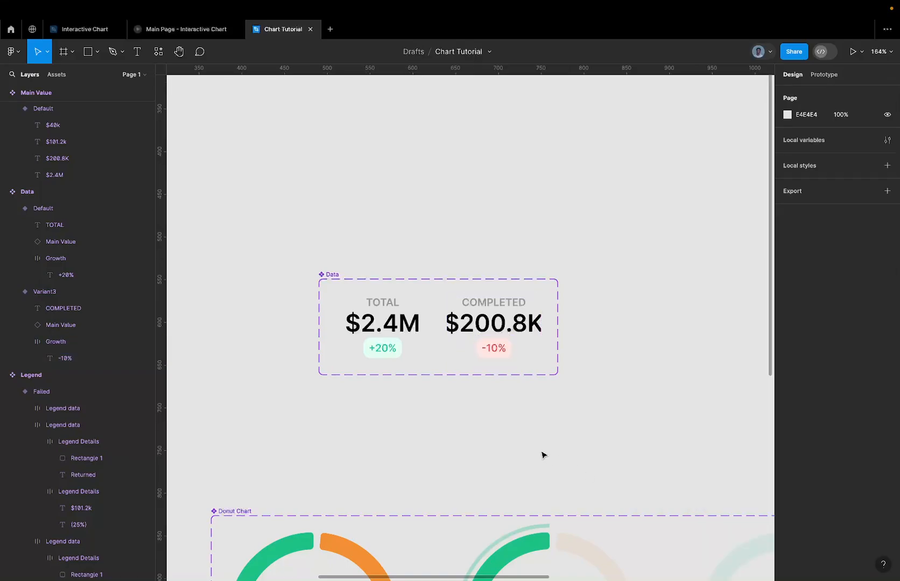
Duplicate the COMPLETED $200.8K variant in the Data component and set the copy's Property 1 value to FAILED
scroll(541, 455, down, 5)
click(450, 379)
click(523, 382)
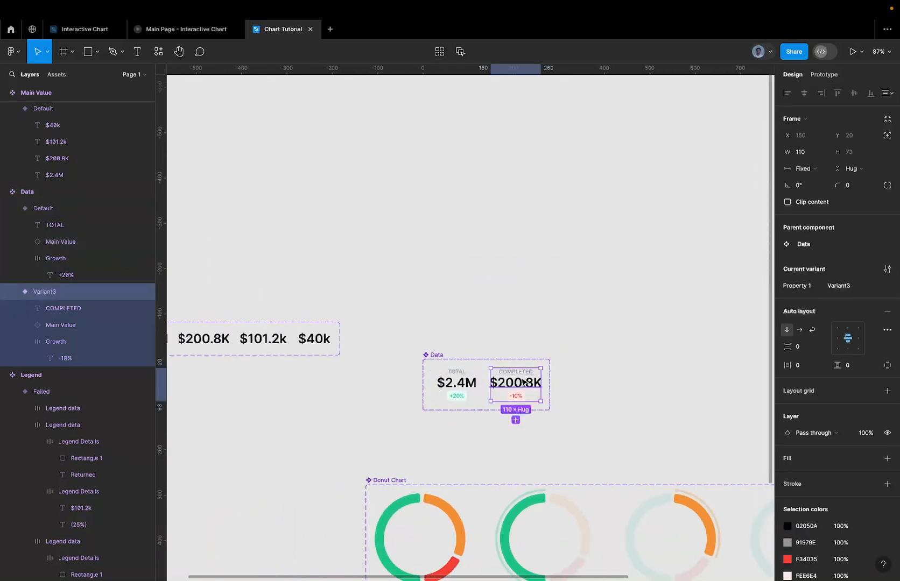
key(ctrl+d)
scroll(608, 396, up, 4)
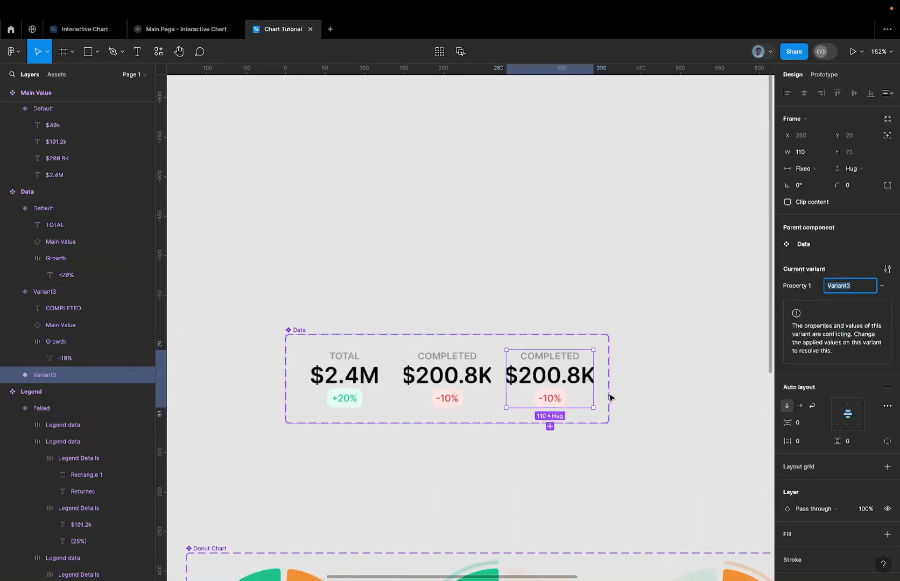
text(FAILED)
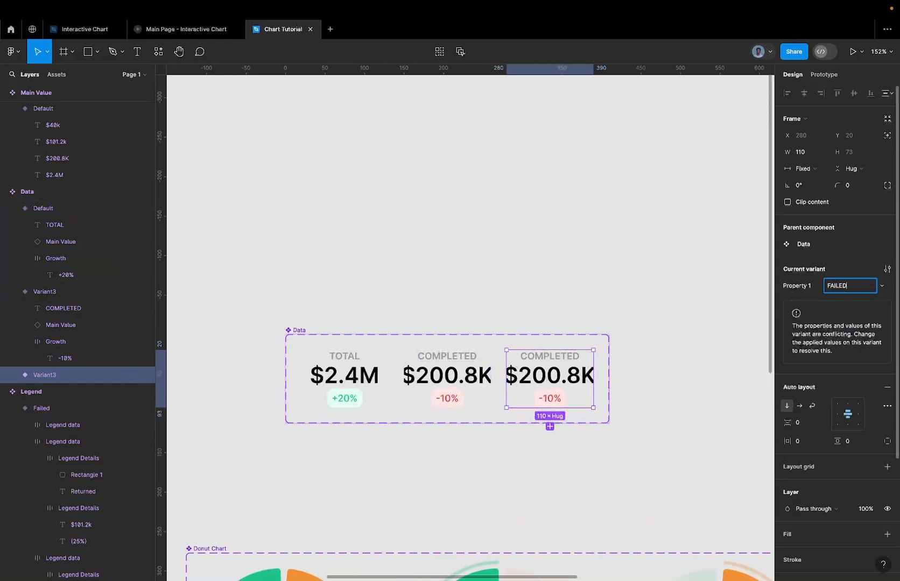
key(Return)
Set the Property 1 value of the original $200.8K variant, next to TOTAL, to COMPLETED
click(439, 399)
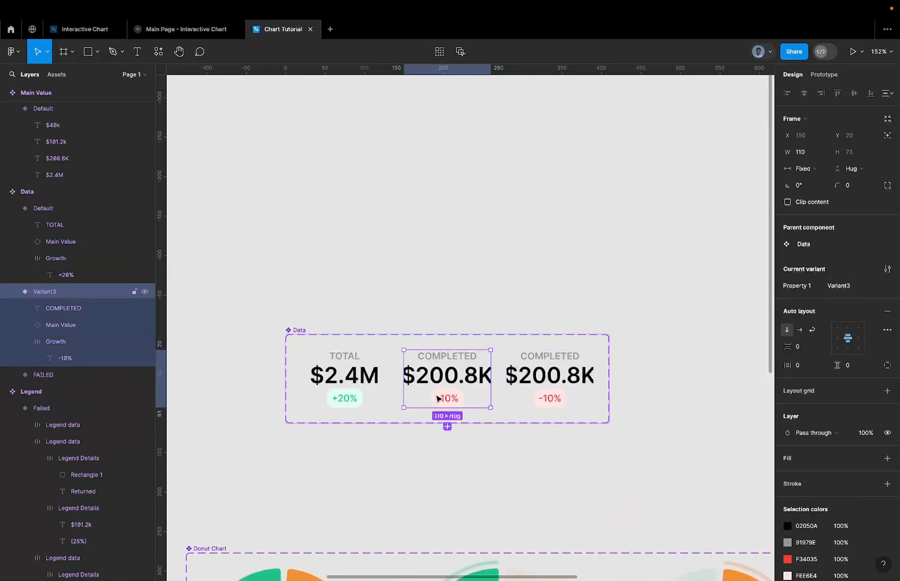
click(848, 284)
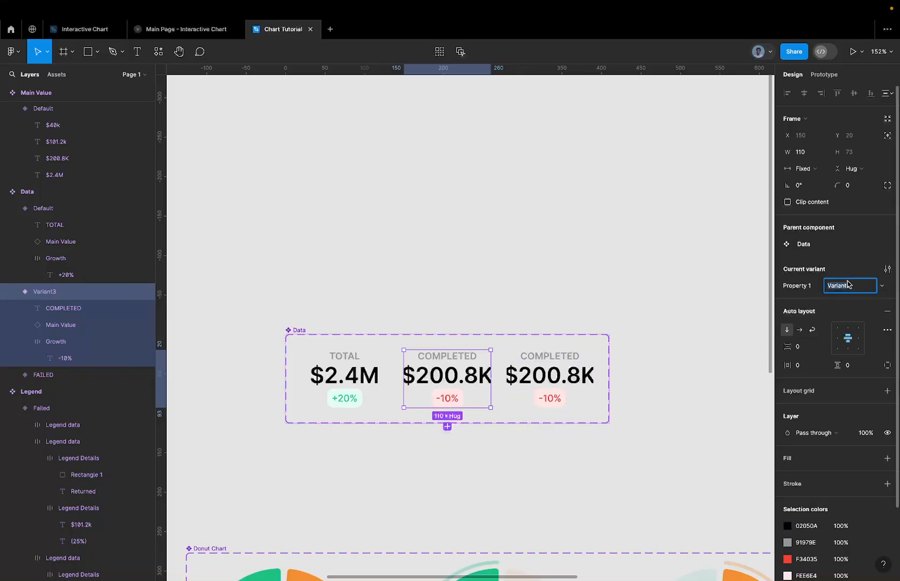
text(COMPLETED)
key(Return)
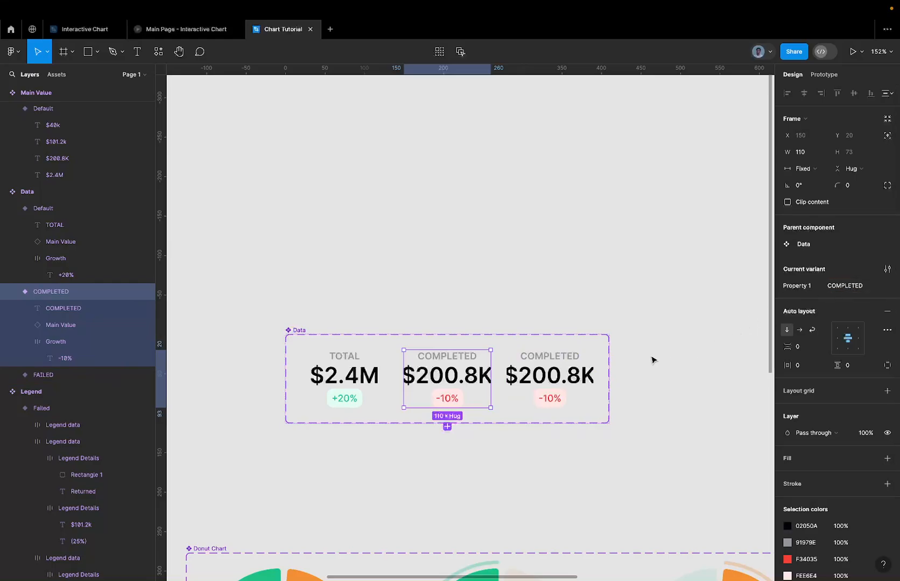
click(570, 370)
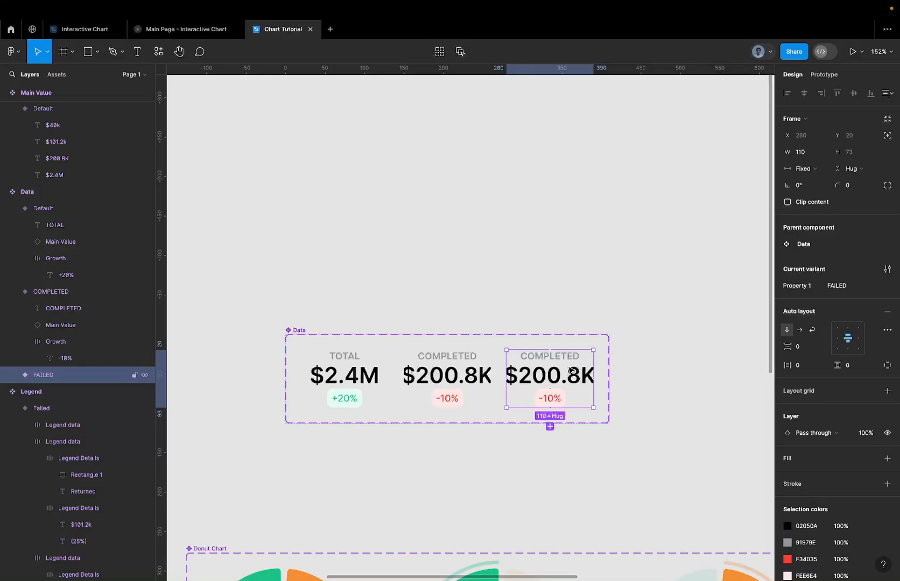
scroll(568, 389, up, 3)
double_click(546, 403)
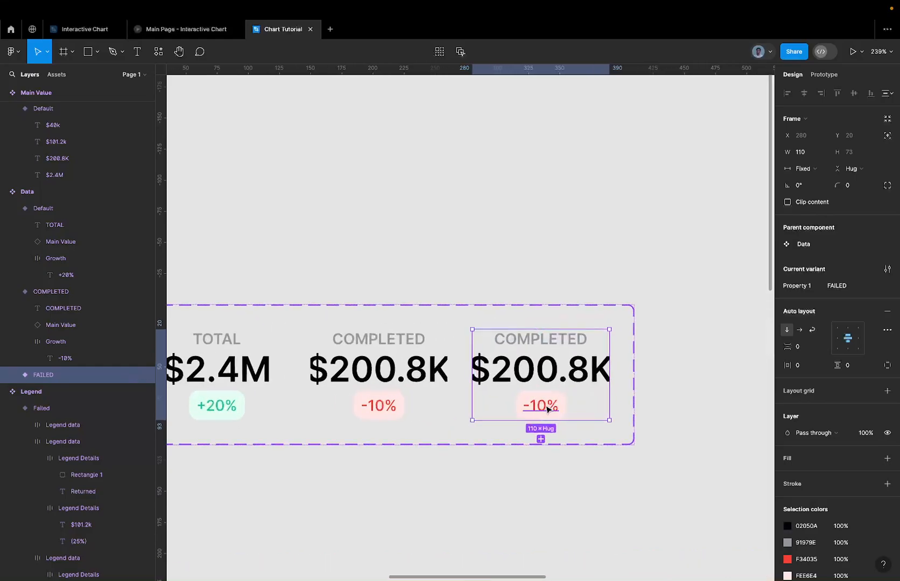
scroll(555, 401, up, 3)
click(576, 383)
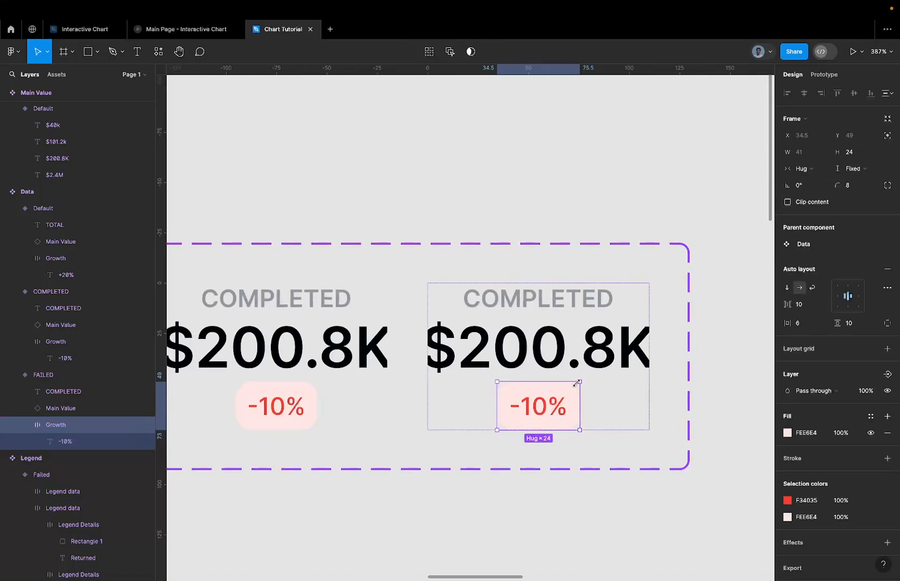
click(543, 406)
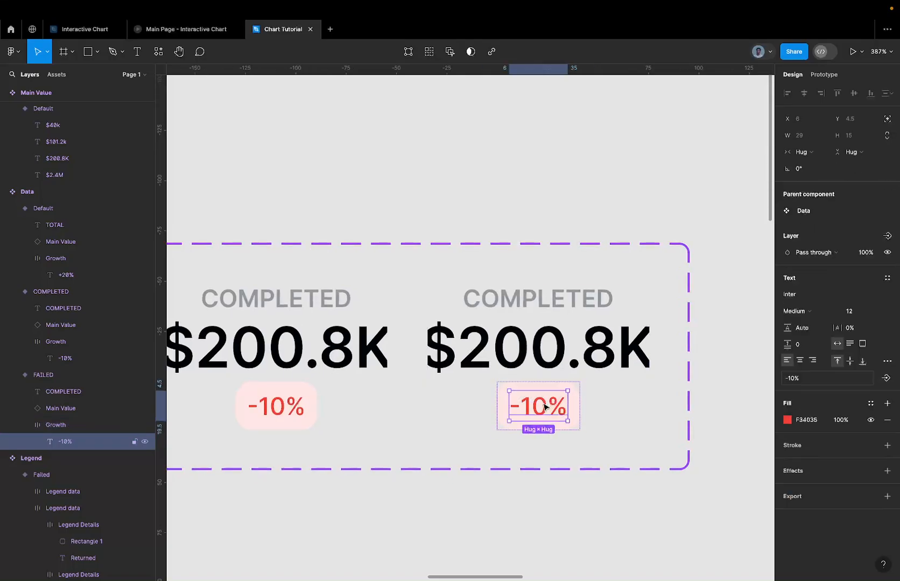
double_click(544, 406)
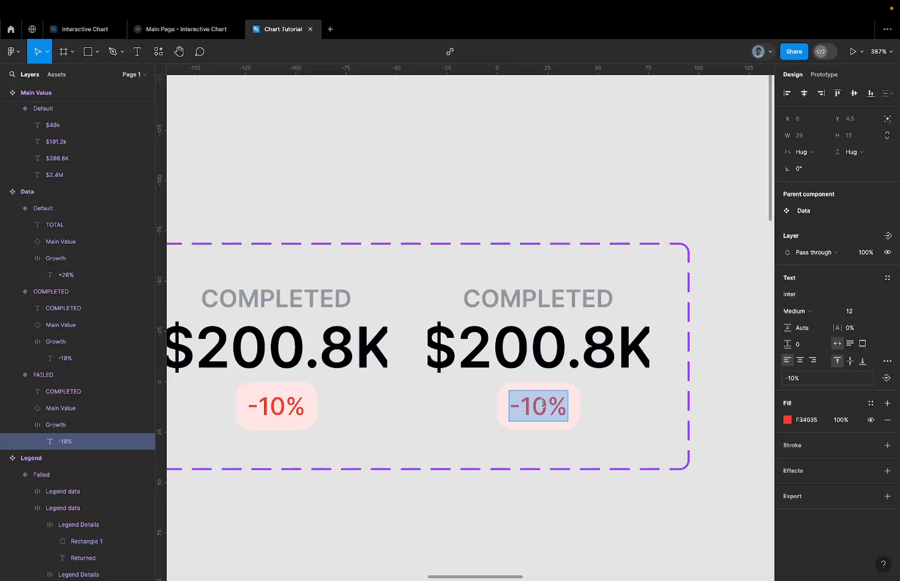
scroll(560, 374, down, 5)
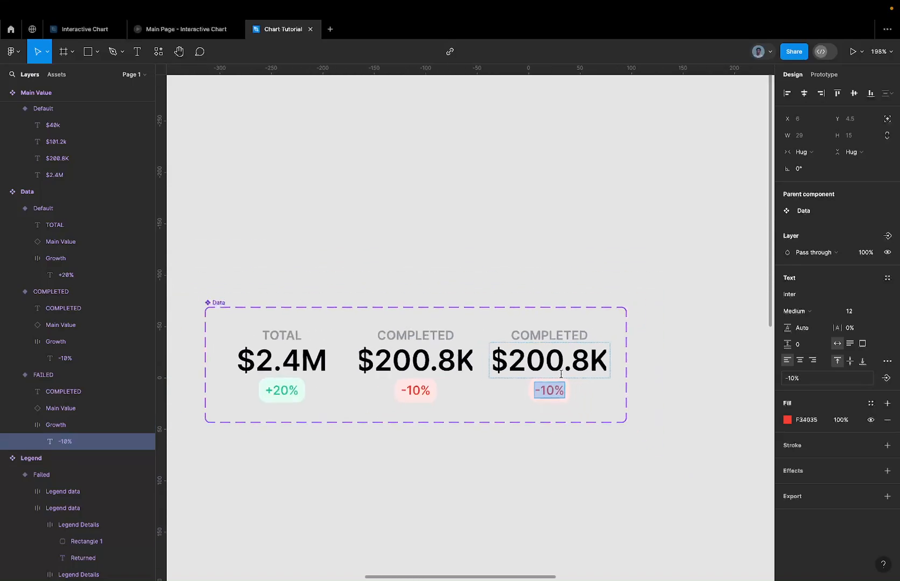
Change the label above the value in the third Data variant to RETURNED
click(555, 360)
click(566, 333)
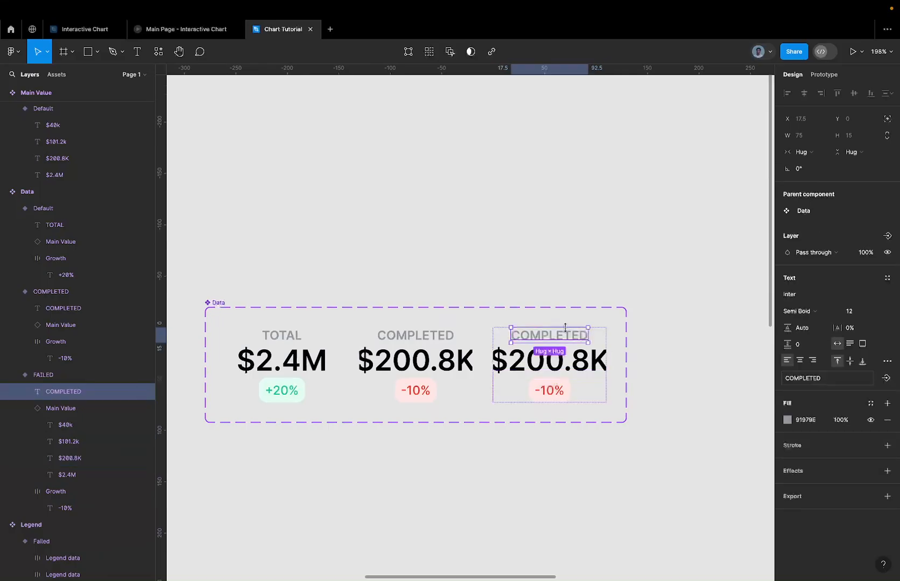
double_click(567, 332)
text(RETU)
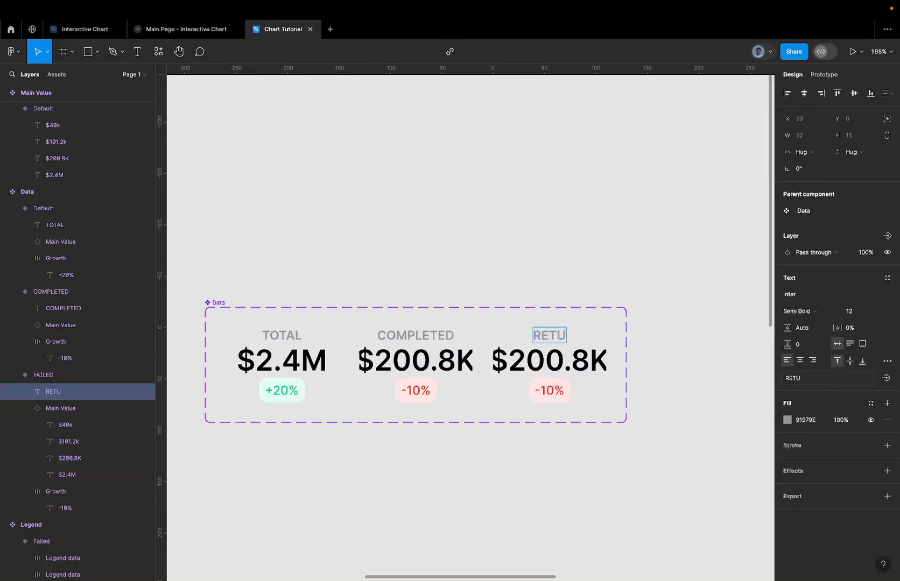
text(RNED)
Change the growth text in the RETURNED variant to +24%
double_click(548, 388)
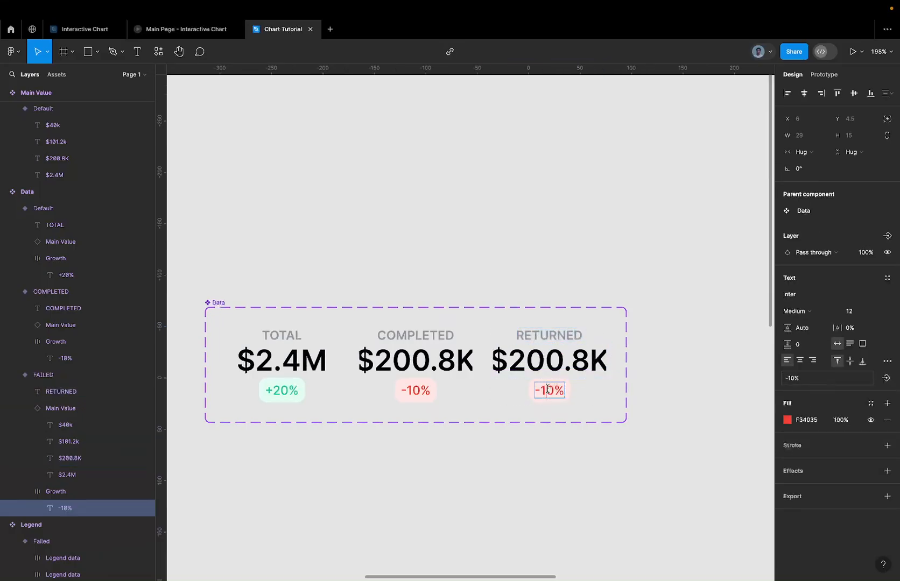
double_click(548, 388)
drag(544, 390, 515, 385)
text(+)
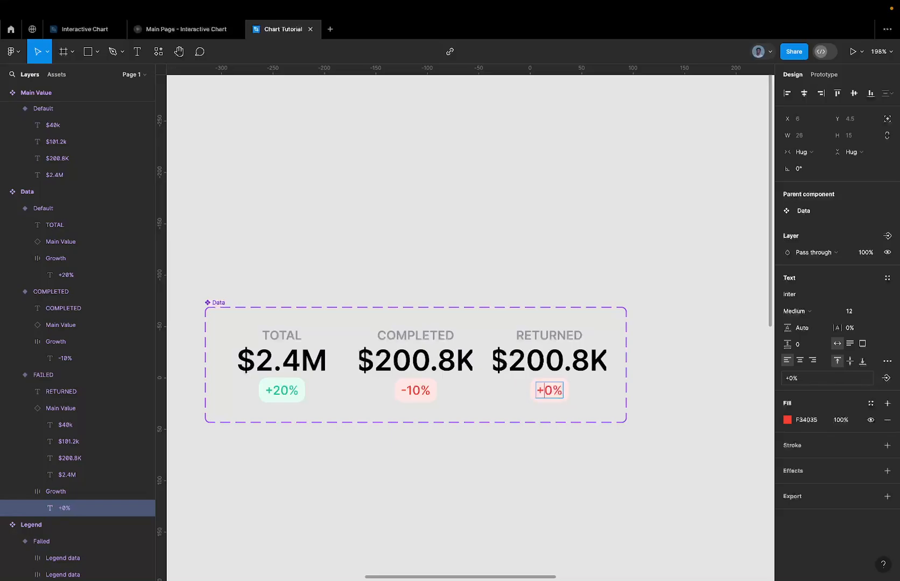
text(1)
key(BackSpace)
text(24)
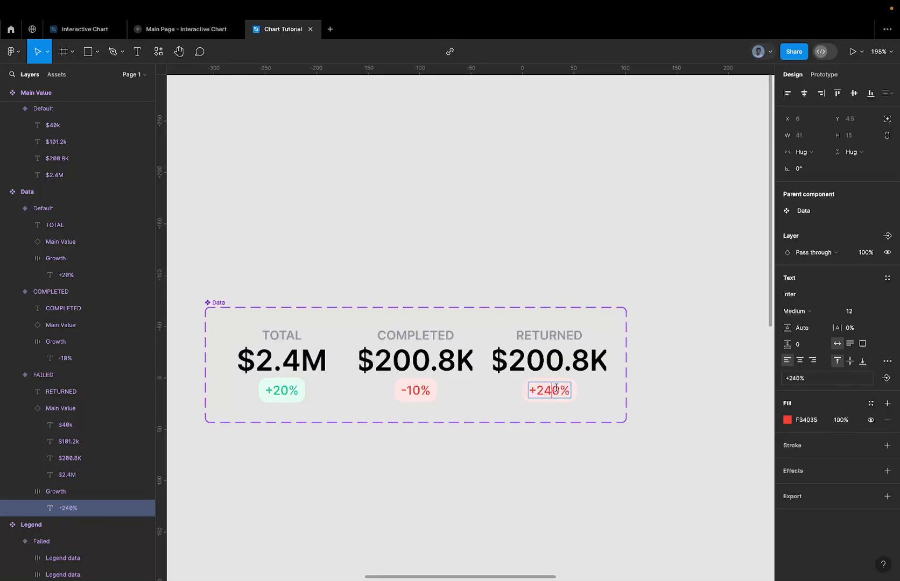
key(Delete)
scroll(559, 387, up, 5)
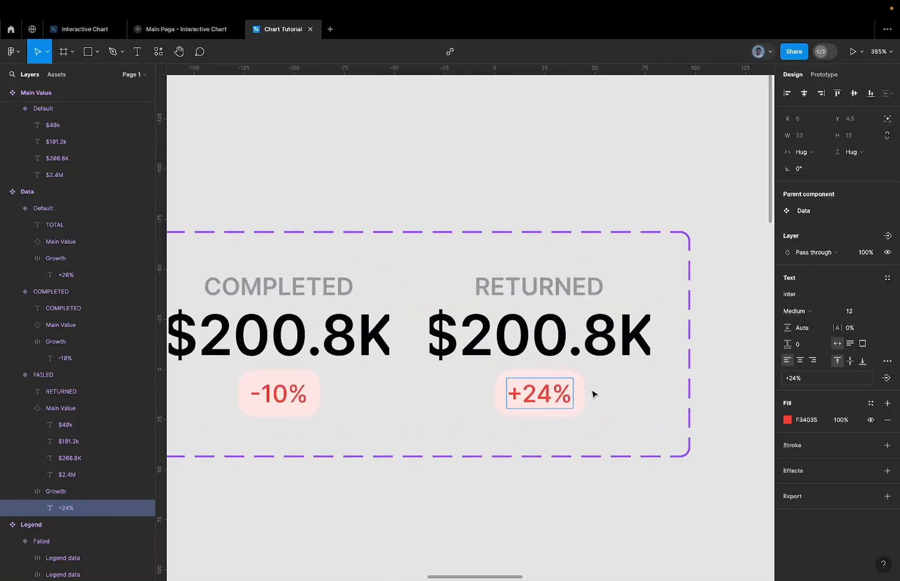
key(Escape)
key(Escape)
Copy the green Growth badge from the TOTAL variant and paste it below the +24% badge in the RETURNED variant
scroll(587, 396, down, 8)
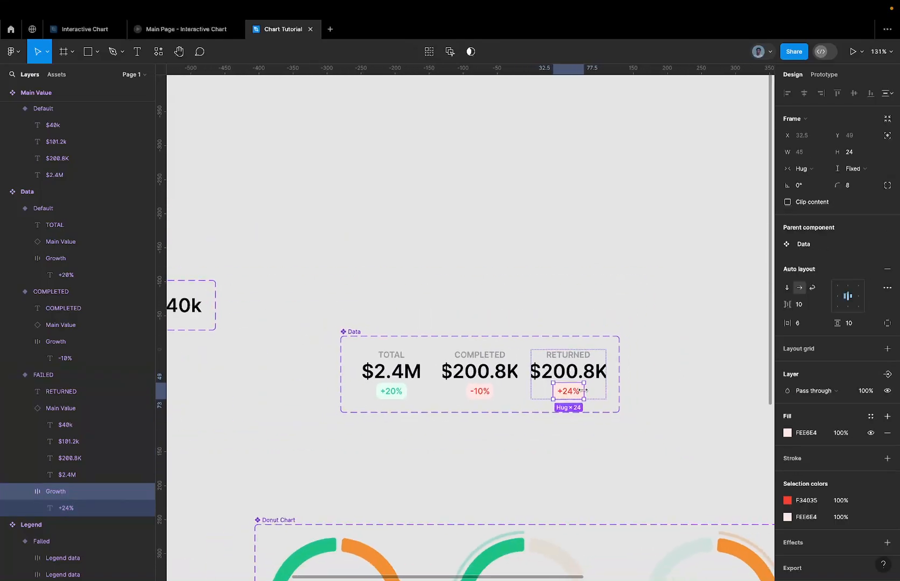
scroll(584, 391, down, 3)
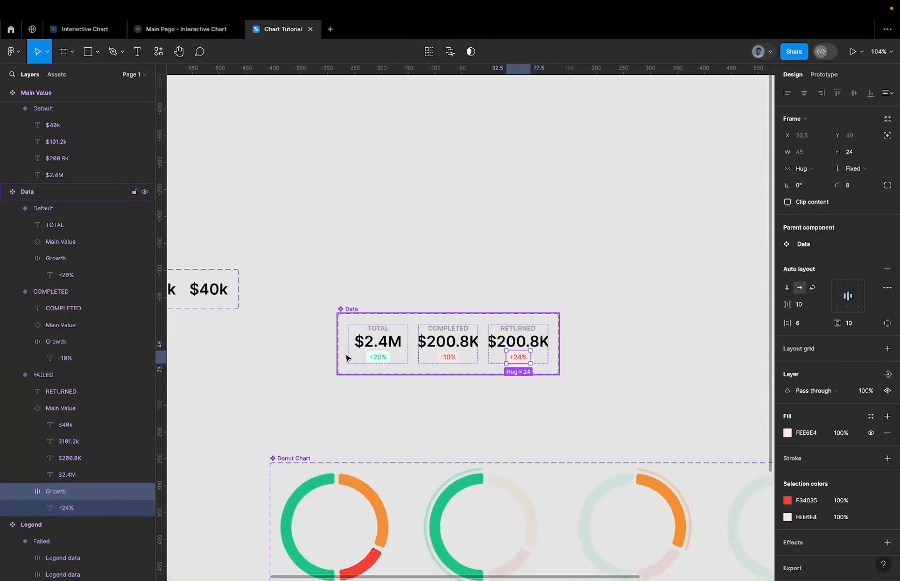
scroll(346, 356, up, 4)
super+click(411, 342)
super+click(424, 355)
scroll(424, 356, right, 2)
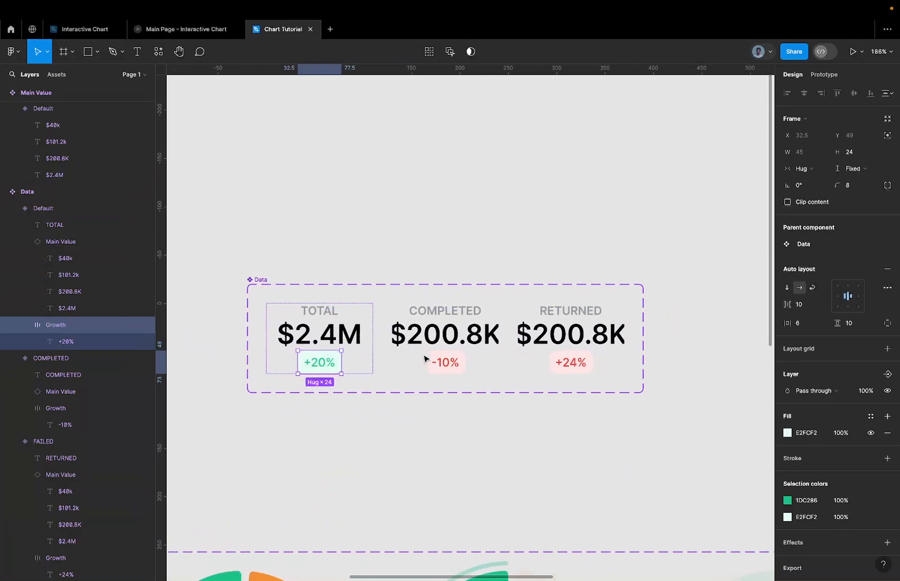
scroll(423, 359, right, 1)
super+click(597, 330)
super+click(547, 365)
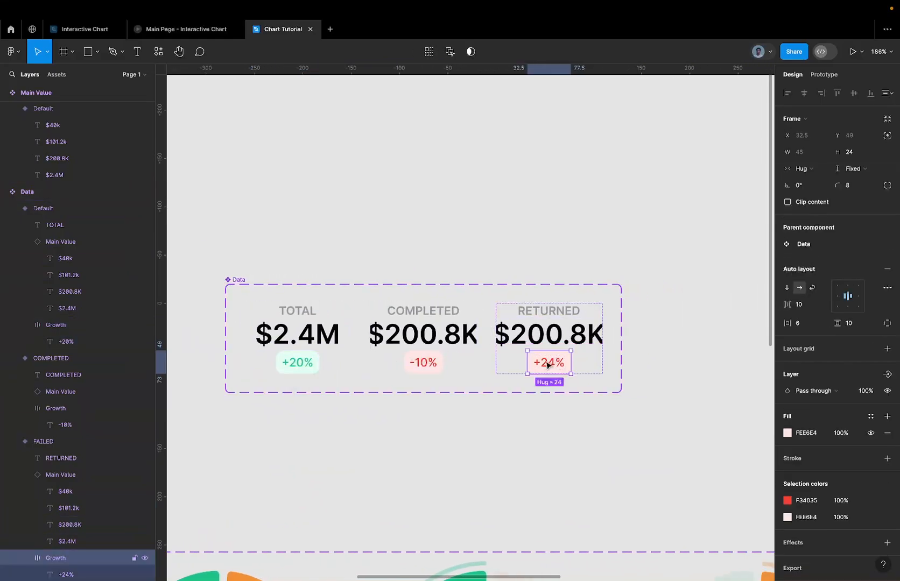
key(super+d)
key(super+shift+r)
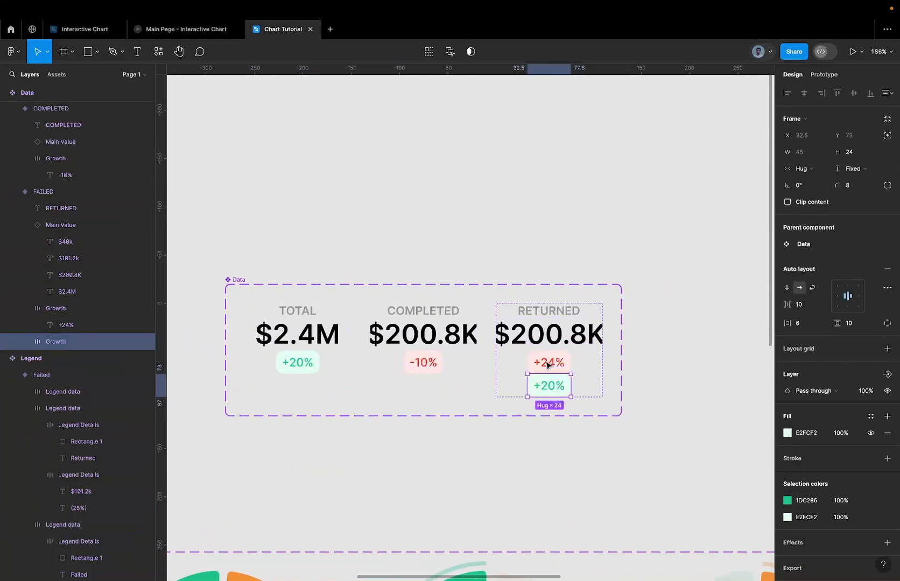
Change the pasted green badge's text to +31% and delete the red +24% badge from the RETURNED variant
scroll(547, 365, up, 3)
super+click(547, 365)
key(super+space)
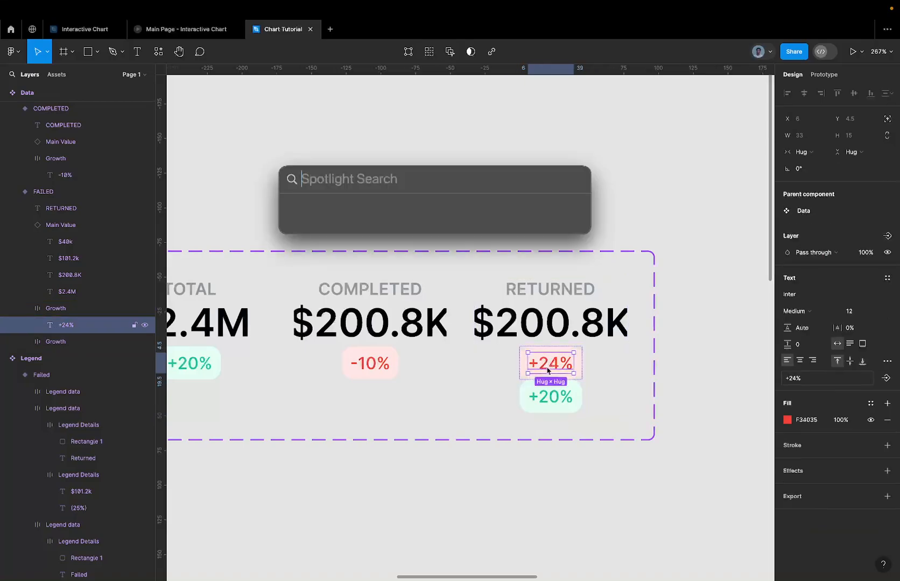
key(Escape)
super+click(554, 395)
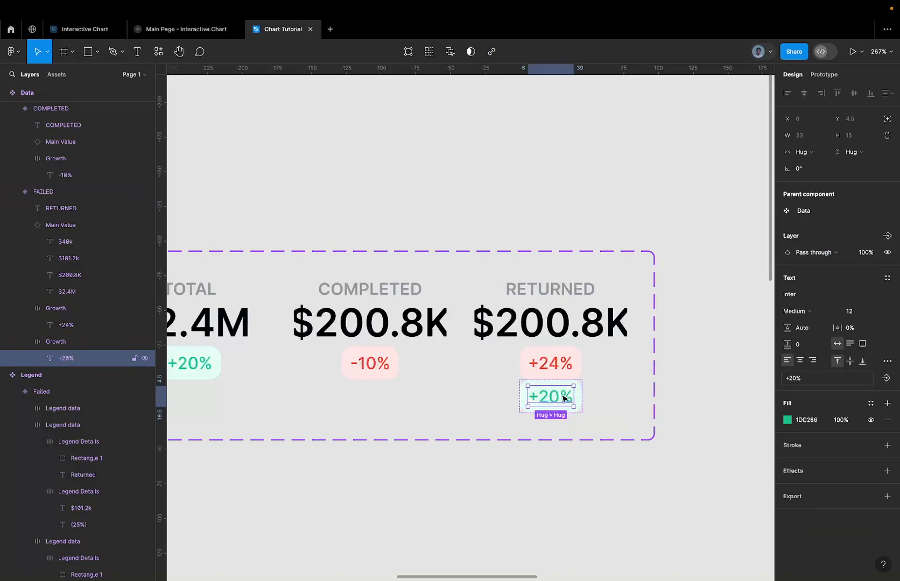
double_click(563, 399)
key(BackSpace)
key(BackSpace)
key(BackSpace)
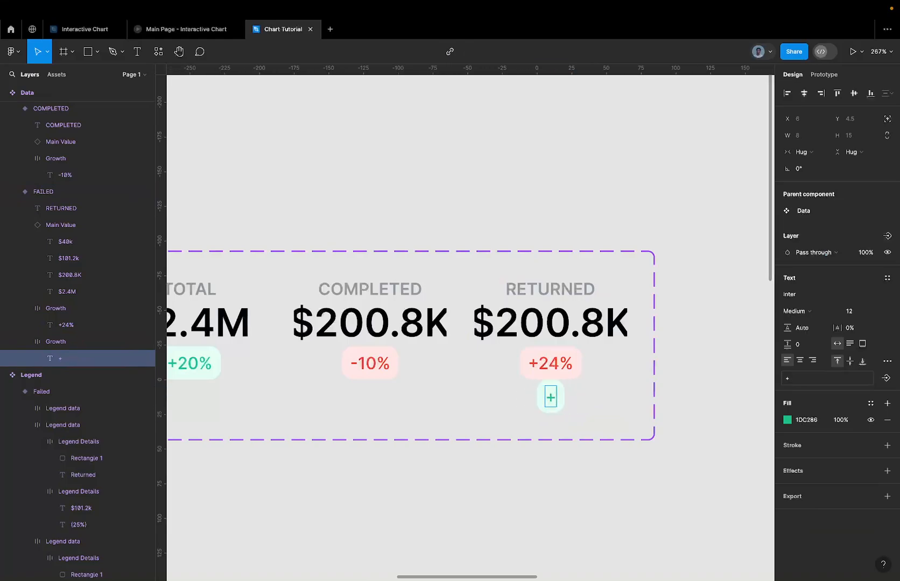
text(3)
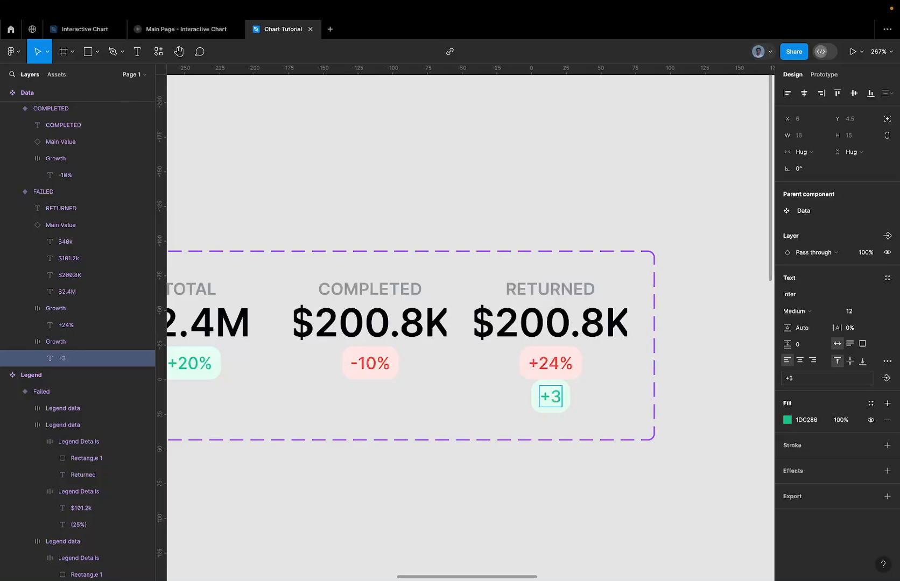
text(1%)
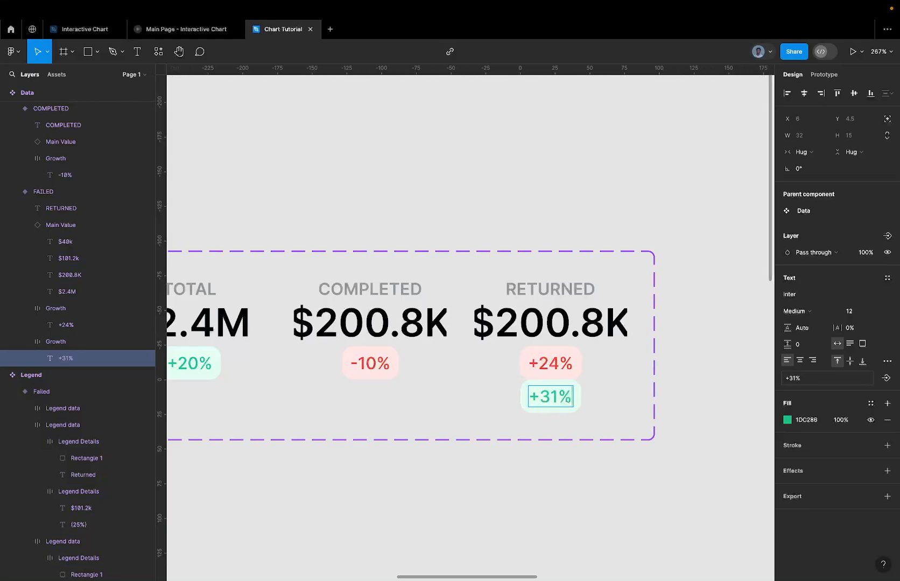
key(Escape)
click(557, 362)
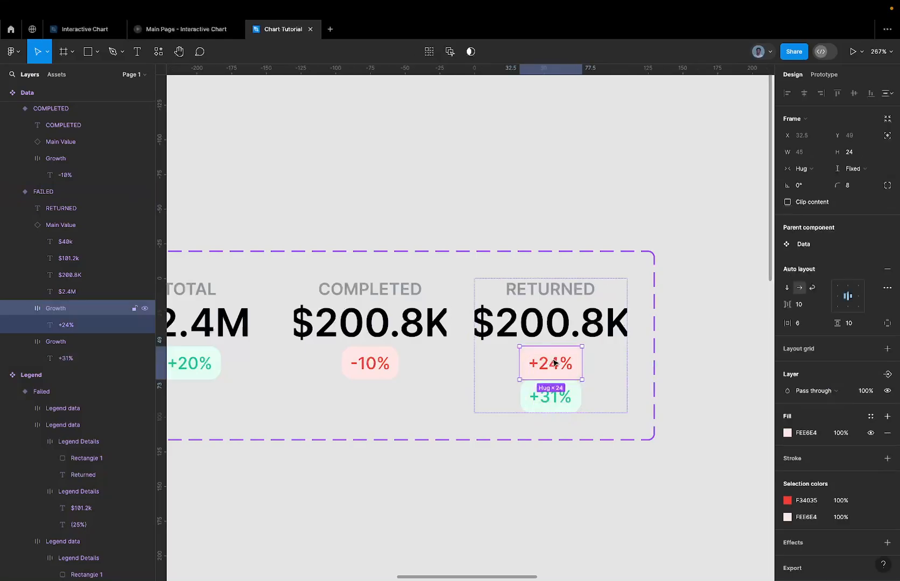
key(Delete)
Duplicate the RETURNED variant of the Data component and set the copy's Property 1 value to FAILE
scroll(554, 363, down, 2)
scroll(555, 363, down, 3)
click(484, 319)
click(560, 320)
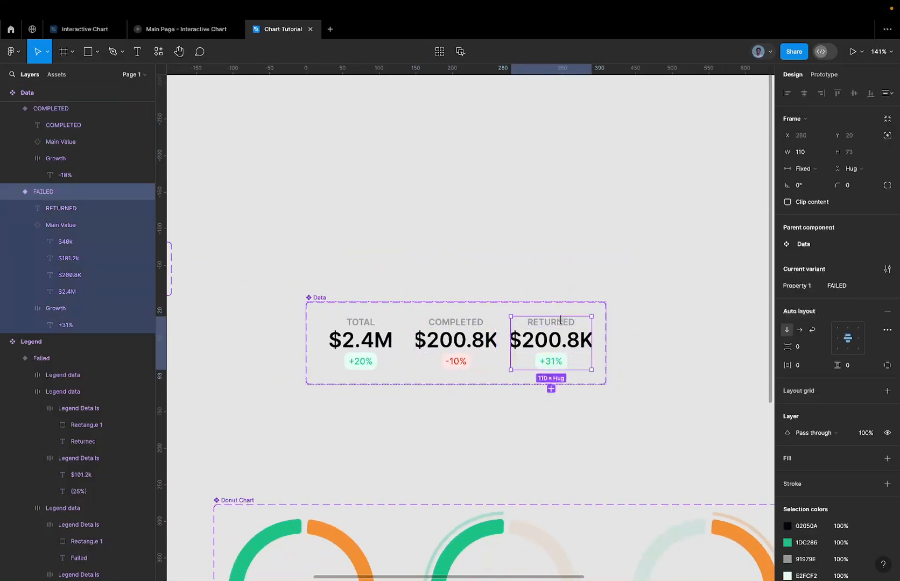
key(super+d)
scroll(561, 321, right, 1)
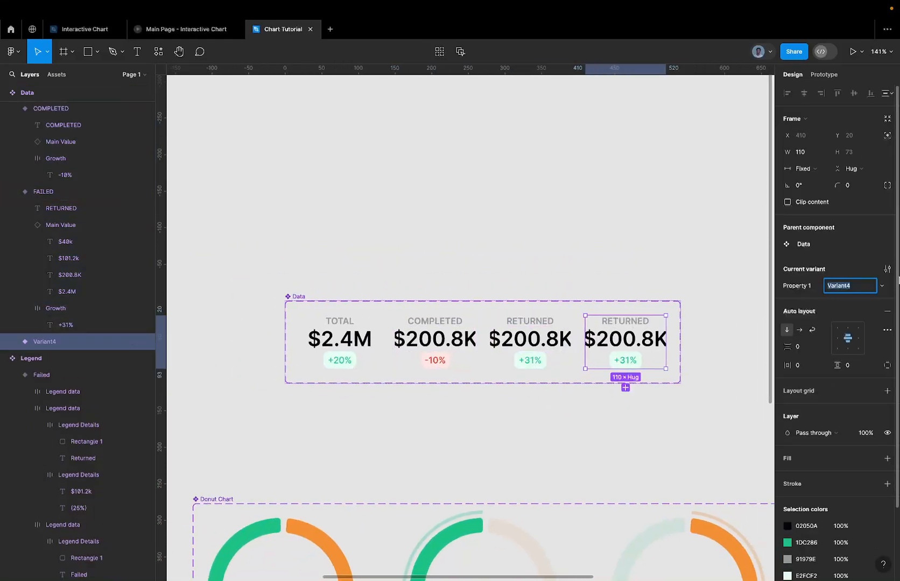
text(FAILED)
key(BackSpace)
scroll(624, 355, up, 3)
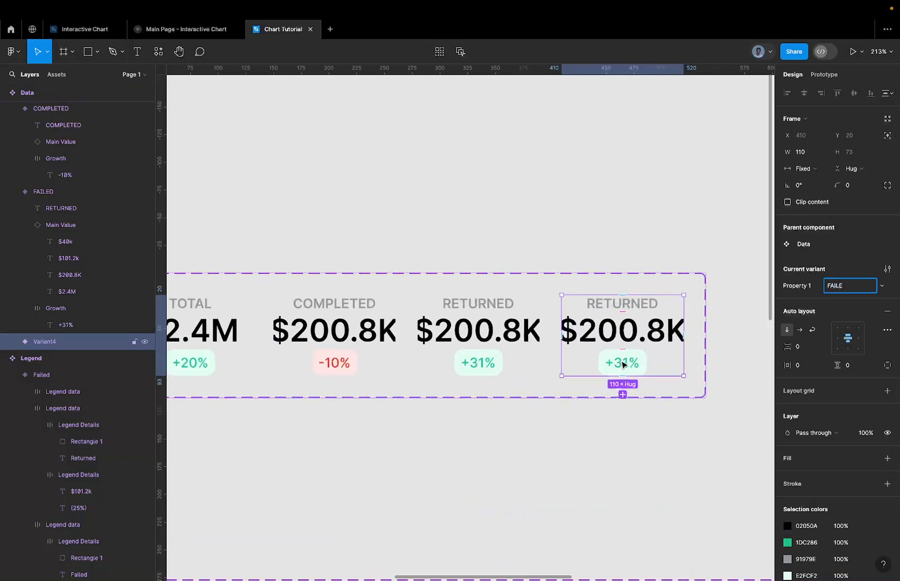
super+click(623, 357)
double_click(623, 356)
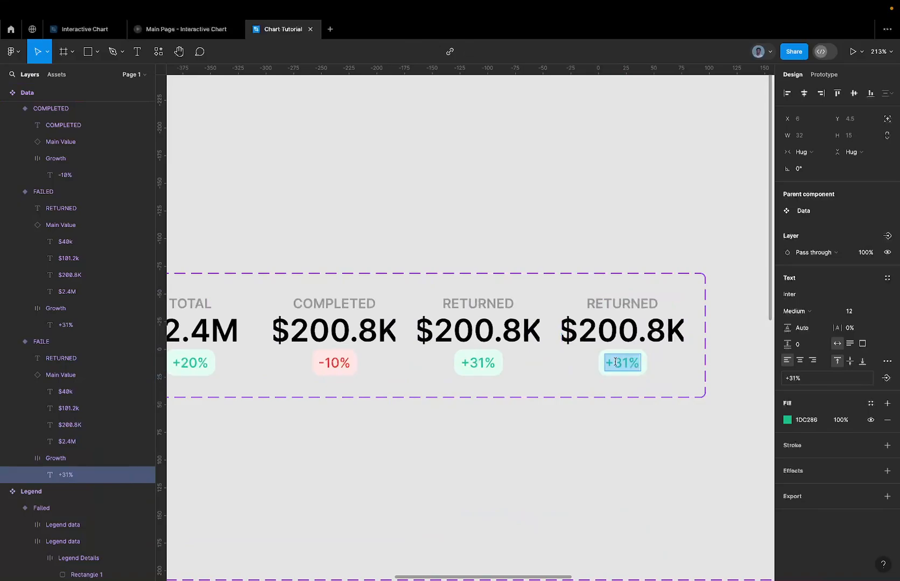
drag(614, 364, 600, 366)
key(Escape)
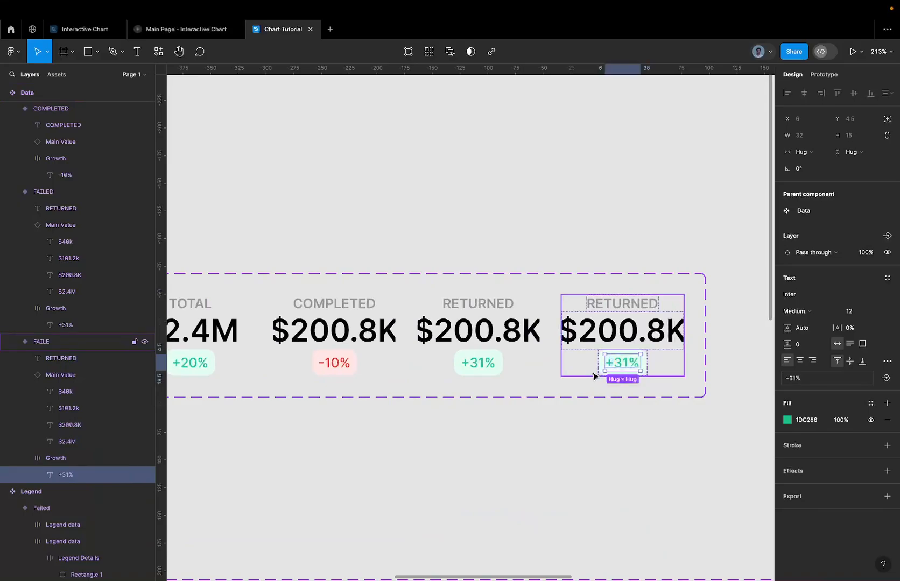
Copy the red Growth badge from the COMPLETED variant and replace the green badge in the fourth Data variant with it
scroll(592, 376, left, 3)
super+click(418, 357)
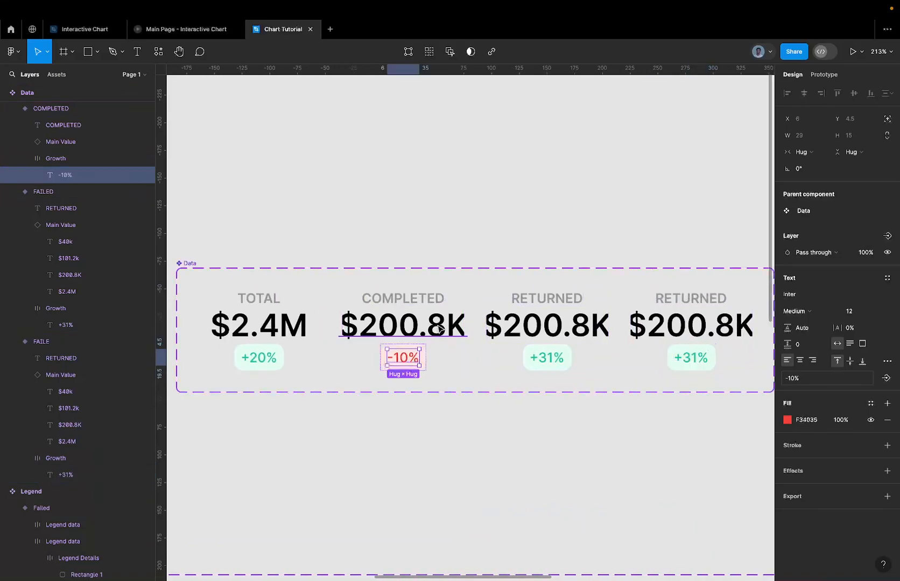
click(410, 355)
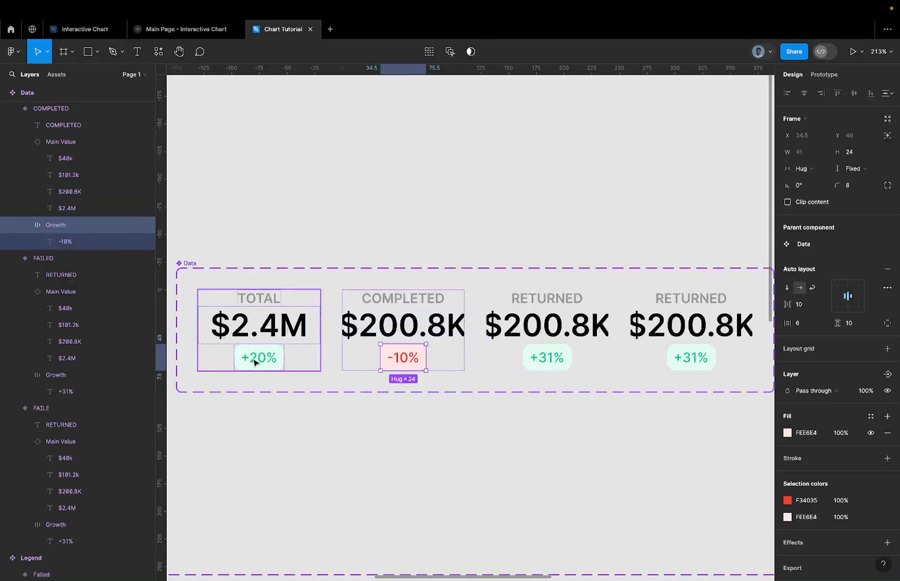
click(687, 344)
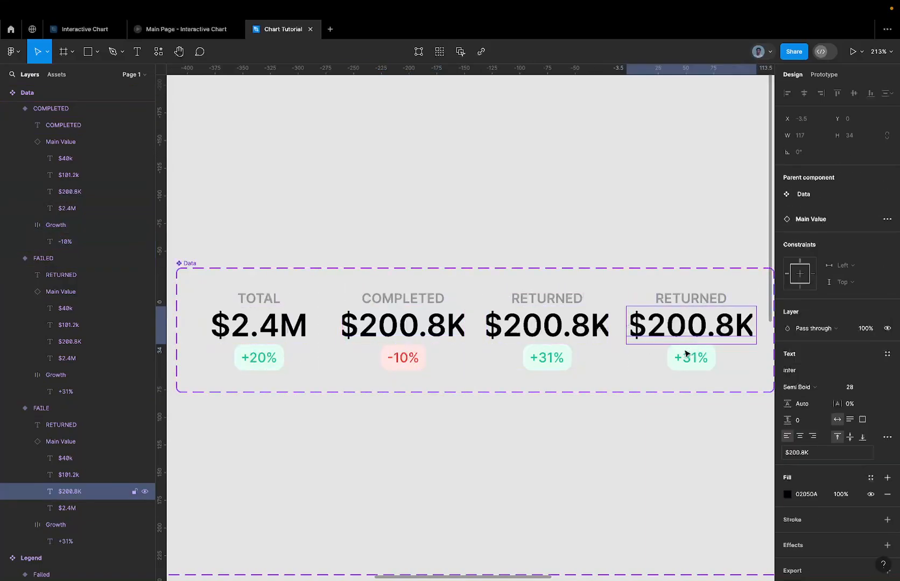
click(683, 359)
key(super+shift+r)
Change the growth text in the fourth Data variant to -4%
scroll(683, 359, up, 4)
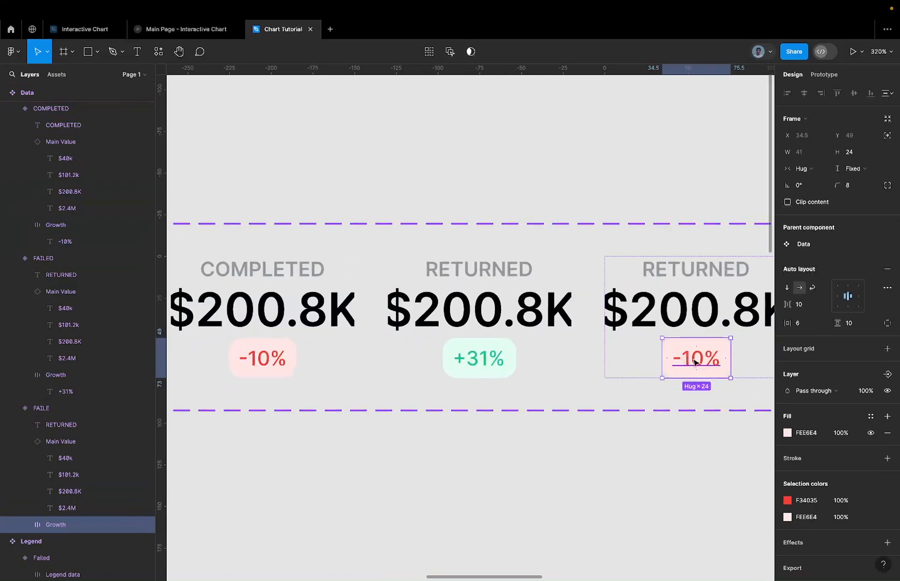
double_click(695, 360)
drag(708, 359, 680, 360)
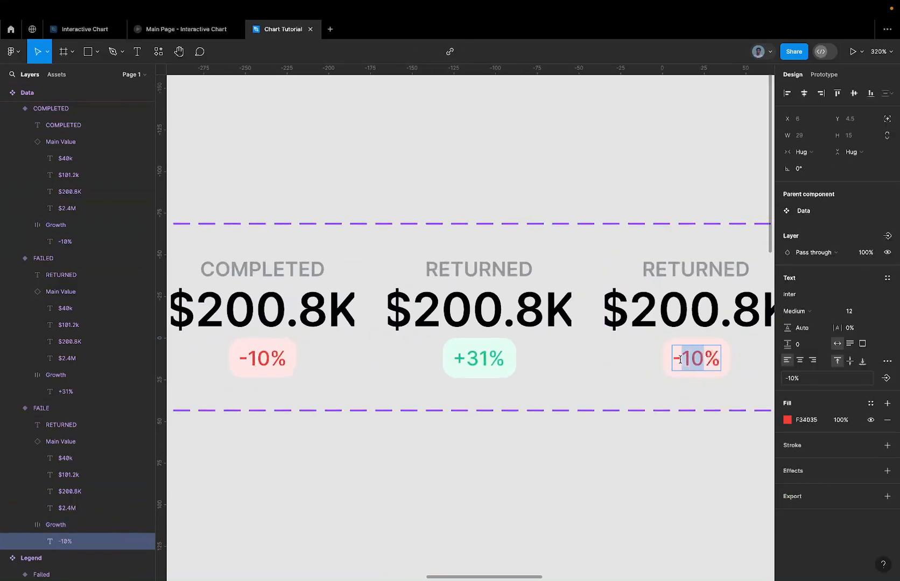
text(4)
key(Escape)
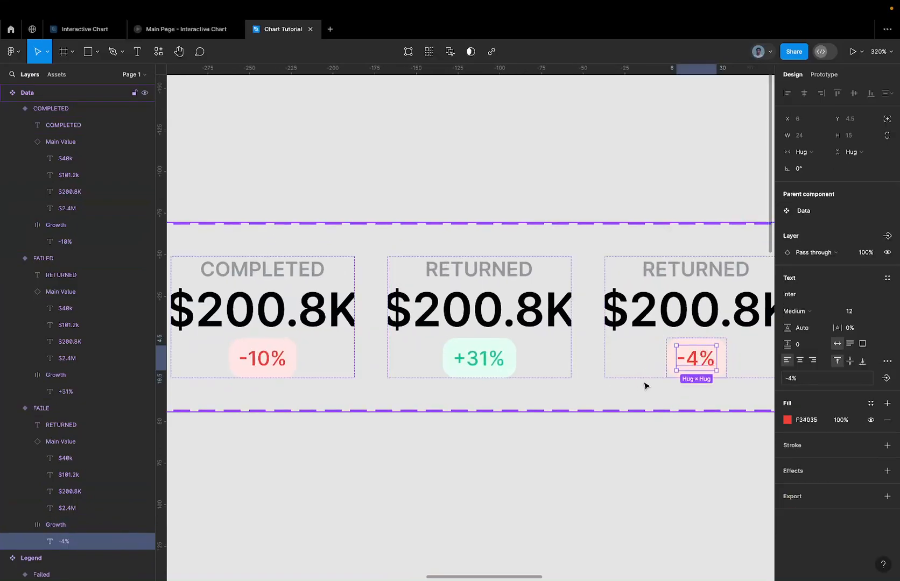
Change the label above the value in the fourth Data variant to FAILED
scroll(645, 383, down, 5)
scroll(597, 352, up, 2)
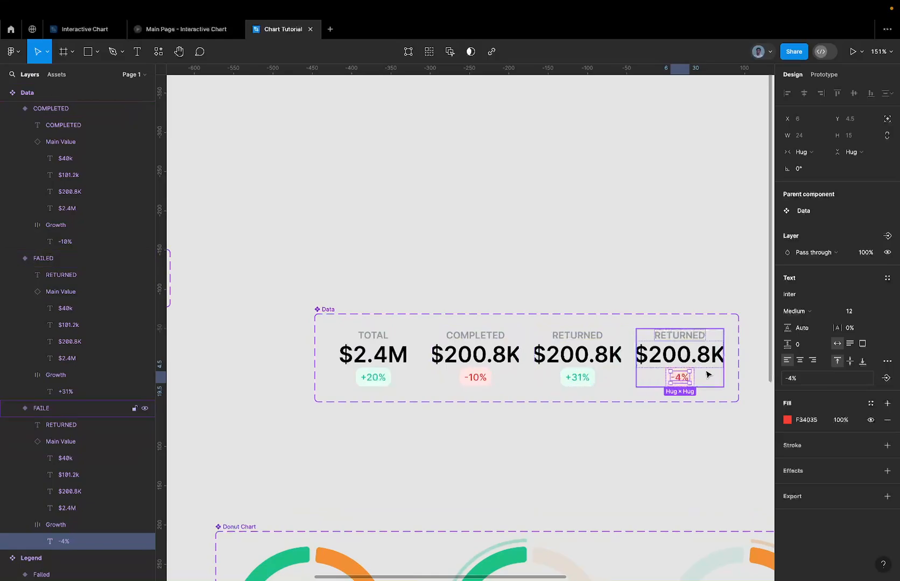
scroll(707, 376, up, 3)
click(677, 311)
double_click(675, 312)
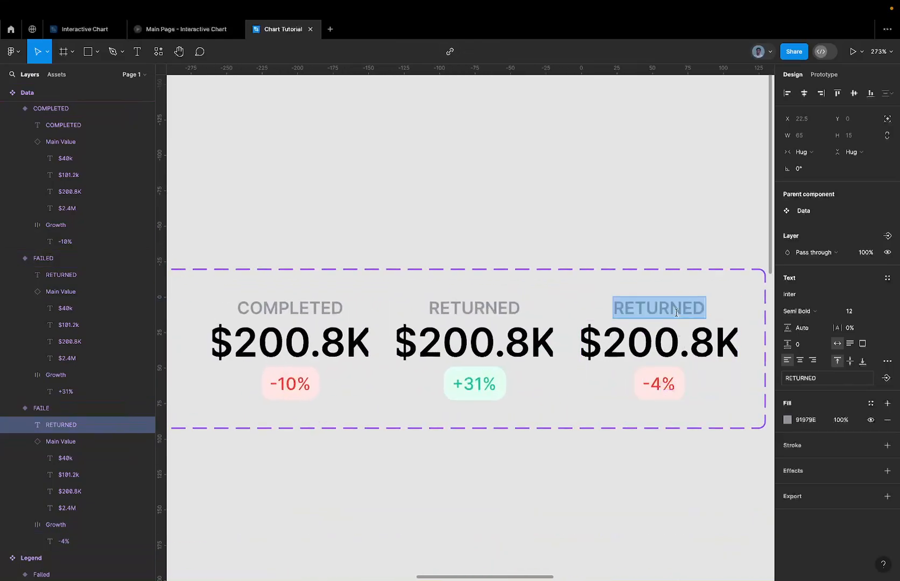
text(FAILED)
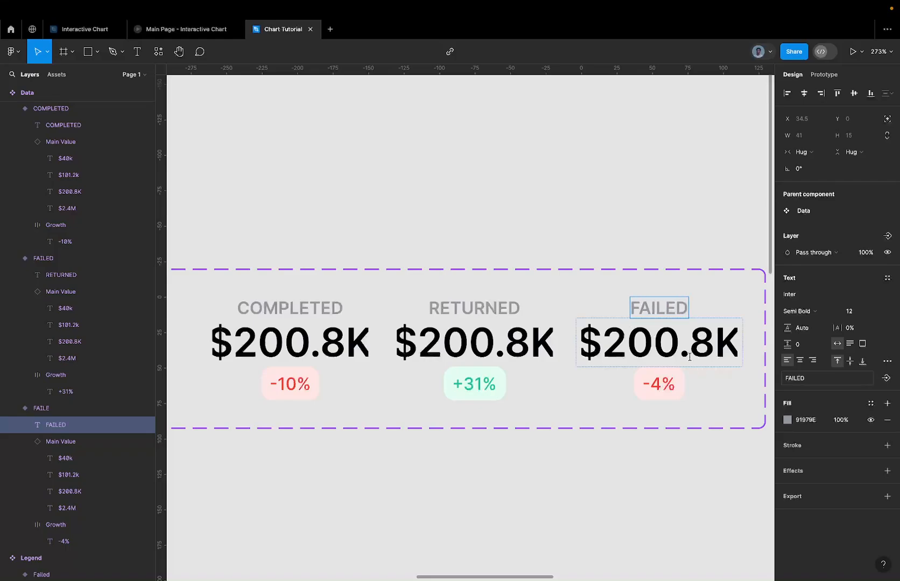
key(Escape)
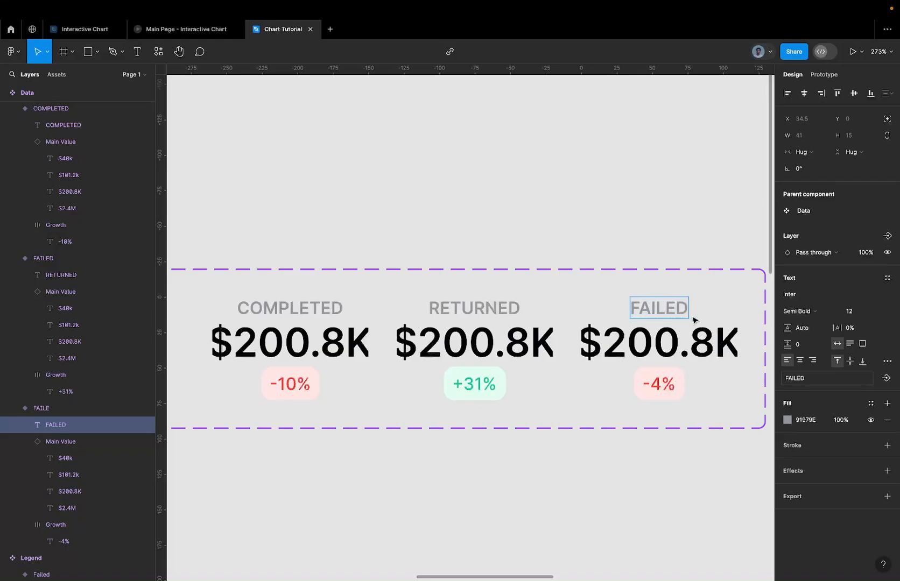
Move the Main Value component set directly above the Data component set
scroll(693, 314, down, 5)
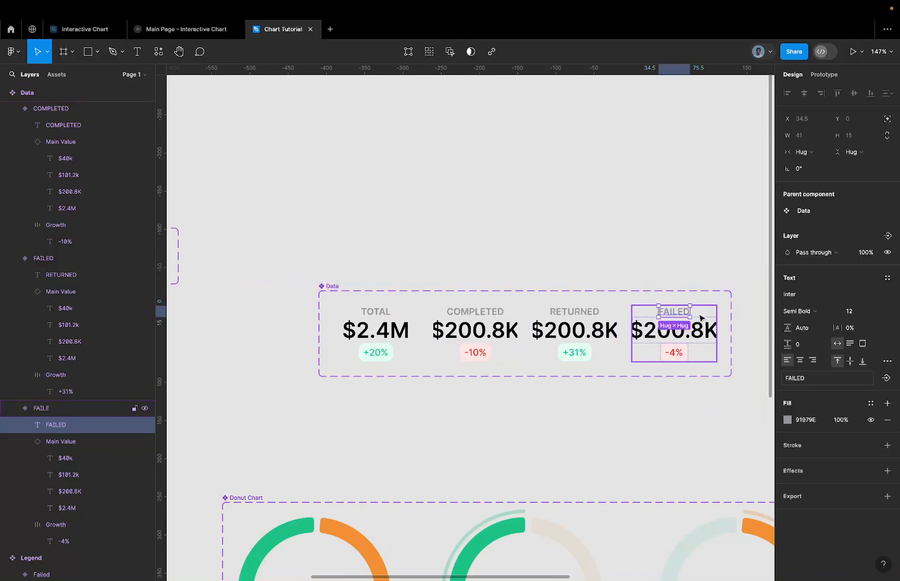
click(655, 331)
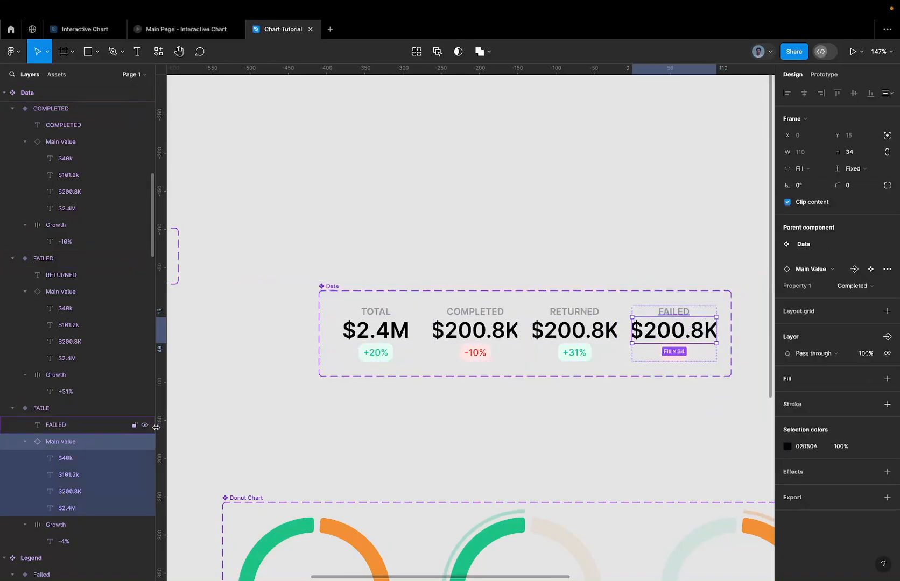
scroll(421, 388, down, 5)
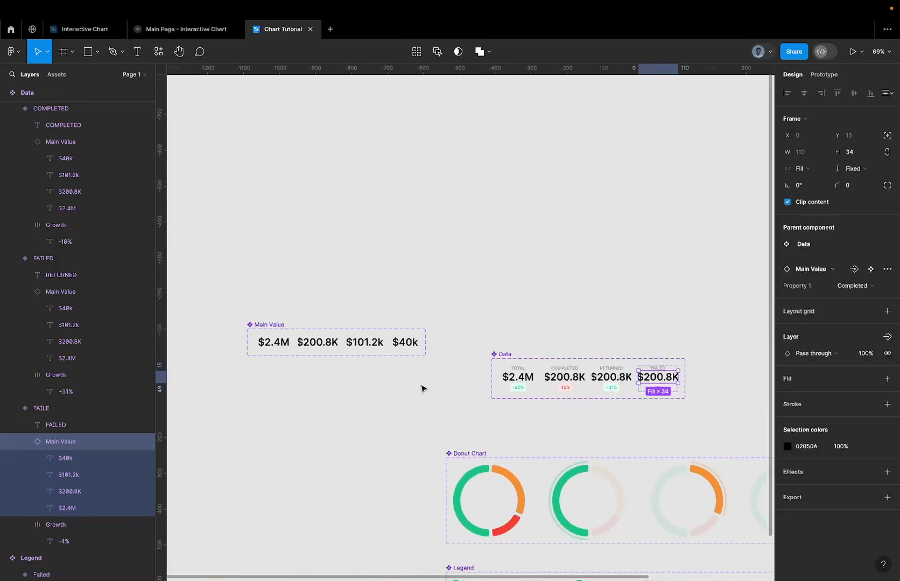
drag(269, 321, 515, 312)
Switch the Main Value instance in the Data variant labelled FAILED to its Failed variant
scroll(684, 370, up, 5)
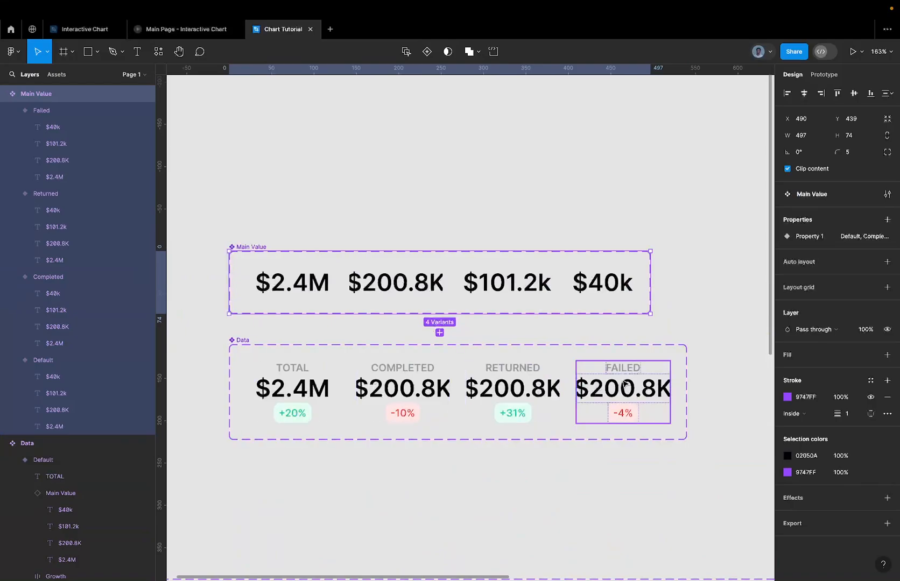
double_click(623, 383)
click(843, 287)
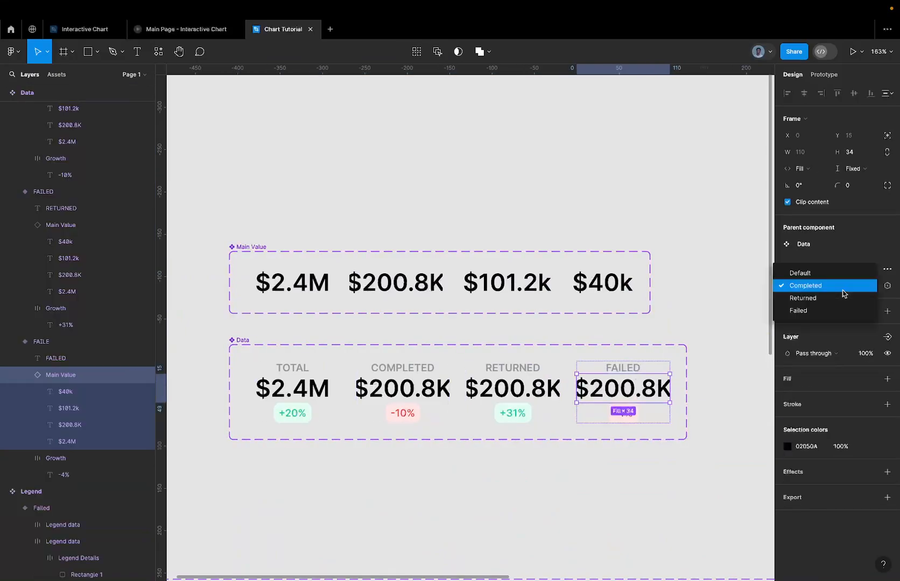
click(820, 310)
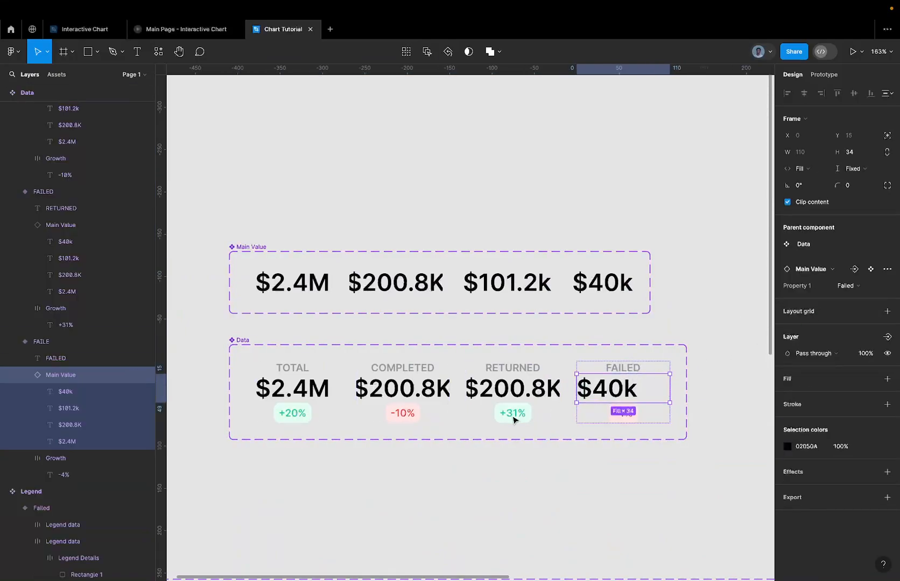
Switch the Main Value instance in the Data variant labelled RETURNED to its Returned variant
click(513, 398)
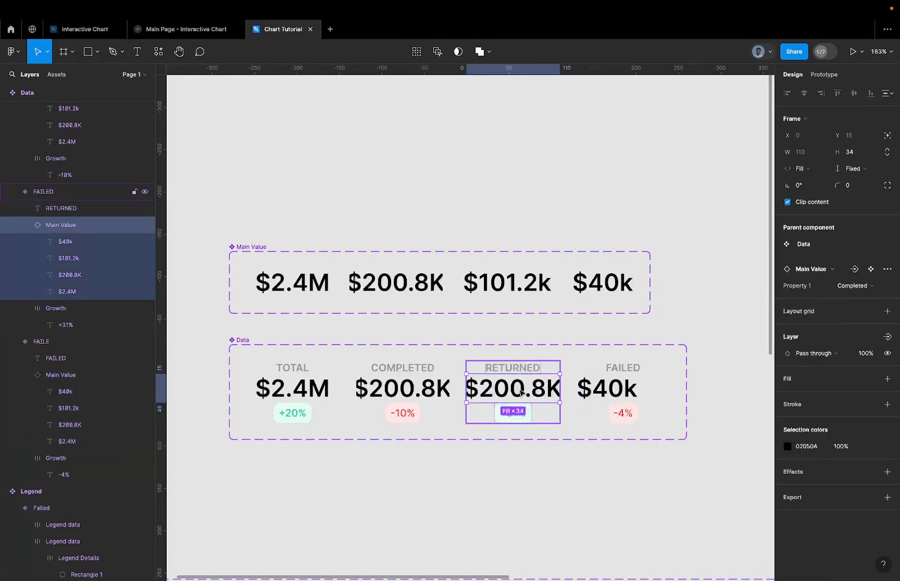
click(869, 284)
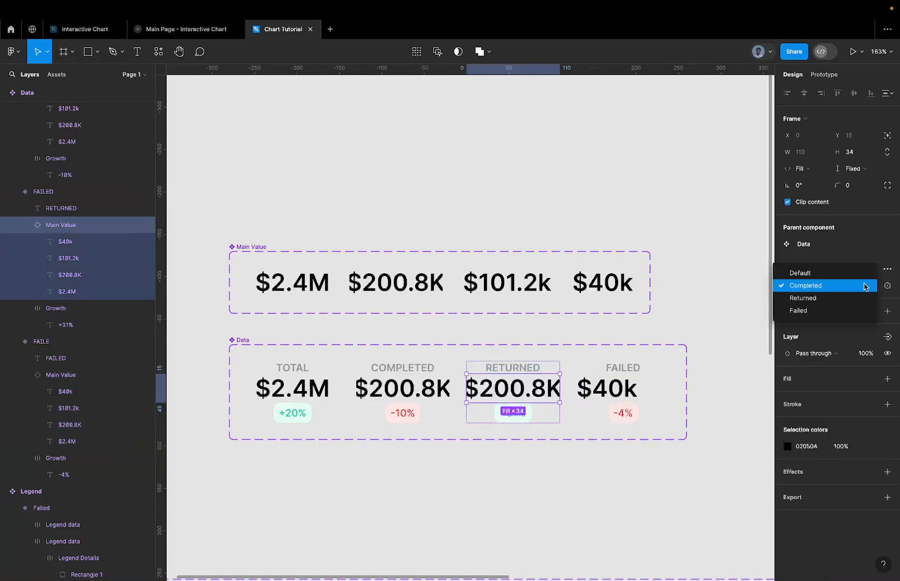
click(828, 305)
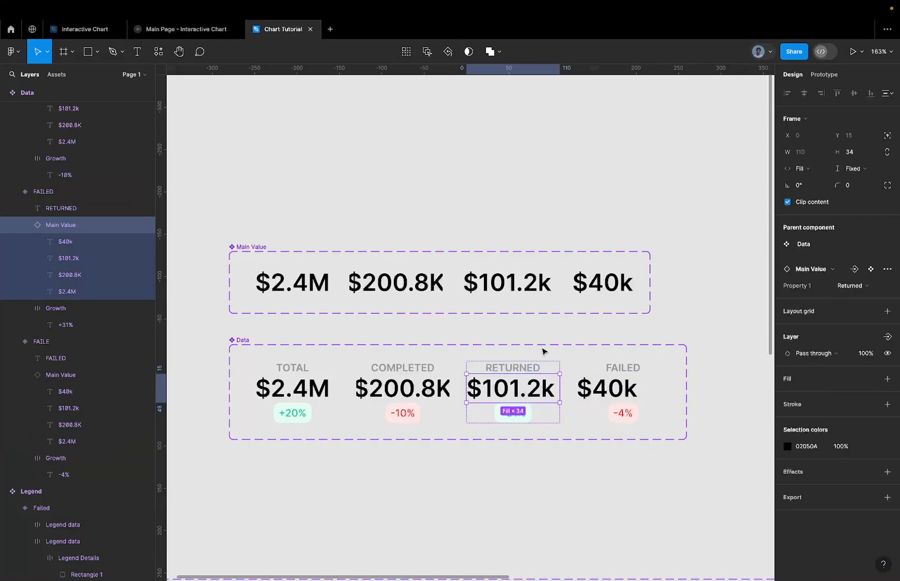
click(436, 401)
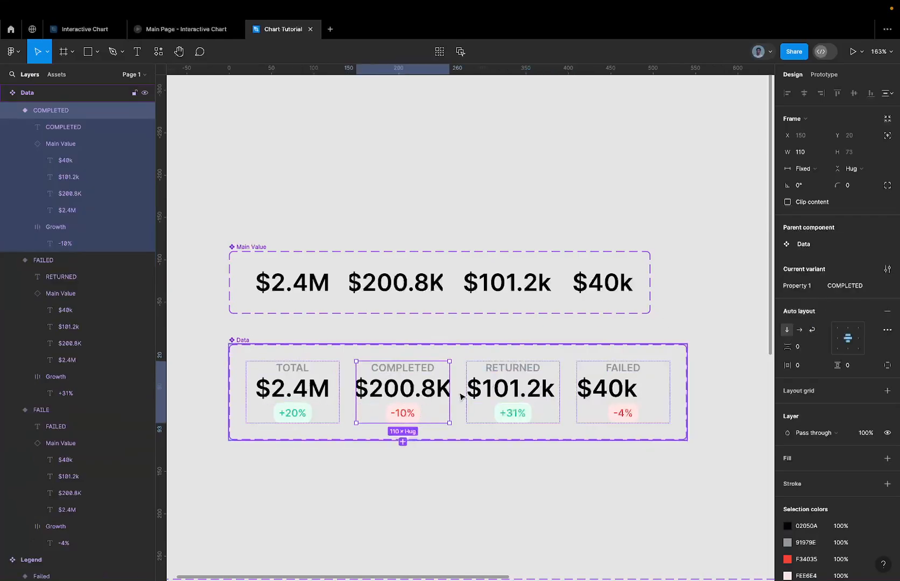
click(607, 392)
click(607, 392)
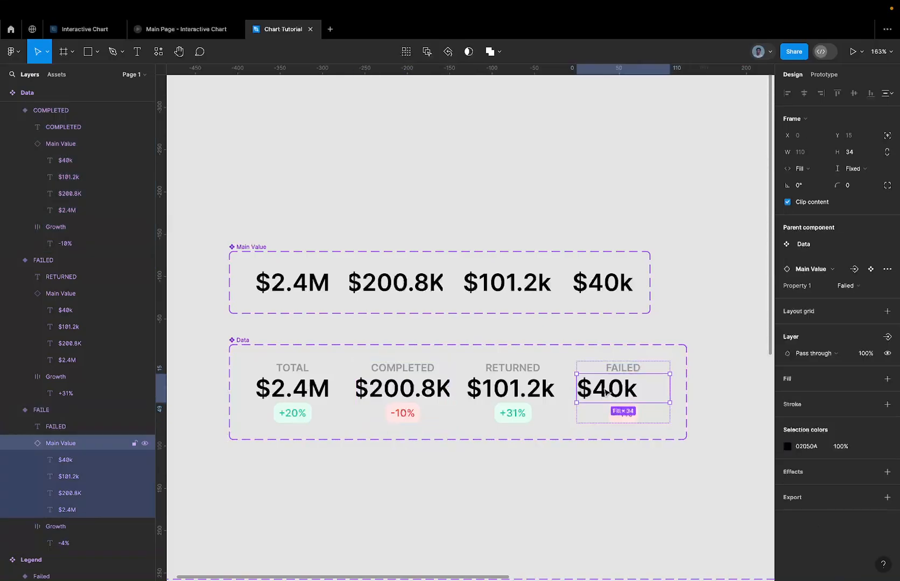
click(607, 392)
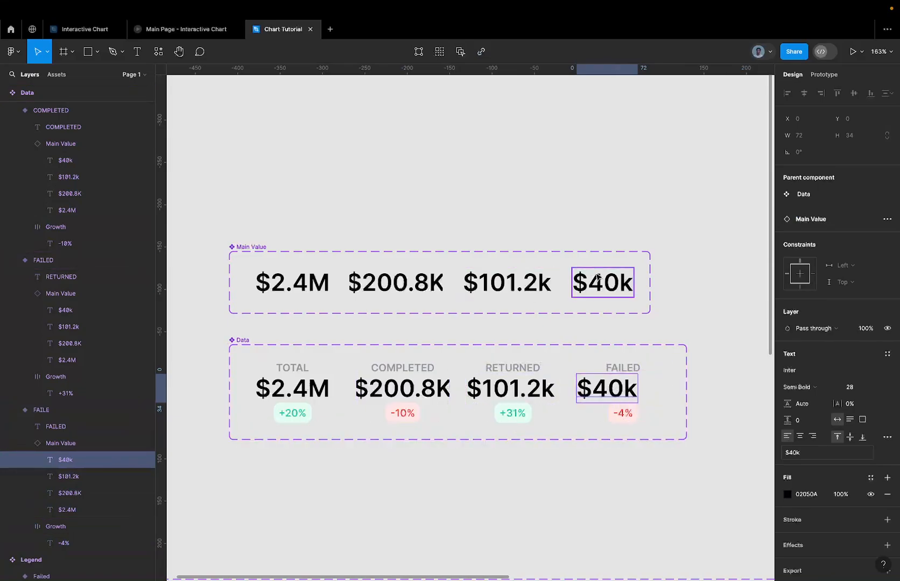
Align the value texts inside the Main Value variants to the horizontal centre of their frames, including Returned and Failed
click(300, 281)
key(Return)
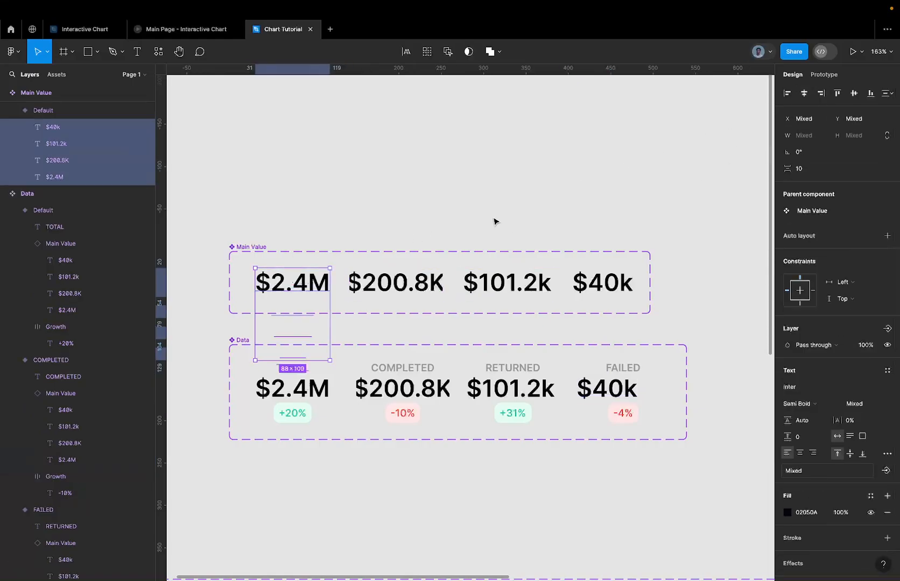
click(396, 282)
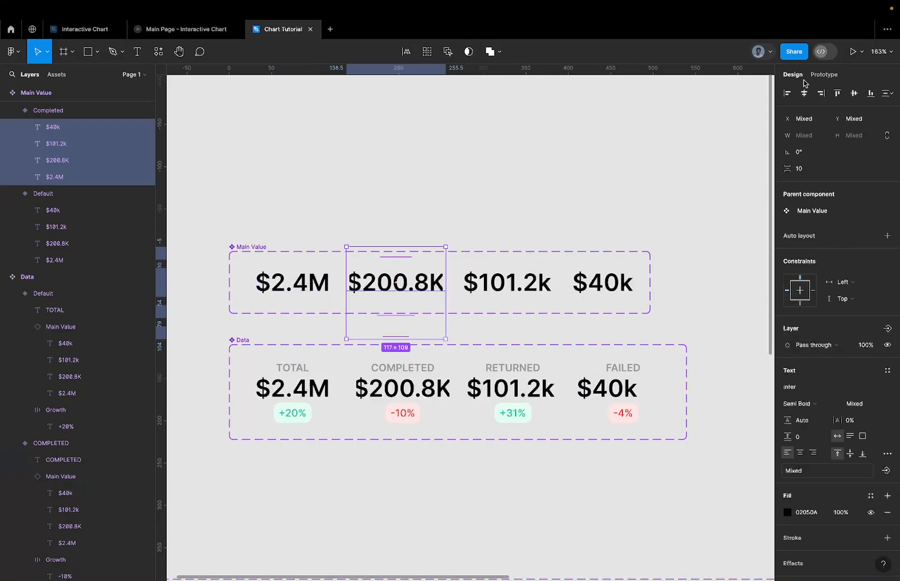
click(509, 276)
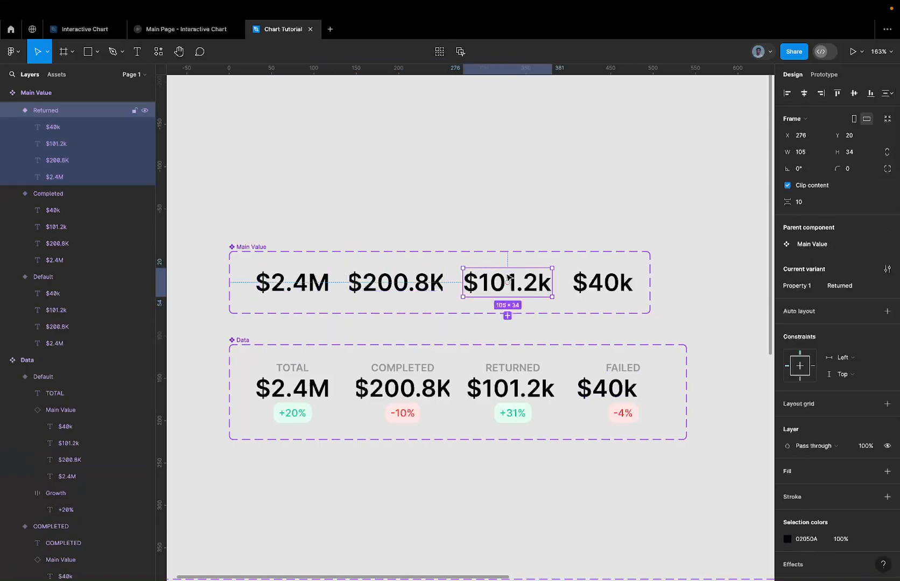
key(Return)
click(805, 96)
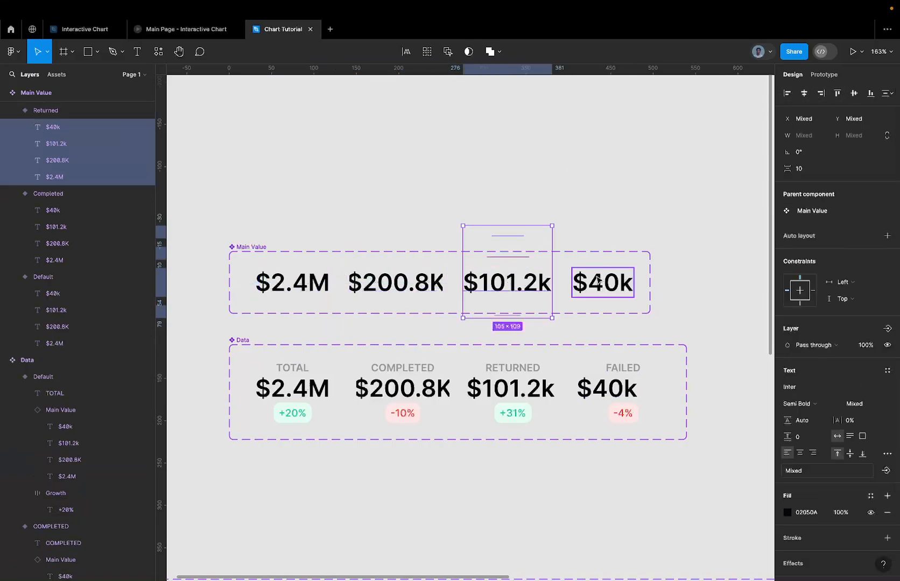
click(595, 292)
key(Return)
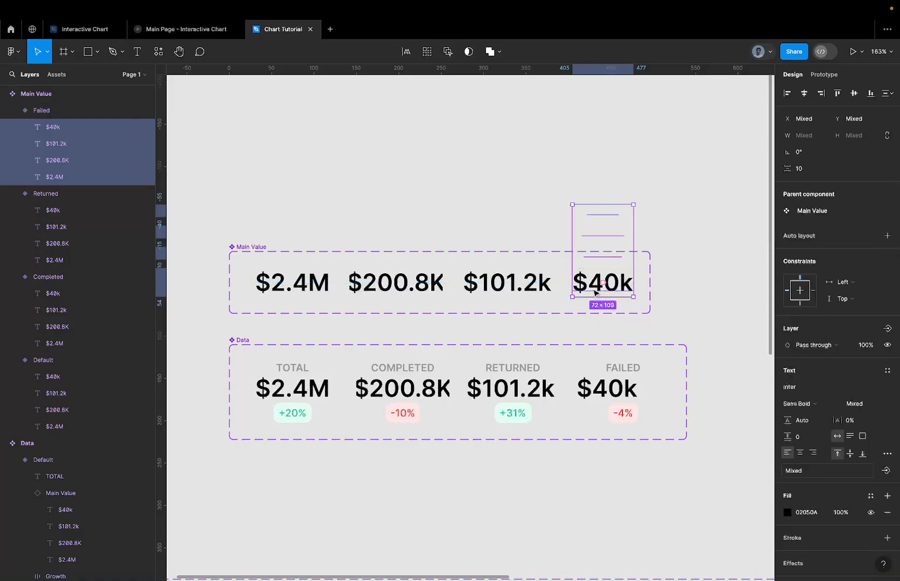
click(804, 95)
key(Escape)
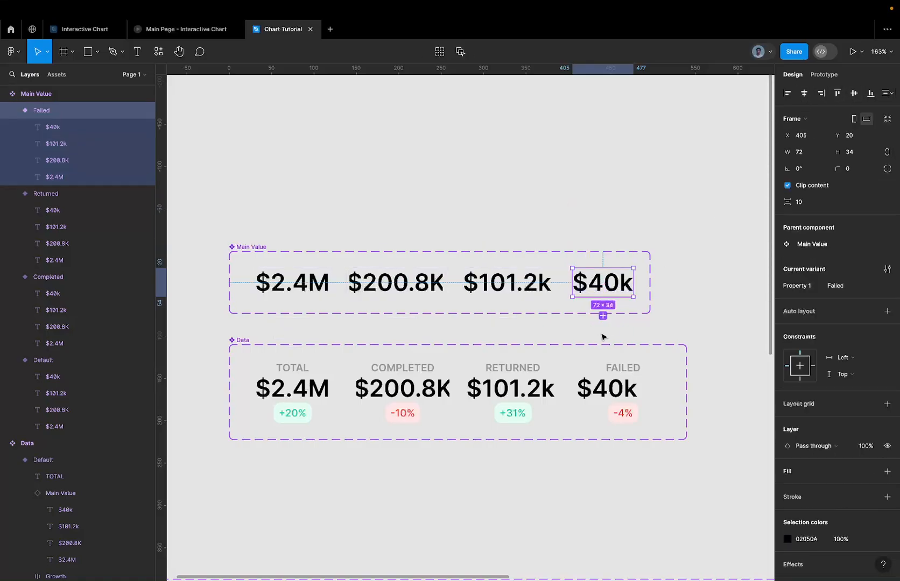
Compare the Main Value instance in the FAILED Data variant with the RETURNED one and the Returned source variant
double_click(611, 391)
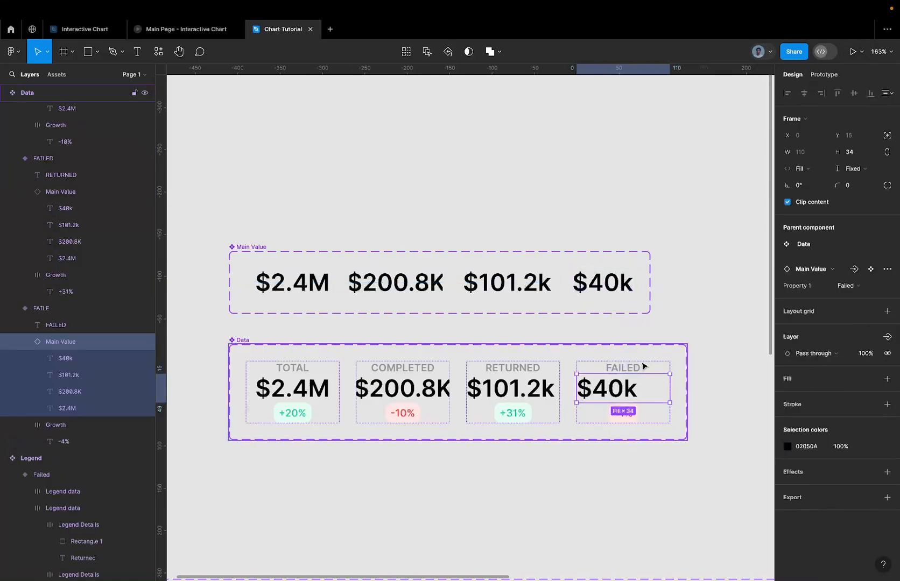
key(Return)
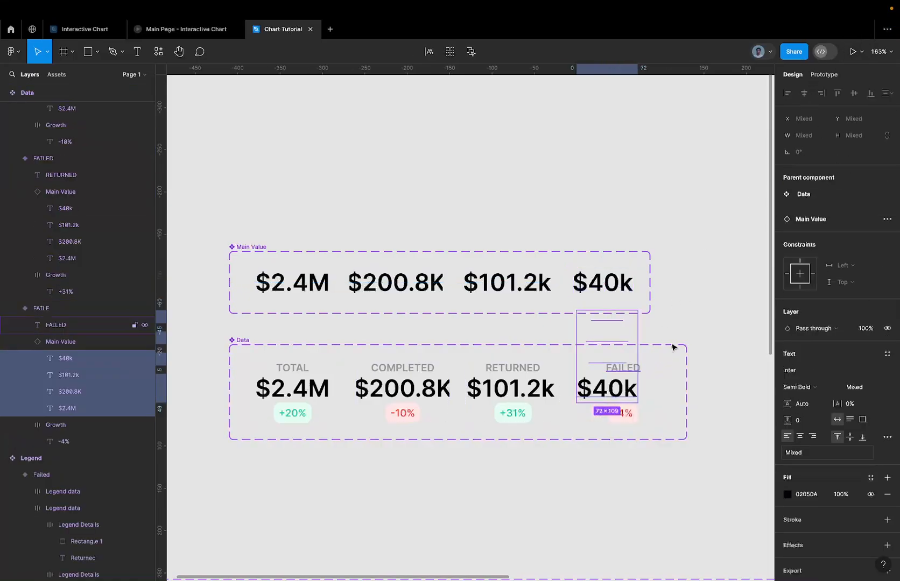
click(649, 388)
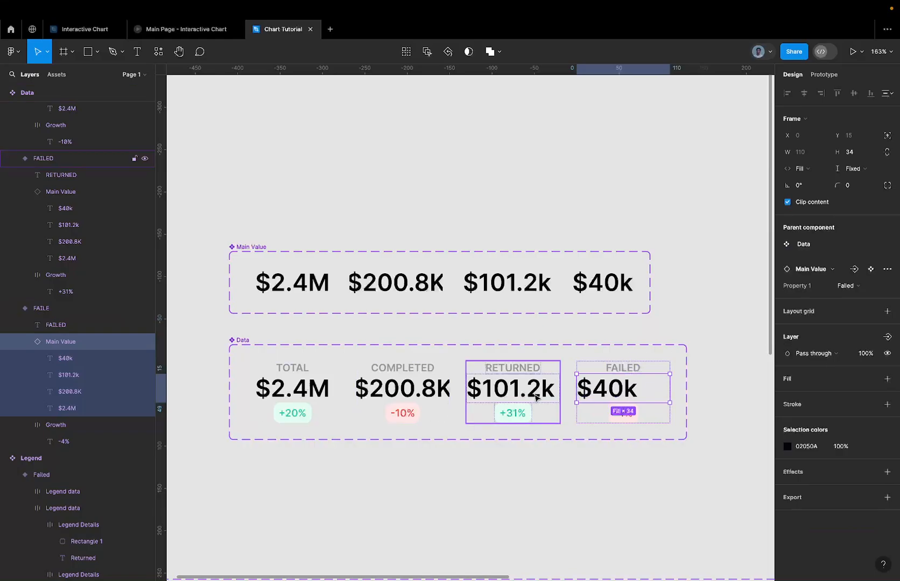
click(508, 288)
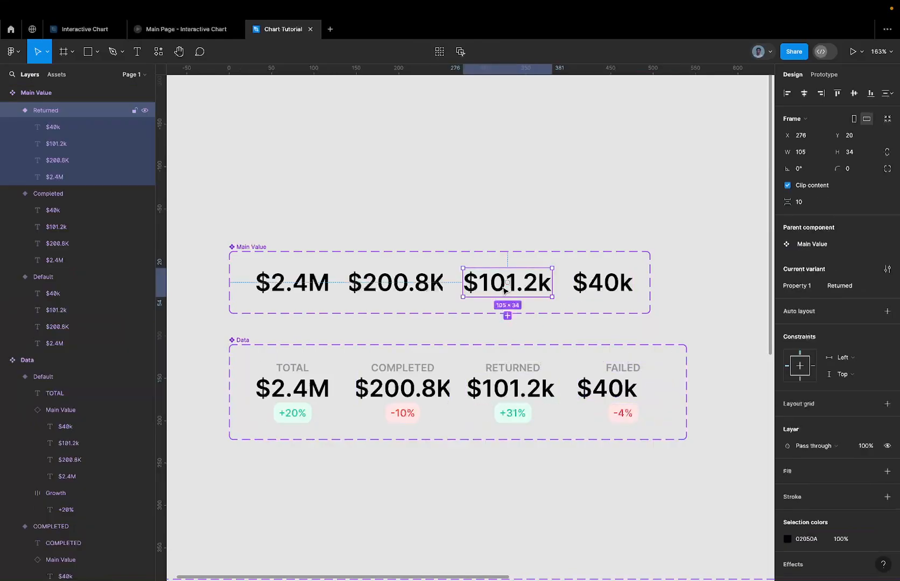
click(611, 383)
click(611, 383)
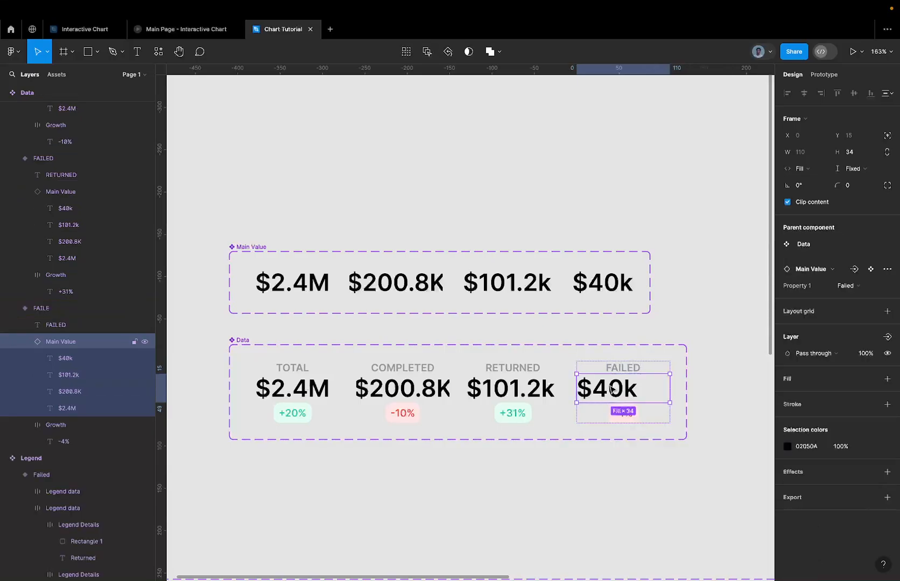
click(512, 395)
key(Escape)
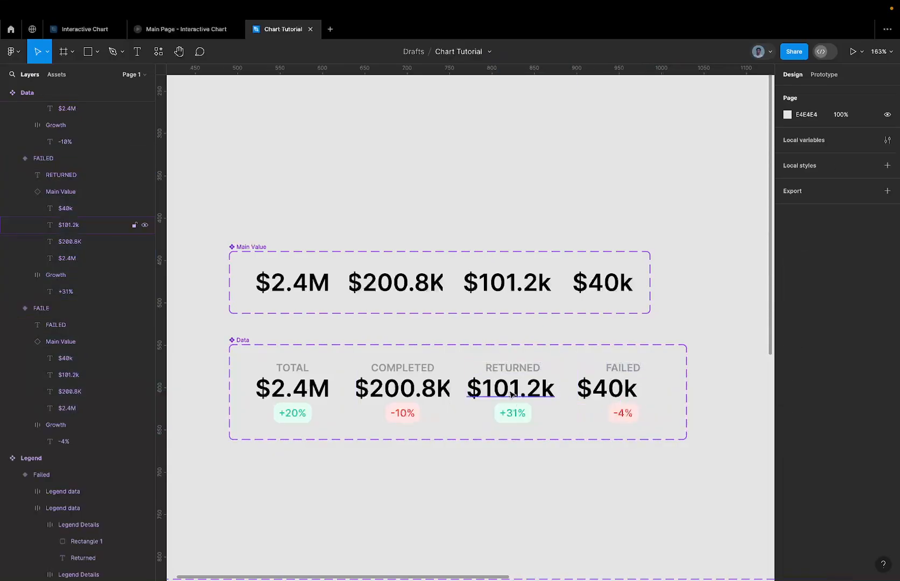
Examine the width sizing options of the TOTAL variant's Main Value instance and the frame sizes of the Default and Completed source variants
super+click(512, 394)
super+click(398, 370)
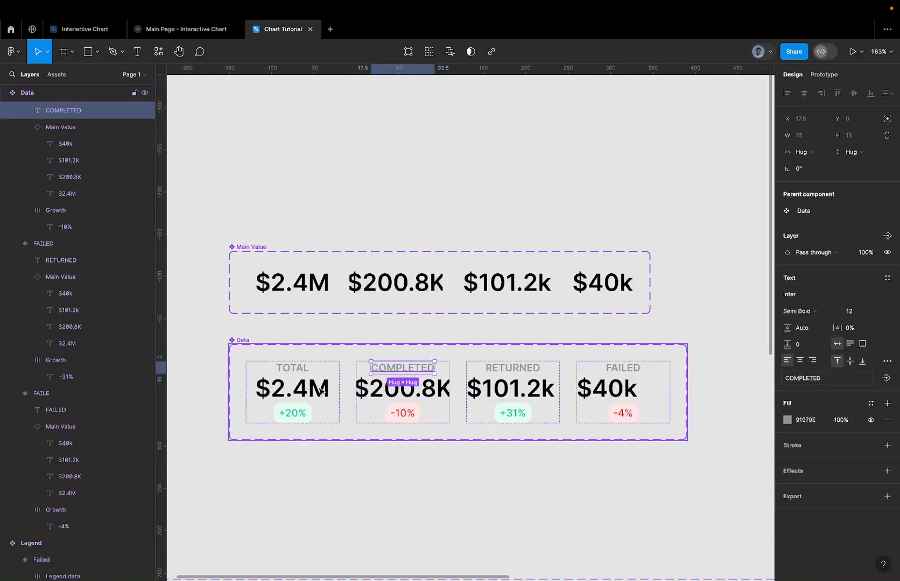
click(305, 372)
click(307, 390)
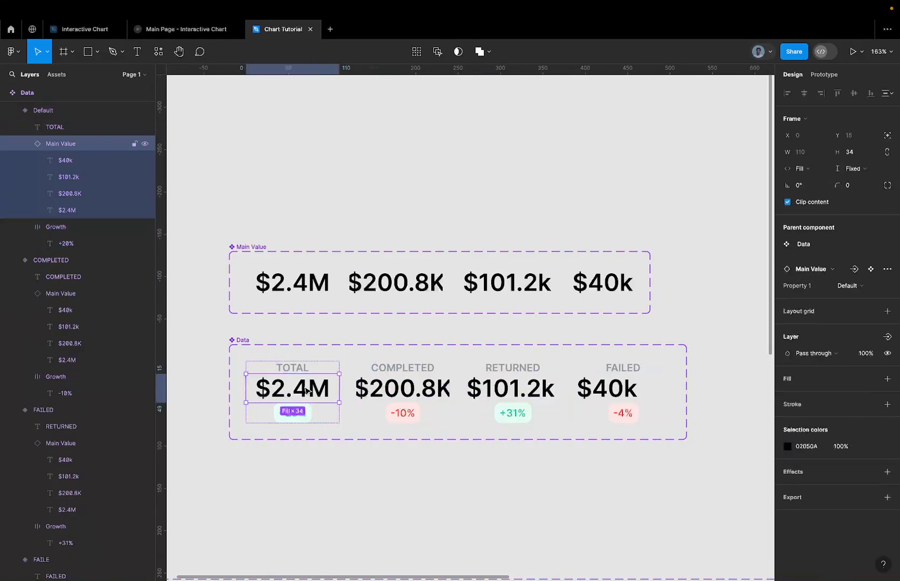
click(804, 170)
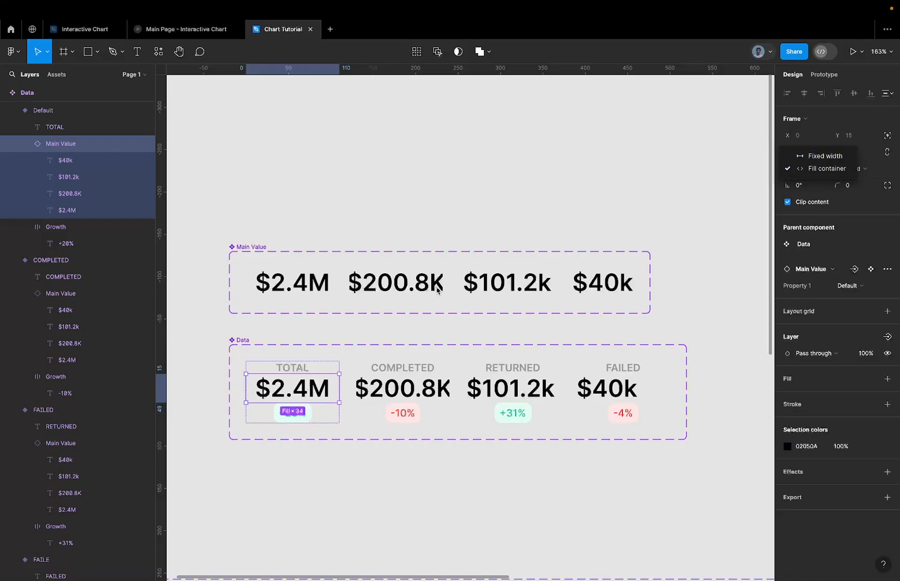
click(307, 297)
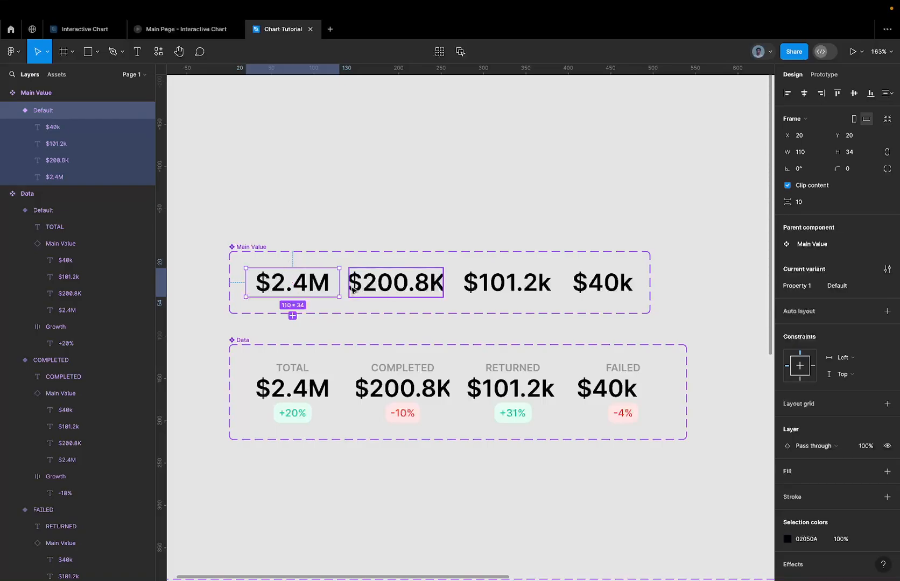
click(392, 289)
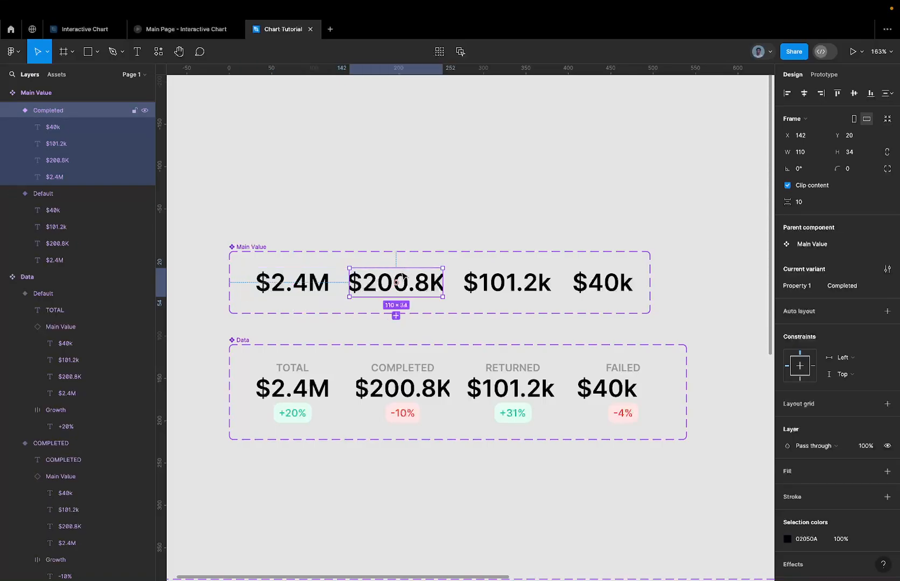
Try adding auto layout to the Default variant of Main Value, and undo it
click(326, 276)
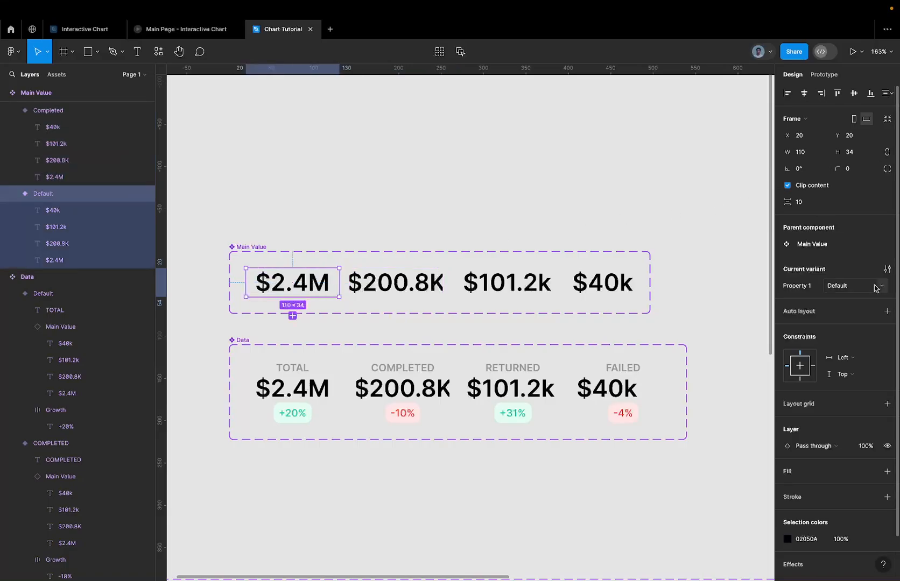
key(shift+a)
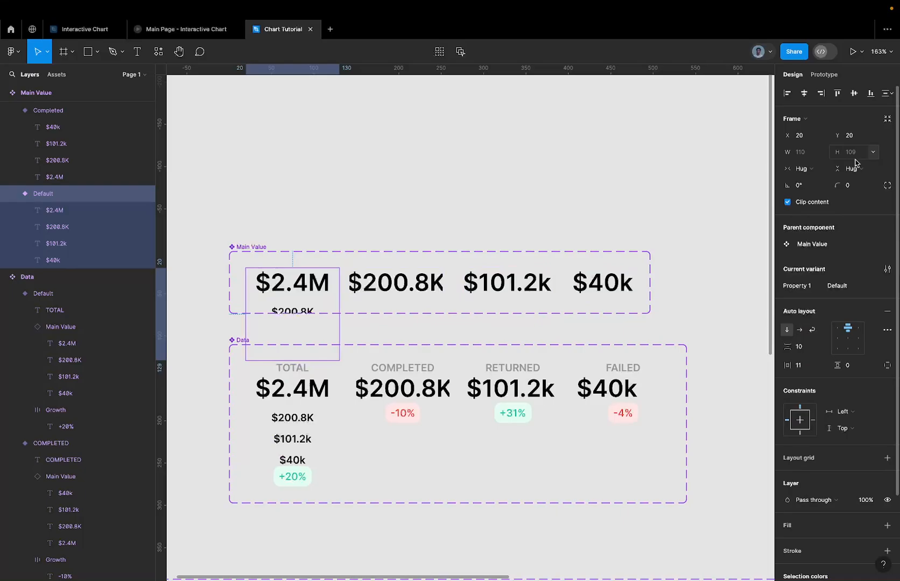
key(ctrl+z)
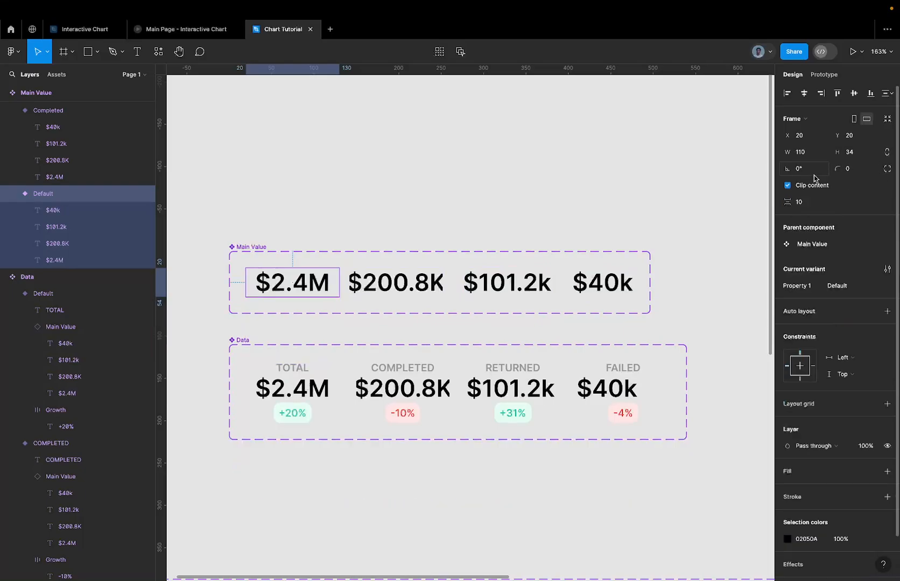
Compare the frame sizes of the Main Value instances in the COMPLETED and FAILED Data variants with the Completed source variant
double_click(401, 388)
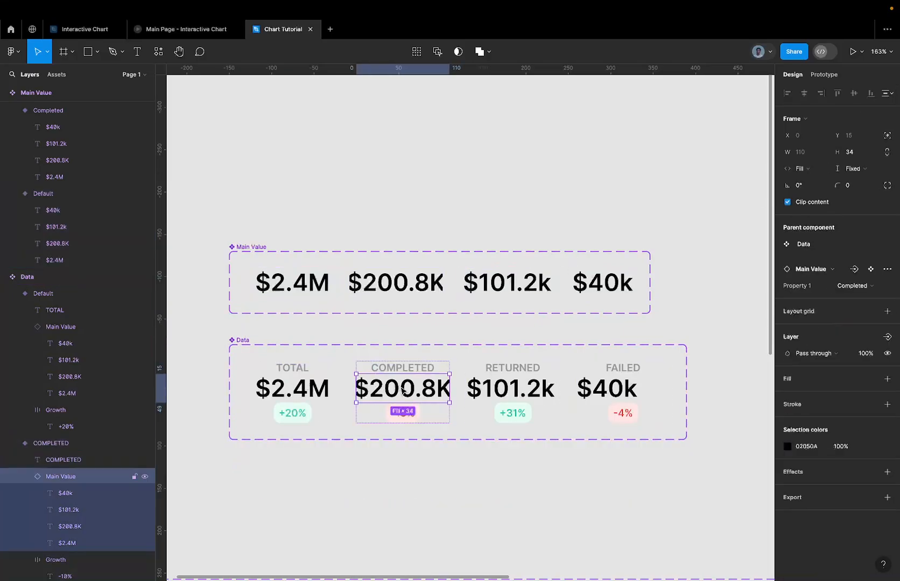
click(397, 285)
scroll(397, 285, up, 3)
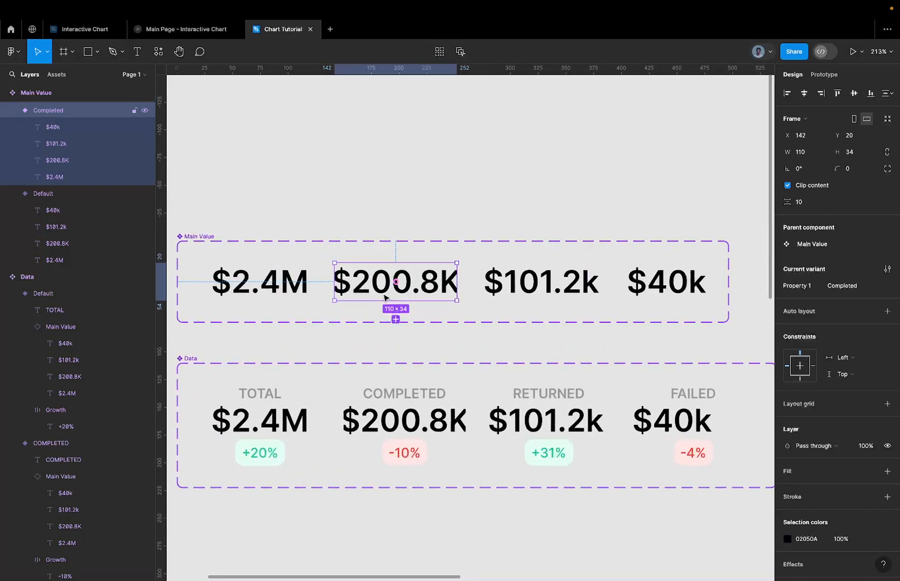
double_click(415, 394)
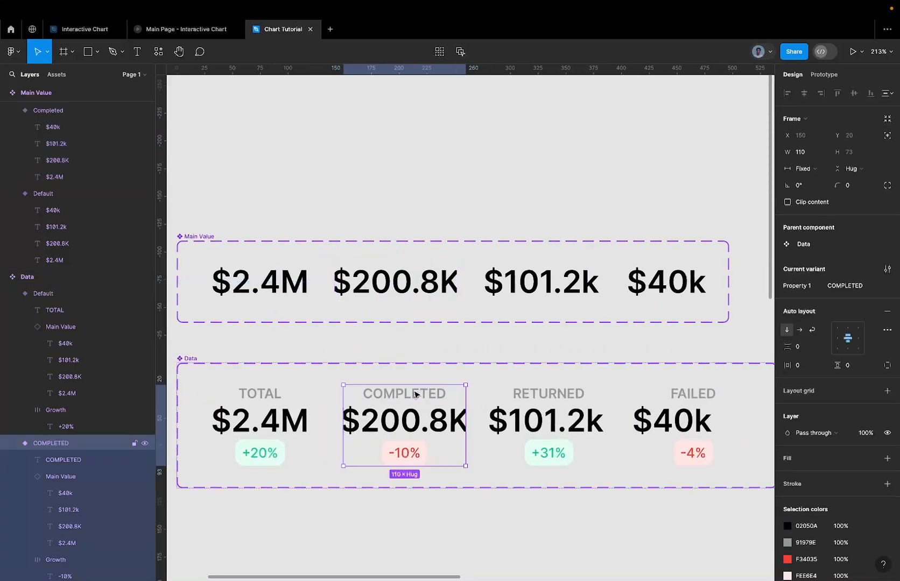
click(414, 423)
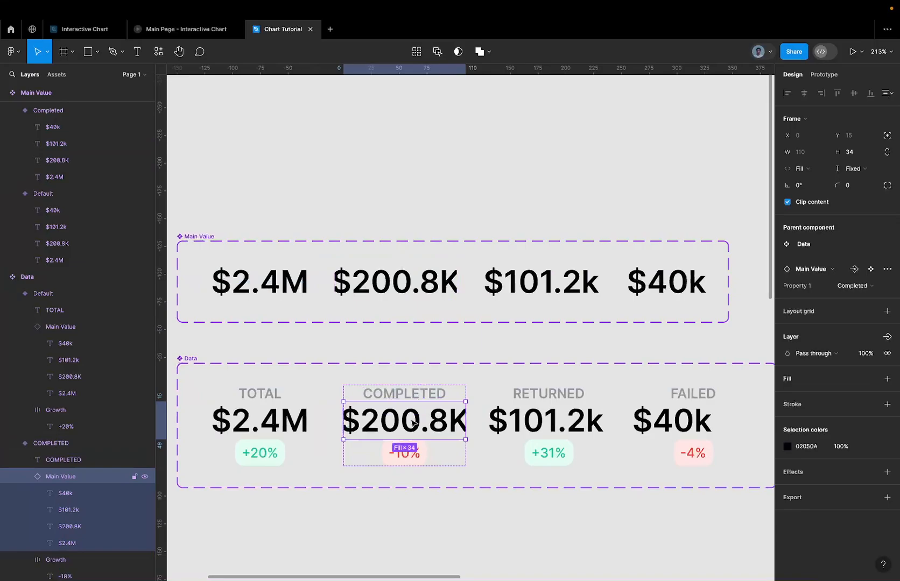
click(681, 426)
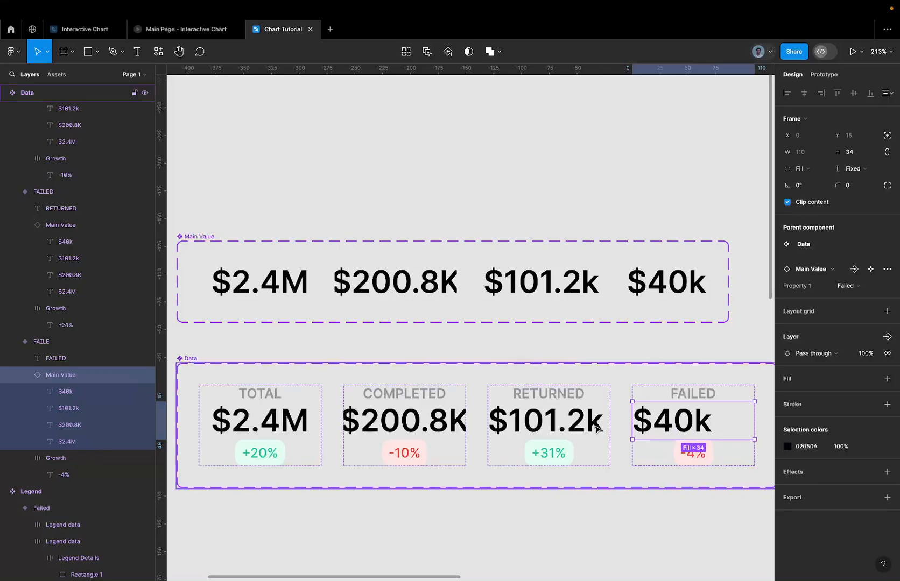
double_click(698, 426)
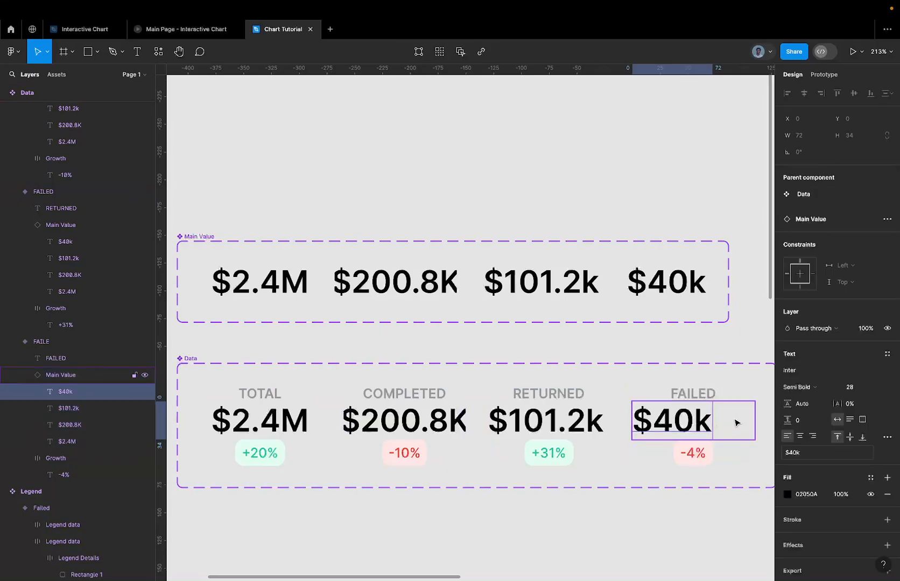
Set the text alignment of the $2.4M, $200.8K, $101.2k and $40k values in the Main Value variants to centre
click(661, 294)
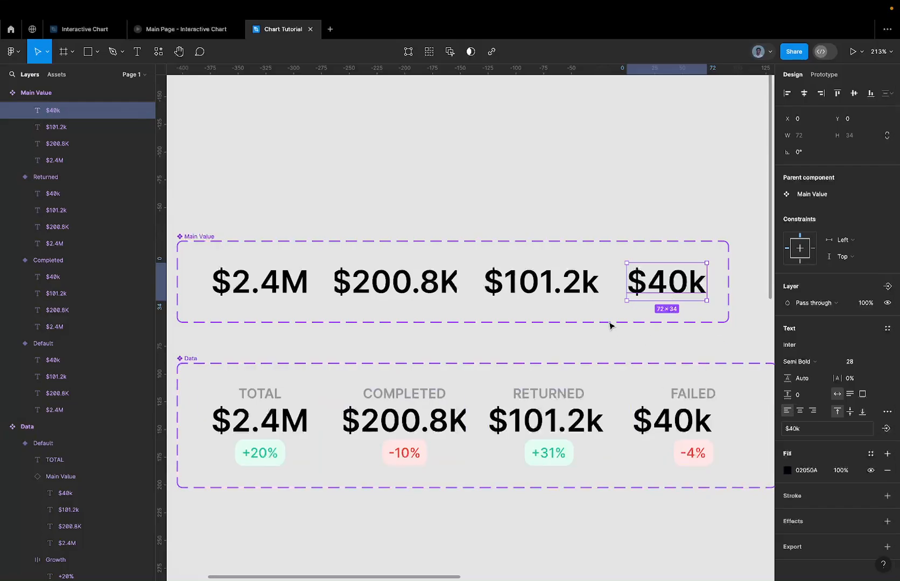
scroll(609, 326, down, 5)
click(588, 306)
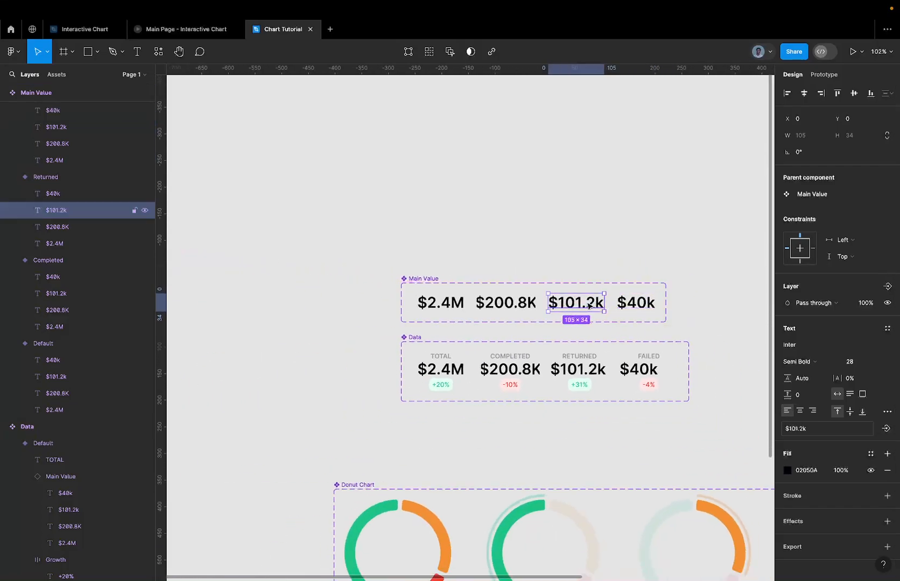
shift+click(619, 302)
shift+click(506, 303)
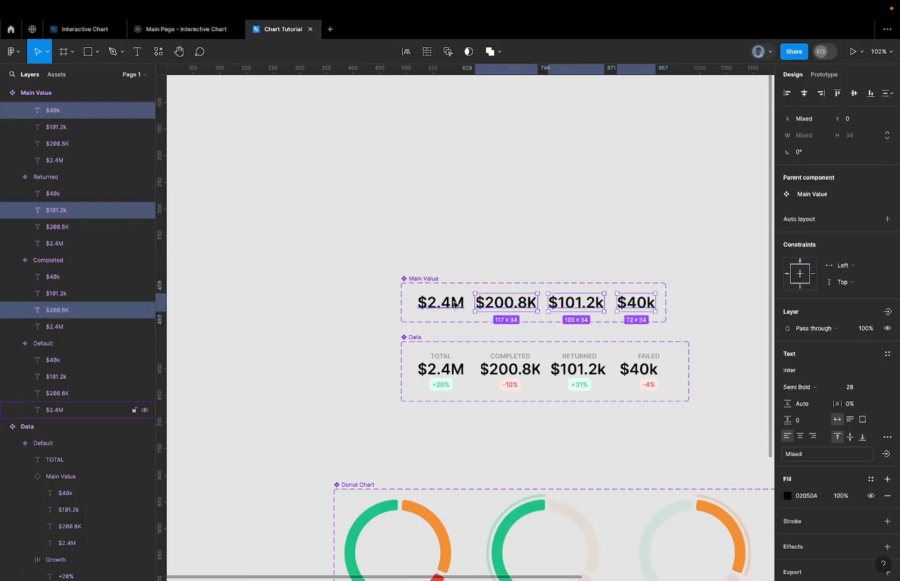
shift+click(455, 305)
click(800, 437)
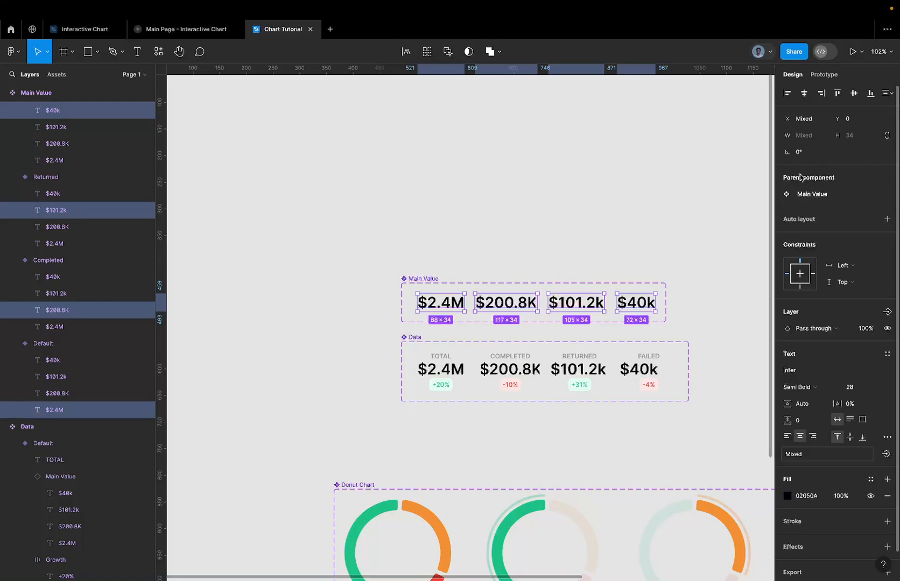
Check the alignment of the $40k text in the FAILED Data variant against the source values and frames in the Main Value component set
click(578, 370)
click(643, 370)
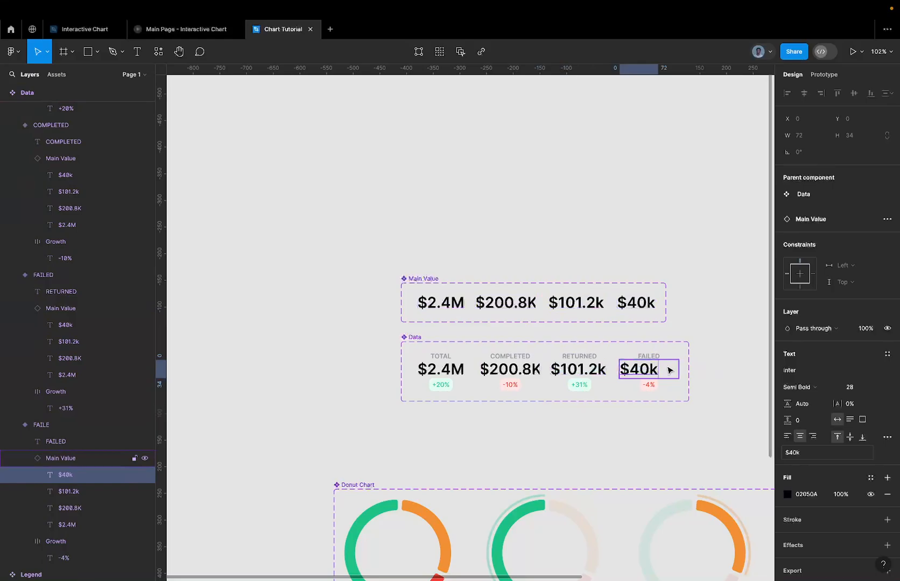
click(636, 304)
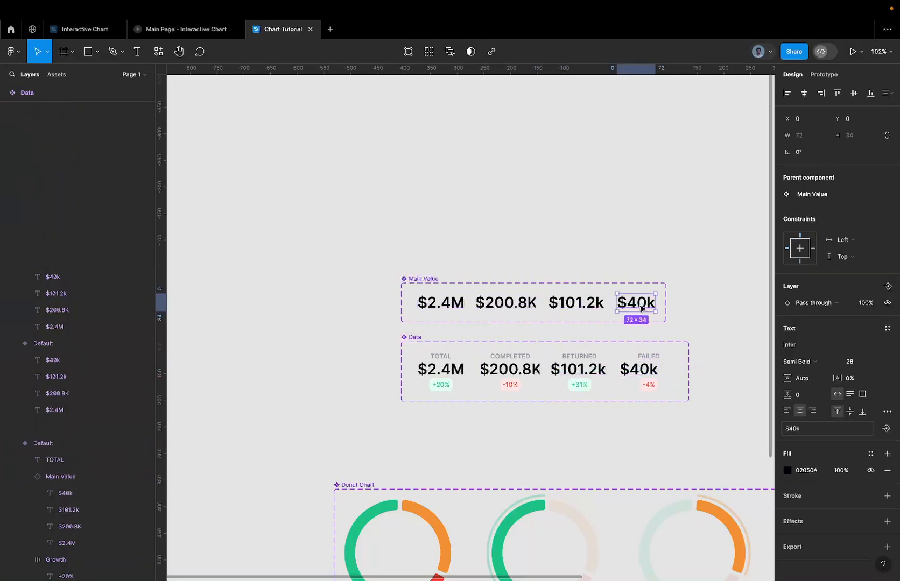
shift+click(574, 304)
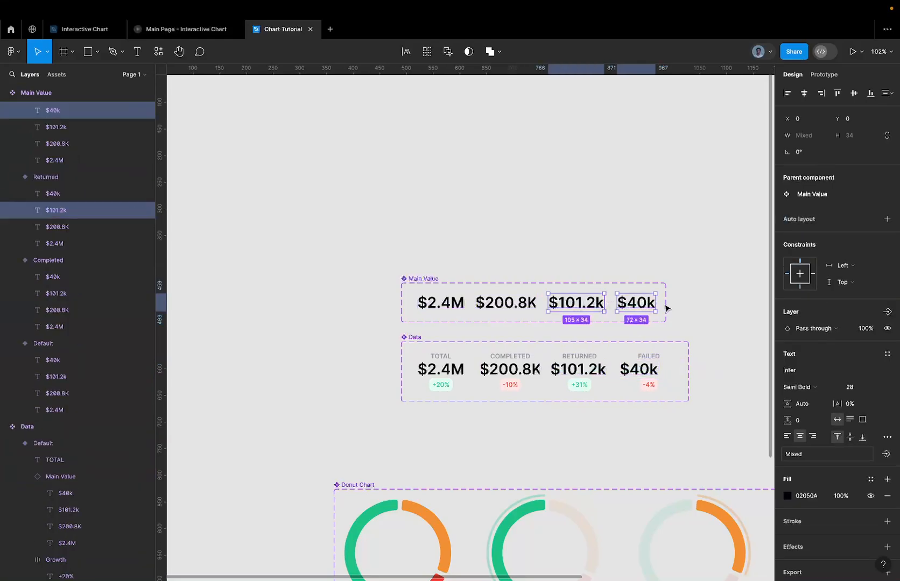
scroll(666, 307, up, 5)
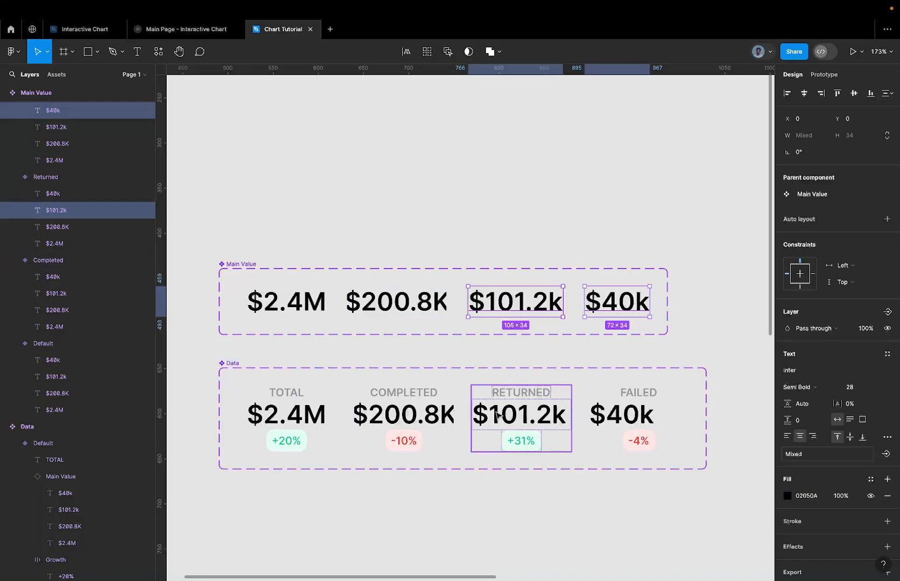
click(365, 301)
click(319, 302)
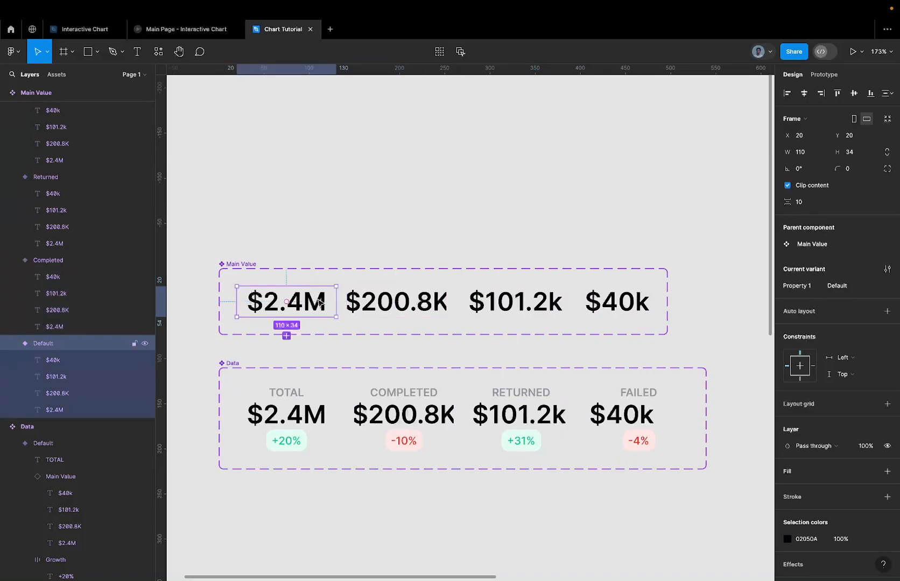
Compare the $2.4M text and the frame sizes of the Default and Completed variants in the Main Value component set
click(320, 302)
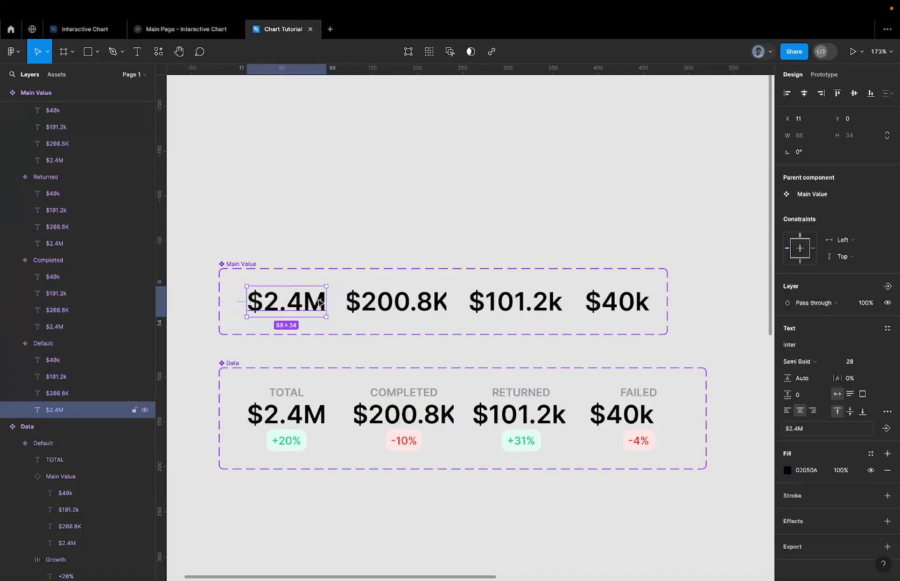
click(376, 304)
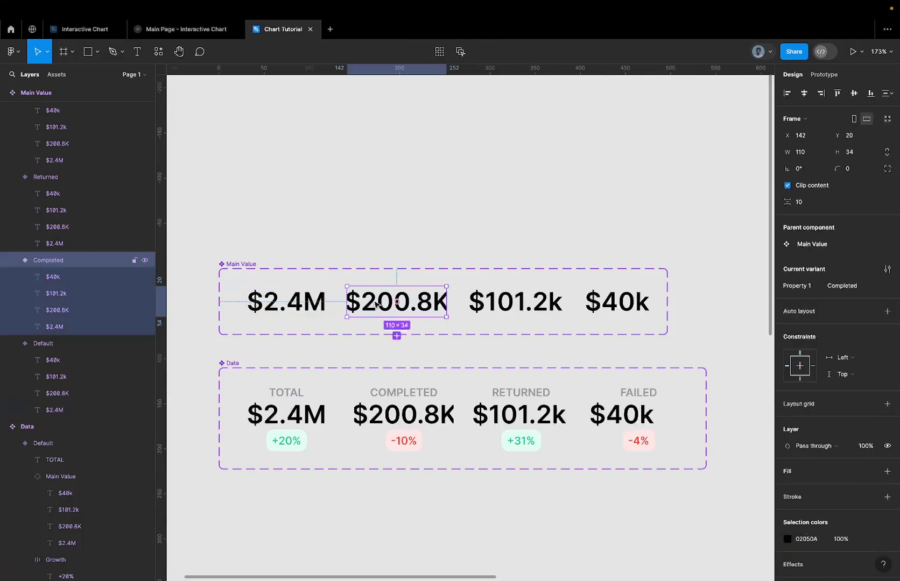
click(305, 309)
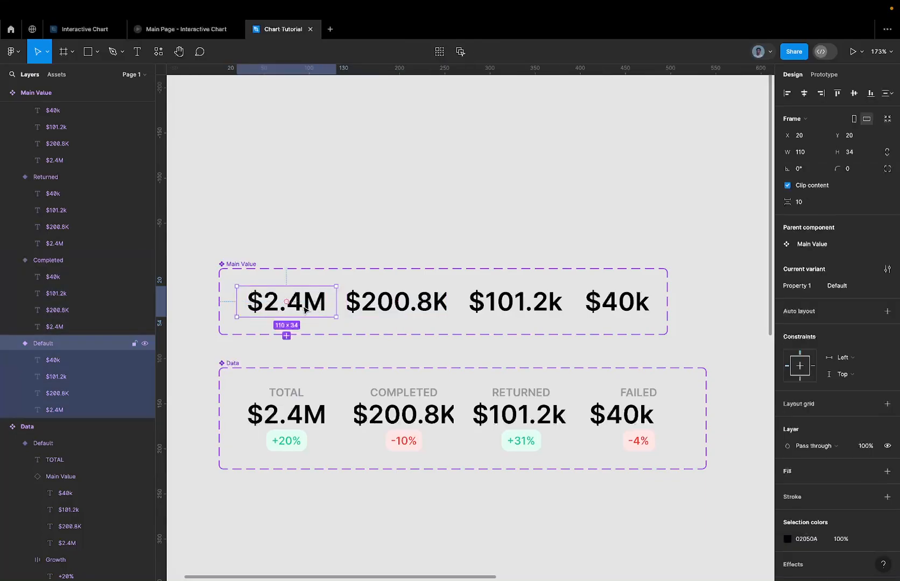
click(390, 401)
Draw a temporary rectangle about 157 × 39 across the inner opening of the Default donut in the Donut Chart set
scroll(388, 395, down, 5)
scroll(389, 394, down, 5)
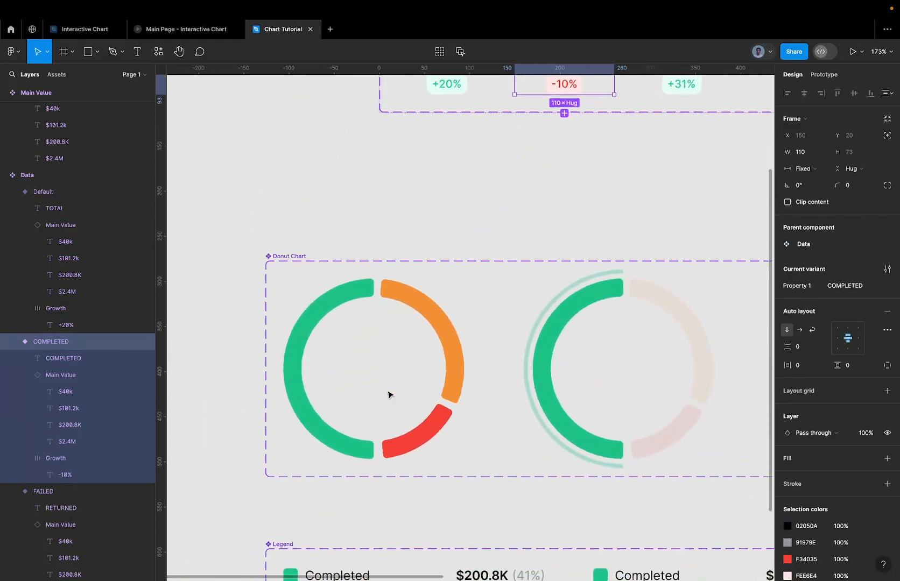
scroll(388, 393, down, 5)
scroll(382, 381, up, 5)
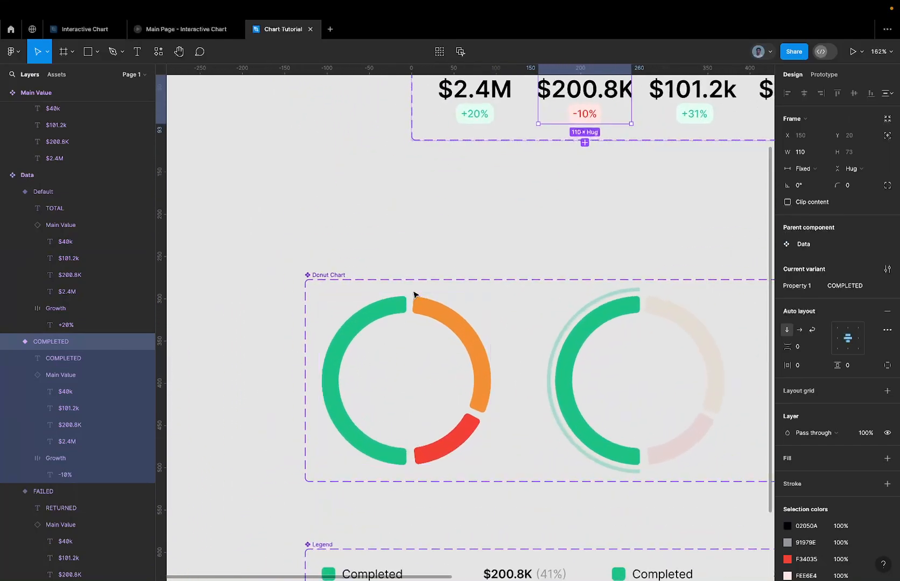
scroll(413, 295, up, 5)
scroll(414, 294, right, 3)
click(320, 436)
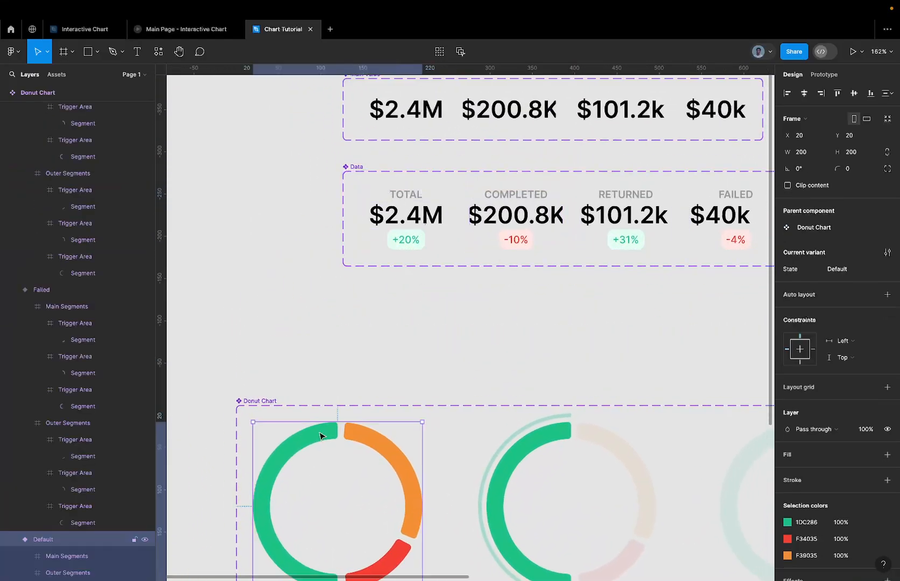
key(r)
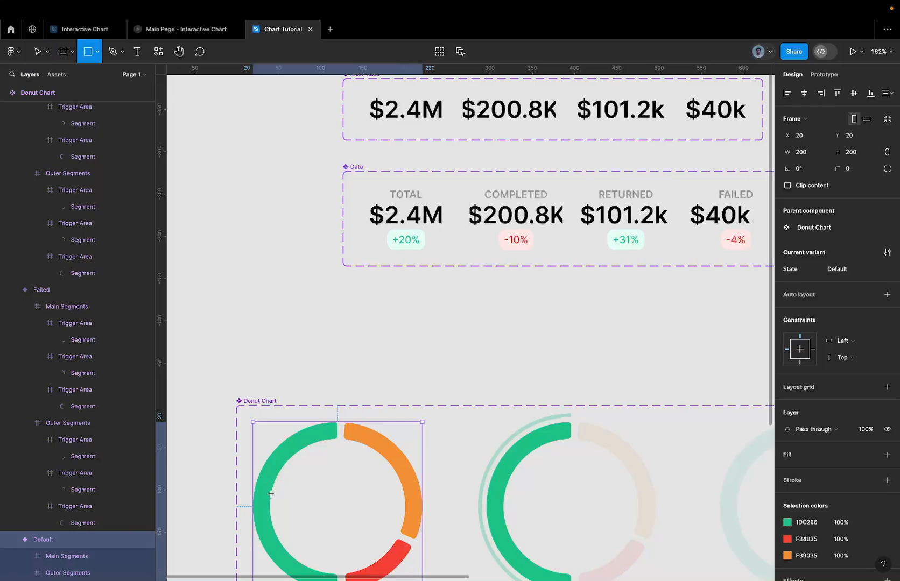
drag(271, 493, 408, 525)
scroll(412, 526, up, 5)
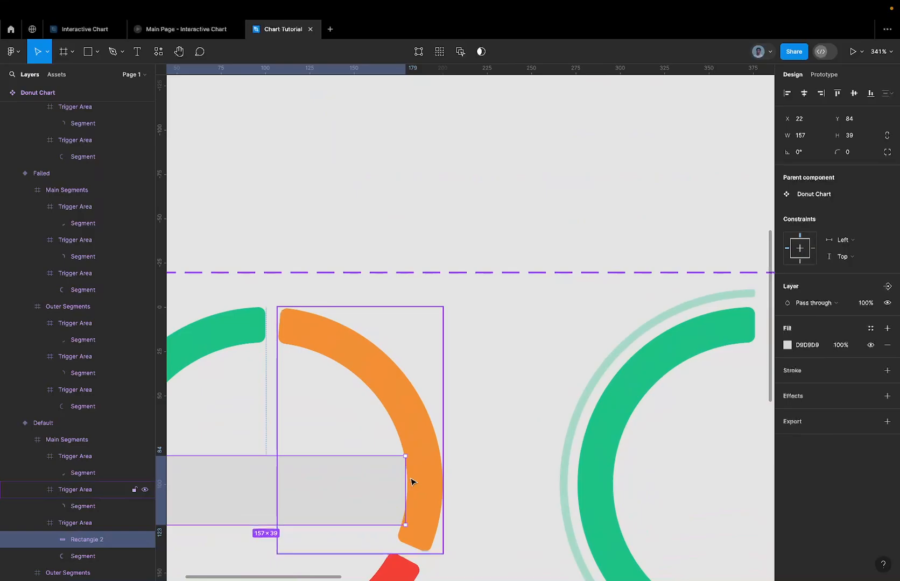
scroll(411, 480, left, 4)
scroll(411, 480, down, 2)
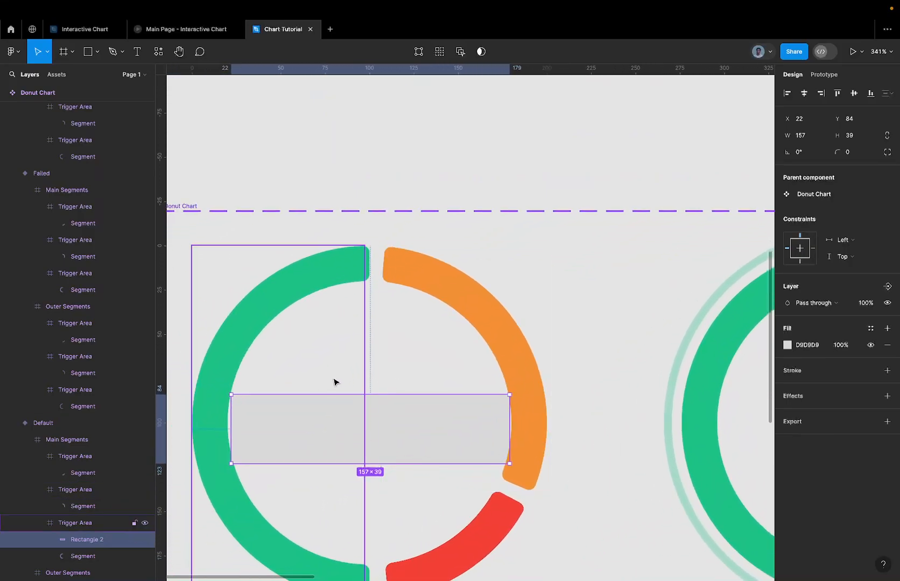
Fit the temporary rectangle's sides to the ring's inner edges to measure the donut's opening width, and remove the rectangle
drag(230, 419, 229, 418)
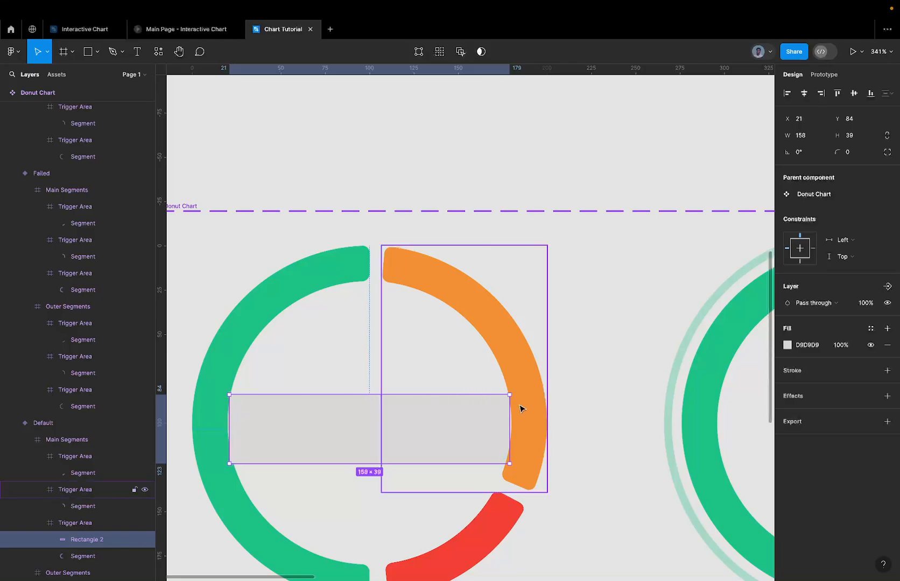
drag(509, 409, 507, 410)
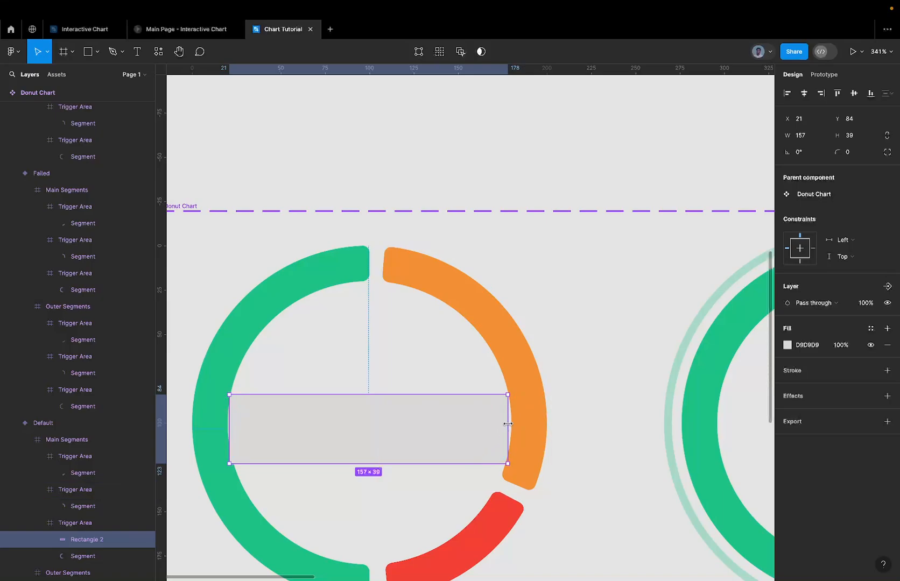
drag(507, 424, 510, 424)
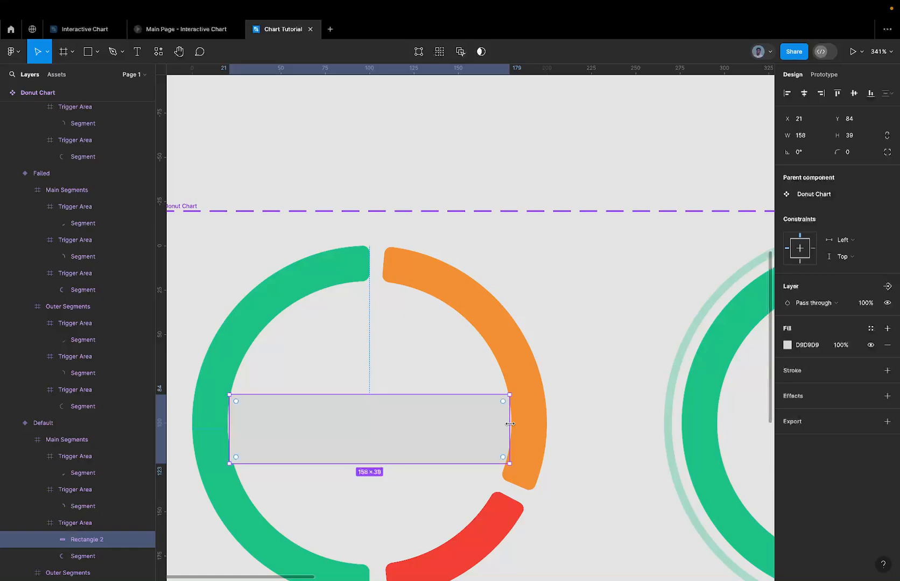
scroll(510, 424, down, 3)
key(Escape)
scroll(509, 424, up, 2)
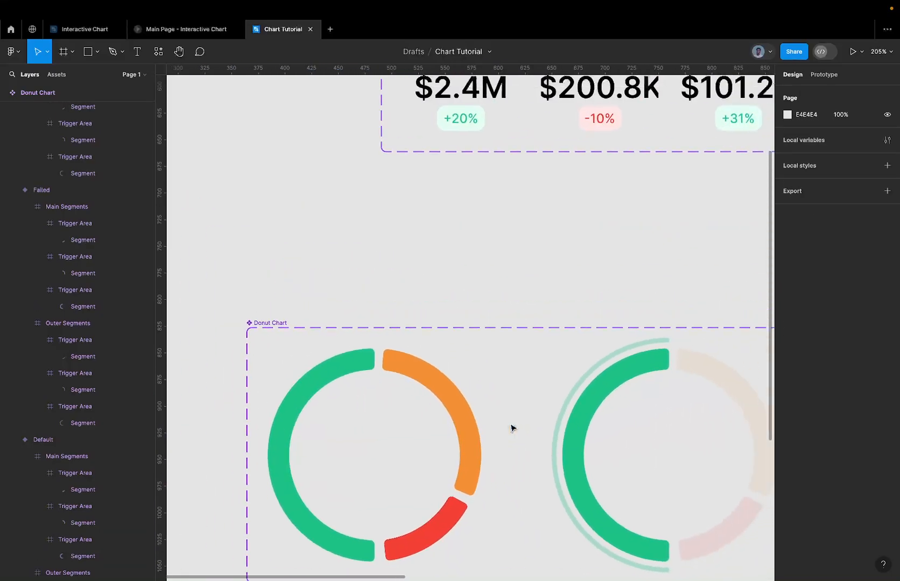
Set the width of all four Main Value variants to 160
scroll(512, 425, down, 5)
click(391, 300)
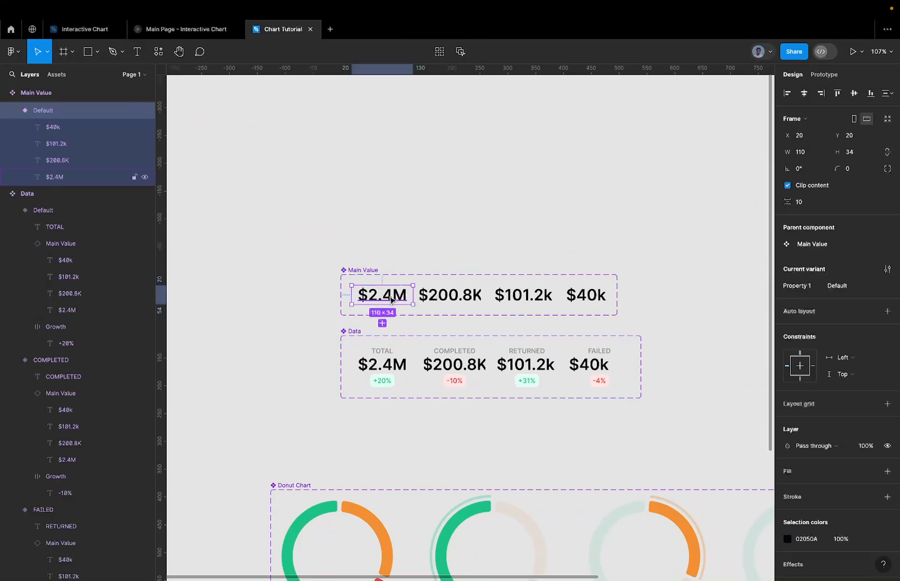
key(ctrl+a)
click(807, 152)
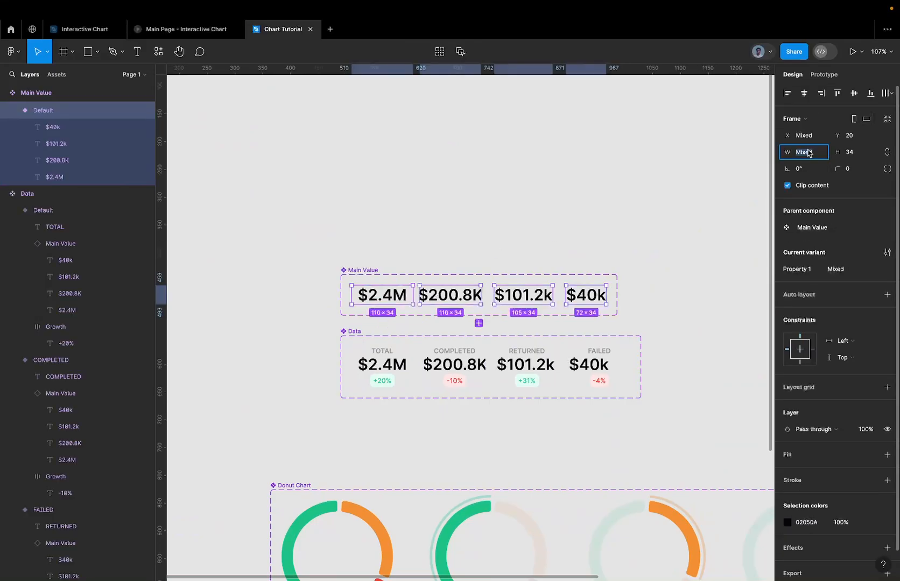
text(160)
key(Return)
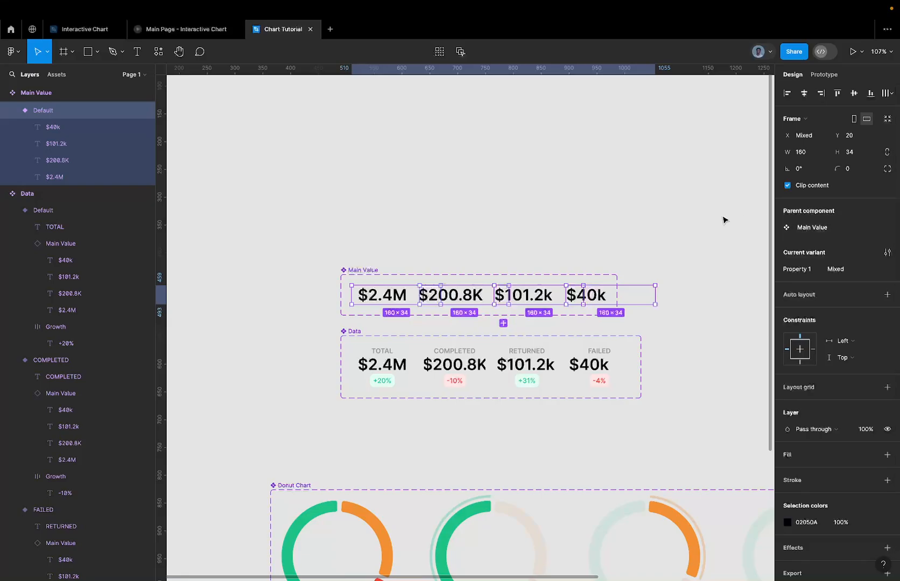
Align the horizontal centres of all text layers inside the four Main Value variants, and check the $40k text
key(Return)
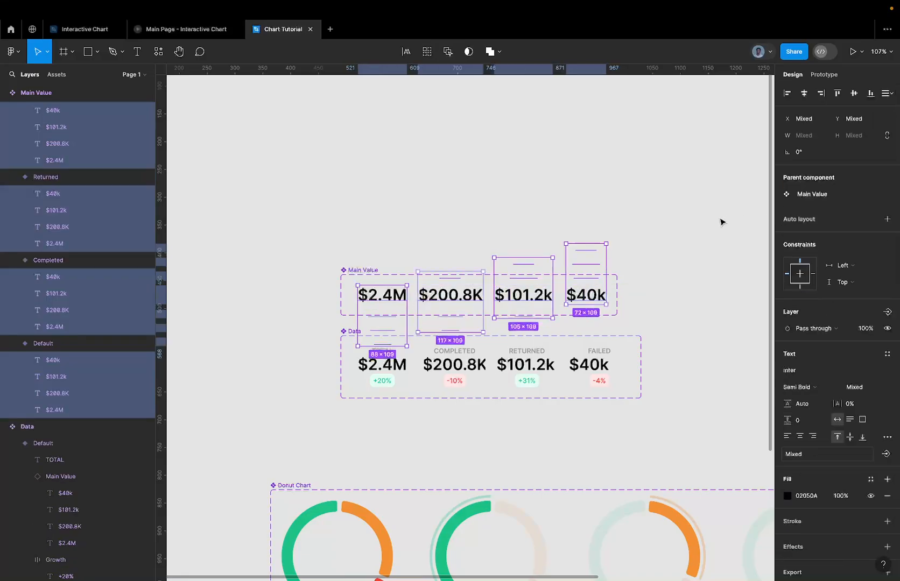
click(804, 92)
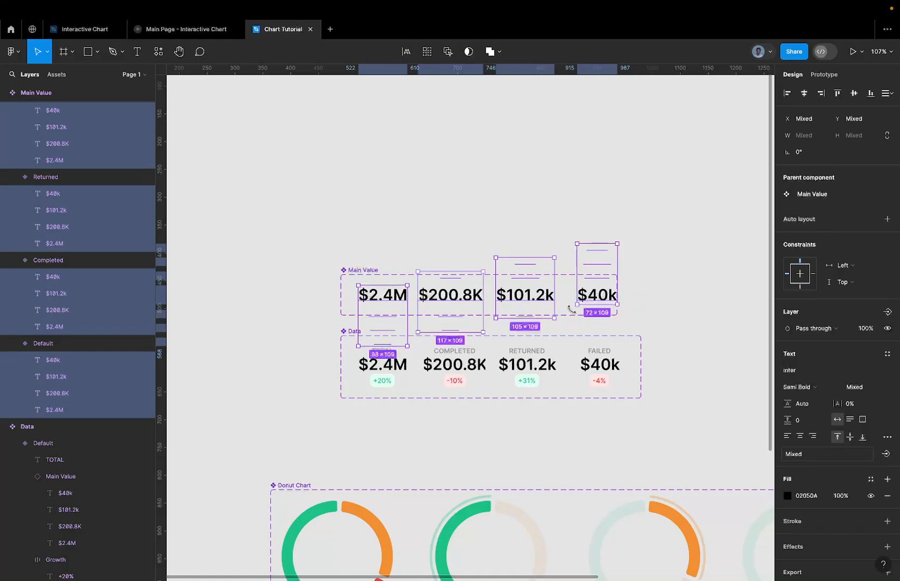
scroll(571, 309, up, 3)
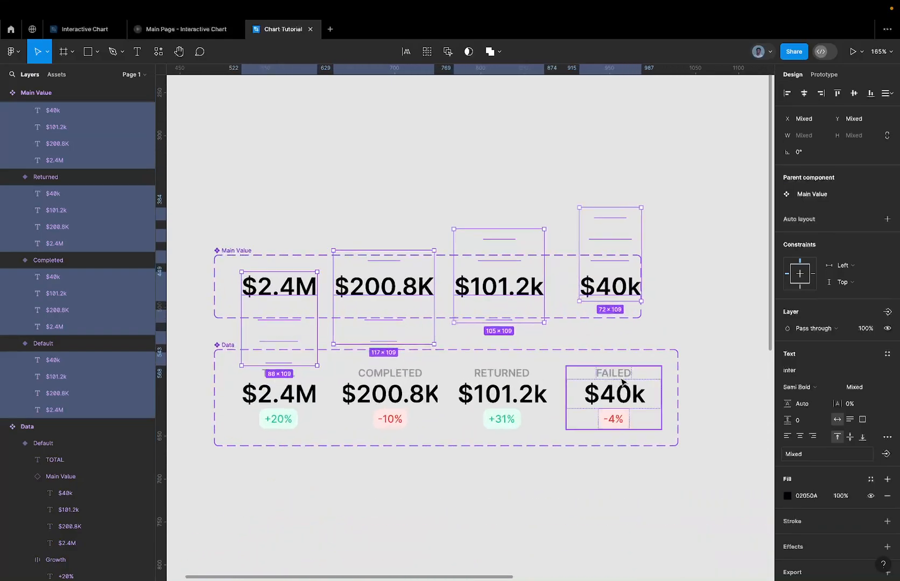
click(621, 382)
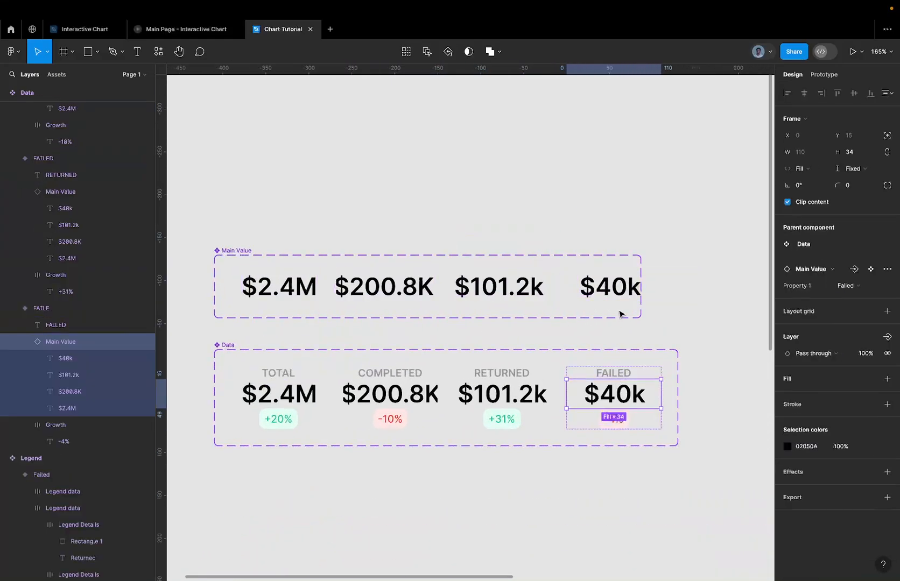
click(632, 283)
click(635, 289)
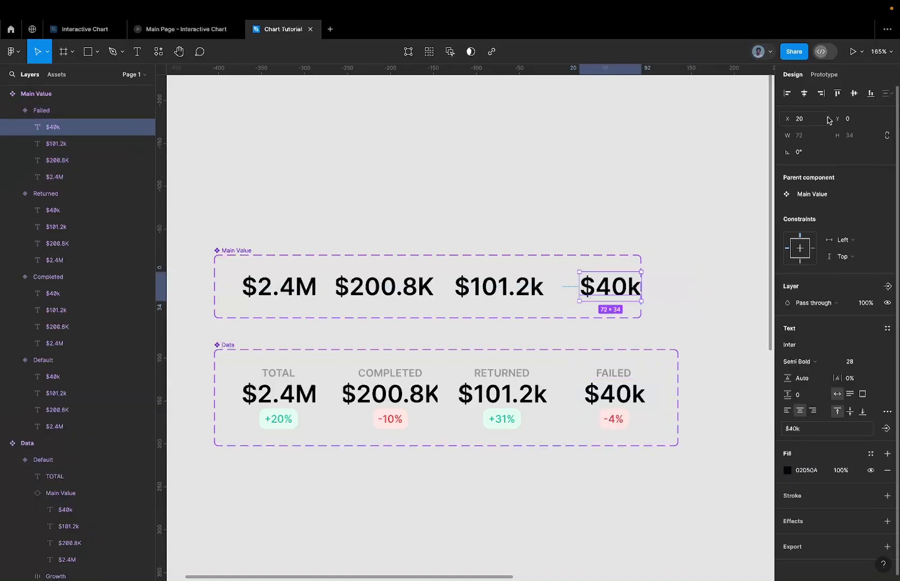
Add auto layout to the Main Value component set and check the $40k text in its Failed variant
click(226, 252)
key(shift+a)
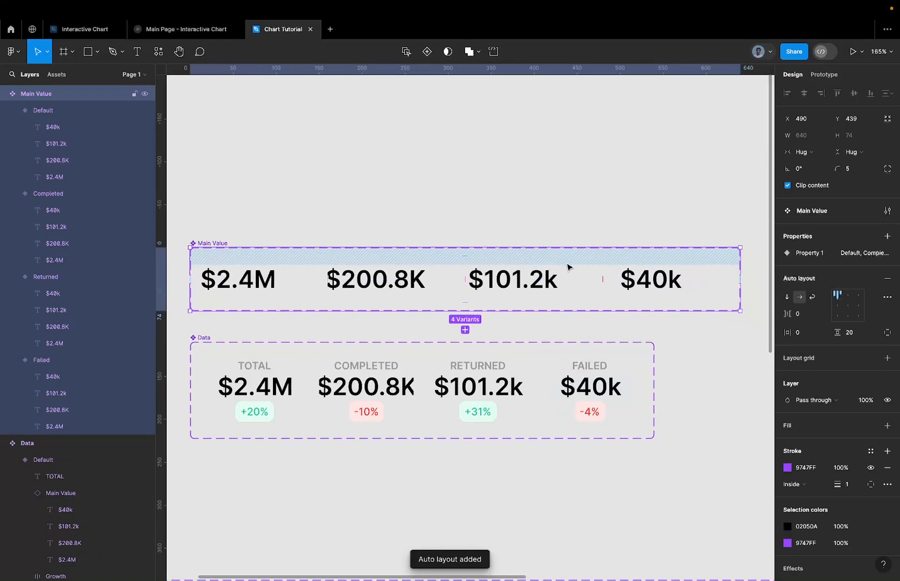
click(659, 280)
click(657, 279)
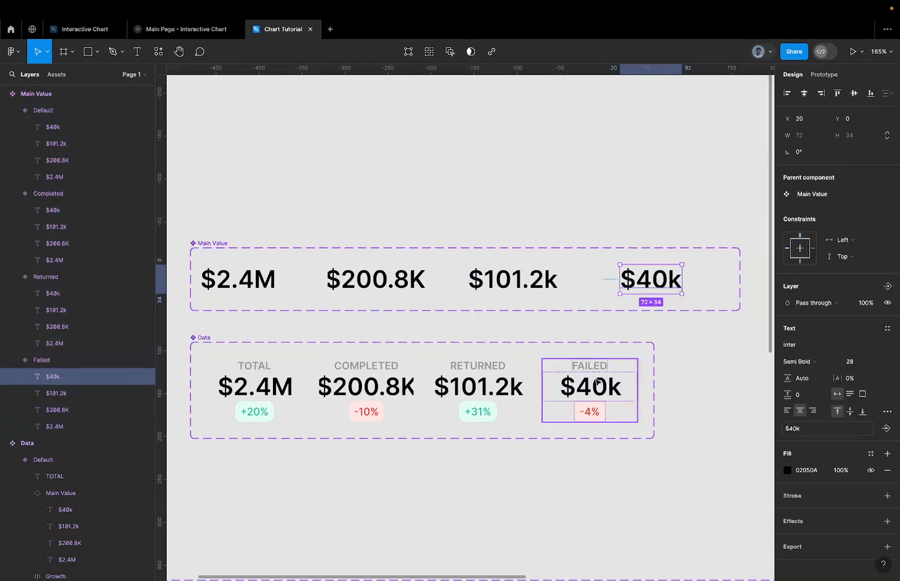
Compare the $40k text in the FAILED Data variant with its source, and centre the source text horizontally in the Failed variant
scroll(587, 394, down, 6)
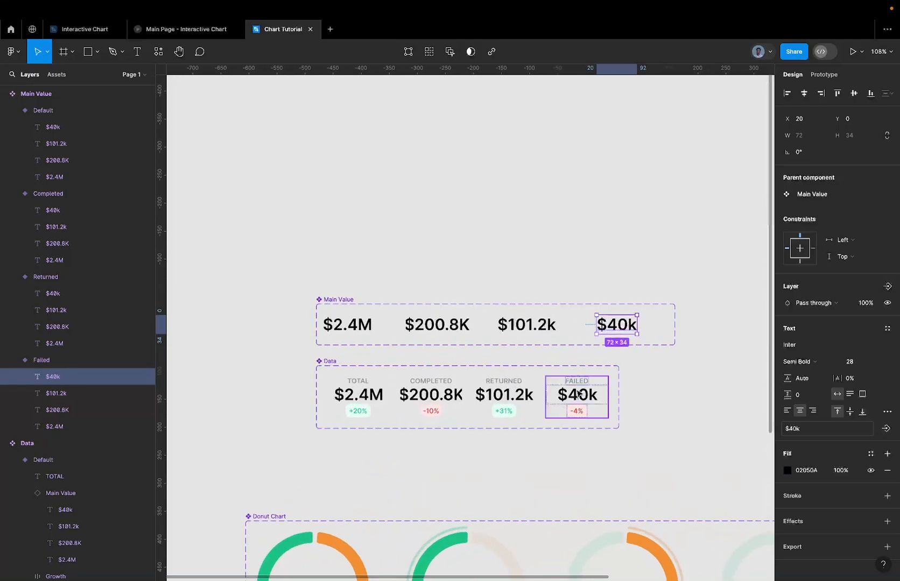
double_click(575, 394)
scroll(575, 394, up, 5)
scroll(587, 396, up, 2)
double_click(584, 397)
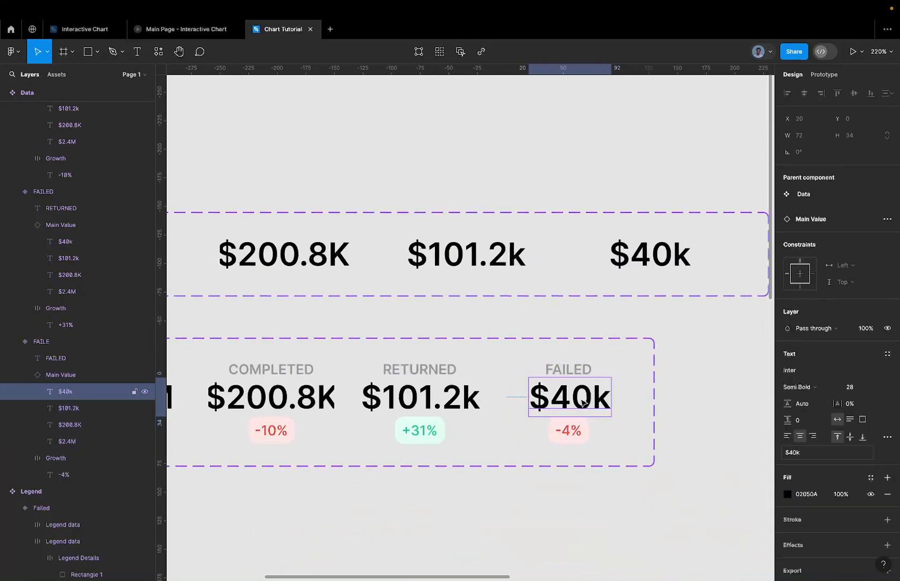
click(655, 260)
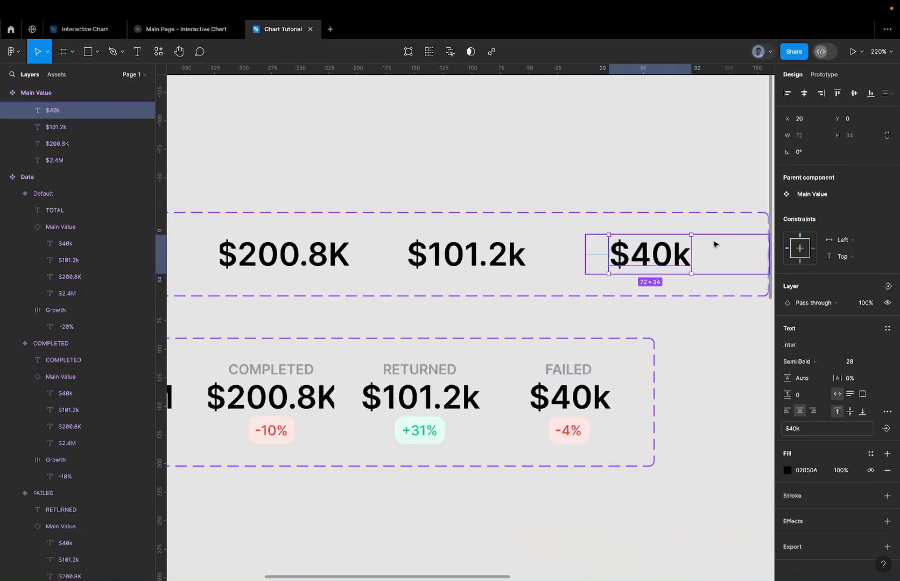
click(805, 96)
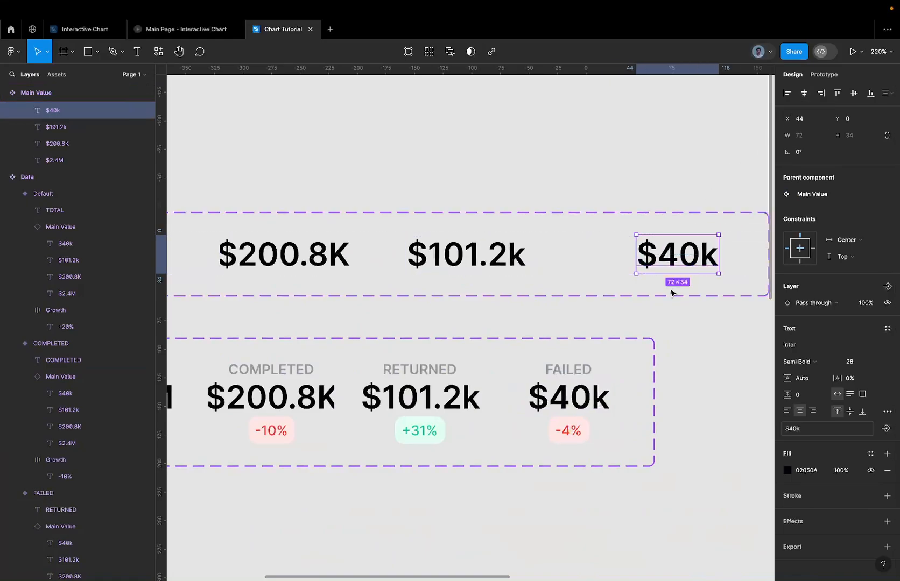
Centre the $101.2k, $200.8K and $2.4M texts horizontally within their Returned, Completed and Default variants of Main Value
click(468, 258)
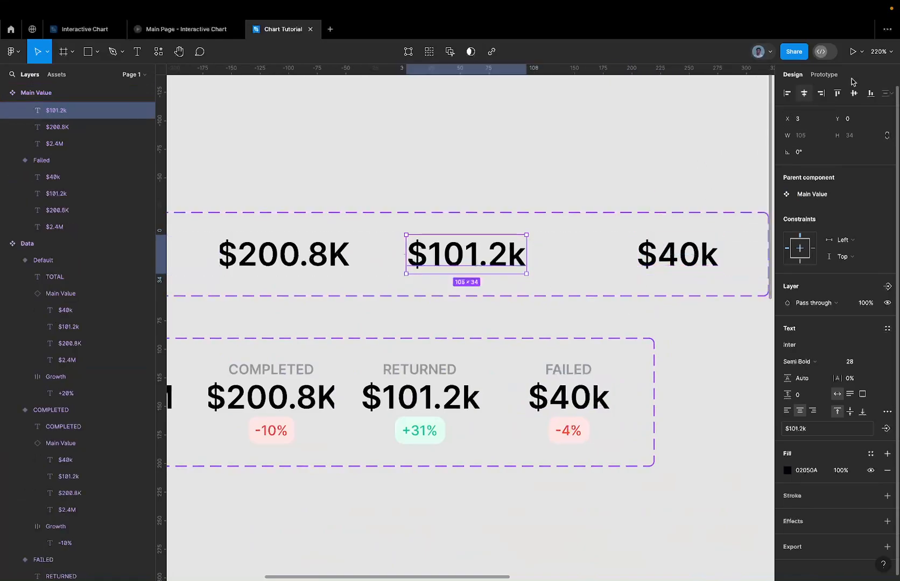
click(804, 94)
click(272, 252)
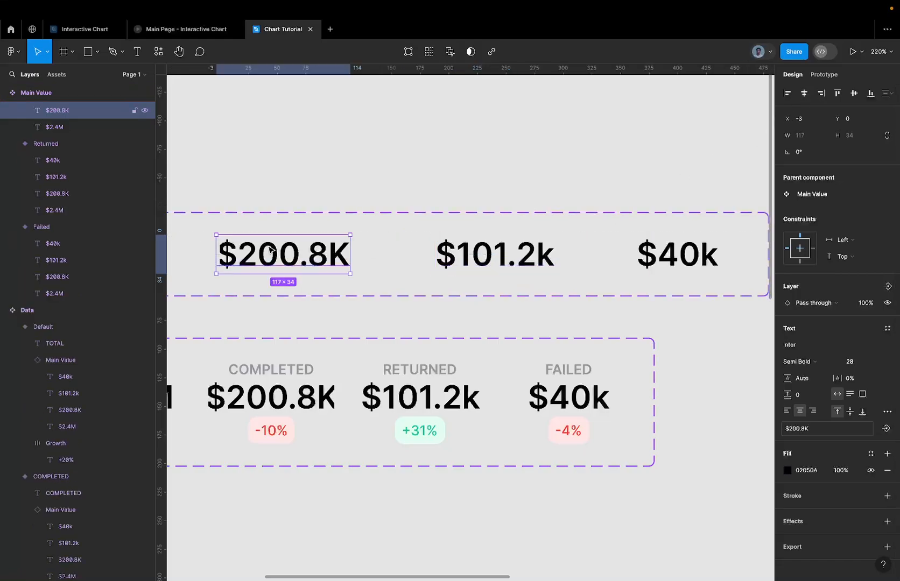
click(803, 94)
scroll(473, 209, left, 5)
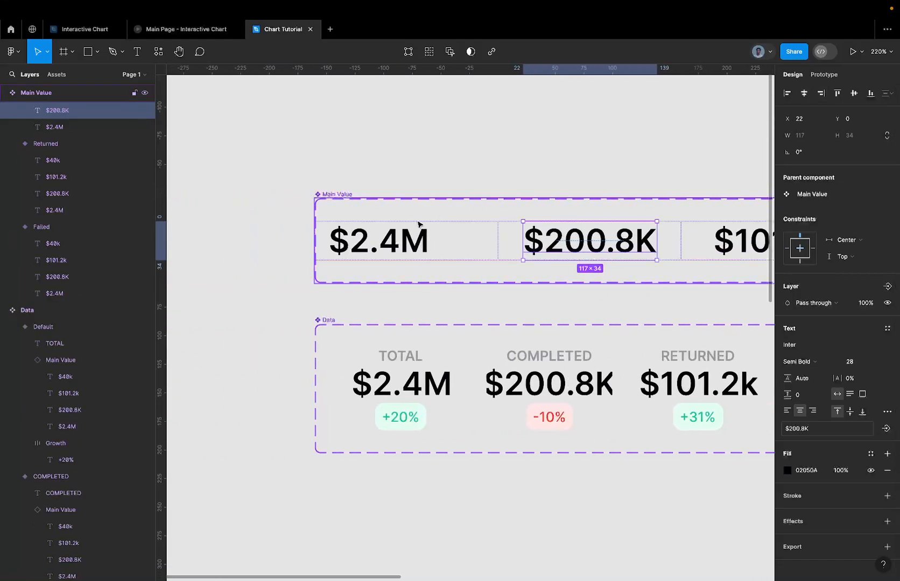
click(418, 231)
click(804, 94)
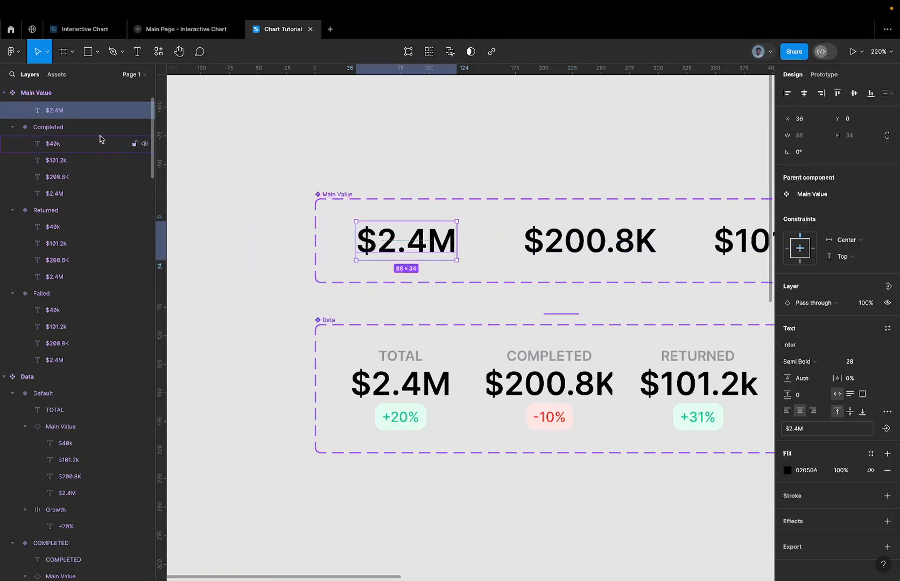
Centre the hidden $200.8K, $101.2k and $40k texts horizontally within the Default variant of Main Value
scroll(98, 136, up, 3)
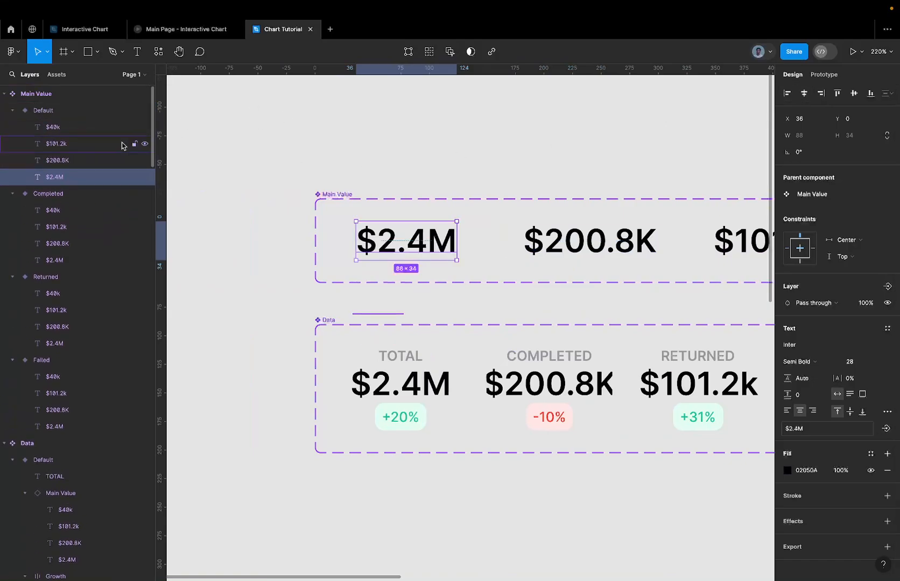
click(89, 160)
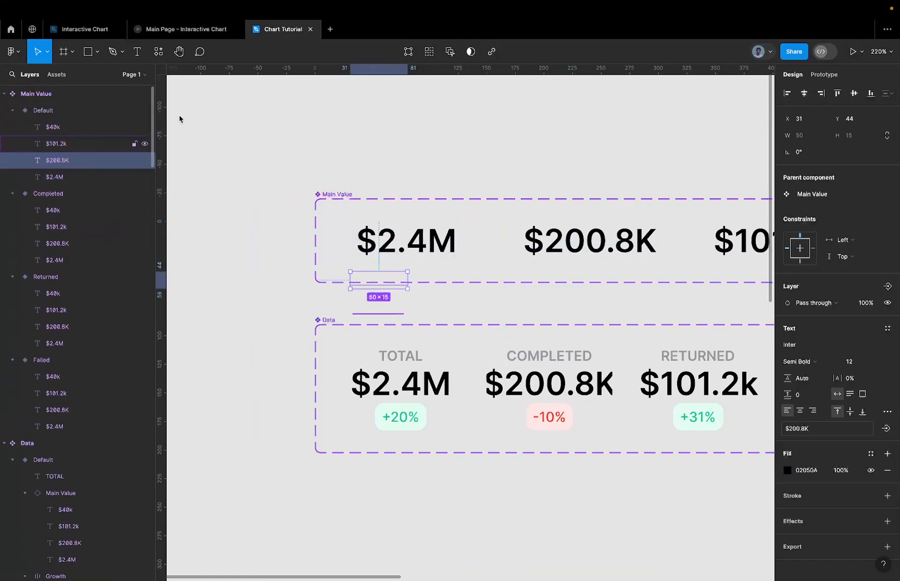
click(804, 93)
click(65, 145)
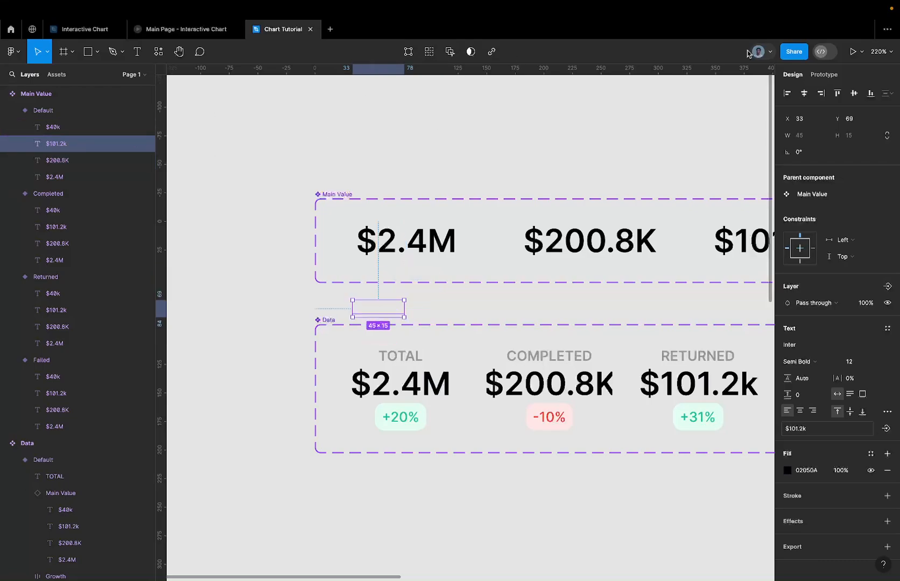
click(804, 93)
click(114, 127)
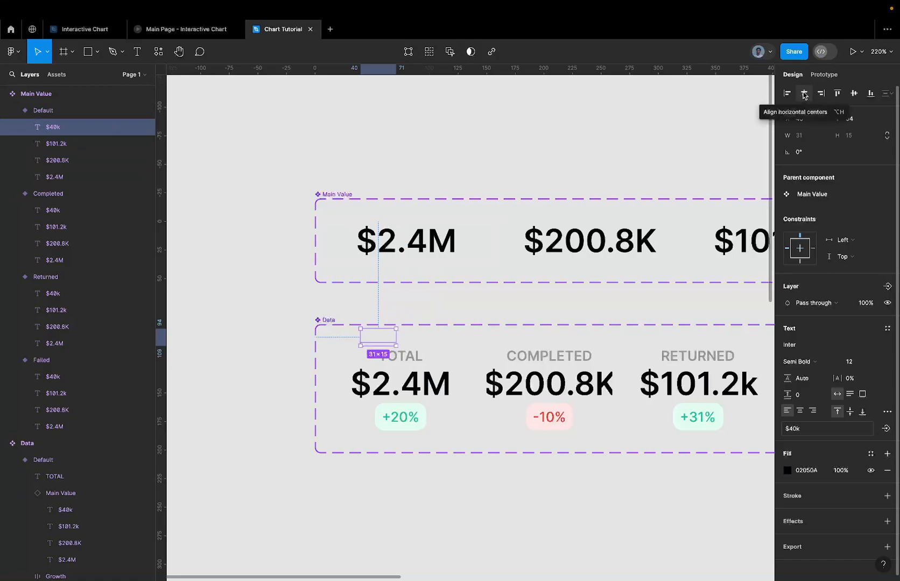
Centre the $40k, $101.2k and $2.4M texts horizontally within the Completed variant of Main Value
click(56, 210)
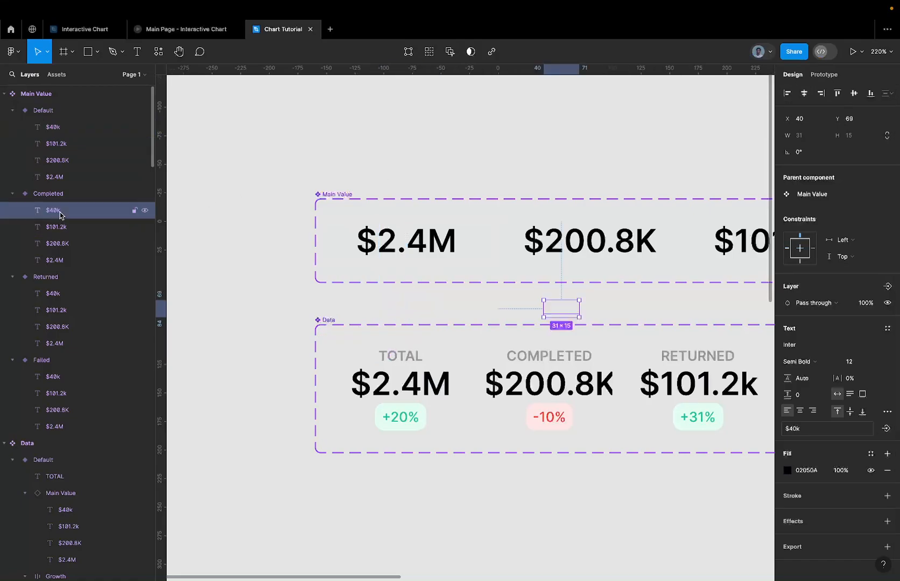
click(804, 93)
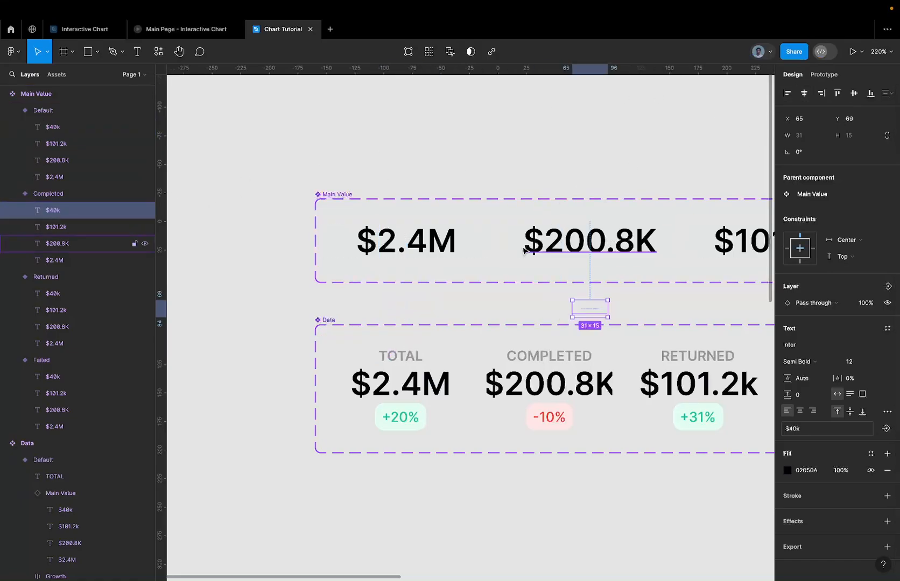
click(77, 226)
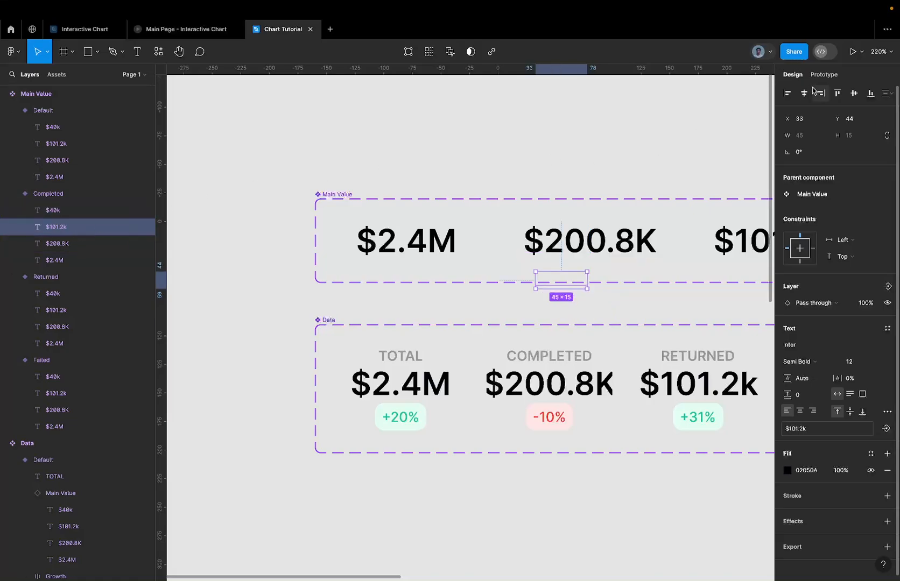
click(806, 93)
click(69, 244)
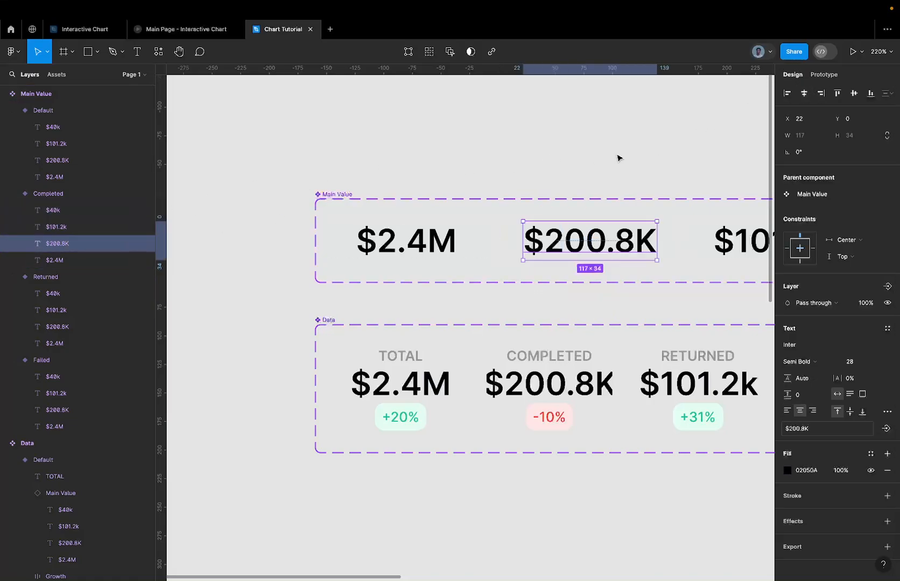
click(94, 260)
click(801, 96)
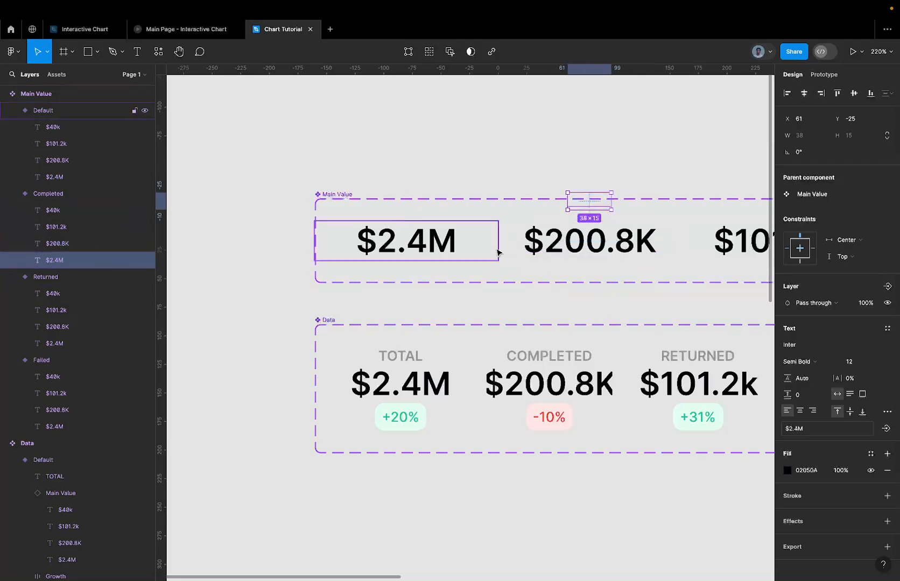
Centre the $40k, $200.8K and $2.4M texts horizontally within the Returned variant of Main Value
scroll(497, 253, right, 5)
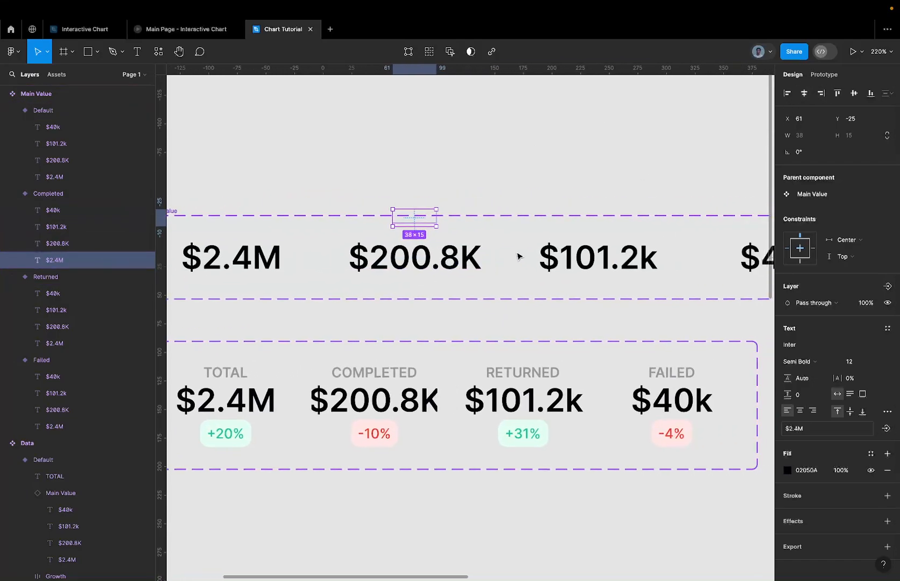
click(580, 252)
click(108, 293)
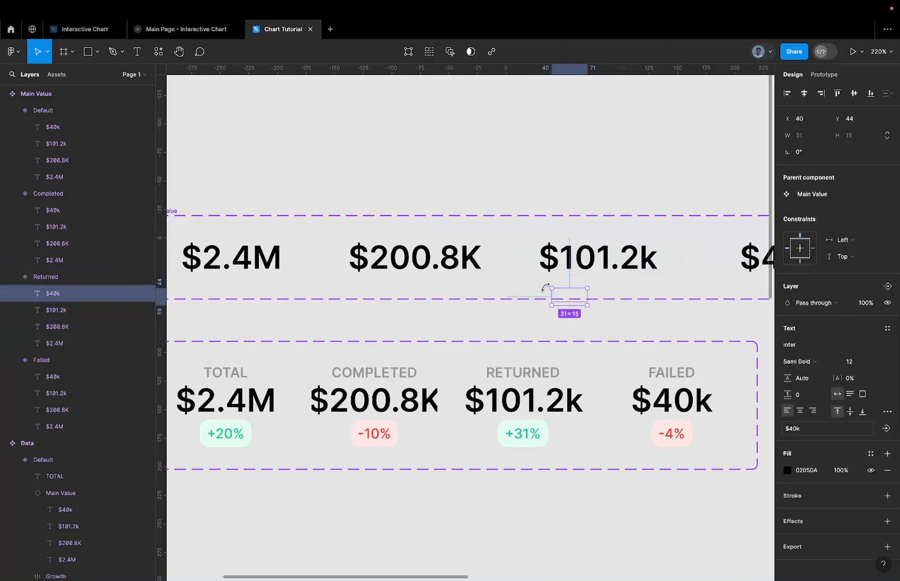
click(804, 94)
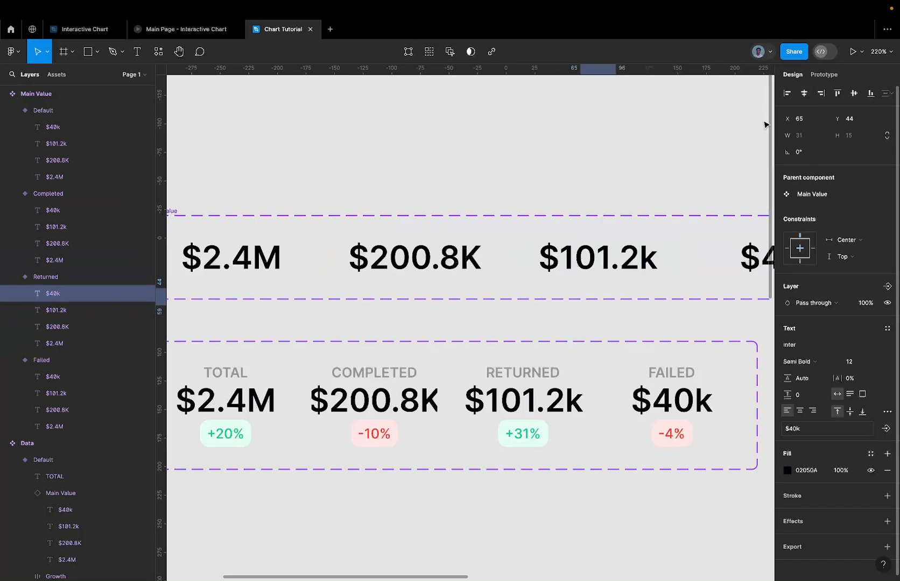
click(76, 310)
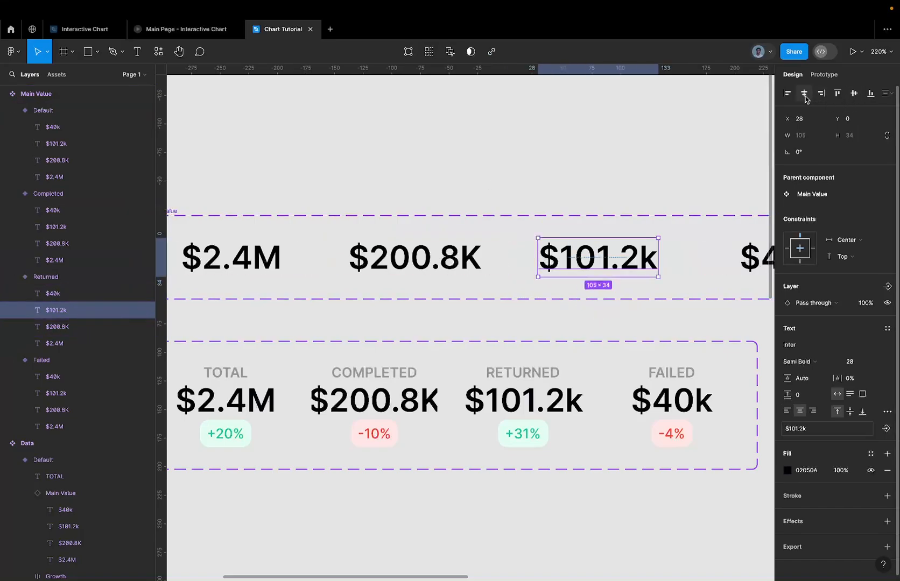
click(114, 326)
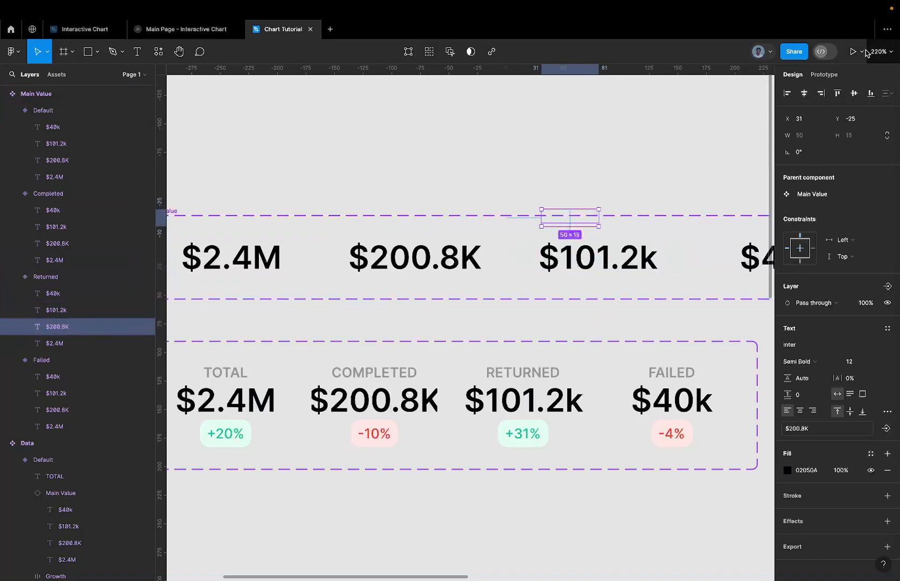
click(801, 97)
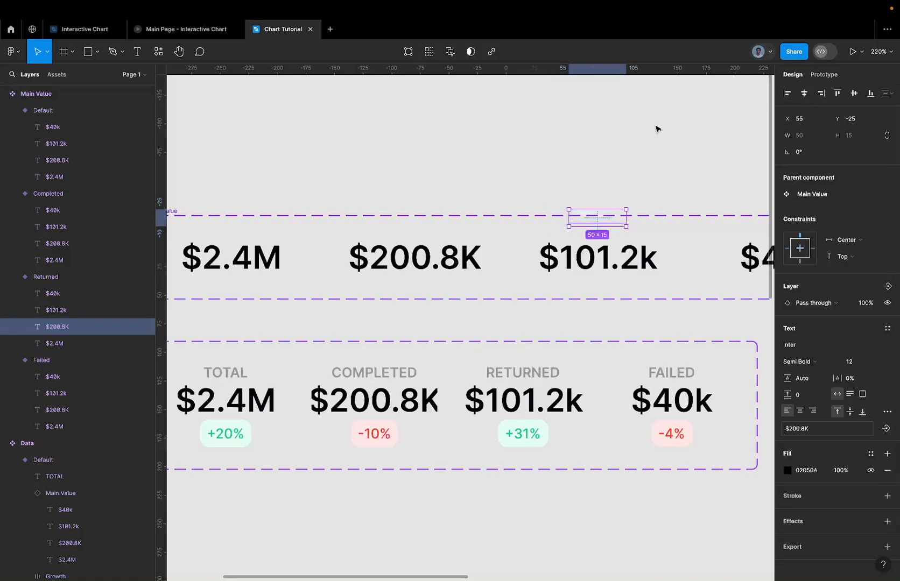
click(108, 343)
click(803, 94)
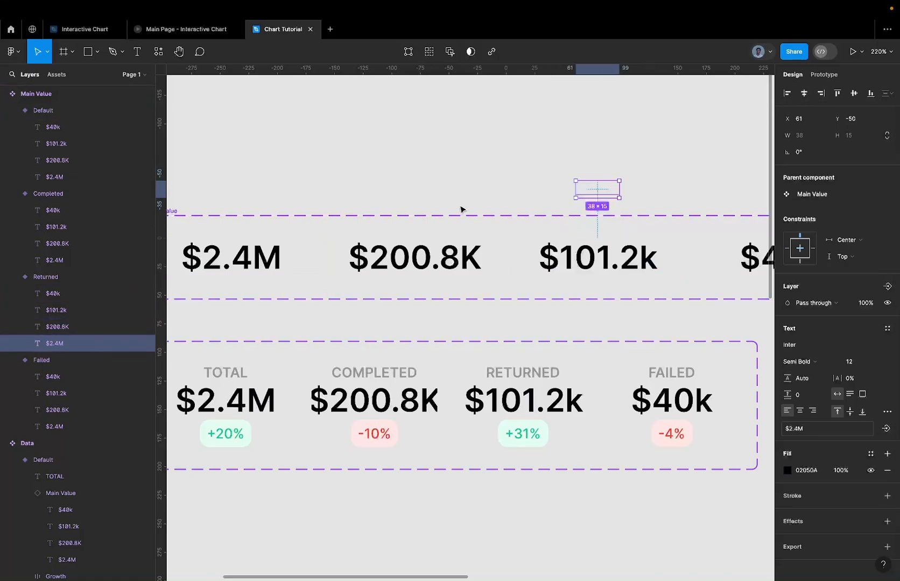
Centre the $101.2k, $200.8K and $2.4M texts horizontally within the Failed variant of Main Value
click(75, 378)
click(75, 393)
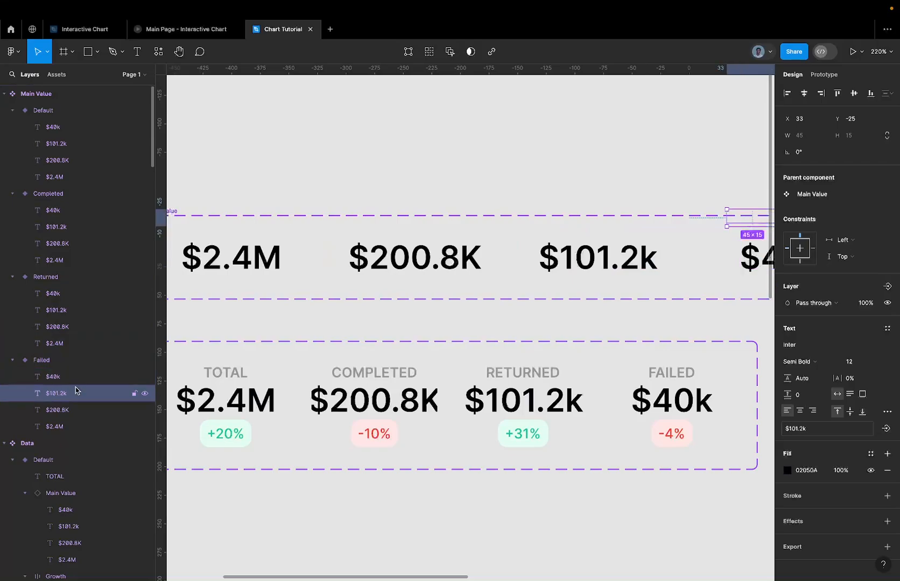
click(803, 94)
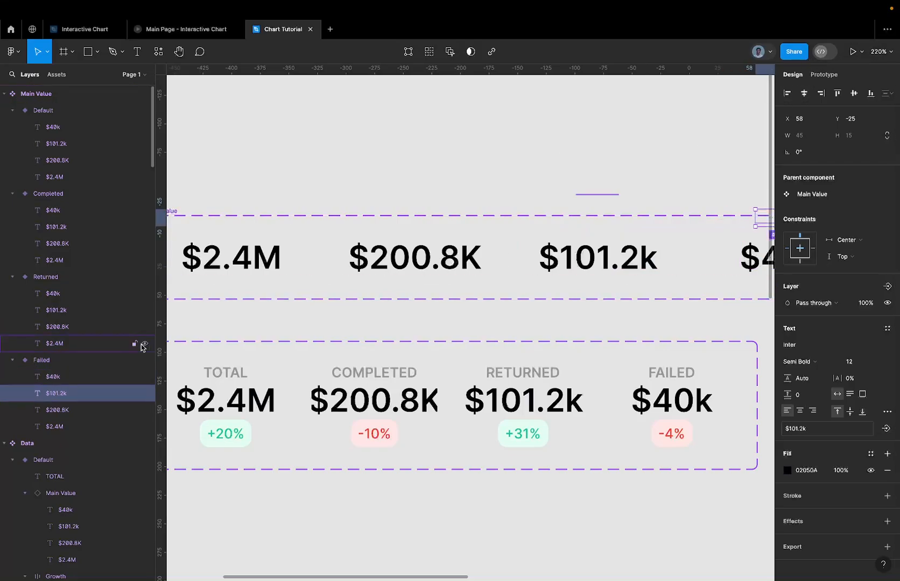
click(83, 409)
click(803, 94)
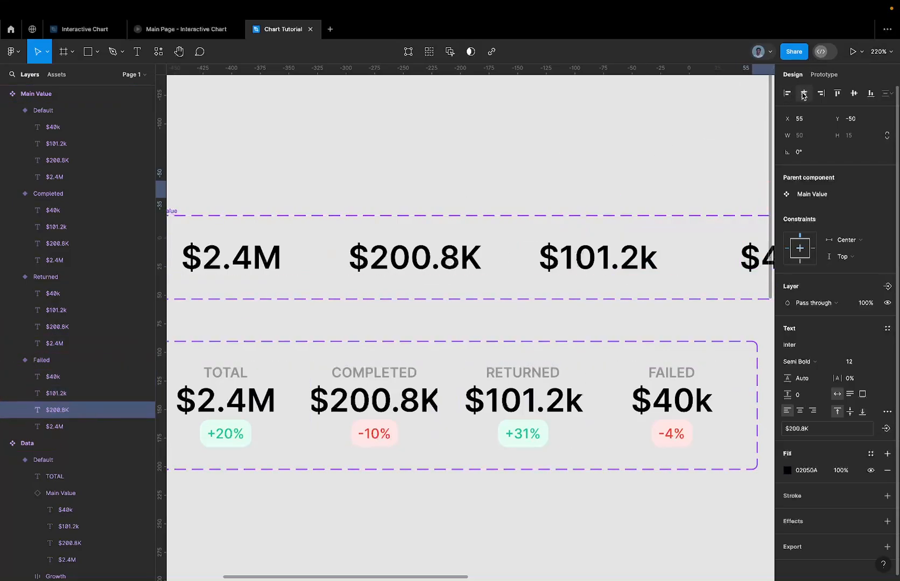
click(80, 426)
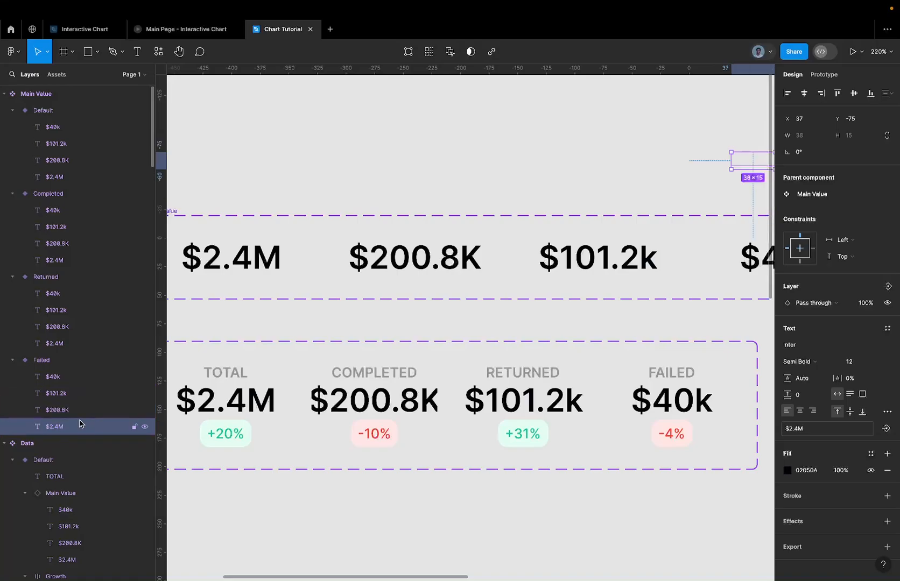
click(803, 94)
Check the frame settings of the $40k Main Value instance inside the FAILED variant of Data
scroll(508, 224, down, 3)
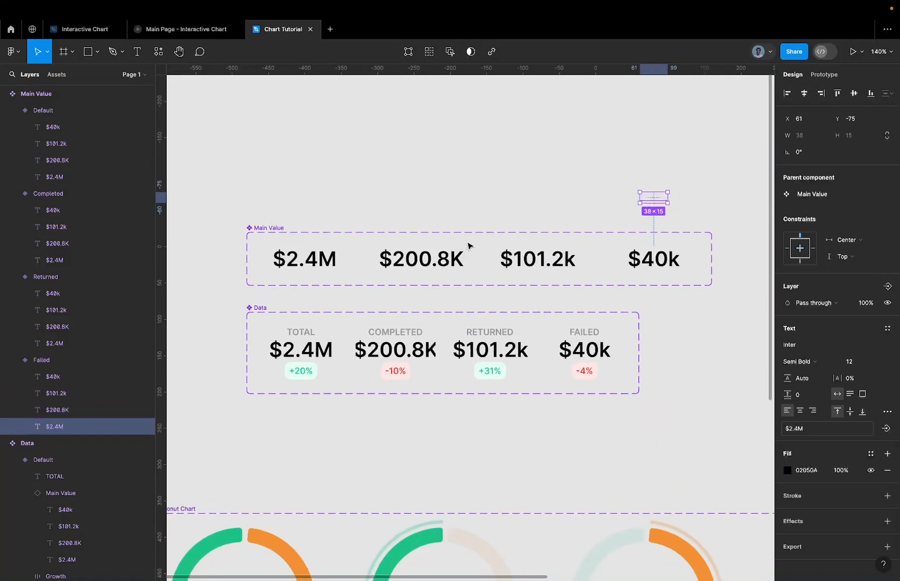
click(573, 347)
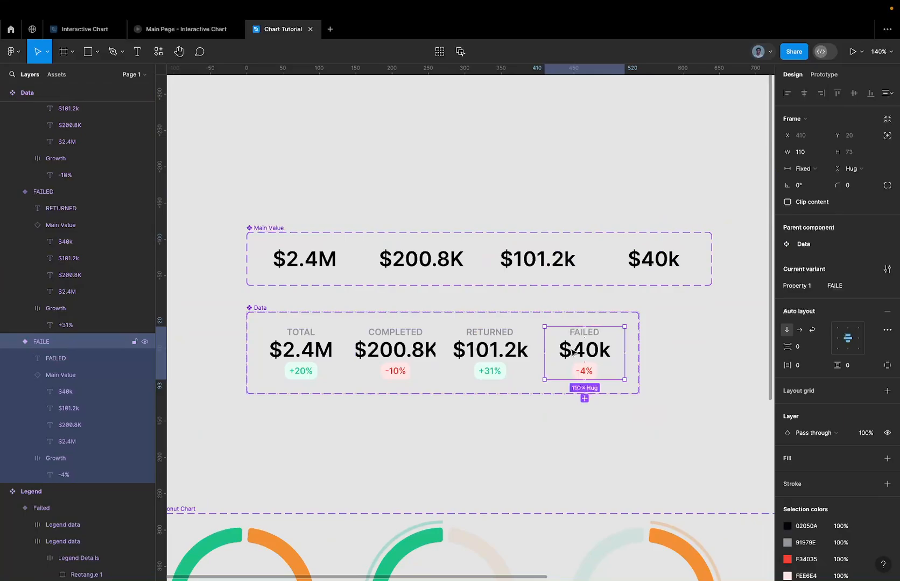
click(608, 353)
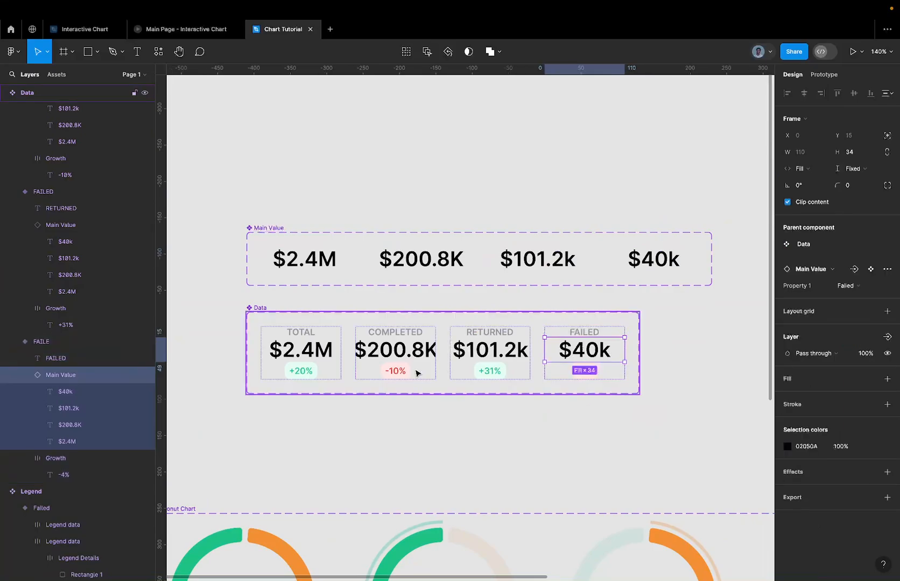
click(369, 358)
scroll(370, 358, down, 2)
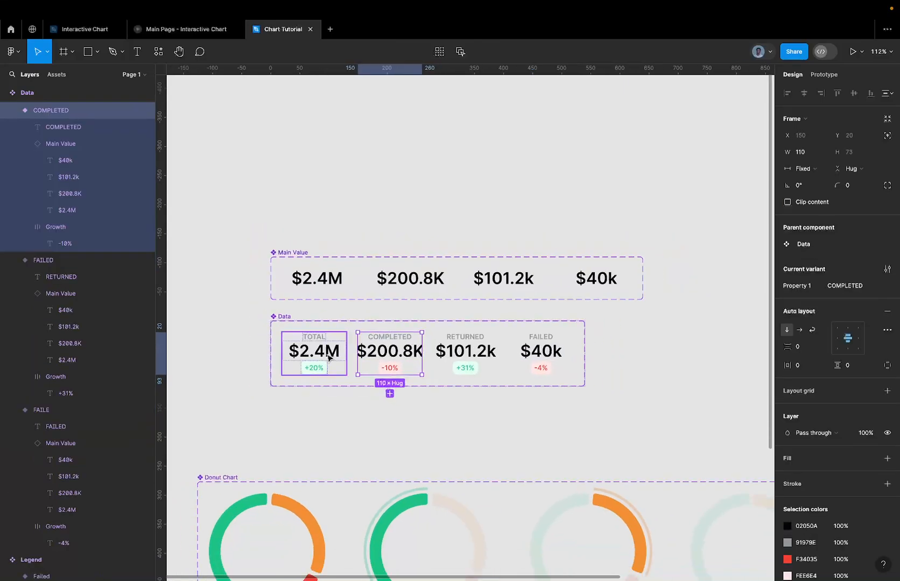
click(328, 355)
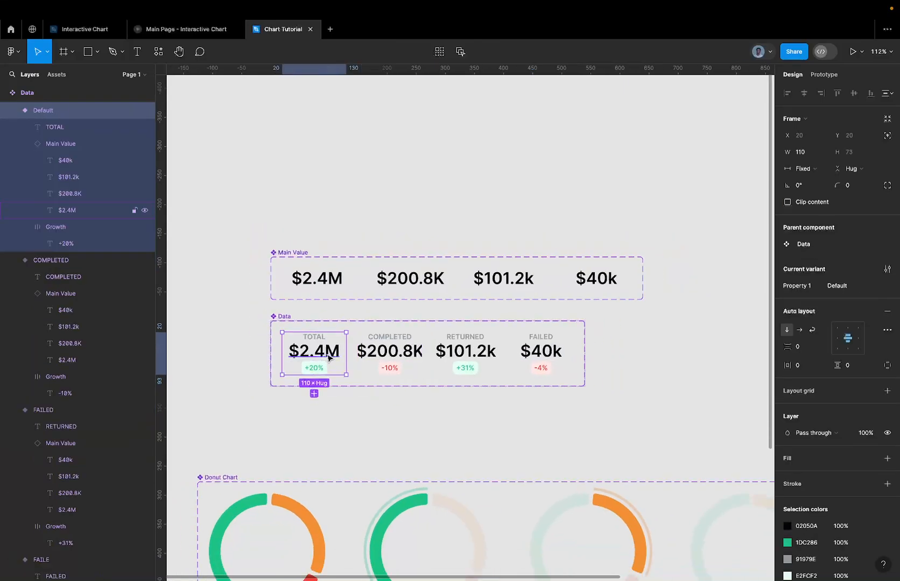
Place an instance of the Default Donut Chart variant on the empty canvas left of the component sets
scroll(339, 345, down, 5)
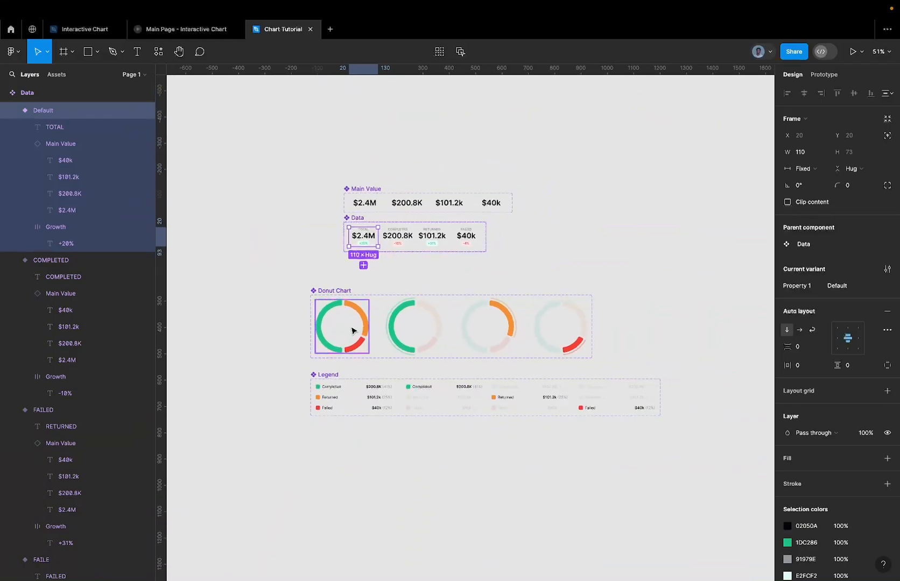
click(352, 330)
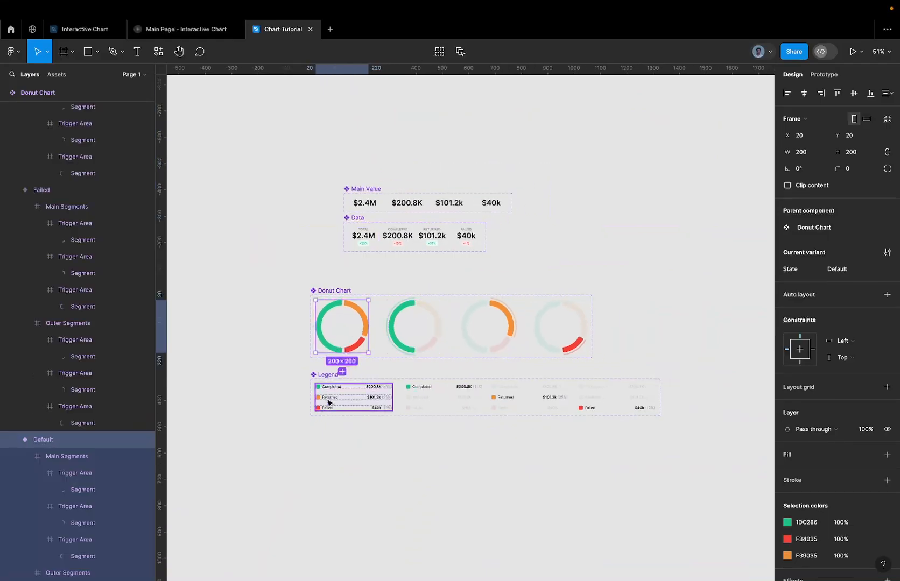
scroll(329, 403, down, 1)
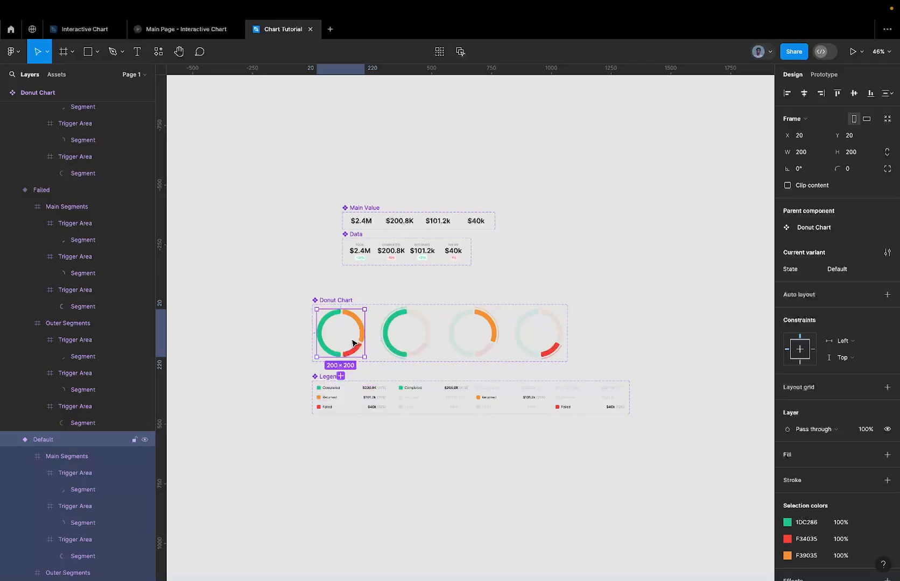
drag(352, 343, 218, 333)
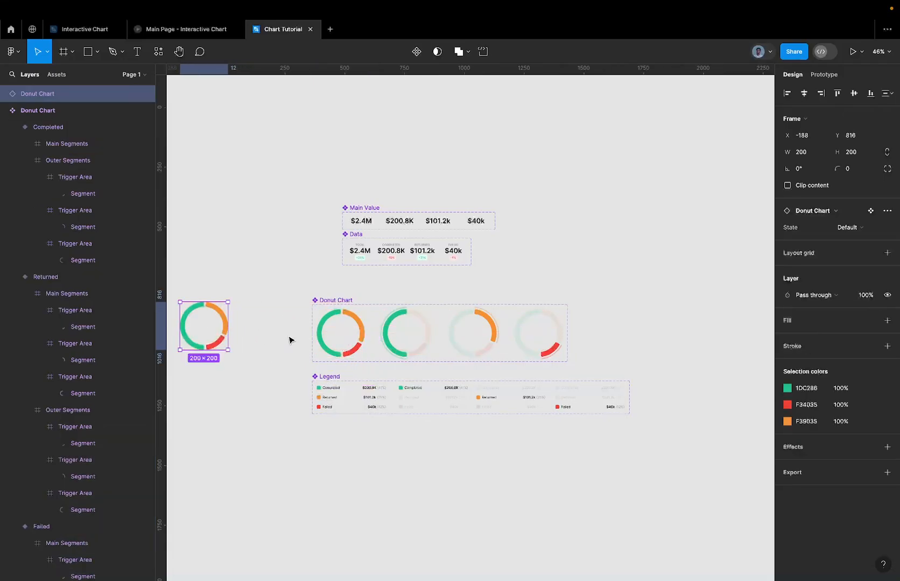
Place instances of the Default Legend and Default Data variants below and above the separate donut chart instance
click(334, 393)
drag(334, 394, 187, 373)
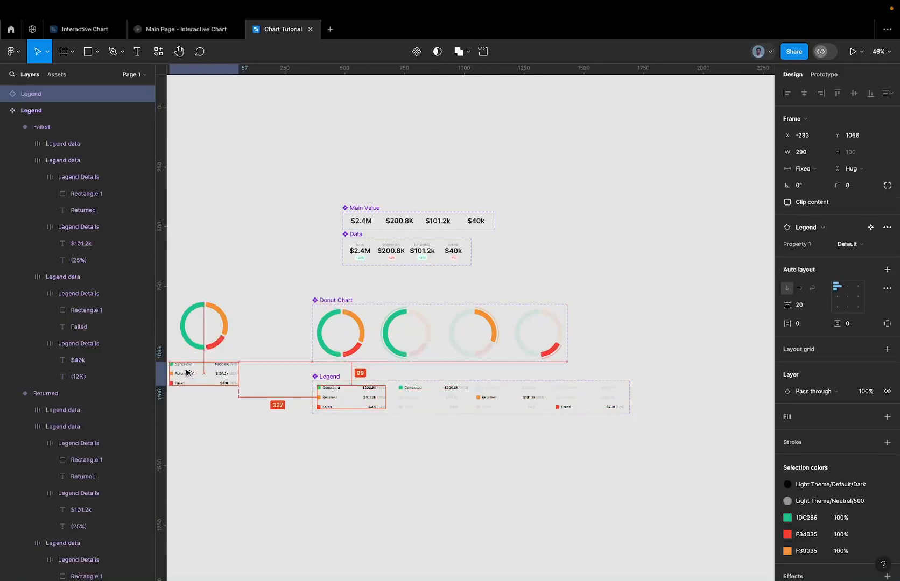
click(360, 252)
drag(360, 251, 197, 275)
Align the Data instance and the donut chart instance on their vertical and horizontal centers
scroll(323, 266, up, 5)
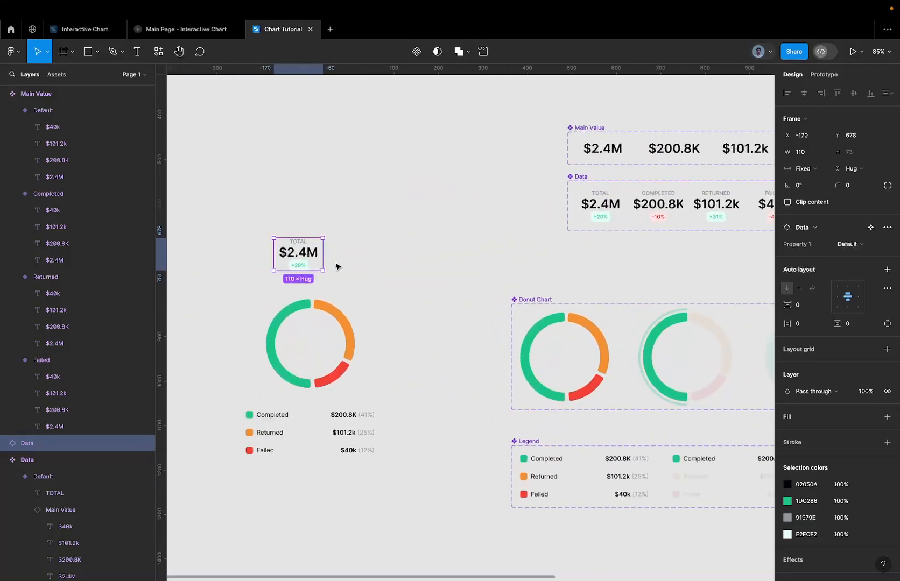
drag(251, 226, 385, 358)
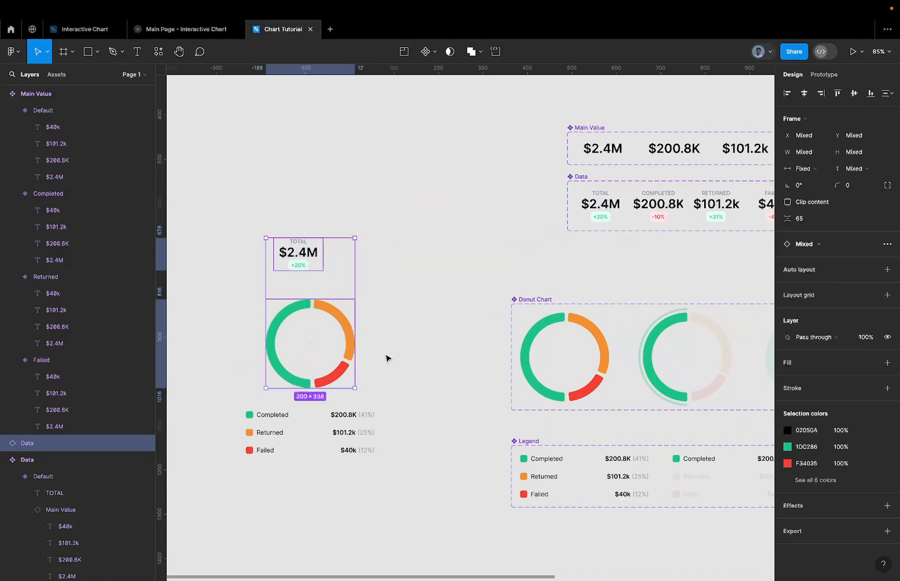
key(shift+a)
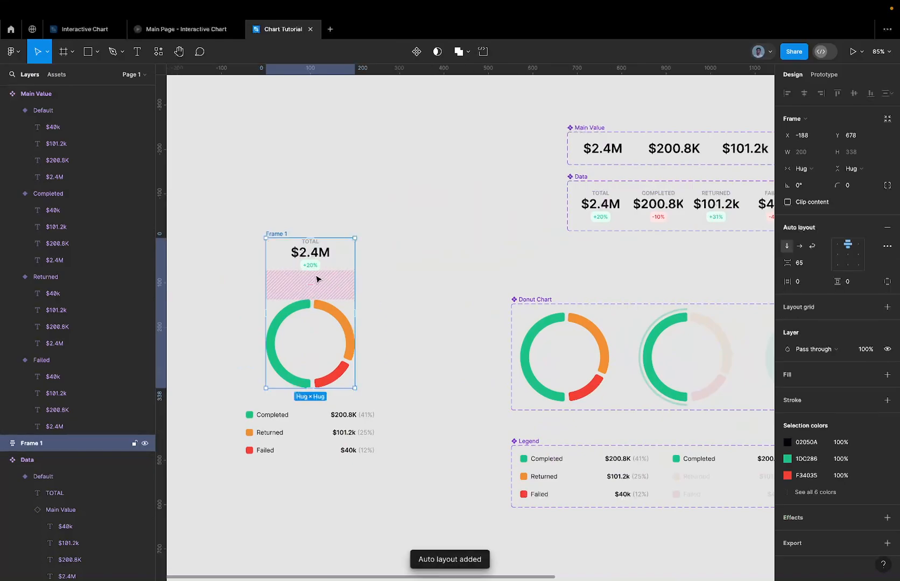
key(ctrl+z)
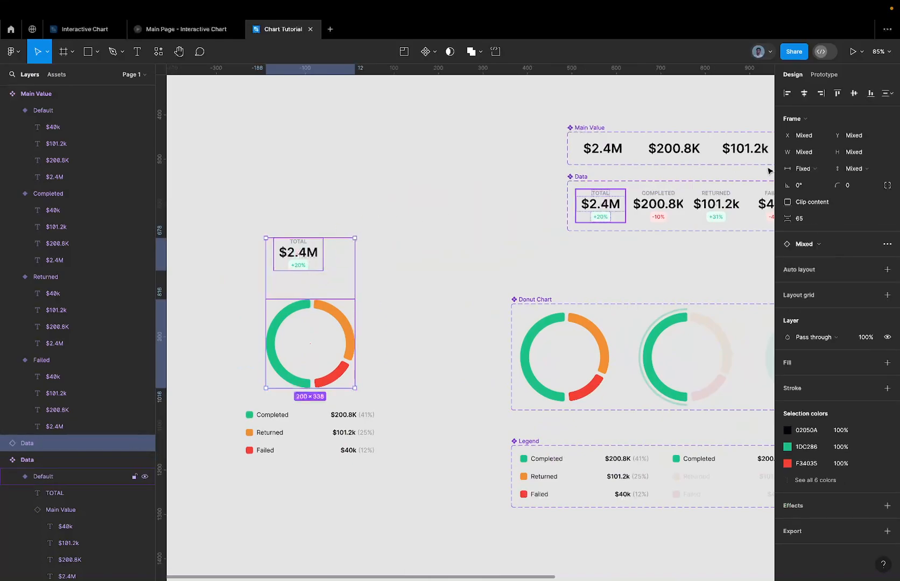
click(854, 93)
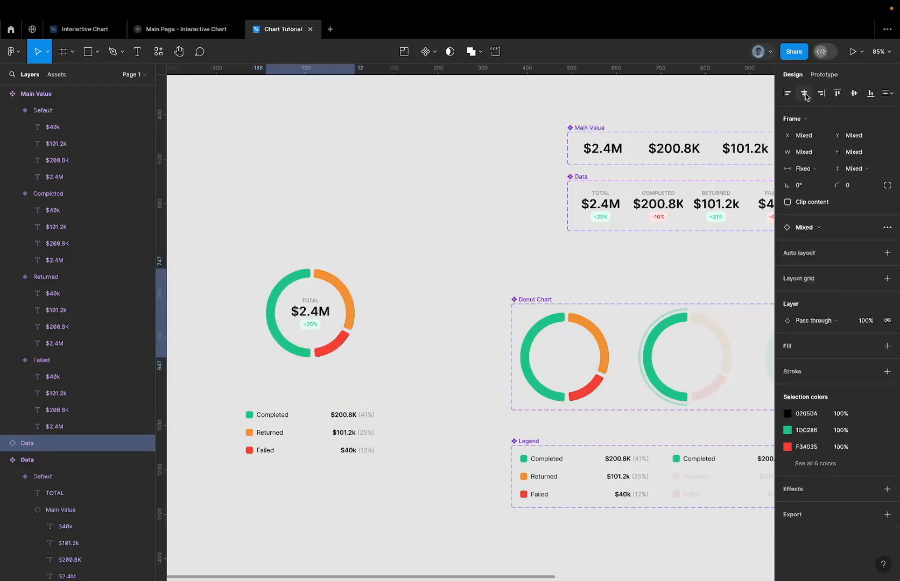
scroll(291, 333, up, 3)
key(ctrl+z)
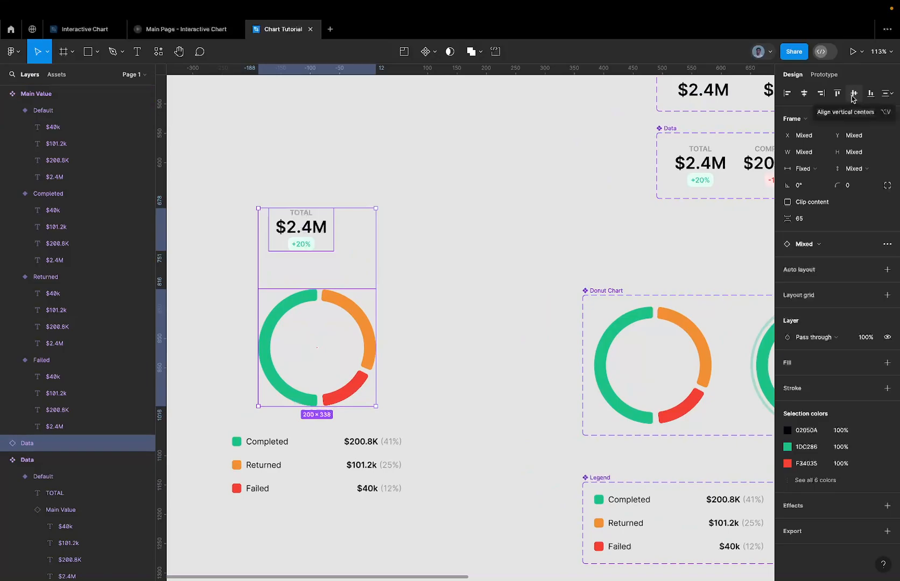
click(852, 95)
click(803, 93)
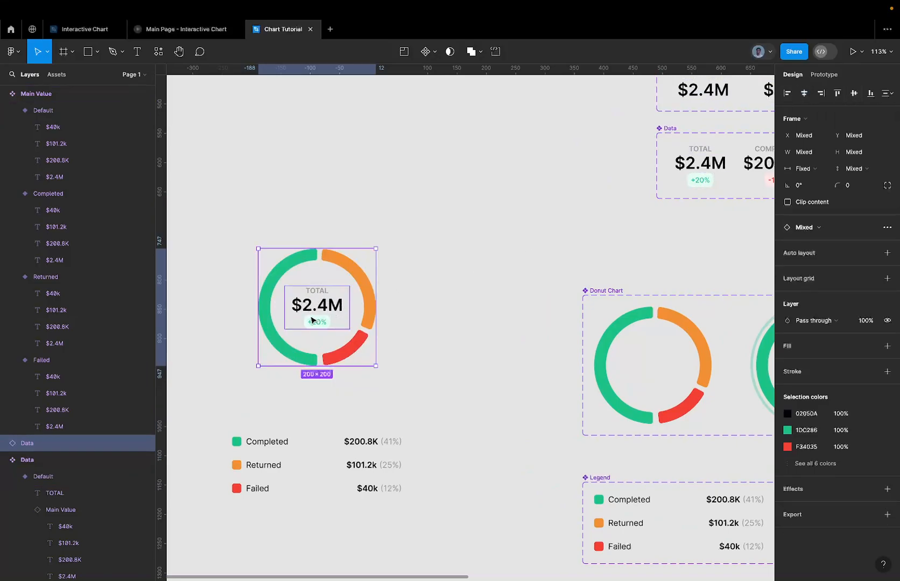
Set the width of all four variants in the Data component set to 160
click(320, 317)
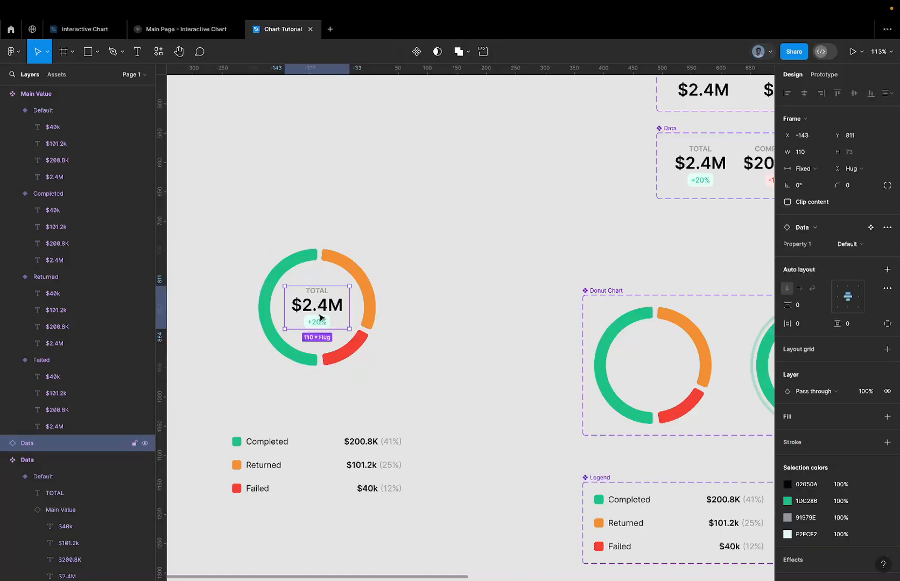
scroll(320, 317, down, 5)
click(579, 230)
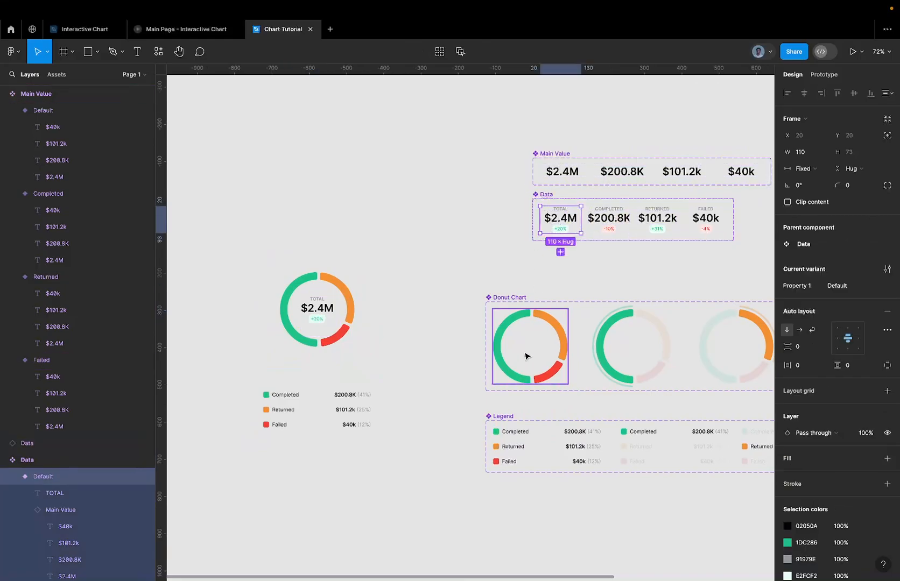
click(611, 222)
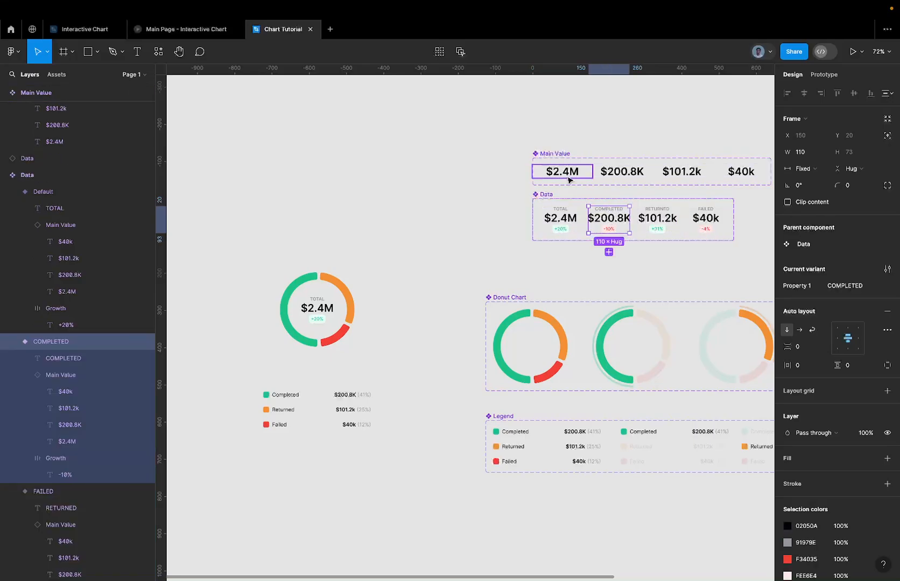
click(569, 181)
key(ctrl+a)
click(559, 234)
key(ctrl+a)
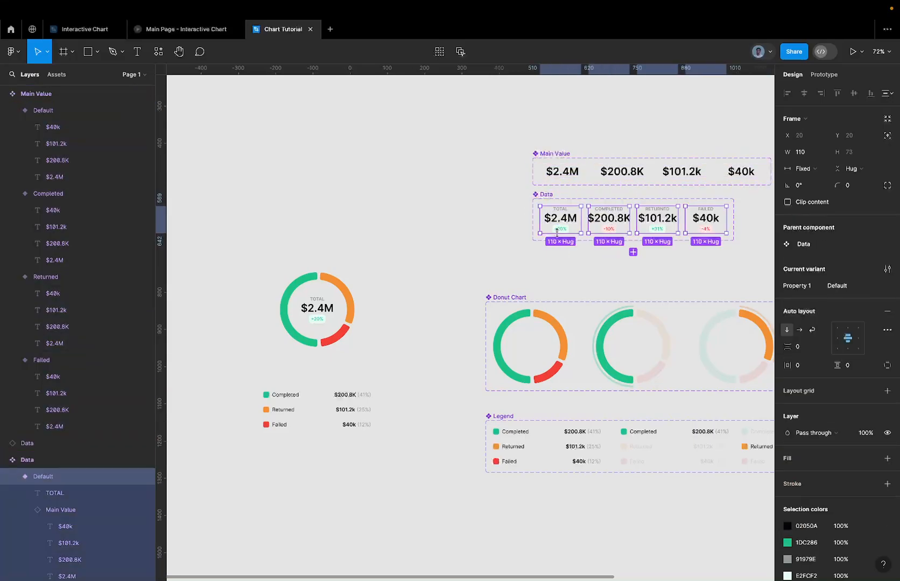
click(811, 154)
text(1)
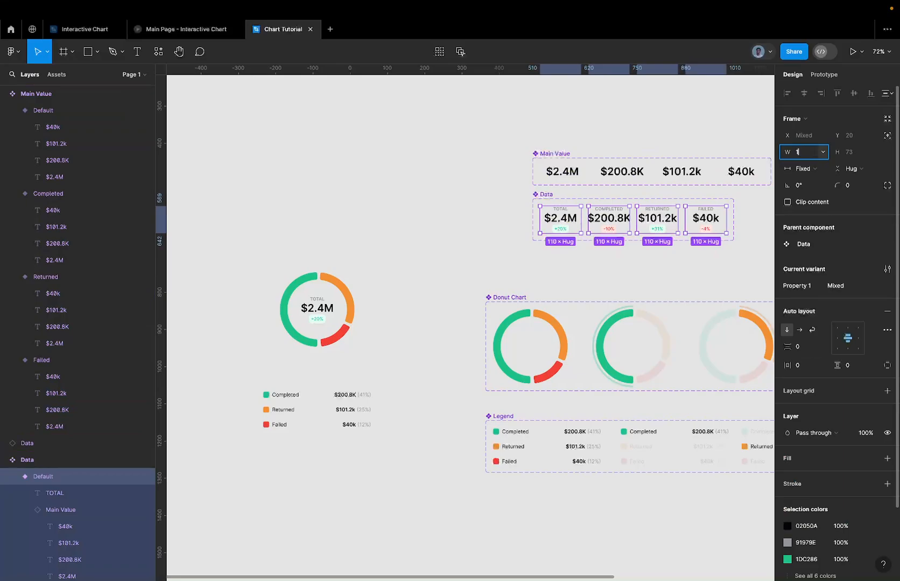
key(Return)
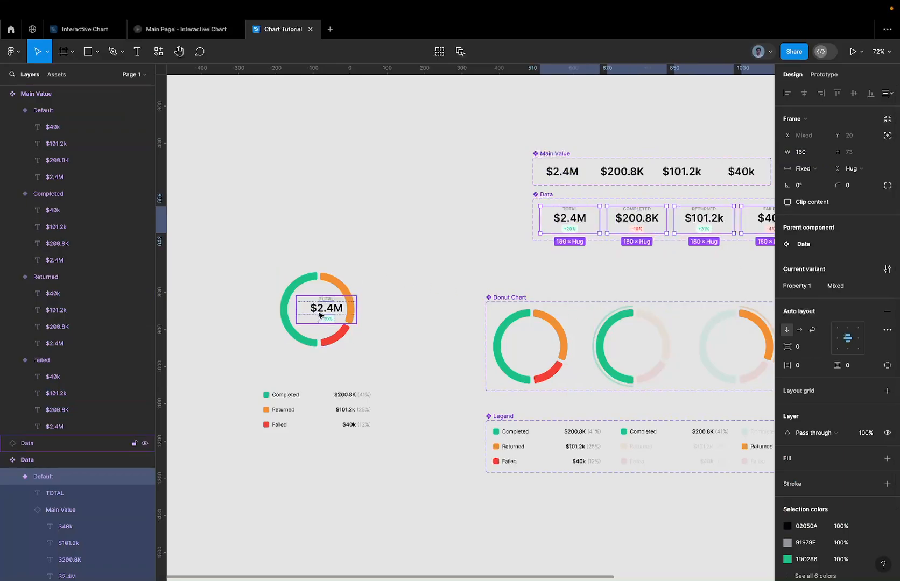
Recenter the widened Data instance within the donut chart instance horizontally and vertically
click(319, 315)
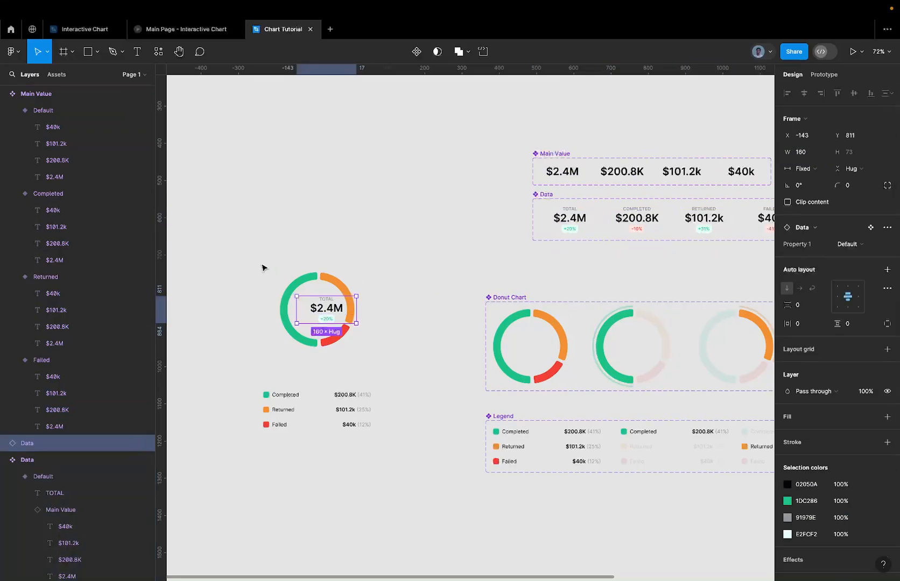
drag(262, 268, 404, 352)
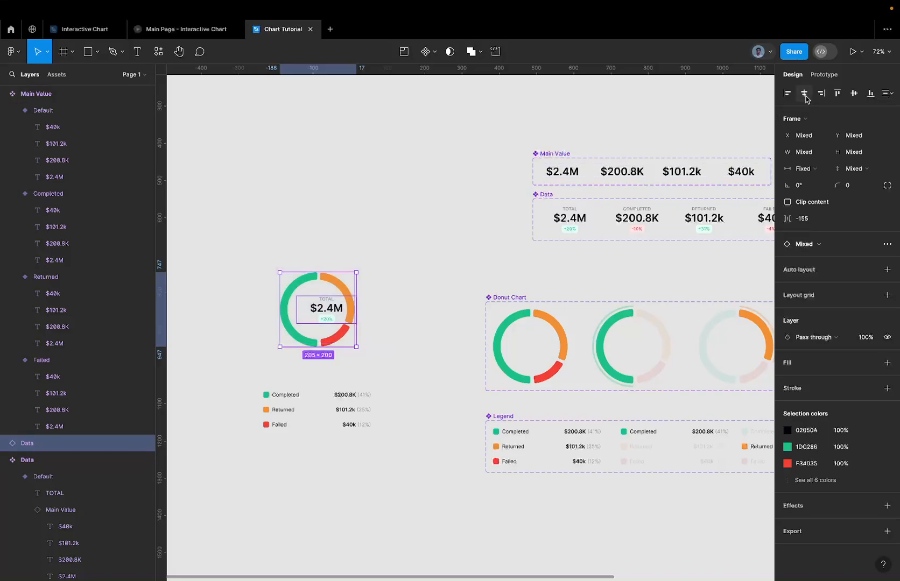
click(805, 96)
click(851, 94)
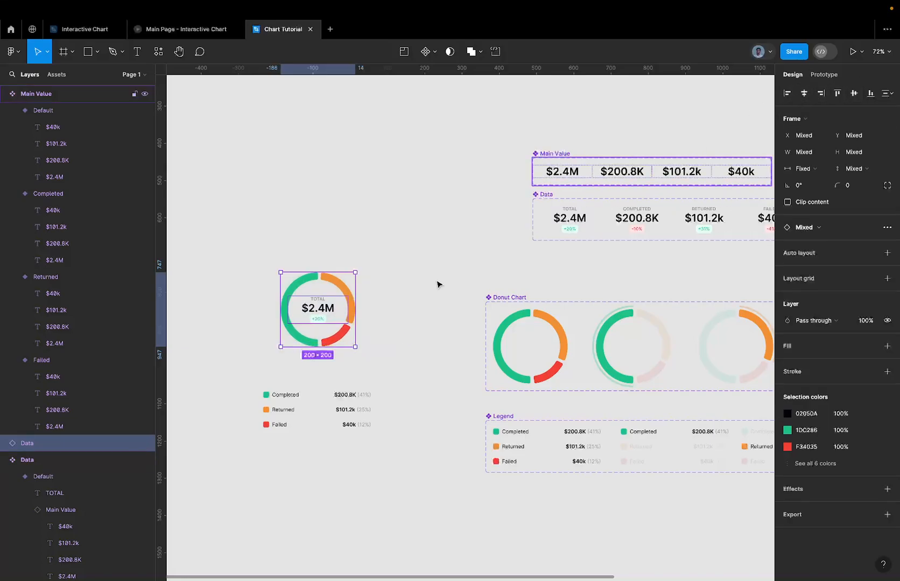
Wrap the Data and donut chart instances in a frame and rename it "Donut Chart"
scroll(294, 315, up, 5)
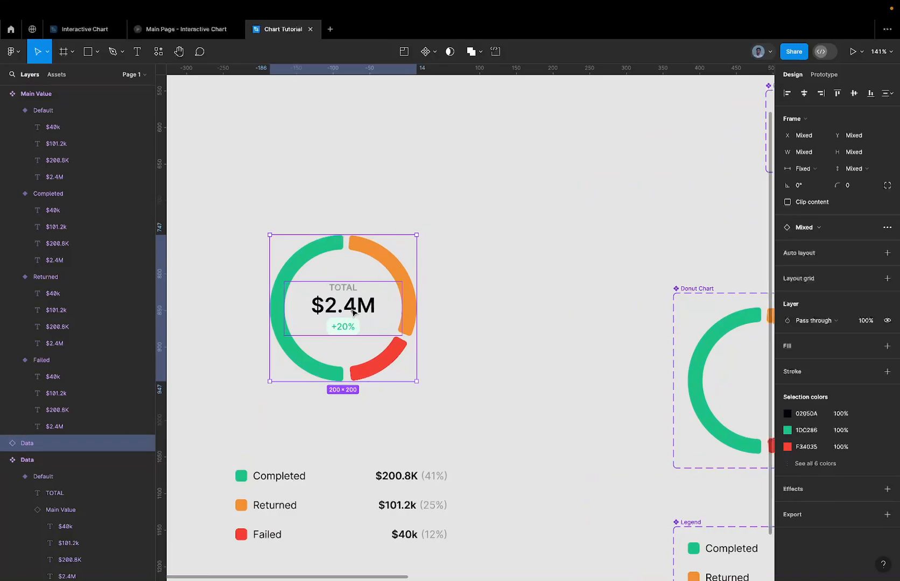
right_click(393, 276)
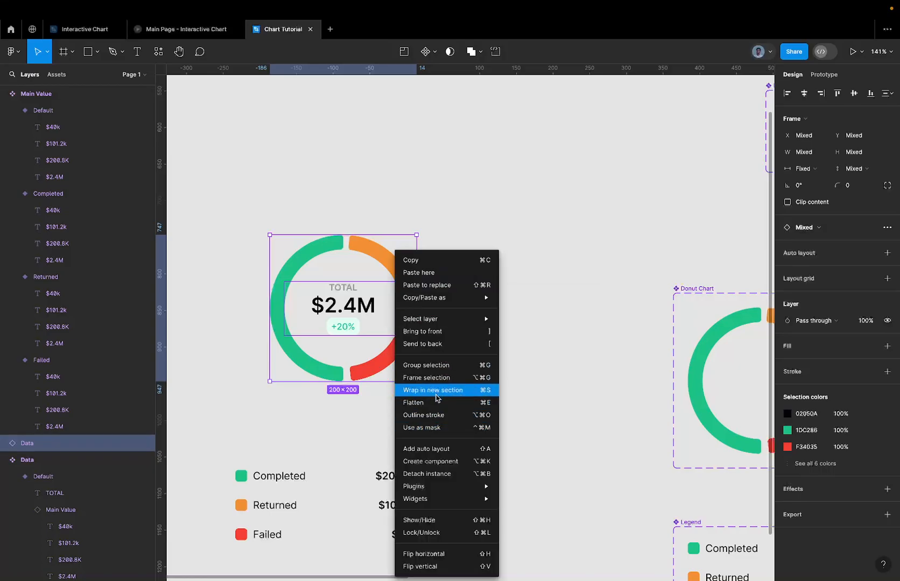
click(449, 378)
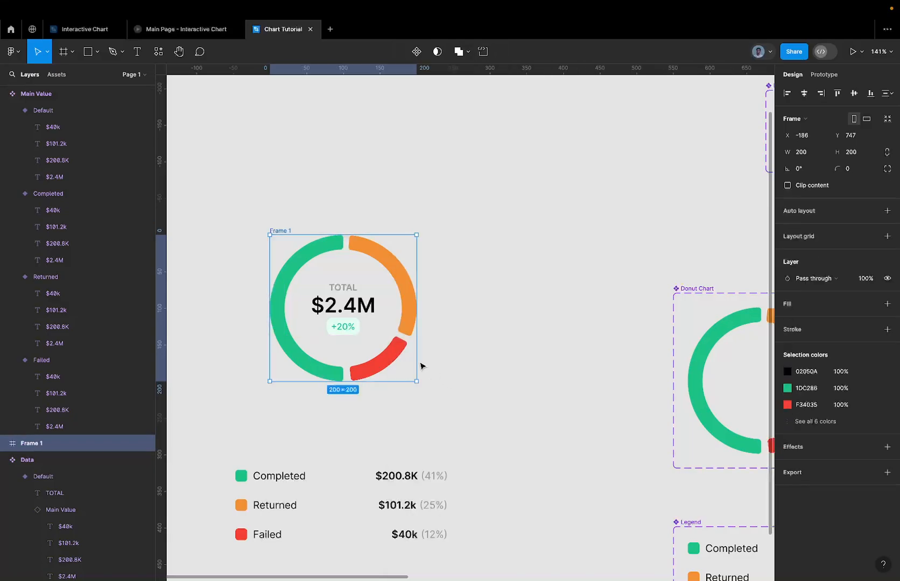
double_click(277, 230)
text(Pie)
key(Return)
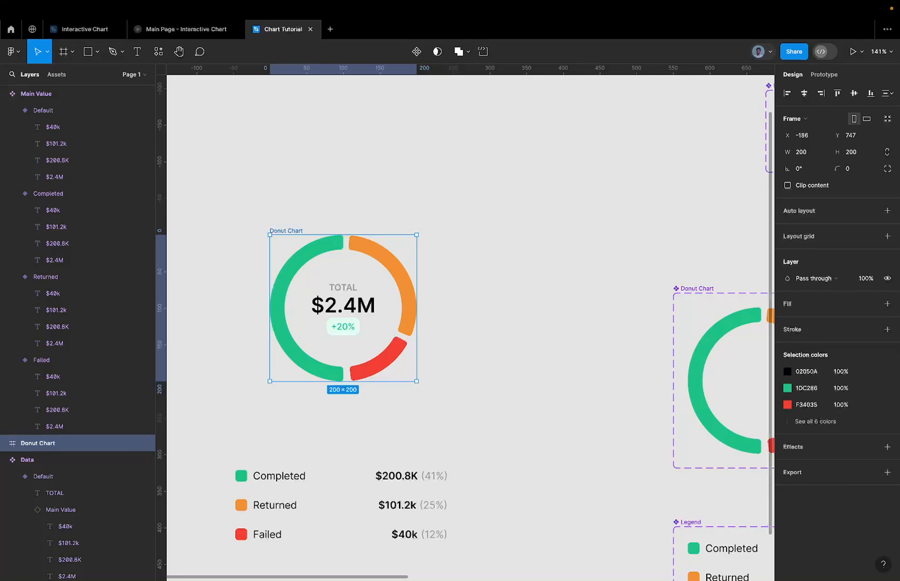
Place the Legend instance to the right of the Donut Chart frame and align their vertical centers
ctrl+scroll(284, 208, down, 5)
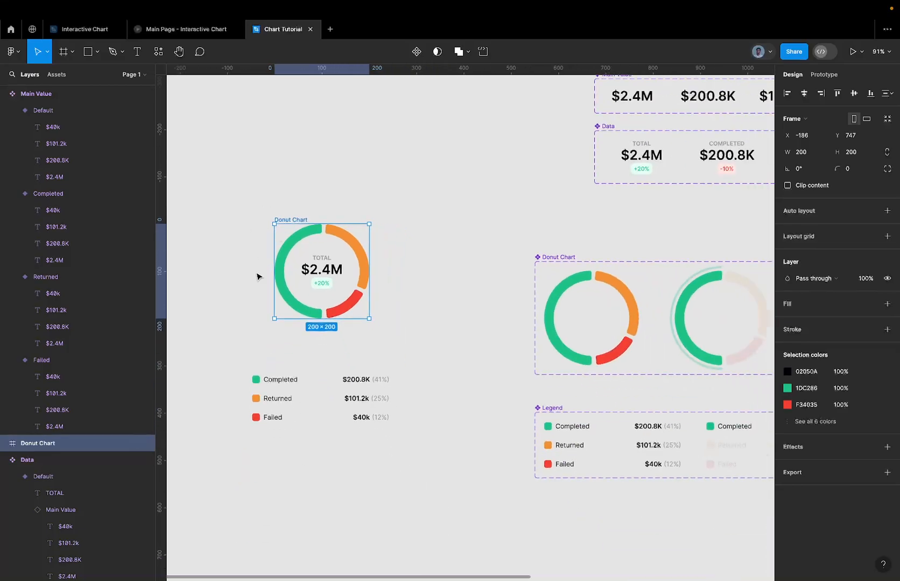
click(261, 393)
drag(261, 393, 400, 285)
drag(295, 222, 477, 349)
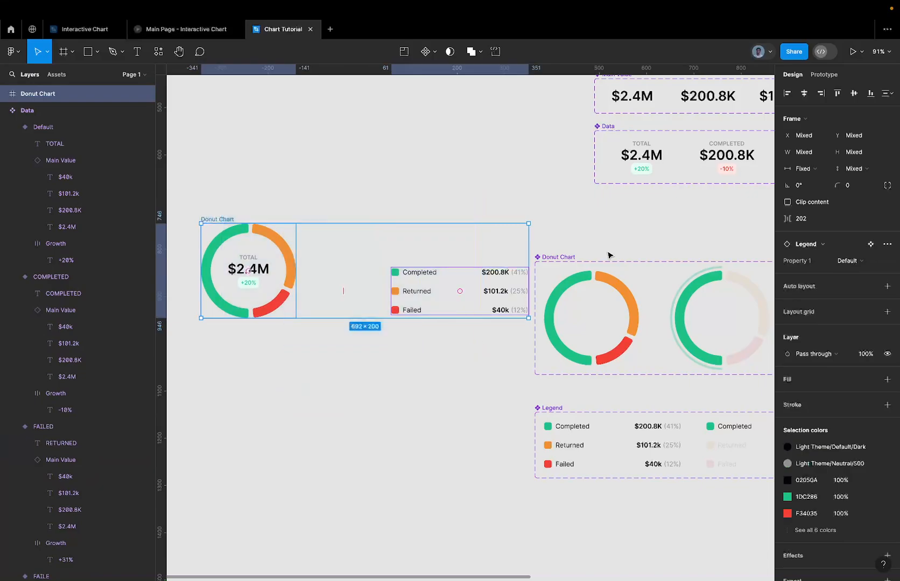
click(855, 94)
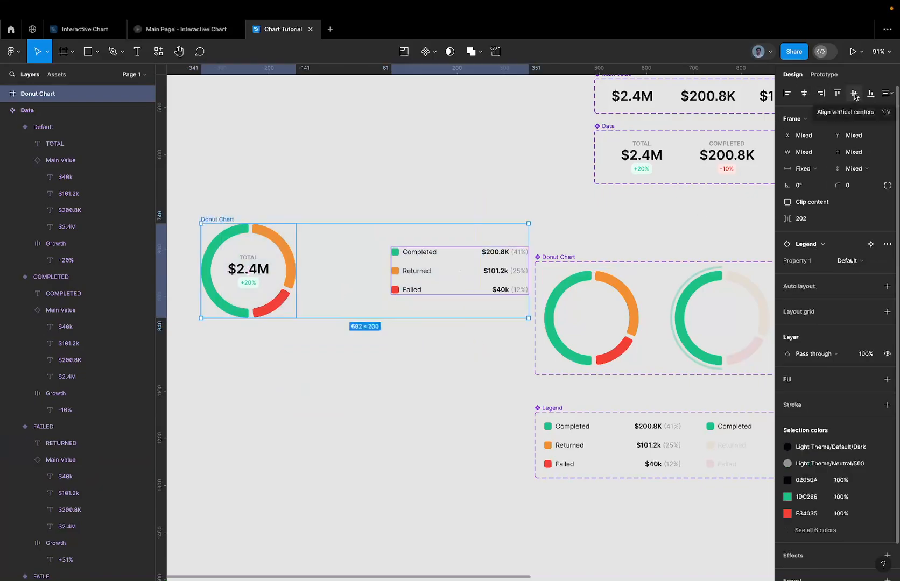
Set the horizontal spacing between the Donut Chart frame and the Legend instance to 40 and wrap both in an auto layout frame
click(393, 271)
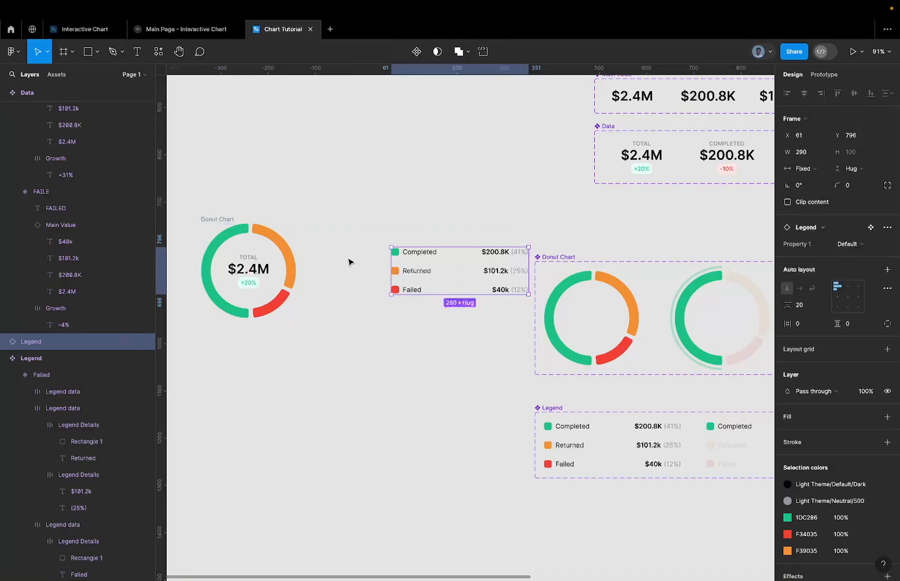
drag(210, 203, 456, 335)
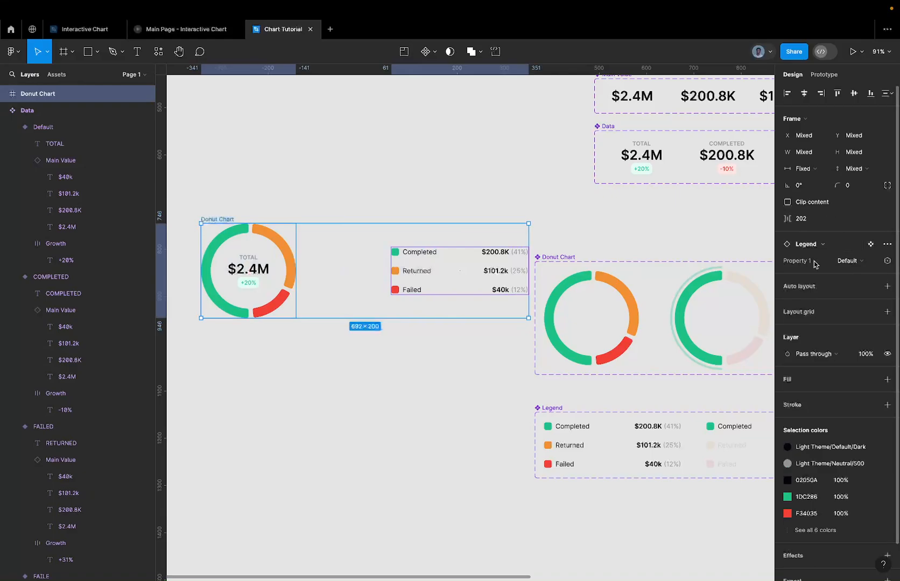
click(805, 220)
key(Return)
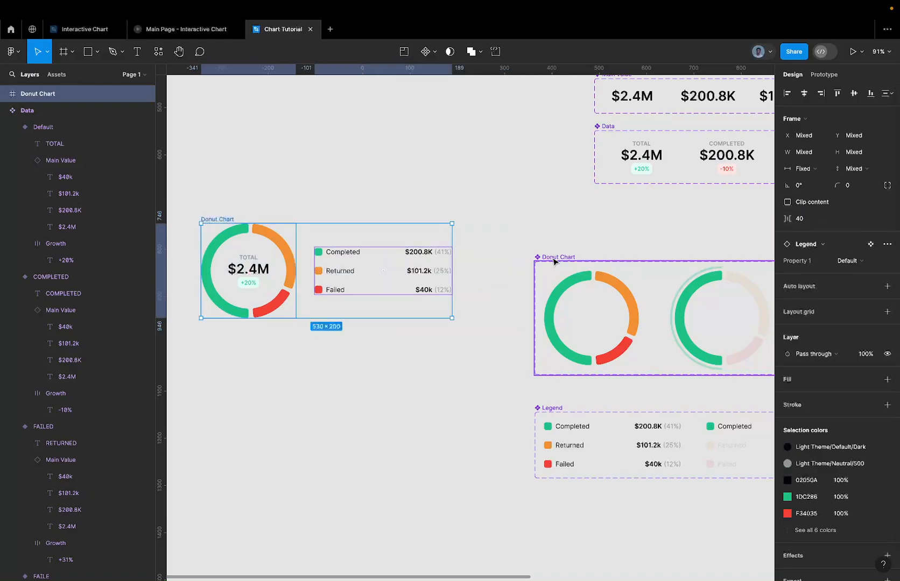
scroll(554, 259, left, 2)
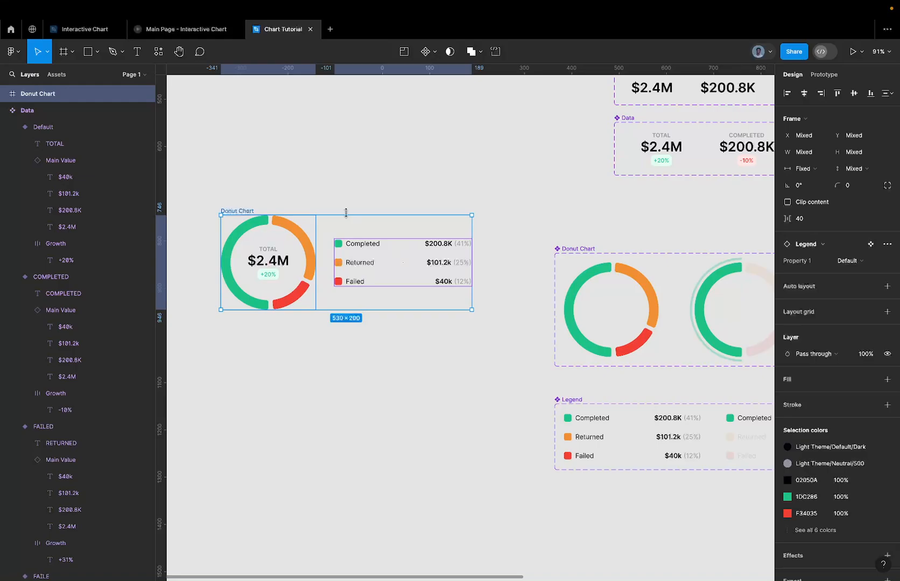
key(shift+a)
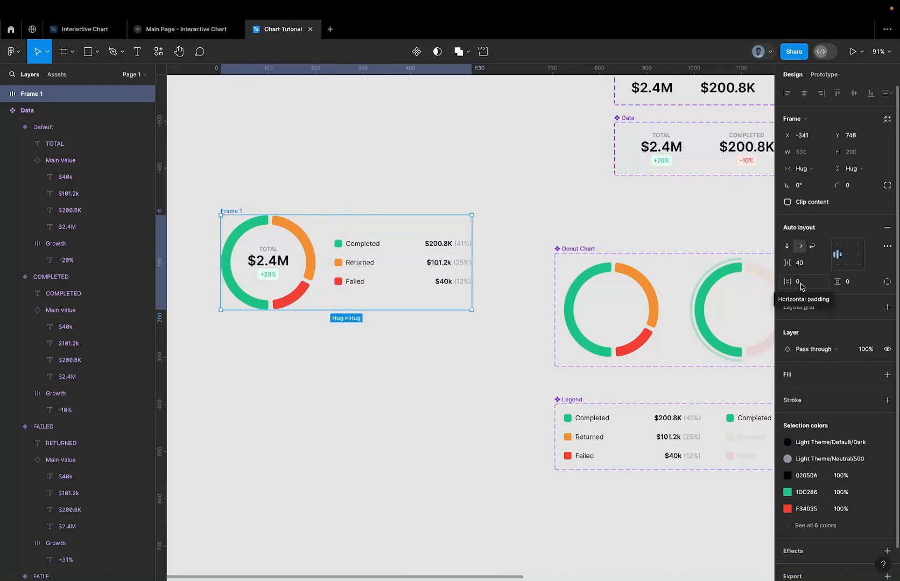
Set the horizontal and vertical padding of Frame 1 to 40 and give the frame a white FFFFFF fill
click(800, 284)
text(40)
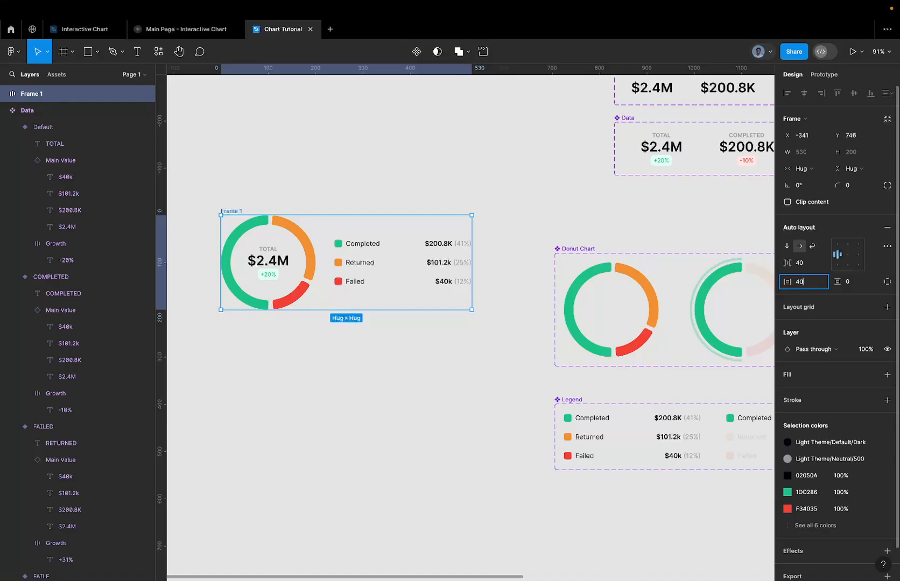
click(856, 281)
key(Return)
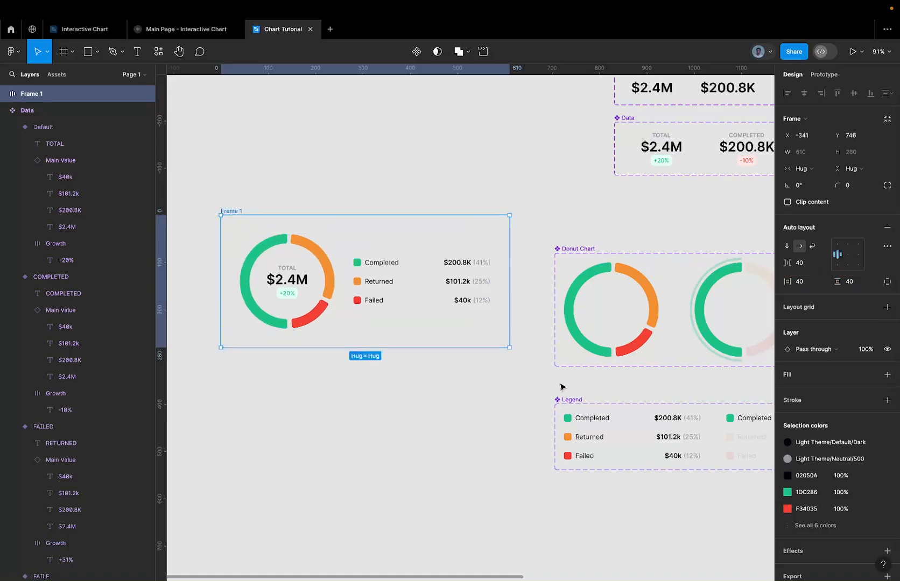
click(887, 375)
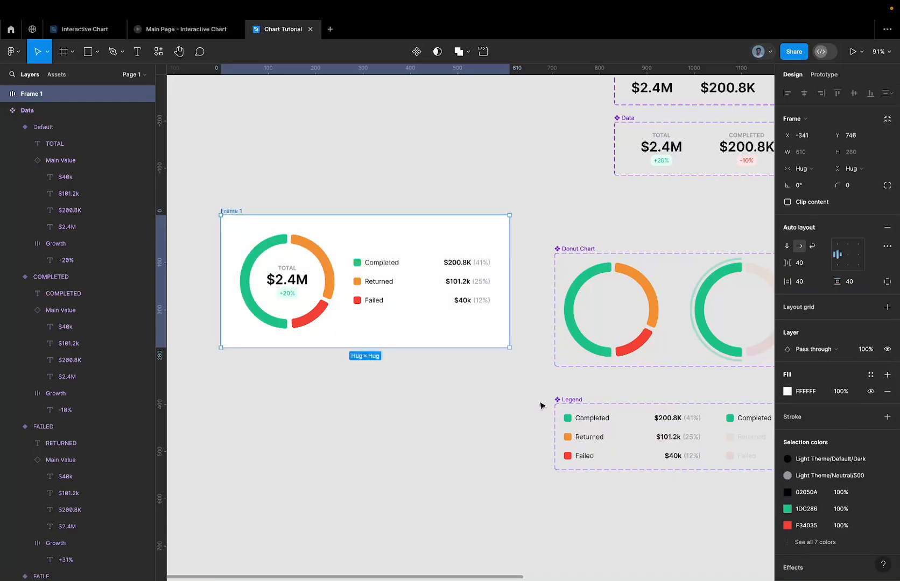
click(522, 184)
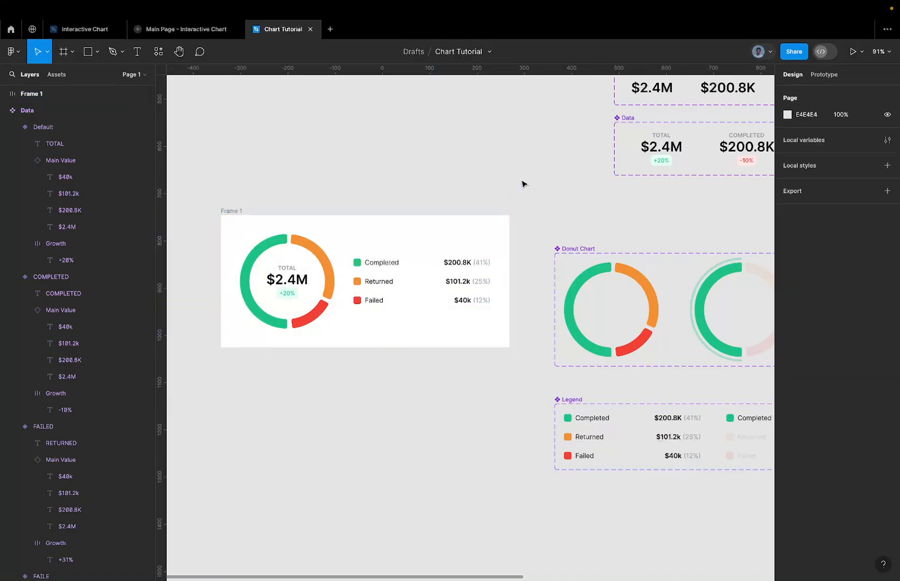
Move Frame 1 to the empty canvas area below and to the left of the Legend component set
scroll(522, 184, down, 5)
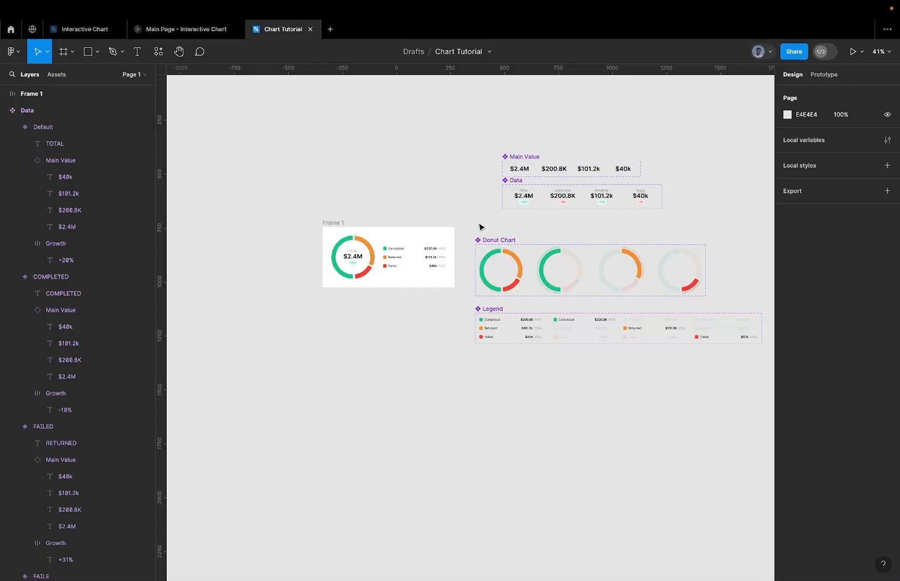
drag(349, 222, 323, 386)
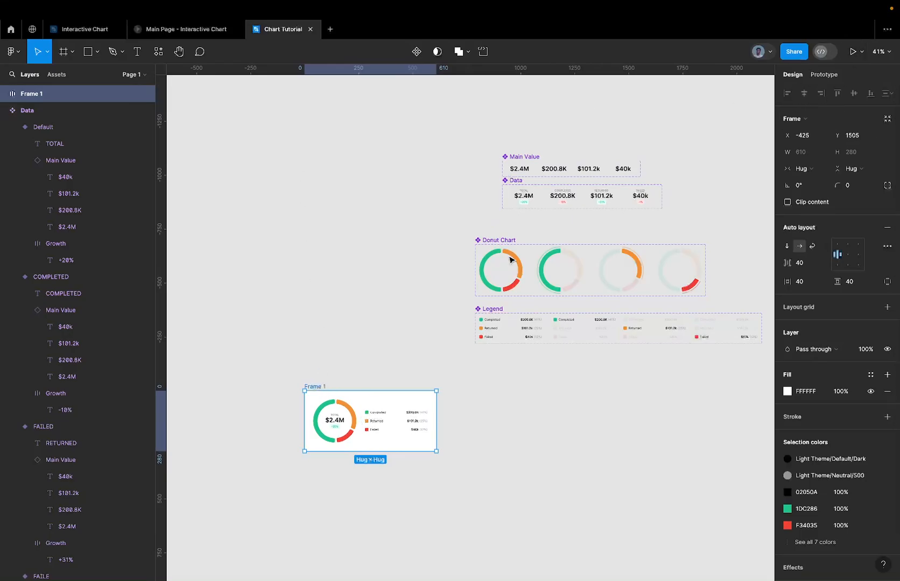
scroll(307, 394, up, 4)
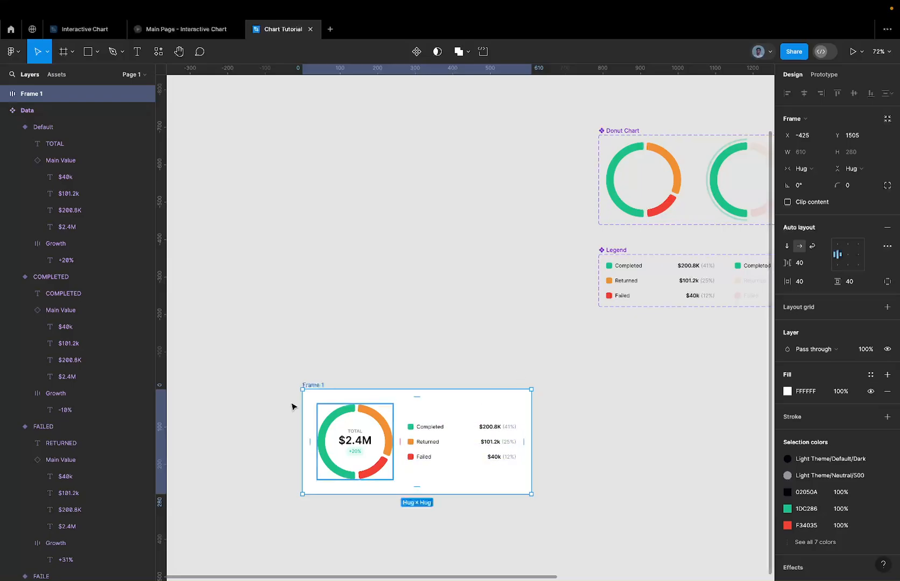
scroll(315, 382, down, 3)
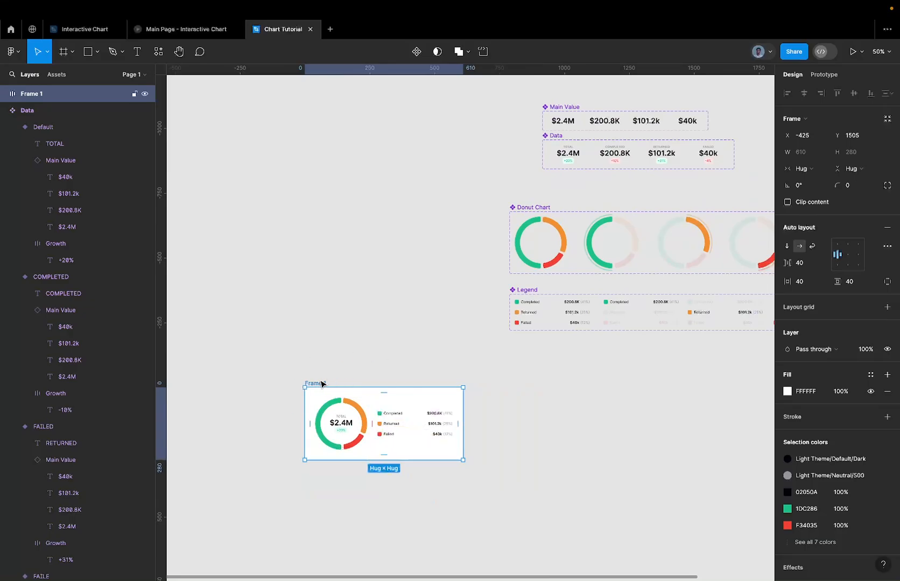
Convert Frame 1 into a component and add a second variant to it
click(417, 52)
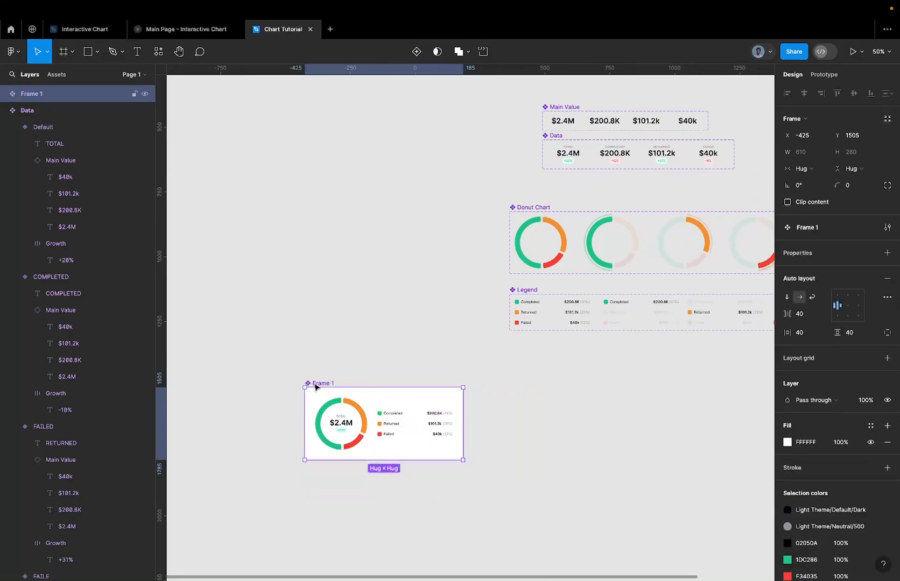
click(417, 51)
scroll(405, 237, down, 2)
scroll(406, 237, left, 1)
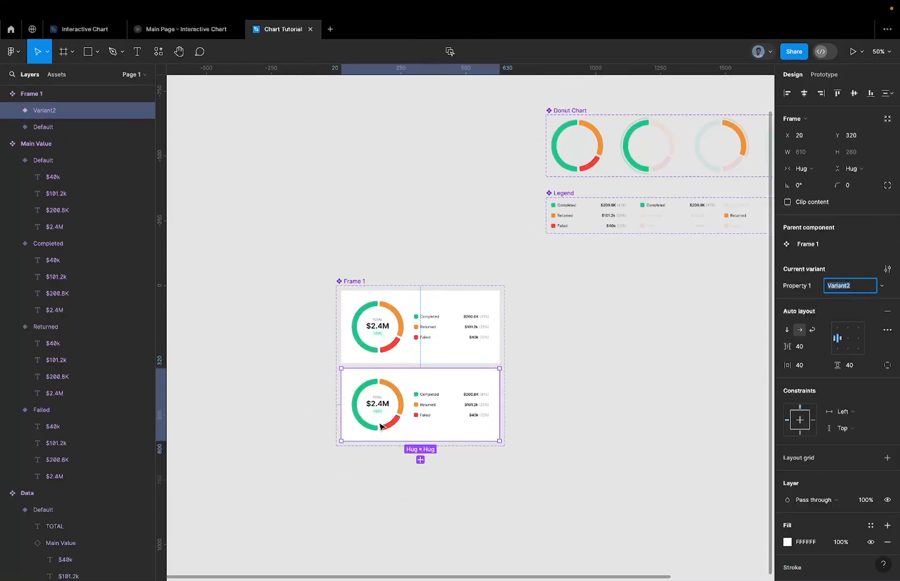
scroll(380, 426, down, 2)
scroll(425, 339, up, 3)
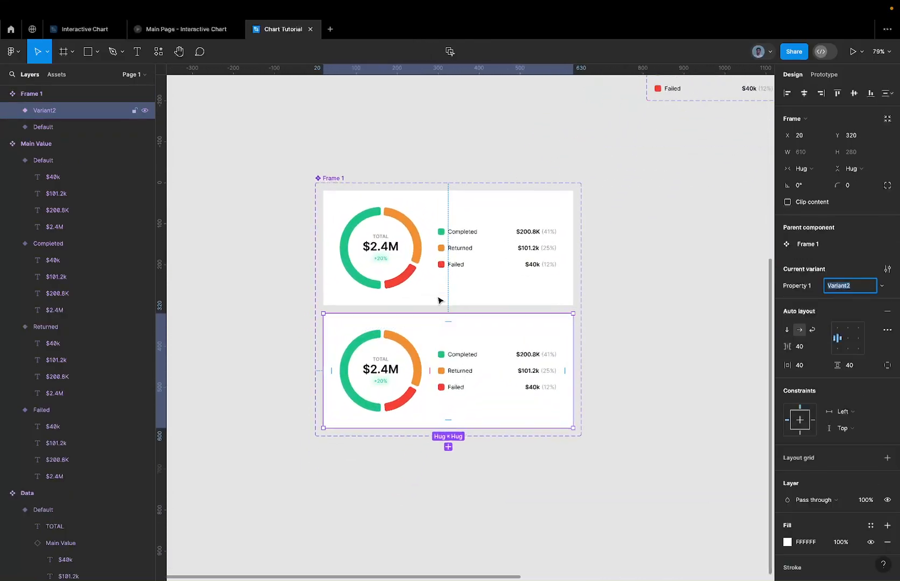
Add auto layout to the whole Frame 1 component set
click(340, 177)
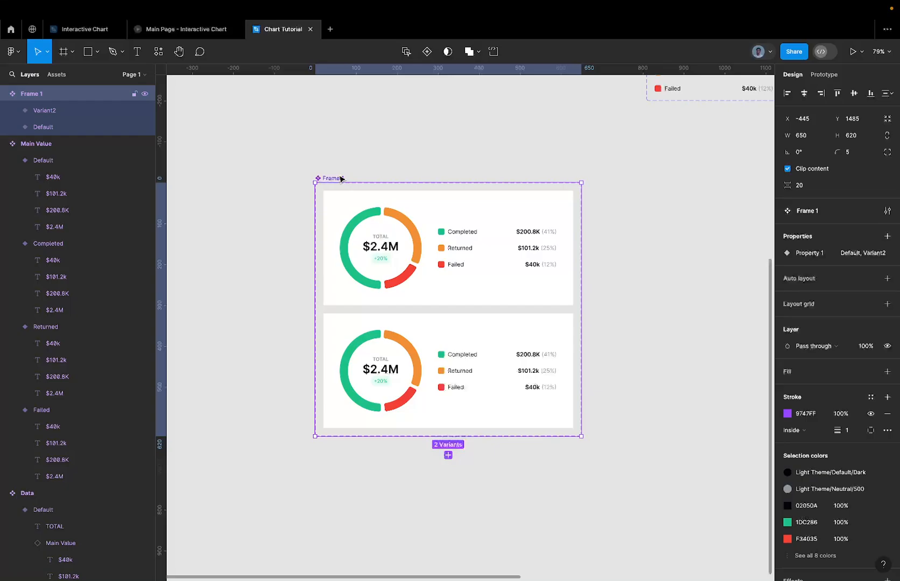
scroll(340, 178, up, 5)
scroll(340, 178, right, 3)
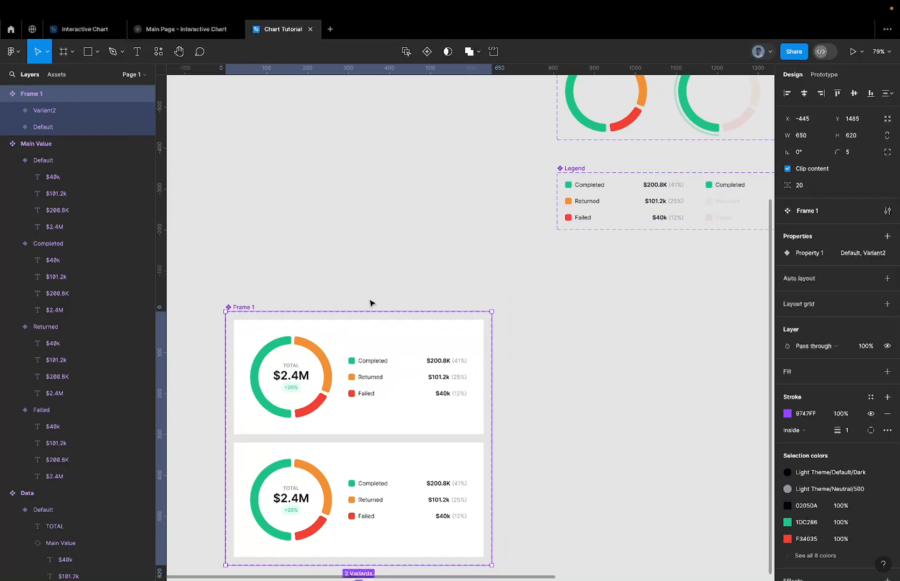
click(887, 278)
scroll(381, 395, down, 3)
scroll(382, 395, left, 3)
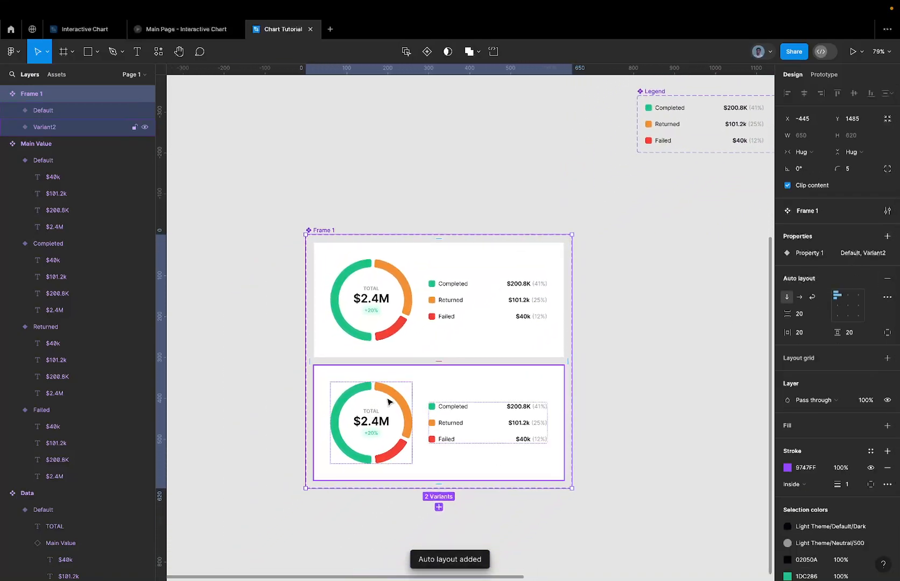
Rename the second variant of the Frame 1 component set to "Completed"
click(388, 401)
click(846, 284)
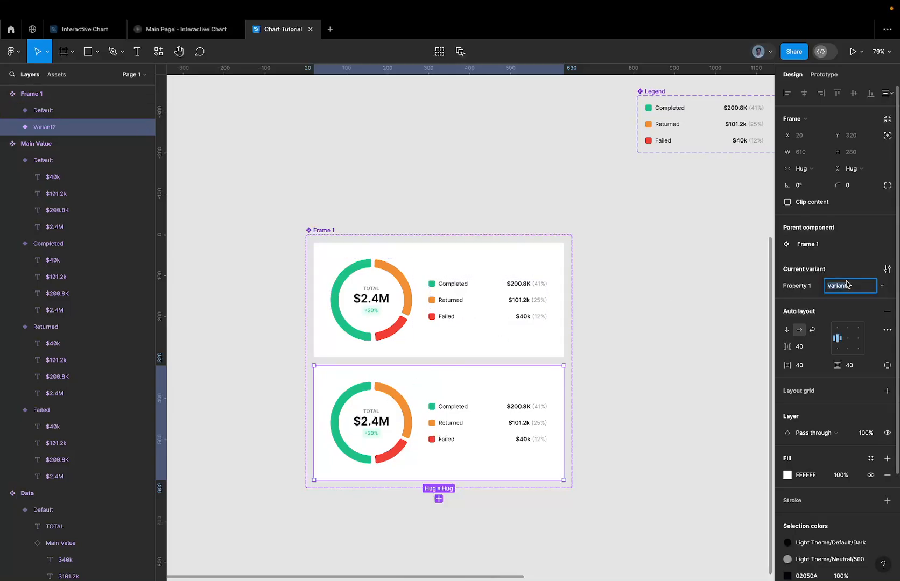
text(Completed)
key(Return)
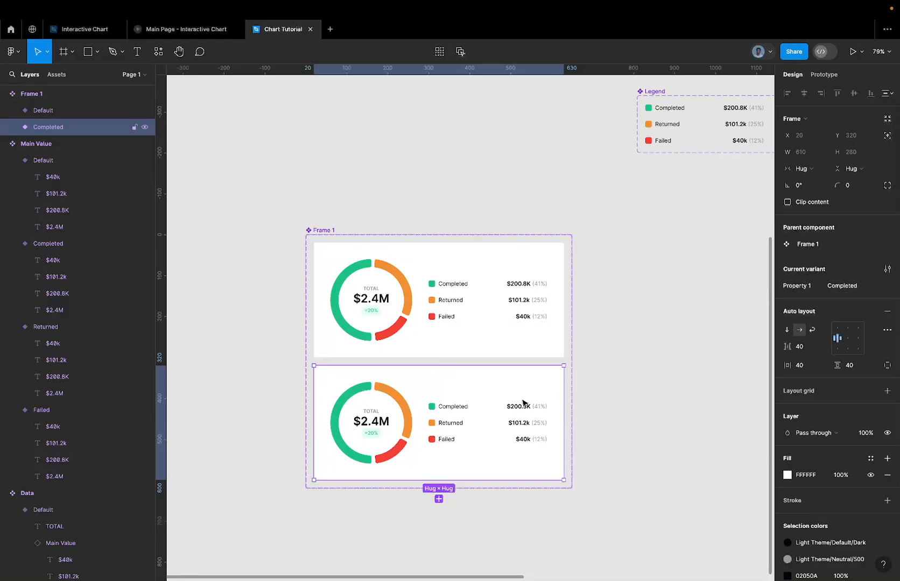
Set the State of the nested Donut Chart instance in the Completed variant to Completed
ctrl+click(385, 397)
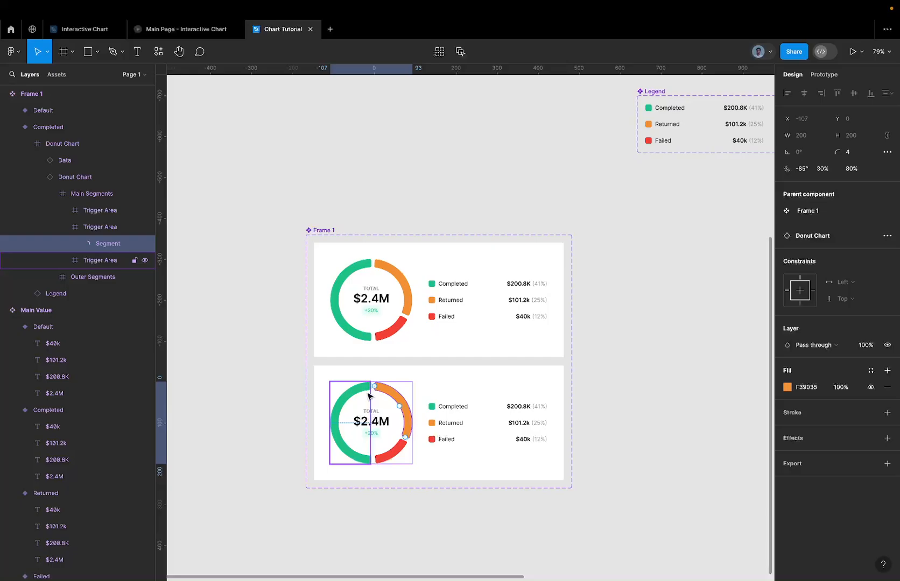
click(430, 409)
click(399, 414)
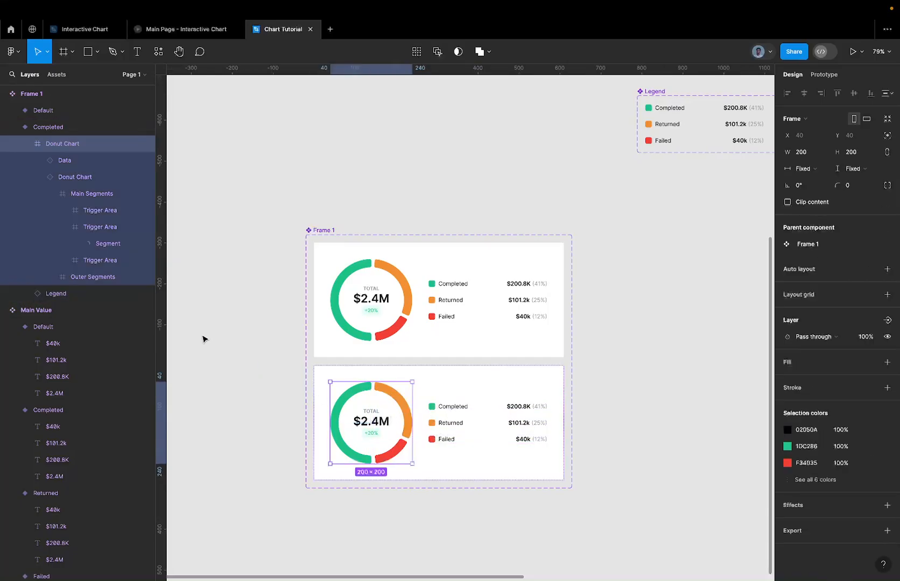
click(84, 177)
click(843, 270)
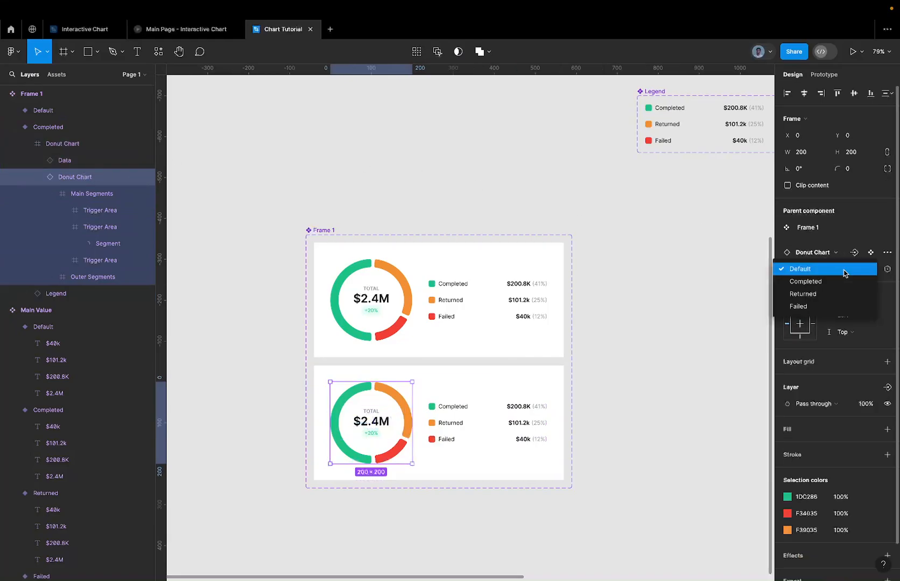
click(835, 282)
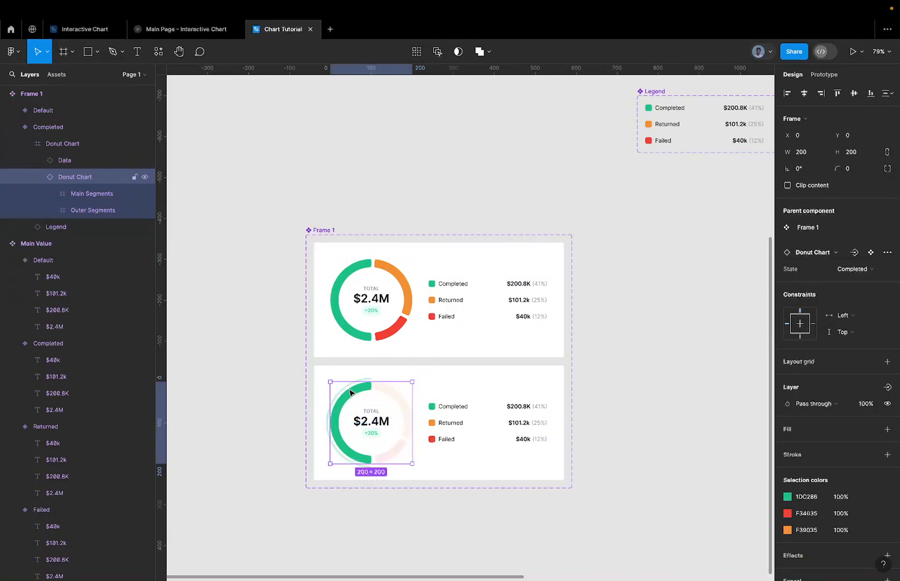
In the Completed variant, switch the Data instance to COMPLETED and the Legend instance to Completed
click(93, 160)
click(846, 285)
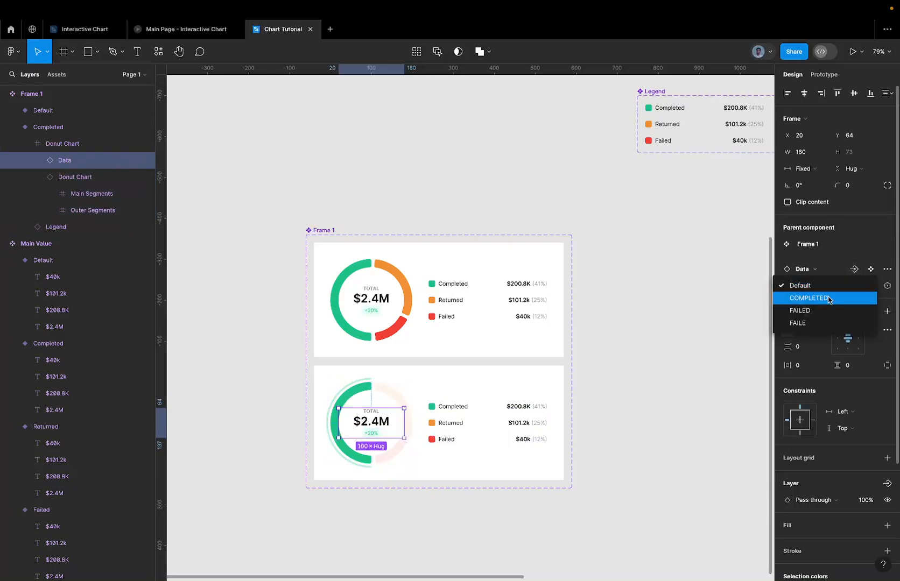
click(829, 298)
scroll(390, 430, up, 5)
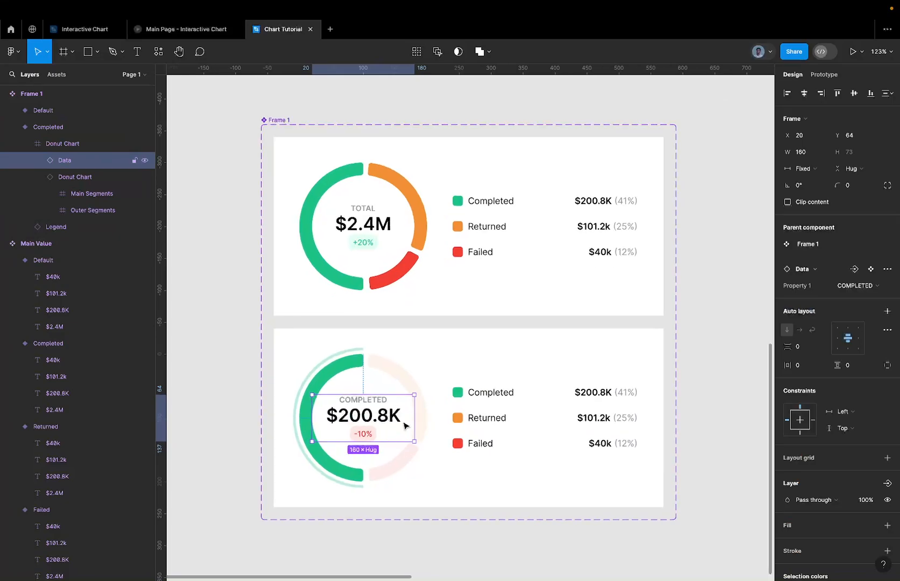
click(481, 397)
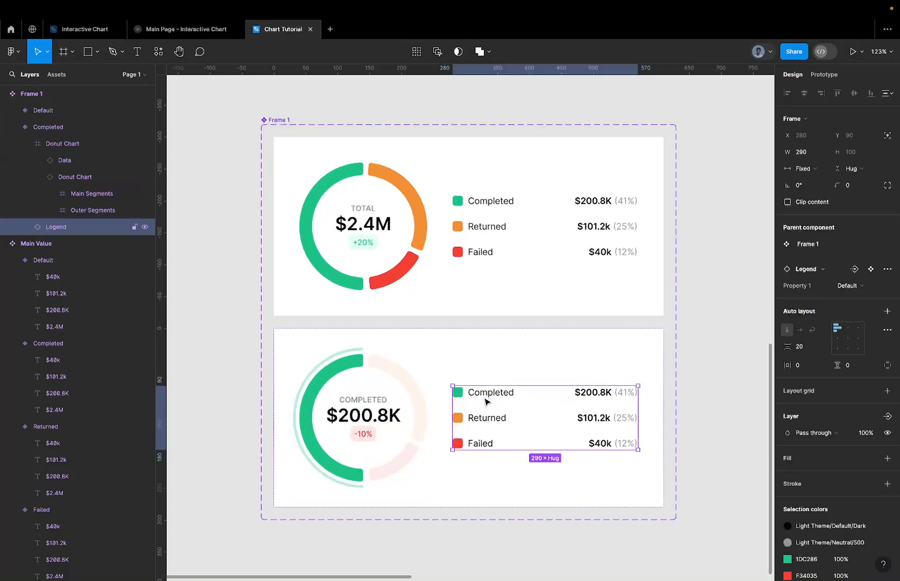
click(839, 289)
click(829, 299)
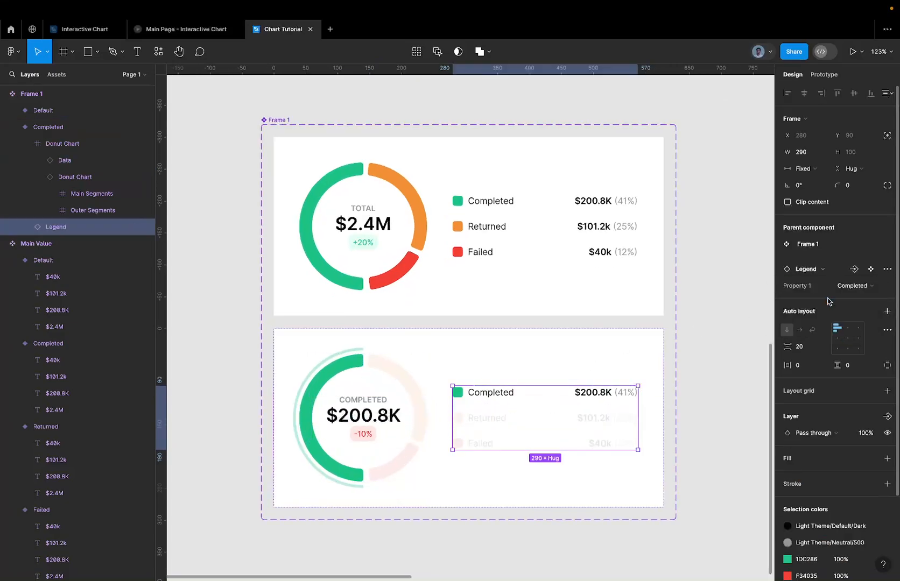
Duplicate the Completed variant within the Frame 1 component set and name the copy "Returned"
click(497, 343)
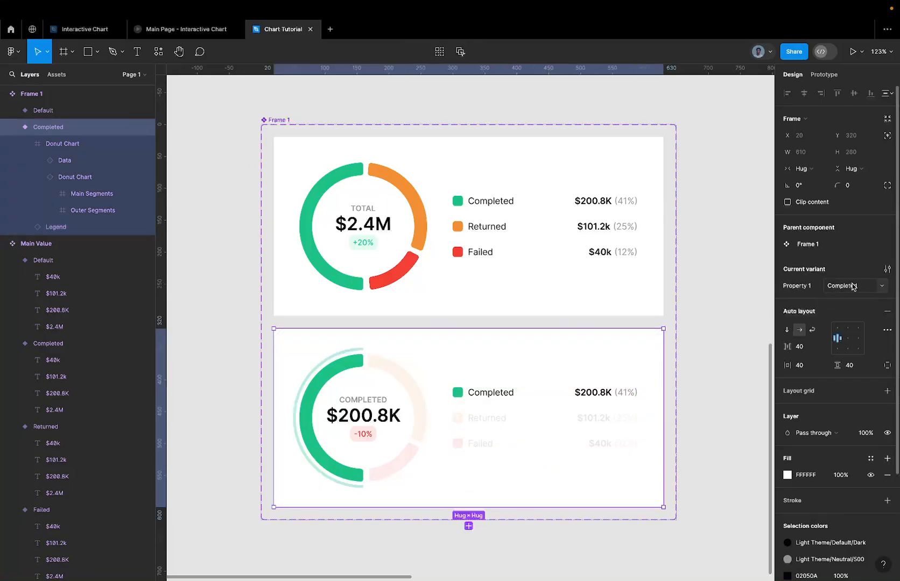
click(878, 289)
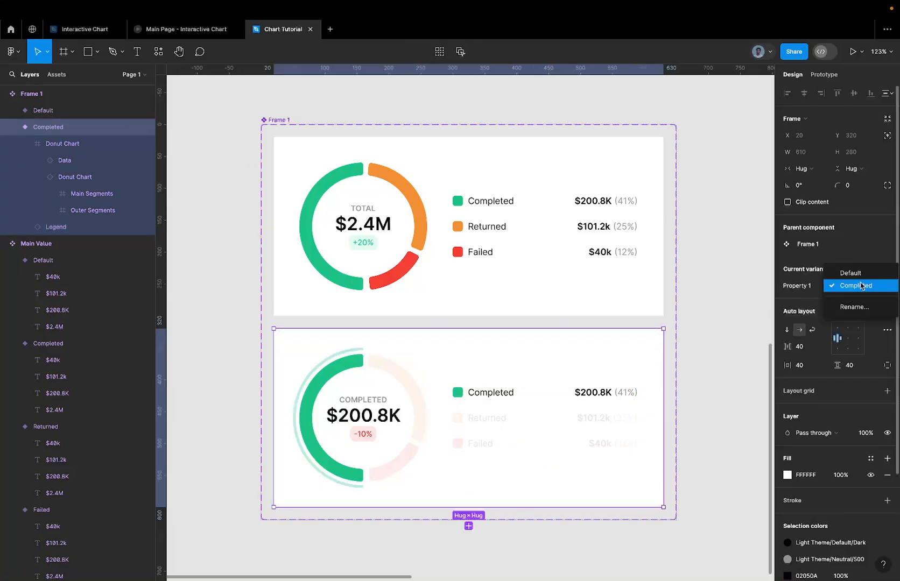
click(860, 286)
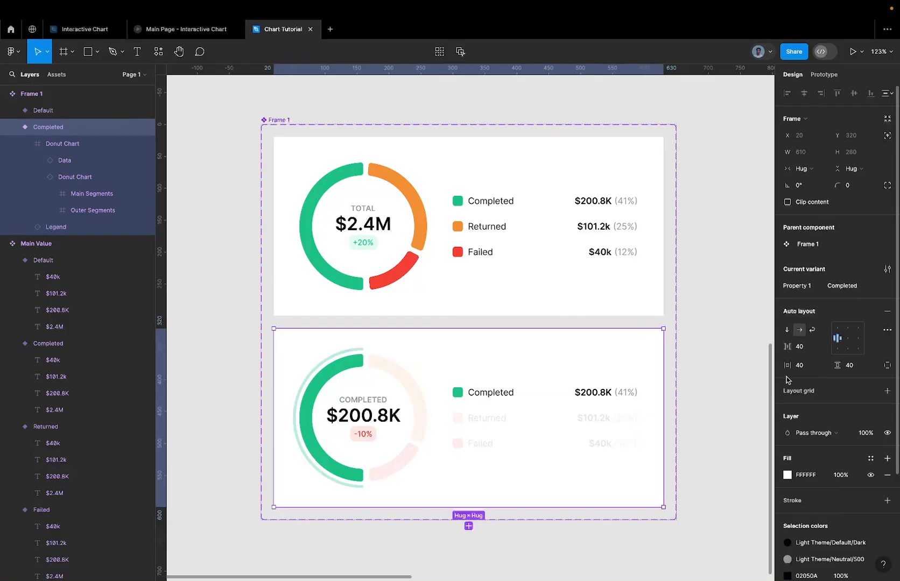
scroll(490, 494, down, 5)
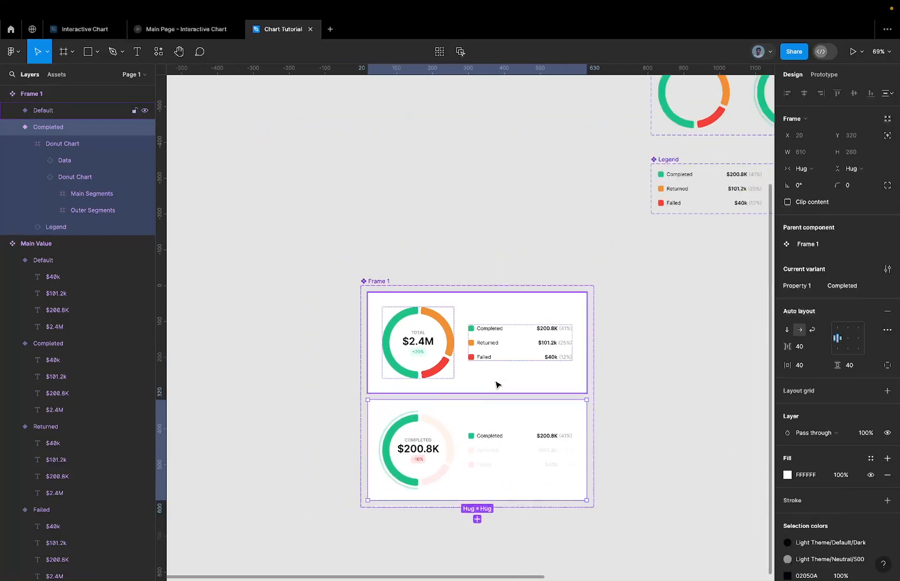
key(ctrl+d)
scroll(491, 387, down, 3)
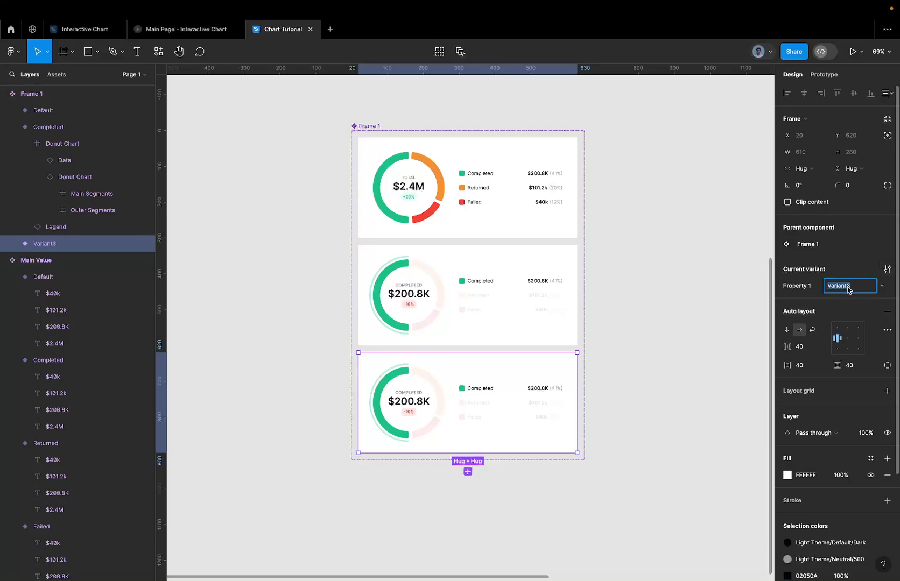
text(Returned)
key(Return)
scroll(383, 398, up, 5)
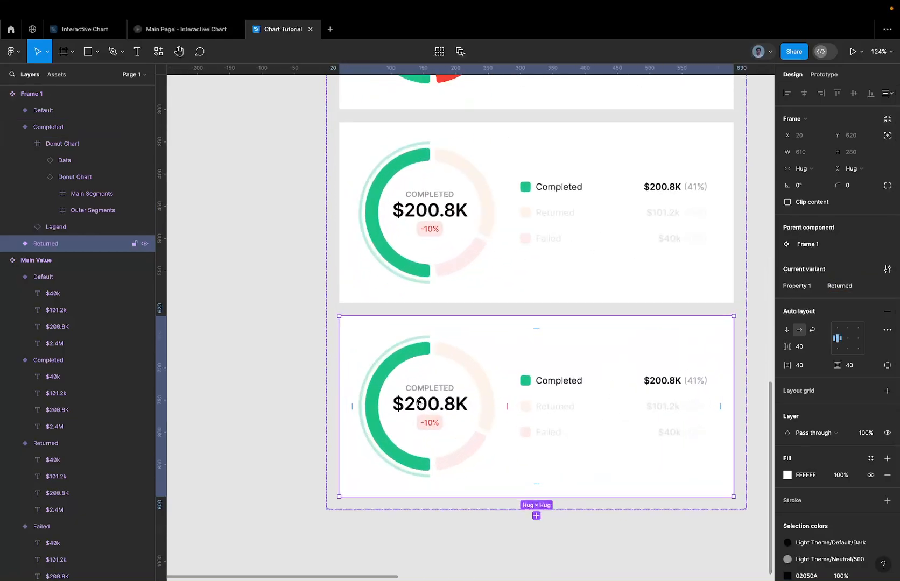
In the Returned variant, switch the nested Data instance to its FAILED option
super+click(406, 400)
click(411, 366)
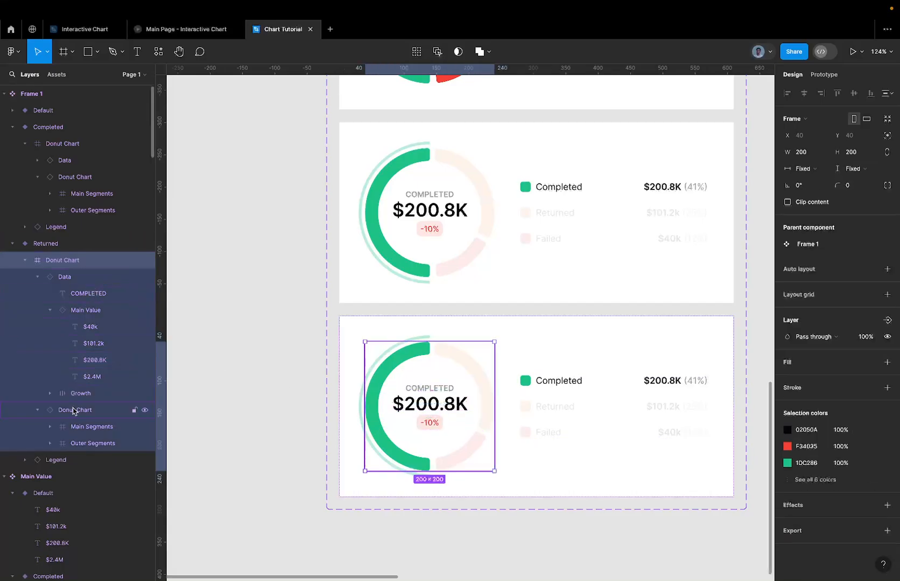
click(76, 410)
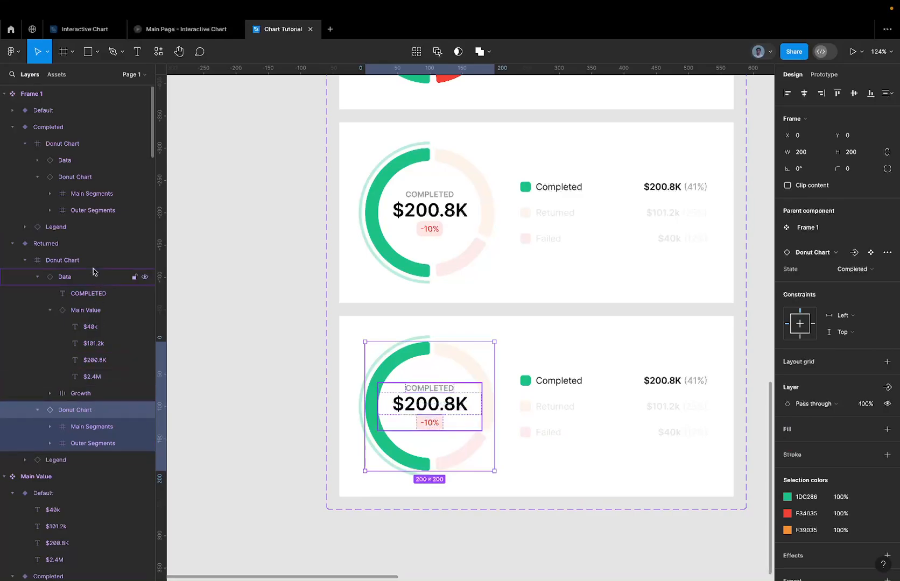
click(63, 260)
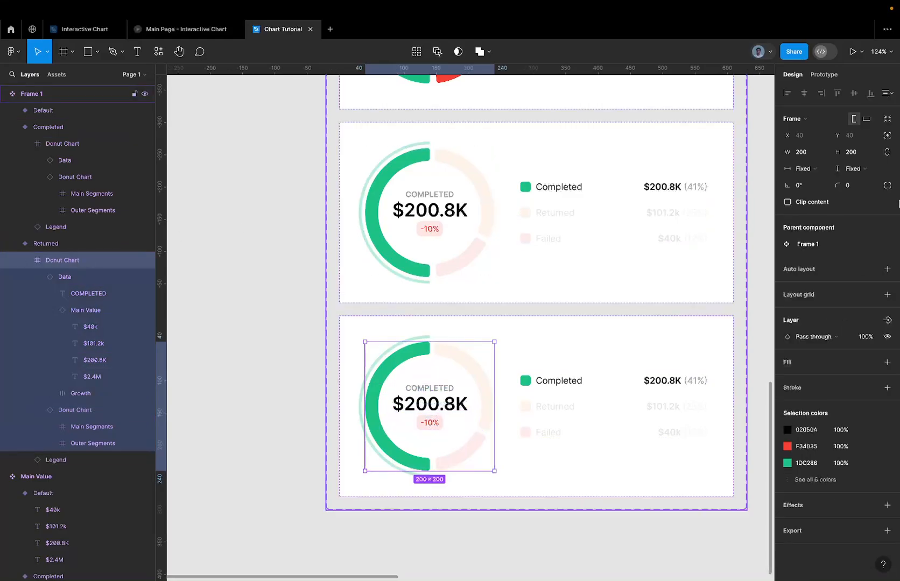
click(92, 245)
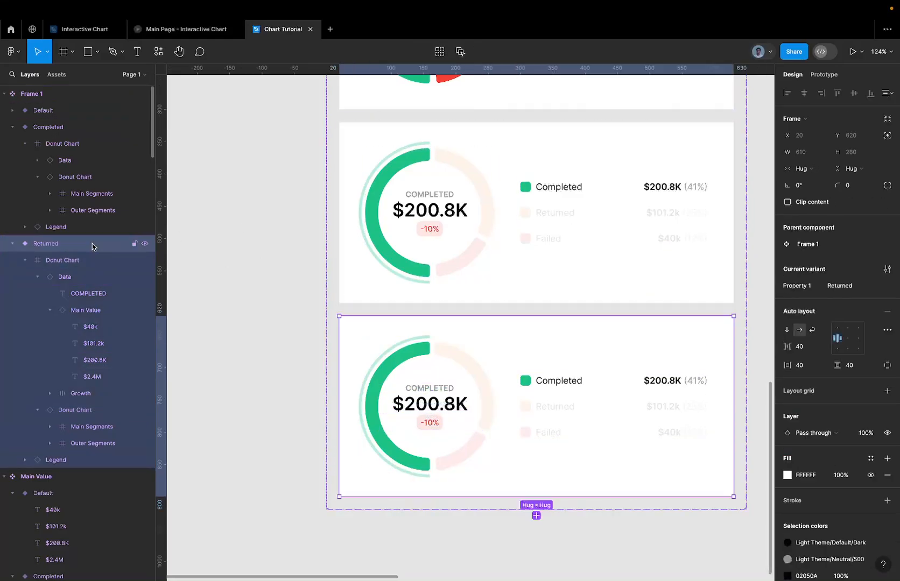
click(850, 286)
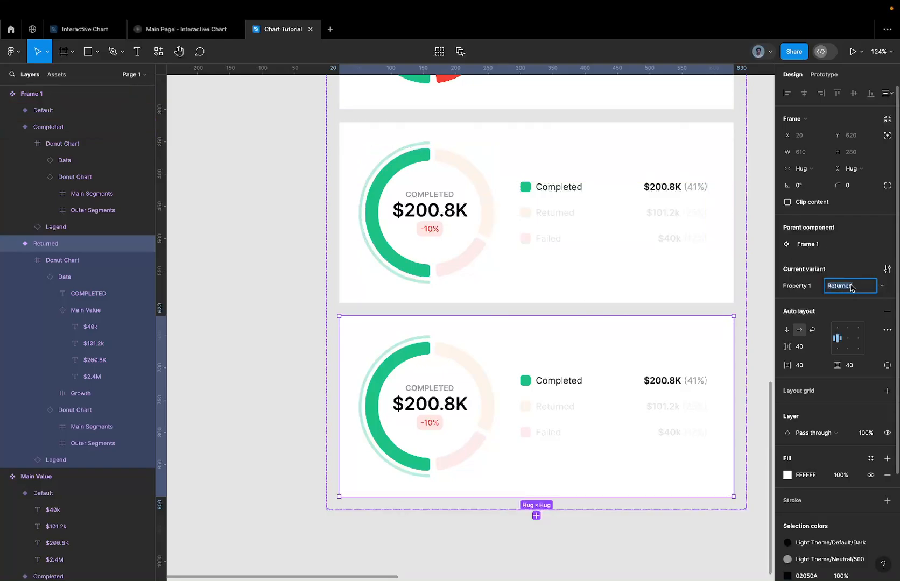
click(85, 144)
click(80, 127)
click(473, 385)
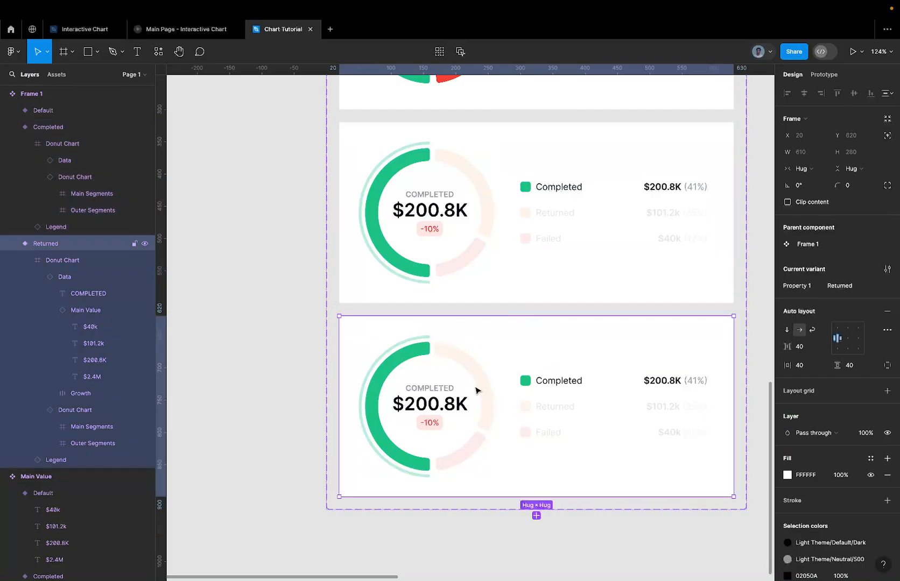
double_click(476, 393)
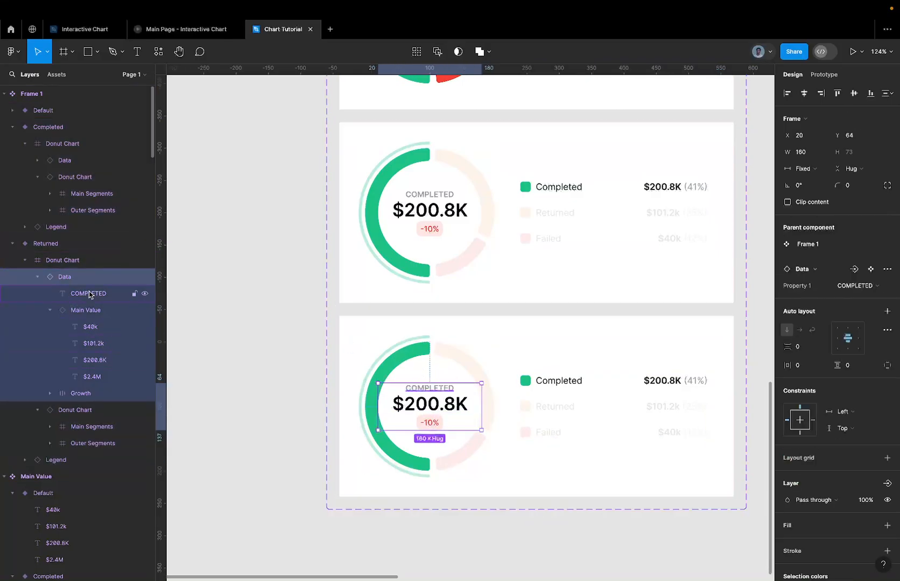
click(864, 286)
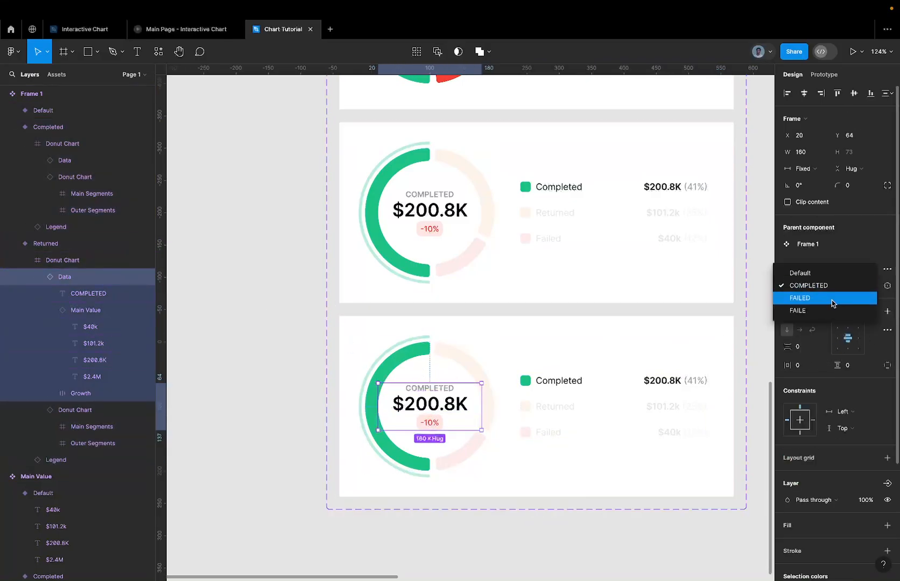
click(831, 299)
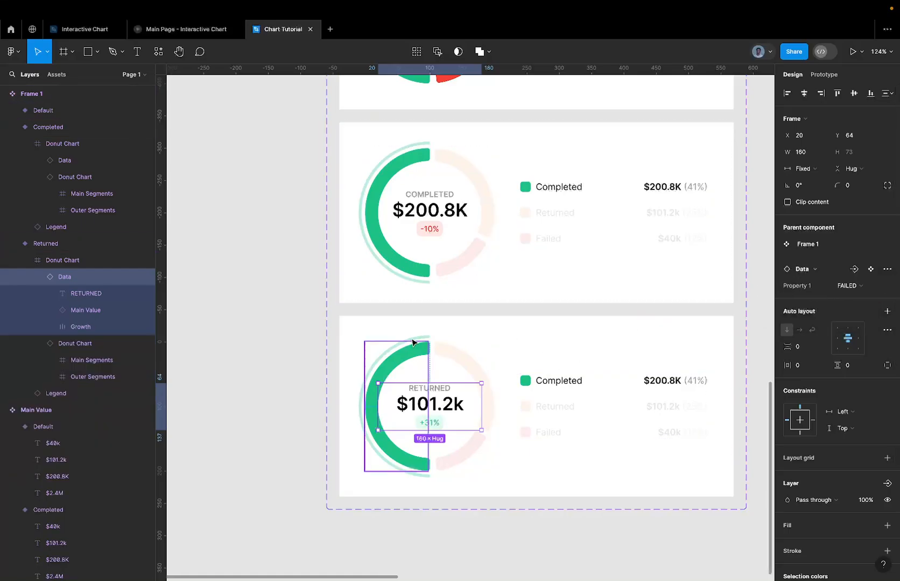
In the Returned variant, set the nested Donut Chart's State to Returned and switch the Legend instance to Returned
scroll(411, 341, down, 2)
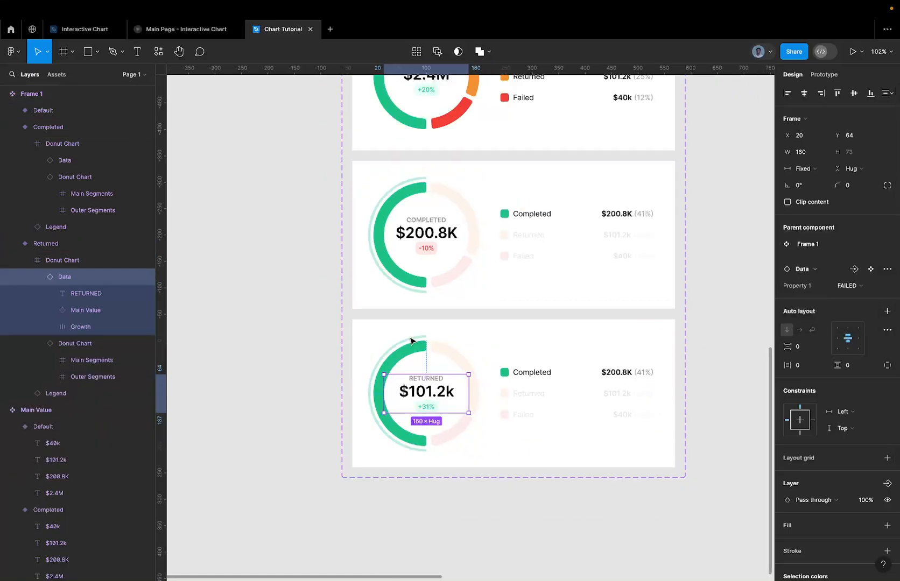
click(81, 344)
click(853, 270)
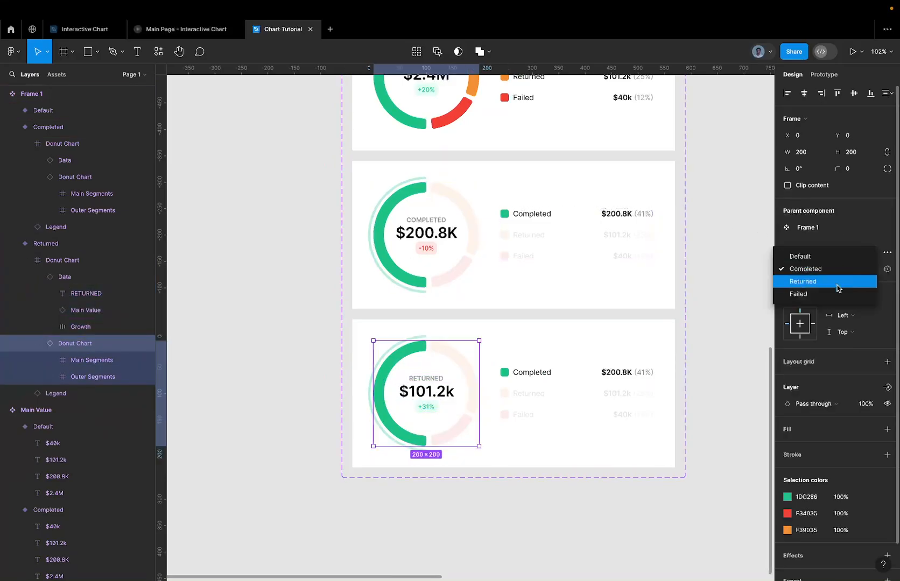
click(824, 285)
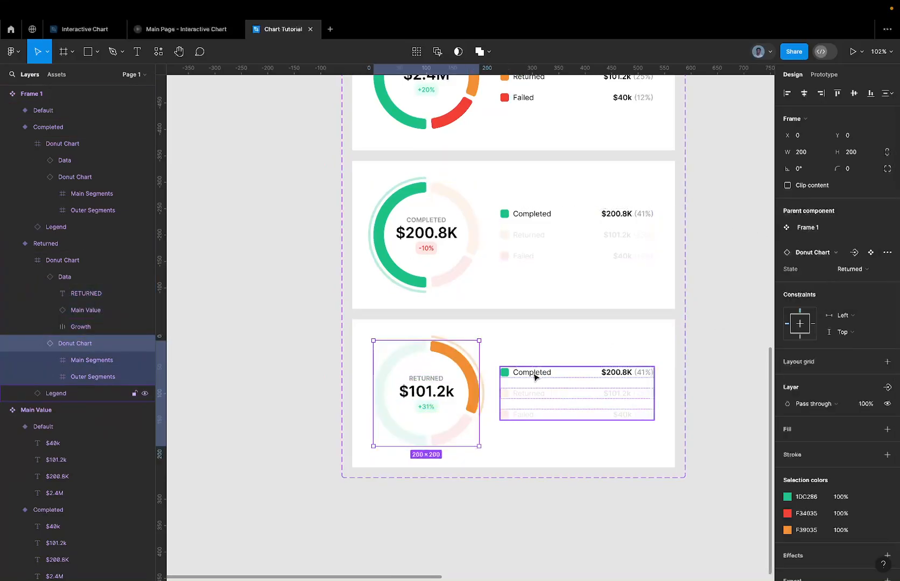
click(62, 392)
click(840, 286)
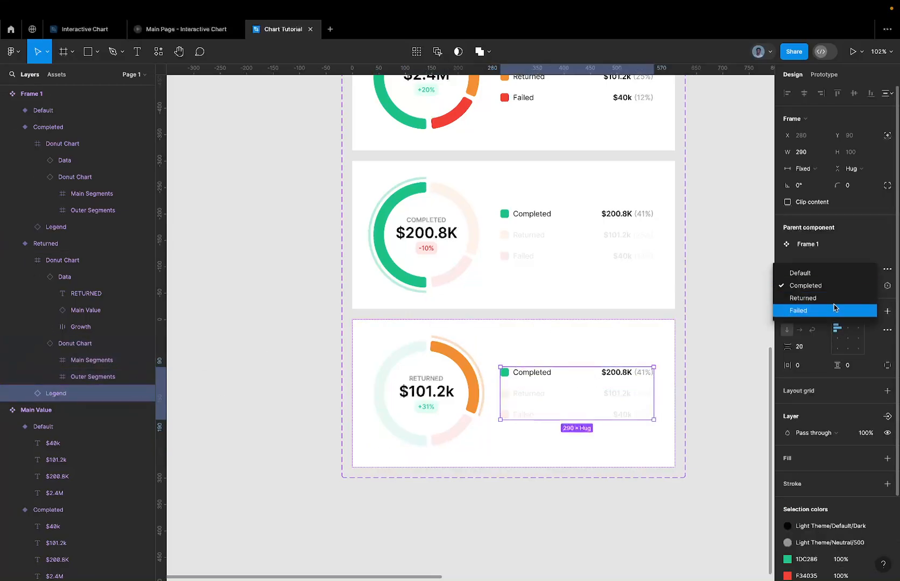
click(835, 297)
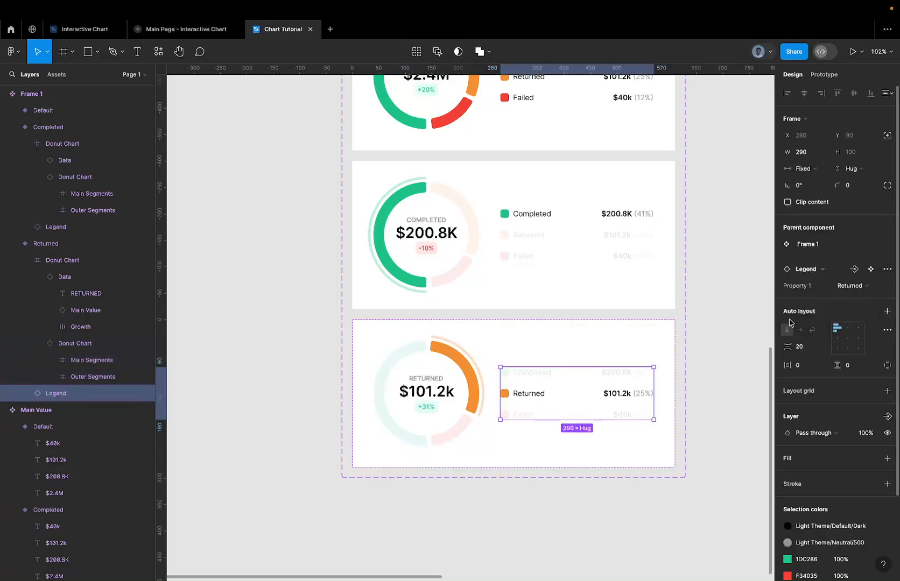
Add a fourth variant copied from Returned to the Frame 1 component set and name it "Failed"
click(598, 325)
click(514, 486)
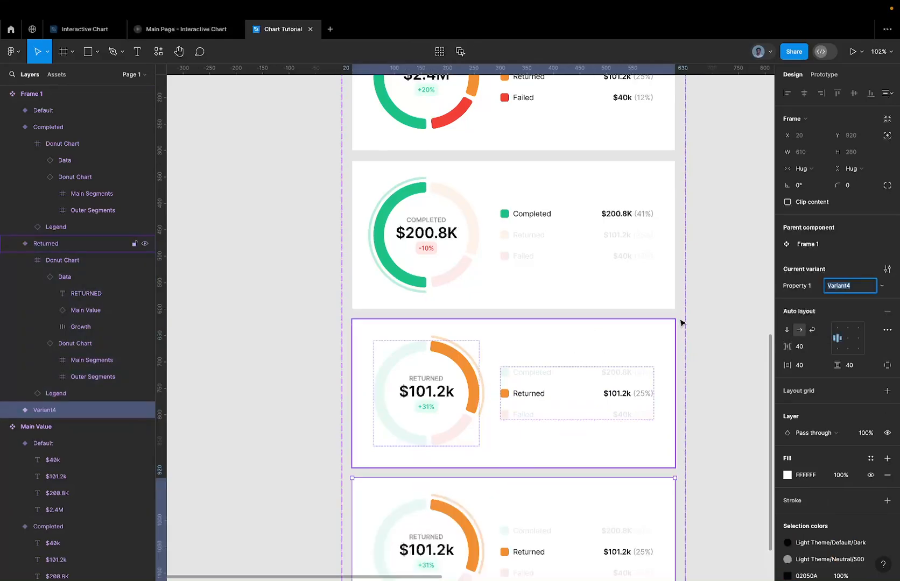
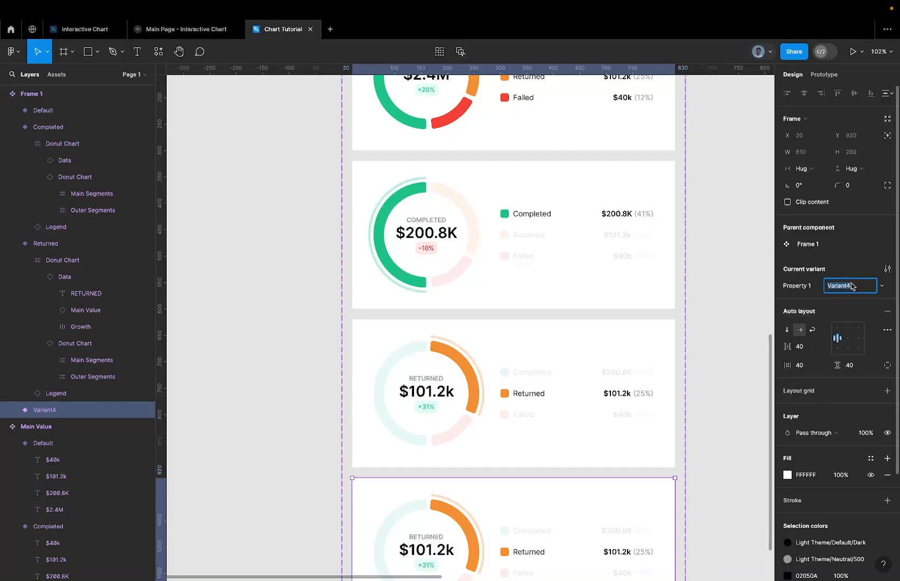
text(Failed)
key(Return)
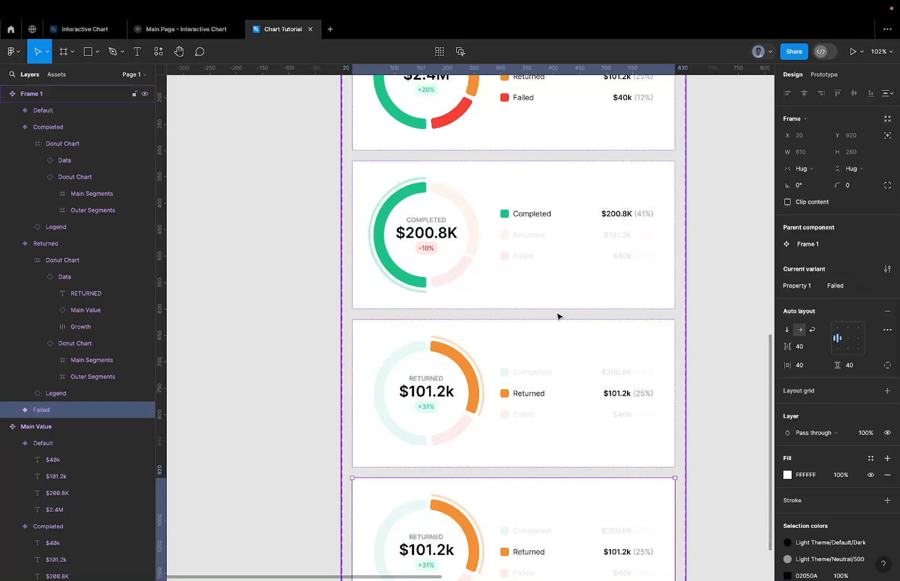
In the Failed variant, switch the nested Data instance to its FAILE option
scroll(558, 315, down, 2)
double_click(441, 422)
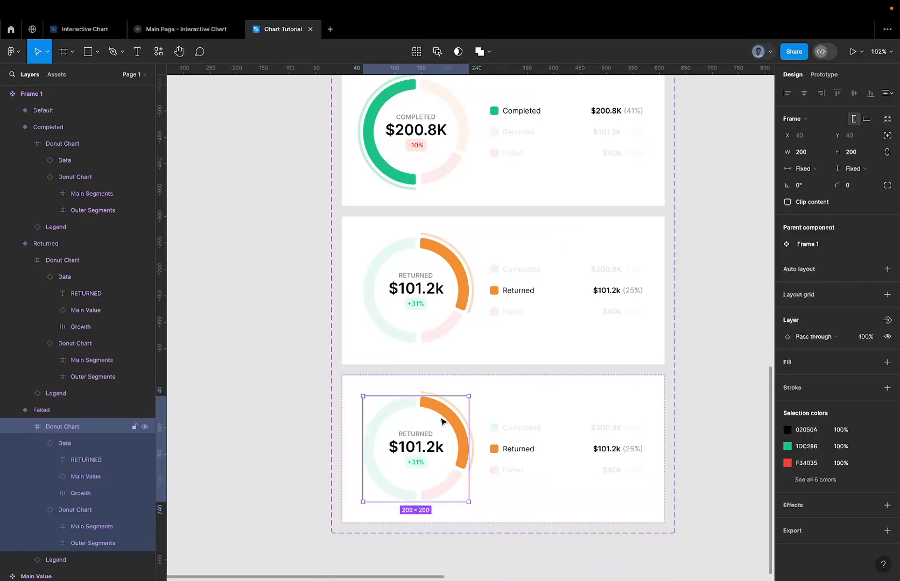
click(62, 445)
click(846, 285)
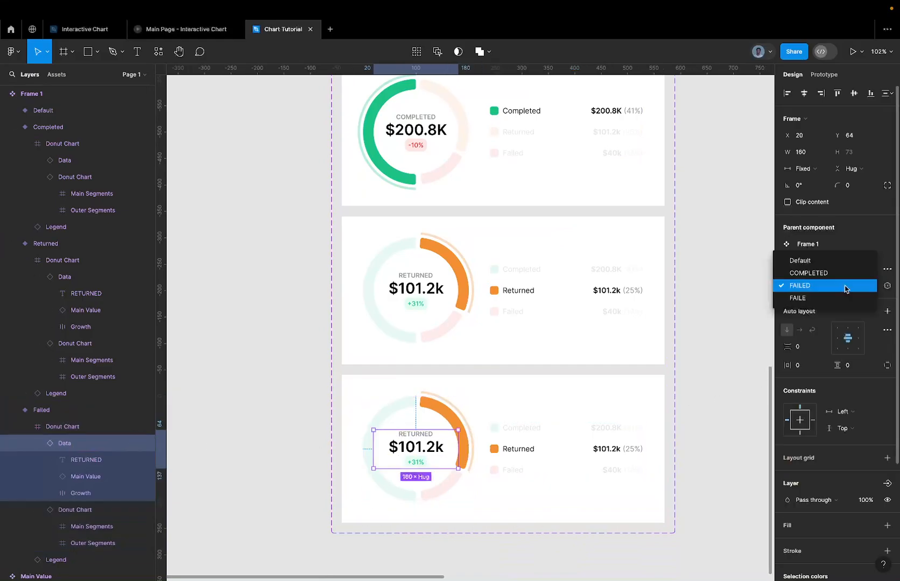
click(819, 298)
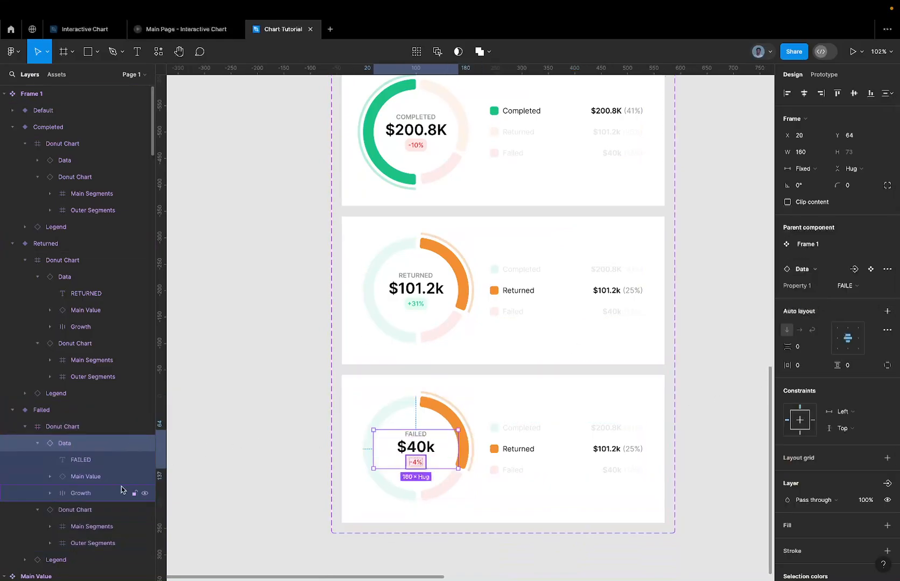
In the Failed variant, set the nested Donut Chart's State to Failed and switch the Legend instance to Failed
click(78, 514)
click(849, 269)
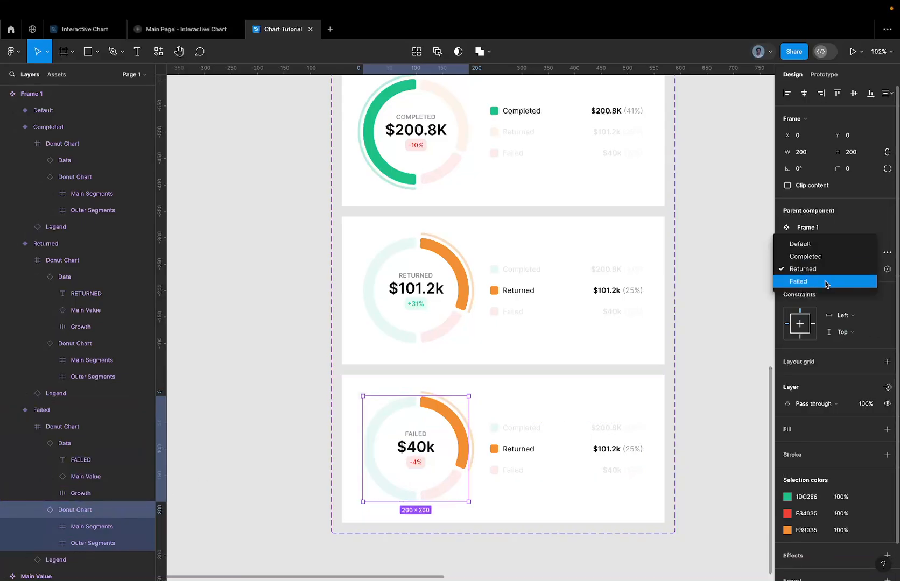
click(815, 289)
scroll(113, 511, down, 1)
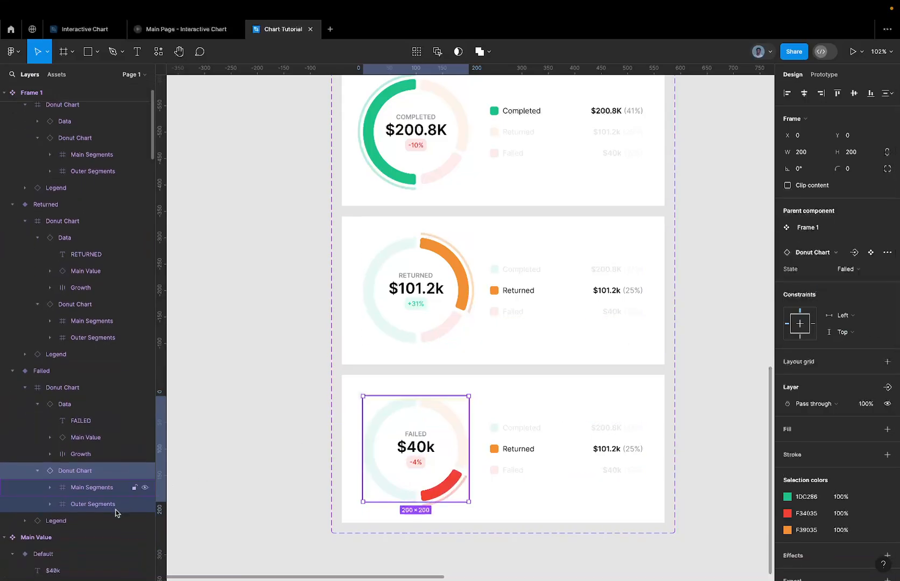
click(97, 524)
click(861, 286)
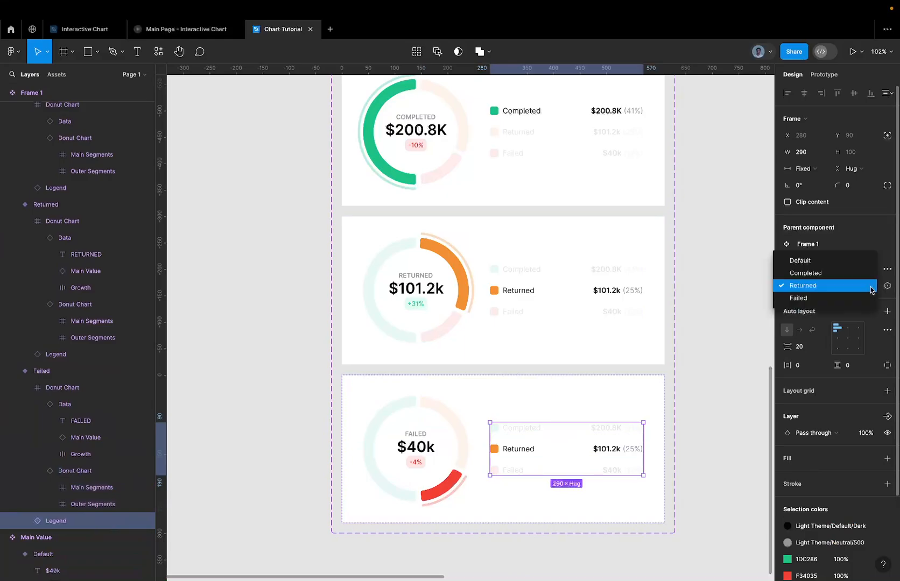
click(831, 299)
Rename the Frame 1 component set to "Interactive Chart"
scroll(616, 400, down, 5)
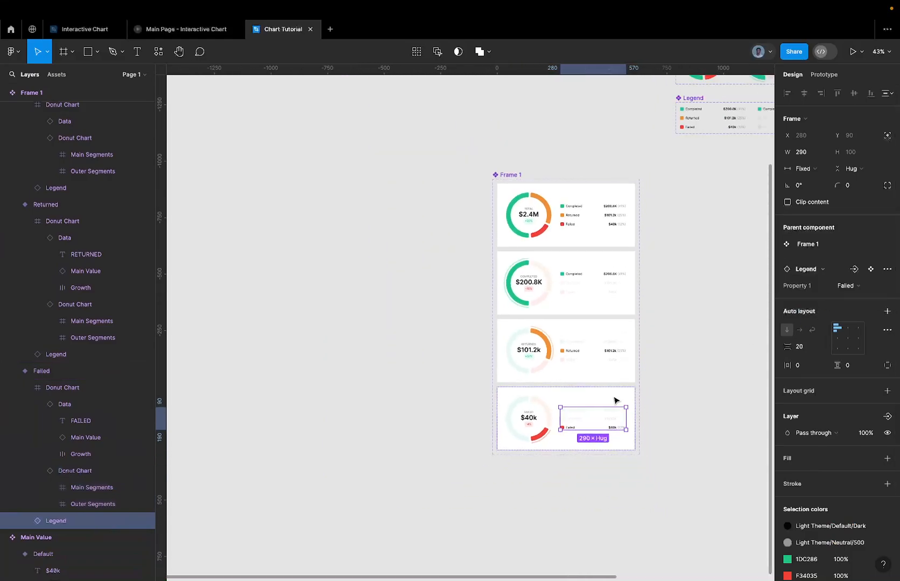
double_click(516, 175)
text(Imnt)
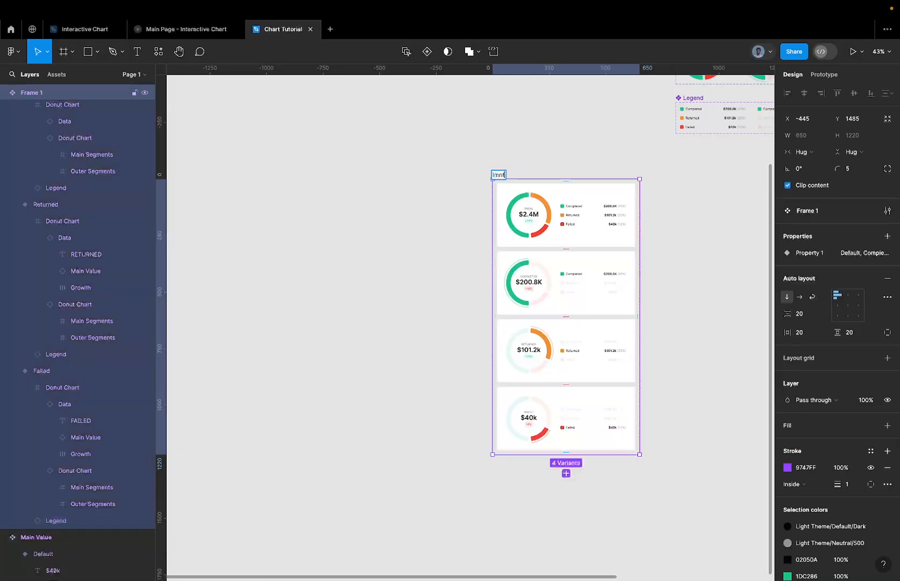
text(er)
scroll(514, 172, up, 5)
key(super+a)
text(I)
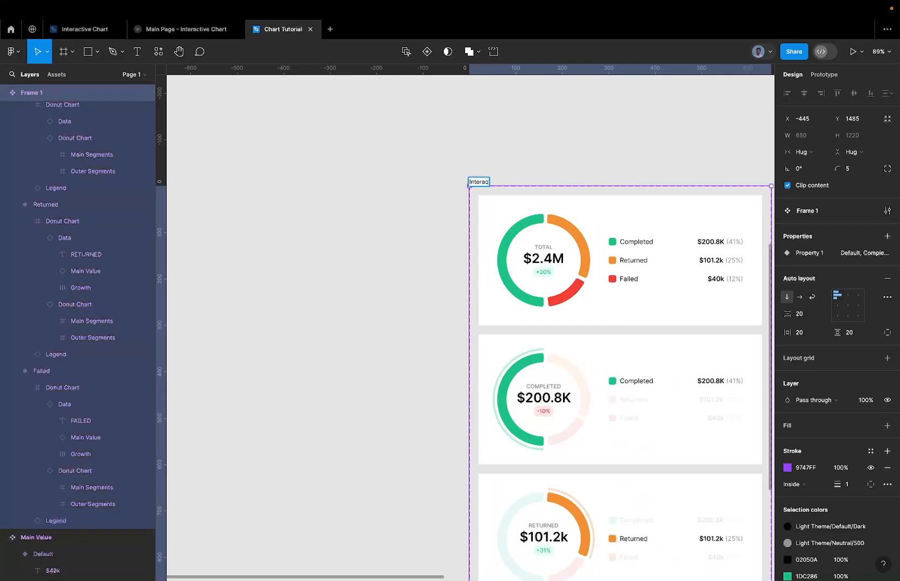
text(nteractive Chart)
key(Return)
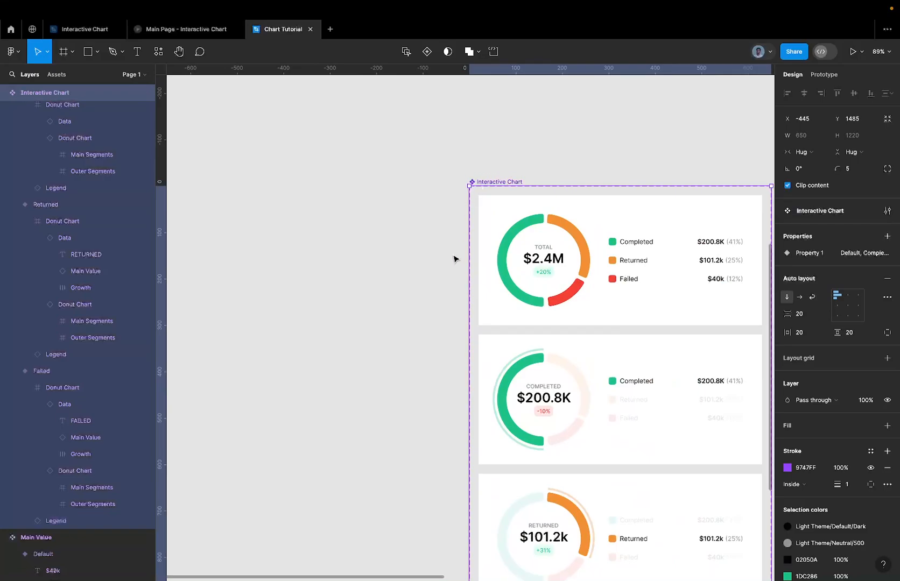
Review the finished chart in the Interactive Chart file, and return to the Chart Tutorial file
scroll(453, 259, down, 4)
scroll(525, 249, right, 3)
scroll(525, 250, up, 2)
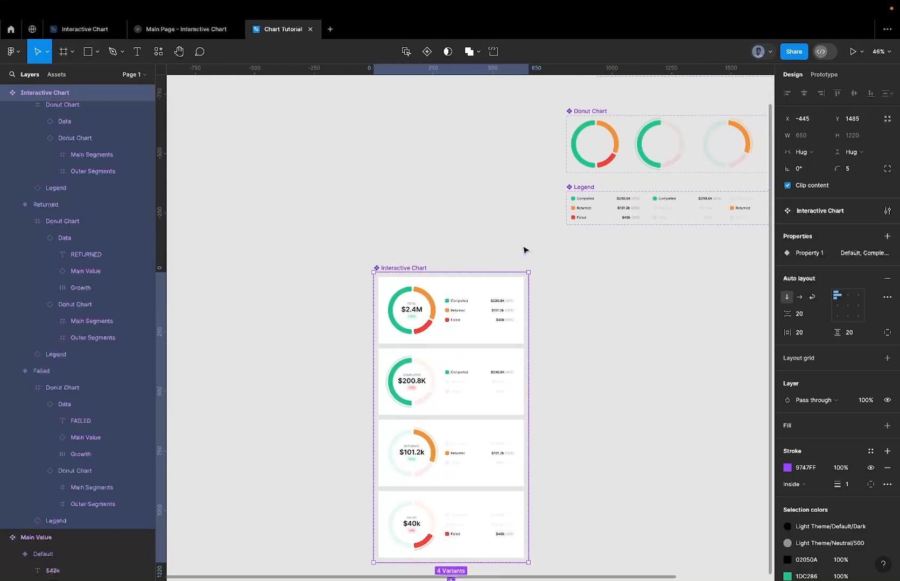
click(88, 29)
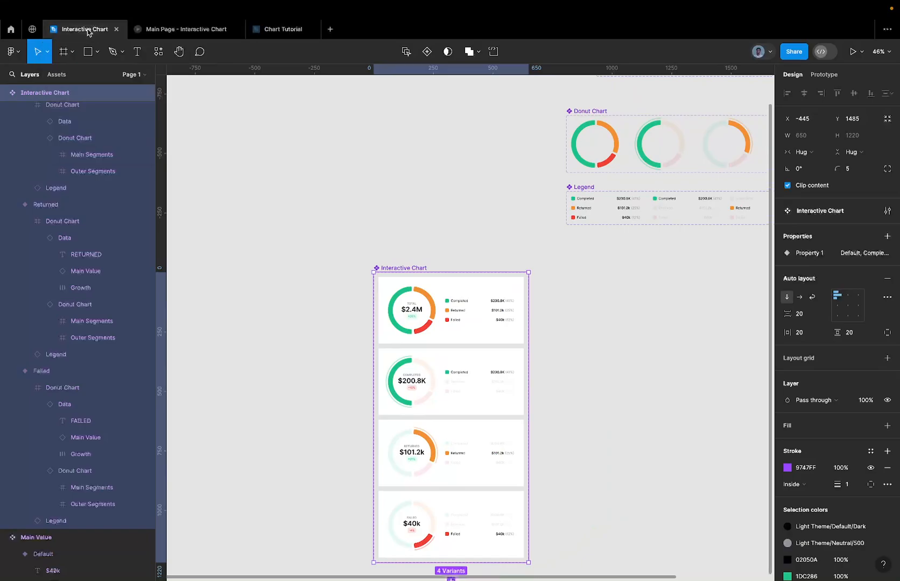
scroll(305, 191, down, 5)
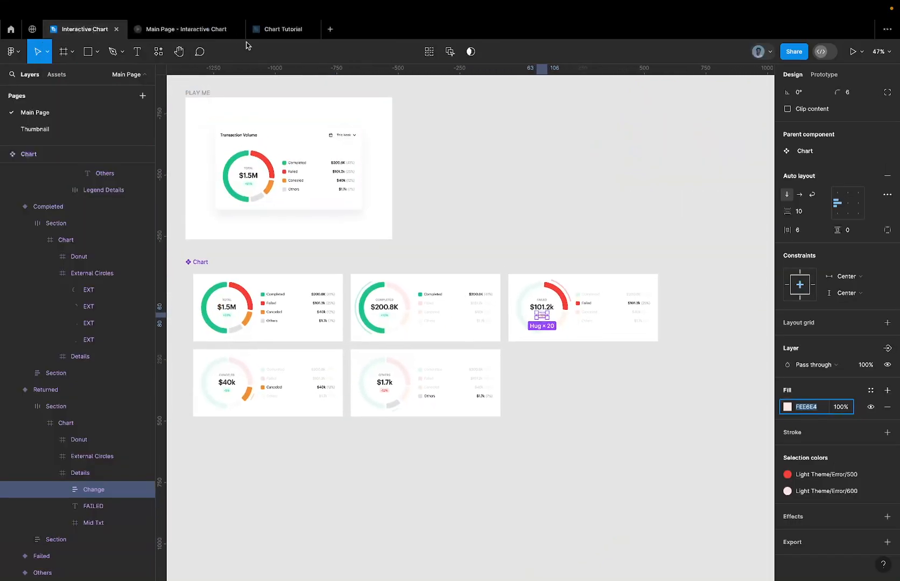
click(288, 30)
Place an instance of the Interactive Chart's Default variant beside the component set at about X 646, Y 1469, and try to present the prototype
click(413, 322)
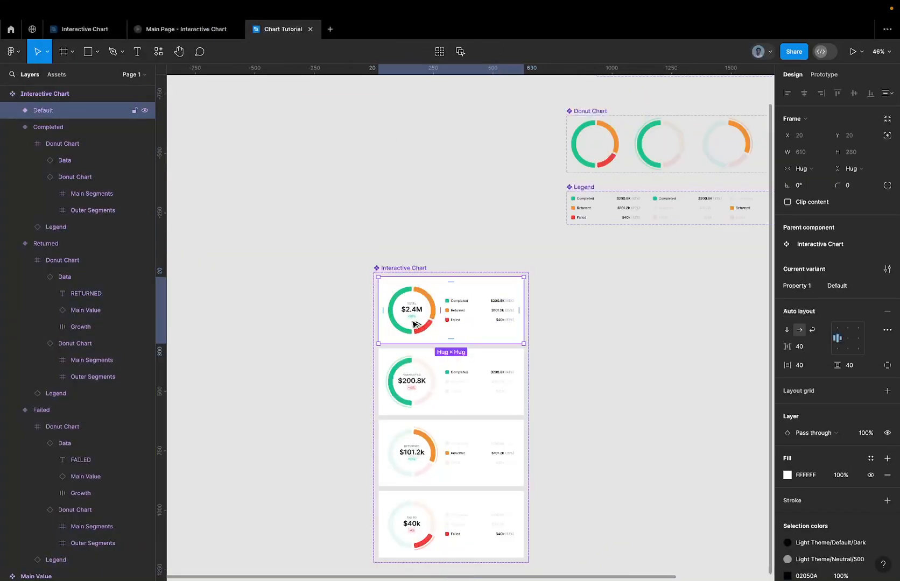
drag(415, 324, 670, 315)
scroll(670, 315, right, 4)
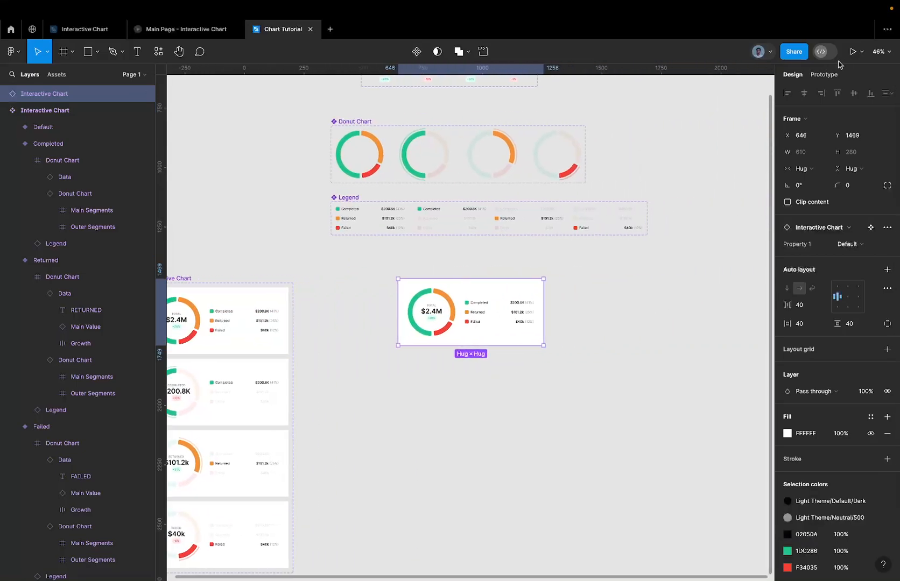
click(853, 51)
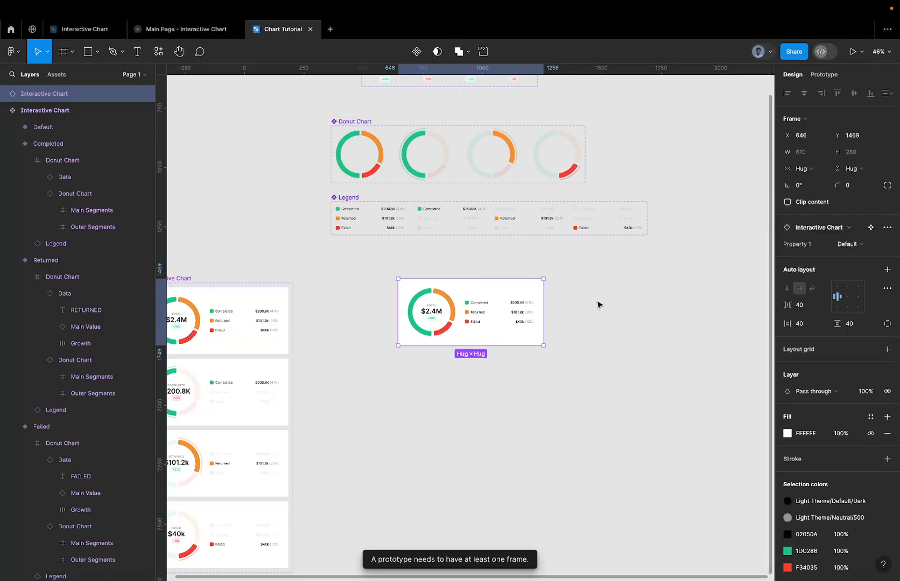
Copy the PLAY ME frame from the Interactive Chart file into the Chart Tutorial file, placing it below the chart instance
click(82, 33)
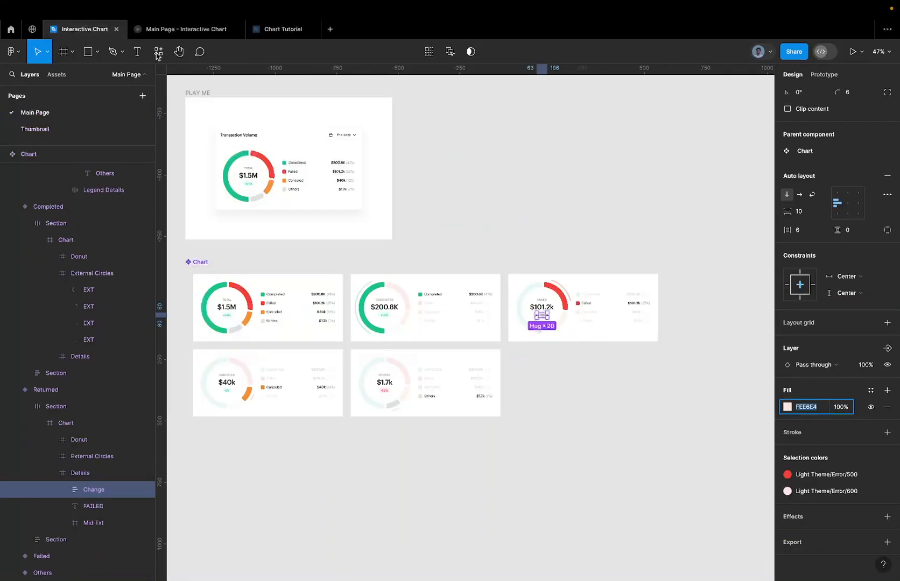
click(193, 93)
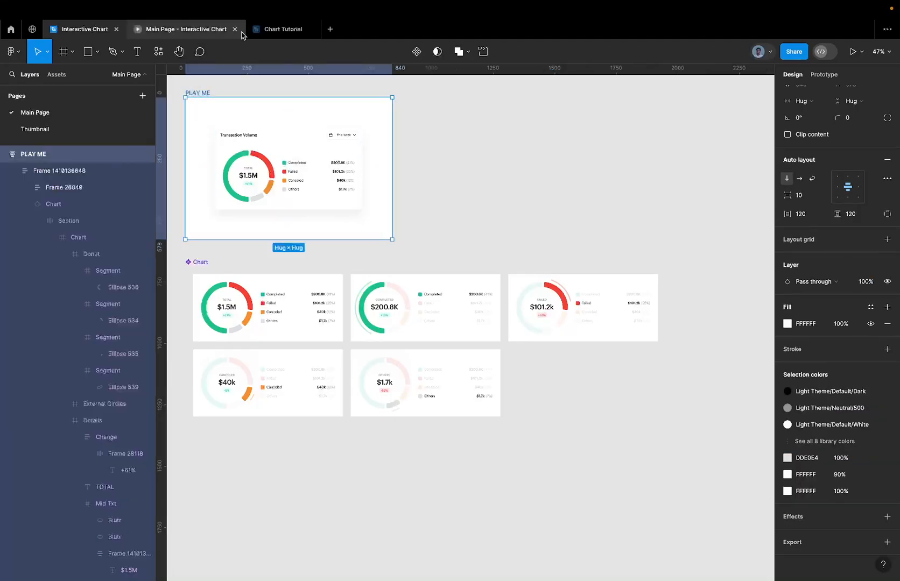
click(277, 31)
click(632, 326)
key(ctrl+v)
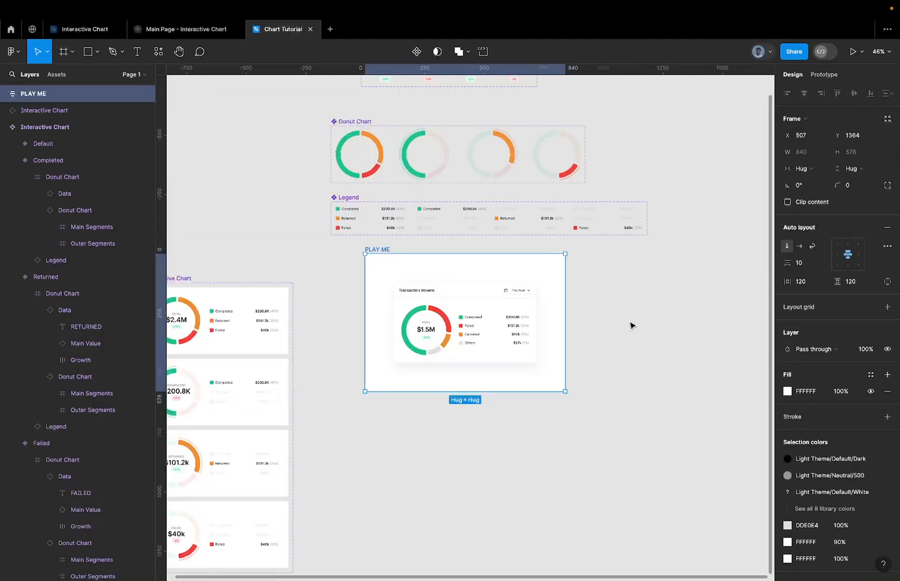
drag(506, 285, 516, 437)
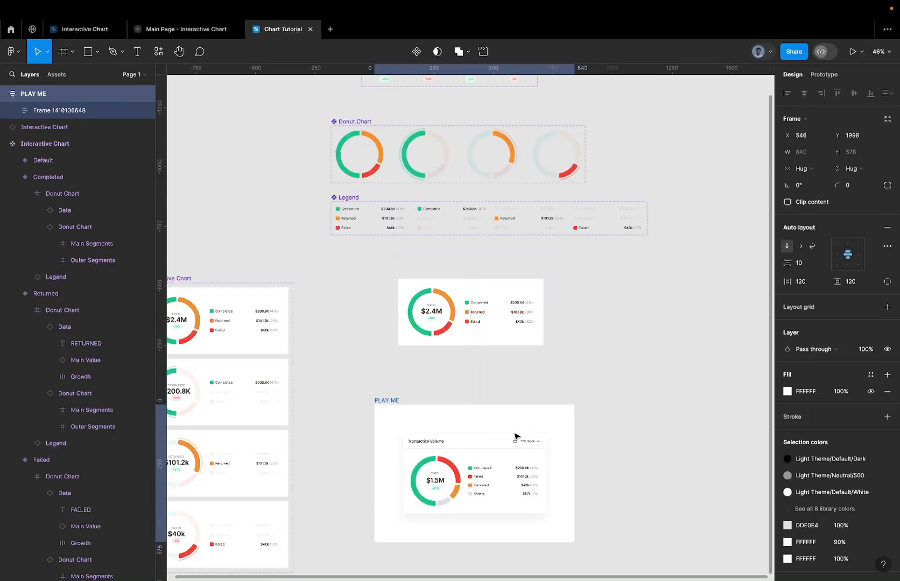
Empty the pasted PLAY ME frame and move the Interactive Chart instance into it
click(492, 453)
key(Delete)
click(402, 325)
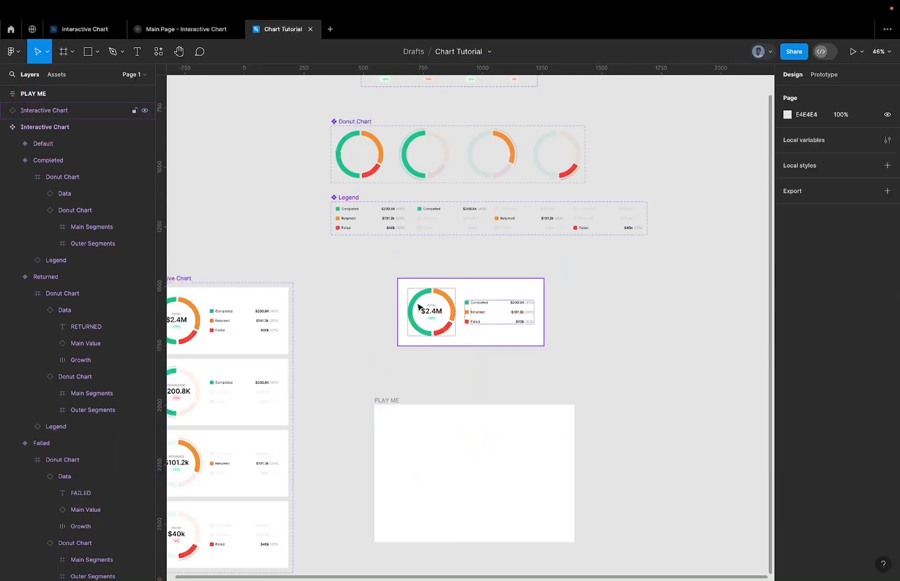
key(Delete)
click(426, 452)
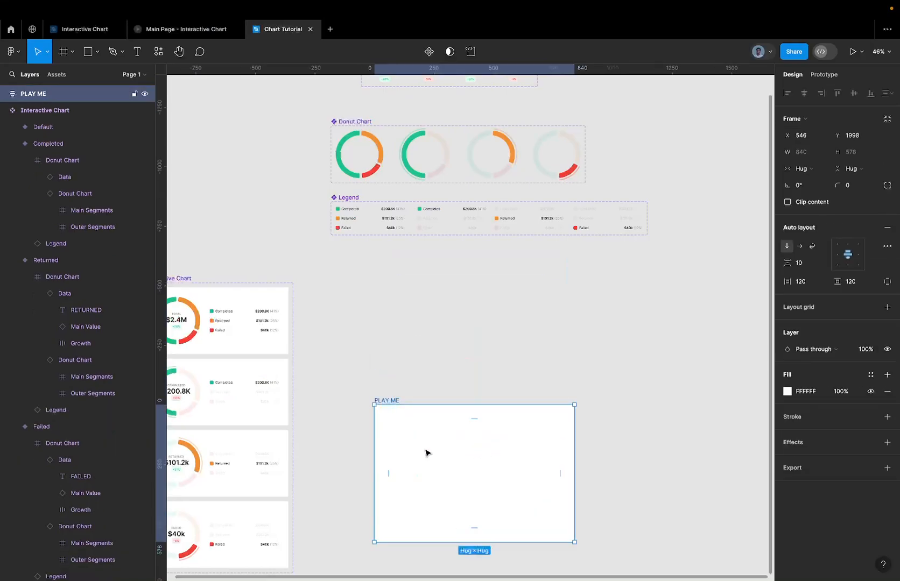
key(ctrl+v)
click(385, 401)
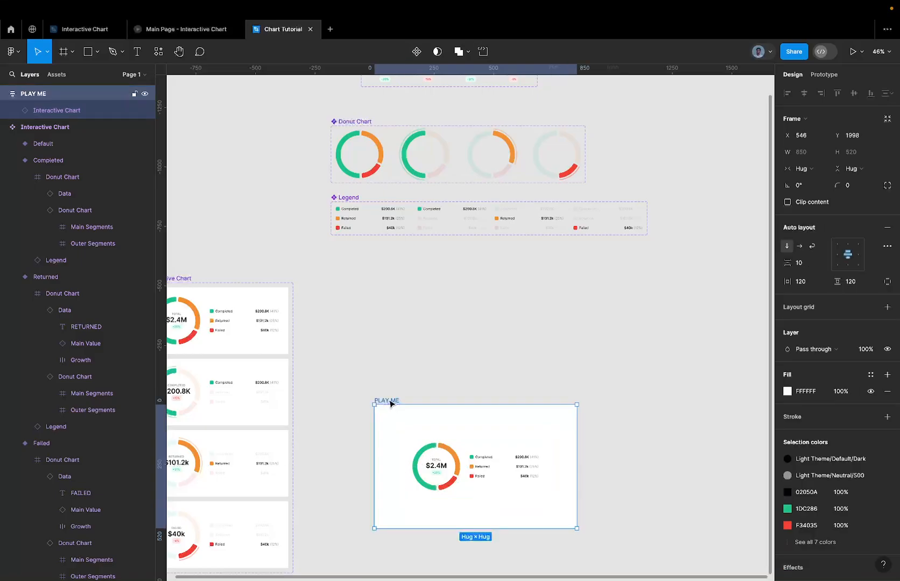
Restore the Interactive Chart instance to its place outside the PLAY ME frame, and delete that frame
click(452, 443)
key(Delete)
key(Escape)
key(ctrl+v)
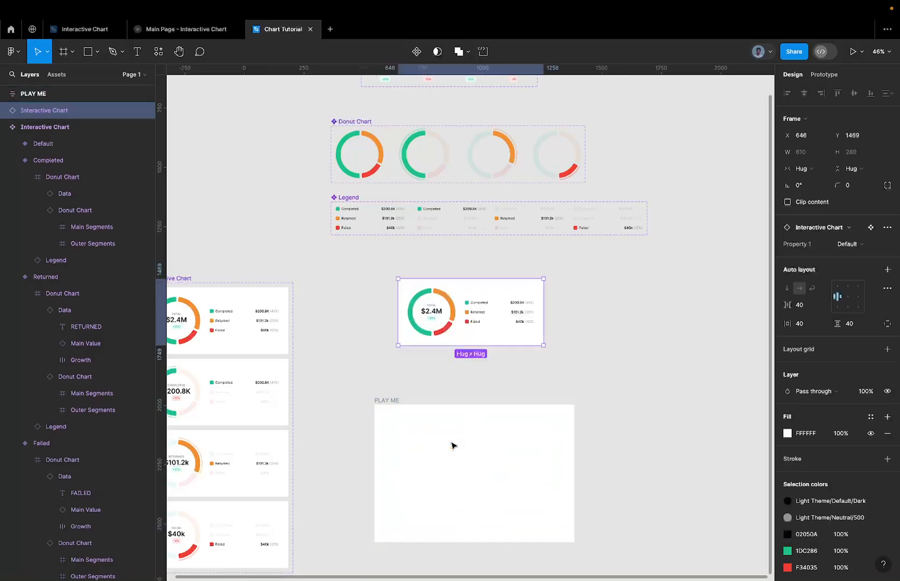
click(474, 397)
click(398, 400)
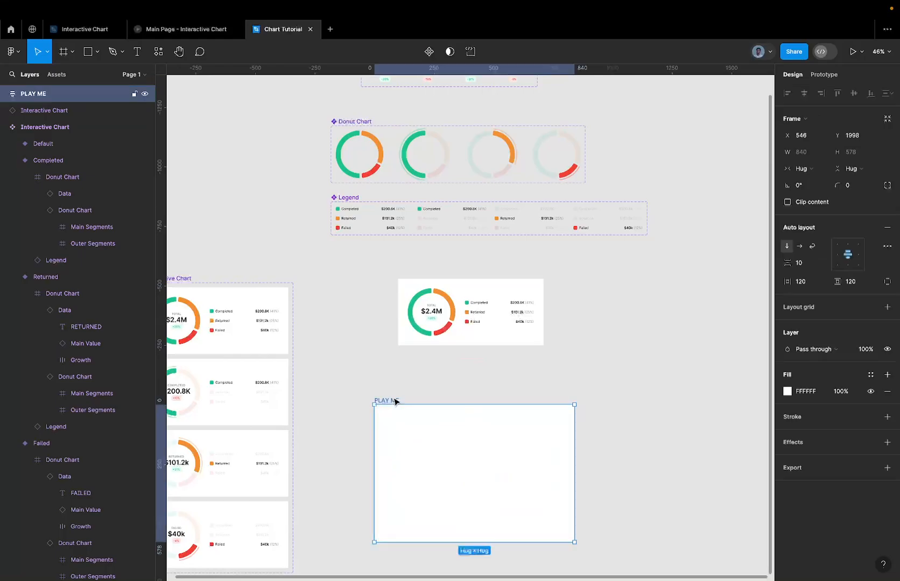
key(Return)
key(Delete)
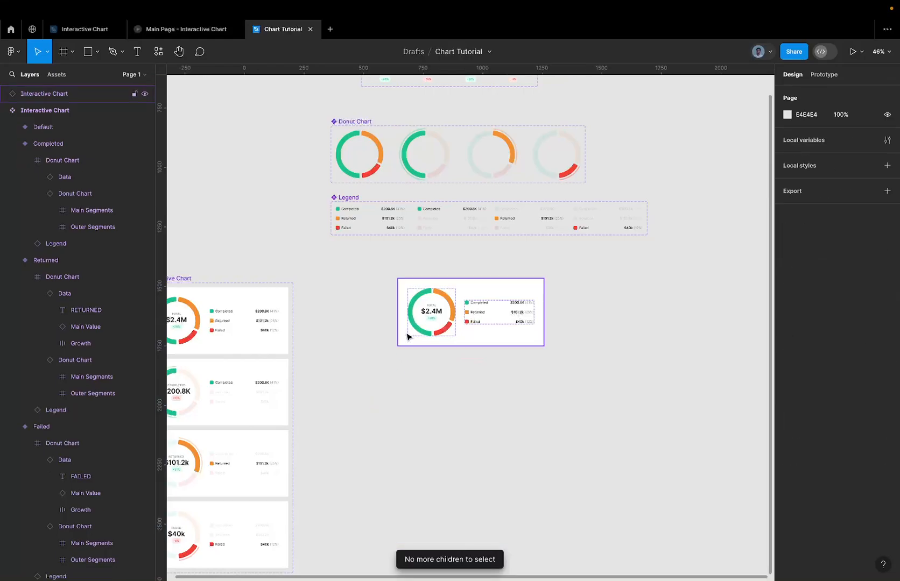
Wrap the Interactive Chart instance in an auto layout frame with 80 horizontal and vertical padding and a white FFFFFF fill
click(411, 306)
key(shift+a)
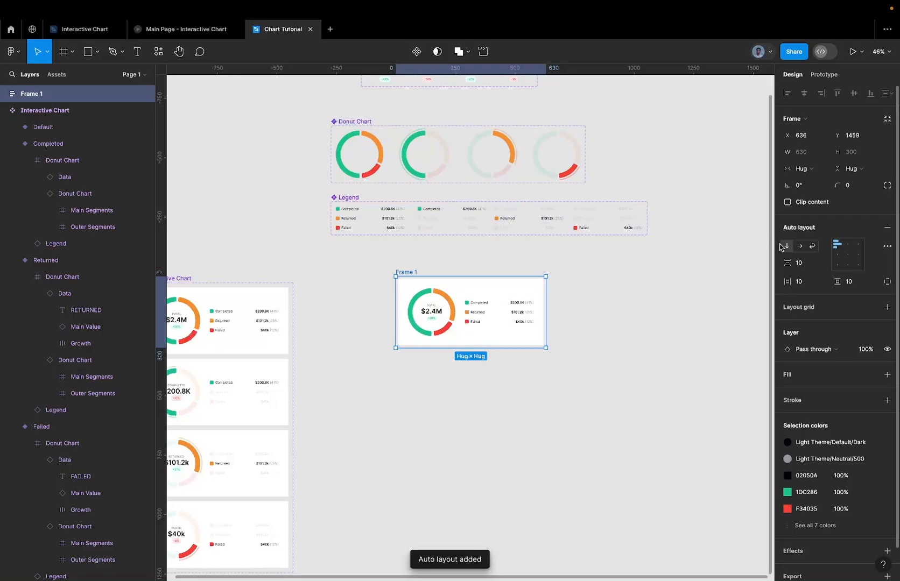
click(804, 283)
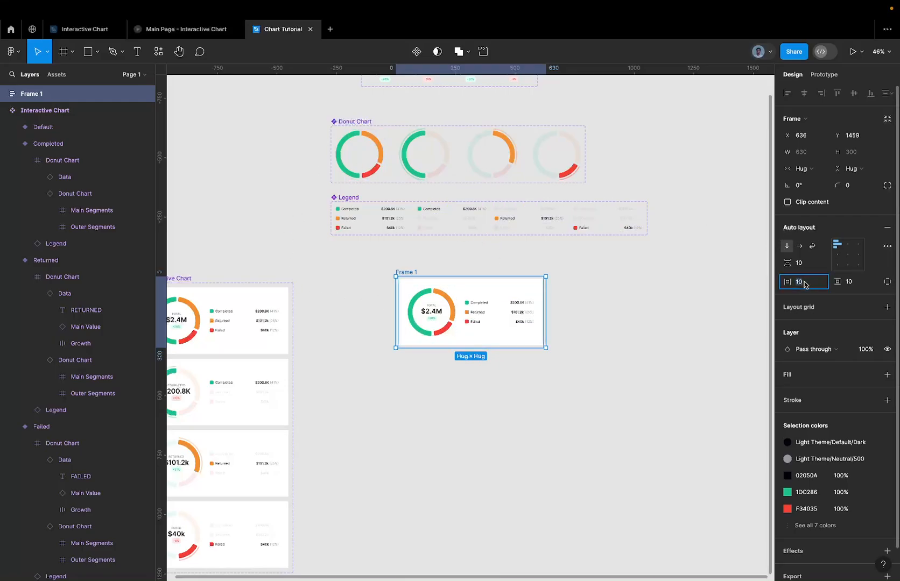
text(80)
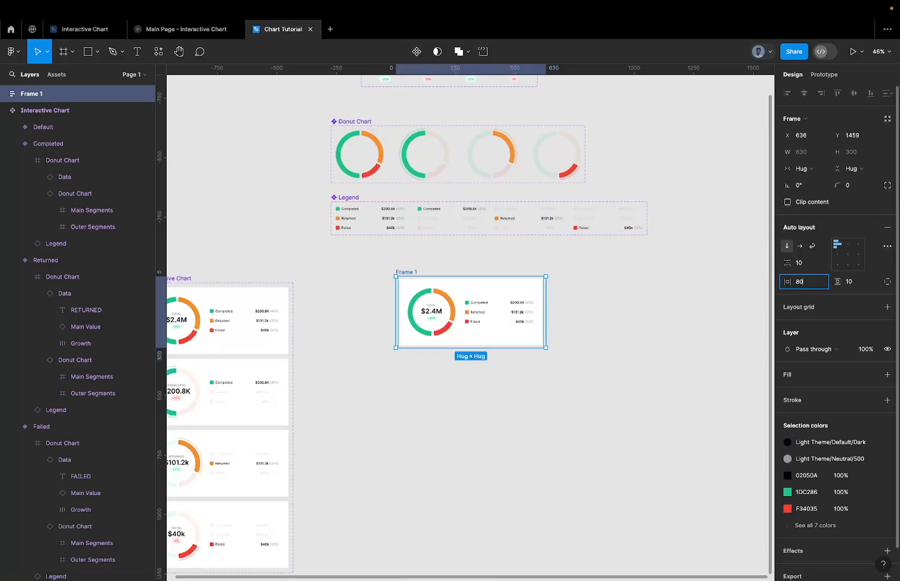
click(857, 280)
text(80)
key(Return)
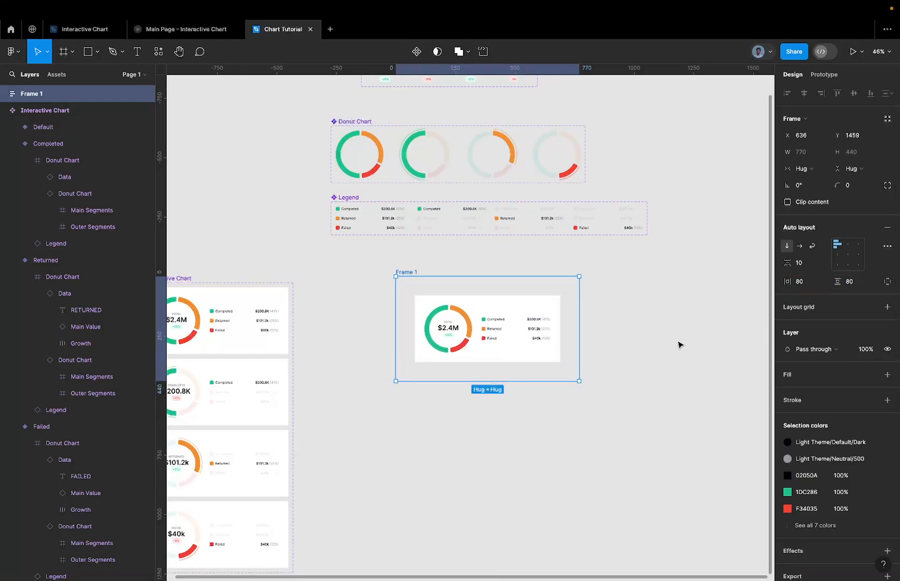
click(887, 374)
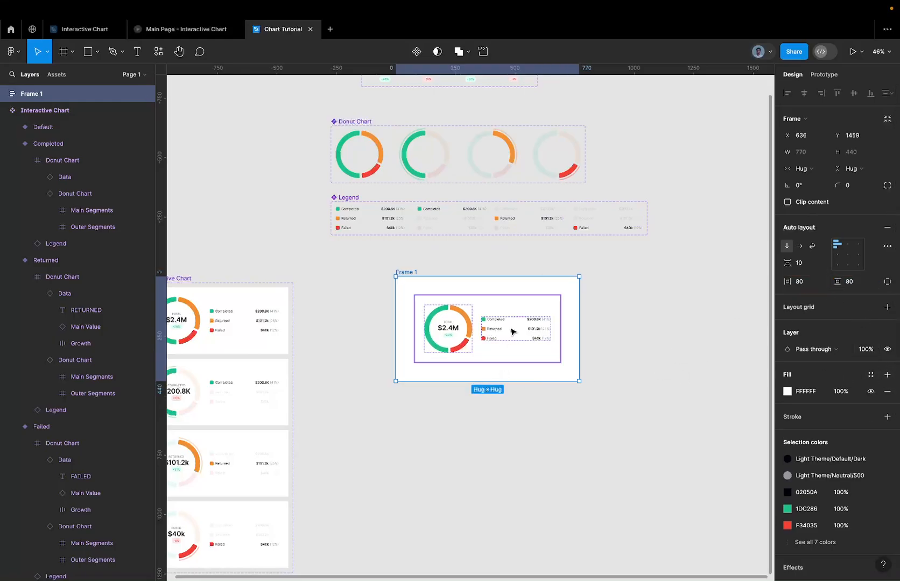
scroll(511, 350, up, 3)
click(444, 333)
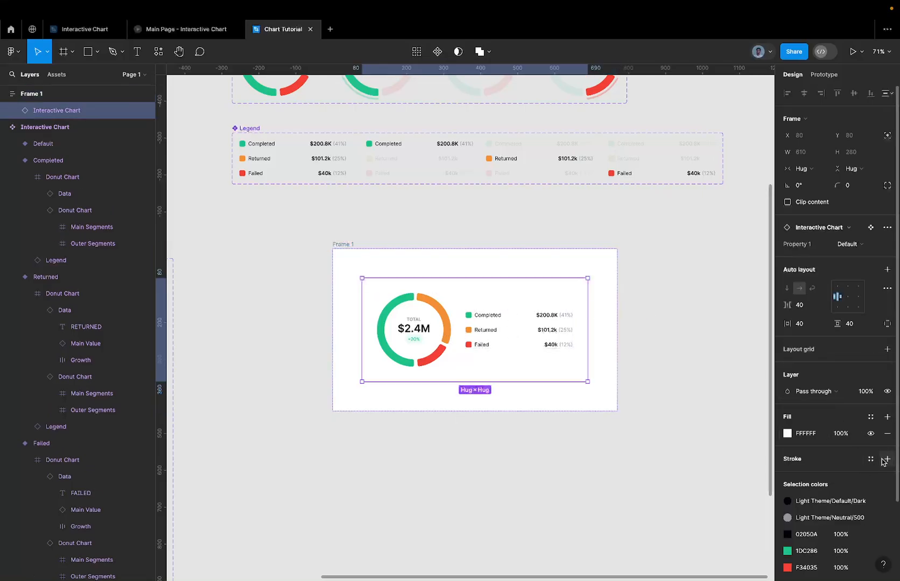
scroll(632, 420, down, 5)
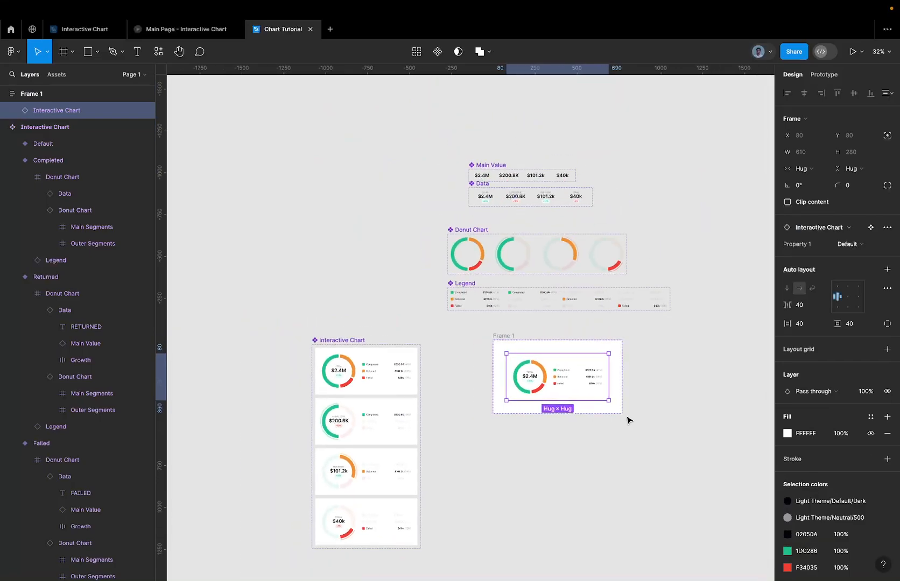
click(380, 396)
key(ctrl+a)
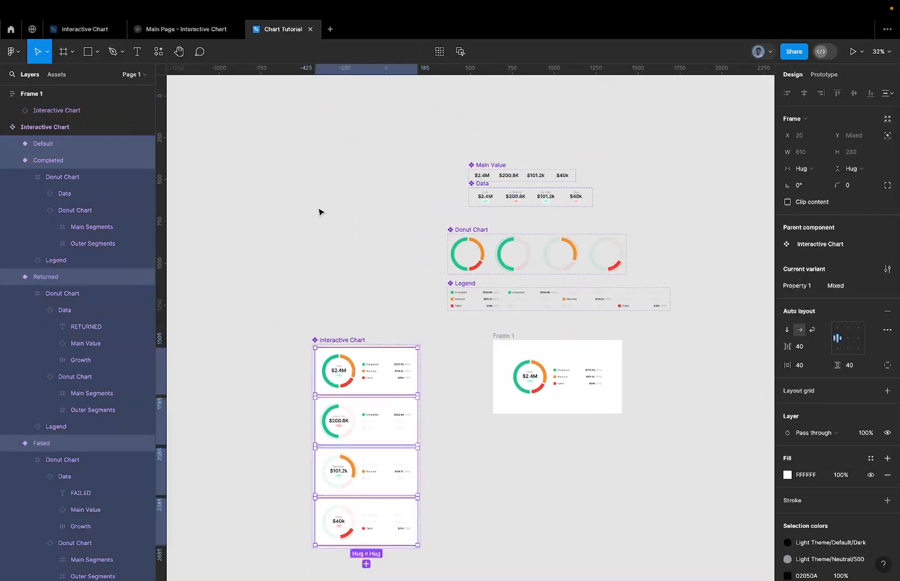
Copy the properties of the Transaction Volume card in the Interactive Chart file and paste them onto the chart instance in Frame 1
click(80, 29)
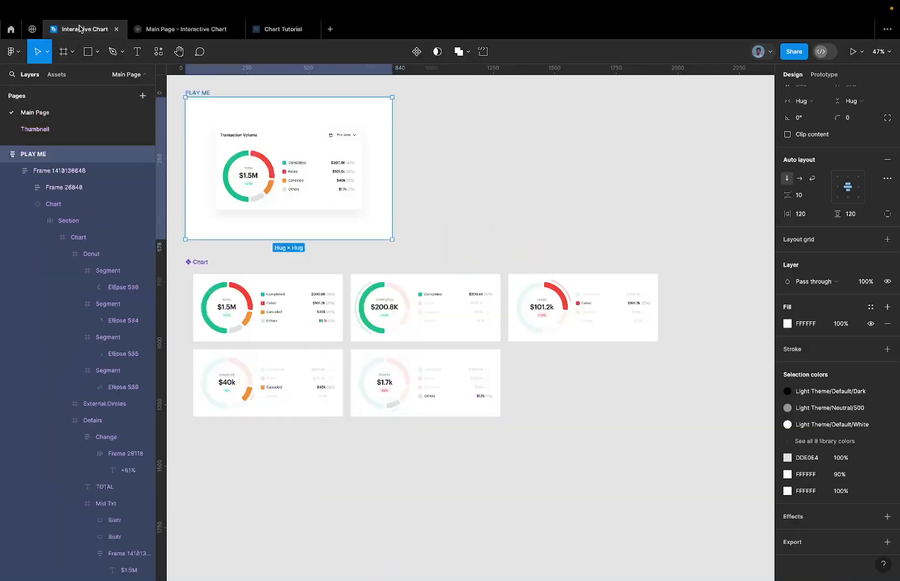
click(263, 201)
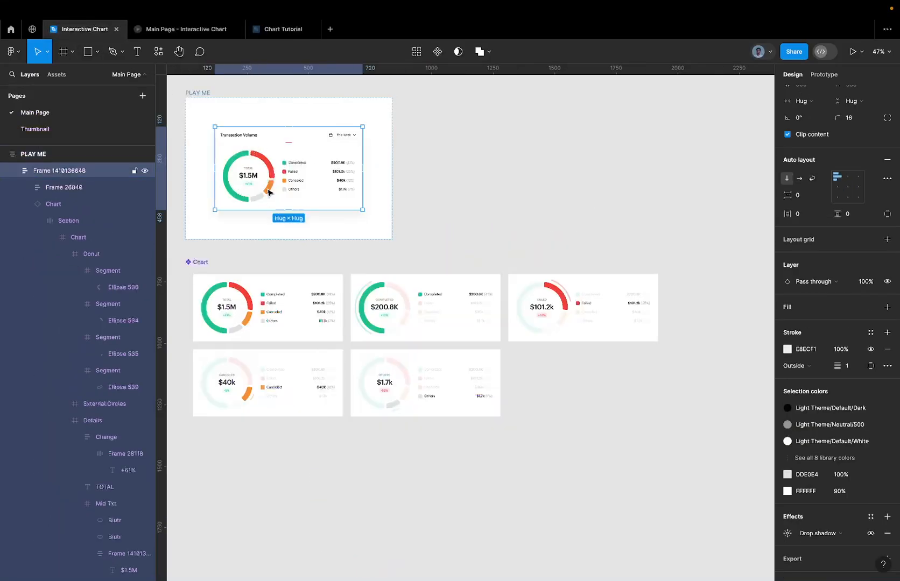
click(256, 297)
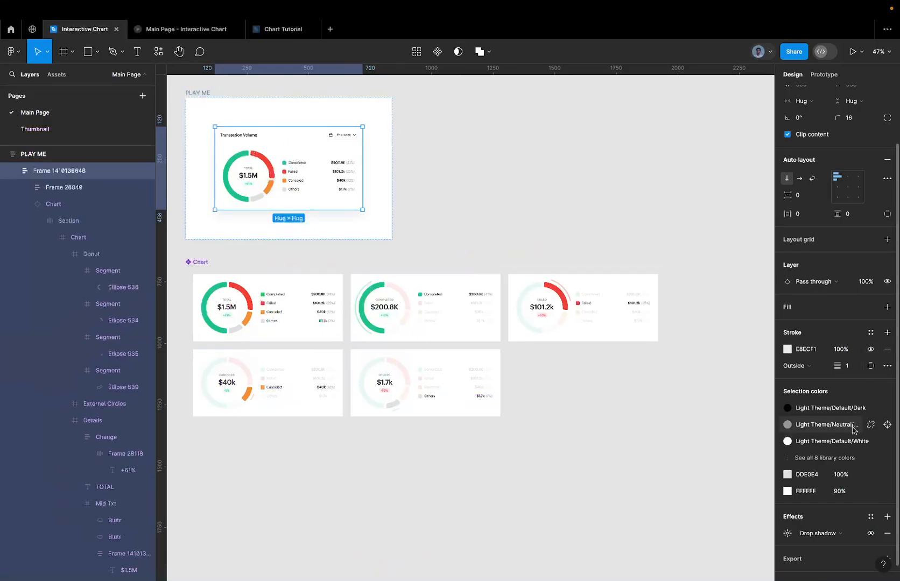
scroll(823, 533, down, 1)
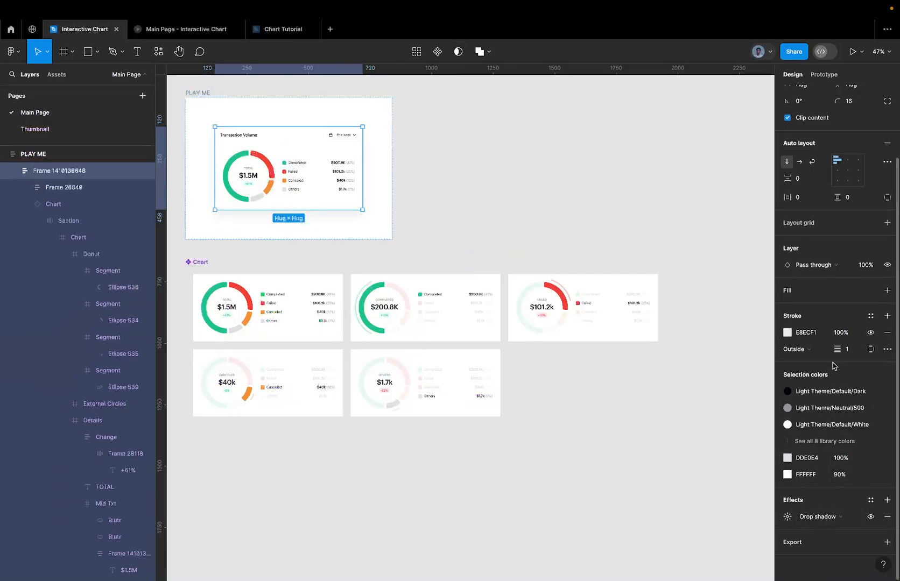
click(807, 334)
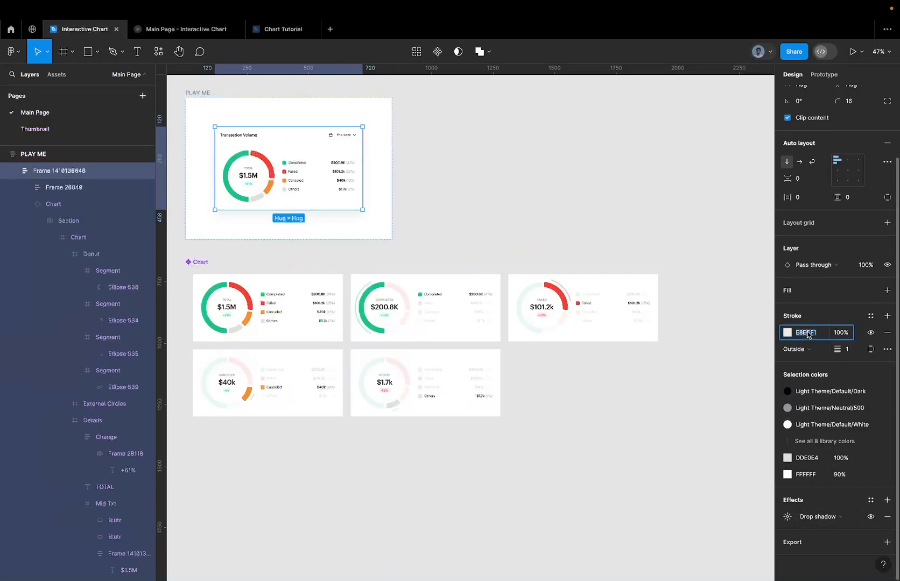
click(355, 114)
click(321, 163)
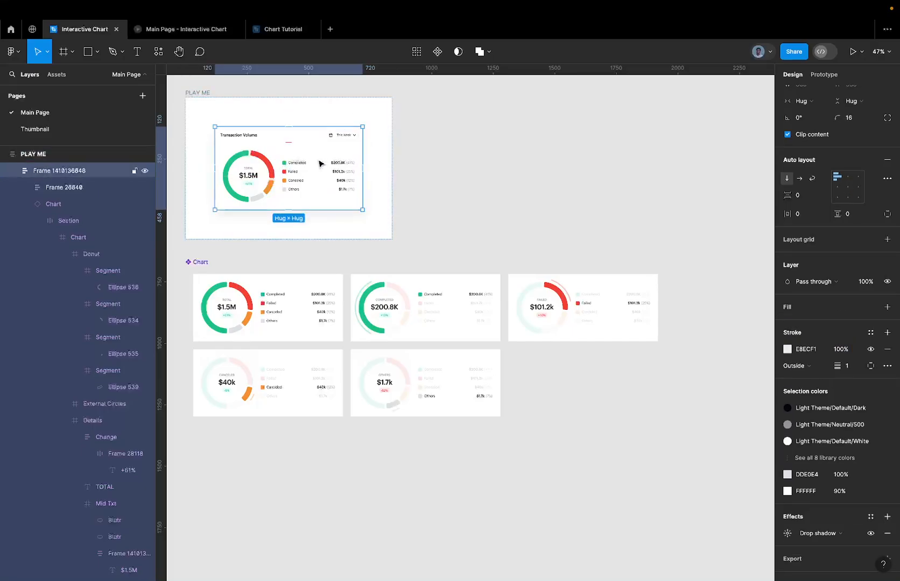
click(265, 29)
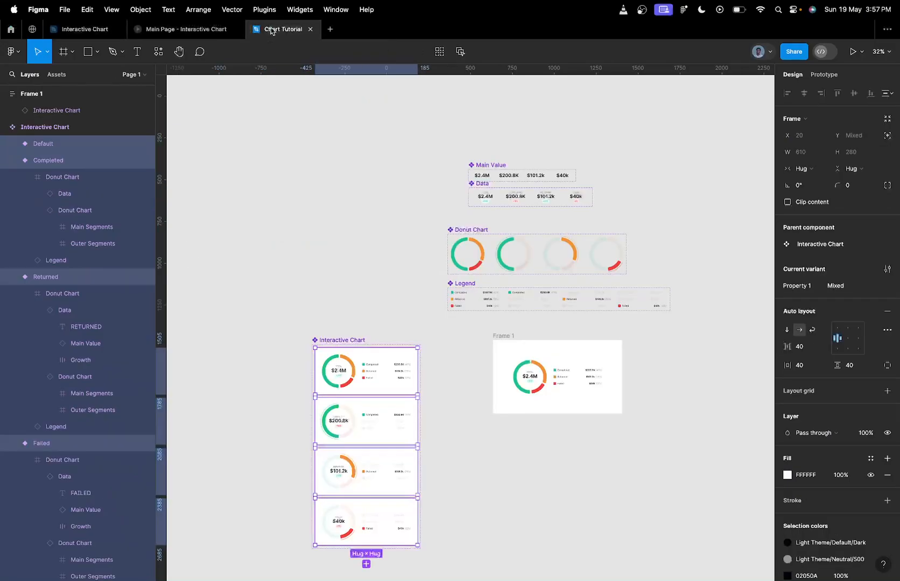
click(528, 371)
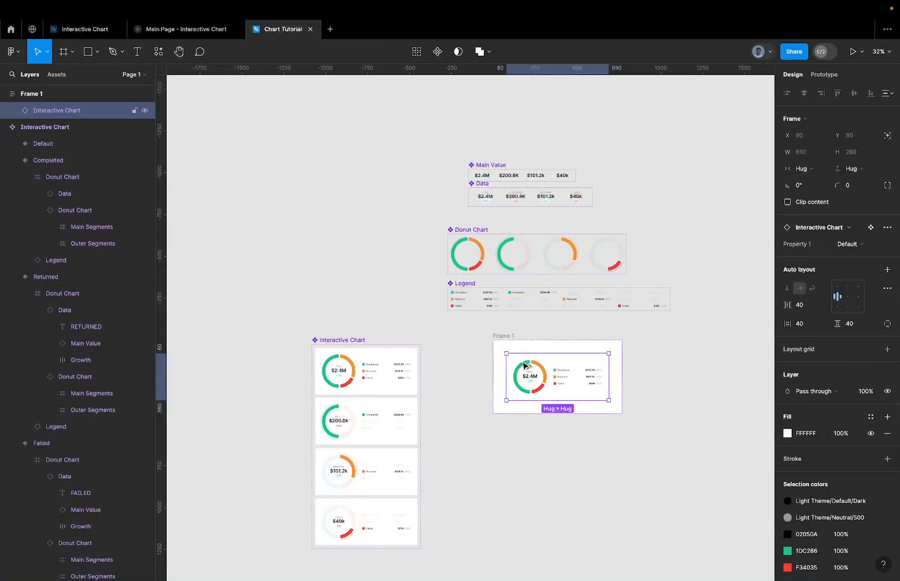
scroll(528, 376, up, 3)
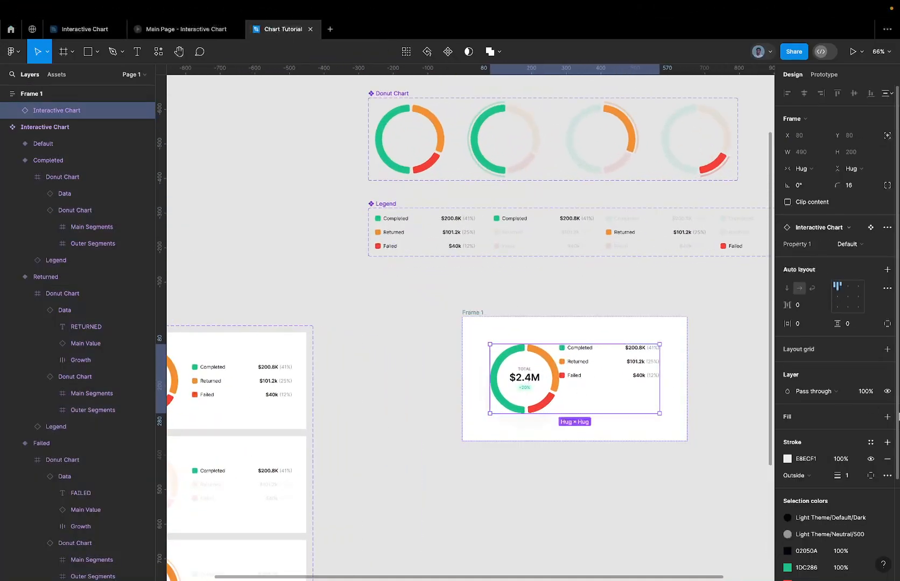
Set the chart instance's horizontal and vertical padding to 40
click(802, 324)
click(852, 325)
text(4)
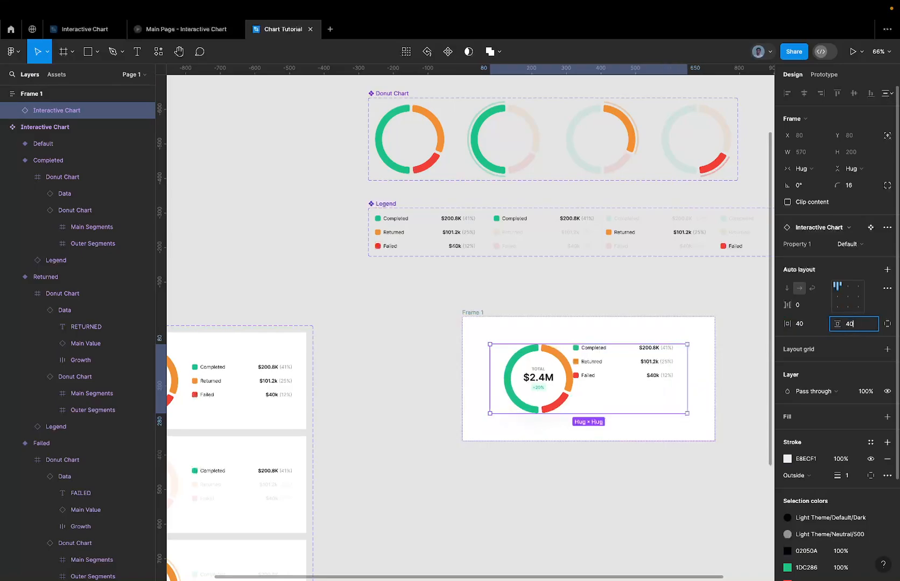
key(Return)
Check the reference card in the Interactive Chart file, and inspect the layout, stroke and effects of the instance inside Frame 1
click(115, 29)
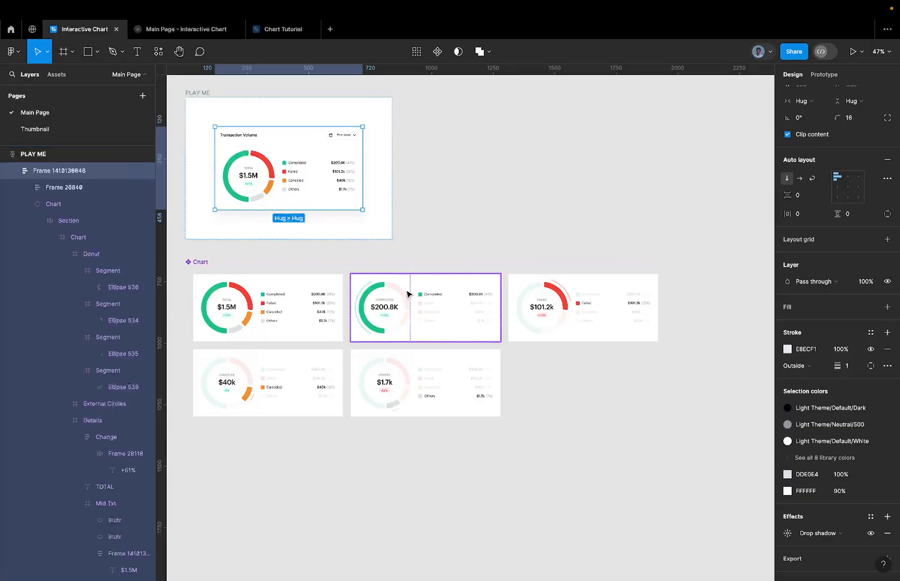
click(282, 30)
scroll(608, 344, down, 5)
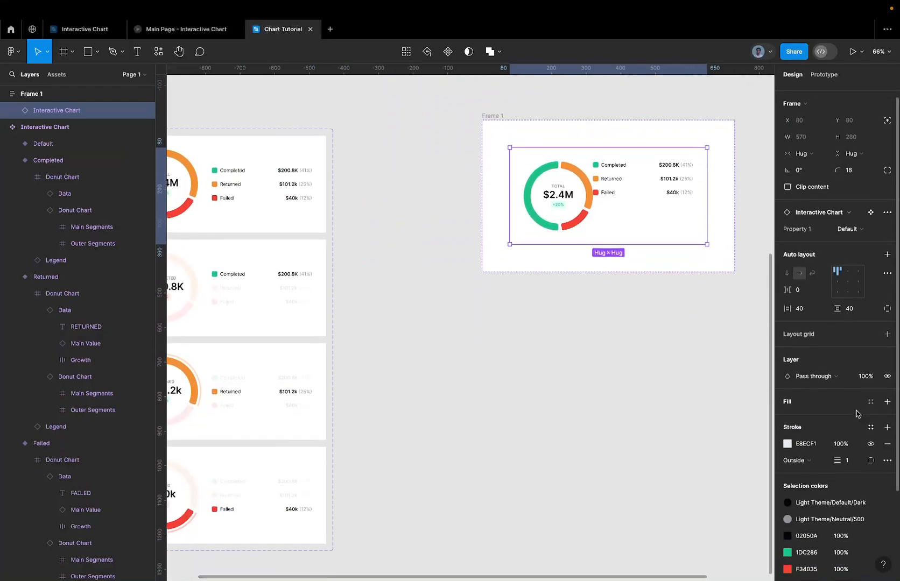
scroll(856, 412, down, 3)
click(604, 311)
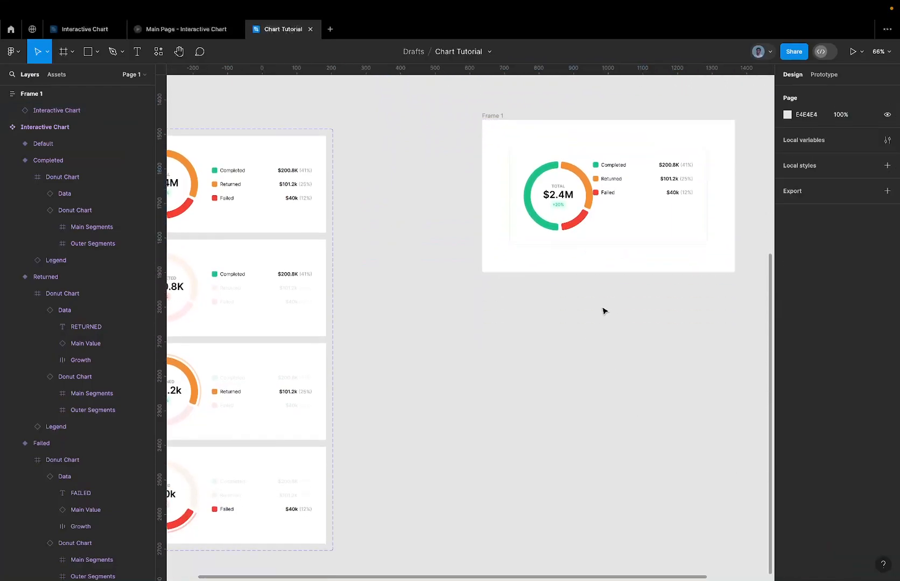
scroll(544, 256, right, 2)
scroll(544, 257, up, 1)
click(542, 257)
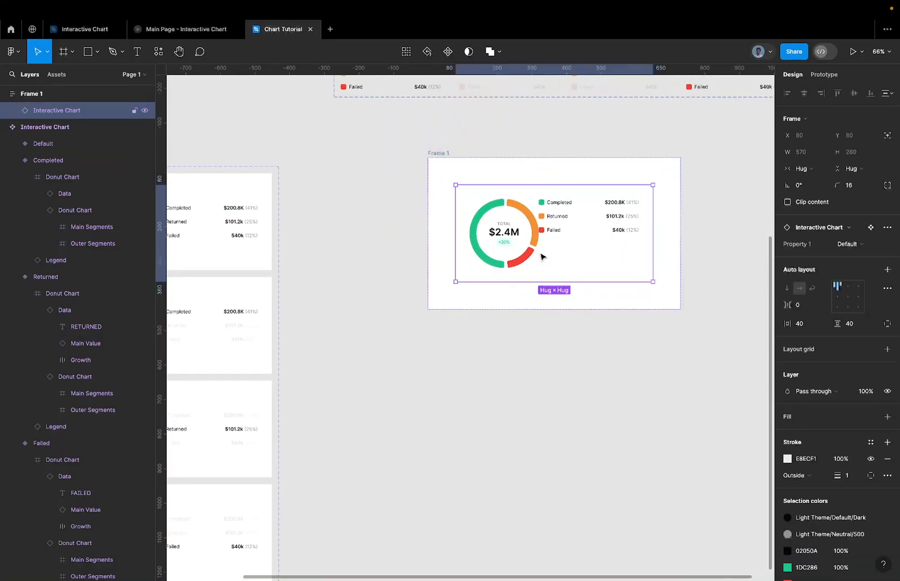
scroll(542, 257, up, 3)
scroll(783, 518, down, 3)
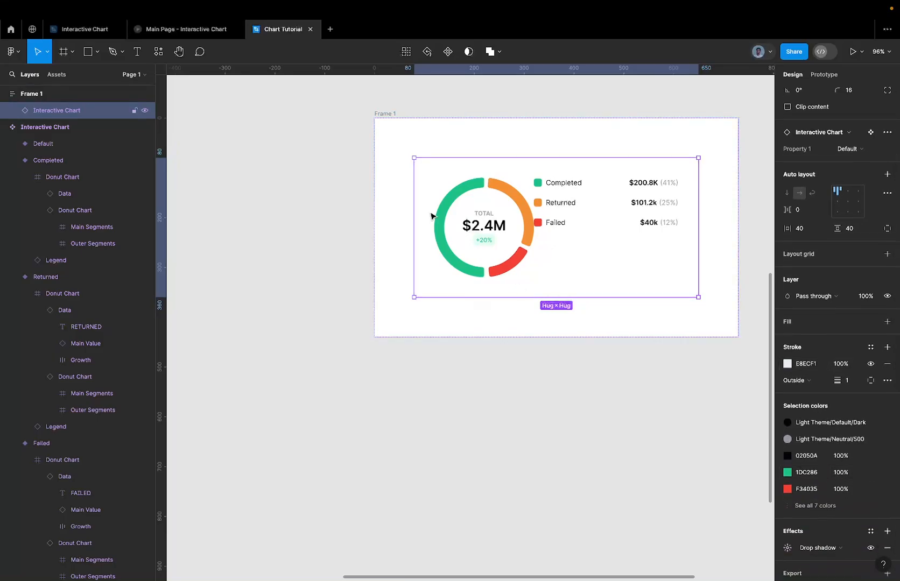
click(393, 122)
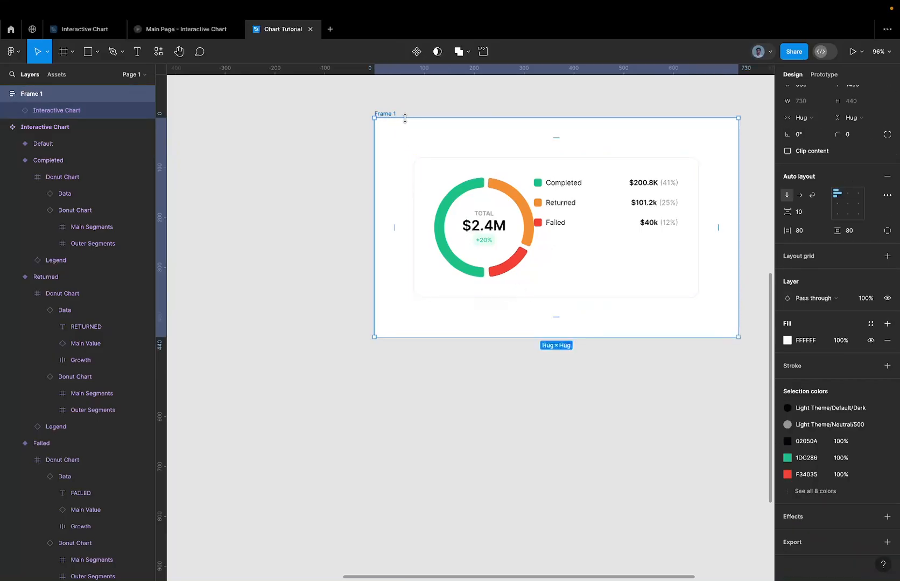
scroll(504, 235, down, 3)
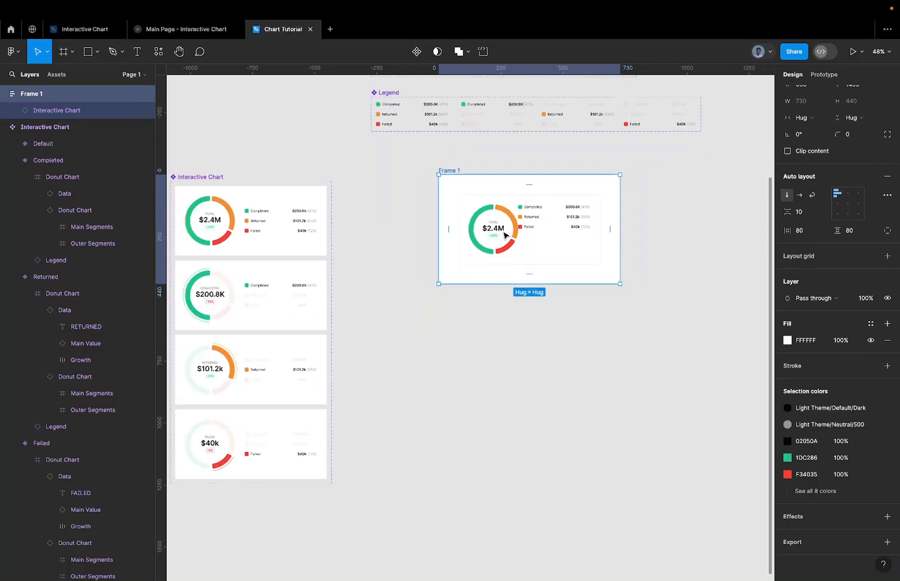
Replace the styled chart instance in Frame 1 with a fresh instance of the Default variant from the Interactive Chart component set
click(521, 218)
click(276, 215)
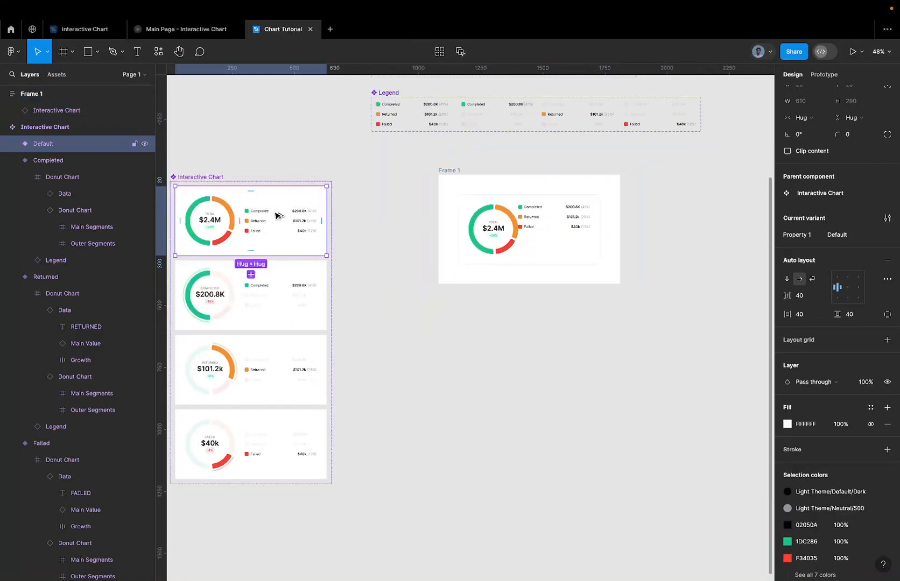
click(490, 244)
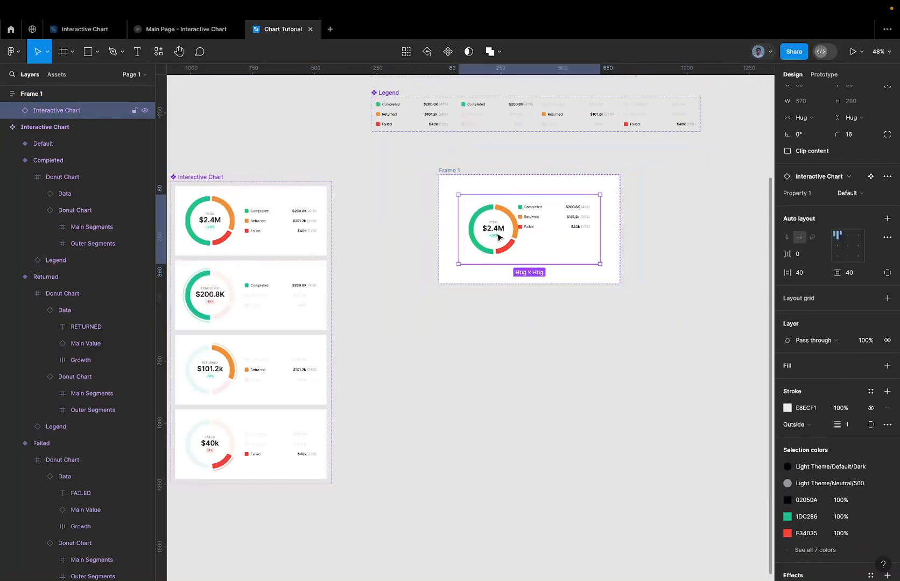
key(ctrl+d)
scroll(501, 224, up, 3)
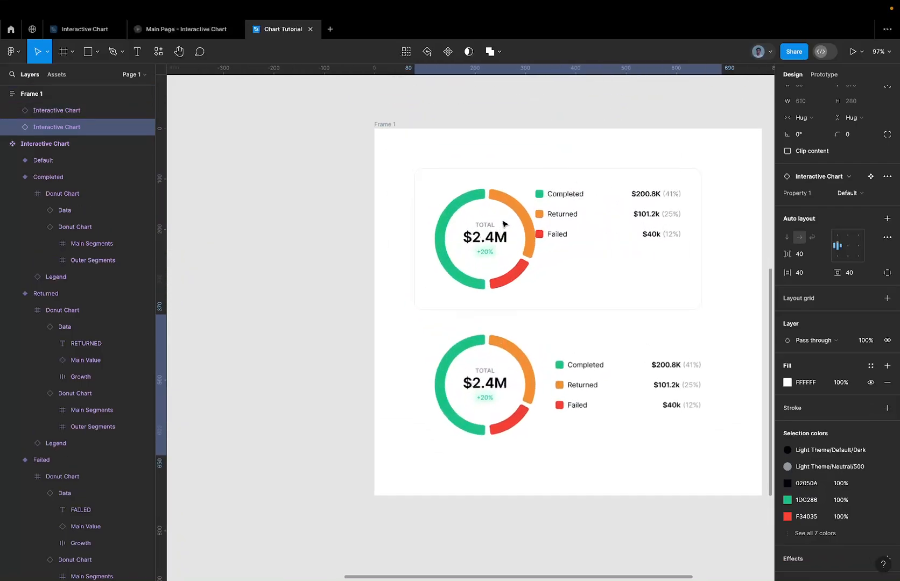
click(545, 223)
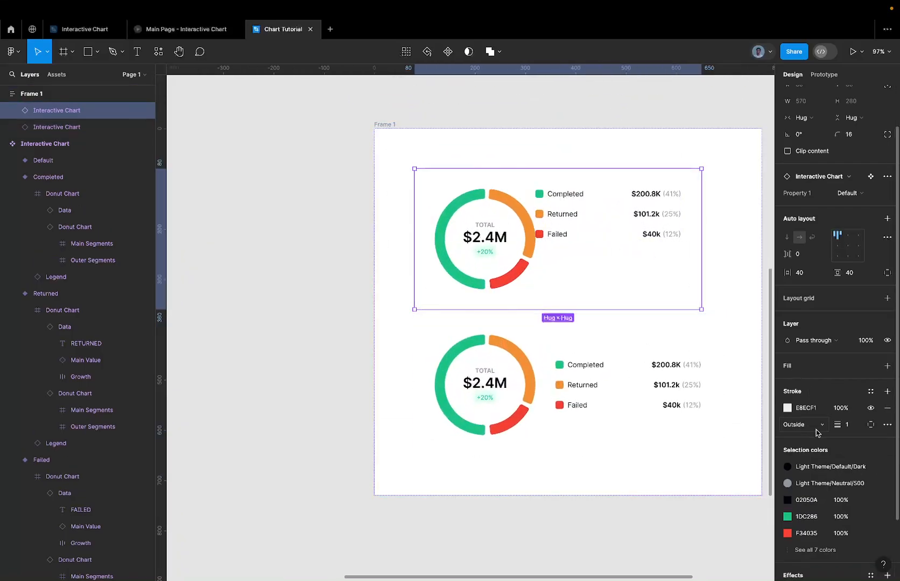
click(807, 408)
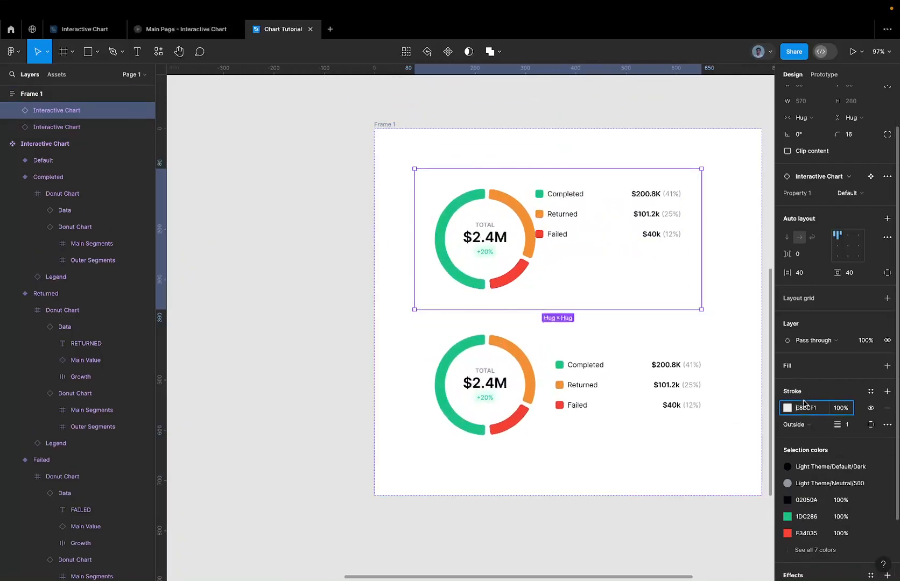
click(569, 357)
click(566, 257)
key(Delete)
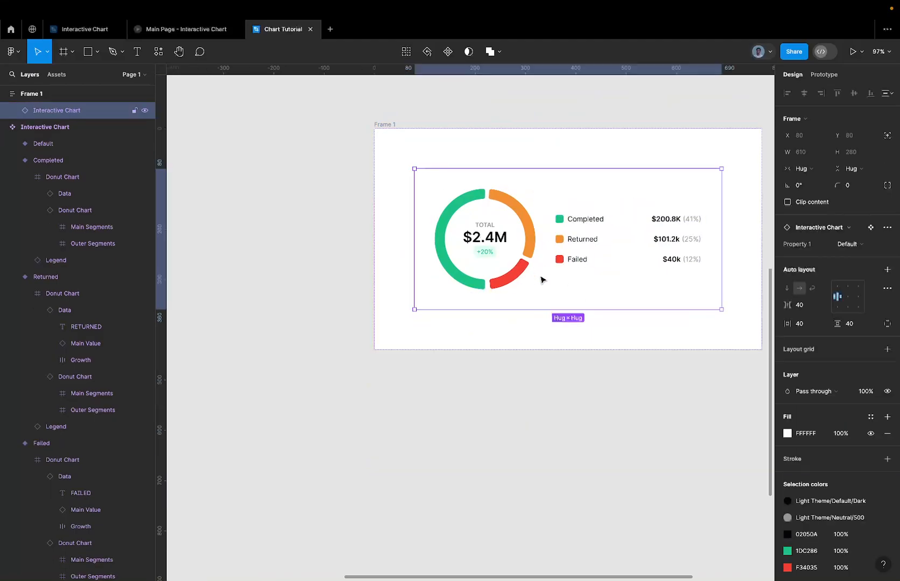
Try to shift Frame 1's white fill to a slightly darker off-white with the color picker
scroll(856, 492, down, 3)
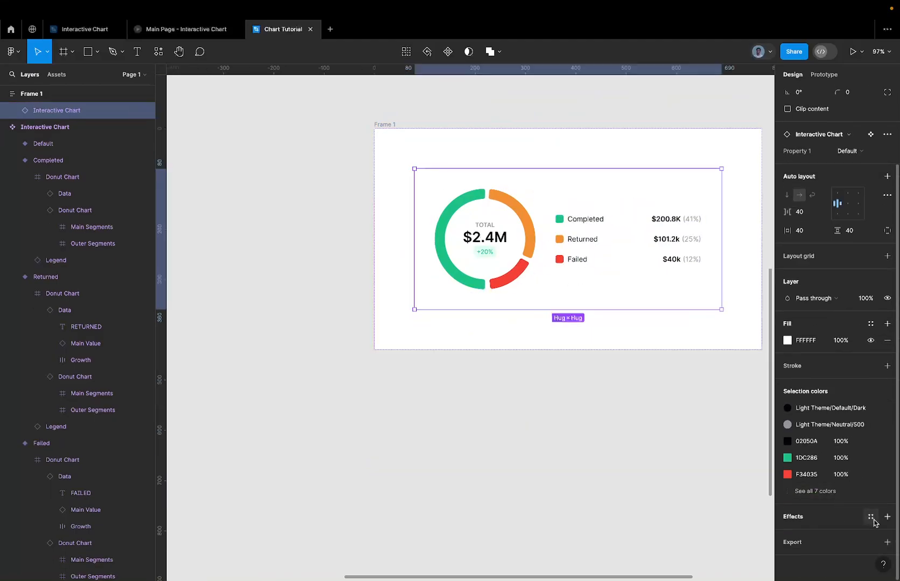
click(386, 125)
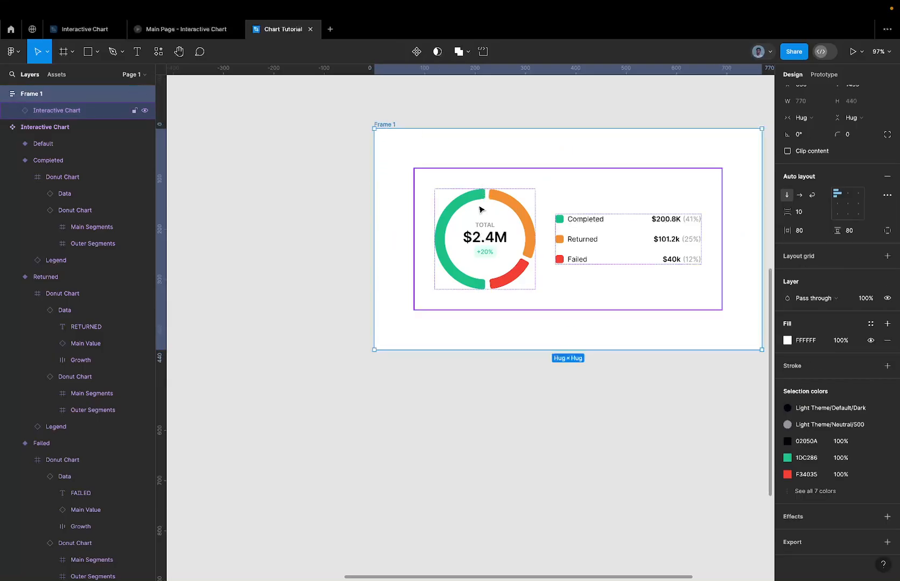
click(787, 340)
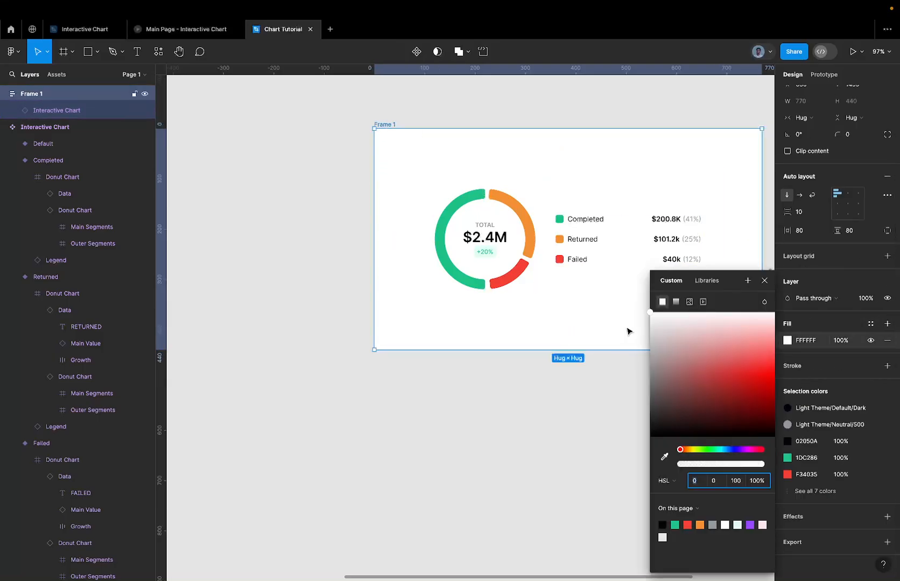
drag(654, 317, 653, 311)
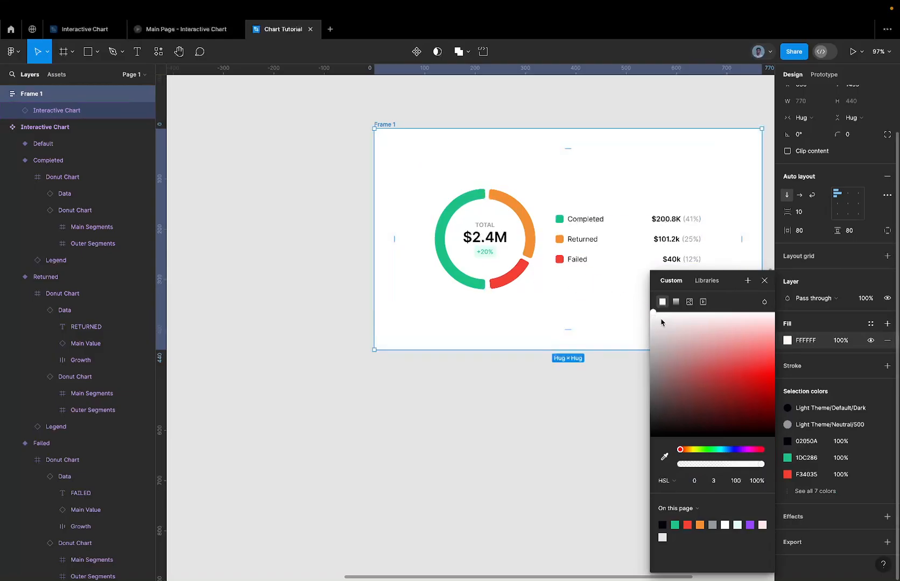
click(463, 212)
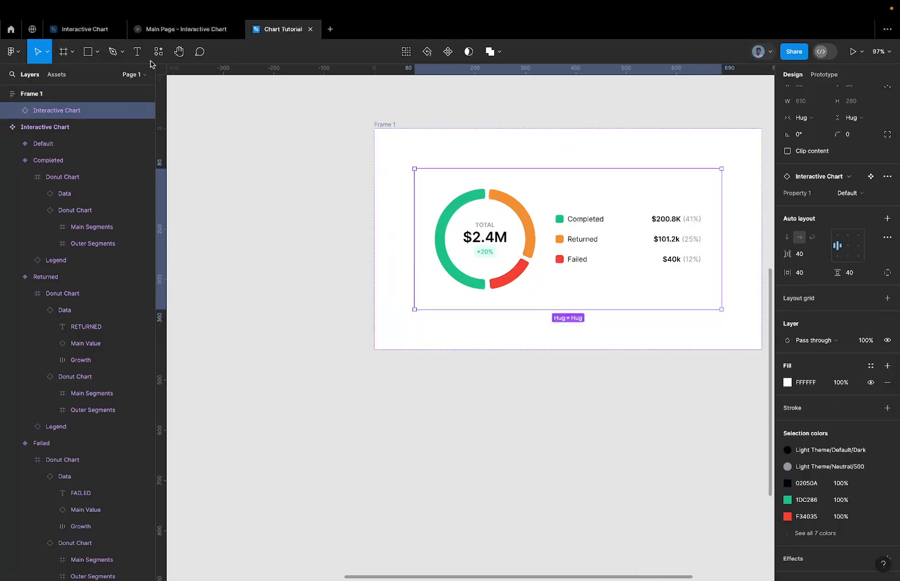
In the Interactive Chart file, sample the donut's light grey onto the PLAY ME frame, copy its hex value DDE0E4 and restore the white fill
click(106, 31)
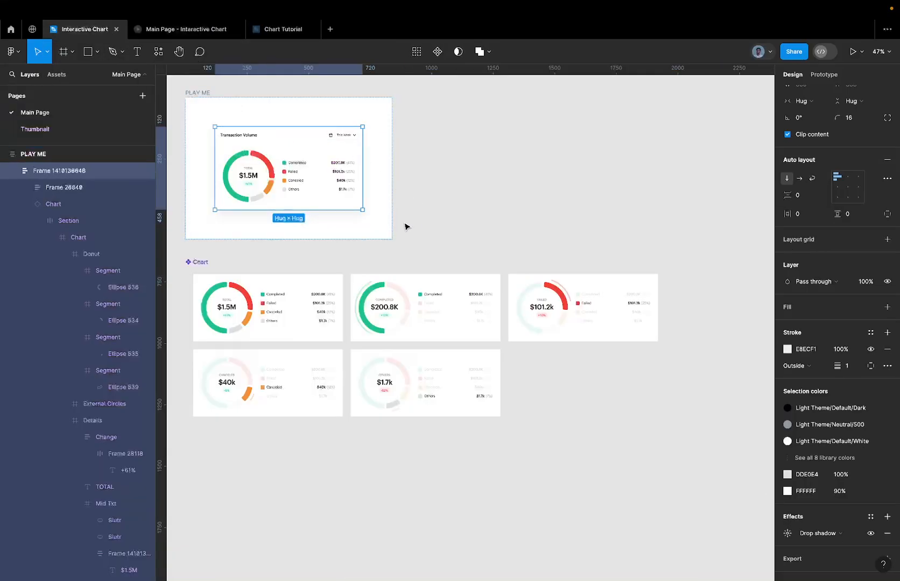
scroll(404, 225, left, 3)
click(304, 104)
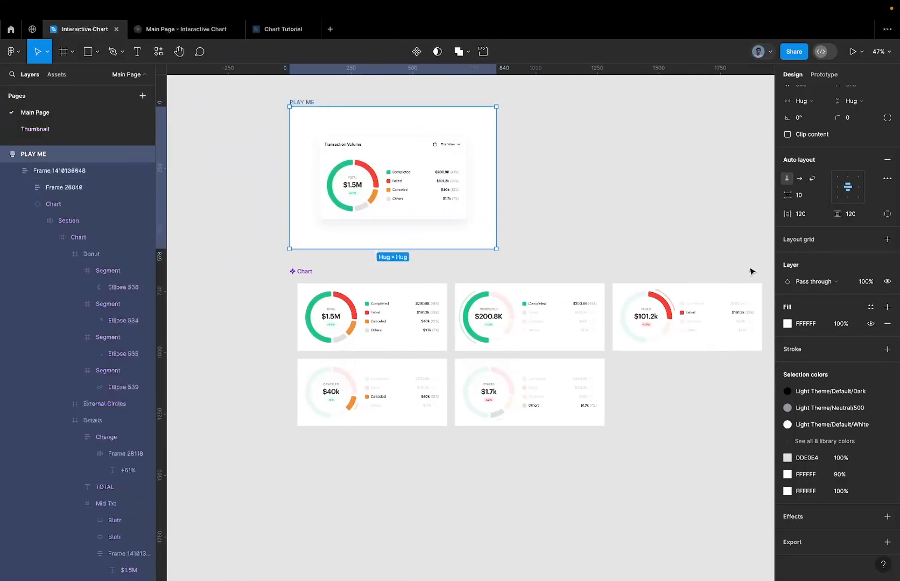
scroll(462, 221, up, 2)
scroll(462, 221, left, 4)
scroll(459, 222, up, 1)
scroll(459, 222, left, 2)
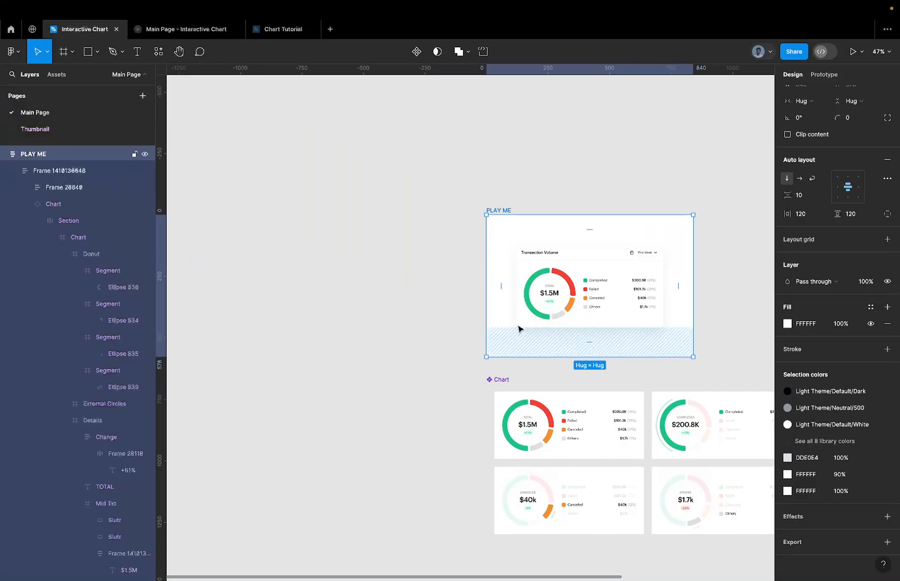
scroll(557, 314, up, 4)
key(i)
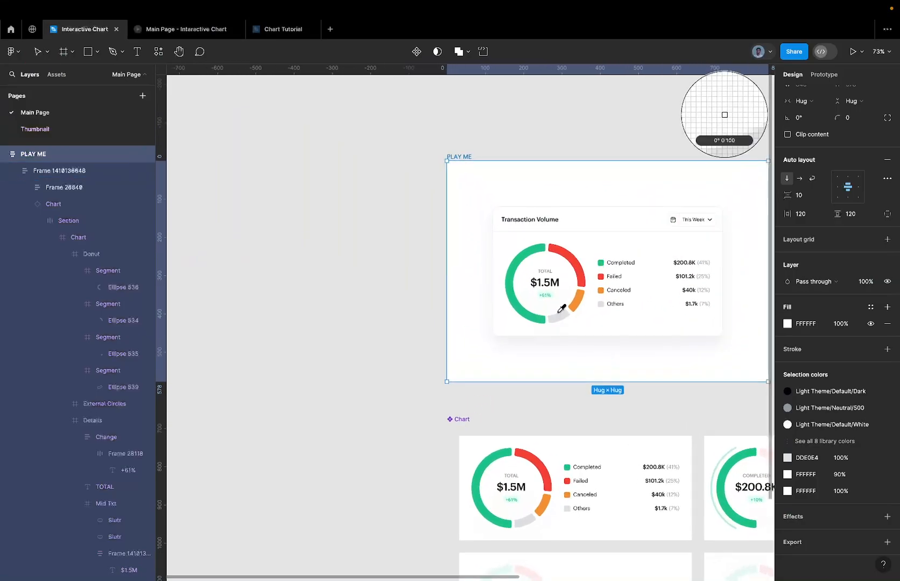
click(559, 317)
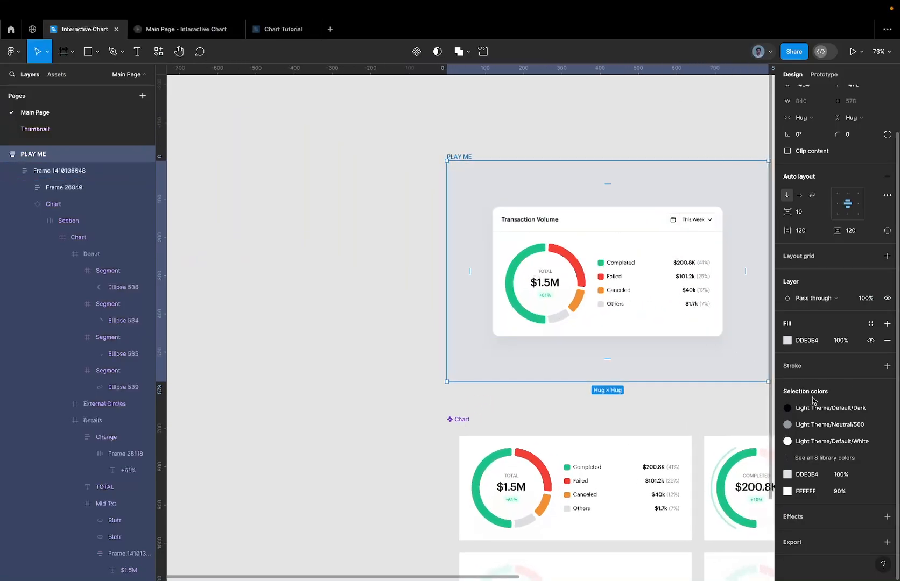
click(805, 341)
key(ctrl+c)
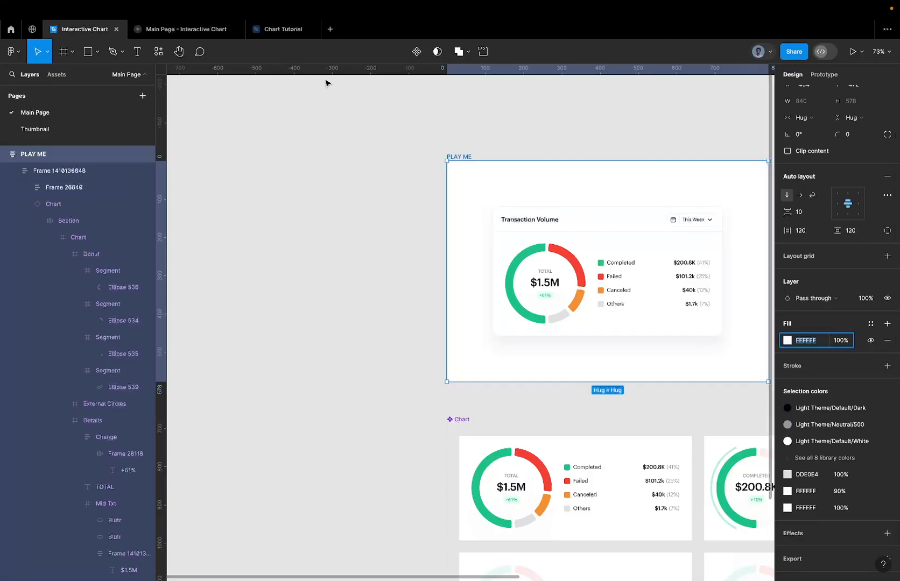
Set the fill of Frame 1 in the Chart Tutorial file to the copied grey DDE0E4
click(283, 32)
click(384, 124)
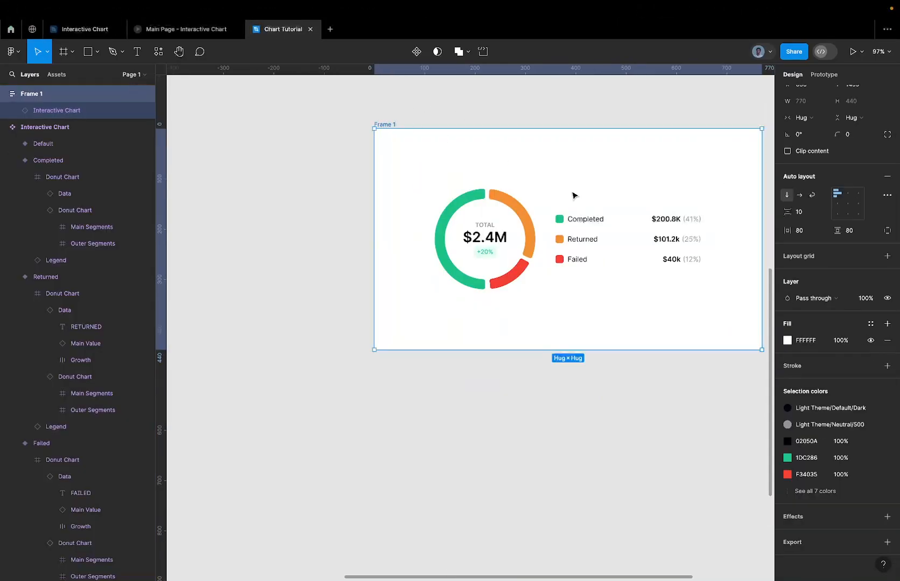
key(shift+a)
click(805, 340)
key(ctrl+v)
key(Return)
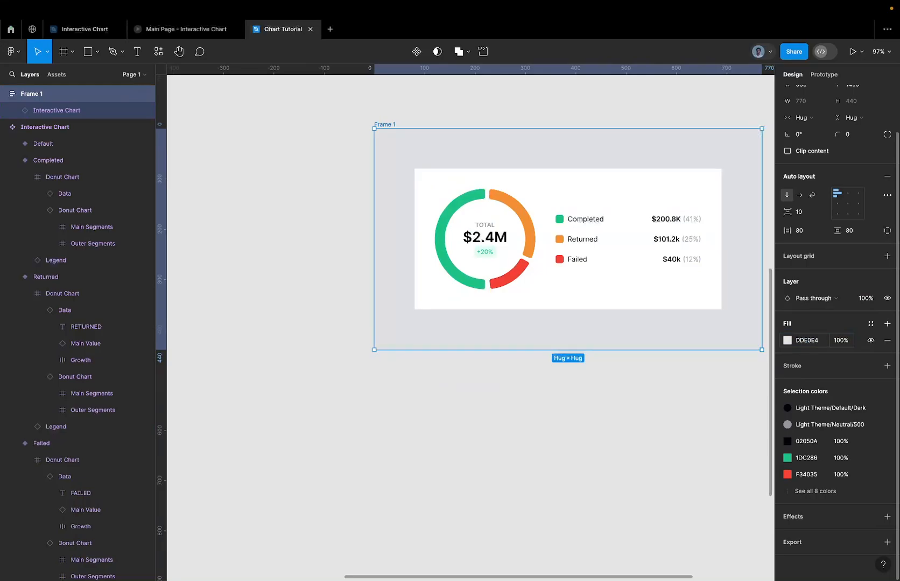
Lighten Frame 1's fill to F3F3F4
click(788, 341)
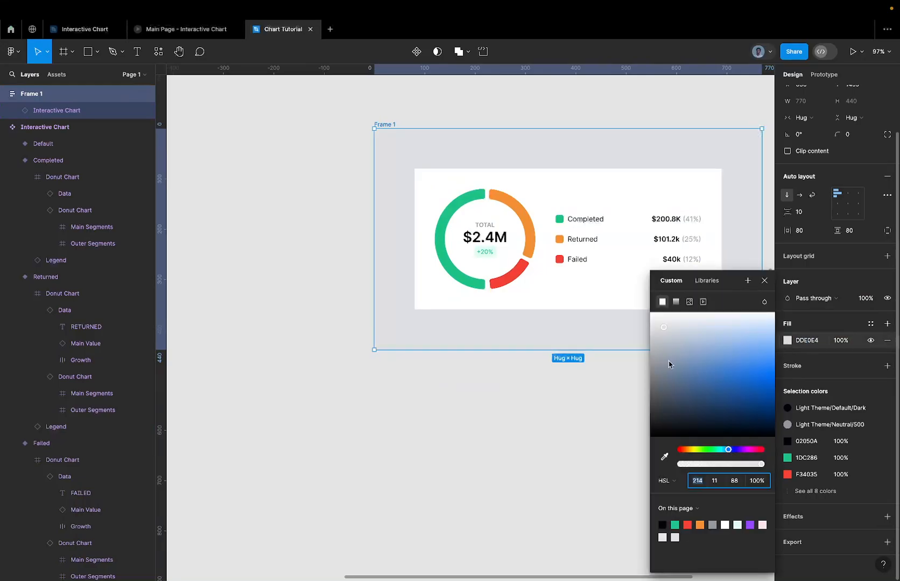
click(661, 323)
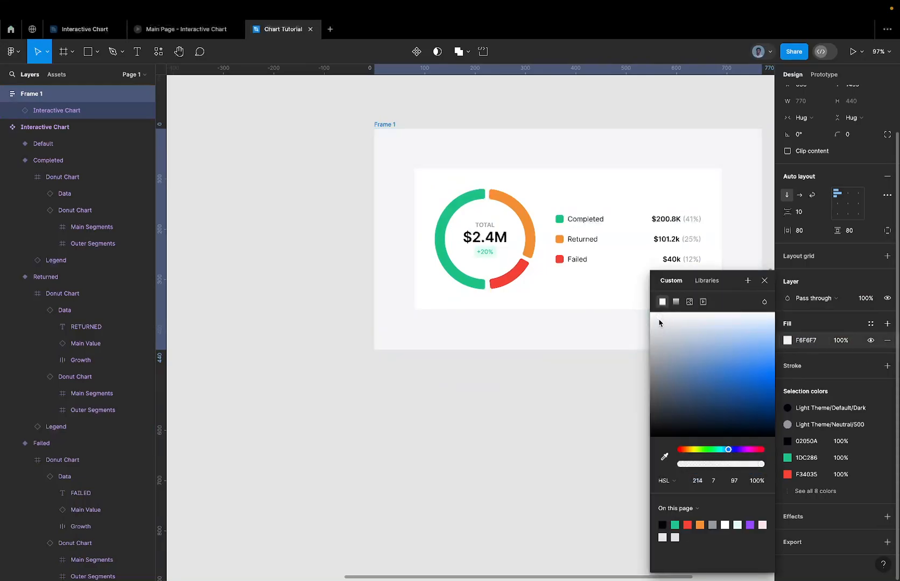
click(658, 323)
drag(656, 320, 656, 323)
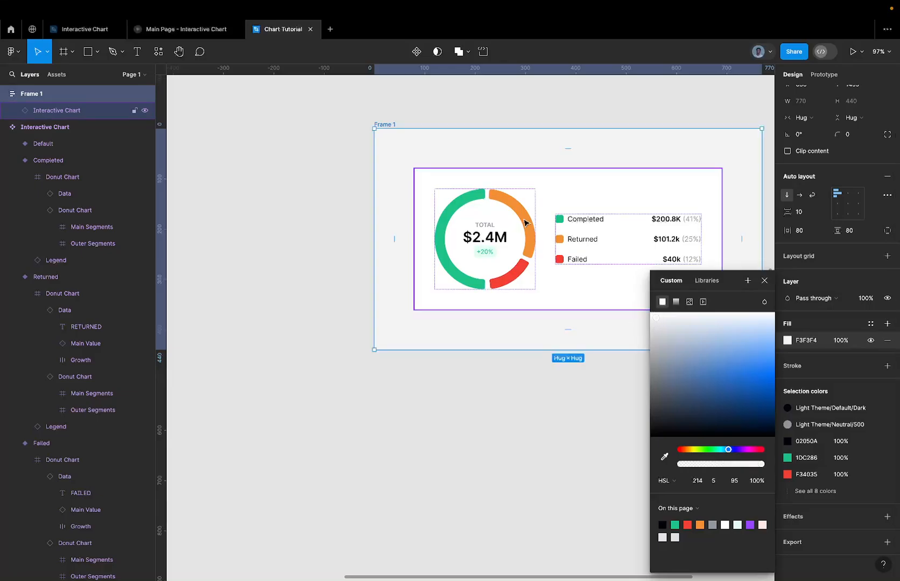
Give all four Interactive Chart variants a corner radius of 16 with clipped content
click(525, 222)
scroll(466, 210, down, 5)
scroll(465, 209, left, 2)
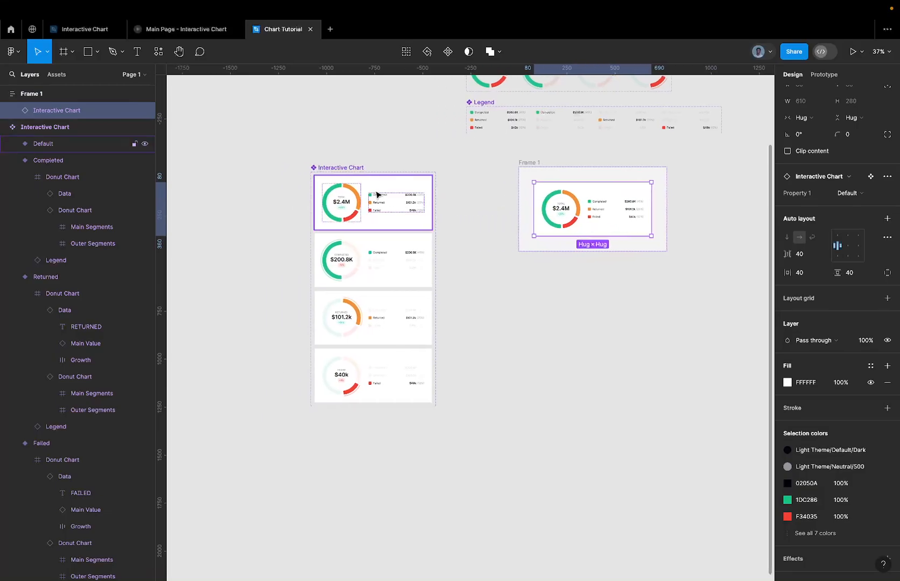
click(376, 193)
key(super+a)
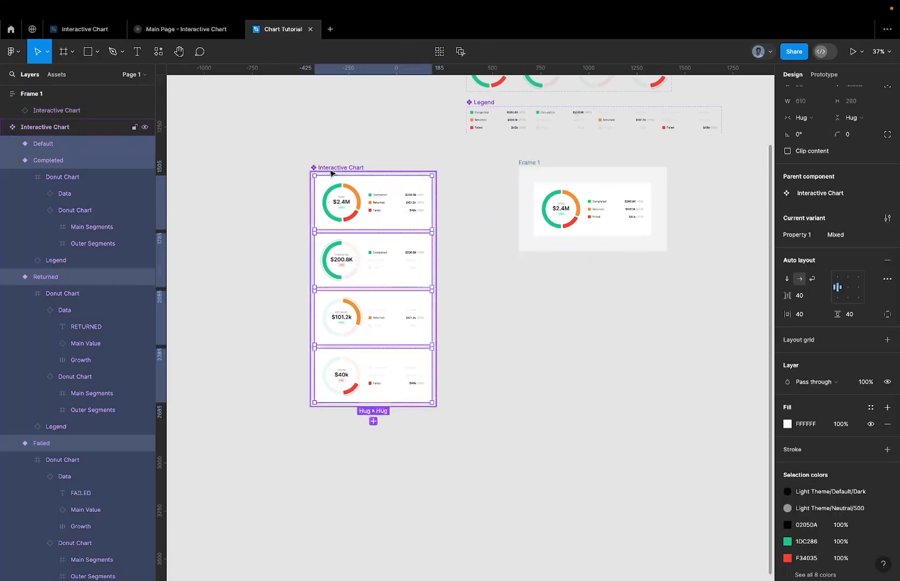
click(860, 134)
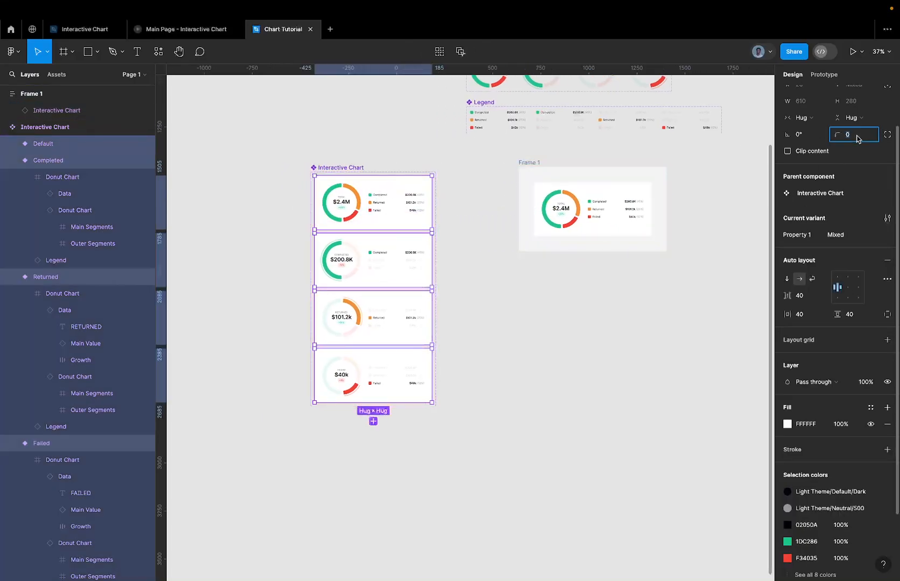
text(86)
key(Return)
scroll(342, 204, up, 5)
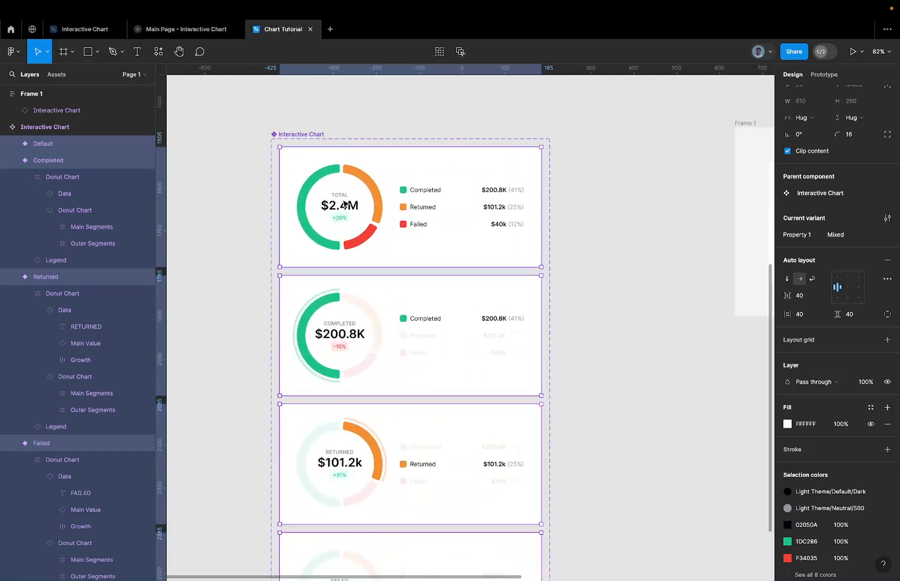
click(351, 119)
Replace the square-cornered chart instance in Frame 1 with a copy of the rounded Default variant
scroll(353, 118, right, 5)
click(538, 188)
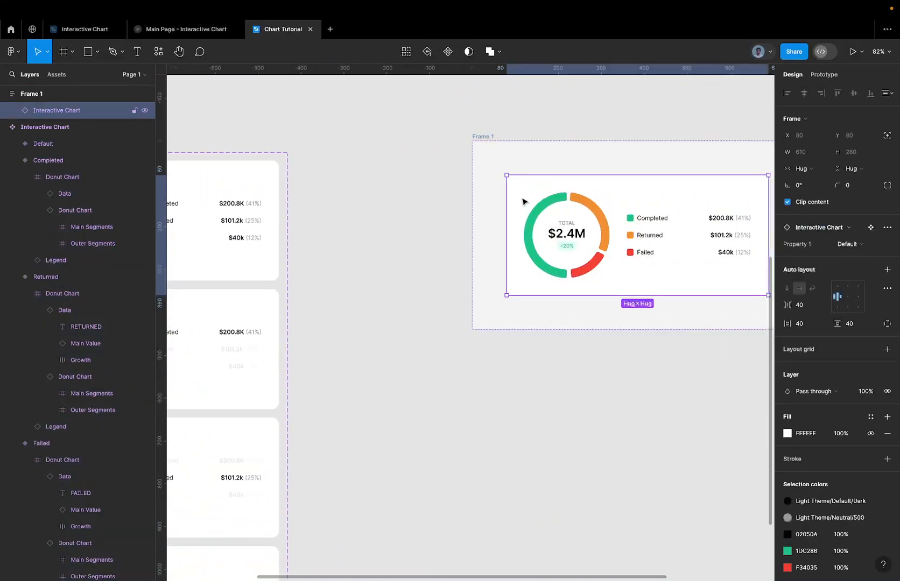
scroll(468, 227, down, 3)
click(332, 229)
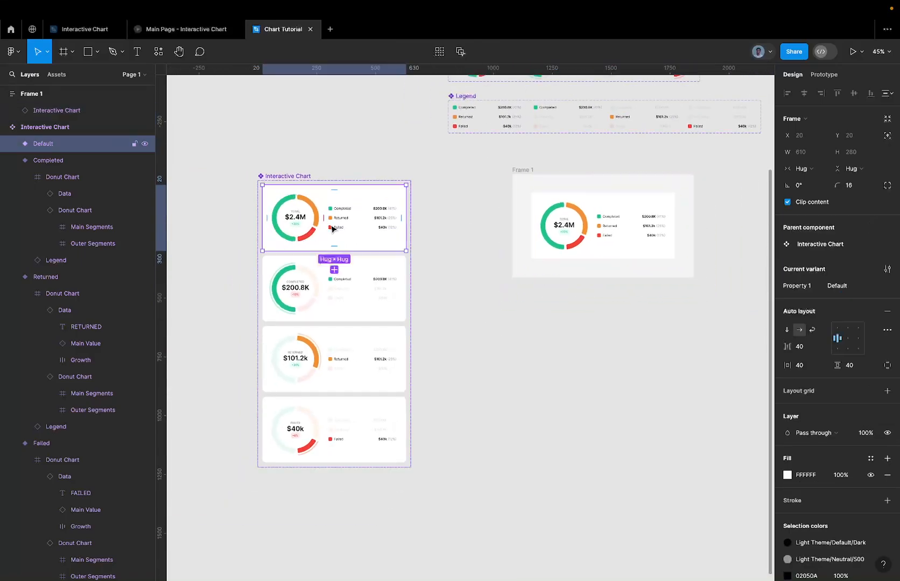
click(625, 240)
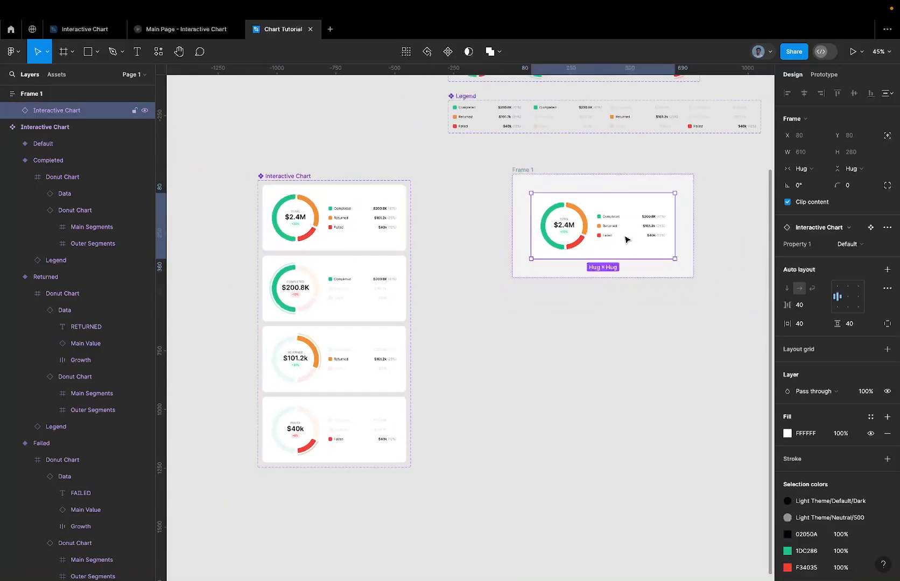
right_click(625, 239)
click(656, 259)
scroll(573, 216, up, 5)
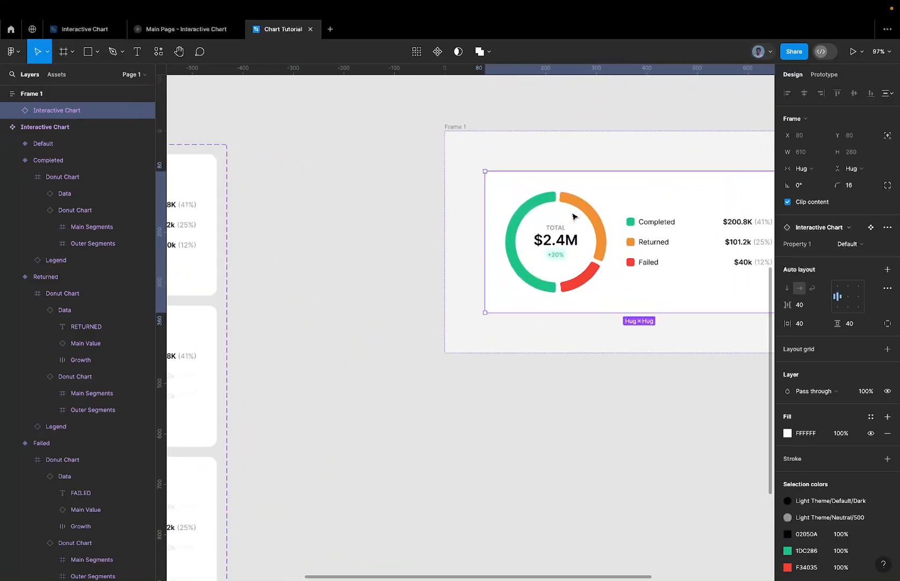
click(400, 193)
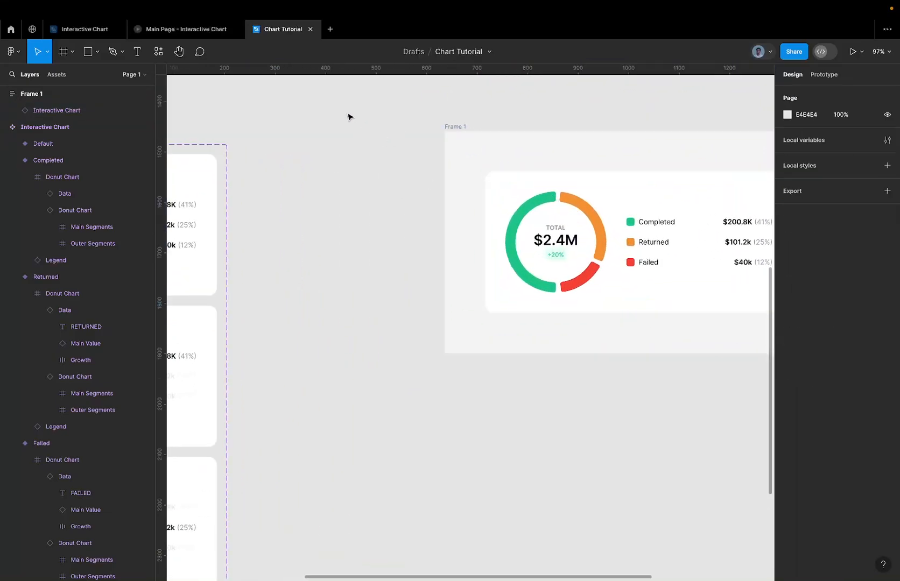
Preview Frame 1 as a prototype, scaled to fill the screen with the surrounding interface hidden
click(473, 149)
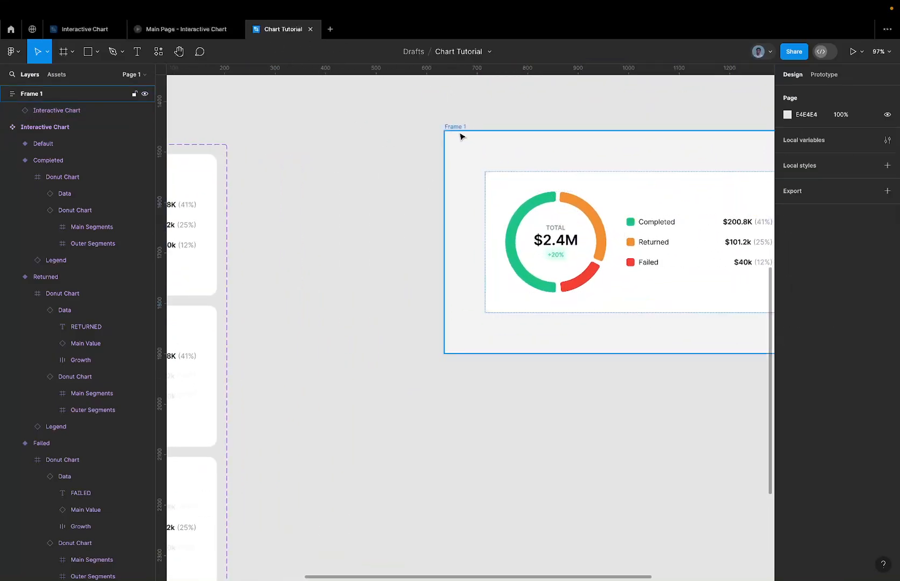
click(456, 128)
click(852, 52)
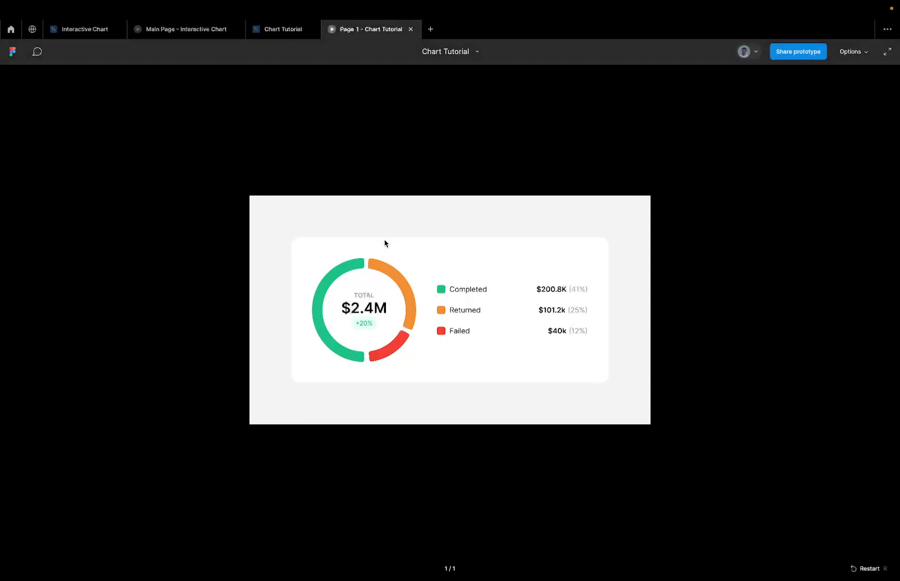
key(z)
key(z)
key(z)
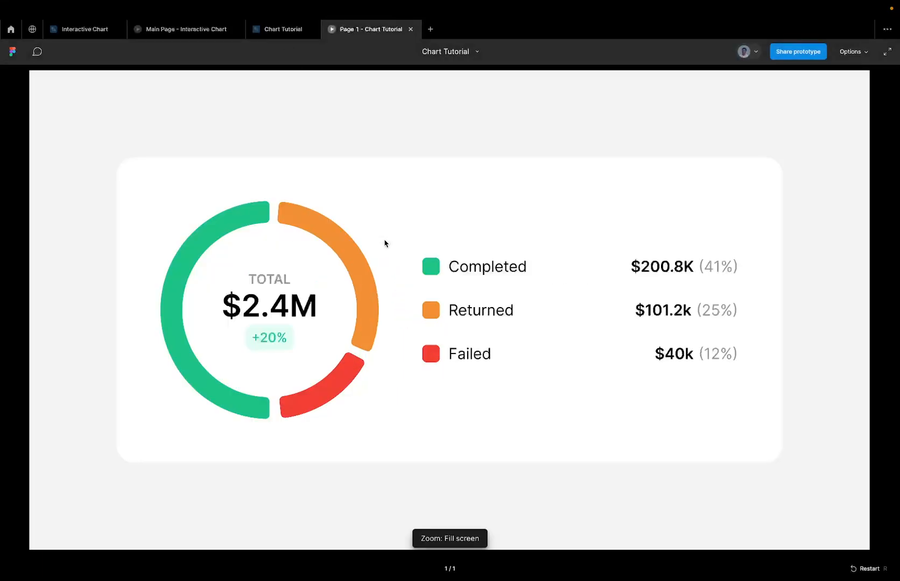
key(super+backslash)
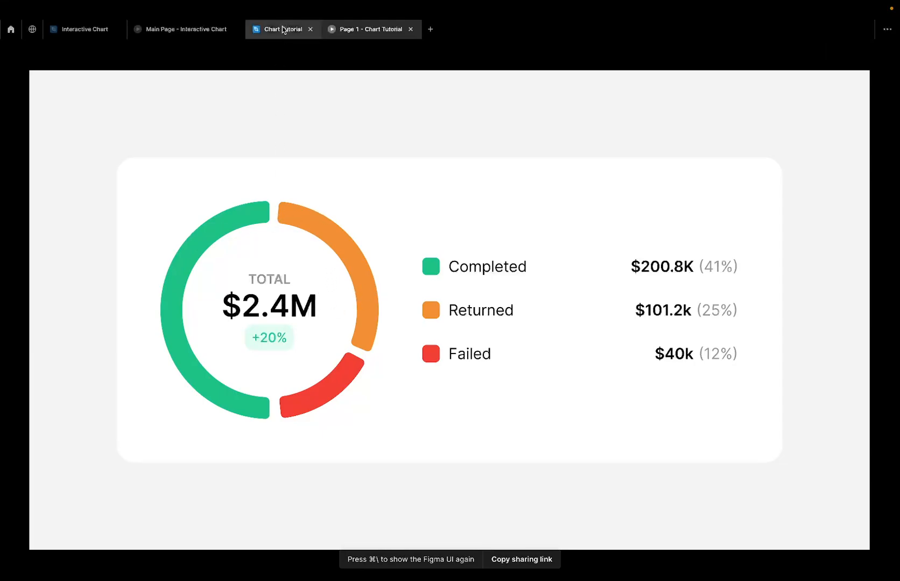
Return to the Chart Tutorial file and select the green segment's Trigger Area inside the Default variant's donut chart
mouse_move(281, 30)
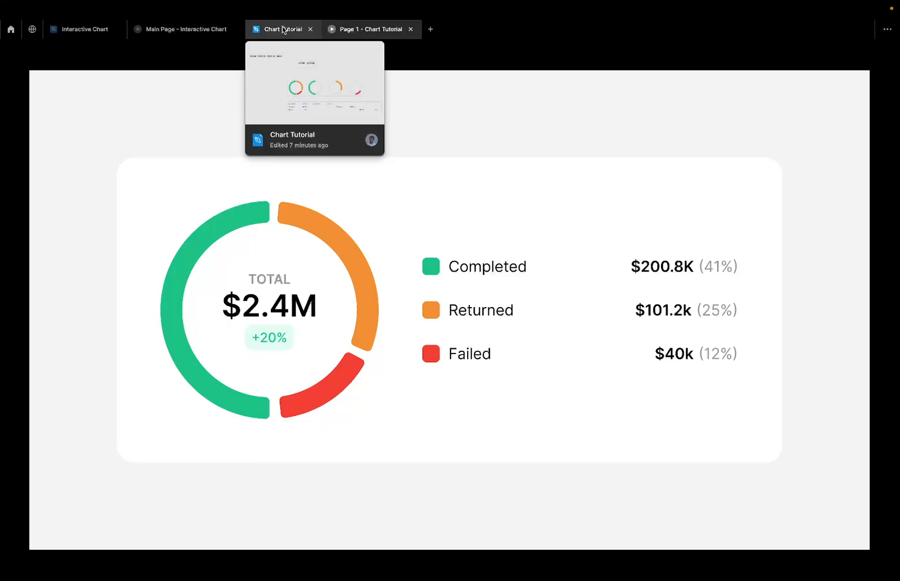
click(283, 30)
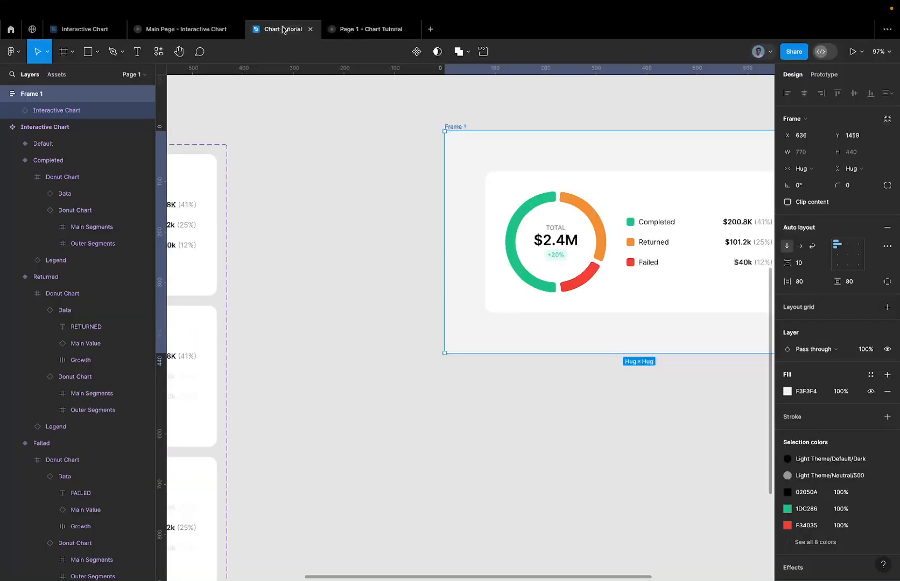
scroll(390, 232, left, 7)
super+click(396, 222)
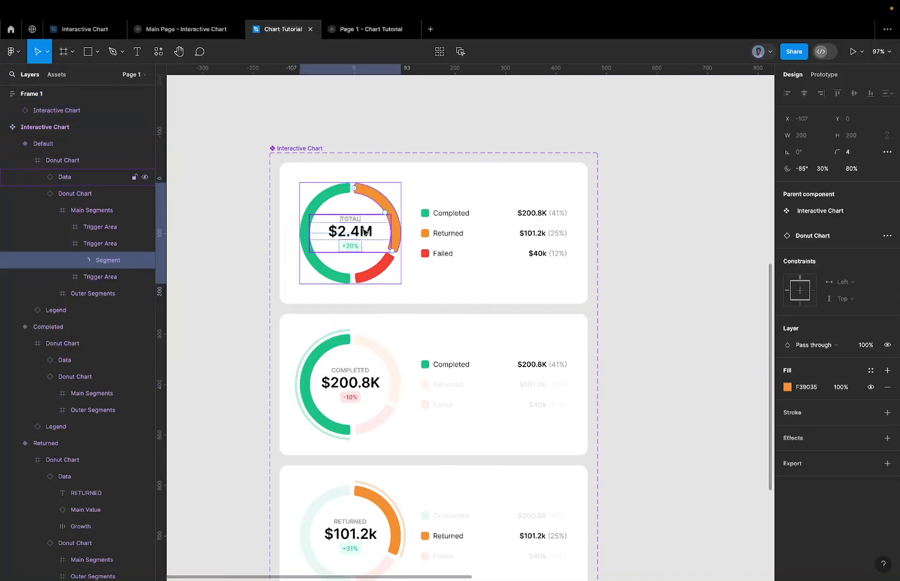
click(365, 233)
double_click(340, 203)
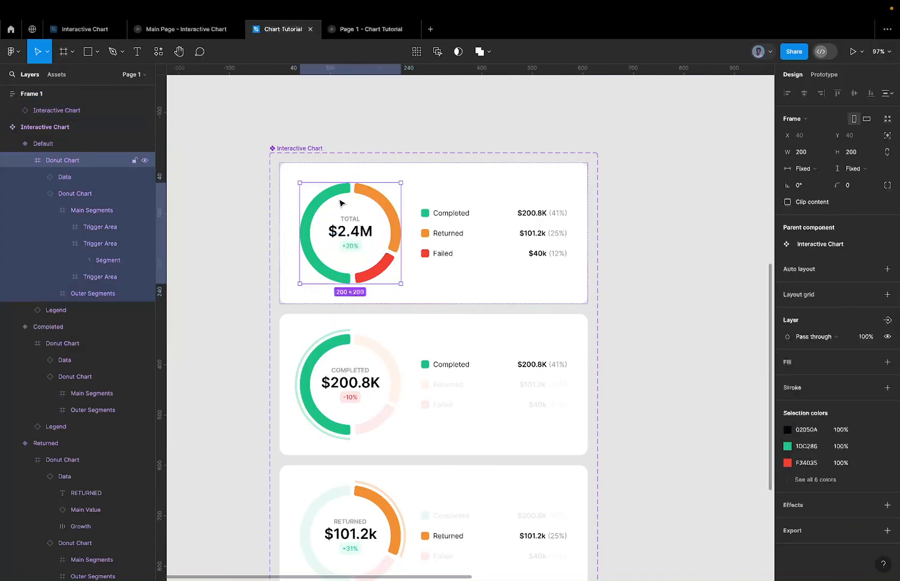
double_click(331, 202)
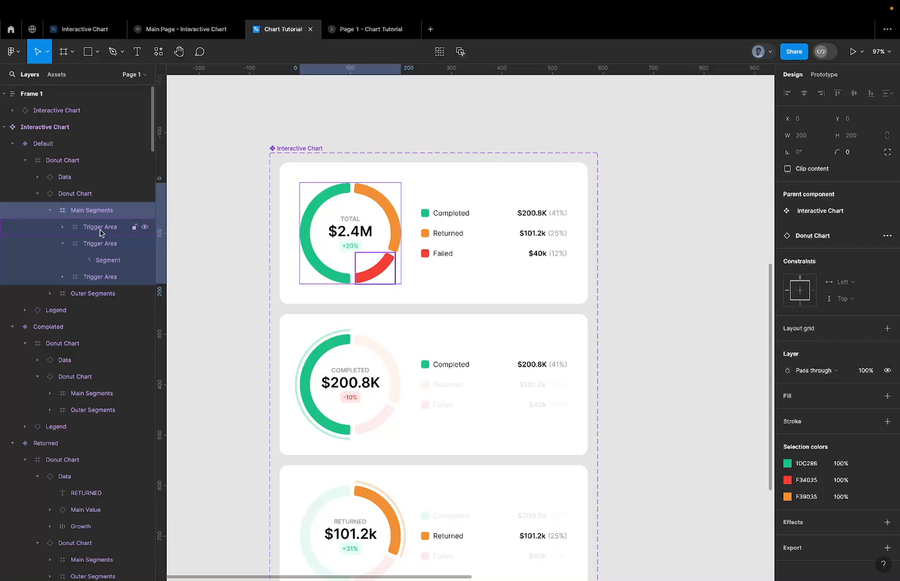
scroll(263, 211, left, 5)
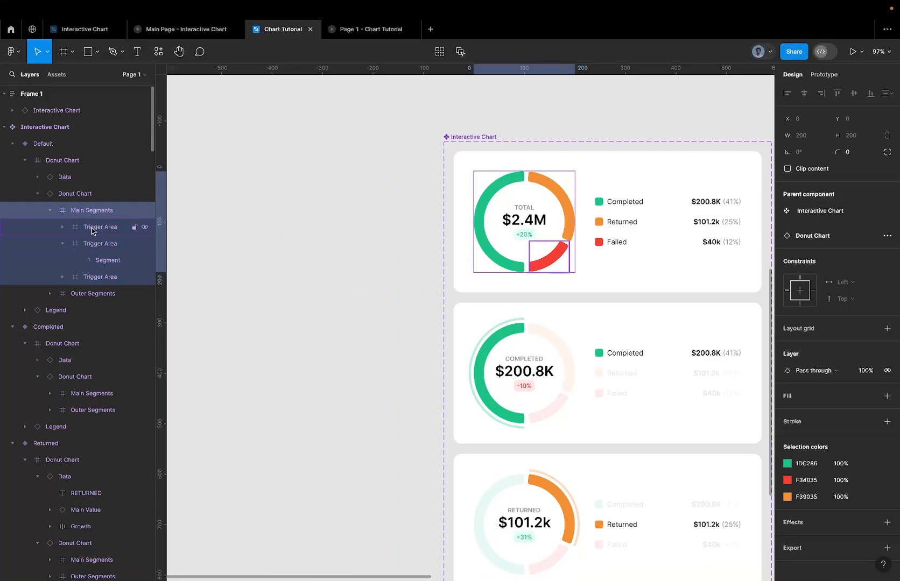
click(98, 277)
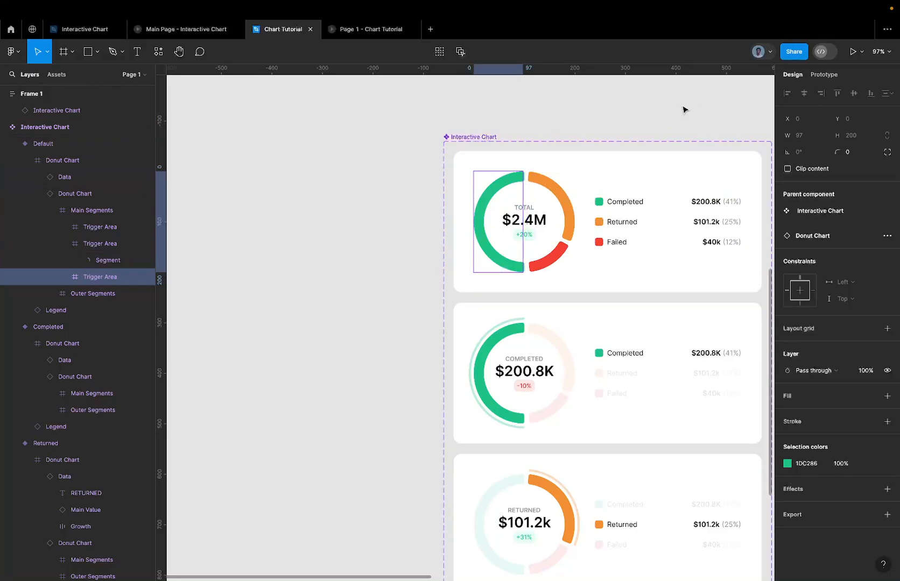
scroll(411, 172, down, 5)
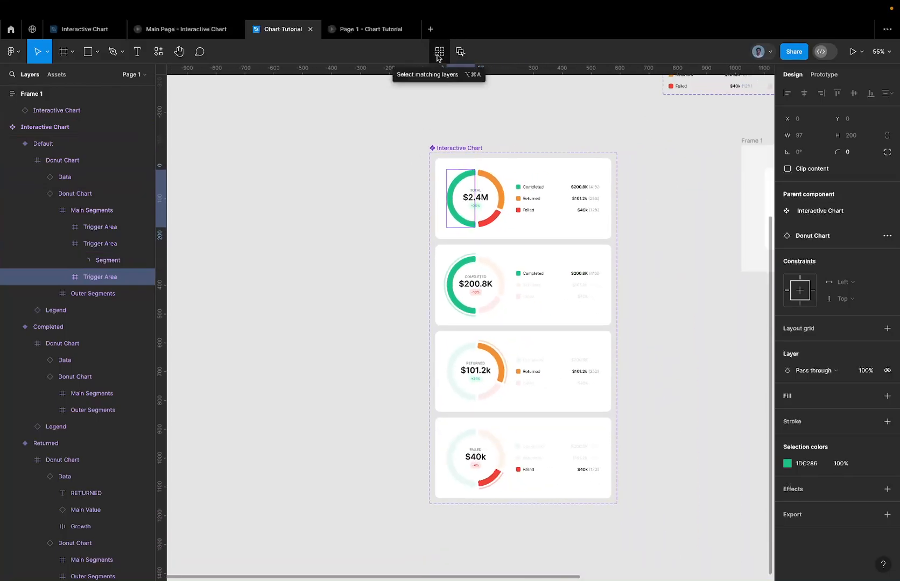
click(439, 53)
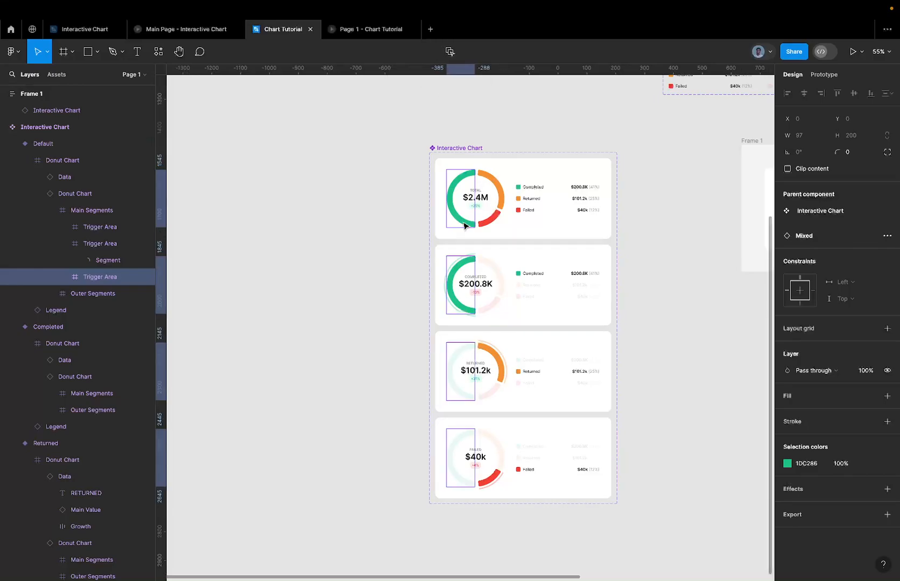
scroll(465, 225, down, 5)
scroll(464, 225, up, 4)
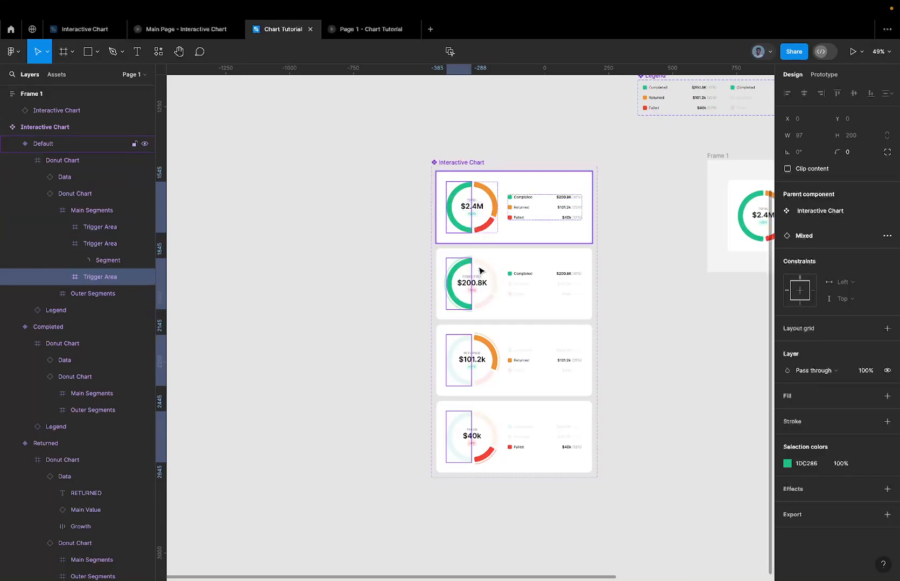
scroll(487, 315, up, 2)
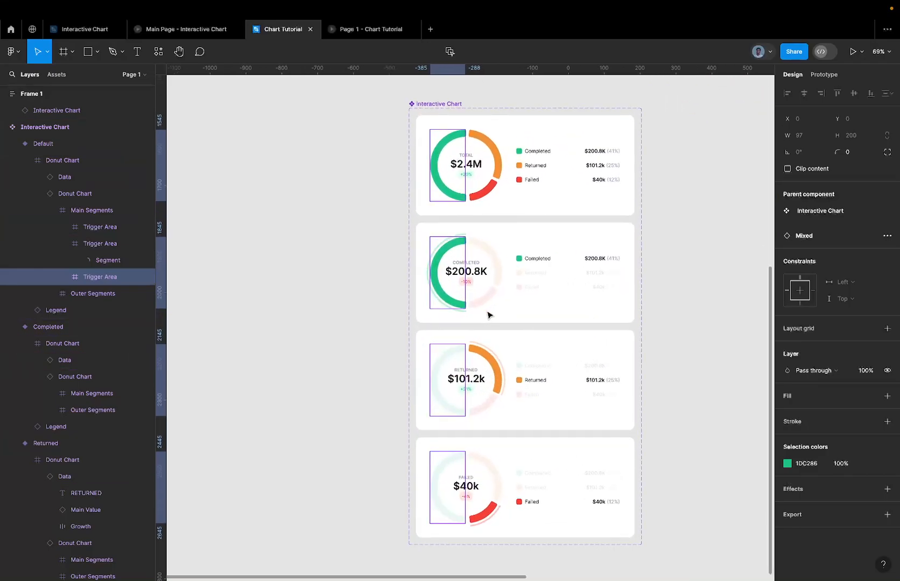
scroll(488, 315, up, 3)
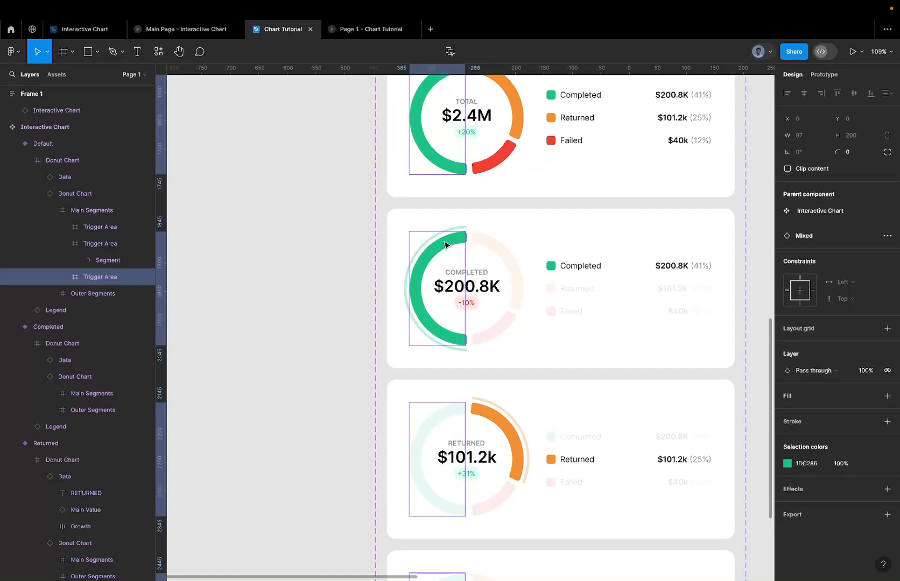
scroll(445, 245, down, 3)
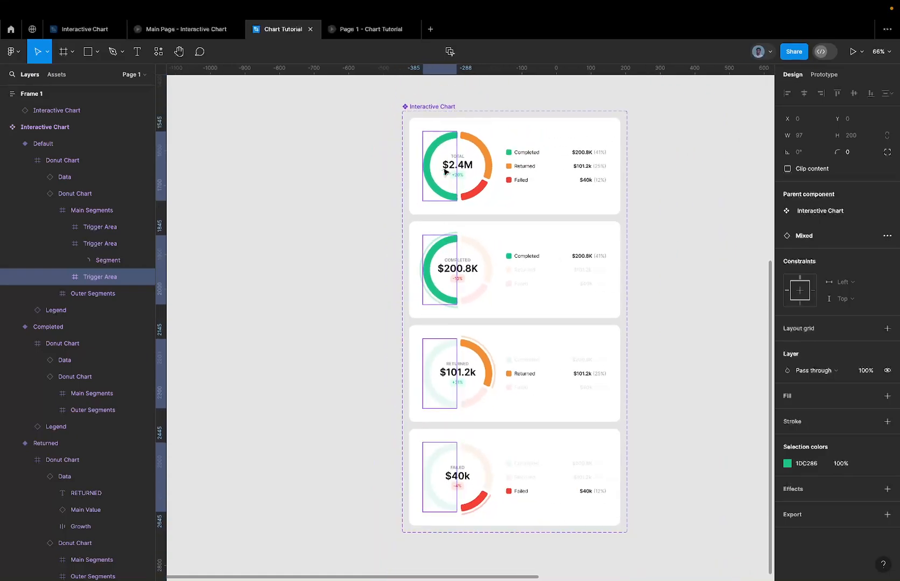
key(super+z)
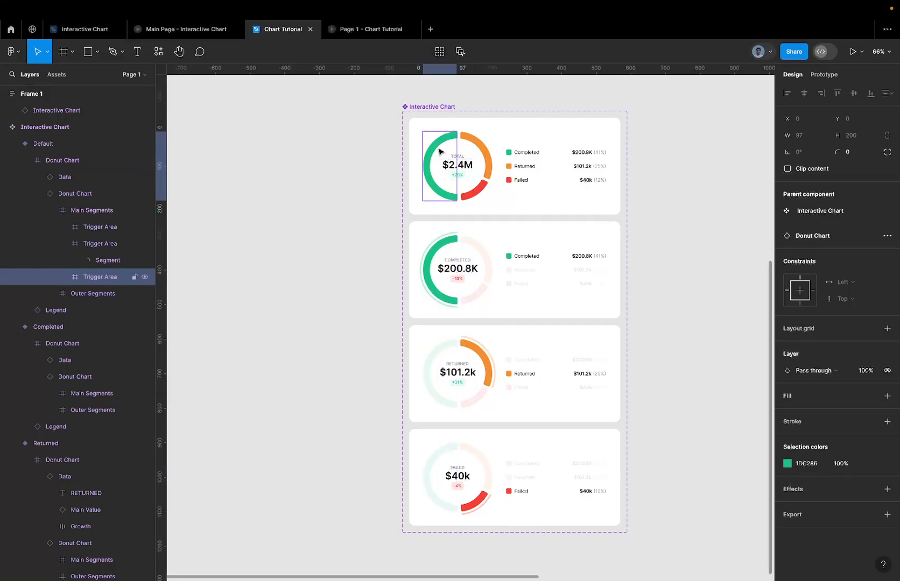
Select the matching green Trigger Areas across the Default, Returned and Failed variants, leaving out the one in Completed
click(439, 51)
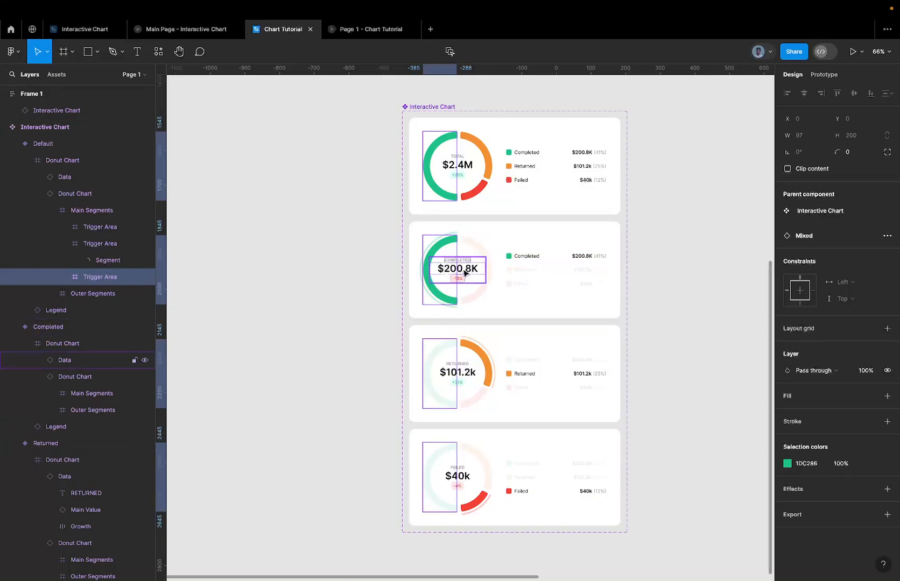
scroll(457, 264, up, 2)
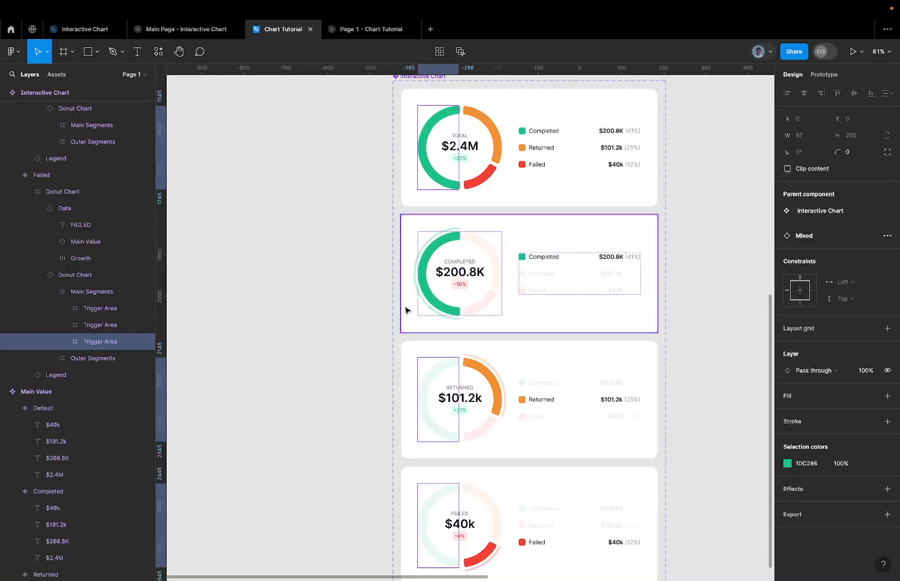
scroll(408, 309, down, 2)
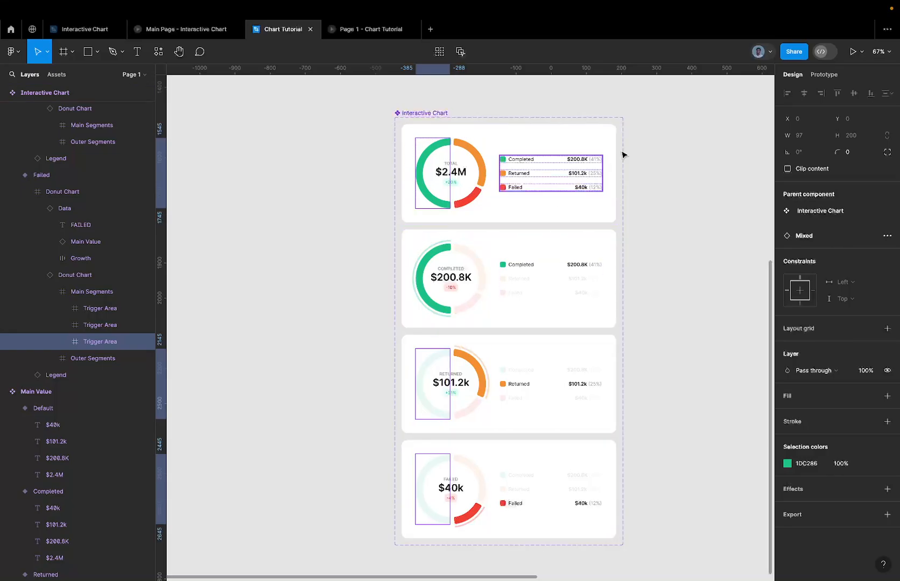
Add a While hovering interaction to the selected Trigger Areas that changes Property 1 to Completed
click(812, 78)
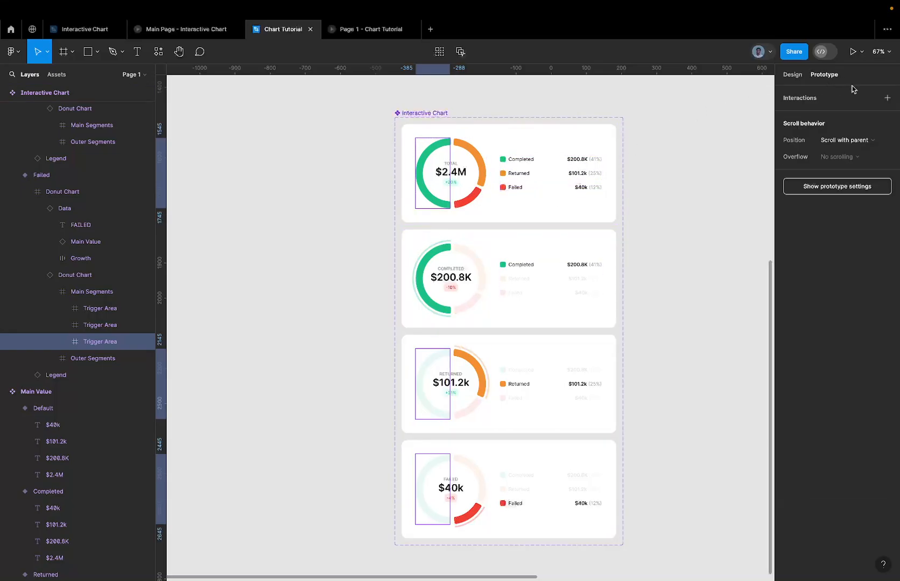
click(888, 98)
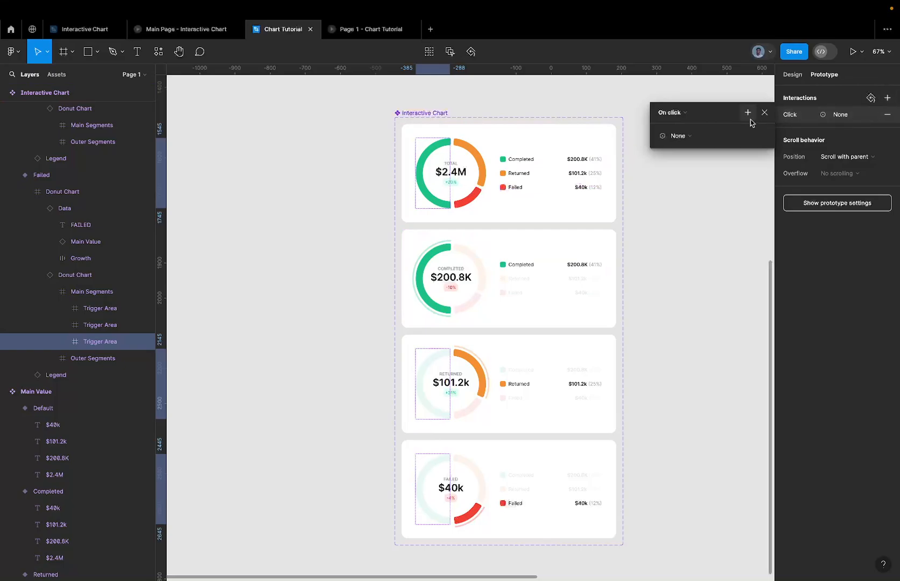
click(686, 118)
click(686, 137)
click(713, 138)
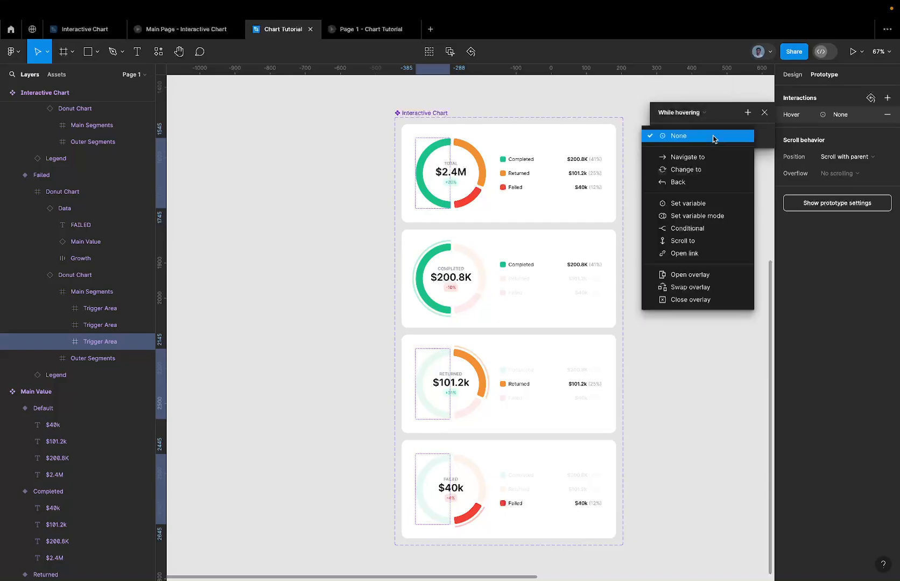
click(695, 170)
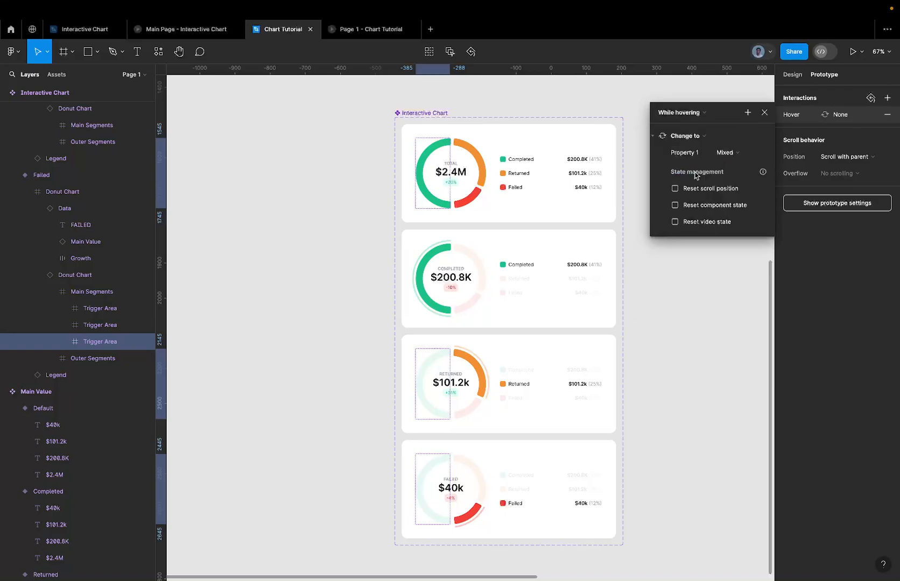
click(728, 154)
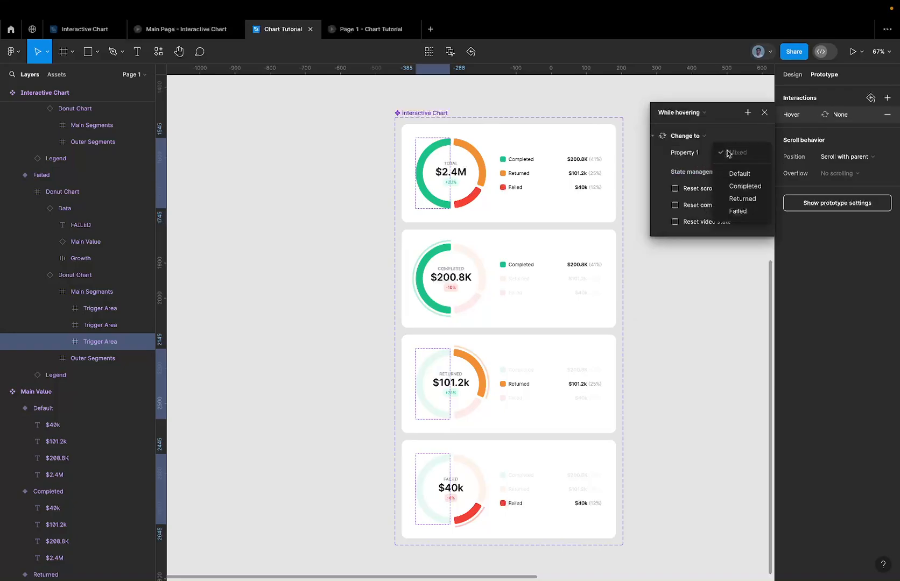
click(738, 185)
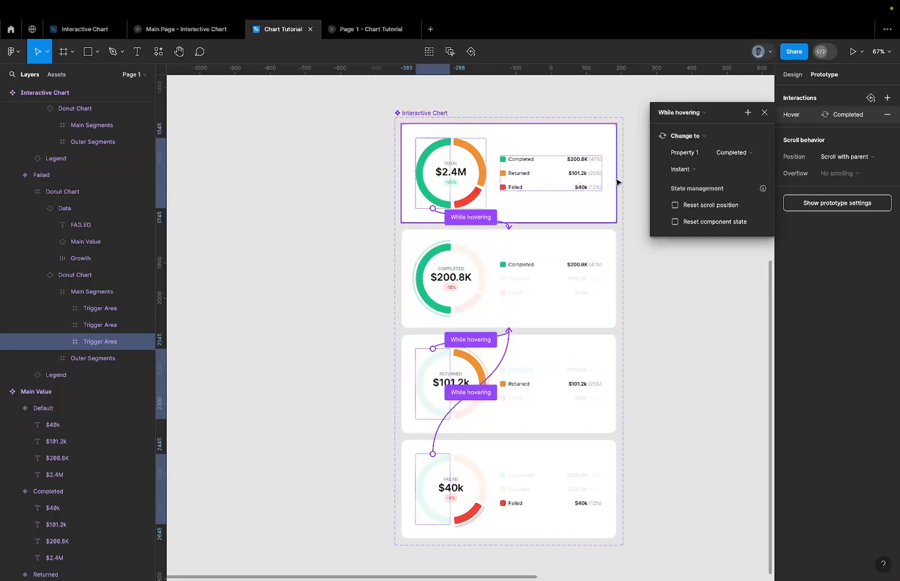
Switch to the Interactive Chart reference file and examine the interaction settings of the green segment in its Default chart variant
click(100, 31)
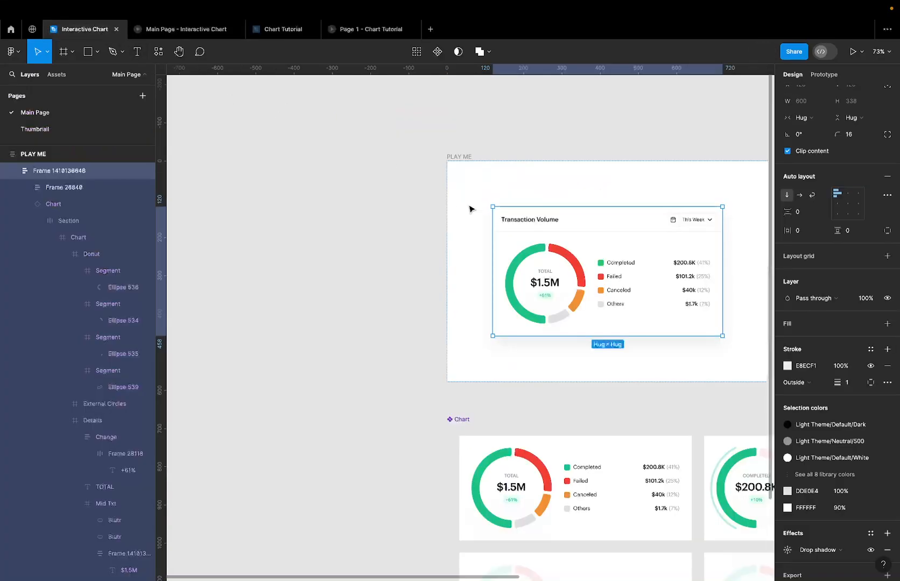
super+click(554, 249)
click(520, 259)
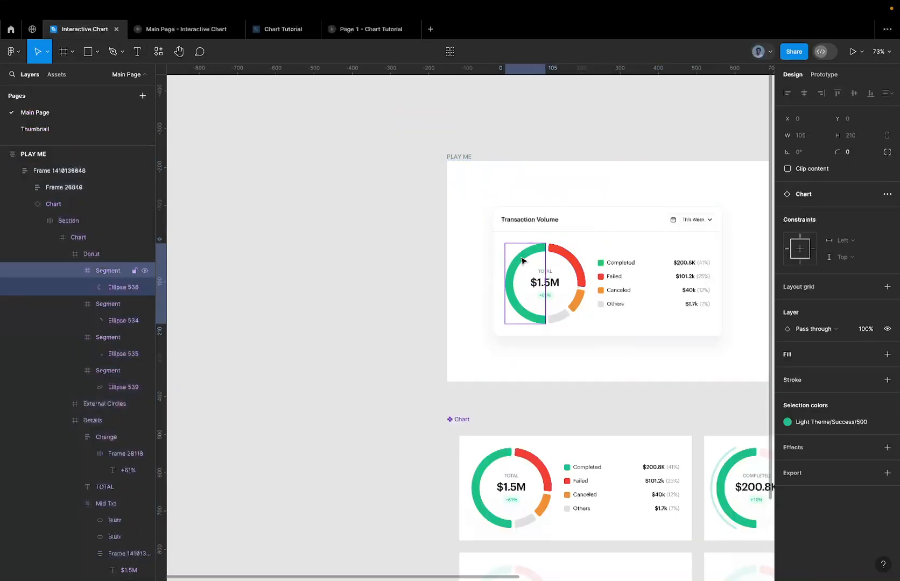
click(820, 76)
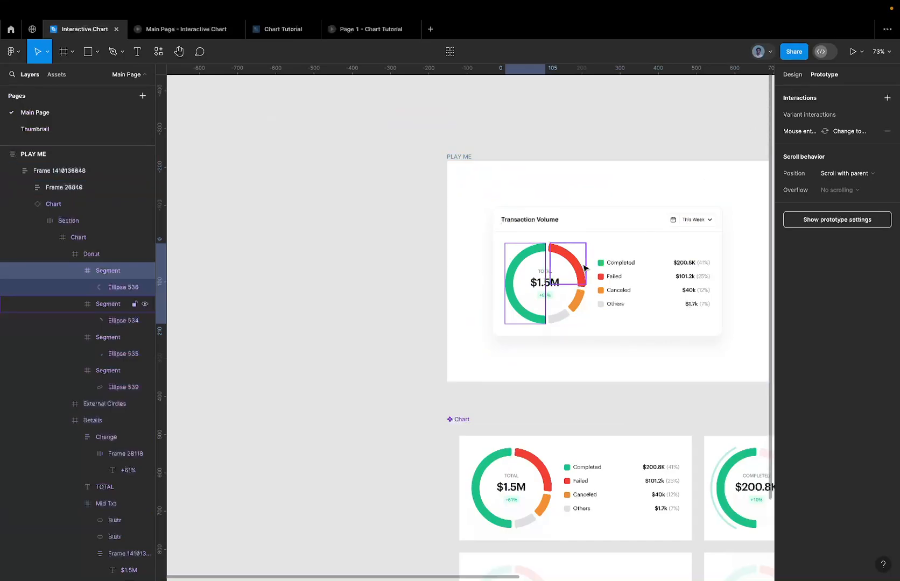
scroll(585, 267, down, 6)
click(510, 335)
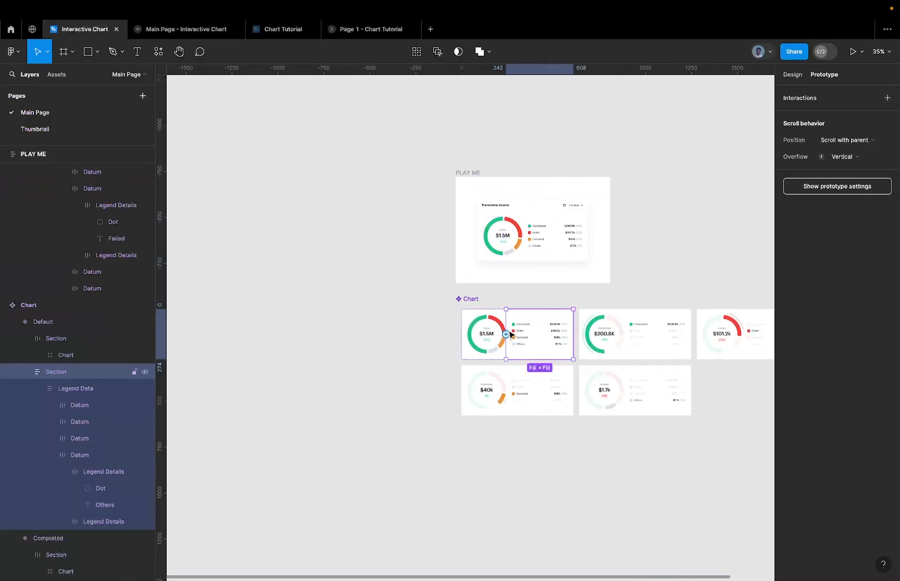
scroll(509, 333, up, 6)
super+click(488, 328)
double_click(437, 316)
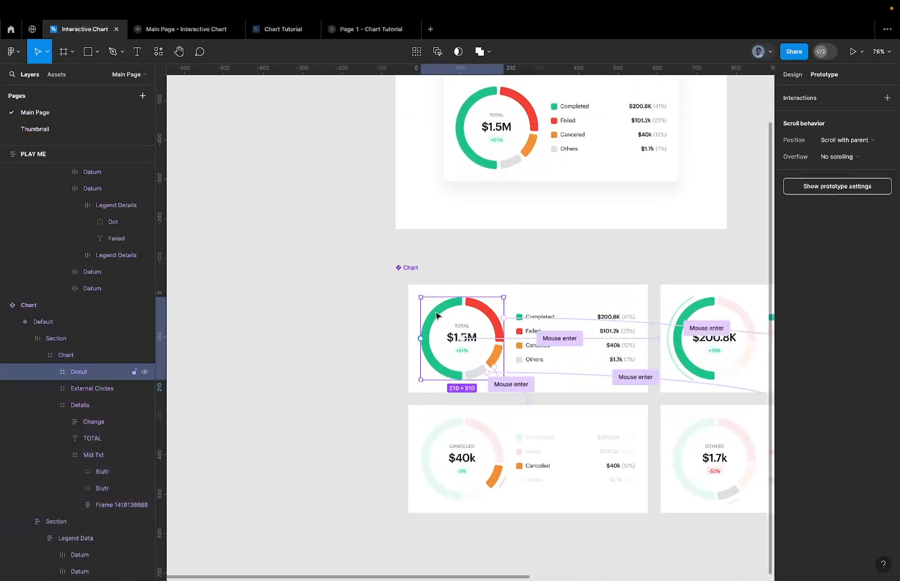
click(437, 316)
click(541, 339)
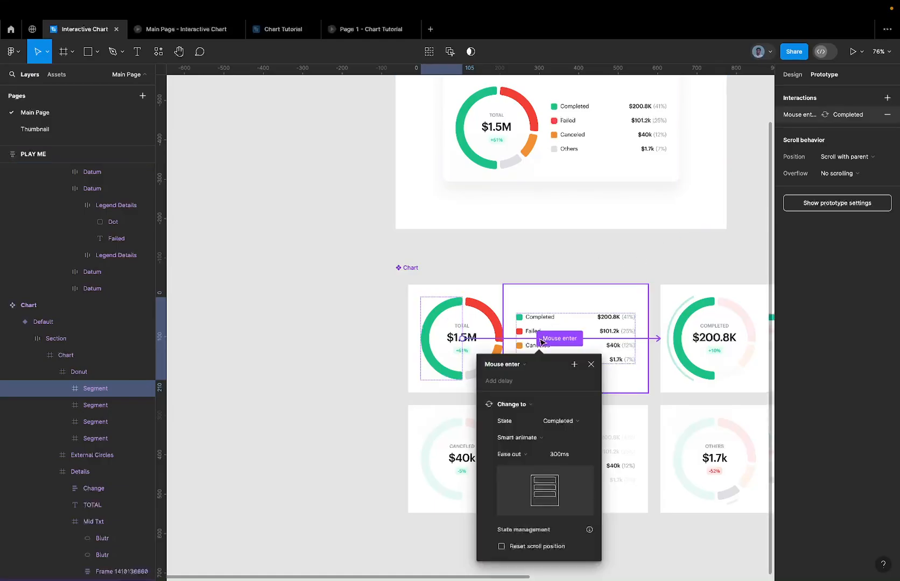
Back in the Chart Tutorial file, change the Trigger Areas' interaction to Mouse enter with a Smart animate transition
click(305, 28)
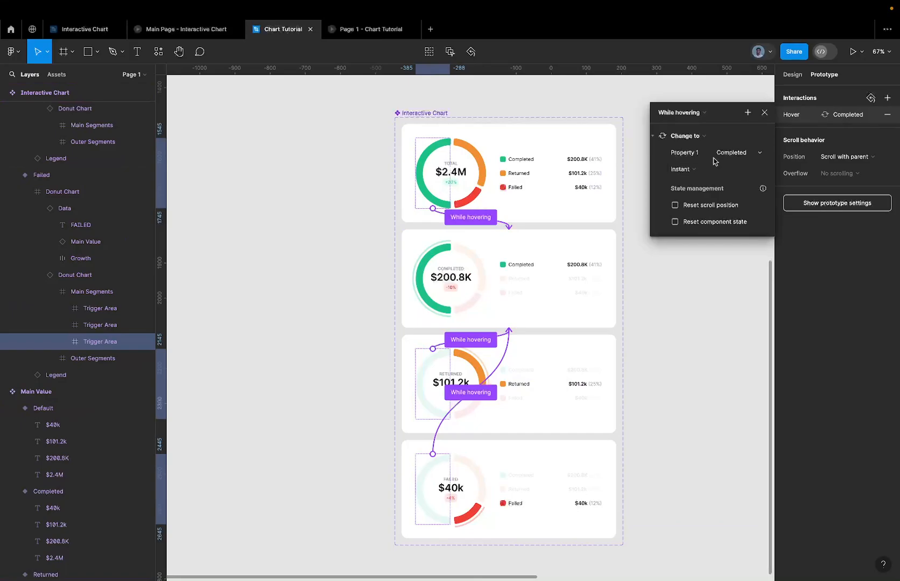
click(697, 114)
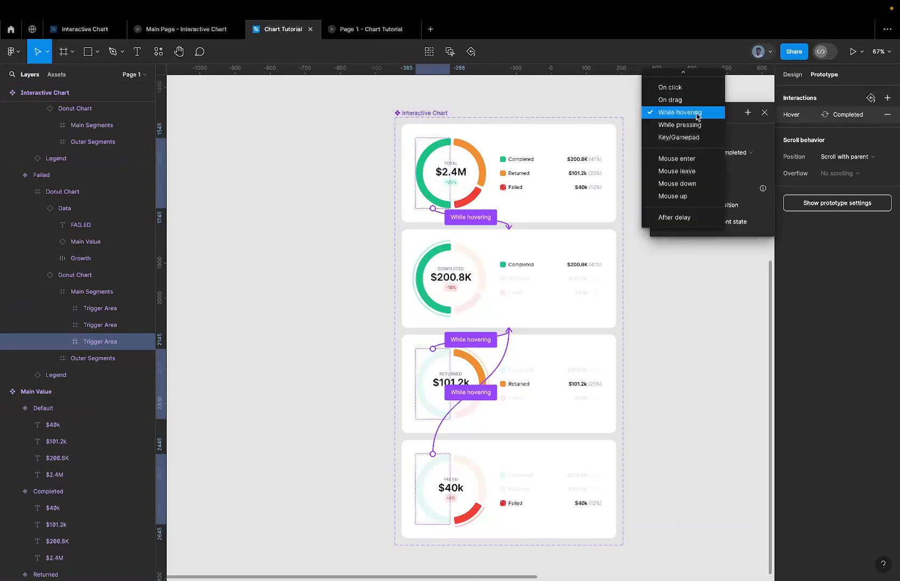
click(685, 160)
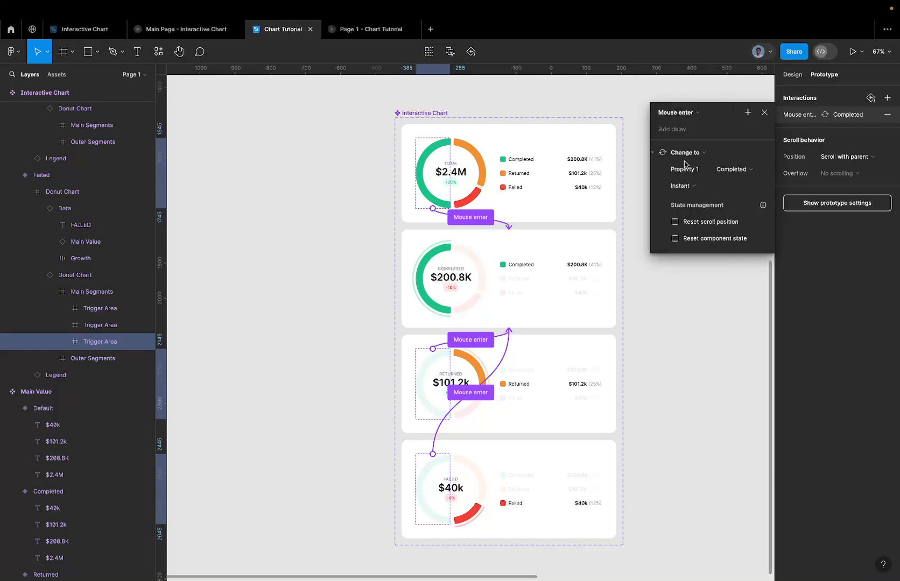
click(681, 188)
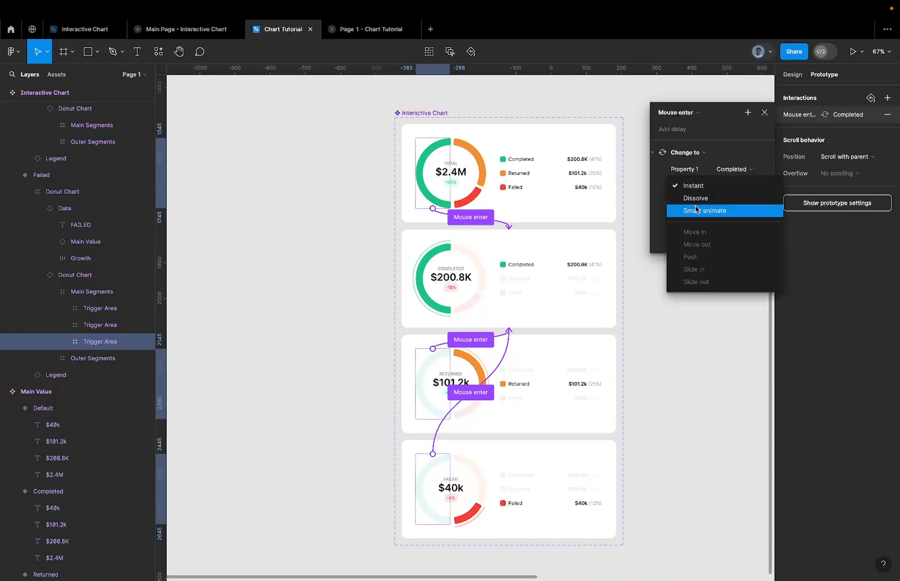
click(695, 208)
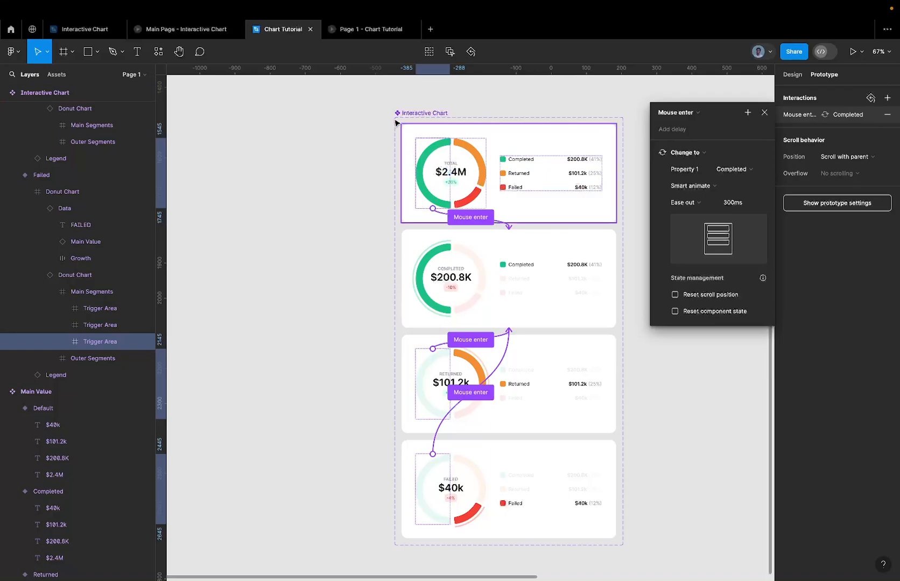
Test the green segment's Mouse enter interaction in the Page 1 - Chart Tutorial prototype, and return to the Chart Tutorial file
click(370, 35)
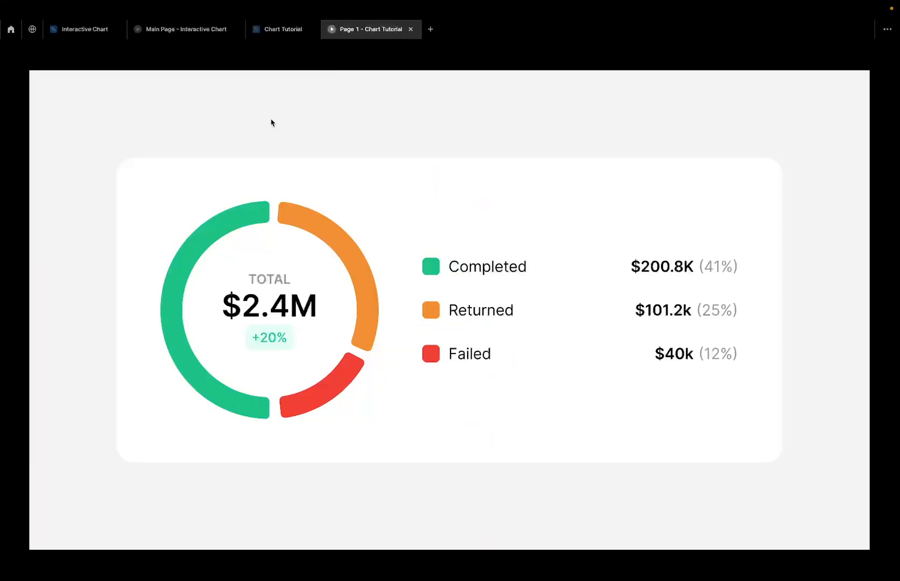
mouse_move(220, 230)
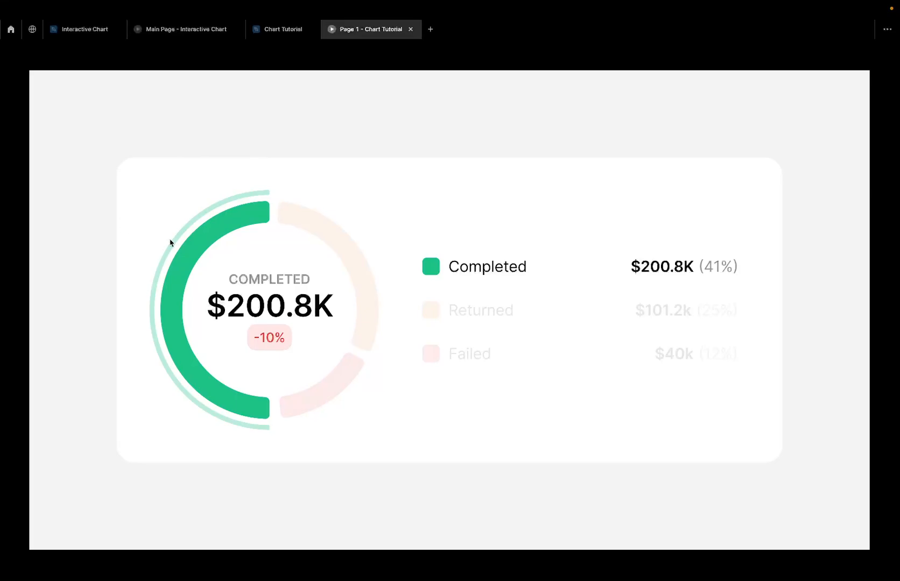
click(284, 35)
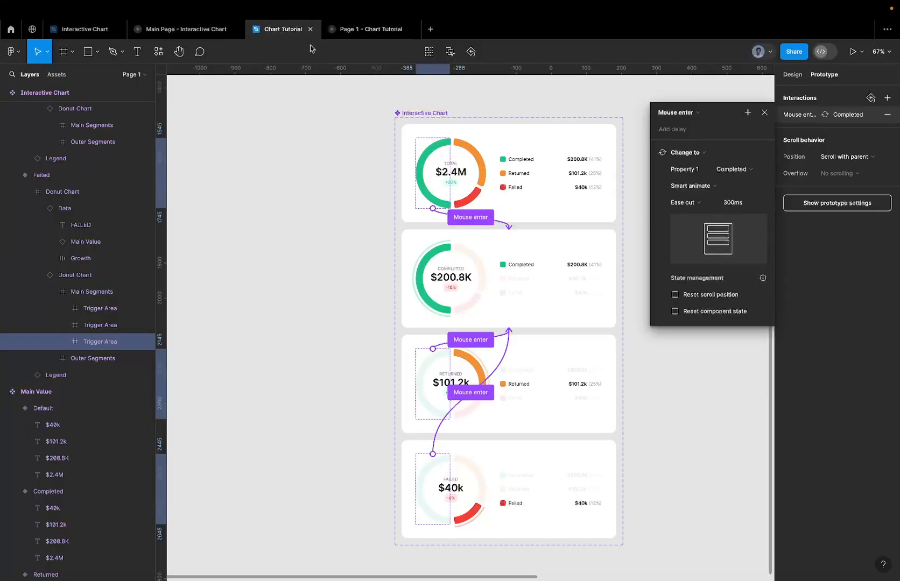
mouse_move(354, 35)
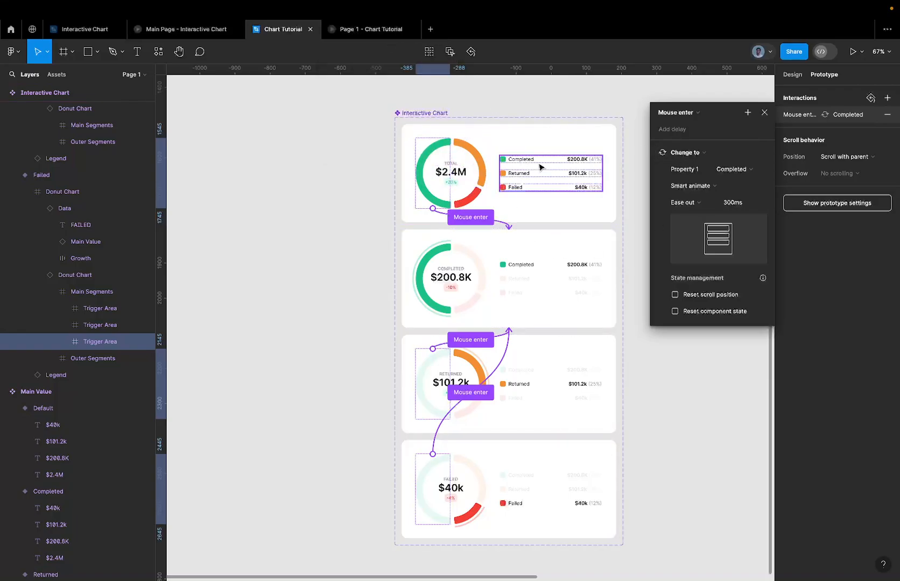
Select the matching orange-segment Trigger Areas across the Default, Completed and Failed variants, leaving out the one in Returned
click(473, 153)
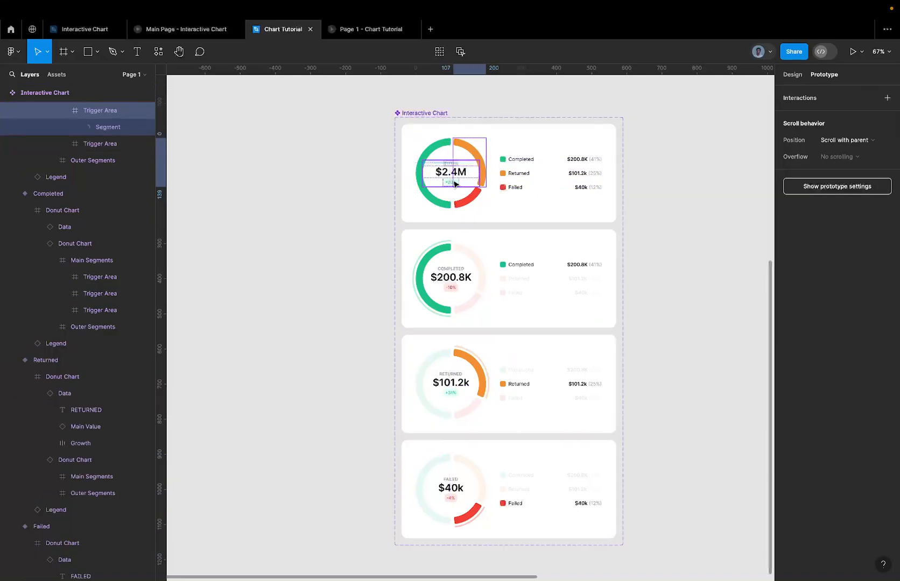
scroll(456, 169, up, 5)
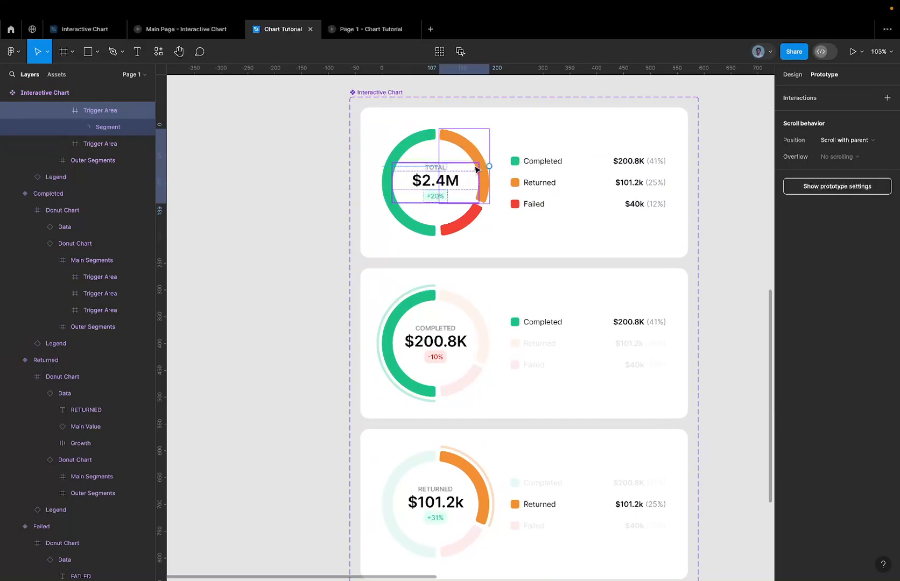
click(439, 56)
scroll(455, 227, down, 5)
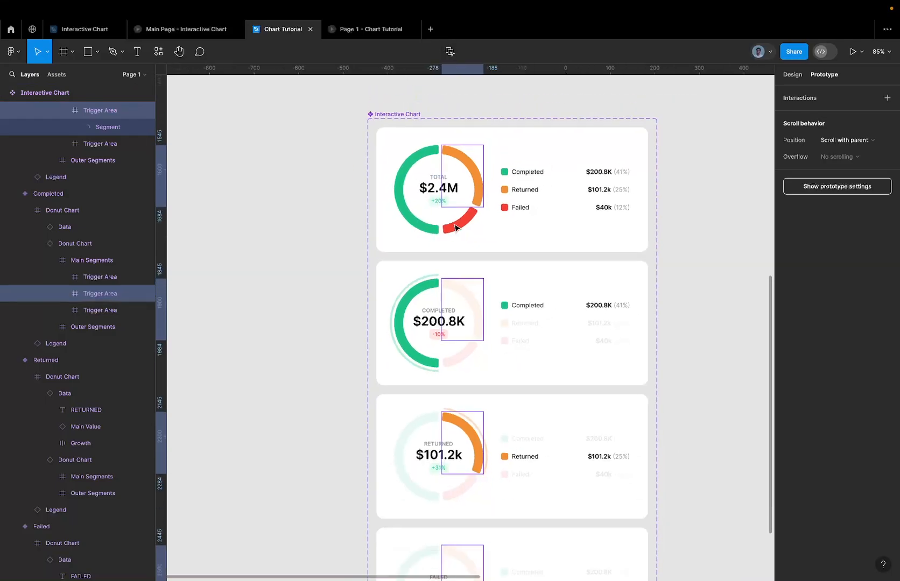
scroll(441, 417, up, 1)
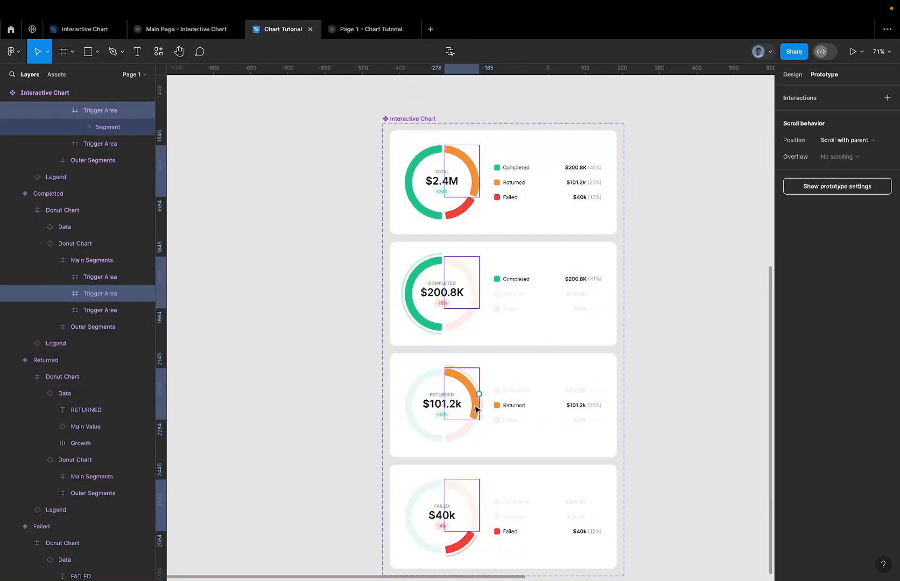
scroll(467, 374, down, 3)
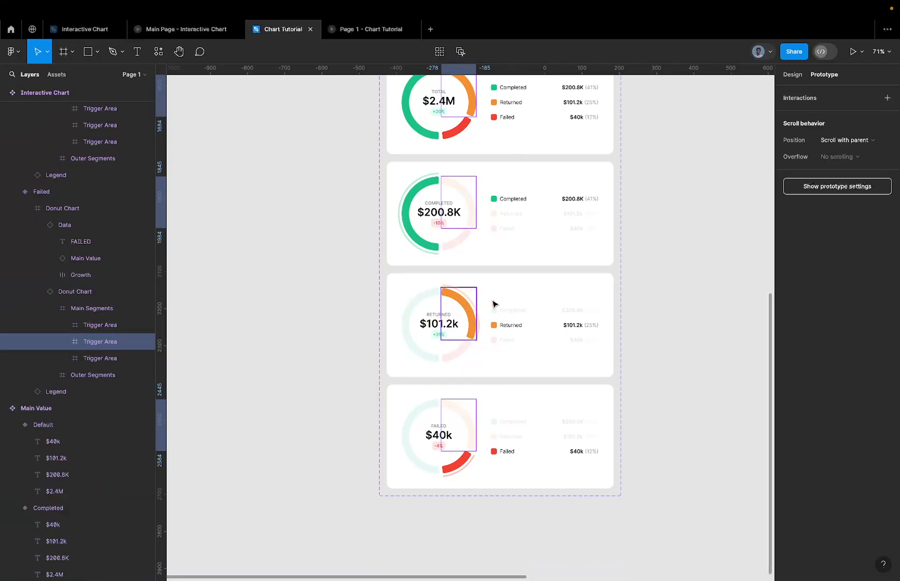
shift+click(467, 319)
scroll(456, 321, down, 1)
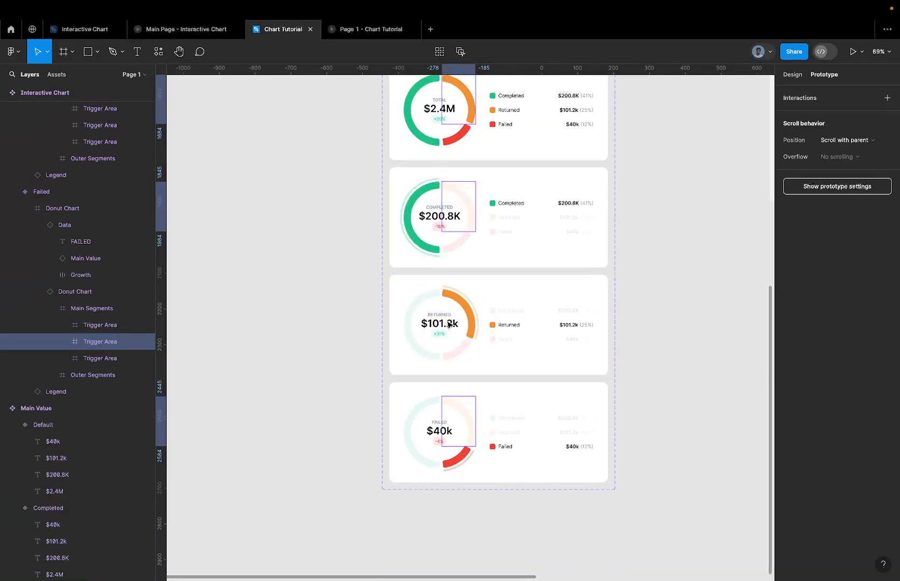
Add a Mouse enter interaction to the selected Trigger Areas that changes Property 1 to Returned with a Smart animate transition
click(887, 98)
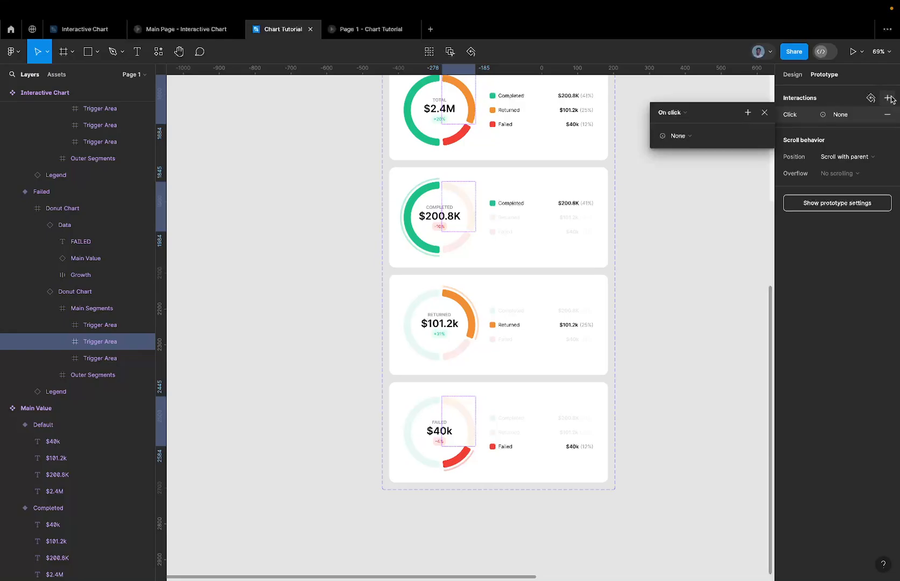
click(673, 112)
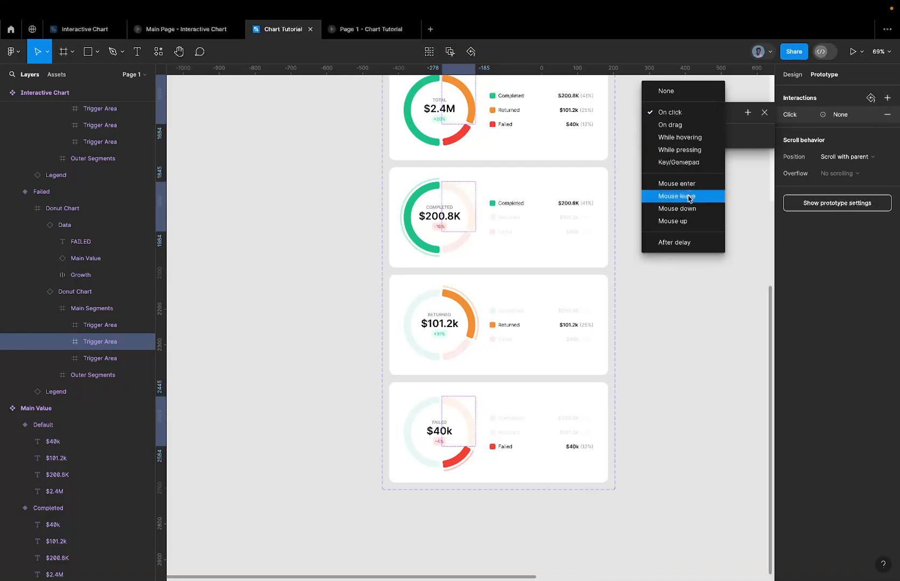
click(683, 183)
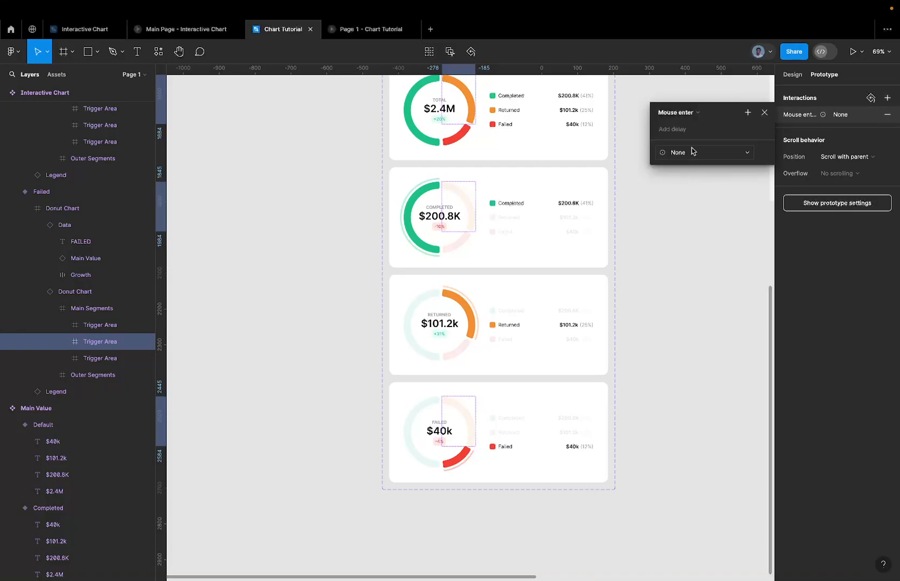
click(692, 151)
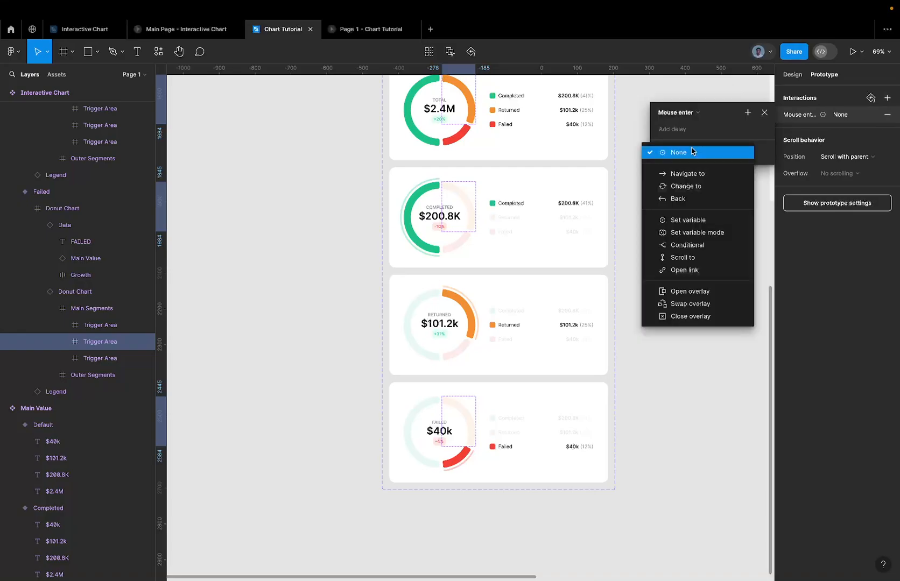
click(695, 185)
click(733, 170)
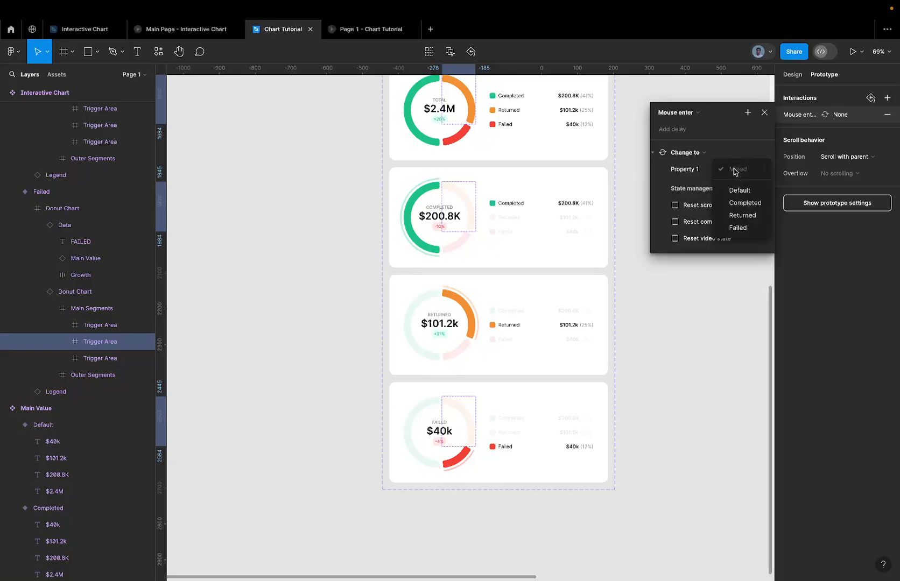
click(743, 215)
scroll(502, 191, down, 5)
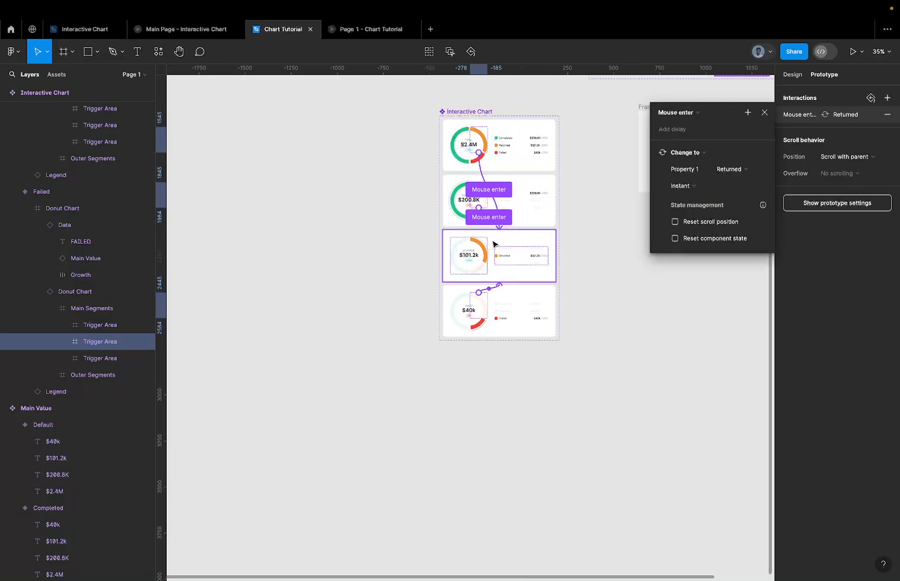
click(698, 188)
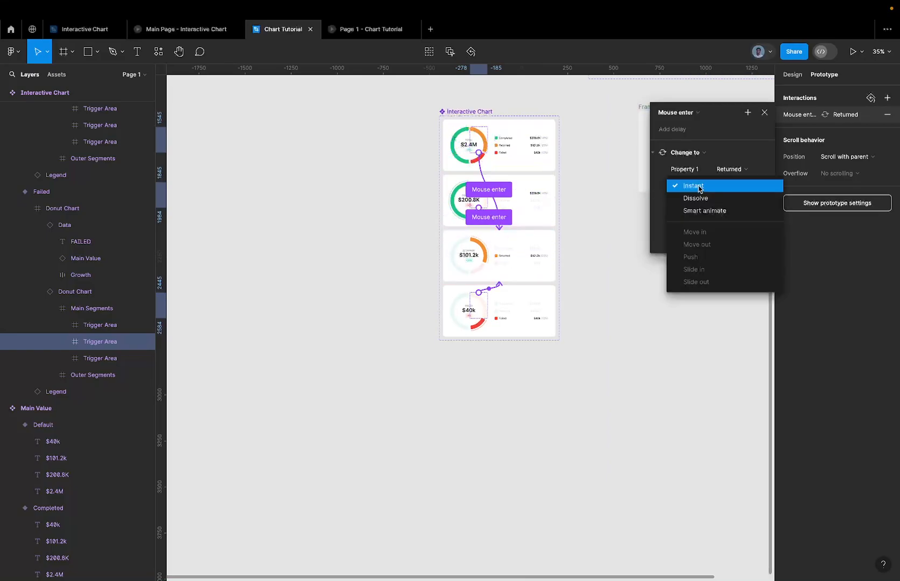
click(701, 211)
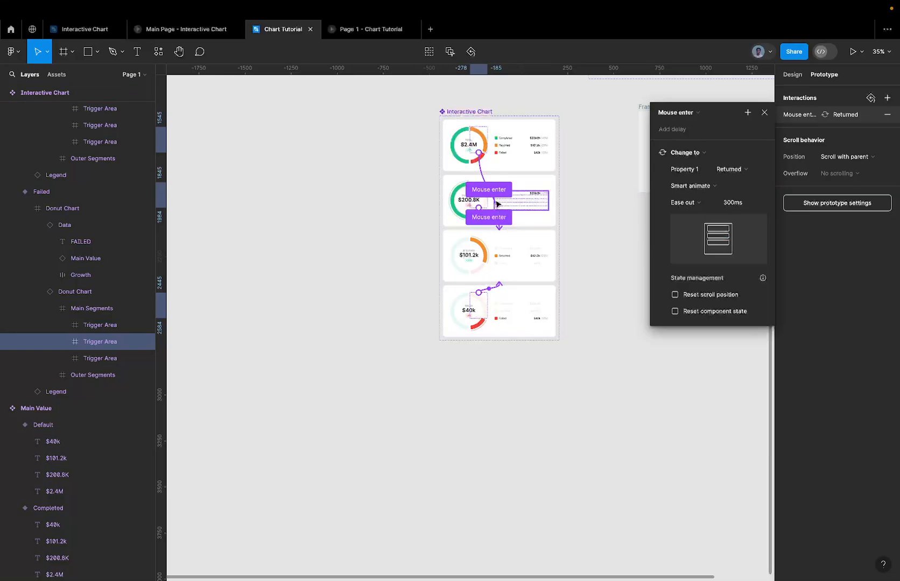
Select the matching red-segment Trigger Areas across the Default, Completed and Returned variants, leaving out the one in Failed
scroll(497, 203, up, 5)
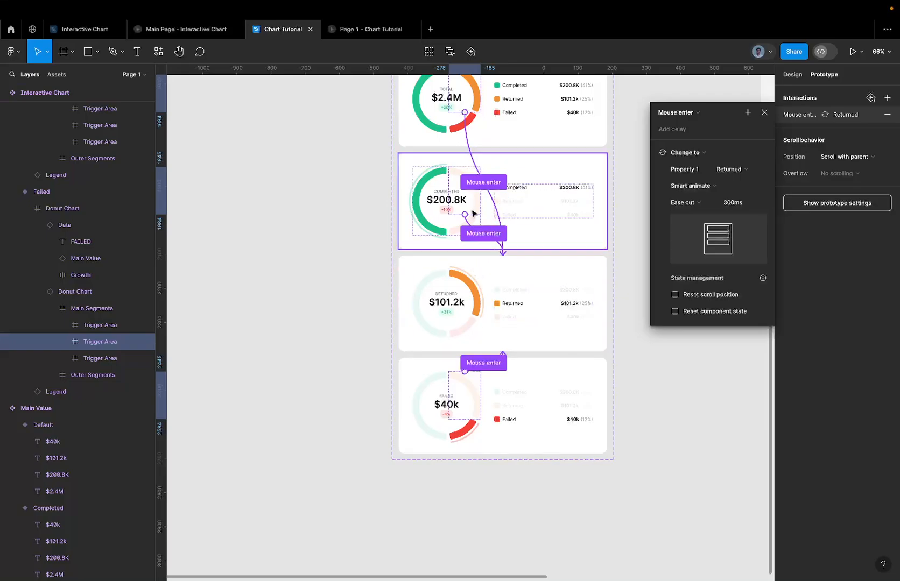
click(454, 135)
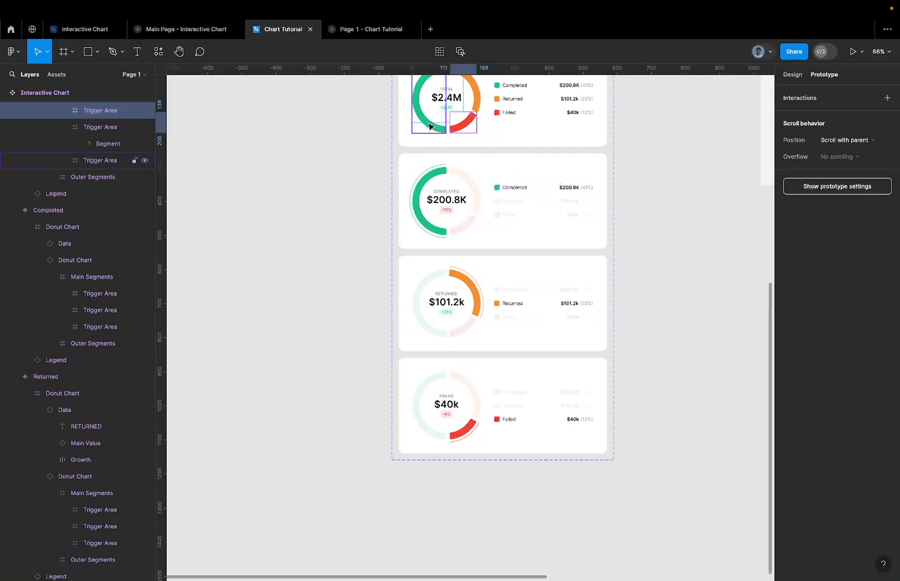
click(430, 129)
click(459, 127)
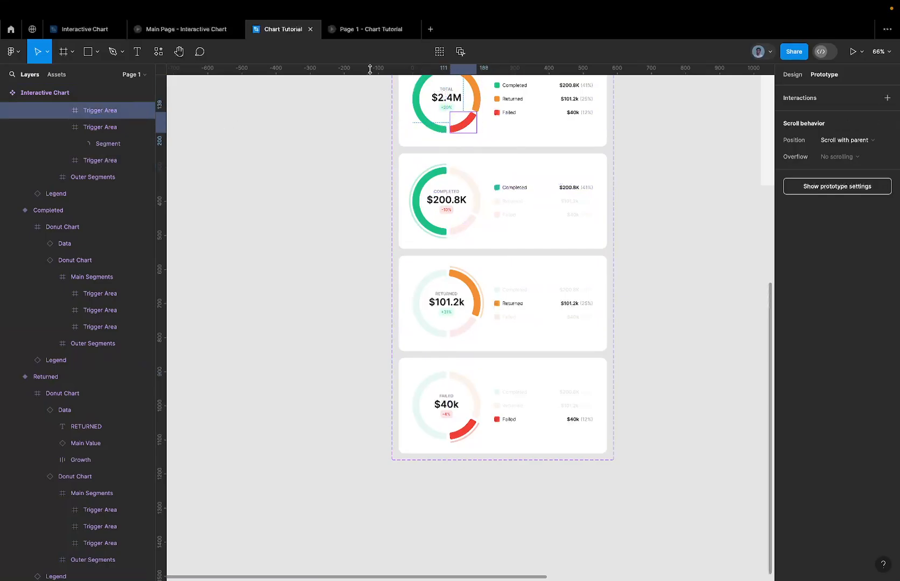
click(439, 53)
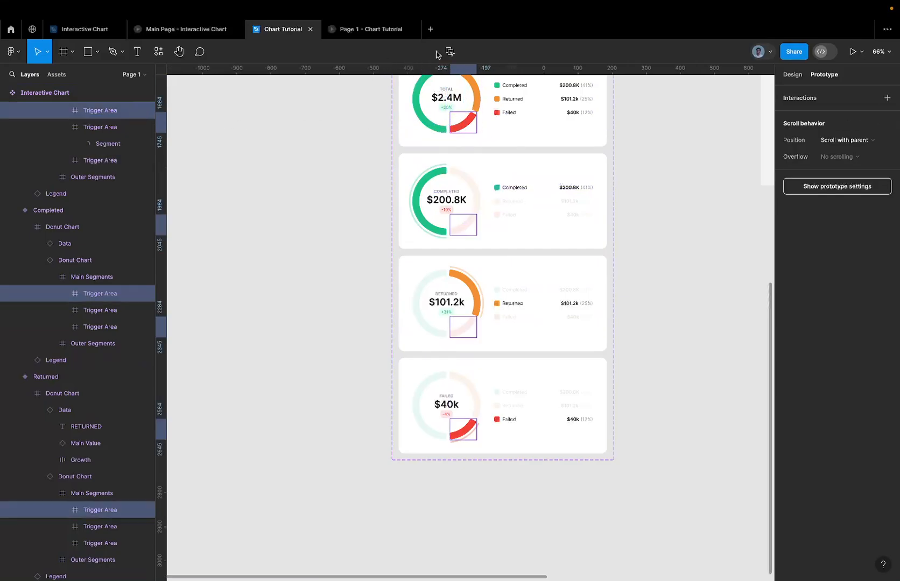
mouse_move(464, 425)
click(461, 433)
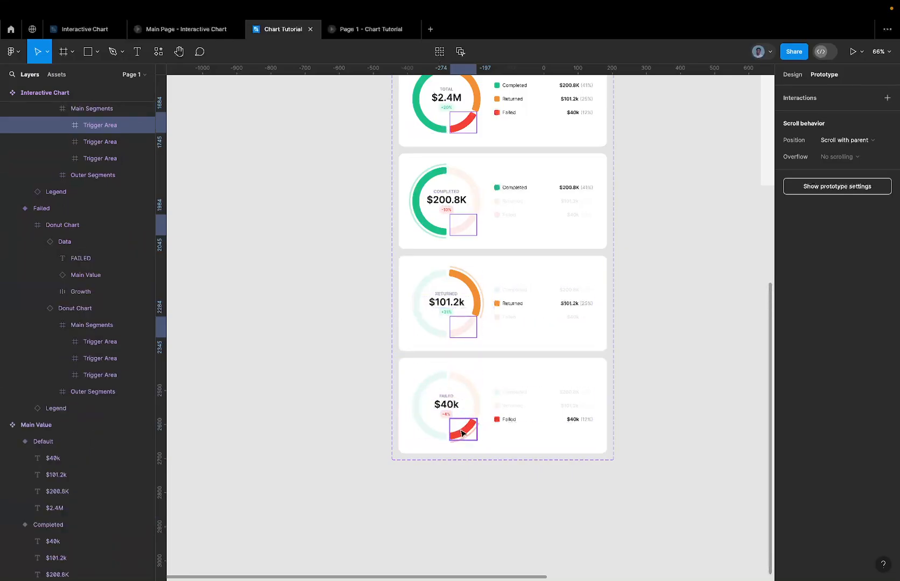
Add a Mouse enter interaction to the selected Trigger Areas that changes Property 1 to Failed with a Smart animate transition
click(885, 97)
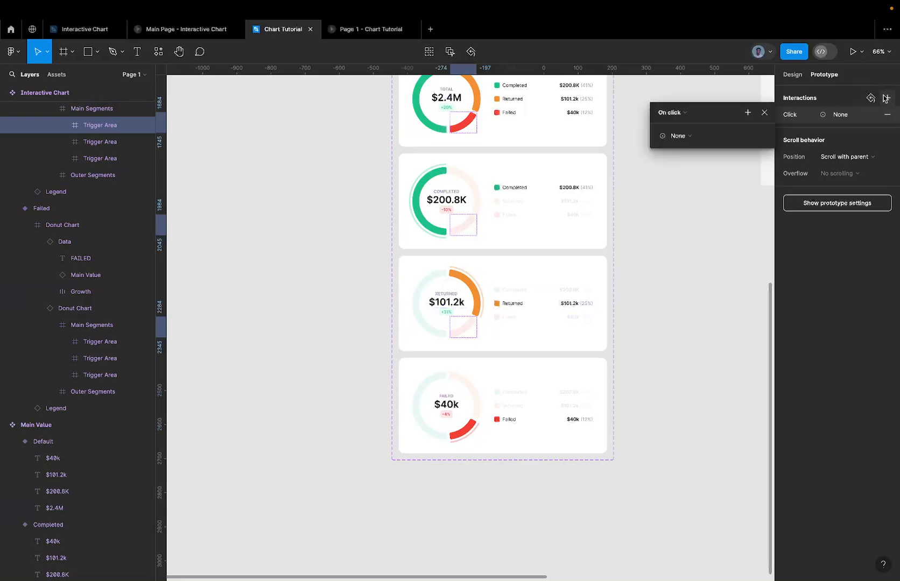
click(690, 114)
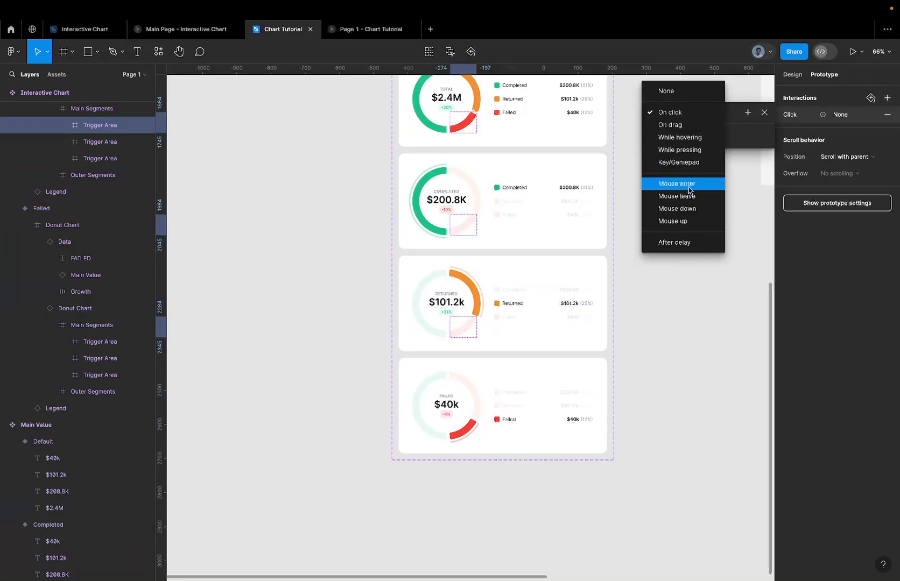
click(690, 185)
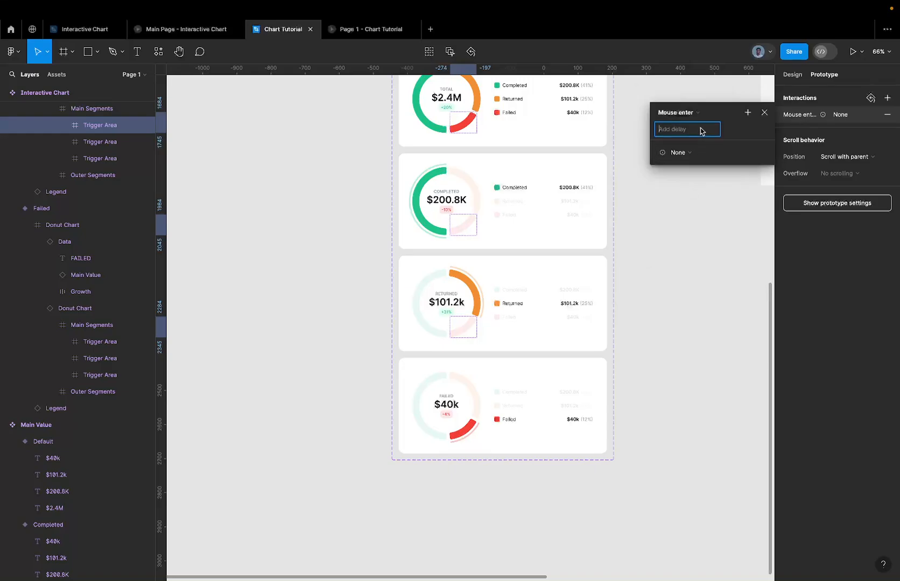
click(694, 152)
click(694, 186)
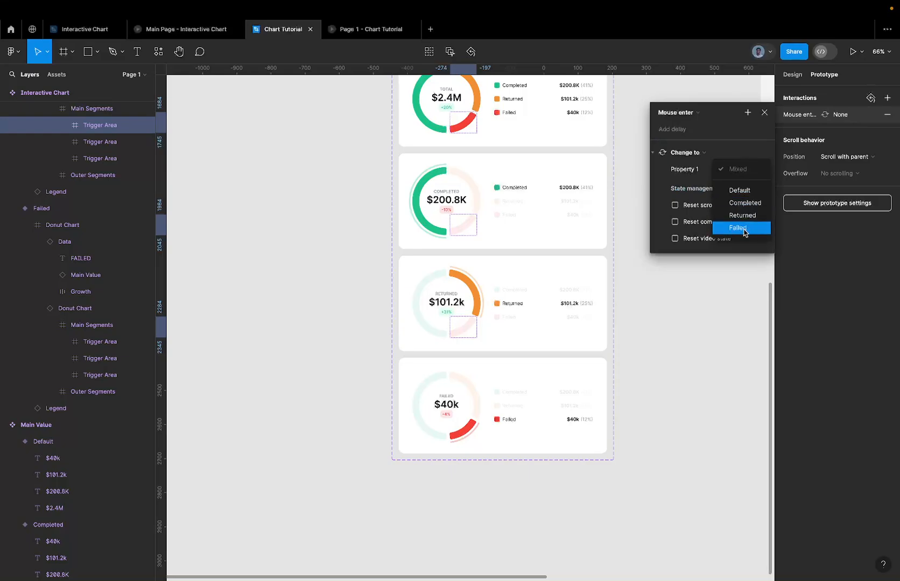
click(743, 228)
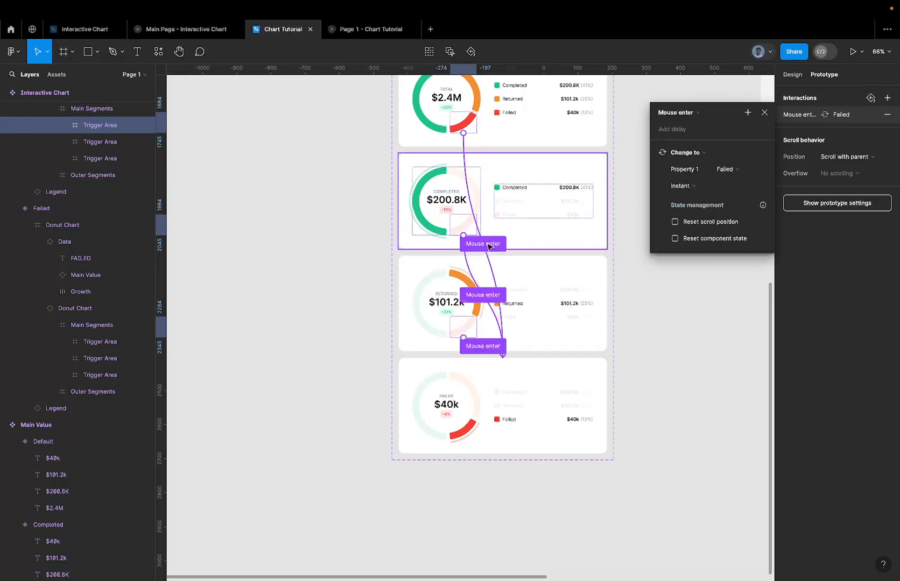
click(709, 185)
click(714, 211)
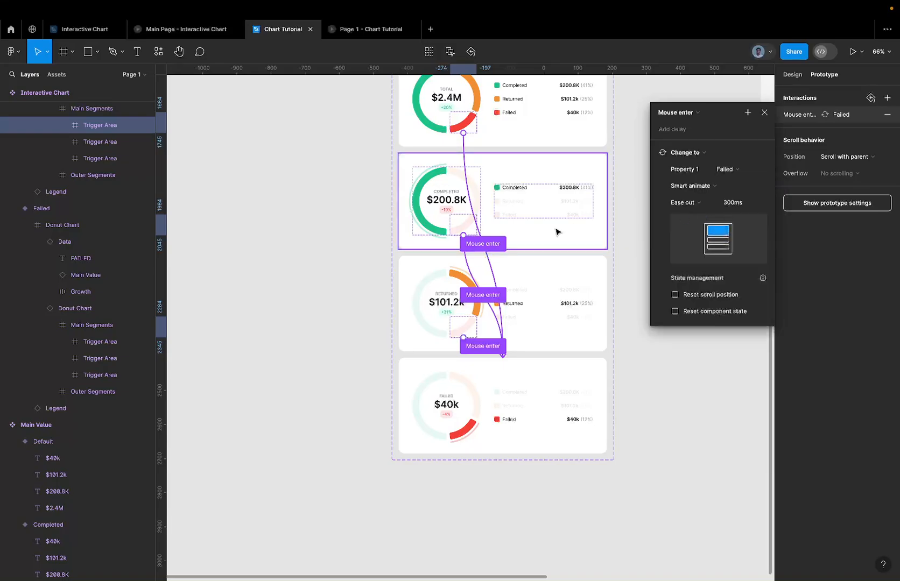
Test the donut segments' hover switching in the Page 1 - Chart Tutorial prototype, and return to the Chart Tutorial file
click(355, 32)
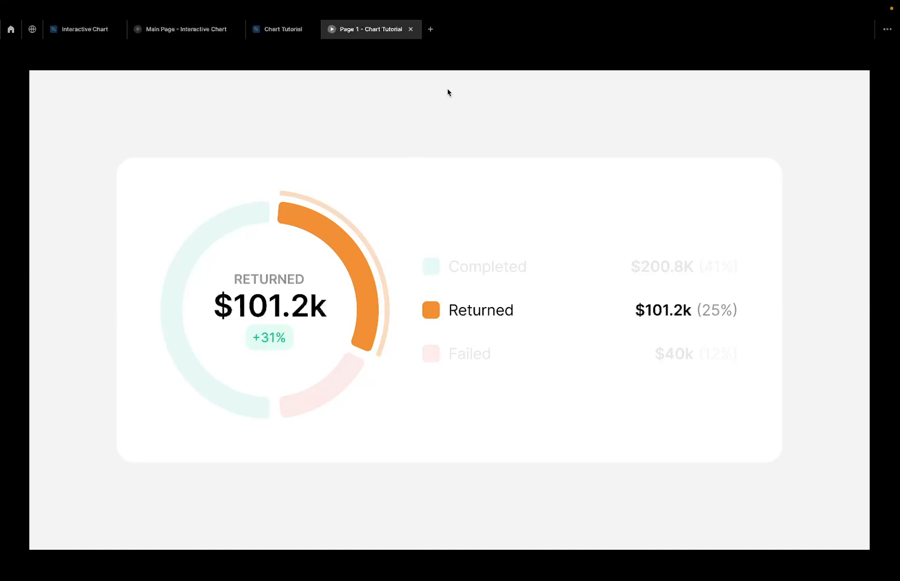
click(283, 32)
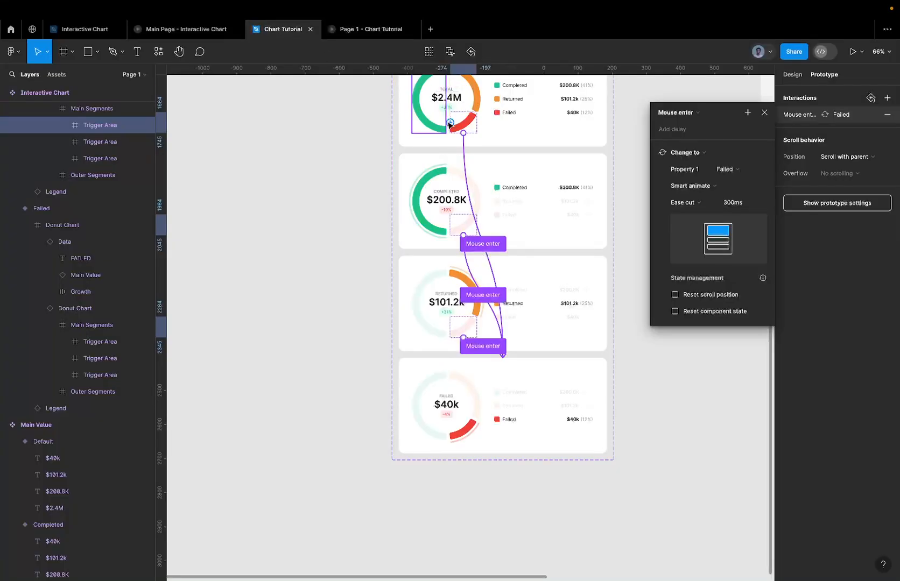
Select the green segment's Trigger Area inside the donut chart of the Completed variant
scroll(450, 124, up, 4)
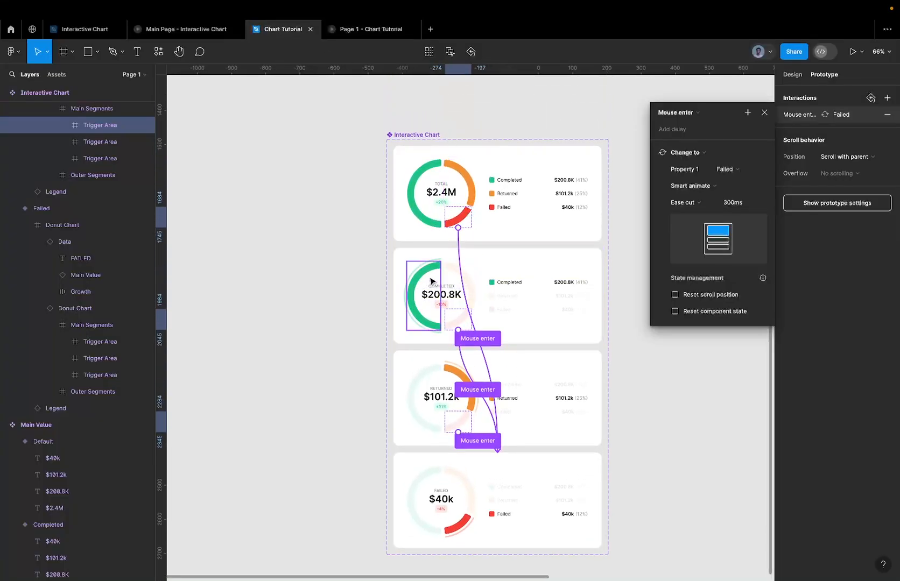
click(430, 280)
scroll(430, 280, up, 5)
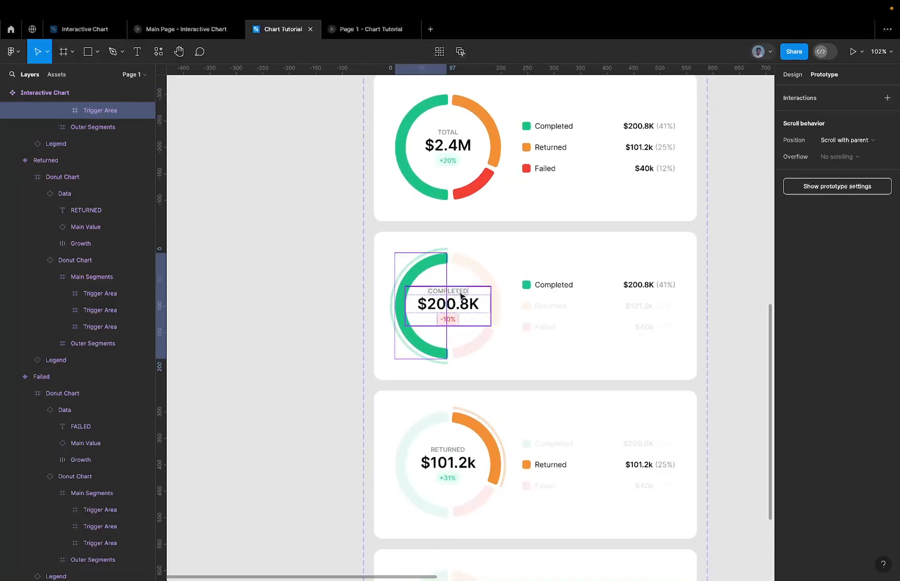
click(514, 261)
double_click(434, 266)
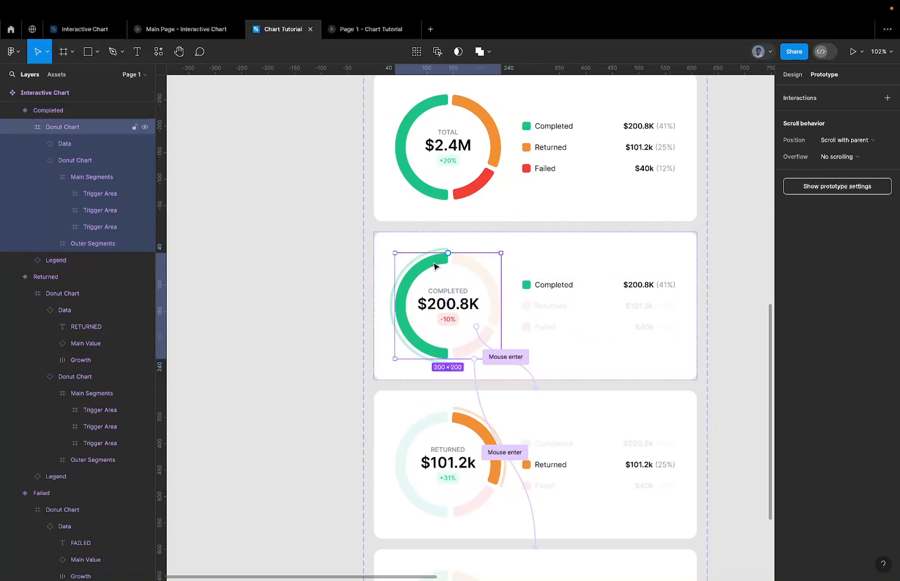
double_click(434, 266)
double_click(433, 265)
double_click(434, 266)
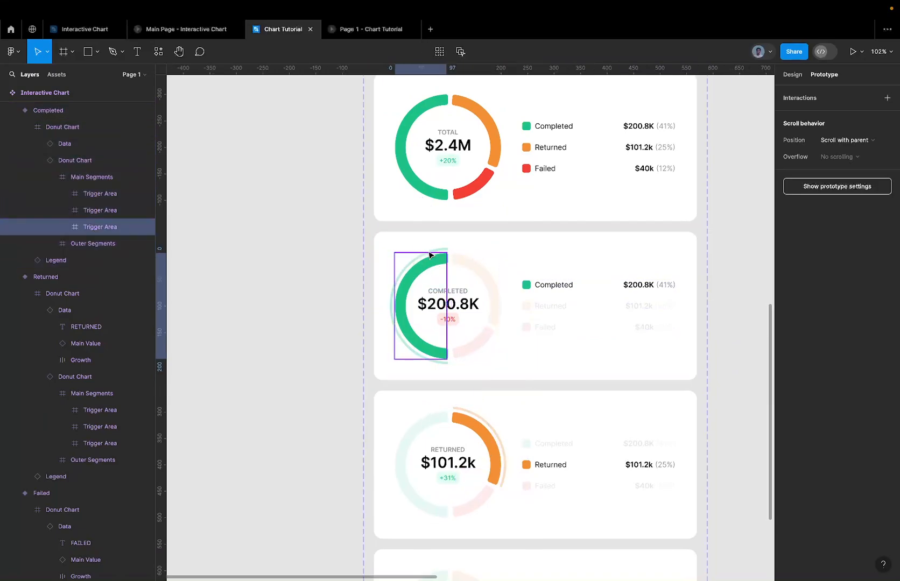
Add a Mouse leave interaction to the Completed variant's green Trigger Area that changes Property 1 to Default with a Smart animate transition
drag(421, 253, 440, 202)
scroll(440, 202, down, 3)
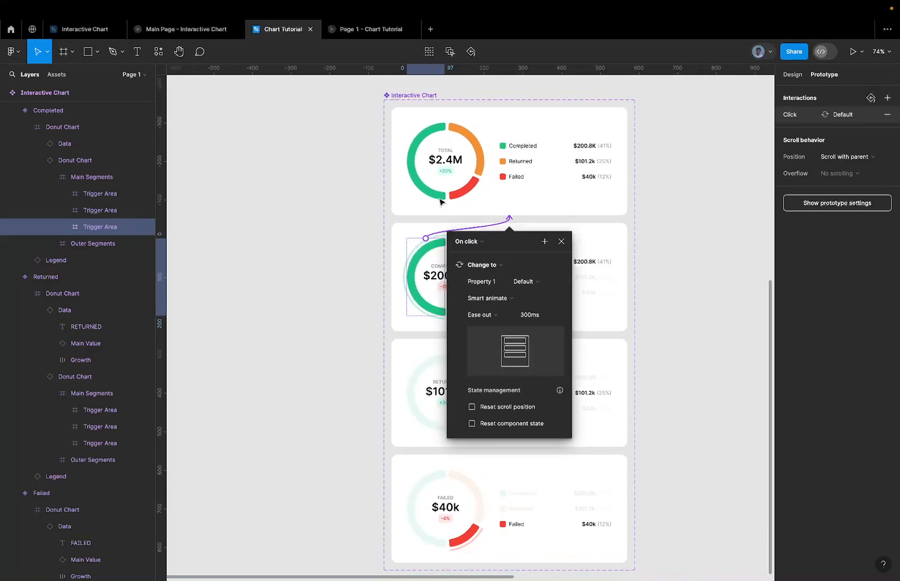
click(477, 242)
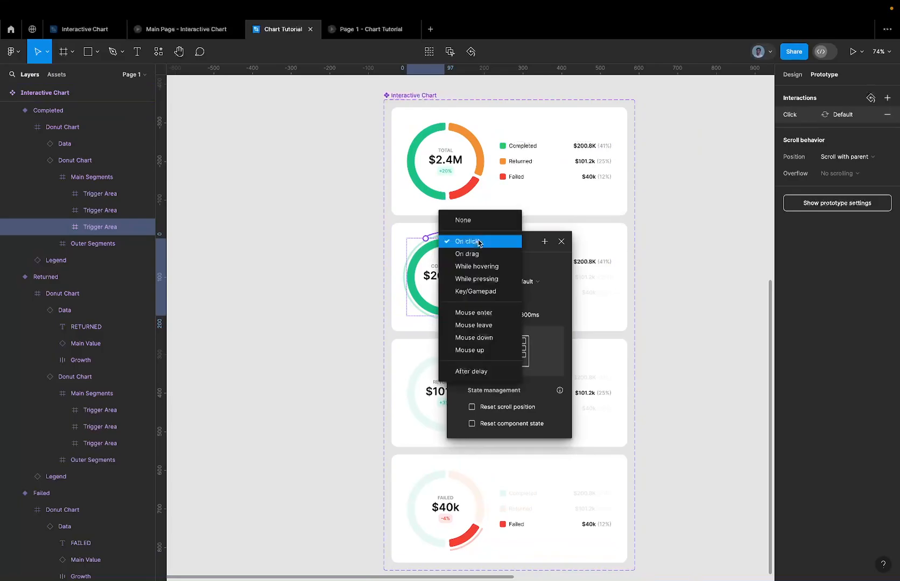
click(481, 326)
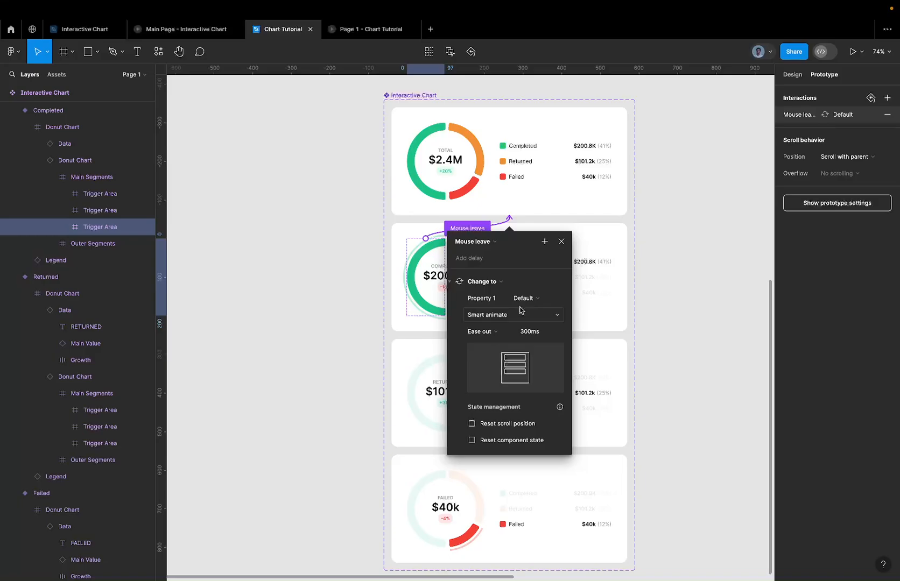
click(494, 266)
Switch to the Interactive Chart file and inspect the Mouse leave interaction settings on the green segment of its Completed variant
click(95, 29)
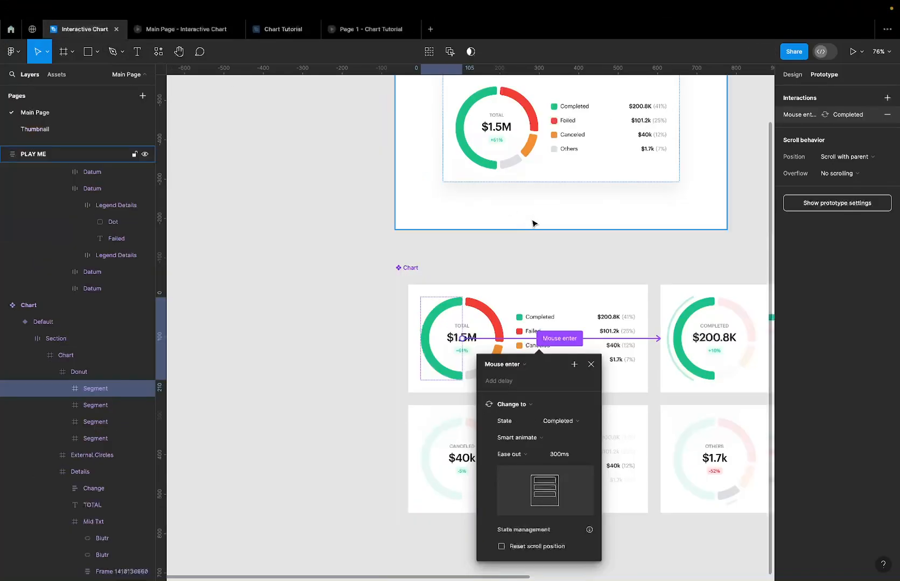
click(729, 326)
click(686, 323)
double_click(685, 324)
click(667, 340)
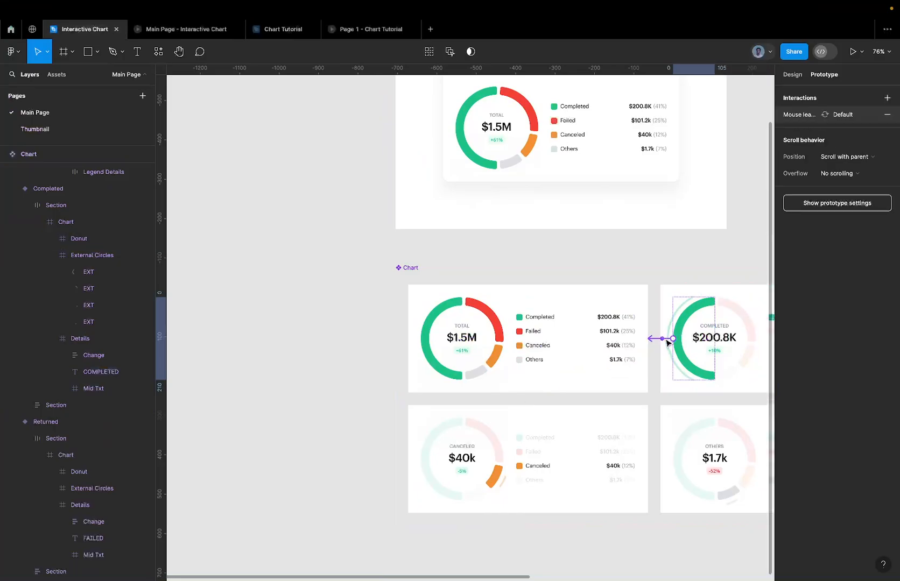
click(667, 341)
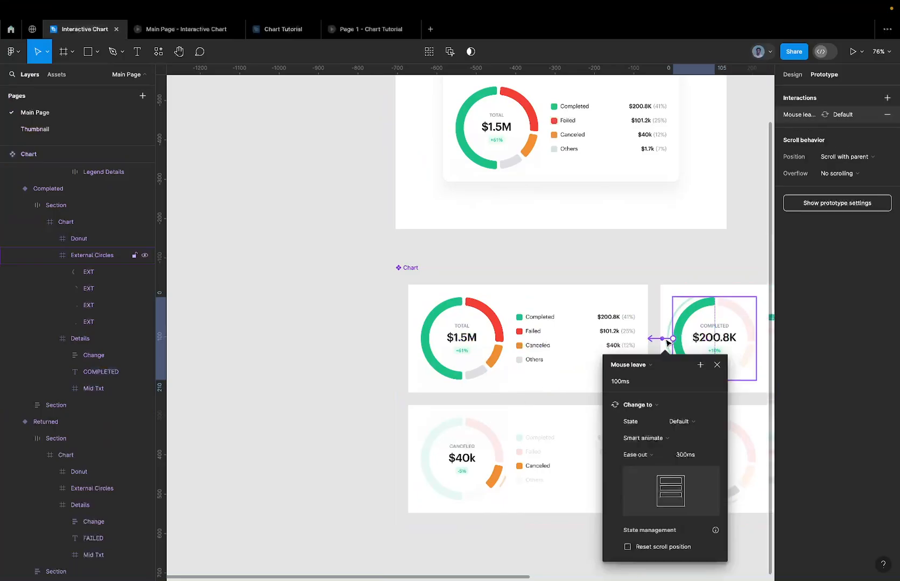
Return to the Chart Tutorial file and set the delay of the Completed variant's Mouse leave interaction to 100 ms
click(286, 32)
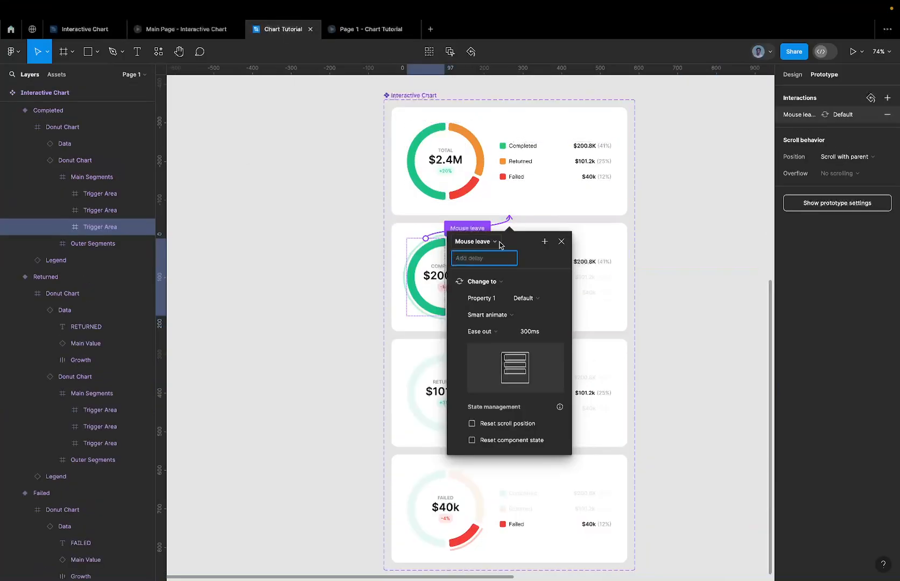
text(100)
key(Return)
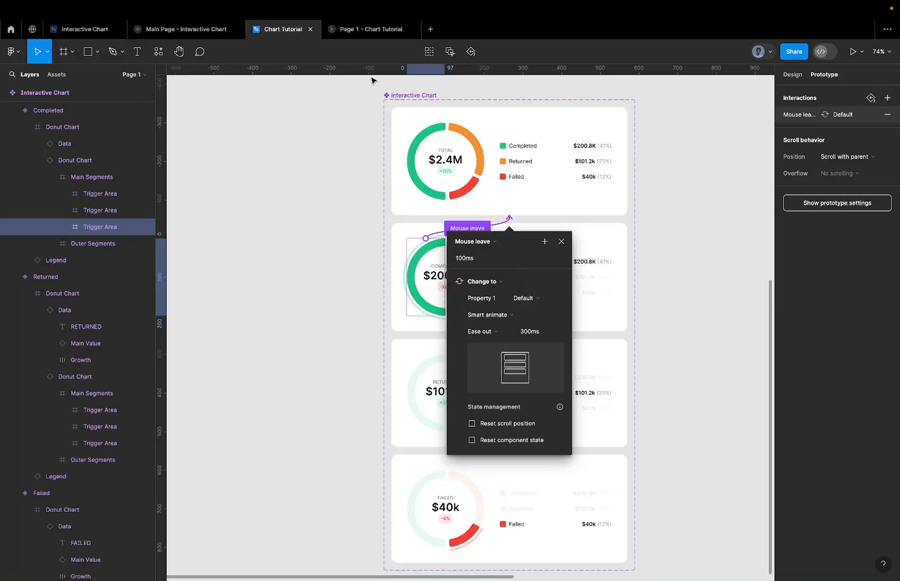
Check the red segment's hover behaviour in the Page 1 - Chart Tutorial prototype, and return to the Chart Tutorial file
click(361, 41)
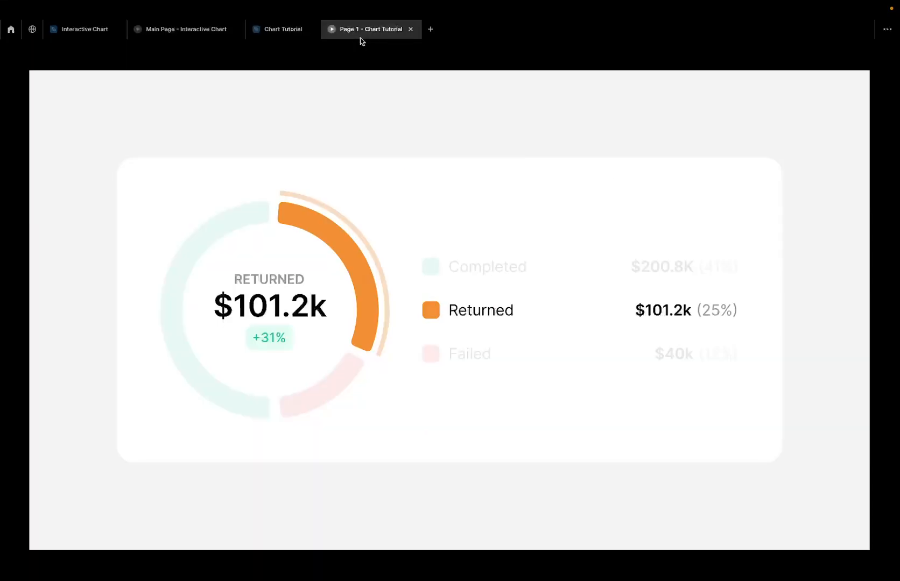
mouse_move(332, 371)
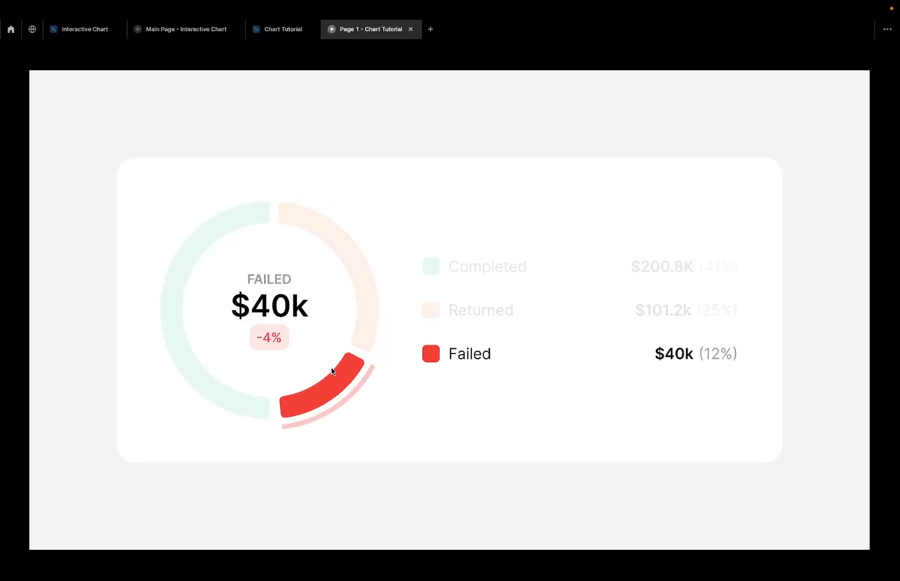
click(291, 33)
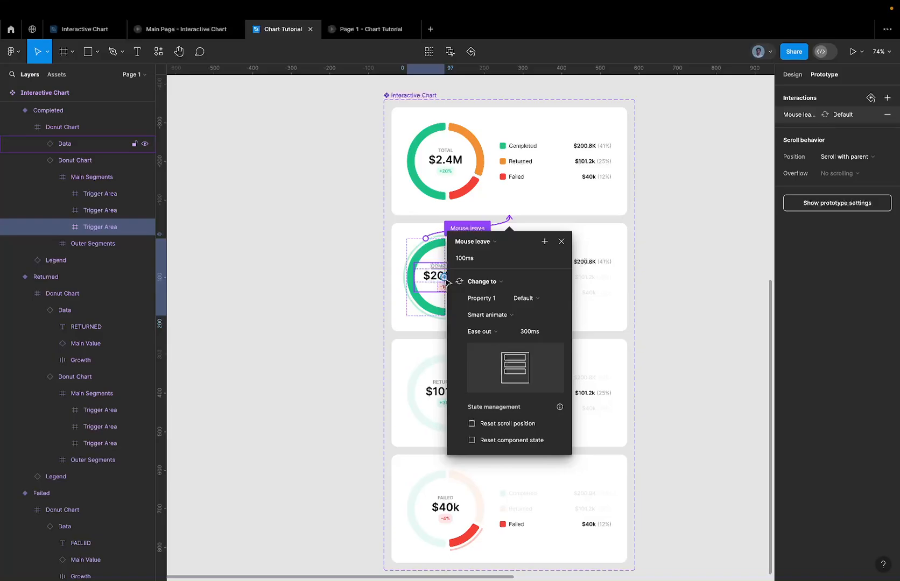
Add a Mouse leave interaction to the Returned variant's orange Trigger Area that changes Property 1 to Default with Smart animate
double_click(428, 384)
super+click(439, 389)
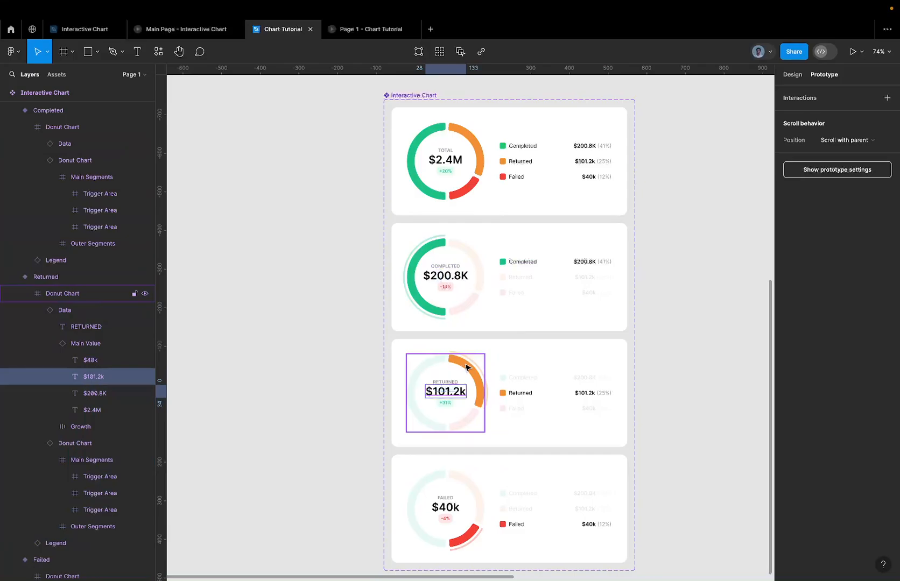
double_click(467, 367)
double_click(467, 367)
double_click(467, 368)
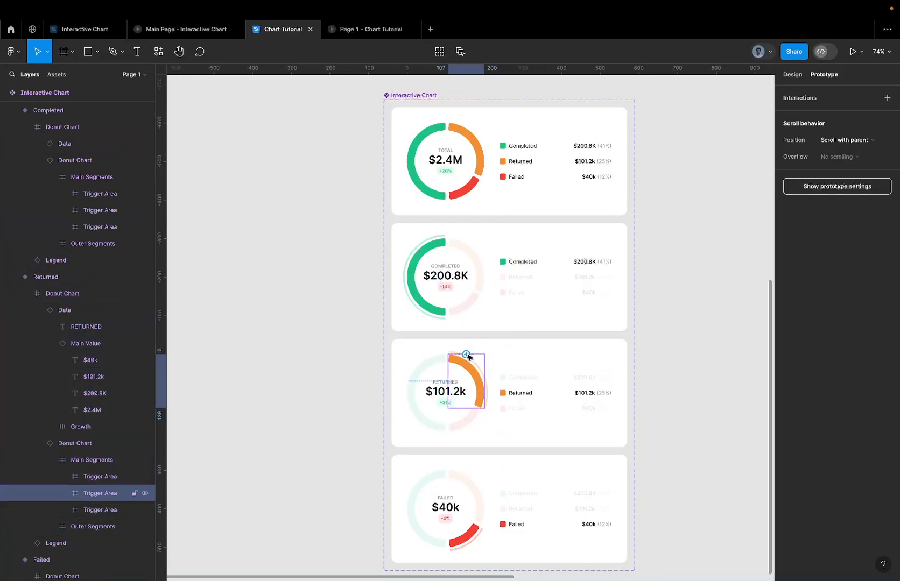
drag(469, 353, 492, 179)
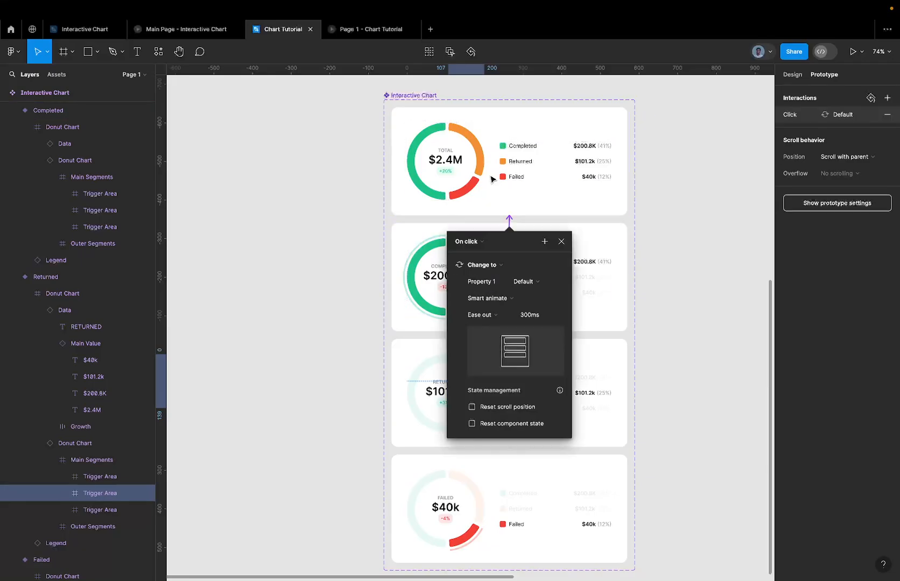
click(479, 245)
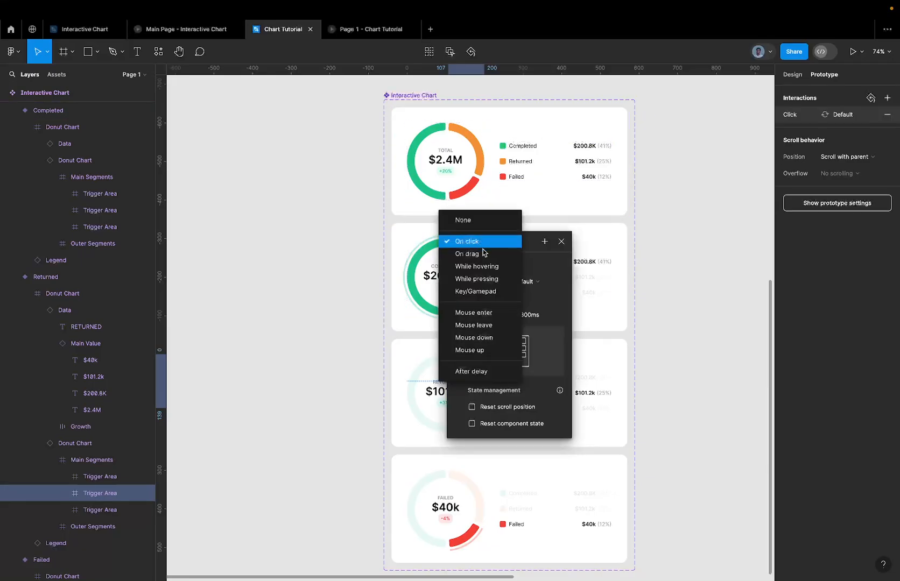
click(478, 325)
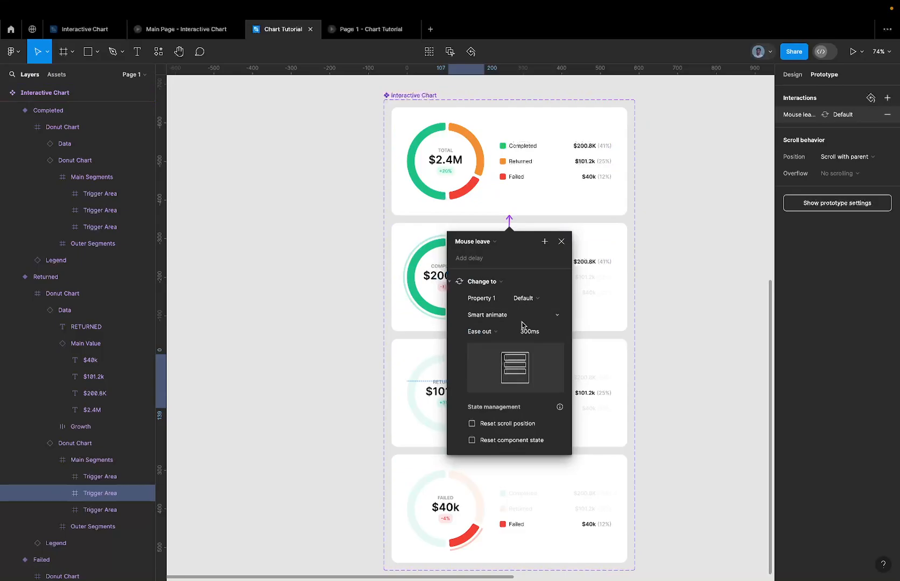
Add a Mouse leave interaction with a 100 ms delay to the Failed variant's red Trigger Area, changing Property 1 to Default with Smart animate
click(442, 460)
super+click(466, 485)
click(467, 537)
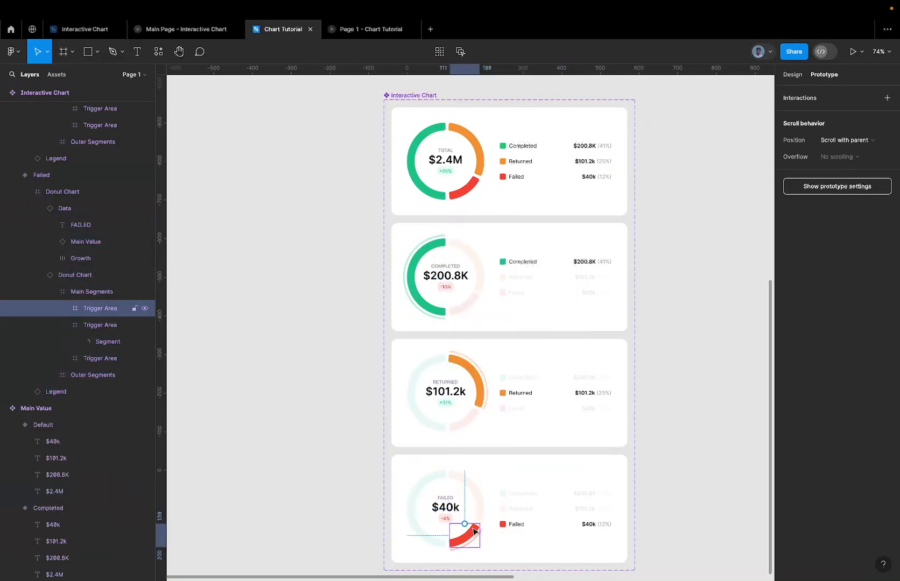
drag(465, 524, 505, 188)
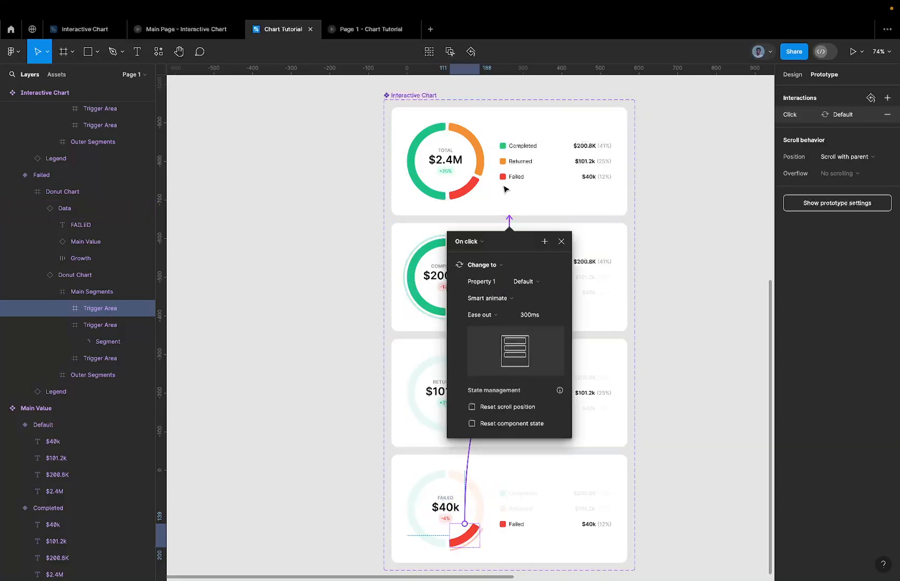
click(467, 242)
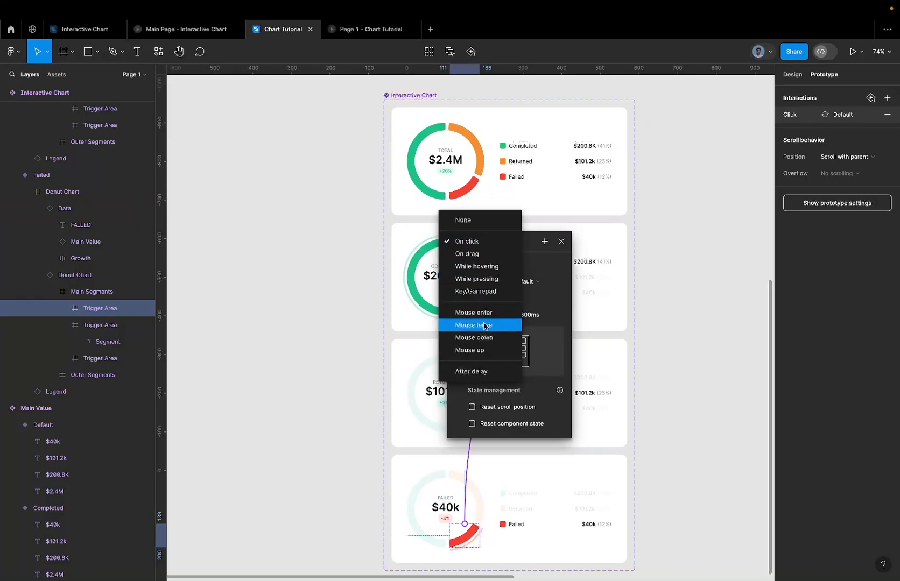
click(484, 325)
click(494, 263)
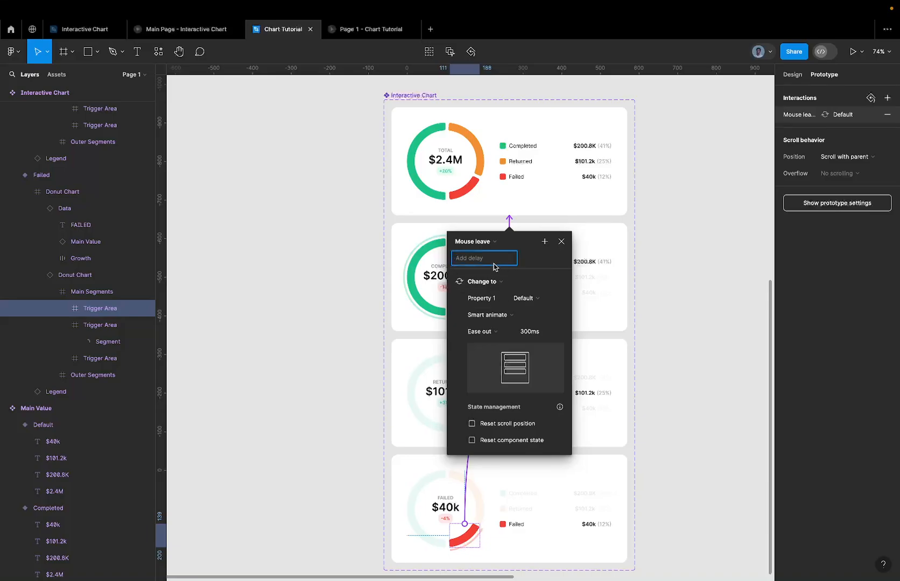
text(100)
key(Return)
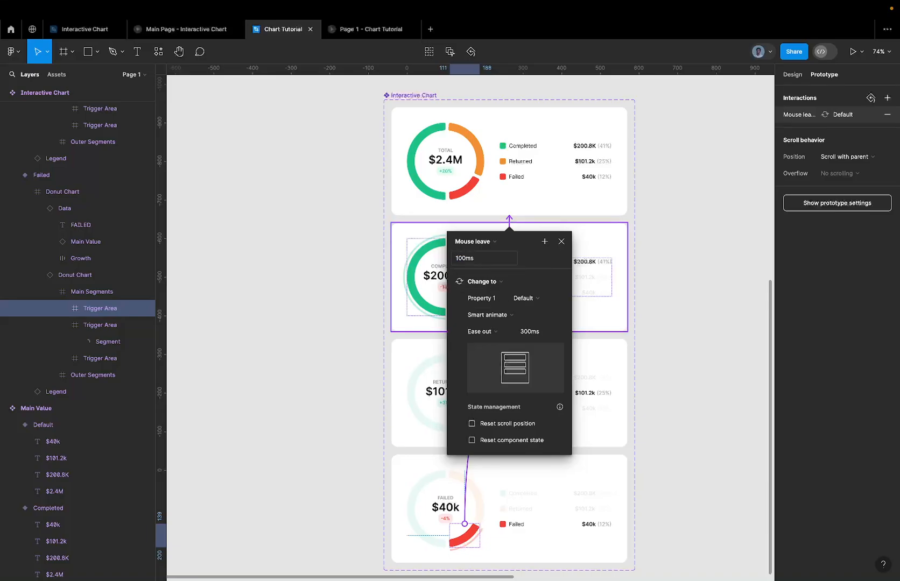
Set the delay of the Mouse leave interaction on the Returned variant's orange Trigger Area to 100 ms
click(423, 418)
super+click(444, 391)
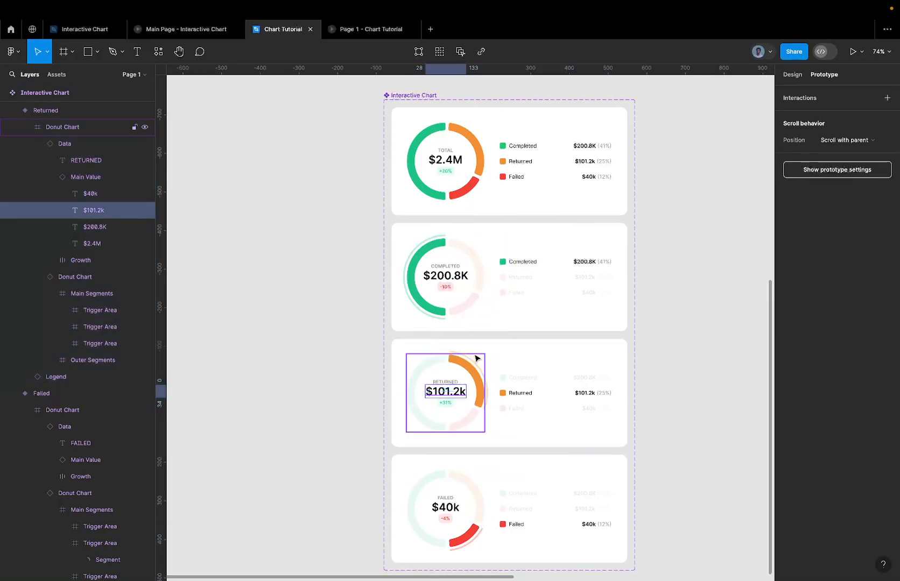
double_click(470, 367)
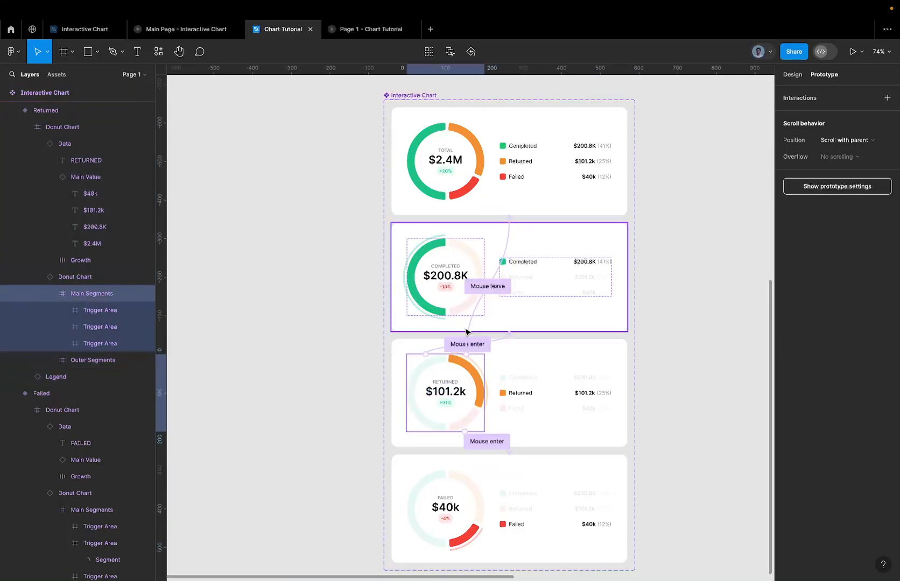
click(467, 332)
click(441, 369)
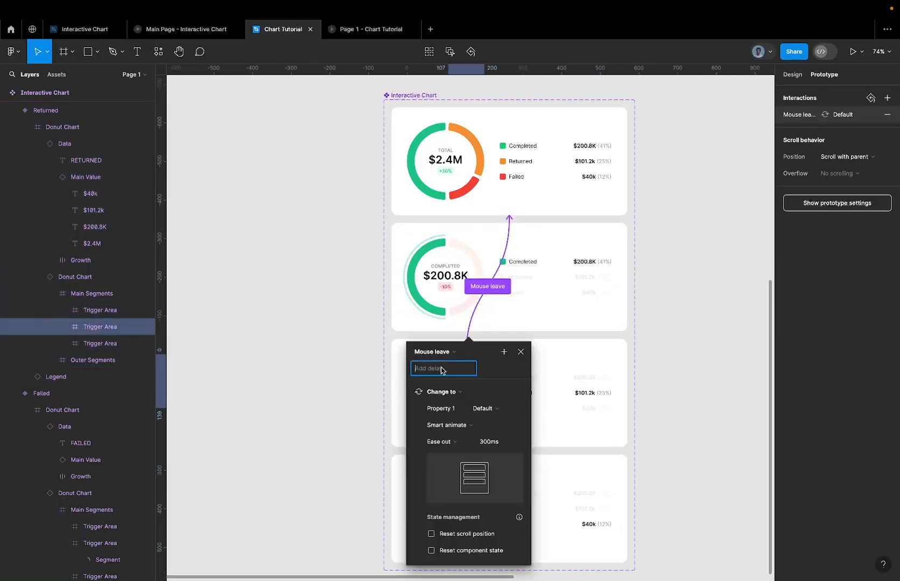
text(100)
key(Return)
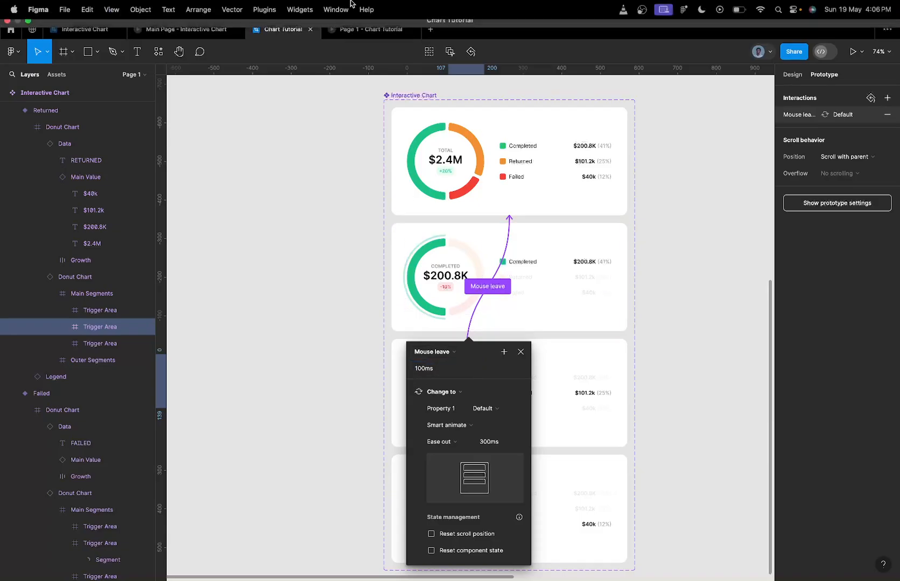
Test entering and leaving all three donut segments in the Page 1 - Chart Tutorial prototype, and return to the Chart Tutorial file
click(351, 30)
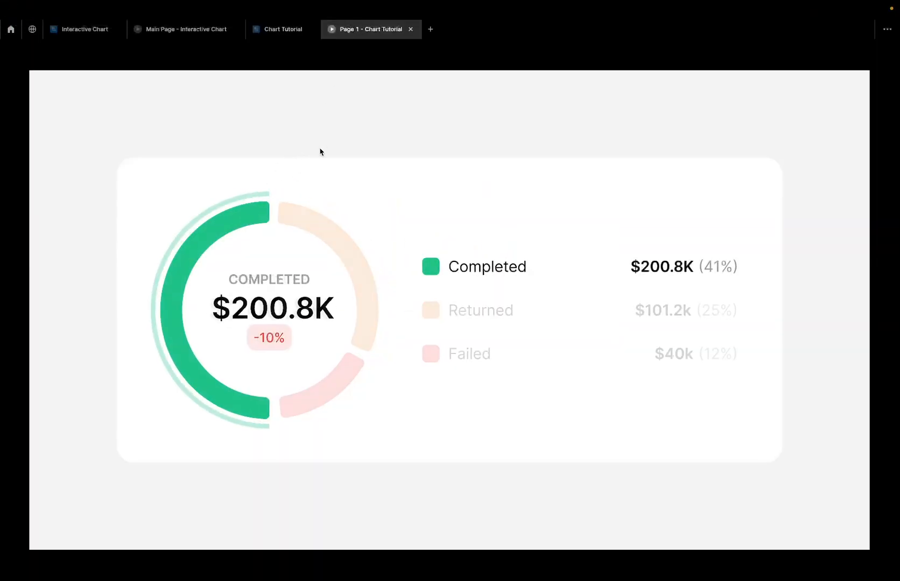
mouse_move(310, 218)
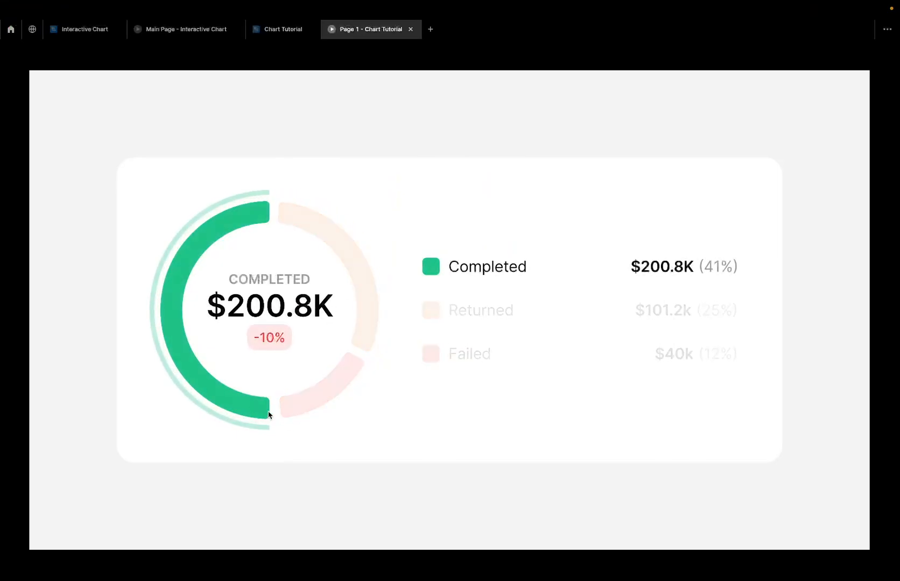
mouse_move(310, 408)
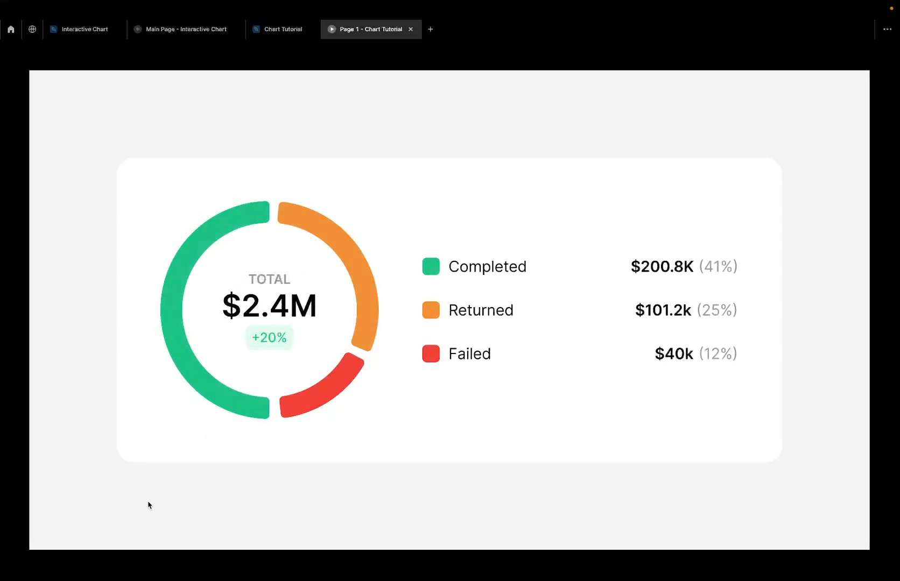
mouse_move(230, 388)
mouse_move(336, 244)
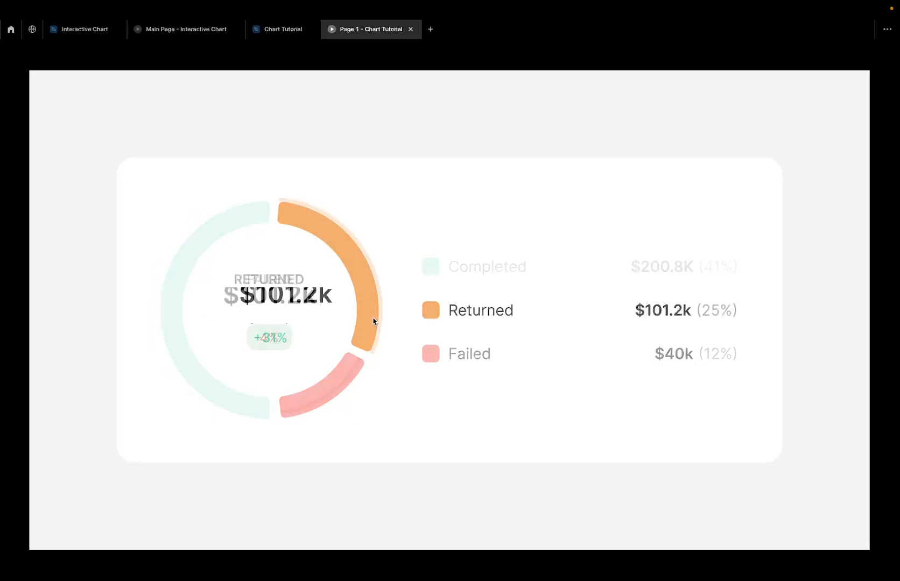
click(289, 33)
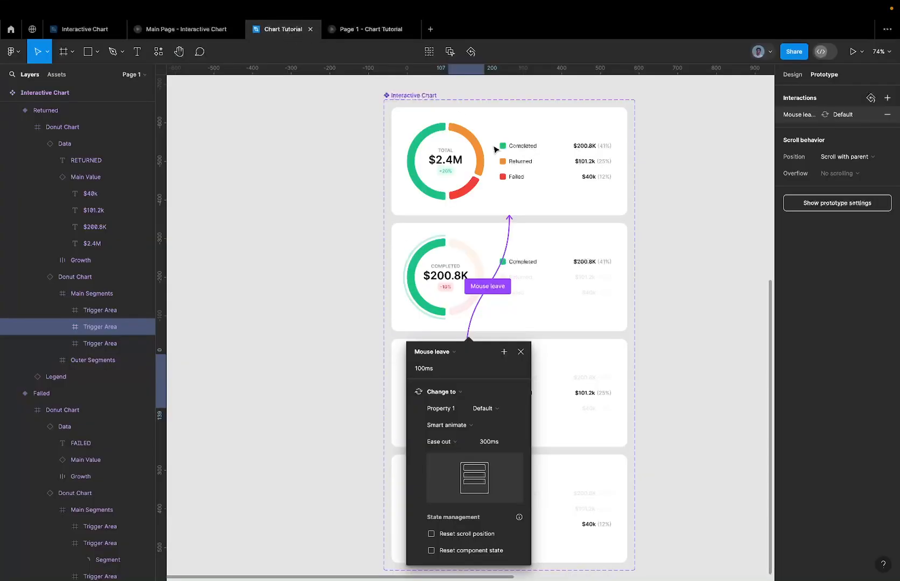
Select the Main Value instance in the Default variant of the Data component set and show its design properties
scroll(529, 194, up, 10)
scroll(530, 195, right, 5)
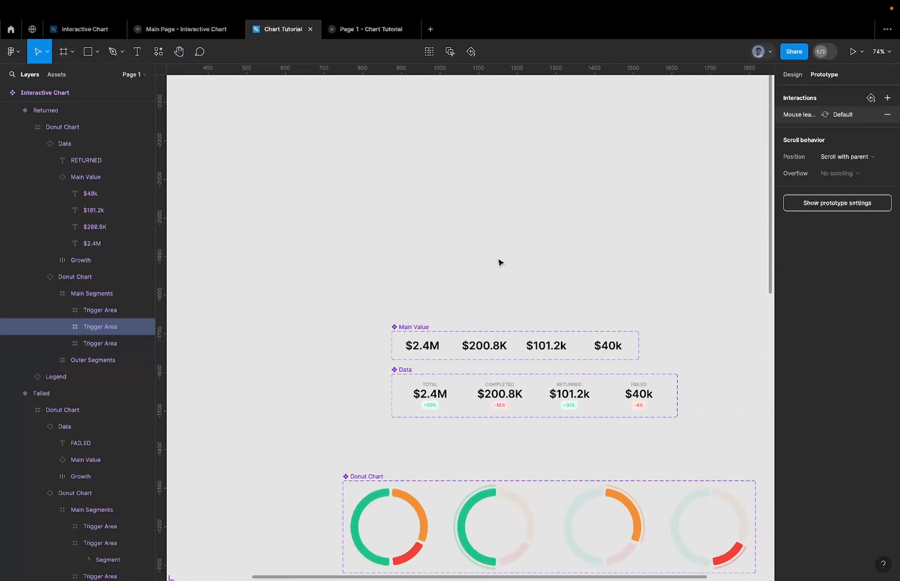
super+click(440, 392)
scroll(440, 389, up, 5)
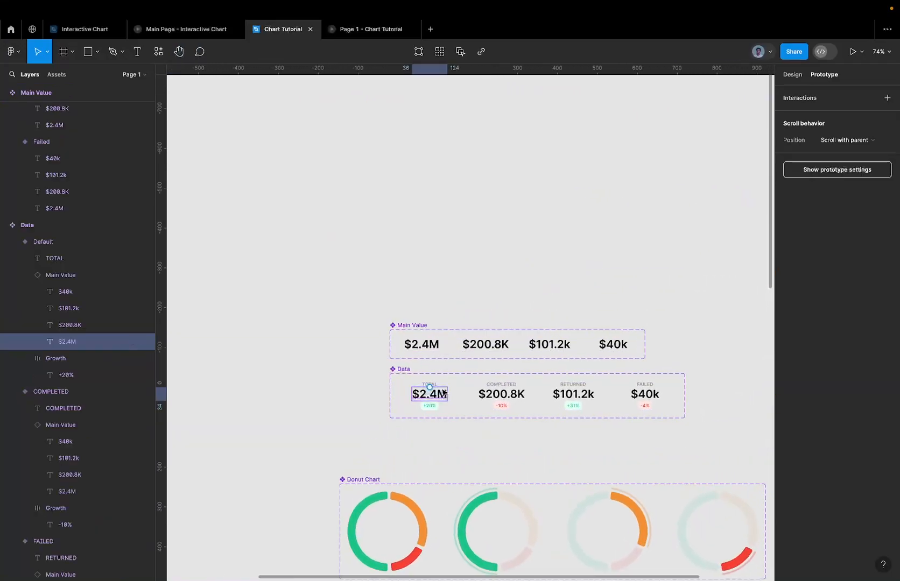
click(466, 392)
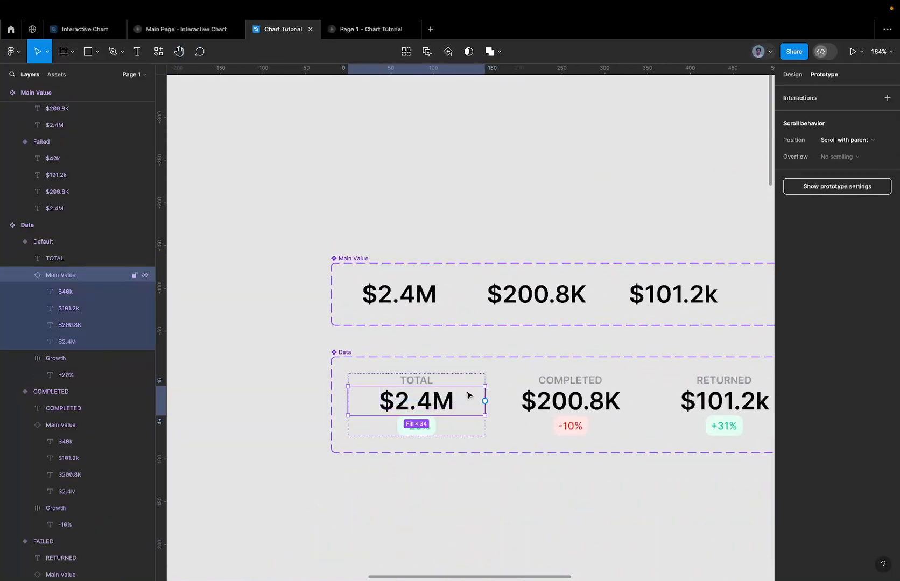
click(793, 74)
key(shift+Return)
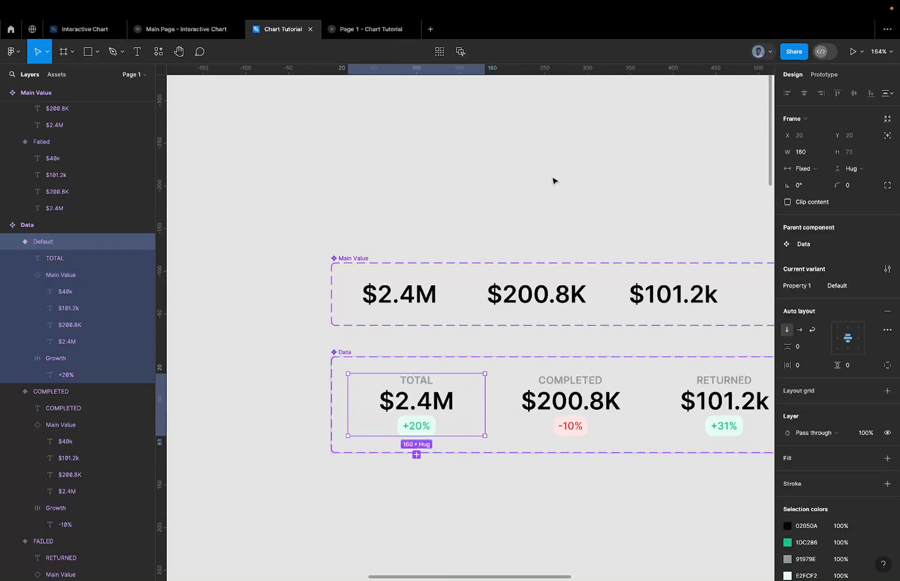
click(414, 380)
click(428, 404)
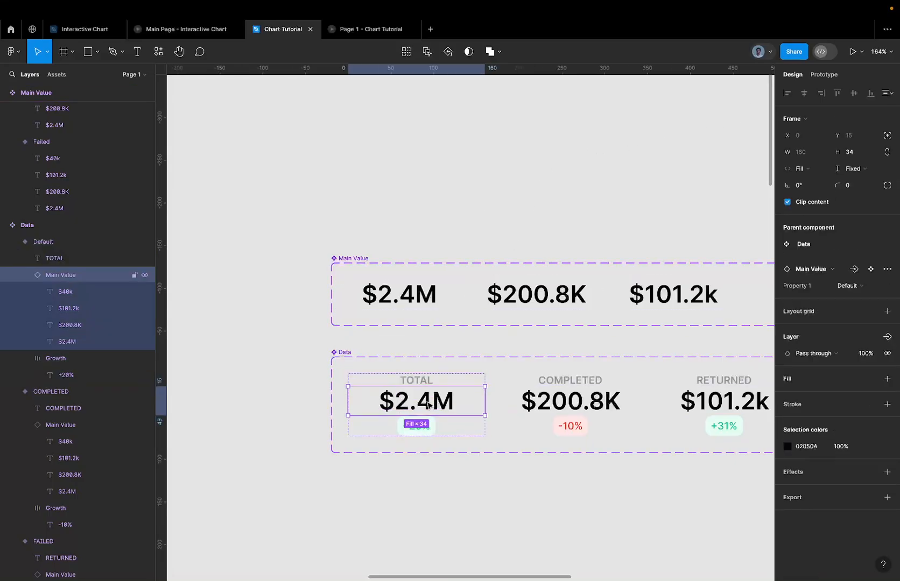
Try turning off Clip content on the Main Value instance in the Data set's Default variant, and restore it
key(Return)
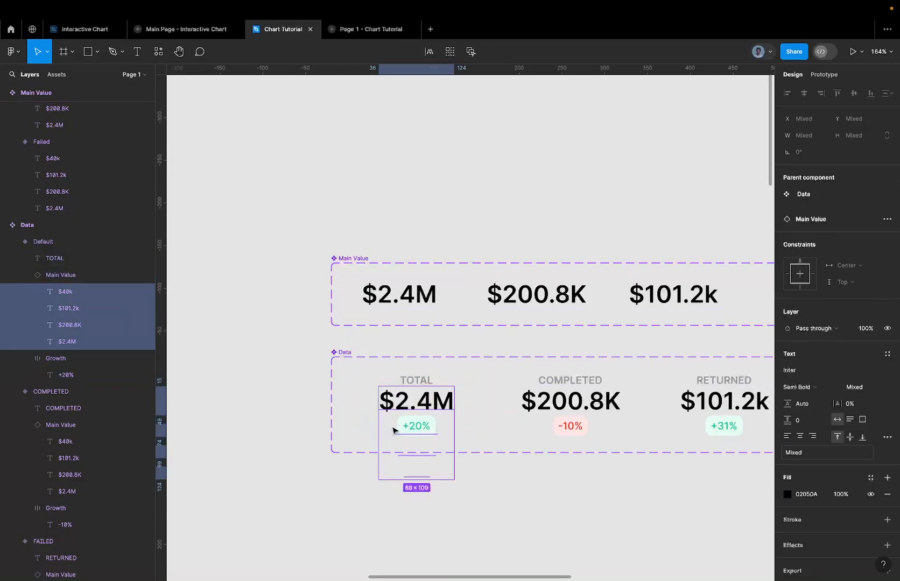
click(470, 396)
click(814, 203)
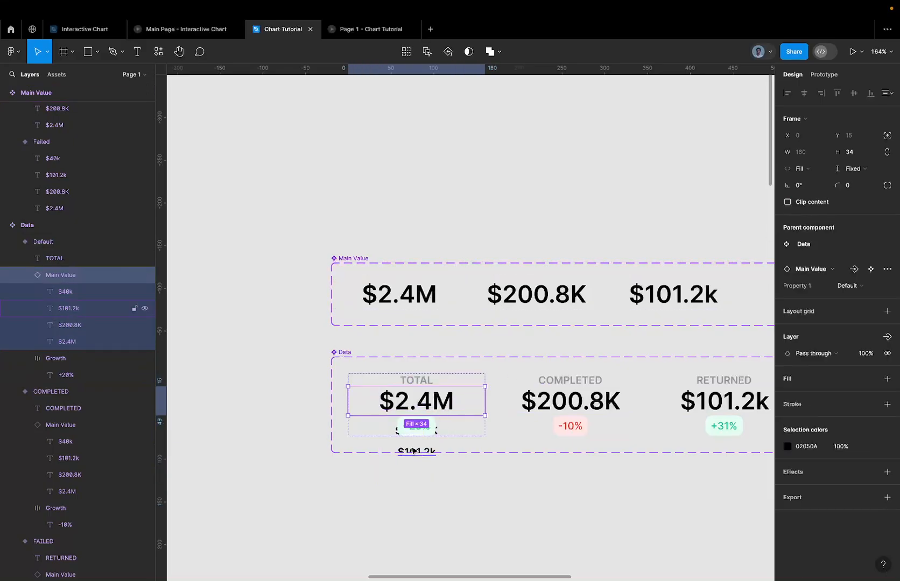
scroll(415, 454, up, 5)
key(ctrl+z)
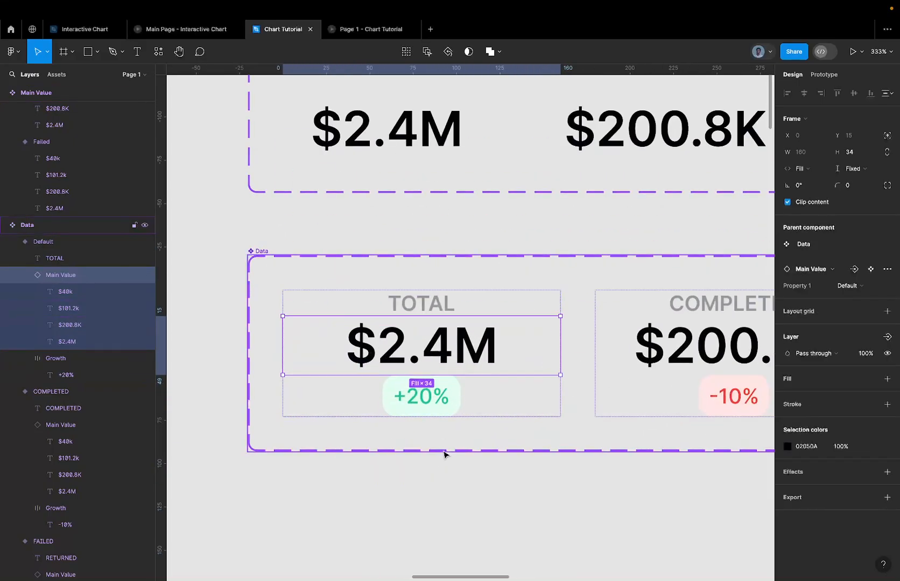
Try turning off Clip content on the Main Value instance in the Data set's Completed variant, and undo it
scroll(446, 452, right, 5)
click(571, 308)
click(593, 342)
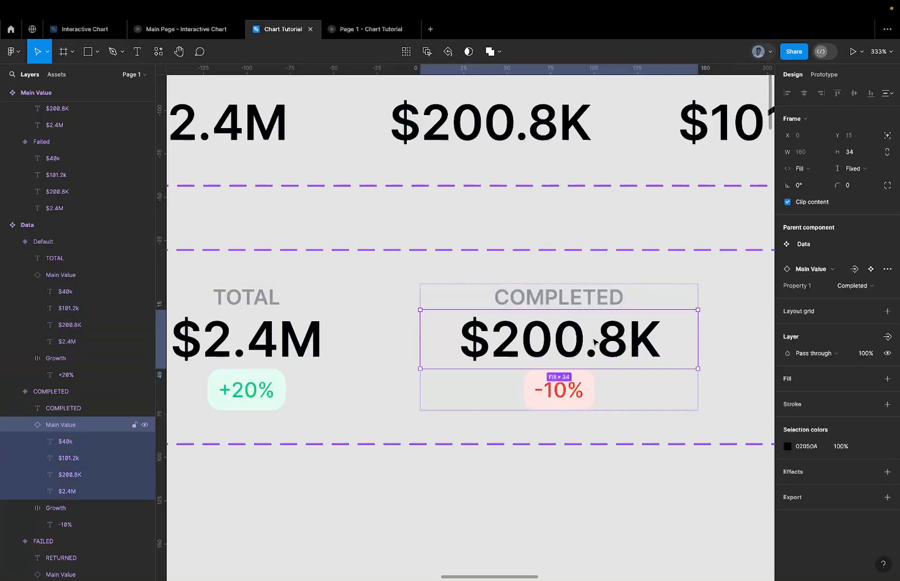
key(Return)
key(shift+Return)
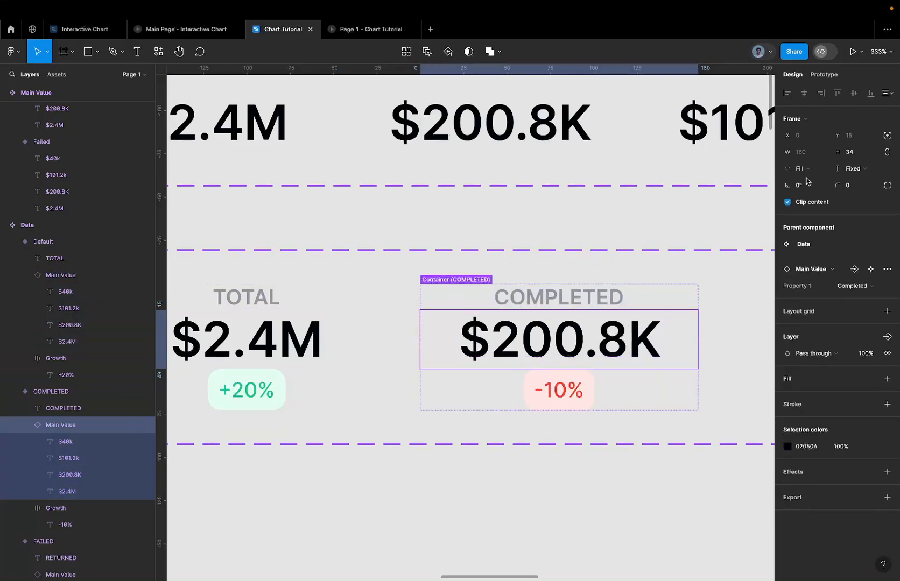
click(789, 201)
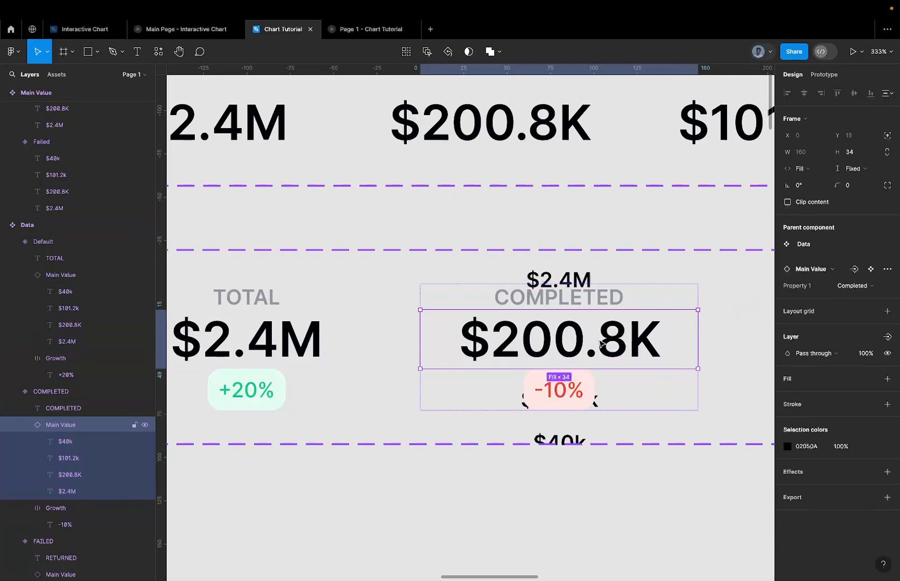
scroll(601, 343, right, 4)
key(super+z)
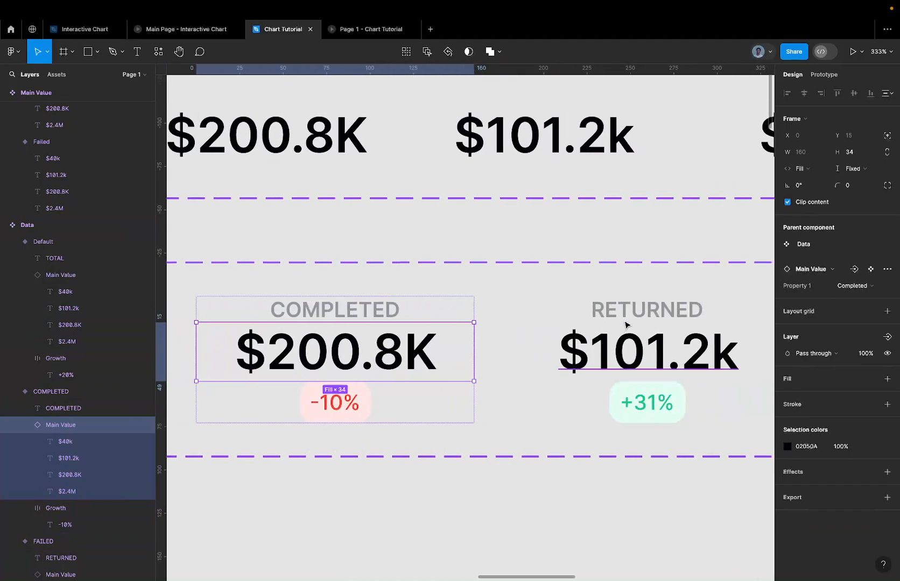
Turn off Clip content on the Main Value instance in the Data set's Returned variant
click(625, 316)
click(620, 360)
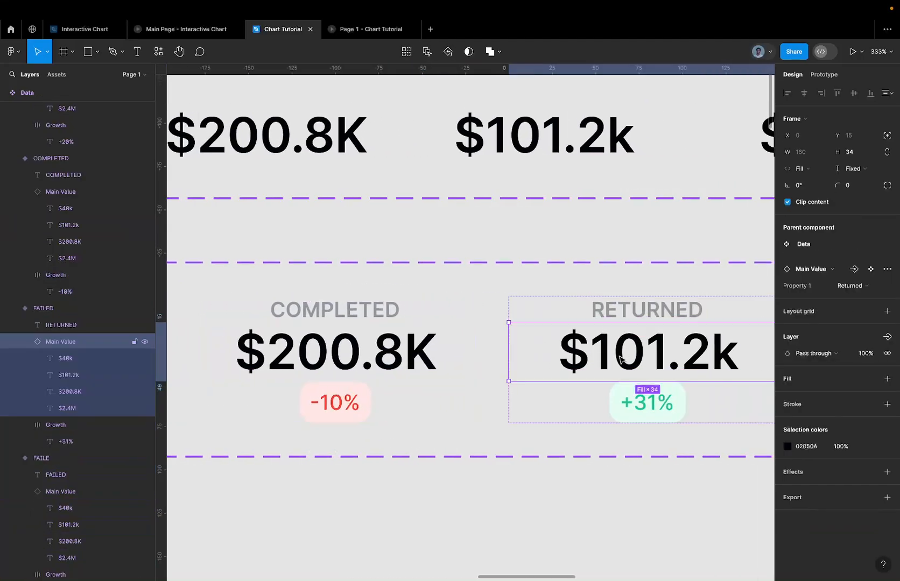
click(805, 202)
scroll(651, 305, right, 3)
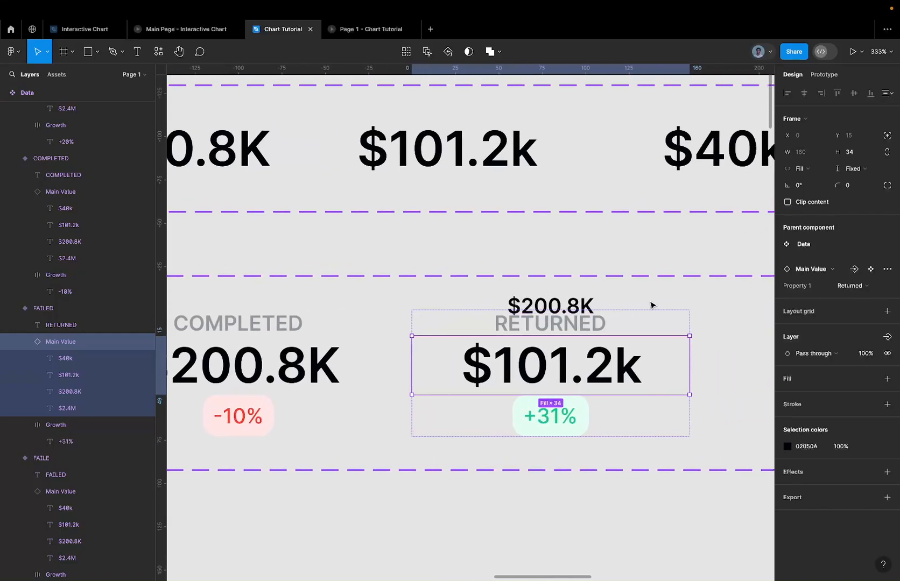
Move the Data component set down to Y 590 and turn off Clip content on the set
scroll(650, 306, down, 10)
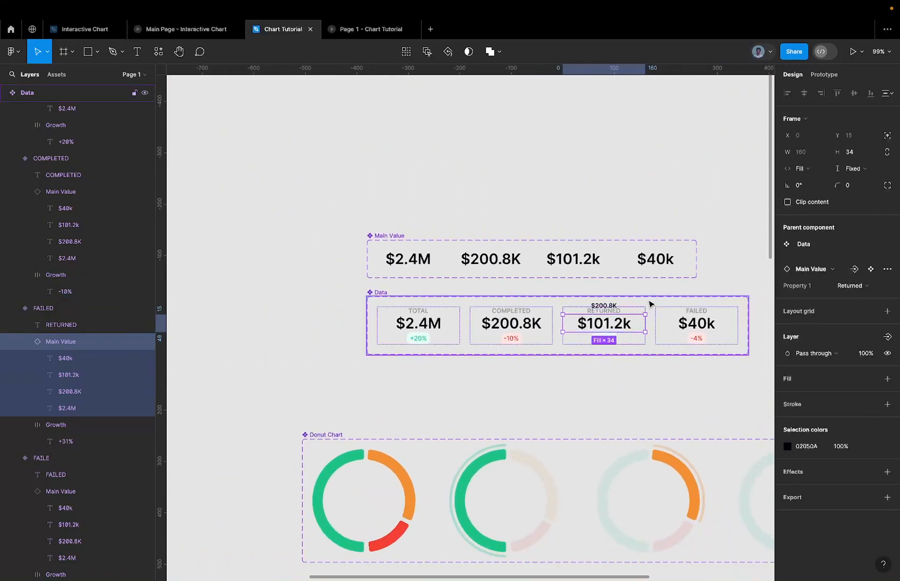
drag(650, 305, 649, 326)
click(794, 186)
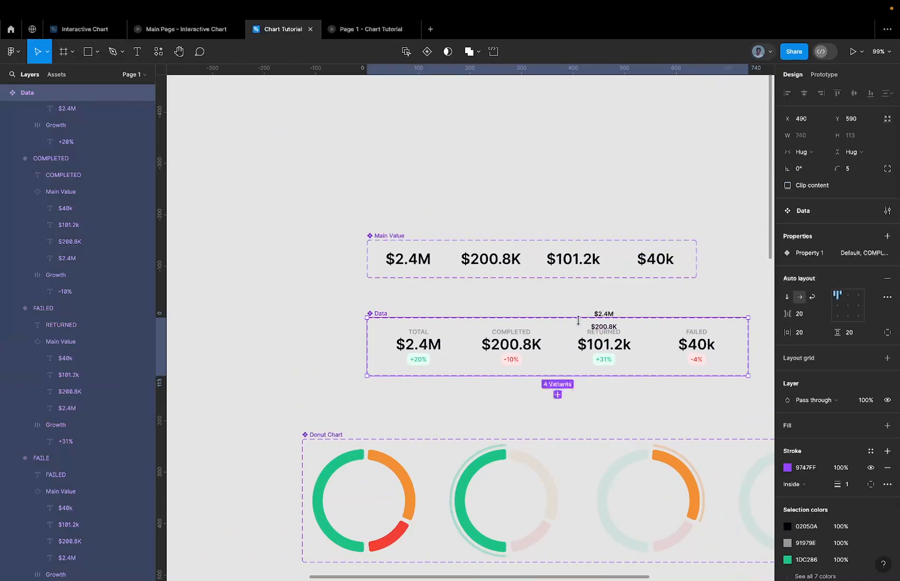
Turn Clip content back on for the Main Value instance in the Returned variant of the Data set
scroll(619, 329, up, 5)
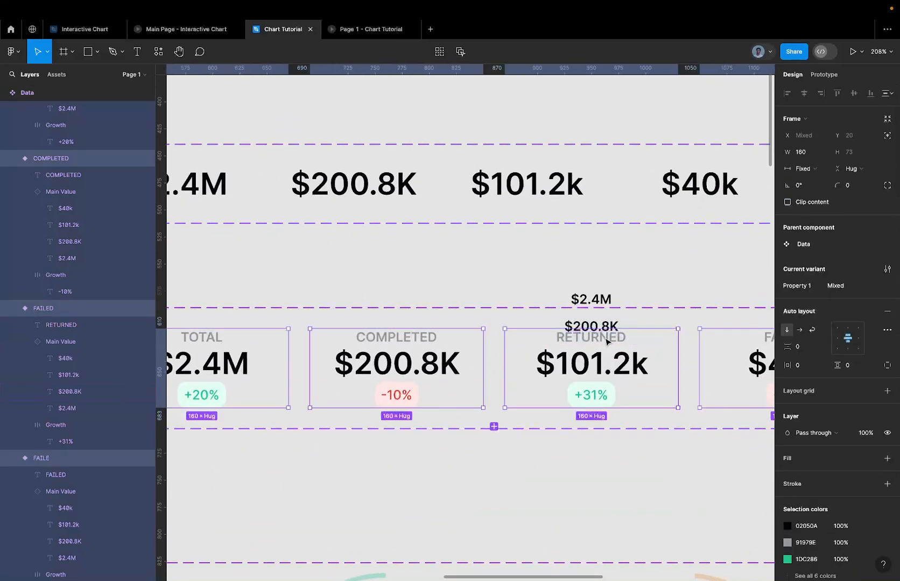
click(600, 365)
click(600, 364)
key(Return)
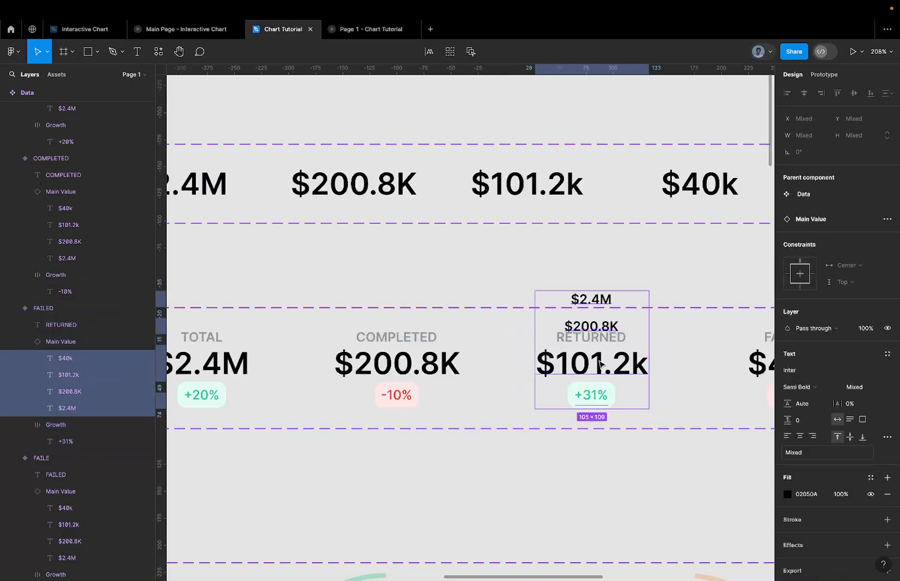
key(shift+Return)
scroll(679, 341, right, 5)
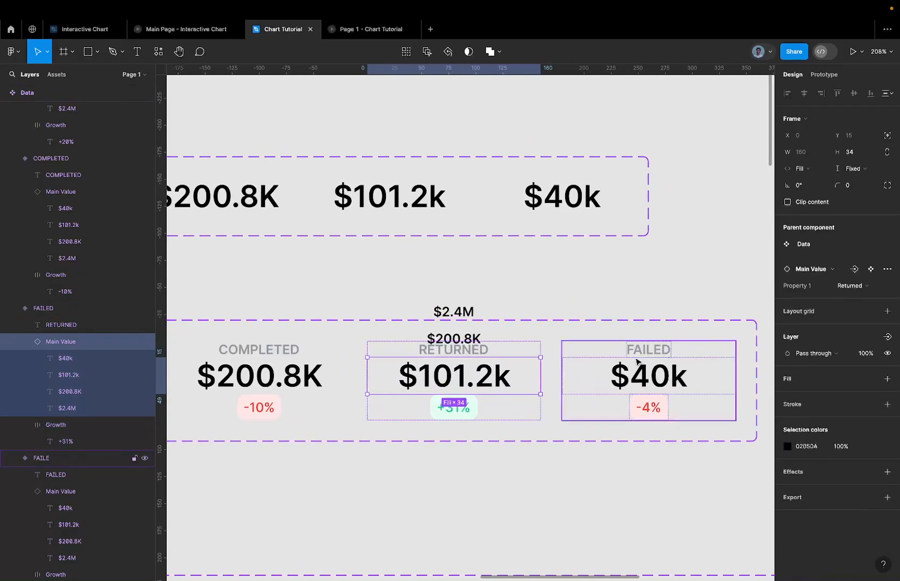
click(787, 202)
Turn off Clip content on the Failed variant's Main Value instance and examine the value texts nested in the Data variants
click(646, 350)
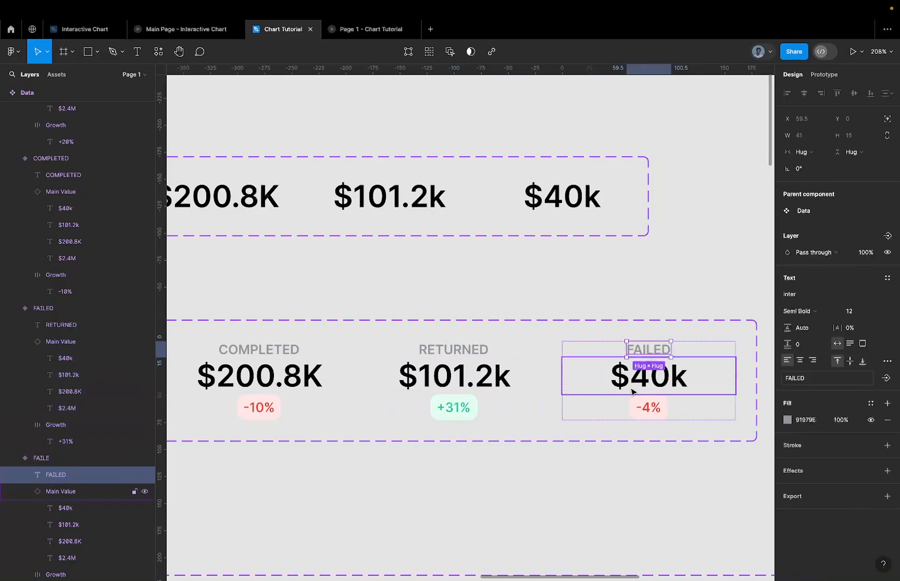
click(633, 391)
click(802, 203)
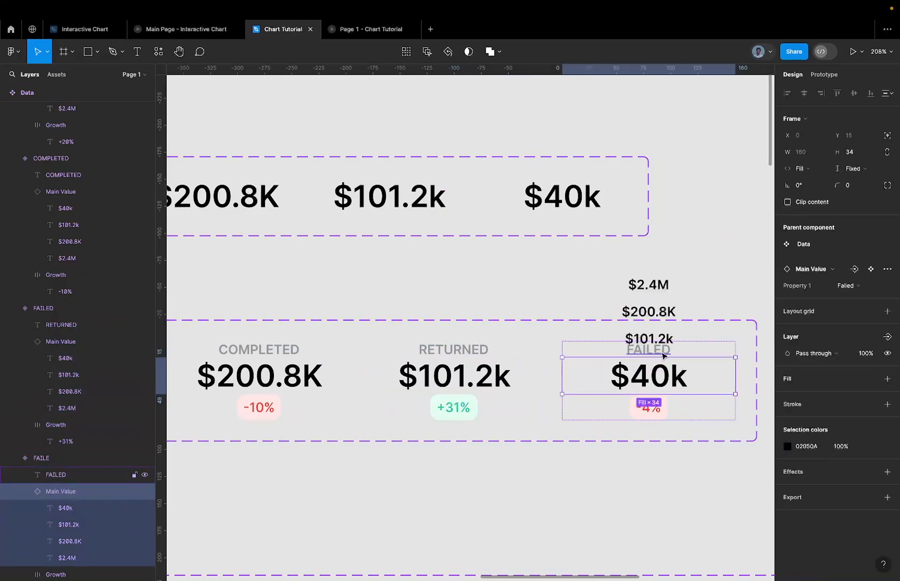
scroll(645, 371, down, 3)
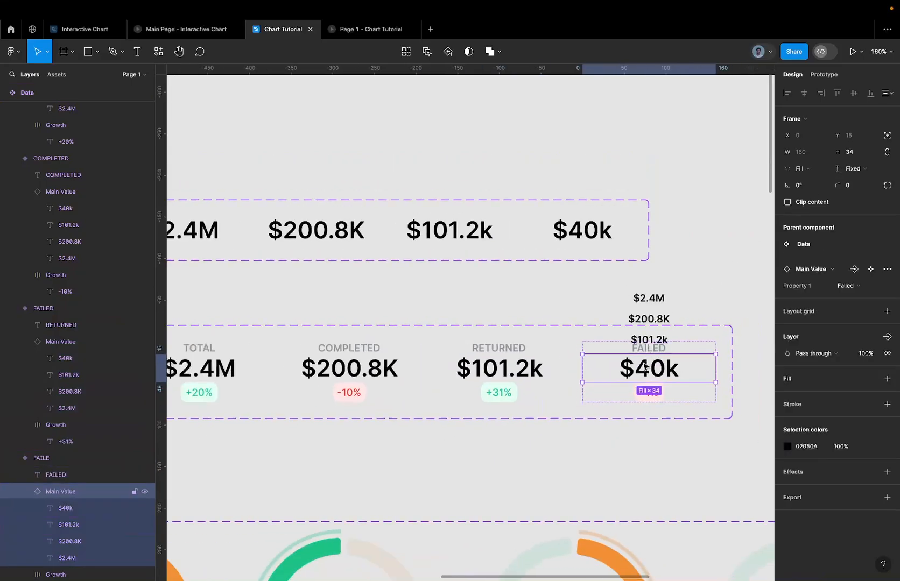
click(645, 371)
scroll(645, 370, down, 3)
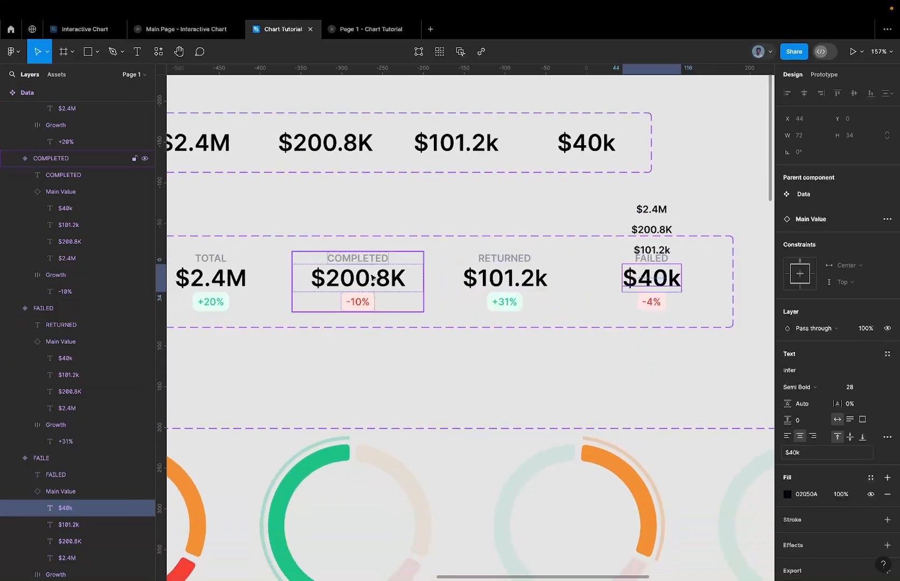
click(85, 358)
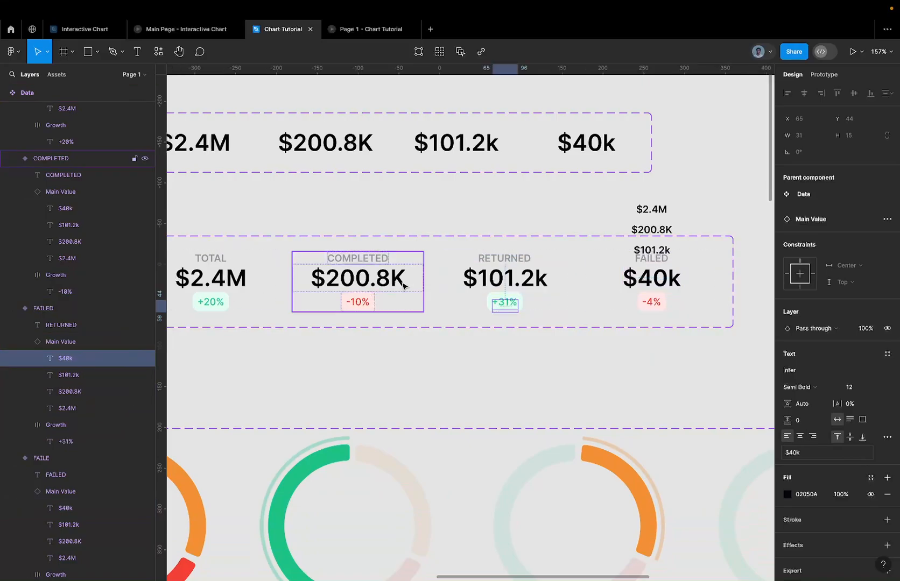
scroll(472, 172, down, 5)
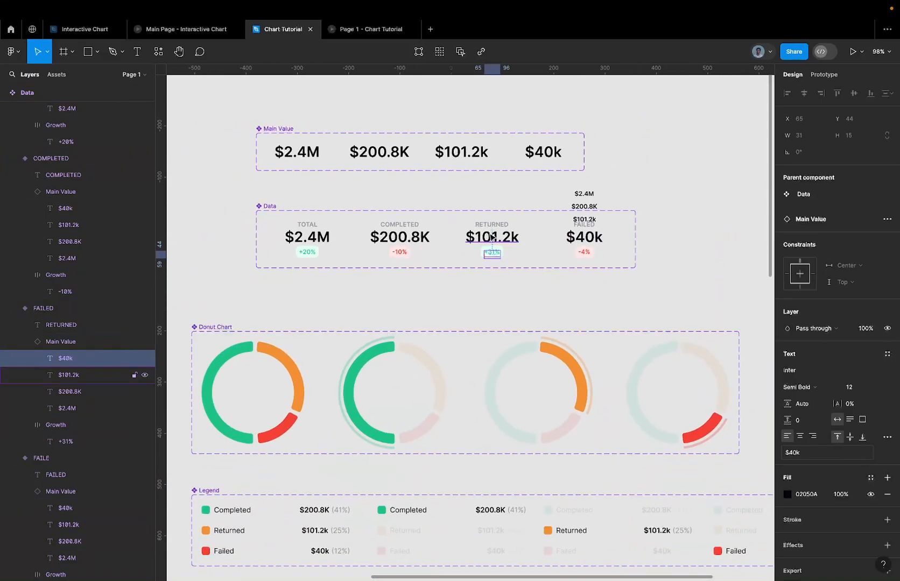
scroll(94, 377, down, 3)
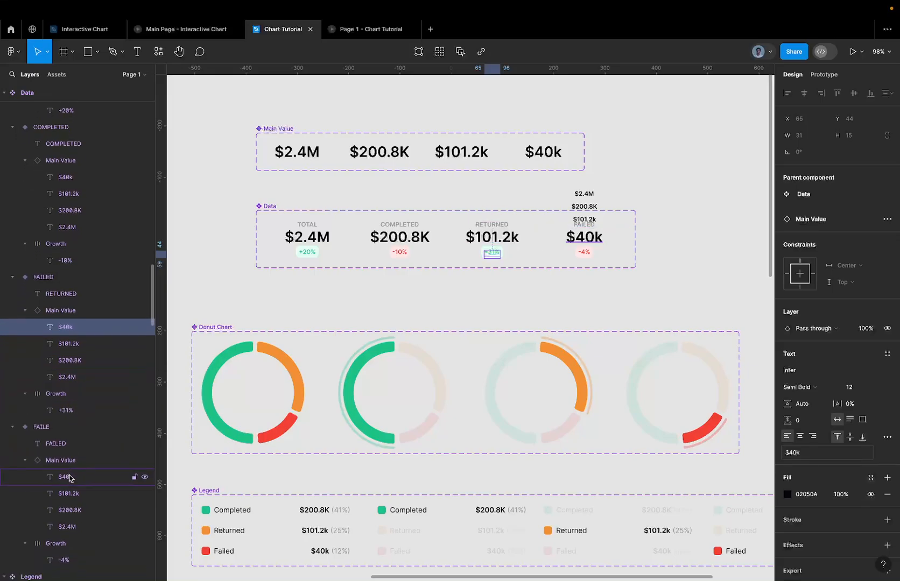
click(84, 396)
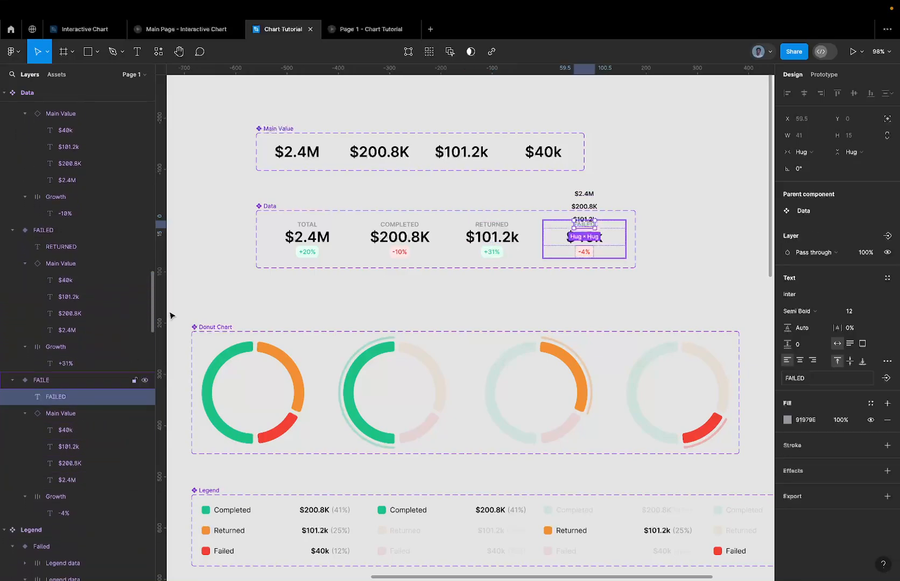
Turn on Clip content for the Main Value instances in all four Data variants together and check their nested value texts
click(308, 237)
shift+click(381, 233)
shift+click(492, 237)
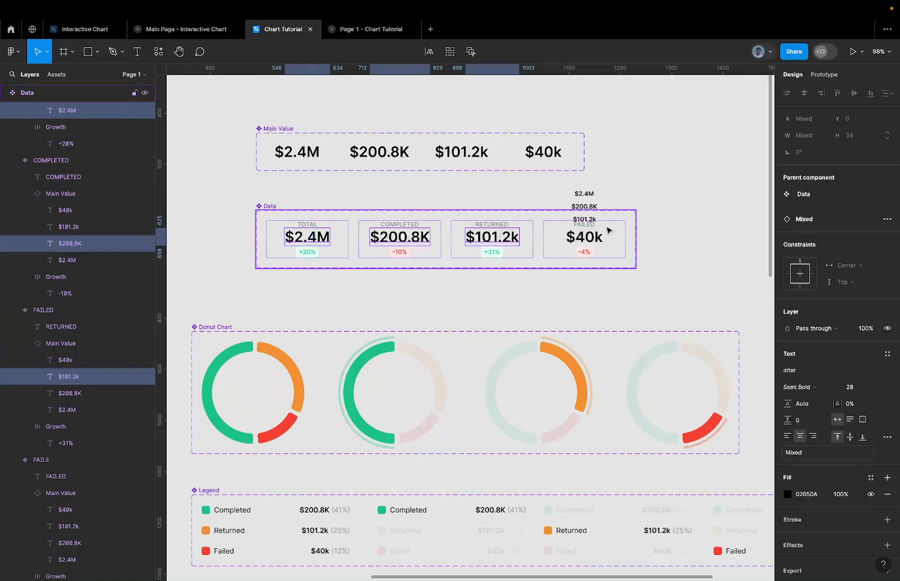
shift+click(591, 240)
key(shift+Return)
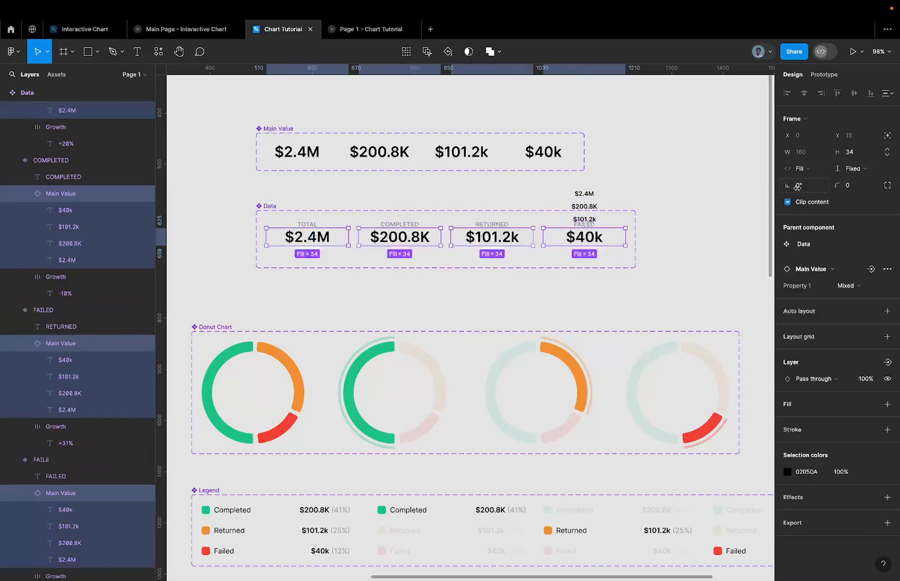
click(801, 204)
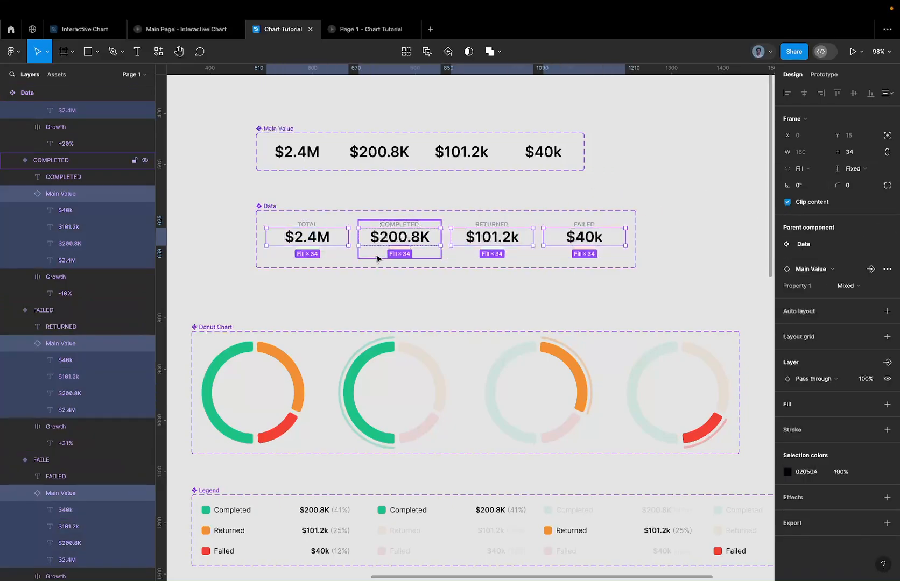
key(Return)
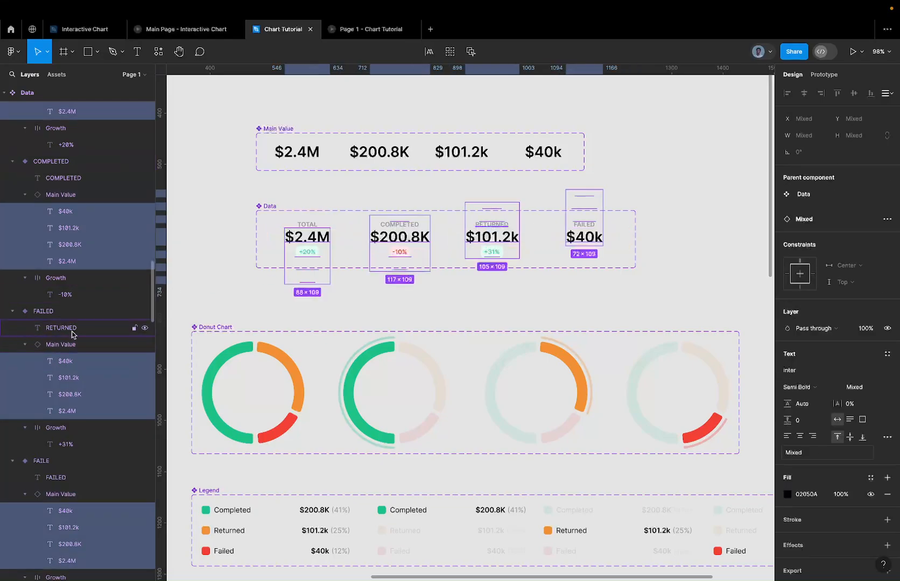
scroll(74, 334, up, 5)
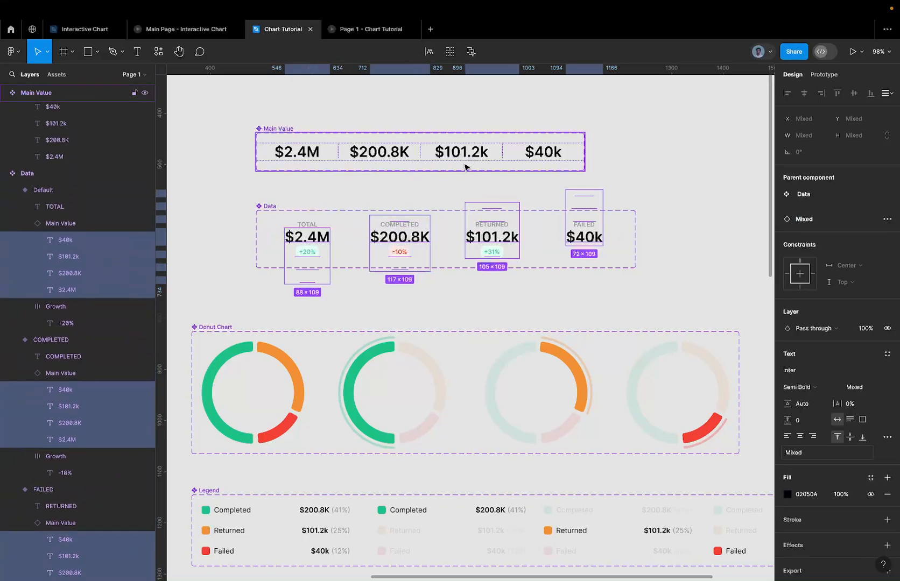
key(shift+Return)
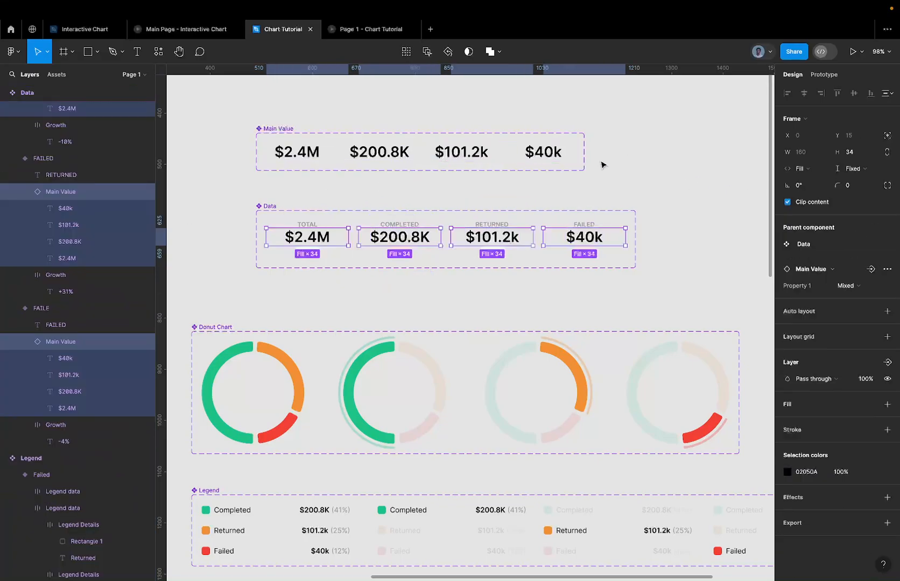
Test moving between the donut segments in the Page 1 - Chart Tutorial prototype to check the value animation, and return to the Chart Tutorial file
click(362, 38)
mouse_move(315, 227)
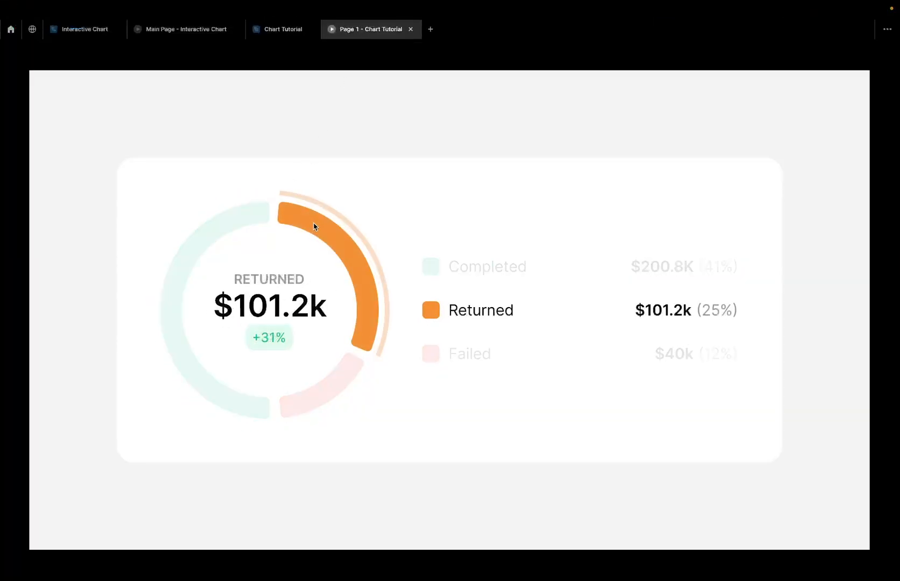
mouse_move(325, 378)
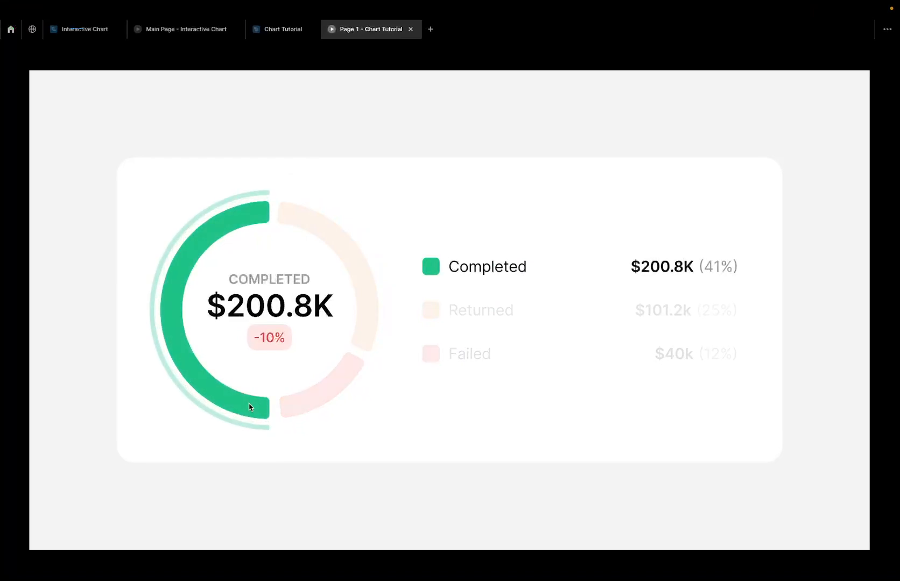
mouse_move(363, 316)
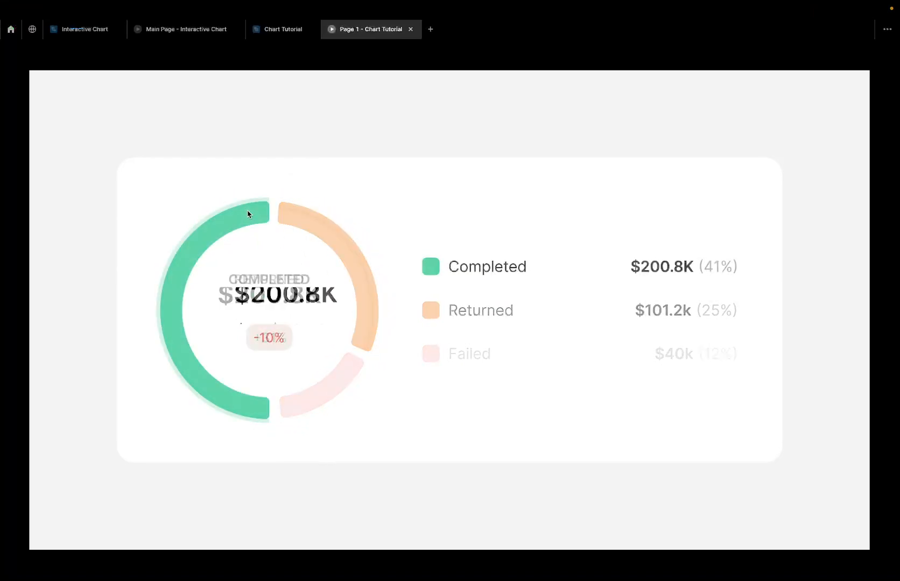
mouse_move(248, 216)
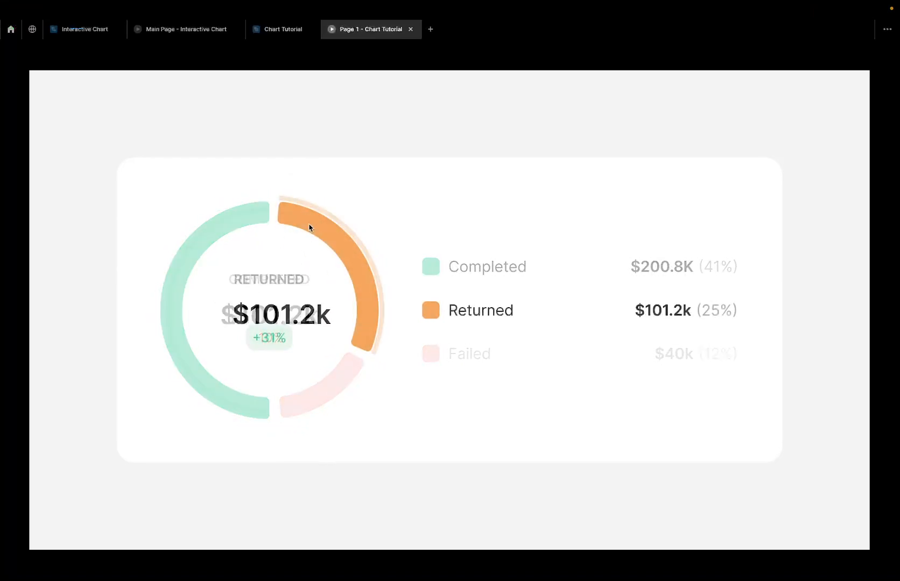
click(281, 33)
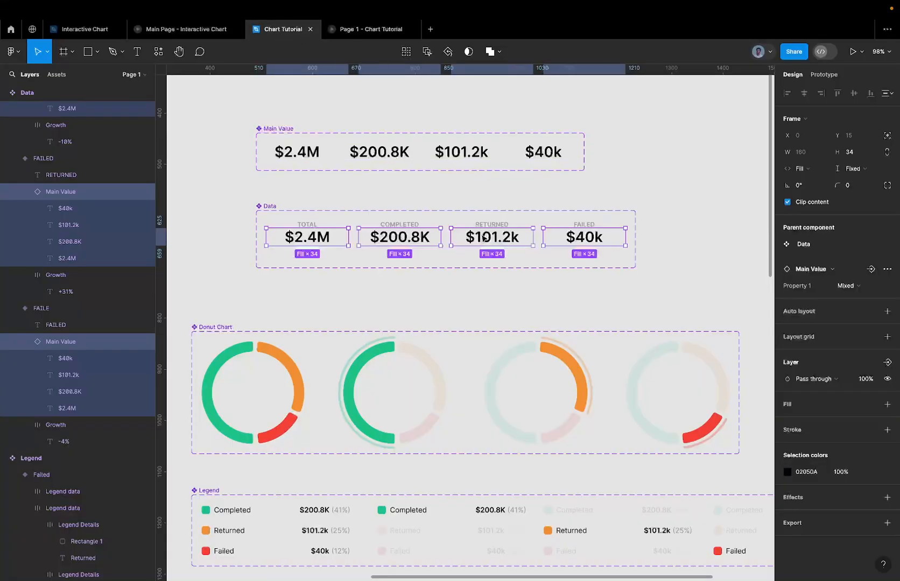
Turn off Clip content for the Default variant of the Main Value set
click(296, 150)
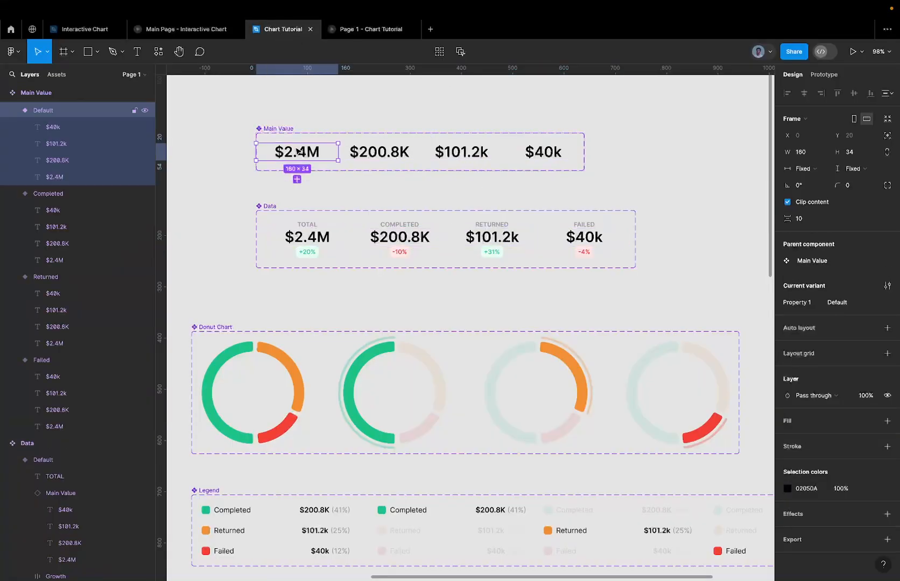
key(super+a)
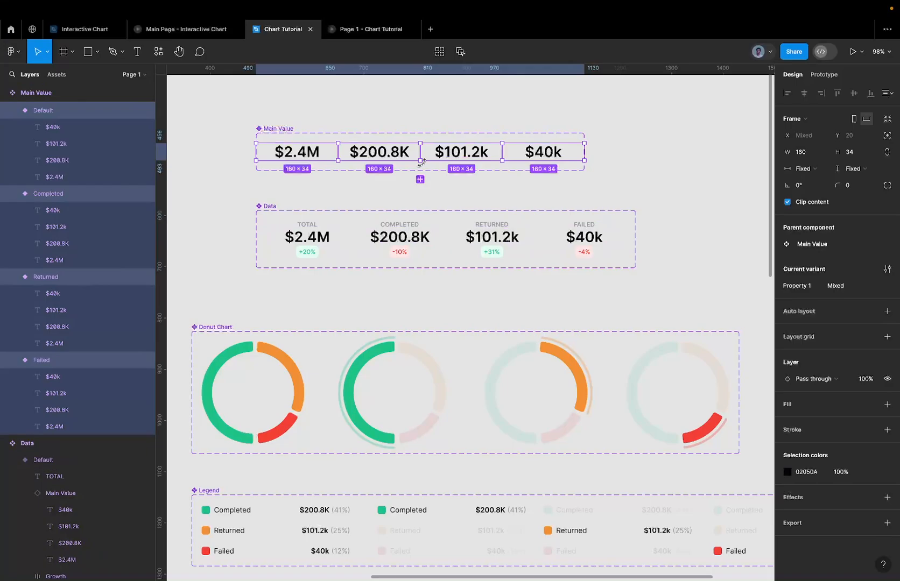
click(368, 158)
click(323, 152)
click(803, 201)
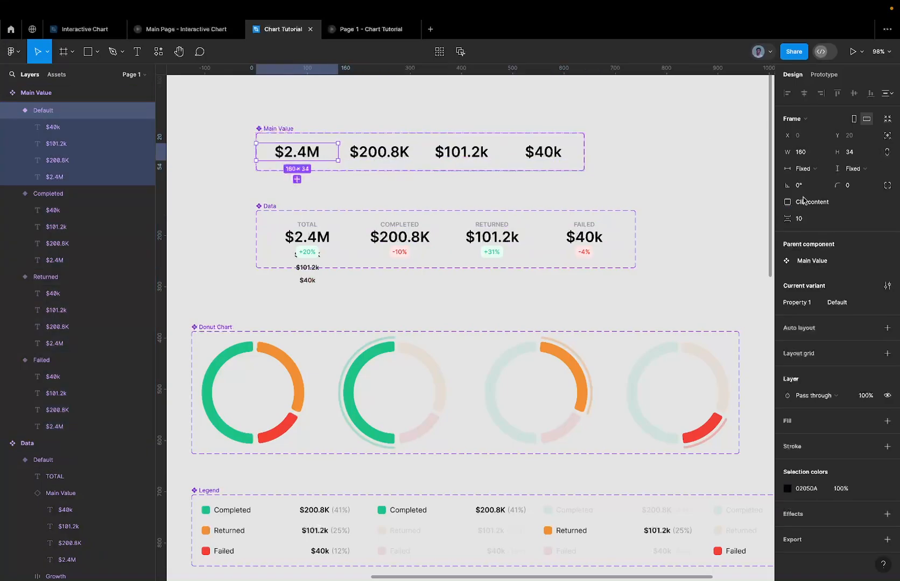
Set the opacity of the $40k, $101.2k and $200.8K texts in Main Value's Default variant to 0%
scroll(324, 160, up, 5)
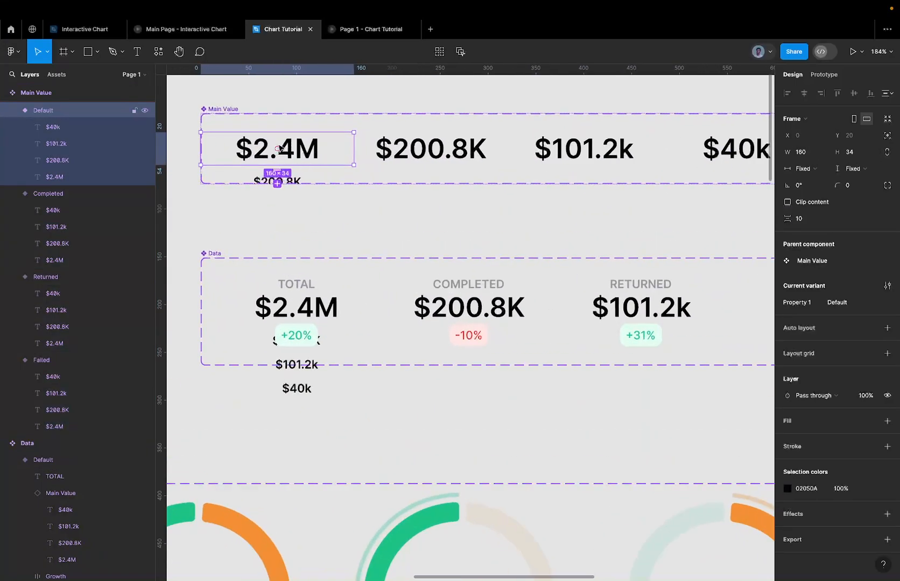
key(Return)
shift+click(298, 147)
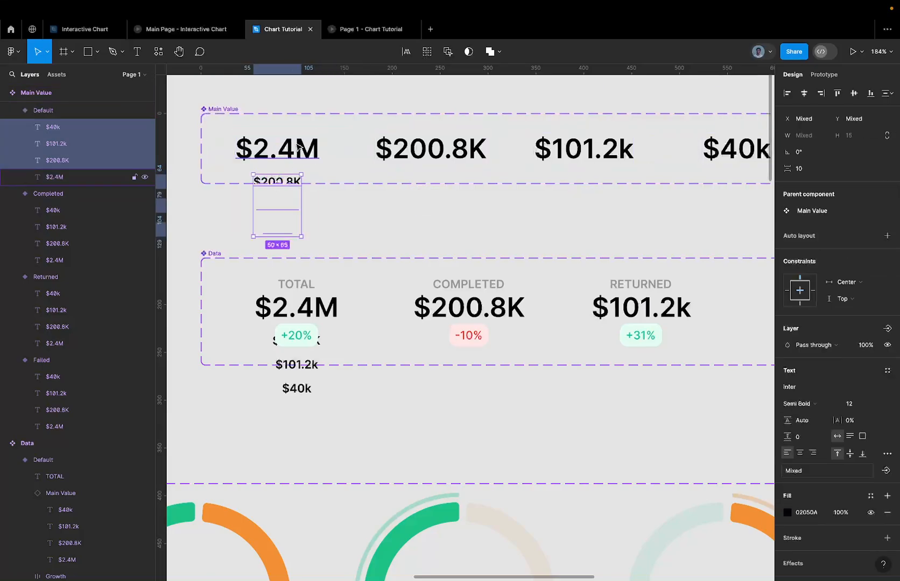
key(0)
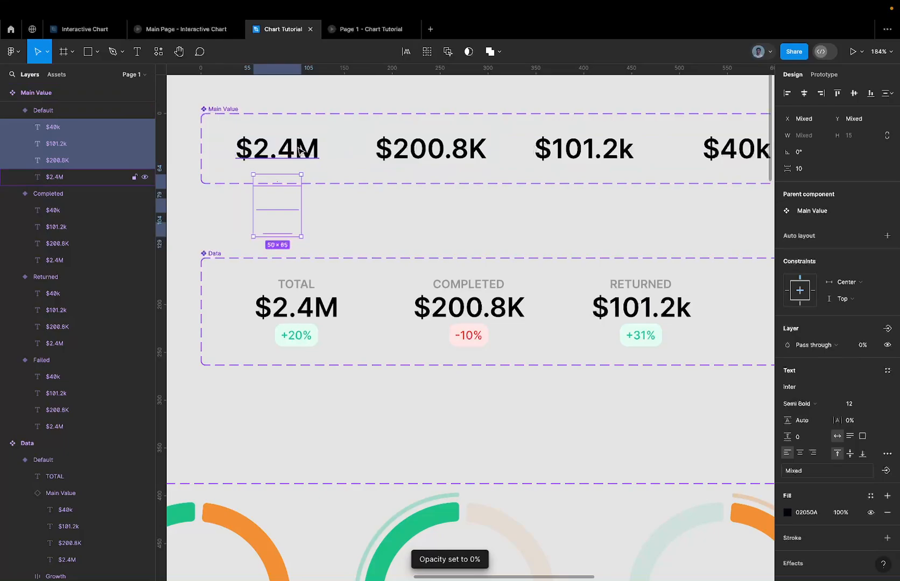
click(324, 146)
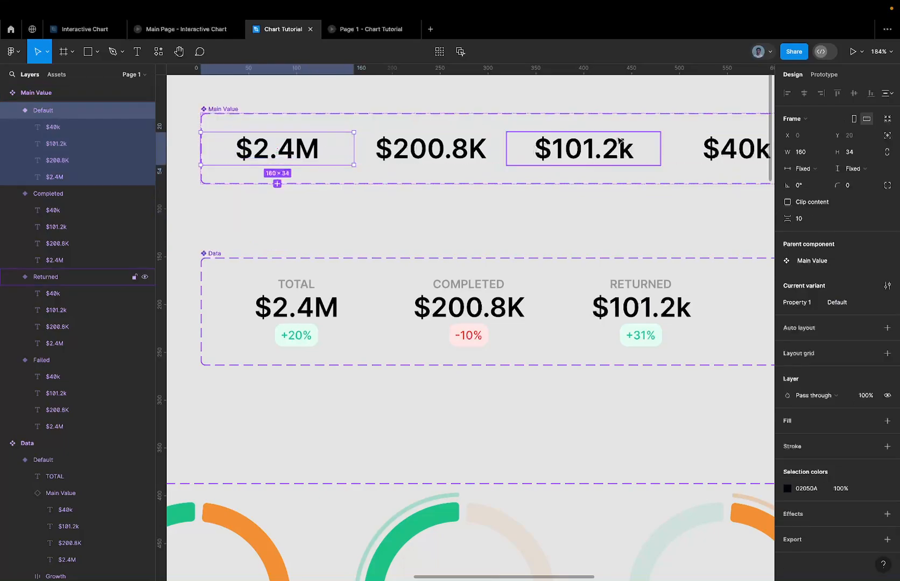
Set the opacity of the $40k, $101.2k and $2.4M texts in Main Value's Completed variant to 0%
click(451, 152)
key(Return)
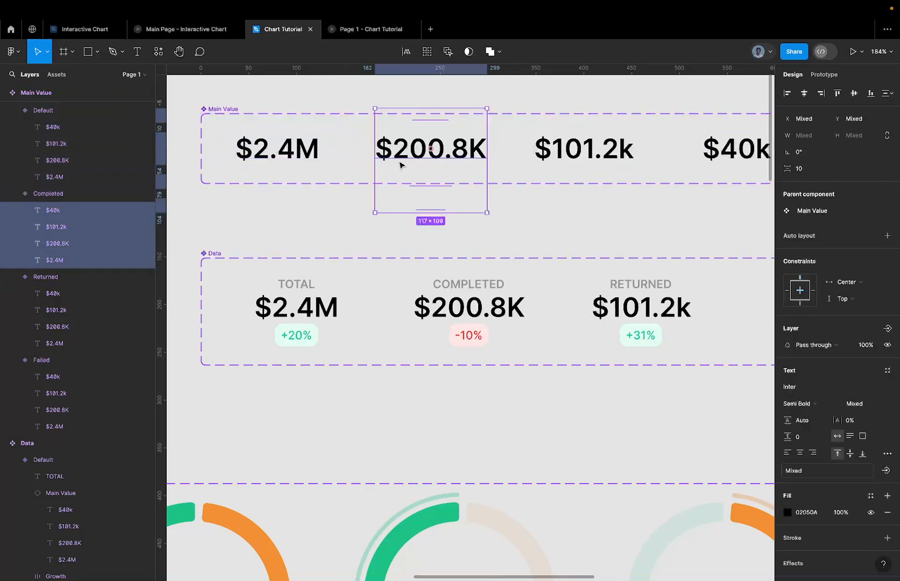
shift+click(104, 244)
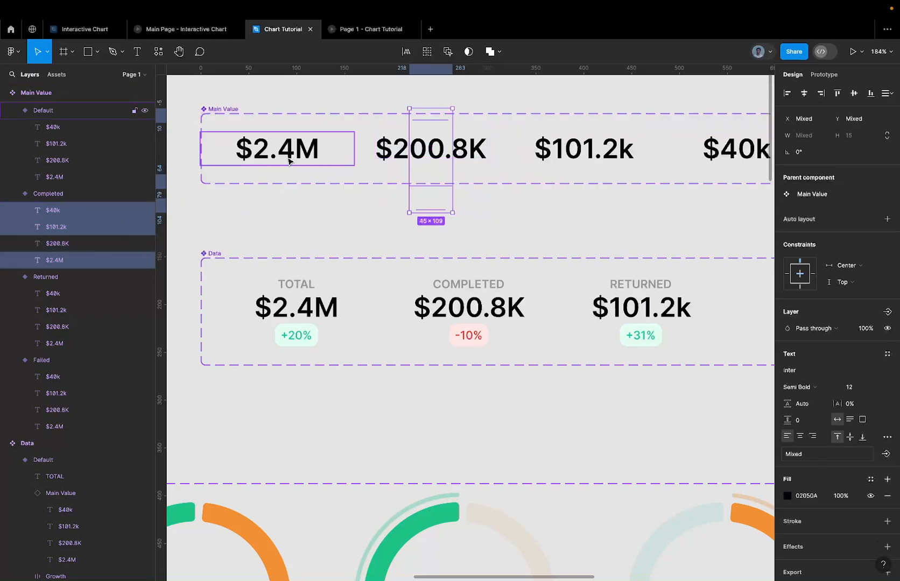
key(0)
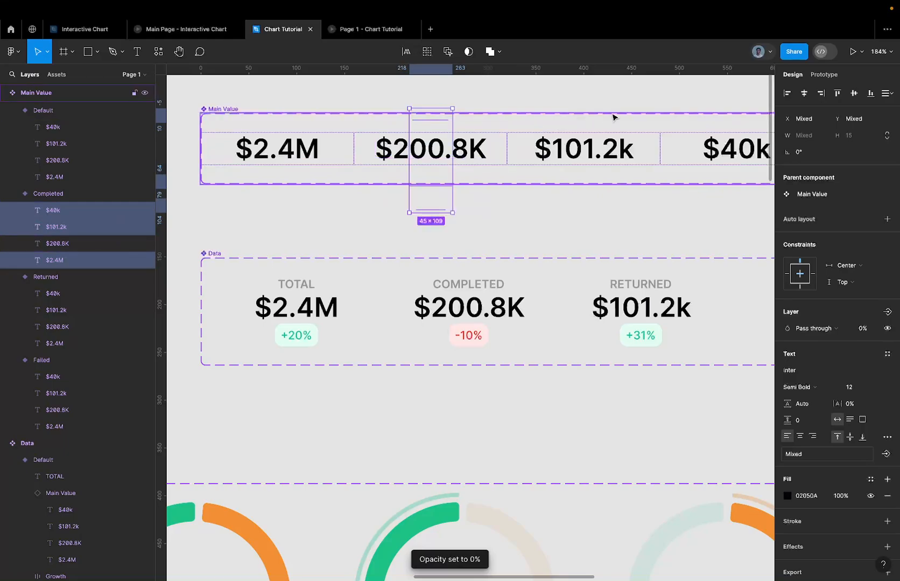
Set the opacity of the $40k, $200.8K and $2.4M texts in Main Value's Returned variant to 0%
click(575, 146)
key(Return)
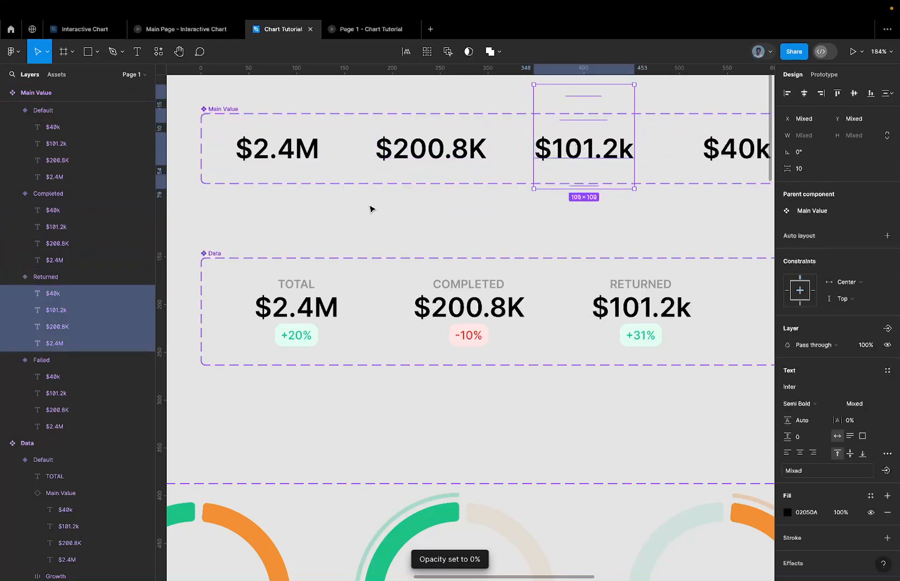
shift+click(82, 315)
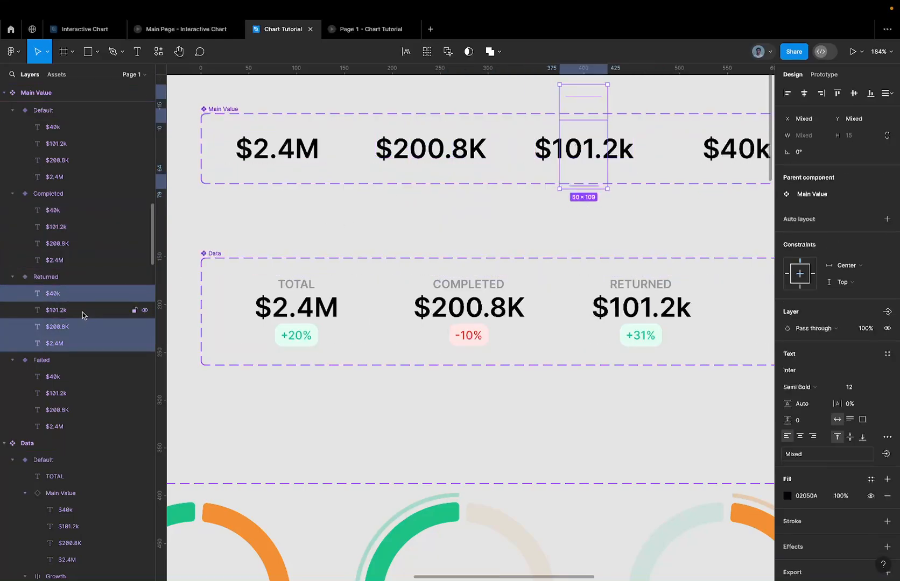
key(0)
key(0)
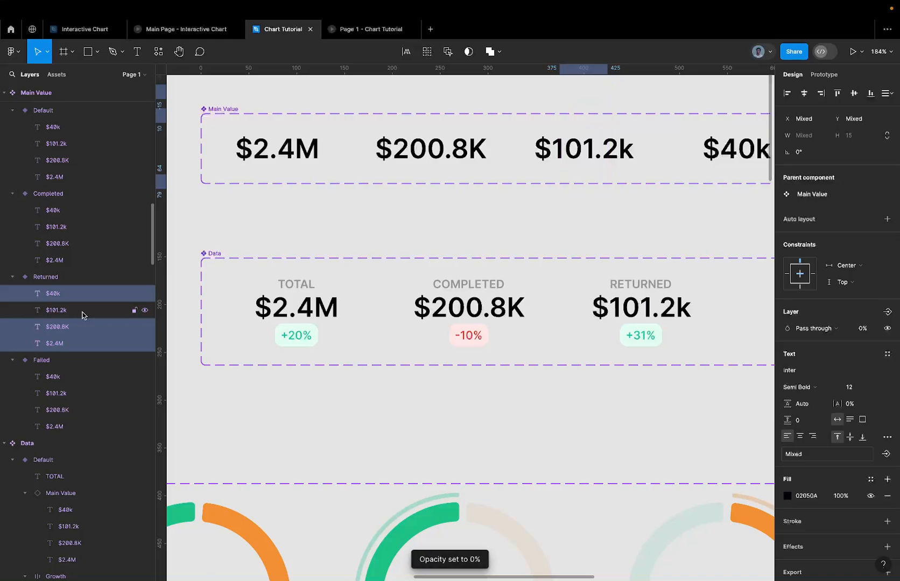
Set the opacity of the $101.2k, $200.8K and $2.4M texts in Main Value's Failed variant to 0%
scroll(578, 148, right, 5)
scroll(579, 148, up, 1)
click(495, 180)
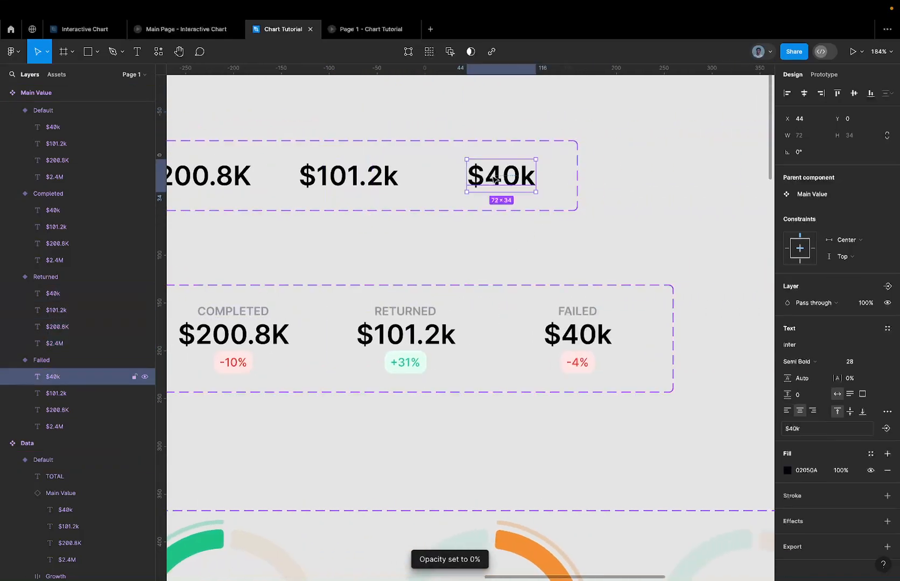
key(super+a)
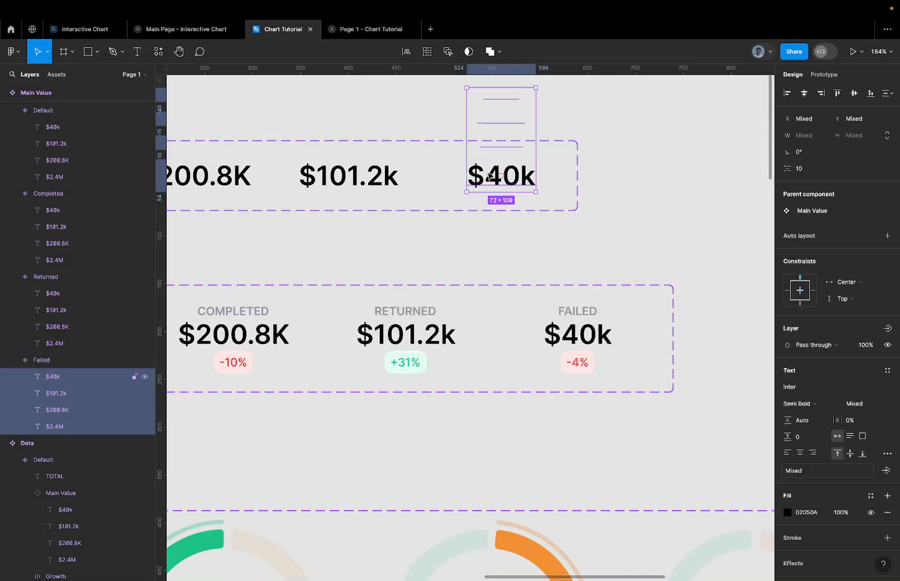
shift+click(489, 177)
key(0)
key(0)
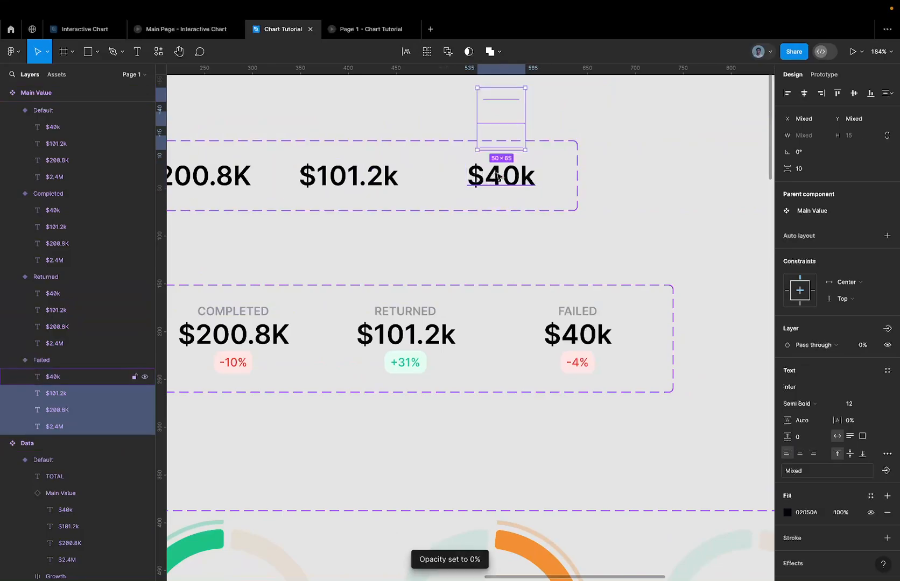
Turn on Clip content for all four variants of the Main Value set together
click(404, 170)
click(887, 136)
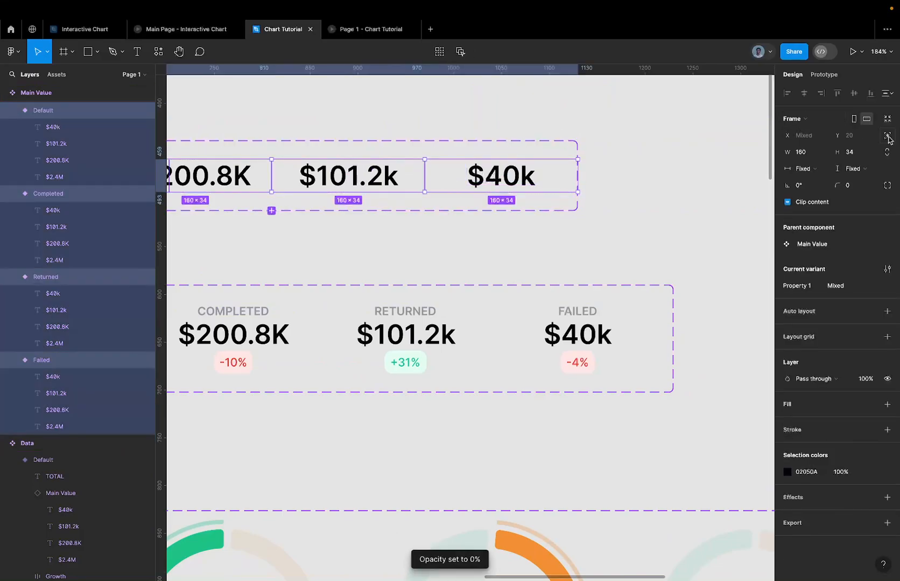
click(809, 205)
scroll(464, 261, down, 5)
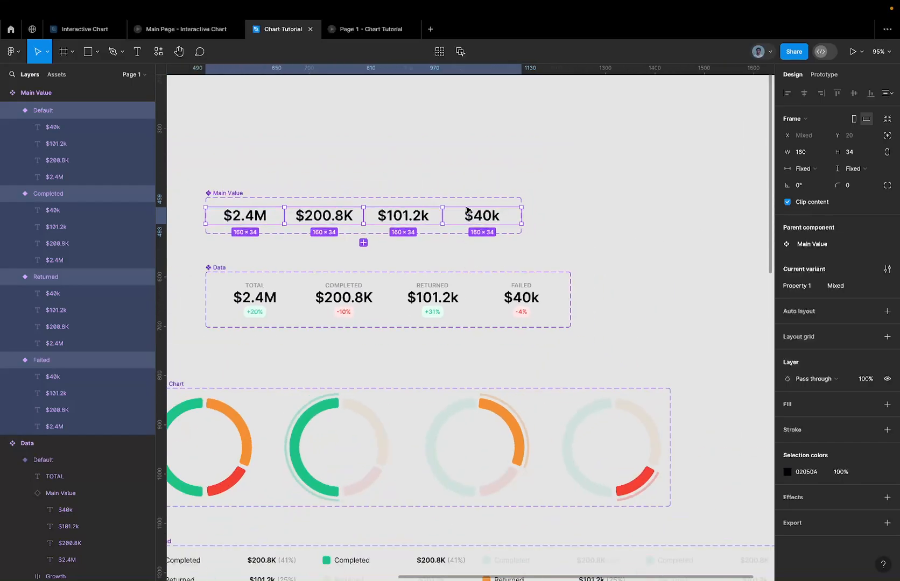
Check the chart in the Page 1 - Chart Tutorial prototype and return to the Main Value set in the Chart Tutorial file
click(369, 37)
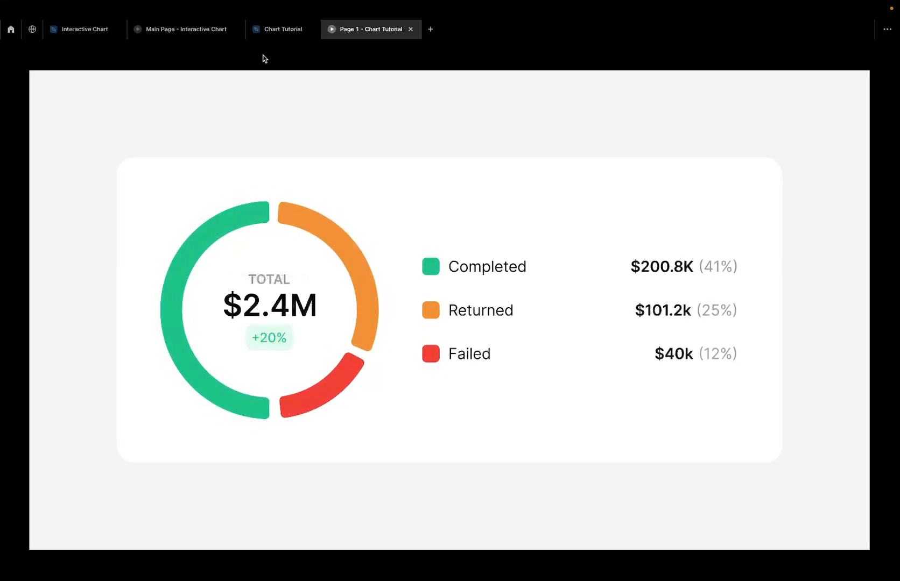
click(263, 35)
scroll(525, 156, left, 5)
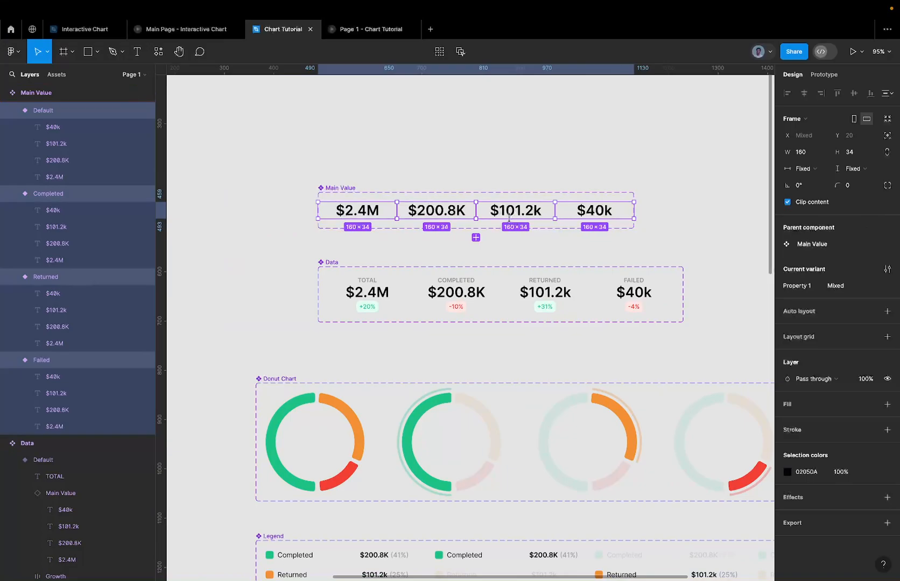
scroll(509, 218, up, 5)
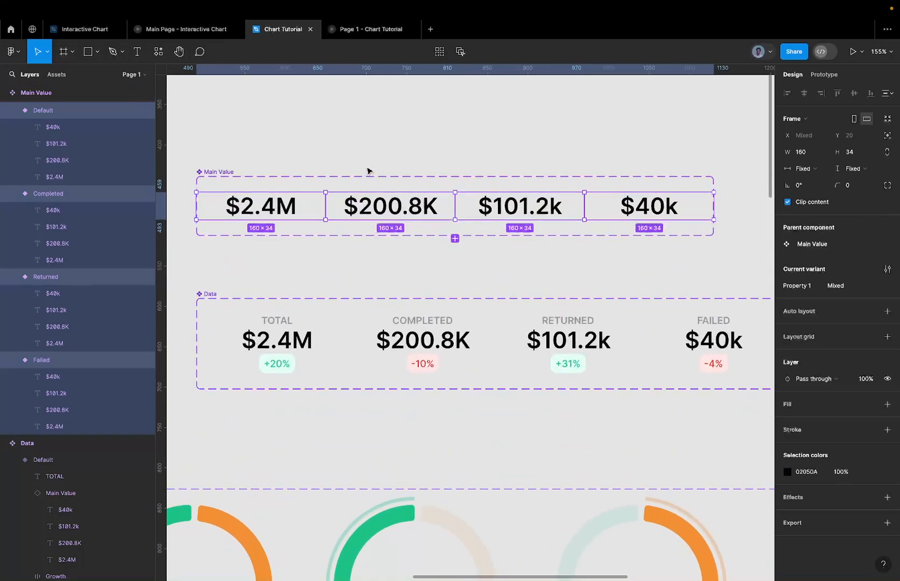
Try vertical auto layout on Main Value's Default variant, aligned top center, and on its Completed variant
click(294, 209)
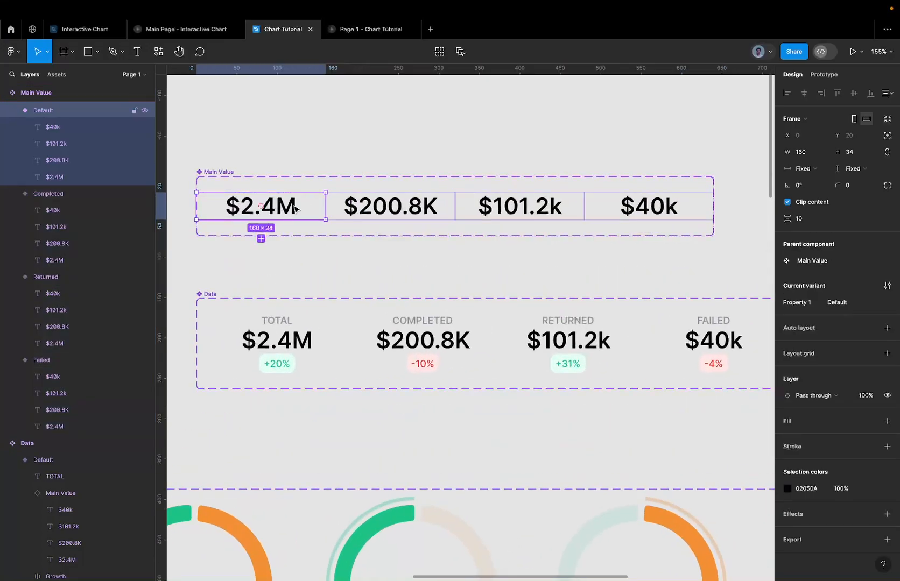
key(shift+a)
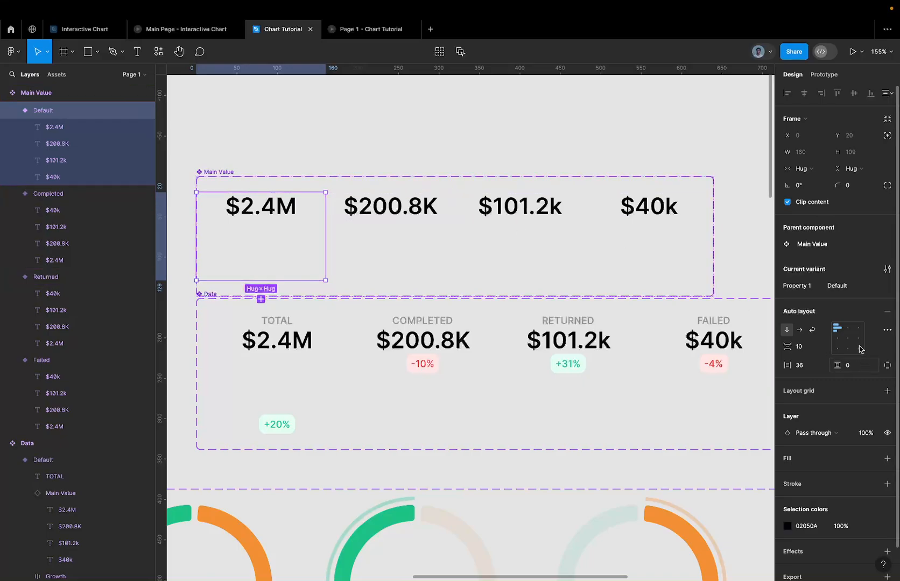
click(848, 331)
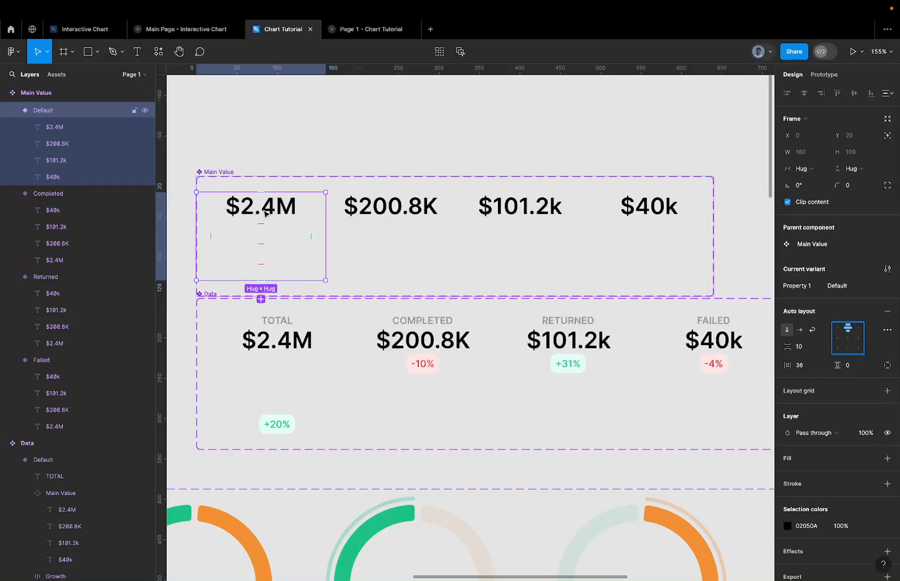
click(399, 207)
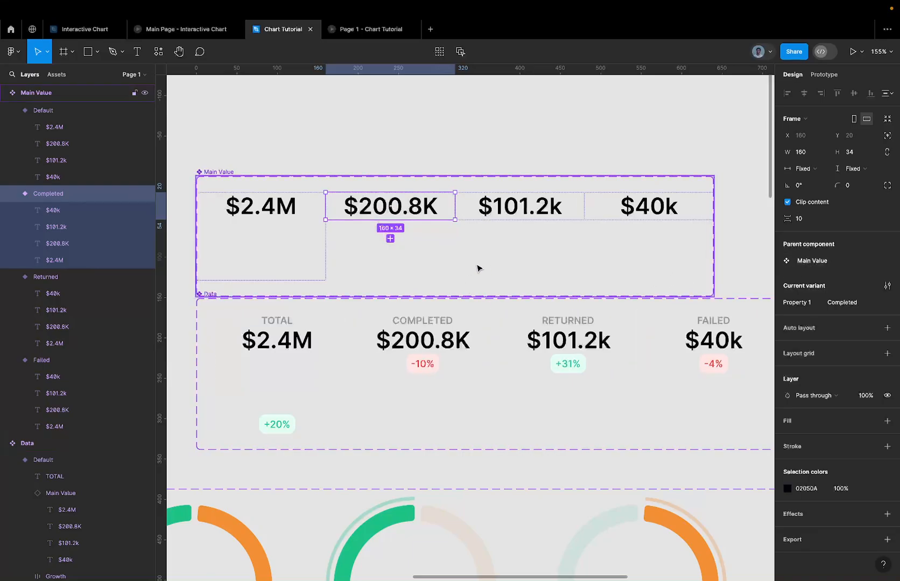
key(shift+a)
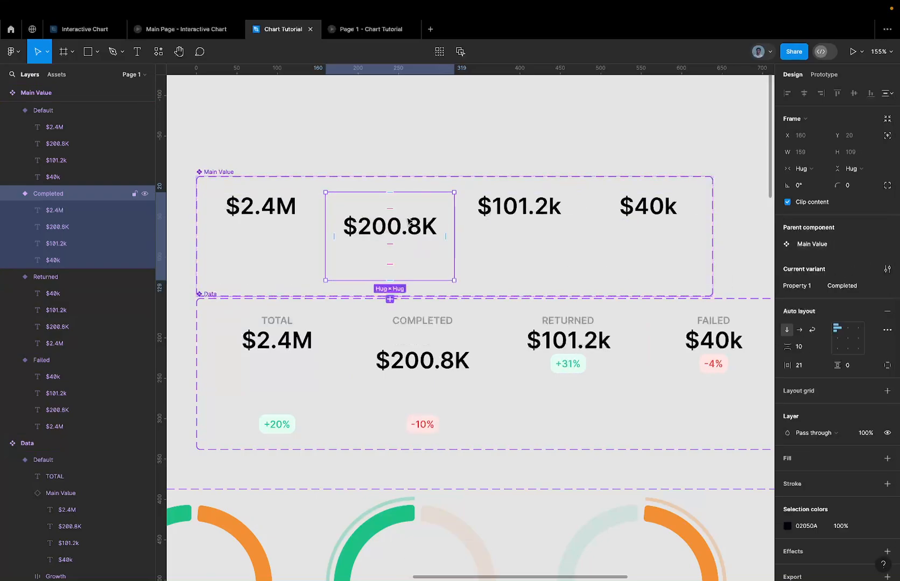
Undo the auto layout changes on Main Value's Default and Completed variants
key(super+z)
key(super+z)
key(super+z)
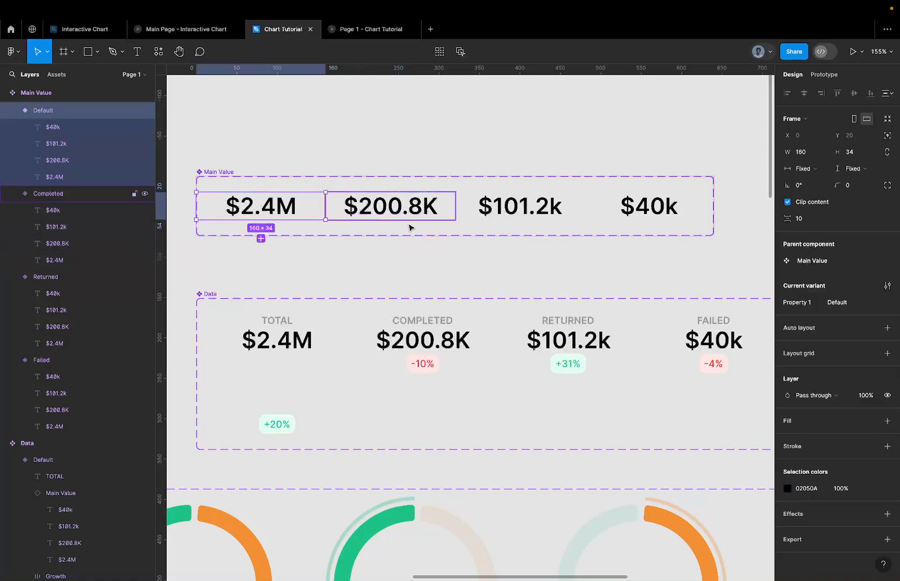
Test moving between the Completed, Failed and Returned segments in the Page 1 - Chart Tutorial prototype, and return to the Chart Tutorial file
click(361, 29)
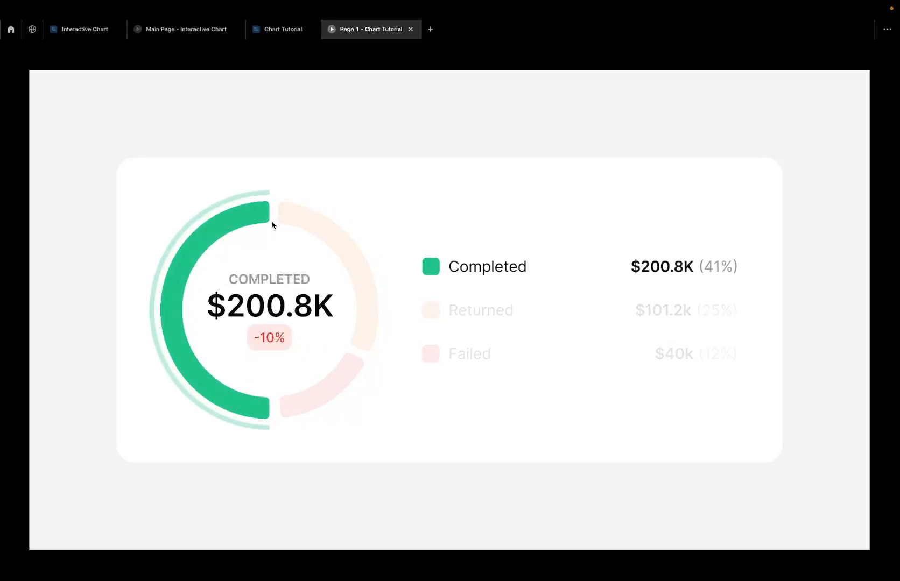
mouse_move(308, 231)
mouse_move(263, 408)
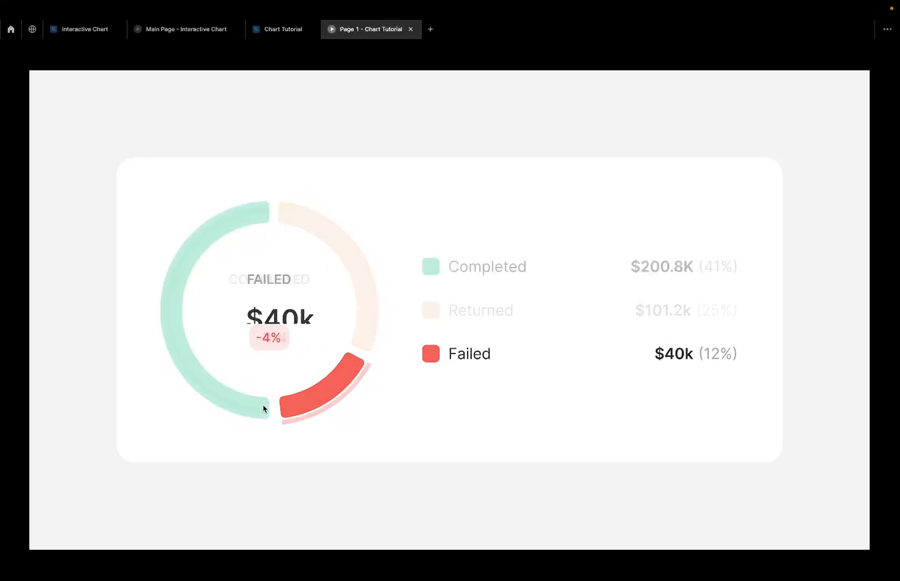
mouse_move(302, 401)
mouse_move(361, 319)
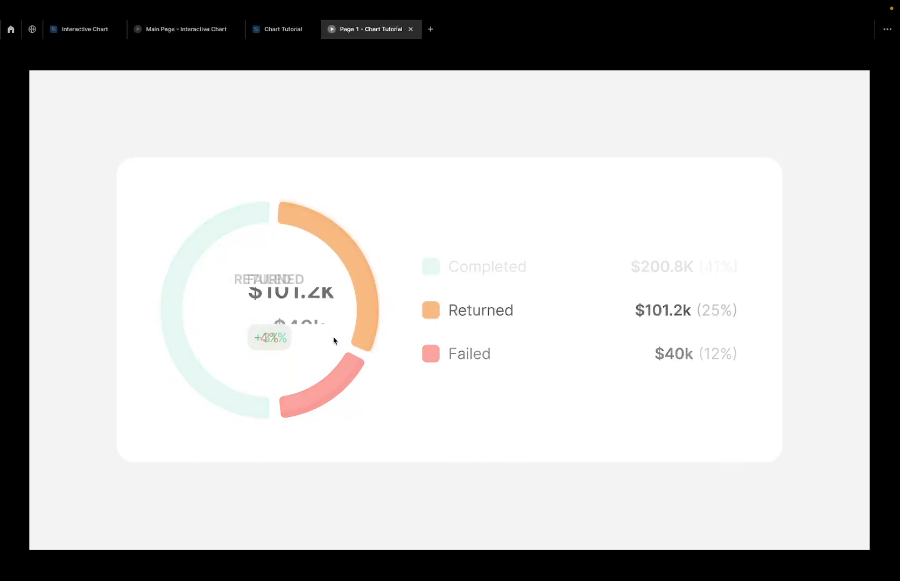
mouse_move(241, 219)
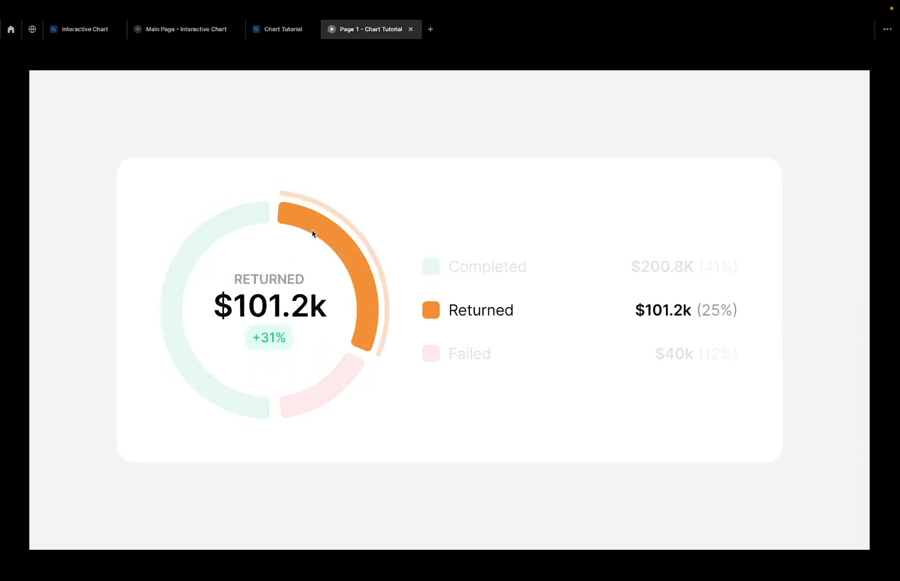
mouse_move(329, 396)
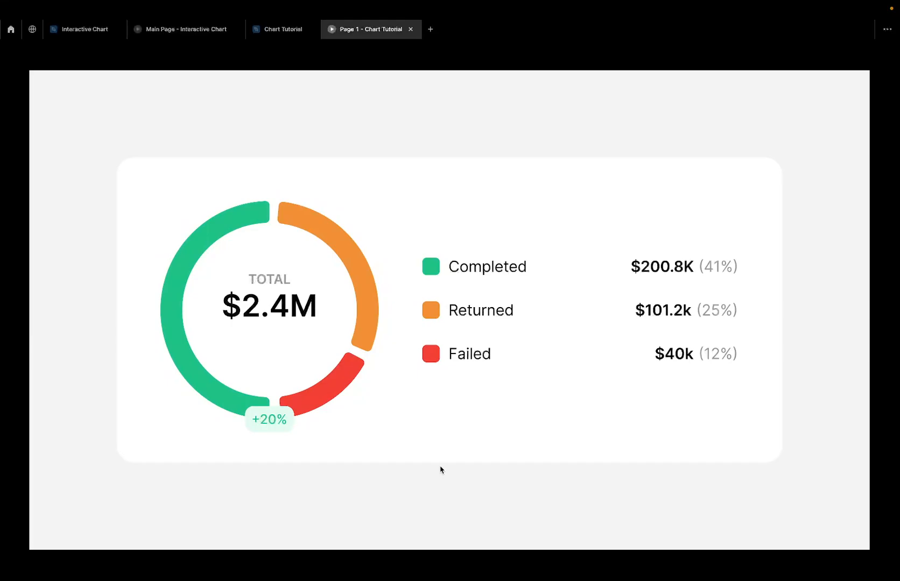
click(273, 31)
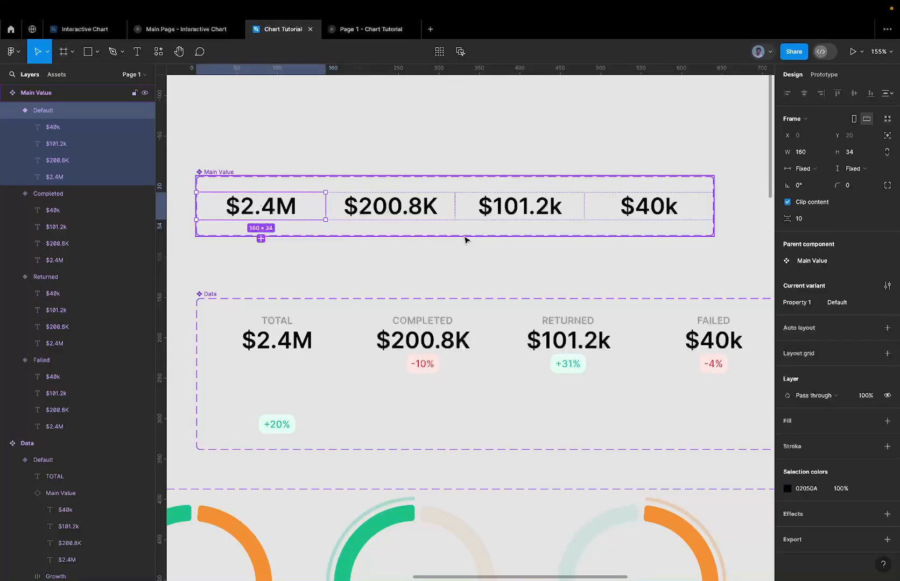
Undo the last layout change affecting the Data set's Default variant, check the Page 1 - Chart Tutorial prototype, and return to the Chart Tutorial file
scroll(467, 239, down, 5)
click(395, 289)
scroll(394, 293, up, 3)
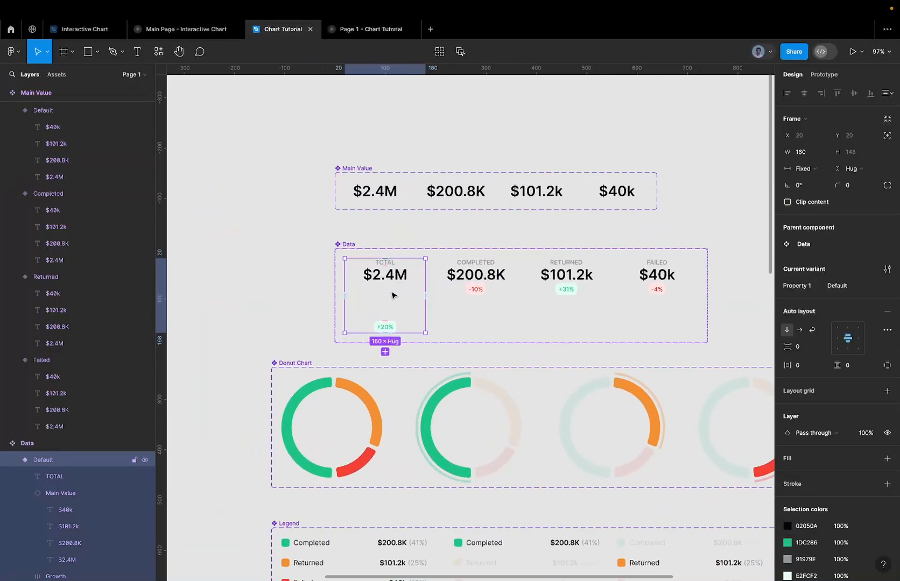
scroll(391, 300, down, 1)
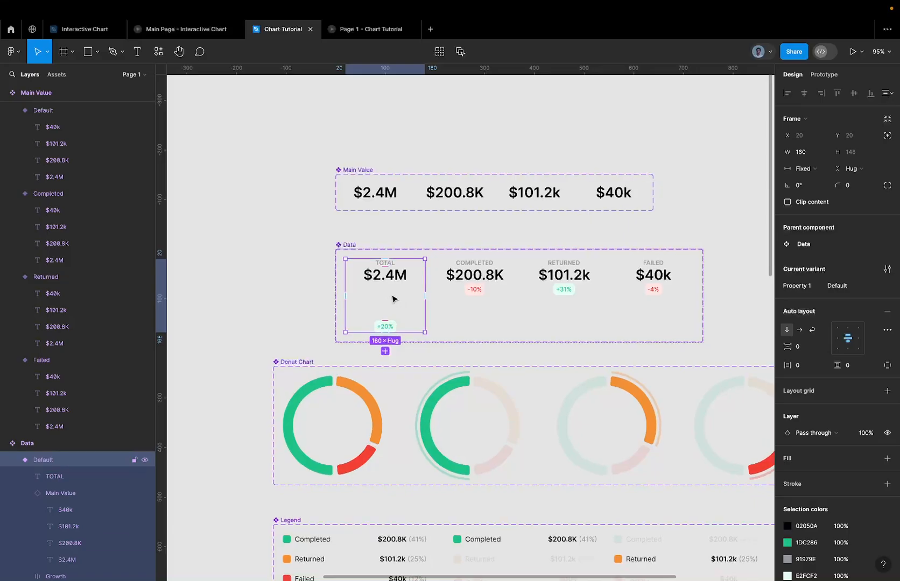
key(super+z)
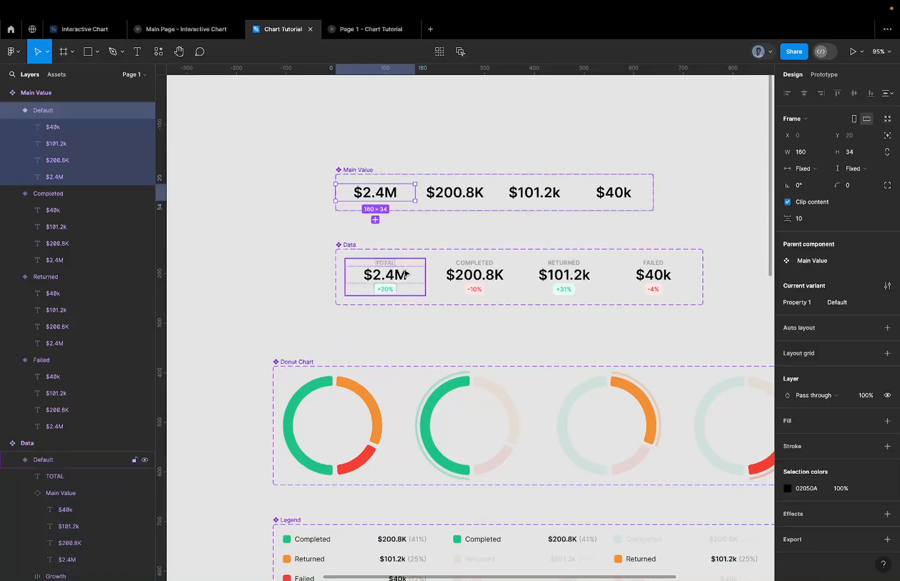
click(366, 28)
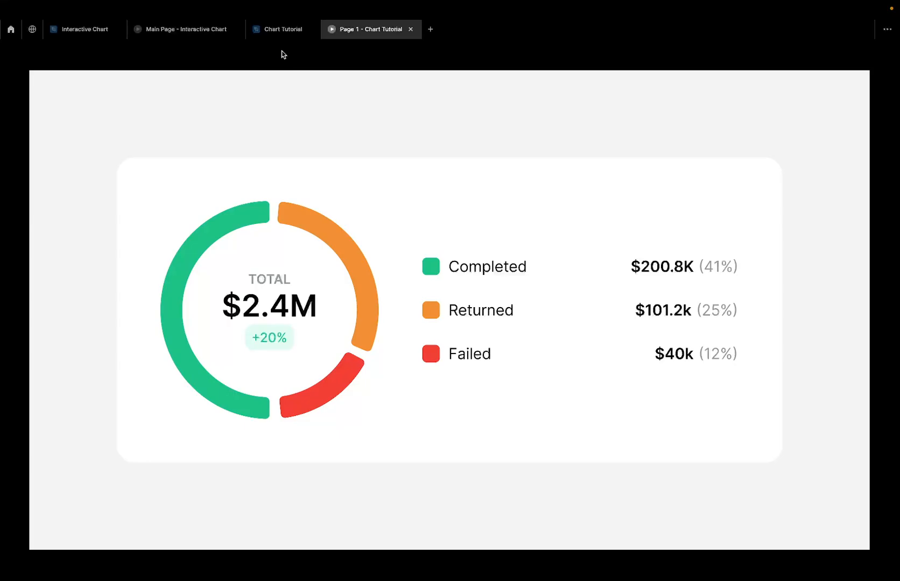
click(282, 30)
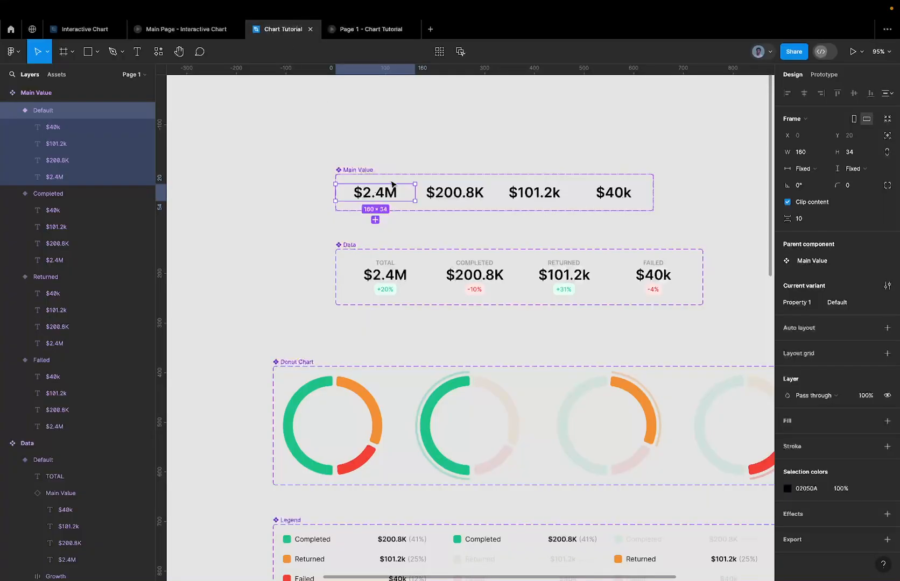
Change the Completed label to "Delayed" in all four variants of the Legend set at once using multi-edit
scroll(391, 184, down, 5)
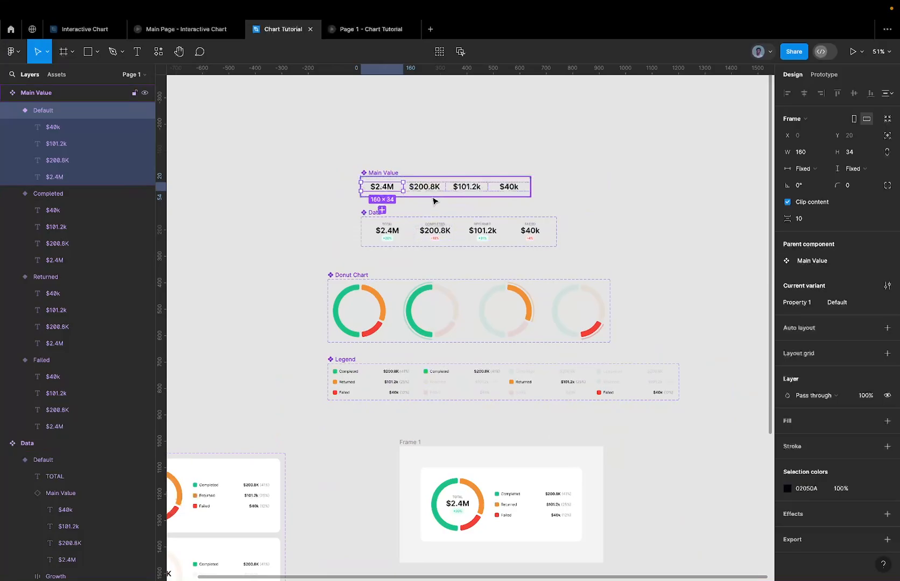
scroll(413, 252, up, 3)
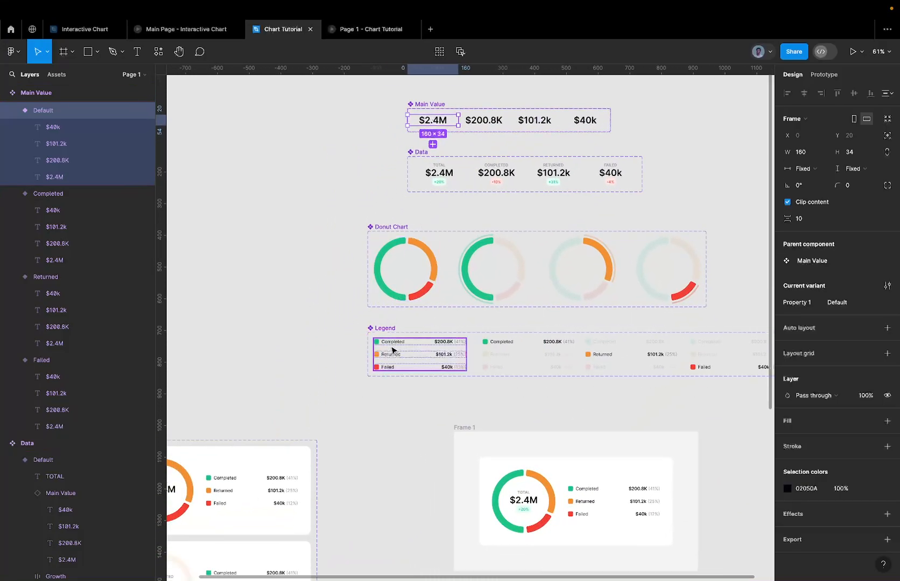
double_click(392, 350)
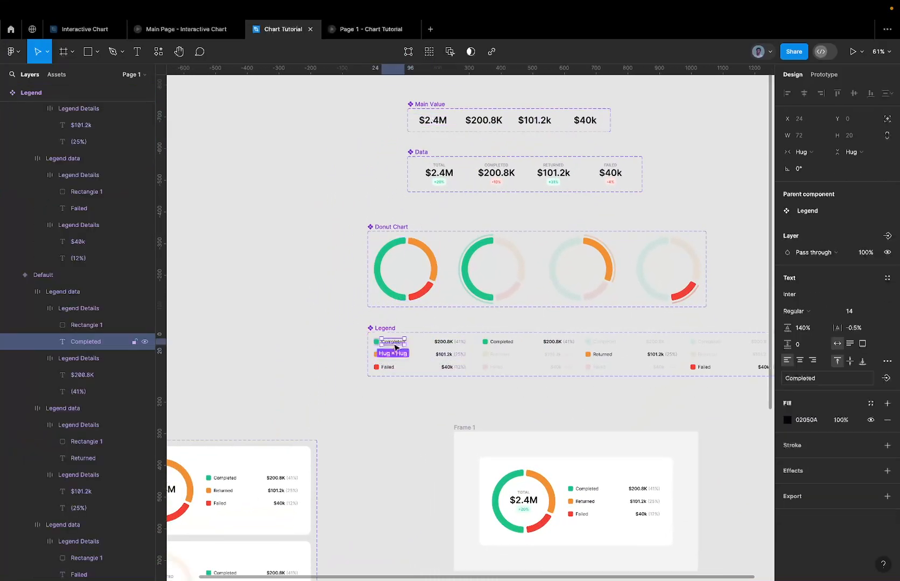
shift+click(499, 346)
scroll(499, 346, right, 1)
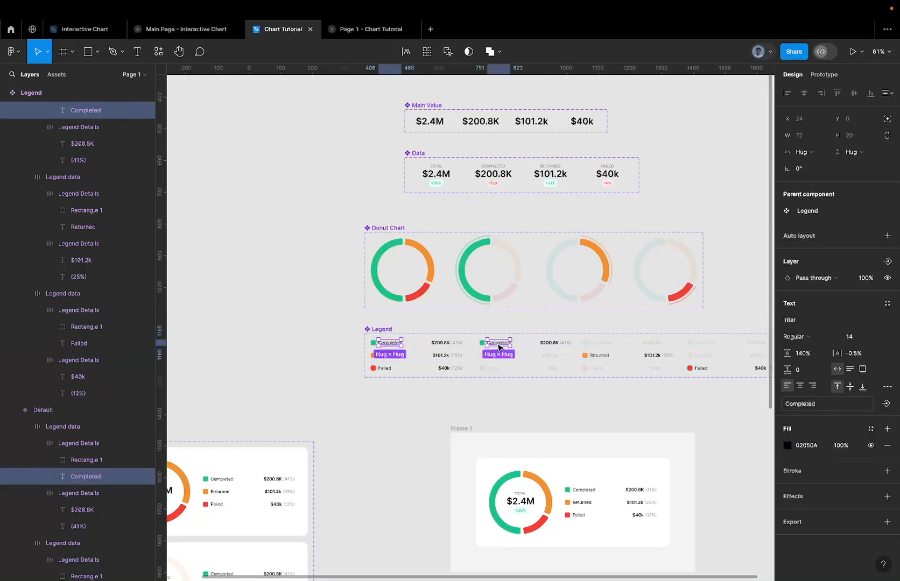
click(387, 348)
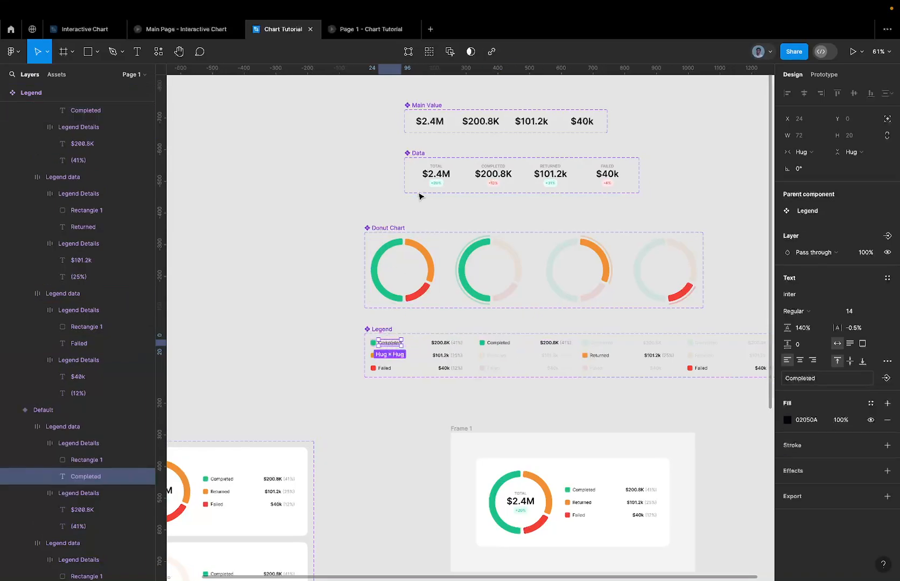
click(427, 52)
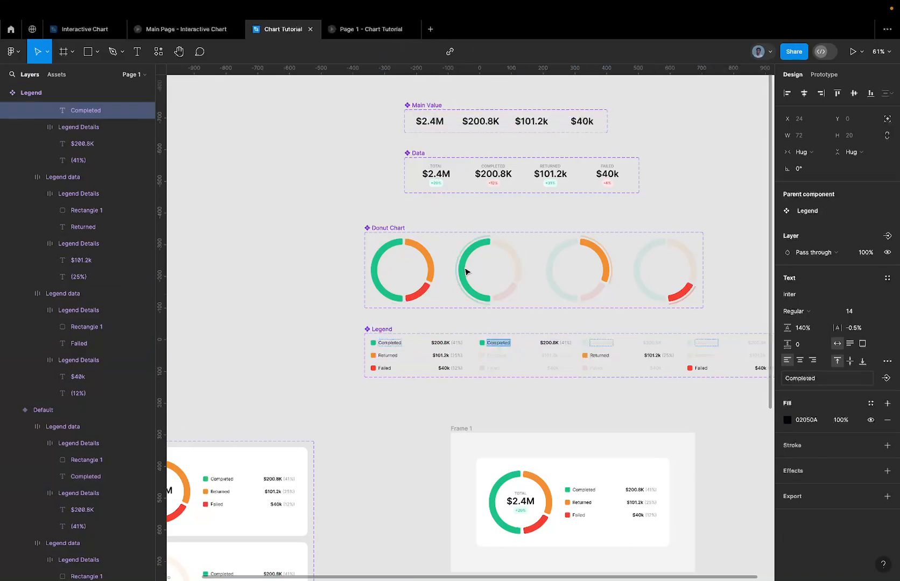
text(Delayed)
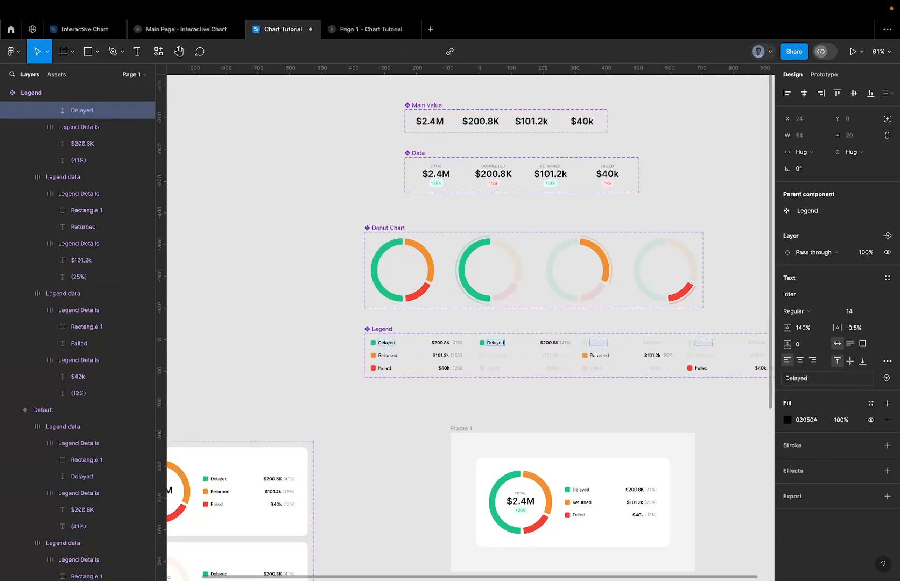
key(Escape)
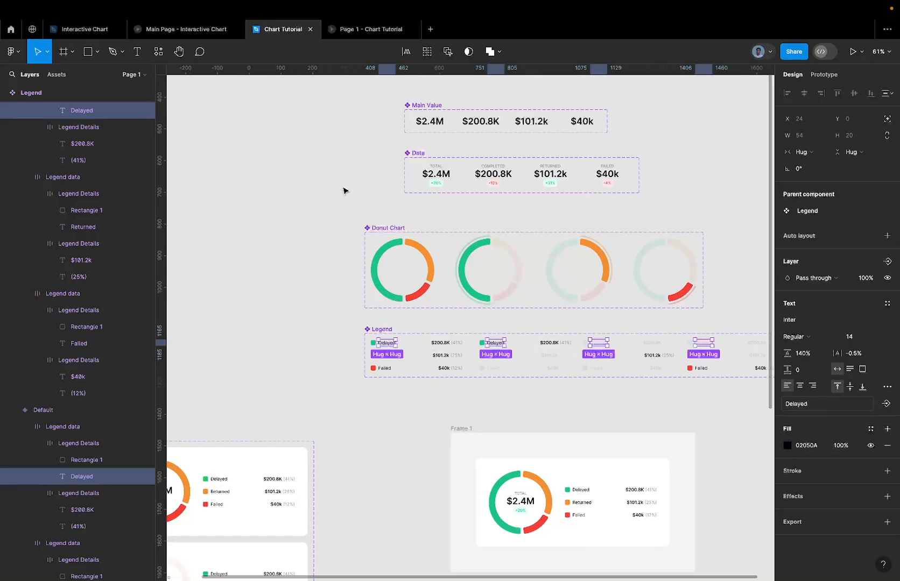
Check the Delayed label in the Interactive Chart set and across the prototype's donut segments, and return to the component sets in the Chart Tutorial file
scroll(249, 371, down, 5)
scroll(249, 372, left, 5)
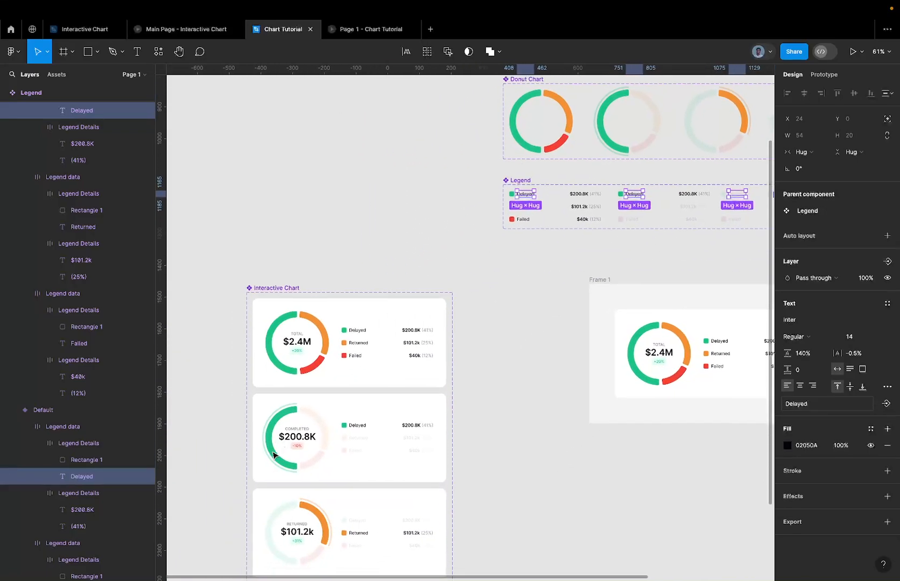
click(371, 29)
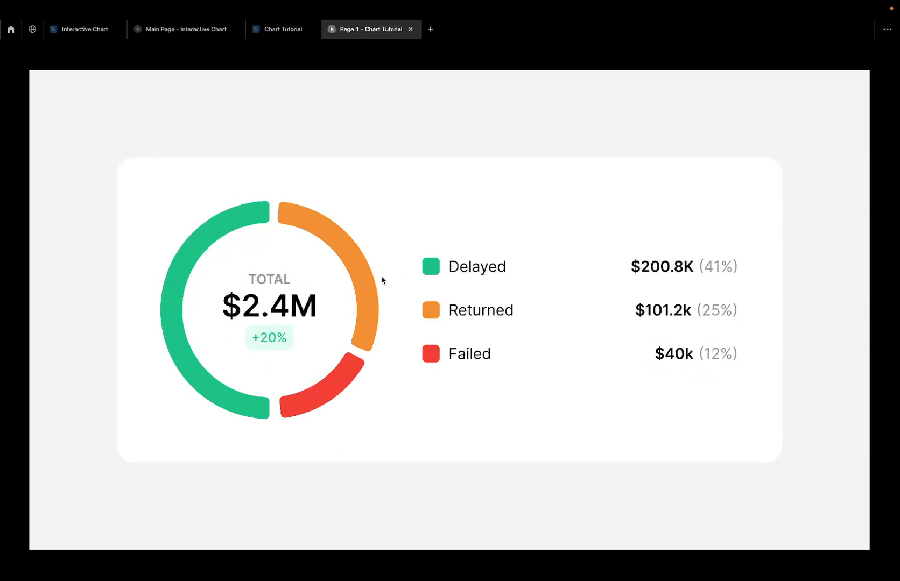
mouse_move(363, 286)
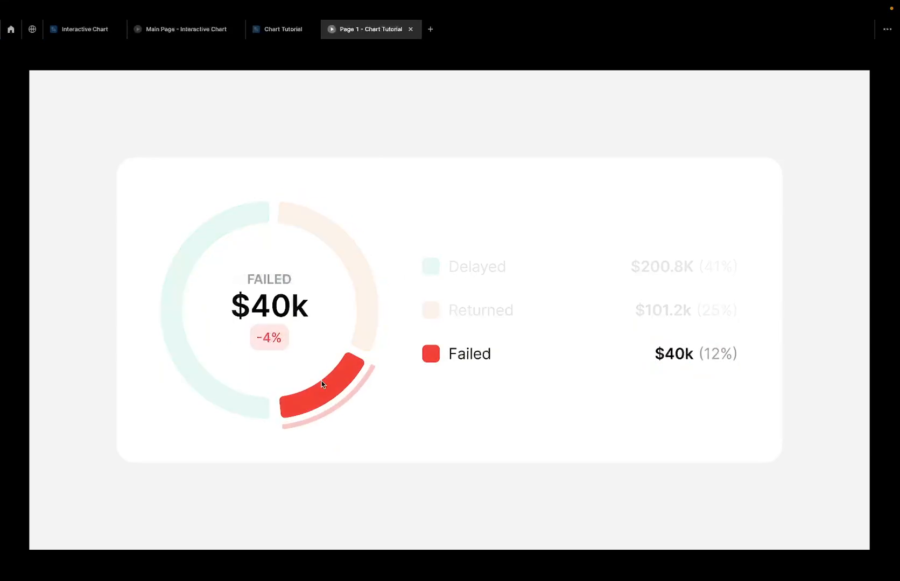
mouse_move(245, 400)
mouse_move(337, 266)
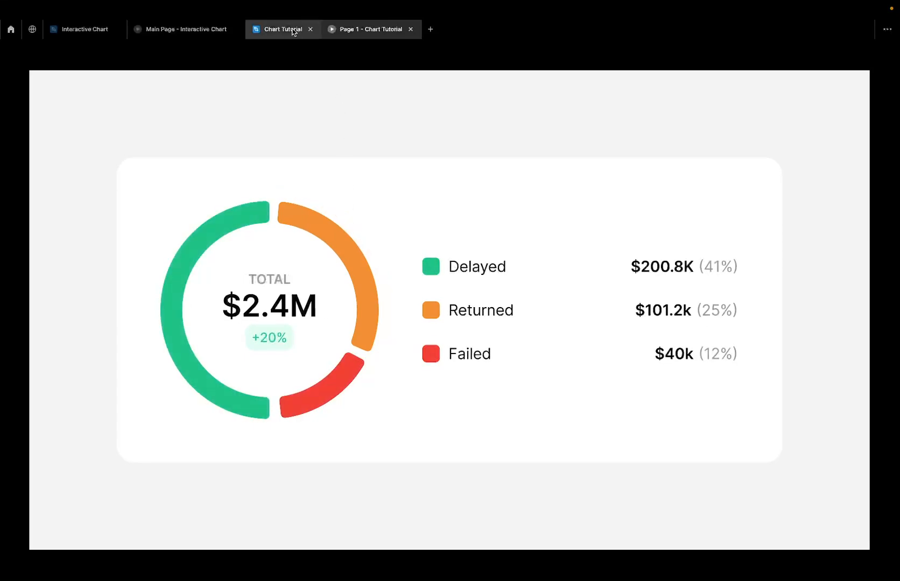
click(293, 30)
scroll(371, 211, up, 5)
scroll(371, 211, right, 5)
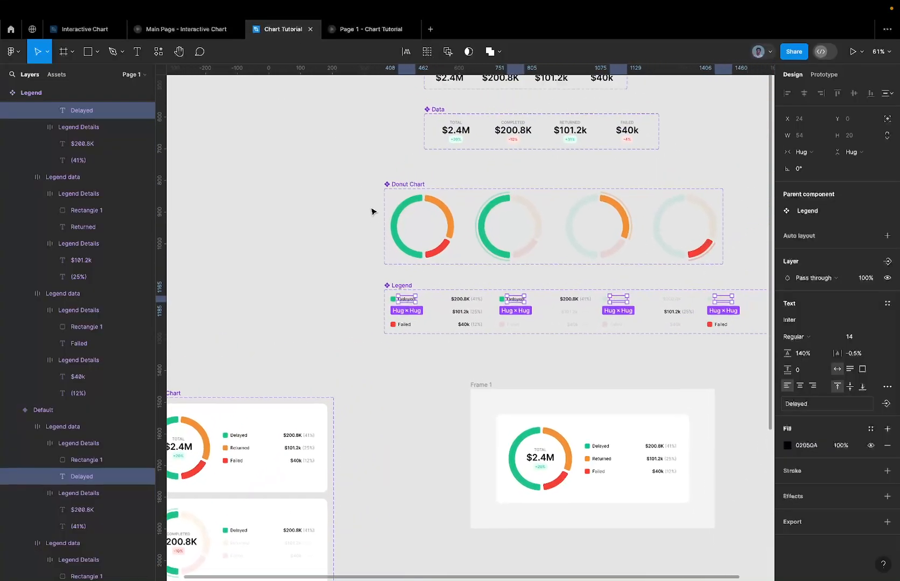
Test the green, orange and red donut segments again in the Page 1 - Chart Tutorial prototype, and return to the Chart Tutorial file
click(350, 29)
mouse_move(226, 210)
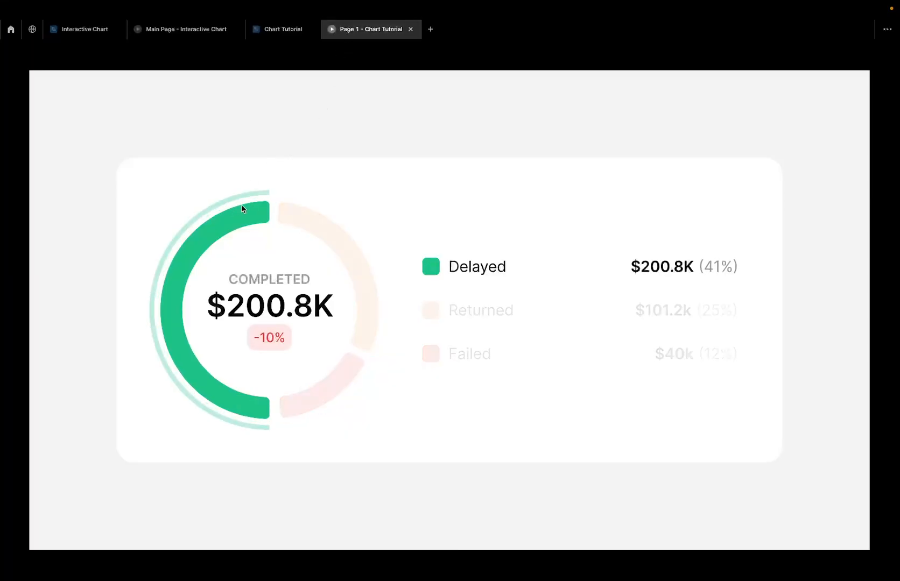
mouse_move(290, 222)
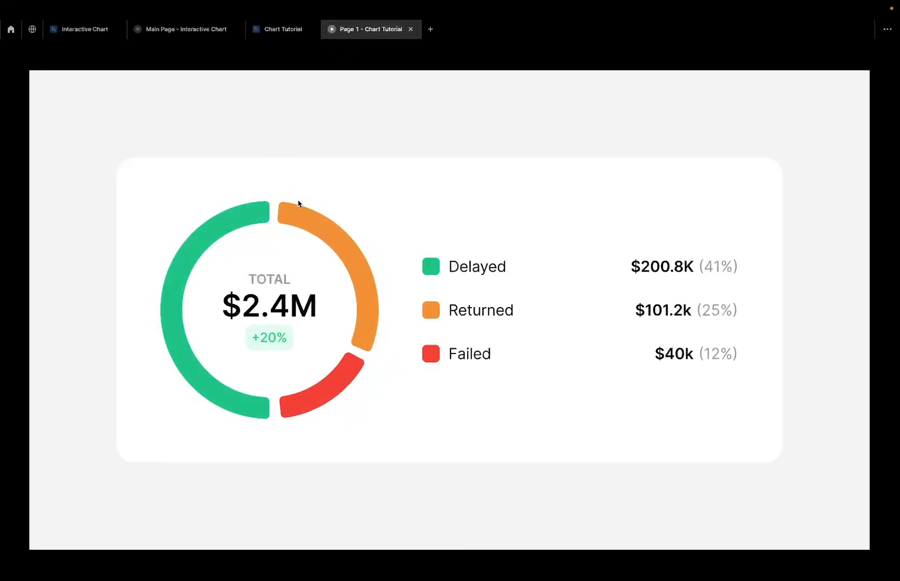
mouse_move(331, 383)
mouse_move(275, 30)
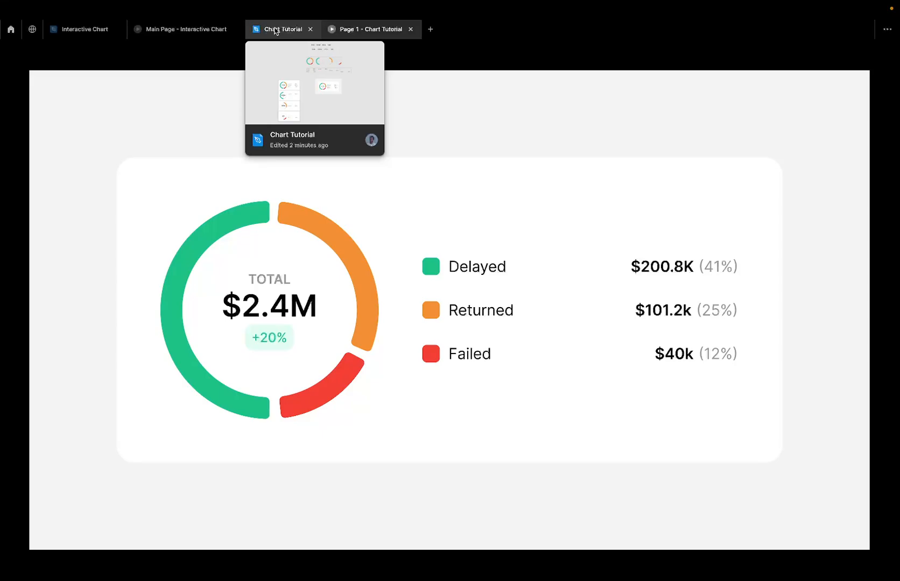
click(275, 30)
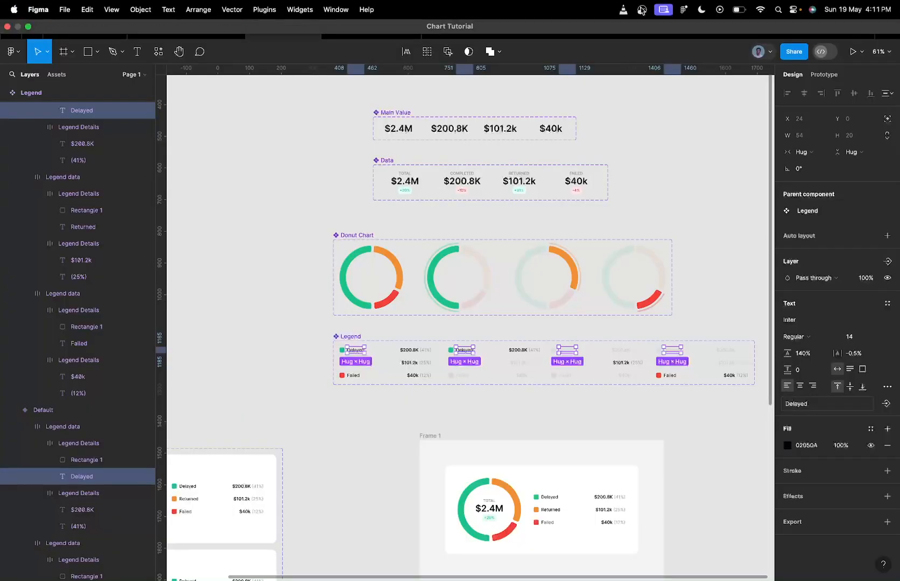
click(641, 10)
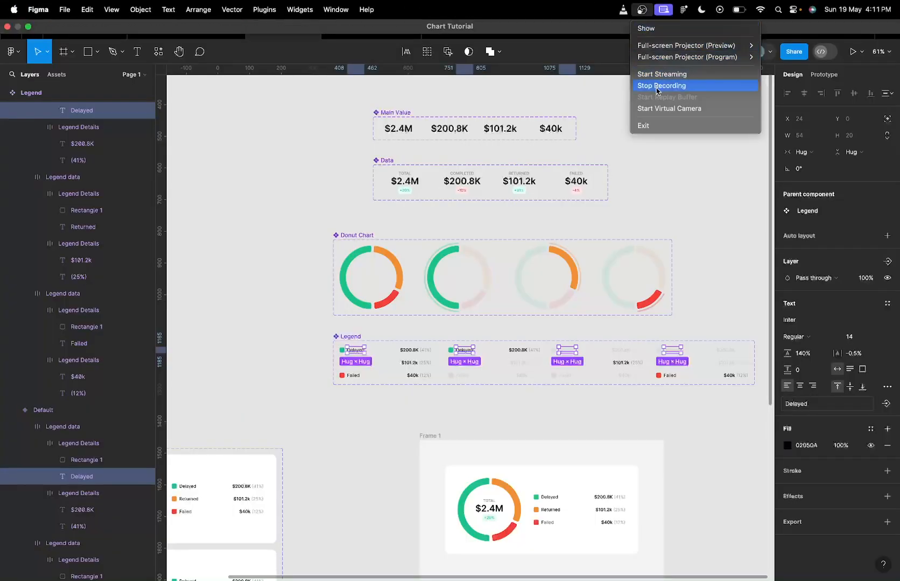